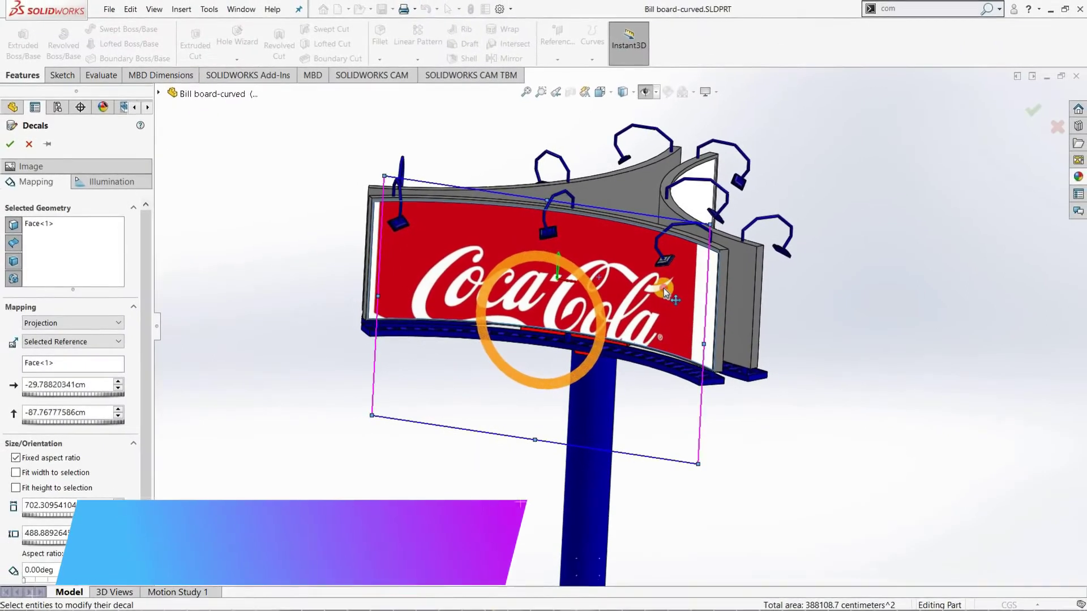
# Create a new blank Part document, Part1, from File > New.
pyautogui.moveTo(665, 292); pyautogui.dragTo(717, 230)
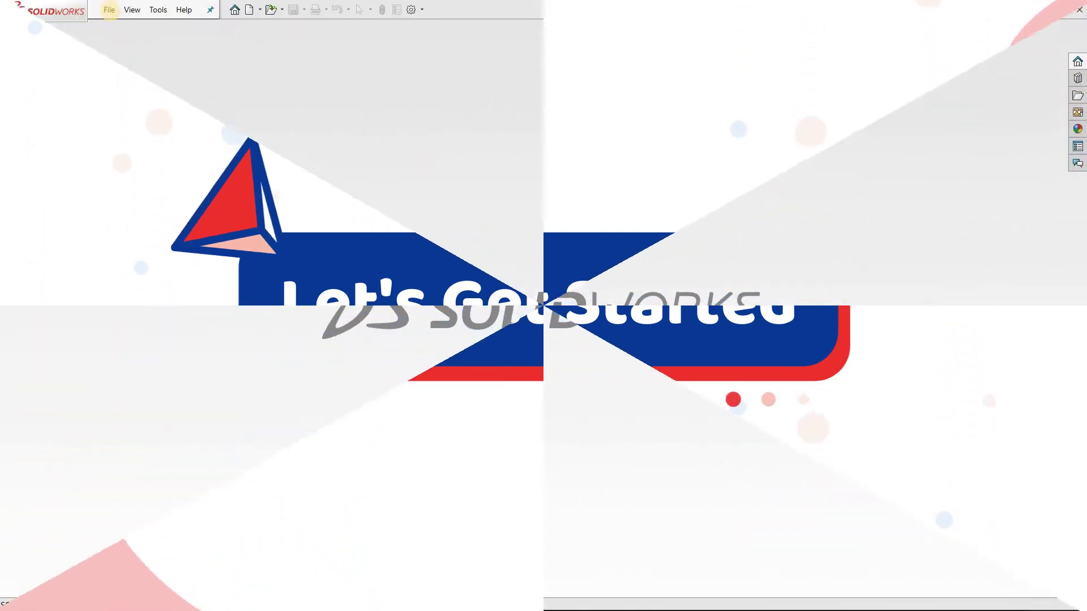
pyautogui.click(110, 10)
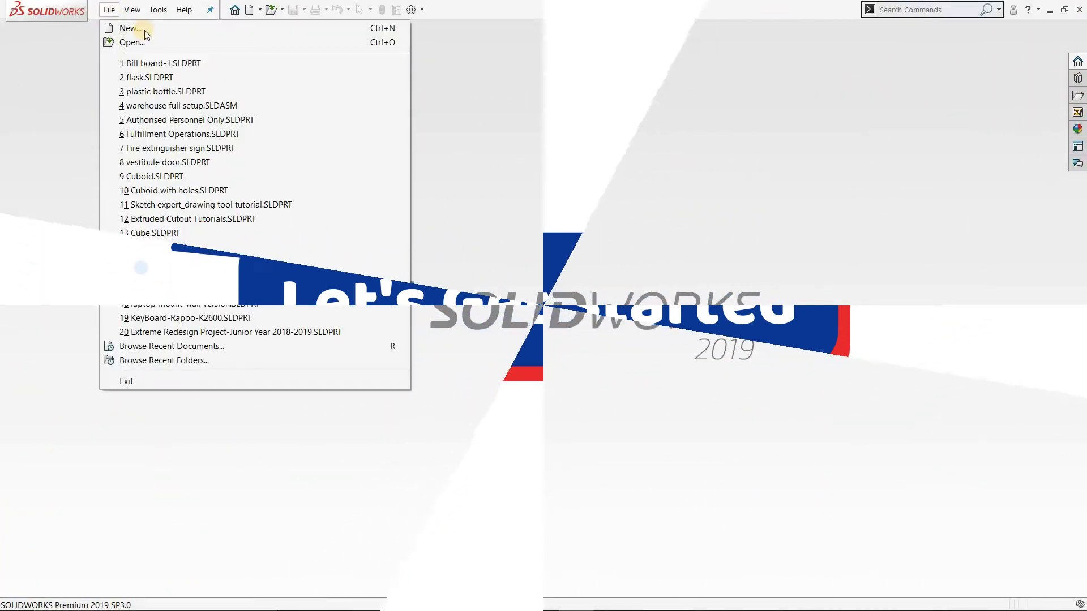
pyautogui.click(144, 30)
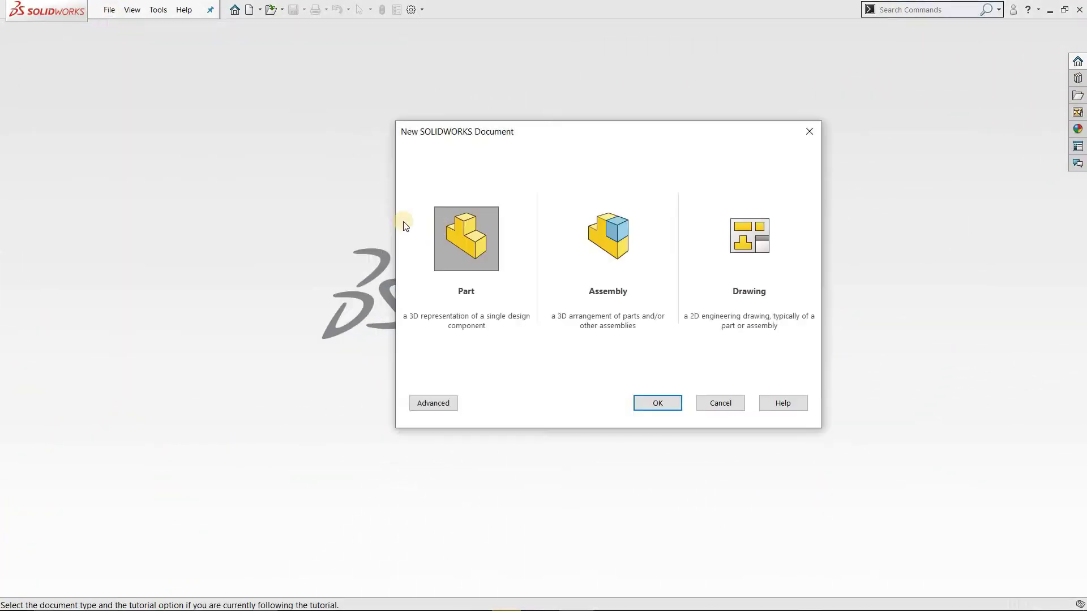
pyautogui.click(660, 403)
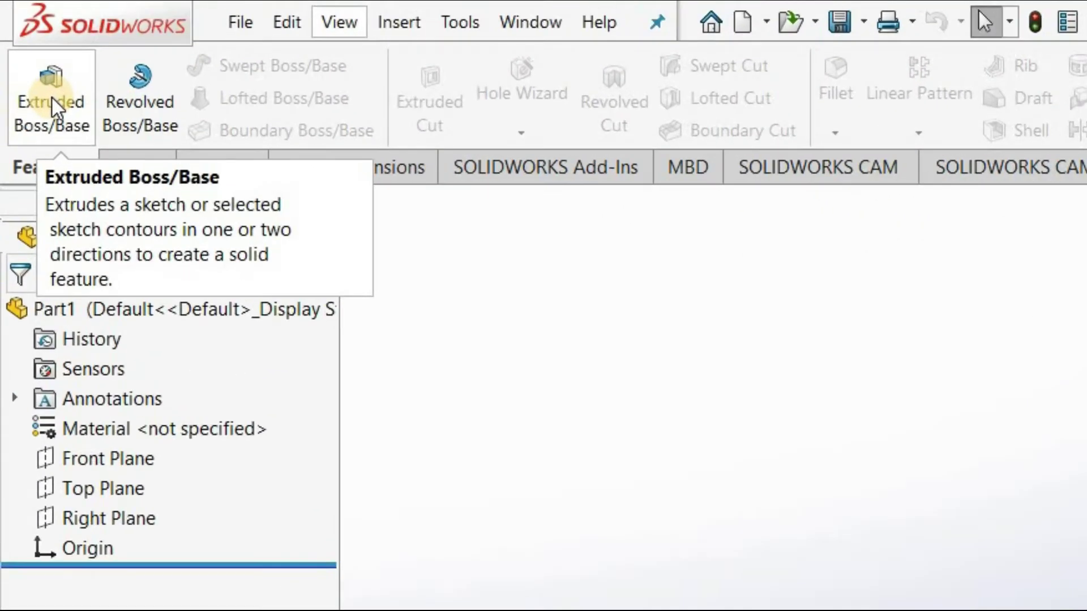
# Sketch on the Top Plane a vertical construction centerline running up from the origin.
pyautogui.click(52, 97)
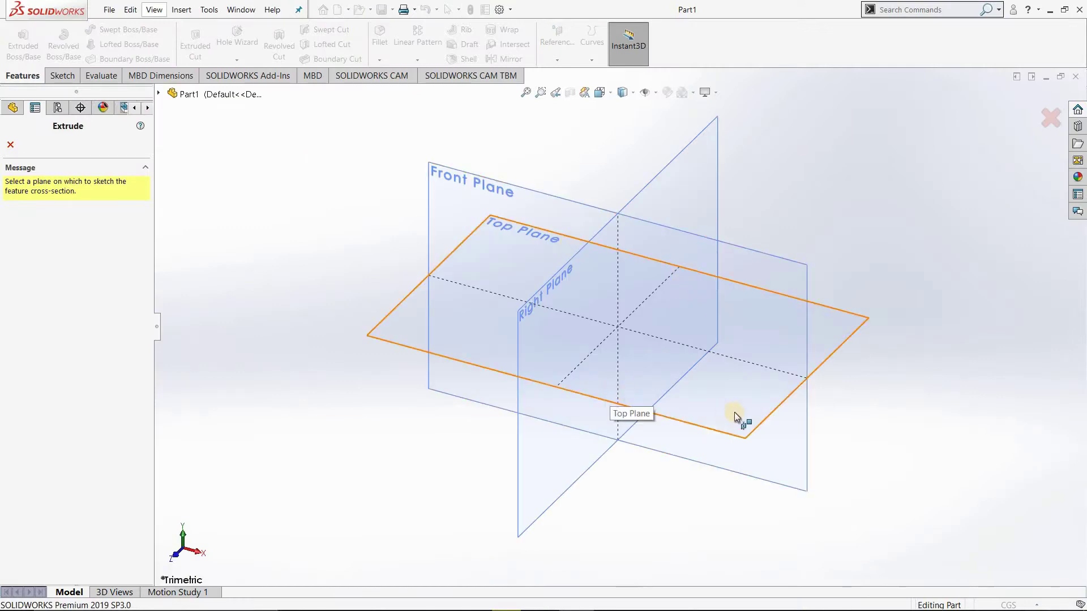
pyautogui.click(714, 412)
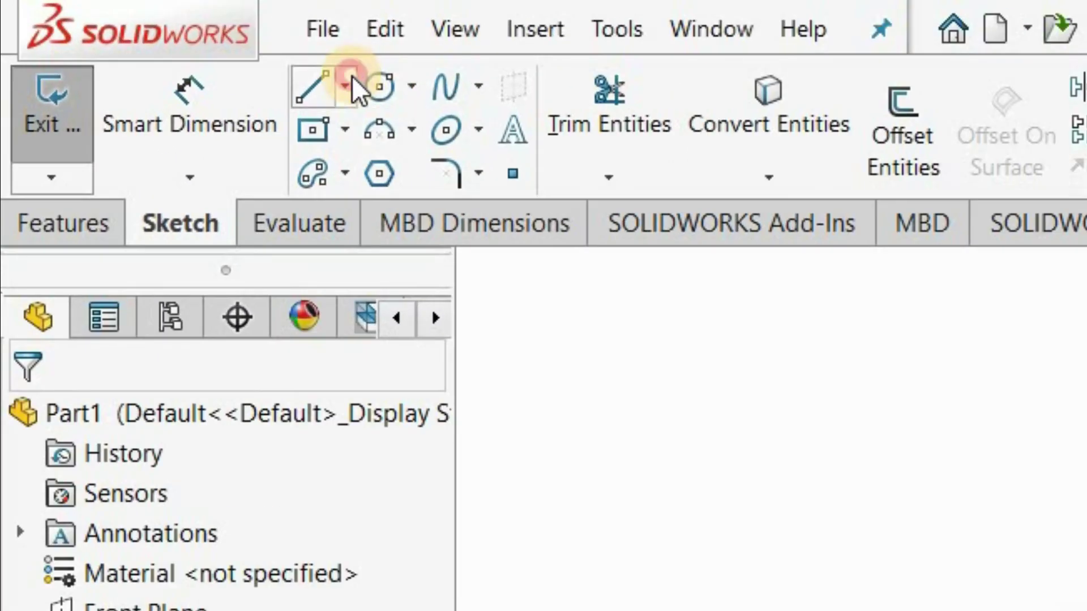
pyautogui.click(119, 33)
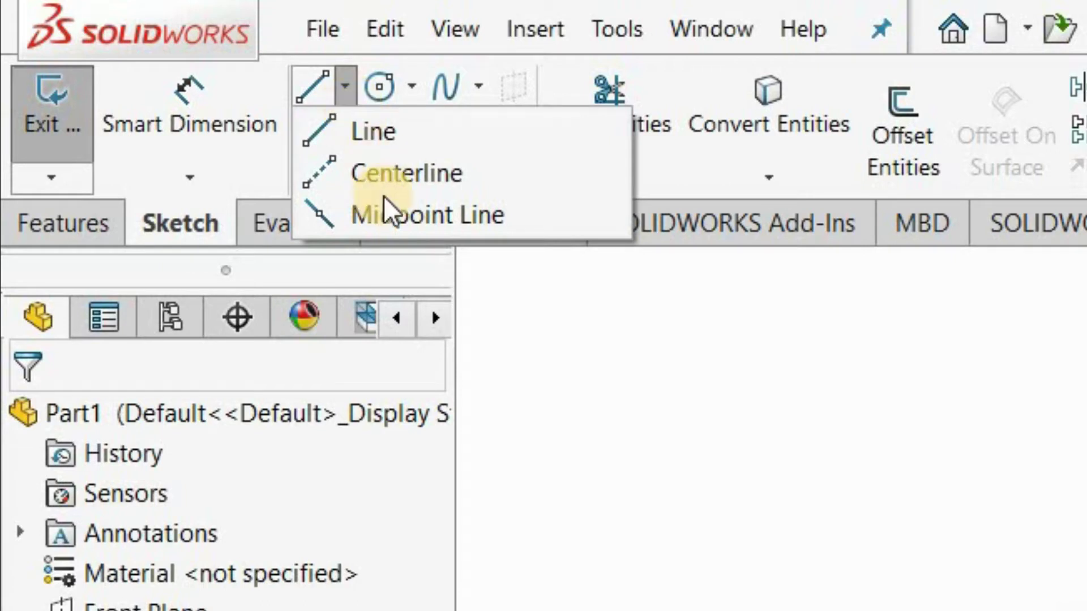
pyautogui.click(381, 177)
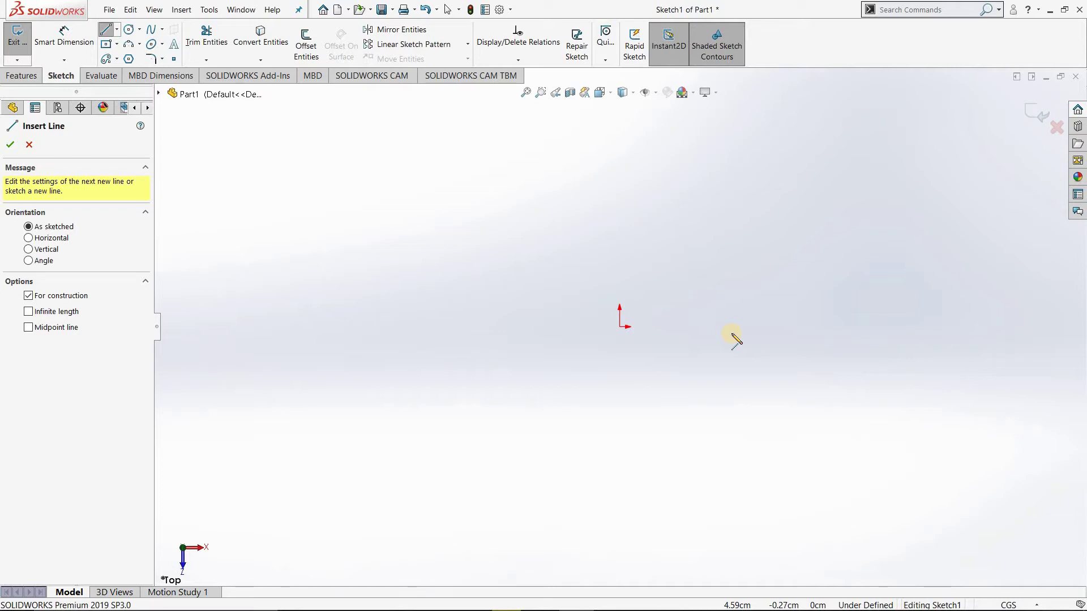
pyautogui.click(620, 326)
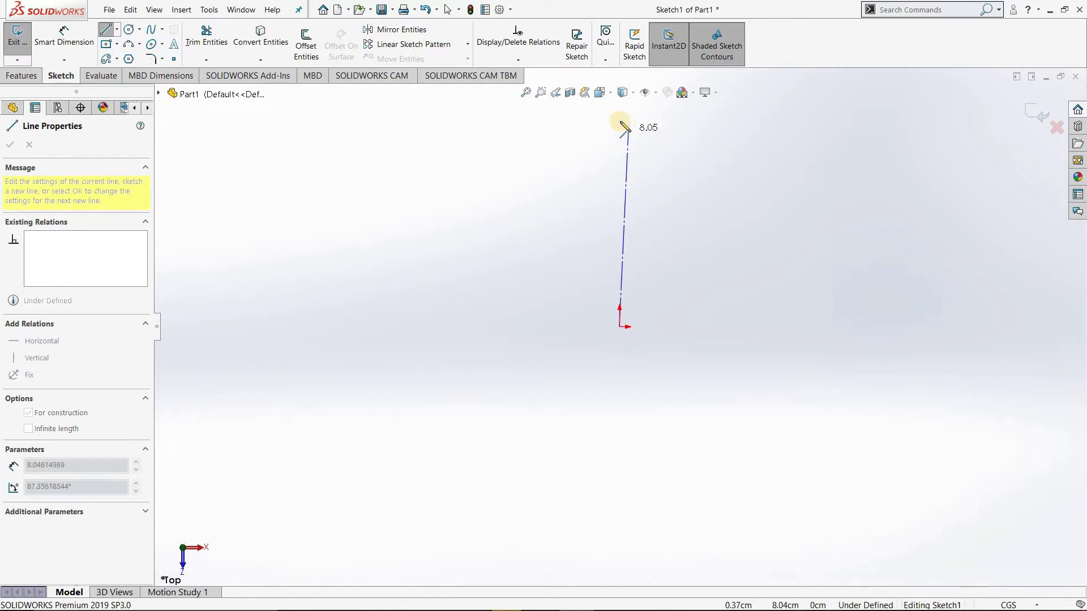
pyautogui.click(620, 121)
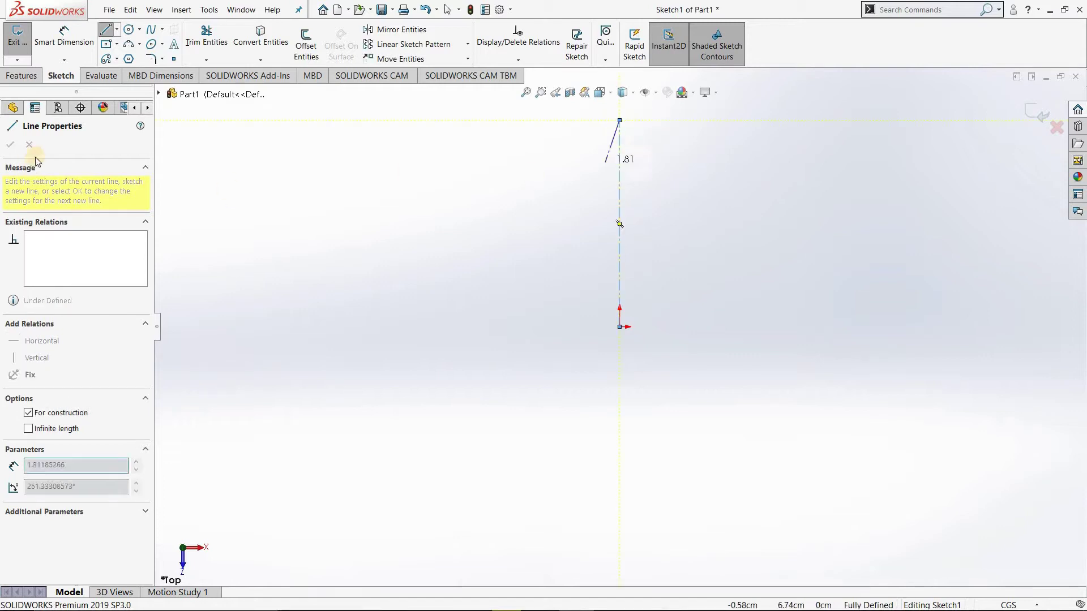
pyautogui.press('Escape')
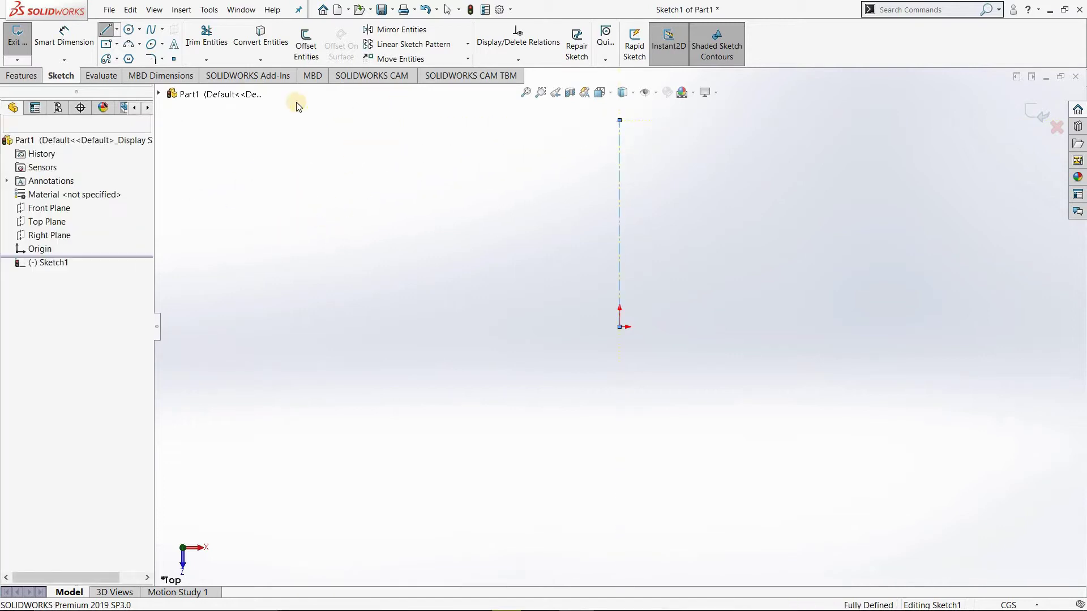
# Circular-pattern the centerline into 3 evenly spaced instances around the origin.
pyautogui.click(469, 47)
pyautogui.click(447, 70)
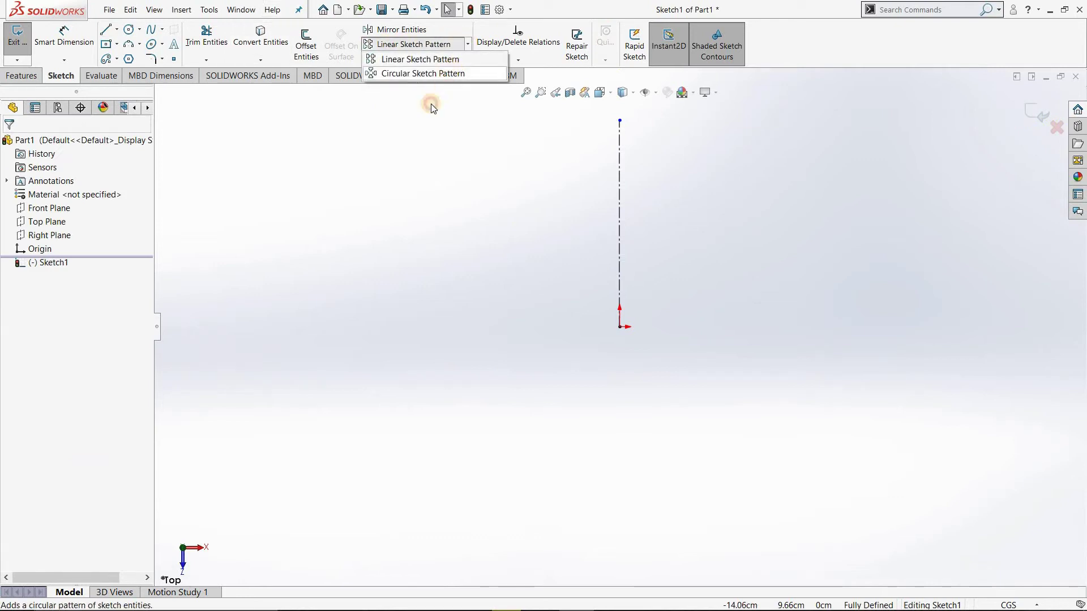
pyautogui.click(621, 228)
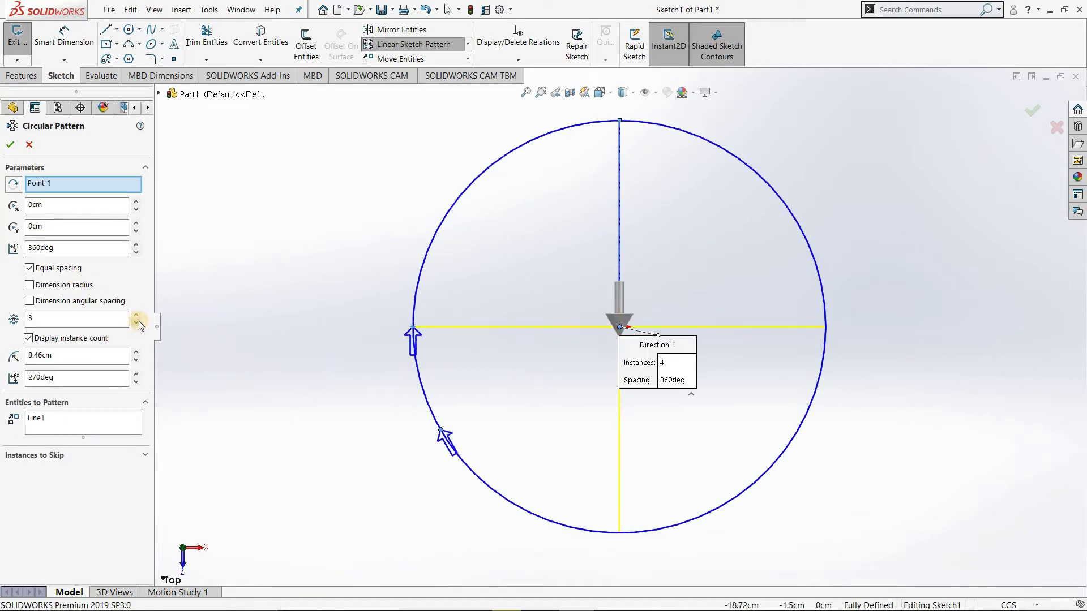
pyautogui.click(9, 147)
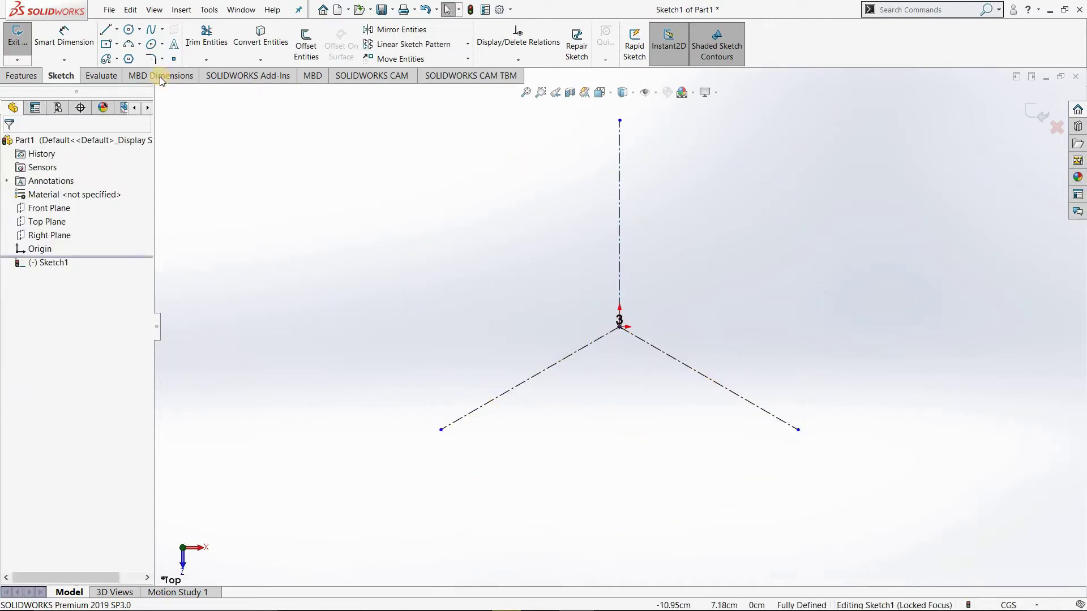
pyautogui.click(127, 33)
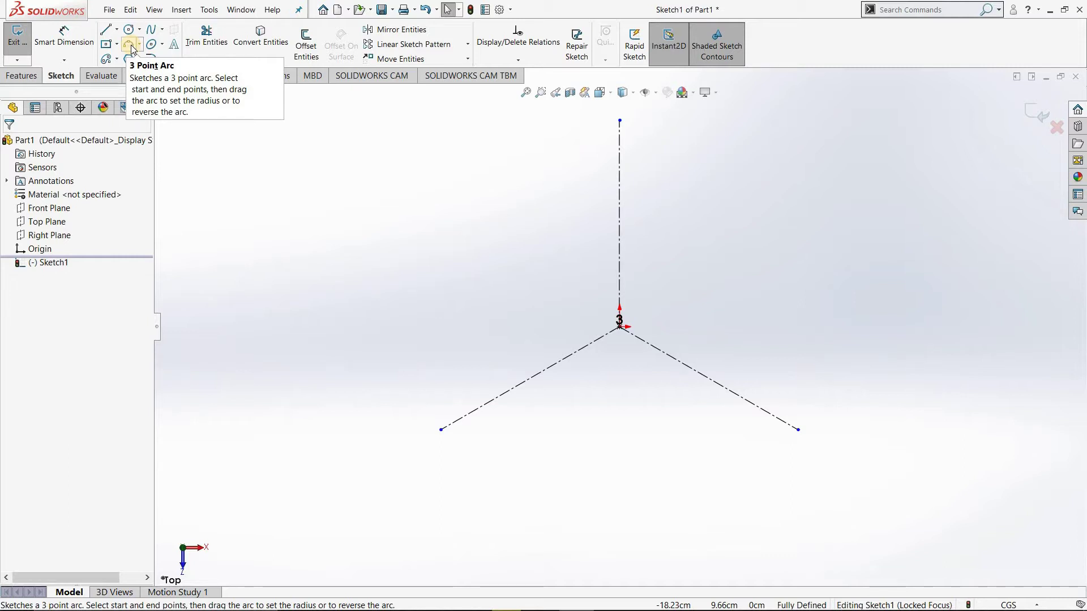
pyautogui.click(131, 46)
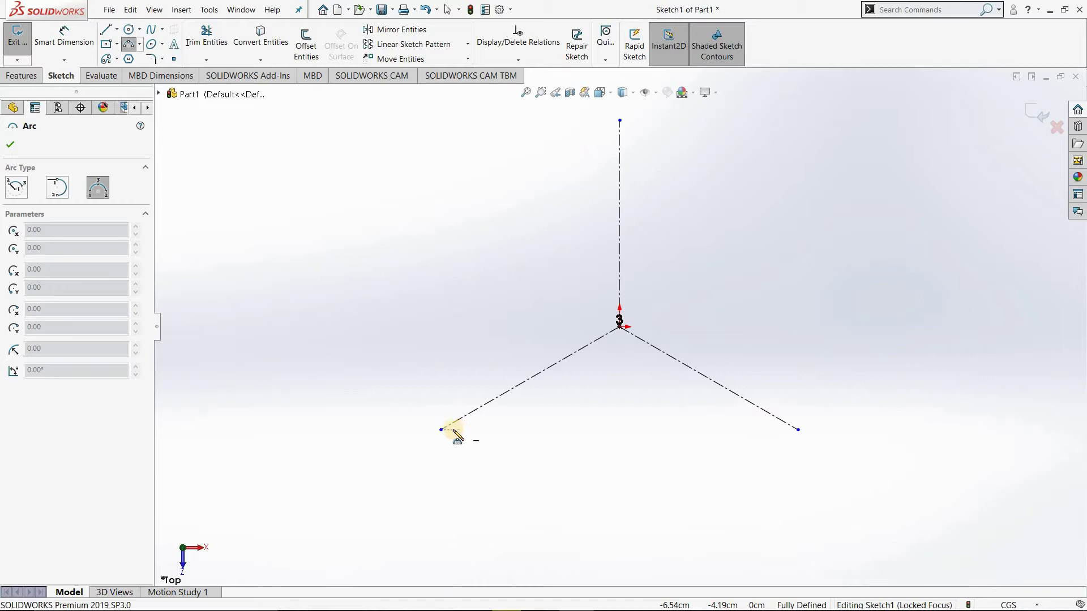
pyautogui.click(454, 432)
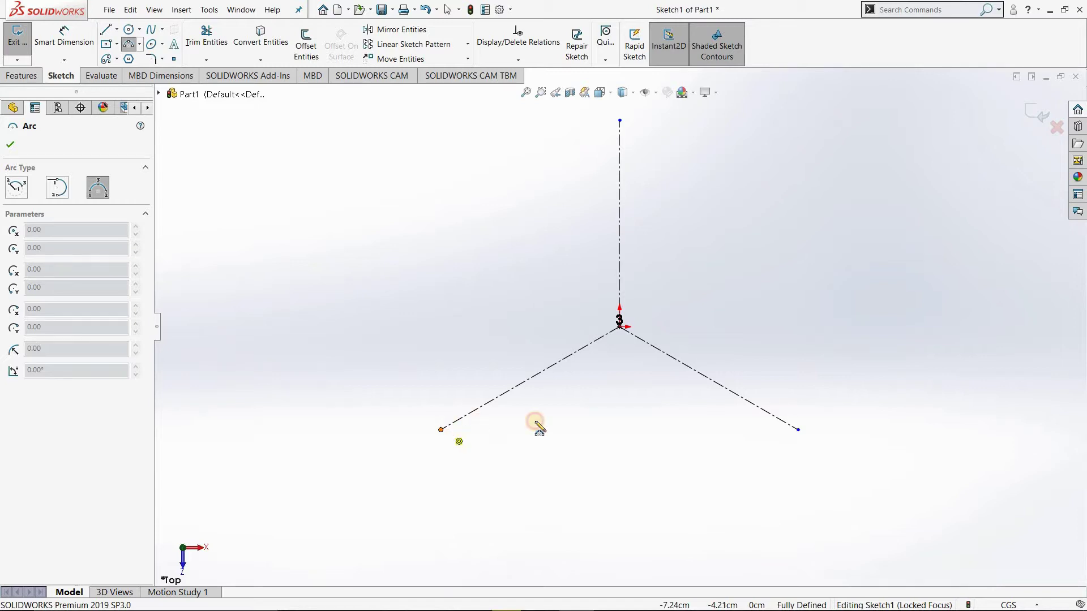
pyautogui.click(798, 429)
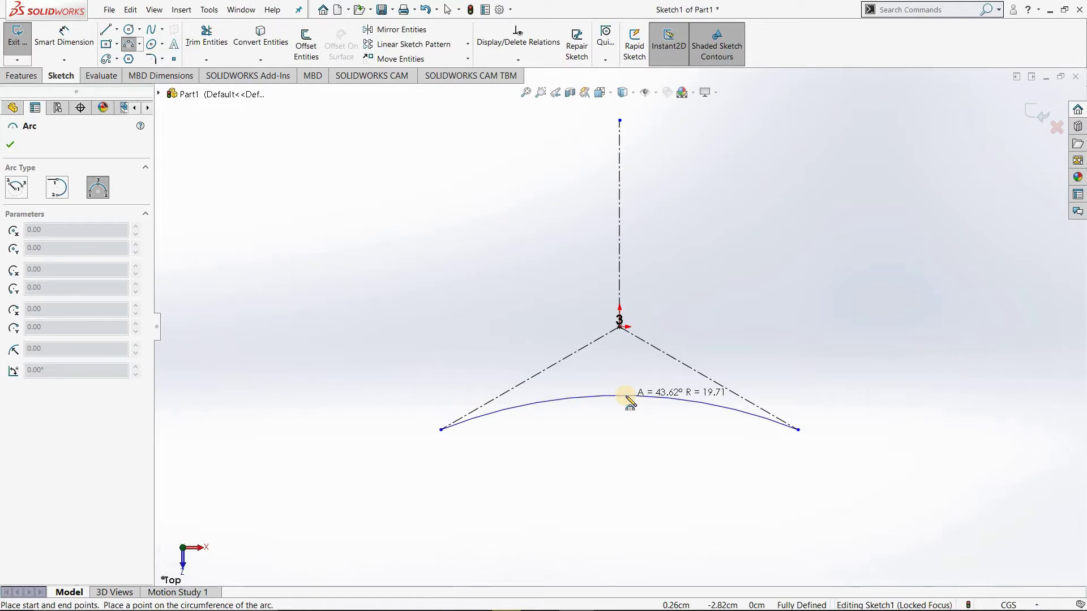
pyautogui.press('Escape')
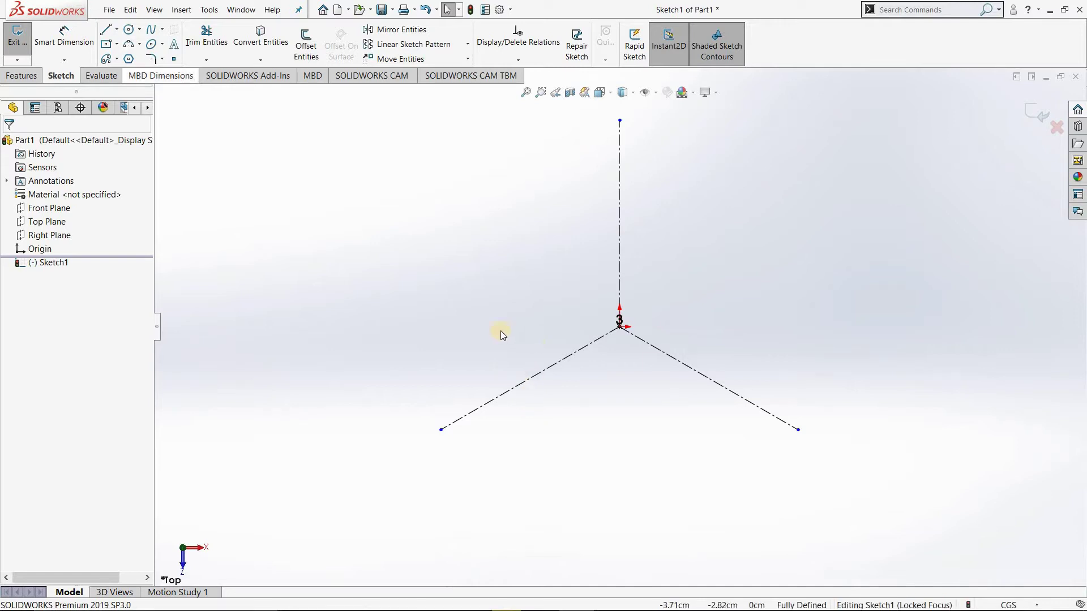
pyautogui.click(442, 430)
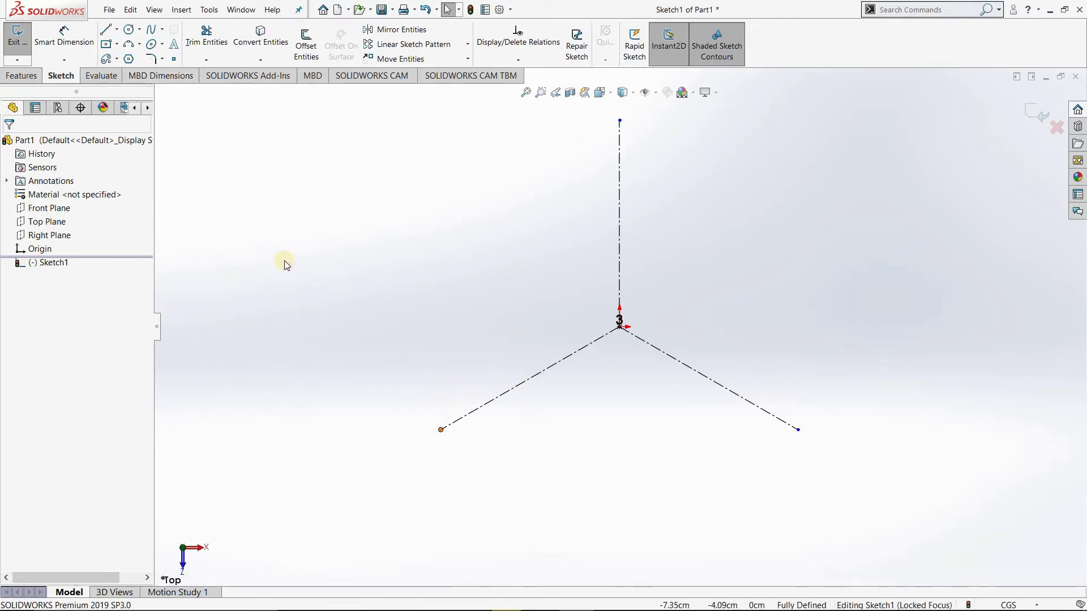
# Draw a short vertical centerline, about 4.47 long, up from the lower-left endpoint.
pyautogui.click(116, 29)
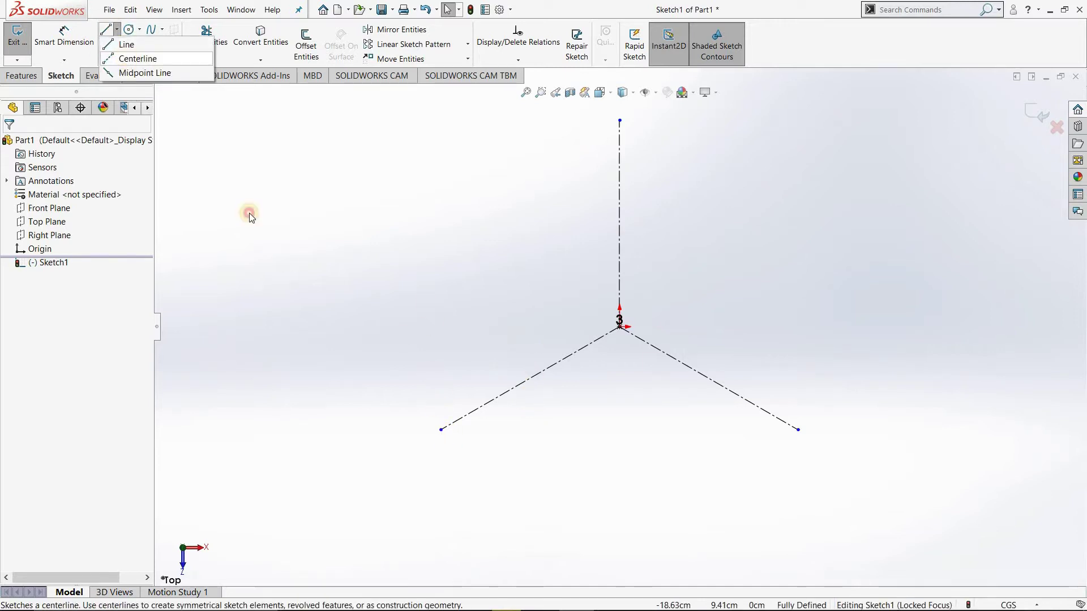
pyautogui.click(136, 59)
pyautogui.click(441, 430)
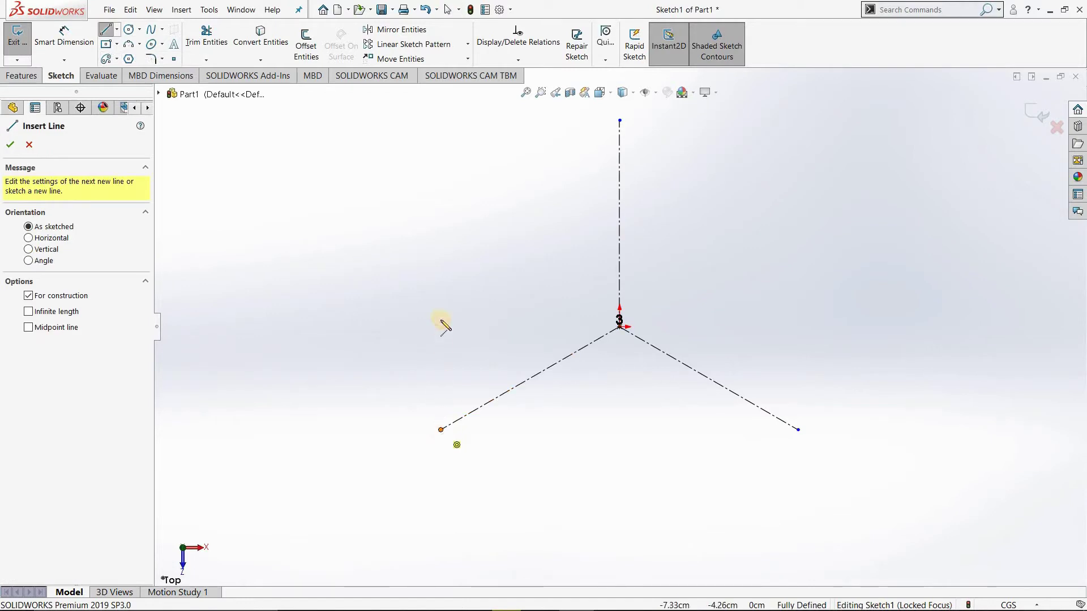
pyautogui.click(441, 324)
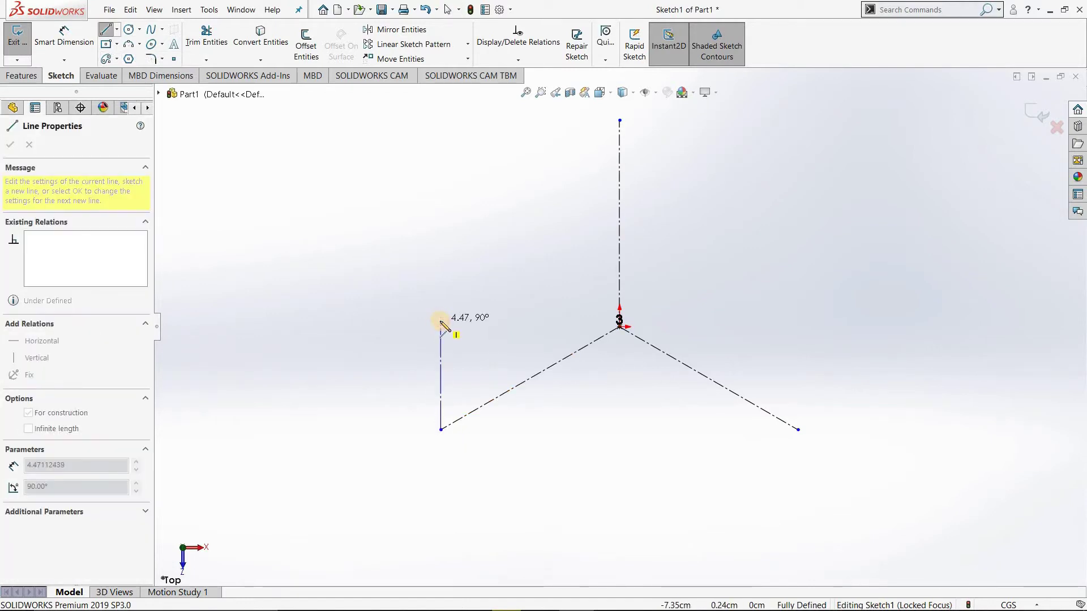
pyautogui.doubleClick(441, 321)
pyautogui.press('Escape')
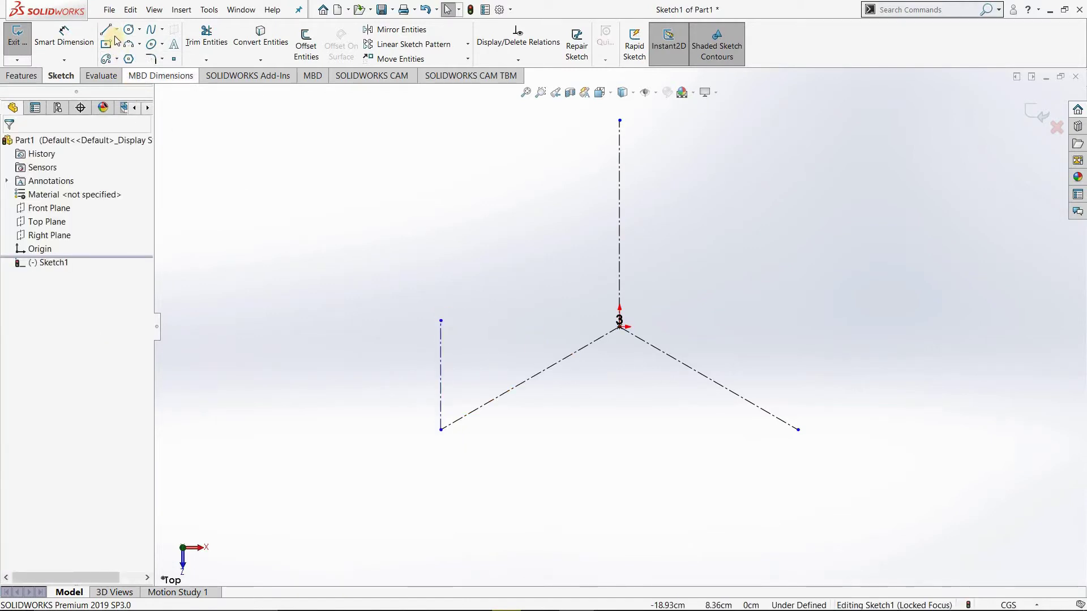
# Draw a matching vertical centerline up from the lower-right endpoint.
pyautogui.click(116, 29)
pyautogui.click(116, 62)
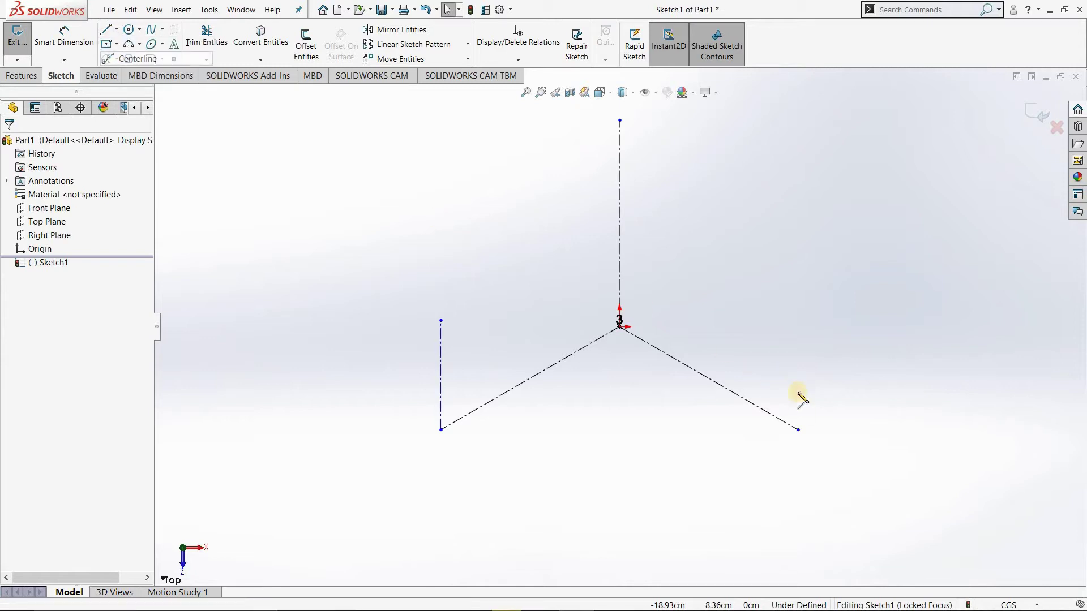
pyautogui.click(798, 429)
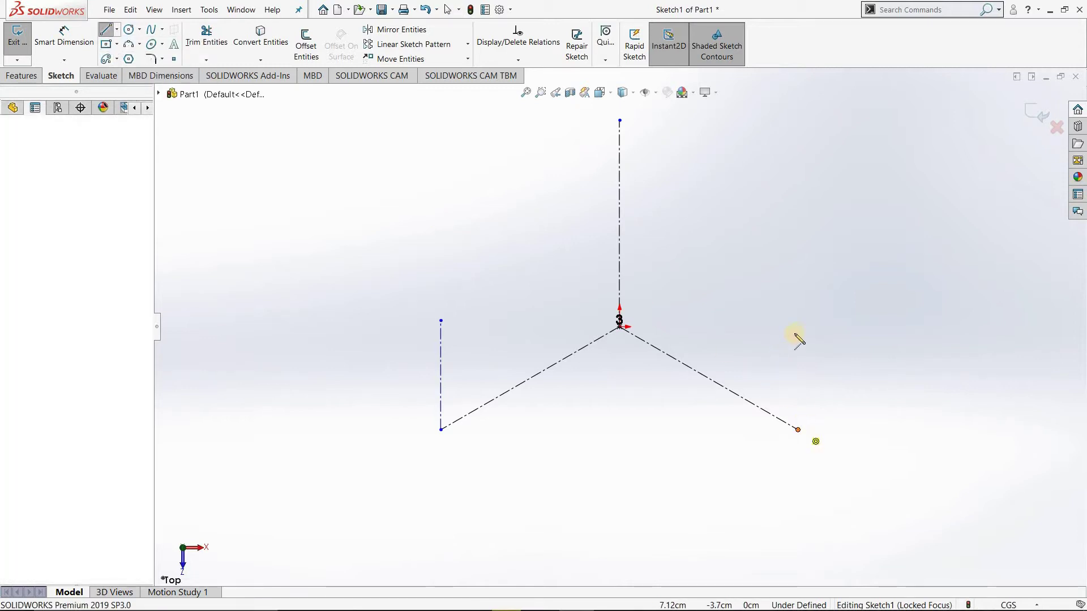
pyautogui.click(798, 331)
pyautogui.press('Escape')
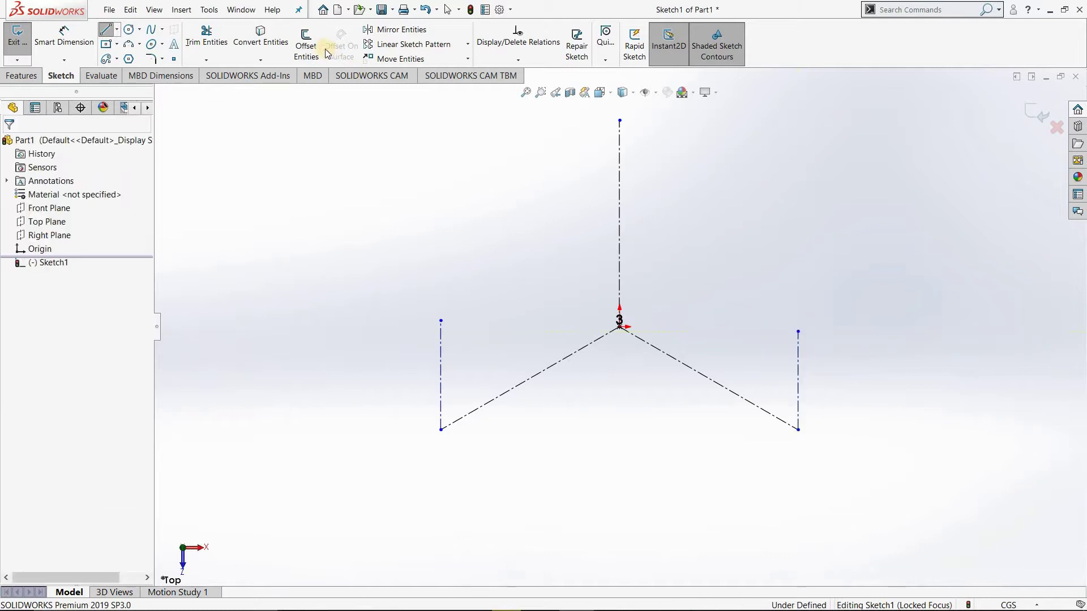
pyautogui.click(306, 45)
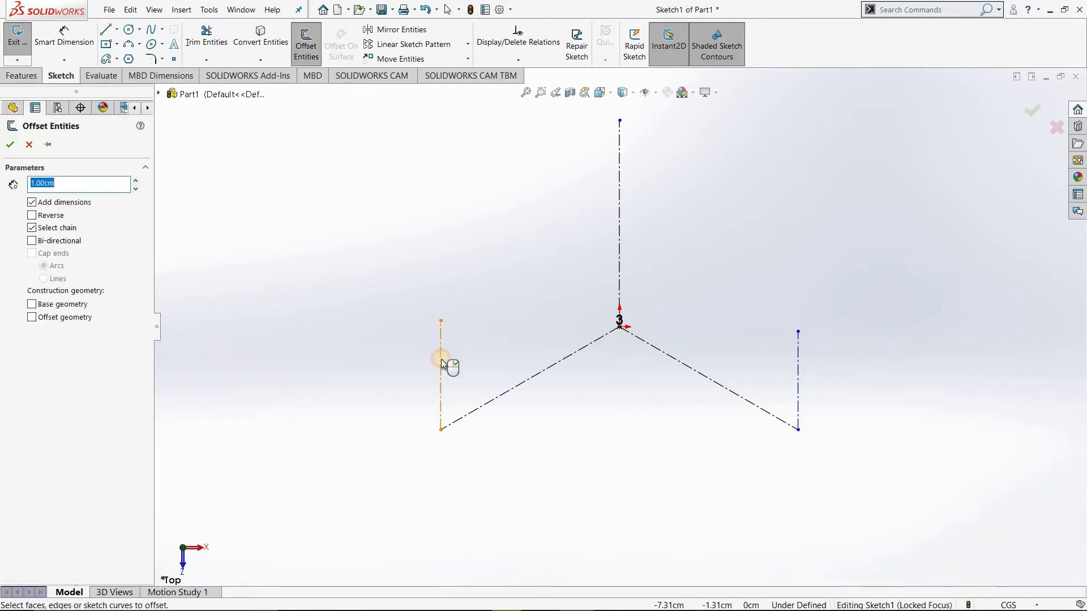
# Try a 100.00cm offset of the left vertical centerline, then cancel it.
pyautogui.click(442, 364)
pyautogui.write('1m')
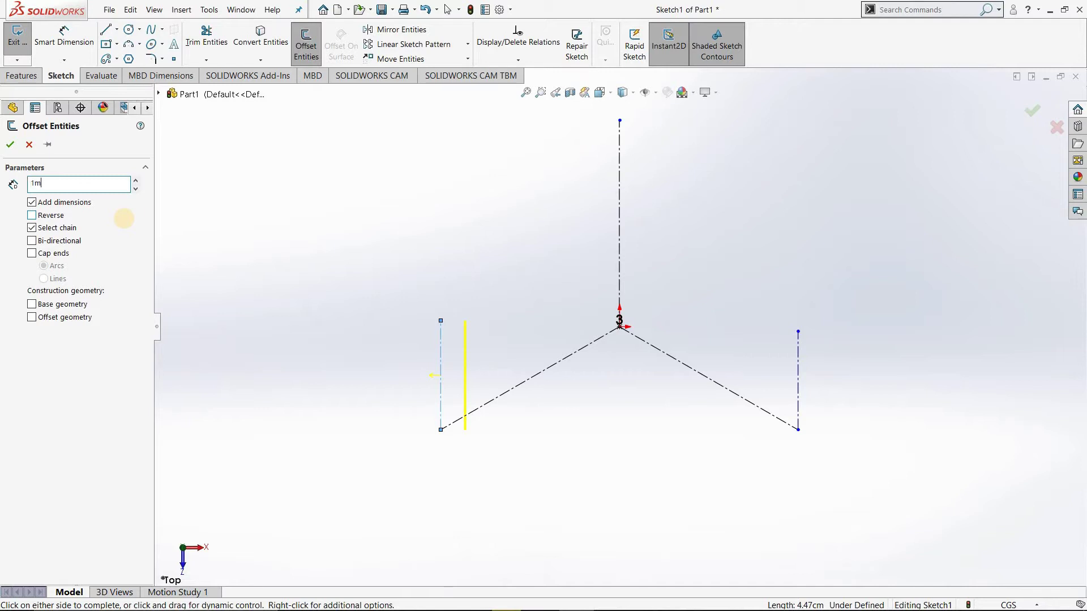
pyautogui.press('Return')
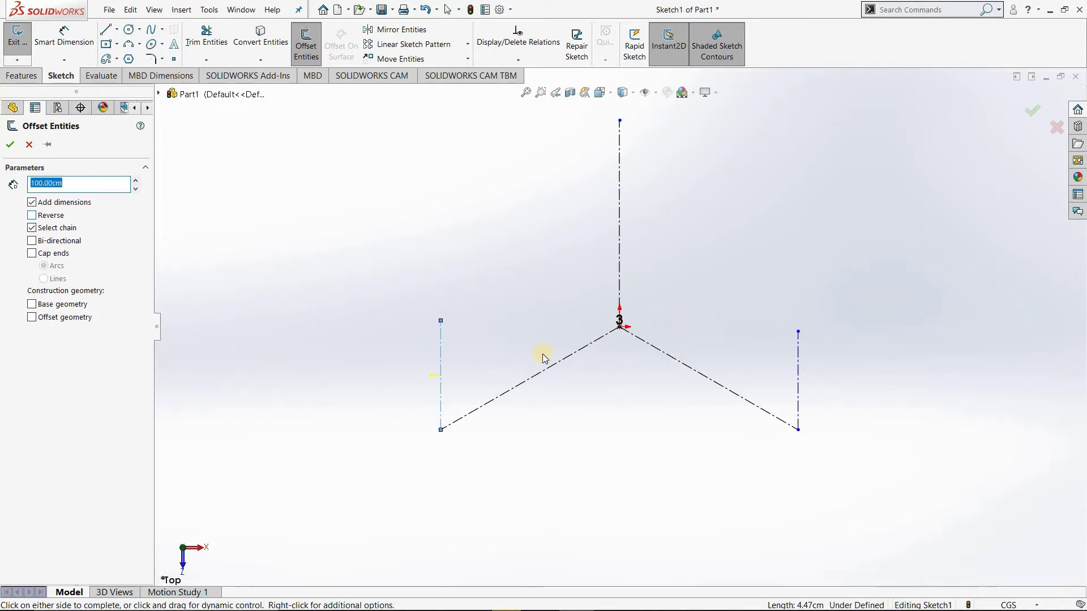
pyautogui.scroll(5, 601, 350)
pyautogui.scroll(6, 635, 343)
pyautogui.scroll(3, 652, 338)
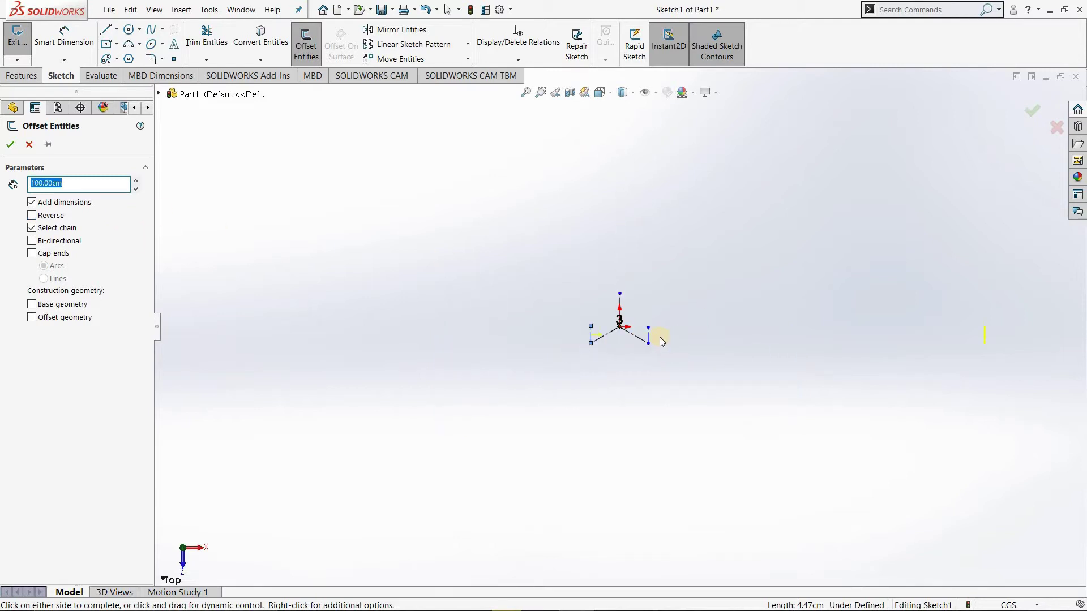
pyautogui.scroll(3, 623, 331)
pyautogui.scroll(-4, 617, 329)
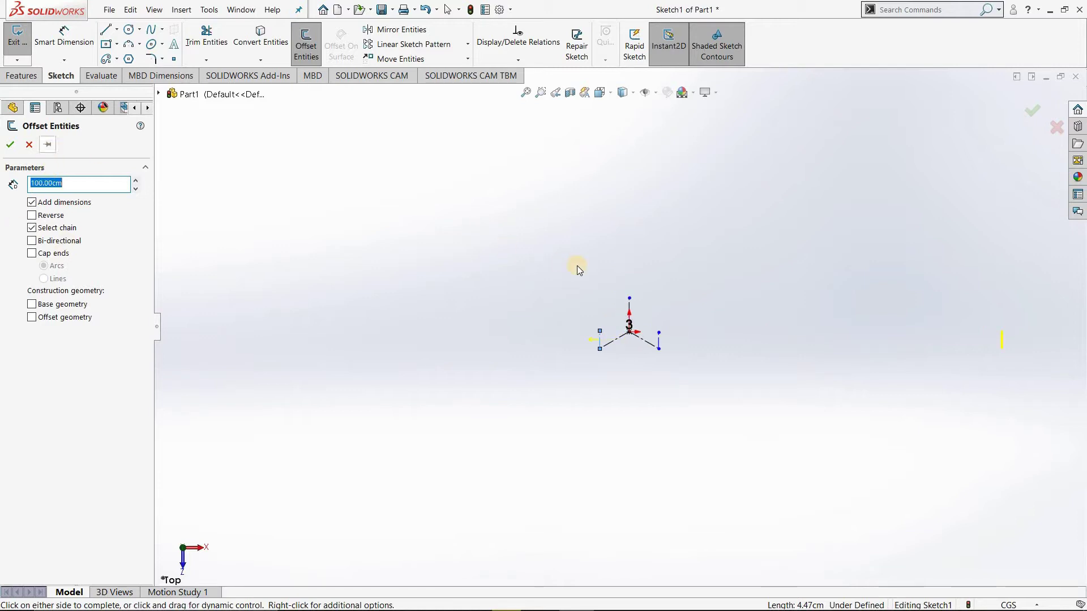
pyautogui.click(30, 145)
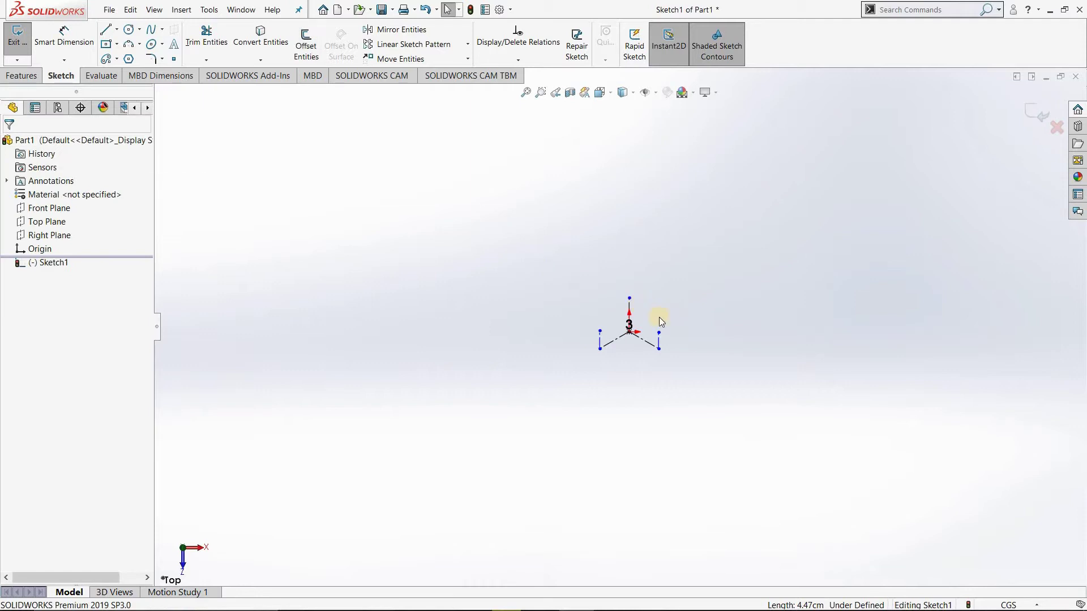
# Draw a 3-point arc between the lower ends of the two slanted construction lines.
pyautogui.scroll(-2, 589, 361)
pyautogui.scroll(-1, 628, 354)
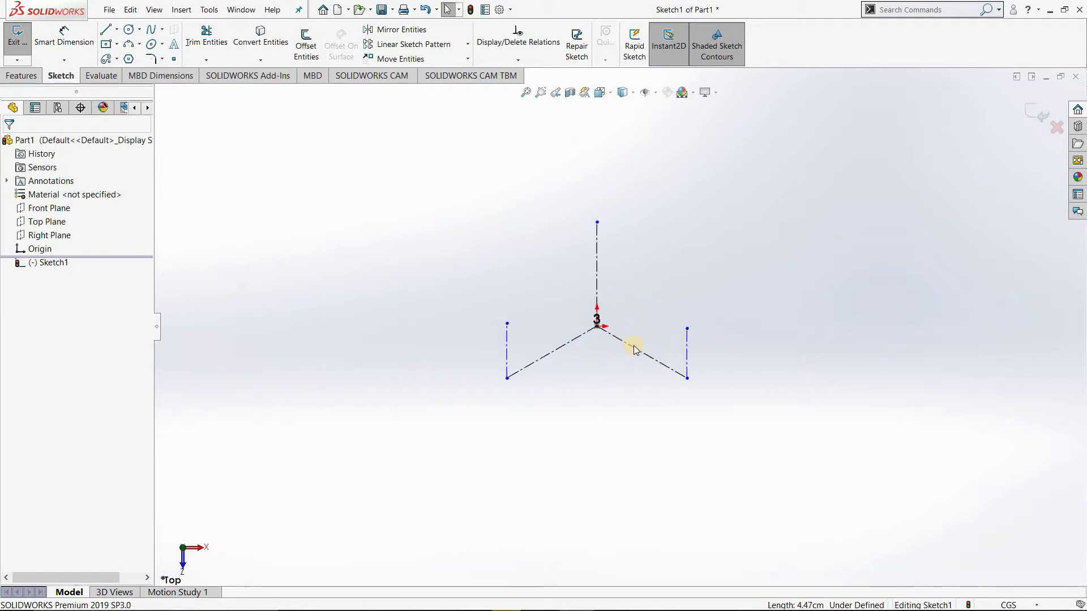
pyautogui.scroll(-3, 631, 347)
pyautogui.scroll(-1, 631, 348)
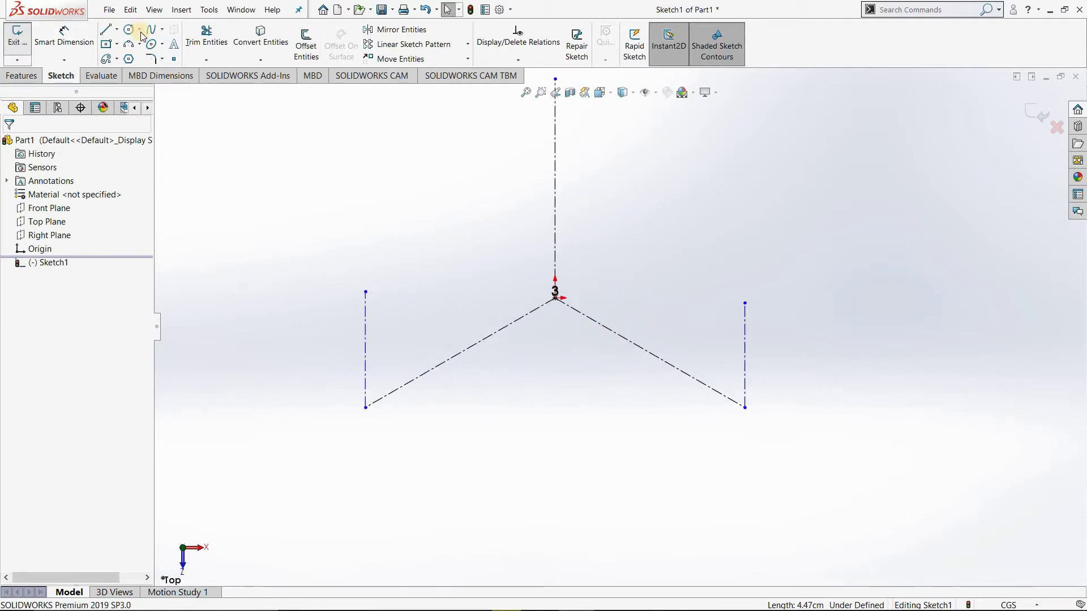
pyautogui.click(128, 44)
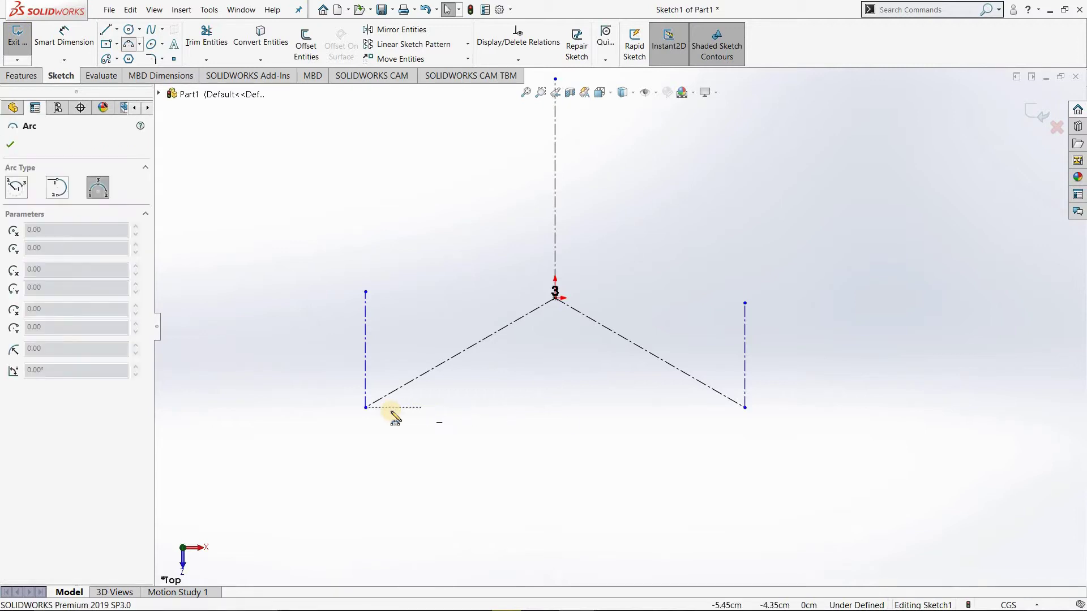
pyautogui.click(366, 407)
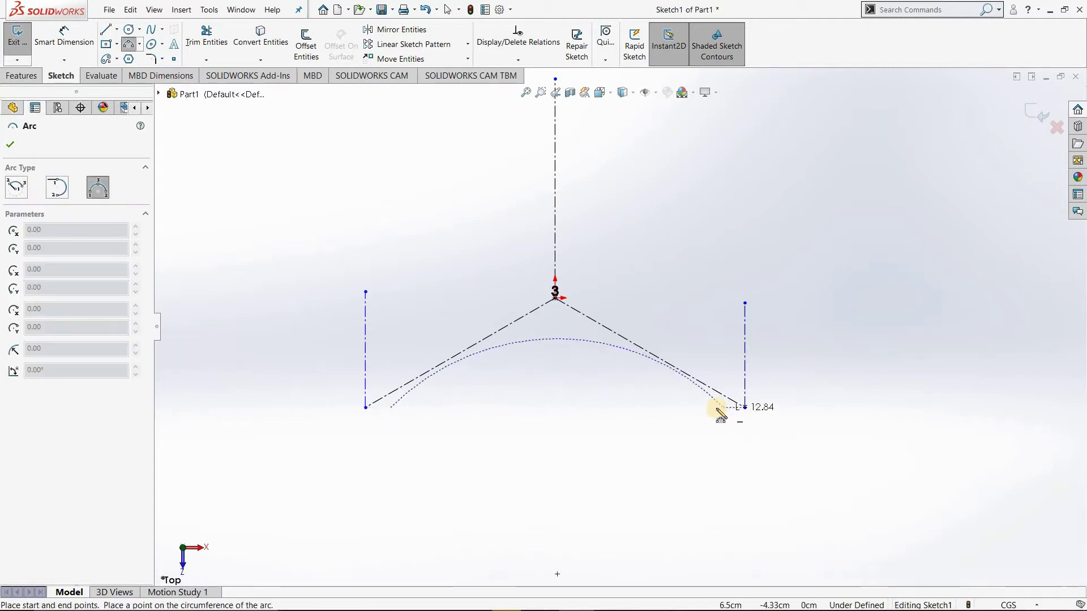
pyautogui.click(717, 407)
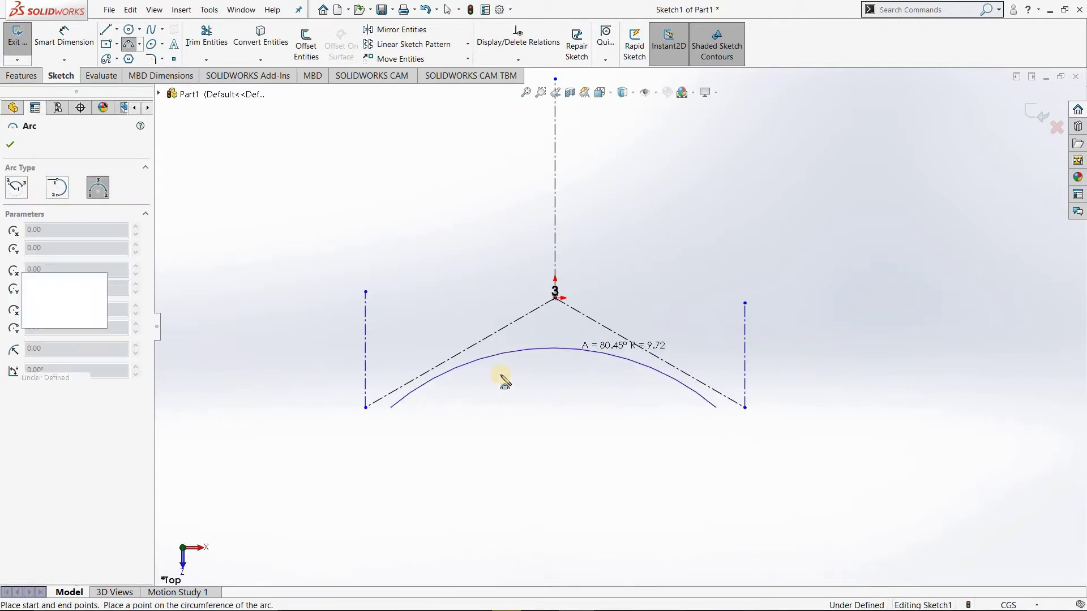
pyautogui.click(554, 348)
pyautogui.press('Escape')
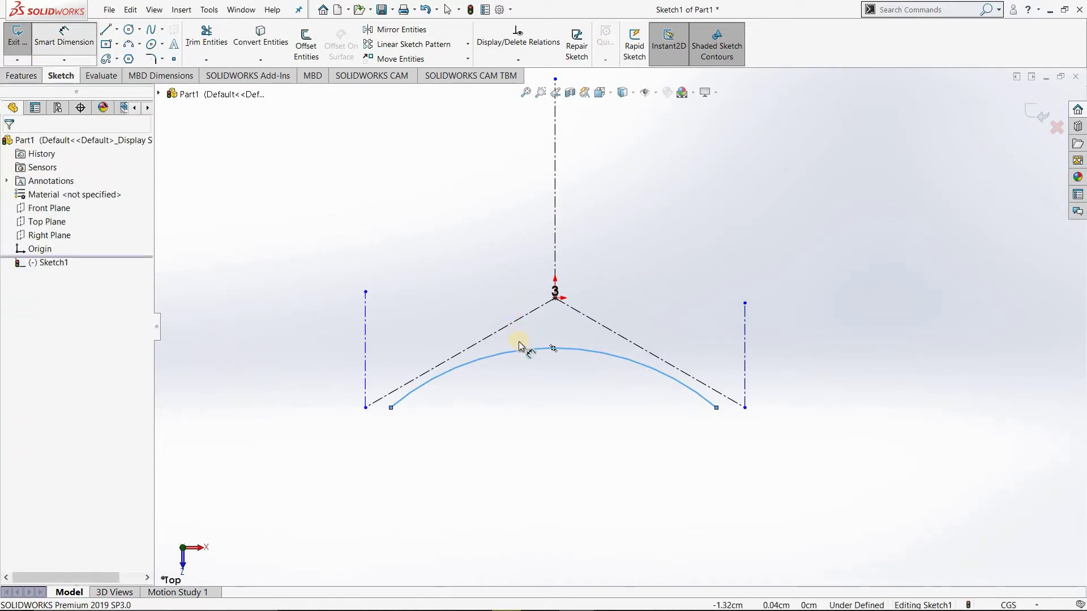
# Dimension the arc's radius to 600 cm.
pyautogui.click(553, 349)
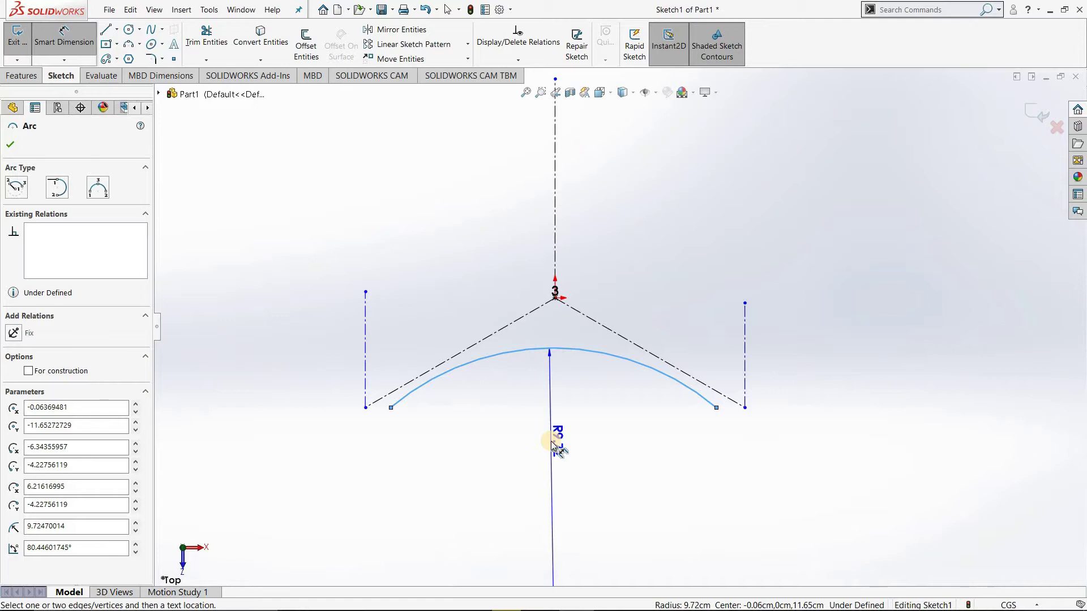
pyautogui.click(552, 449)
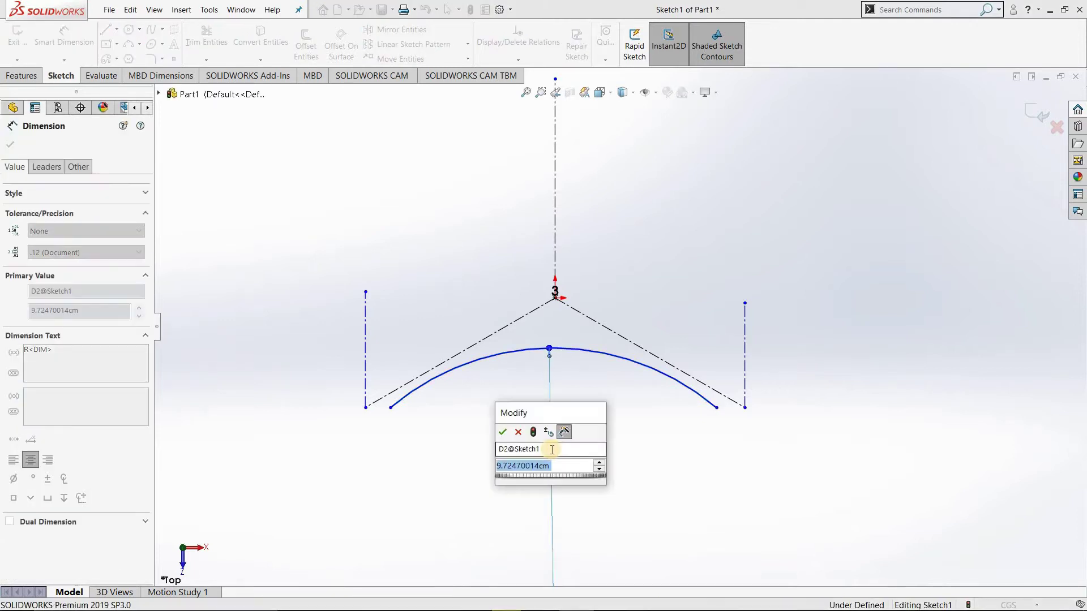
pyautogui.write('500')
pyautogui.press('Return')
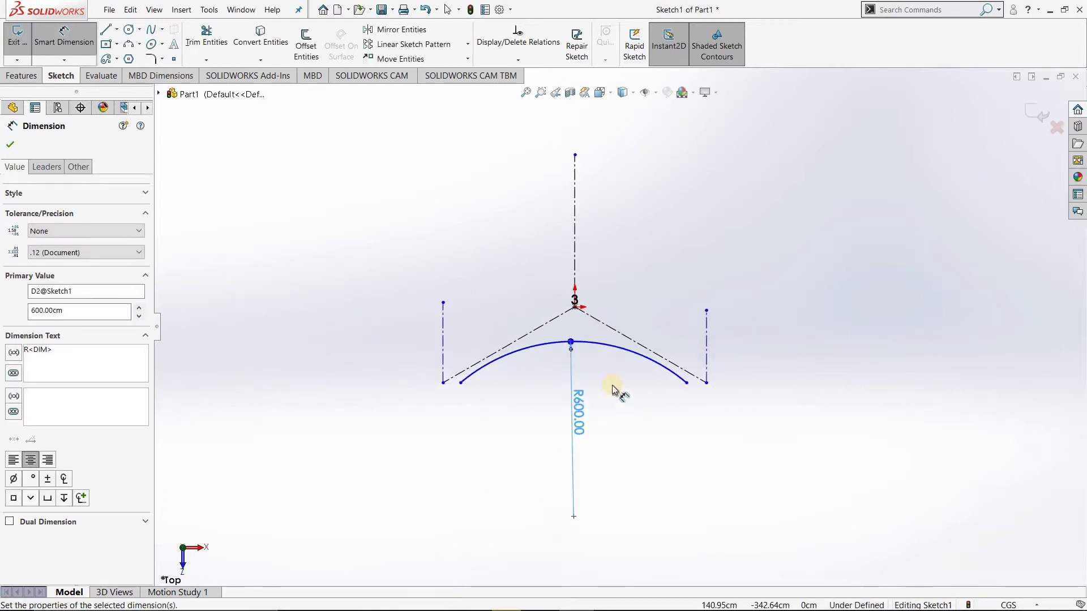
pyautogui.scroll(2, 604, 348)
pyautogui.scroll(-2, 595, 321)
pyautogui.scroll(-1, 594, 321)
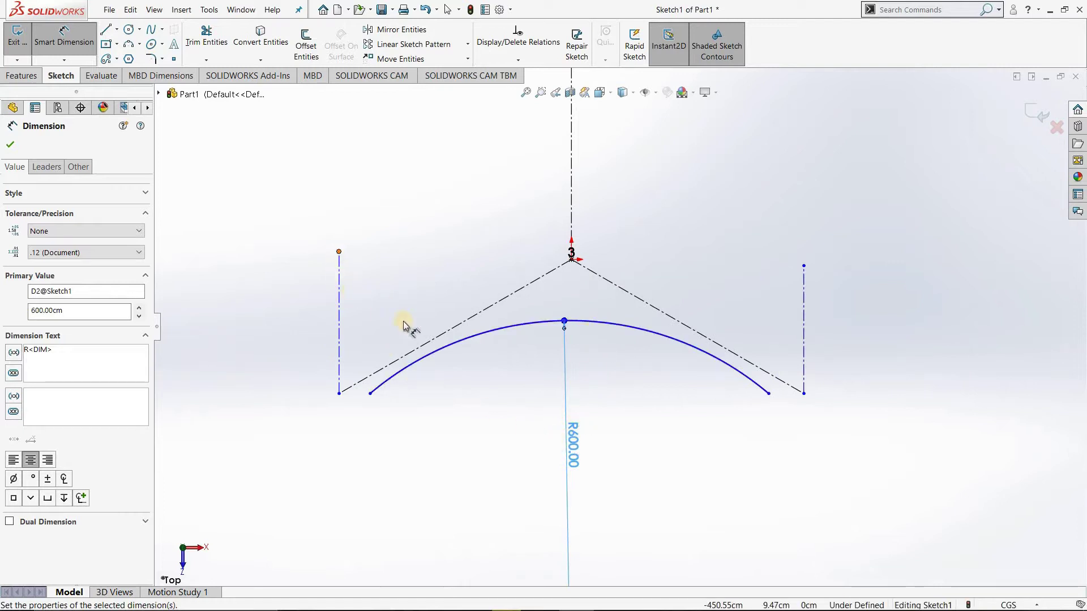
pyautogui.click(79, 48)
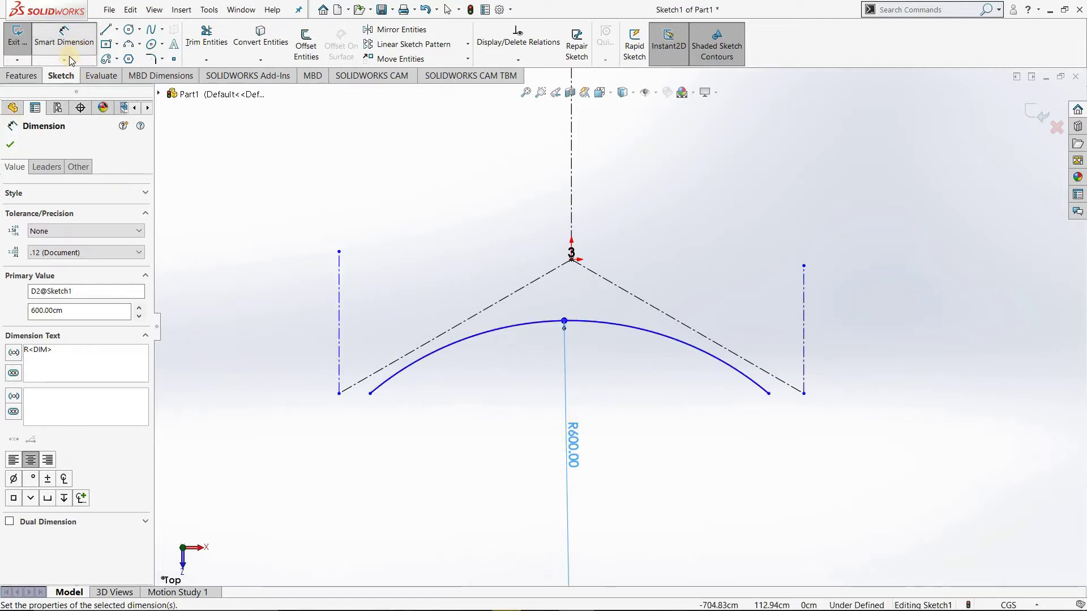
pyautogui.click(338, 335)
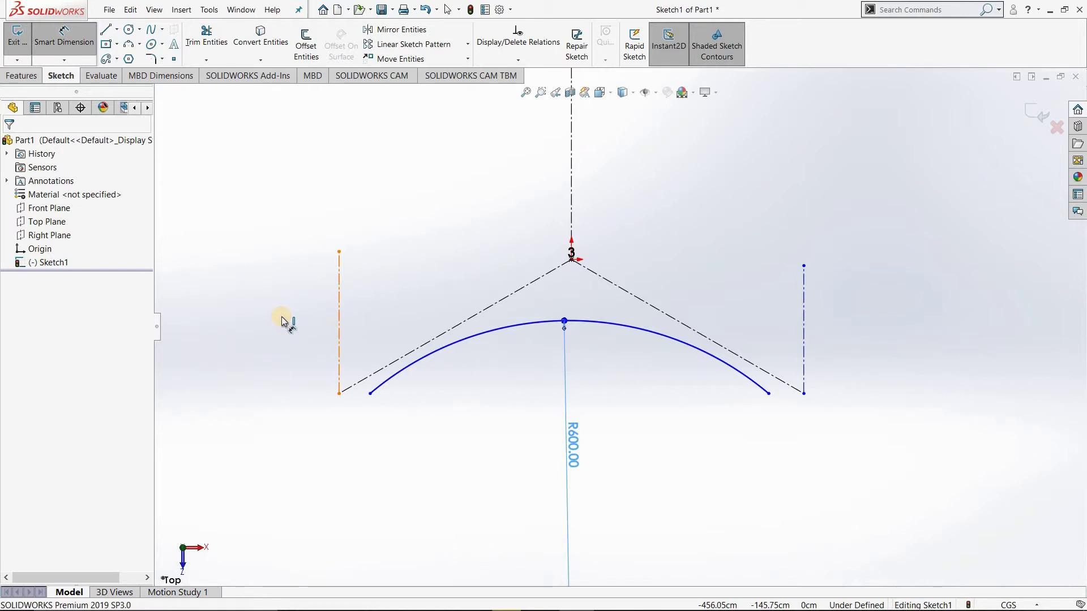
pyautogui.press('Escape')
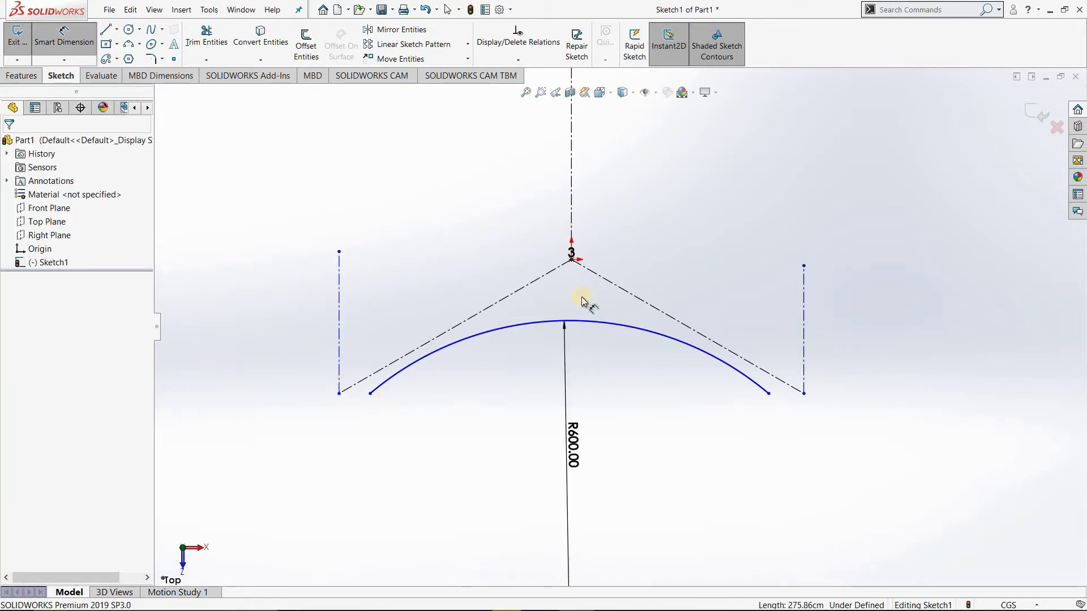
pyautogui.scroll(-1, 582, 313)
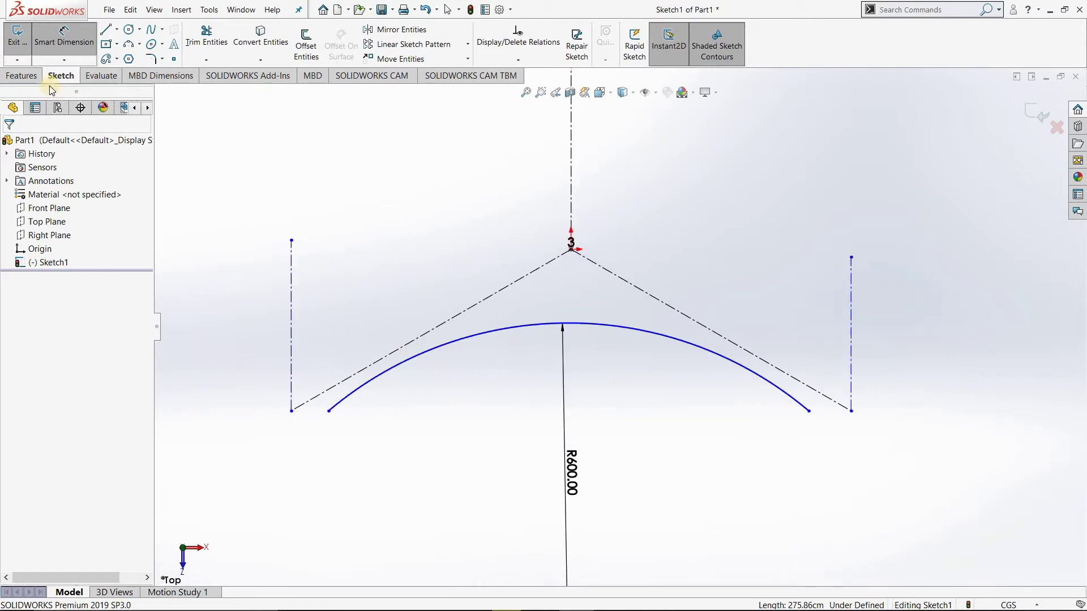
# Offset the 600 cm arc 35 cm inward to create a second, parallel arc.
pyautogui.click(116, 29)
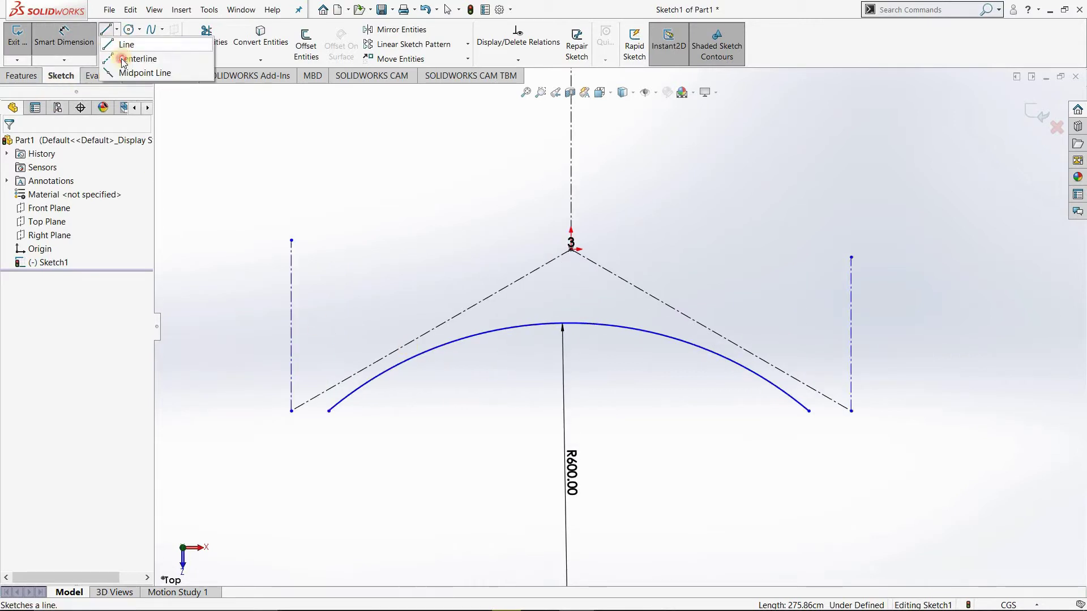
pyautogui.click(133, 52)
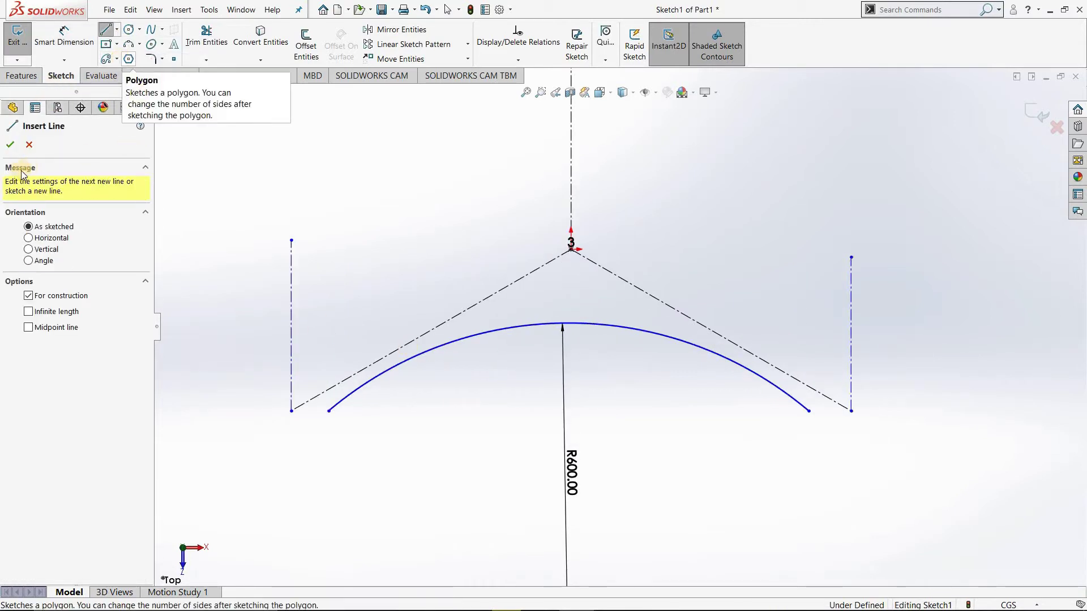
pyautogui.press('Escape')
pyautogui.press('Escape')
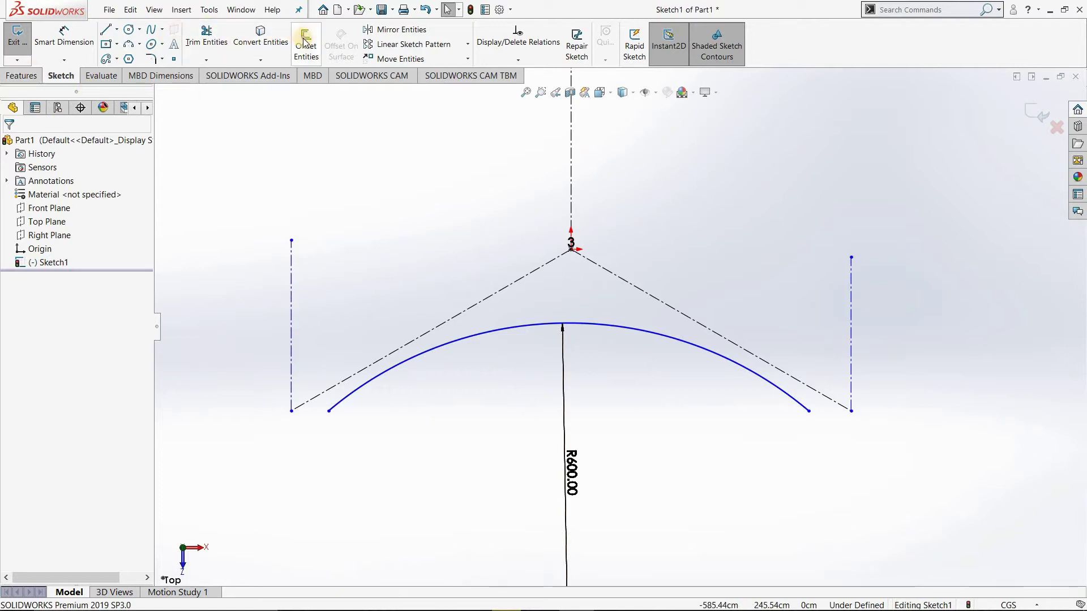
pyautogui.click(545, 326)
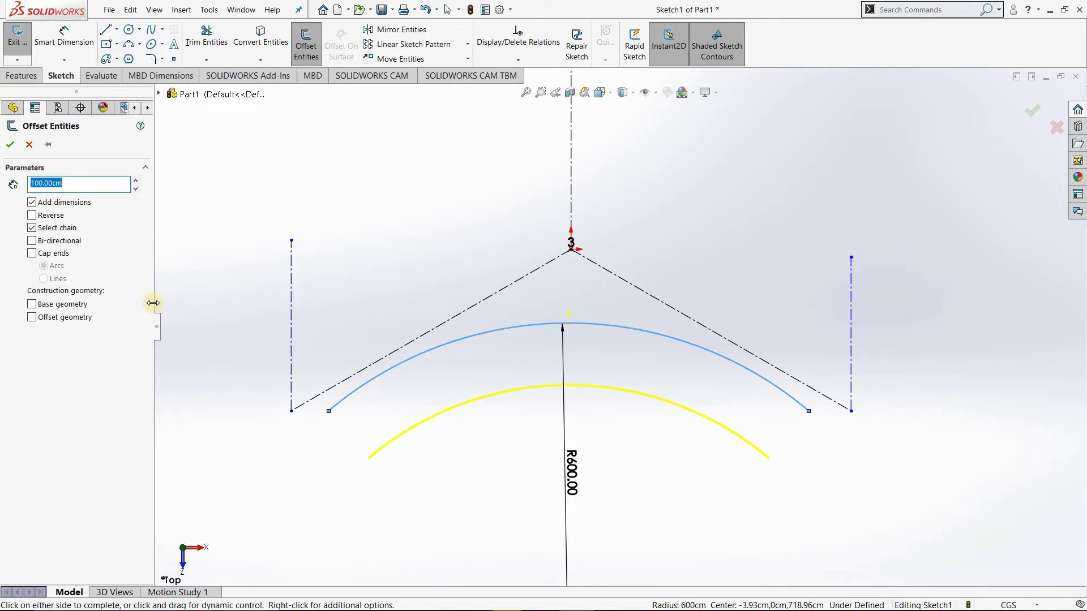
pyautogui.write('20')
pyautogui.press('Return')
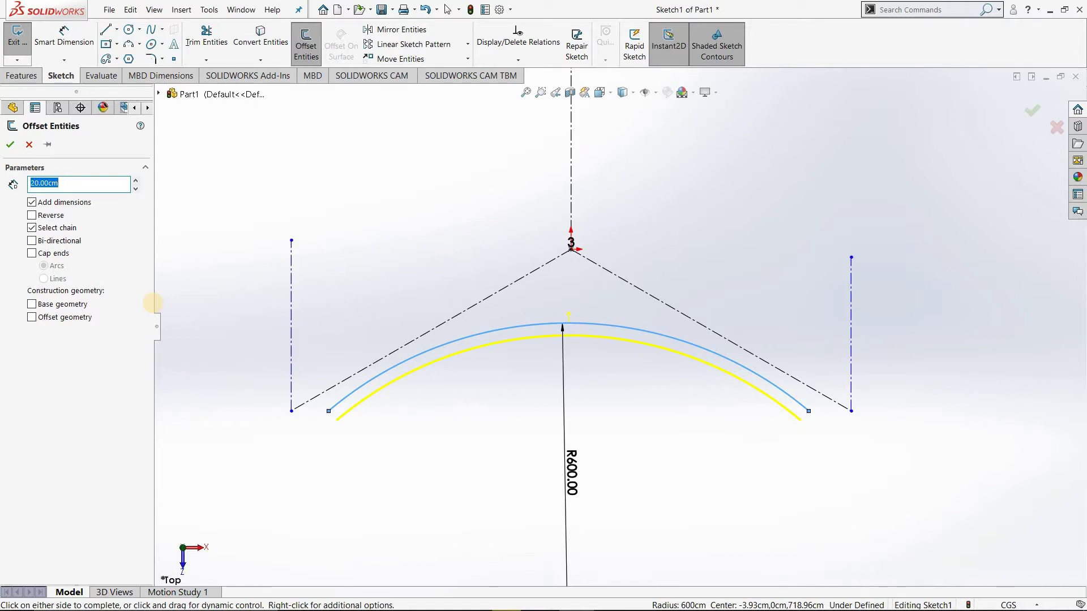
pyautogui.write('35')
pyautogui.press('Return')
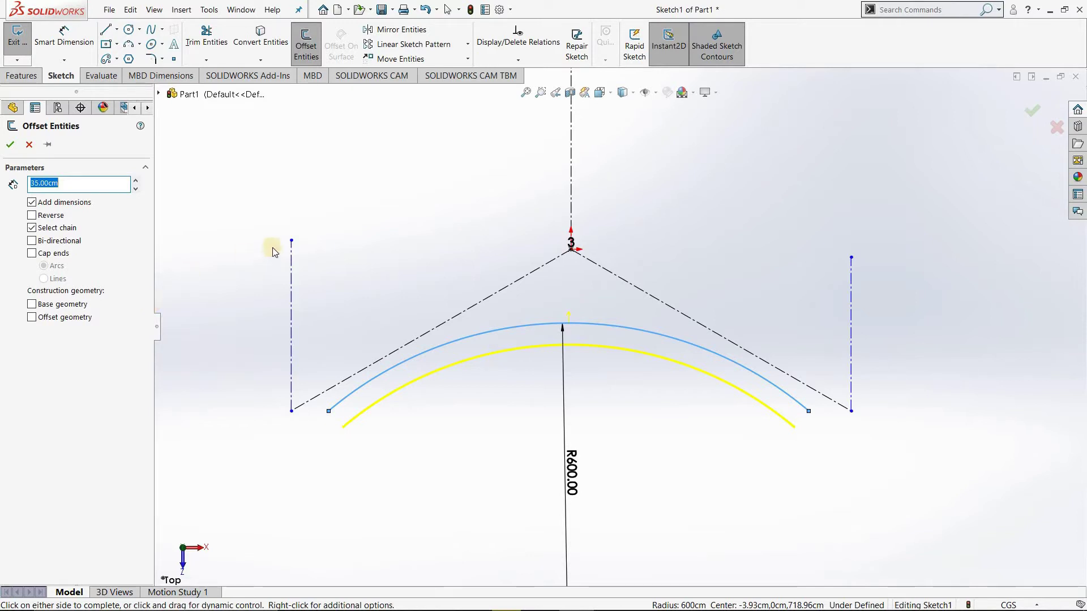
pyautogui.click(8, 146)
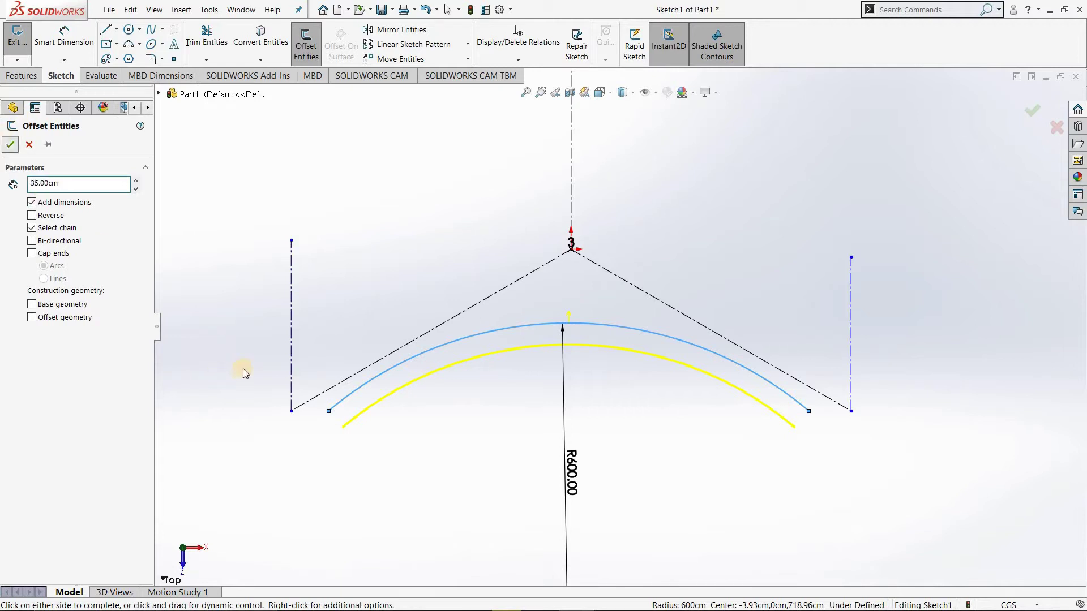
# Draw lines joining the left and right ends of the two arcs to close the band.
pyautogui.click(105, 34)
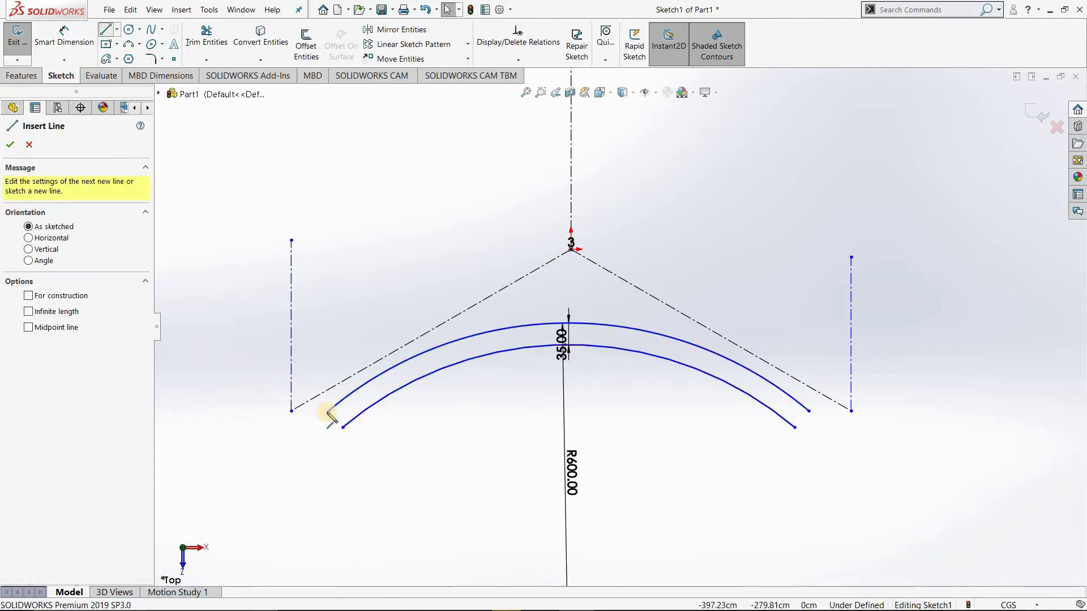
pyautogui.click(342, 428)
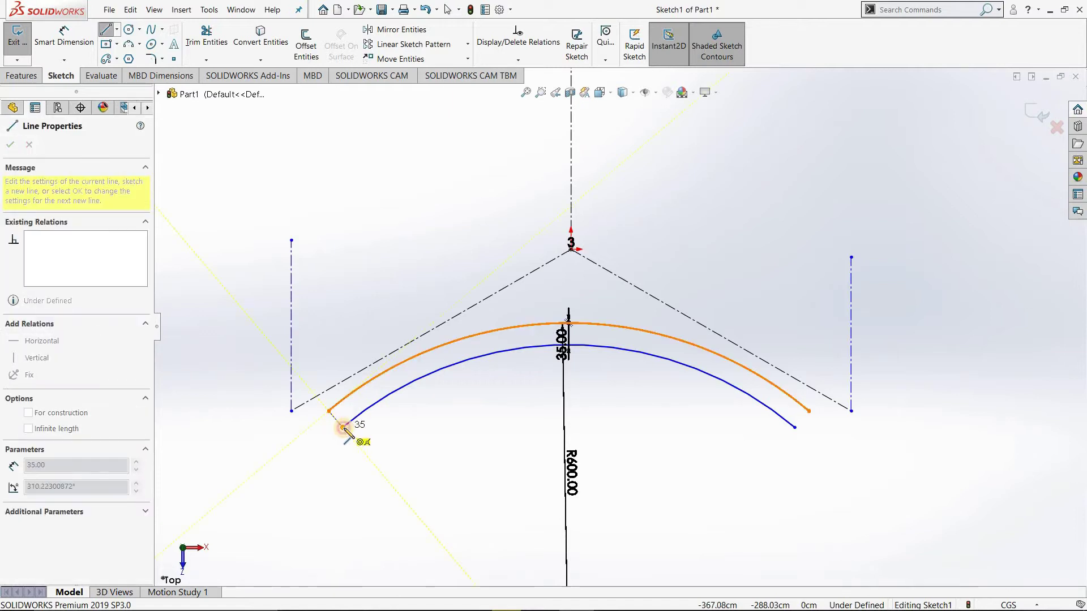
pyautogui.click(795, 428)
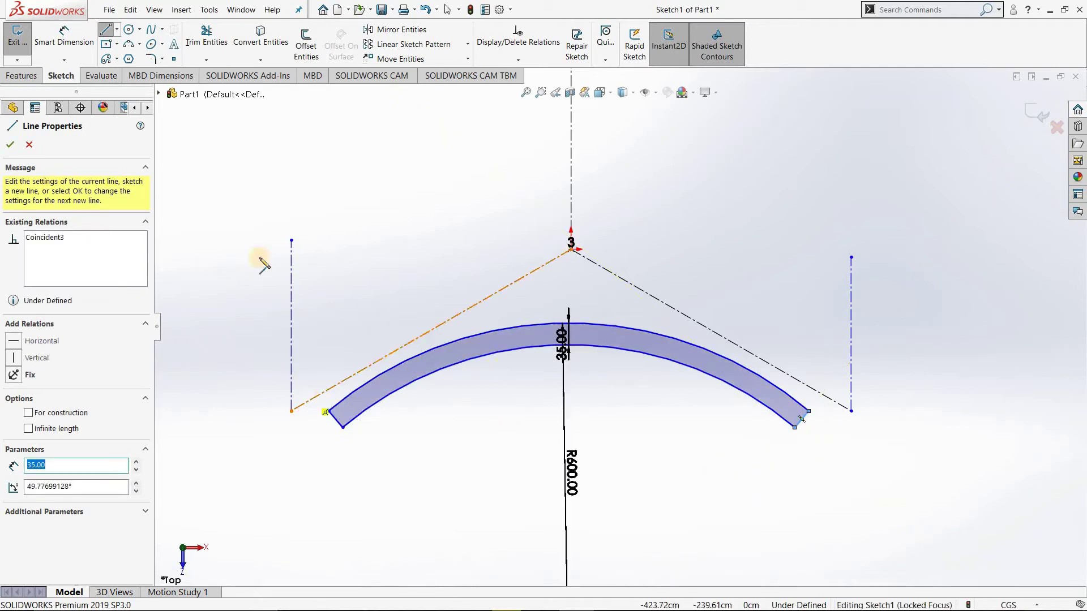
pyautogui.click(11, 146)
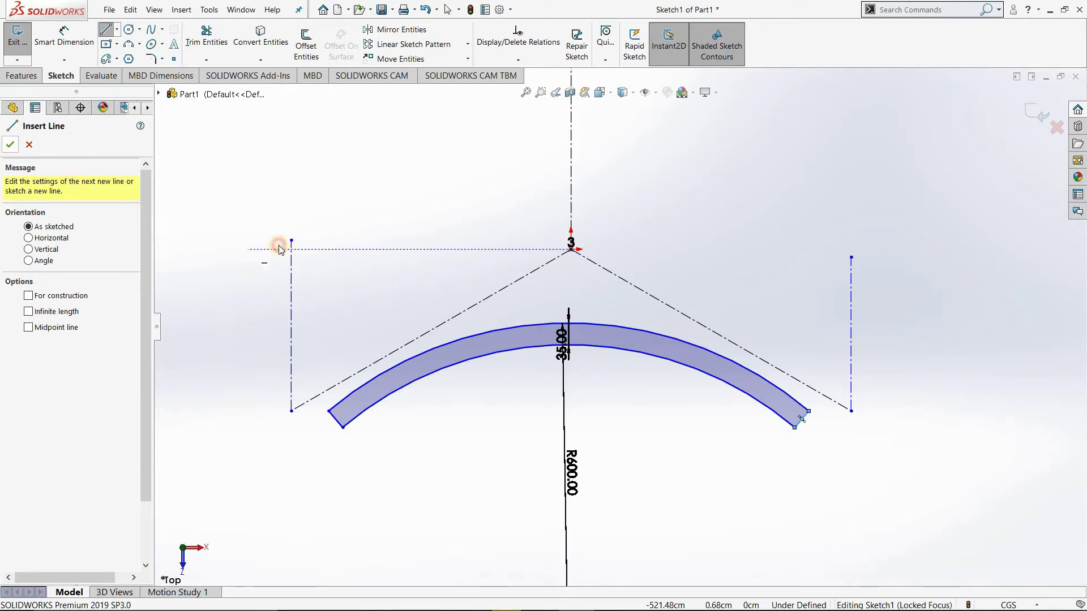
pyautogui.press('Escape')
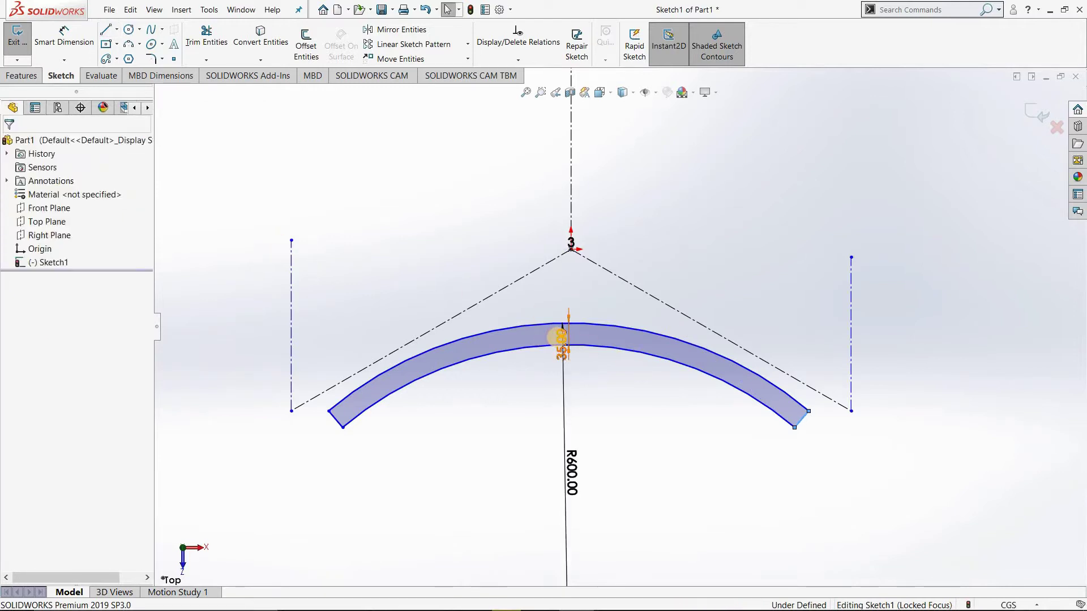
# Change the band thickness dimension from 35 to 20 cm.
pyautogui.click(560, 340)
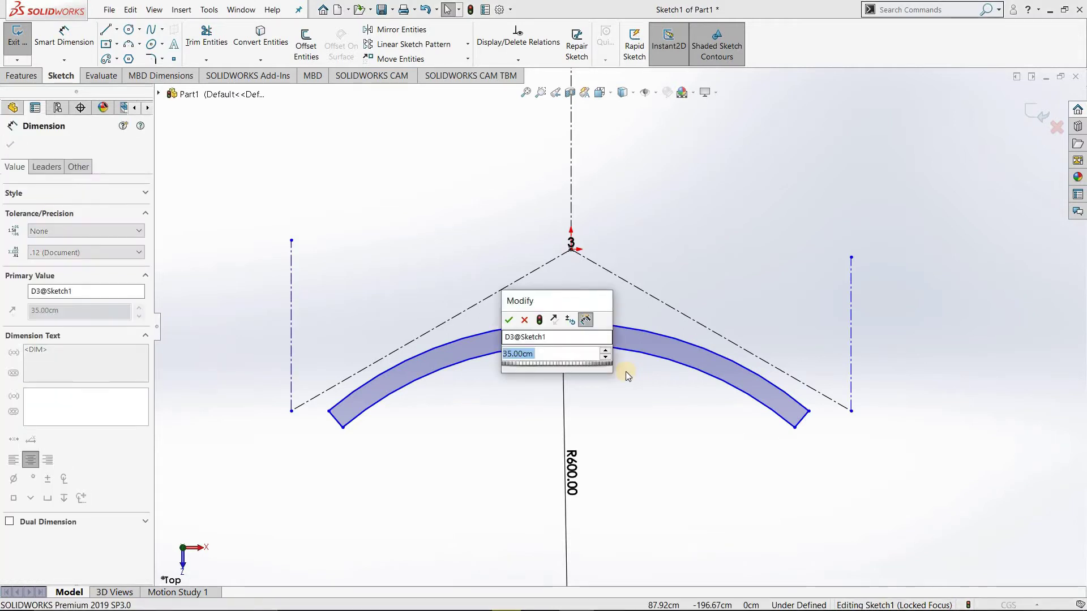
pyautogui.write('20')
pyautogui.press('Return')
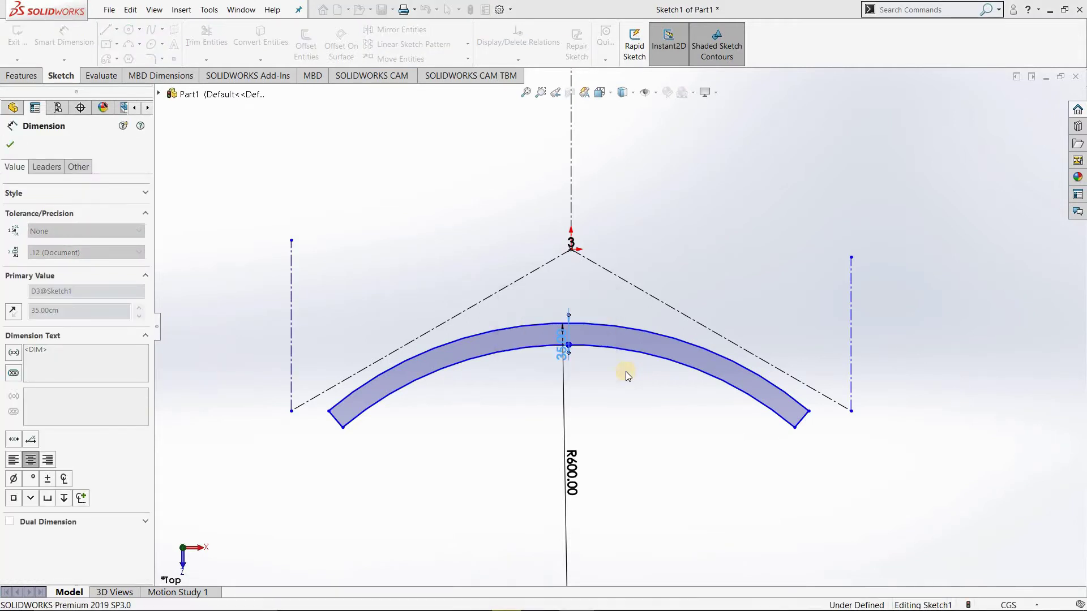
pyautogui.click(539, 440)
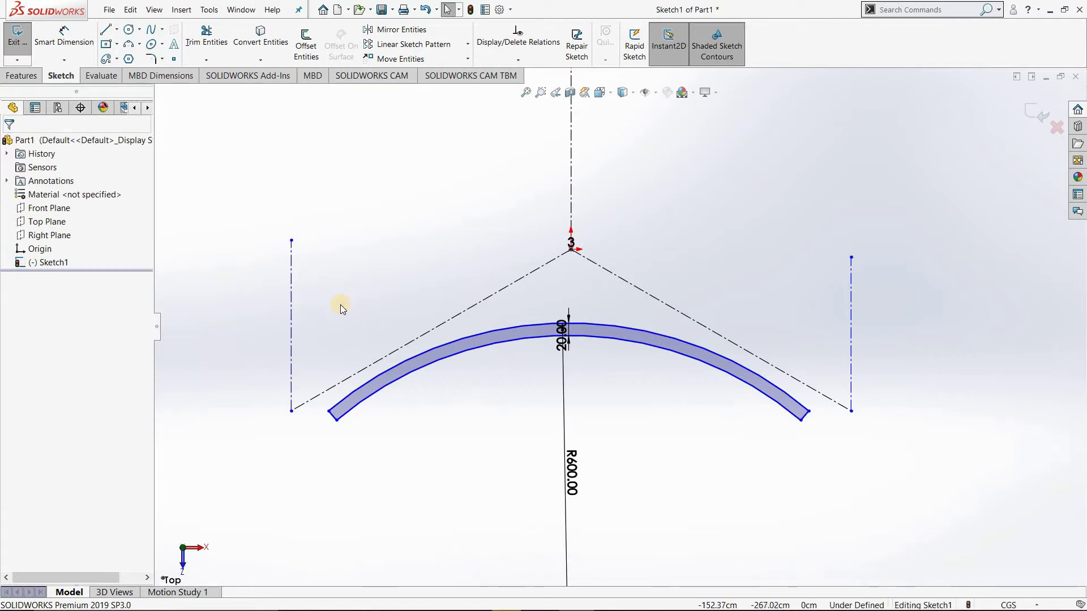
pyautogui.moveTo(319, 286); pyautogui.dragTo(814, 469)
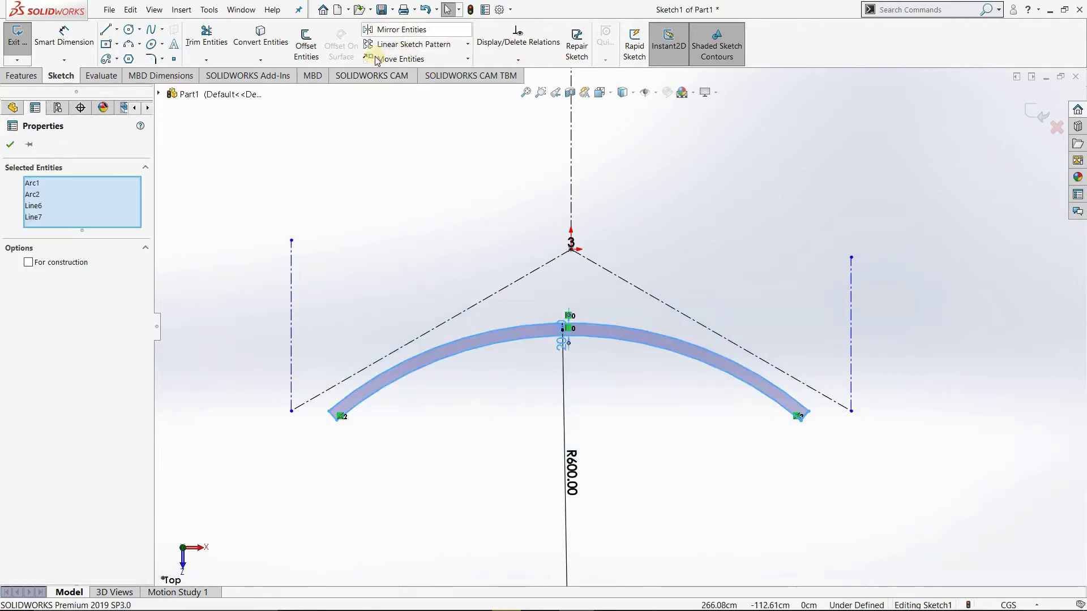
# Circular-pattern the closed band into 3 equal instances over 360° about Point-1.
pyautogui.click(467, 44)
pyautogui.click(419, 73)
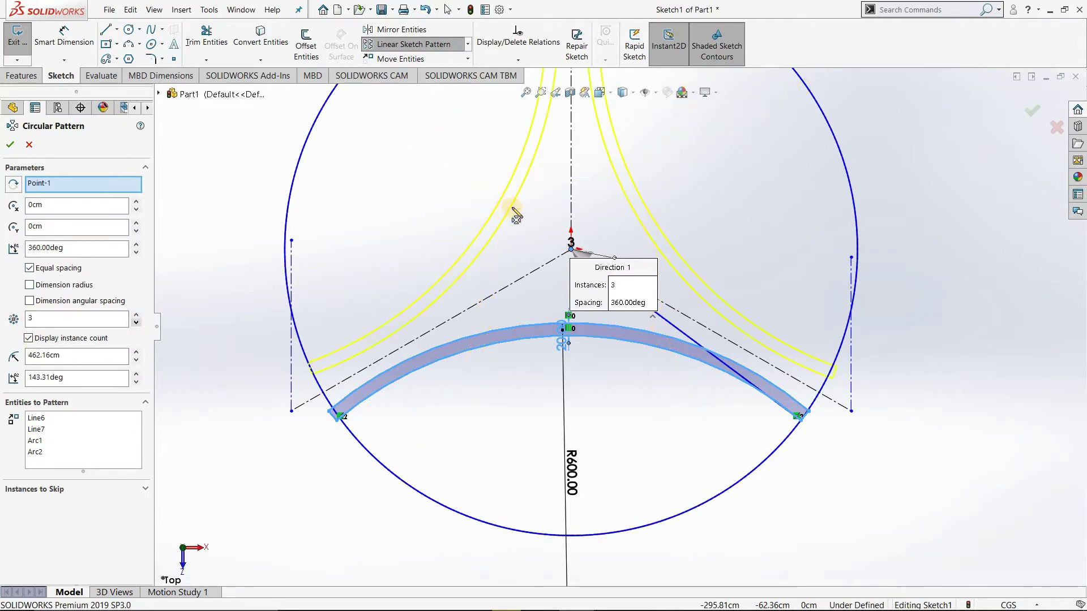
pyautogui.scroll(3, 662, 207)
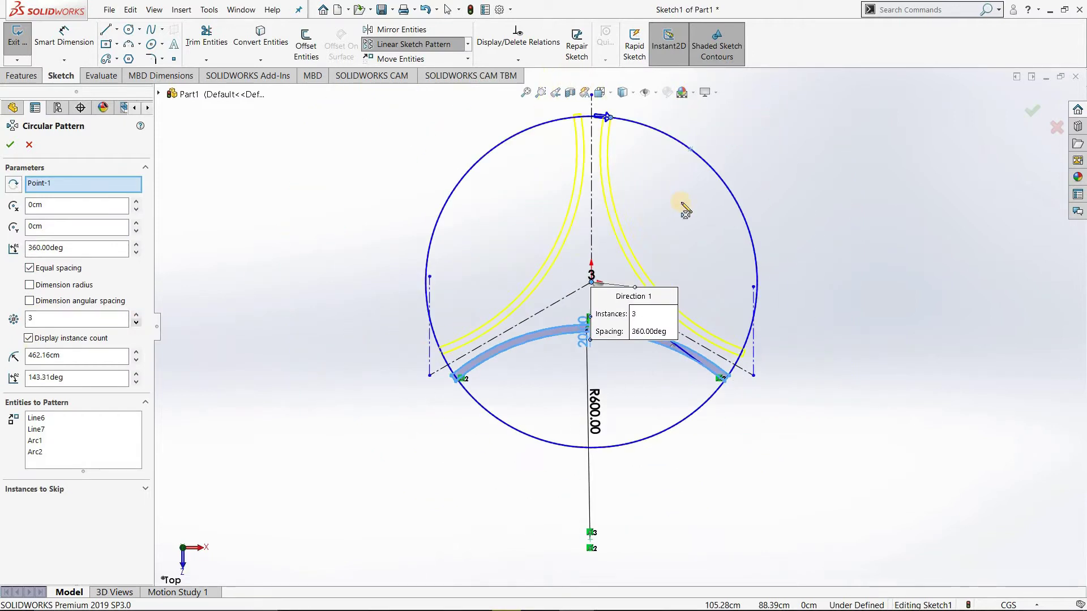
pyautogui.click(12, 146)
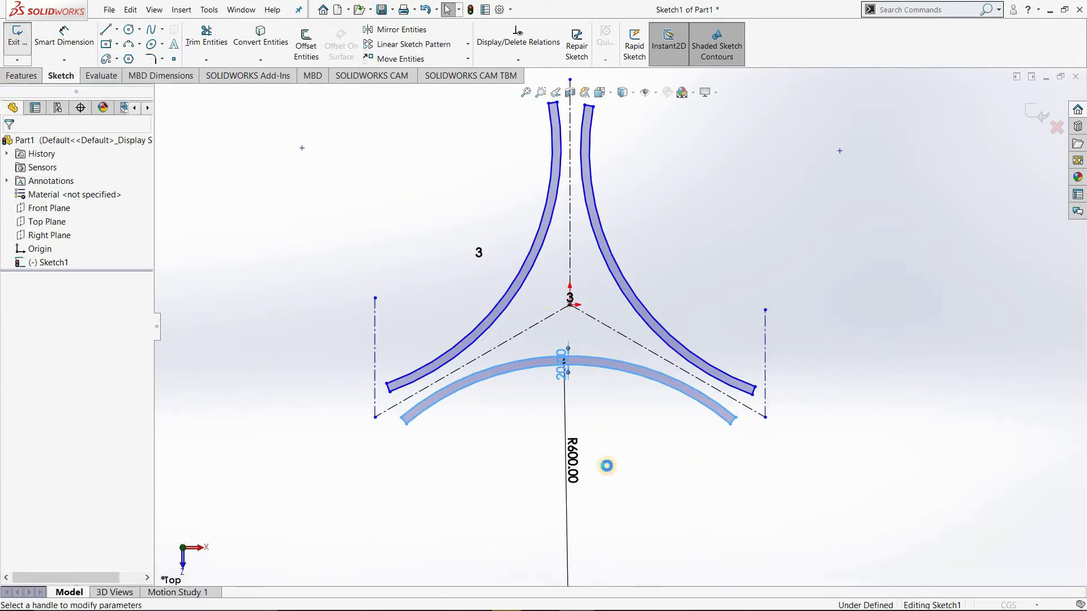
# Extrude the patterned arc outlines to a blind depth of 250 cm as Boss-Extrude1.
pyautogui.press('e')
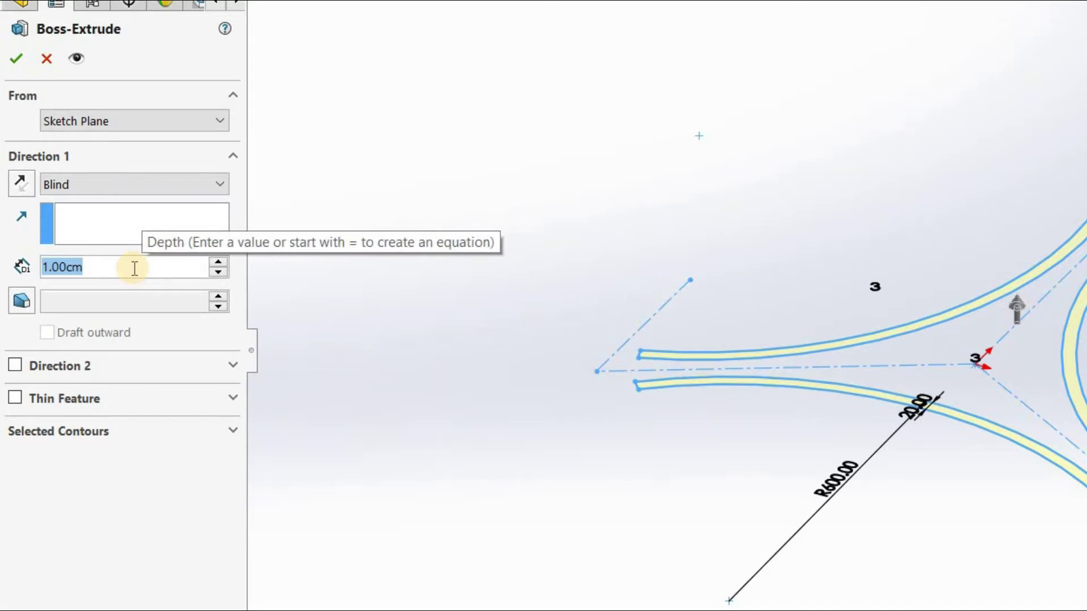
pyautogui.write('200')
pyautogui.press('Return')
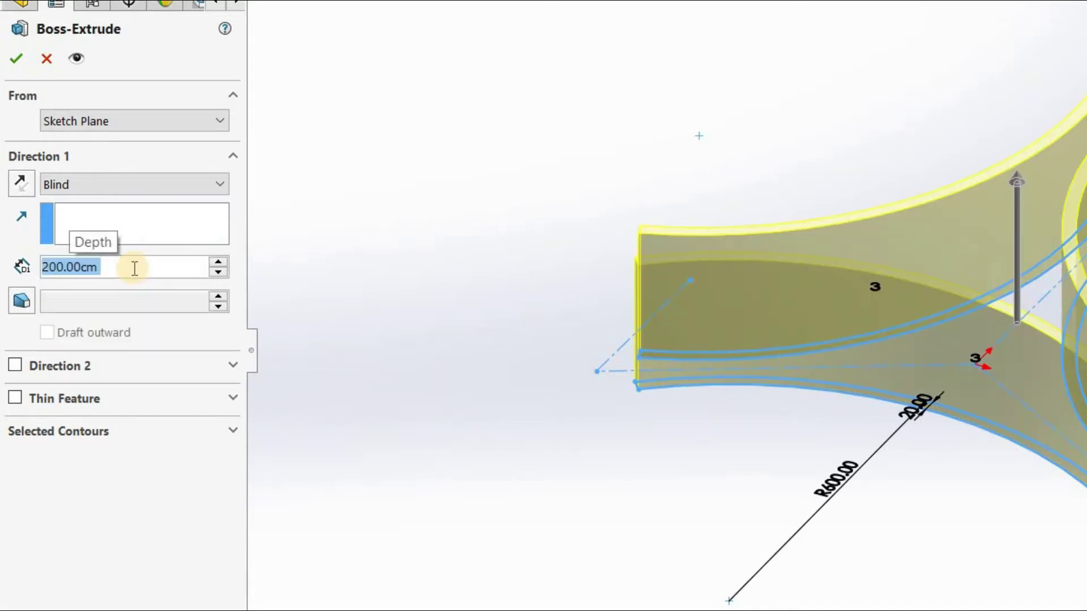
pyautogui.write('300')
pyautogui.press('Return')
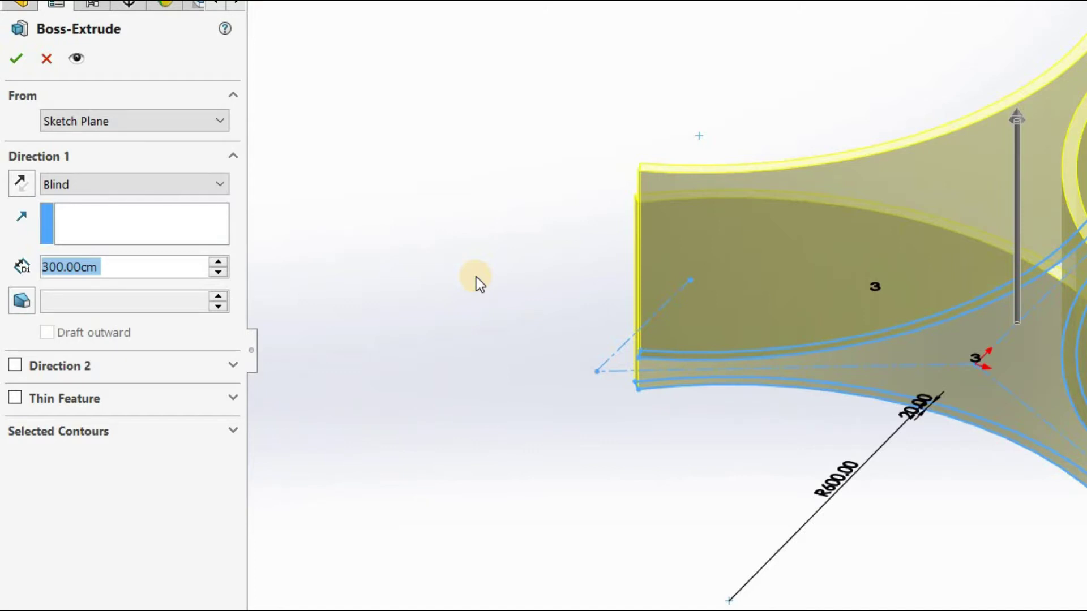
pyautogui.write('250')
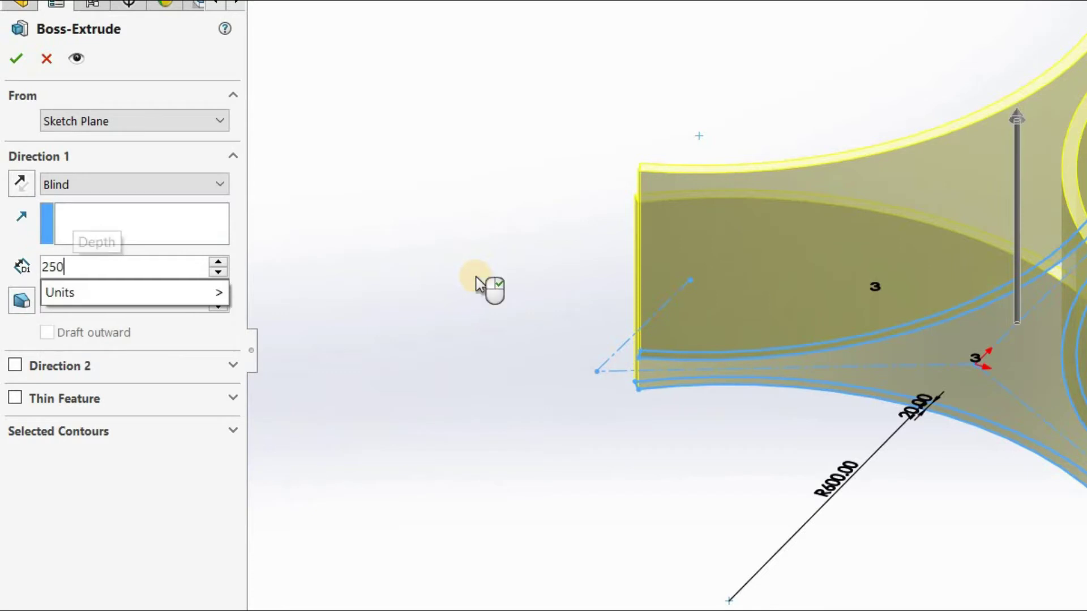
pyautogui.press('Return')
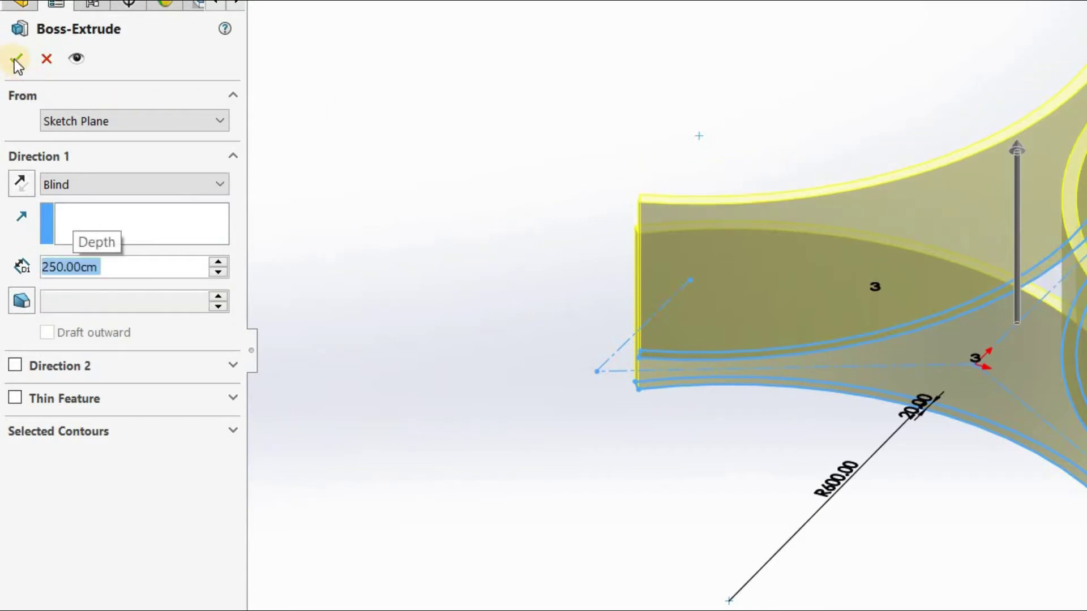
pyautogui.click(8, 66)
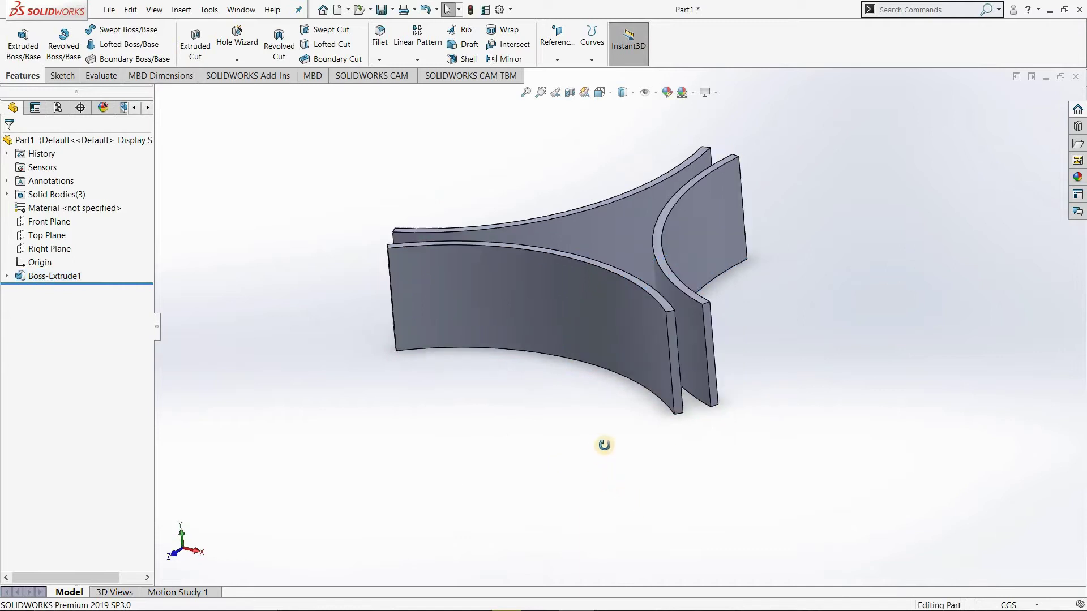
# Save the part as 'Bill board-curved.SLDPRT' in the Tutorials folder by editing the suggested billboard name.
pyautogui.moveTo(605, 445)
pyautogui.mouseDown(button='middle')
pyautogui.moveTo(636, 490)
pyautogui.moveTo(628, 475)
pyautogui.mouseUp(button='middle')
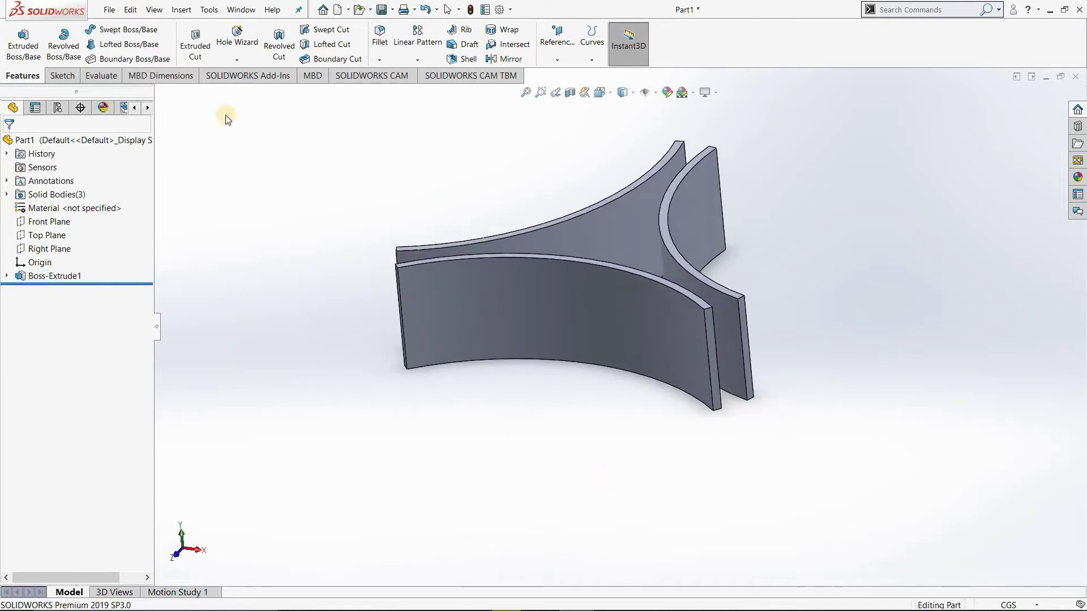
pyautogui.click(109, 12)
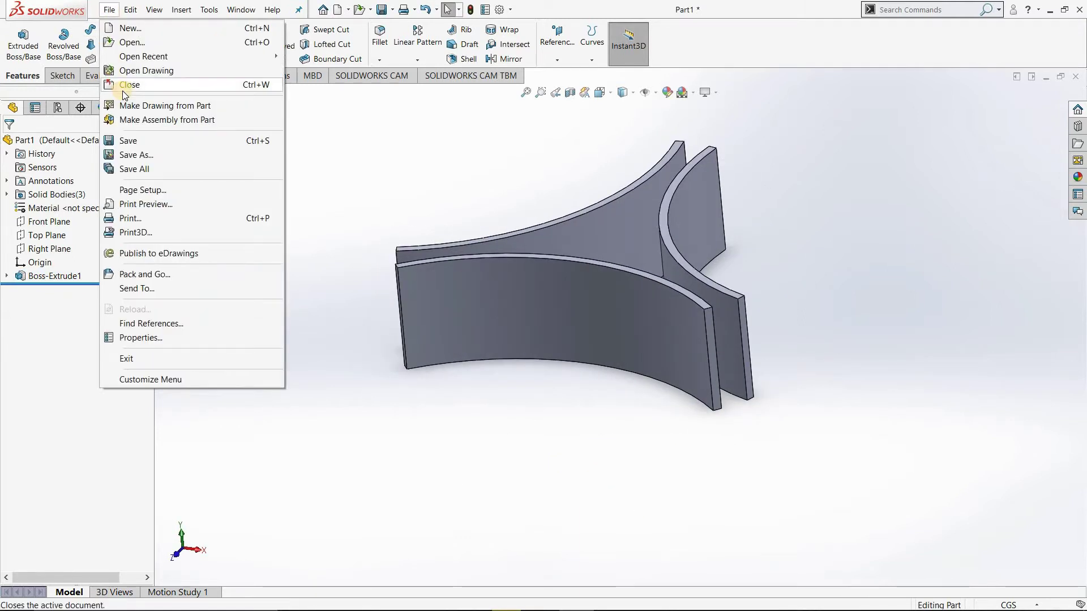
pyautogui.click(141, 145)
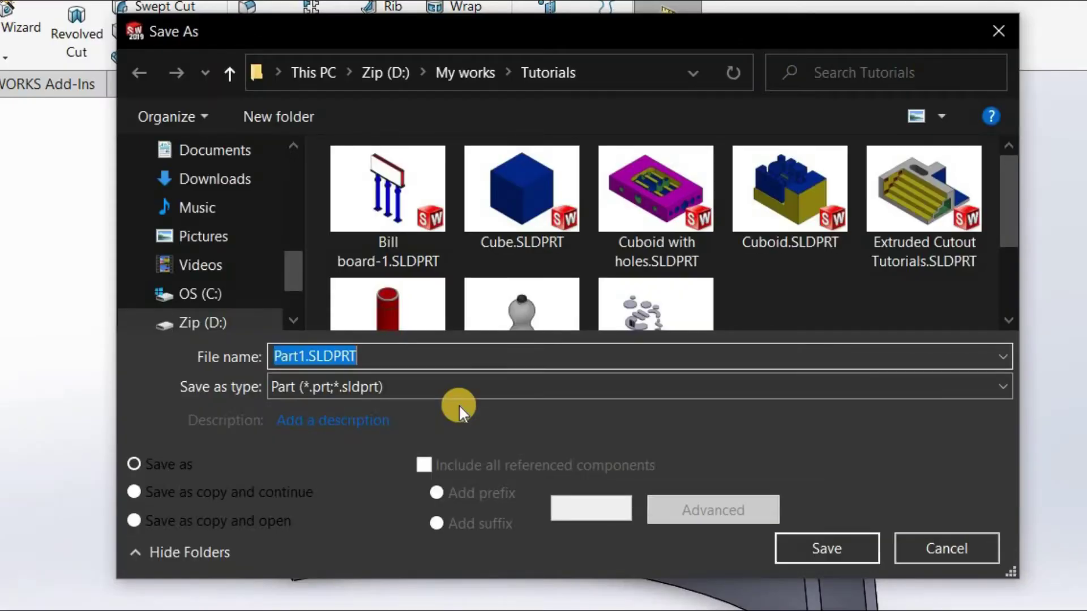
pyautogui.write('bill')
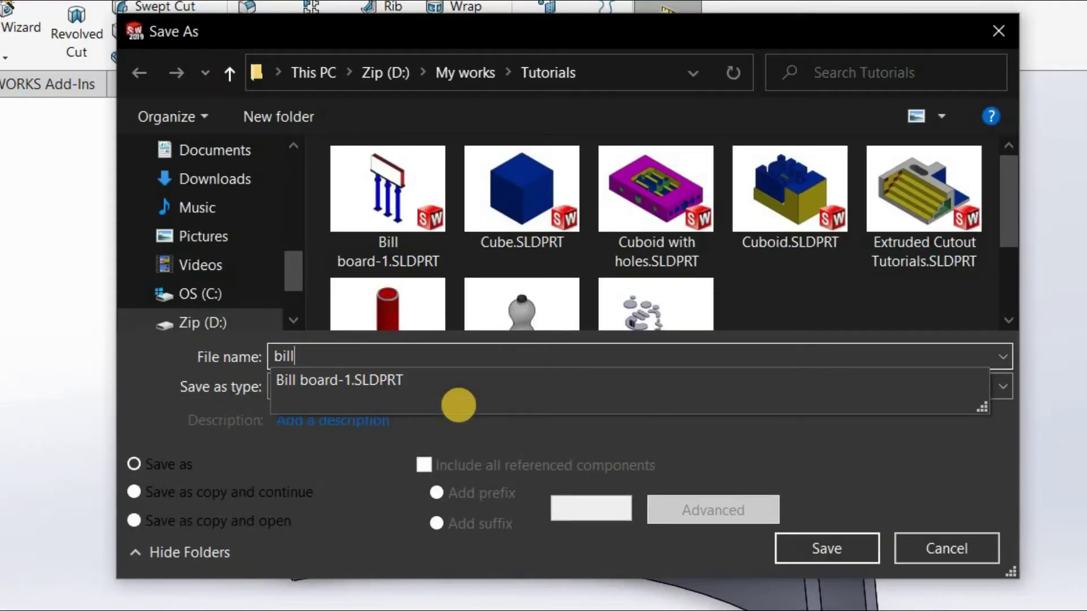
pyautogui.press('Down')
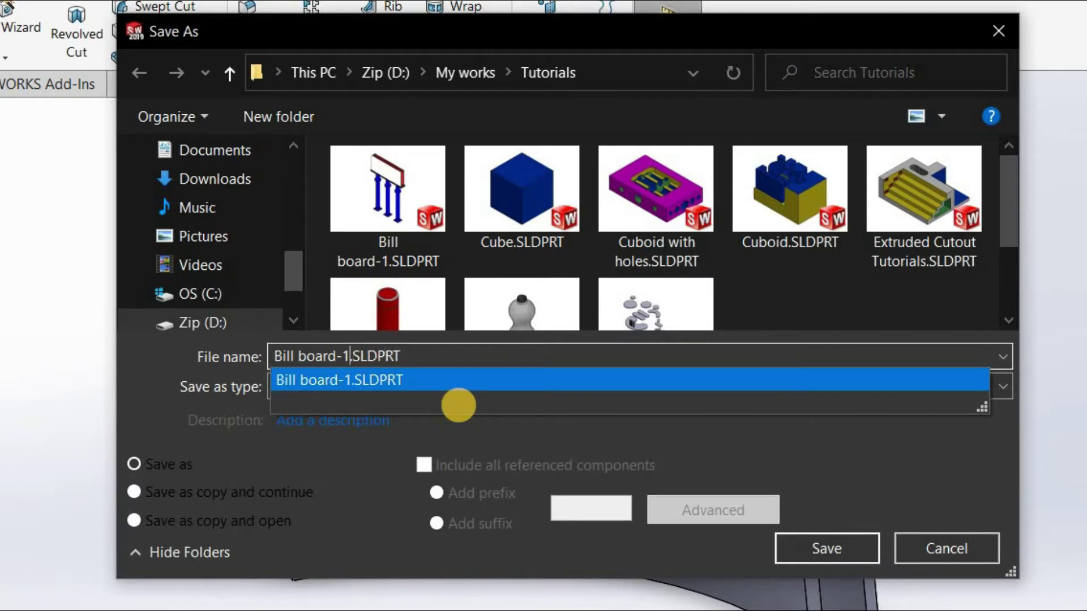
pyautogui.press('Left')
pyautogui.press('Left')
pyautogui.press('Left')
pyautogui.press('BackSpace')
pyautogui.press('BackSpace')
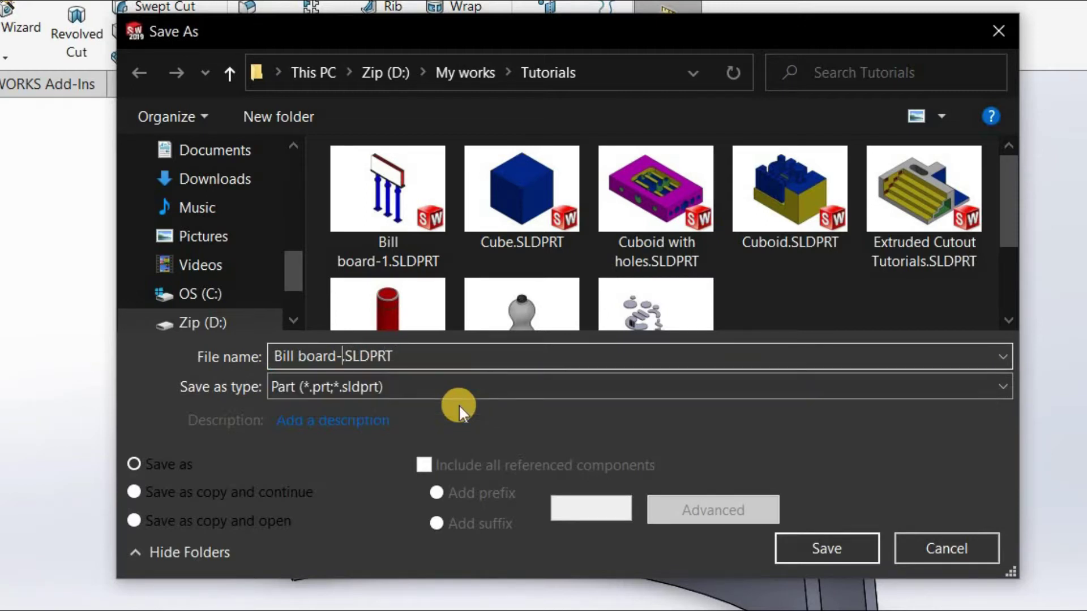
pyautogui.write('cu')
pyautogui.write('rved')
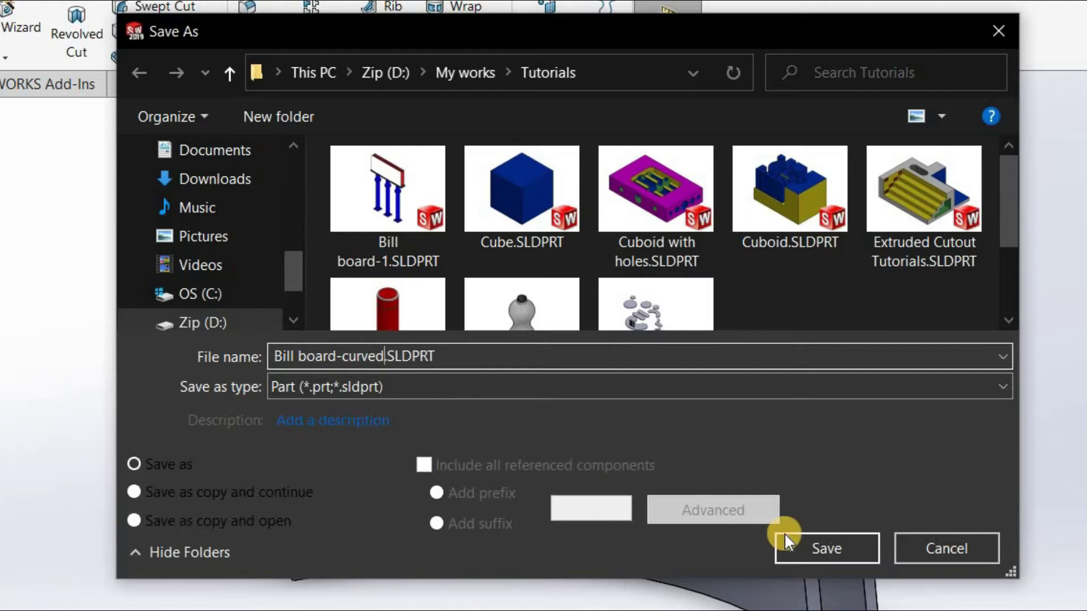
pyautogui.click(804, 549)
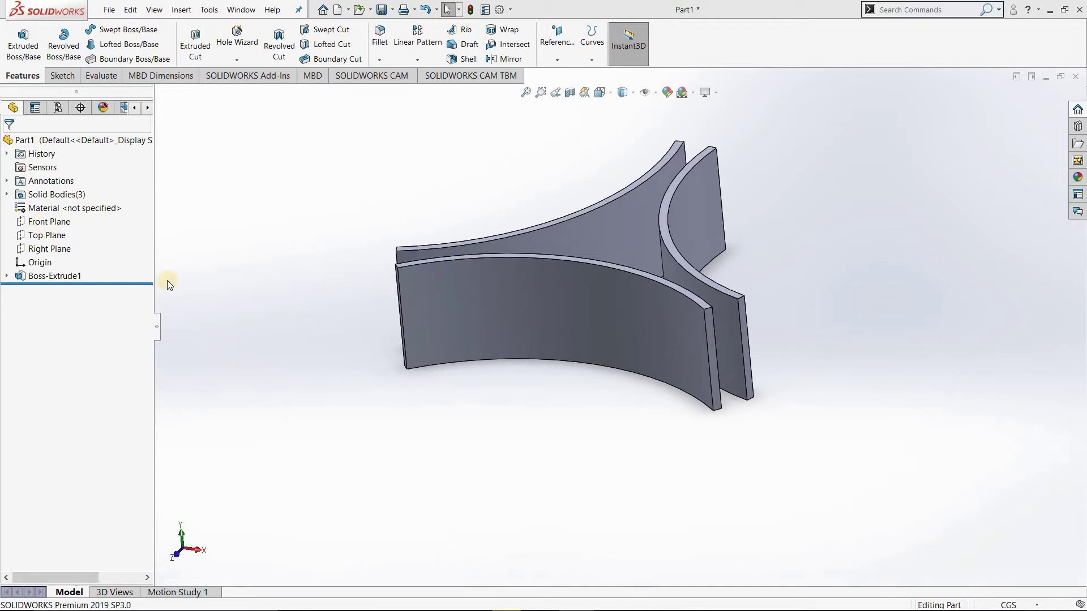
# Create Plane1 offset 100 cm from the Top Plane and start a new sketch on it.
pyautogui.click(45, 222)
pyautogui.click(47, 236)
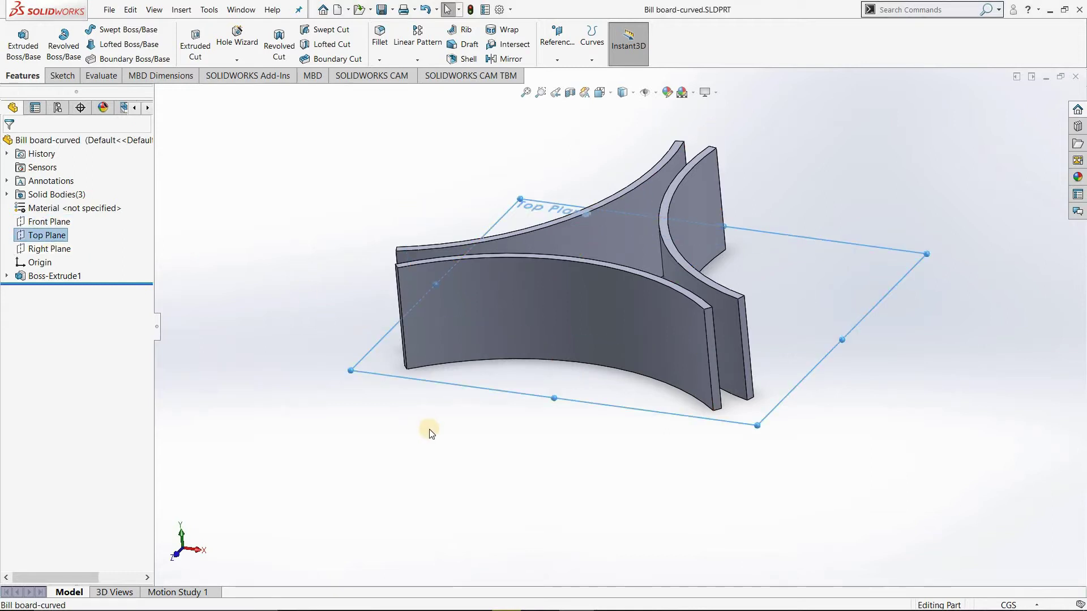
pyautogui.moveTo(422, 348); pyautogui.dragTo(423, 394, button='middle')
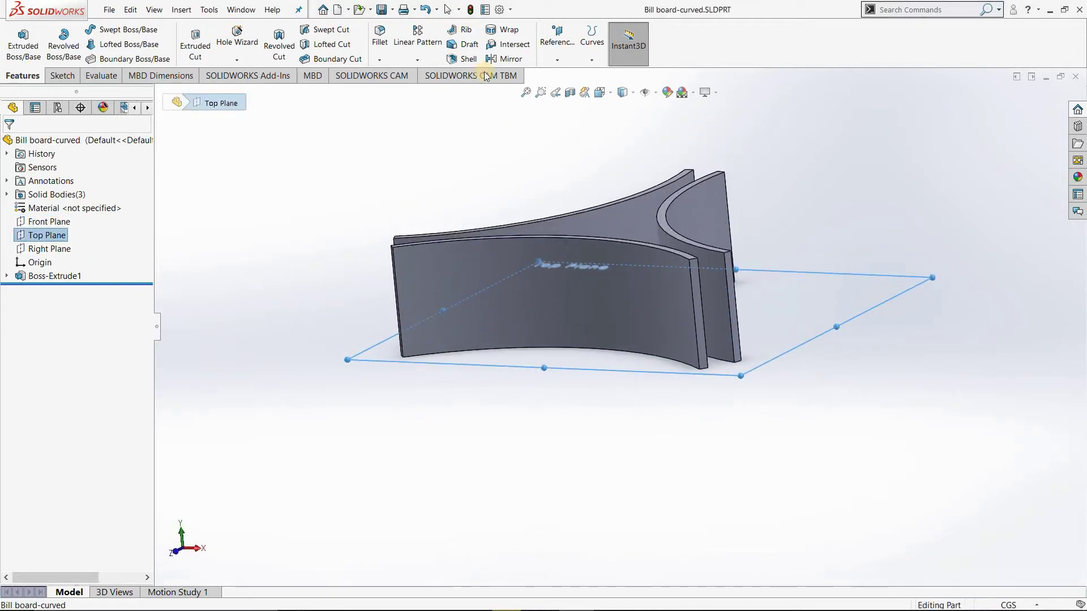
pyautogui.click(552, 56)
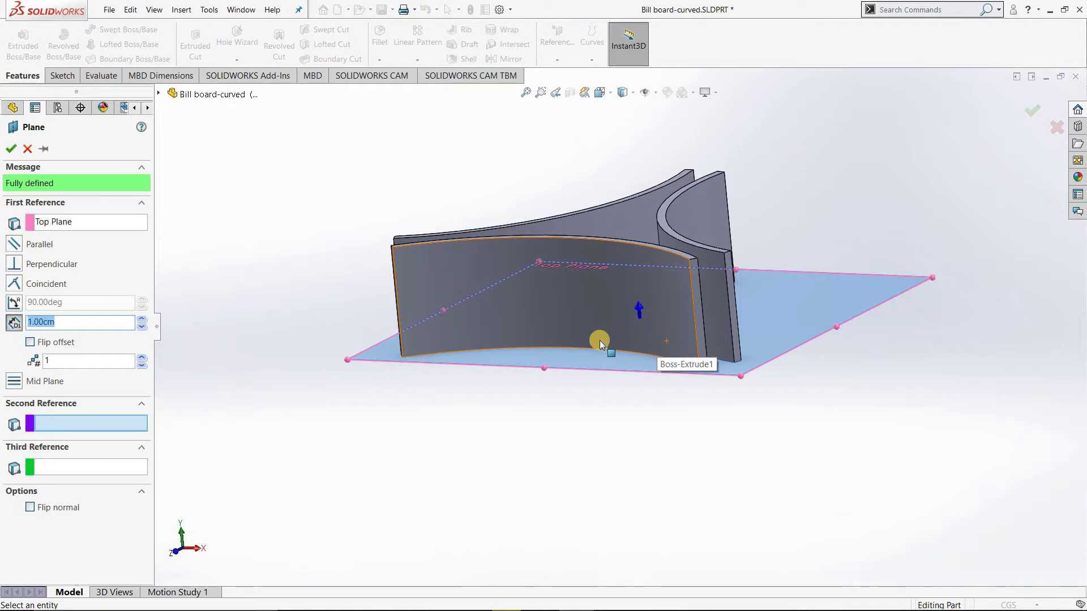
pyautogui.write('50')
pyautogui.press('Return')
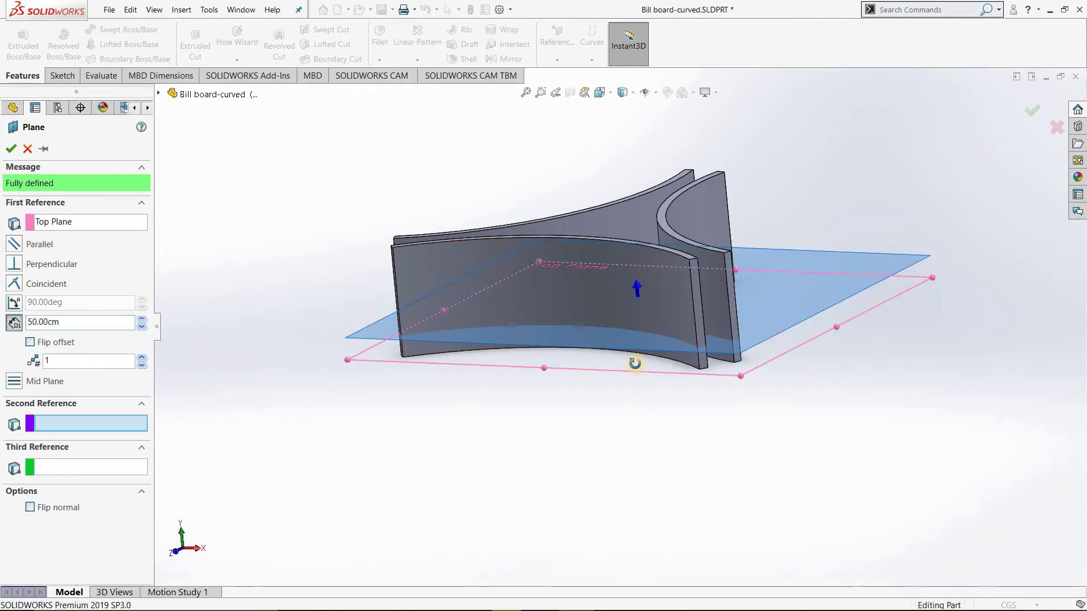
pyautogui.moveTo(631, 364); pyautogui.dragTo(631, 369, button='middle')
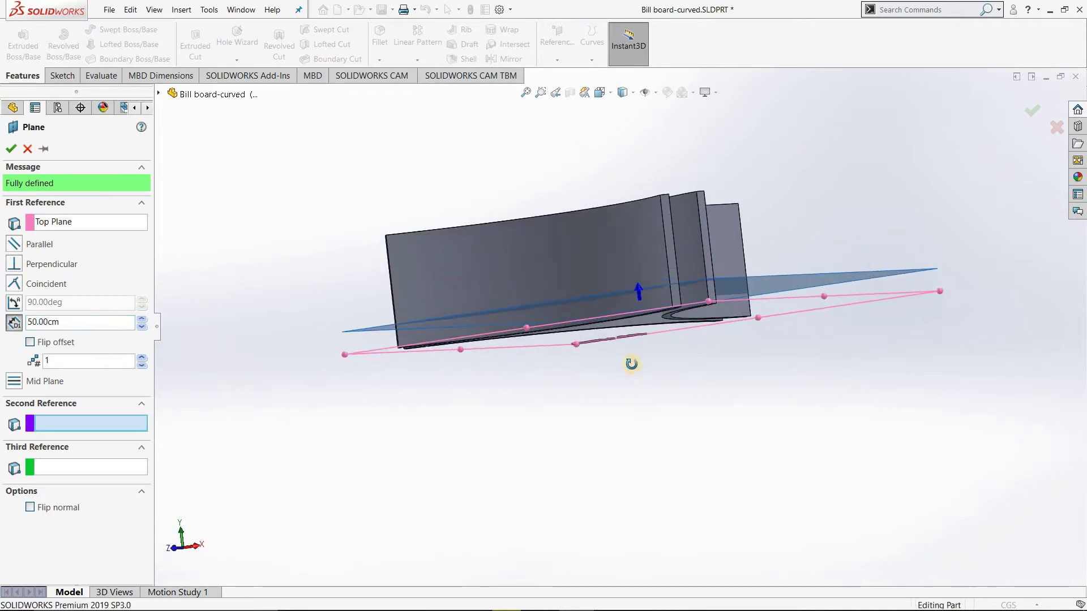
pyautogui.click(62, 316)
pyautogui.write('100')
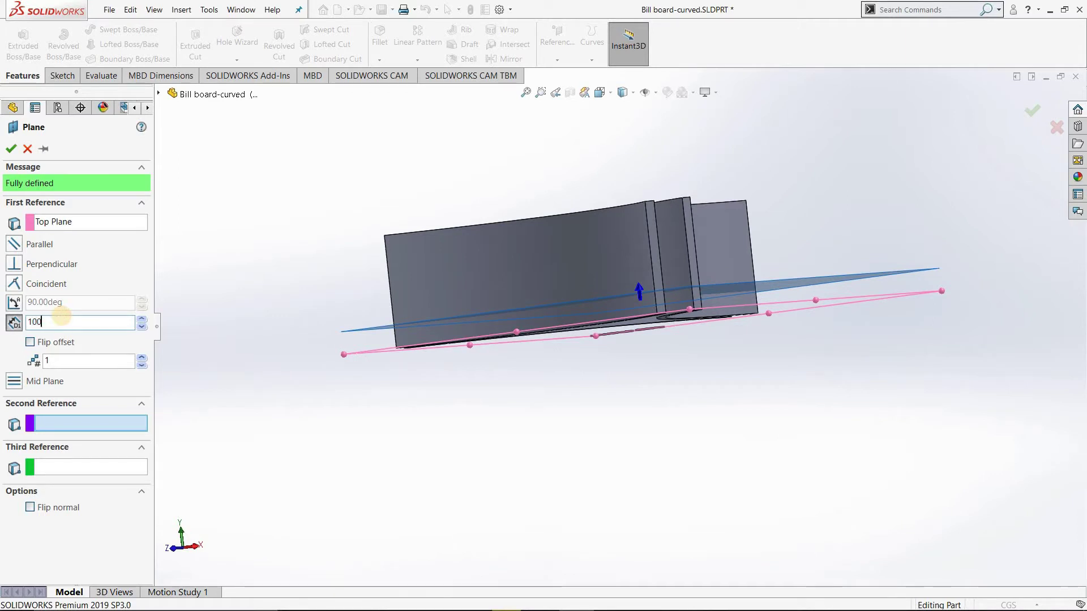
pyautogui.press('Return')
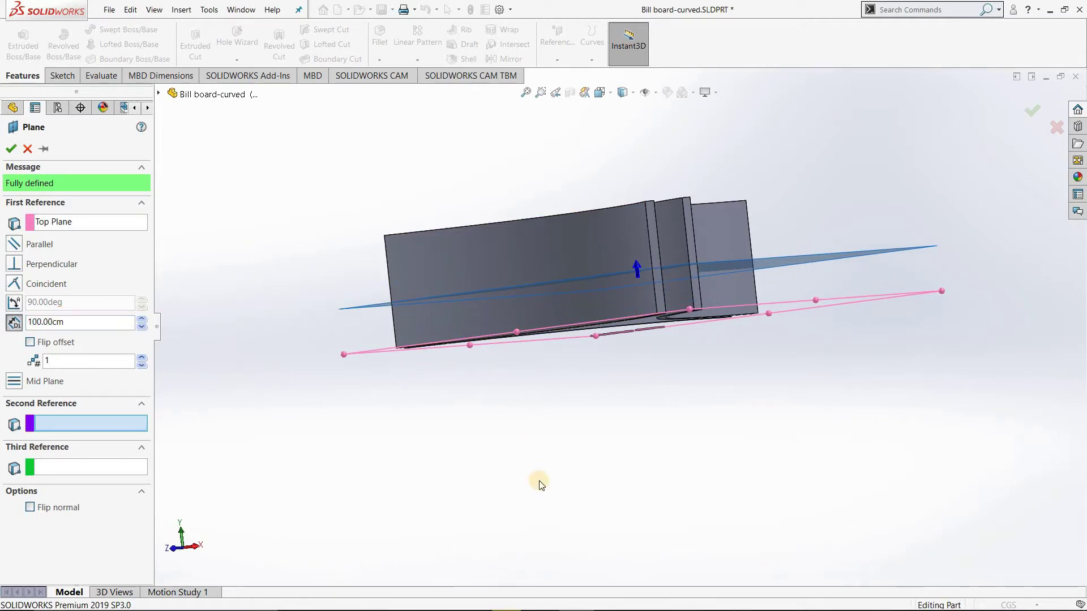
pyautogui.click(11, 149)
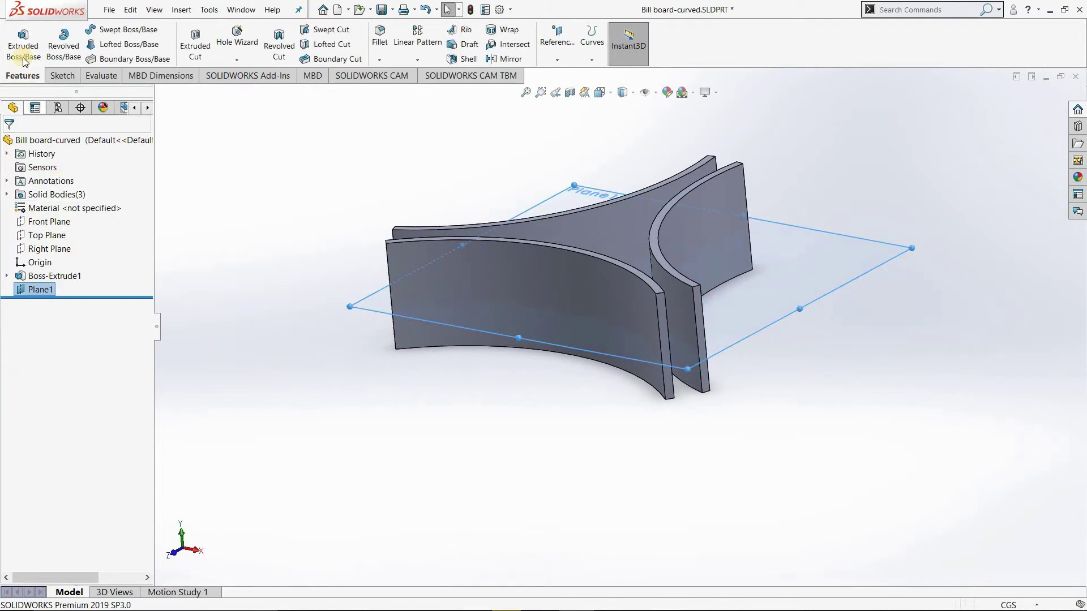
pyautogui.click(409, 325)
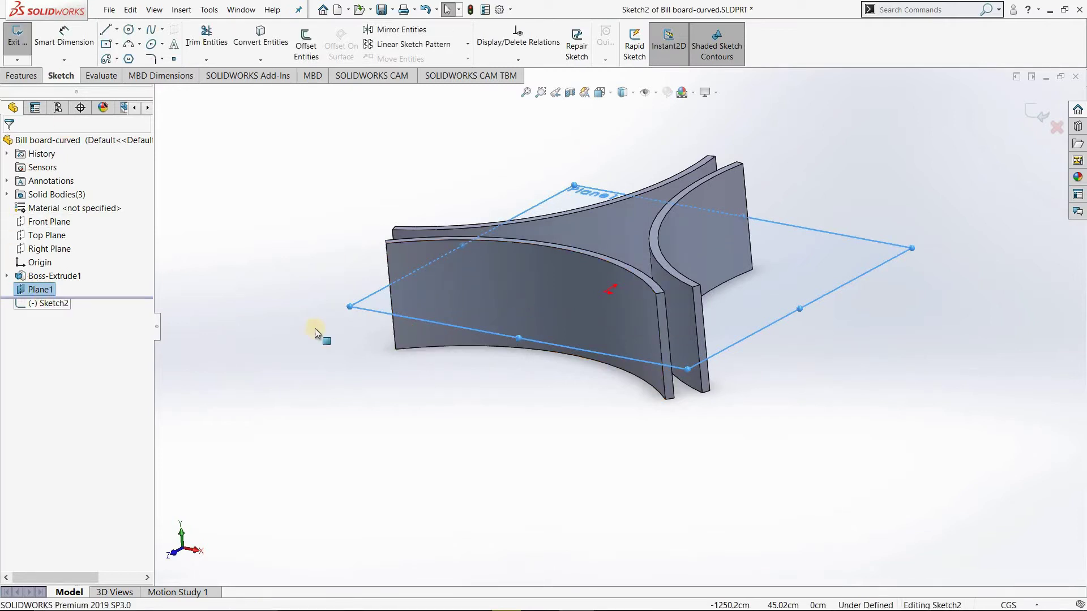
# View Sketch2 face-on and draw a circle centred on the origin.
pyautogui.click(64, 303)
pyautogui.rightClick(65, 304)
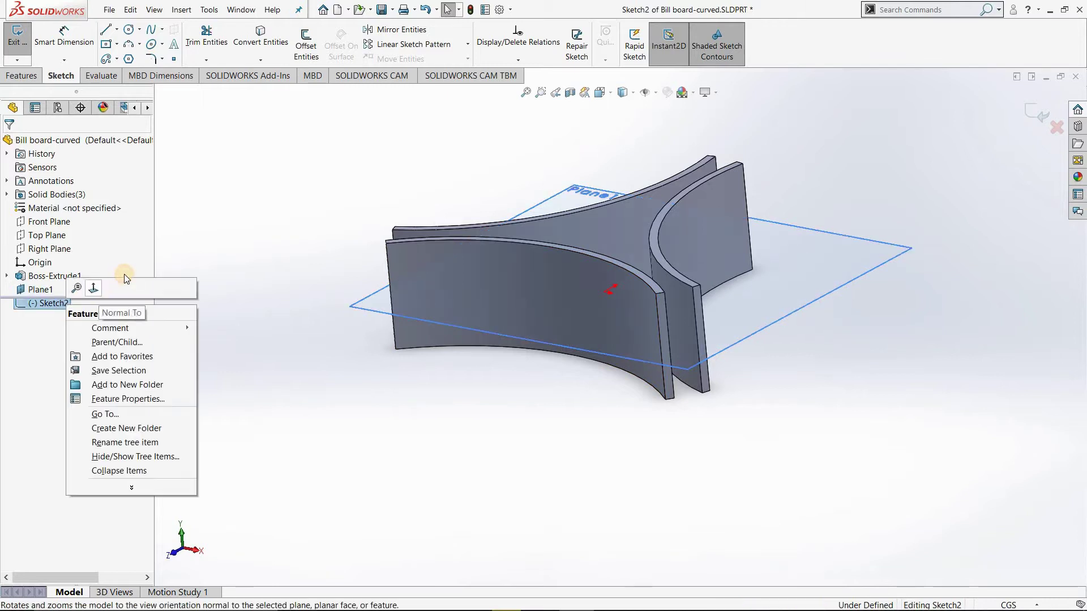
pyautogui.click(124, 274)
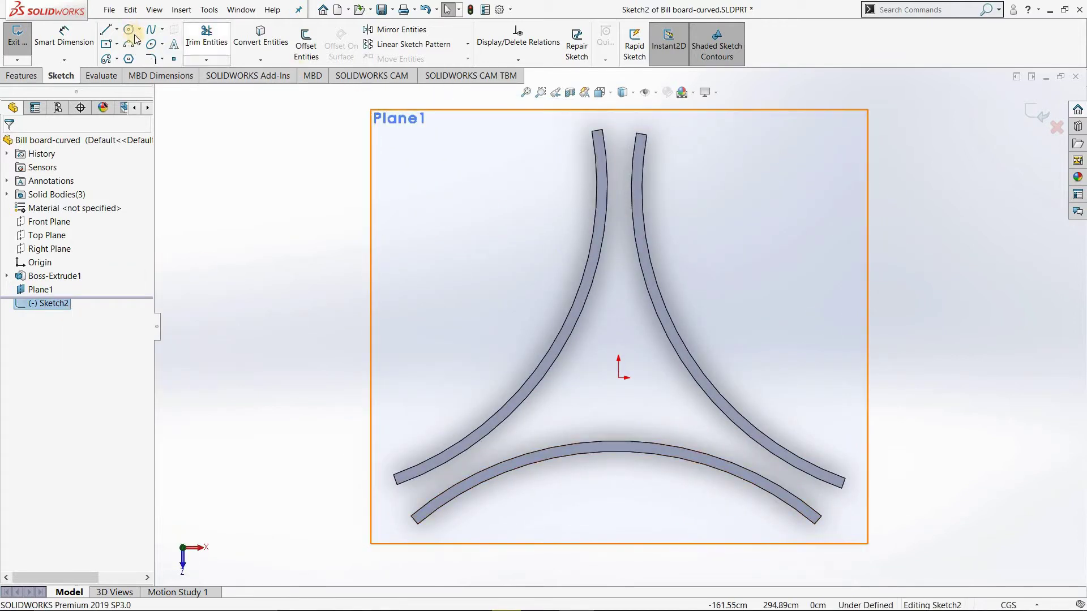
pyautogui.click(127, 33)
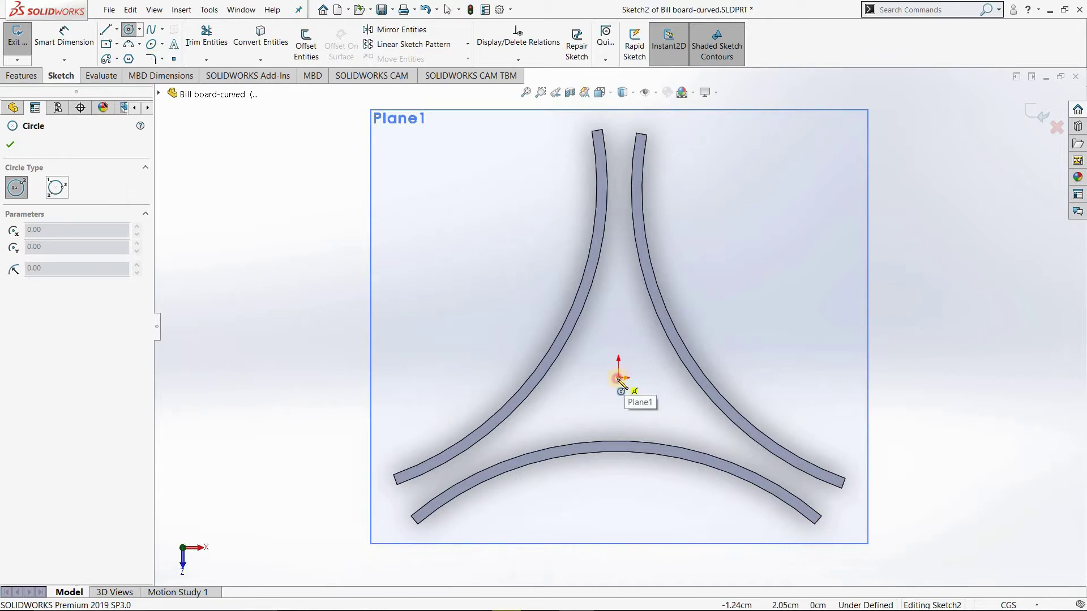
pyautogui.click(619, 378)
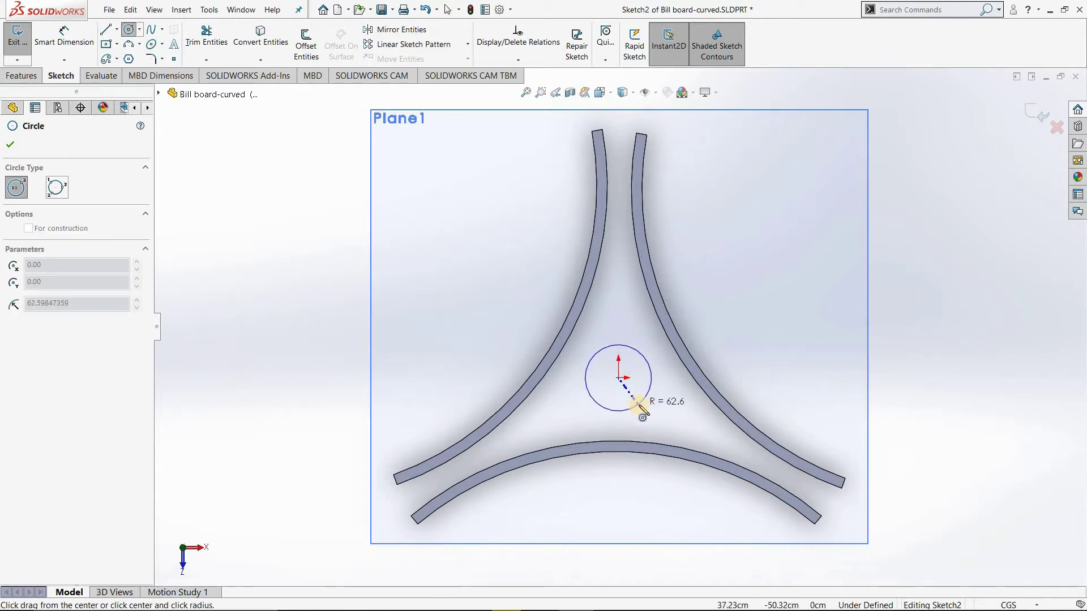
pyautogui.click(639, 406)
pyautogui.press('Escape')
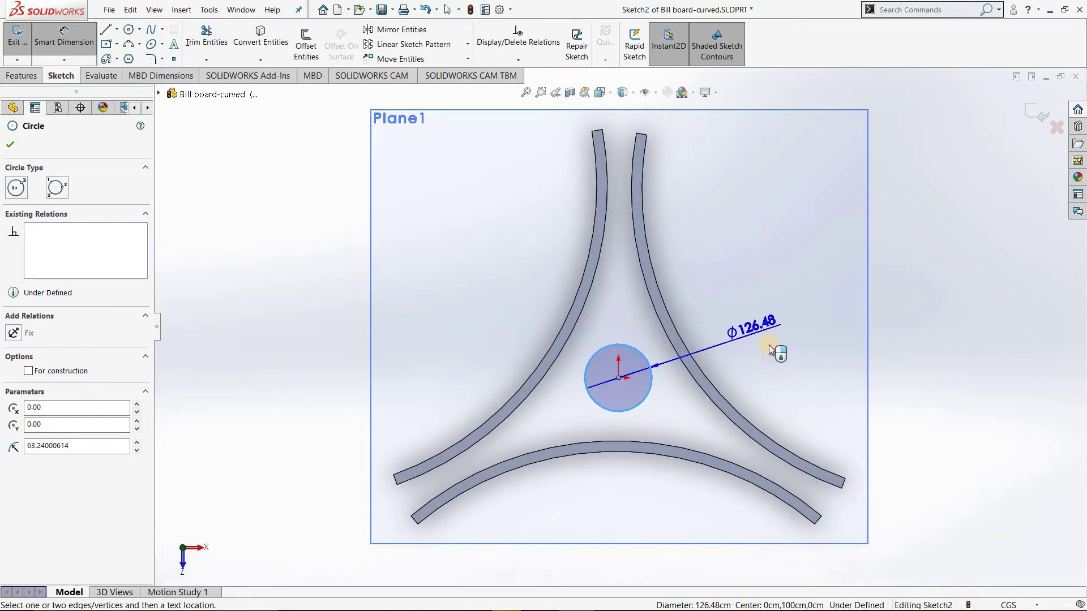
# Dimension the circle at 75 cm, then change its diameter to 90 cm.
pyautogui.click(769, 348)
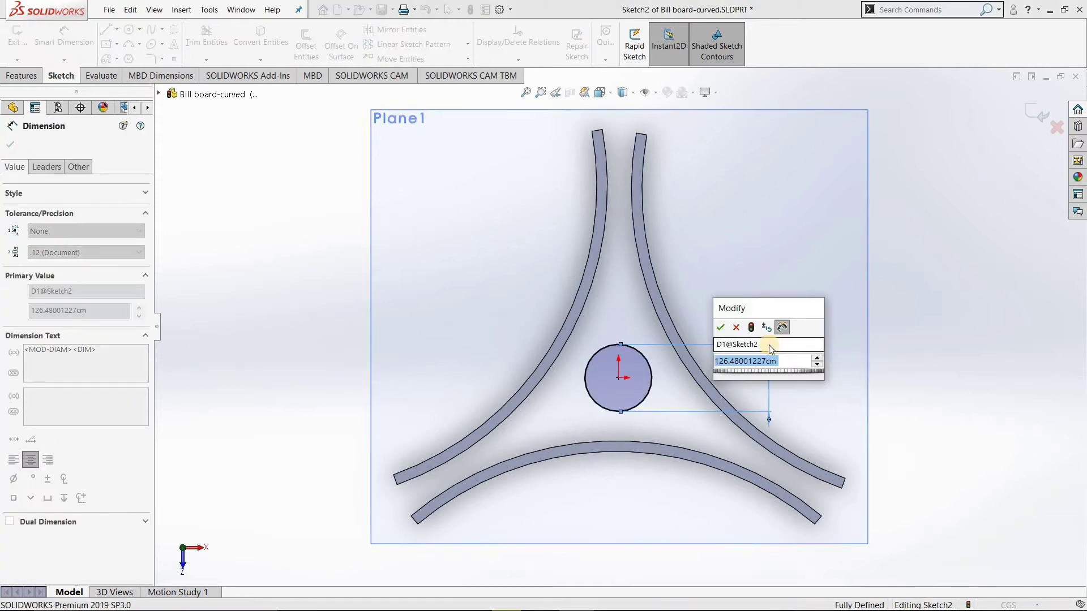
pyautogui.write('75')
pyautogui.press('Return')
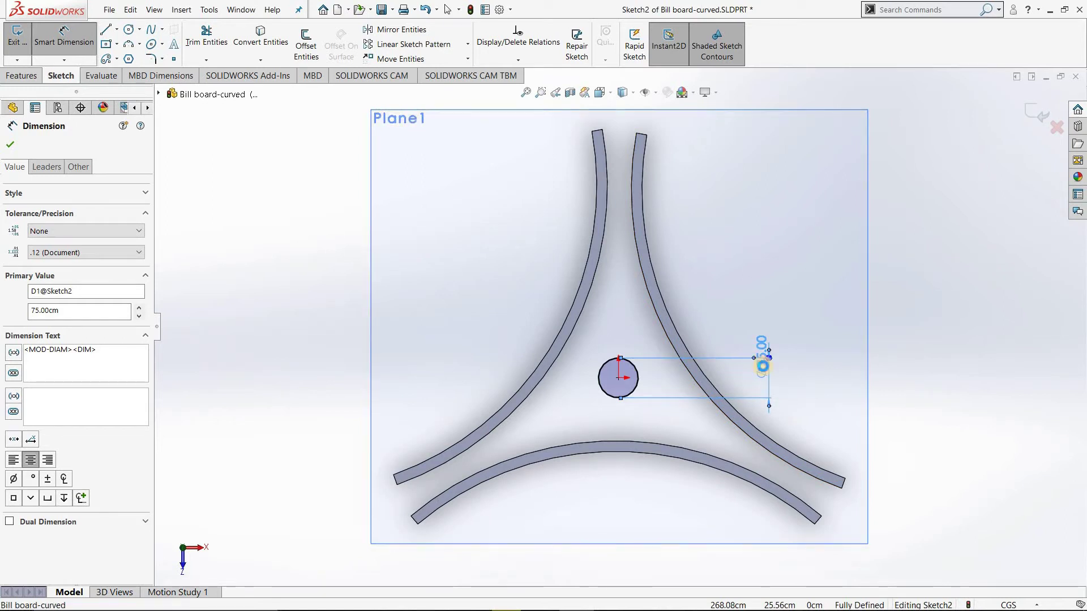
pyautogui.press('Escape')
pyautogui.doubleClick(763, 366)
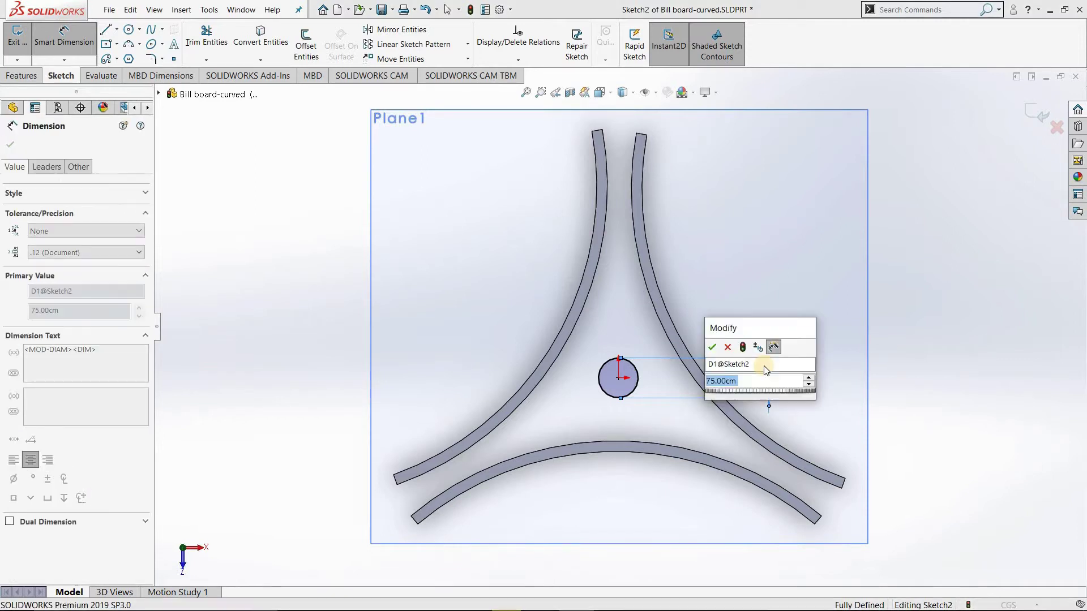
pyautogui.write('90')
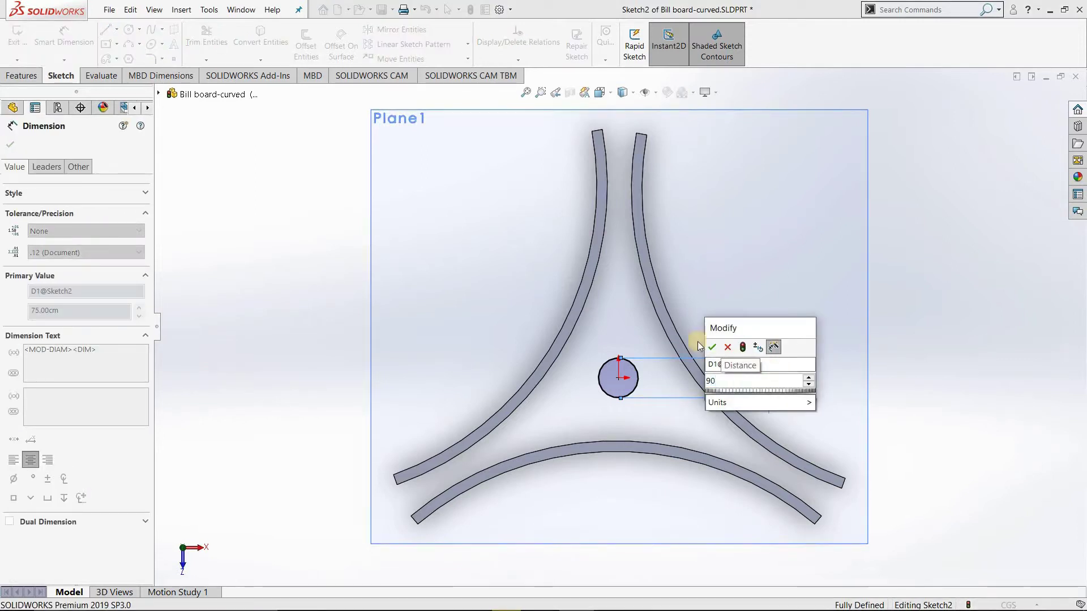
pyautogui.click(711, 348)
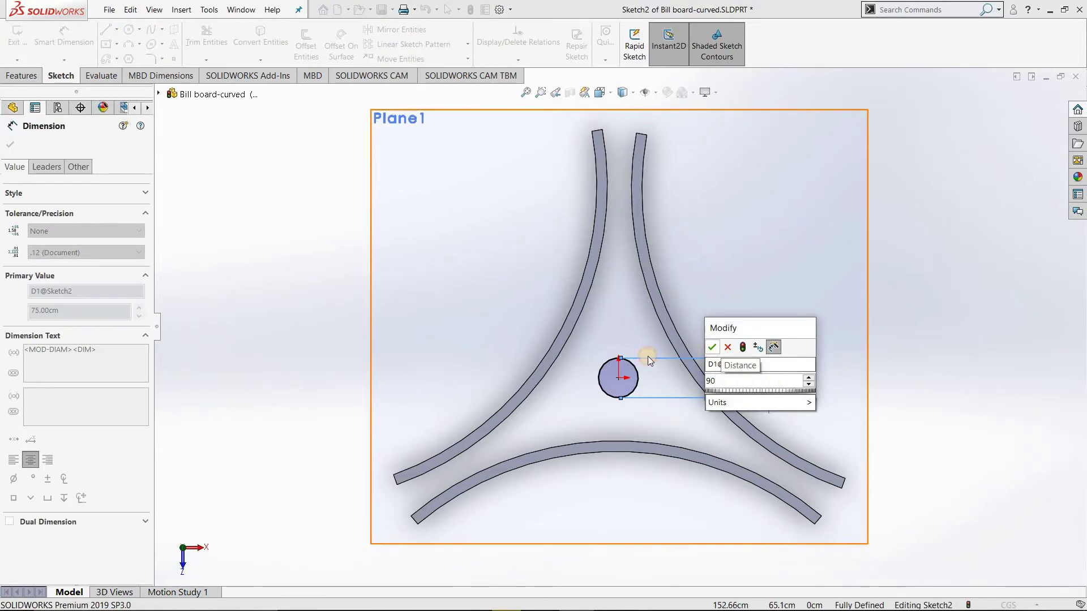
pyautogui.click(9, 146)
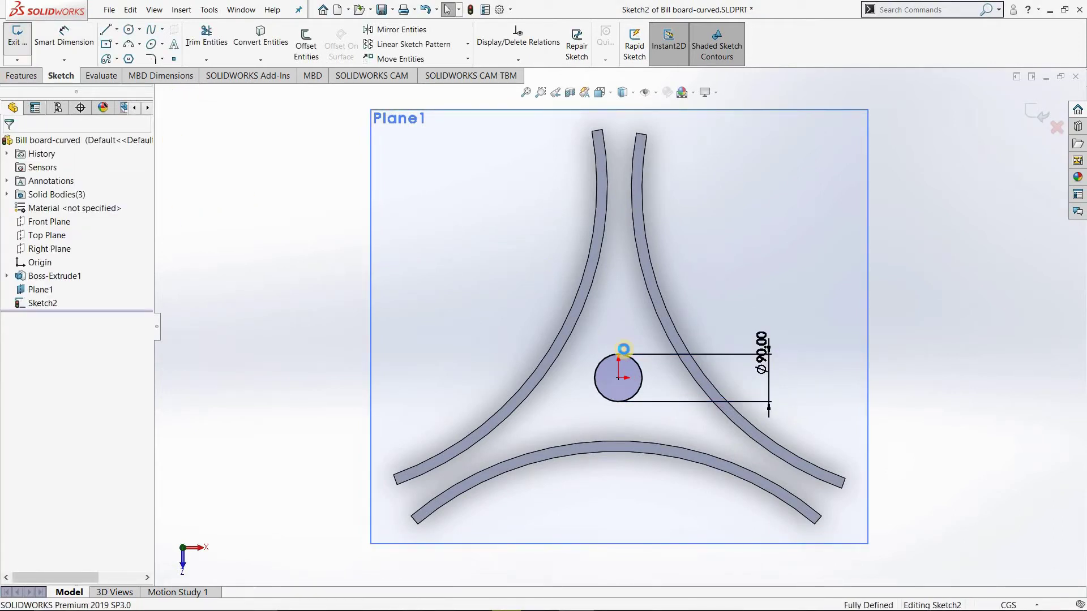
pyautogui.moveTo(630, 396); pyautogui.dragTo(637, 420, button='right')
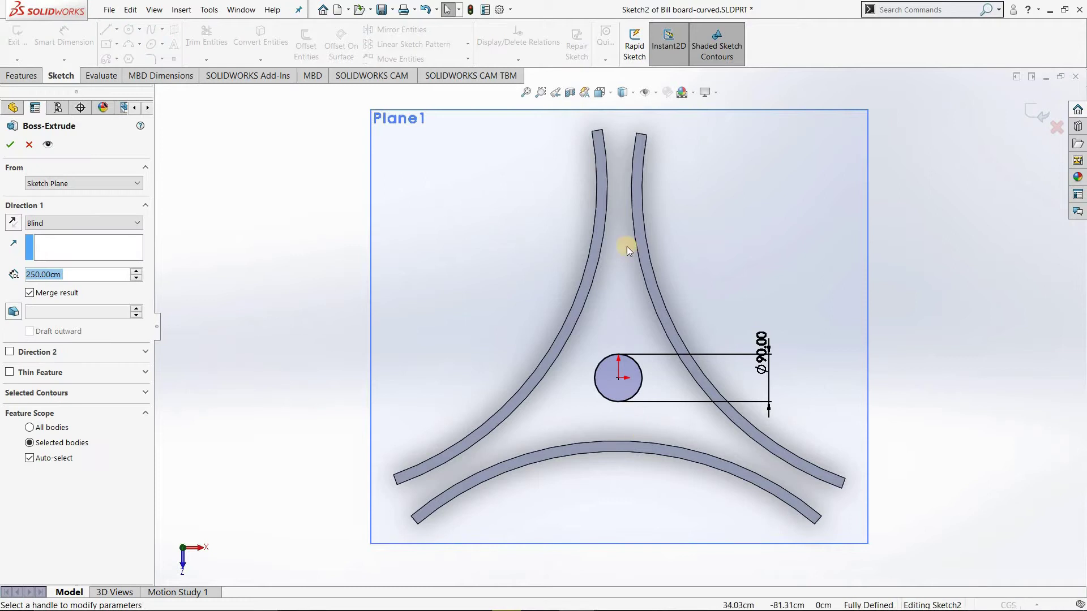
# Switch to isometric view and set the extrusion downward as a separate, unmerged body.
pyautogui.click(610, 94)
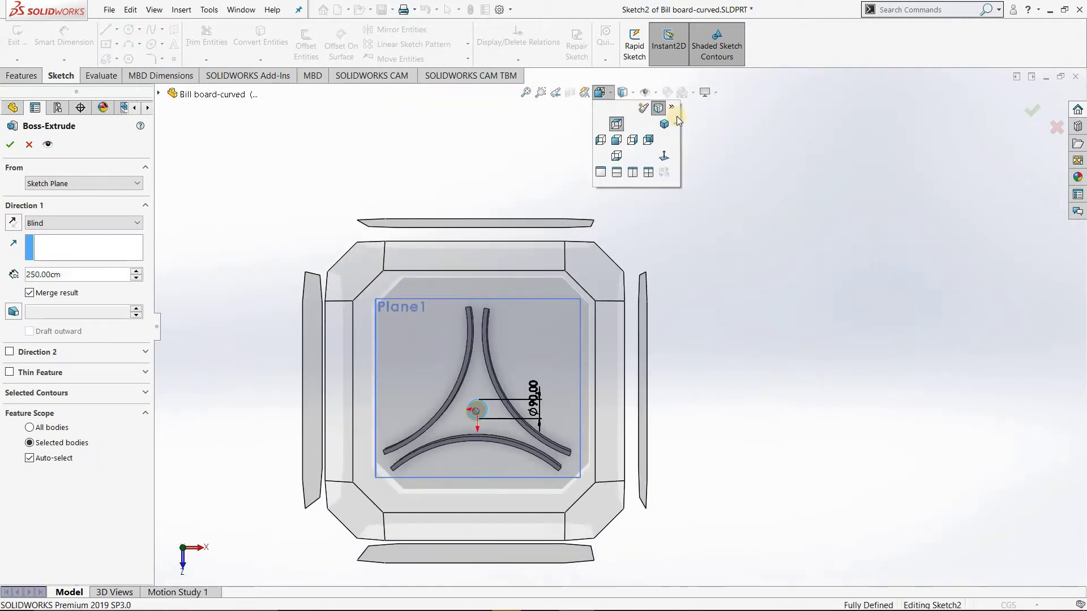
pyautogui.click(665, 124)
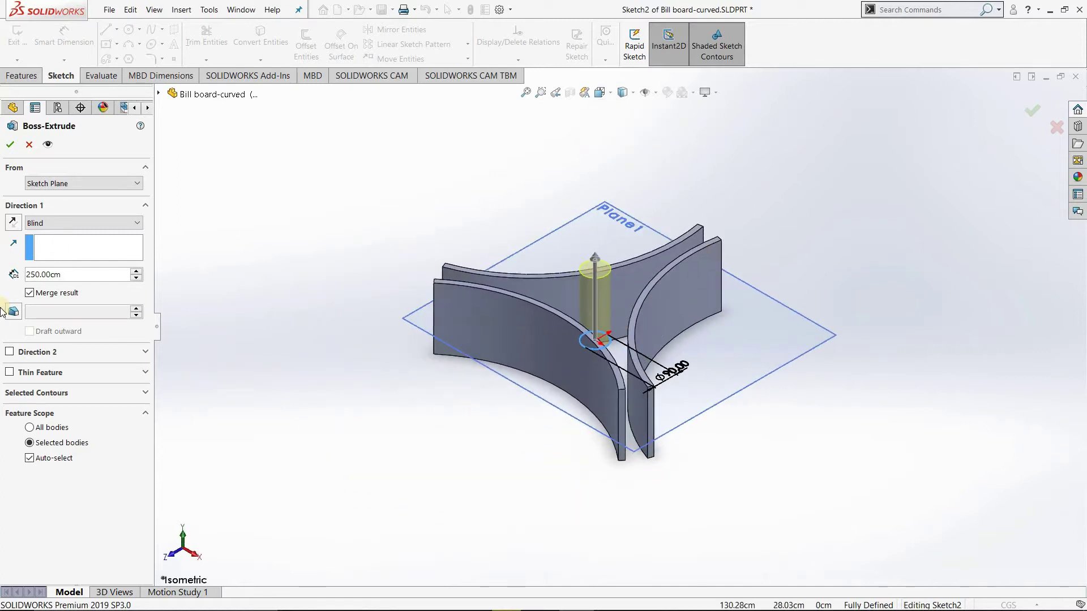
pyautogui.click(13, 223)
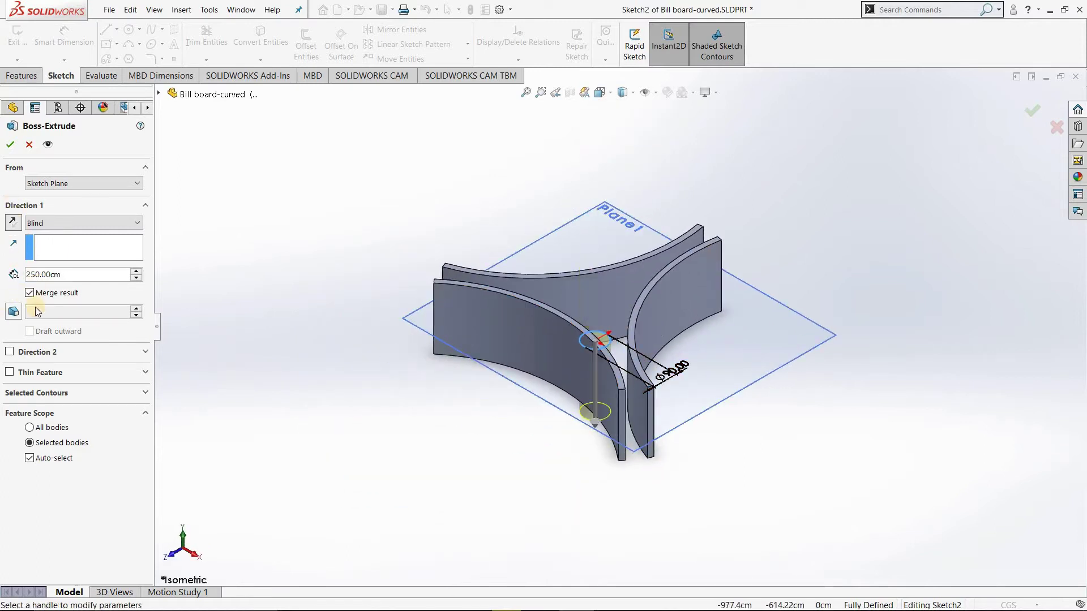
pyautogui.click(30, 294)
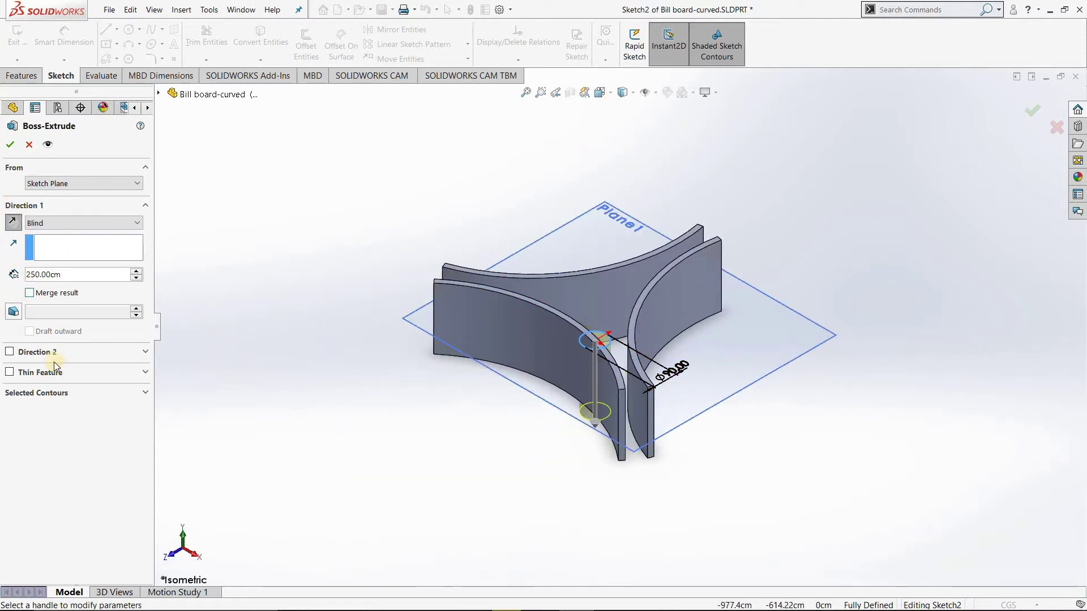
# Try 600 and 800 cm, then set the pole depth to 1000 cm and confirm.
pyautogui.doubleClick(59, 277)
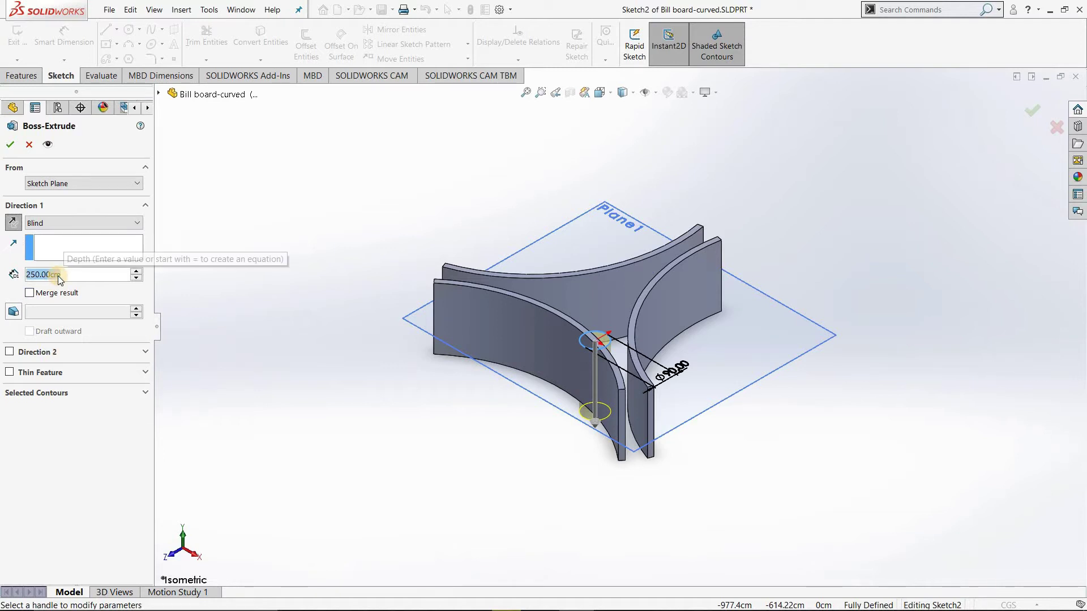
pyautogui.write('600')
pyautogui.press('Return')
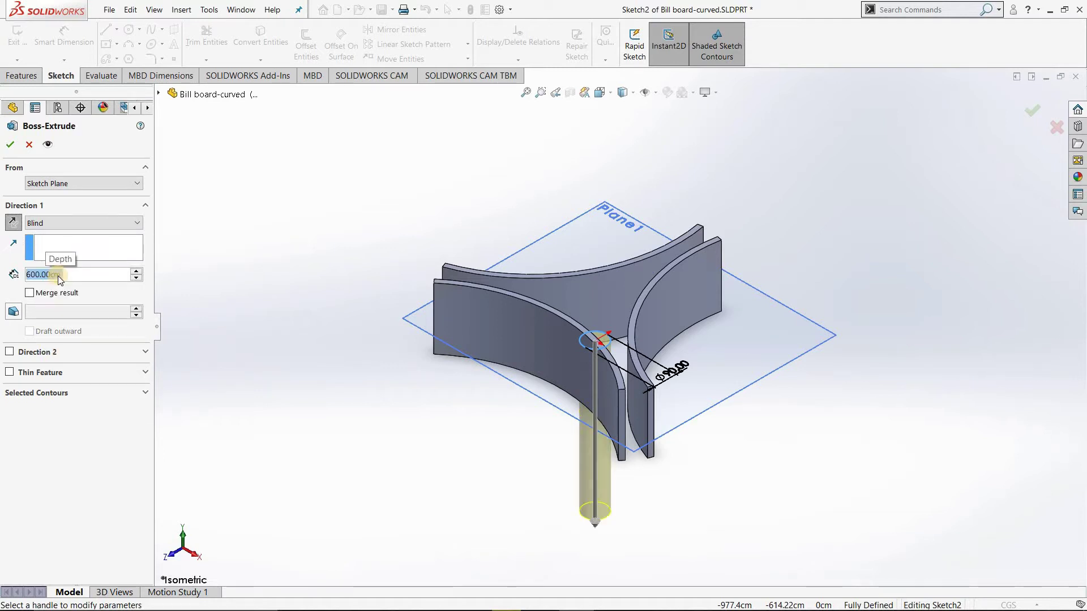
pyautogui.write('800')
pyautogui.press('Return')
pyautogui.moveTo(673, 488)
pyautogui.mouseDown(button='middle')
pyautogui.moveTo(689, 443)
pyautogui.moveTo(671, 447)
pyautogui.mouseUp(button='middle')
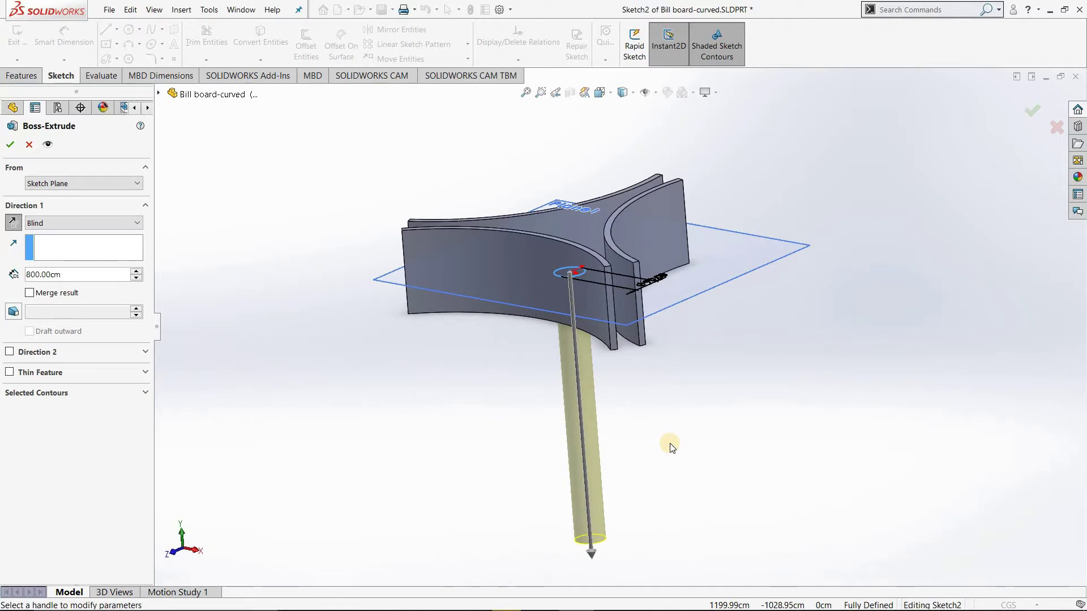
pyautogui.click(99, 276)
pyautogui.write('1')
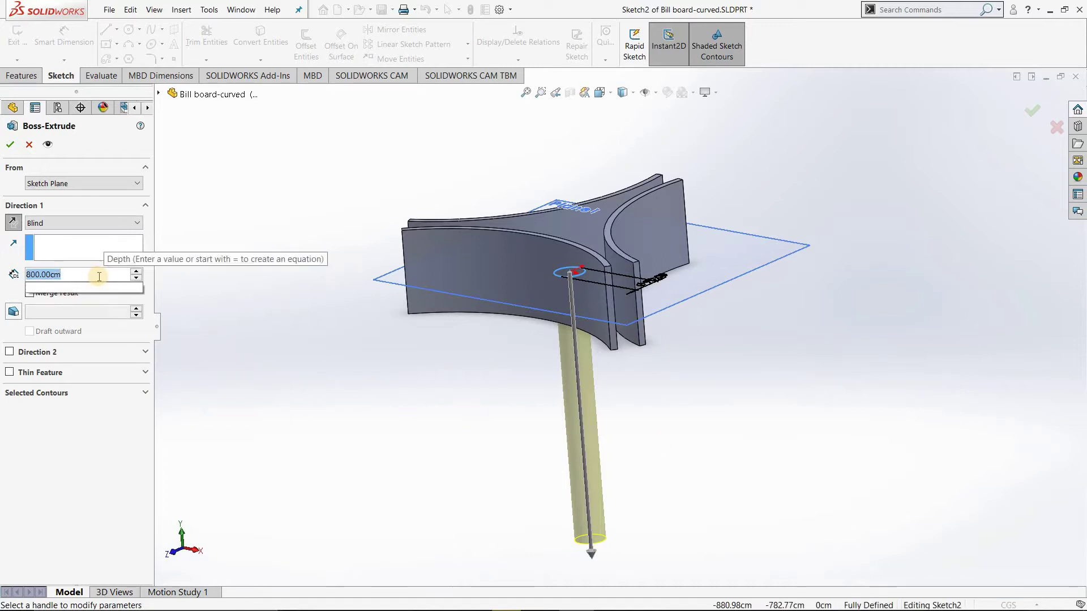
pyautogui.write('0')
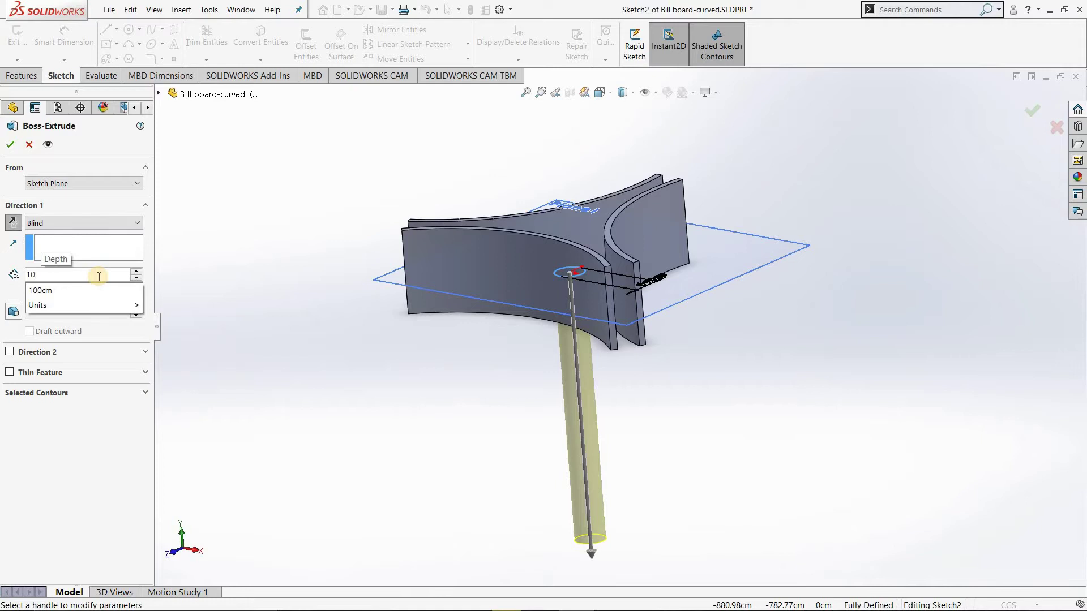
pyautogui.write('00')
pyautogui.press('Return')
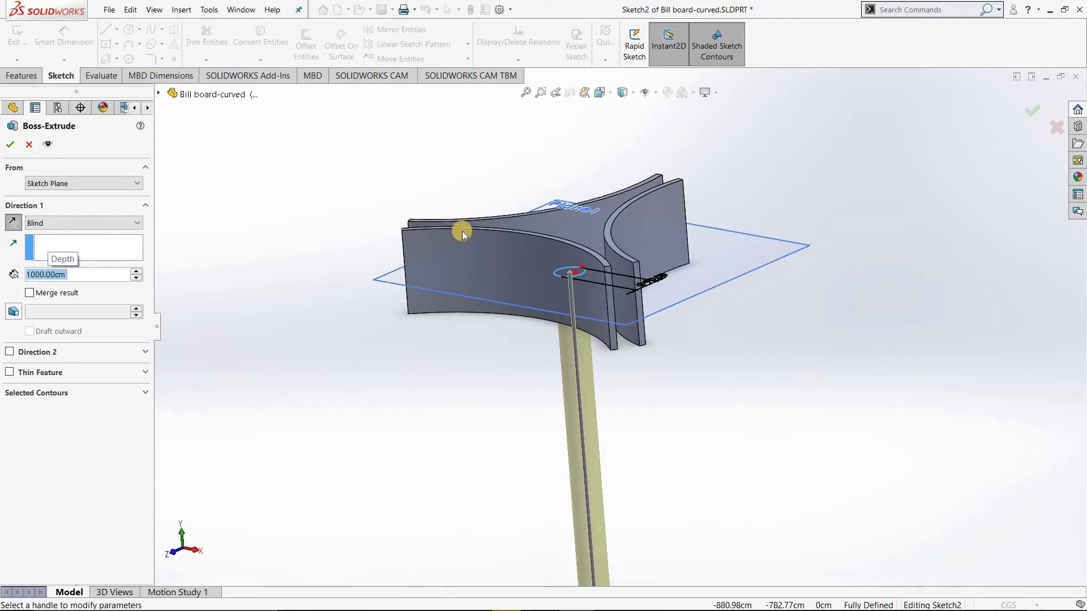
pyautogui.scroll(2, 702, 286)
pyautogui.scroll(1, 614, 393)
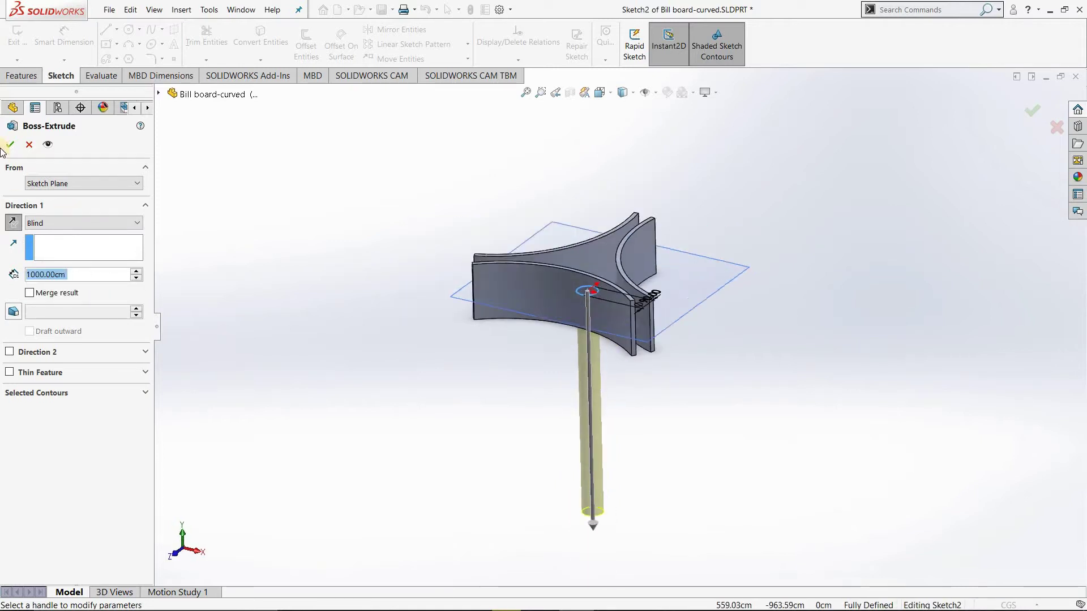
pyautogui.click(9, 146)
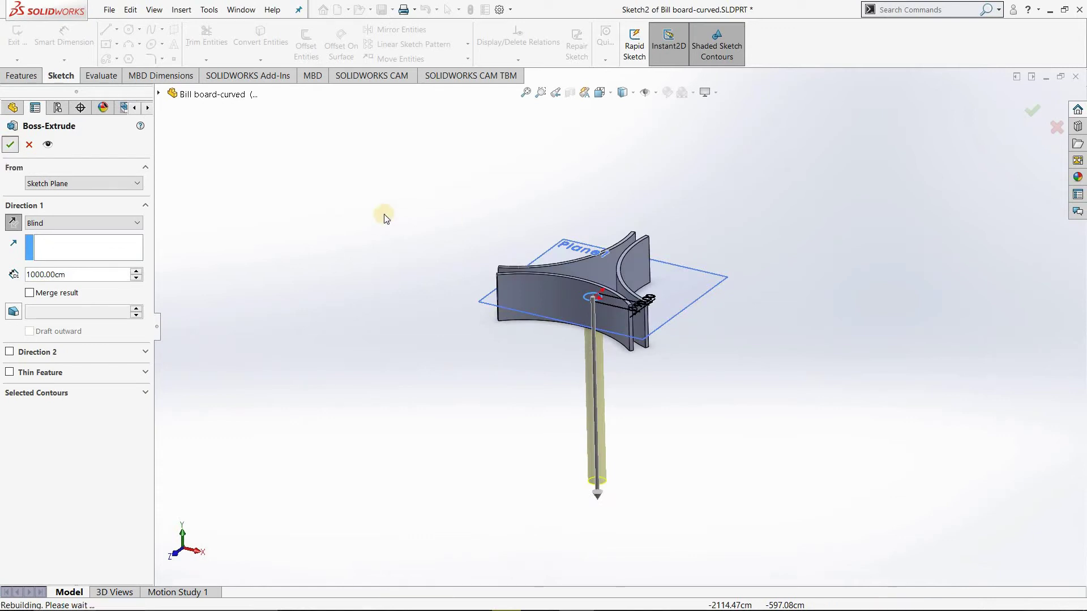
# Save the billboard part with Ctrl+S.
pyautogui.click(384, 218)
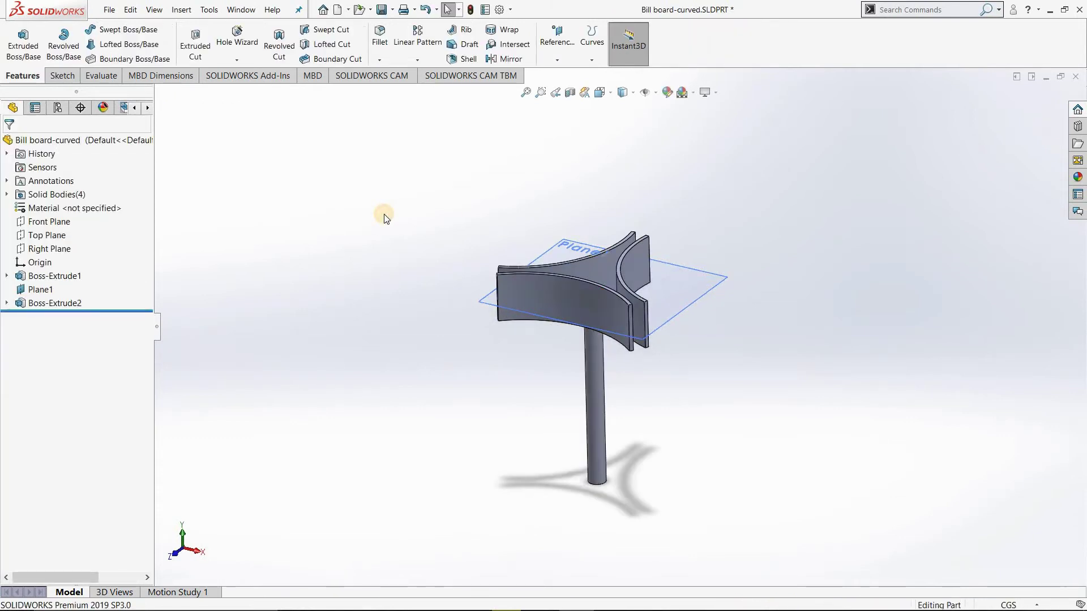
pyautogui.hotkey('ctrl', 's')
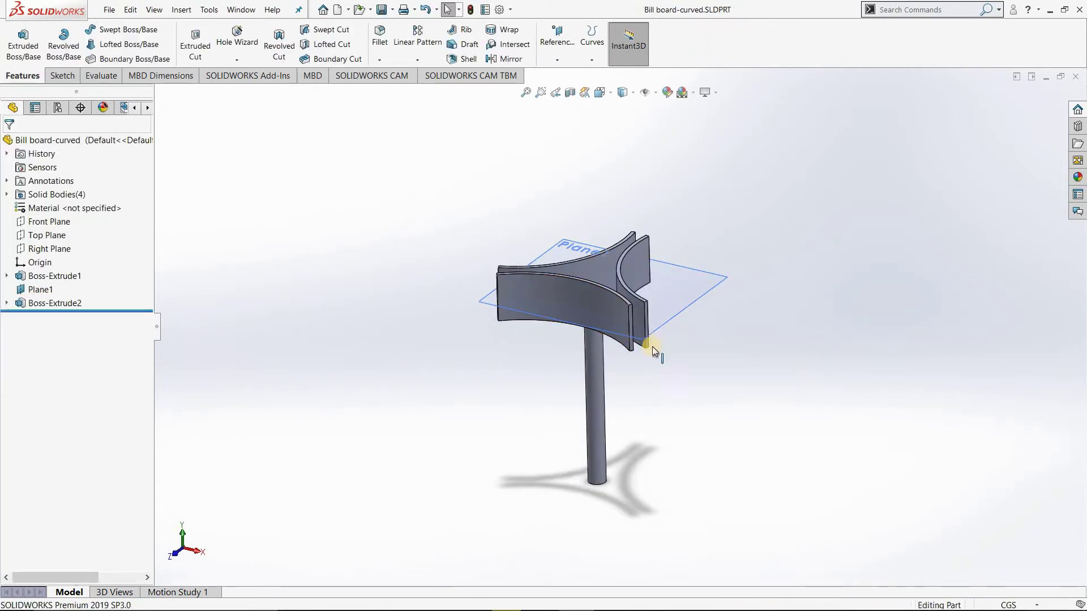
pyautogui.moveTo(655, 406)
pyautogui.mouseDown(button='middle')
pyautogui.moveTo(643, 405)
pyautogui.moveTo(586, 322)
pyautogui.mouseUp(button='middle')
pyautogui.scroll(-2, 586, 322)
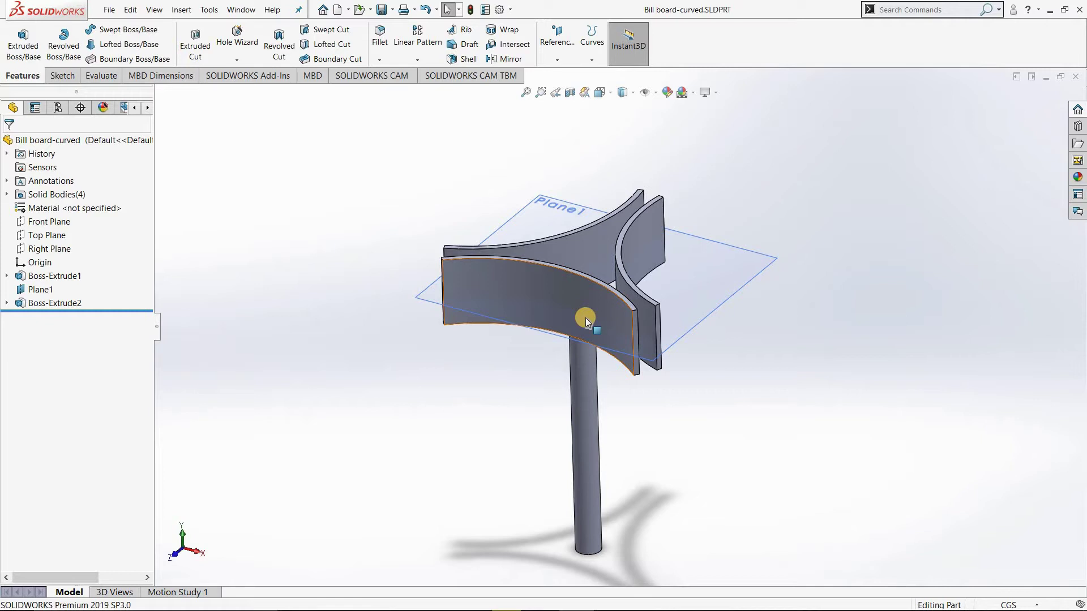
# Orbit and zoom around the front panel, selecting its upper curved edge and thin top face.
pyautogui.middleClick(586, 322)
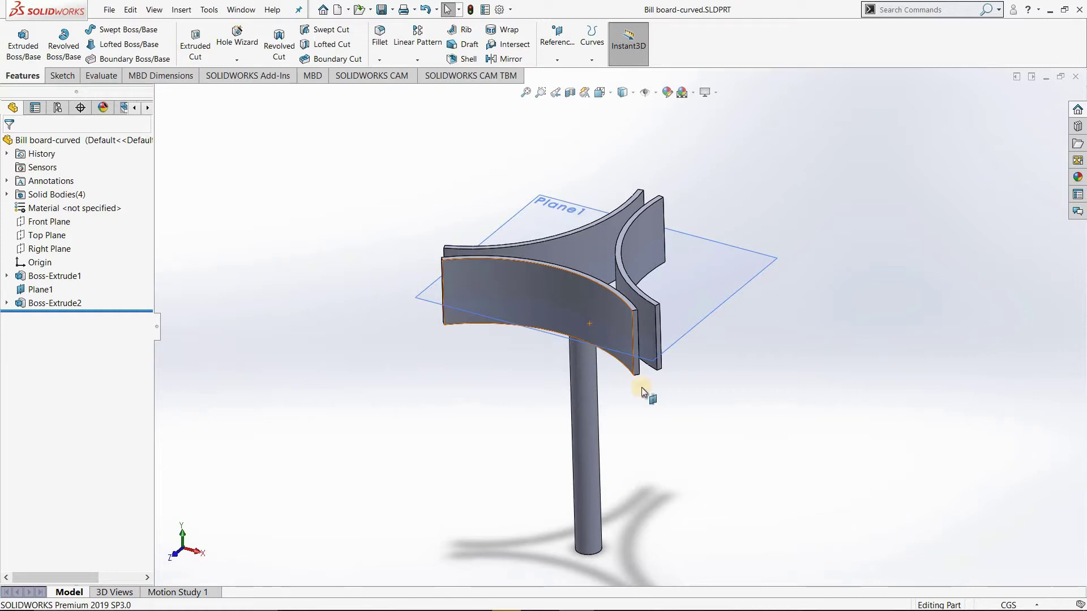
pyautogui.moveTo(662, 335)
pyautogui.mouseDown(button='middle')
pyautogui.moveTo(595, 357)
pyautogui.moveTo(577, 441)
pyautogui.moveTo(566, 266)
pyautogui.mouseUp(button='middle')
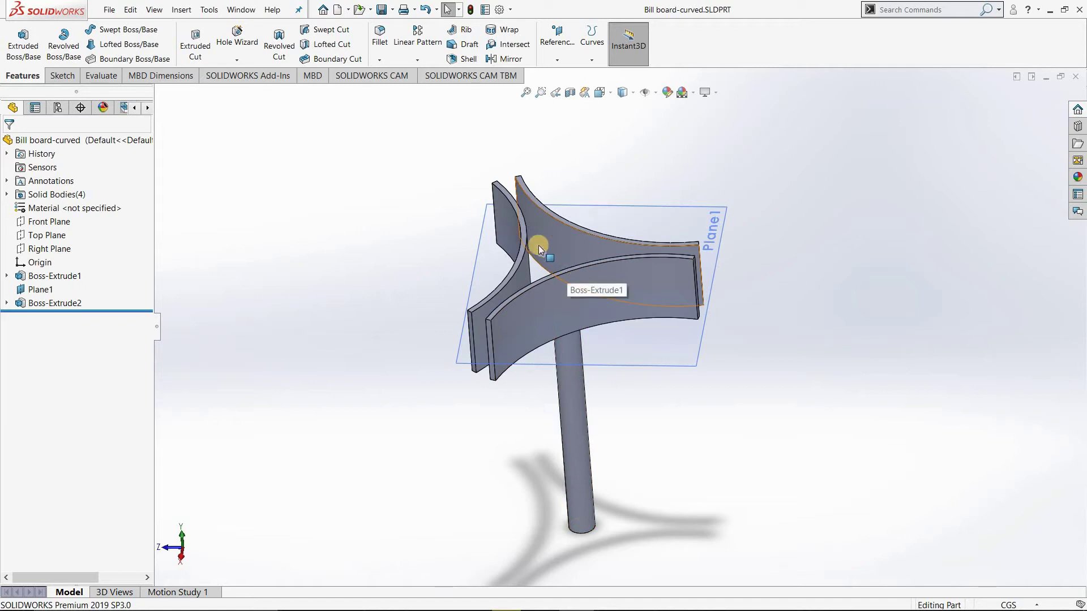
pyautogui.scroll(-2, 539, 249)
pyautogui.scroll(-2, 539, 249)
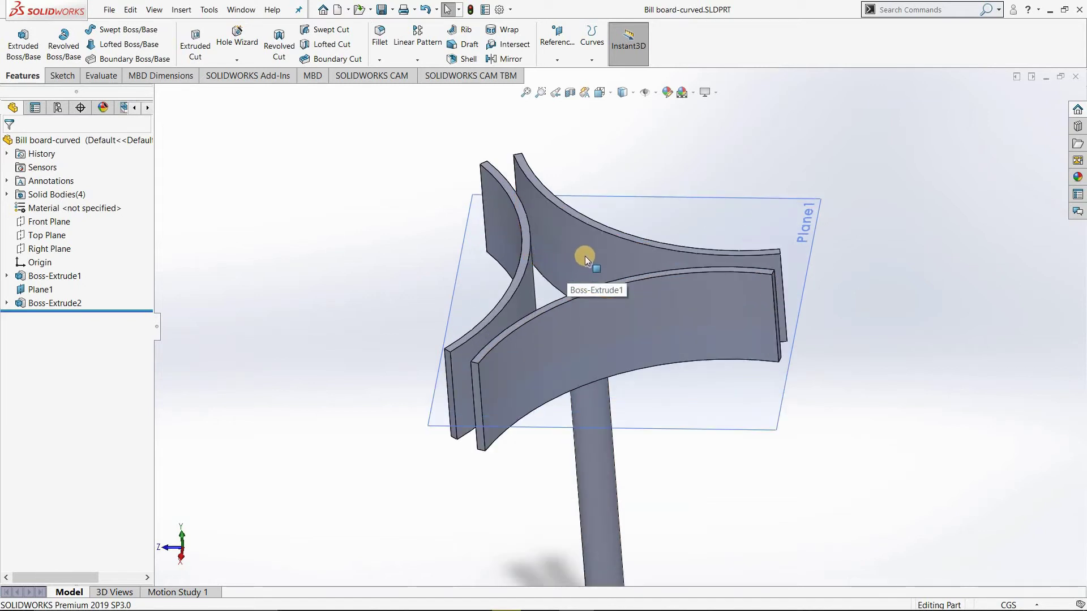
pyautogui.scroll(-2, 589, 283)
pyautogui.scroll(-2, 593, 291)
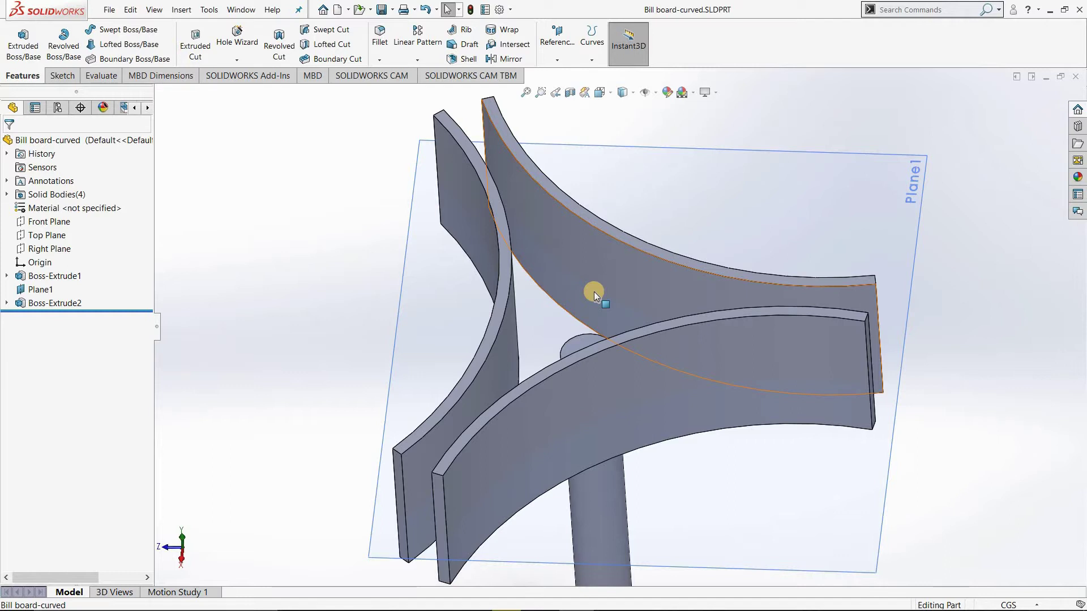
pyautogui.moveTo(609, 337)
pyautogui.mouseDown(button='middle')
pyautogui.moveTo(650, 313)
pyautogui.moveTo(626, 298)
pyautogui.moveTo(553, 335)
pyautogui.moveTo(568, 451)
pyautogui.moveTo(620, 433)
pyautogui.mouseUp(button='middle')
pyautogui.moveTo(610, 317)
pyautogui.mouseDown(button='middle')
pyautogui.moveTo(559, 393)
pyautogui.moveTo(587, 427)
pyautogui.moveTo(620, 351)
pyautogui.mouseUp(button='middle')
pyautogui.keyDown('ctrl'); pyautogui.click(619, 350); pyautogui.keyUp('ctrl')
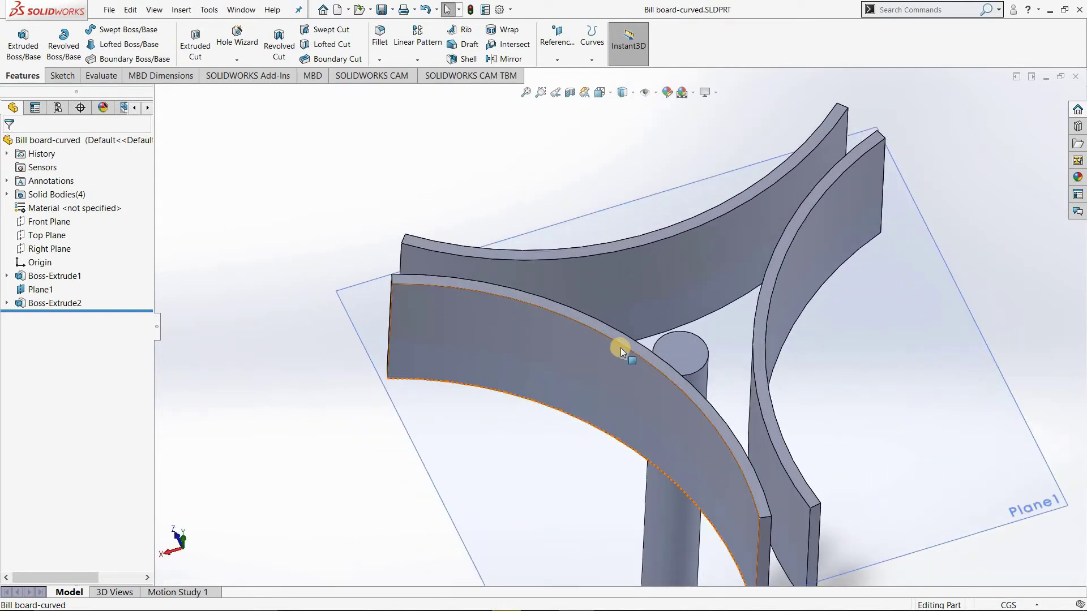
pyautogui.click(627, 344)
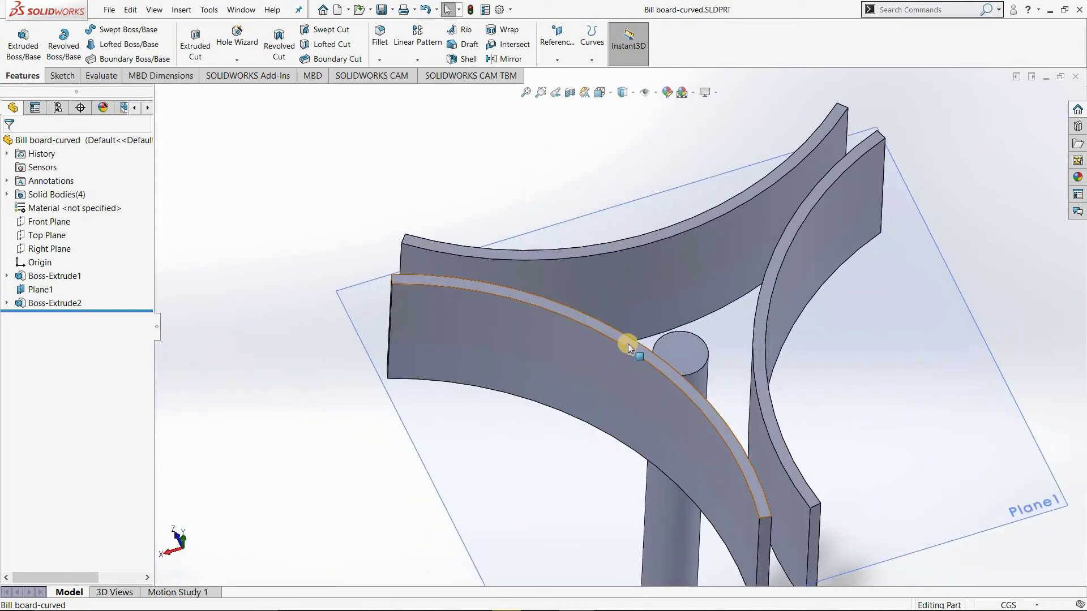
# Snap to the back view, tilt to view from above, and pick a plane for a new extrusion.
pyautogui.scroll(-1, 692, 321)
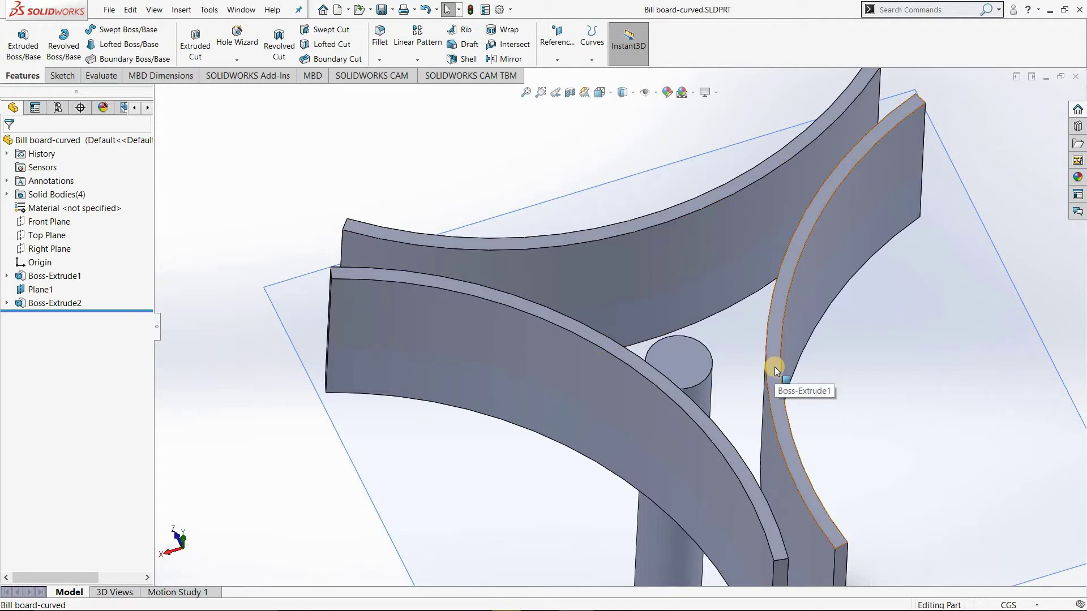
pyautogui.hotkey('ctrl', '2')
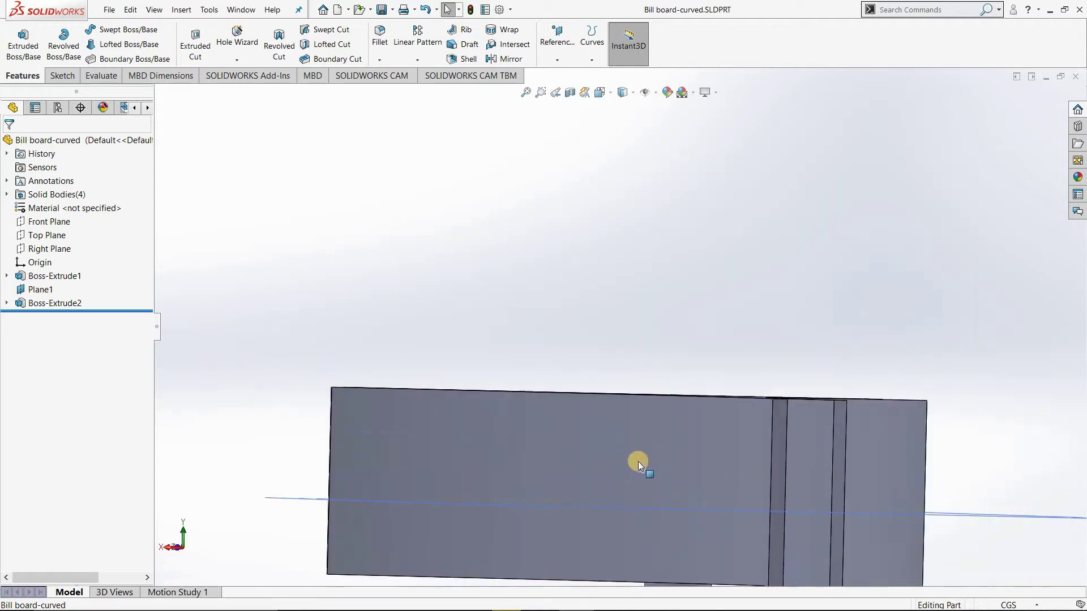
pyautogui.moveTo(638, 461)
pyautogui.mouseDown(button='middle')
pyautogui.moveTo(618, 362)
pyautogui.moveTo(689, 553)
pyautogui.mouseUp(button='middle')
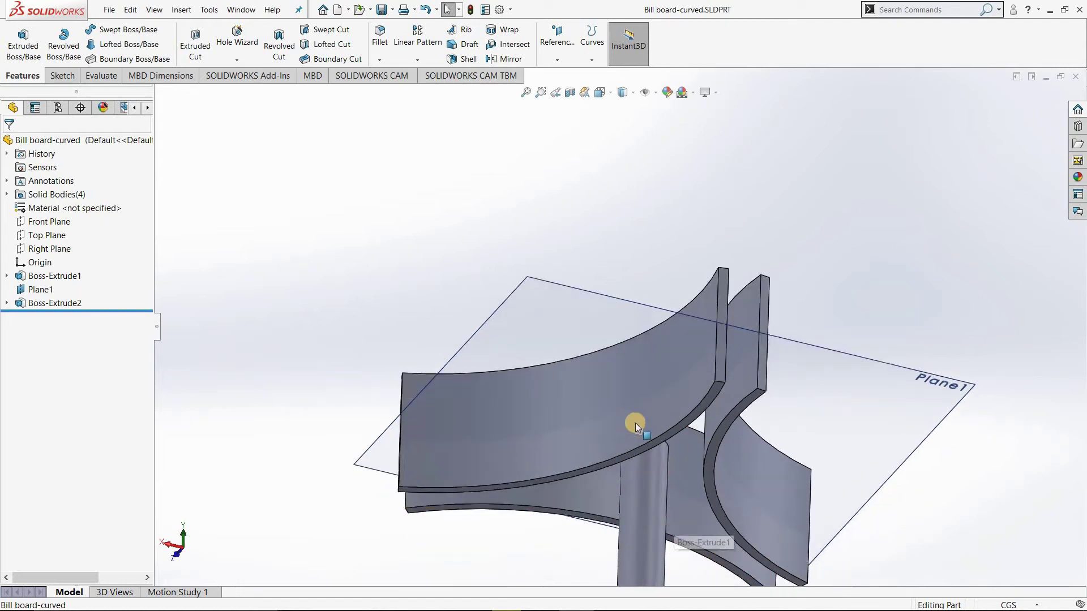
pyautogui.scroll(-3, 635, 423)
pyautogui.scroll(-2, 644, 441)
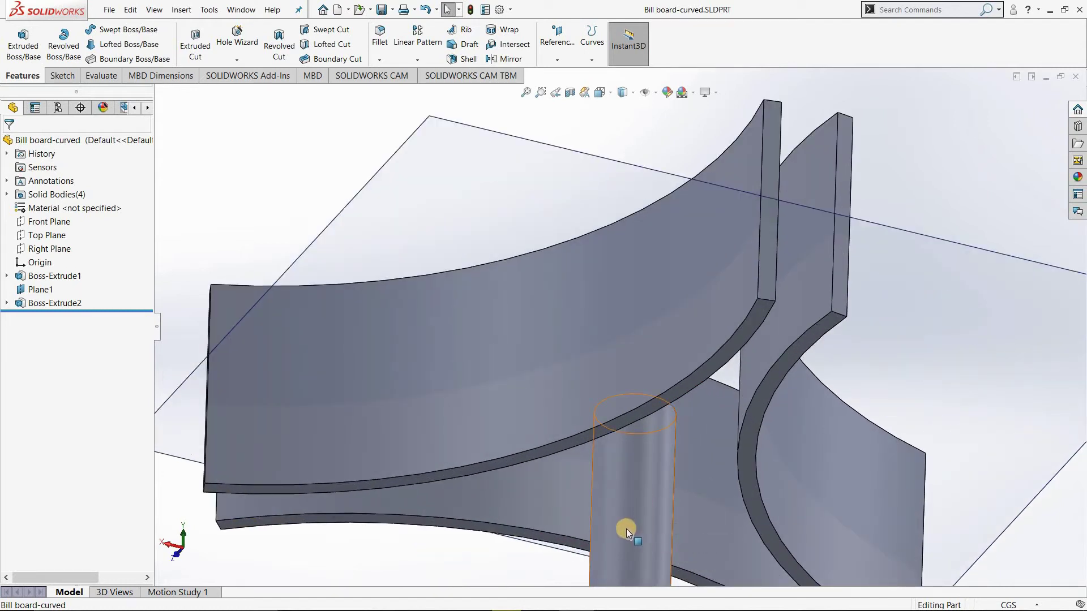
pyautogui.scroll(-2, 622, 475)
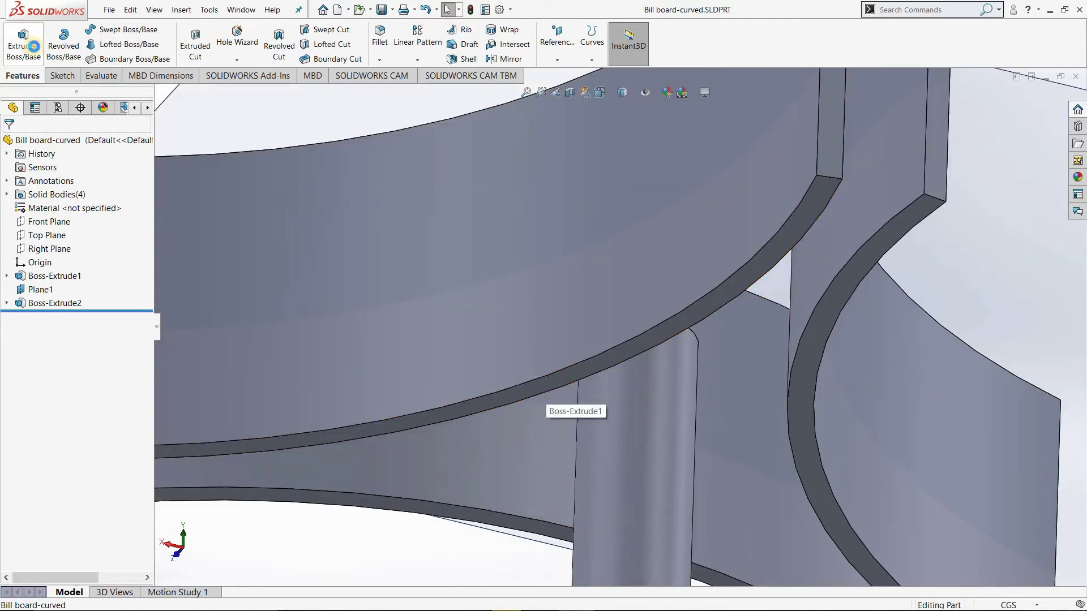
pyautogui.click(481, 403)
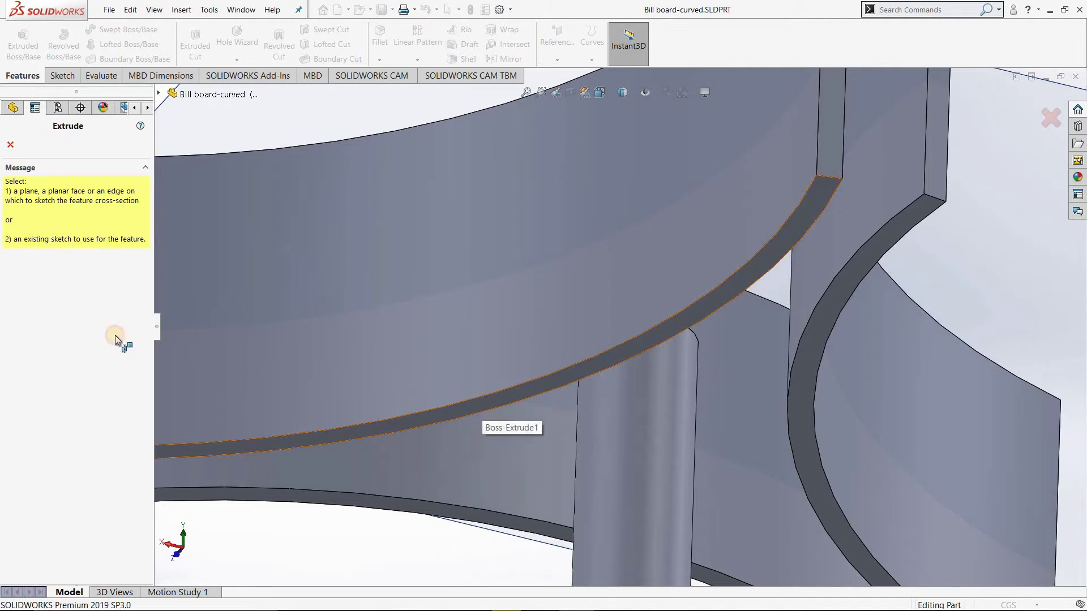
# Draw a vertical centerline in Sketch3 from the pole's centre to the upper curved panel.
pyautogui.rightClick(56, 317)
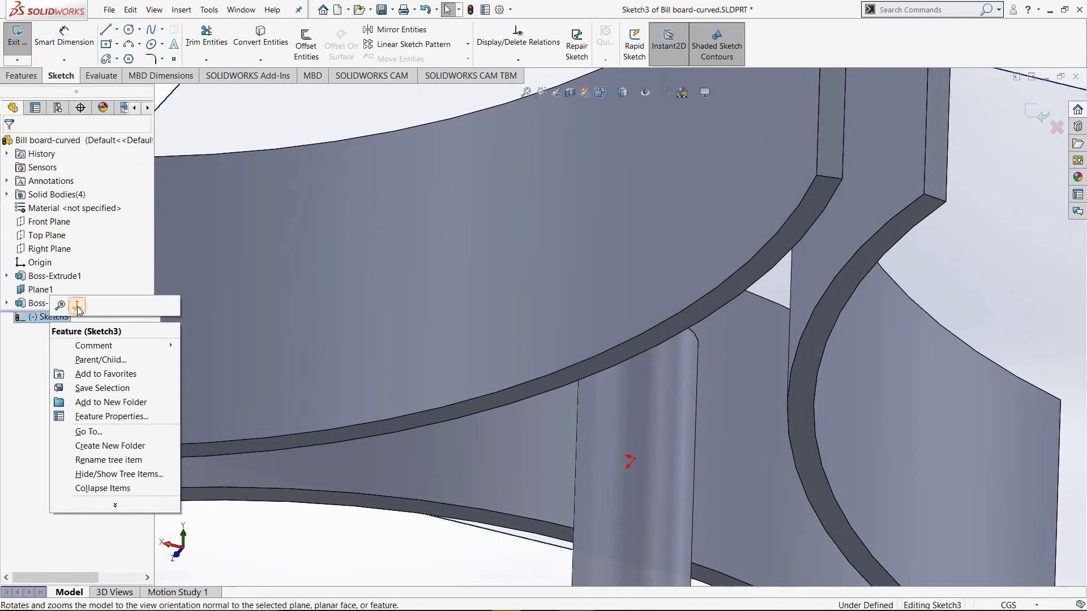
pyautogui.click(77, 307)
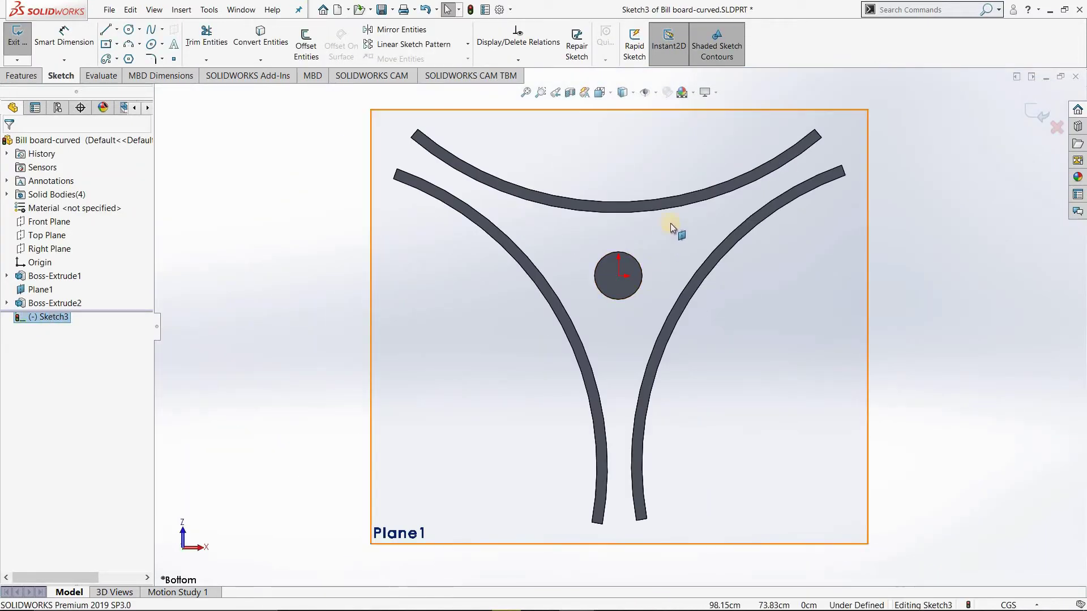
pyautogui.scroll(2, 628, 241)
pyautogui.scroll(-3, 647, 300)
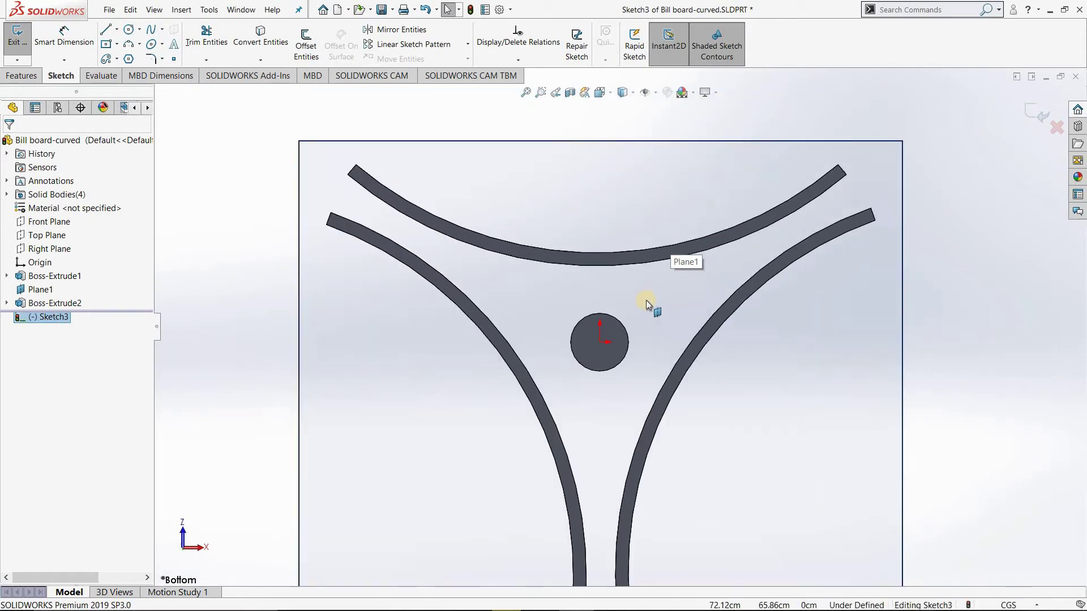
pyautogui.scroll(-1, 617, 275)
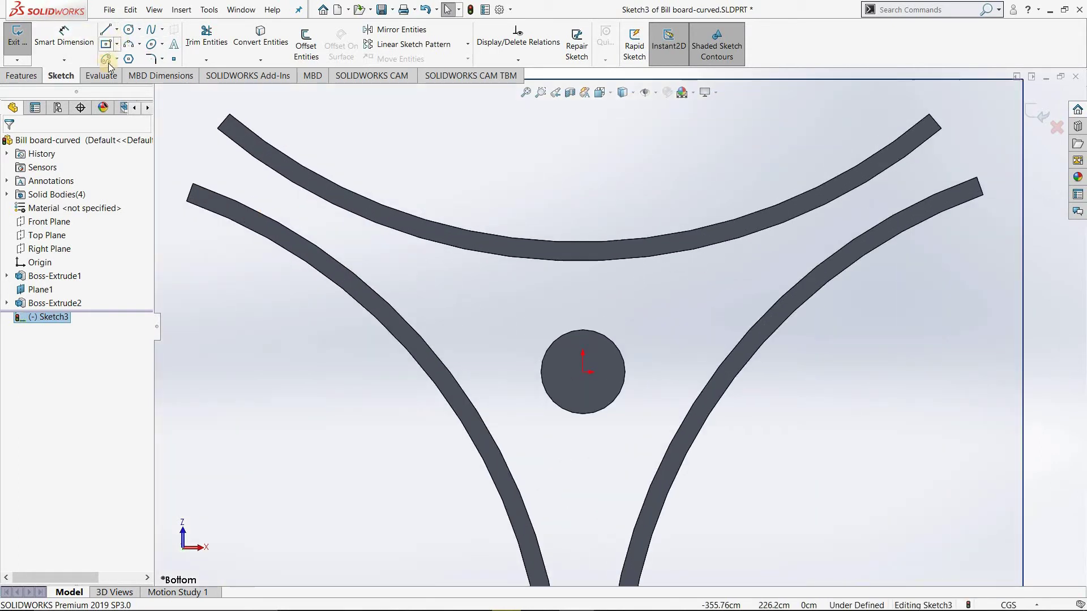
pyautogui.click(117, 29)
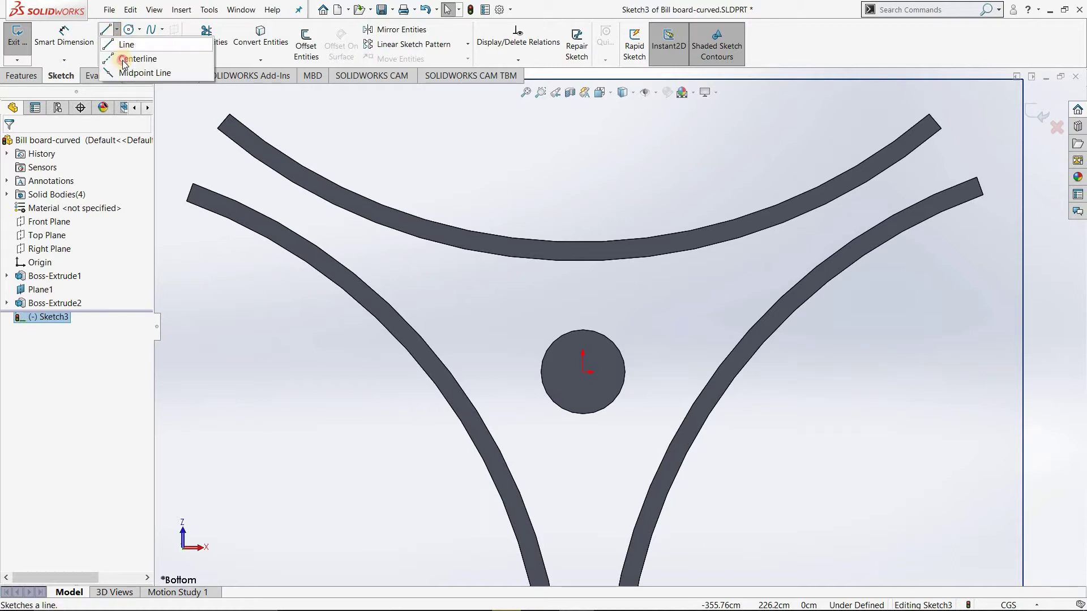
pyautogui.click(126, 56)
pyautogui.click(583, 374)
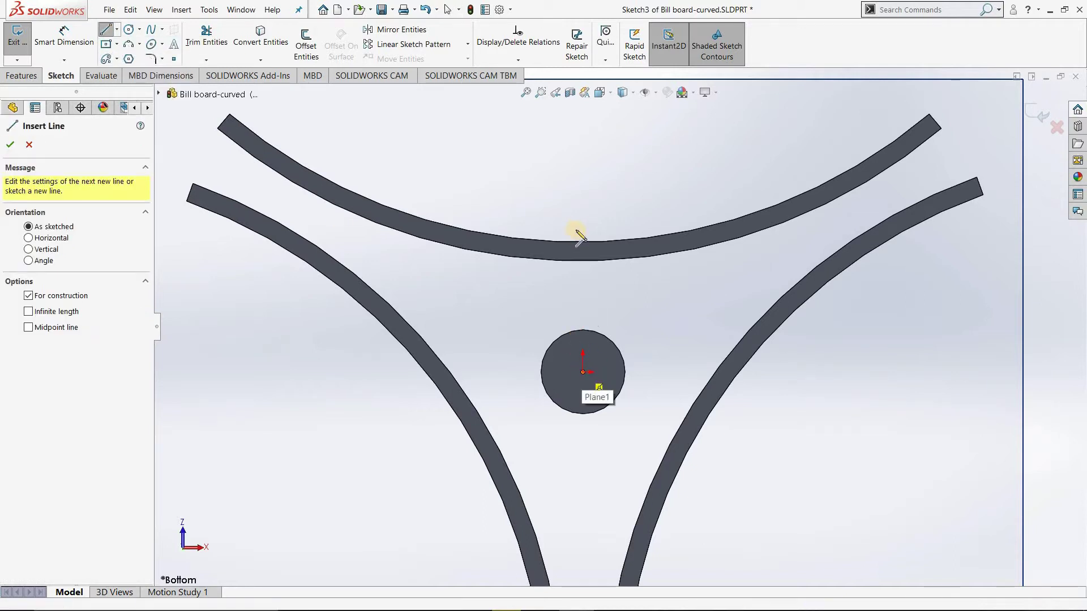
pyautogui.click(582, 243)
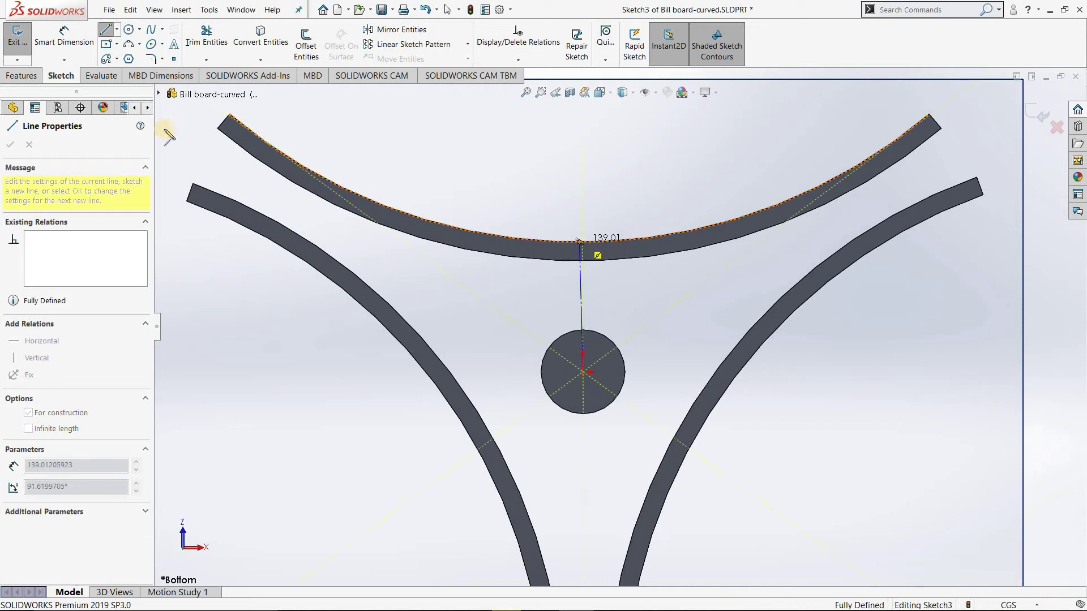
pyautogui.press('Escape')
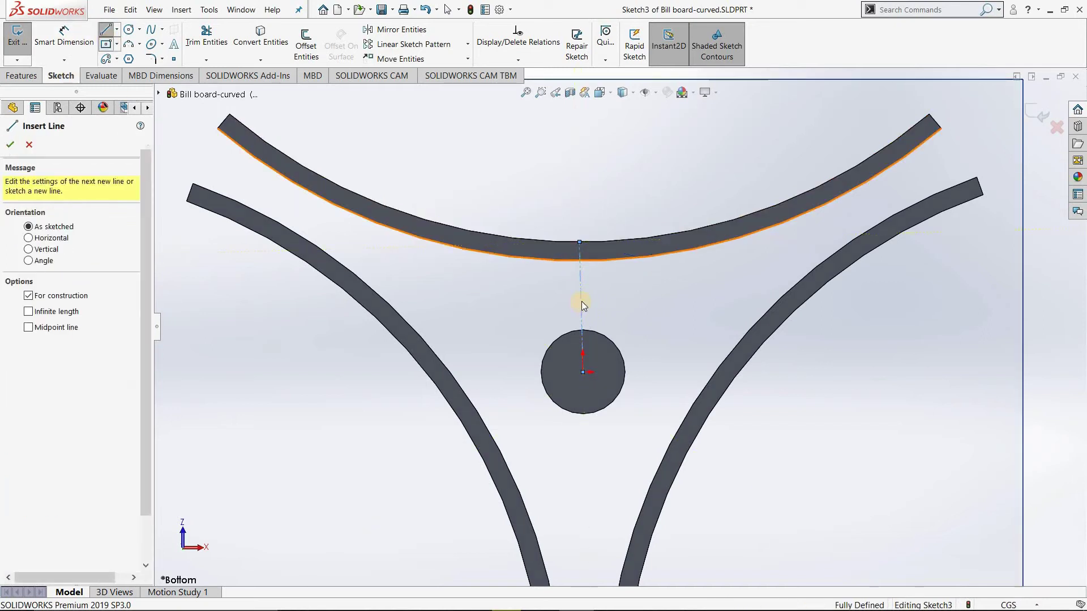
pyautogui.press('Escape')
pyautogui.press('r')
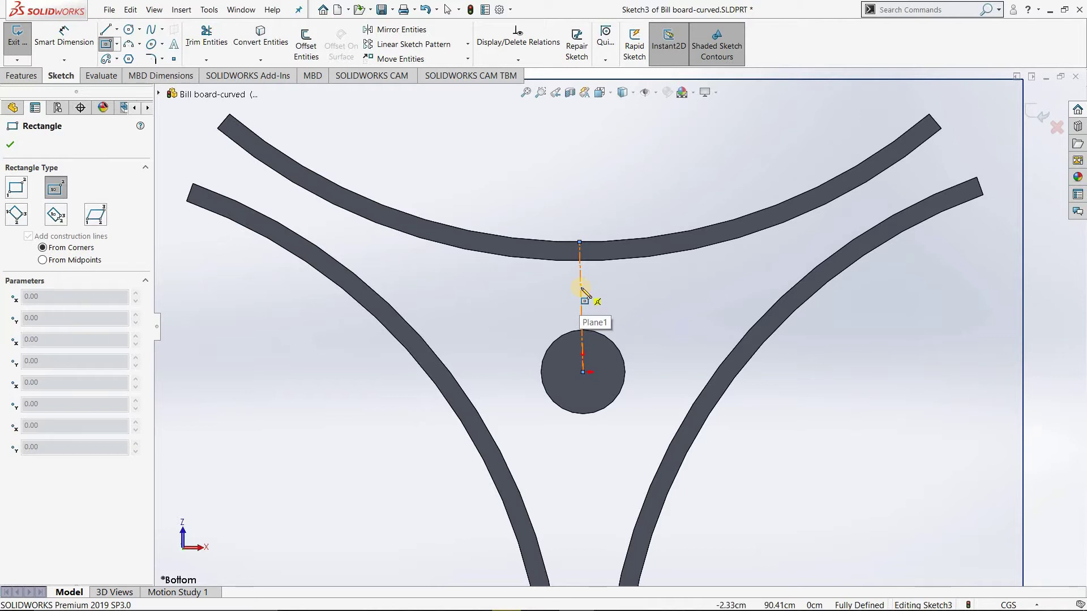
# Draw a centre rectangle on the centerline, dimensioned 230 cm wide and 35 cm tall.
pyautogui.click(580, 291)
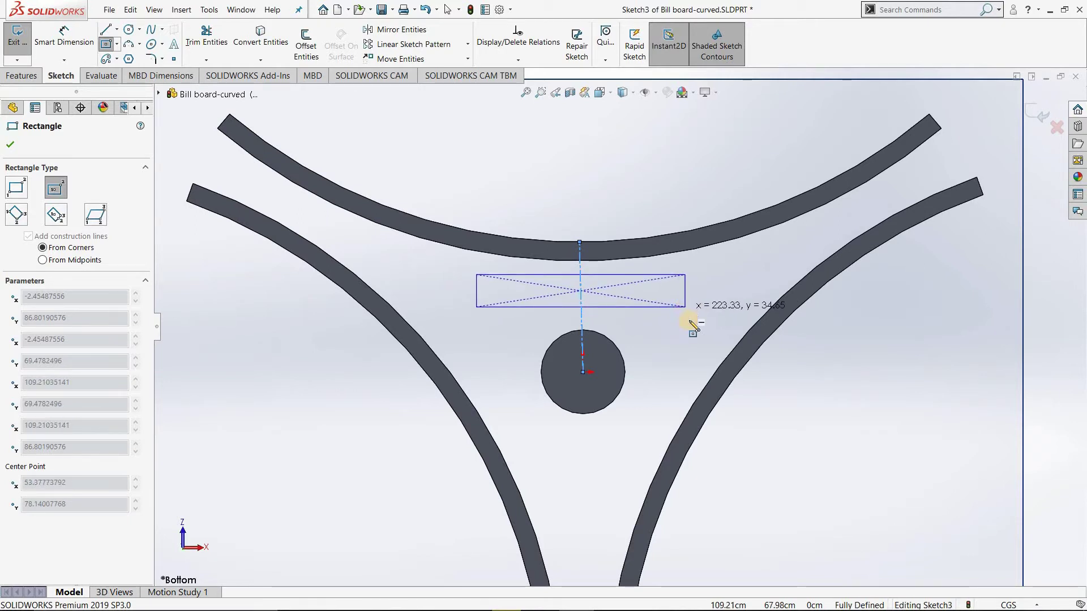
pyautogui.click(689, 321)
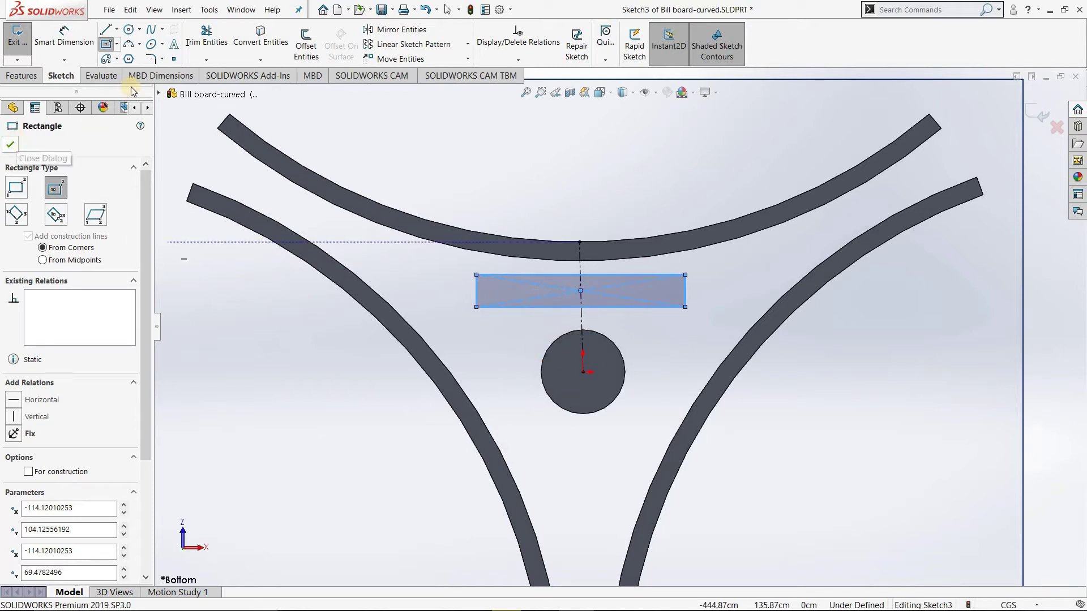
pyautogui.click(64, 36)
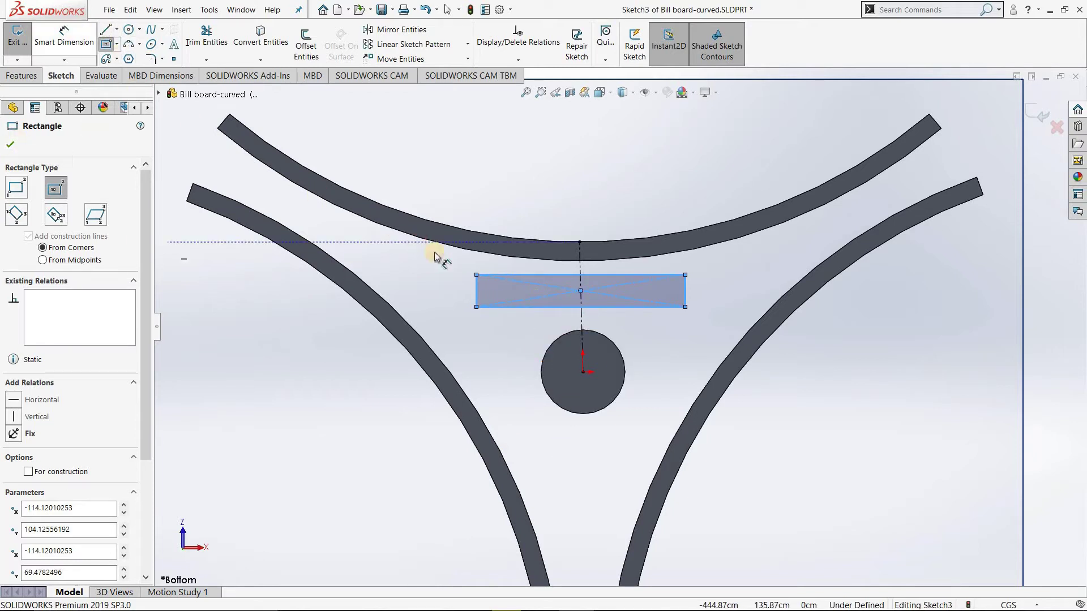
pyautogui.click(503, 276)
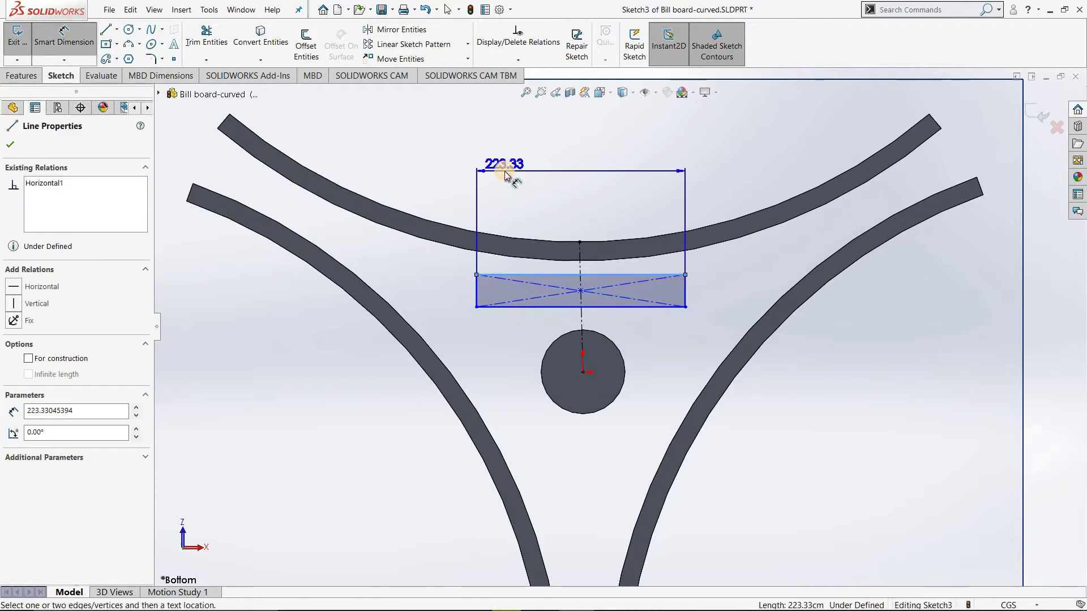
pyautogui.click(505, 171)
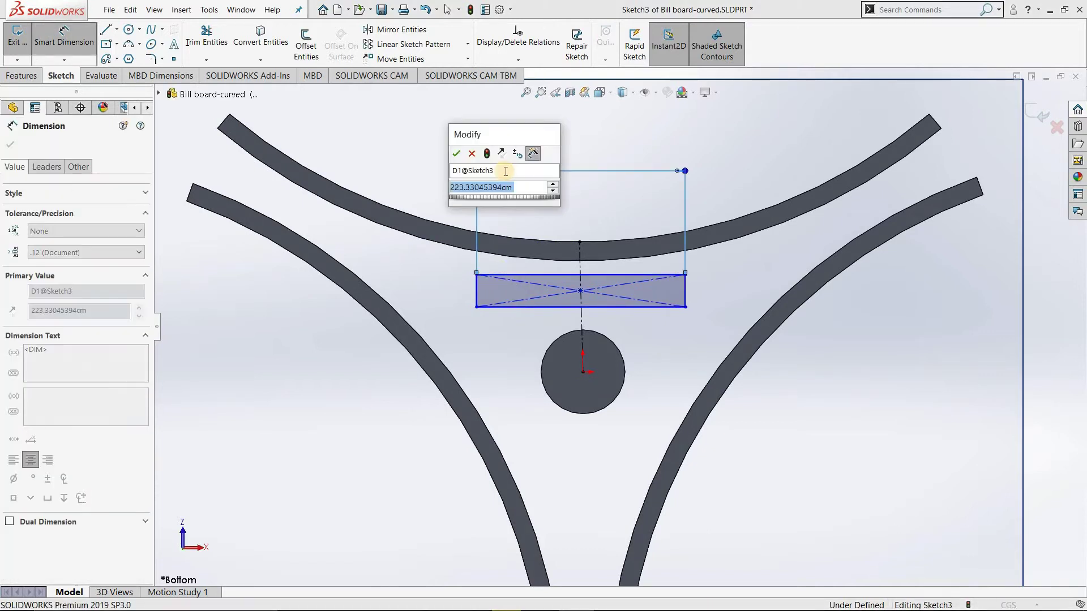
pyautogui.write('230')
pyautogui.press('Return')
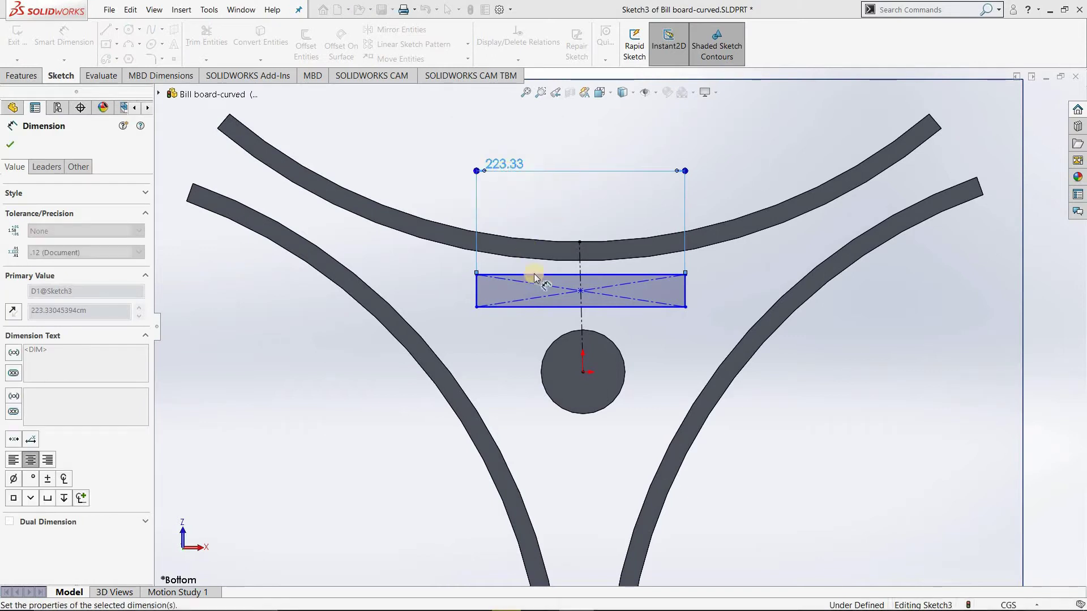
pyautogui.click(258, 292)
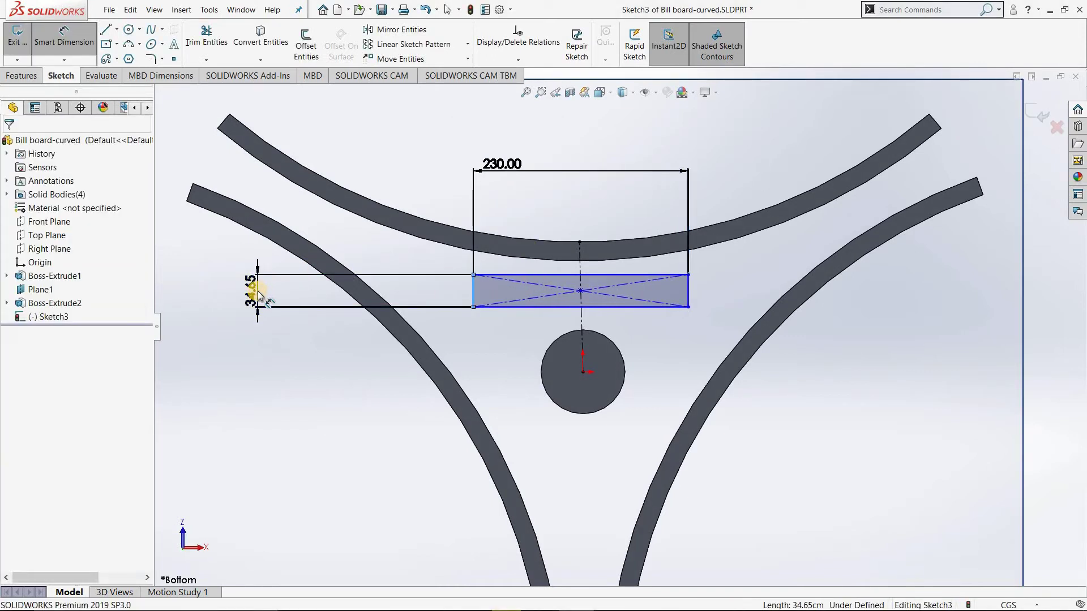
pyautogui.doubleClick(259, 292)
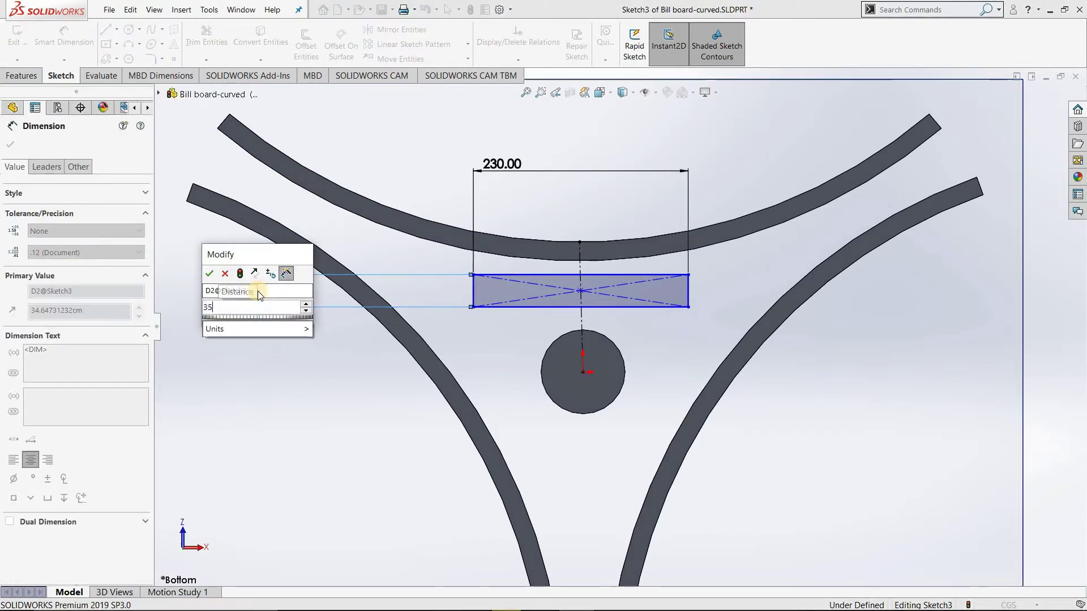
pyautogui.write('35')
pyautogui.press('Return')
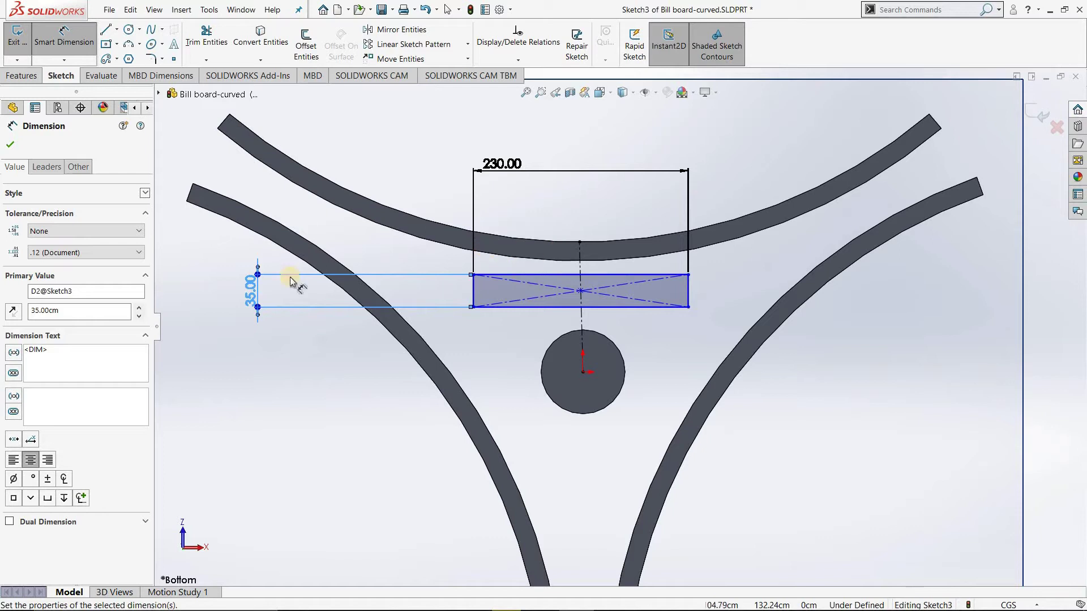
pyautogui.click(13, 145)
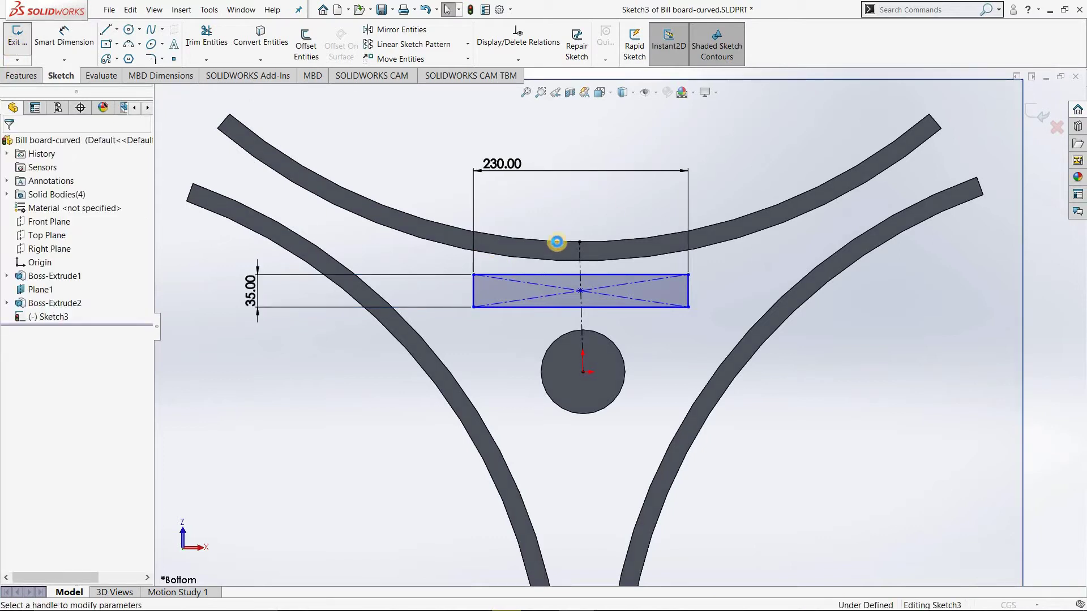
# Extrude the rectangle as a separate body, settling Direction 1 at 20 cm after trying 2000 cm.
pyautogui.click(599, 183)
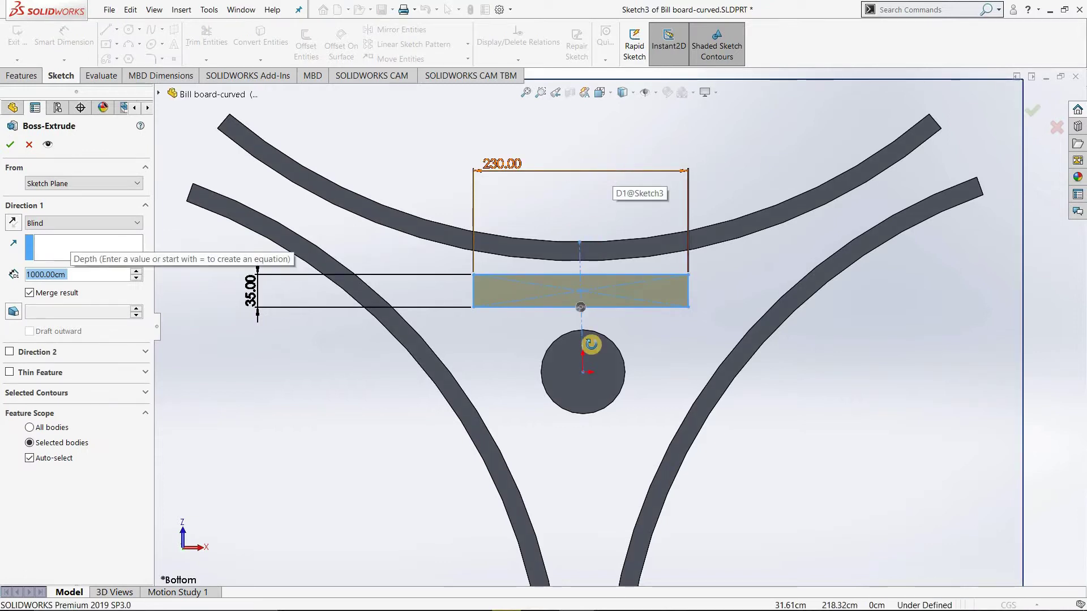
pyautogui.moveTo(591, 345)
pyautogui.mouseDown(button='middle')
pyautogui.moveTo(595, 303)
pyautogui.moveTo(594, 338)
pyautogui.moveTo(551, 400)
pyautogui.moveTo(517, 313)
pyautogui.moveTo(527, 279)
pyautogui.moveTo(565, 282)
pyautogui.mouseUp(button='middle')
pyautogui.moveTo(279, 315); pyautogui.dragTo(59, 292, button='middle')
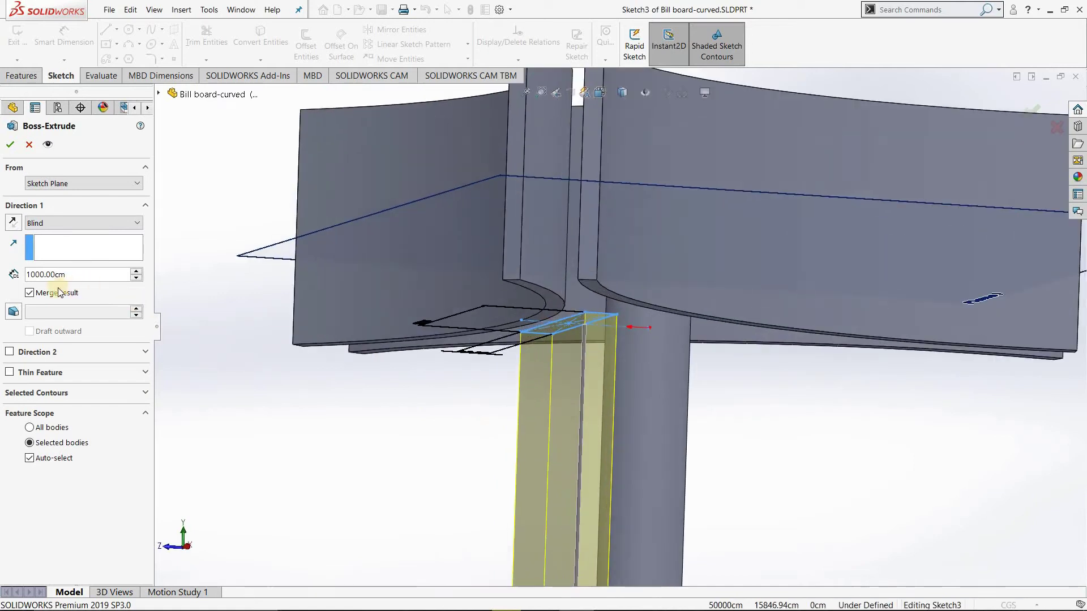
pyautogui.click(30, 293)
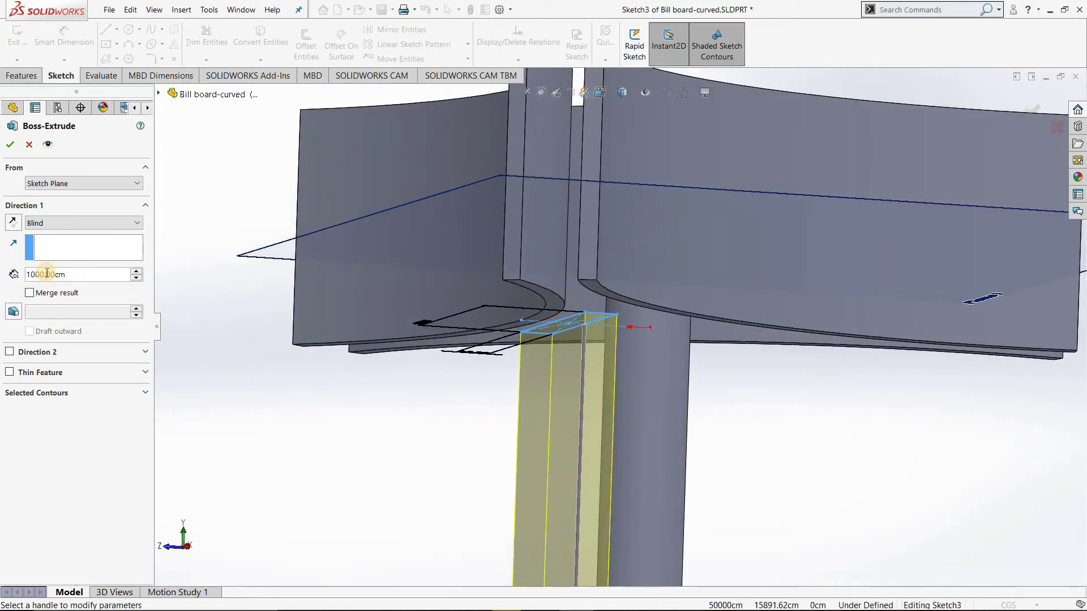
pyautogui.write('2000')
pyautogui.press('Return')
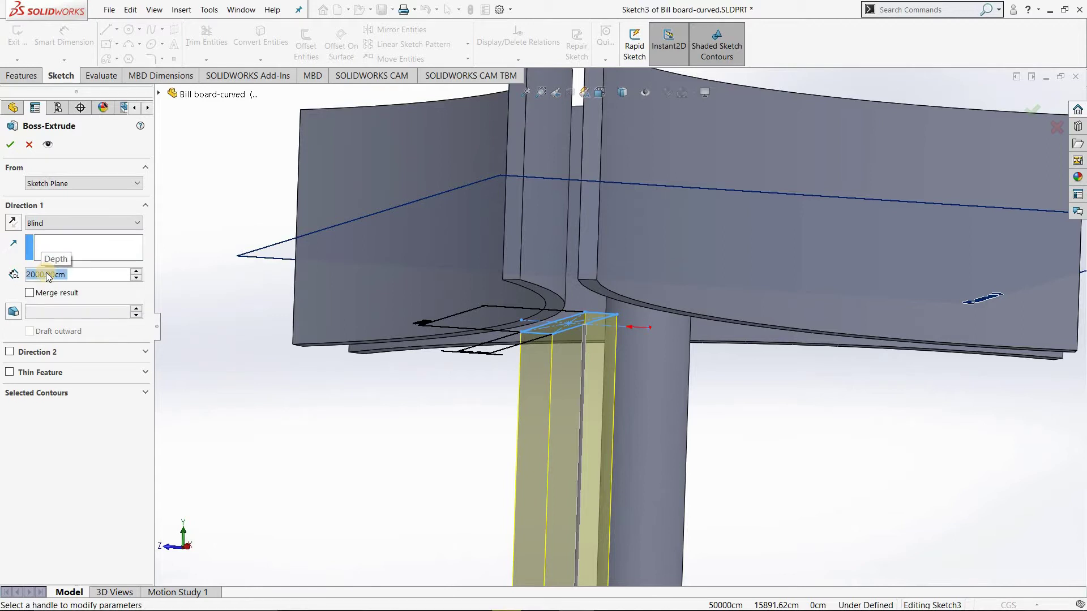
pyautogui.press('End')
pyautogui.write('20')
pyautogui.press('Return')
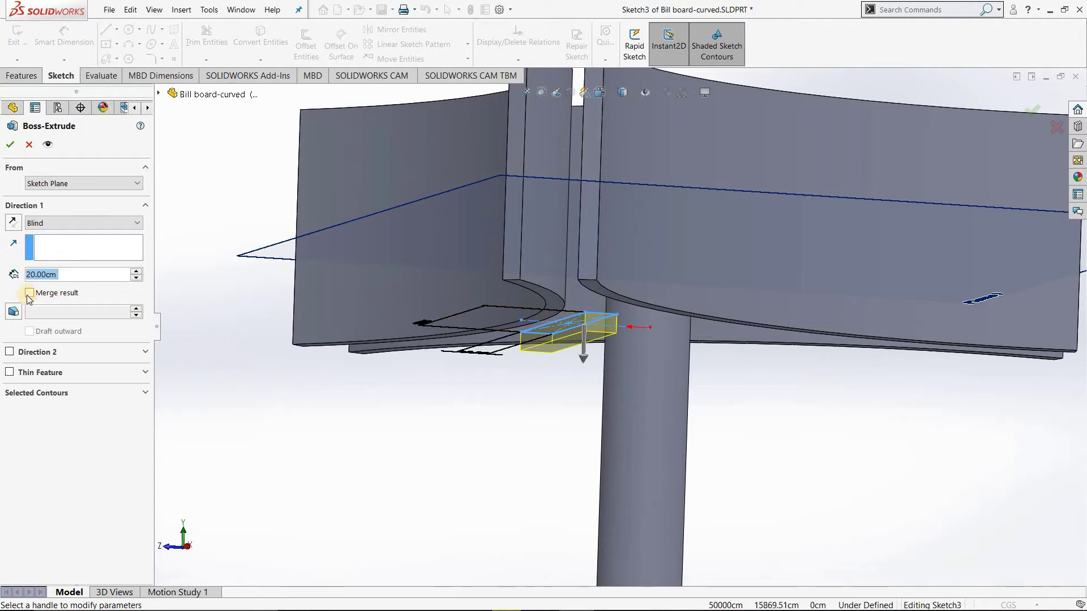
# Add Direction 2 with a 20 cm depth and inspect the bracket preview.
pyautogui.click(13, 350)
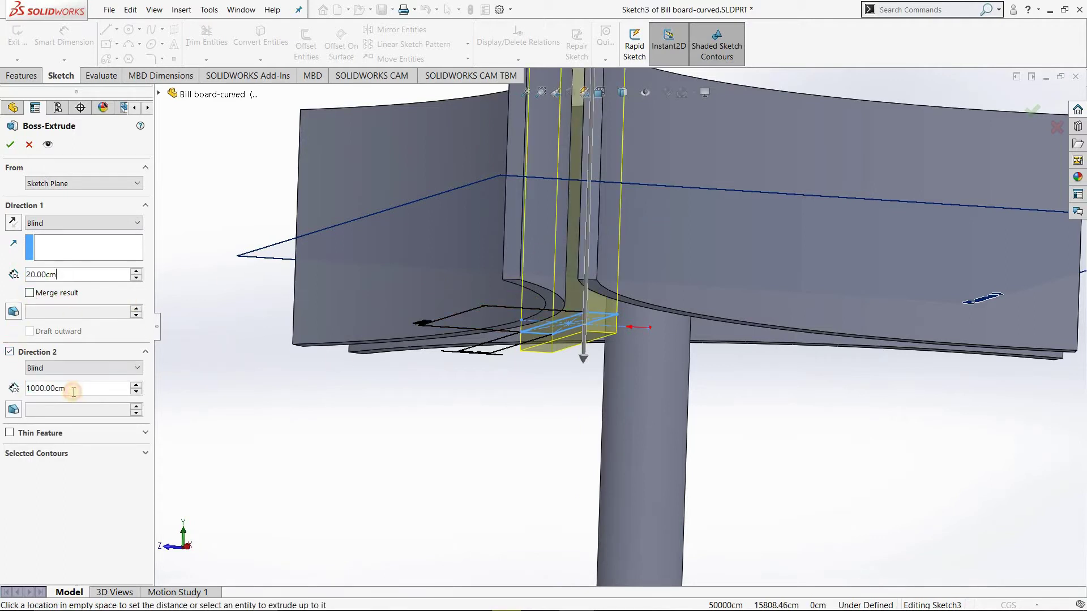
pyautogui.write('20')
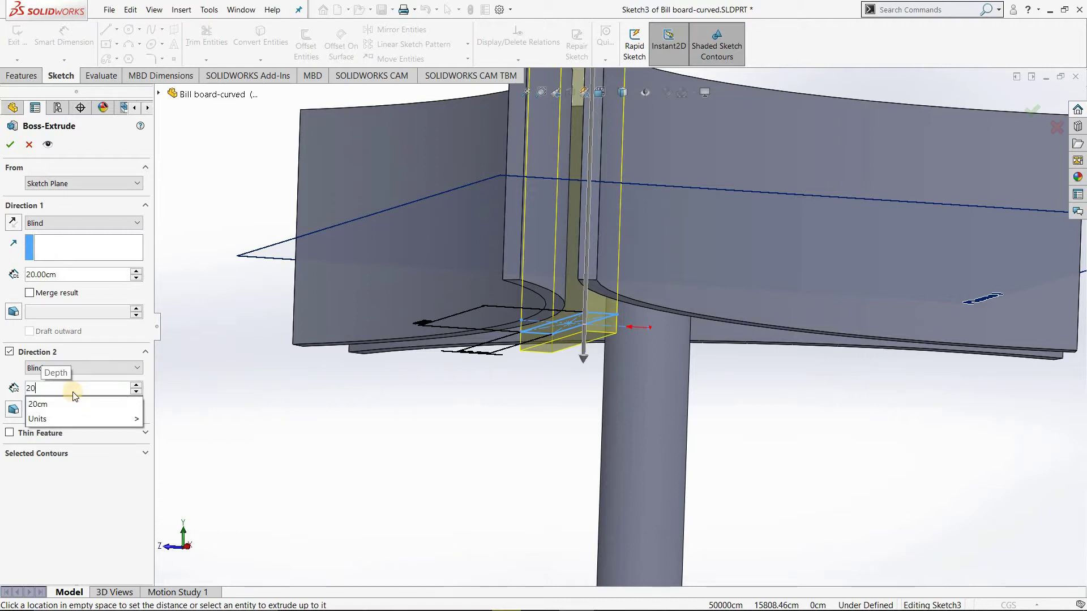
pyautogui.press('Return')
pyautogui.moveTo(582, 425); pyautogui.dragTo(524, 356, button='middle')
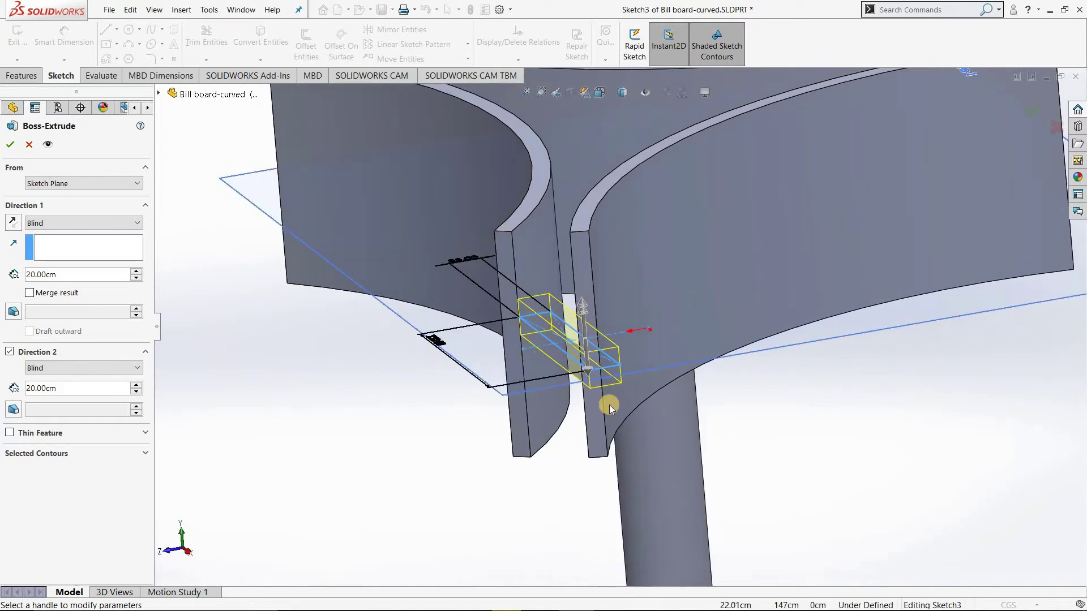
pyautogui.moveTo(670, 423); pyautogui.dragTo(672, 425, button='middle')
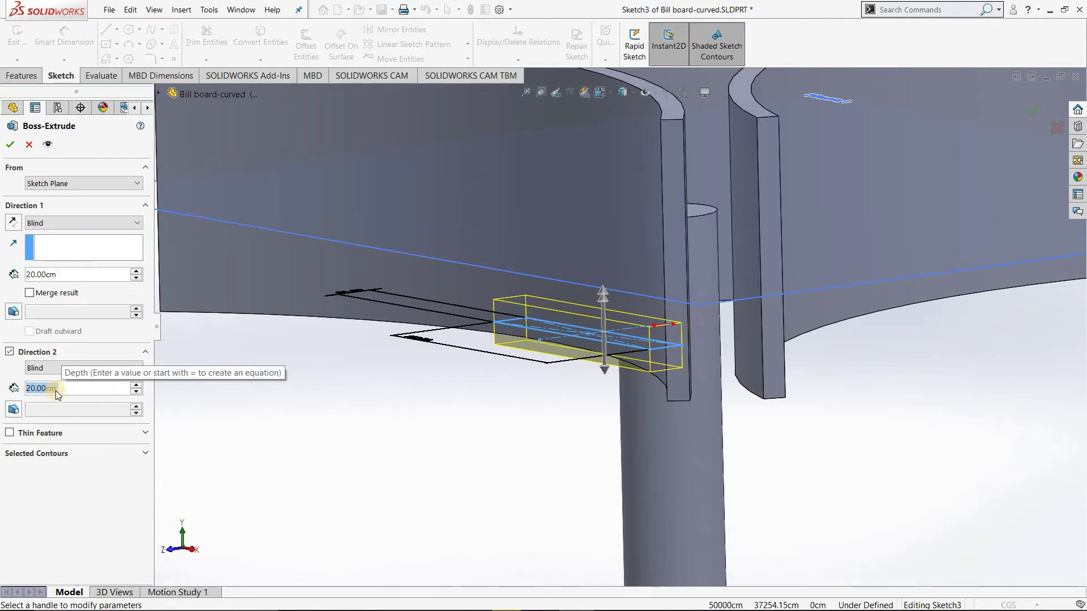
# Try 10 cm for Direction 1, restore it to 20 cm, and accept the extrusion.
pyautogui.click(58, 275)
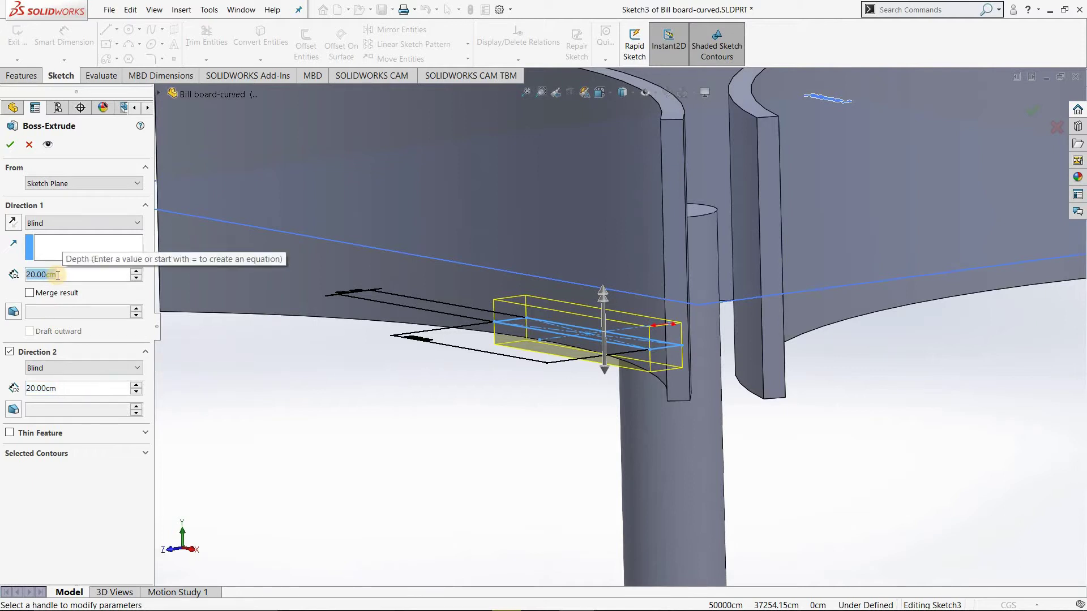
pyautogui.write('10')
pyautogui.press('Return')
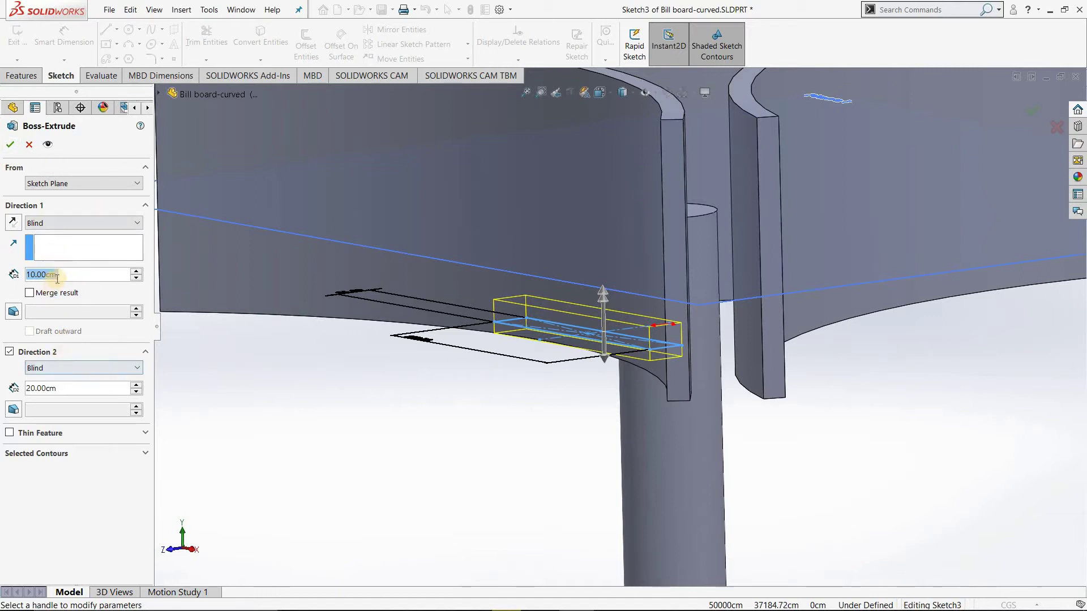
pyautogui.write('20')
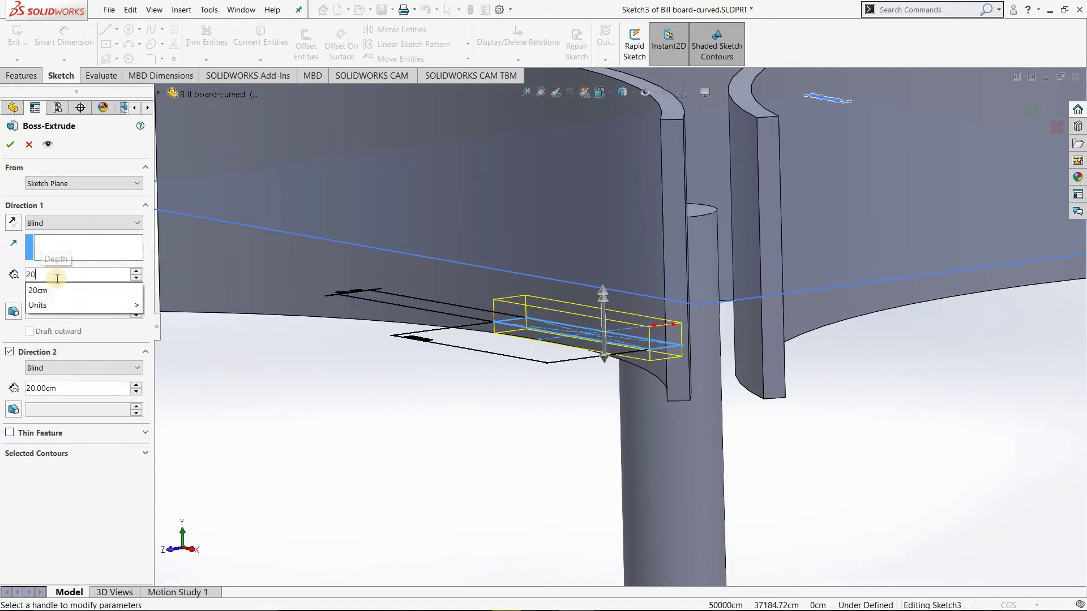
pyautogui.press('Return')
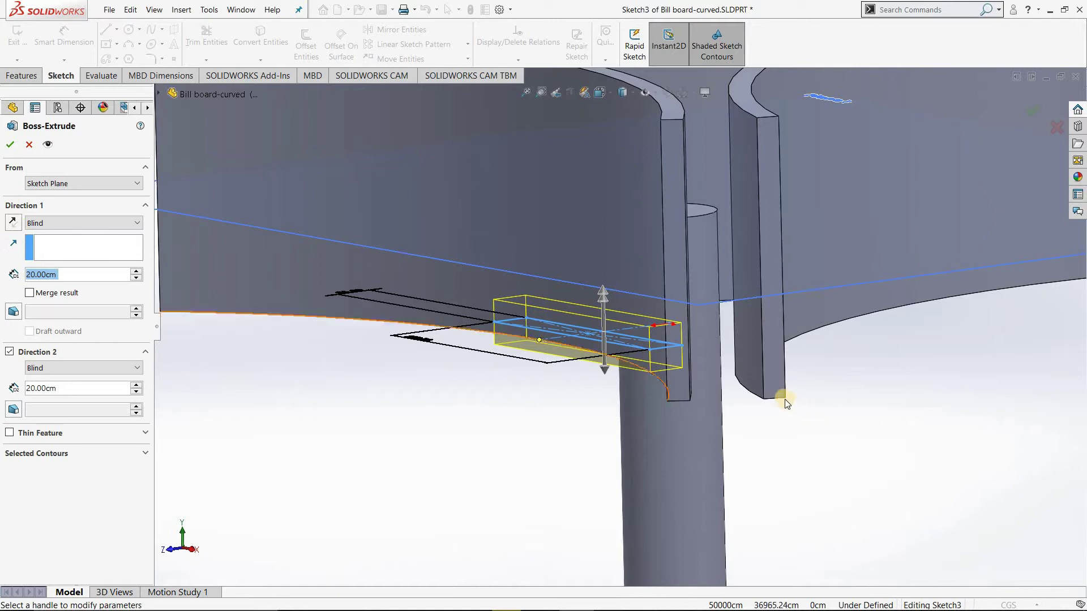
pyautogui.moveTo(772, 364)
pyautogui.mouseDown(button='middle')
pyautogui.moveTo(795, 371)
pyautogui.moveTo(832, 354)
pyautogui.mouseUp(button='middle')
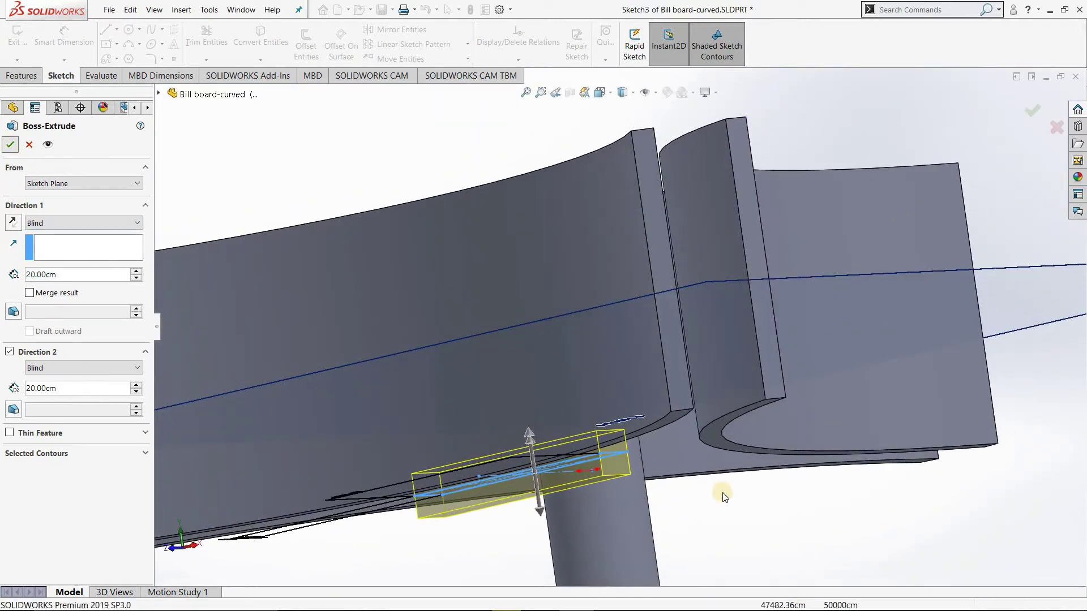
pyautogui.rightClick(753, 523)
pyautogui.moveTo(753, 523)
pyautogui.mouseDown(button='middle')
pyautogui.moveTo(723, 538)
pyautogui.moveTo(714, 566)
pyautogui.mouseUp(button='middle')
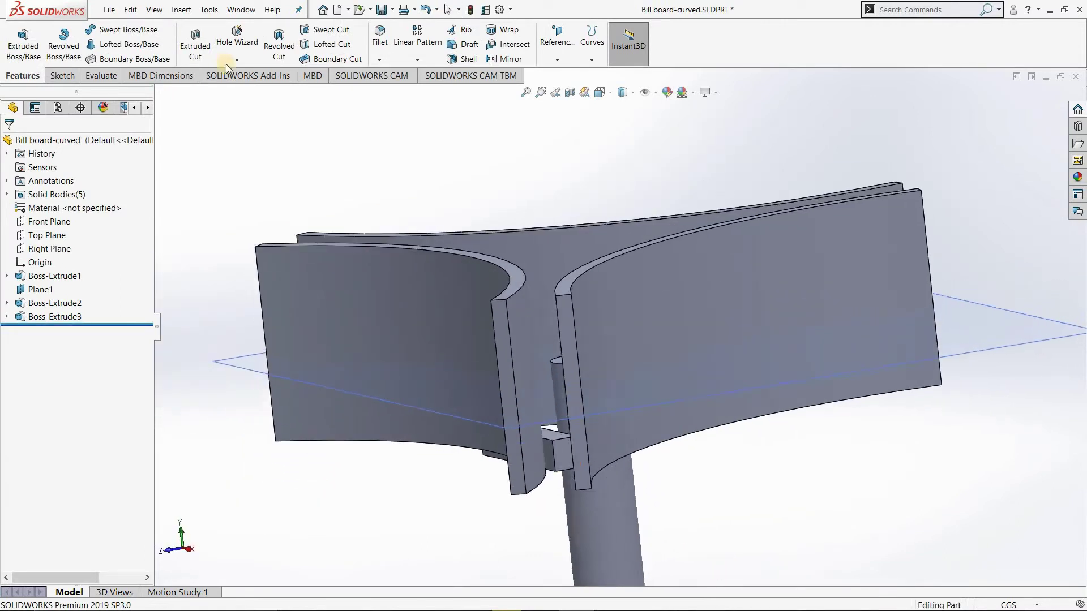
# Apply a Front Plane section view rotated 180° and offset -51.40 cm.
pyautogui.click(570, 94)
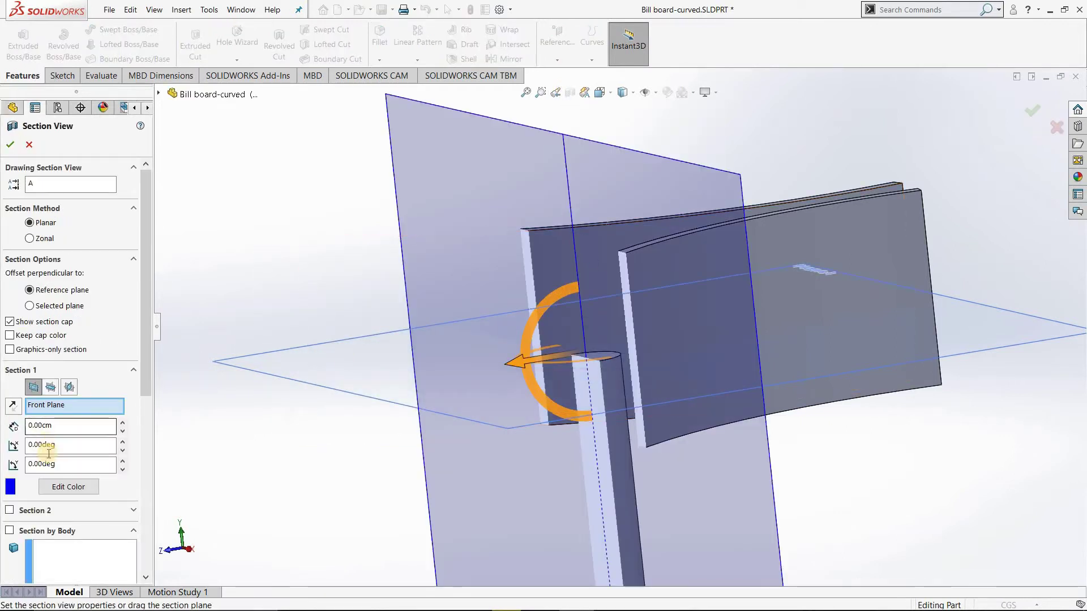
pyautogui.moveTo(146, 407)
pyautogui.mouseDown()
pyautogui.moveTo(140, 501)
pyautogui.moveTo(139, 405)
pyautogui.mouseUp()
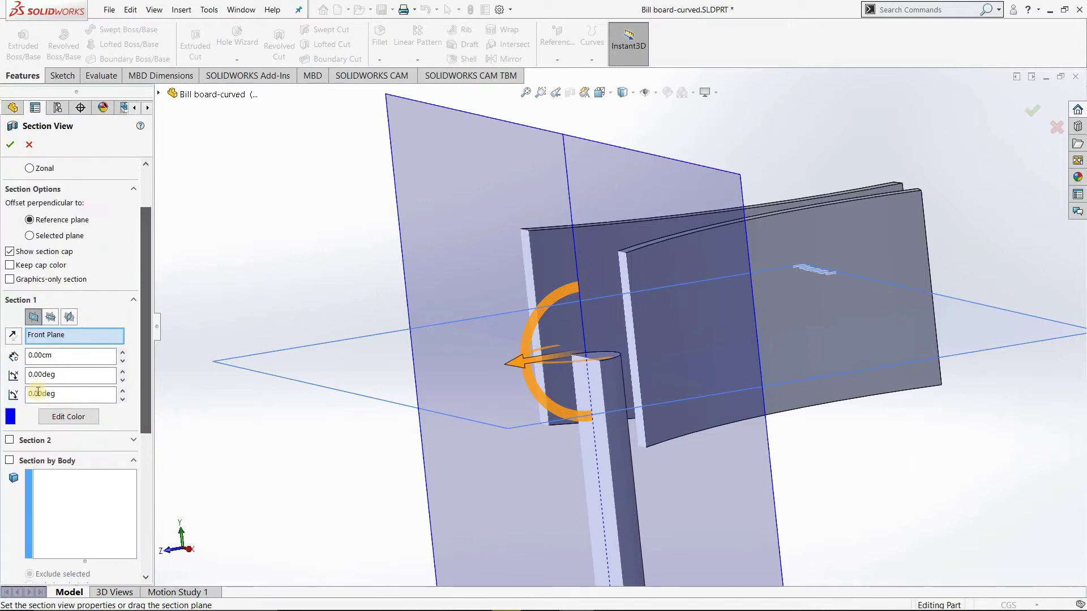
pyautogui.click(69, 375)
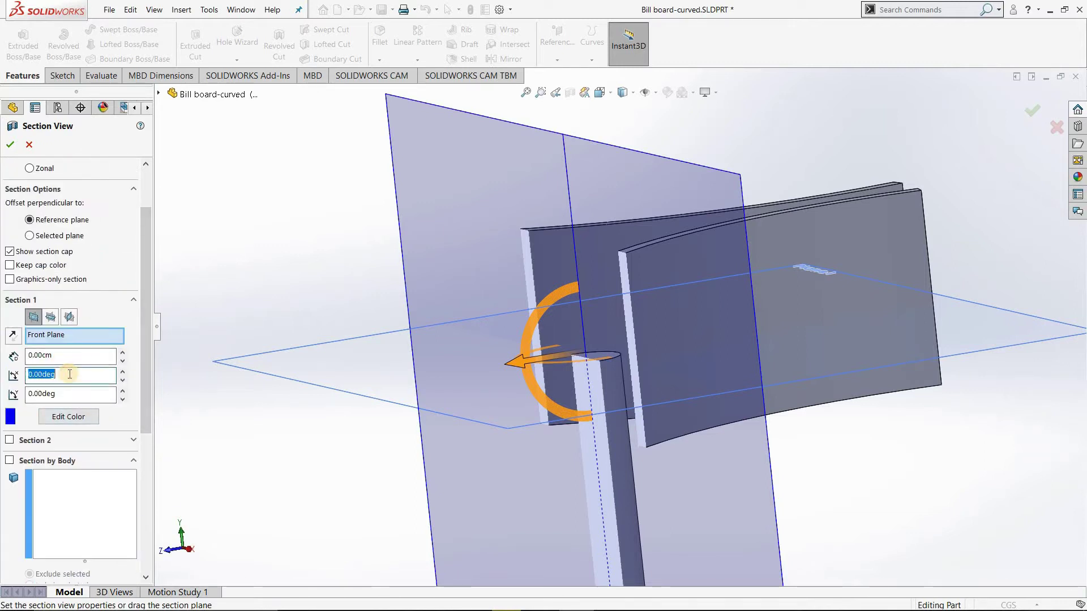
pyautogui.write('180')
pyautogui.press('Return')
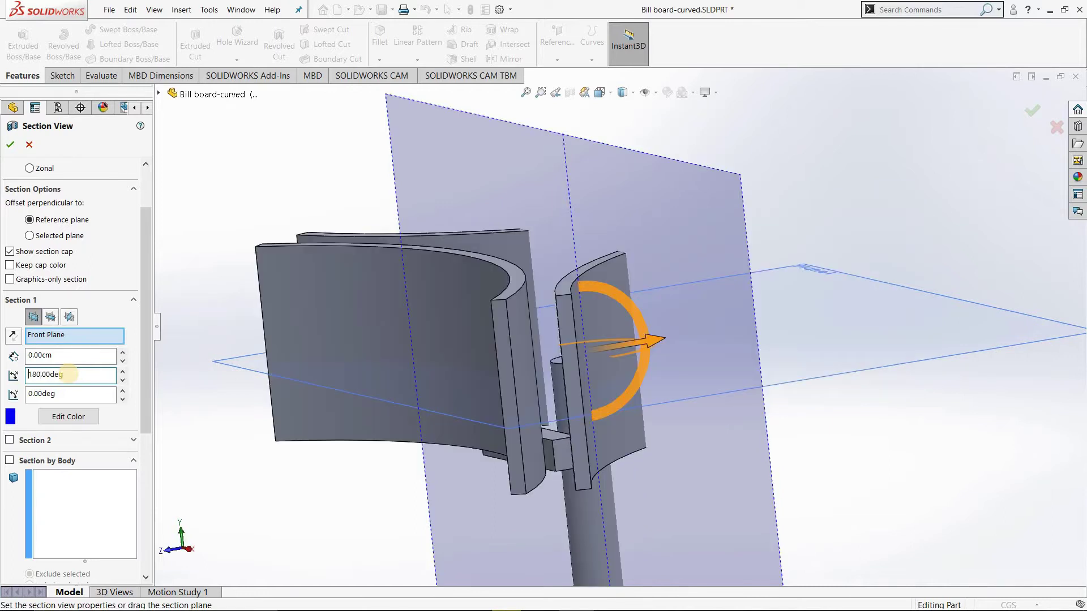
pyautogui.moveTo(671, 386); pyautogui.dragTo(767, 345, button='middle')
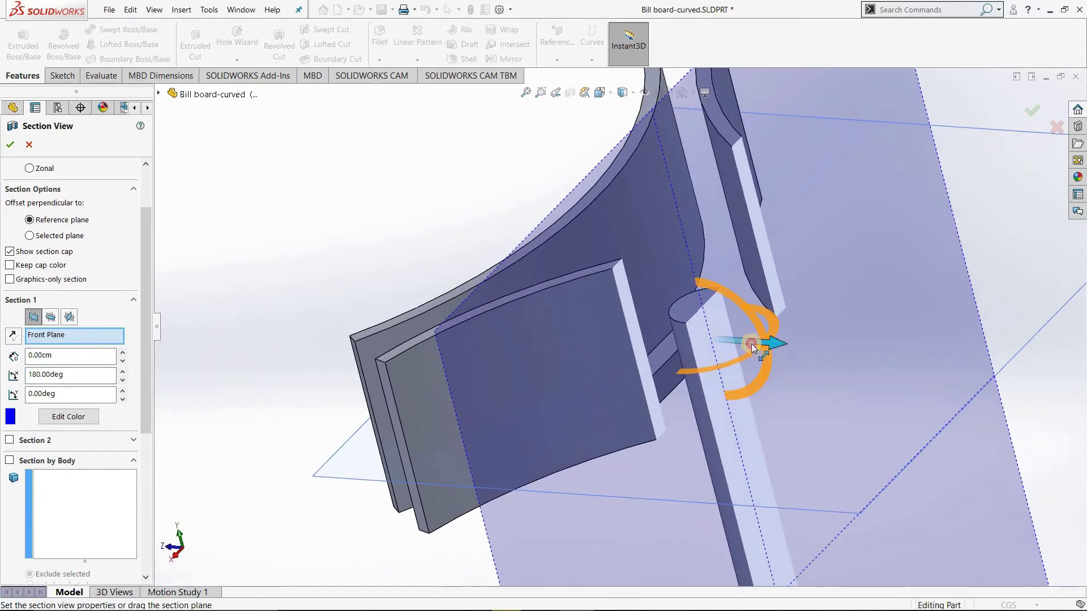
pyautogui.moveTo(726, 344); pyautogui.dragTo(693, 343)
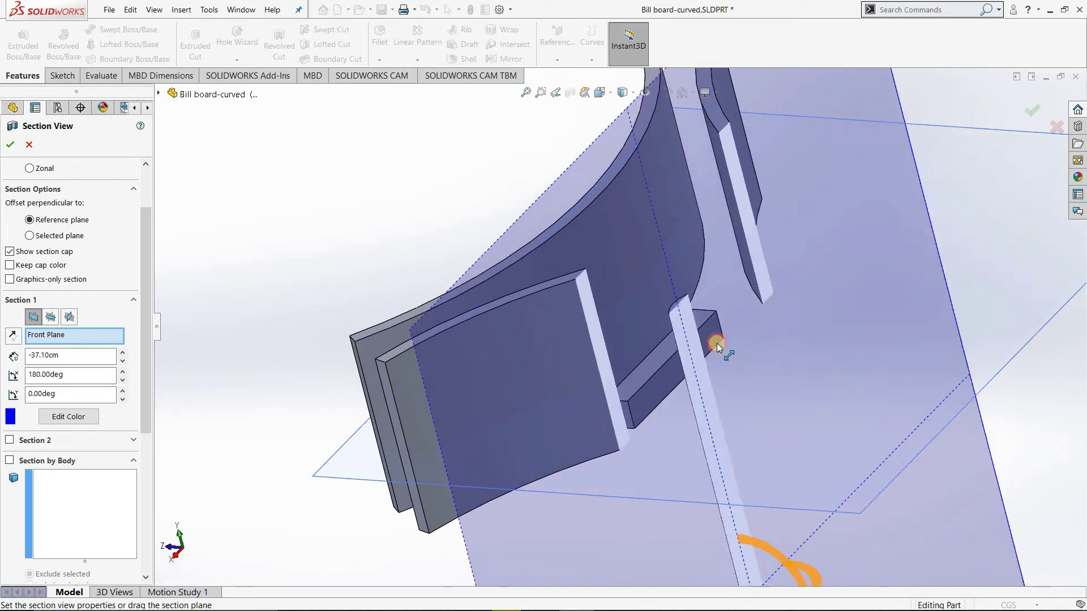
pyautogui.click(7, 147)
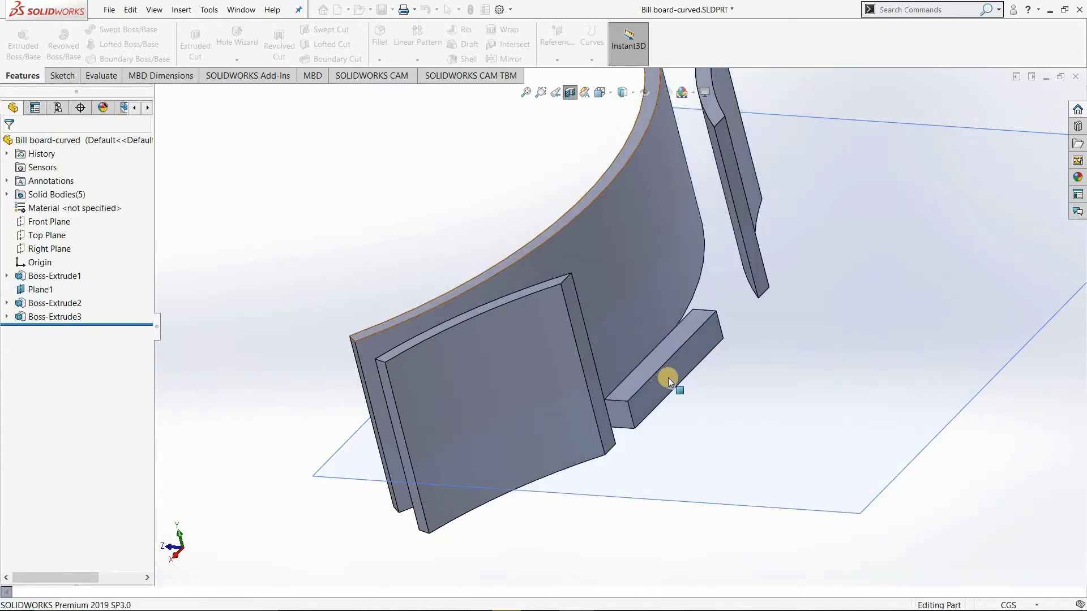
pyautogui.moveTo(695, 392)
pyautogui.mouseDown(button='middle')
pyautogui.moveTo(670, 376)
pyautogui.moveTo(655, 457)
pyautogui.moveTo(698, 315)
pyautogui.moveTo(748, 210)
pyautogui.moveTo(787, 203)
pyautogui.moveTo(733, 318)
pyautogui.mouseUp(button='middle')
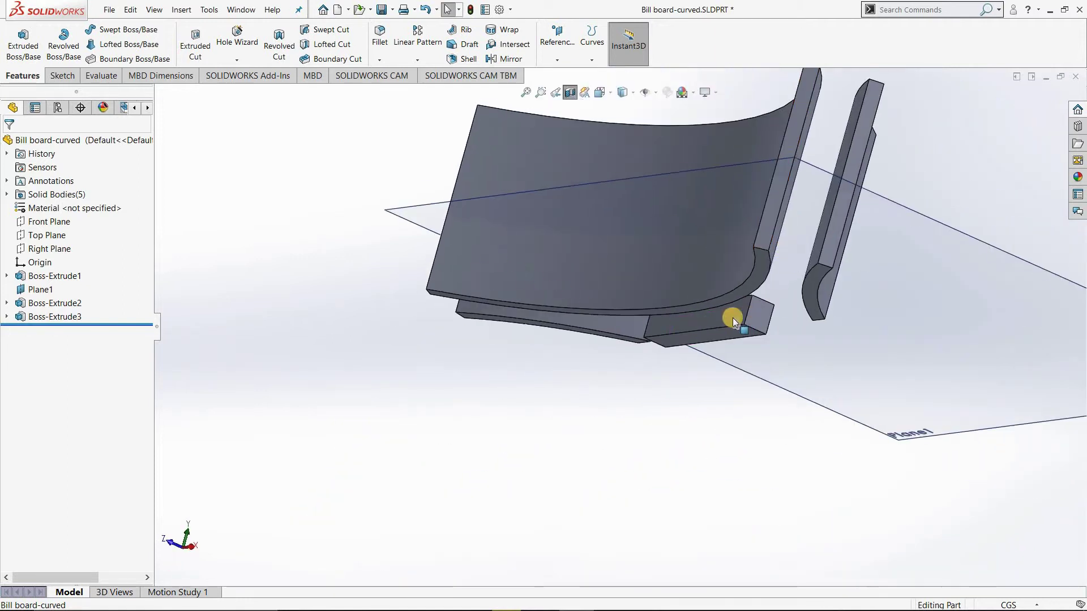
pyautogui.click(660, 300)
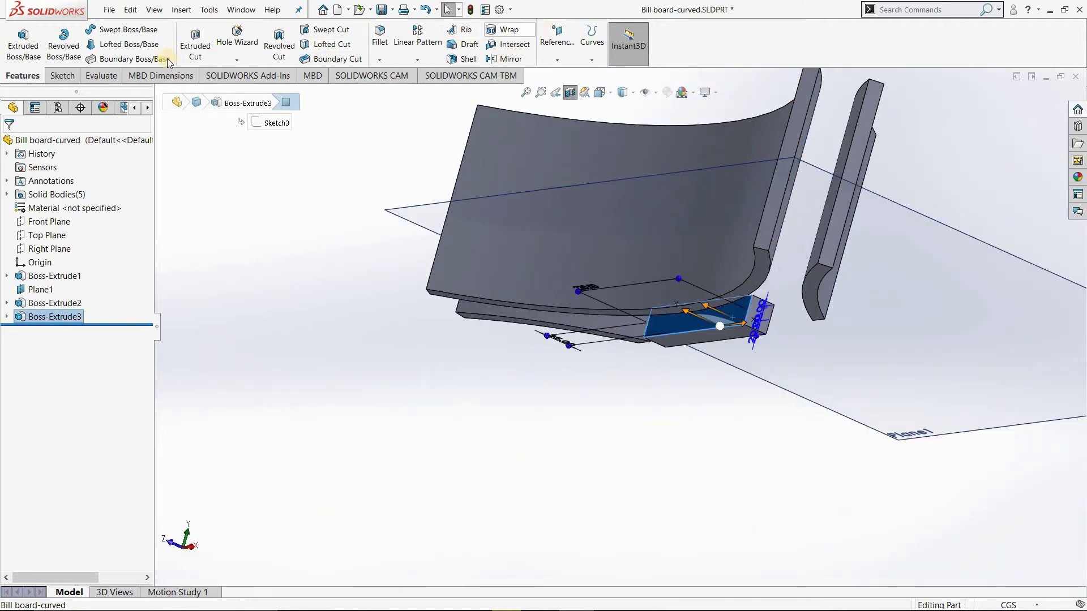
pyautogui.click(9, 48)
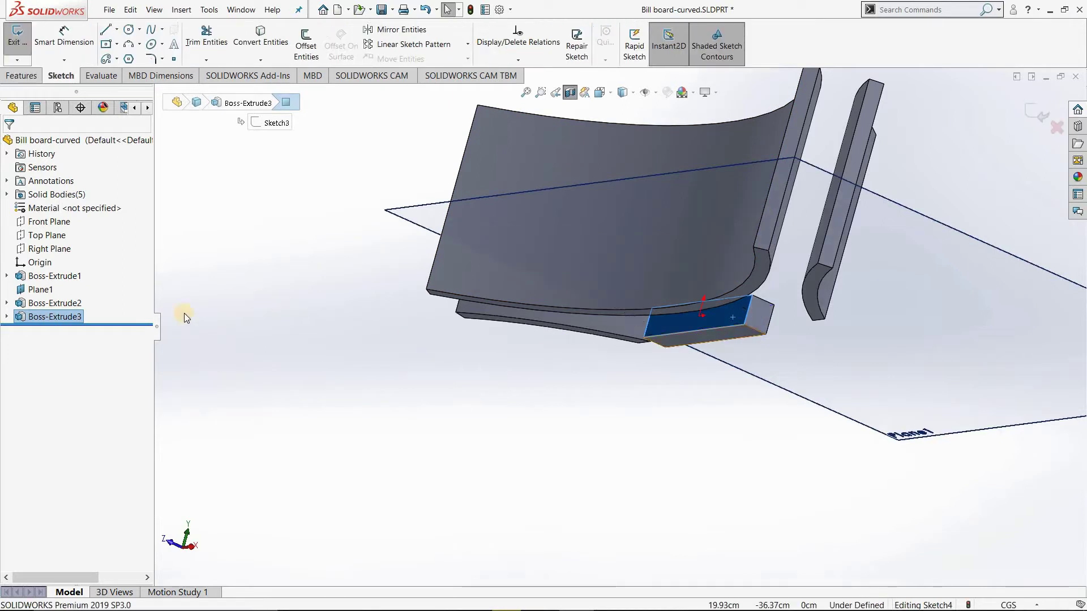
pyautogui.rightClick(77, 319)
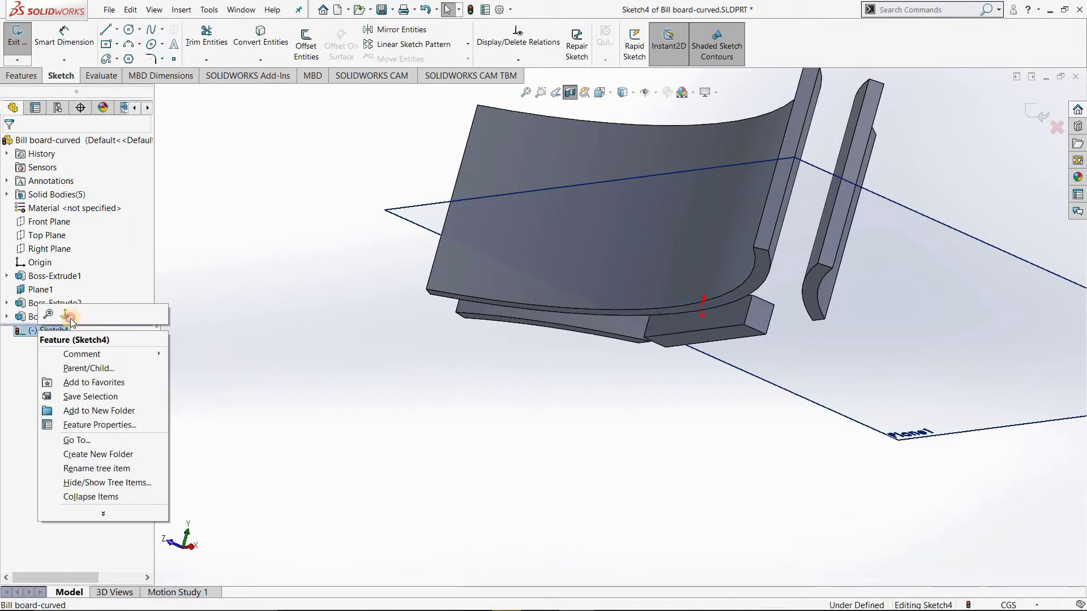
pyautogui.click(70, 319)
pyautogui.rightClick(70, 320)
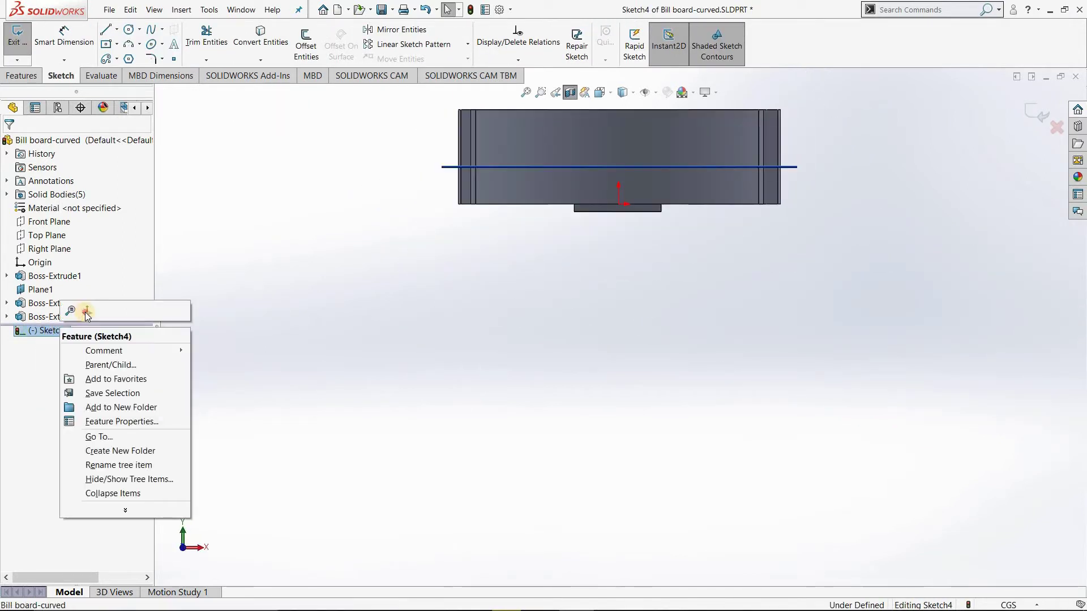
pyautogui.click(80, 312)
pyautogui.scroll(-2, 631, 232)
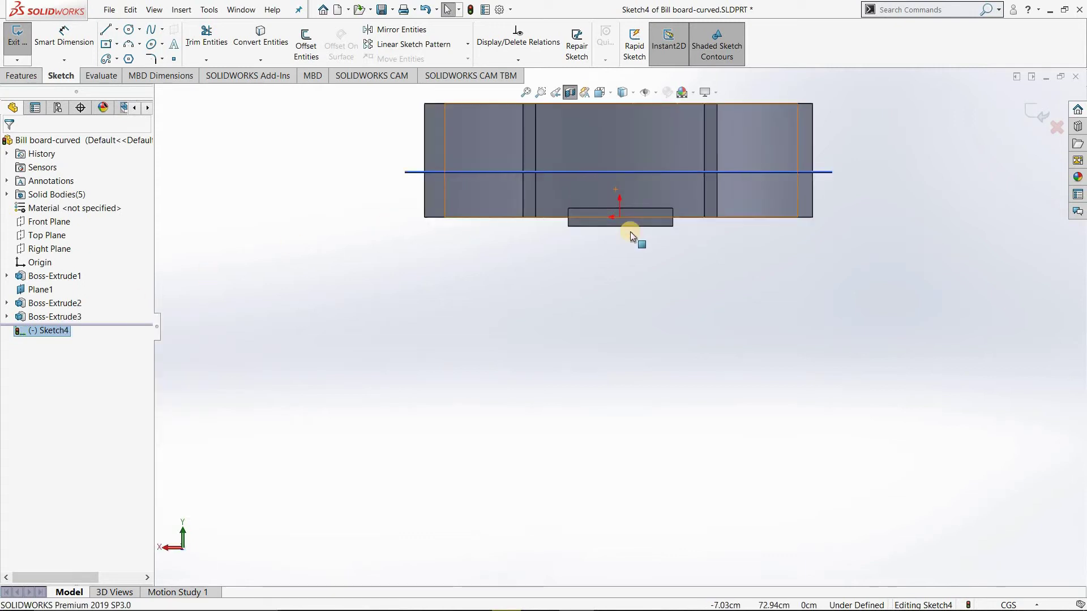
pyautogui.scroll(-3, 628, 243)
pyautogui.scroll(-3, 622, 252)
pyautogui.scroll(-3, 622, 252)
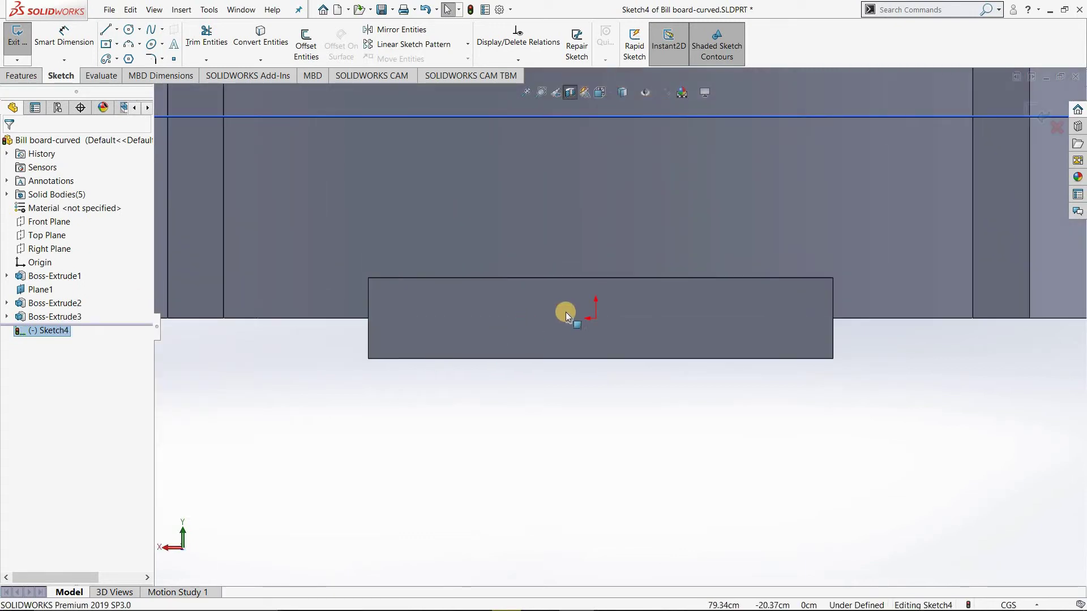
pyautogui.scroll(-1, 538, 294)
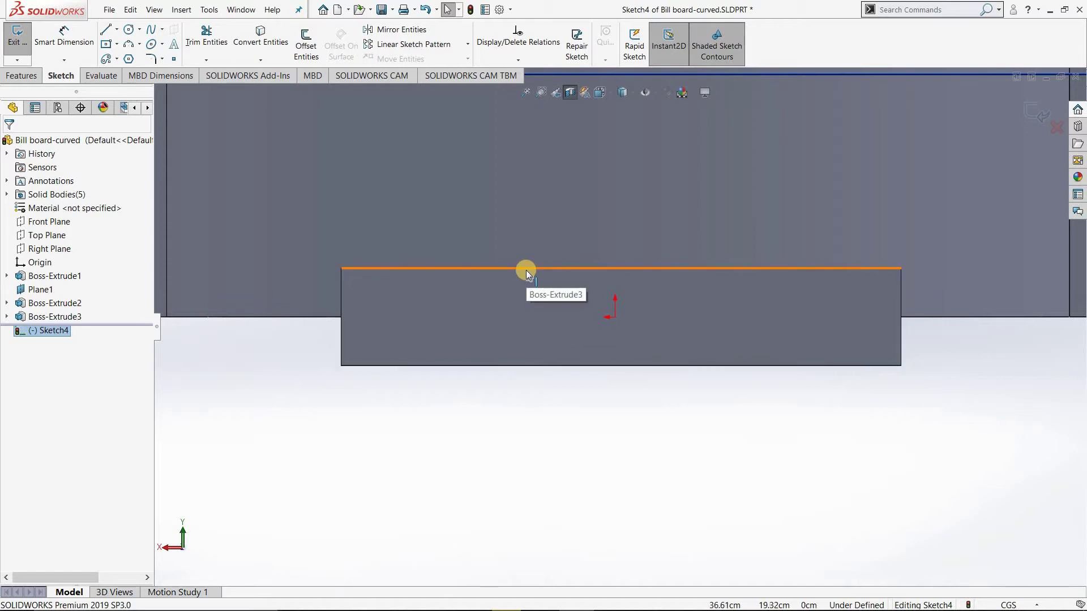
pyautogui.moveTo(474, 318); pyautogui.dragTo(480, 323, button='middle')
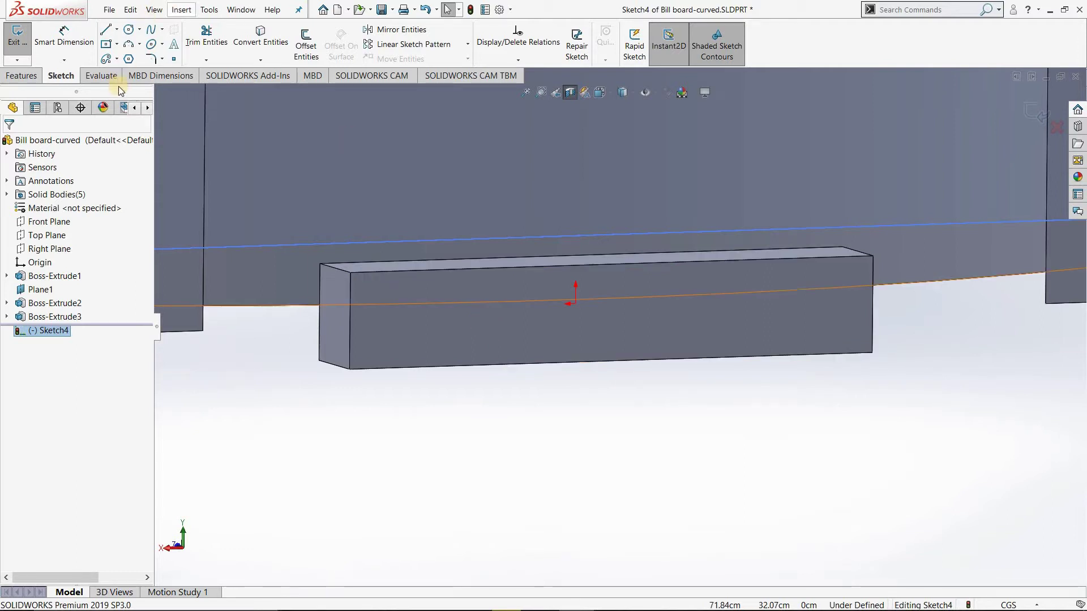
pyautogui.click(19, 41)
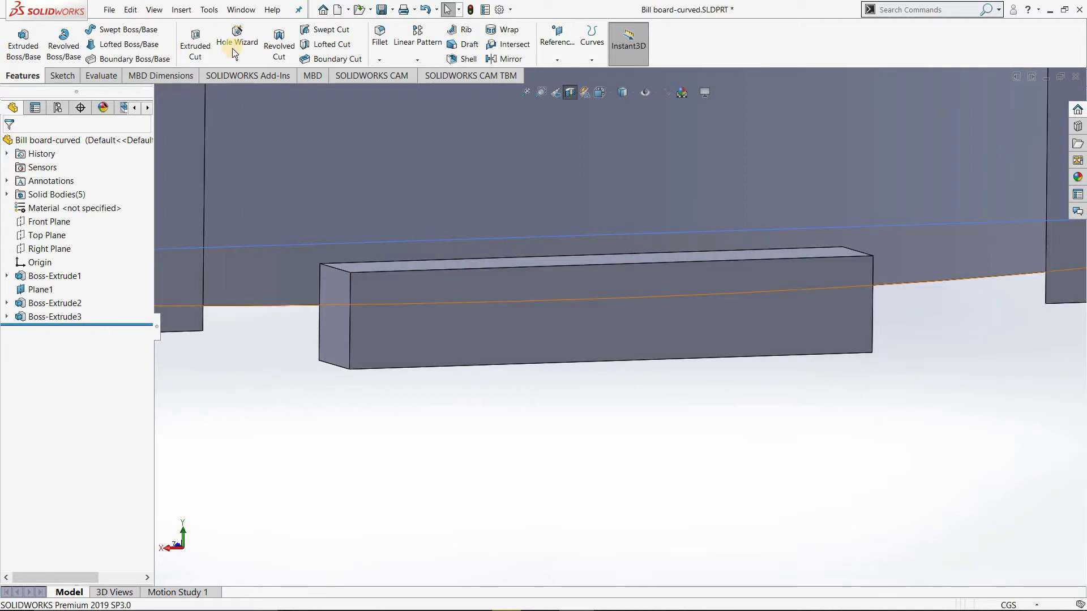
pyautogui.click(195, 42)
# Face the block's front sketch face and draw a vertical centerline up from the origin.
pyautogui.click(399, 338)
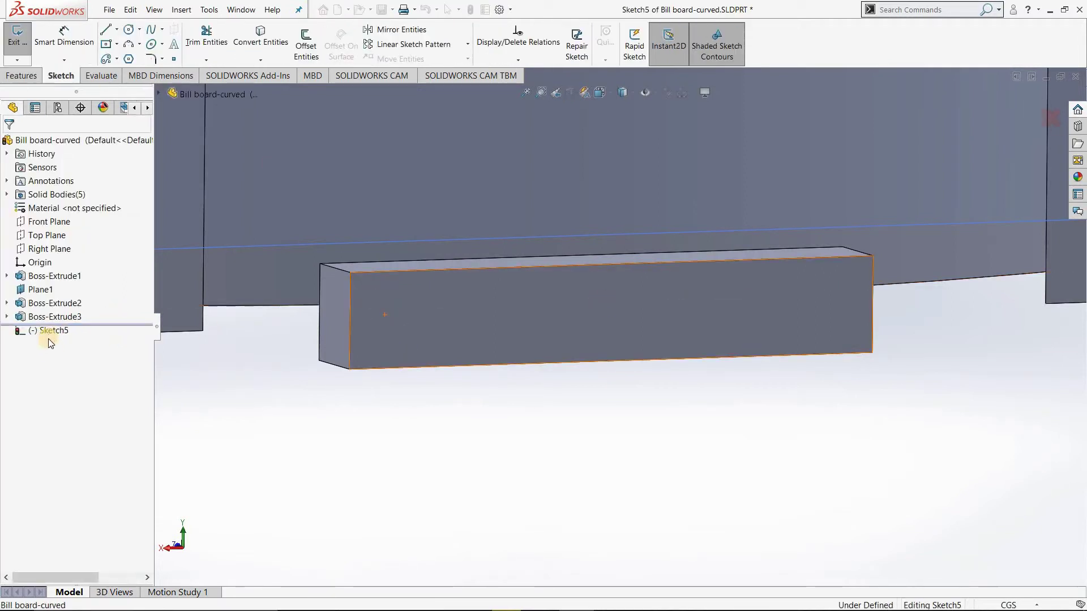
pyautogui.rightClick(80, 321)
pyautogui.hotkey('ctrl', '8')
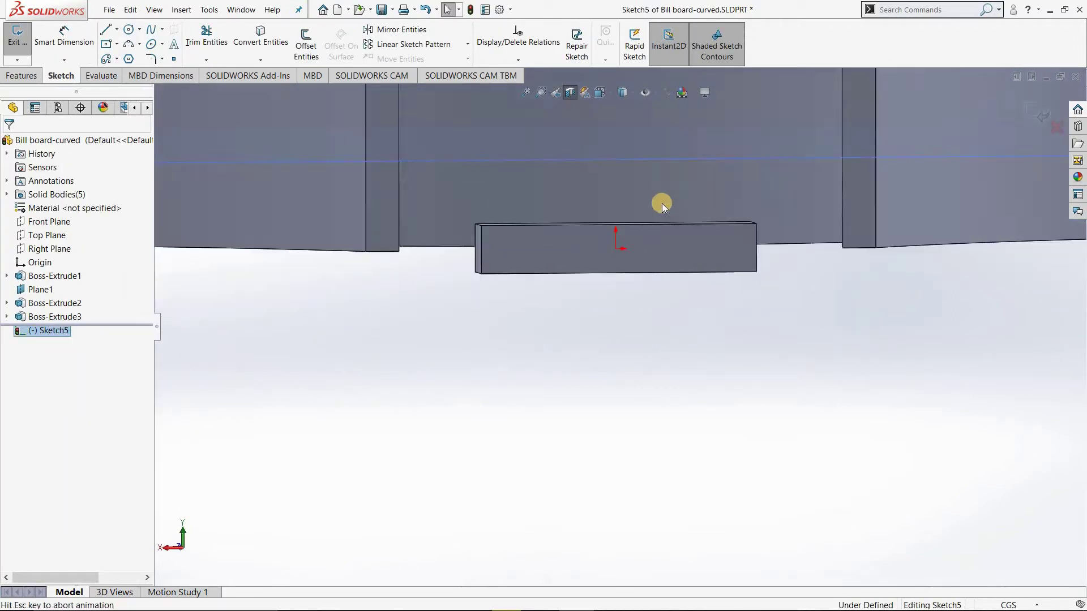
pyautogui.scroll(-1, 657, 255)
pyautogui.scroll(-1, 674, 281)
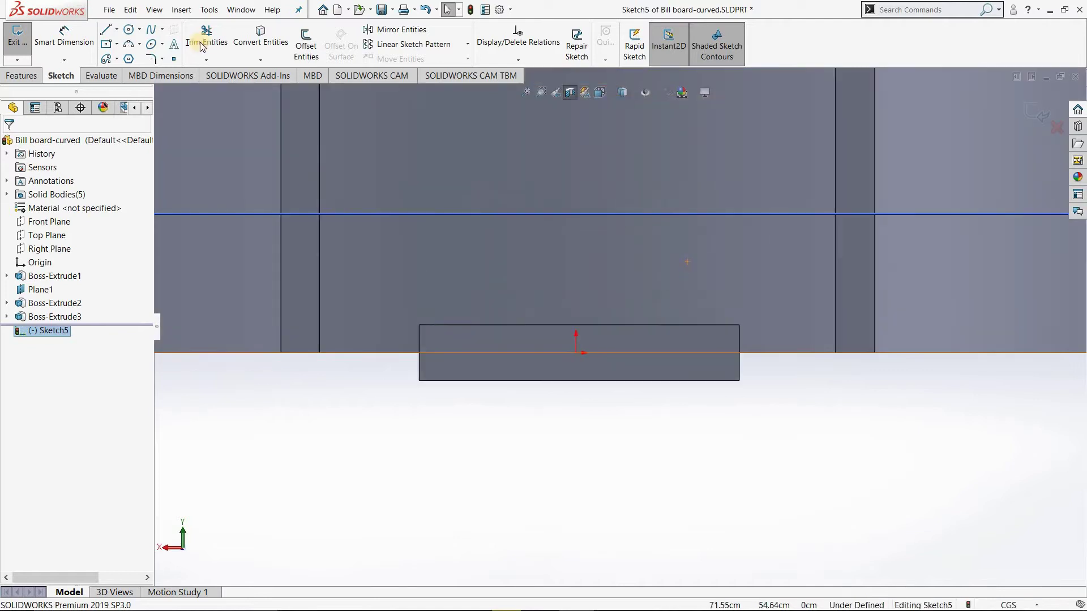
pyautogui.scroll(-1, 698, 277)
pyautogui.click(116, 29)
pyautogui.click(136, 56)
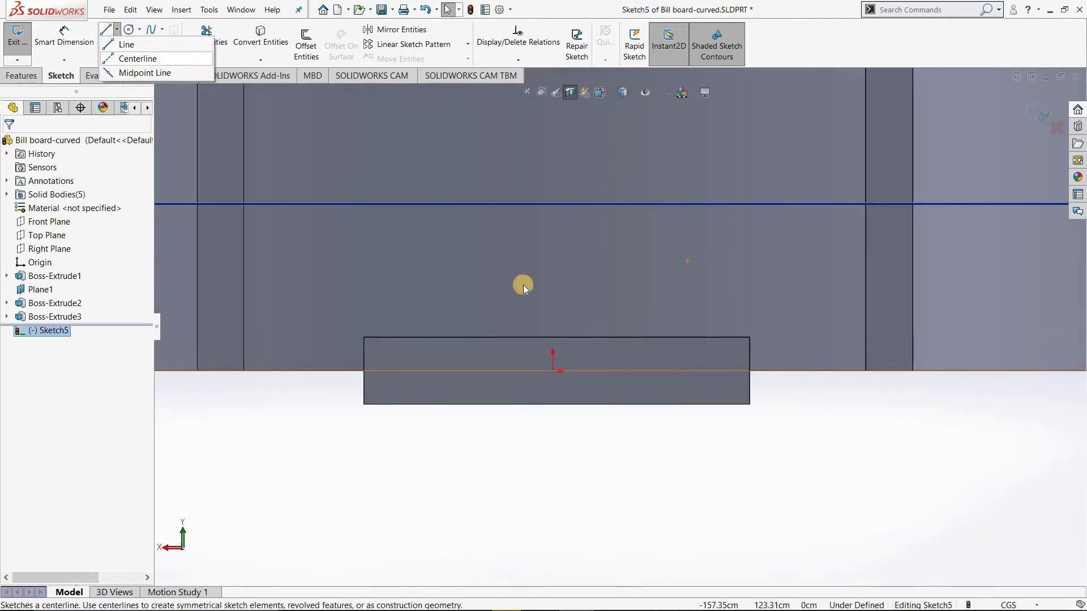
pyautogui.click(553, 371)
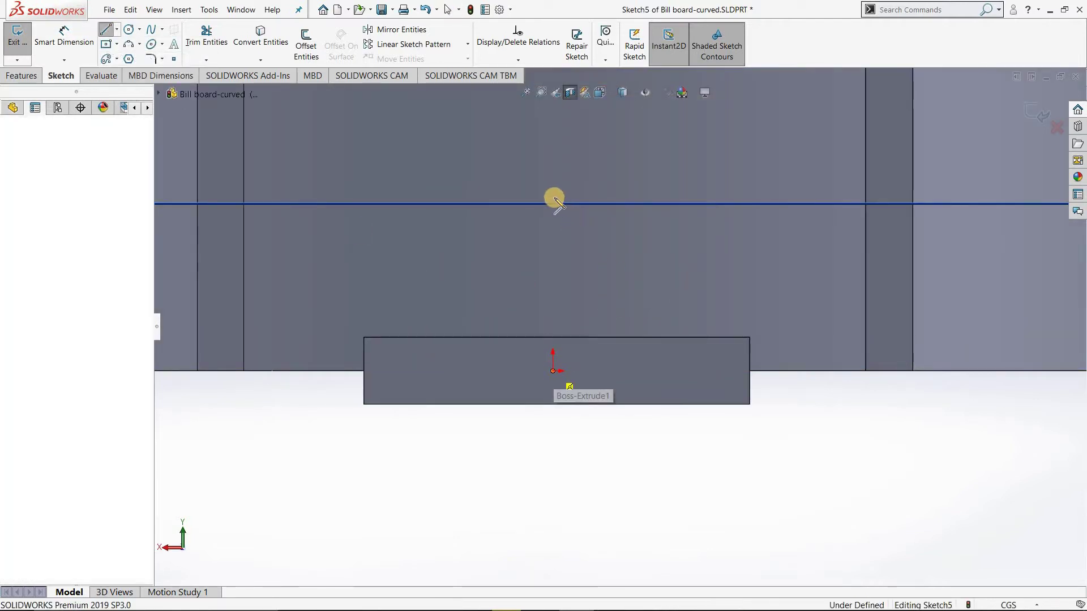
pyautogui.click(552, 181)
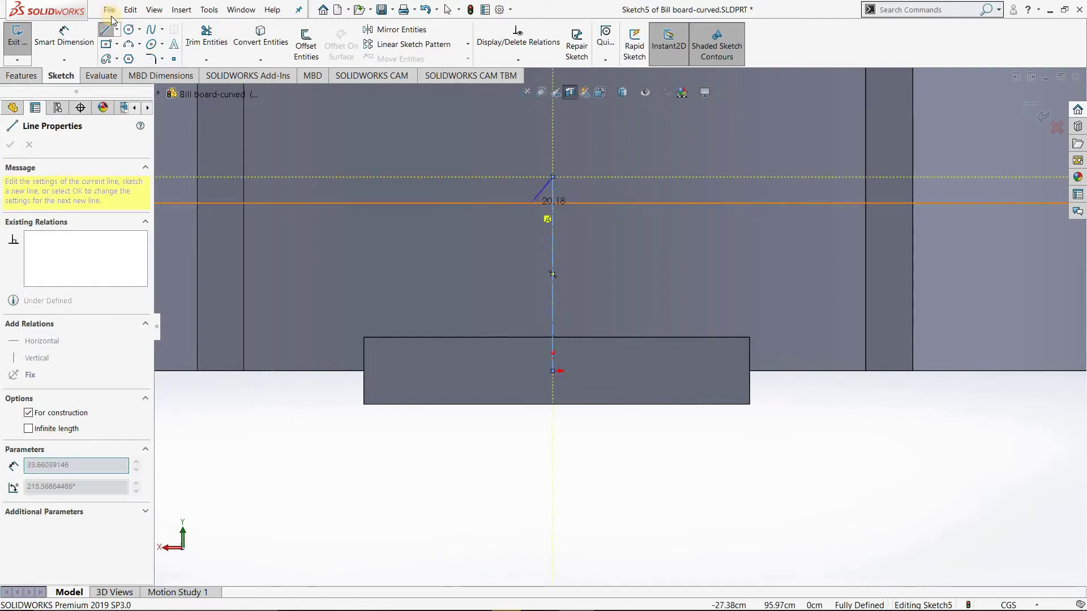
pyautogui.press('Escape')
# Draw a circle of radius about 15.62 centred at the block's top-left corner.
pyautogui.press('c')
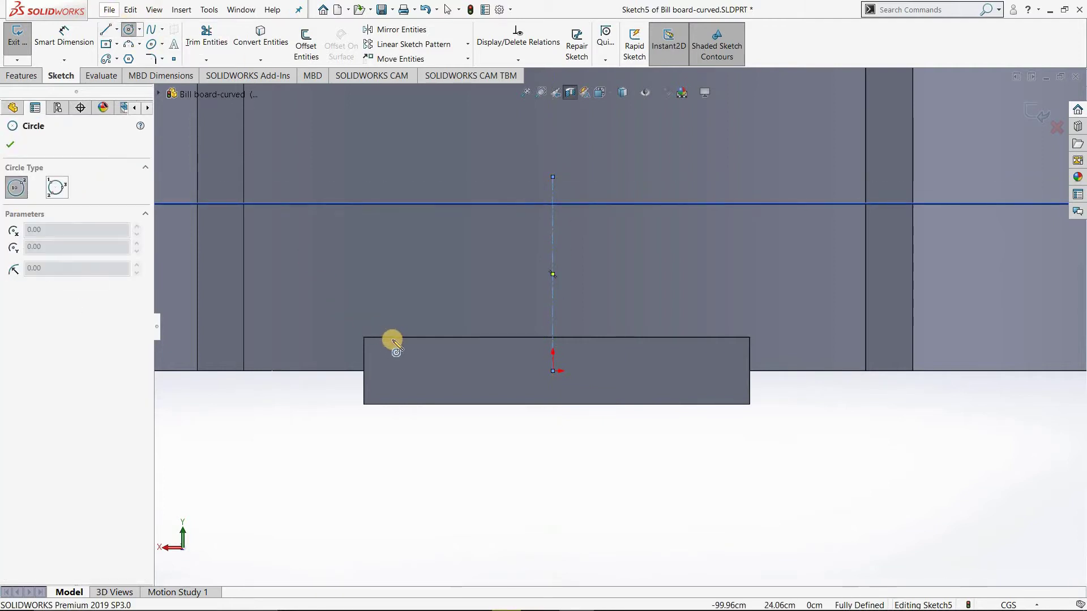
pyautogui.click(390, 339)
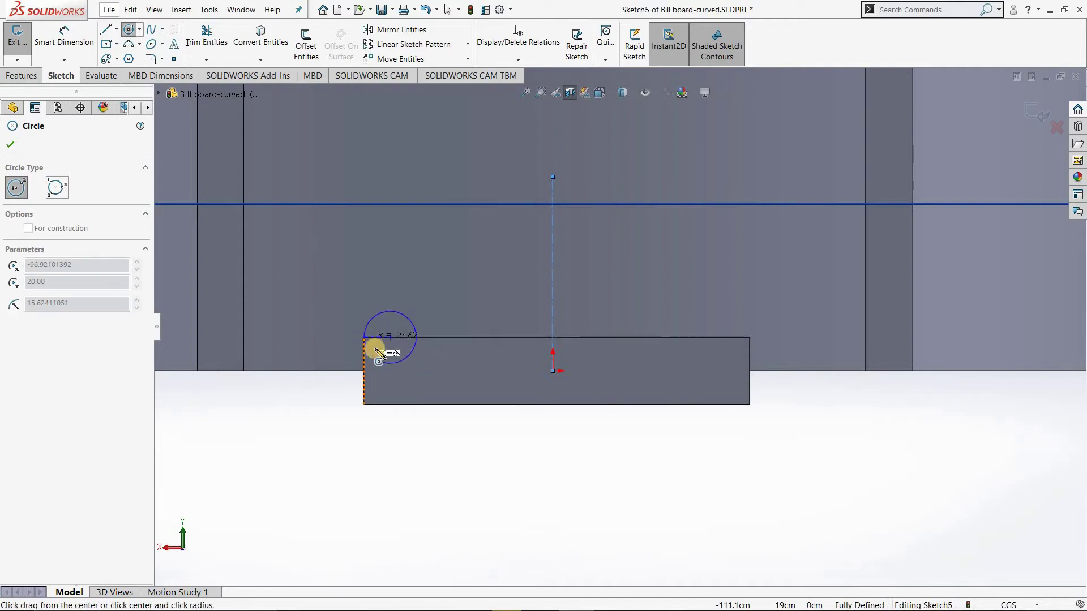
pyautogui.click(367, 340)
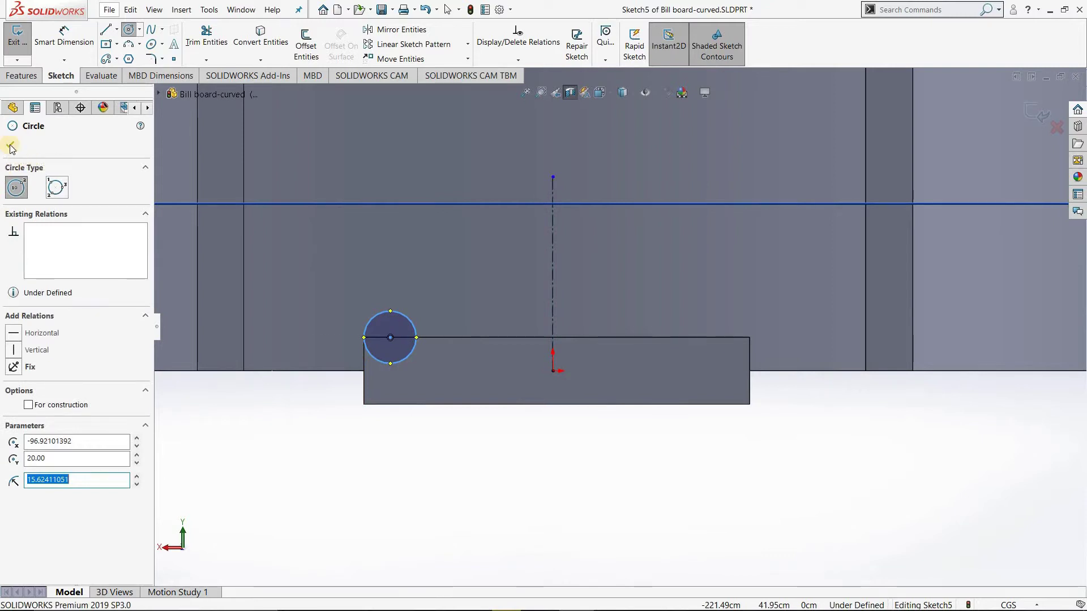
pyautogui.press('Escape')
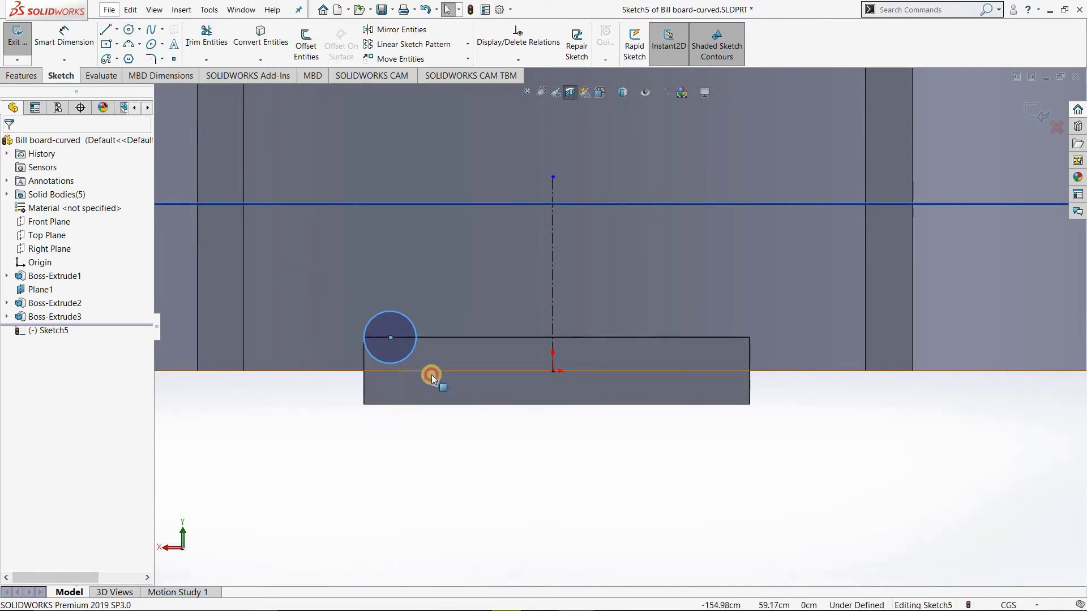
# Try mirroring the circle about the first centerline, then cancel the mirror.
pyautogui.moveTo(481, 425); pyautogui.dragTo(279, 264)
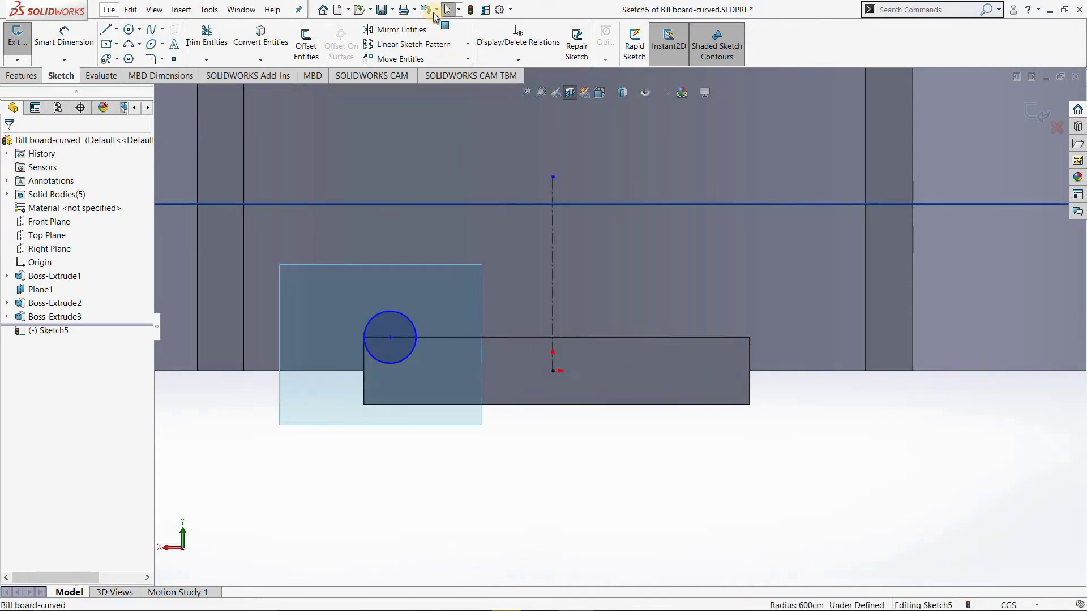
pyautogui.click(399, 29)
pyautogui.rightClick(310, 323)
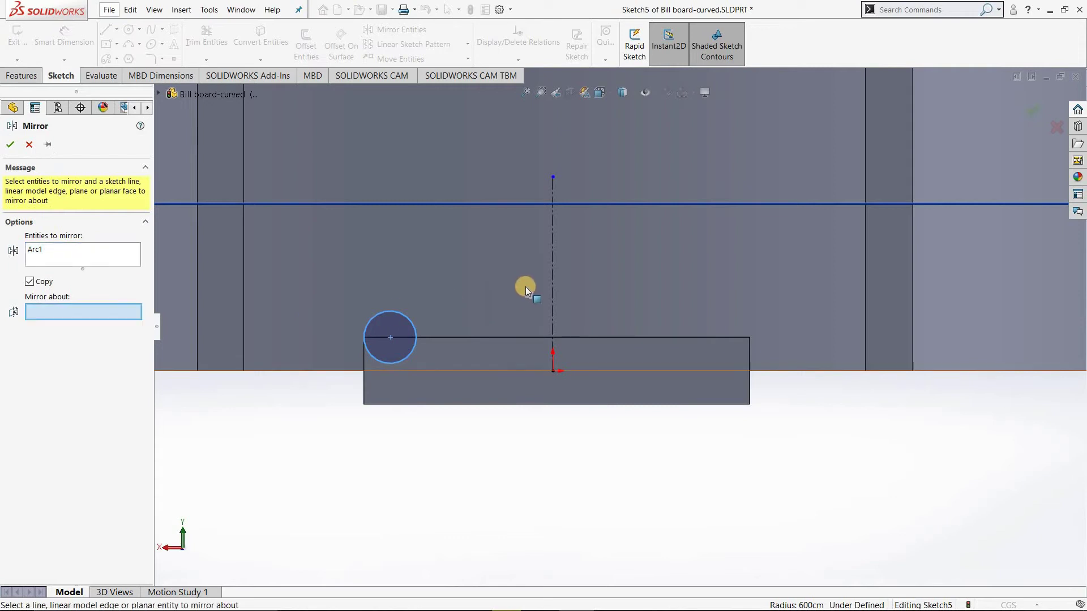
pyautogui.click(552, 308)
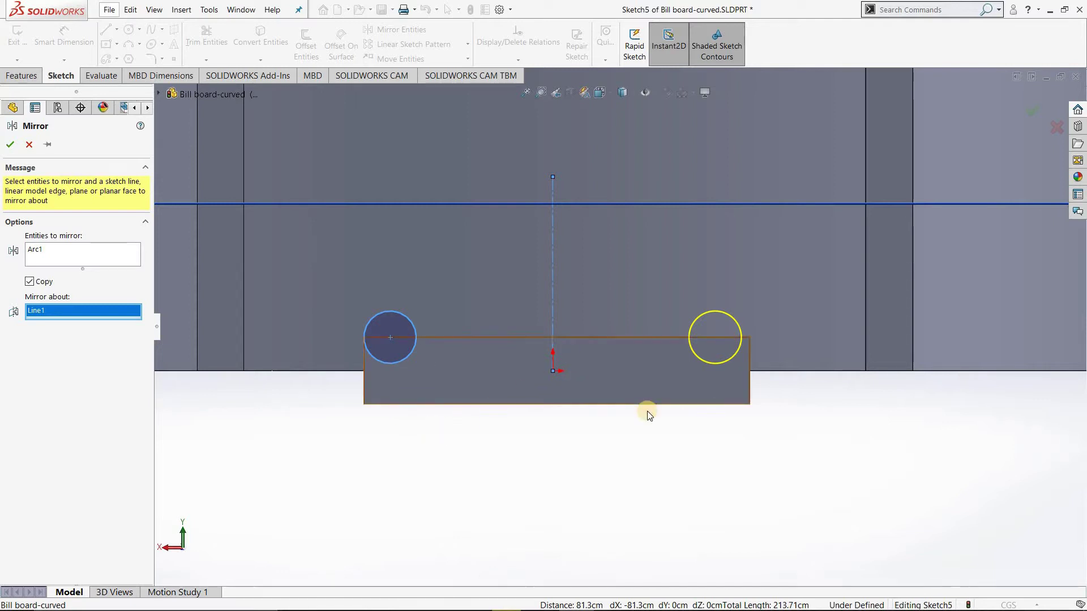
pyautogui.click(30, 144)
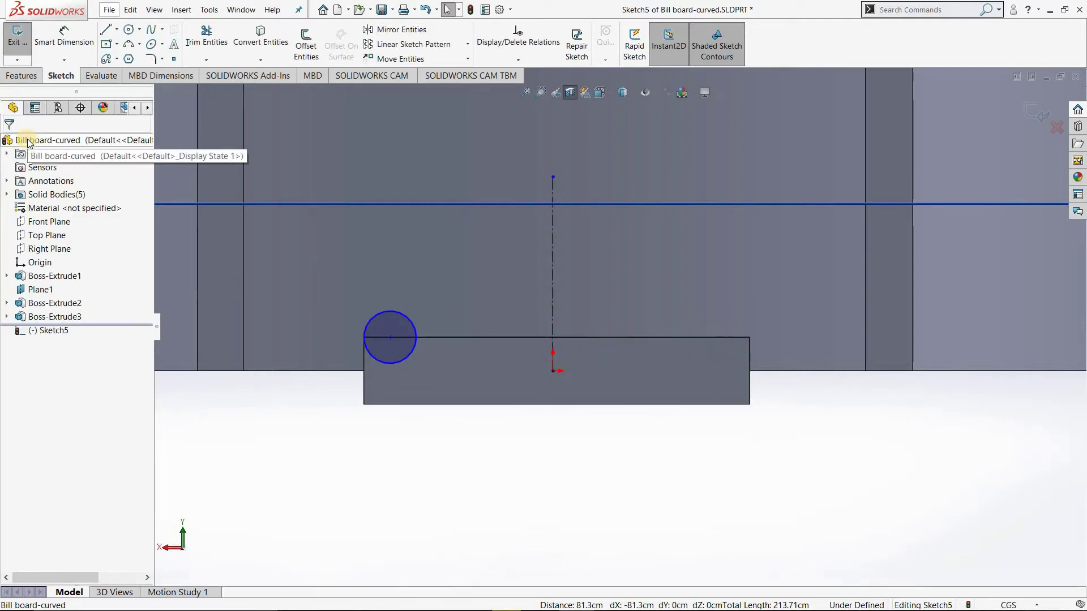
# Draw a vertical centerline from the bracket's top-edge midpoint and mirror the left circle about it.
pyautogui.click(118, 31)
pyautogui.click(136, 58)
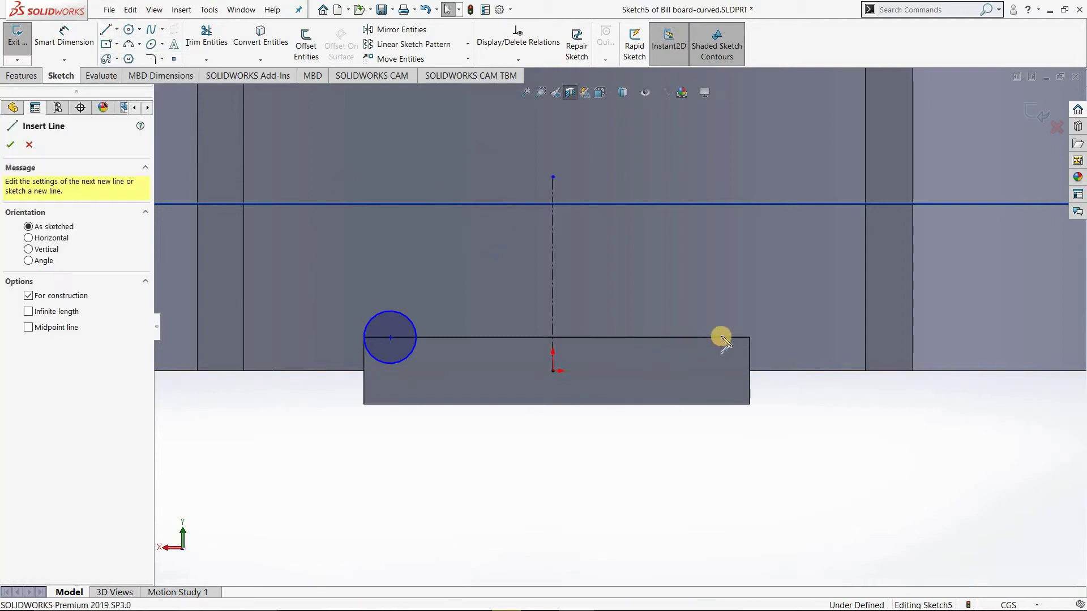
pyautogui.click(558, 339)
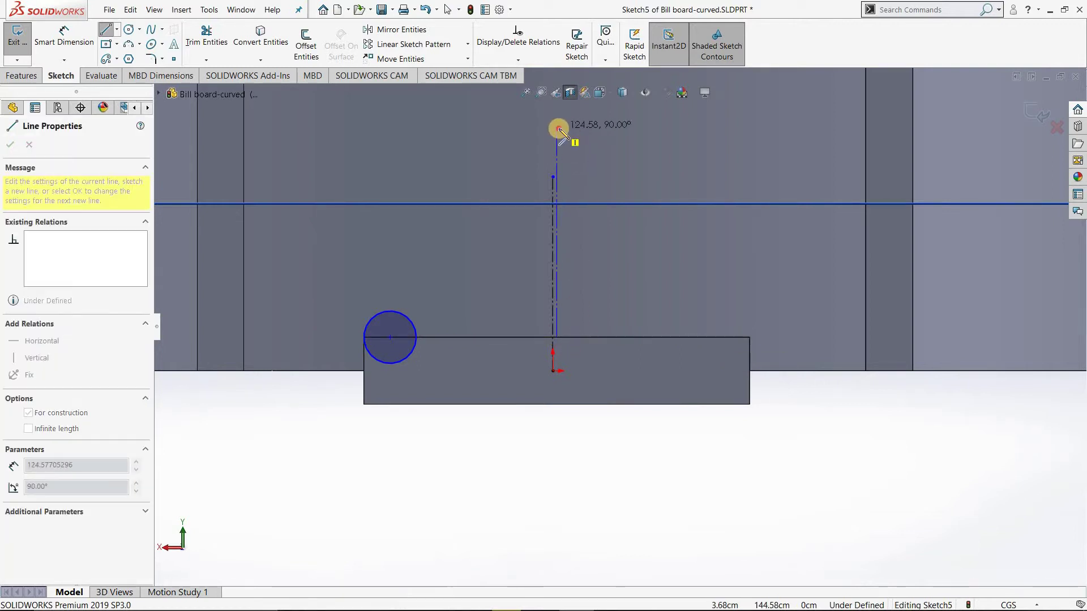
pyautogui.click(558, 129)
pyautogui.press('Escape')
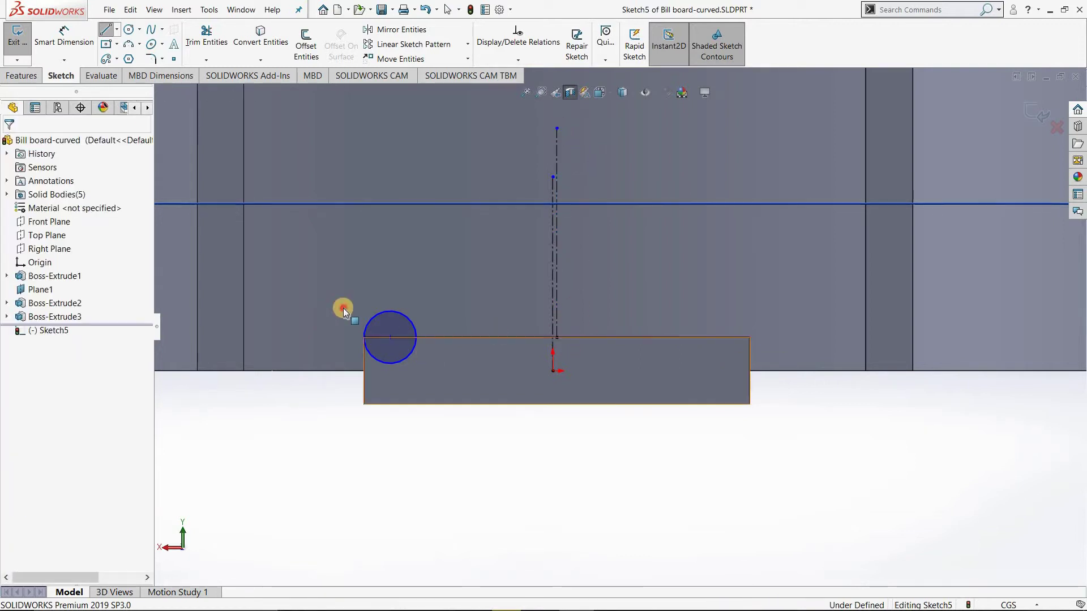
pyautogui.moveTo(454, 396); pyautogui.dragTo(311, 279)
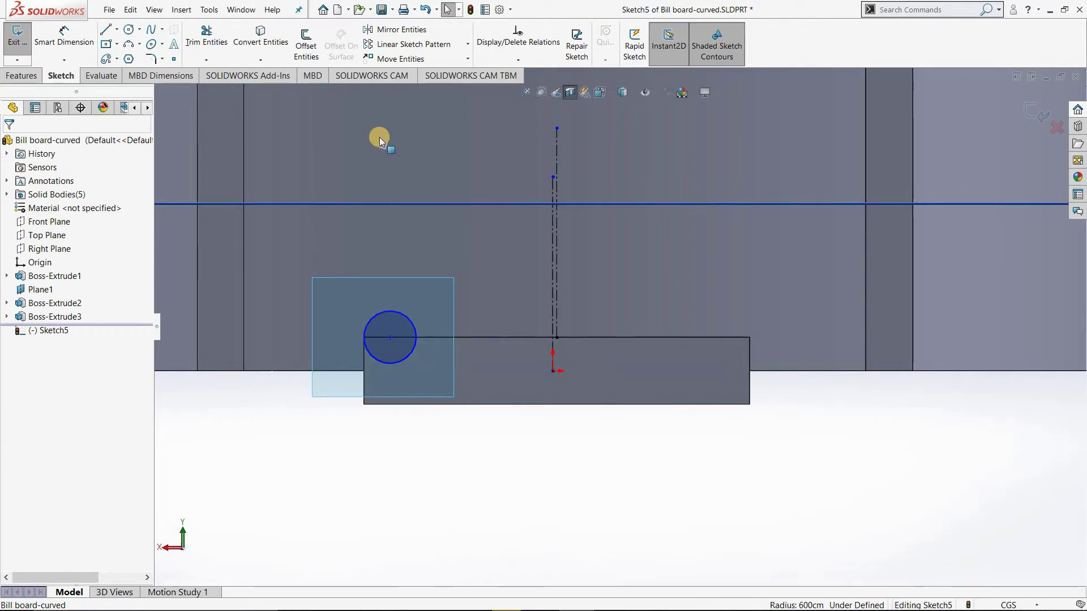
pyautogui.click(378, 35)
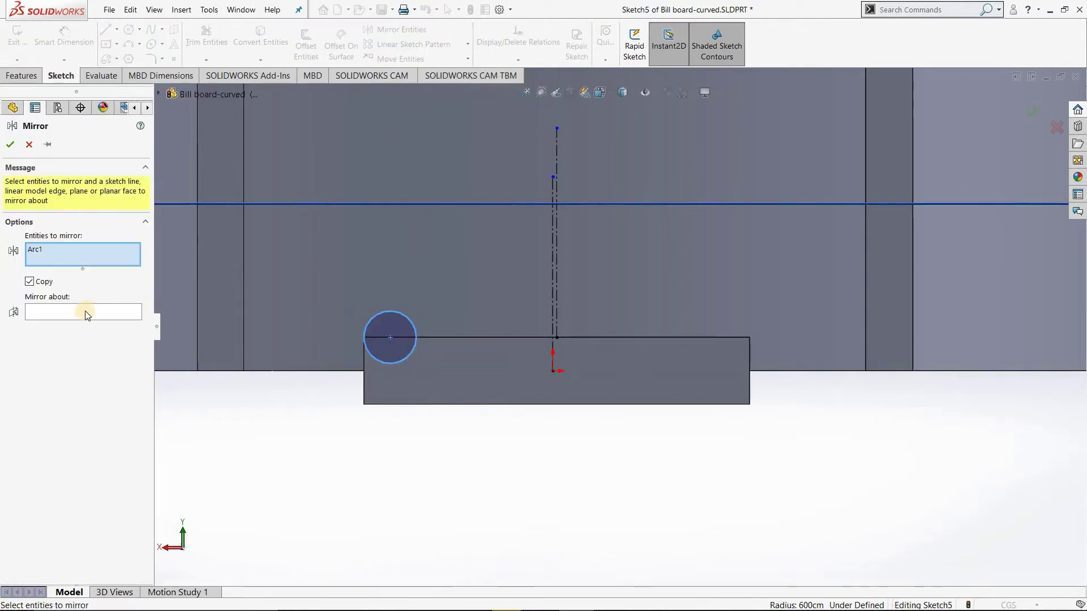
pyautogui.click(556, 289)
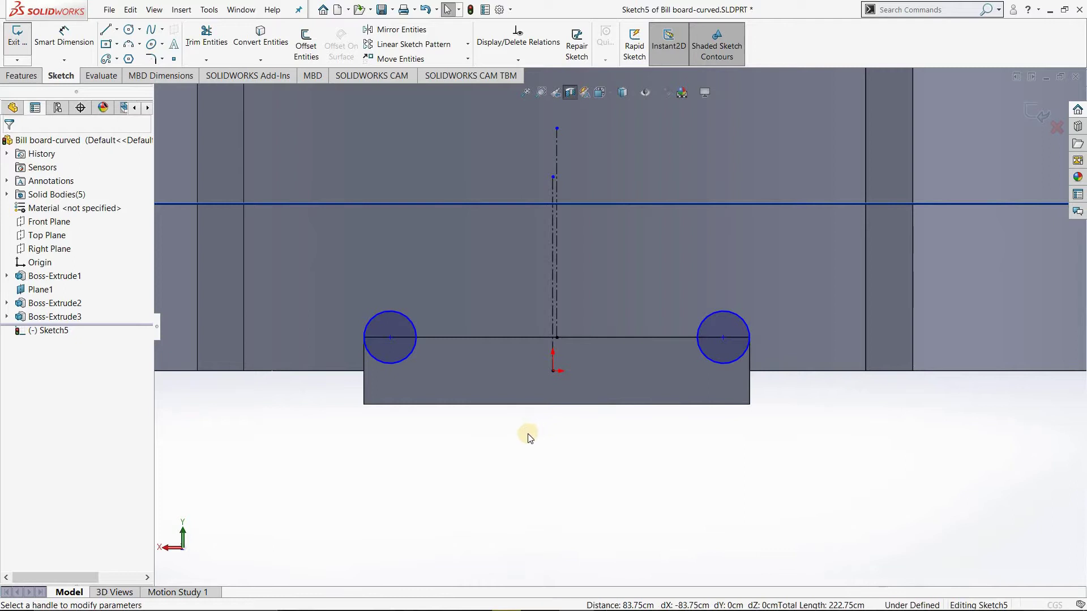
# Extrude-cut the two end circles 35.70 cm deep into the bracket block.
pyautogui.moveTo(528, 434); pyautogui.dragTo(552, 466, button='right')
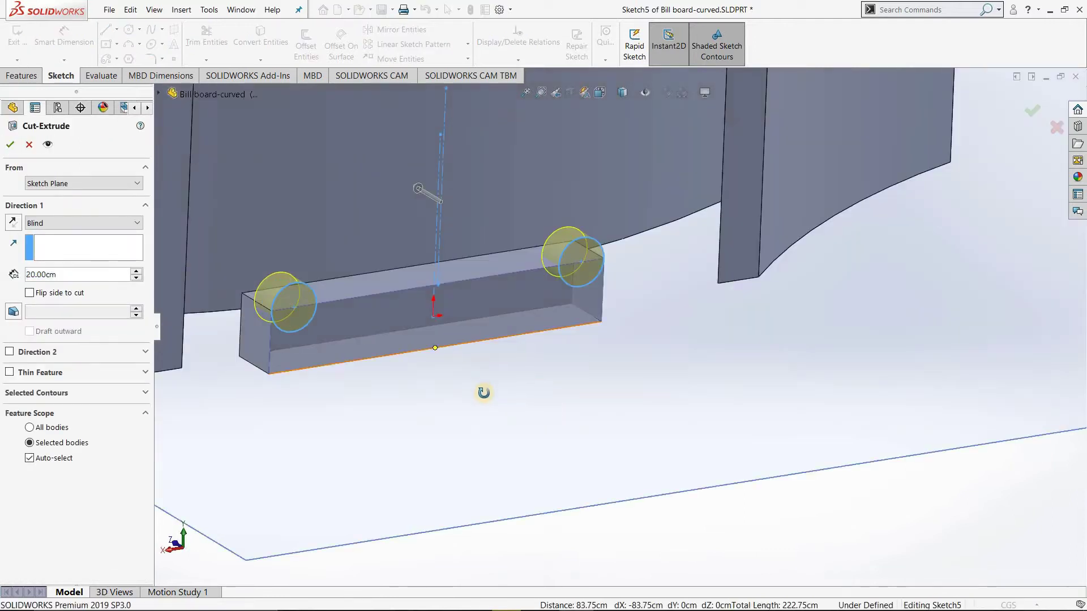
pyautogui.moveTo(484, 392); pyautogui.dragTo(338, 317, button='middle')
pyautogui.scroll(-3, 349, 301)
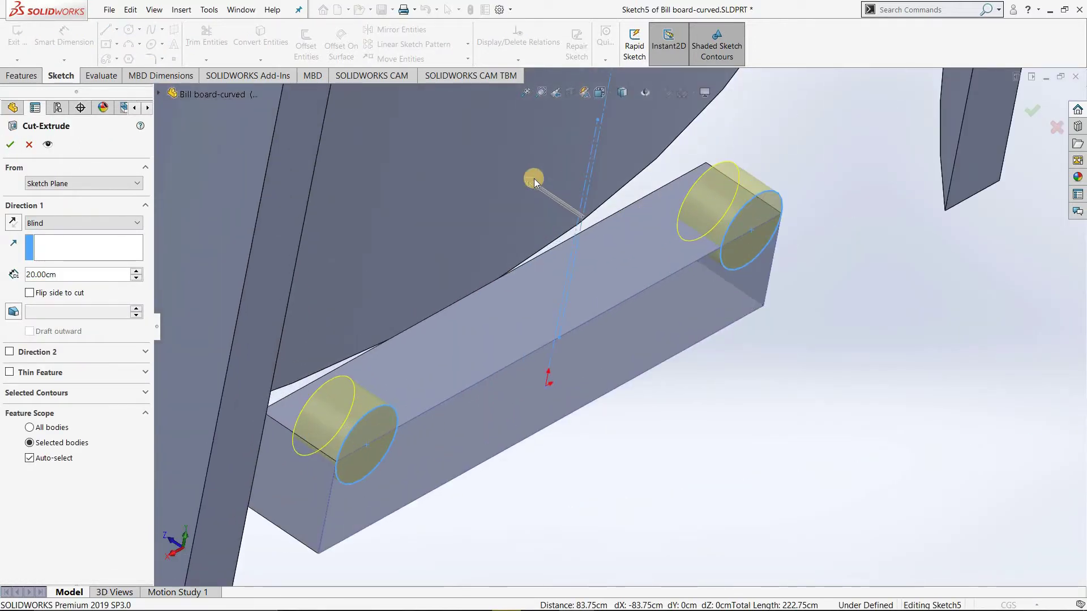
pyautogui.moveTo(505, 175); pyautogui.dragTo(498, 169)
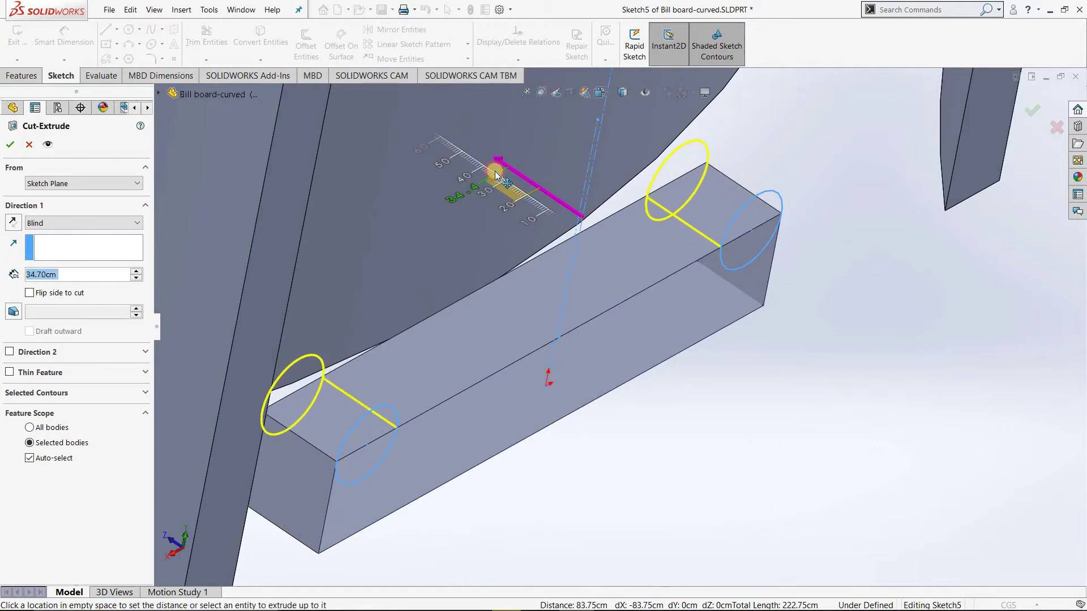
pyautogui.click(548, 263)
pyautogui.moveTo(689, 222); pyautogui.dragTo(274, 228, button='middle')
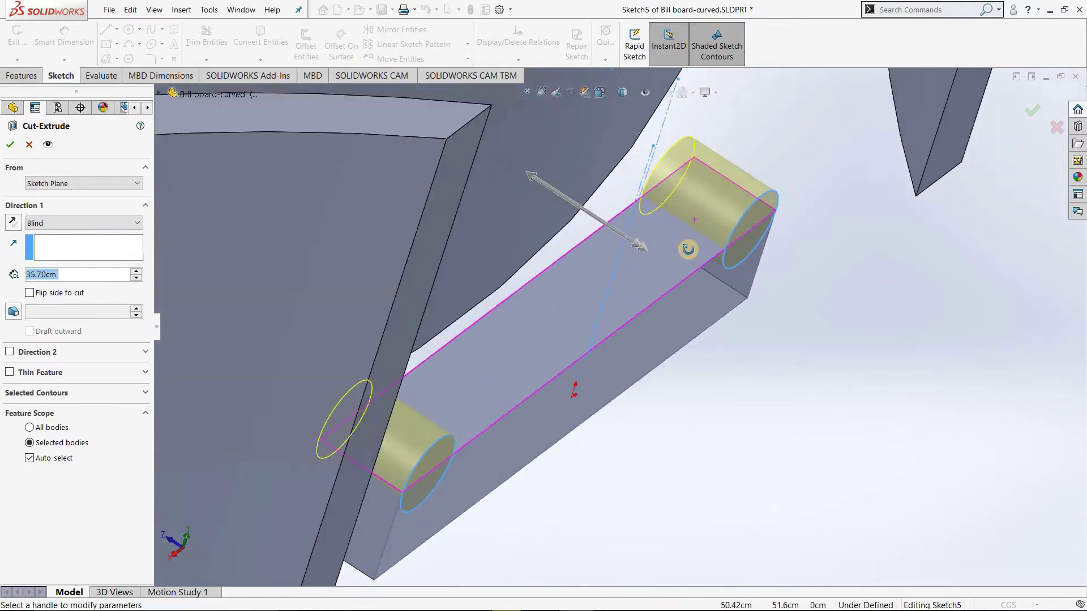
pyautogui.click(11, 144)
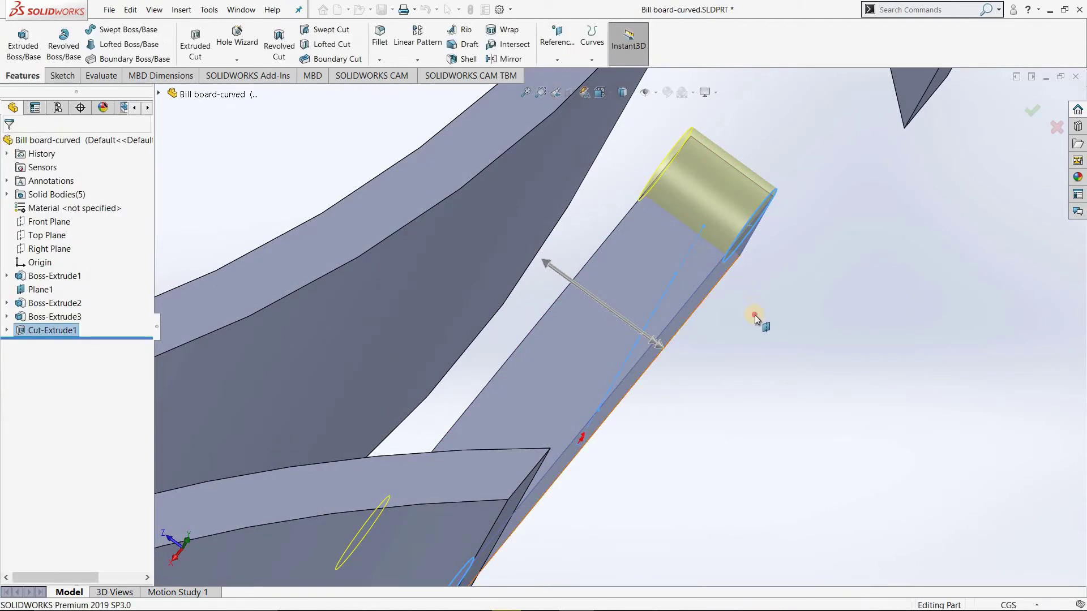
# Start a sketch on Plane1, view it face-on, and exit it empty.
pyautogui.click(40, 289)
pyautogui.click(176, 320)
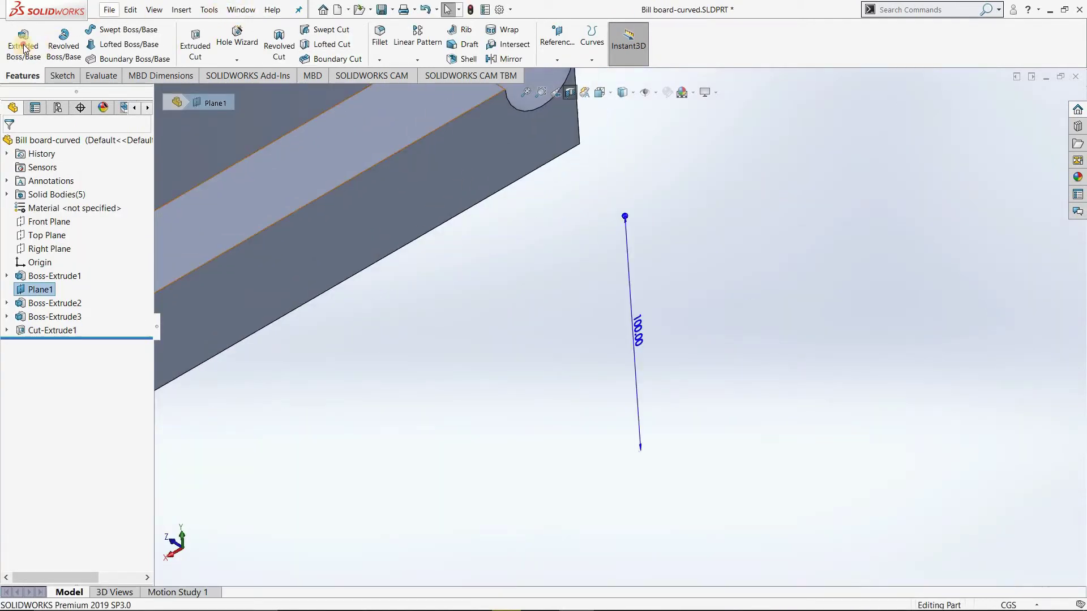
pyautogui.click(279, 228)
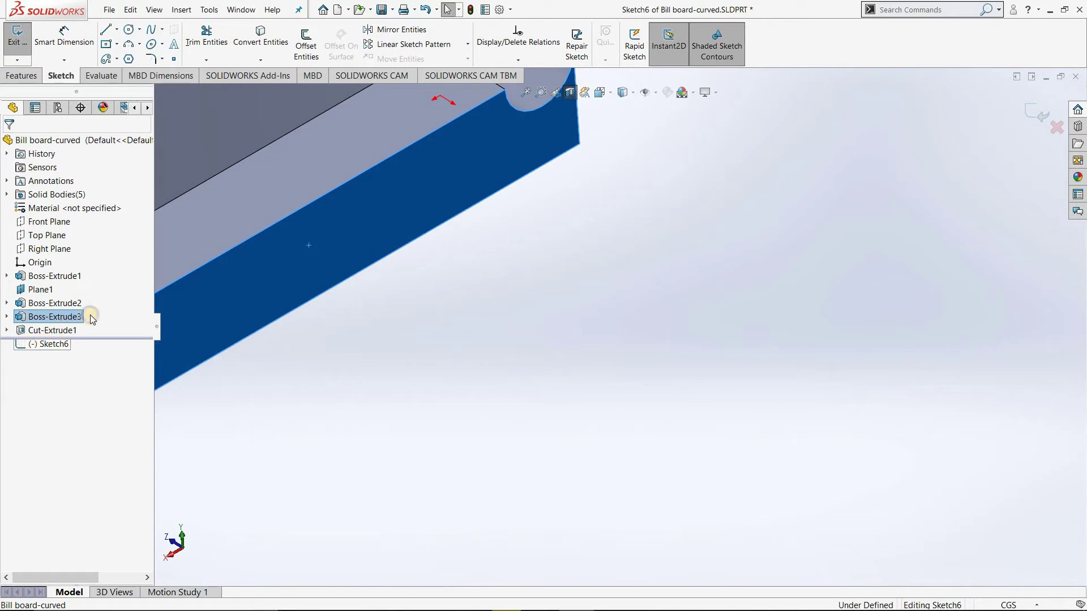
pyautogui.rightClick(48, 344)
pyautogui.click(68, 337)
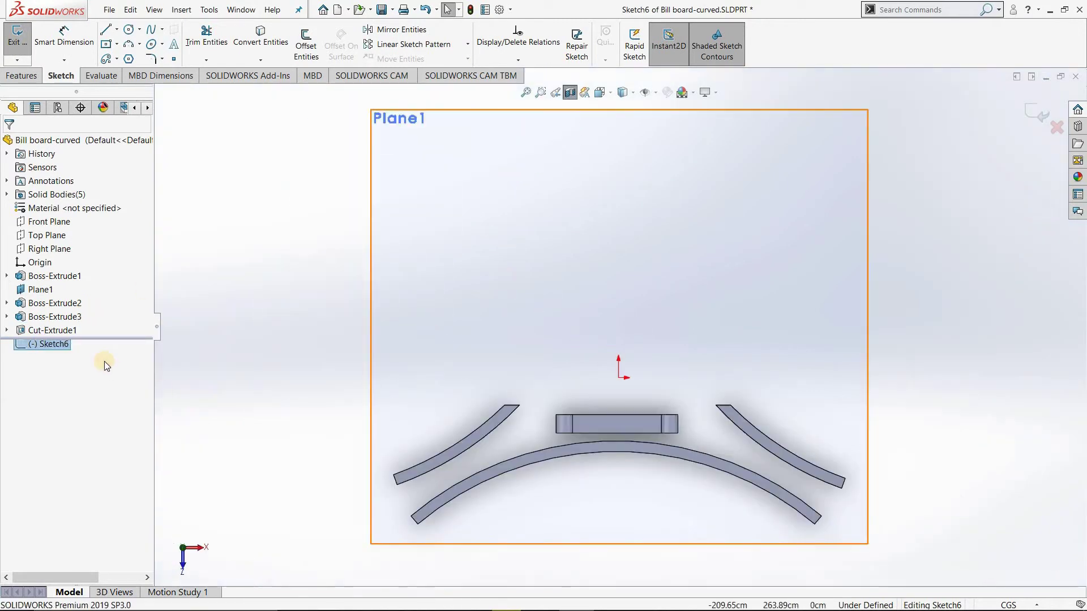
pyautogui.click(14, 37)
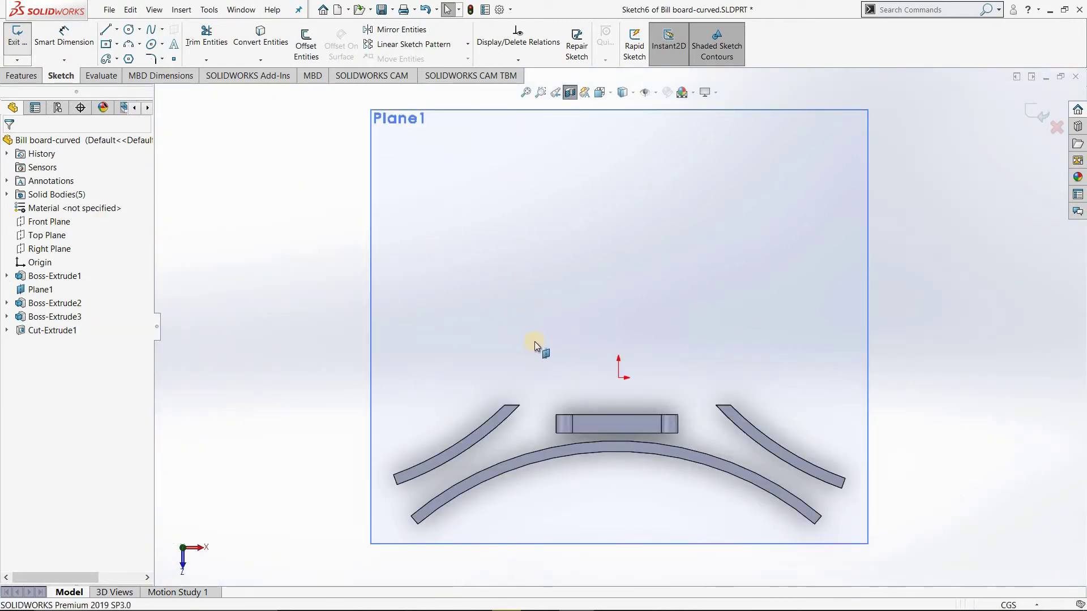
# Start a new sketch on the notched bracket's front face.
pyautogui.moveTo(584, 228); pyautogui.dragTo(559, 245, button='middle')
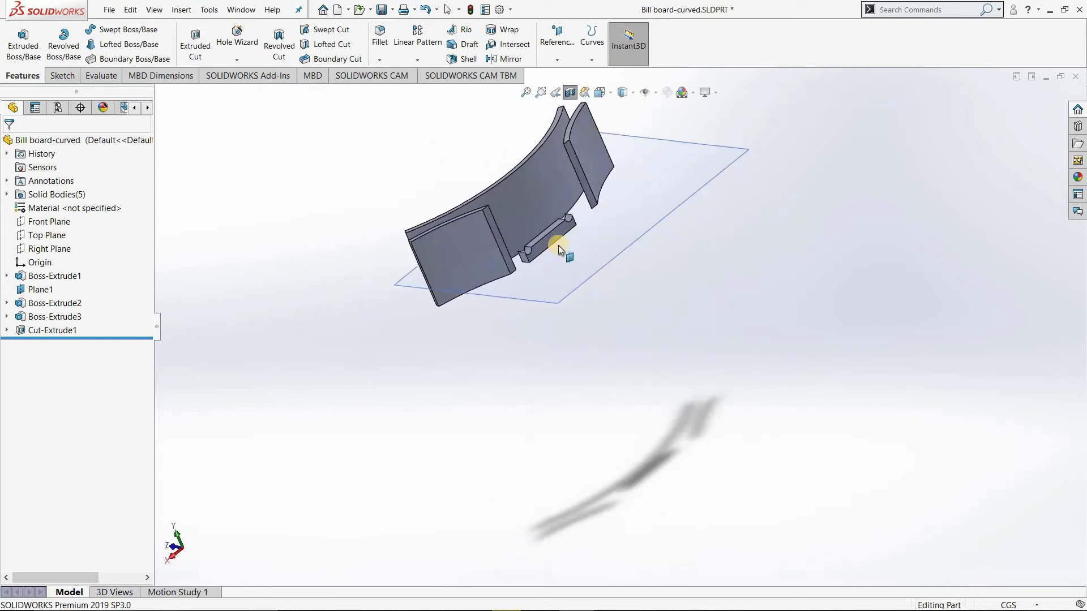
pyautogui.scroll(-3, 545, 267)
pyautogui.scroll(-3, 545, 267)
pyautogui.click(552, 283)
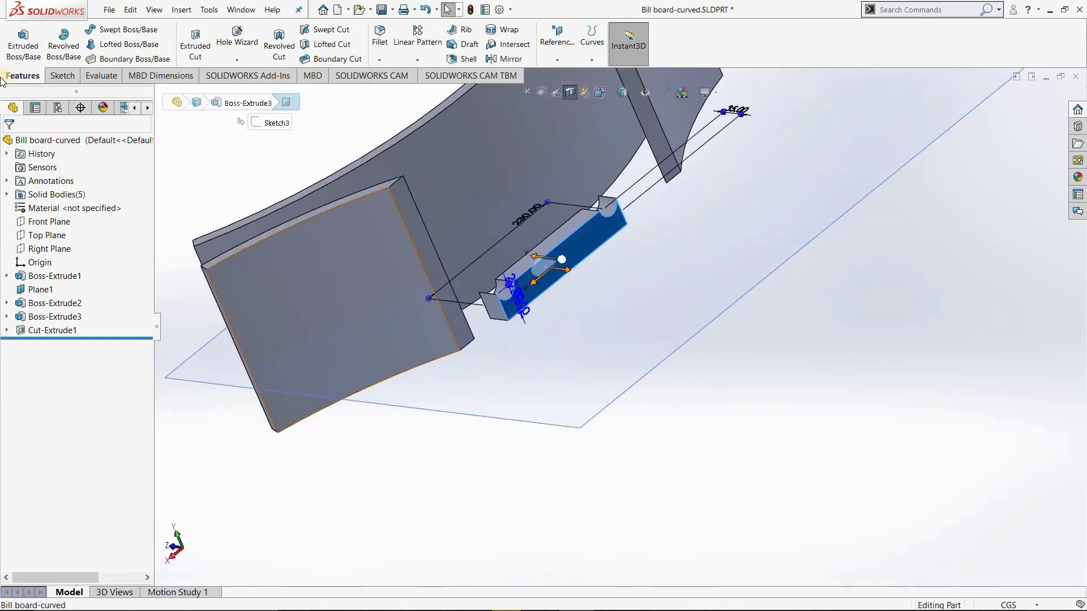
pyautogui.click(19, 35)
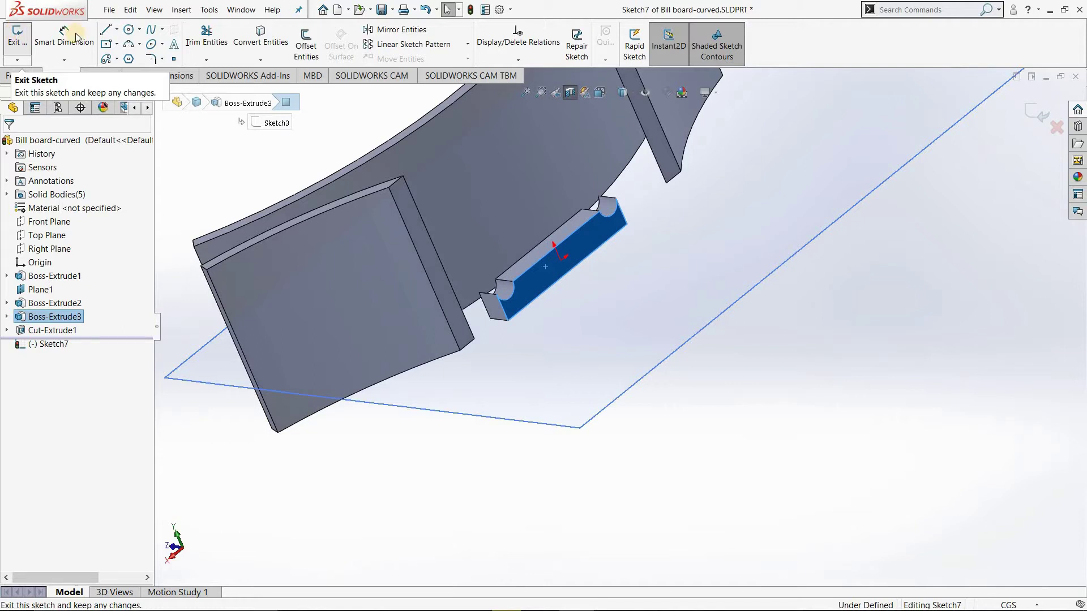
# Show Sketch5 and convert both of its circles into the new sketch.
pyautogui.rightClick(77, 341)
pyautogui.click(73, 339)
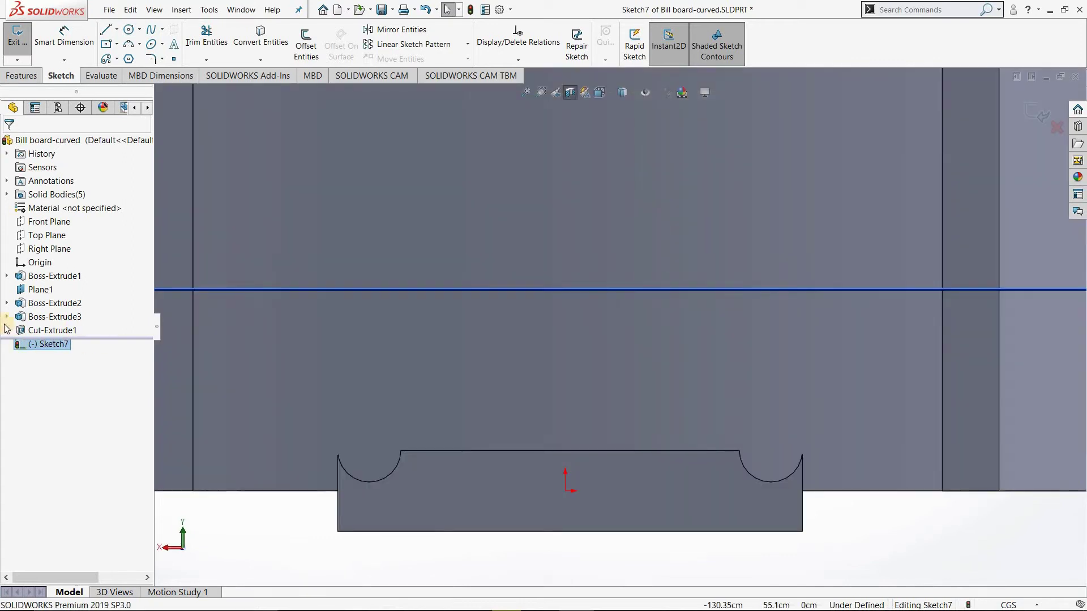
pyautogui.click(6, 330)
pyautogui.rightClick(62, 339)
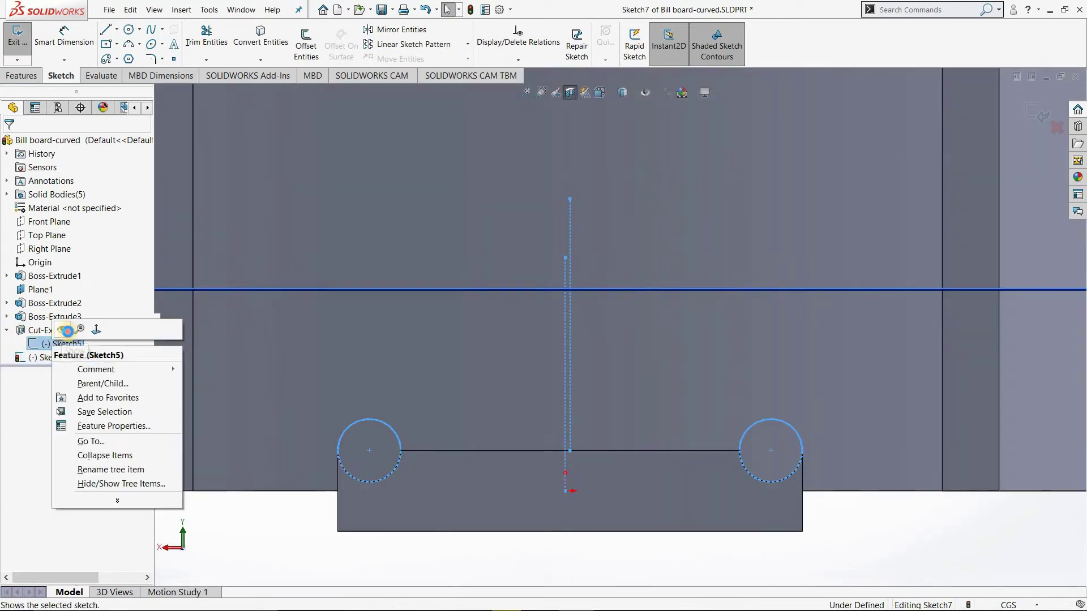
pyautogui.click(267, 346)
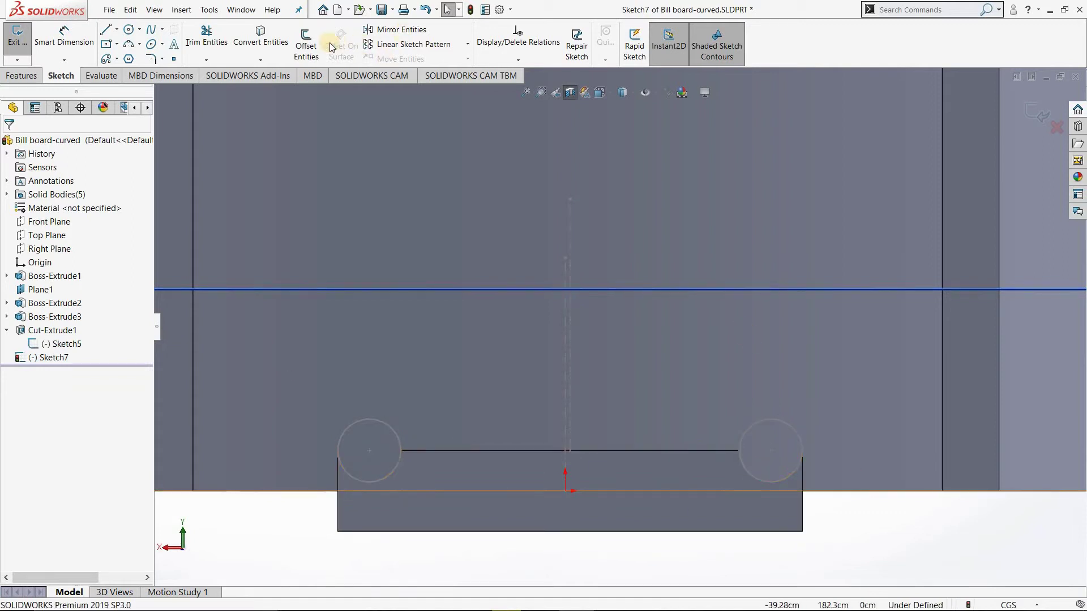
pyautogui.click(259, 37)
pyautogui.click(396, 467)
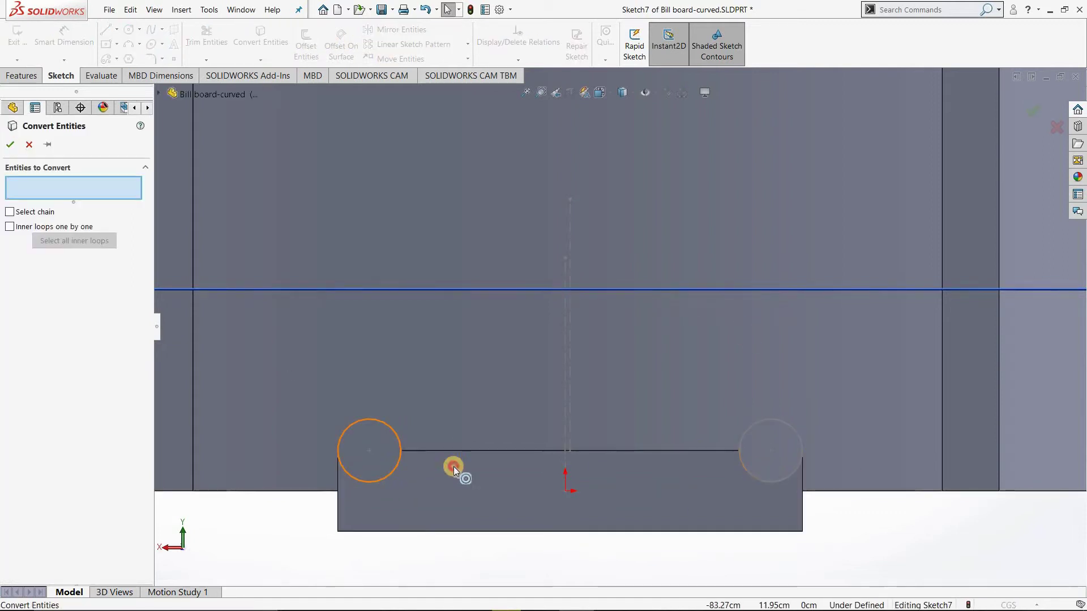
pyautogui.click(7, 145)
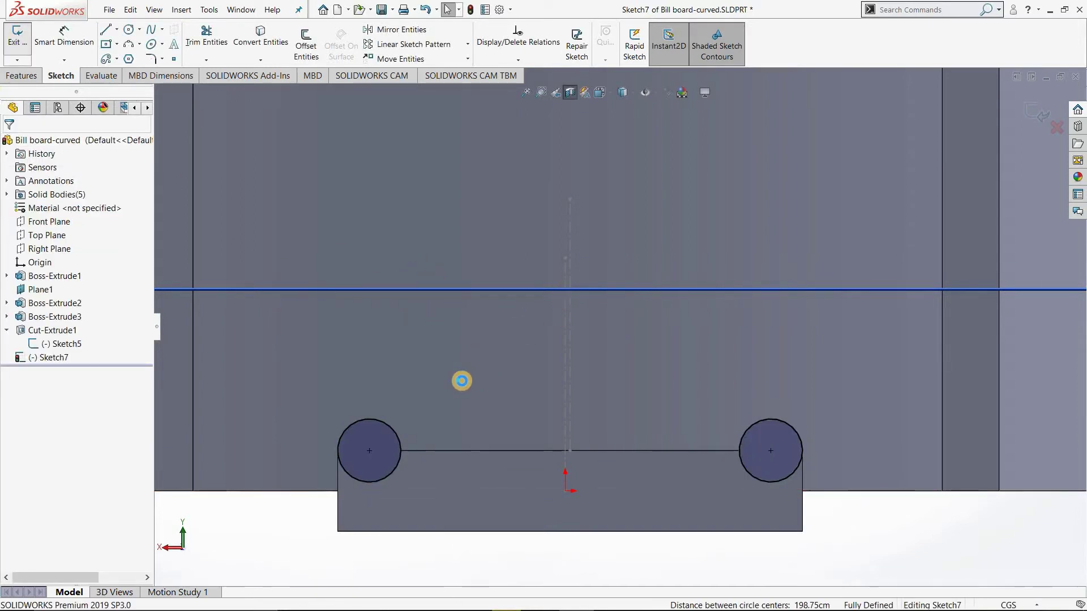
# Extrude the circles as separate bodies, reversed, up to the billboard face.
pyautogui.press('e')
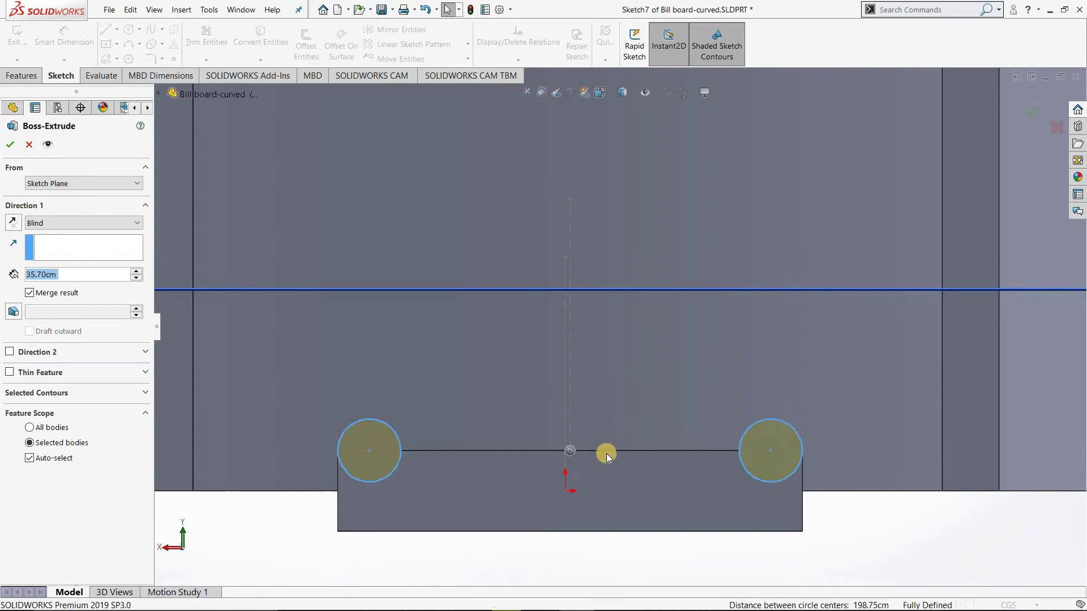
pyautogui.click(30, 293)
pyautogui.click(12, 222)
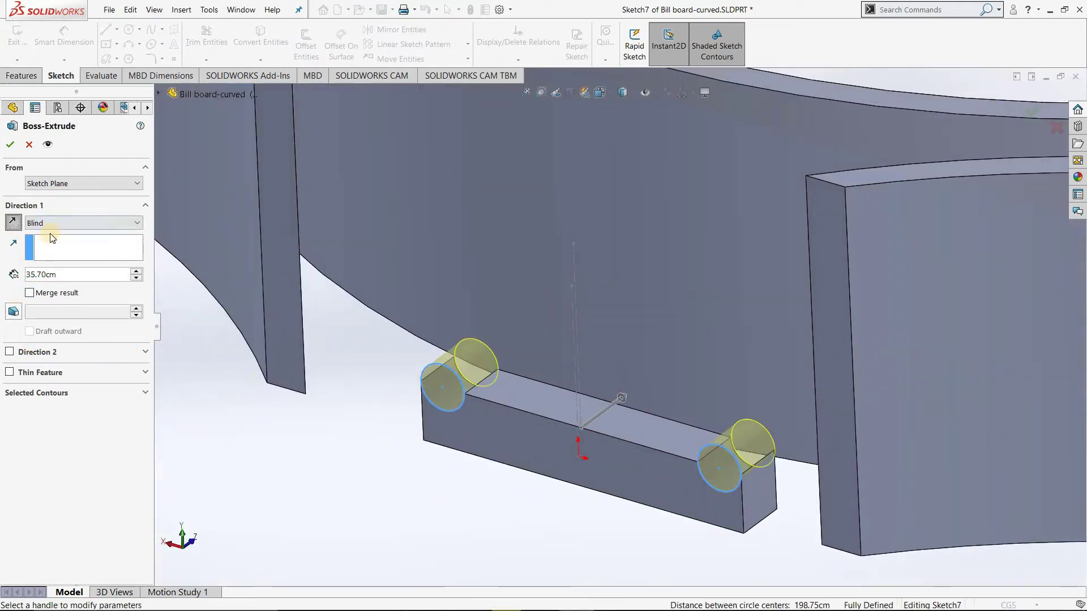
pyautogui.click(49, 223)
pyautogui.click(50, 274)
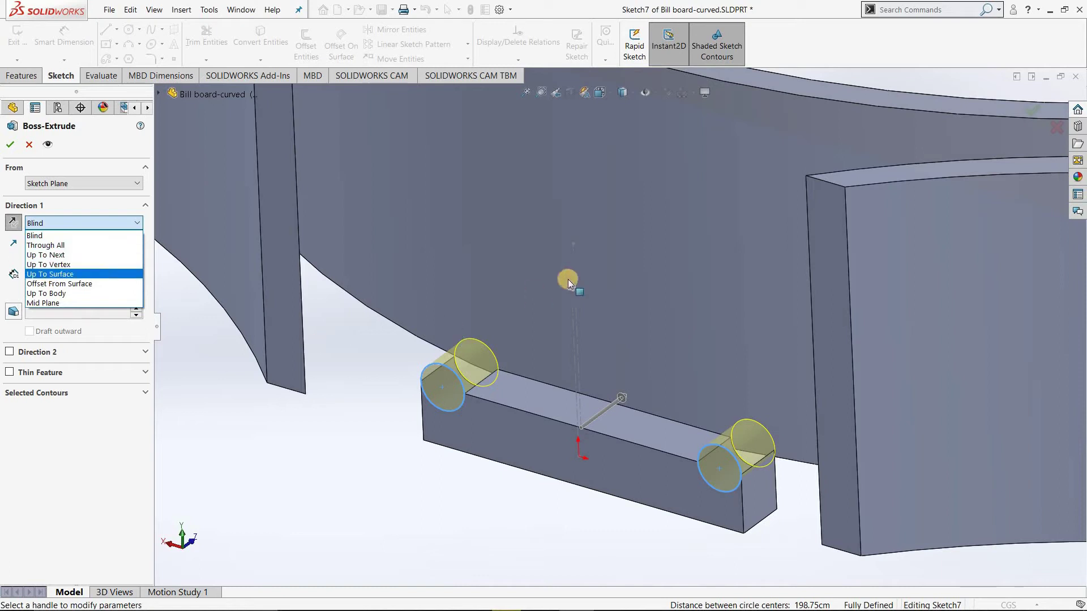
pyautogui.click(592, 264)
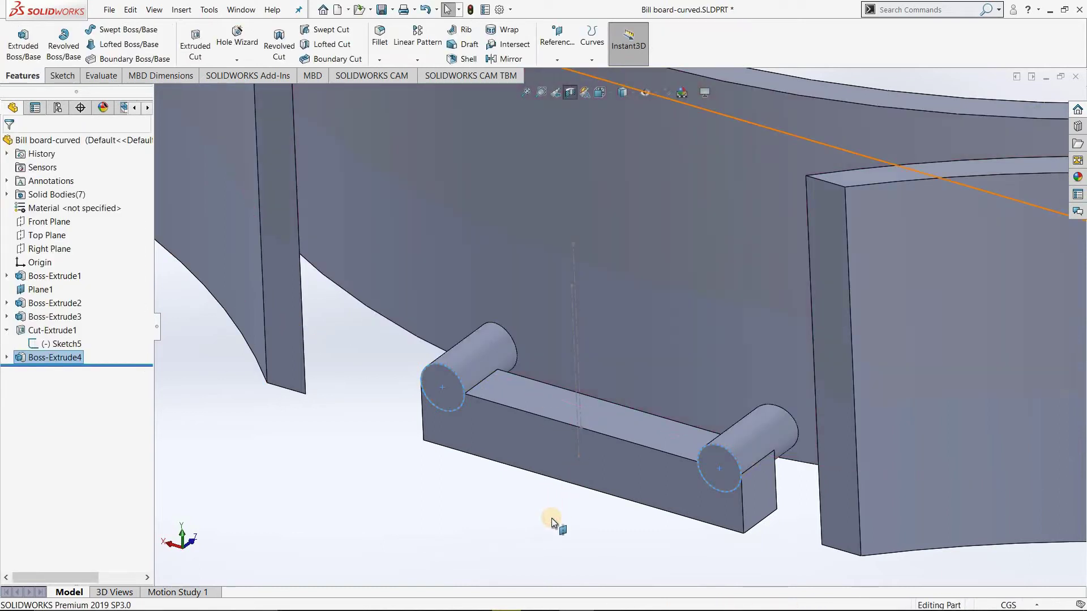
pyautogui.click(573, 478)
# Orbit and zoom around the post and bracket block to inspect the model.
pyautogui.moveTo(679, 430); pyautogui.dragTo(385, 462, button='middle')
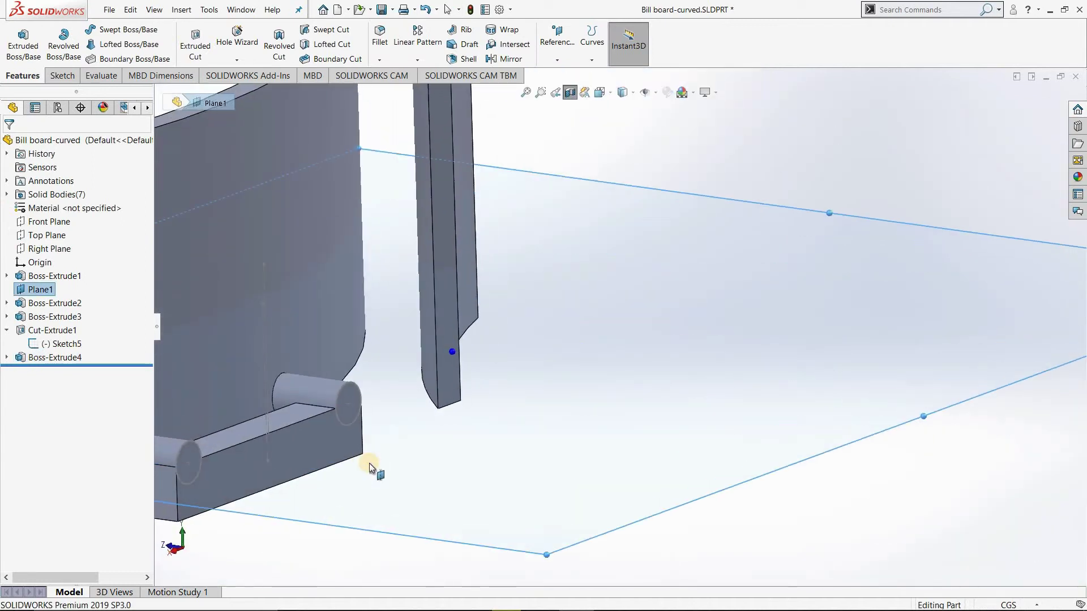
pyautogui.scroll(2, 385, 462)
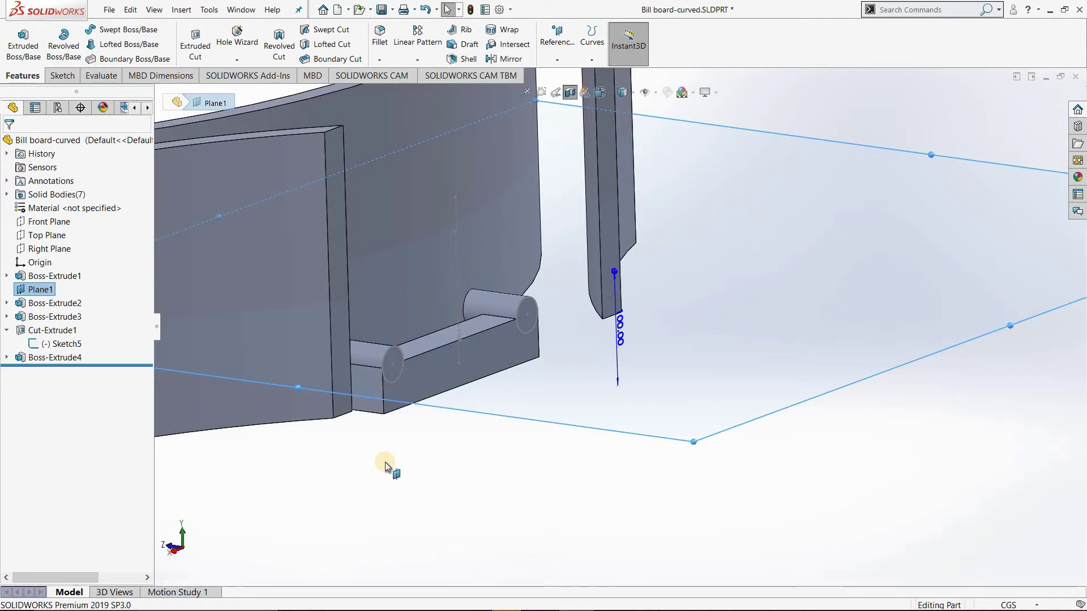
pyautogui.click(569, 95)
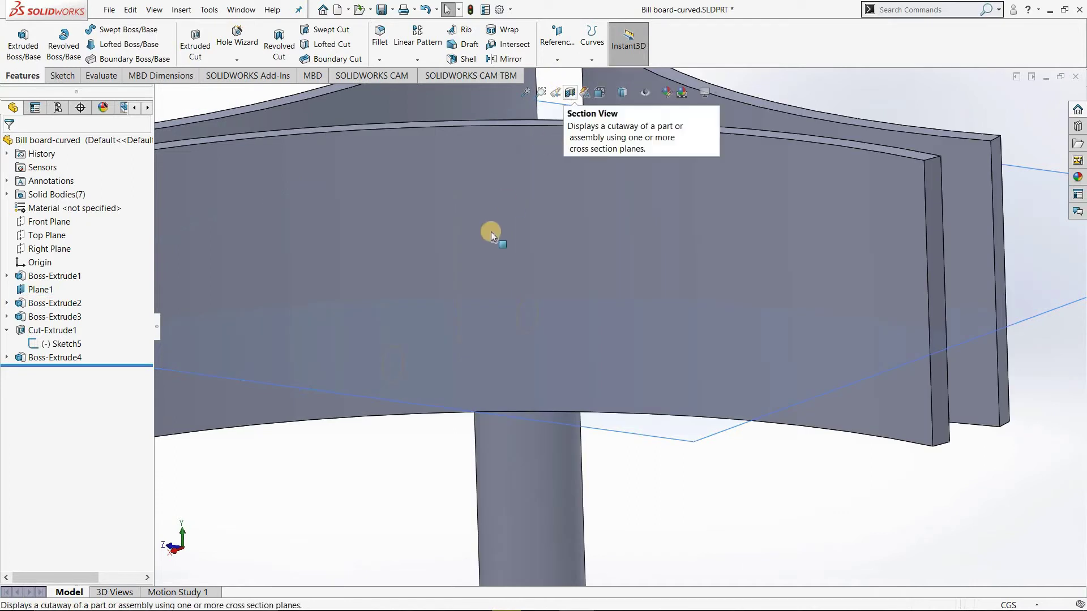
pyautogui.scroll(3, 492, 339)
pyautogui.moveTo(492, 340)
pyautogui.mouseDown(button='middle')
pyautogui.moveTo(576, 209)
pyautogui.moveTo(576, 272)
pyautogui.moveTo(541, 266)
pyautogui.mouseUp(button='middle')
pyautogui.scroll(-3, 552, 228)
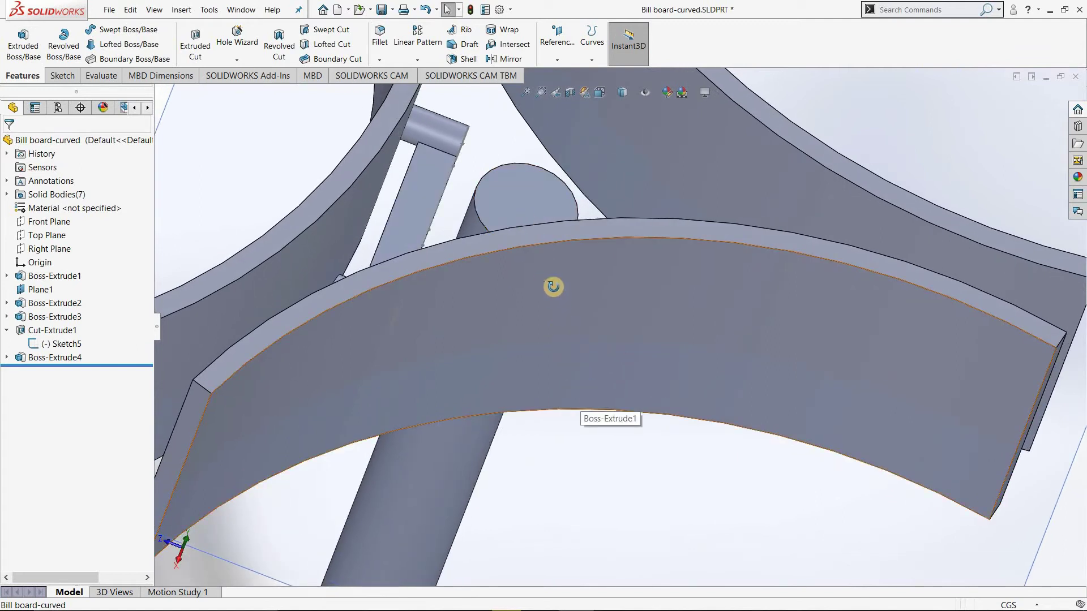
pyautogui.moveTo(555, 284)
pyautogui.mouseDown(button='middle')
pyautogui.moveTo(524, 301)
pyautogui.moveTo(541, 492)
pyautogui.moveTo(498, 489)
pyautogui.mouseUp(button='middle')
pyautogui.scroll(-3, 539, 497)
pyautogui.scroll(-1, 498, 489)
pyautogui.scroll(-2, 510, 495)
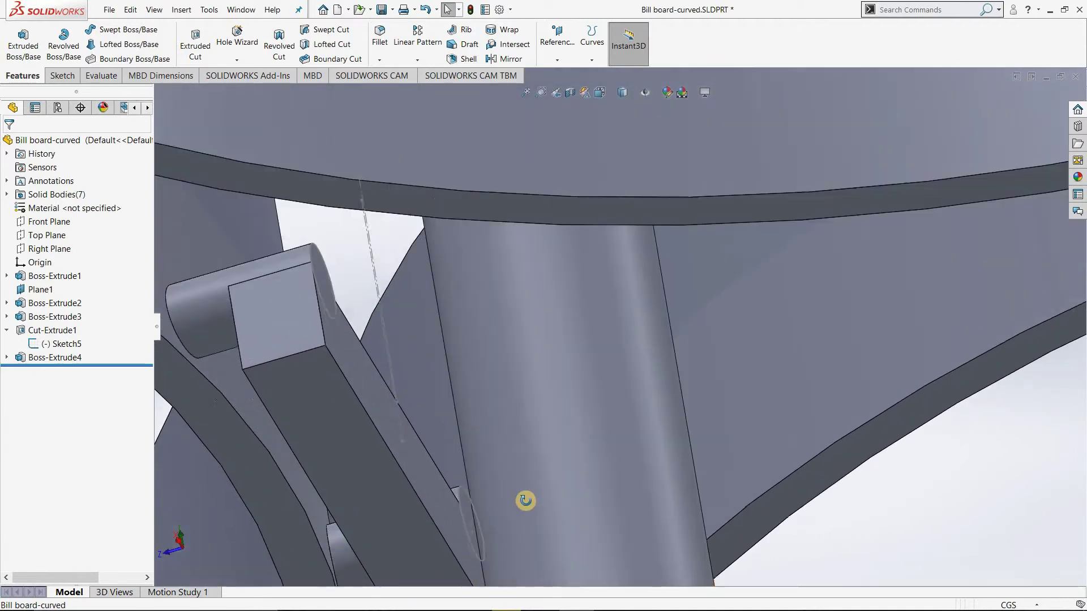
pyautogui.scroll(-2, 524, 502)
pyautogui.scroll(-2, 534, 512)
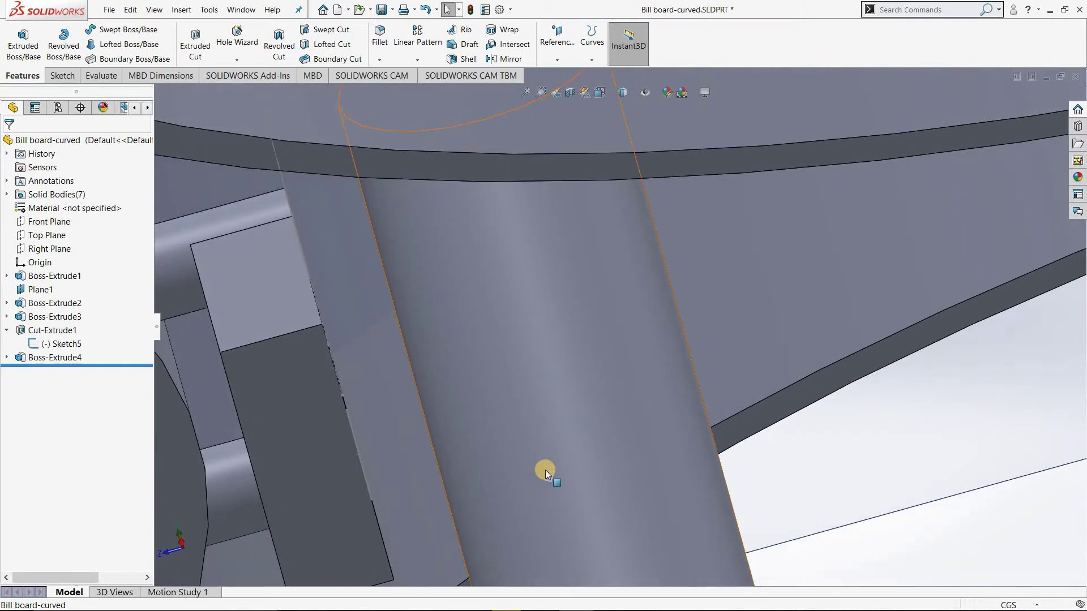
pyautogui.moveTo(531, 487); pyautogui.dragTo(531, 494, button='middle')
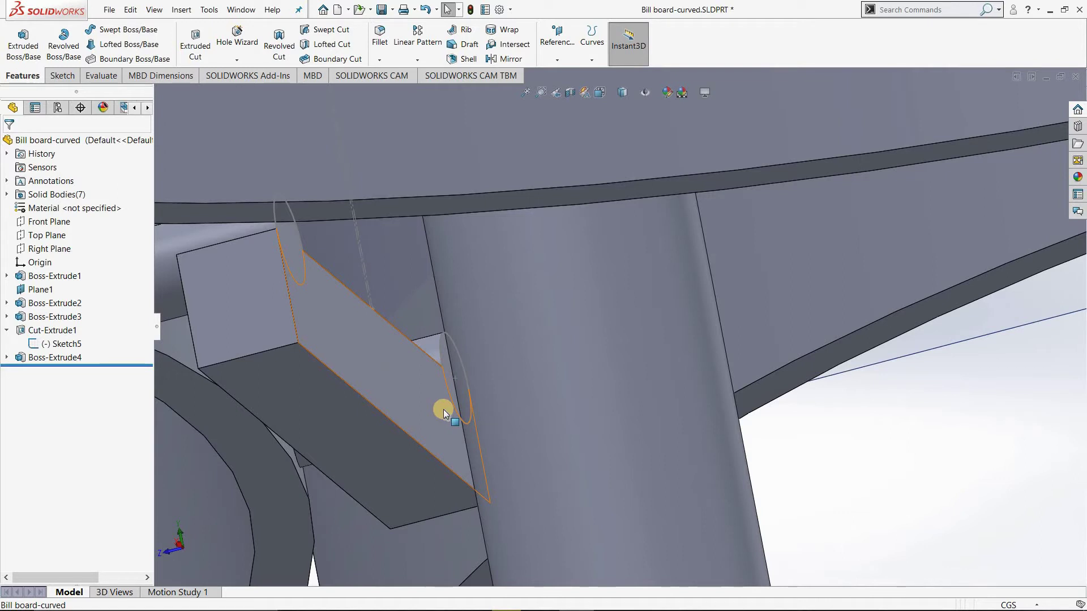
pyautogui.moveTo(474, 389)
pyautogui.mouseDown(button='middle')
pyautogui.moveTo(497, 291)
pyautogui.moveTo(498, 303)
pyautogui.mouseUp(button='middle')
pyautogui.scroll(-3, 484, 300)
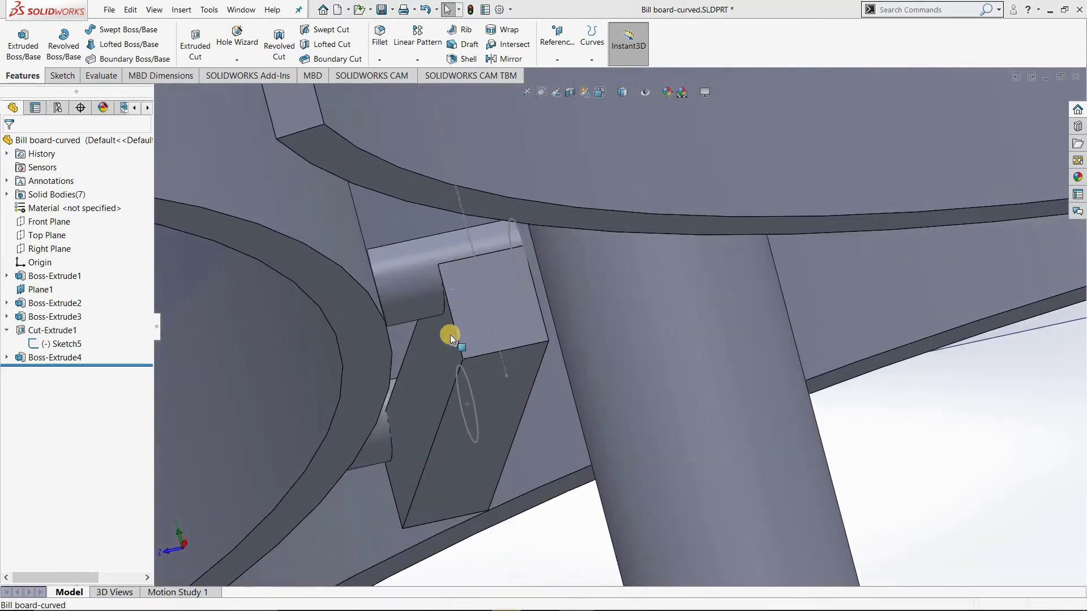
# Search for 'comb' in Search Commands and open the Combine operation.
pyautogui.click(901, 7)
pyautogui.write('c')
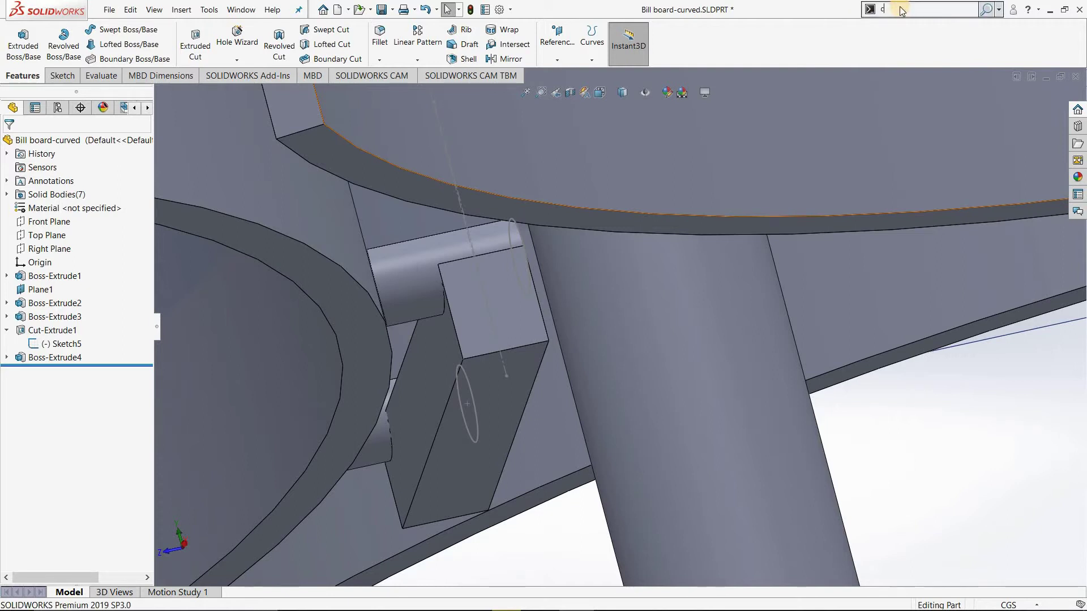
pyautogui.write('oom')
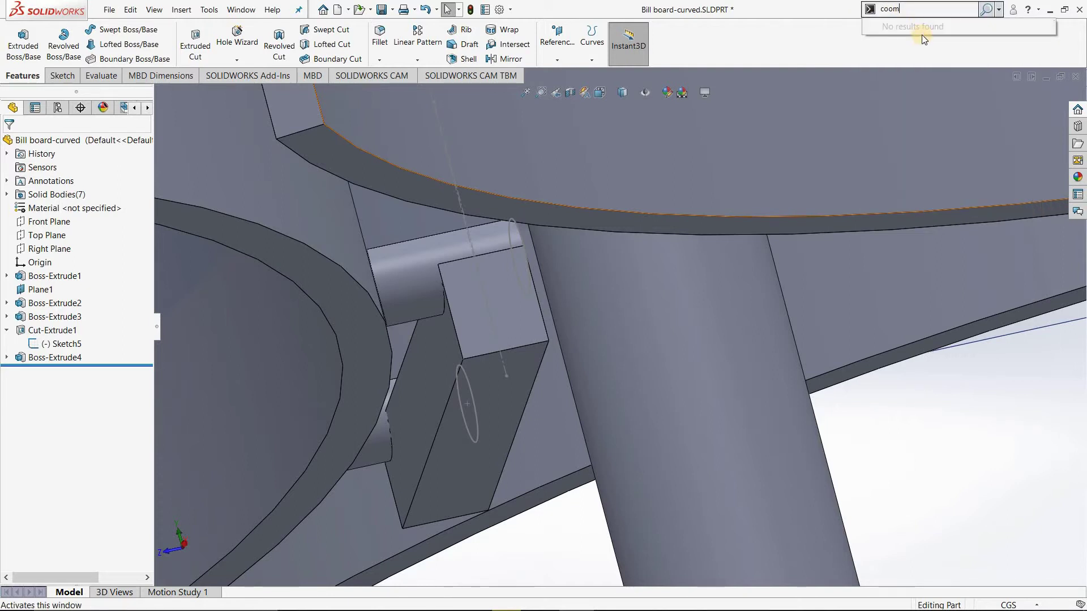
pyautogui.press('BackSpace')
pyautogui.press('BackSpace')
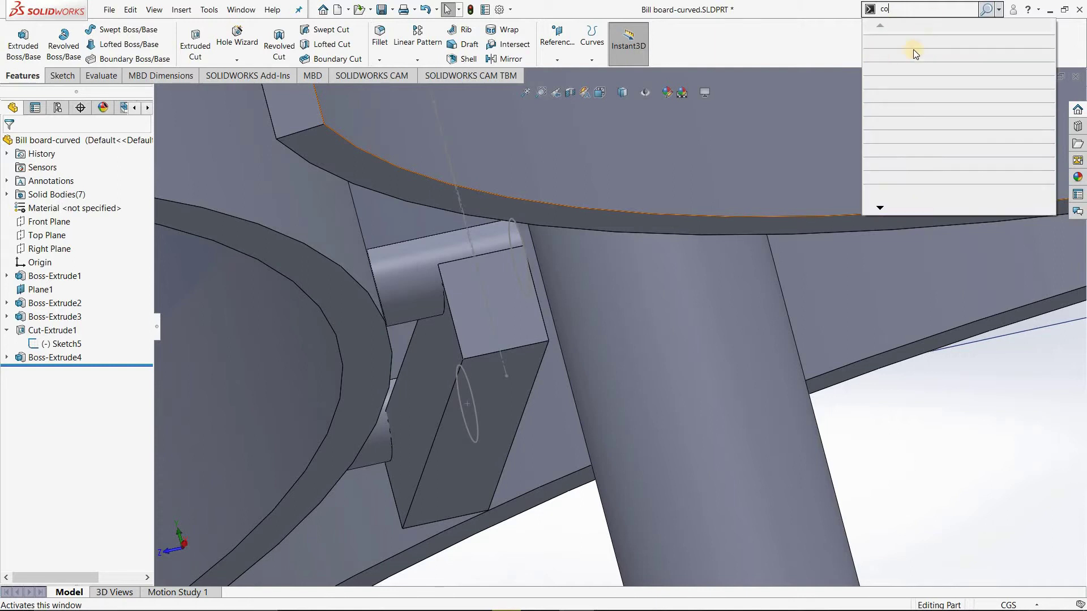
pyautogui.write('om')
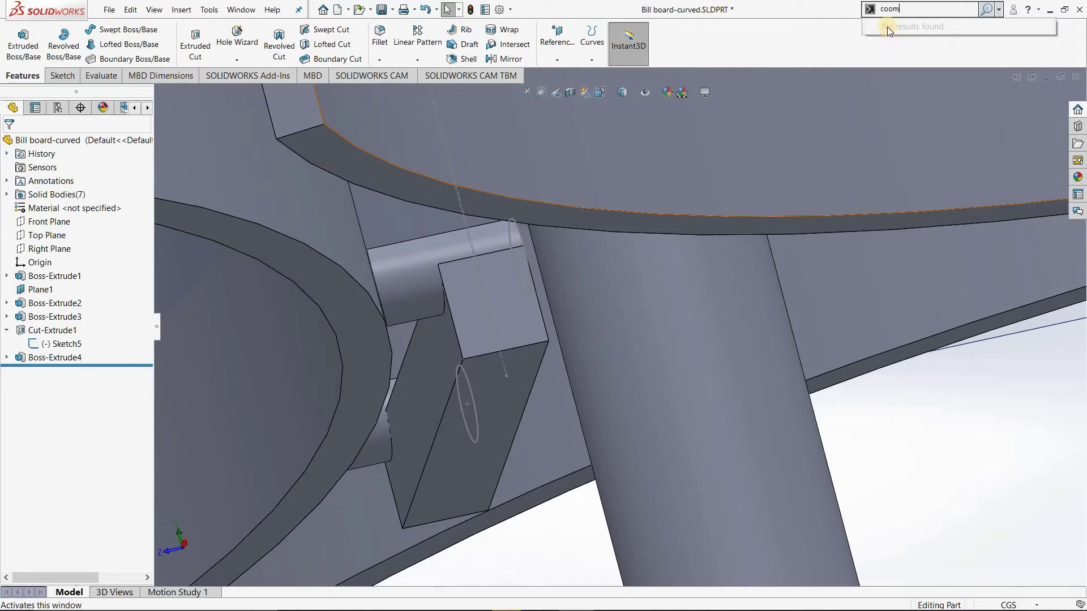
pyautogui.press('BackSpace')
pyautogui.press('BackSpace')
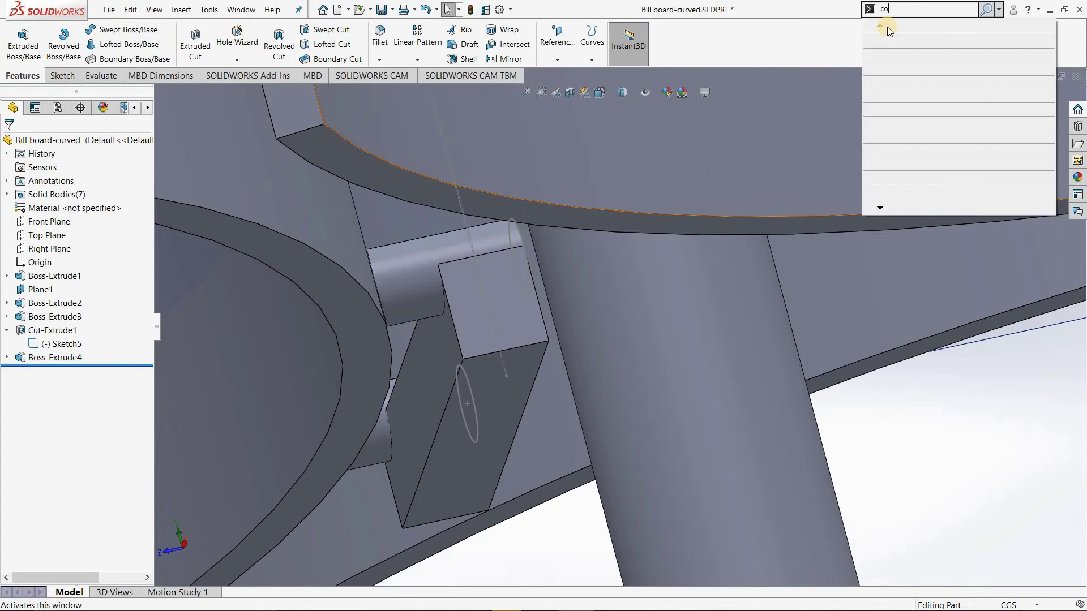
pyautogui.write('mb')
pyautogui.click(893, 25)
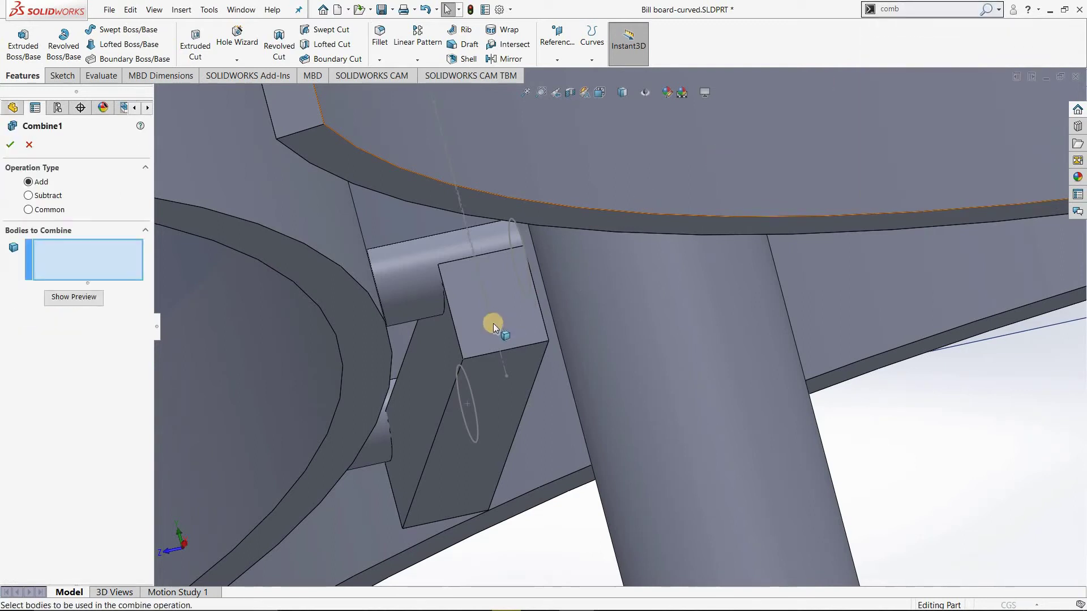
# Combine the Cut-Extrude1, Boss-Extrude4[2] and Boss-Extrude4[1] bodies into one solid.
pyautogui.click(417, 277)
pyautogui.click(385, 425)
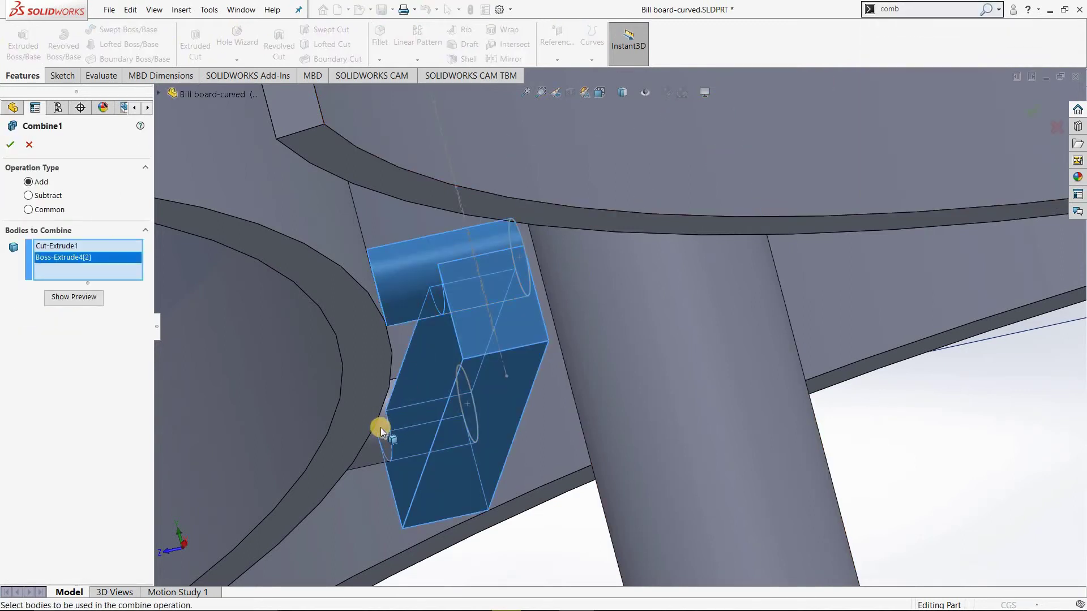
pyautogui.click(380, 430)
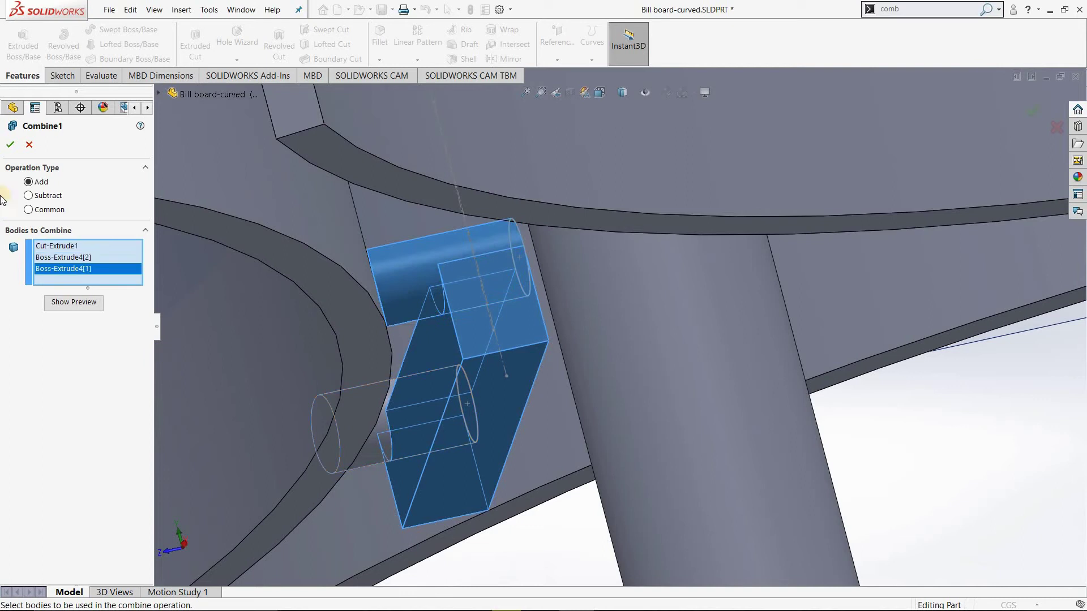
pyautogui.rightClick(522, 252)
pyautogui.moveTo(573, 327)
pyautogui.mouseDown(button='middle')
pyautogui.moveTo(536, 358)
pyautogui.moveTo(515, 446)
pyautogui.moveTo(556, 284)
pyautogui.moveTo(580, 298)
pyautogui.moveTo(569, 345)
pyautogui.moveTo(551, 293)
pyautogui.moveTo(591, 325)
pyautogui.moveTo(600, 85)
pyautogui.mouseUp(button='middle')
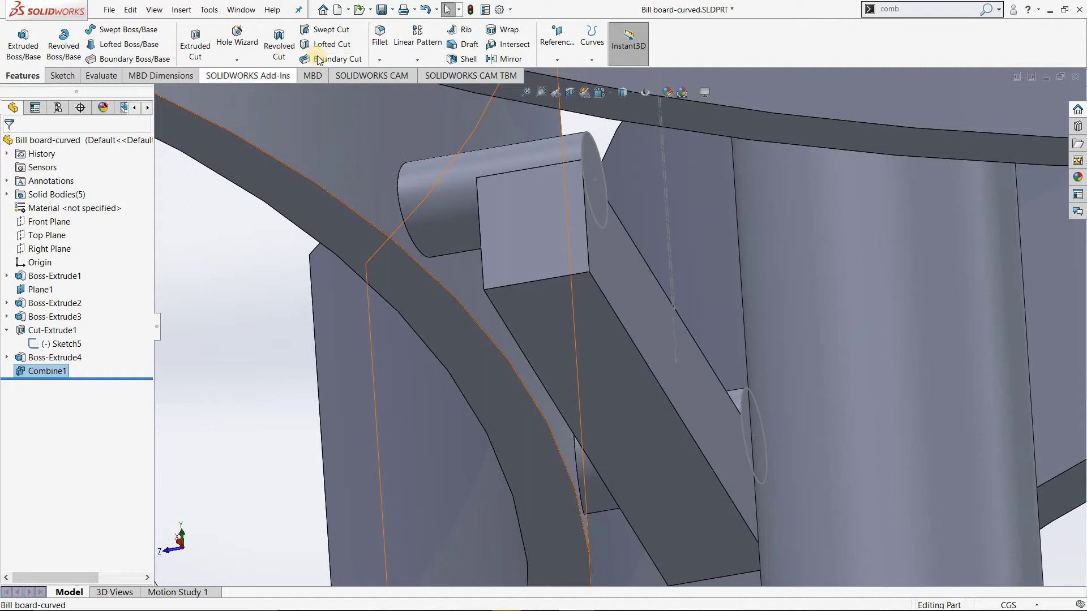
# Apply a 1cm fillet to all 17 edges of the merged bracket.
pyautogui.click(556, 280)
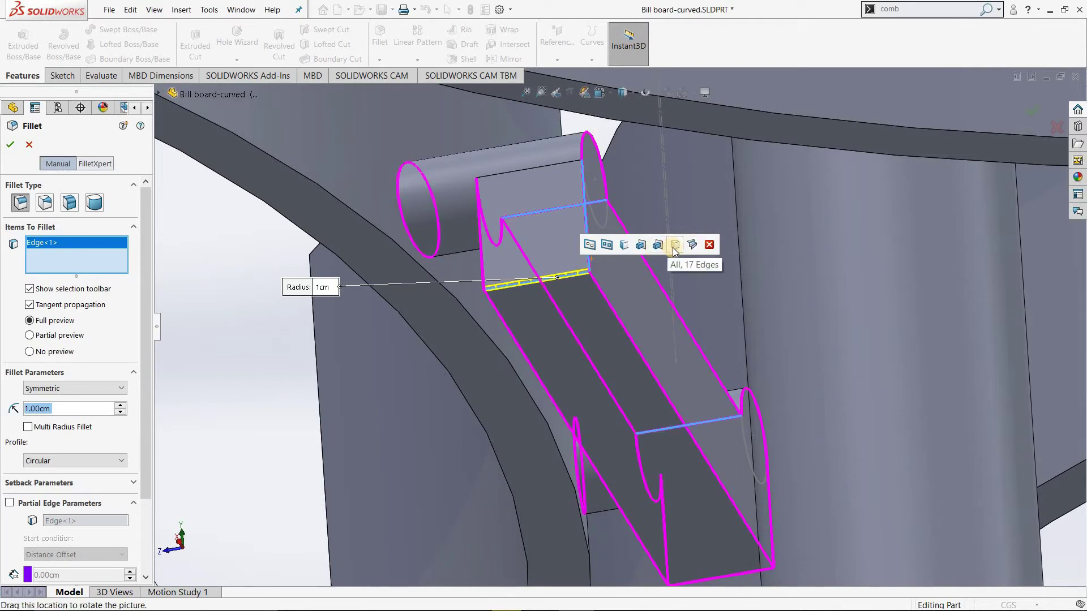
pyautogui.click(674, 244)
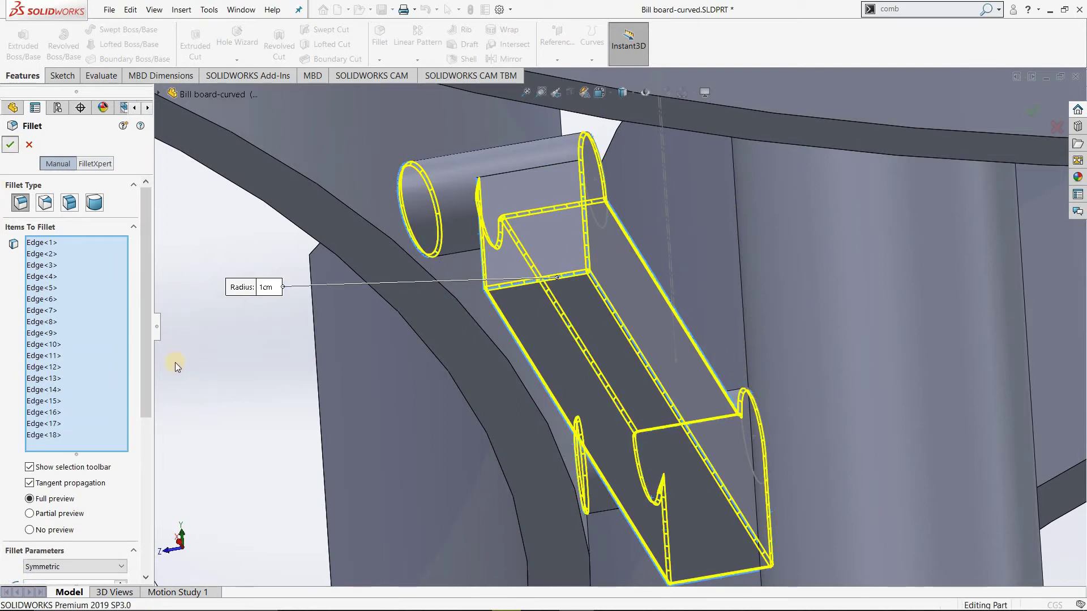
pyautogui.scroll(10, 611, 342)
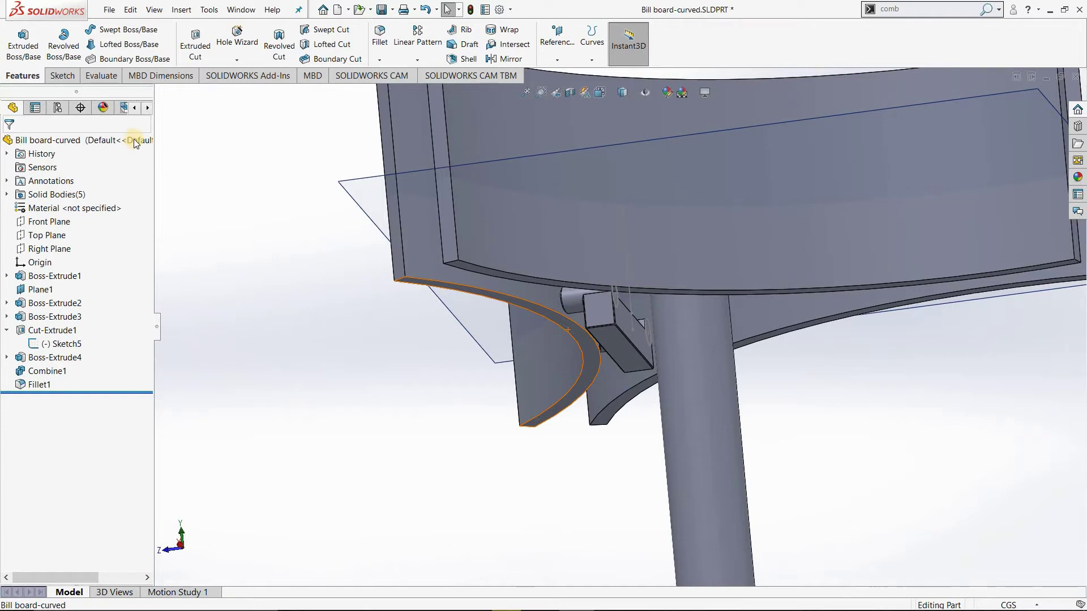
pyautogui.scroll(-3, 1040, 450)
pyautogui.scroll(3, 963, 444)
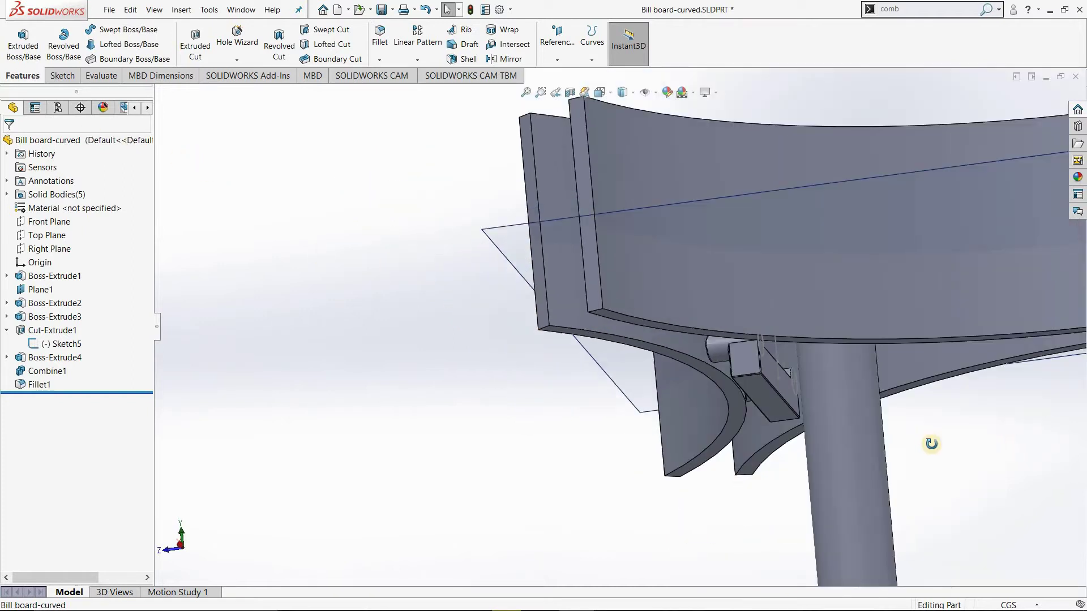
pyautogui.moveTo(929, 444)
pyautogui.mouseDown(button='middle')
pyautogui.moveTo(966, 471)
pyautogui.moveTo(961, 413)
pyautogui.moveTo(786, 392)
pyautogui.moveTo(756, 324)
pyautogui.mouseUp(button='middle')
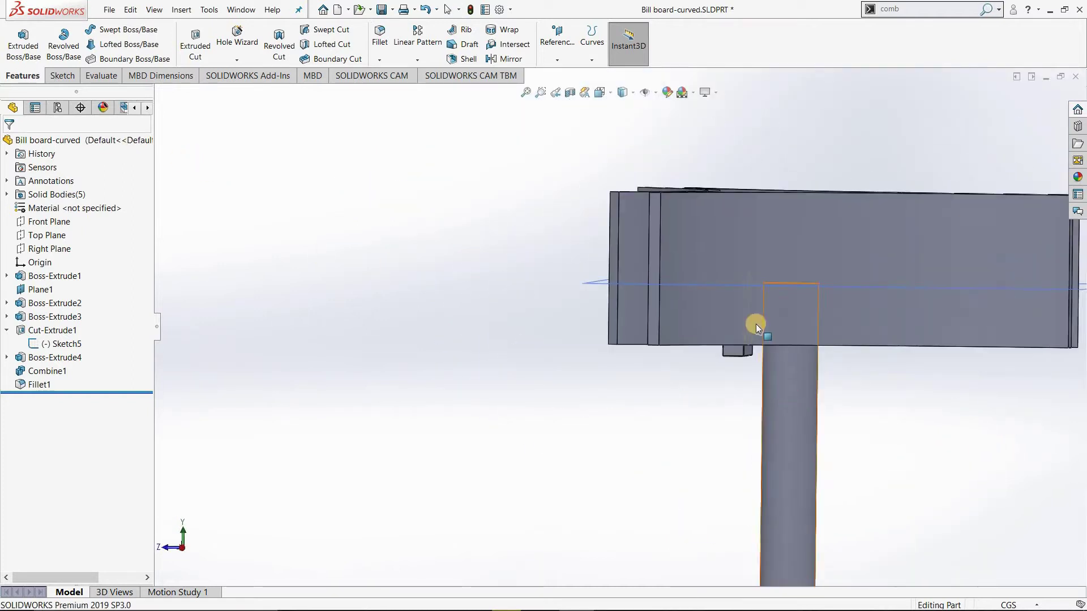
pyautogui.scroll(-2, 752, 297)
pyautogui.scroll(-2, 750, 300)
pyautogui.scroll(-3, 751, 301)
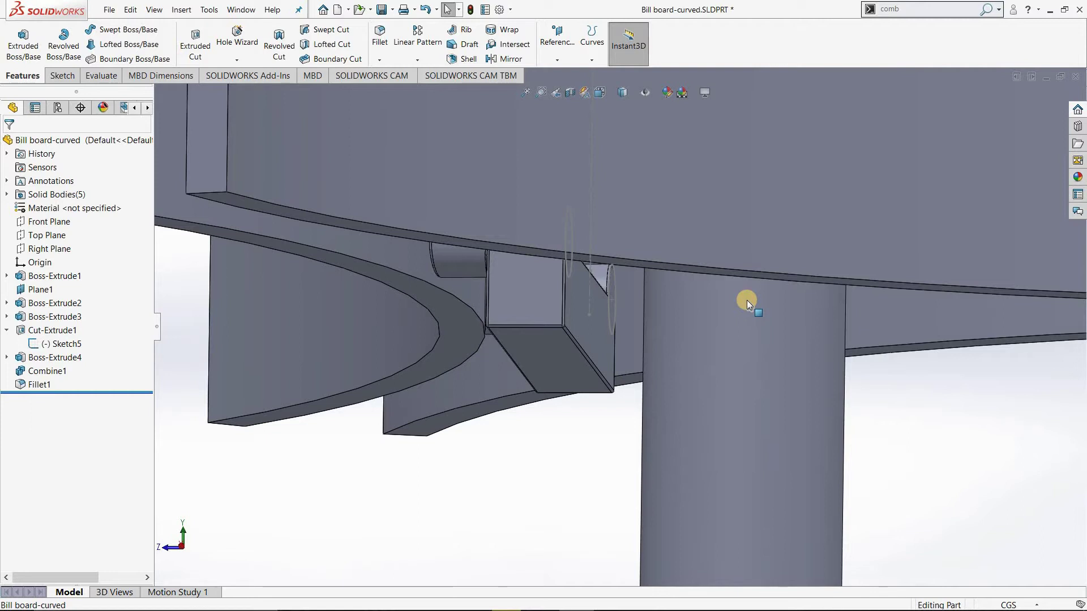
pyautogui.scroll(2, 731, 311)
pyautogui.moveTo(723, 315); pyautogui.dragTo(697, 466, button='middle')
pyautogui.scroll(-3, 653, 297)
pyautogui.scroll(3, 652, 296)
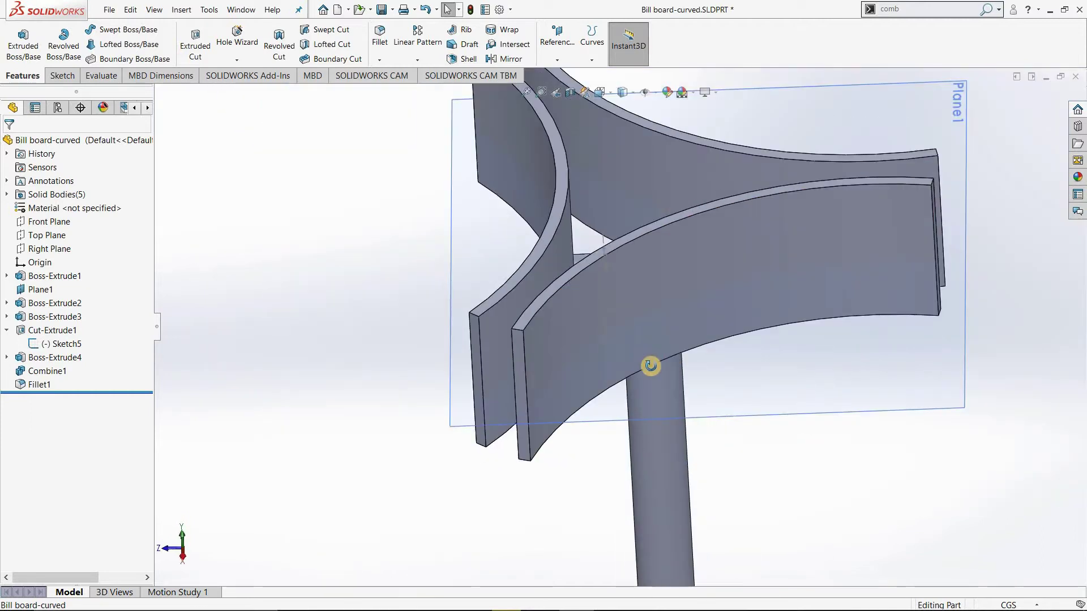
pyautogui.moveTo(650, 364); pyautogui.dragTo(433, 212, button='middle')
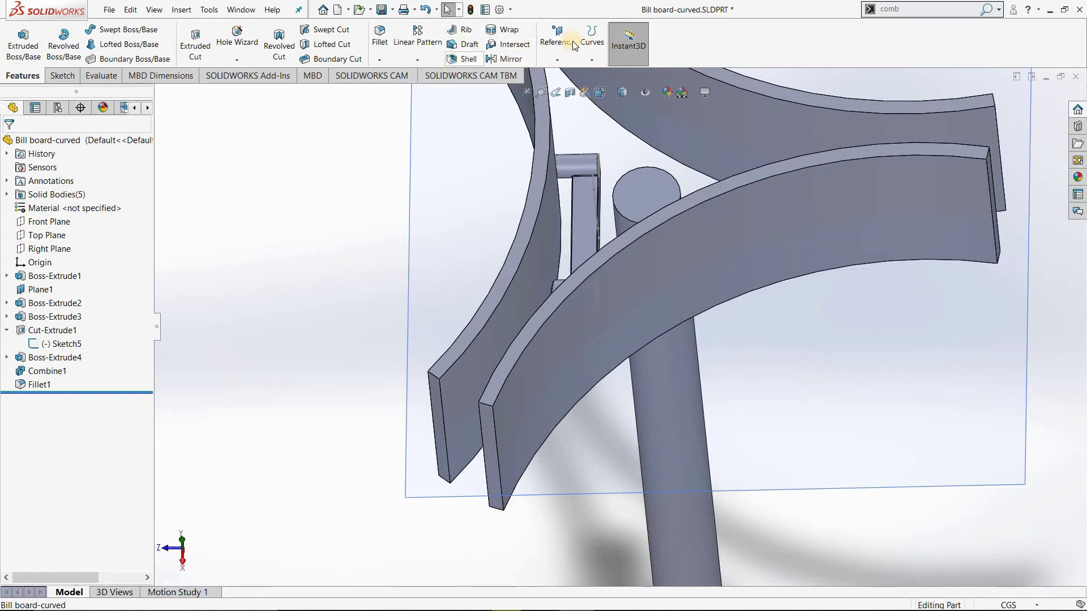
pyautogui.click(569, 93)
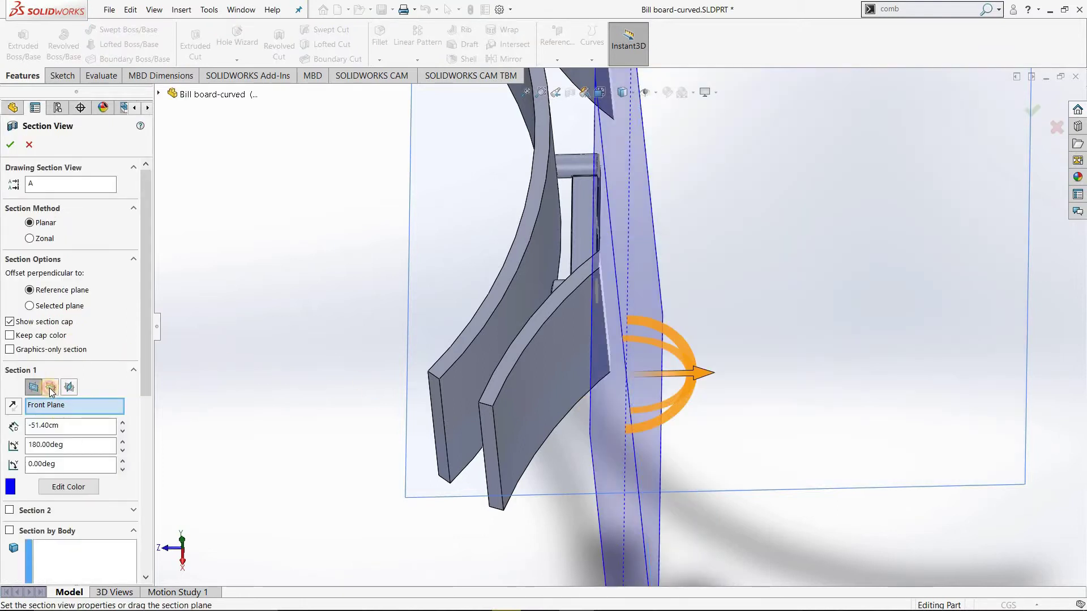
pyautogui.click(51, 389)
pyautogui.click(69, 389)
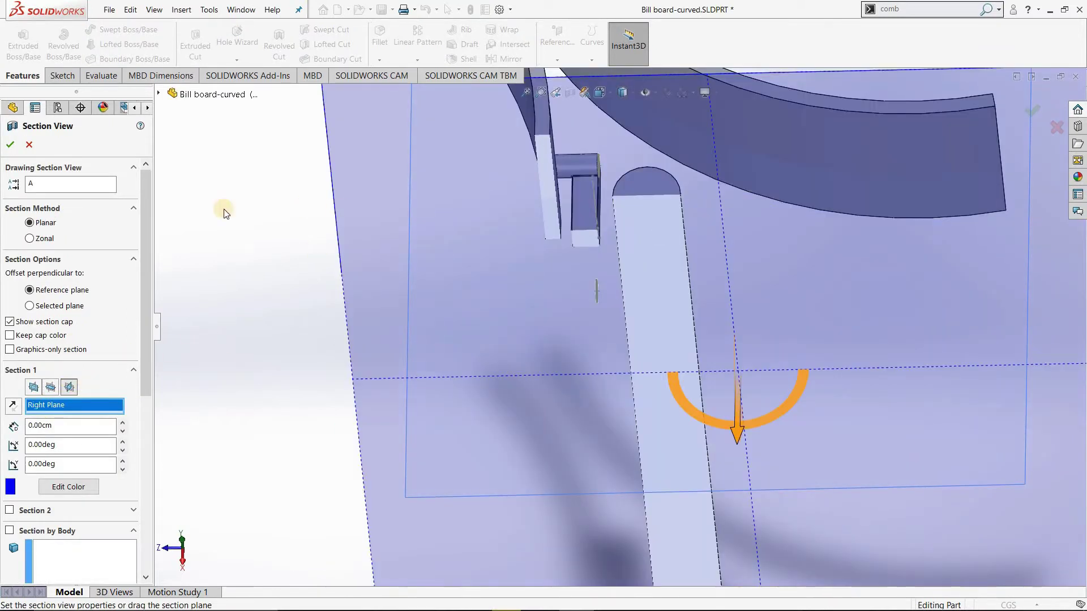
pyautogui.press('Escape')
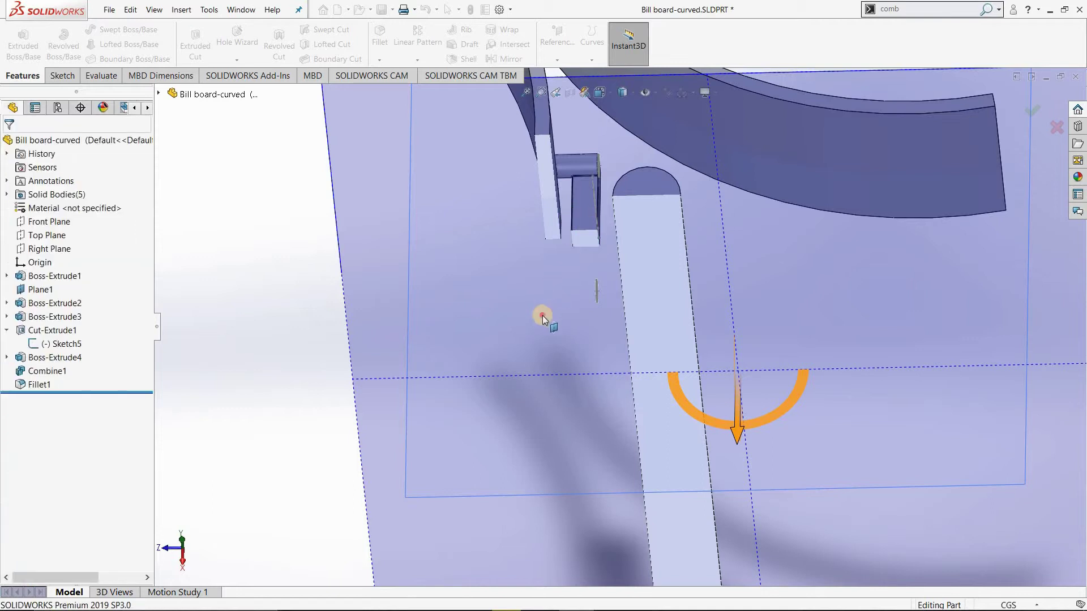
pyautogui.click(542, 343)
pyautogui.moveTo(551, 285)
pyautogui.mouseDown(button='middle')
pyautogui.moveTo(638, 247)
pyautogui.moveTo(660, 266)
pyautogui.moveTo(601, 145)
pyautogui.mouseUp(button='middle')
pyautogui.scroll(-2, 710, 243)
pyautogui.scroll(-3, 748, 335)
pyautogui.scroll(-2, 747, 335)
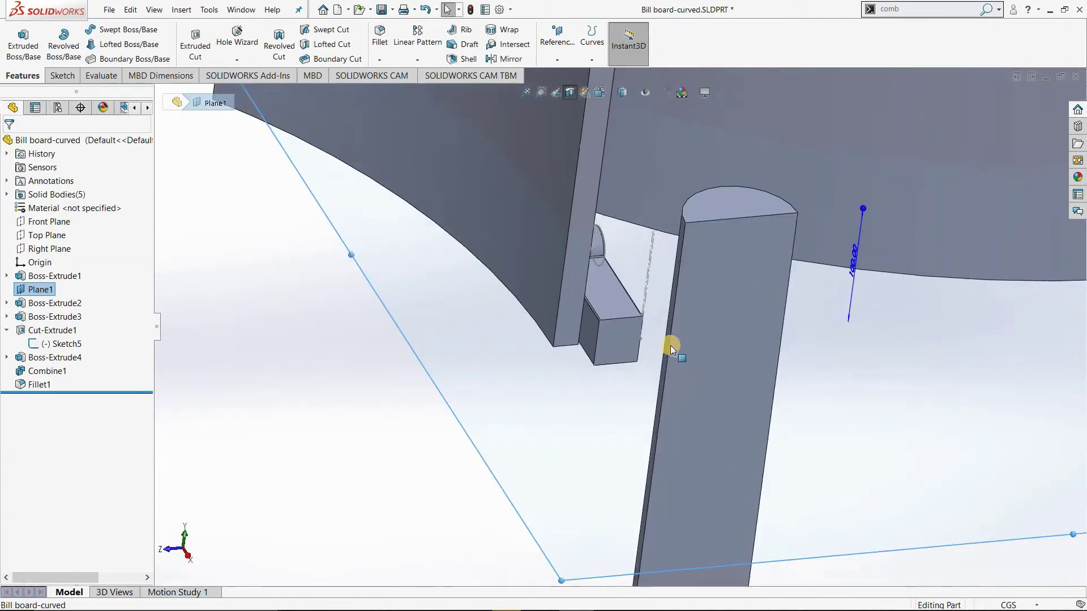
pyautogui.scroll(-2, 647, 354)
pyautogui.scroll(-2, 646, 355)
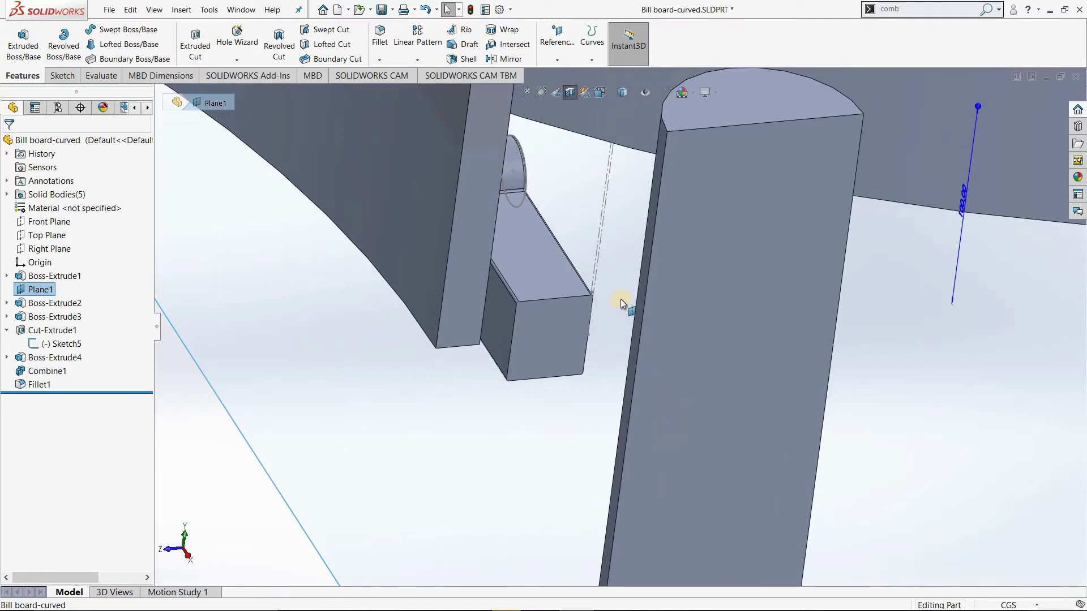
pyautogui.scroll(3, 577, 138)
pyautogui.scroll(-1, 630, 217)
pyautogui.scroll(1, 642, 225)
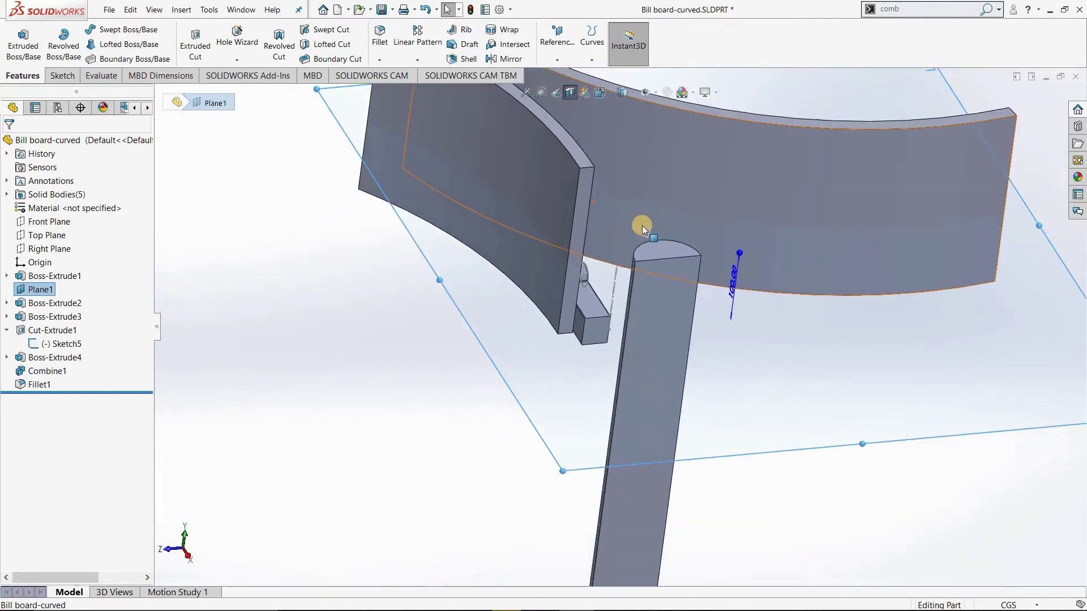
pyautogui.scroll(-1, 633, 210)
pyautogui.scroll(1, 633, 209)
pyautogui.scroll(-2, 633, 209)
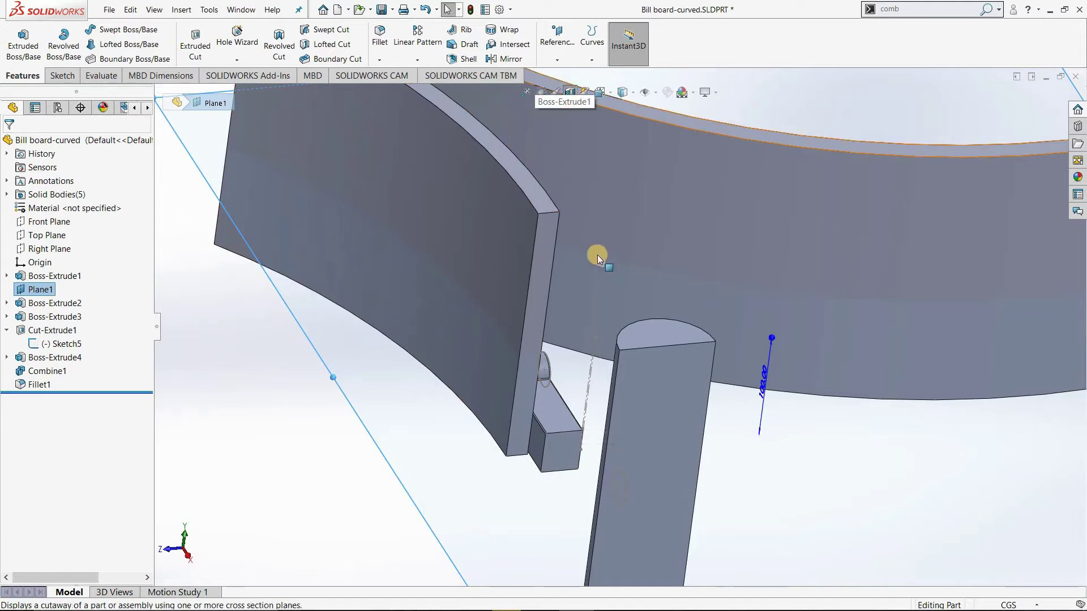
pyautogui.scroll(-2, 597, 502)
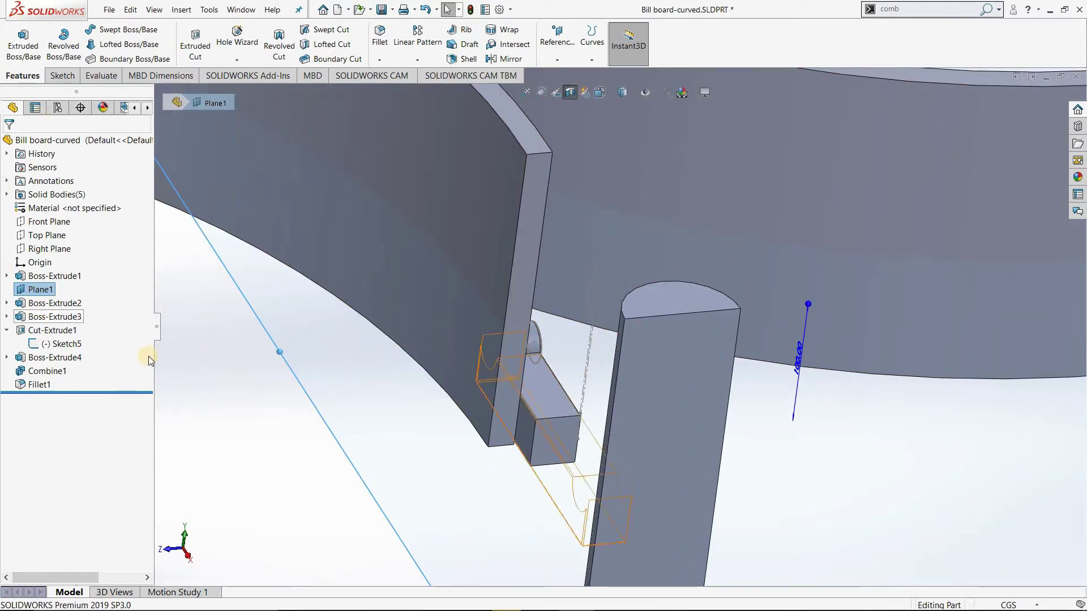
pyautogui.scroll(5, 640, 274)
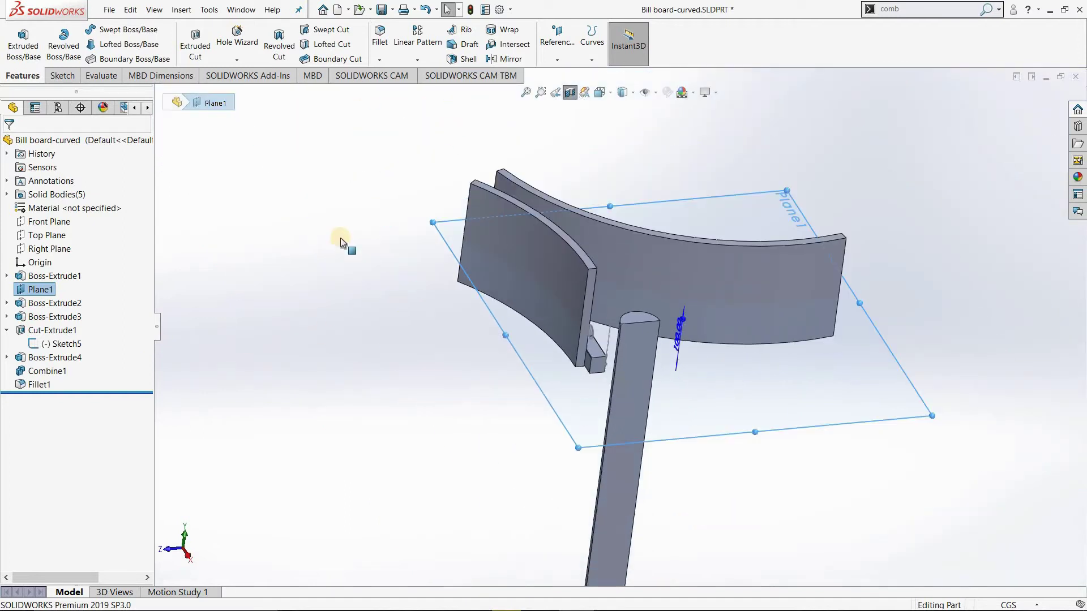
pyautogui.press('Escape')
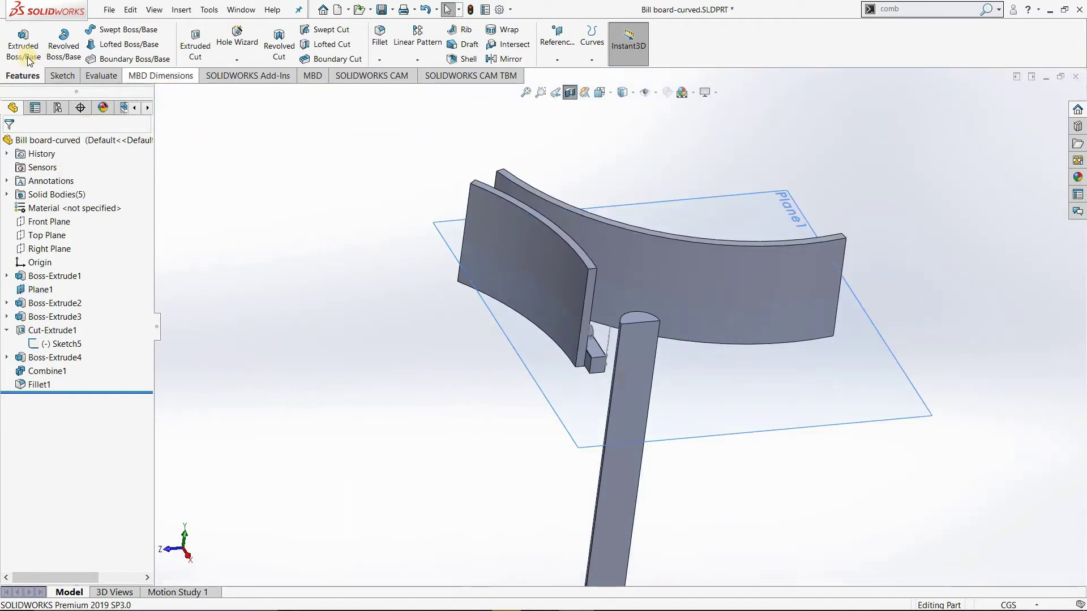
pyautogui.click(23, 41)
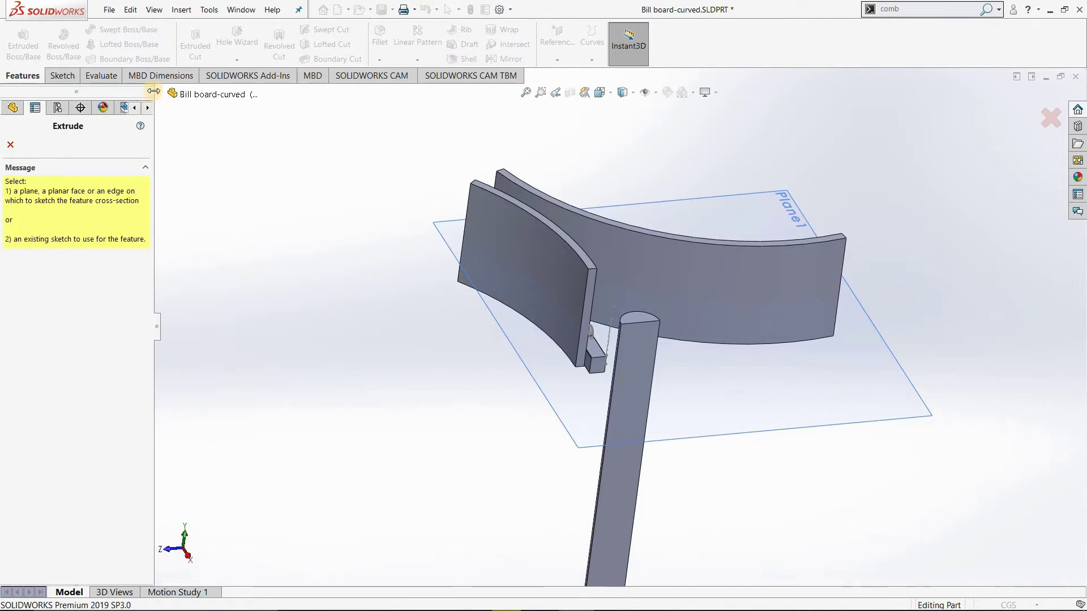
pyautogui.click(158, 94)
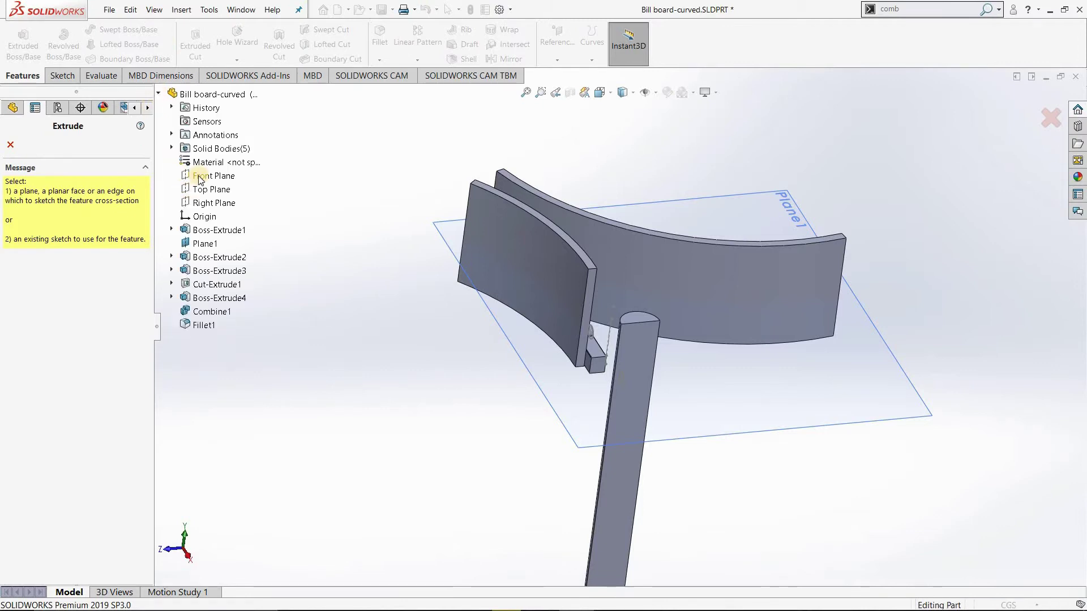
pyautogui.click(206, 203)
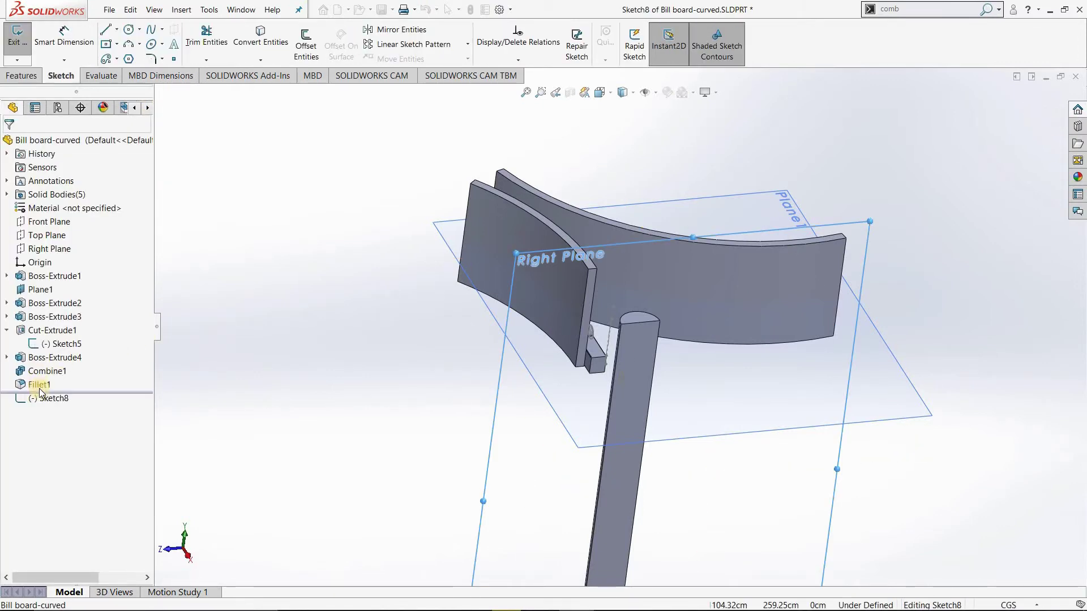
pyautogui.rightClick(54, 398)
pyautogui.click(55, 376)
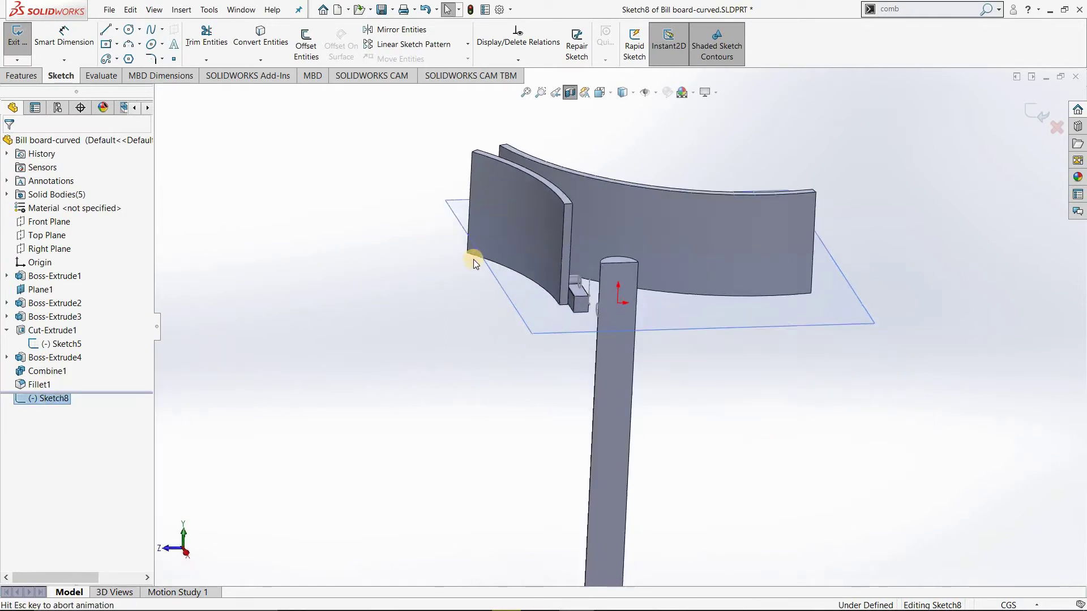
pyautogui.scroll(-1, 594, 193)
pyautogui.scroll(-1, 597, 239)
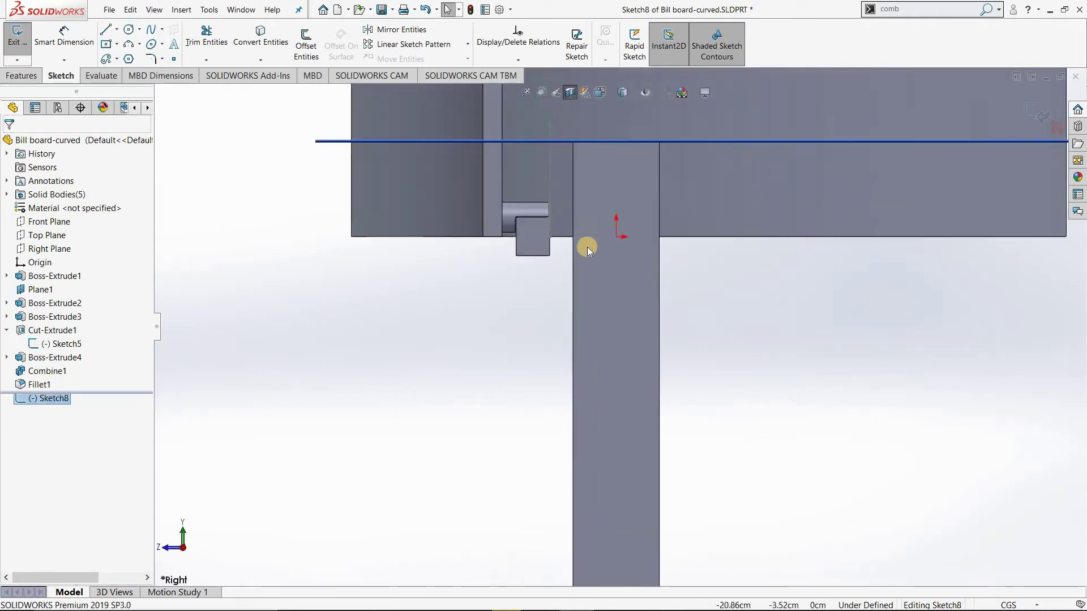
pyautogui.scroll(-1, 587, 246)
pyautogui.scroll(-1, 586, 248)
pyautogui.scroll(-1, 583, 265)
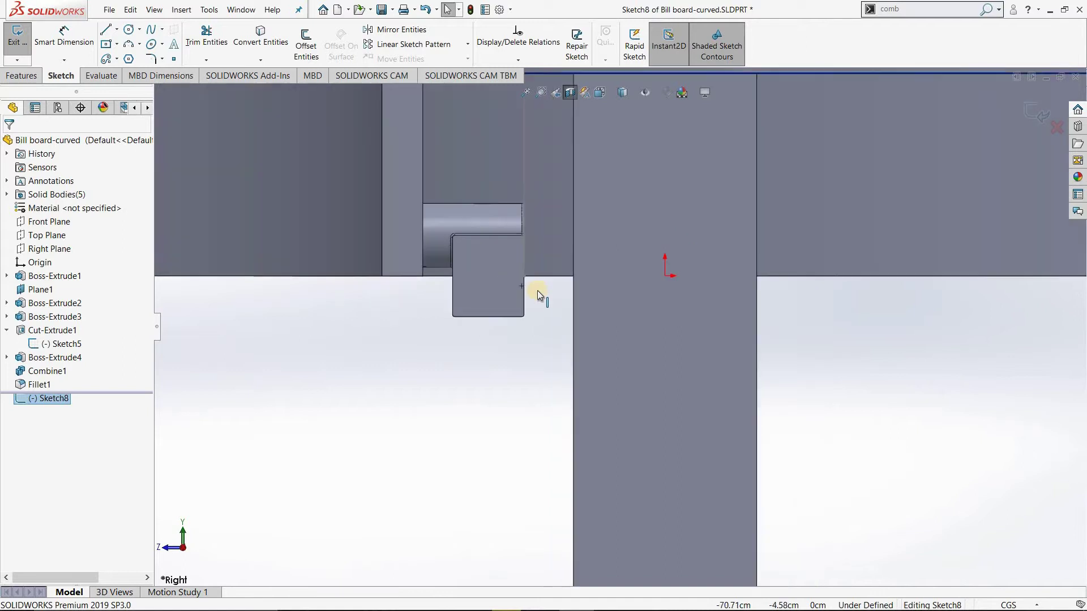
pyautogui.scroll(1, 538, 291)
pyautogui.scroll(1, 539, 291)
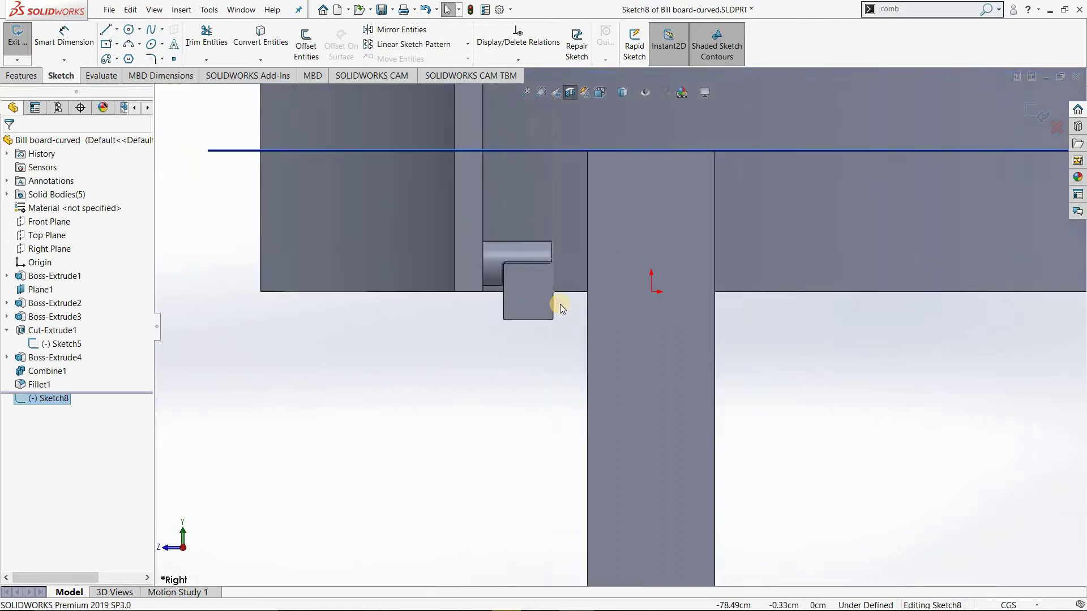
pyautogui.click(17, 35)
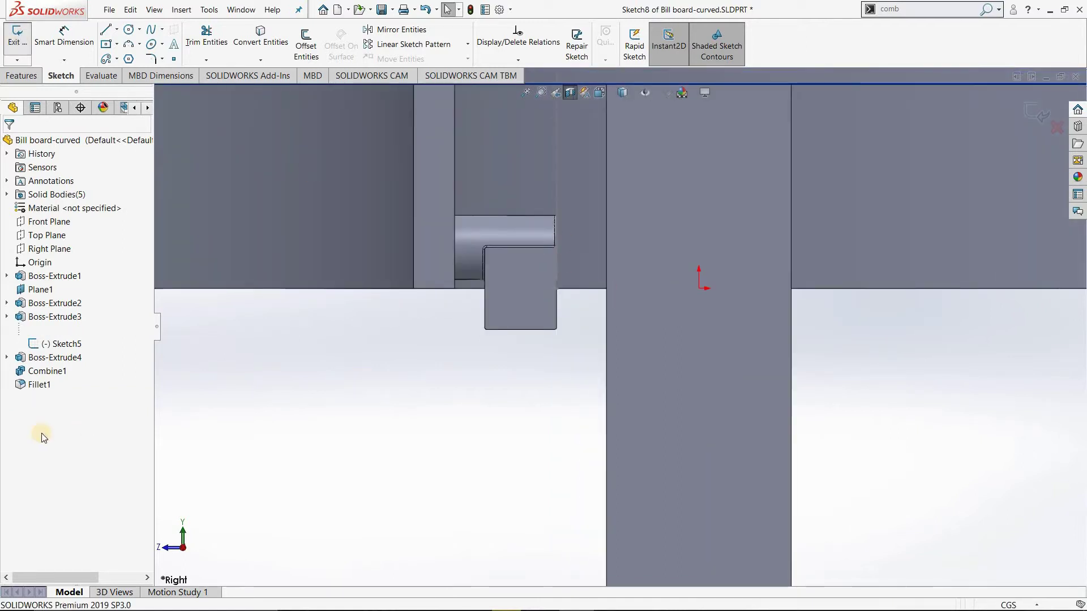
# Delete Fillet1 from the bracket.
pyautogui.click(44, 385)
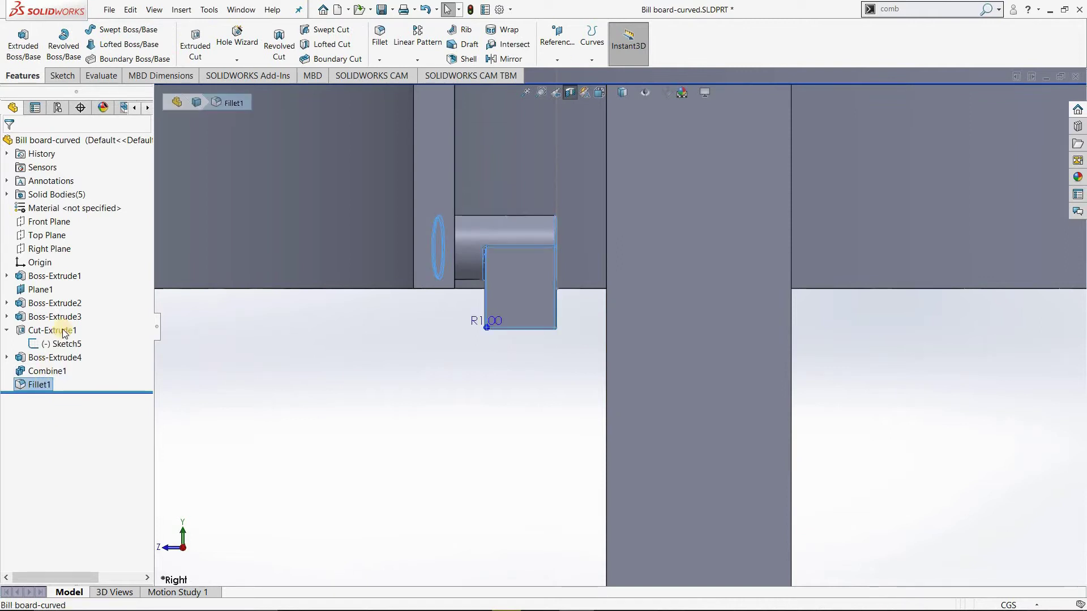
pyautogui.rightClick(44, 386)
pyautogui.click(96, 444)
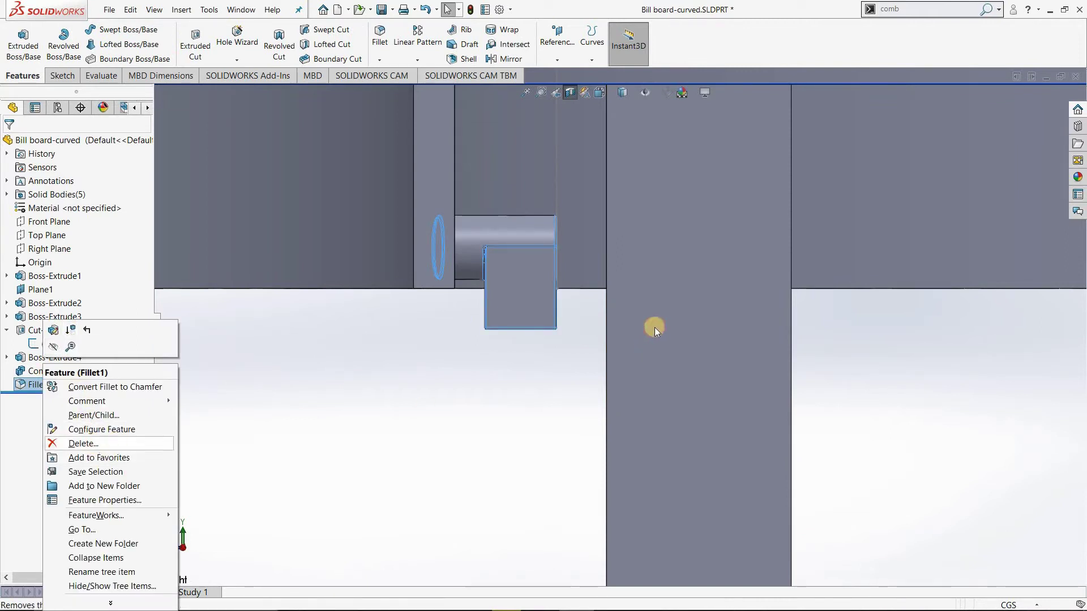
pyautogui.click(614, 228)
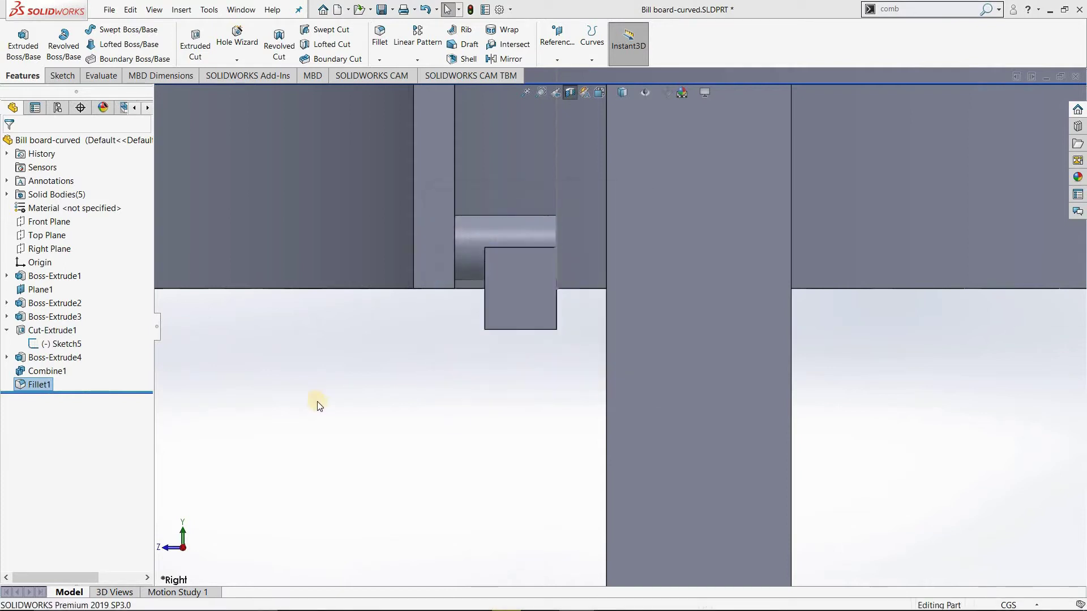
# Start an Extruded Boss sketch on the Right Plane, viewed normal-to and zoomed in.
pyautogui.click(23, 40)
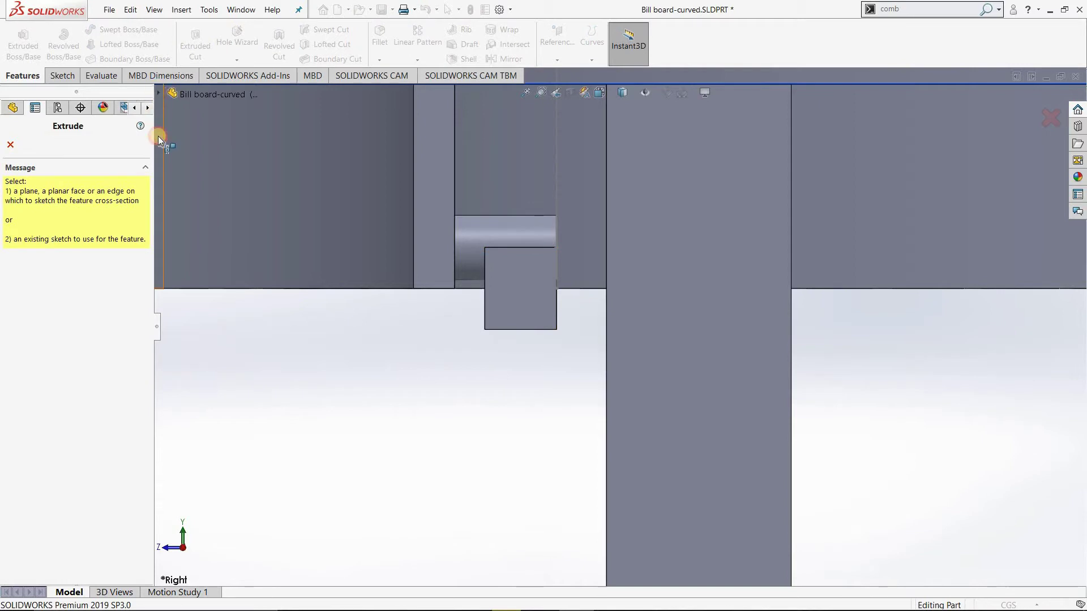
pyautogui.click(162, 138)
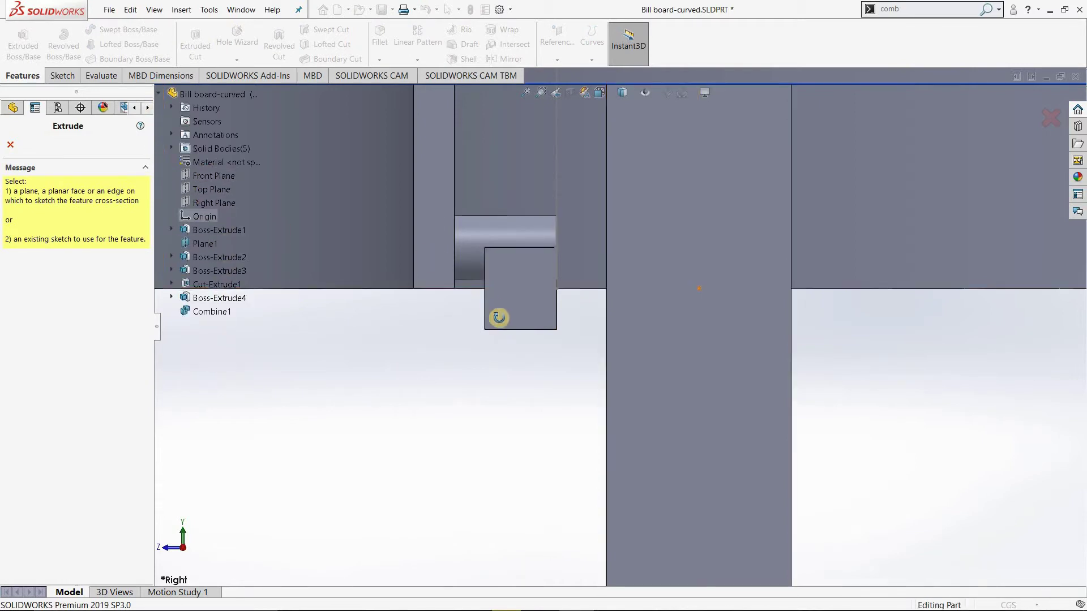
pyautogui.moveTo(499, 317); pyautogui.dragTo(198, 205, button='middle')
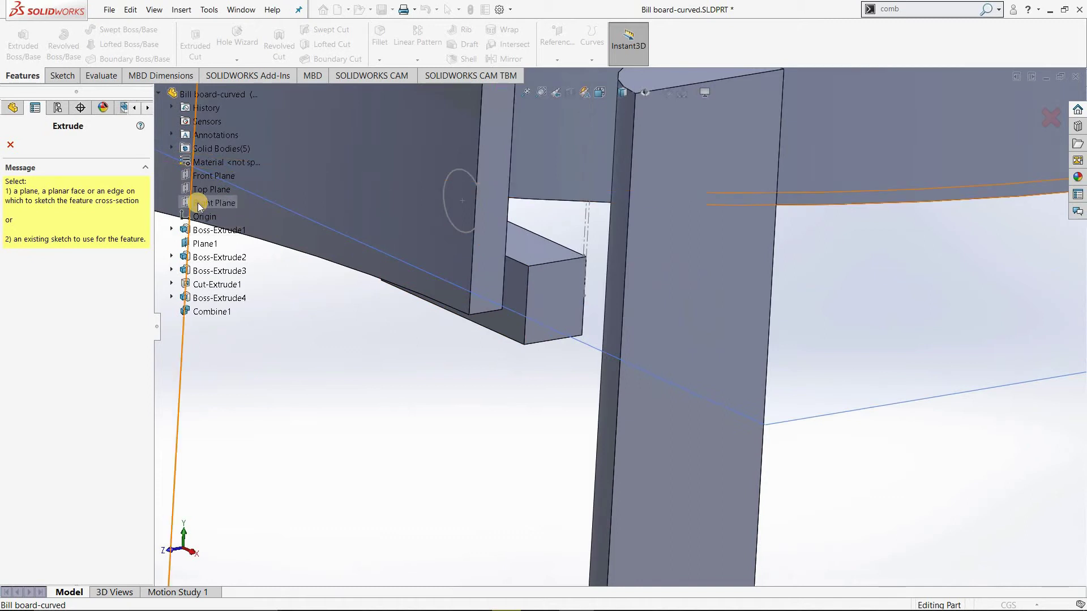
pyautogui.scroll(5, 579, 231)
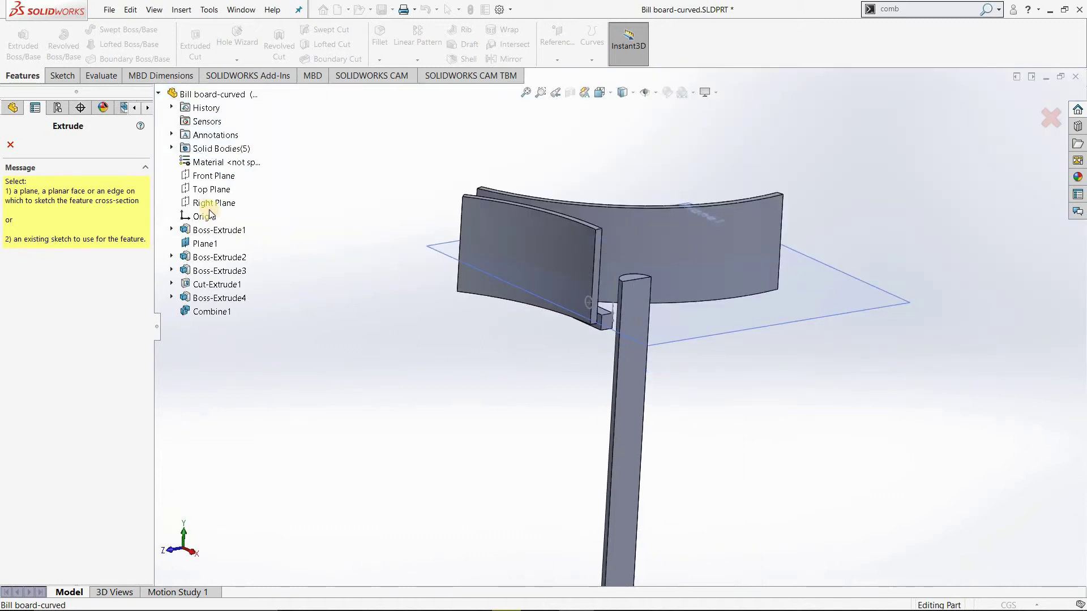
pyautogui.click(213, 203)
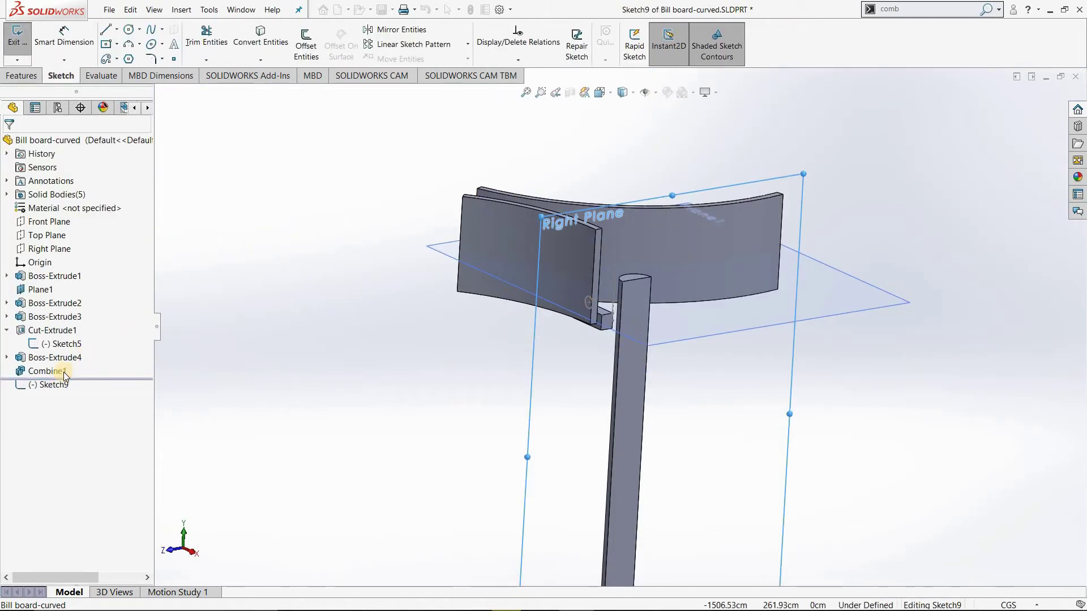
pyautogui.click(59, 385)
pyautogui.rightClick(56, 385)
pyautogui.click(89, 365)
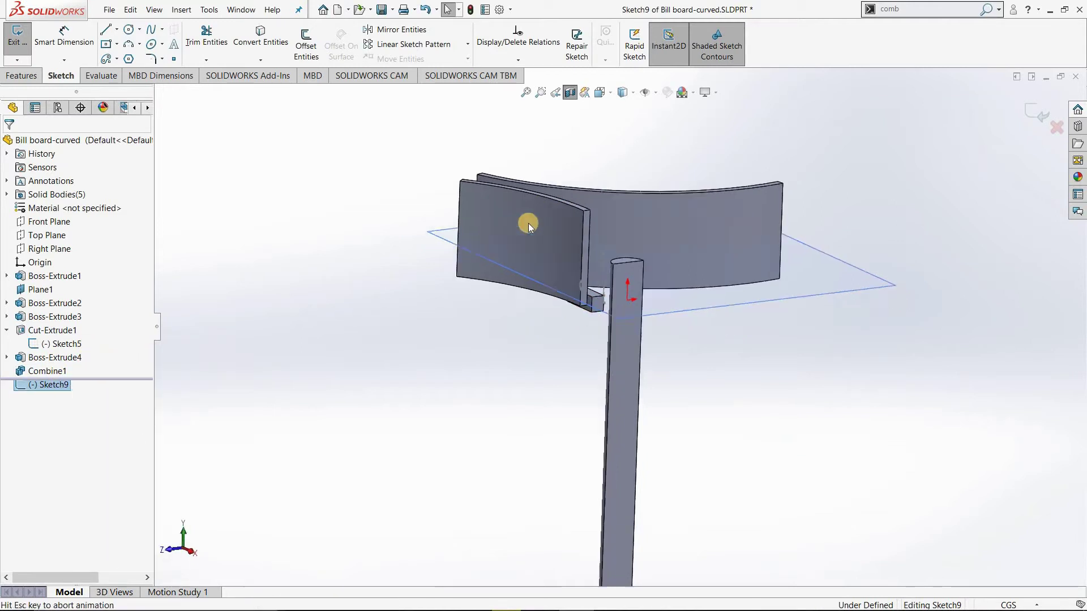
pyautogui.scroll(-2, 617, 257)
pyautogui.scroll(-2, 613, 264)
pyautogui.scroll(-2, 613, 264)
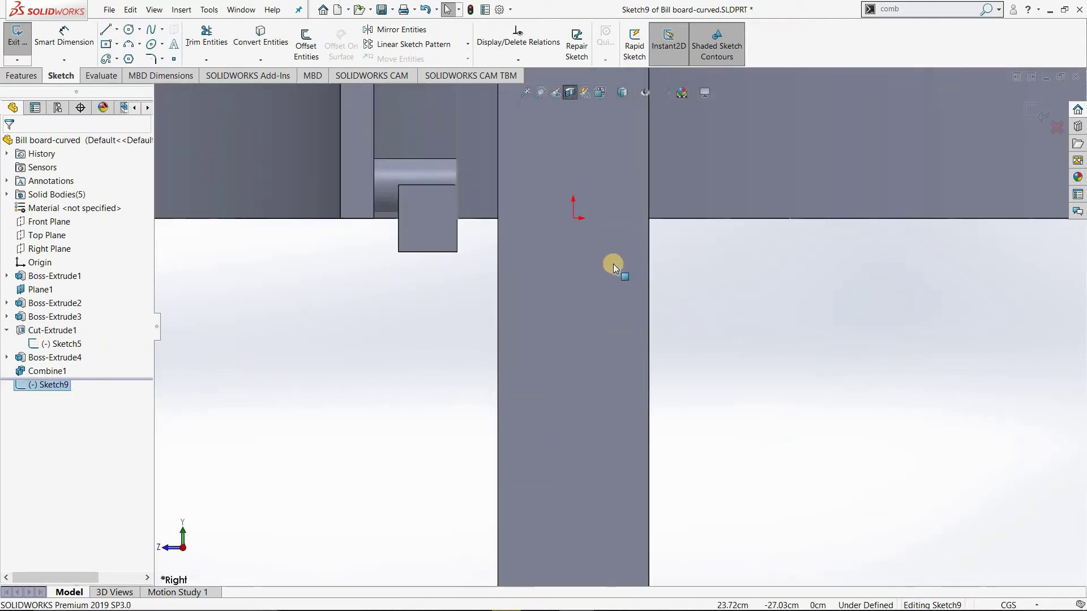
pyautogui.scroll(-2, 613, 264)
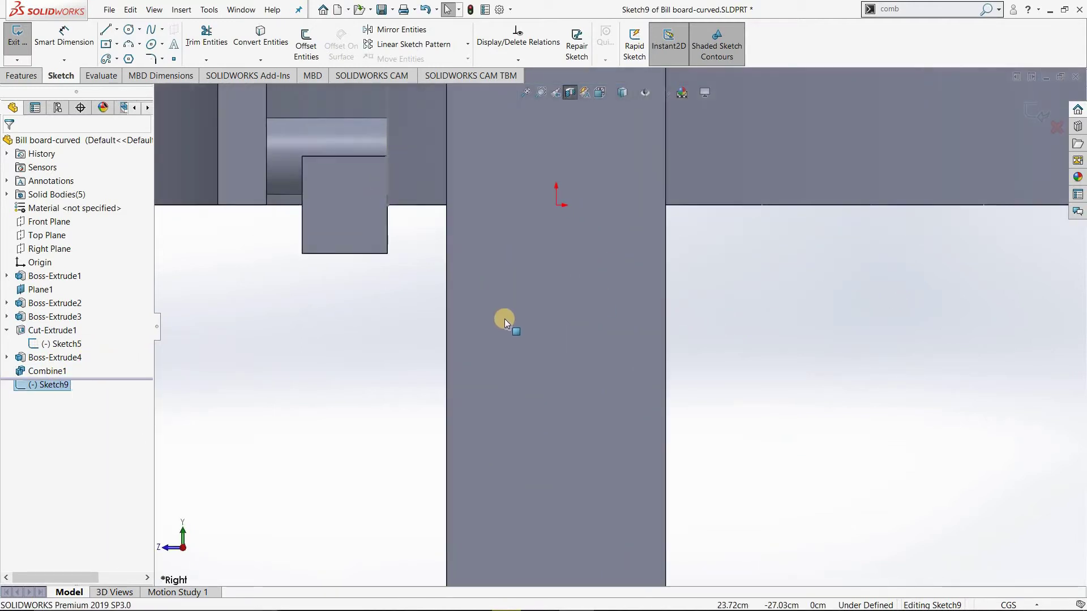
# Convert the bracket's right and bottom edges into the sketch.
pyautogui.click(106, 34)
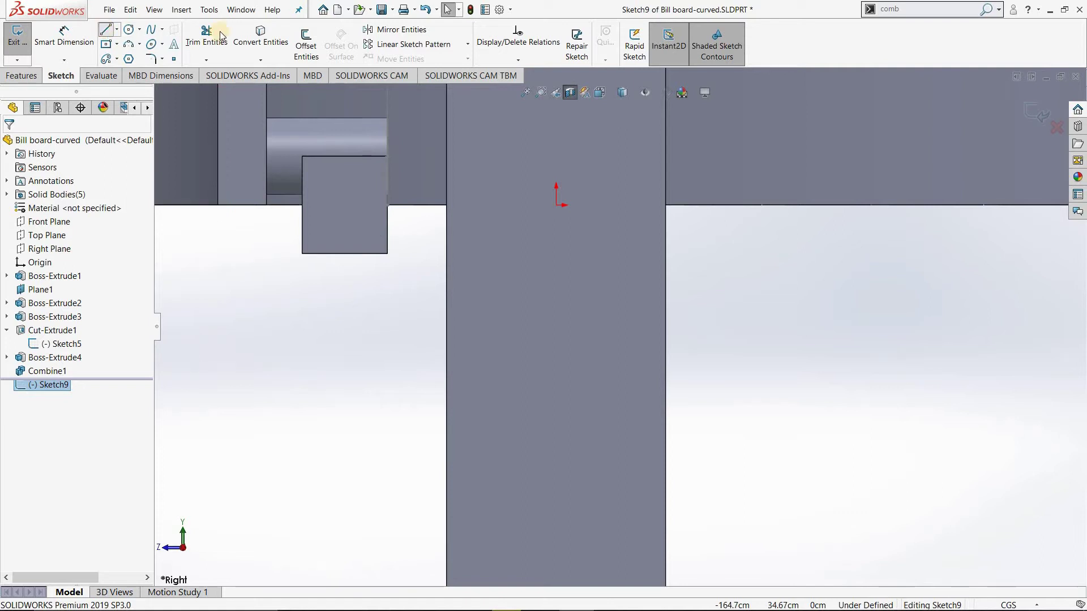
pyautogui.click(249, 35)
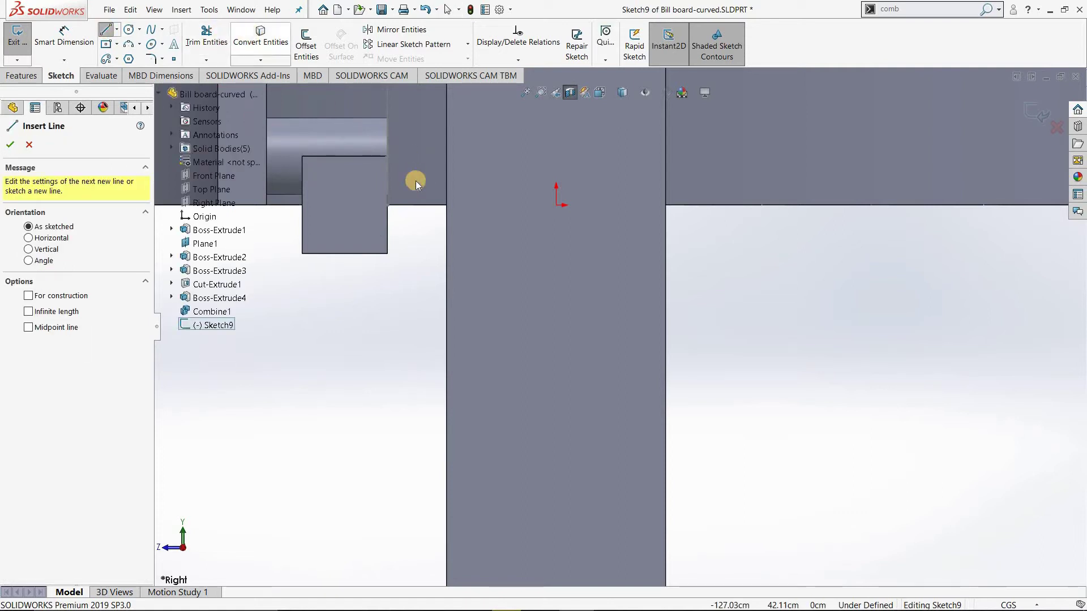
pyautogui.click(388, 228)
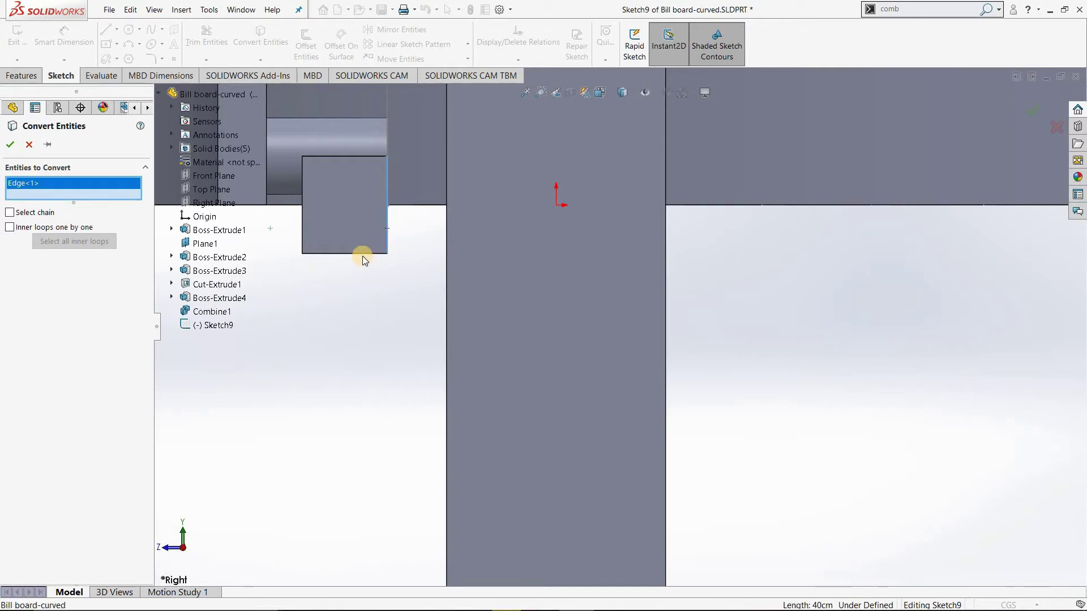
pyautogui.click(363, 254)
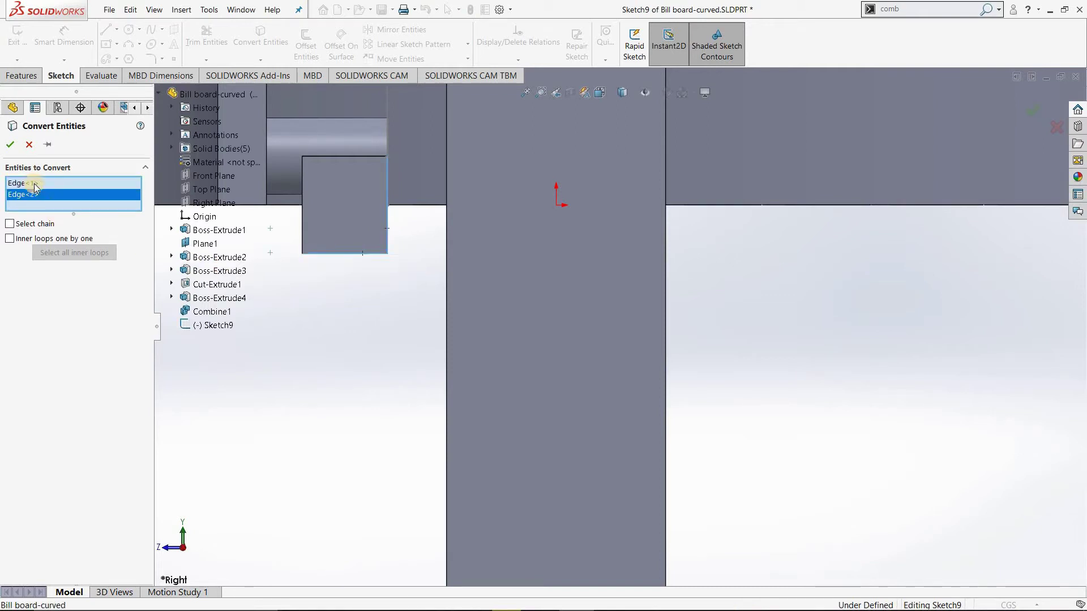
pyautogui.click(9, 146)
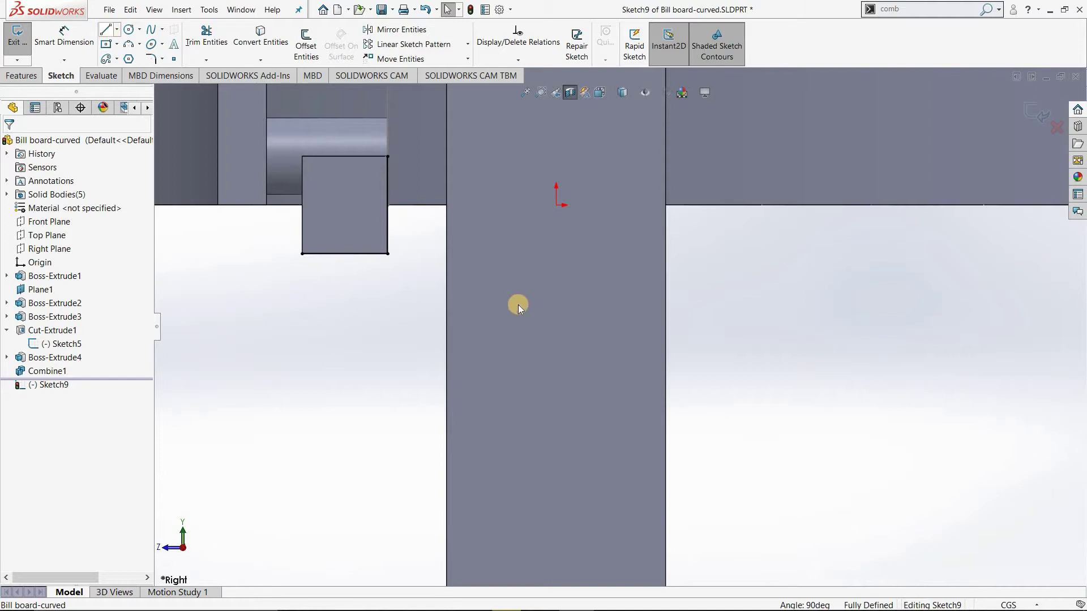
# Draw a diagonal line from the bottom-edge midpoint, then begin another at the top-right corner.
pyautogui.press('l')
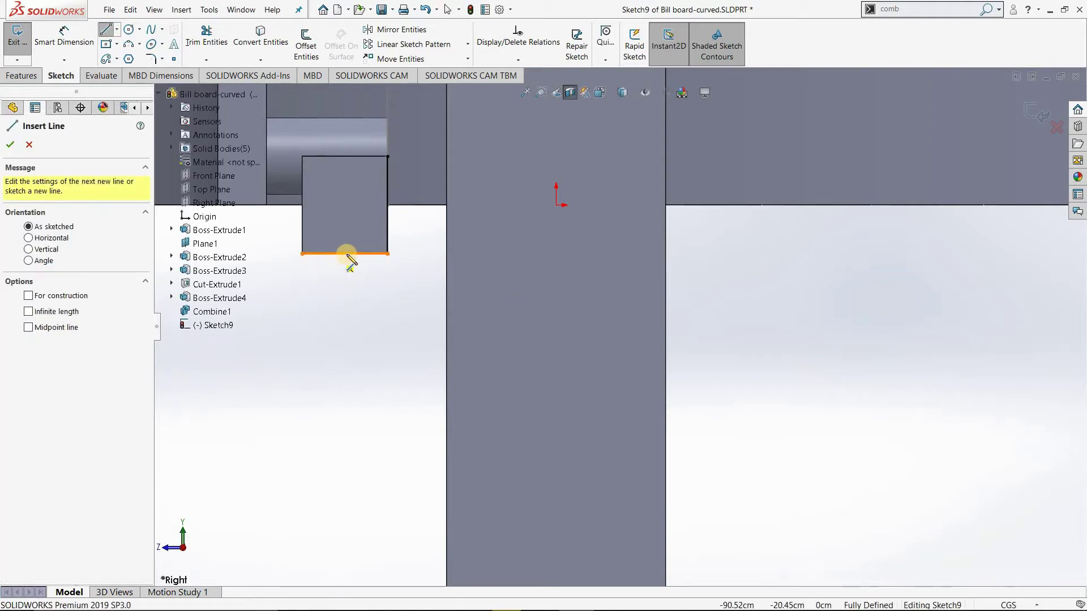
pyautogui.click(356, 260)
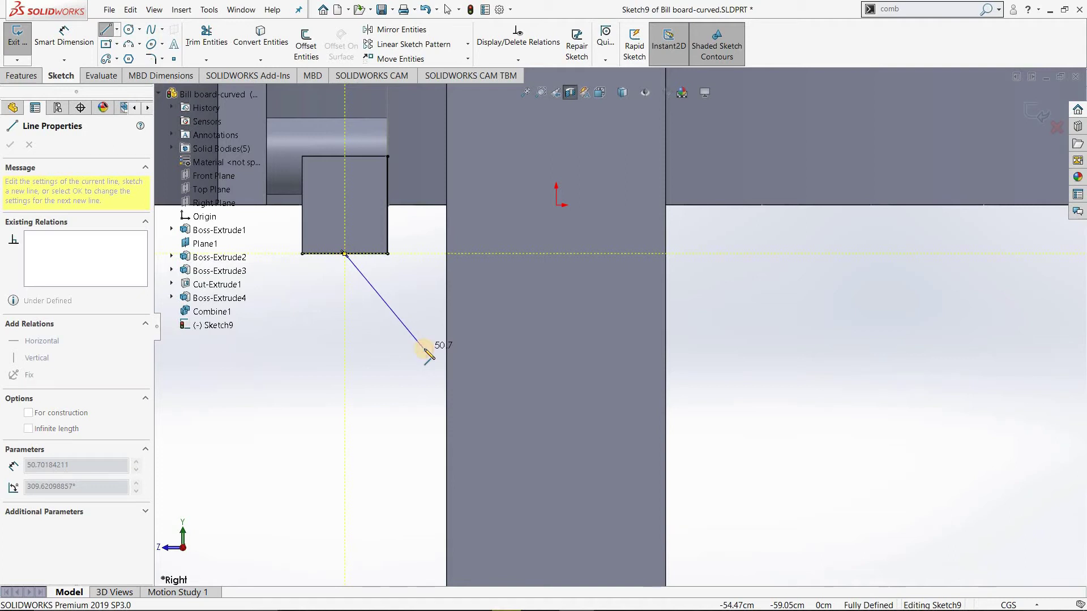
pyautogui.click(424, 349)
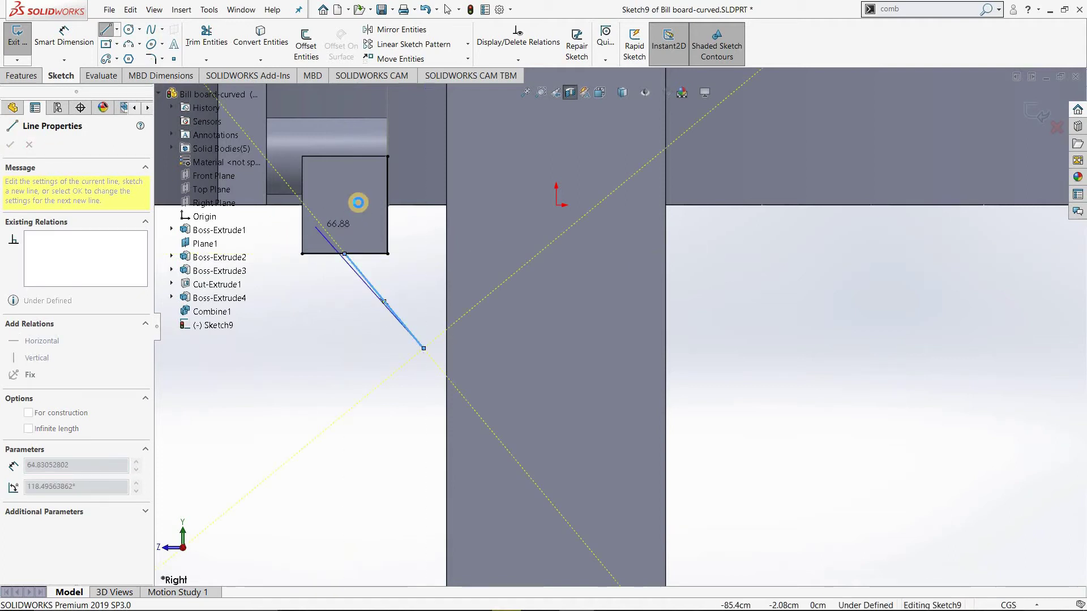
pyautogui.press('Escape')
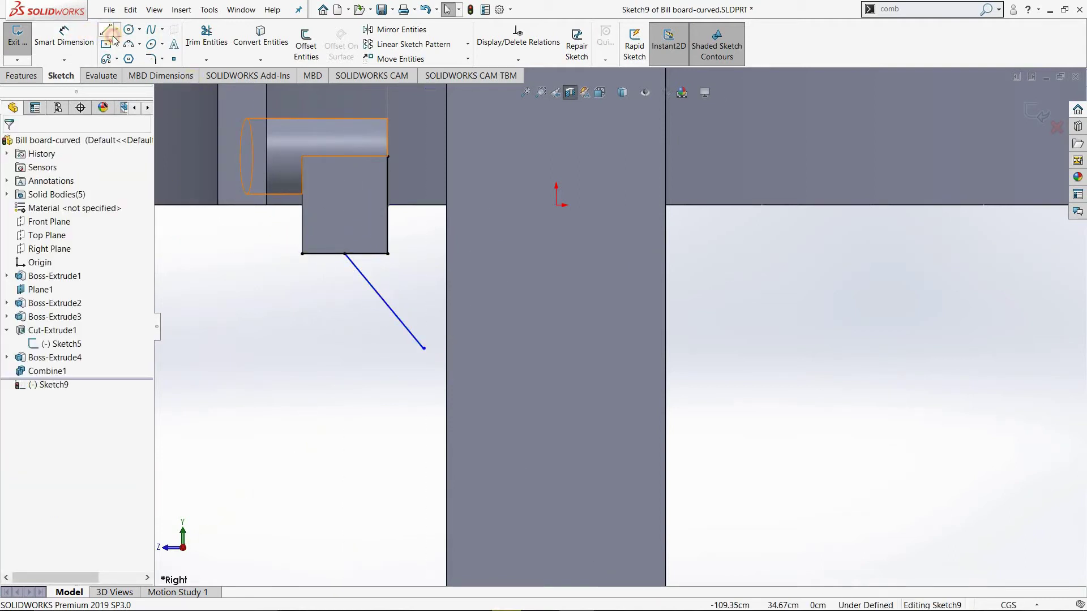
pyautogui.click(106, 30)
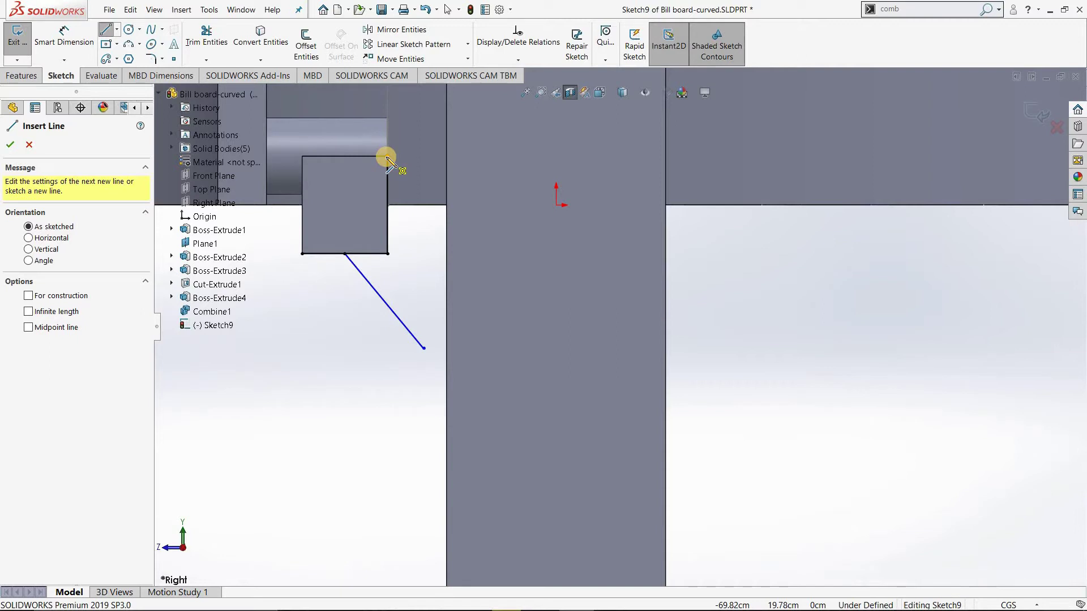
pyautogui.click(388, 157)
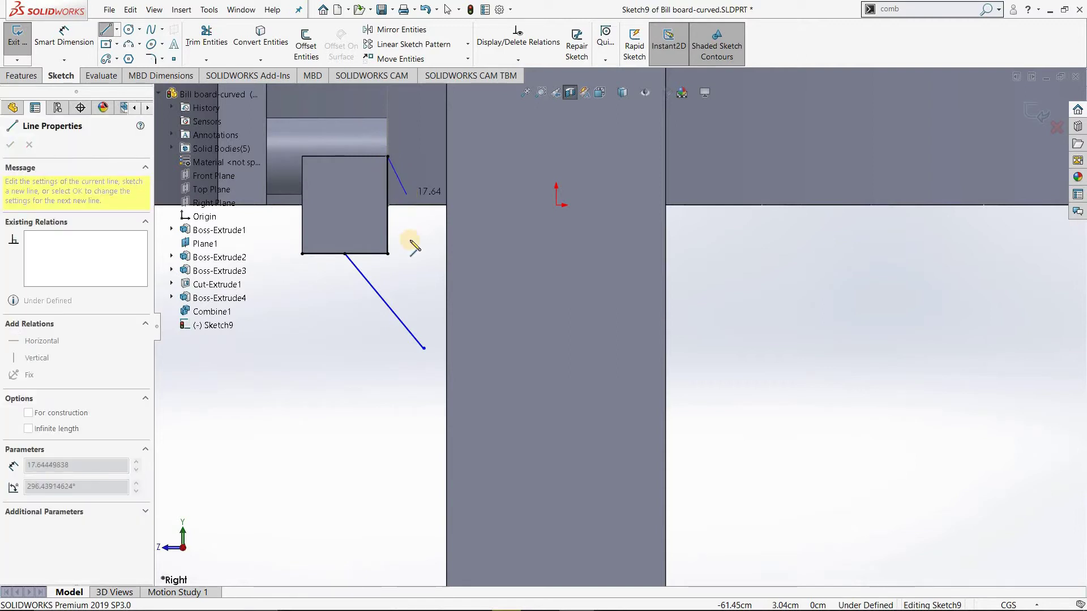
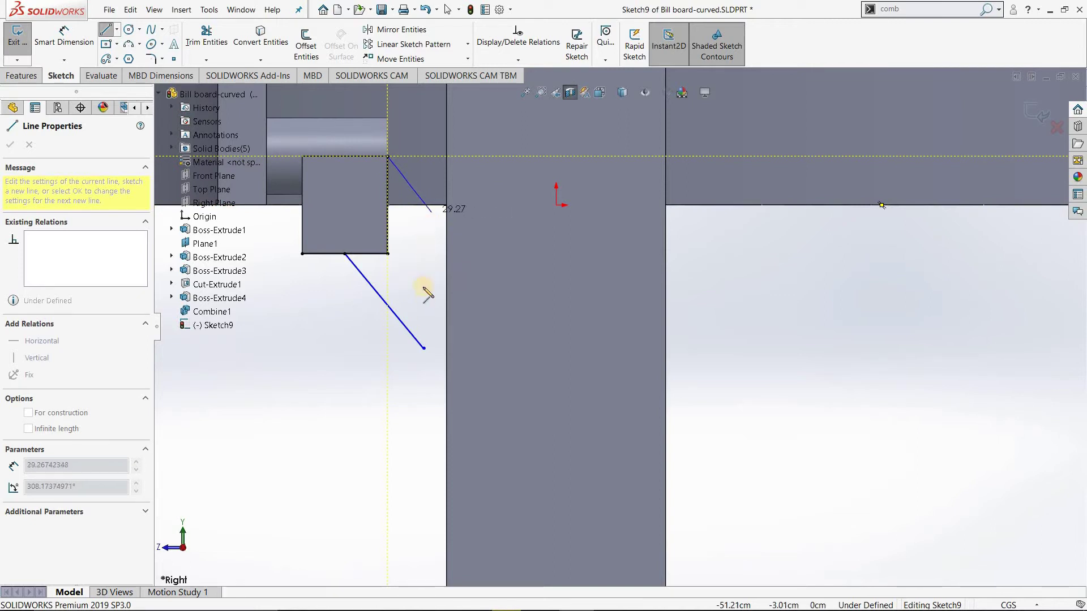
# Finish the sloped and vertical lines, then trim the overlap to close the four-sided profile.
pyautogui.click(424, 217)
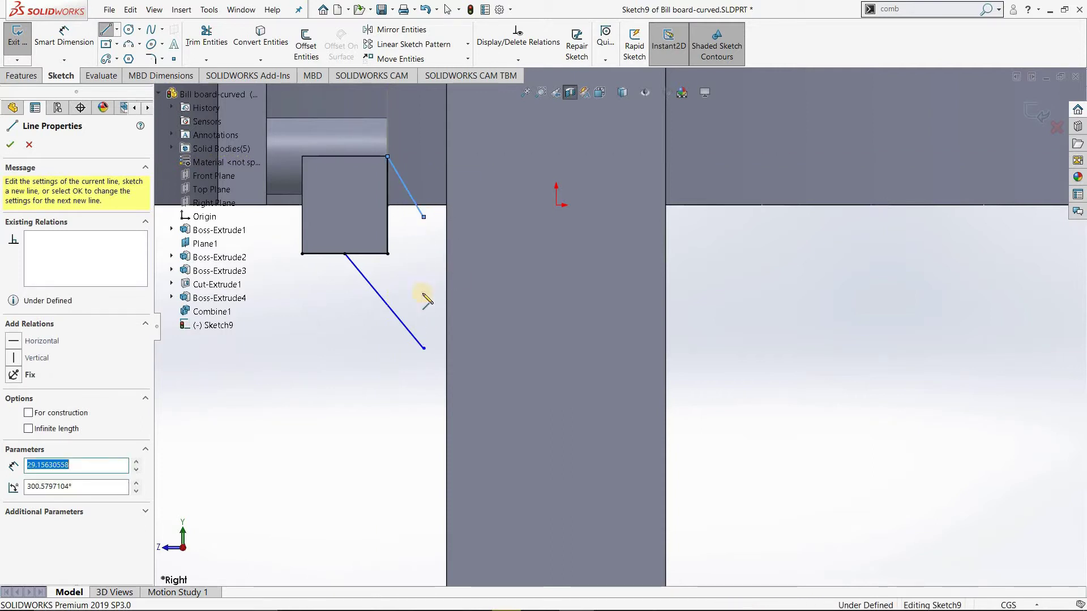
pyautogui.click(424, 348)
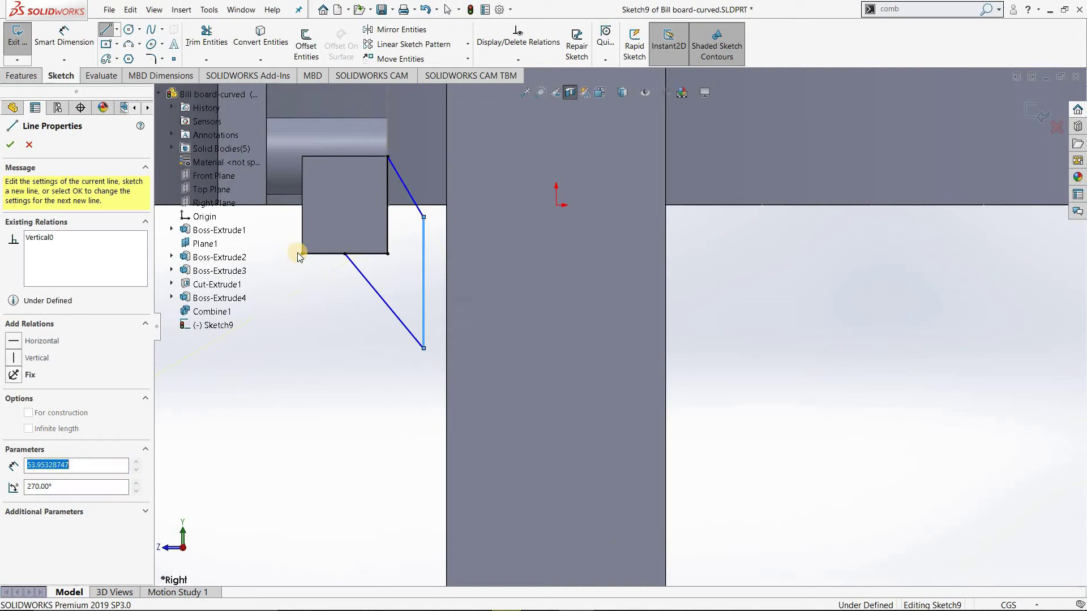
pyautogui.click(207, 37)
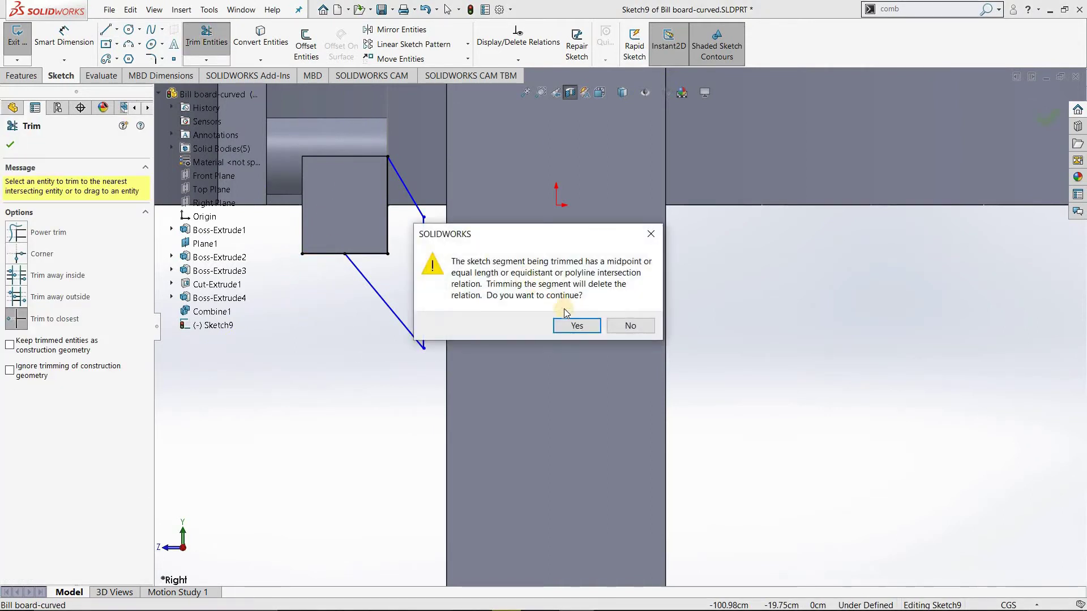
pyautogui.click(577, 326)
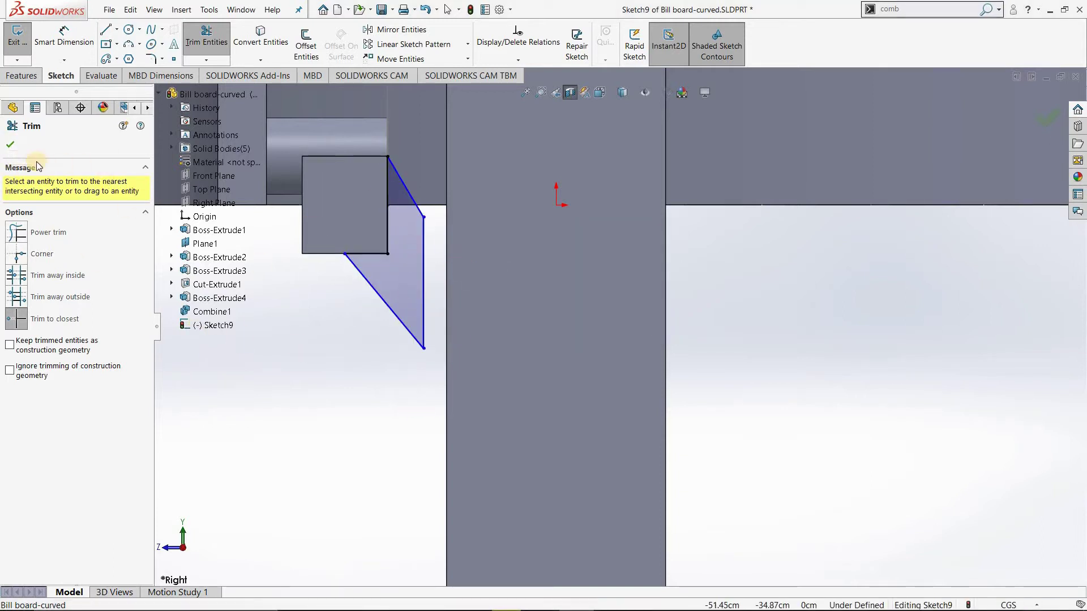
pyautogui.click(15, 147)
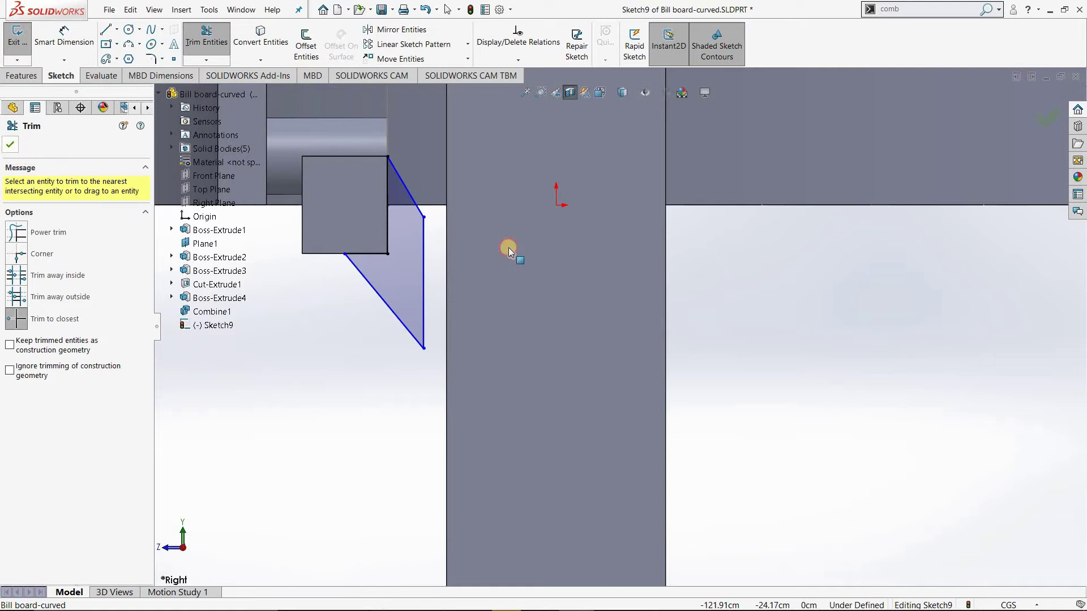
# Drag the profile's vertical edge onto the pole face, making it 52.6 cm.
pyautogui.click(435, 298)
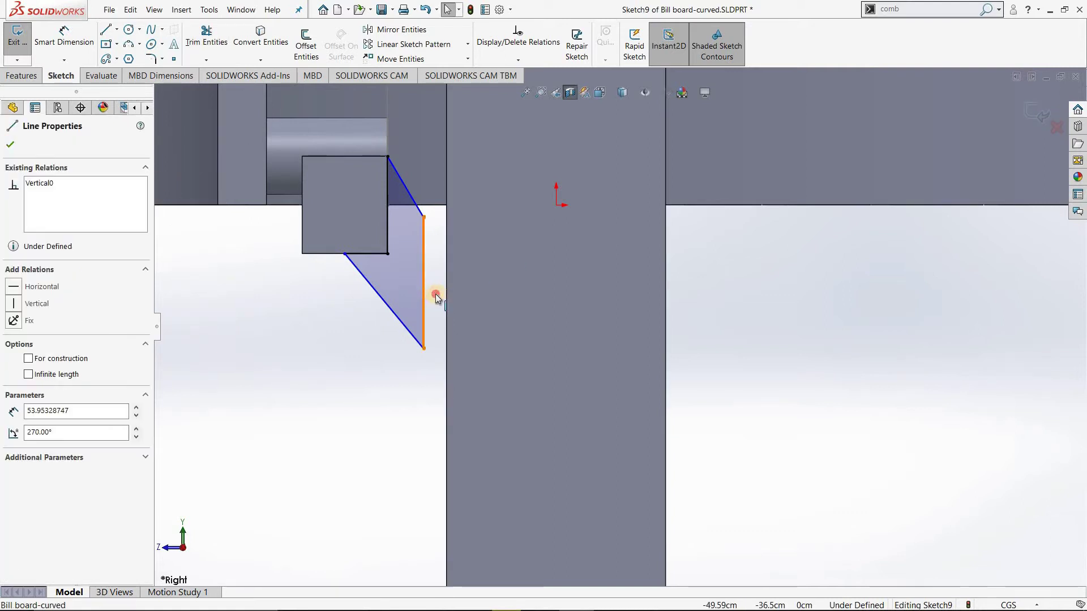
pyautogui.moveTo(436, 295); pyautogui.dragTo(431, 295)
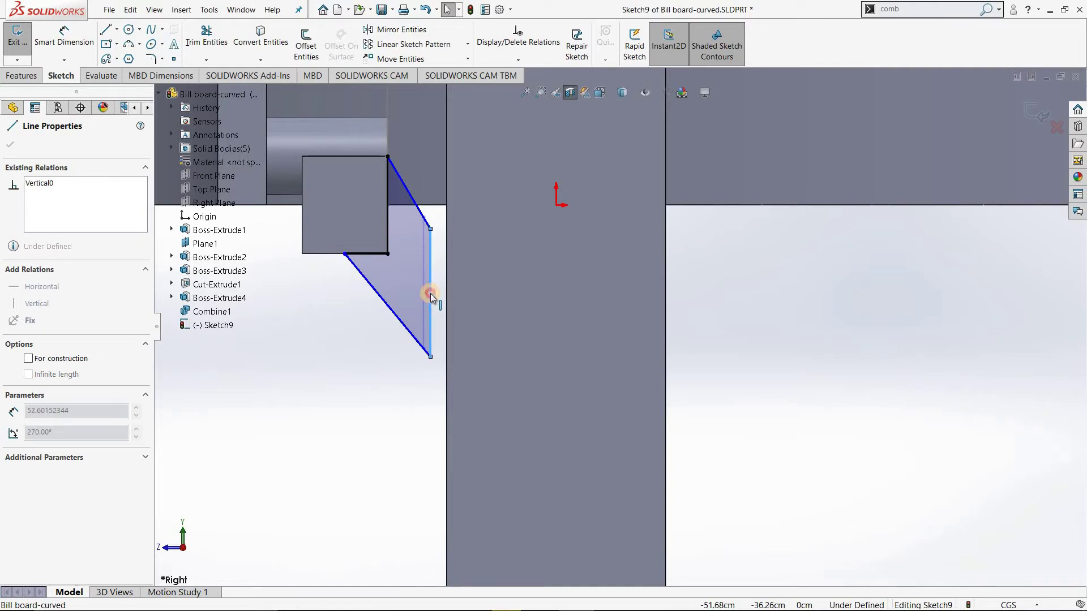
pyautogui.click(11, 146)
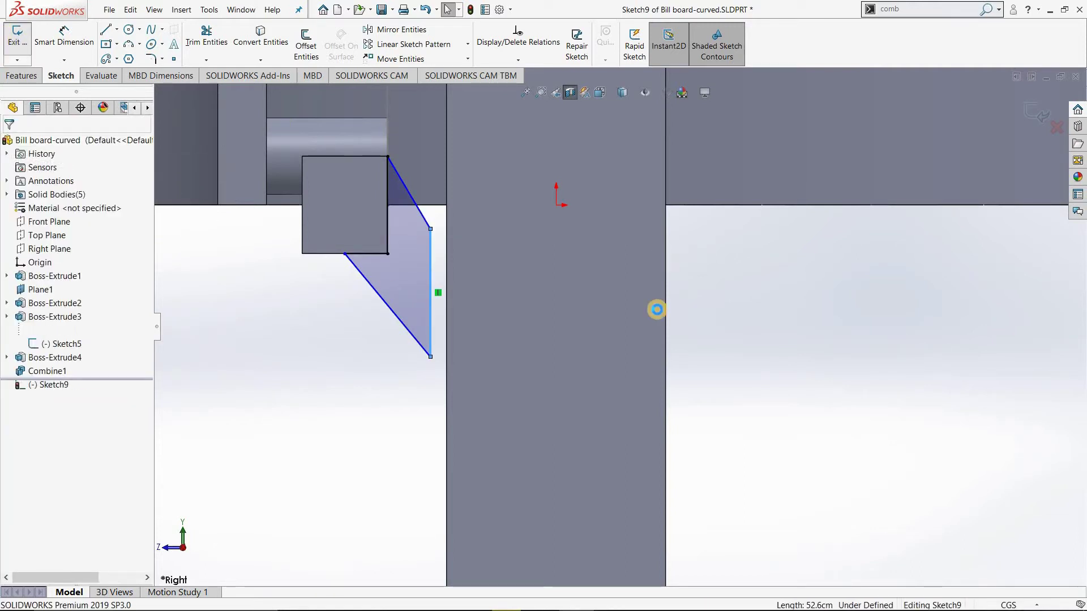
# Extrude Sketch9 mid-plane to 40 cm as a separate body, Boss-Extrude5.
pyautogui.press('e')
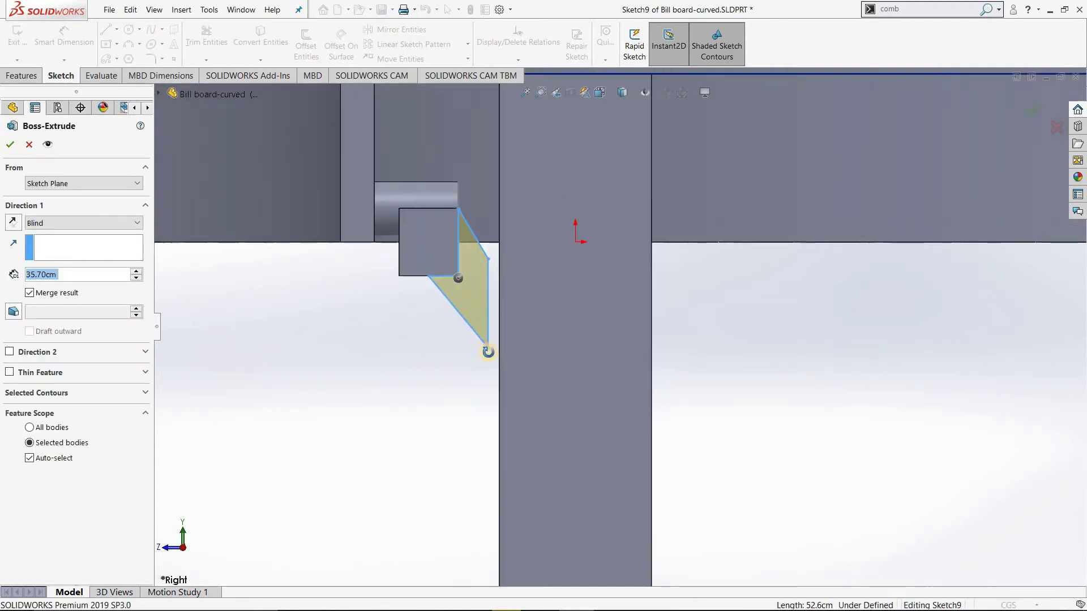
pyautogui.click(42, 222)
pyautogui.click(69, 302)
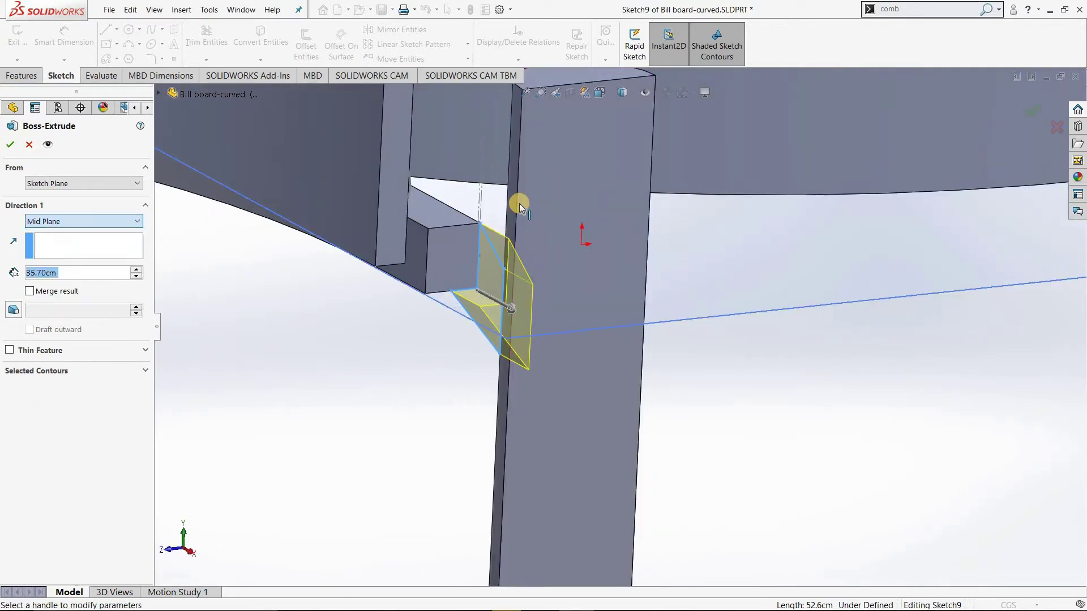
pyautogui.scroll(-2, 510, 283)
pyautogui.moveTo(496, 294)
pyautogui.mouseDown(button='middle')
pyautogui.moveTo(478, 318)
pyautogui.moveTo(379, 319)
pyautogui.mouseUp(button='middle')
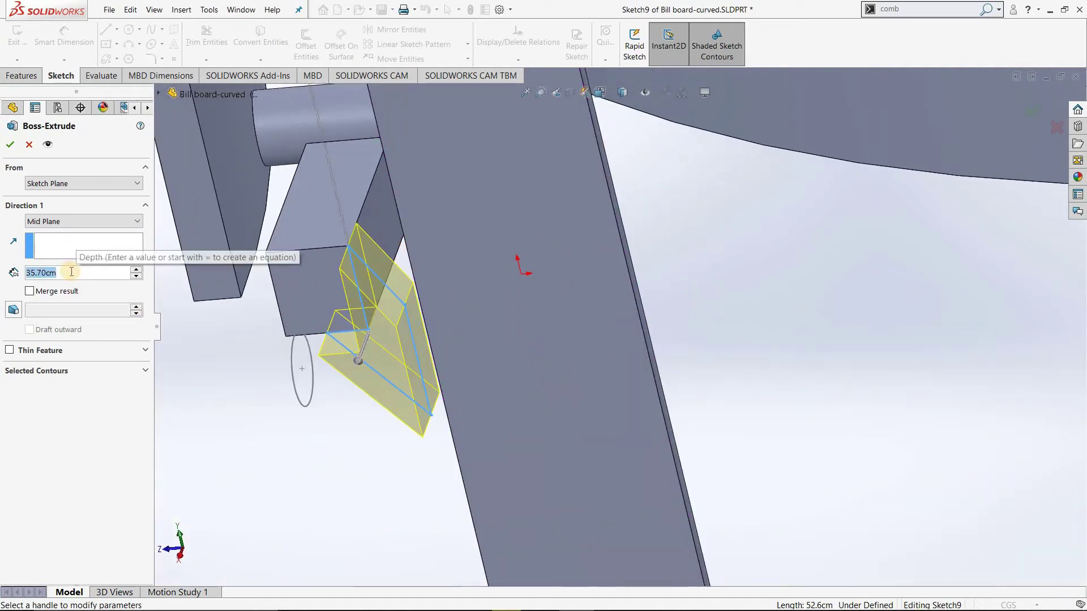
pyautogui.write('40')
pyautogui.press('Return')
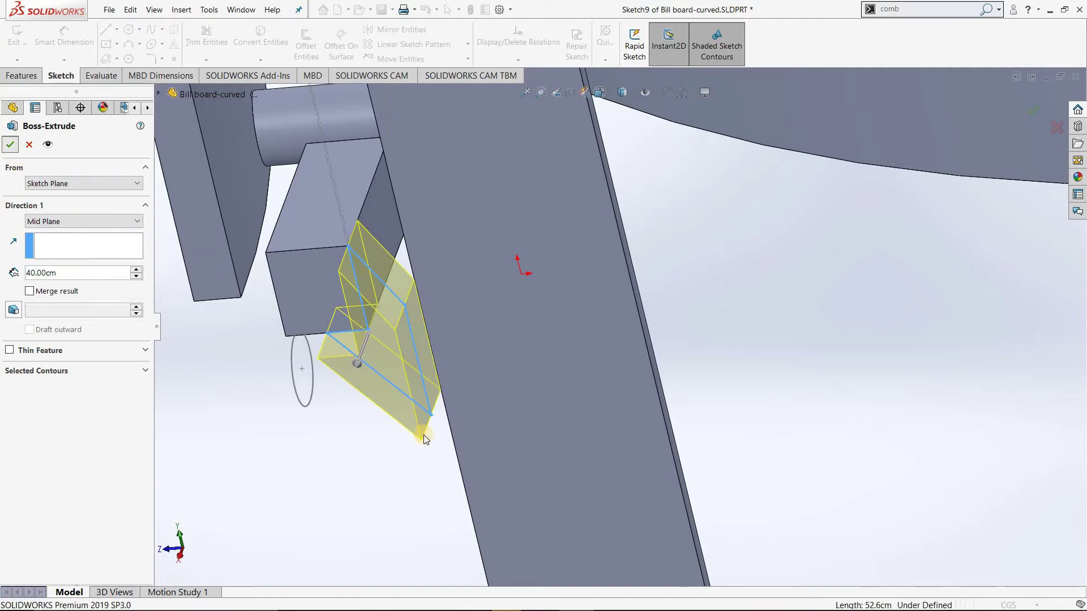
pyautogui.press('Return')
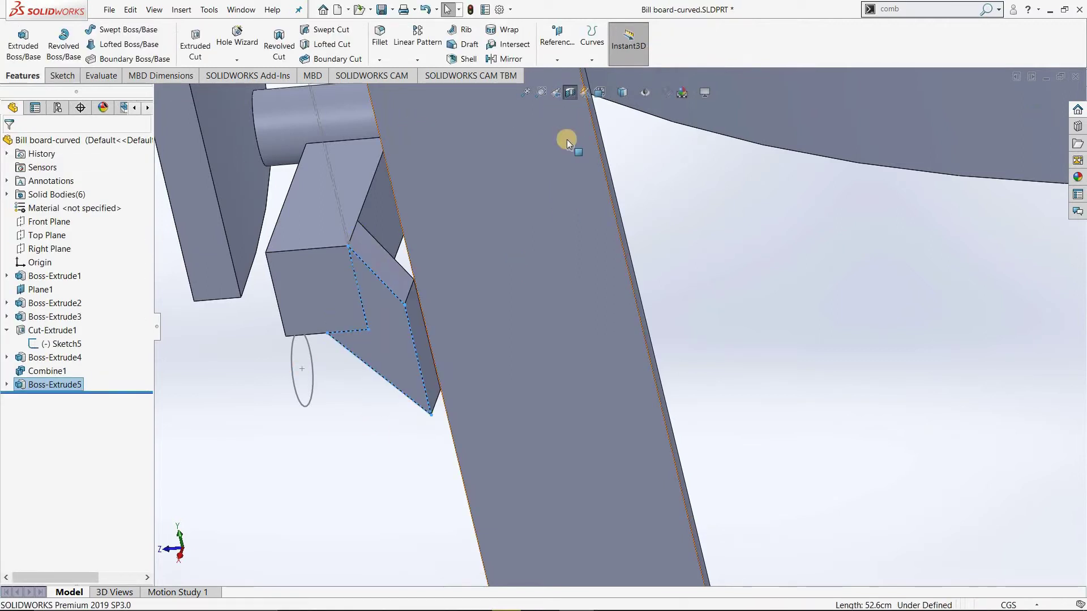
# Orbit and zoom to the bracket's narrow face beside the pole and start an Extruded Boss/Base.
pyautogui.moveTo(371, 326)
pyautogui.mouseDown(button='middle')
pyautogui.moveTo(453, 325)
pyautogui.moveTo(487, 361)
pyautogui.moveTo(480, 274)
pyautogui.moveTo(490, 225)
pyautogui.moveTo(549, 278)
pyautogui.moveTo(475, 162)
pyautogui.moveTo(468, 204)
pyautogui.moveTo(459, 194)
pyautogui.moveTo(468, 199)
pyautogui.mouseUp(button='middle')
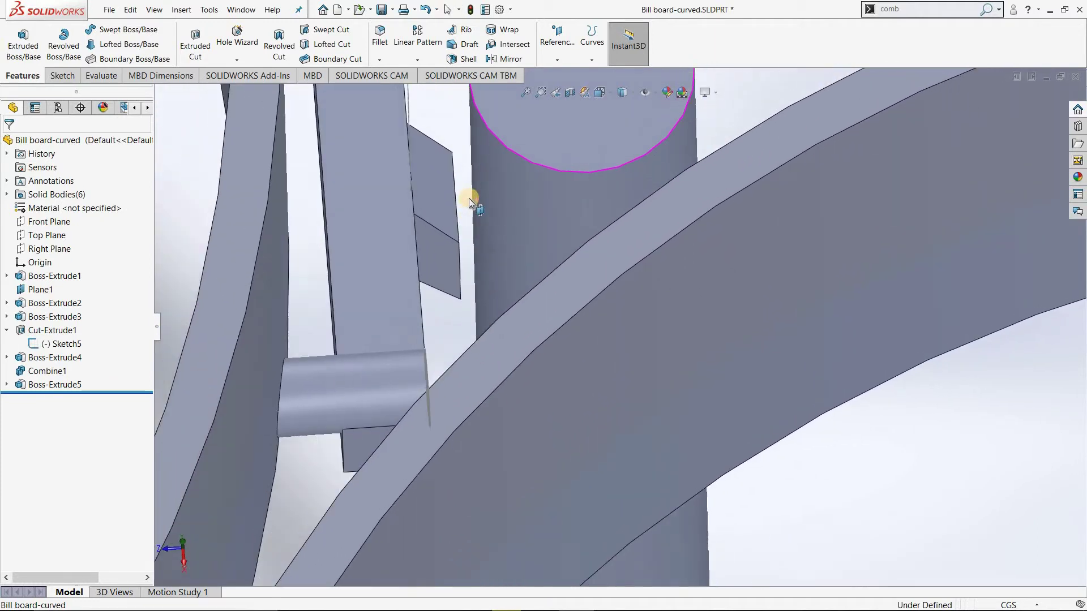
pyautogui.scroll(1, 469, 198)
pyautogui.scroll(1, 478, 226)
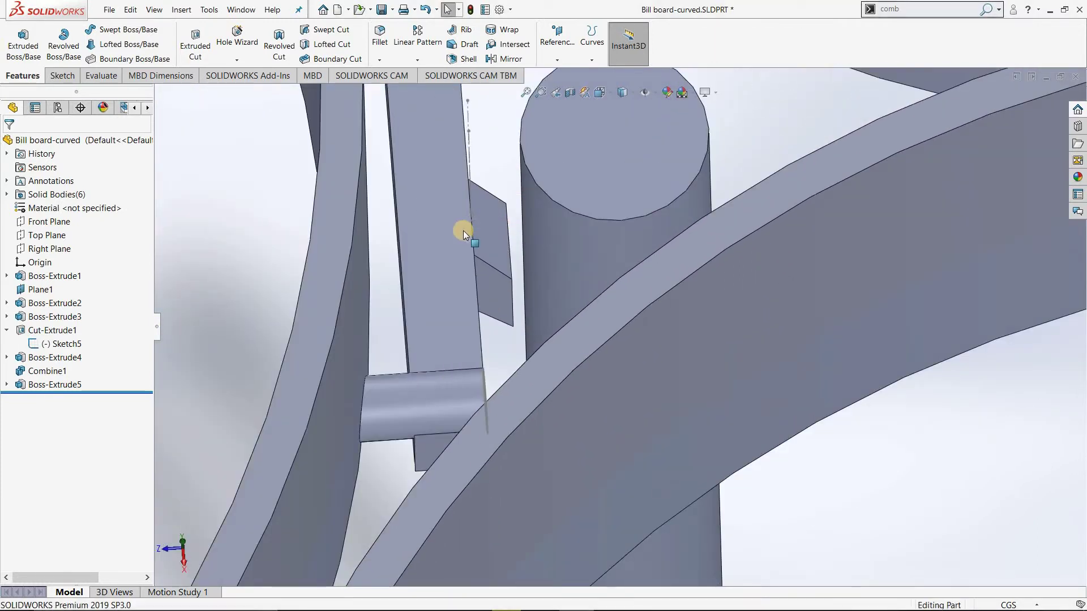
pyautogui.scroll(-1, 525, 280)
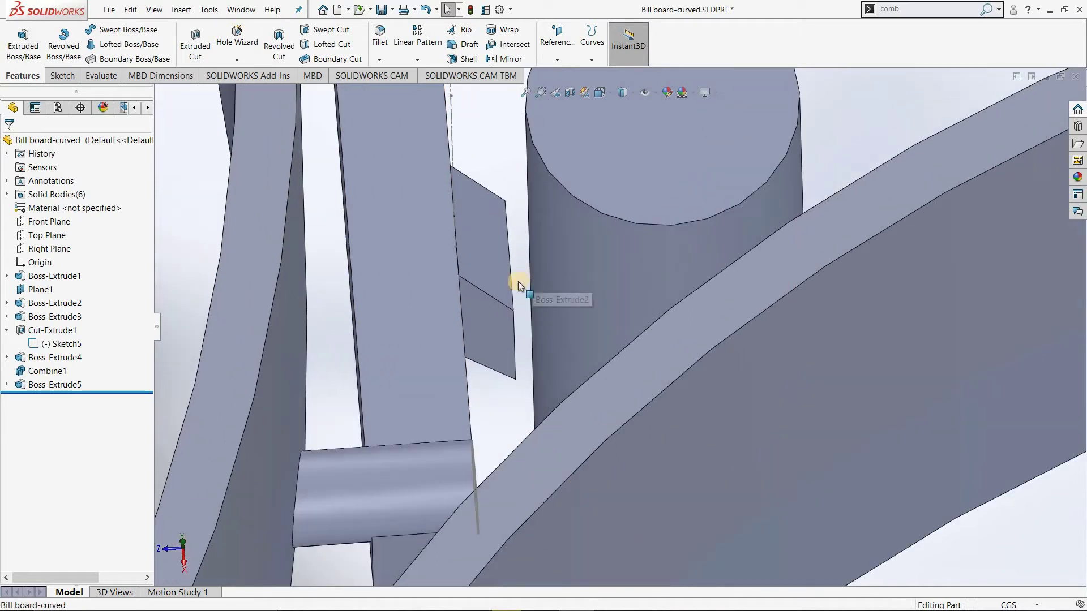
pyautogui.scroll(-1, 518, 281)
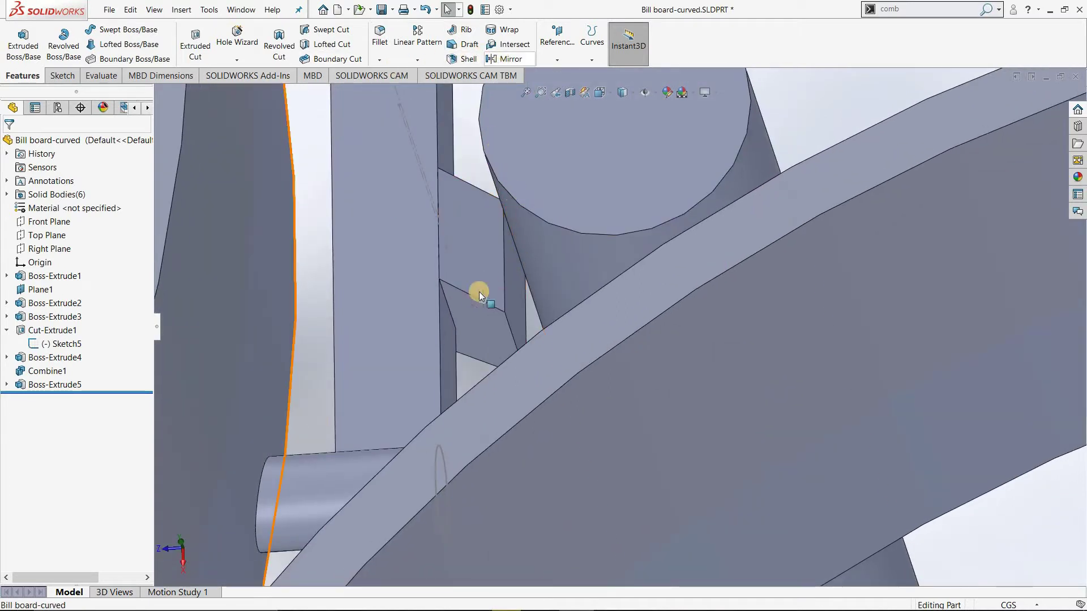
pyautogui.click(14, 52)
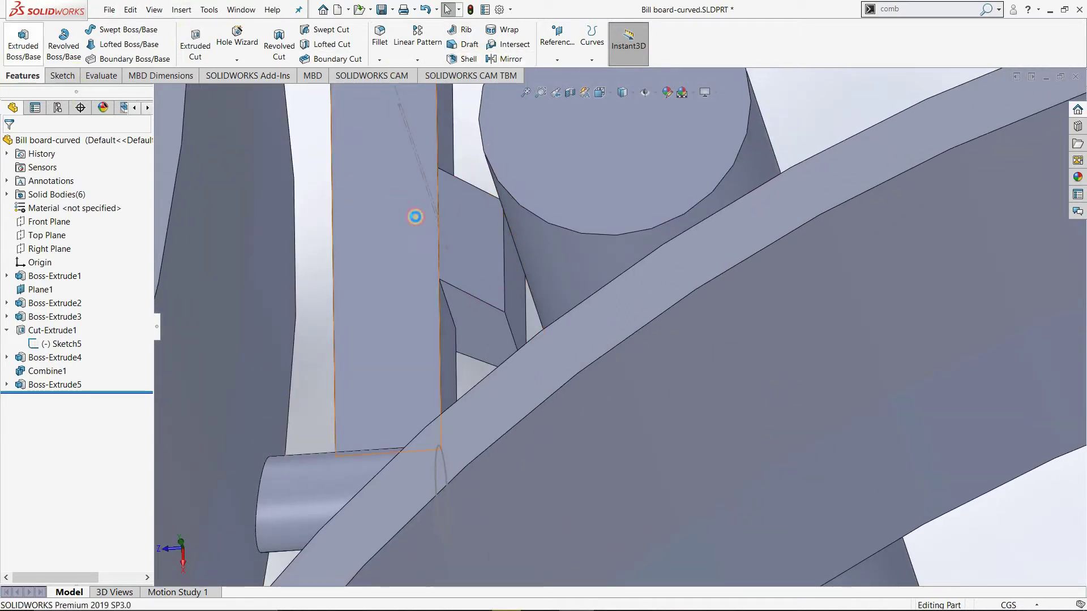
# Sketch on the bracket's narrow face and convert its outline into Sketch10 lines.
pyautogui.click(516, 304)
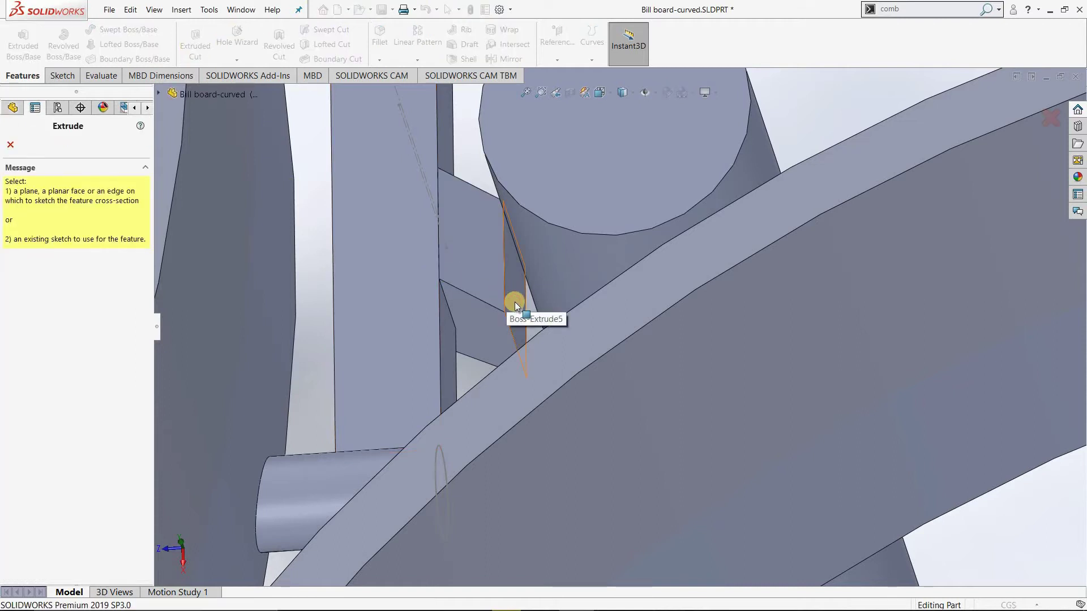
pyautogui.click(243, 52)
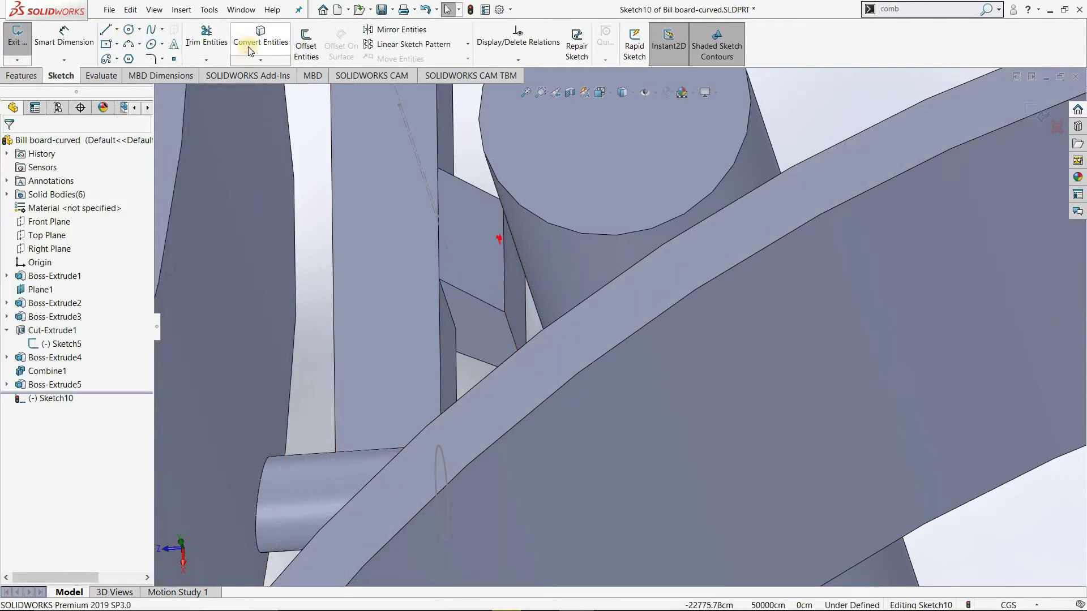
pyautogui.click(515, 306)
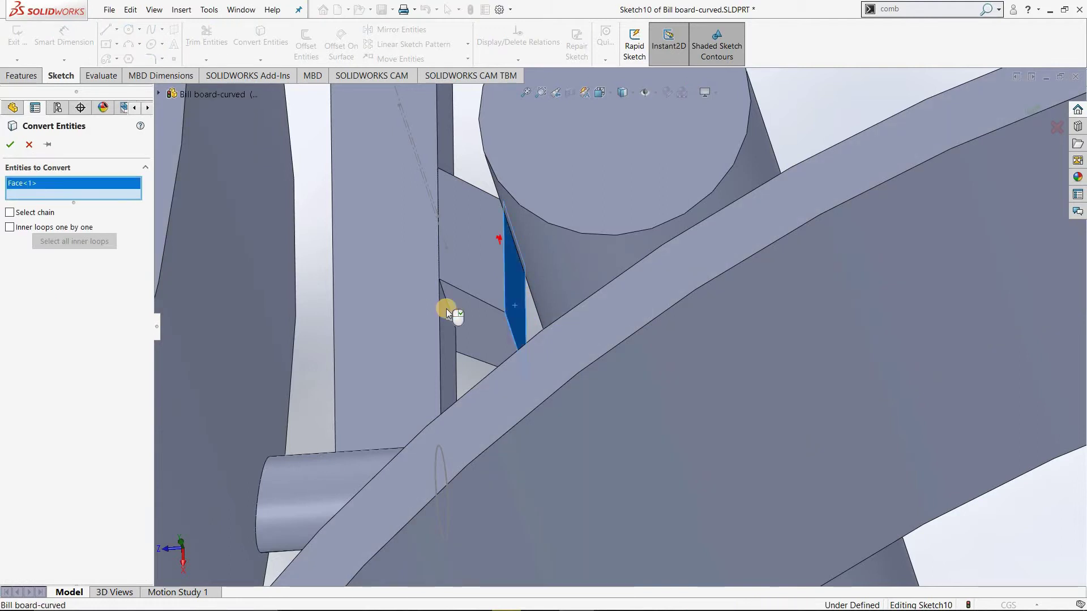
pyautogui.click(8, 145)
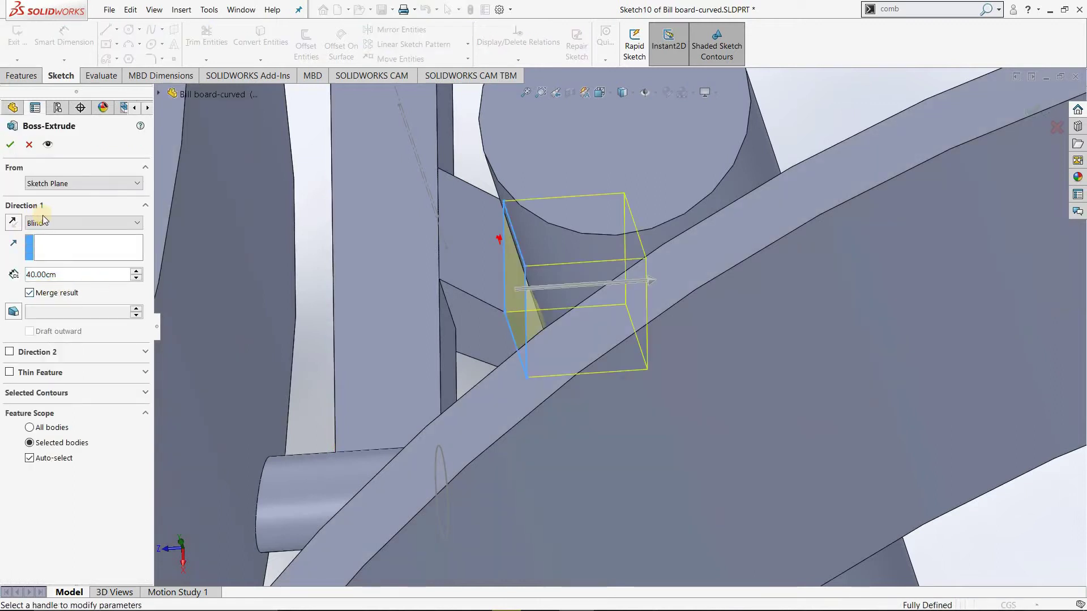
# Extrude Sketch10 Up To Surface, ending at the pole's curved face, as Boss-Extrude6.
pyautogui.click(53, 222)
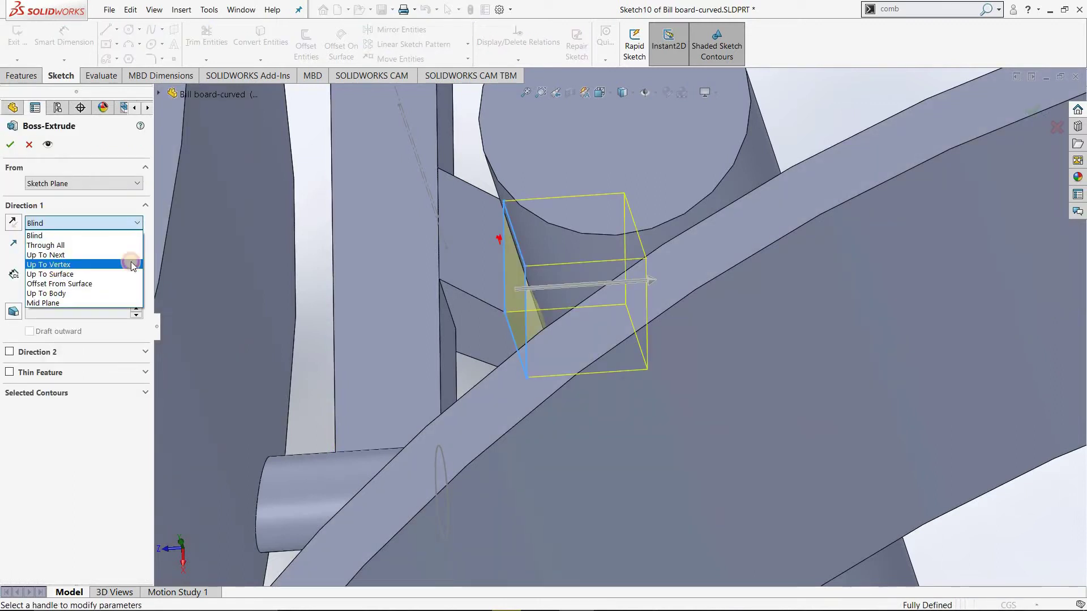
pyautogui.click(60, 275)
pyautogui.moveTo(454, 263); pyautogui.dragTo(484, 268, button='middle')
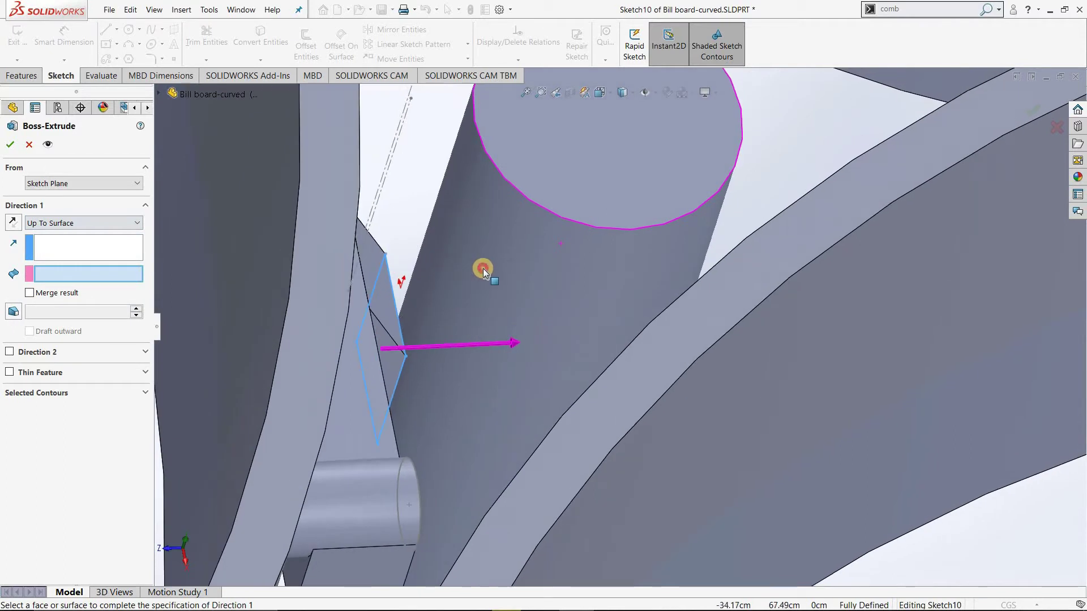
pyautogui.click(484, 269)
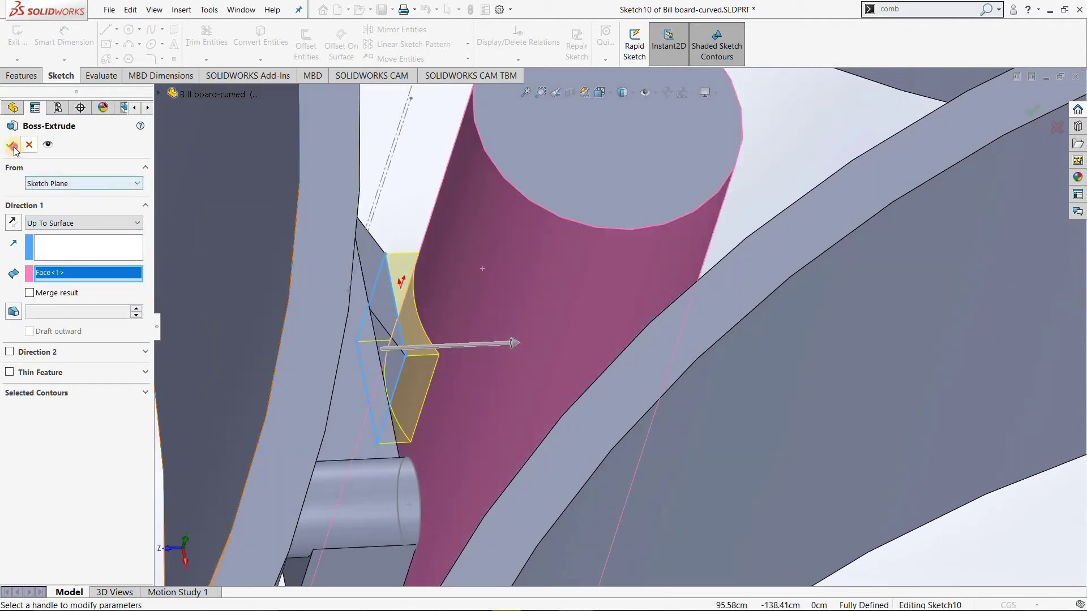
pyautogui.rightClick(492, 250)
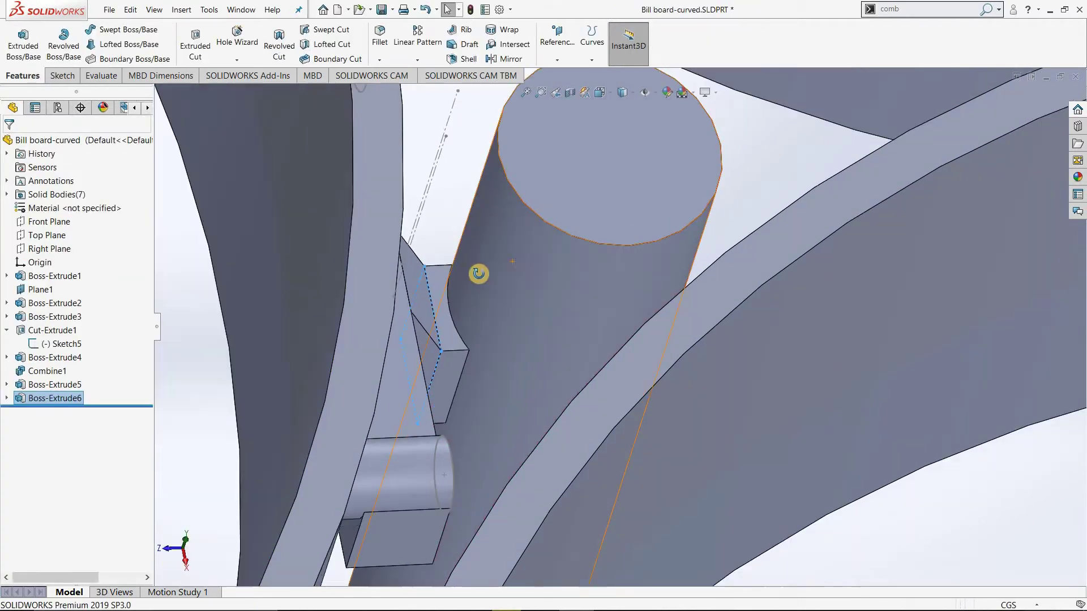
pyautogui.moveTo(470, 302)
pyautogui.mouseDown(button='middle')
pyautogui.moveTo(528, 307)
pyautogui.moveTo(592, 249)
pyautogui.moveTo(587, 368)
pyautogui.mouseUp(button='middle')
pyautogui.scroll(5, 528, 307)
pyautogui.scroll(-2, 587, 368)
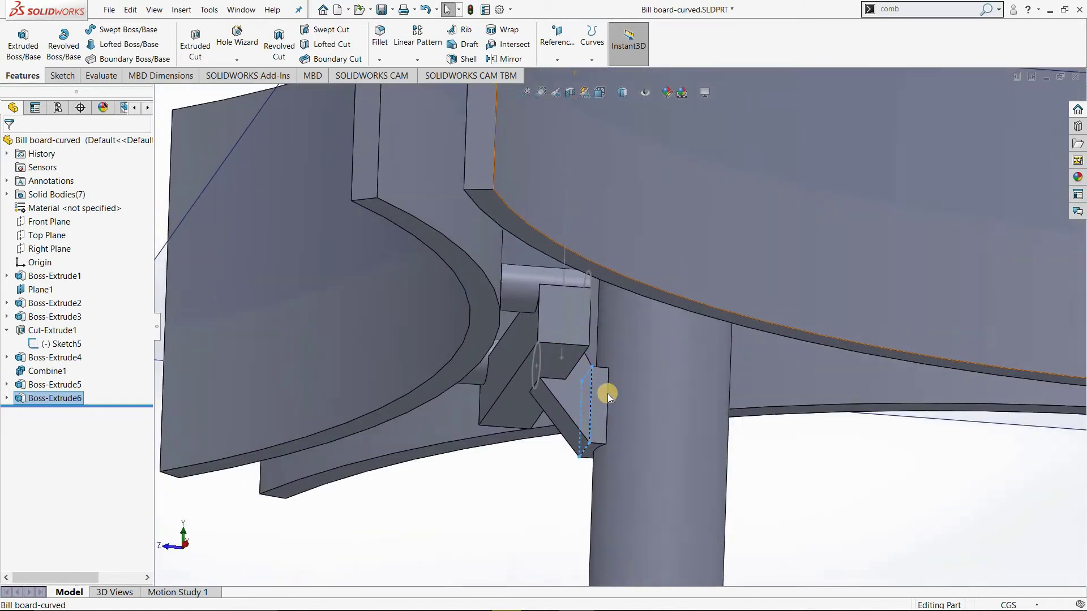
pyautogui.scroll(-2, 607, 392)
pyautogui.scroll(-2, 618, 386)
pyautogui.scroll(1, 617, 385)
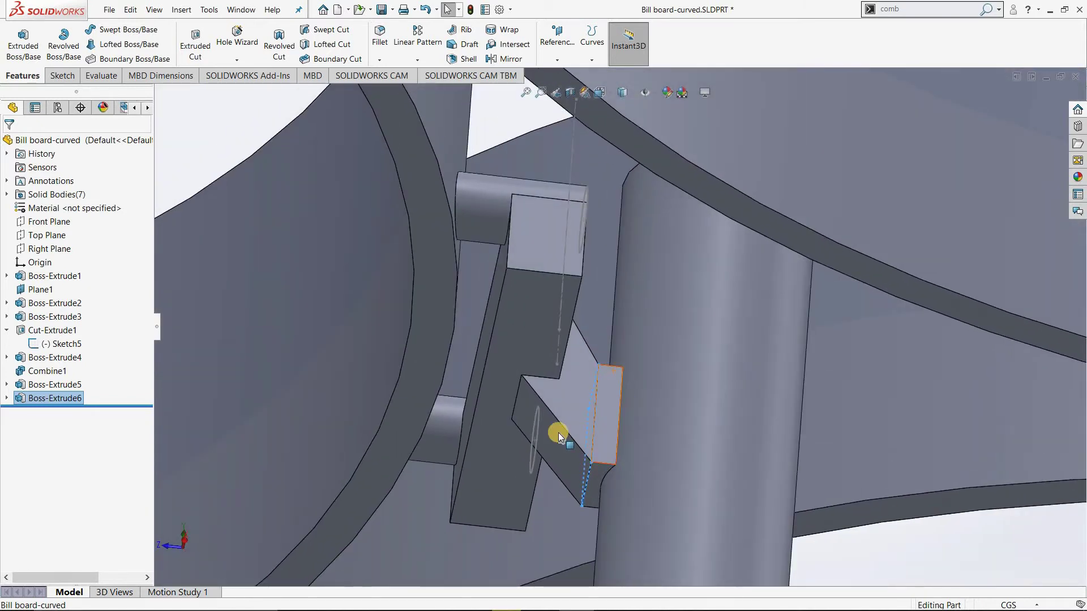
pyautogui.scroll(2, 636, 417)
pyautogui.scroll(1, 515, 509)
pyautogui.click(508, 533)
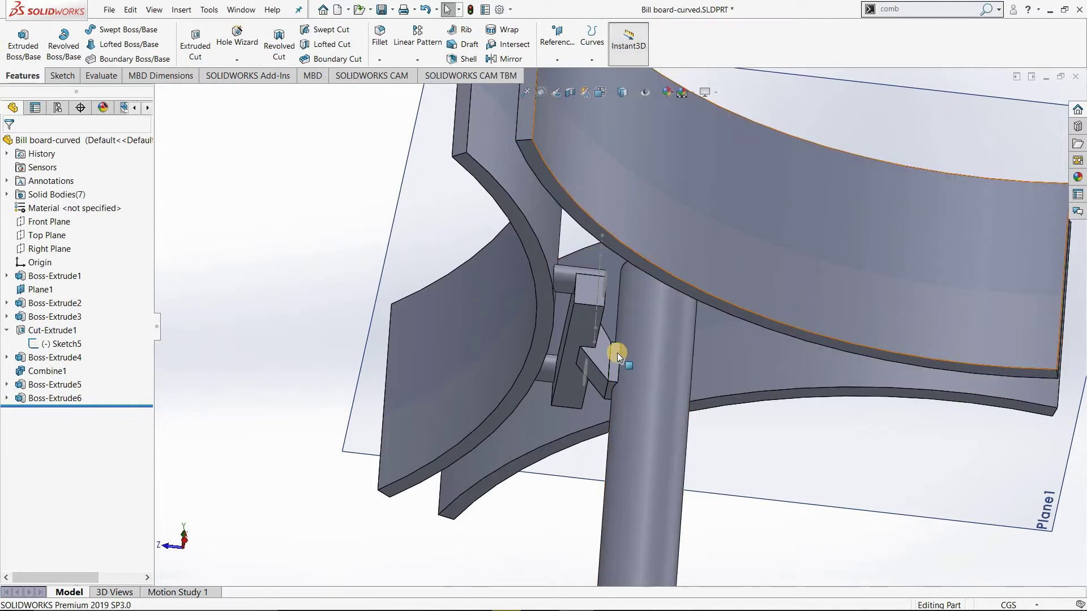
pyautogui.scroll(-2, 617, 352)
pyautogui.scroll(-2, 624, 368)
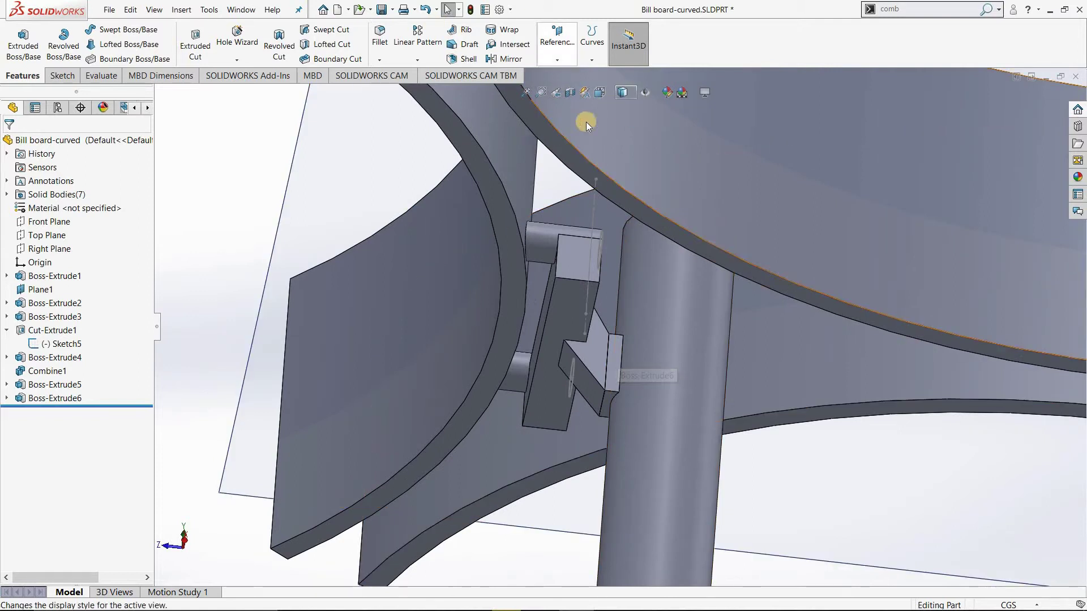
# Add Combine1, Boss-Extrude5 and Boss-Extrude6 into a single Combine2 body.
pyautogui.click(906, 5)
pyautogui.write('co')
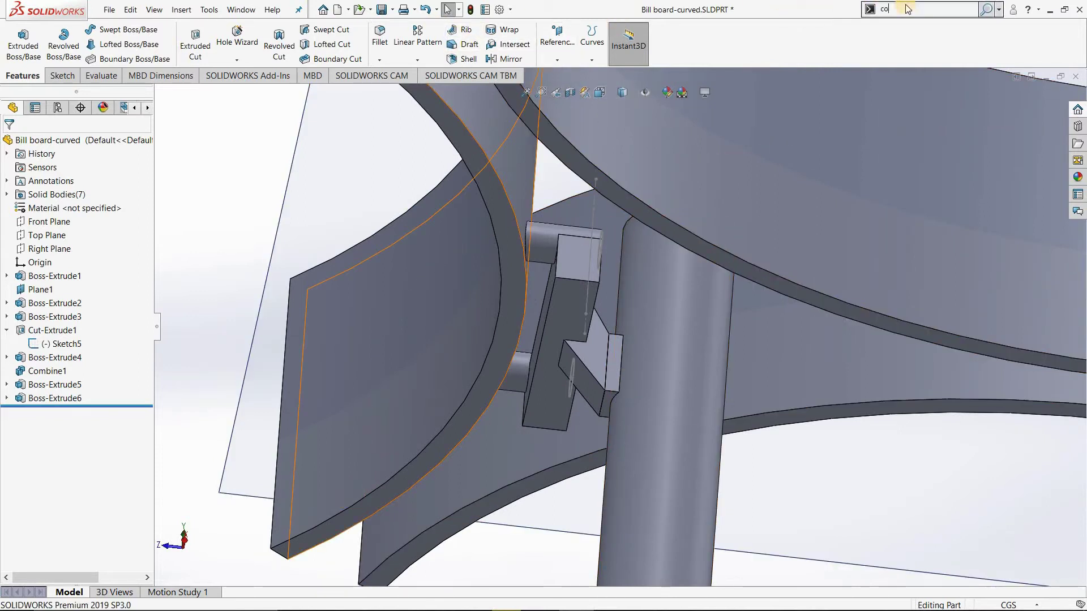
pyautogui.write('m')
pyautogui.click(892, 33)
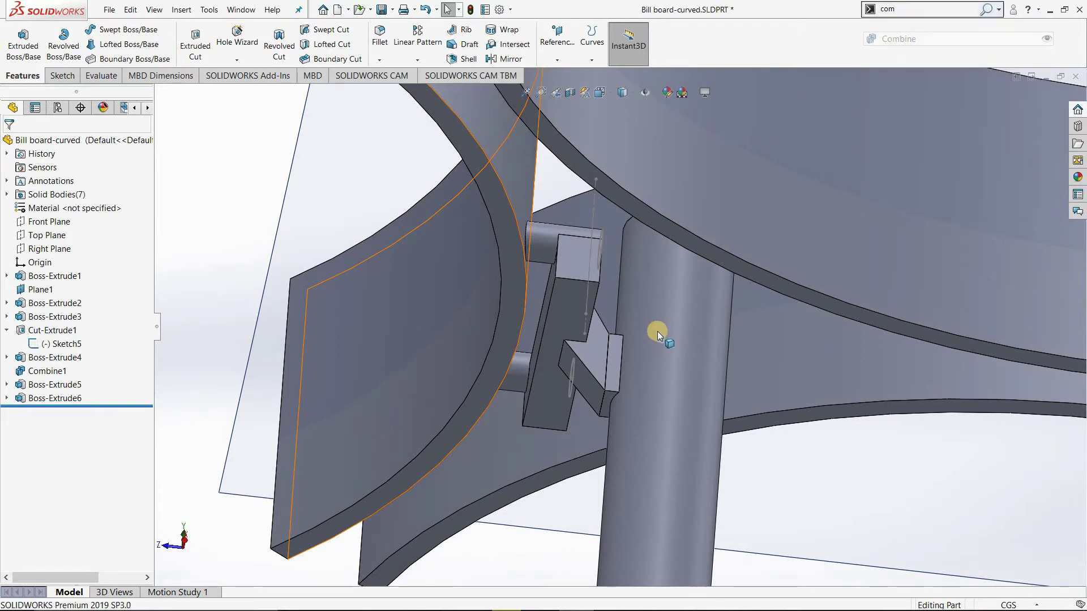
pyautogui.click(599, 345)
pyautogui.click(609, 363)
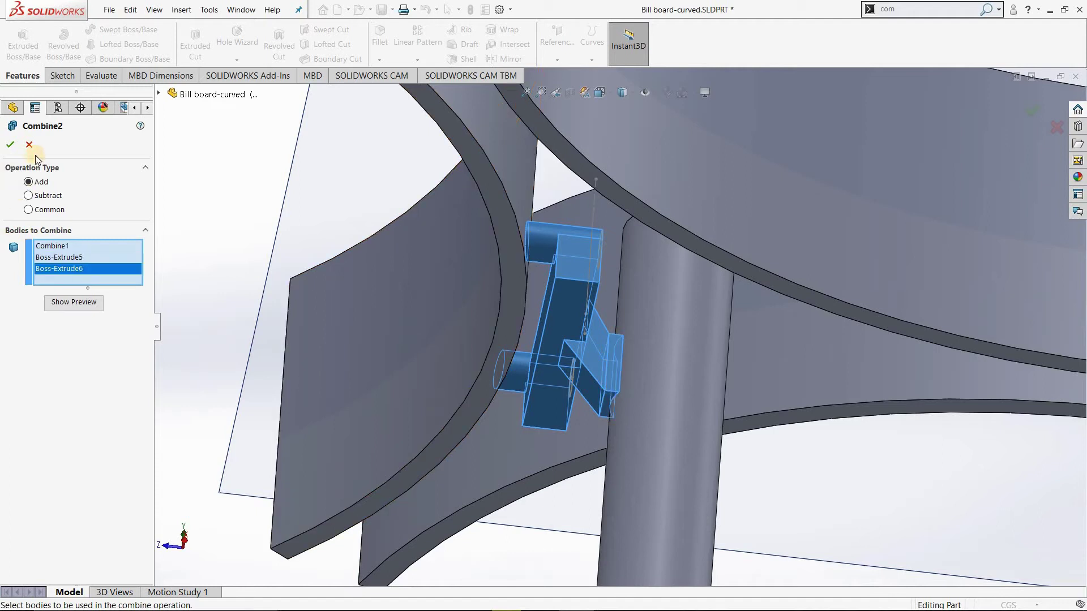
pyautogui.click(11, 145)
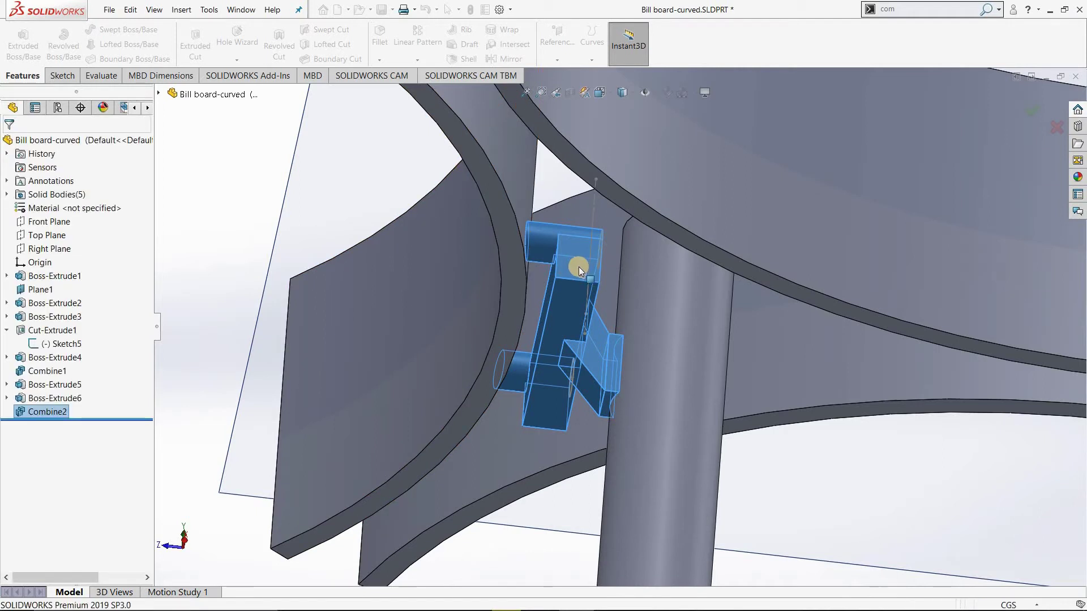
pyautogui.scroll(10, 578, 267)
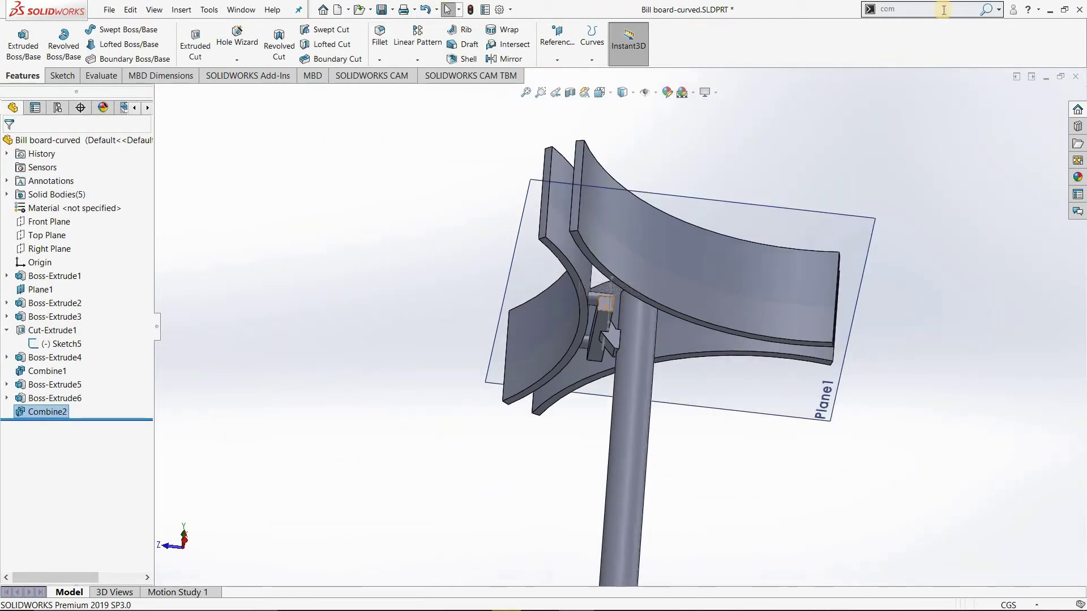
pyautogui.click(931, 9)
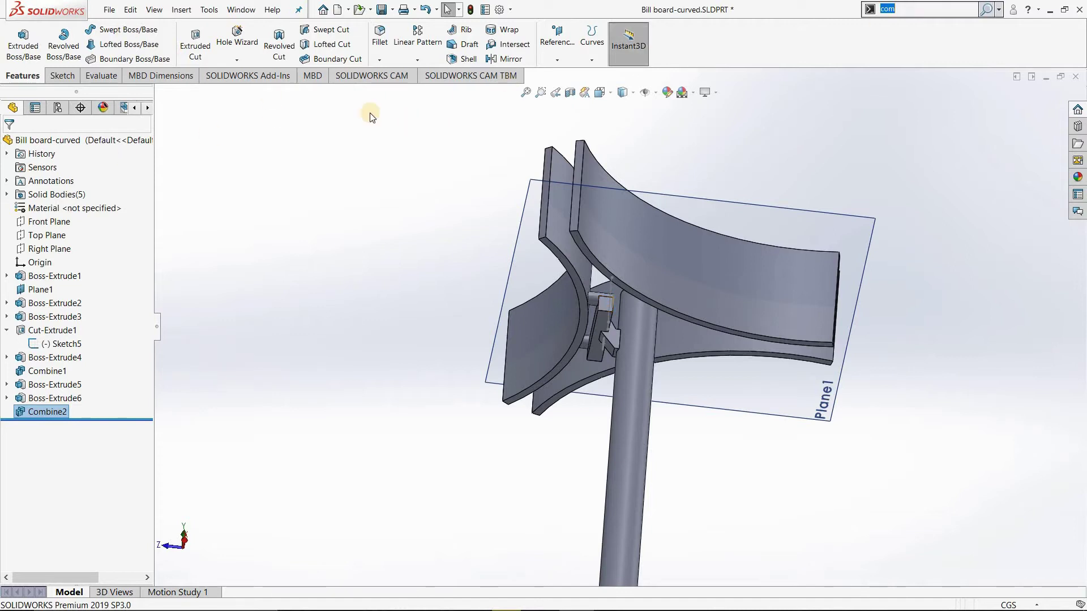
pyautogui.click(363, 139)
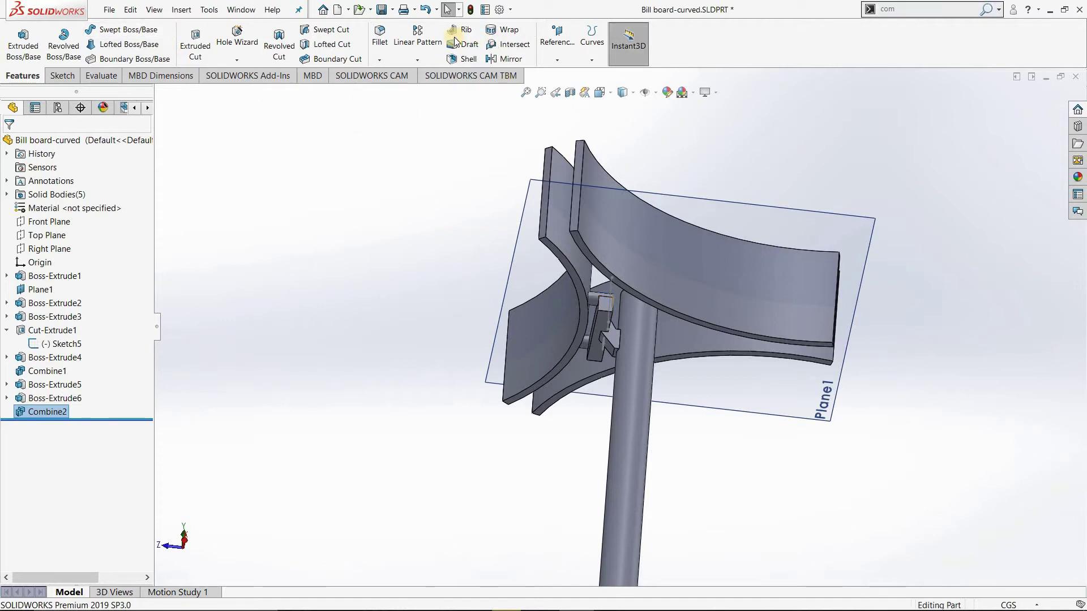
# Start a circular body pattern with the Combine2 bracket as the body to repeat.
pyautogui.click(418, 59)
pyautogui.click(431, 88)
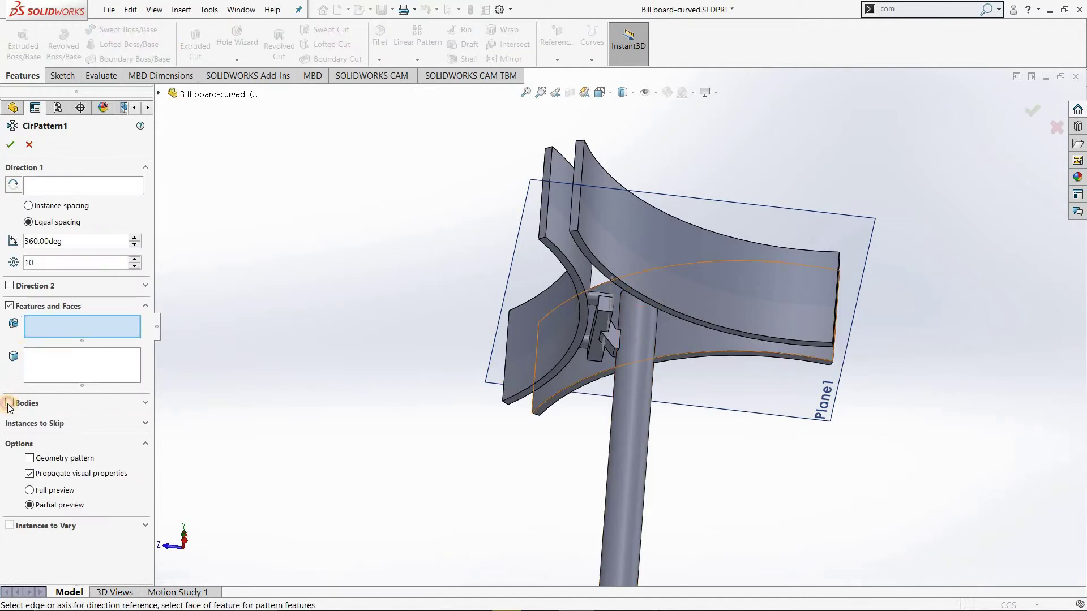
pyautogui.click(9, 403)
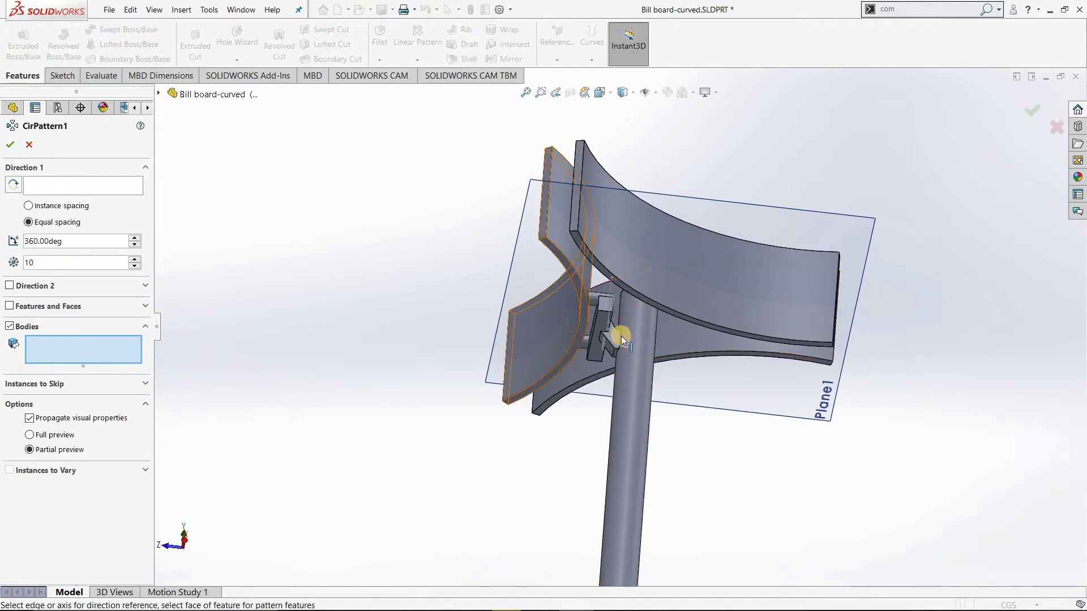
pyautogui.scroll(-3, 620, 336)
pyautogui.scroll(-3, 566, 264)
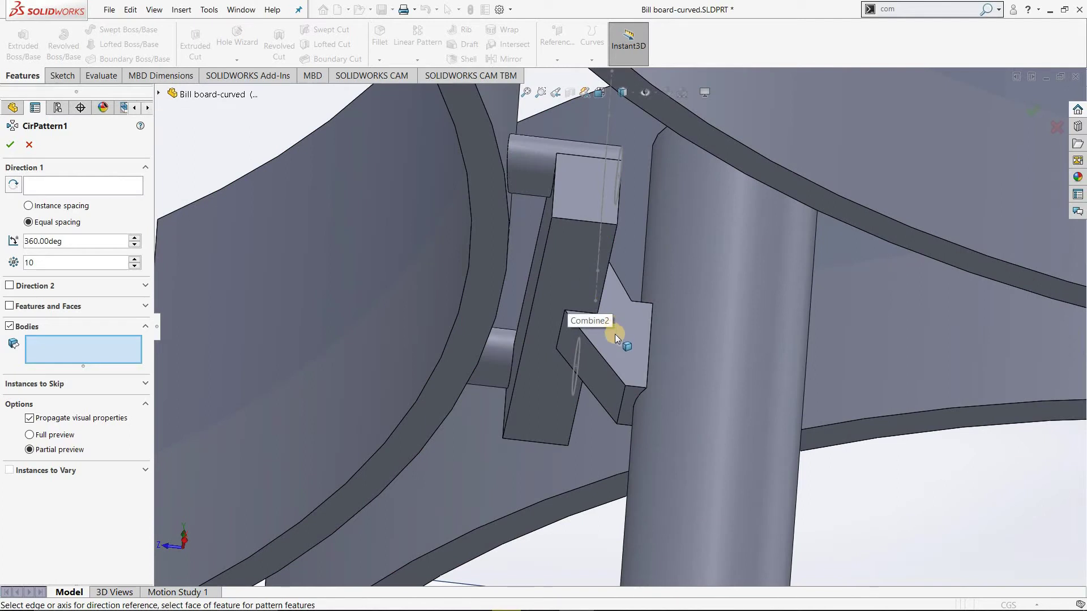
pyautogui.click(587, 318)
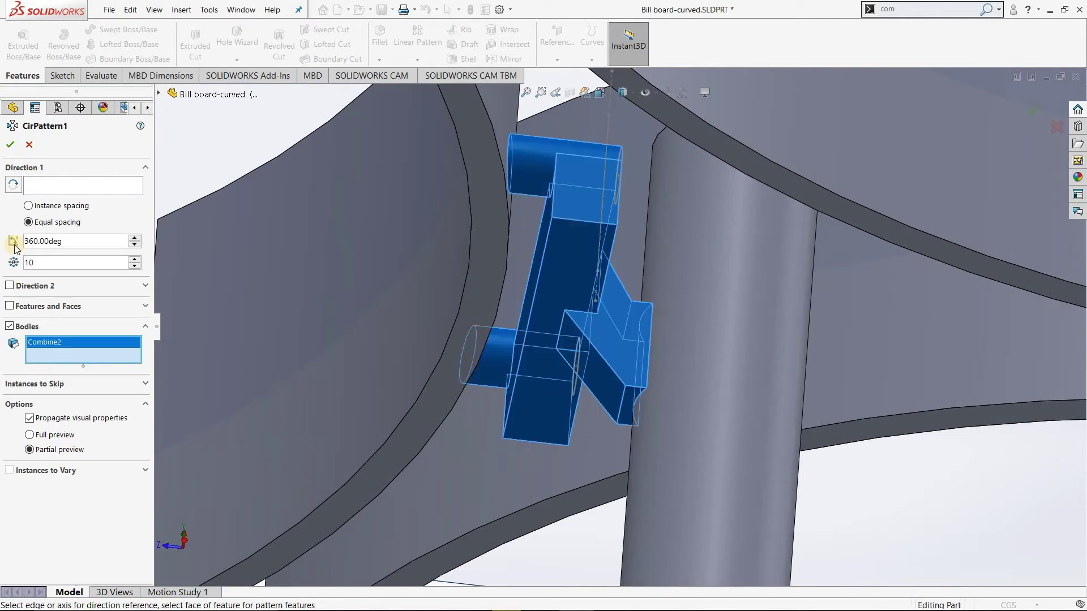
pyautogui.click(51, 184)
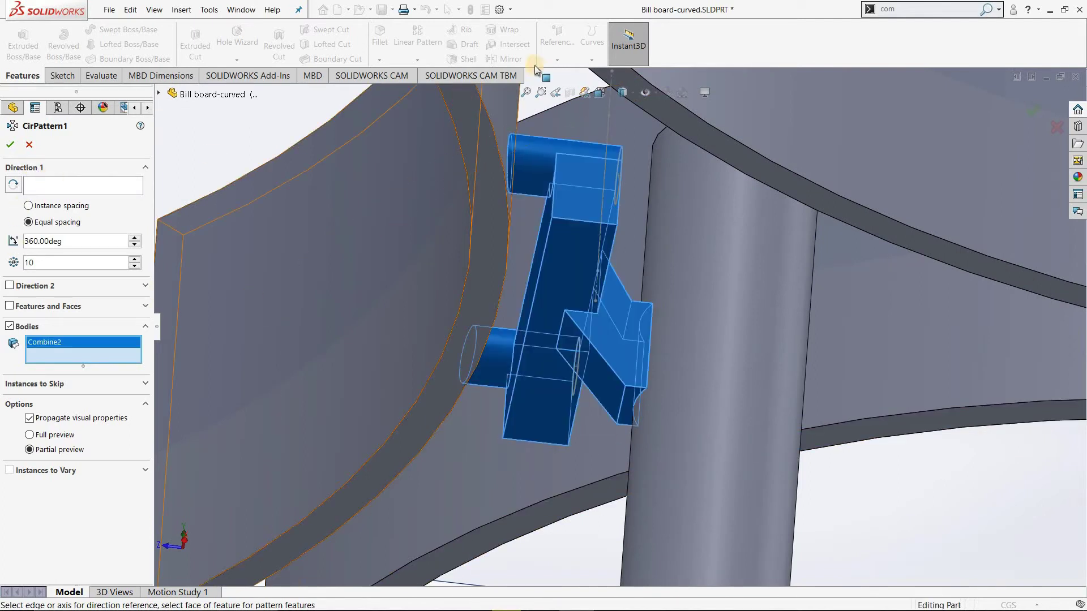
# Use the pole's temporary axis as centre with 3 equally spaced instances, creating CirPattern1.
pyautogui.click(651, 92)
pyautogui.click(661, 126)
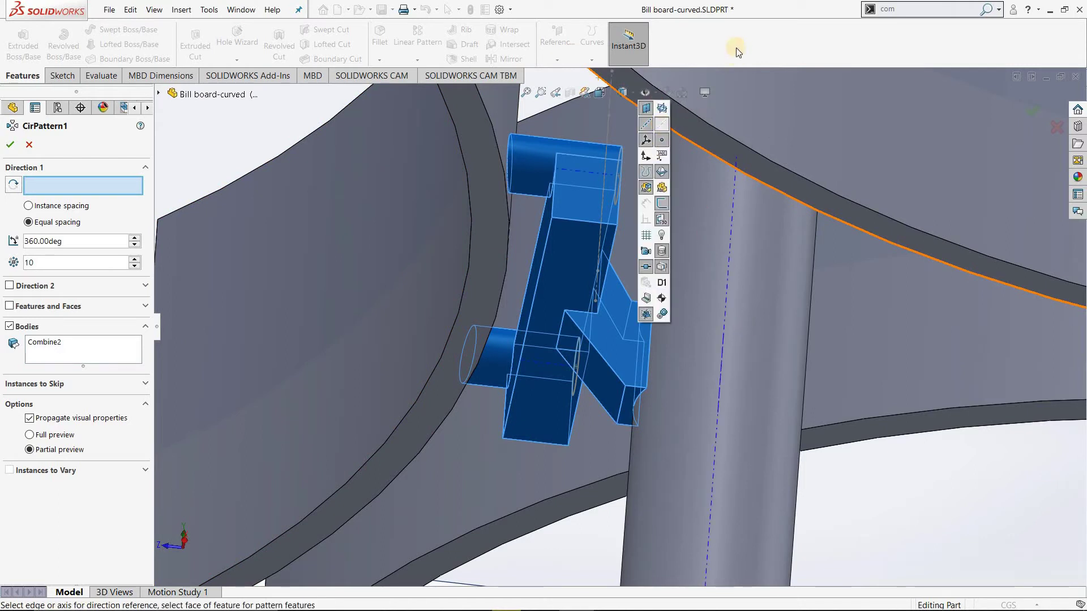
pyautogui.scroll(3, 692, 347)
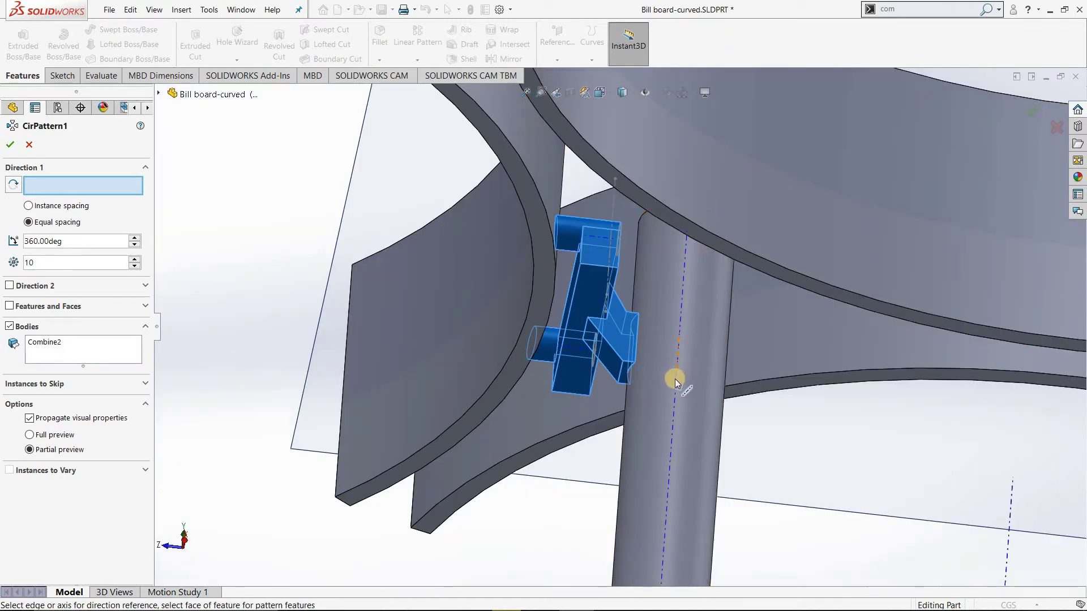
pyautogui.click(673, 426)
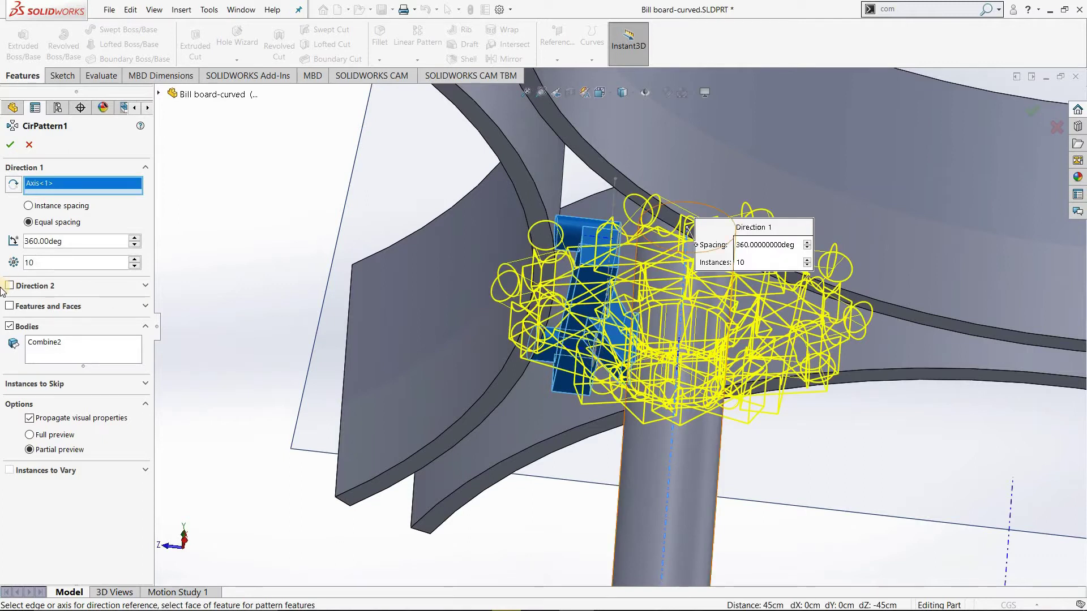
pyautogui.doubleClick(40, 265)
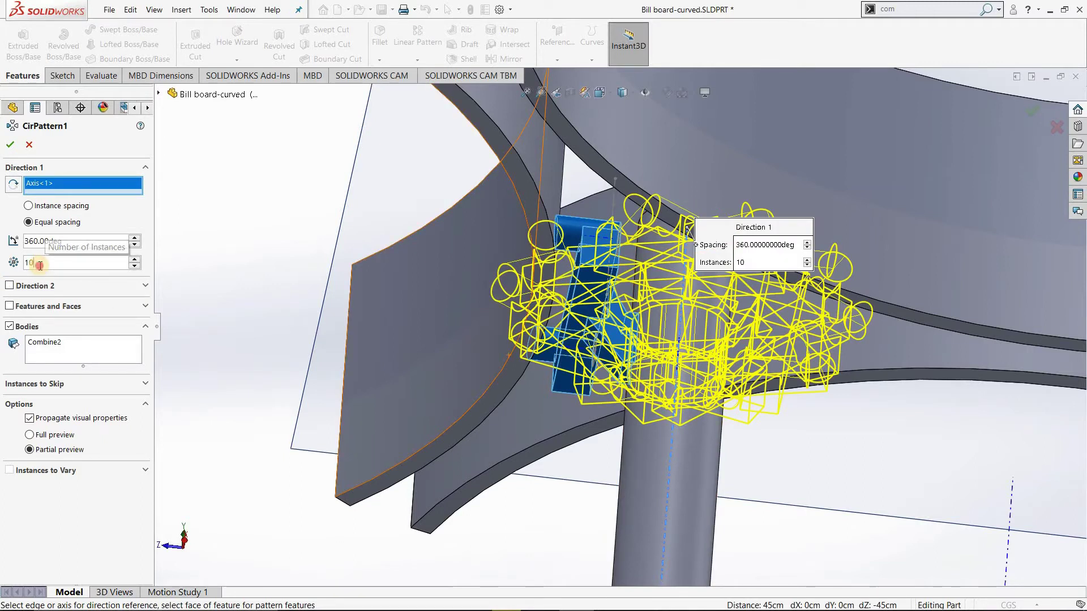
pyautogui.click(135, 266)
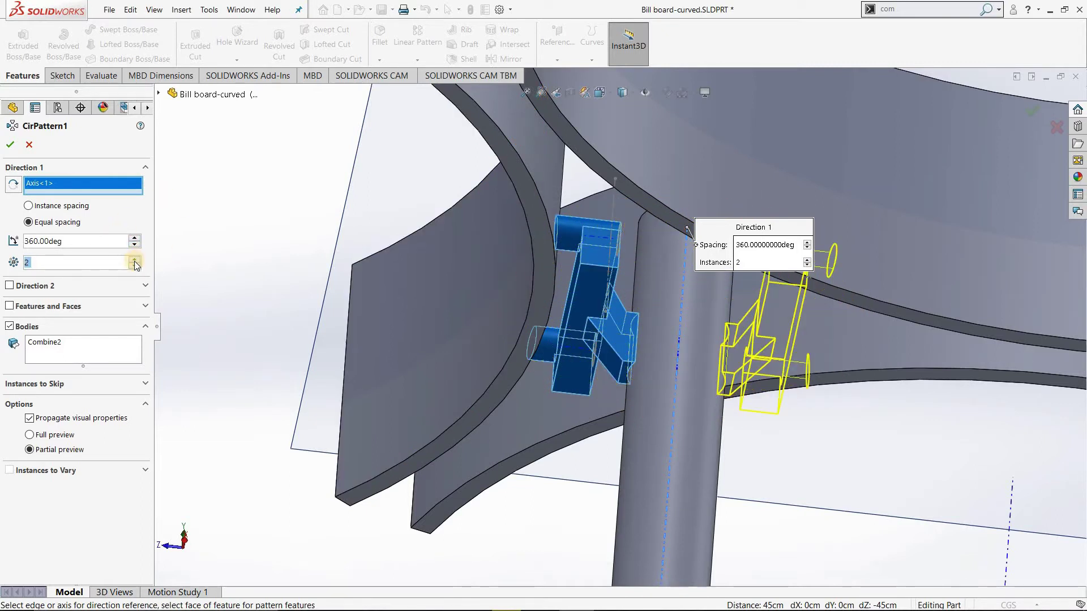
pyautogui.click(135, 260)
pyautogui.click(10, 145)
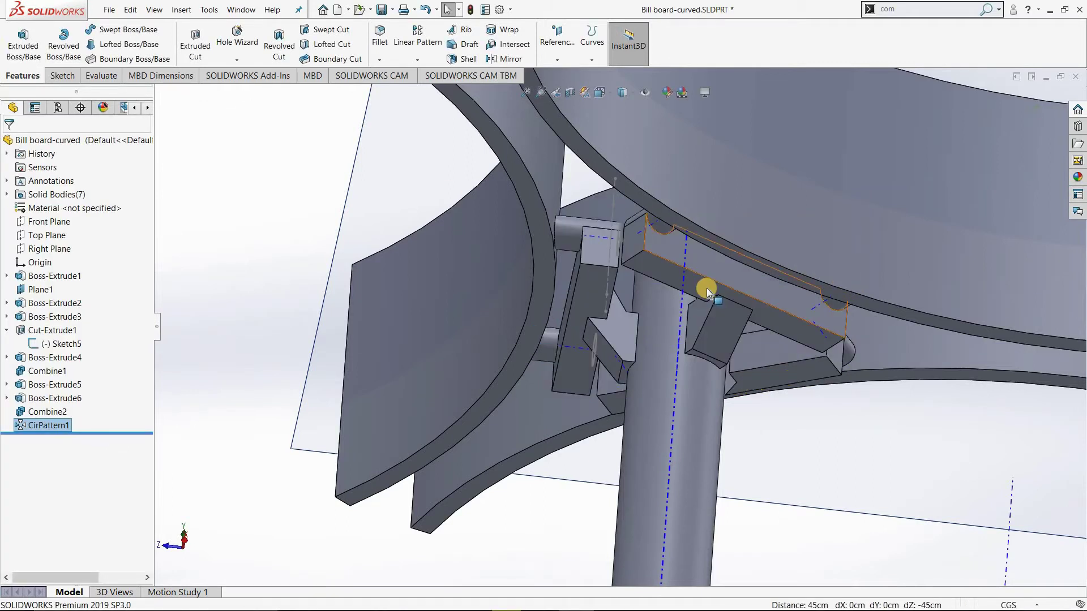
# Orbit and zoom around the three patterned brackets to inspect the pole joint.
pyautogui.moveTo(707, 287)
pyautogui.mouseDown(button='middle')
pyautogui.moveTo(681, 224)
pyautogui.moveTo(735, 162)
pyautogui.mouseUp(button='middle')
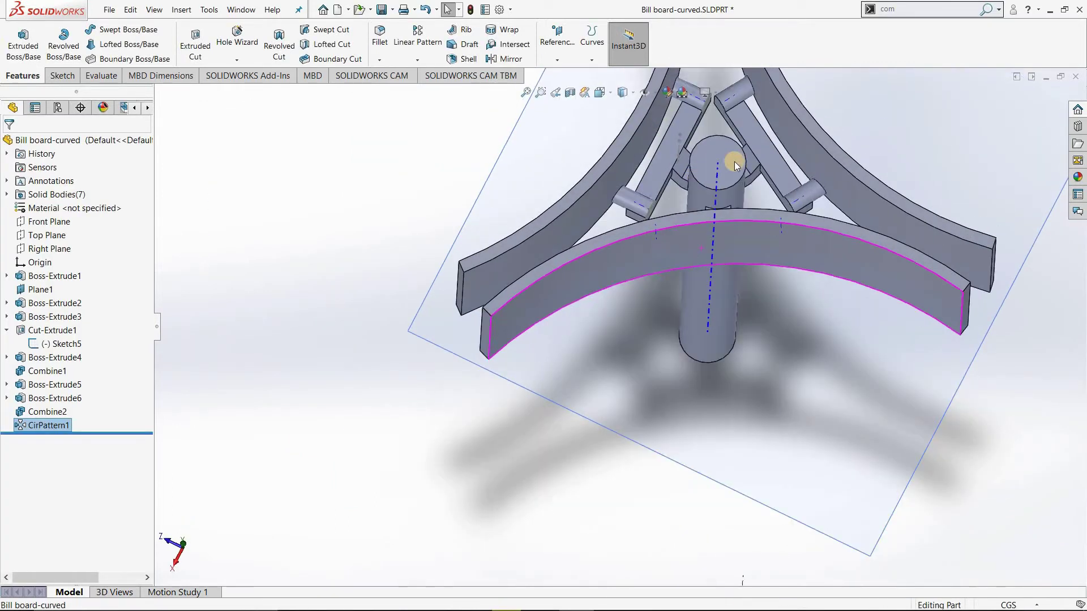
pyautogui.scroll(-5, 735, 161)
pyautogui.scroll(4, 742, 300)
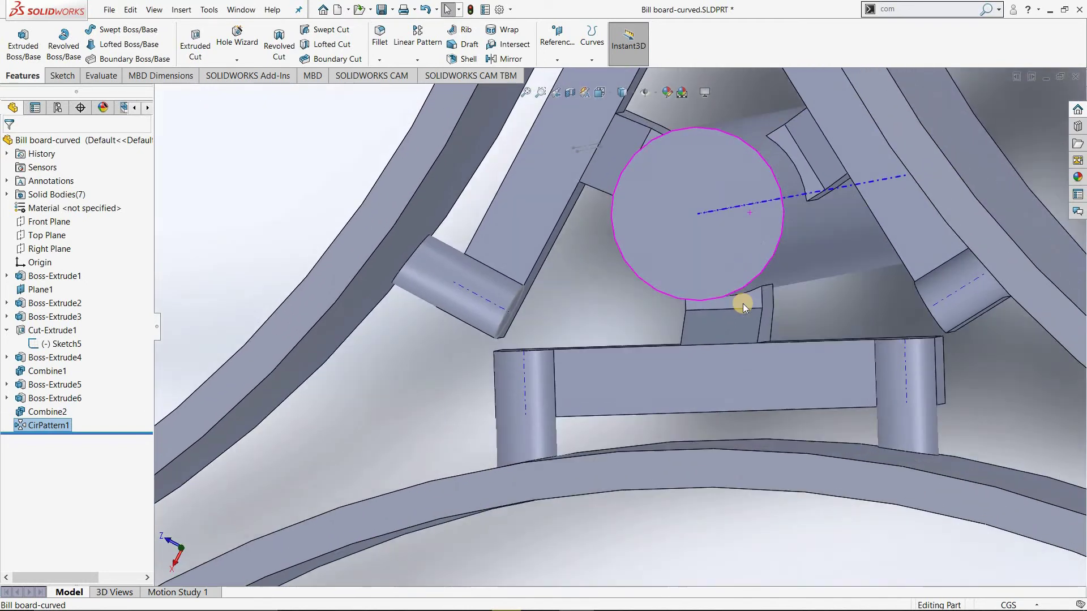
pyautogui.scroll(4, 739, 303)
pyautogui.moveTo(737, 304)
pyautogui.mouseDown(button='middle')
pyautogui.moveTo(735, 223)
pyautogui.moveTo(718, 260)
pyautogui.moveTo(697, 209)
pyautogui.moveTo(626, 439)
pyautogui.mouseUp(button='middle')
pyautogui.scroll(-3, 576, 393)
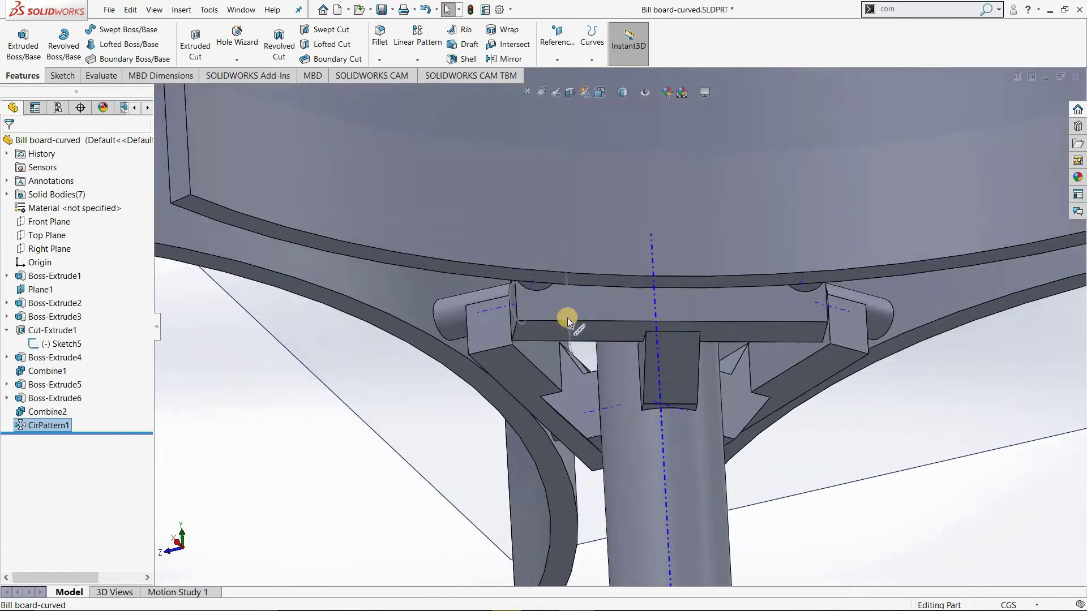
pyautogui.scroll(-2, 565, 372)
pyautogui.scroll(-3, 586, 312)
pyautogui.moveTo(586, 311)
pyautogui.mouseDown(button='middle')
pyautogui.moveTo(639, 271)
pyautogui.moveTo(704, 277)
pyautogui.moveTo(736, 266)
pyautogui.mouseUp(button='middle')
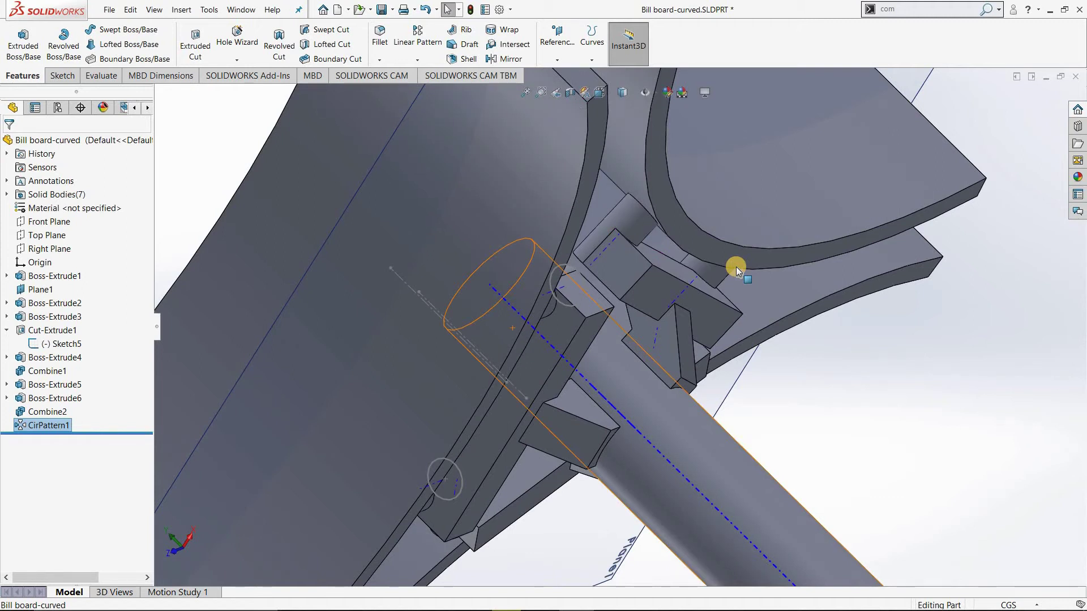
pyautogui.scroll(3, 622, 300)
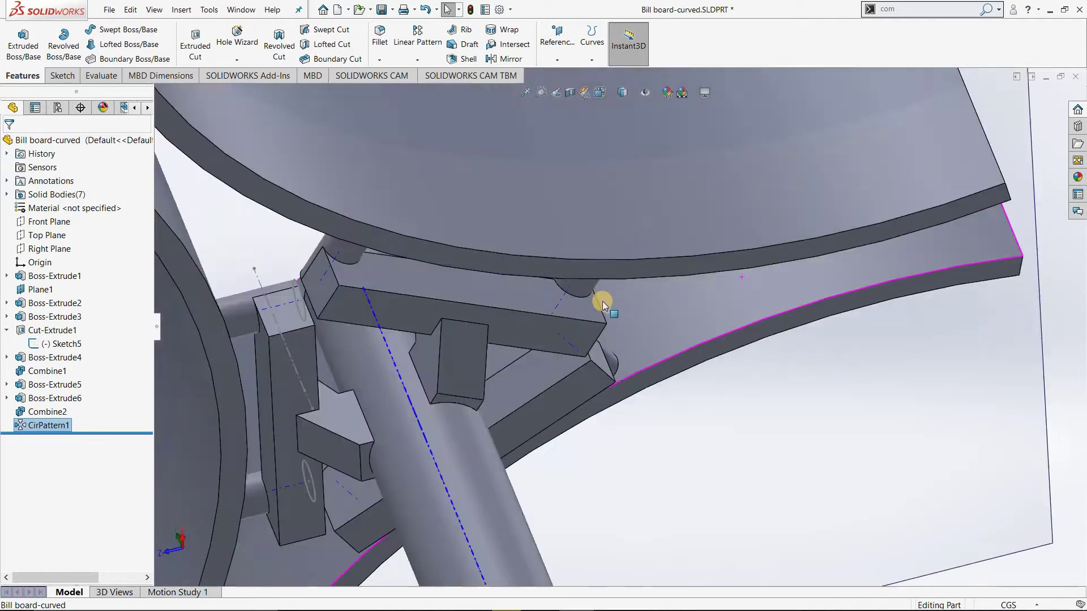
pyautogui.scroll(-3, 406, 276)
pyautogui.moveTo(407, 276); pyautogui.dragTo(368, 338, button='middle')
# Reorient to the full board and pole, hiding planes, sketches and axes.
pyautogui.scroll(3, 283, 359)
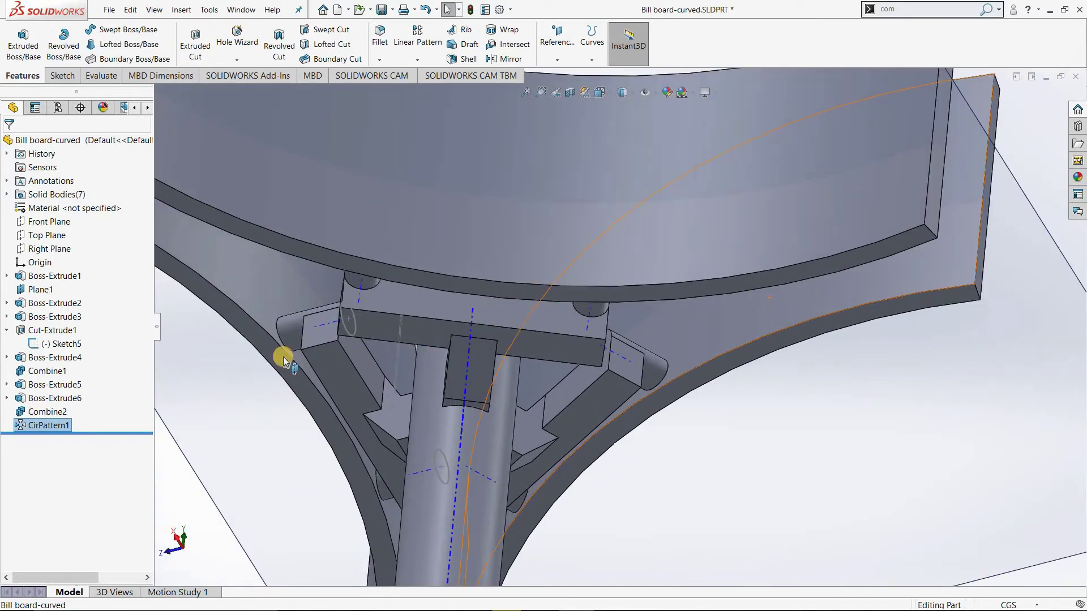
pyautogui.click(556, 93)
pyautogui.click(644, 94)
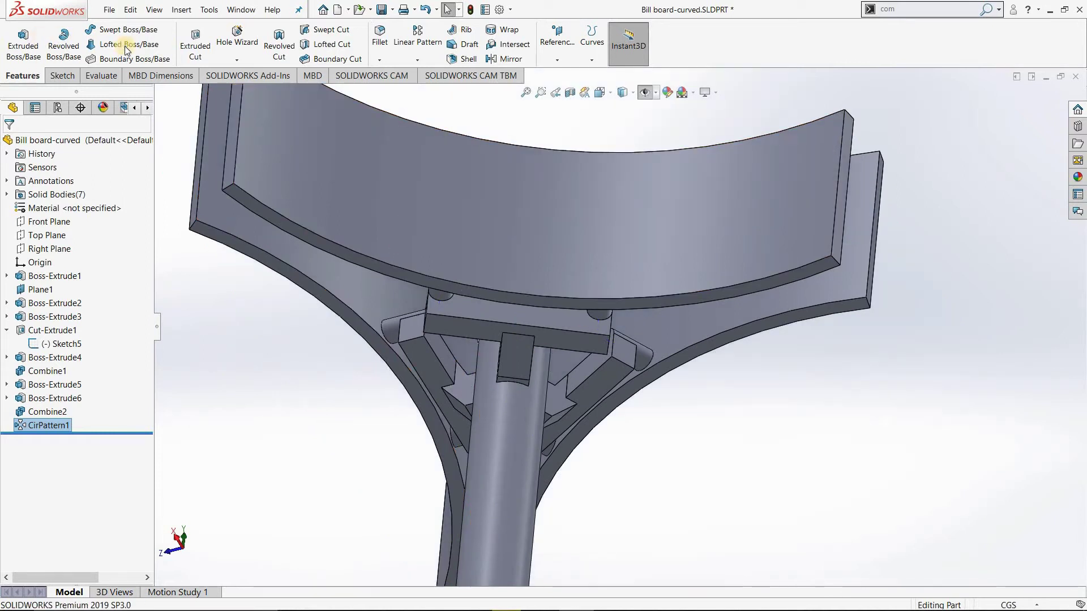
pyautogui.click(20, 38)
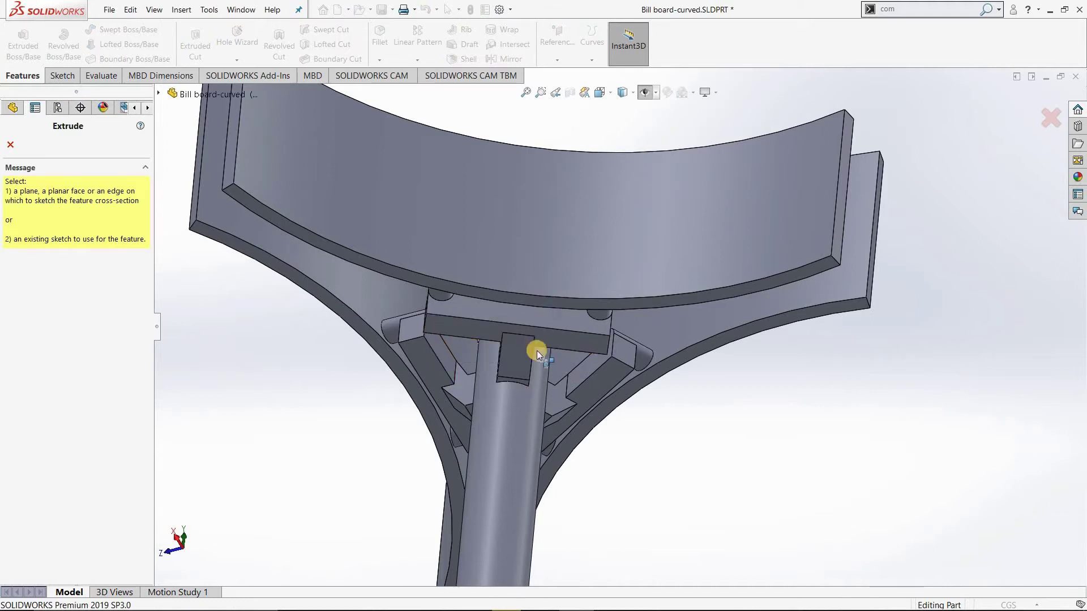
# Orbit beneath the billboard and pick the support bar's flat face to open Sketch11.
pyautogui.scroll(-2, 537, 351)
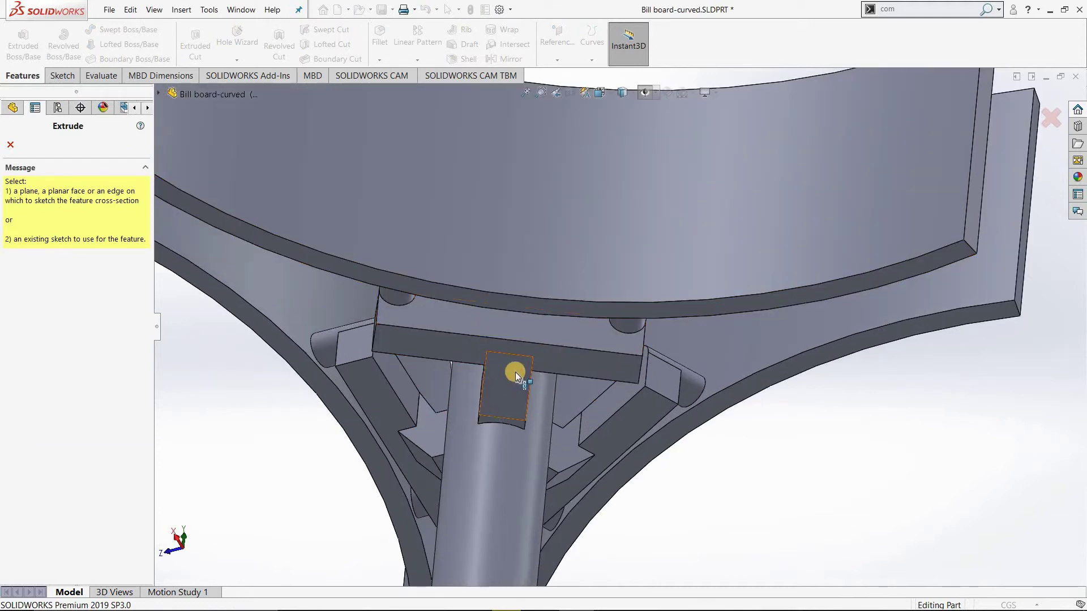
pyautogui.moveTo(515, 372)
pyautogui.mouseDown(button='middle')
pyautogui.moveTo(575, 382)
pyautogui.moveTo(575, 393)
pyautogui.mouseUp(button='middle')
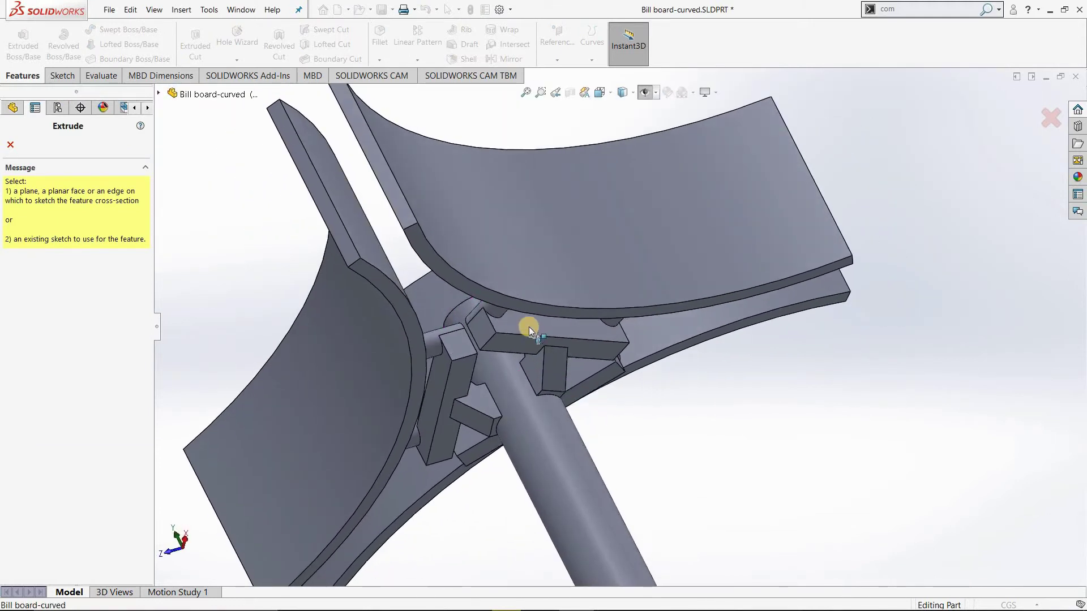
pyautogui.scroll(-2, 521, 294)
pyautogui.scroll(-1, 520, 289)
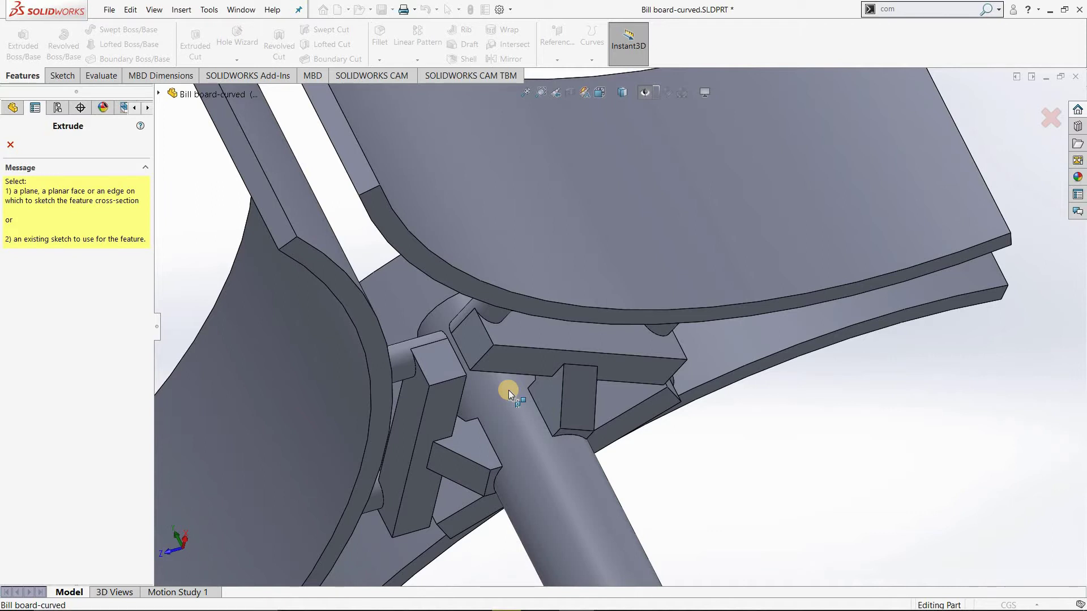
pyautogui.moveTo(572, 343); pyautogui.dragTo(601, 305, button='middle')
pyautogui.scroll(-1, 600, 305)
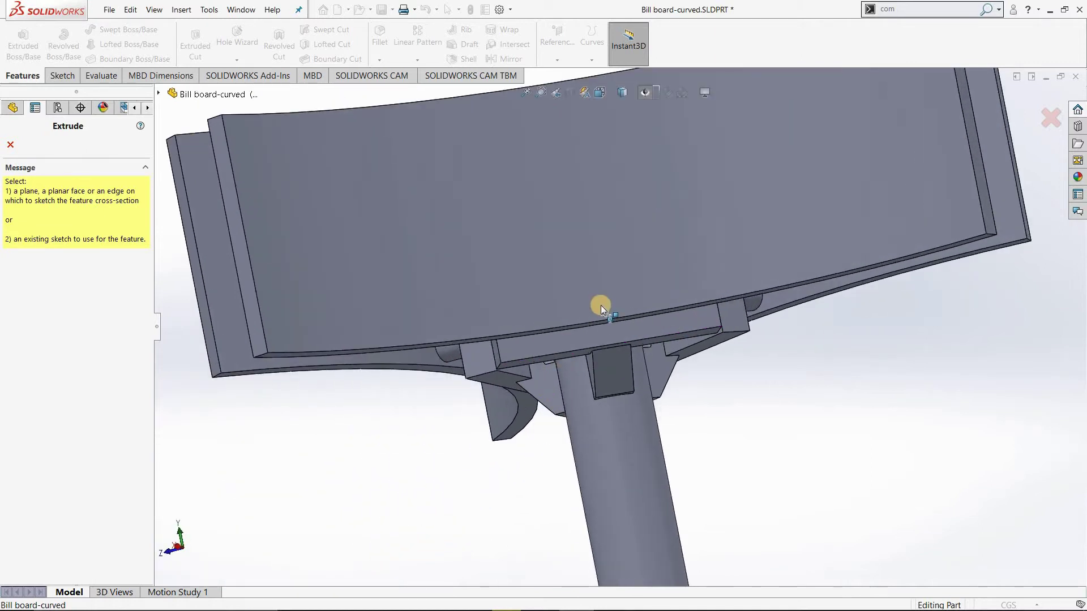
pyautogui.scroll(-1, 600, 305)
pyautogui.scroll(-1, 567, 371)
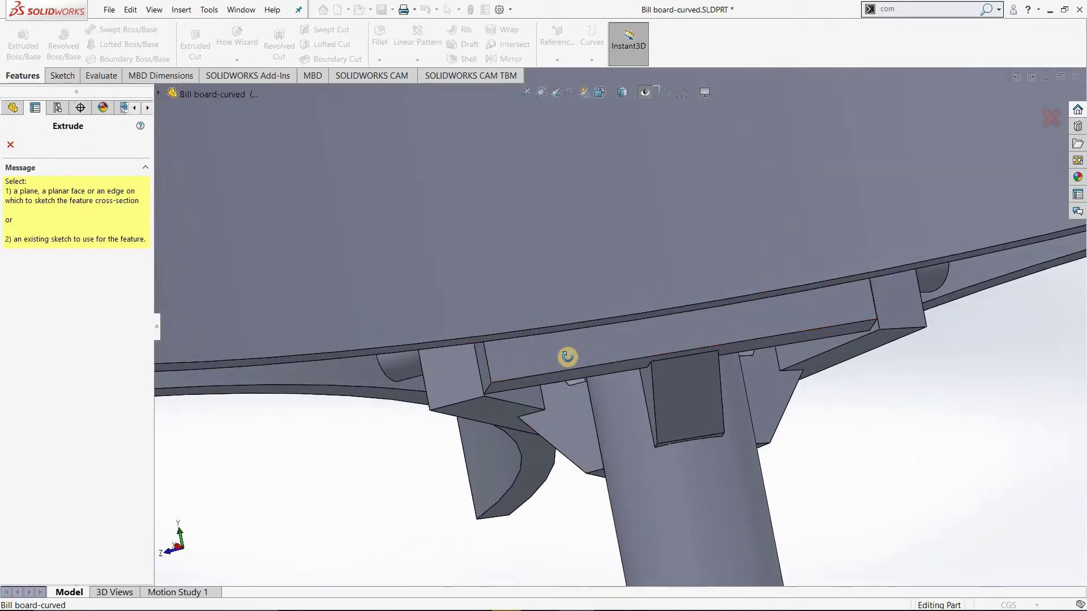
pyautogui.scroll(-1, 557, 383)
pyautogui.moveTo(557, 383); pyautogui.dragTo(528, 354, button='middle')
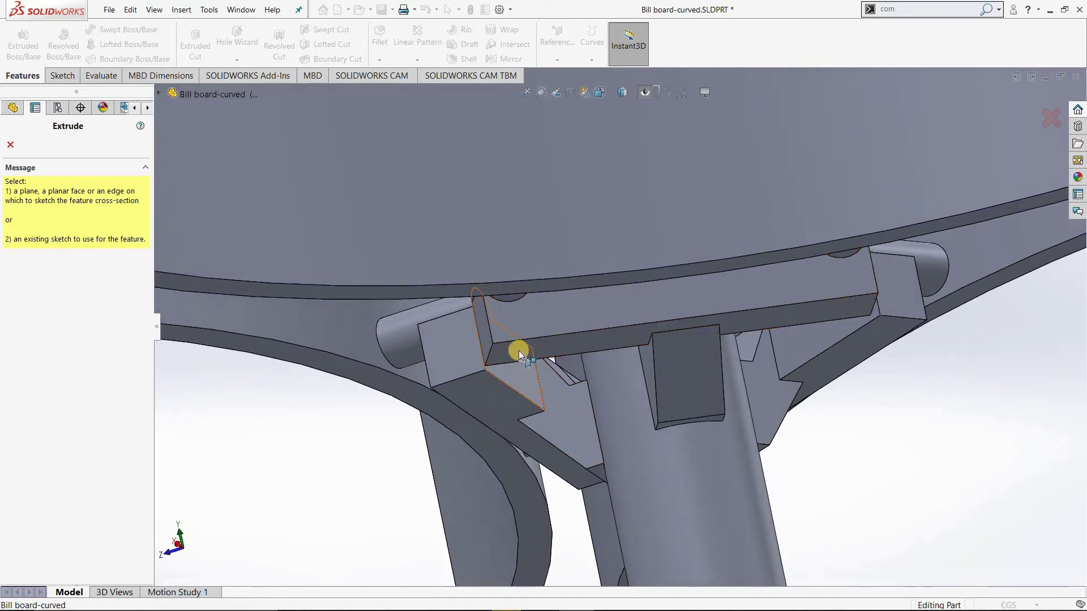
pyautogui.click(531, 345)
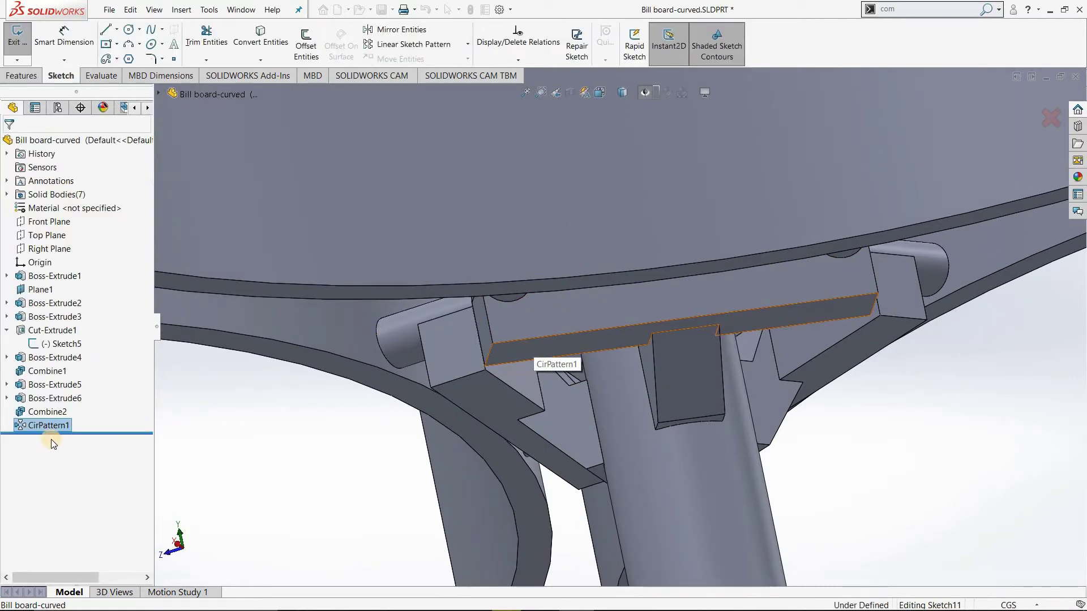
# View Sketch11 Normal To and zoom onto the top curved bar.
pyautogui.rightClick(51, 439)
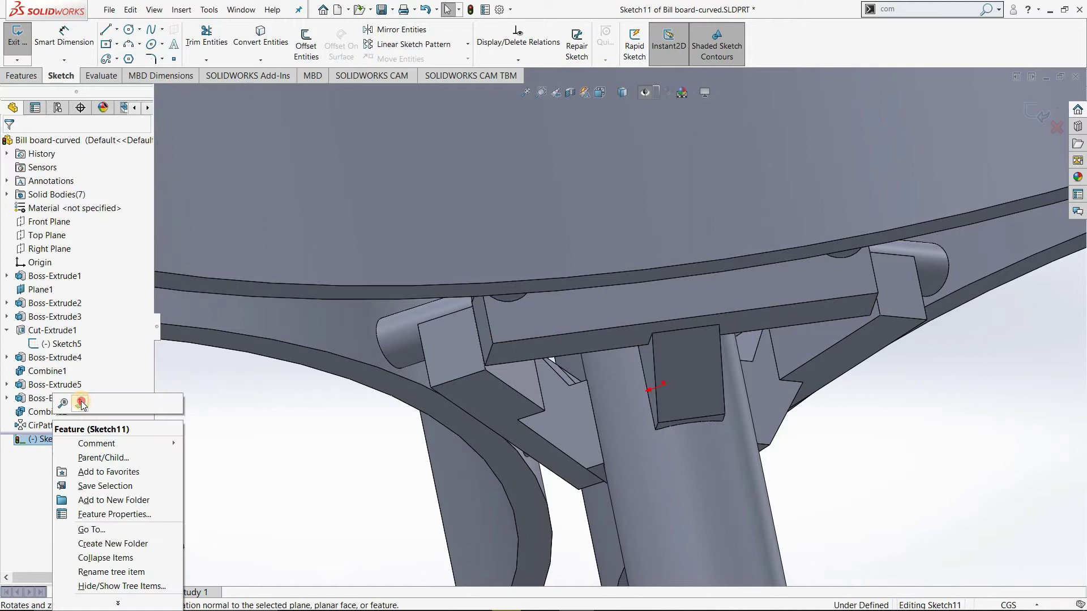
pyautogui.click(114, 404)
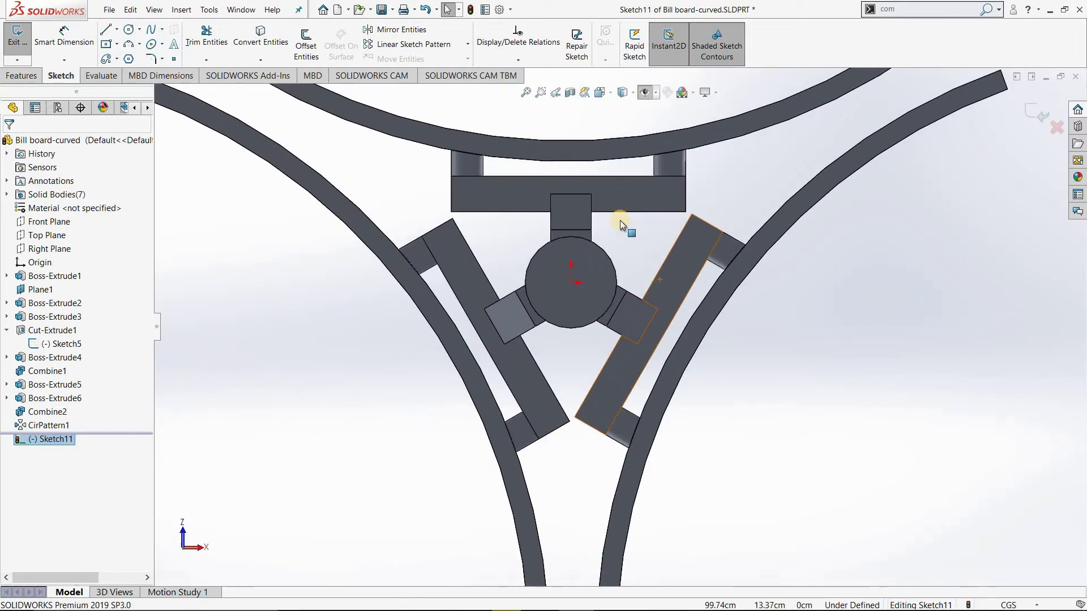
pyautogui.scroll(3, 620, 219)
pyautogui.scroll(-2, 583, 250)
pyautogui.scroll(-1, 585, 256)
pyautogui.scroll(-2, 585, 256)
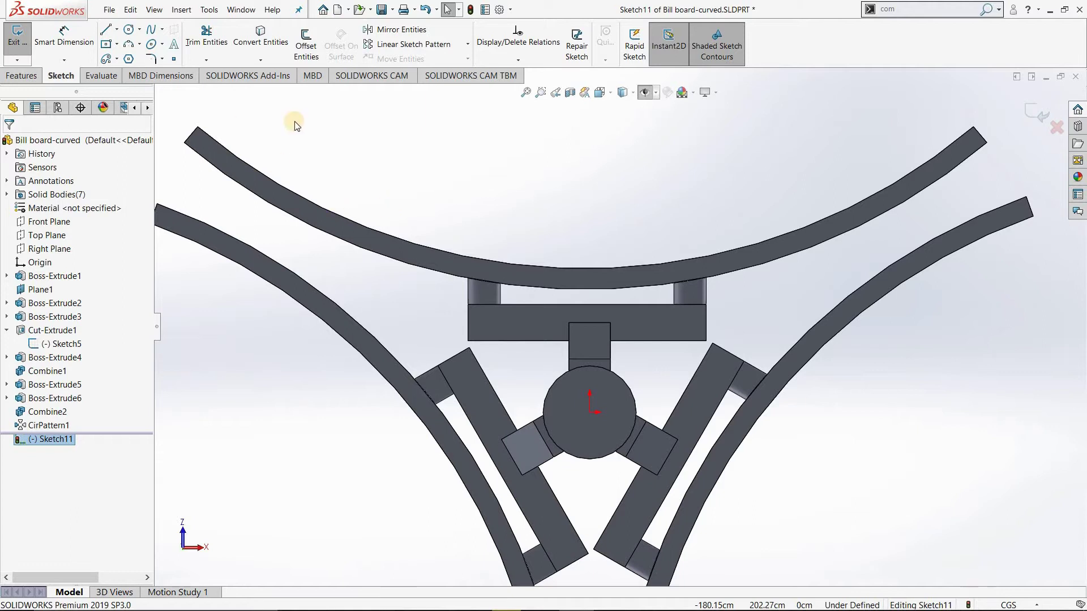
# Offset the billboard's top curved edge 30 cm, reversed, as an arc above it.
pyautogui.click(304, 43)
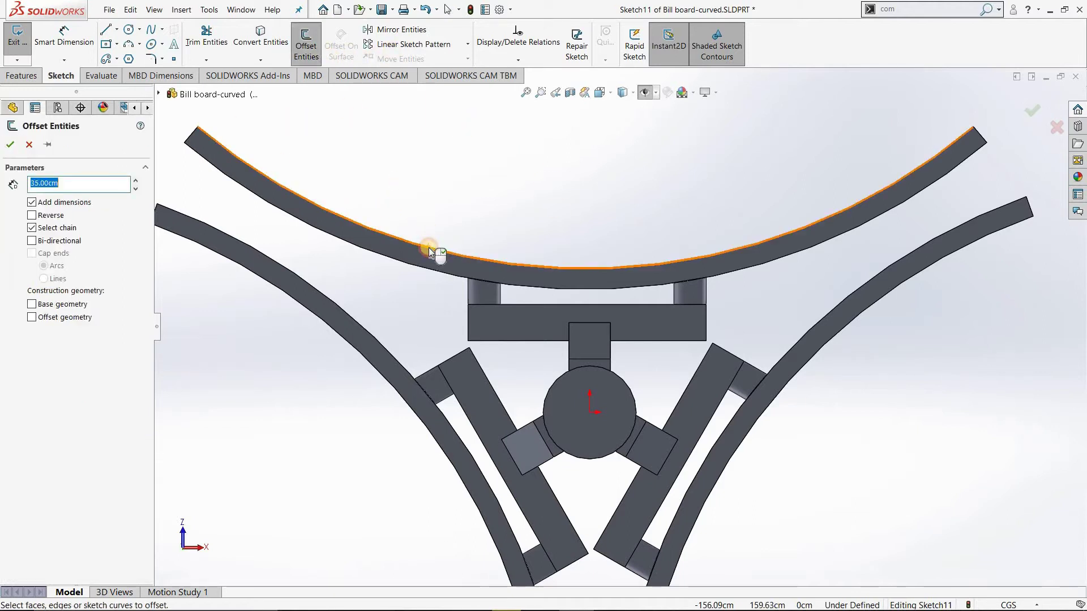
pyautogui.click(430, 252)
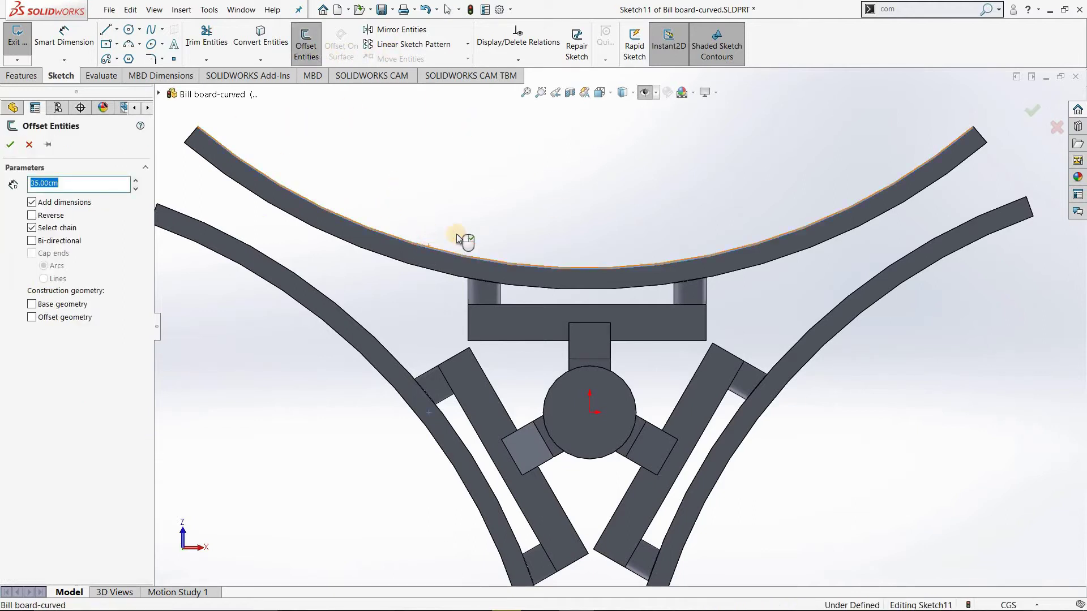
pyautogui.click(50, 217)
pyautogui.scroll(2, 614, 196)
pyautogui.scroll(-1, 613, 196)
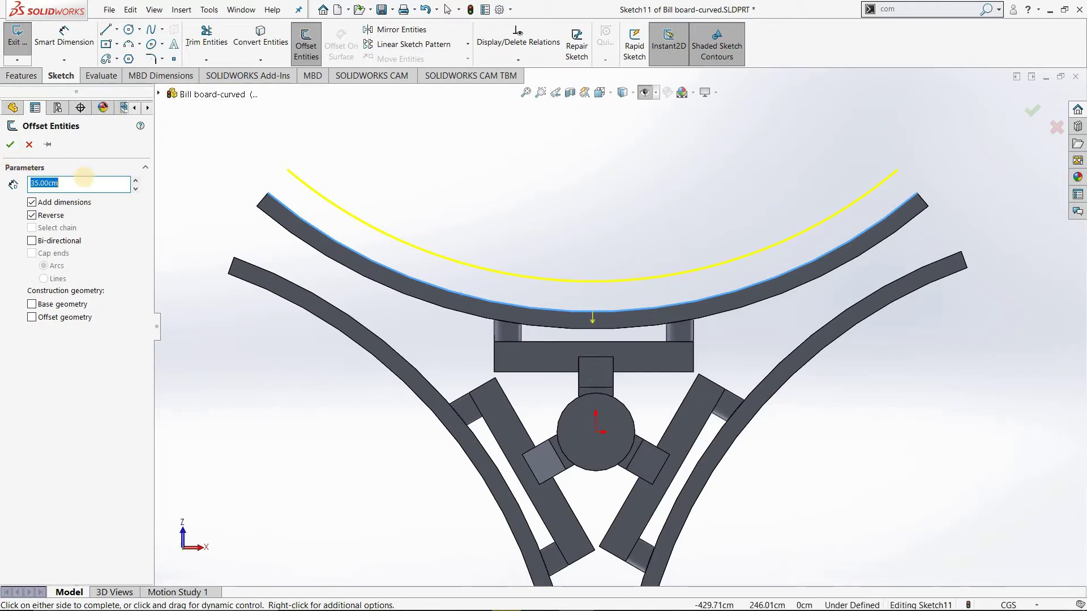
pyautogui.write('30')
pyautogui.press('Return')
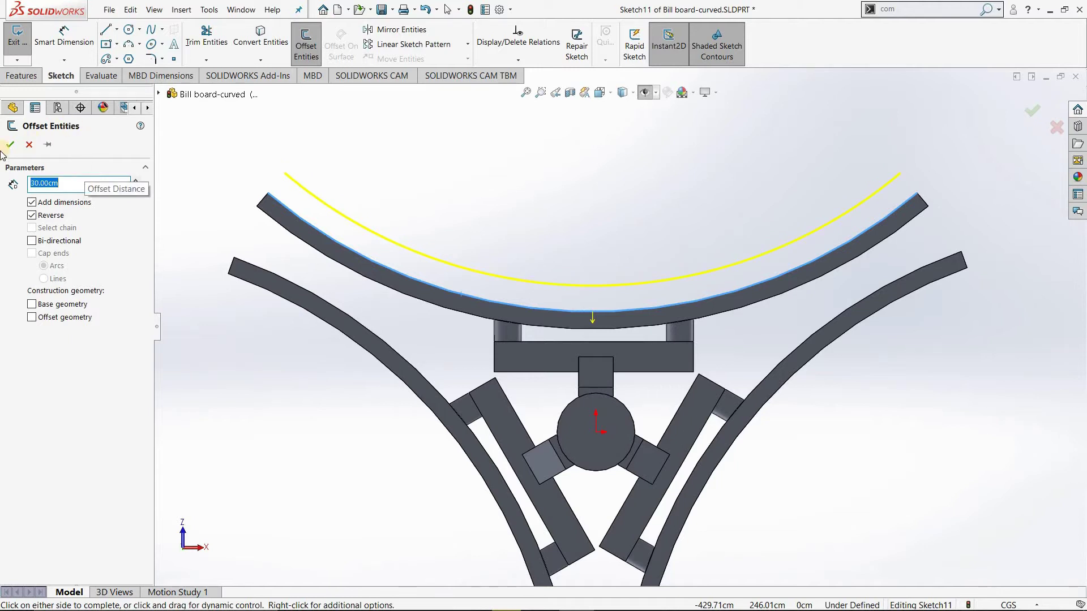
pyautogui.click(6, 144)
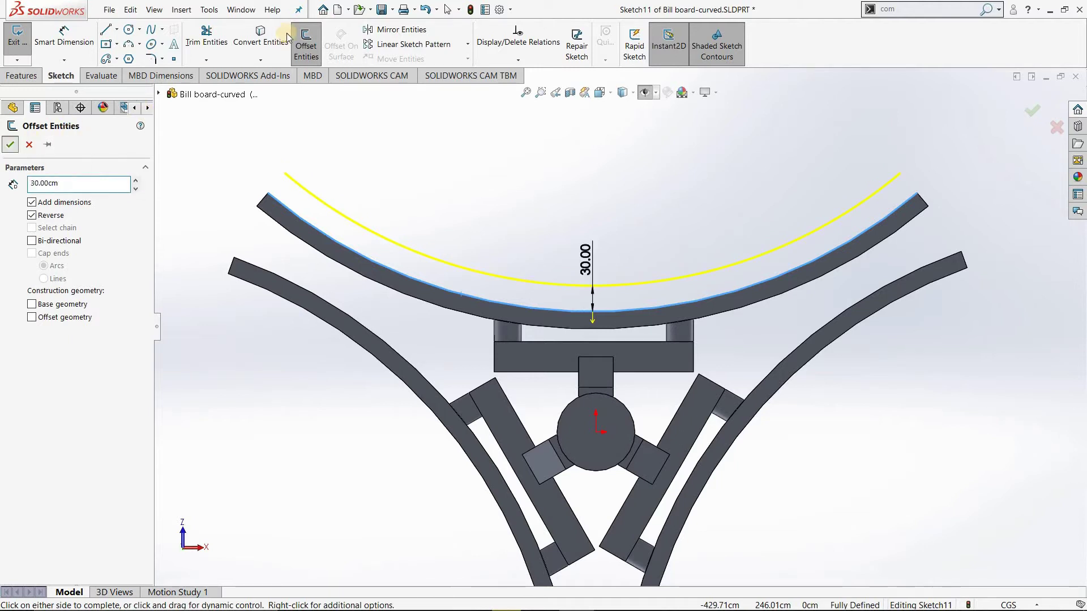
# Offset the same curved edge 25 cm to the other side, as an arc below it.
pyautogui.click(305, 44)
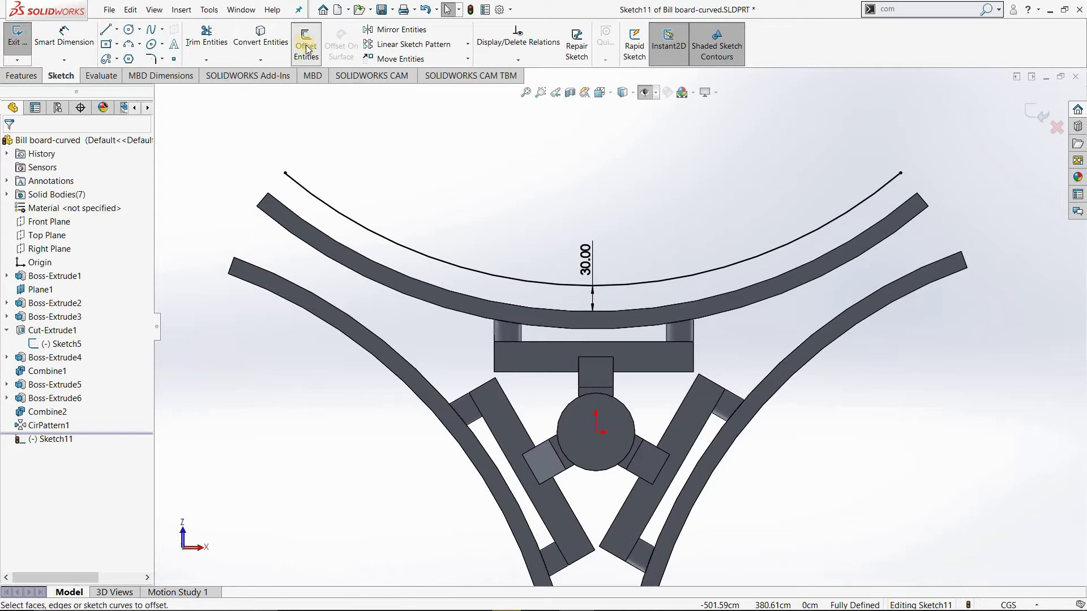
pyautogui.click(364, 262)
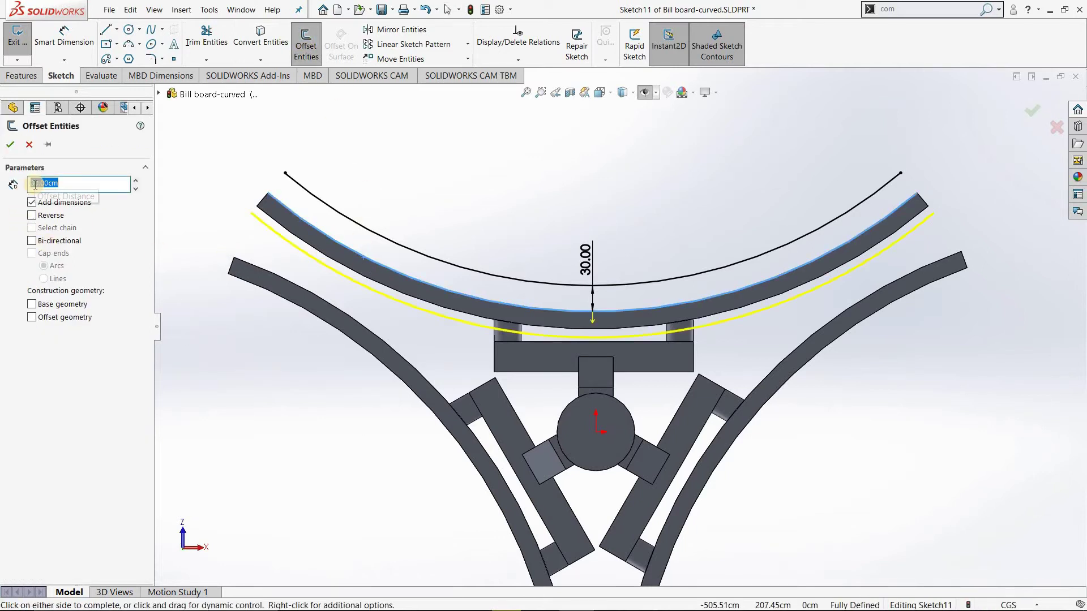
pyautogui.write('20')
pyautogui.press('Return')
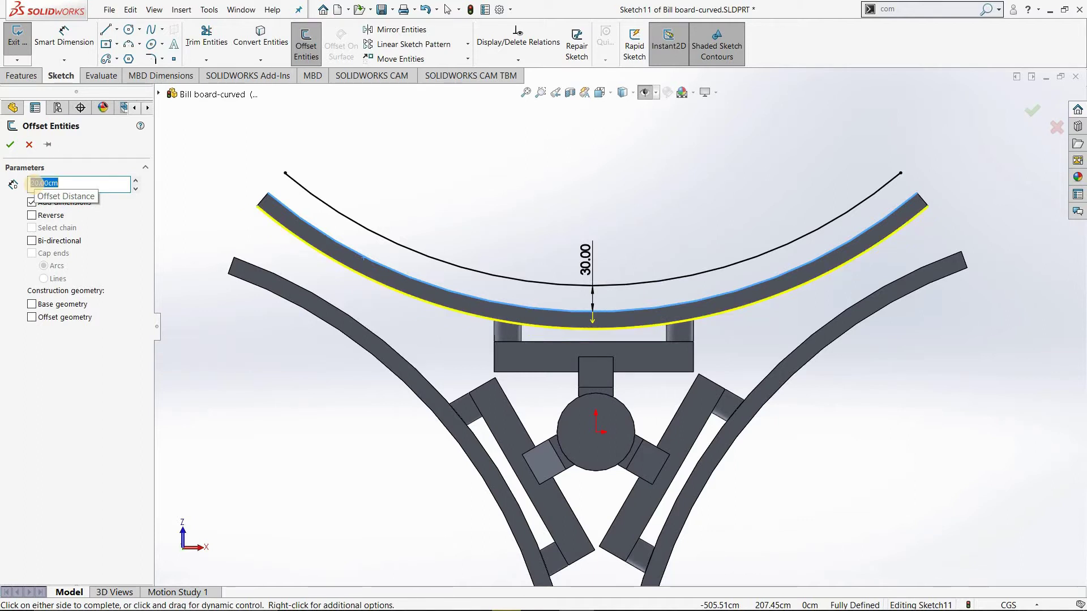
pyautogui.write('25')
pyautogui.press('Return')
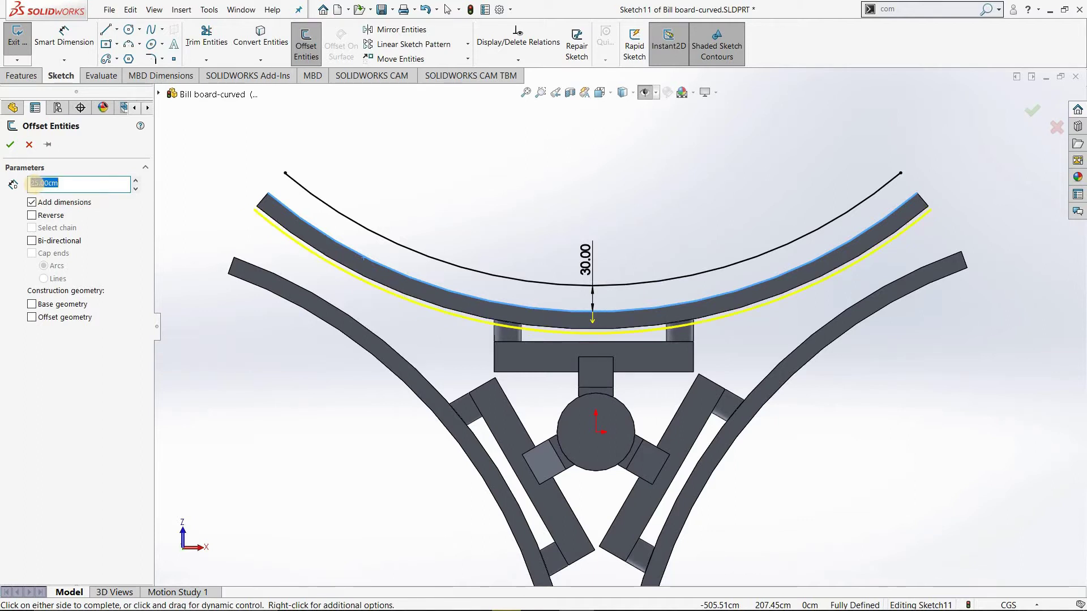
pyautogui.click(9, 146)
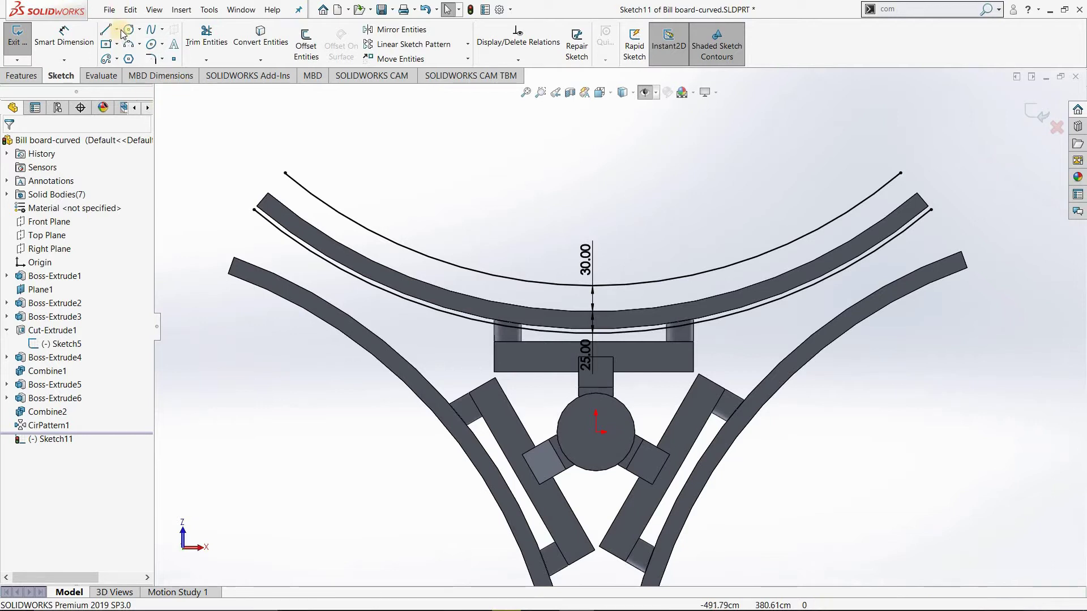
# Close the left and right gaps between the two offset arcs with straight lines.
pyautogui.click(129, 43)
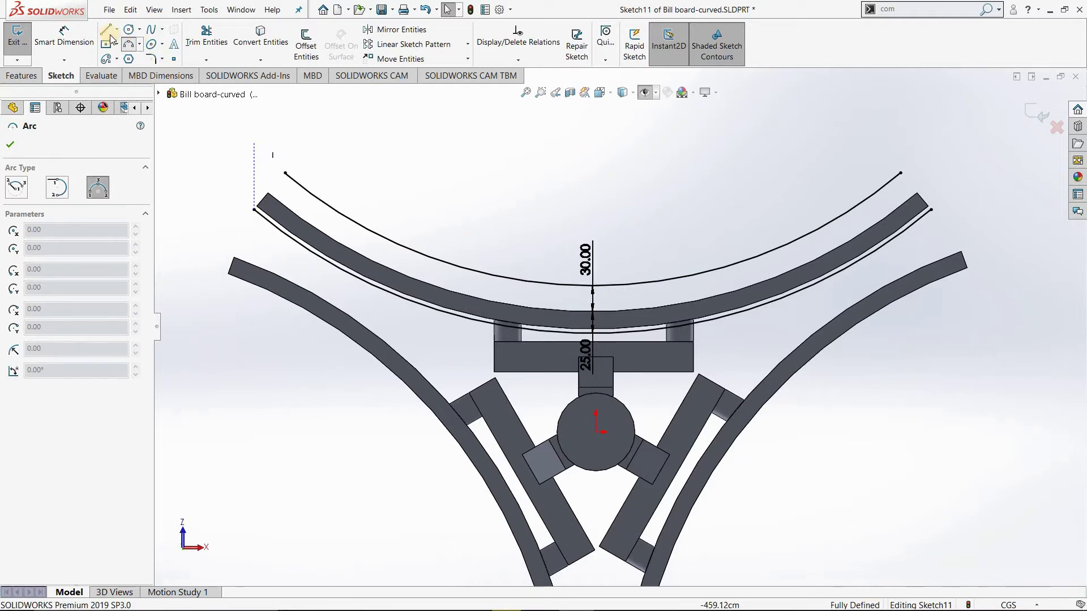
pyautogui.press('l')
pyautogui.click(254, 210)
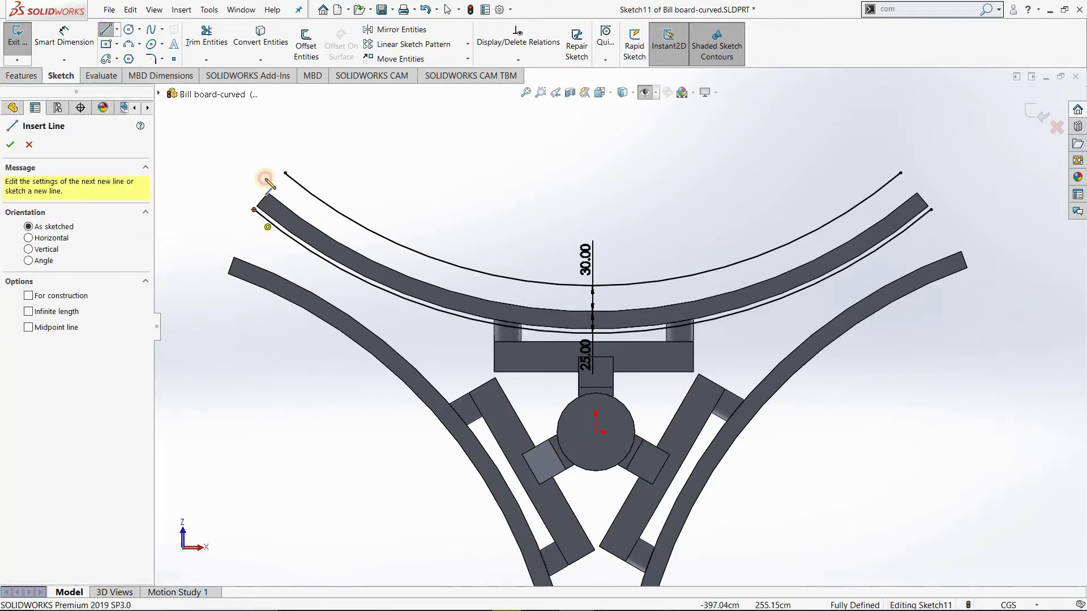
pyautogui.click(286, 173)
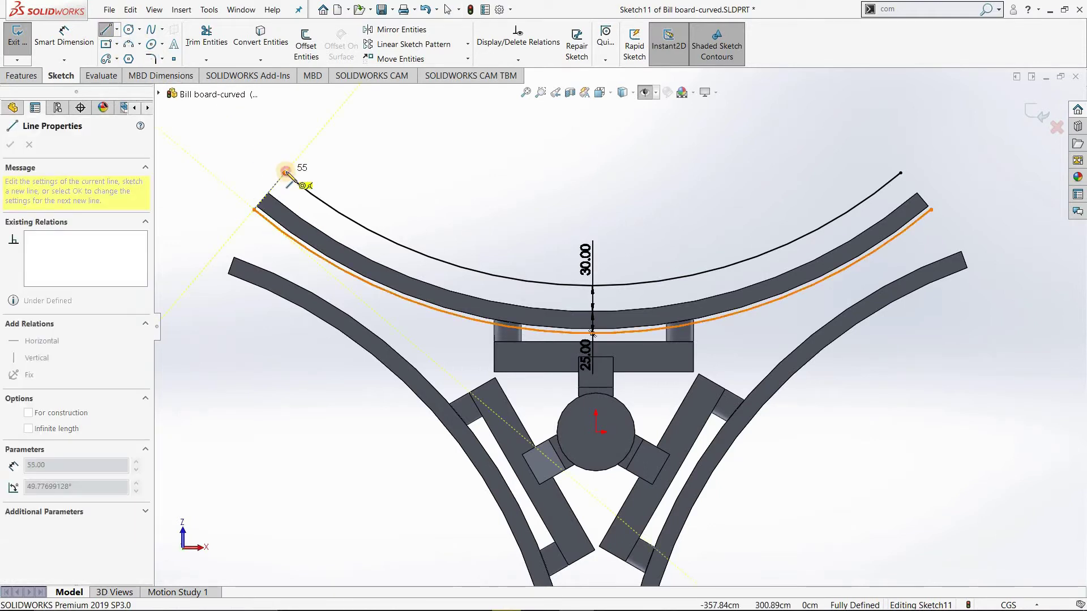
pyautogui.click(286, 173)
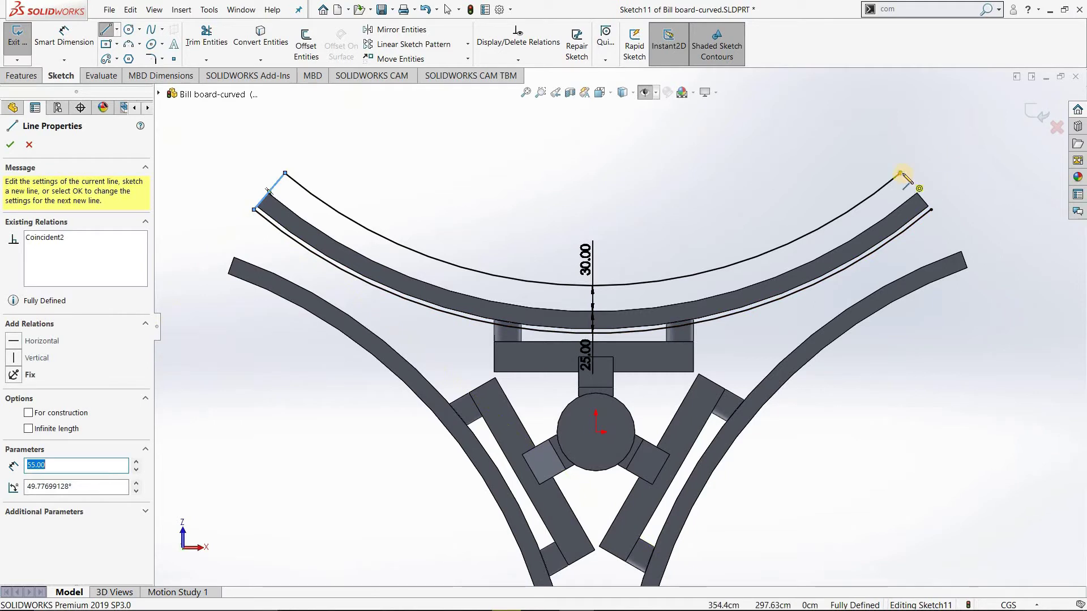
pyautogui.click(920, 178)
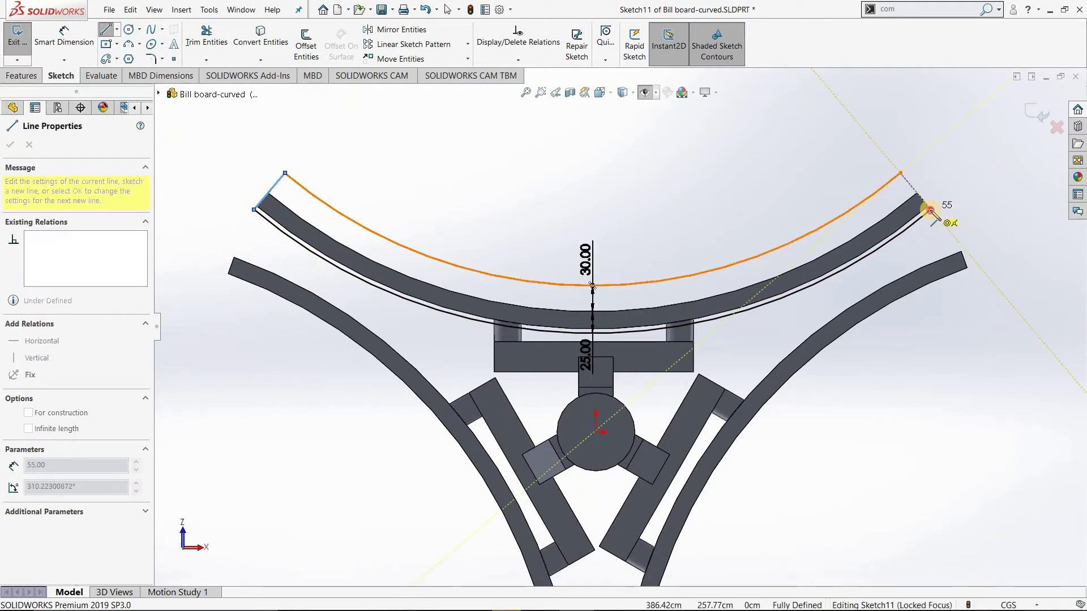
pyautogui.click(933, 210)
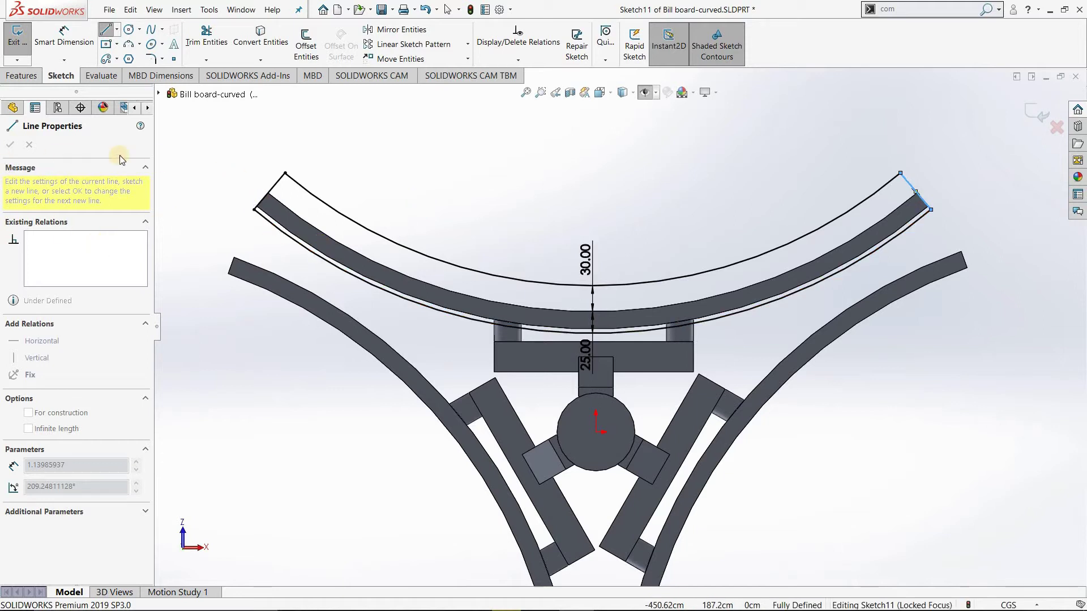
pyautogui.press('Escape')
pyautogui.press('Escape')
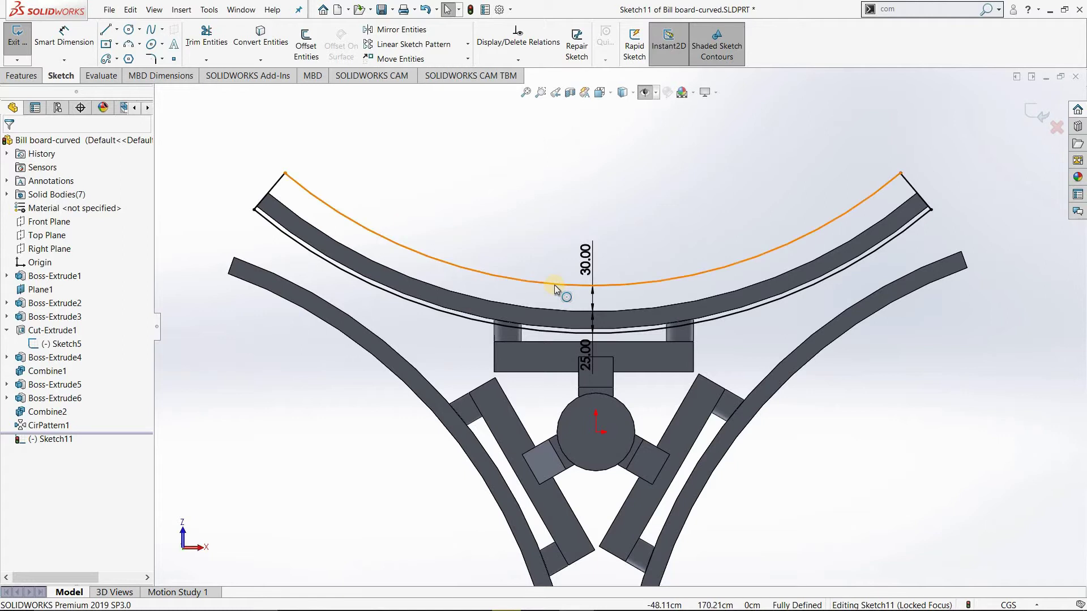
# Zoom along the curve to inspect the fully defined outline with its 30.00 and 25.00 dimensions.
pyautogui.scroll(-2, 555, 284)
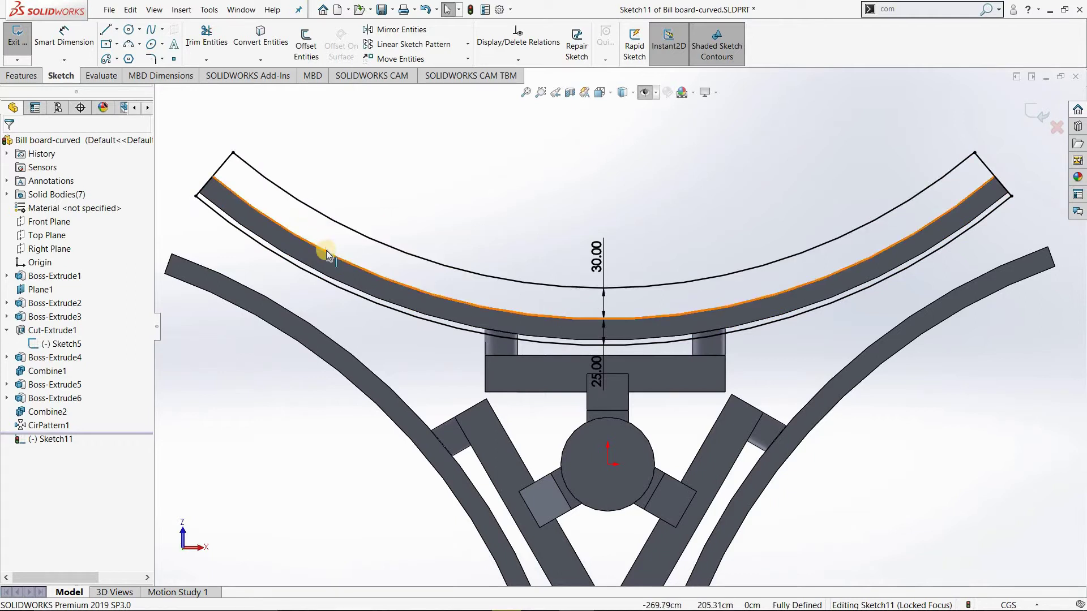
pyautogui.scroll(-2, 326, 251)
pyautogui.scroll(2, 525, 307)
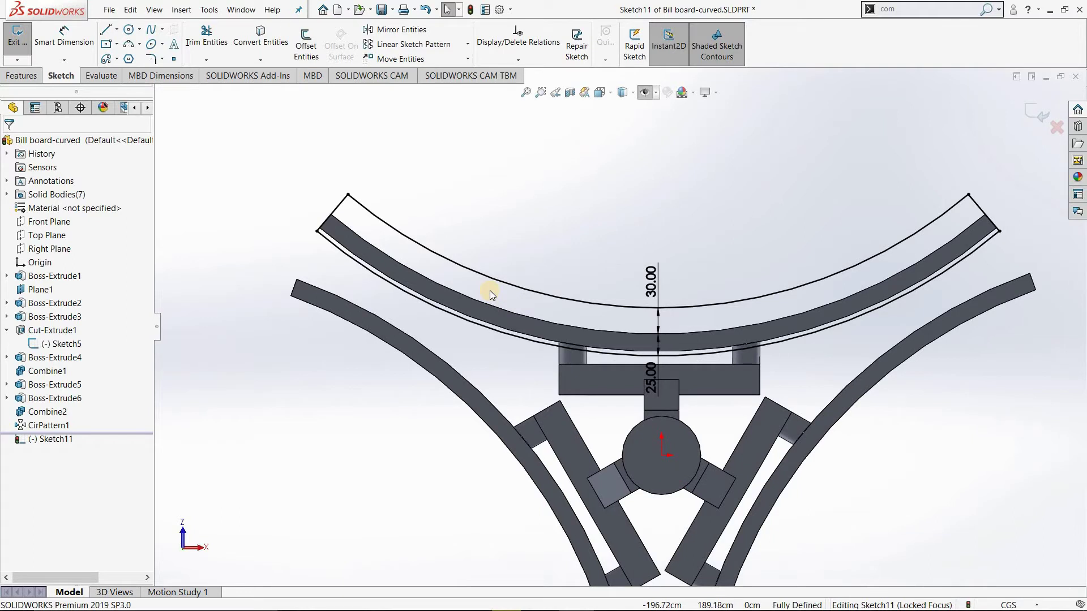
pyautogui.scroll(-2, 490, 290)
pyautogui.scroll(-1, 457, 253)
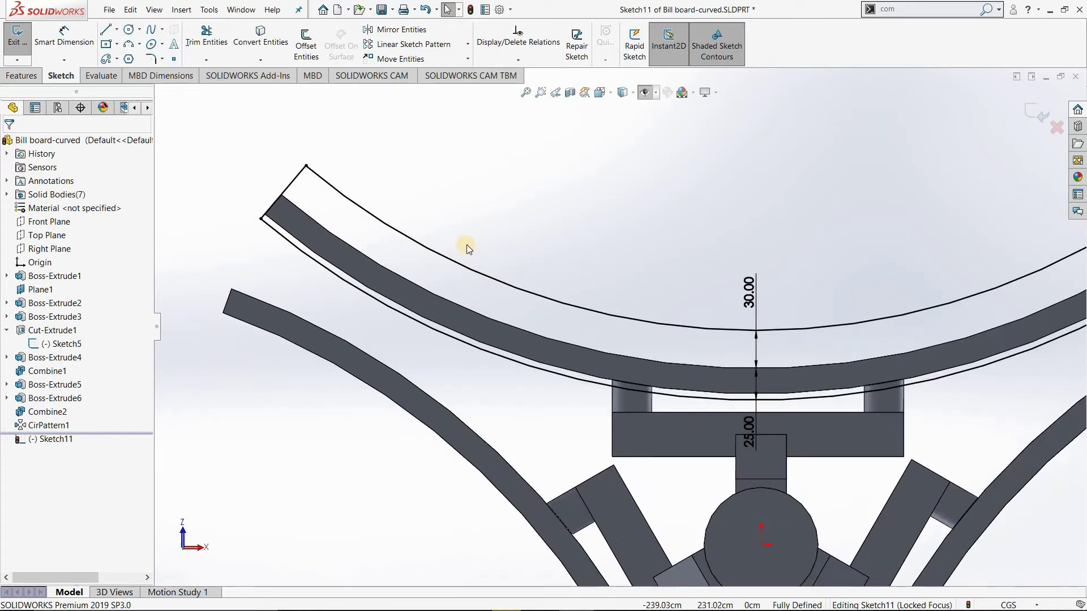
pyautogui.scroll(3, 633, 290)
pyautogui.scroll(-2, 633, 289)
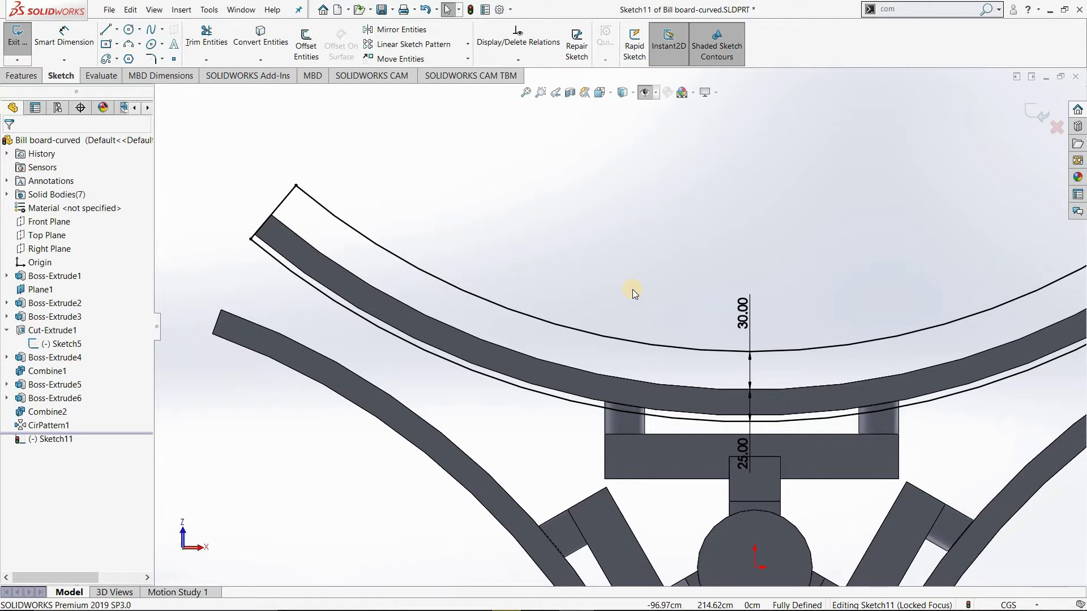
pyautogui.scroll(-2, 335, 184)
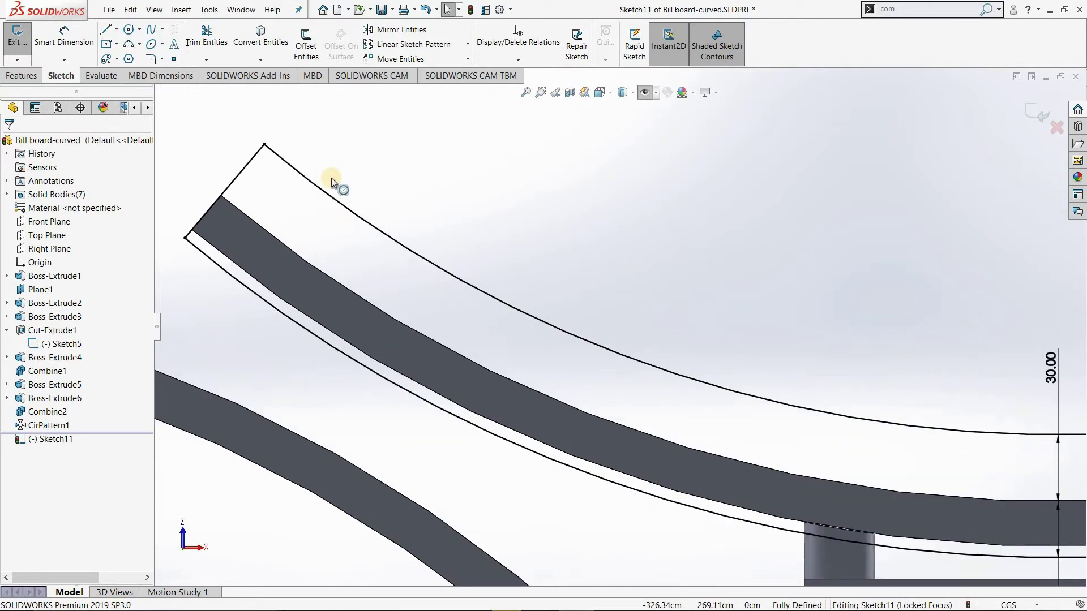
pyautogui.scroll(4, 775, 243)
pyautogui.scroll(1, 620, 330)
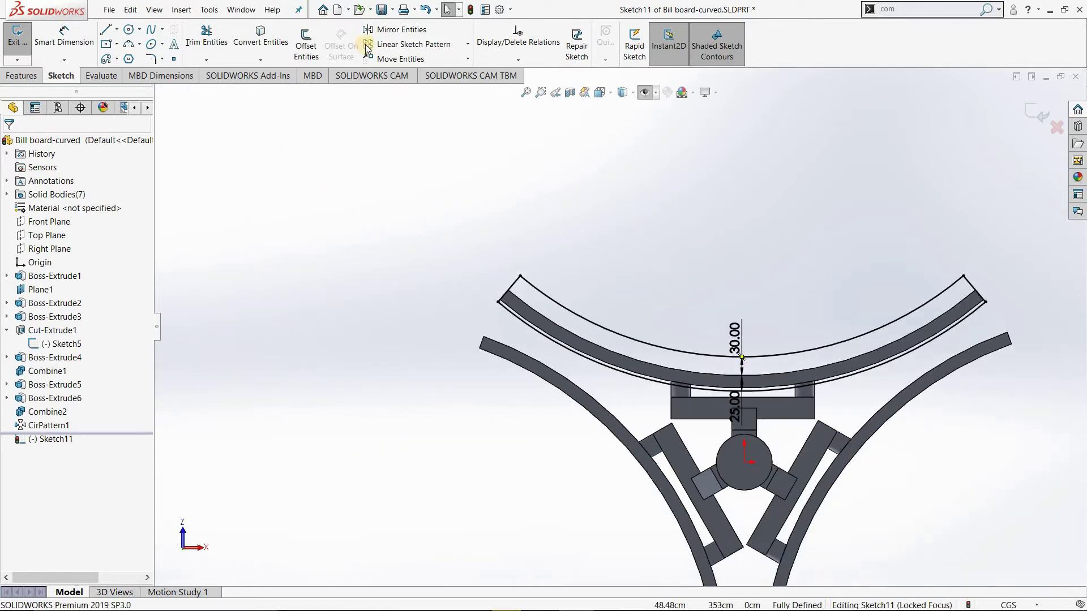
# Start a centerline toward the upper right, then undo it.
pyautogui.click(117, 29)
pyautogui.click(133, 59)
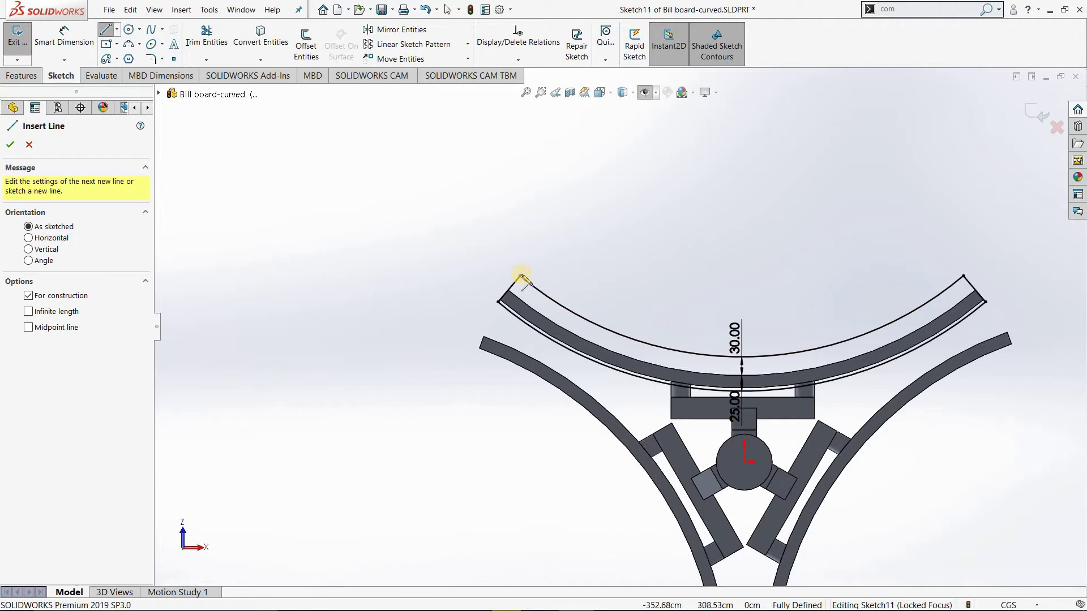
pyautogui.scroll(1, 643, 170)
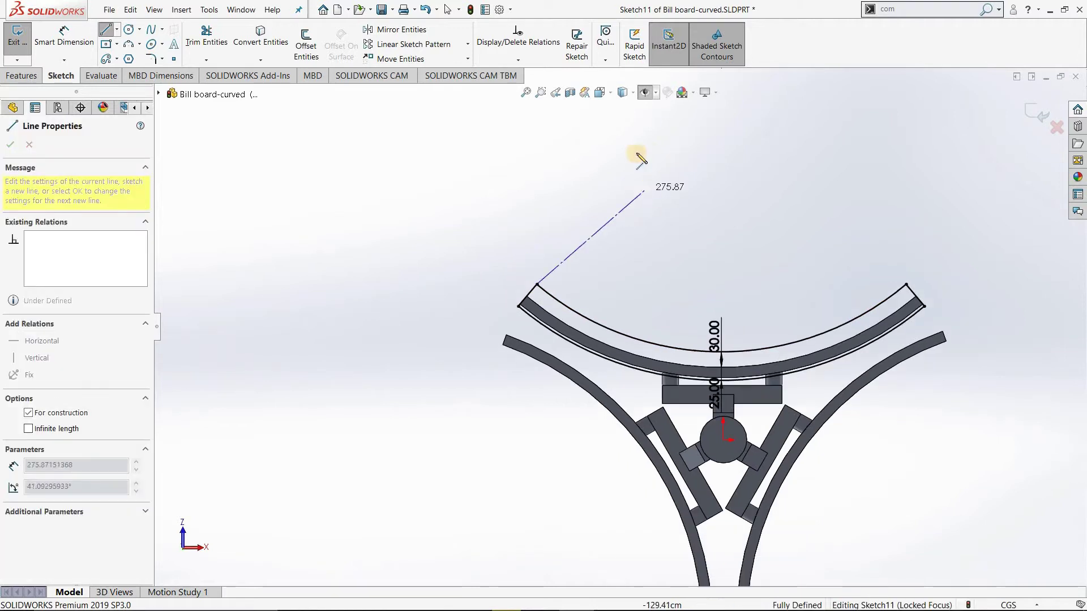
pyautogui.click(719, 93)
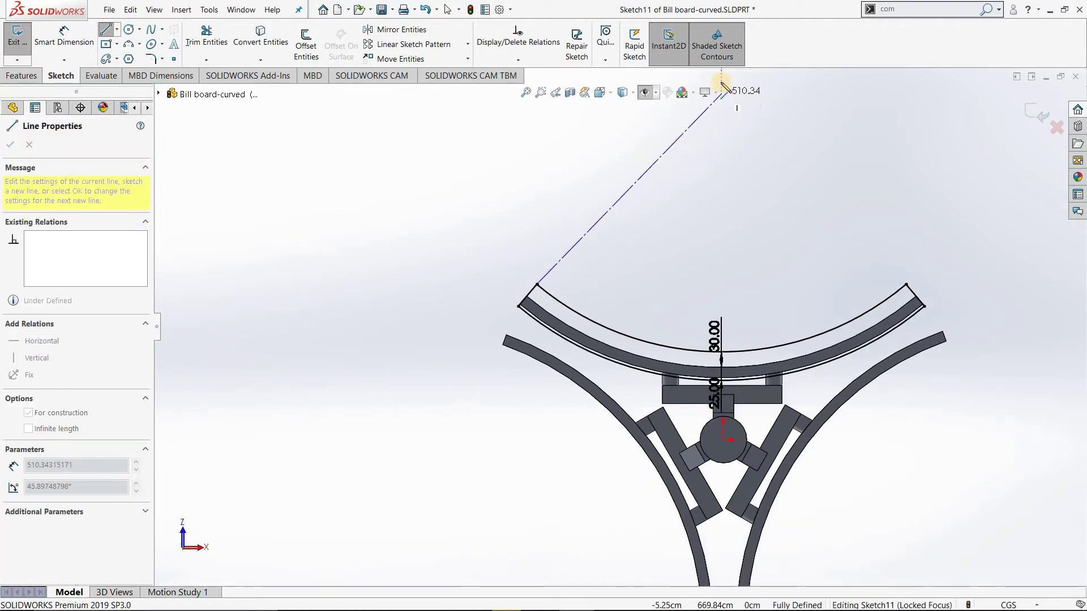
pyautogui.hotkey('ctrl', 'z')
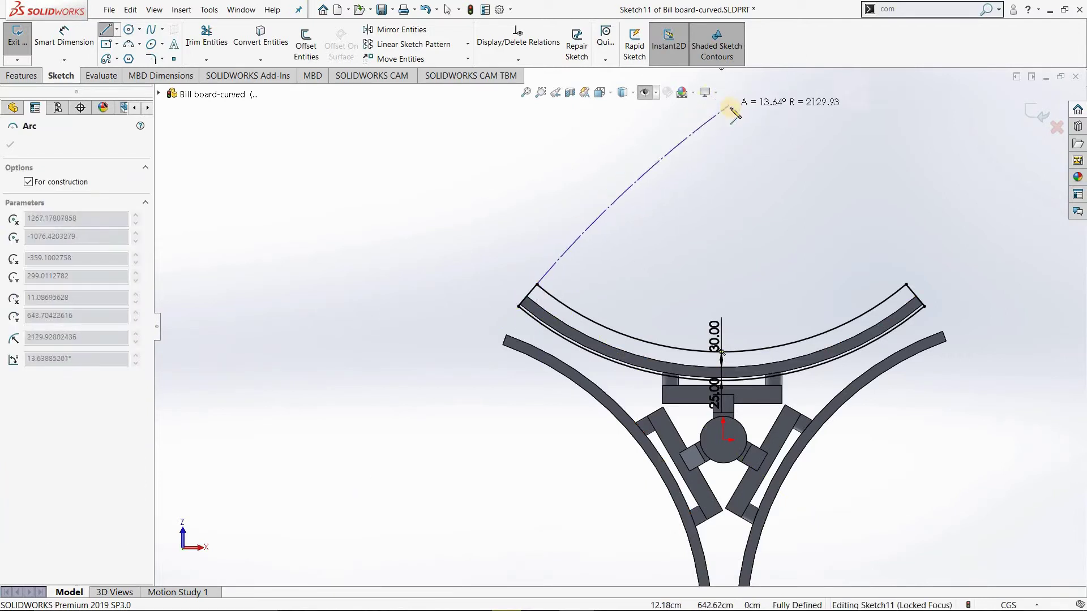
pyautogui.scroll(2, 742, 139)
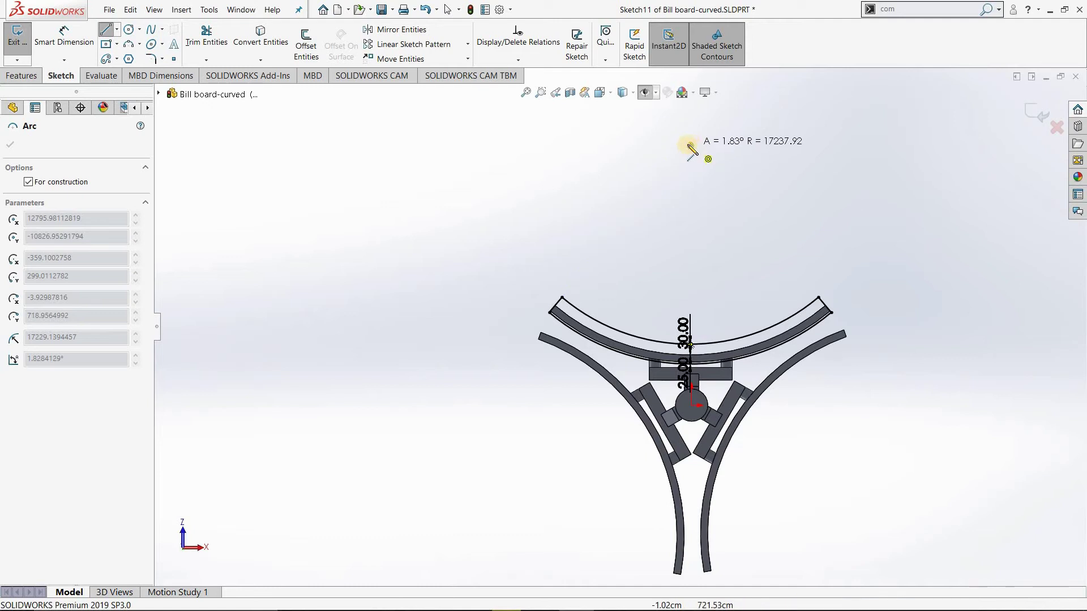
# Draw a construction centerline from the outline's upper-left endpoint rising up-right above the billboard.
pyautogui.click(117, 30)
pyautogui.click(121, 39)
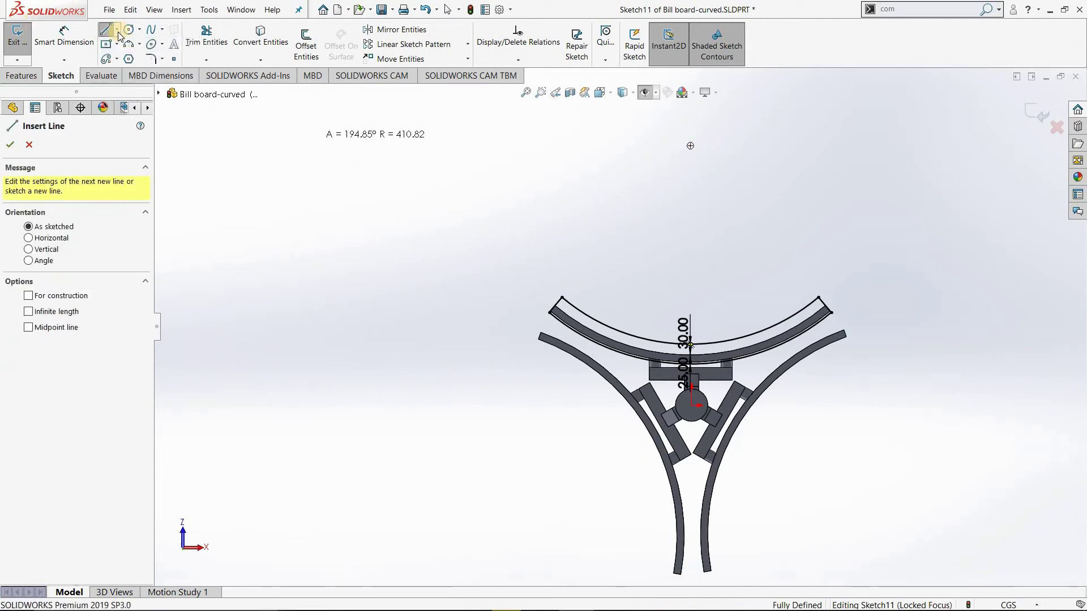
pyautogui.click(117, 30)
pyautogui.click(133, 51)
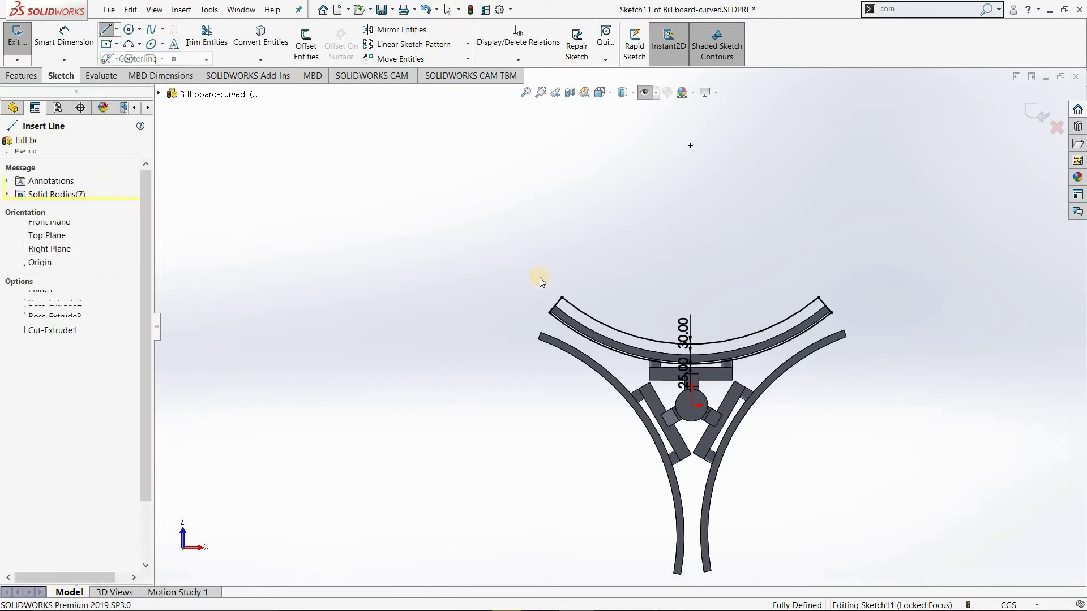
pyautogui.click(562, 296)
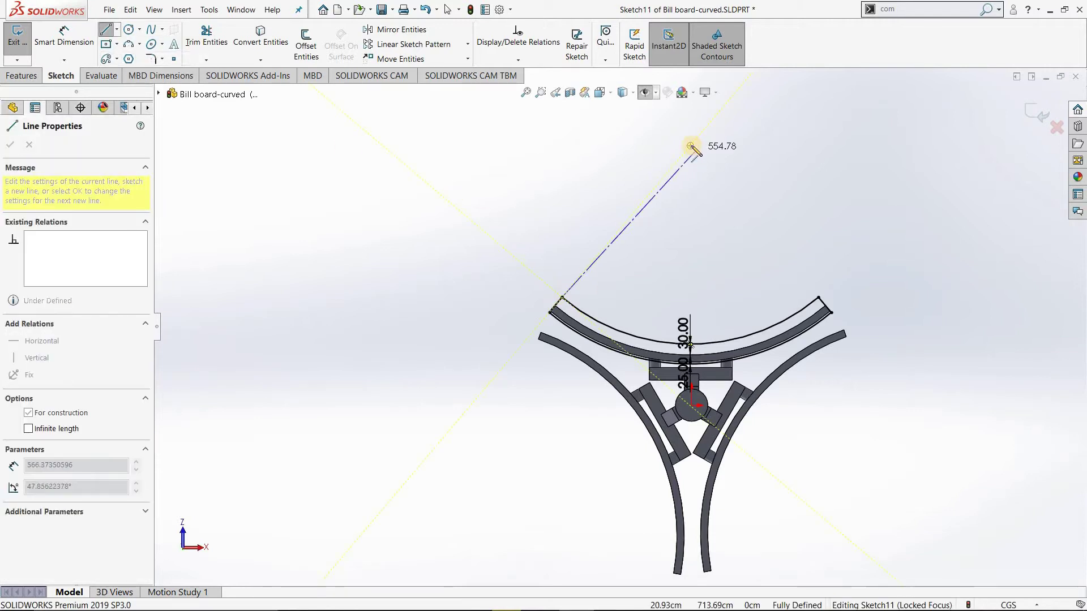
pyautogui.click(690, 146)
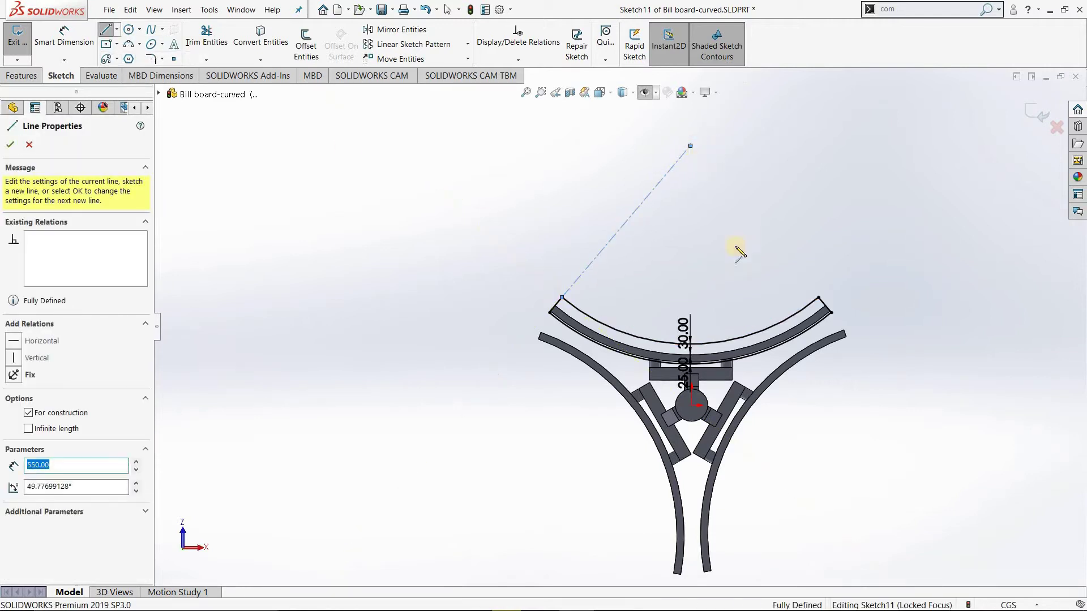
pyautogui.press('Escape')
pyautogui.scroll(-2, 708, 227)
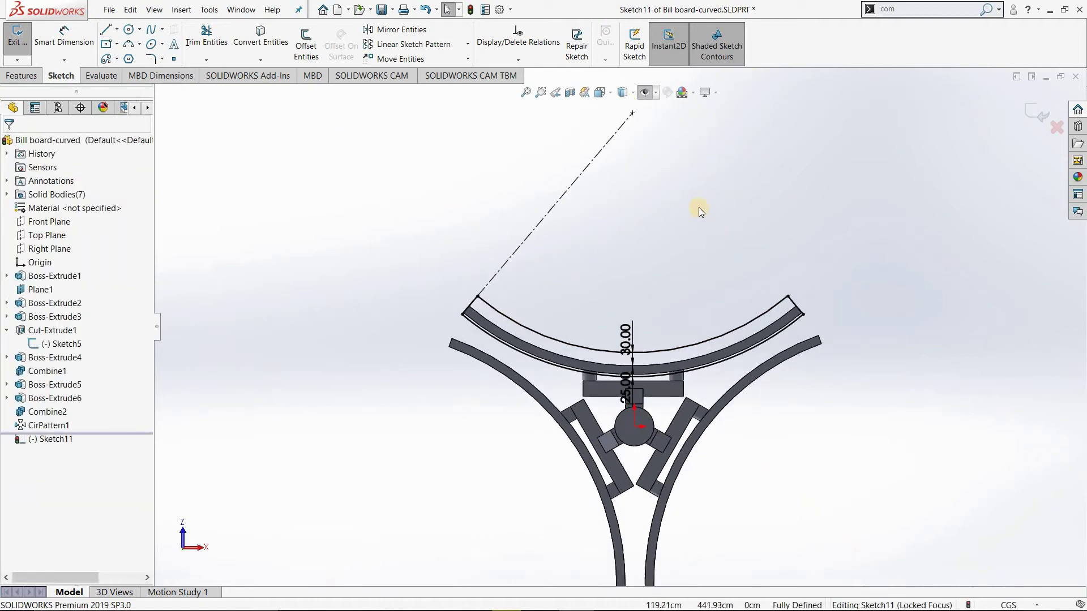
# Offset the billboard's left end edge line inward by 5 cm.
pyautogui.scroll(-1, 557, 329)
pyautogui.scroll(-1, 409, 432)
pyautogui.scroll(-1, 381, 394)
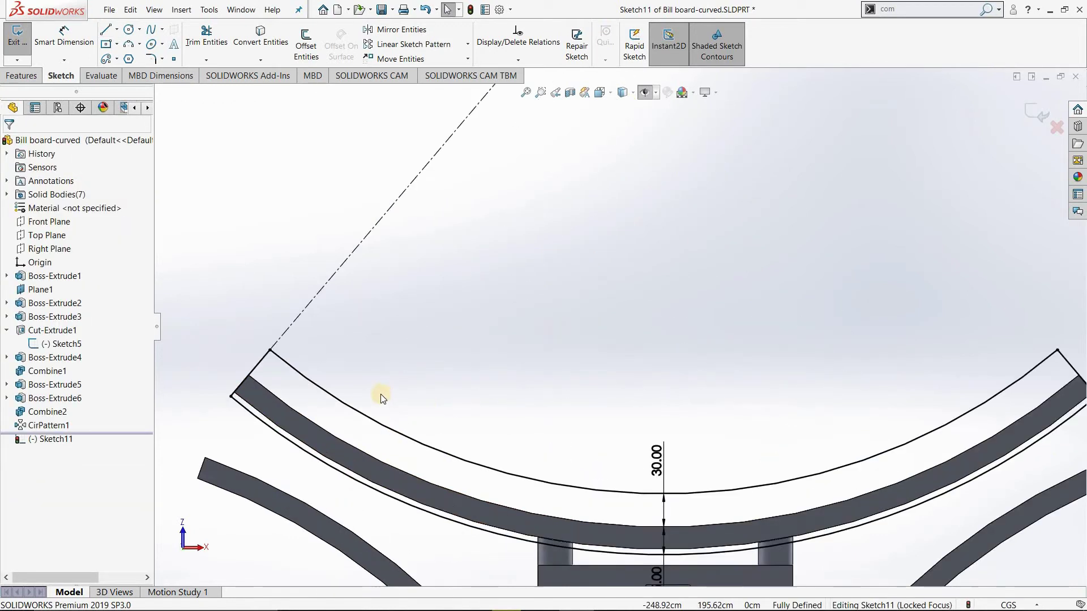
pyautogui.scroll(-1, 319, 372)
pyautogui.scroll(-1, 319, 372)
pyautogui.scroll(-1, 425, 340)
pyautogui.scroll(-1, 464, 323)
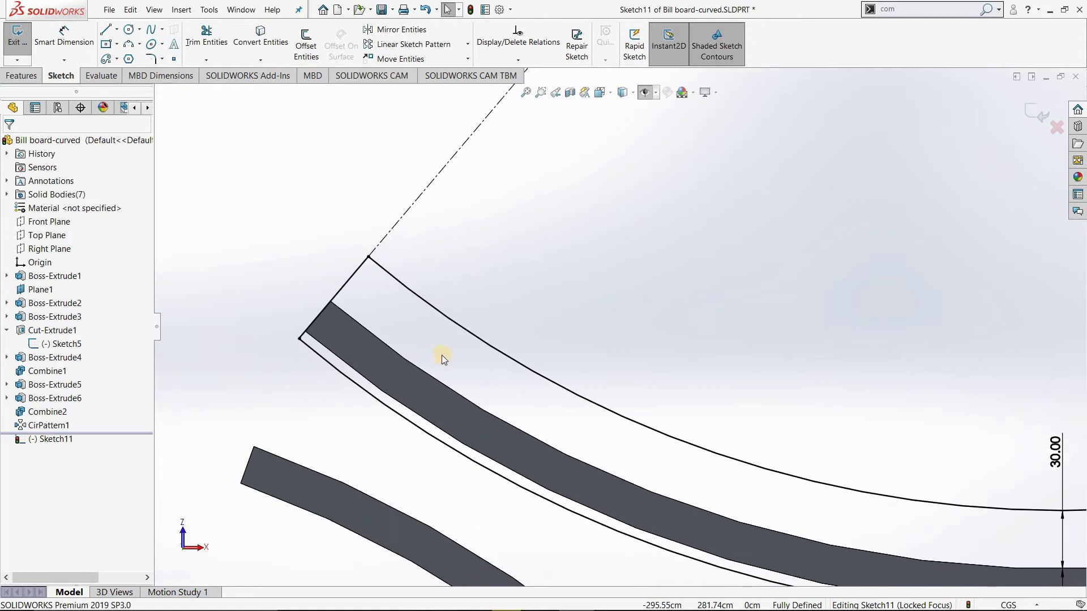
pyautogui.scroll(-1, 459, 286)
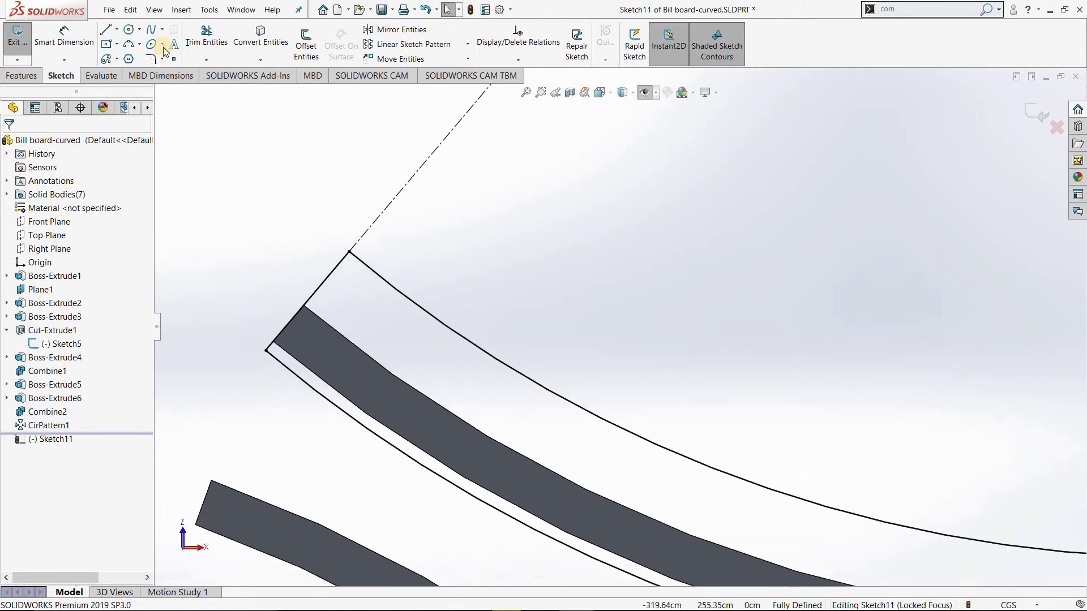
pyautogui.click(334, 269)
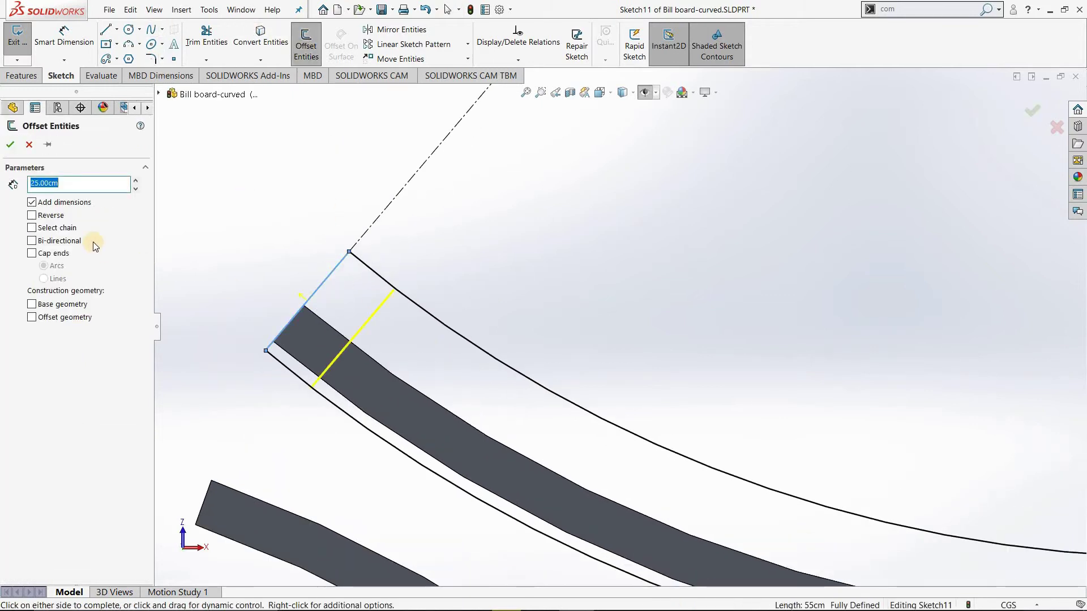
pyautogui.write('2')
pyautogui.press('Return')
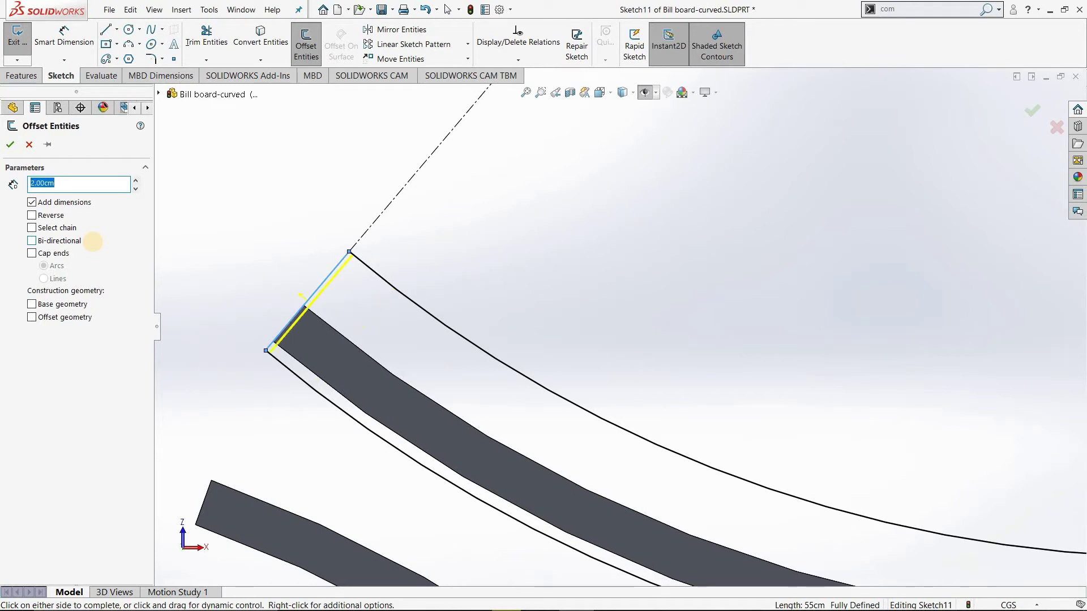
pyautogui.press('Return')
pyautogui.press('Return')
pyautogui.write('5')
pyautogui.press('Return')
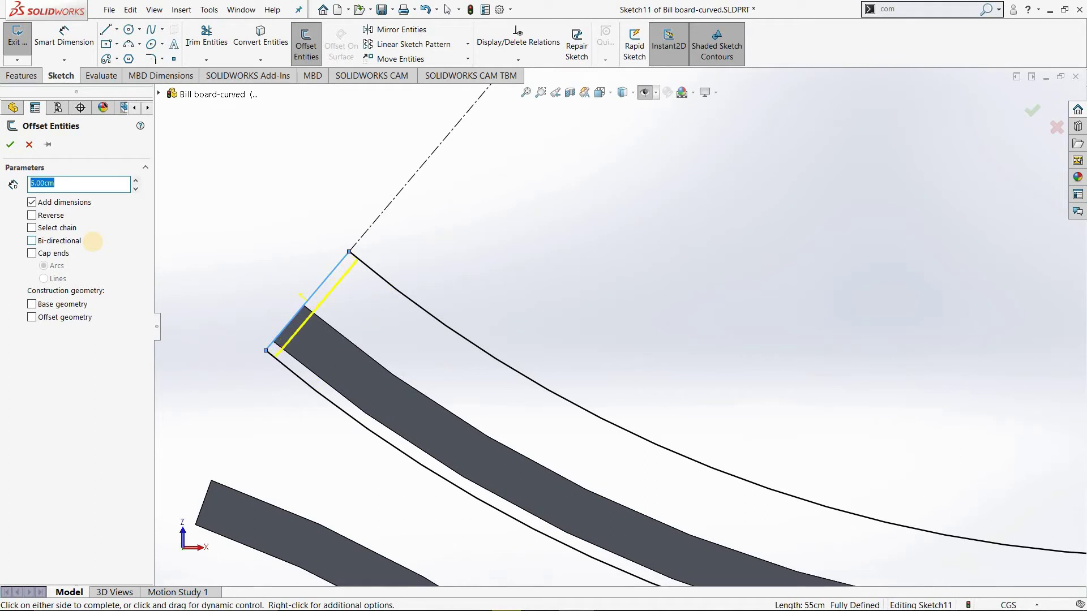
pyautogui.click(8, 146)
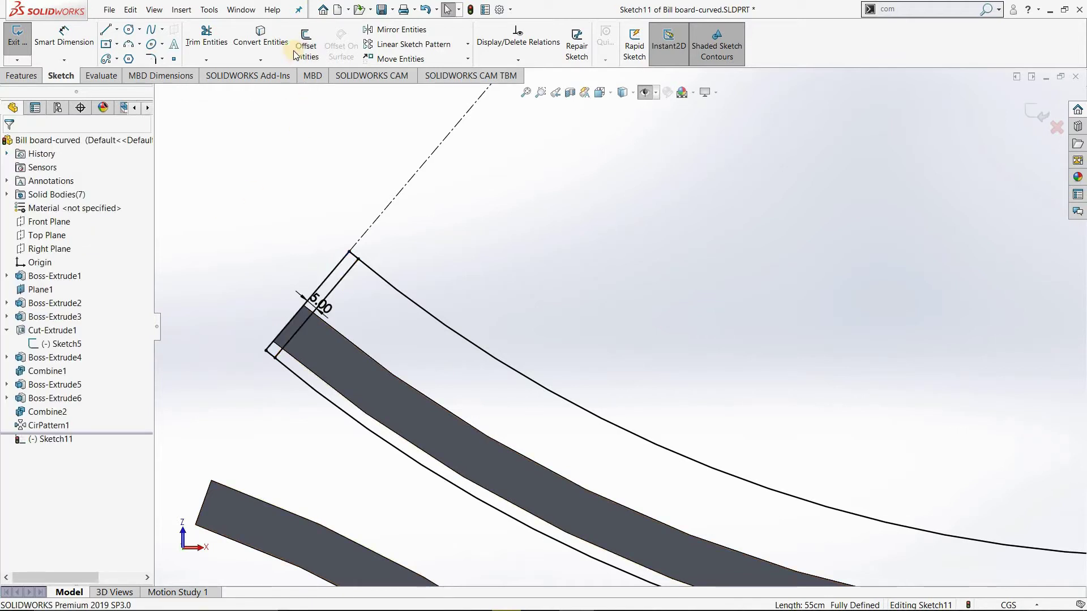
# Offset the new 5 cm line a further 15 cm.
pyautogui.press('Return')
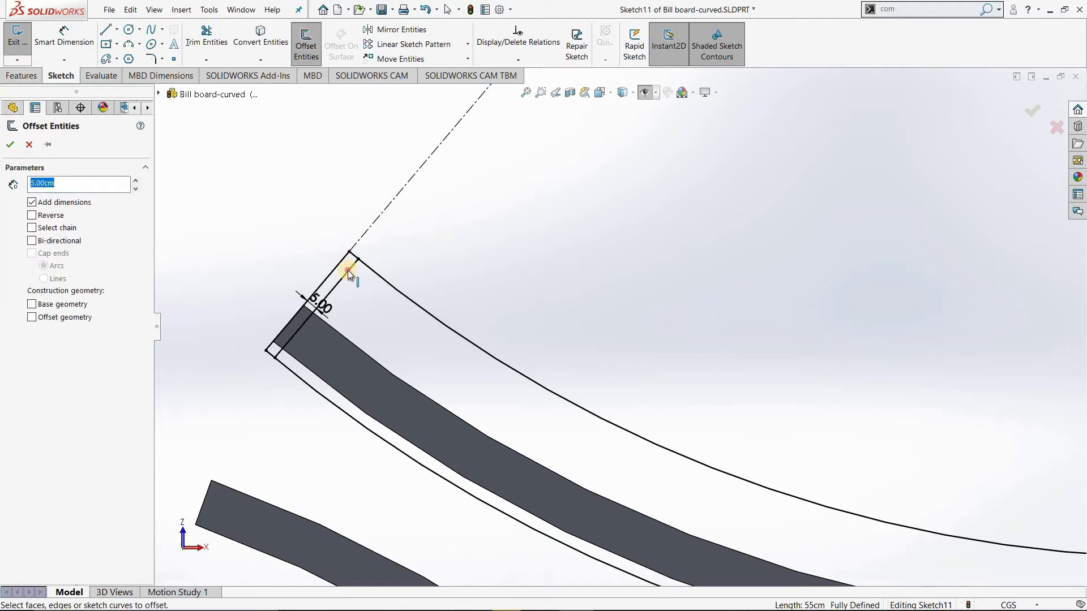
pyautogui.click(347, 271)
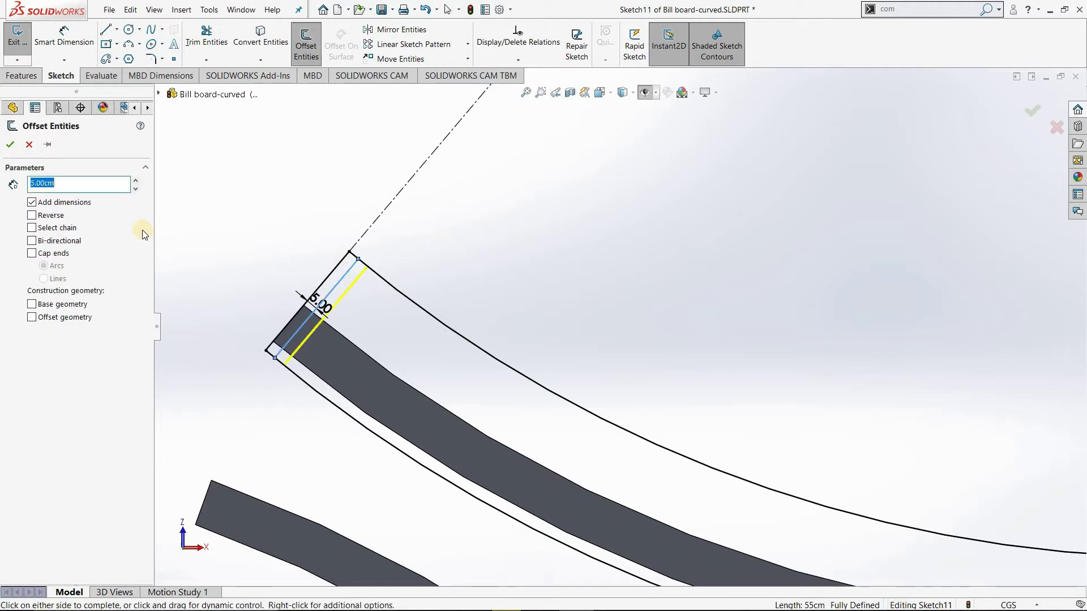
pyautogui.click(136, 182)
pyautogui.click(136, 181)
pyautogui.click(136, 181)
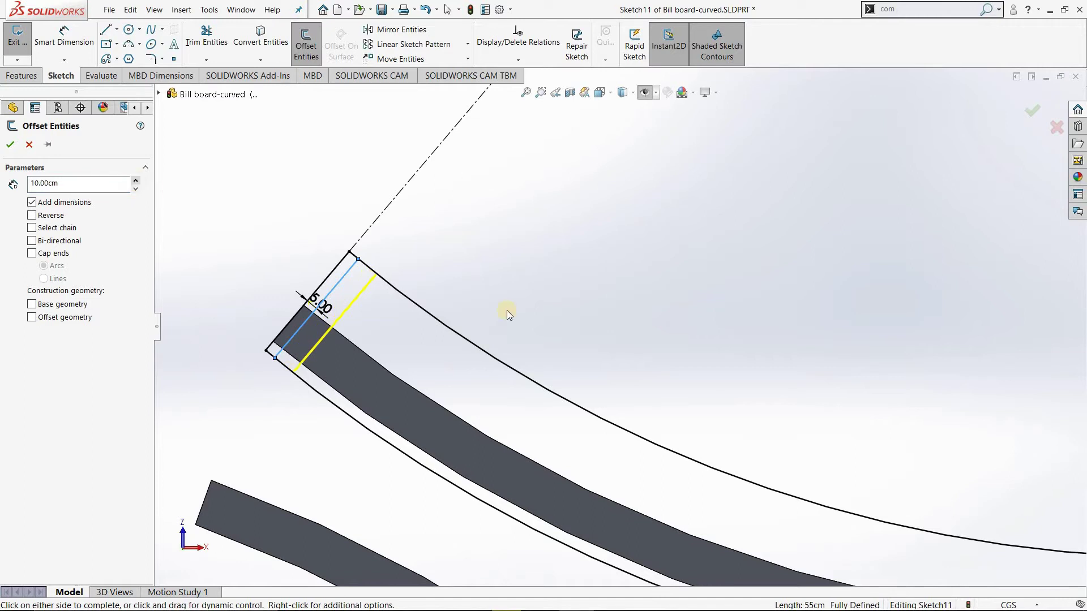
pyautogui.scroll(5, 738, 376)
pyautogui.scroll(2, 484, 320)
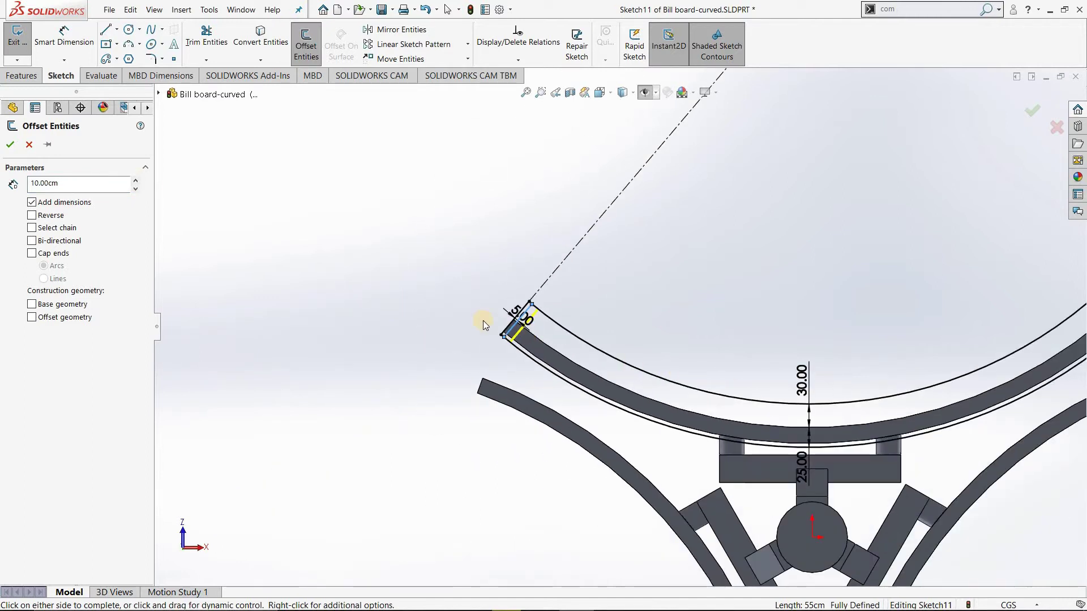
pyautogui.scroll(-2, 464, 287)
pyautogui.scroll(-2, 424, 274)
pyautogui.scroll(-3, 425, 274)
pyautogui.scroll(-4, 484, 283)
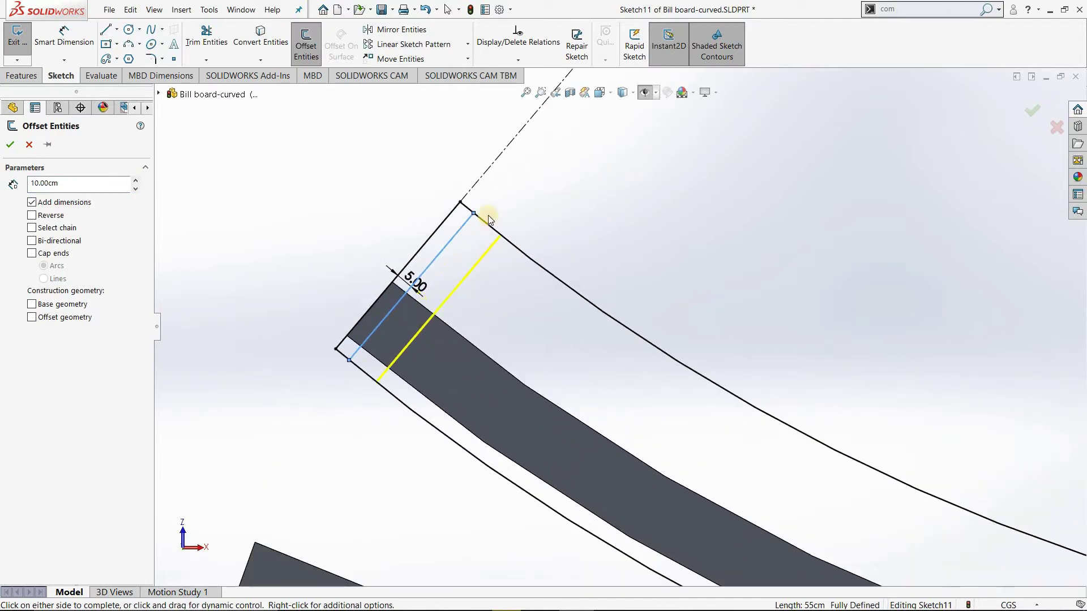
pyautogui.doubleClick(77, 189)
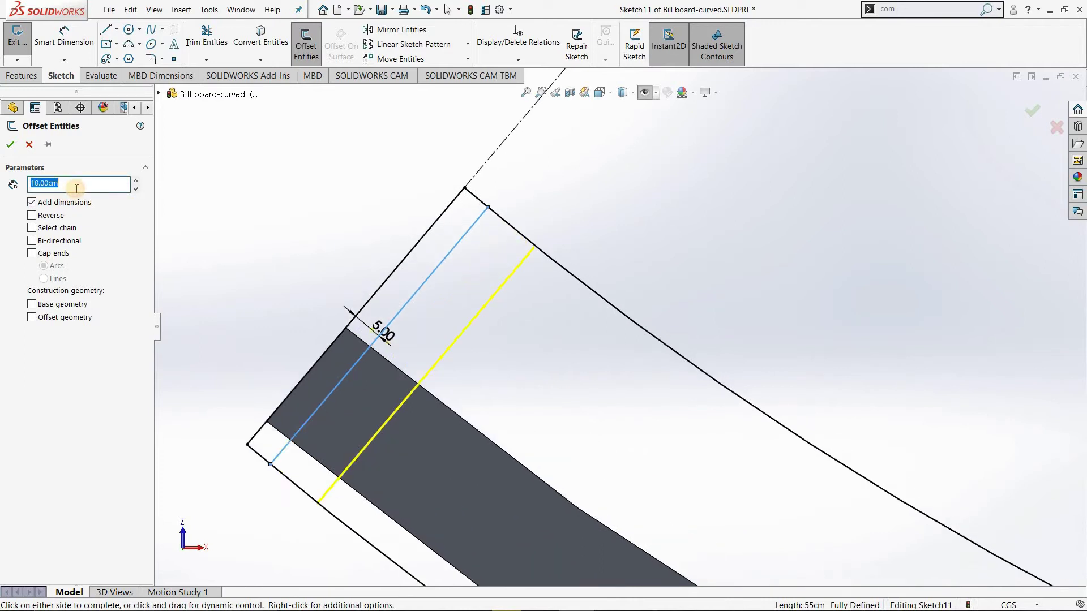
pyautogui.write('20')
pyautogui.press('Return')
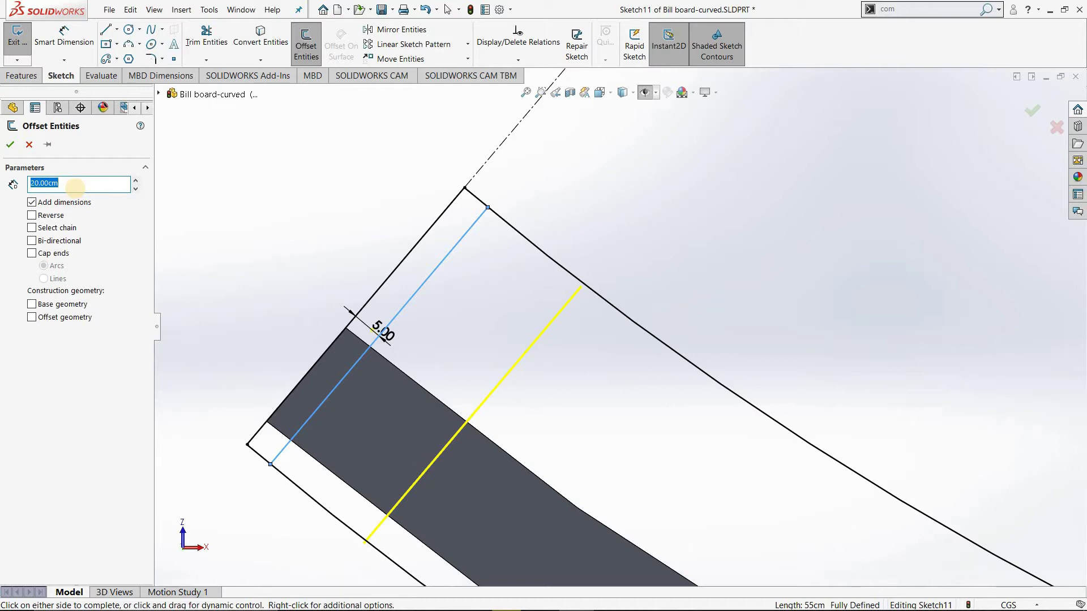
pyautogui.write('15')
pyautogui.press('Return')
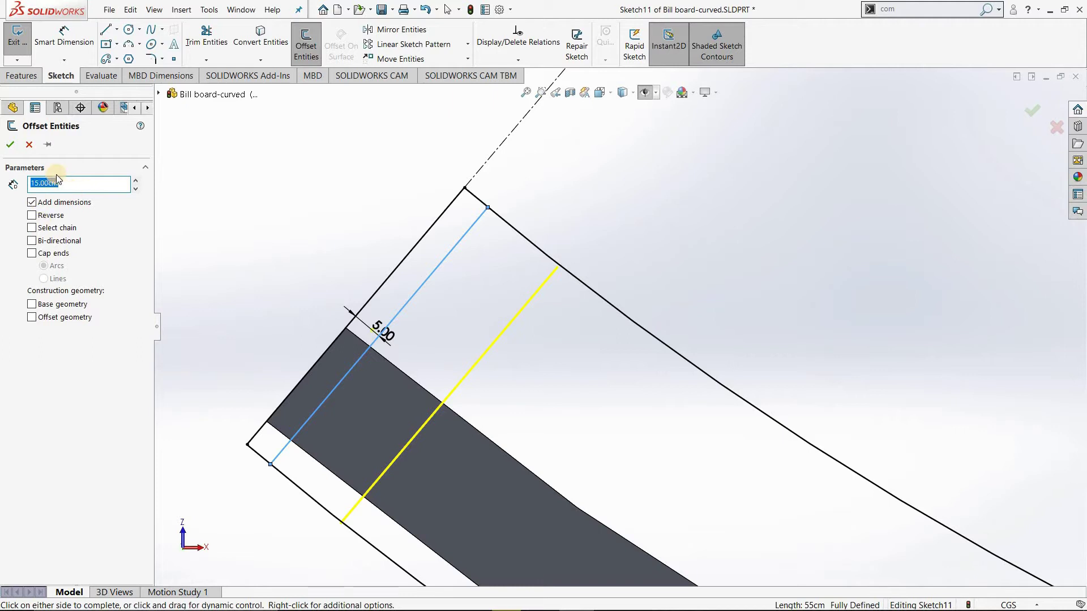
pyautogui.click(9, 146)
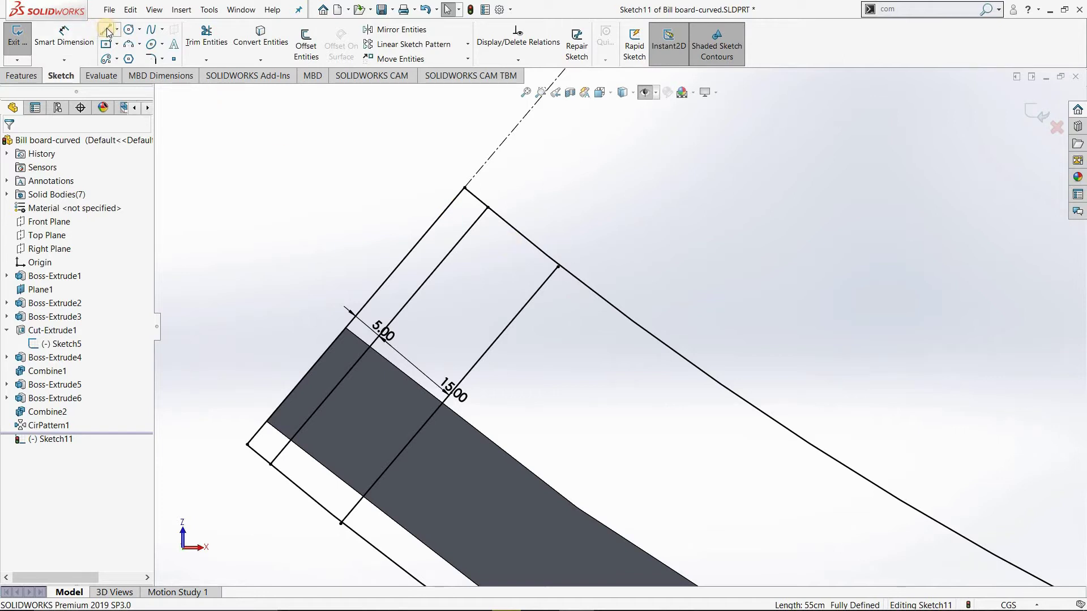
# Draw a short cross line at the strip's top and offset a copy 10 cm down.
pyautogui.press('l')
pyautogui.click(488, 208)
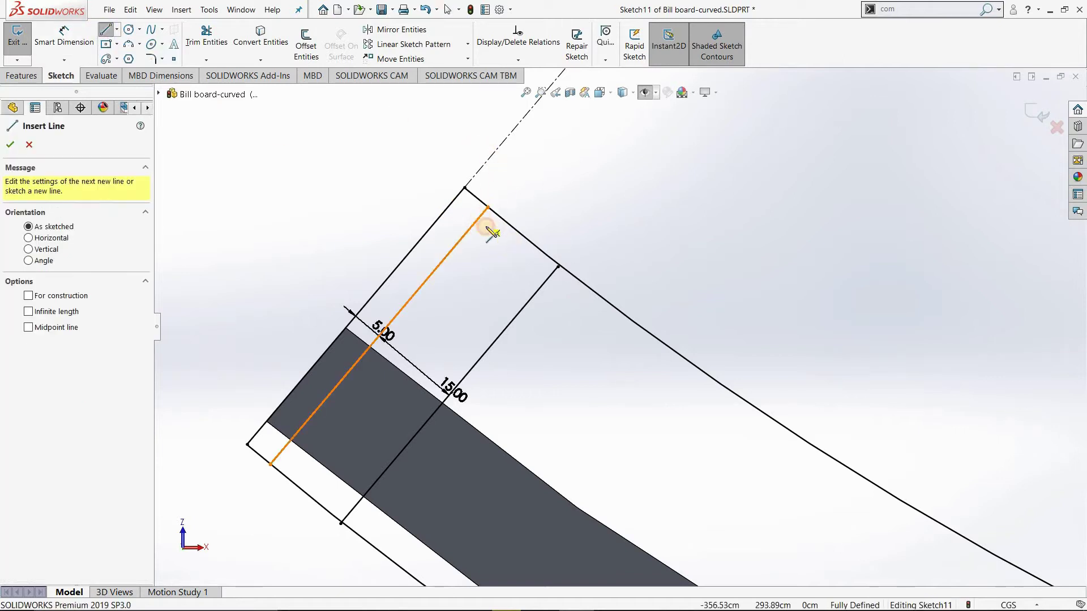
pyautogui.moveTo(522, 262); pyautogui.dragTo(553, 280)
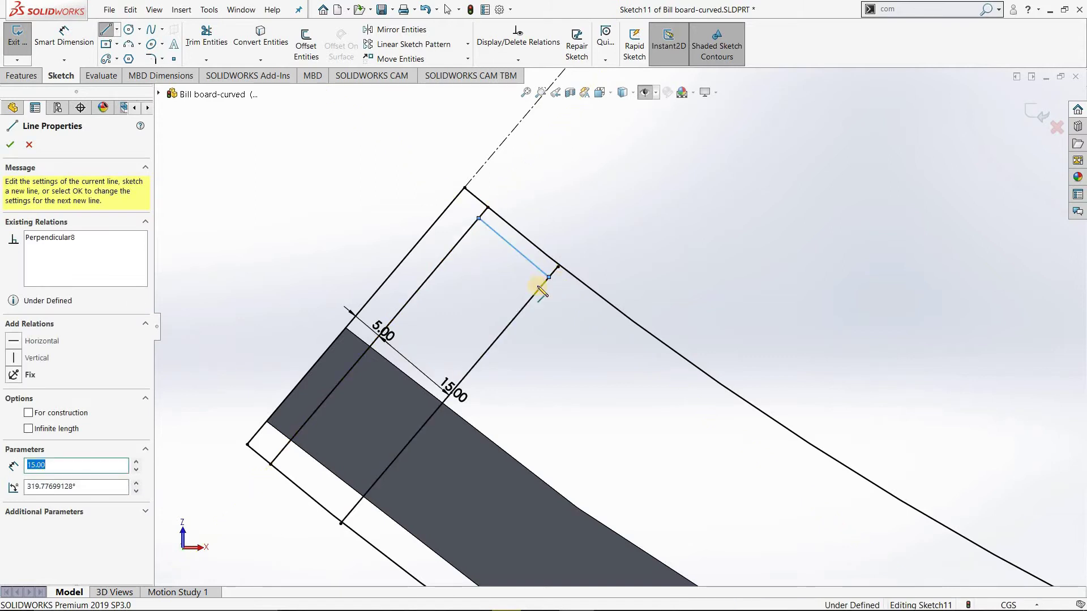
pyautogui.press('Escape')
pyautogui.click(306, 42)
pyautogui.click(514, 248)
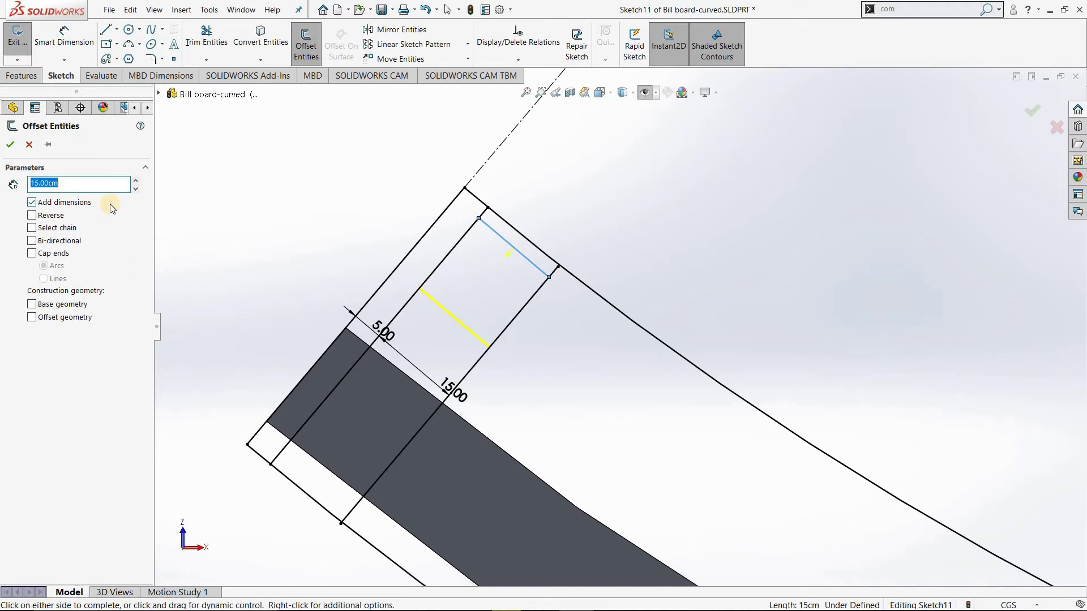
pyautogui.write('10')
pyautogui.click(9, 147)
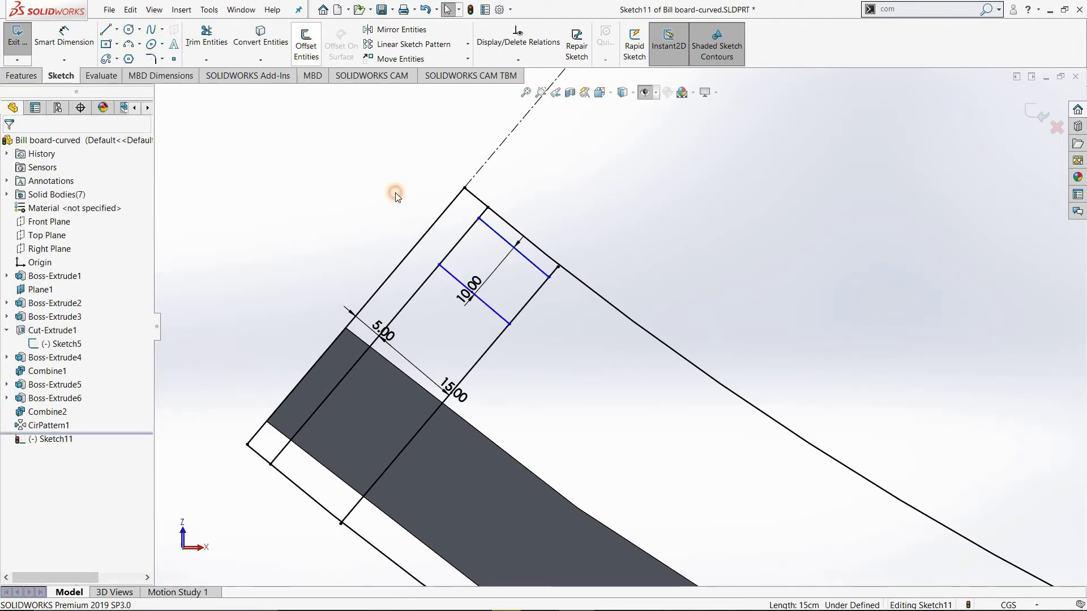
# Add four more cross lines, each offset a further 10 cm down the strip.
pyautogui.press('Return')
pyautogui.click(448, 273)
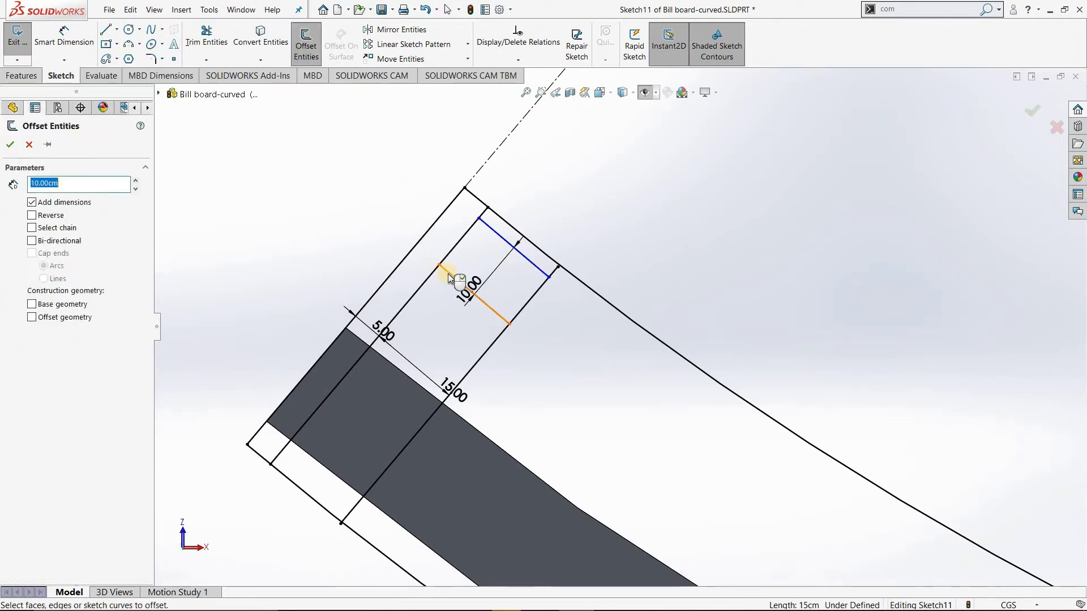
pyautogui.click(7, 146)
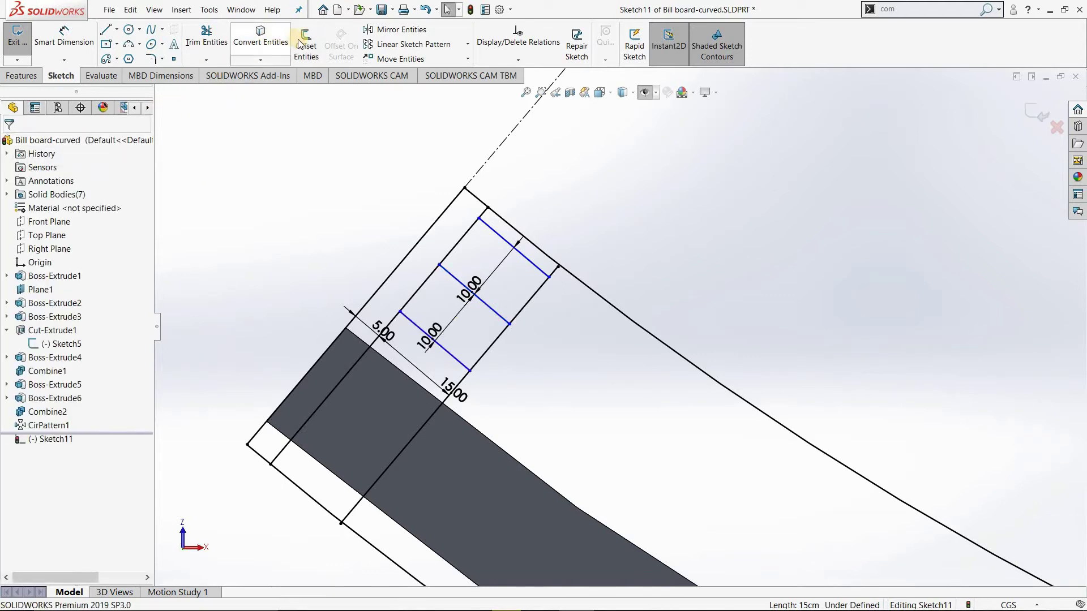
pyautogui.press('Return')
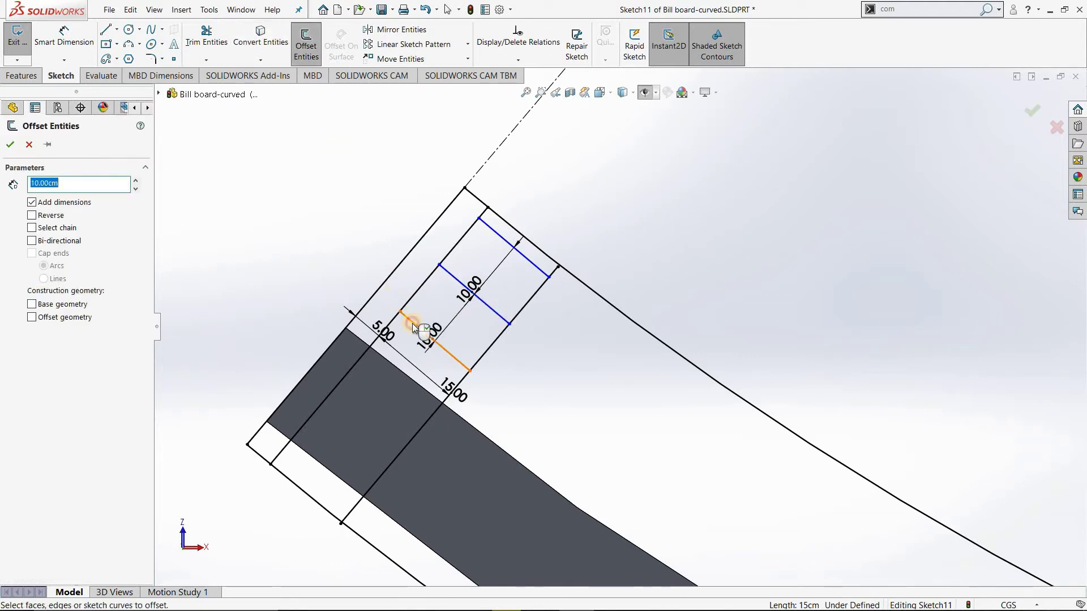
pyautogui.click(414, 334)
pyautogui.click(9, 145)
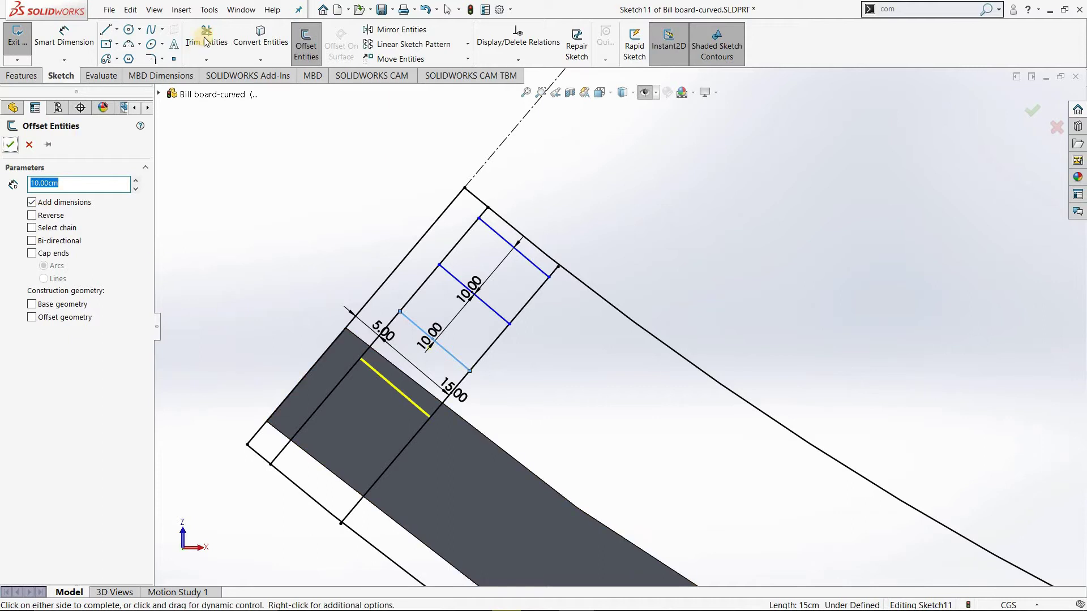
pyautogui.click(306, 45)
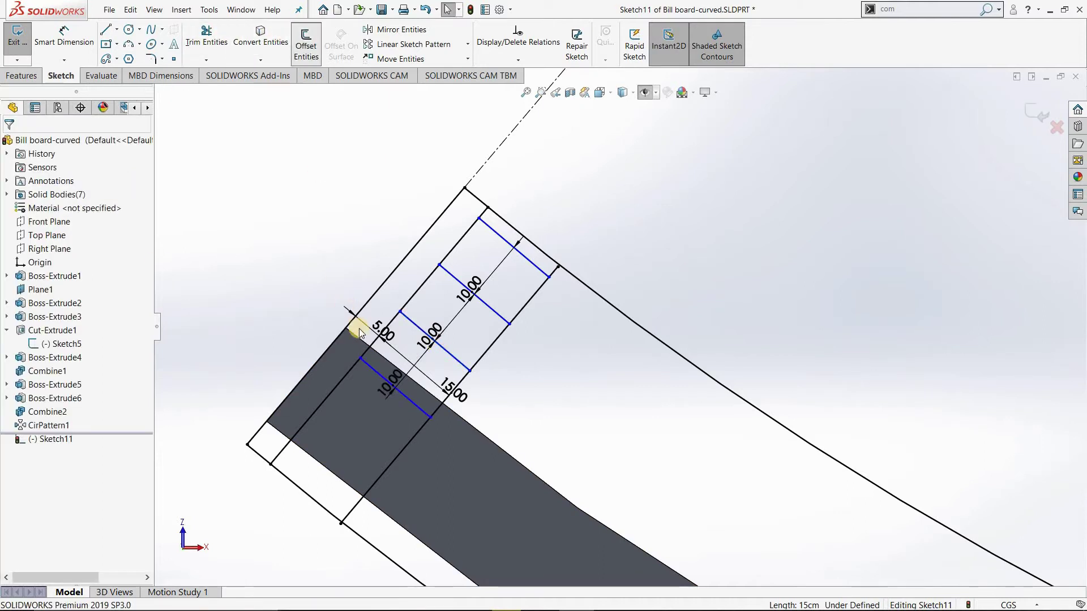
pyautogui.click(372, 368)
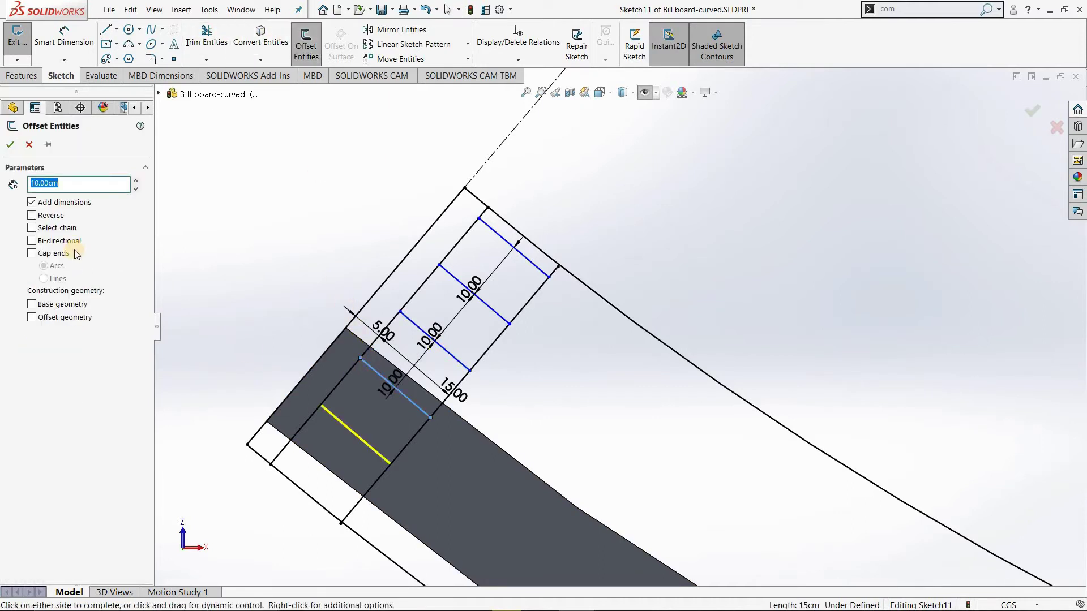
pyautogui.click(501, 296)
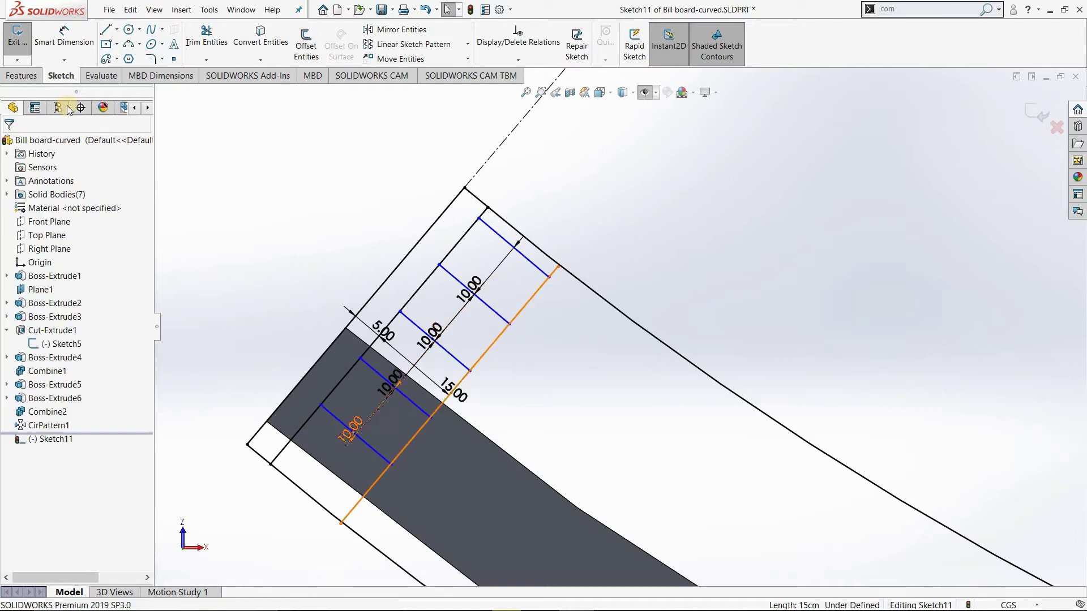
pyautogui.click(306, 45)
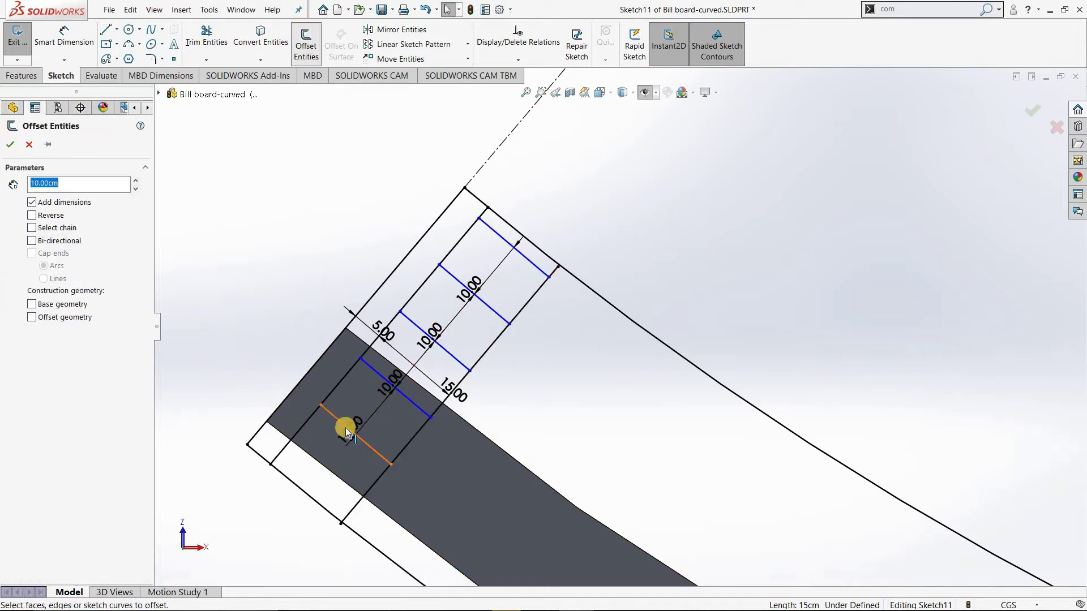
pyautogui.click(374, 450)
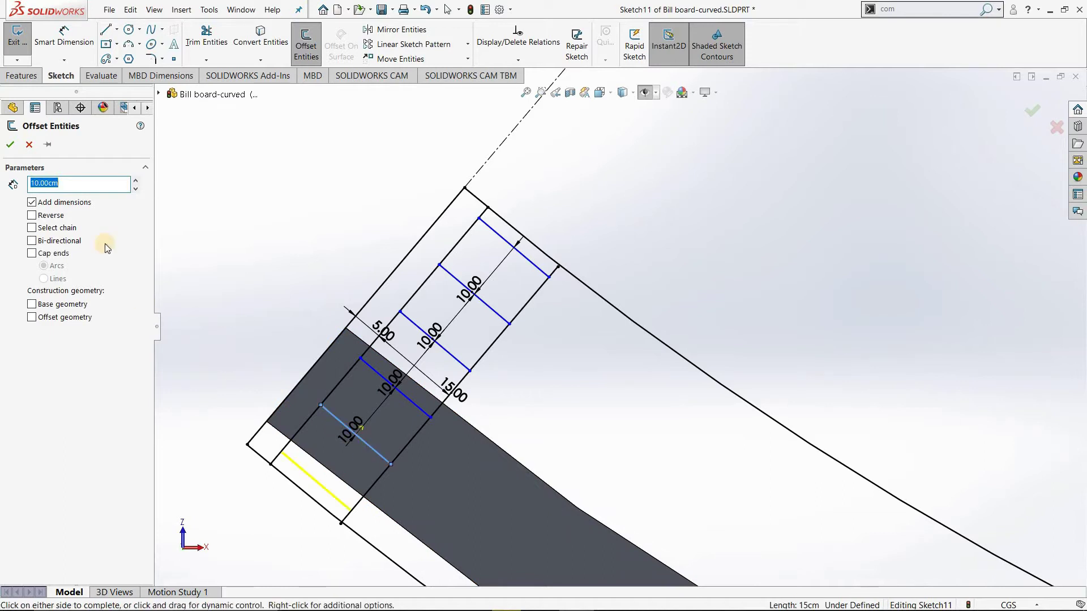
pyautogui.click(16, 147)
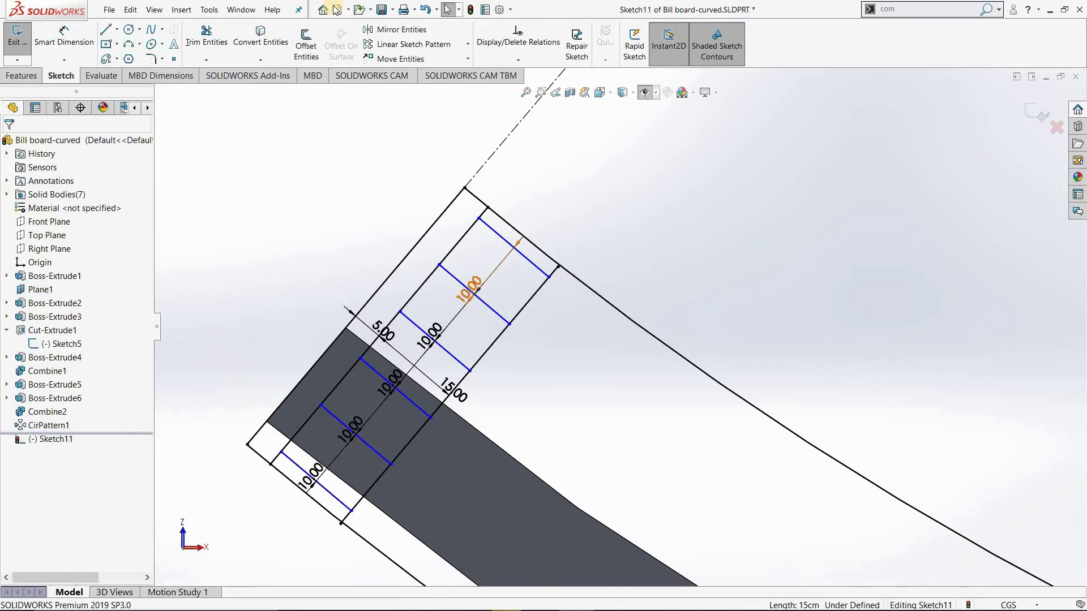
# Trim the strip's side segments between the cross lines into three separate rectangular pads.
pyautogui.click(203, 39)
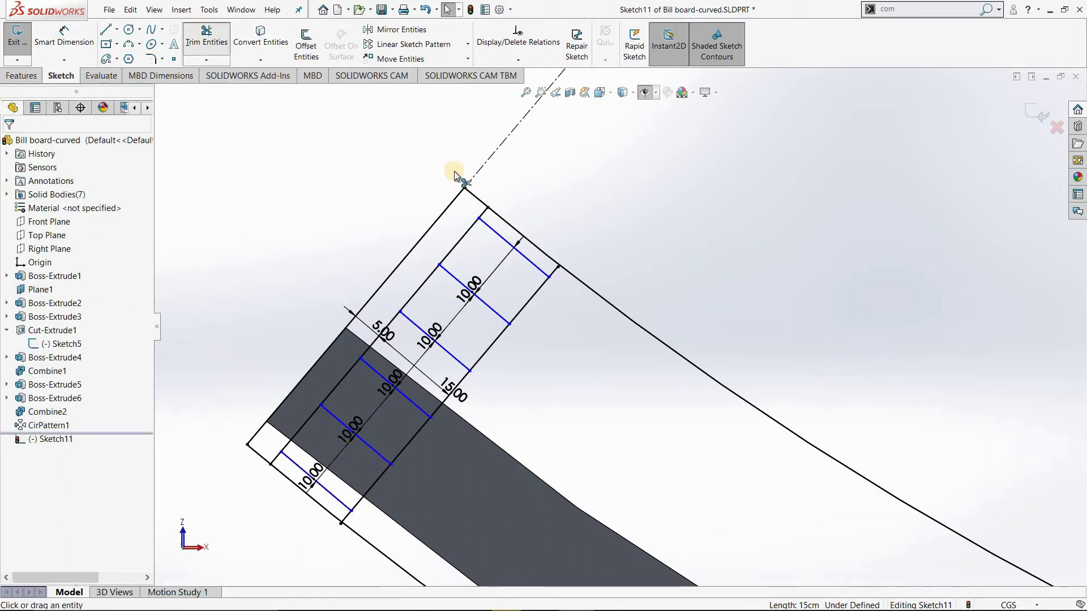
pyautogui.click(484, 211)
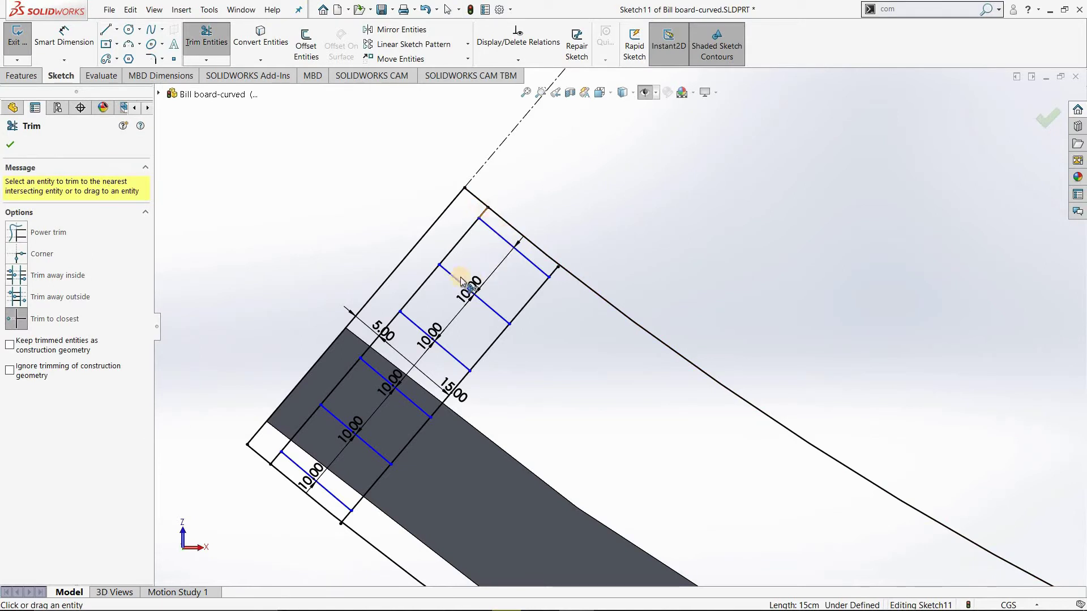
pyautogui.click(413, 317)
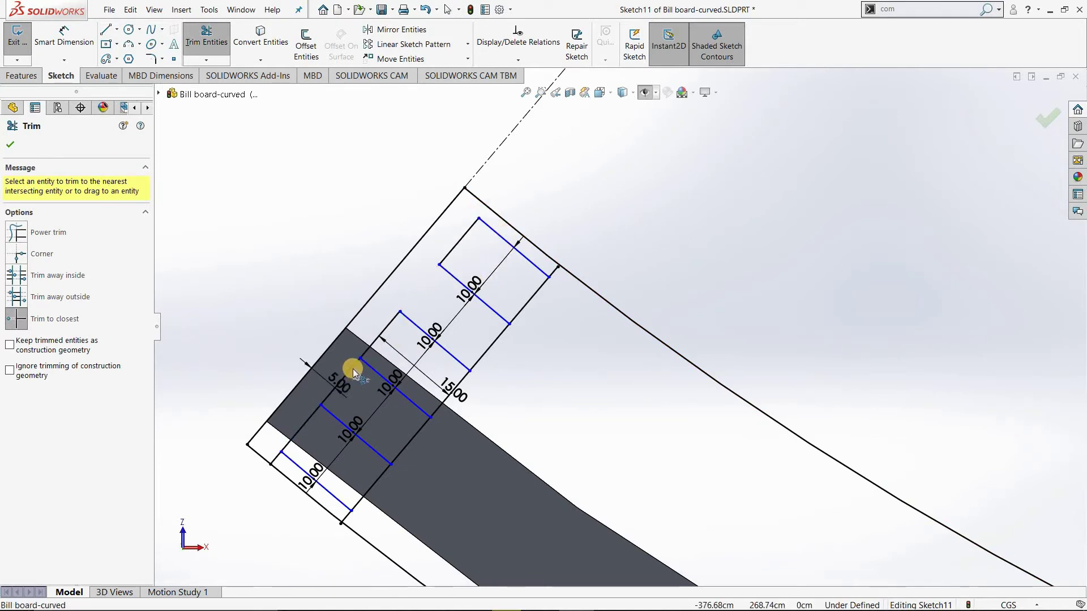
pyautogui.click(276, 463)
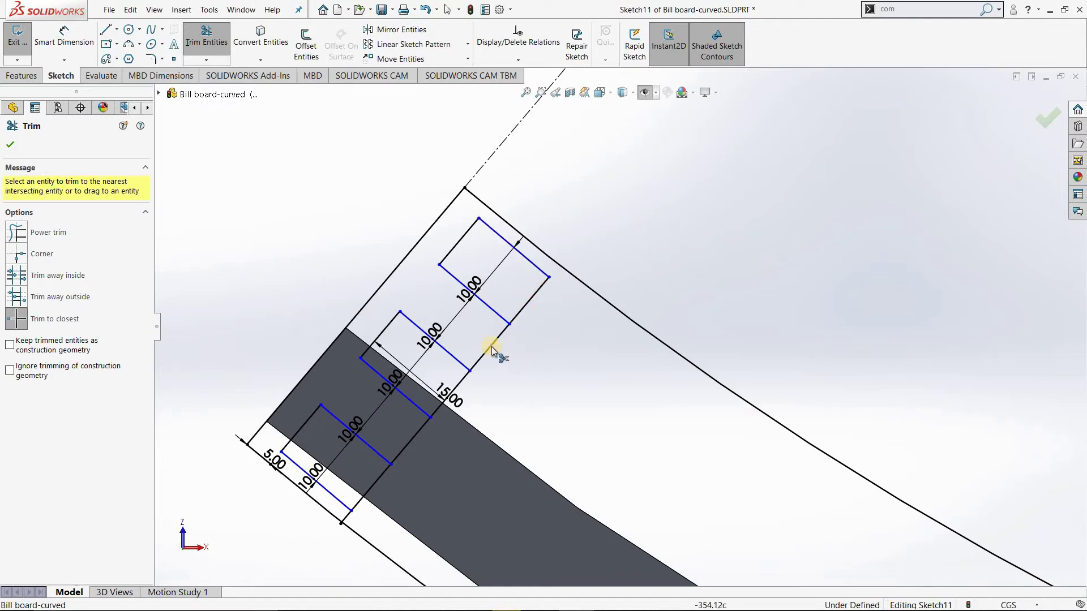
pyautogui.click(421, 429)
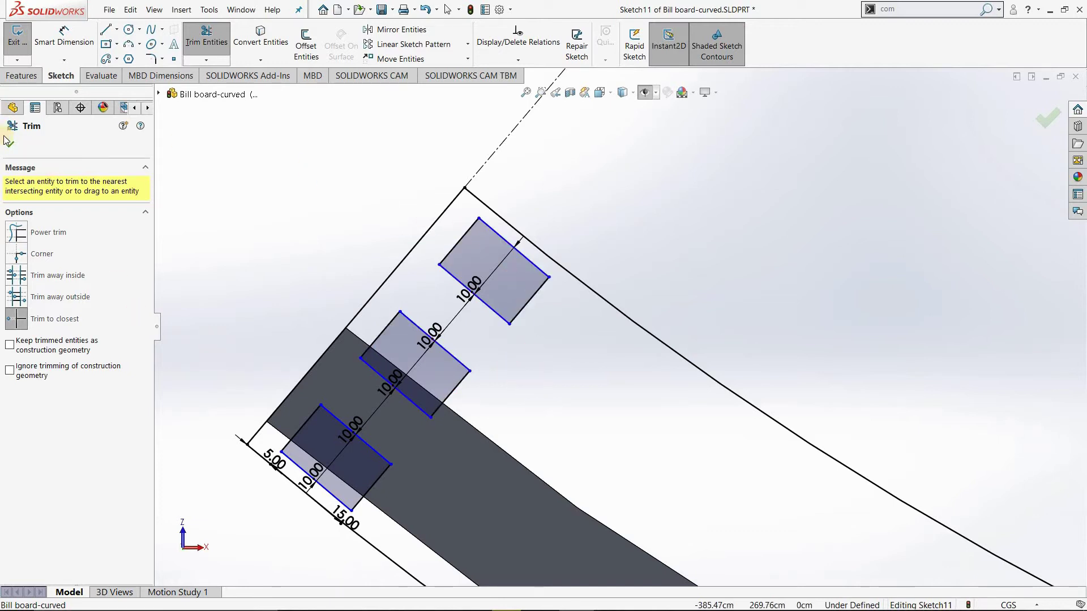
pyautogui.click(8, 141)
pyautogui.click(479, 299)
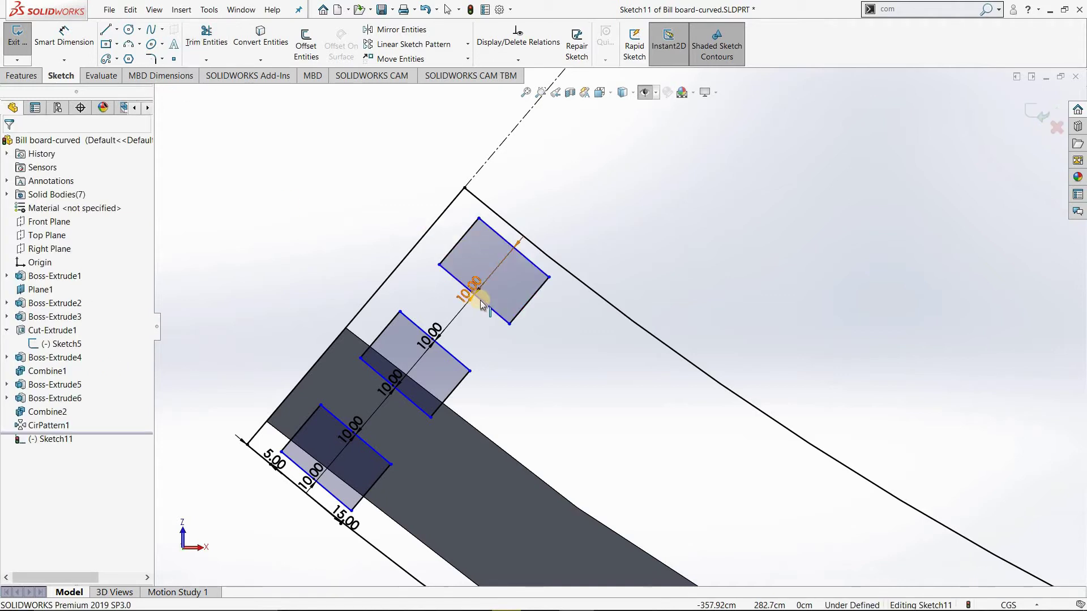
pyautogui.moveTo(481, 304); pyautogui.dragTo(479, 304)
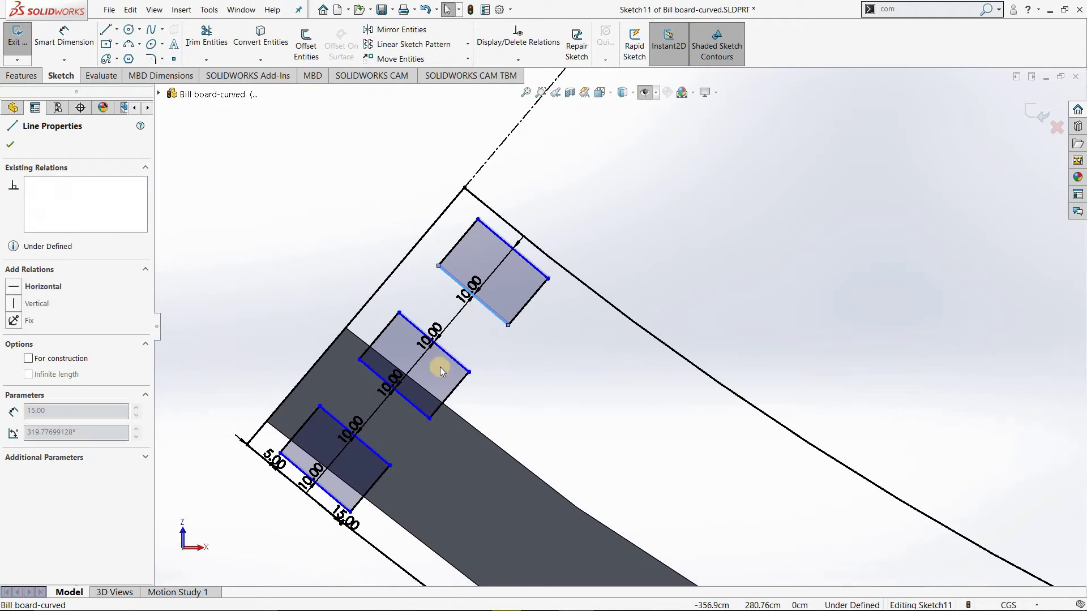
pyautogui.click(399, 392)
# Dimension a pad edge and set that dimension to 10 cm.
pyautogui.click(471, 287)
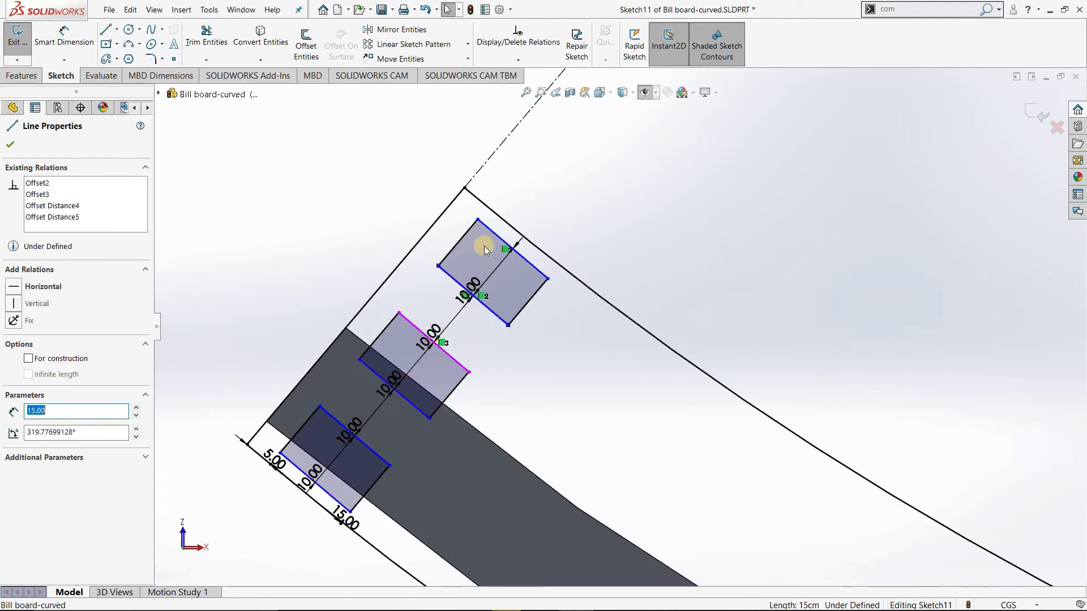
pyautogui.click(57, 39)
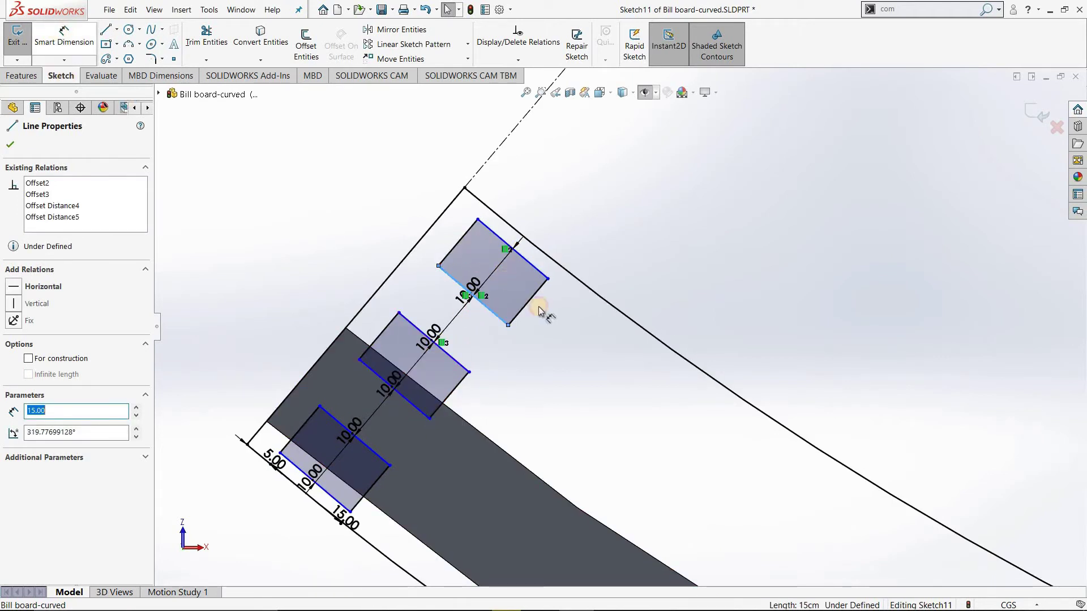
pyautogui.click(569, 335)
pyautogui.click(567, 337)
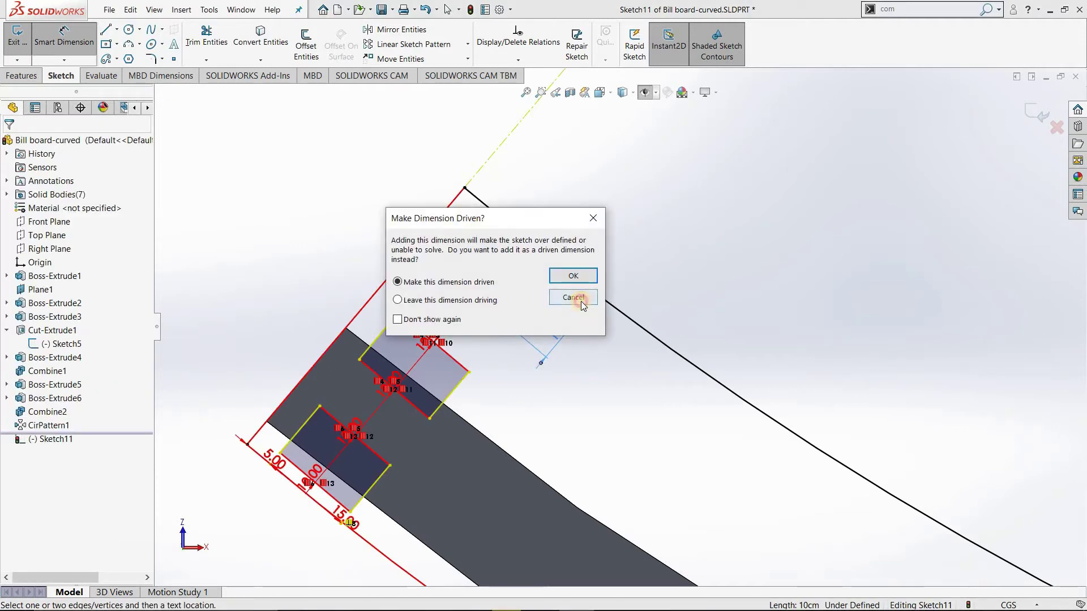
pyautogui.click(574, 298)
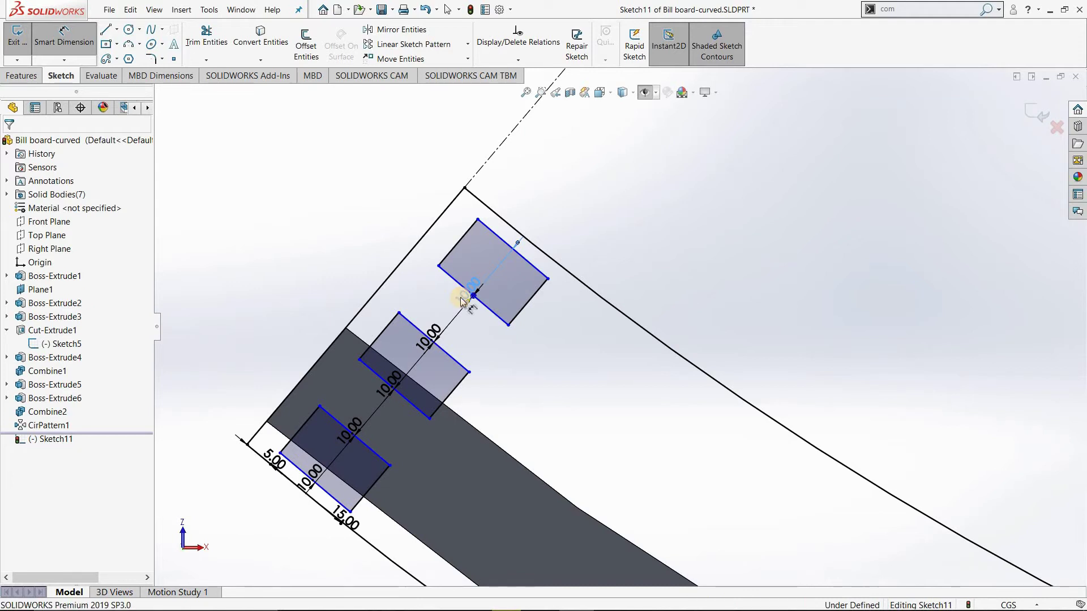
pyautogui.doubleClick(472, 285)
pyautogui.write('10')
pyautogui.press('Return')
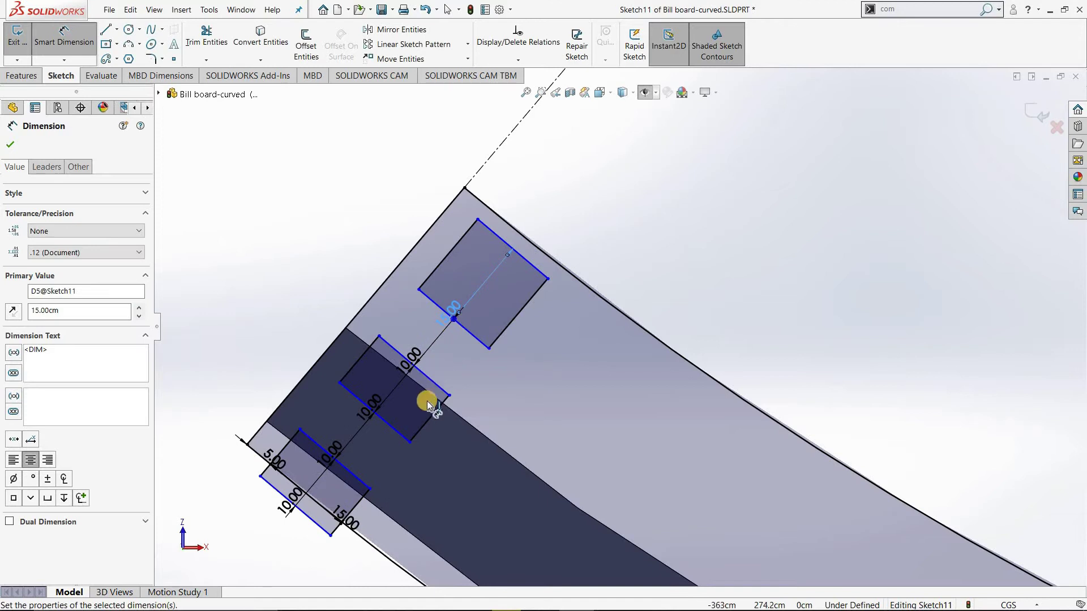
# Change the 10.00 gap dimensions between the pads to 5 cm.
pyautogui.click(412, 358)
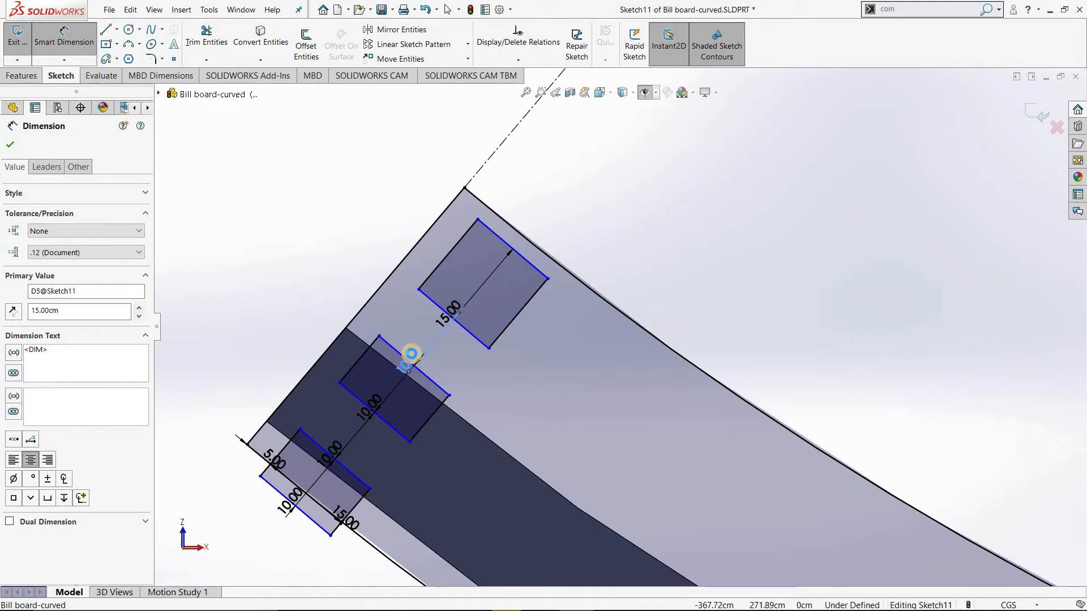
pyautogui.press('Escape')
pyautogui.doubleClick(412, 357)
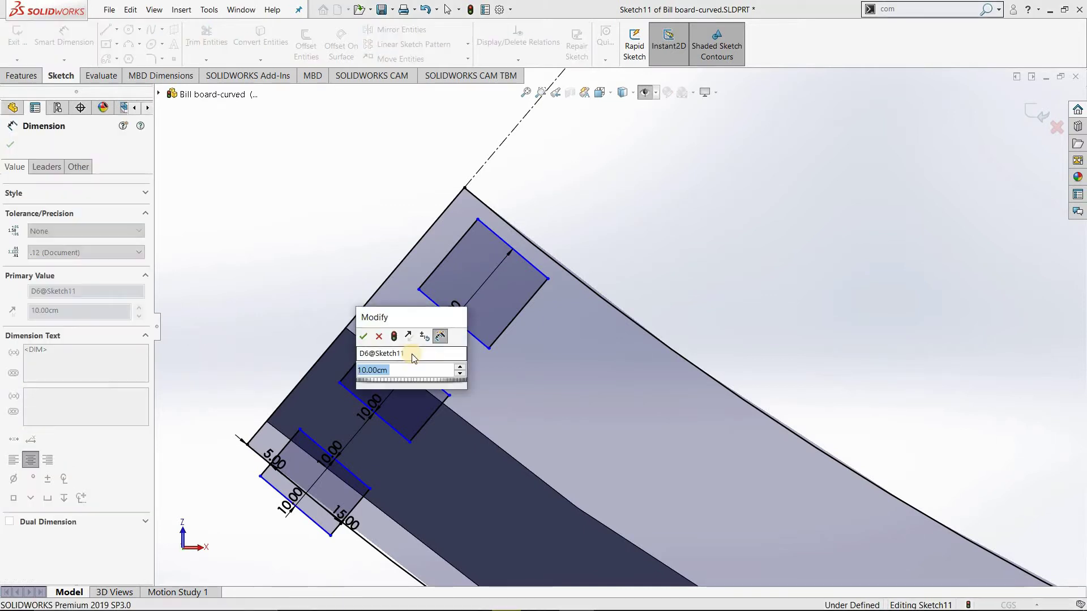
pyautogui.write('5')
pyautogui.press('Return')
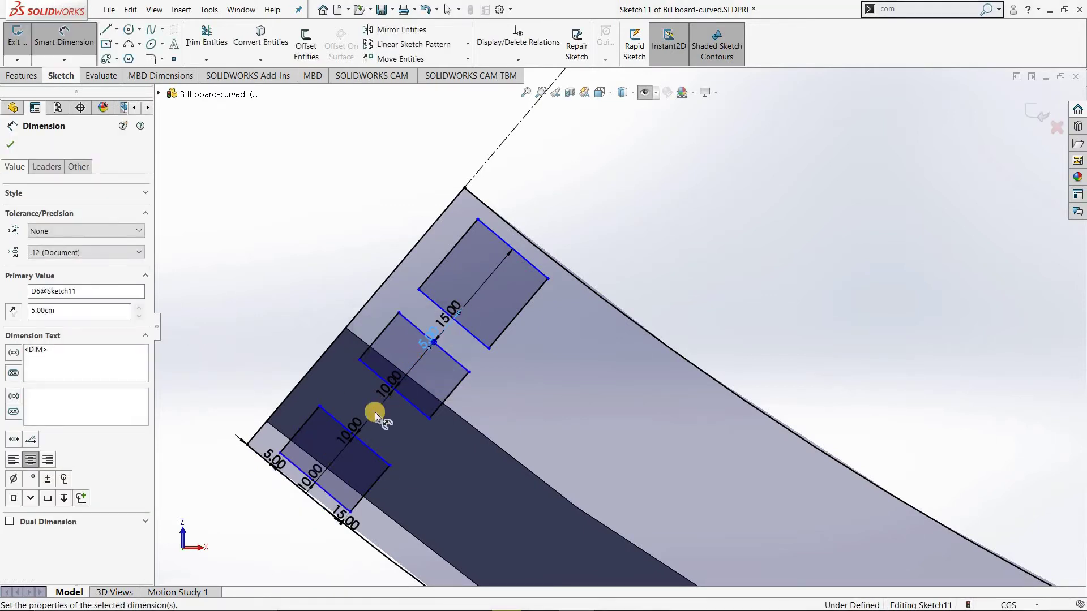
pyautogui.click(357, 420)
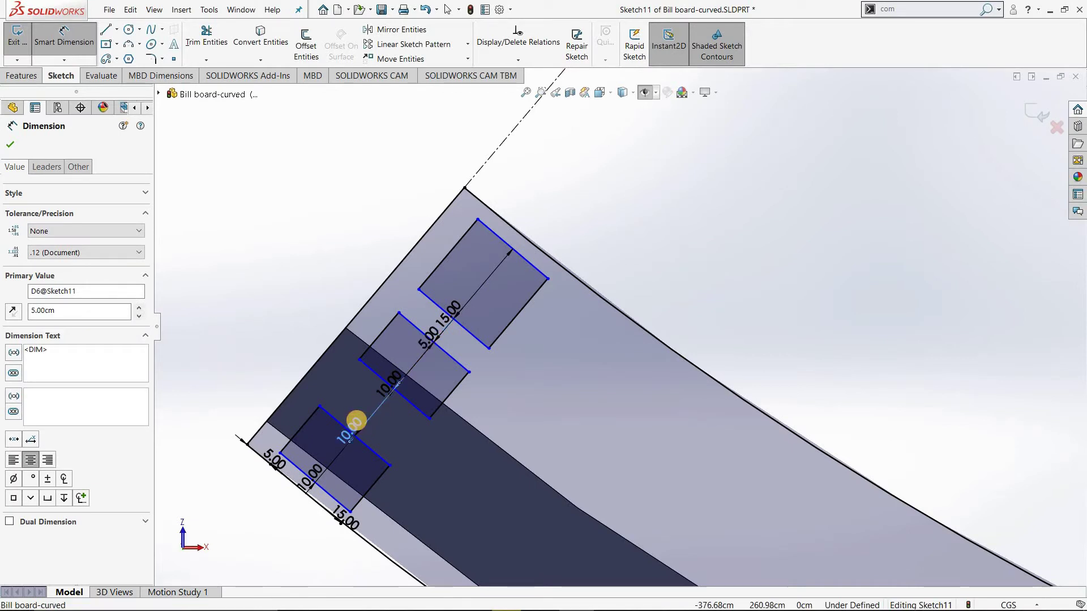
pyautogui.doubleClick(357, 420)
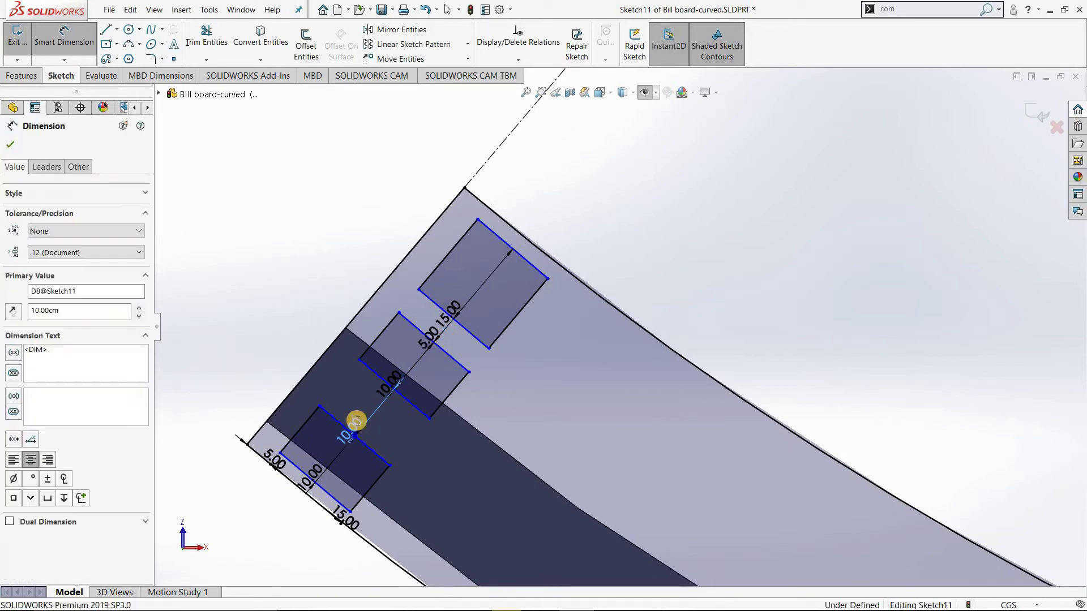
pyautogui.write('5')
pyautogui.click(357, 420)
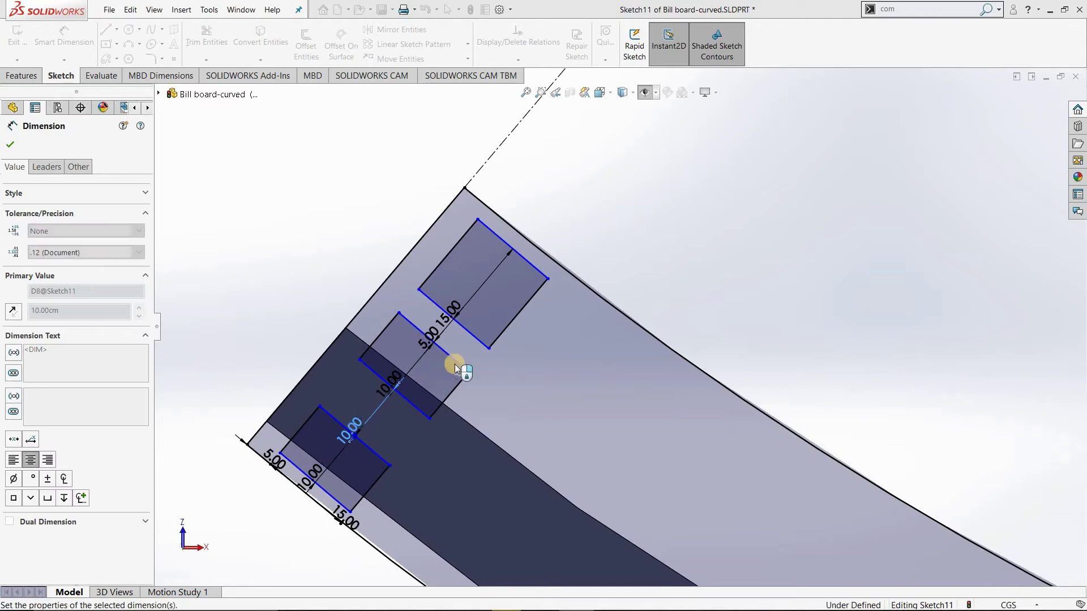
pyautogui.click(454, 364)
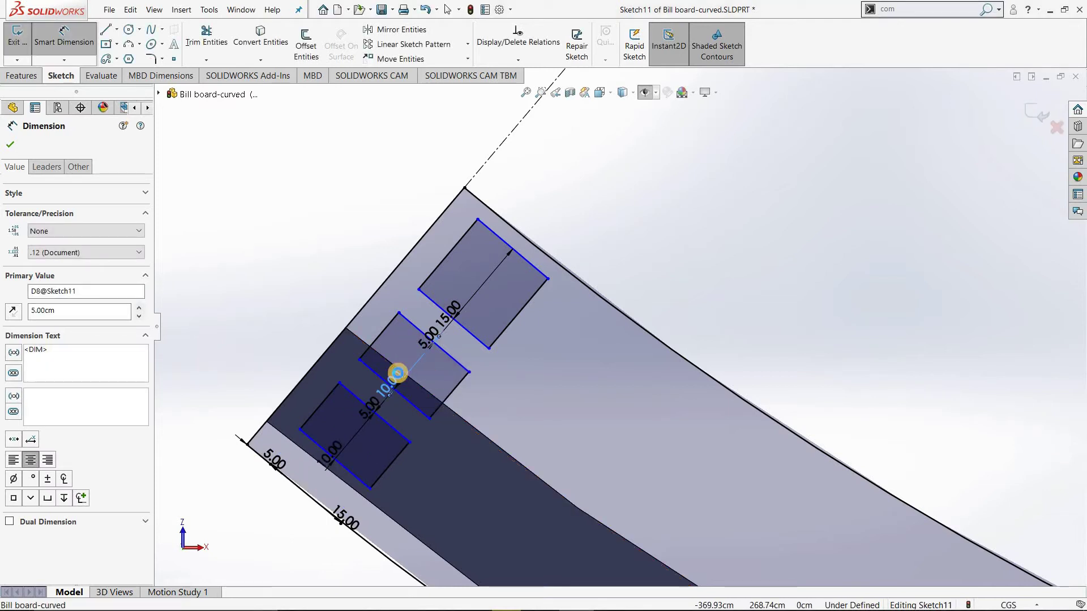
# Edit the middle pad's dimension but leave it at 10 cm.
pyautogui.press('Escape')
pyautogui.doubleClick(399, 373)
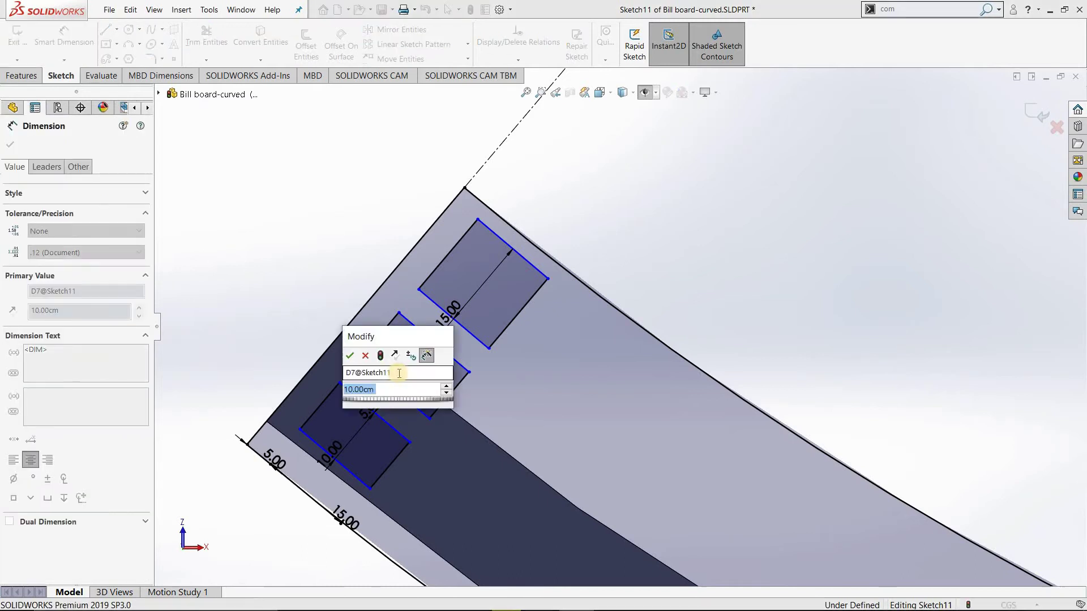
pyautogui.write('5')
pyautogui.press('BackSpace')
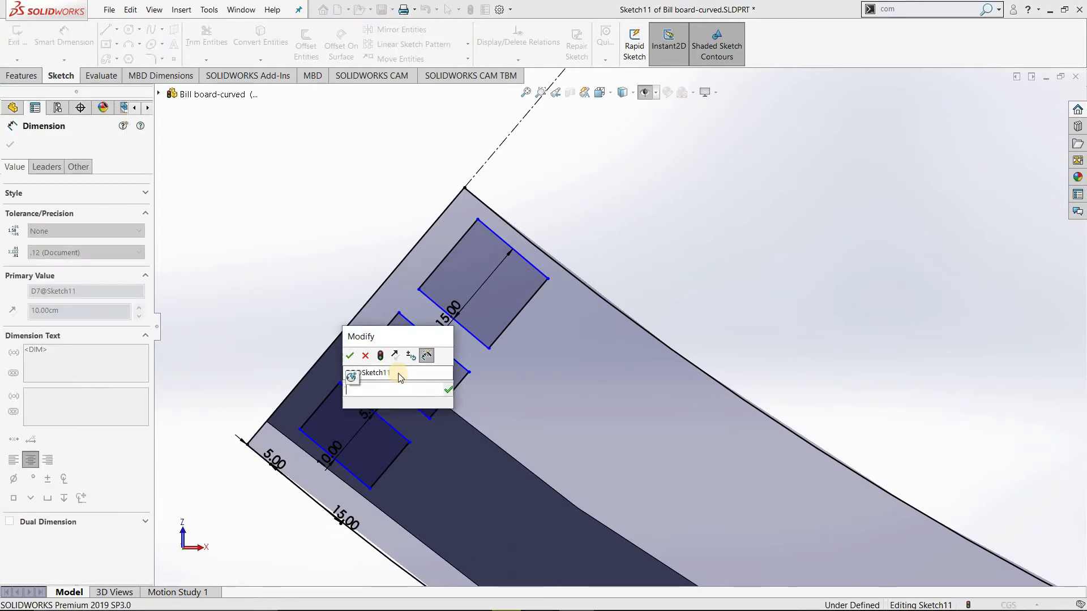
pyautogui.click(340, 473)
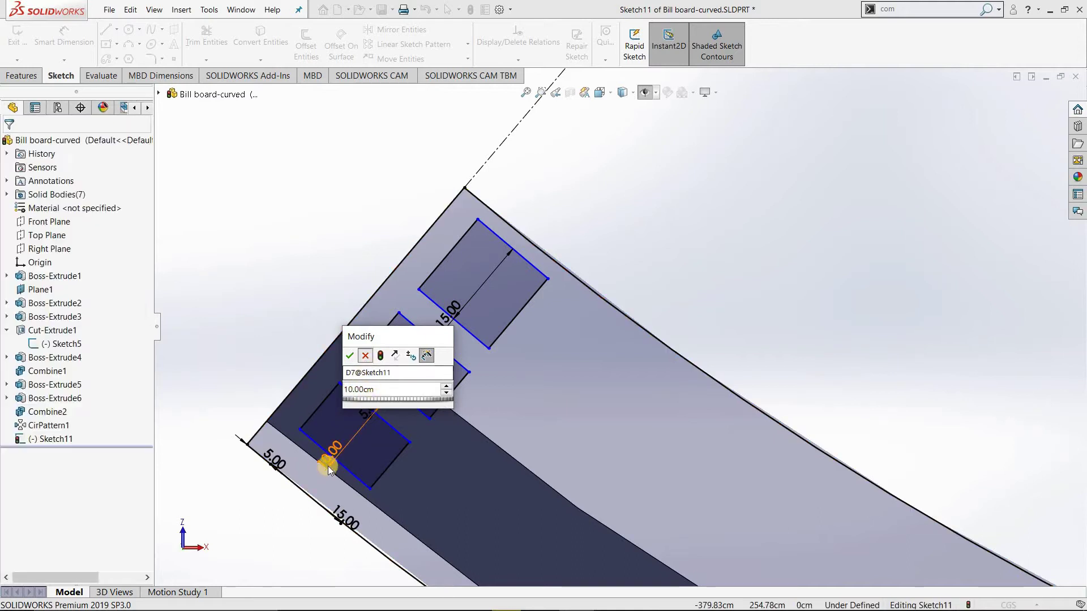
pyautogui.click(358, 356)
# Change the lowest pad's D9 dimension from 10 to 15 cm.
pyautogui.click(325, 457)
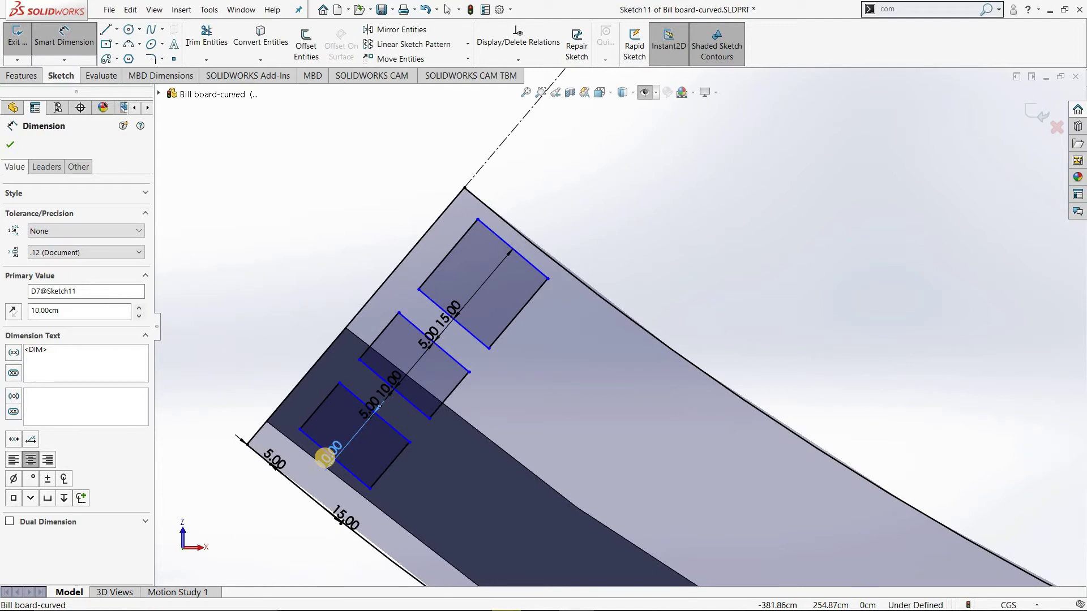
pyautogui.doubleClick(325, 457)
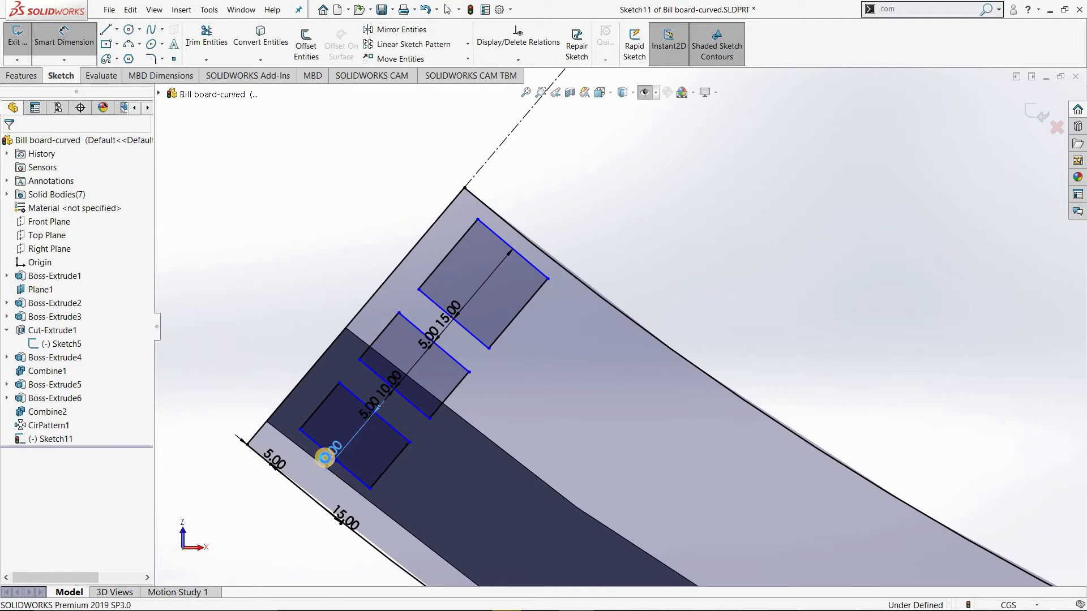
pyautogui.write('15')
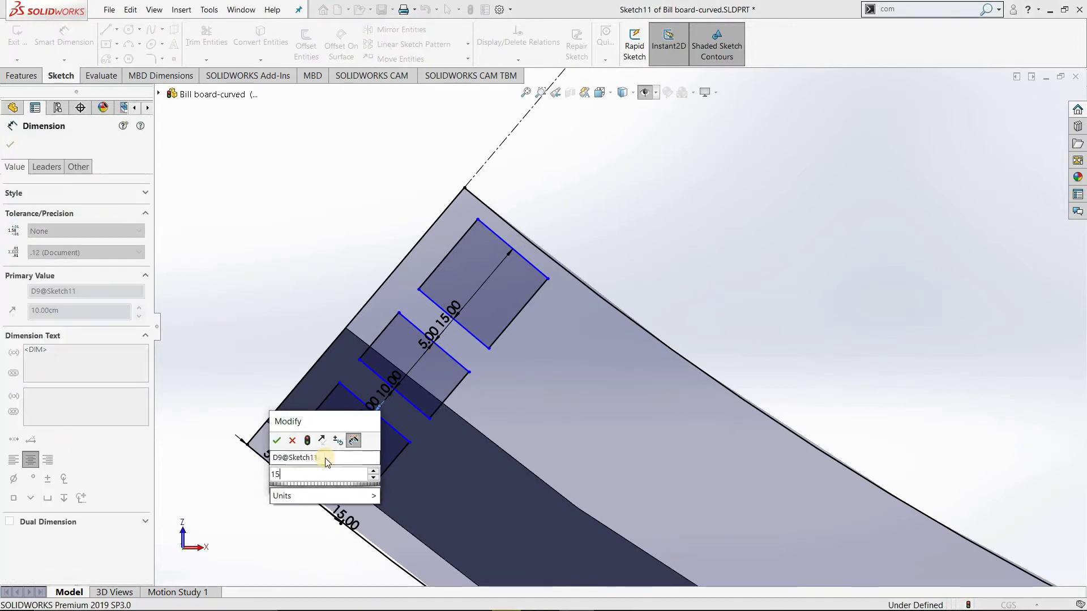
pyautogui.press('Return')
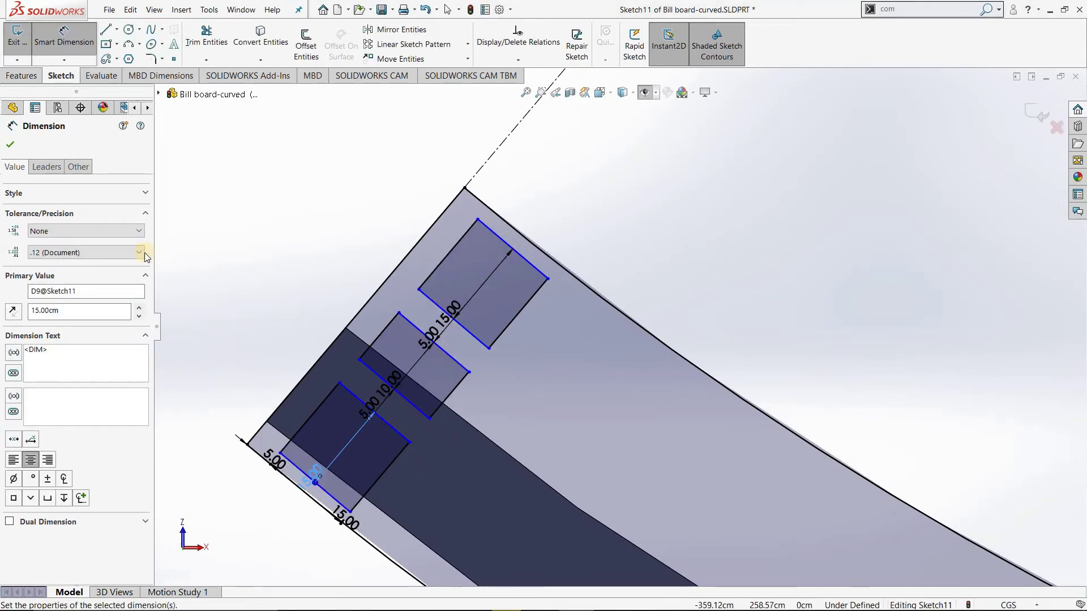
pyautogui.click(321, 195)
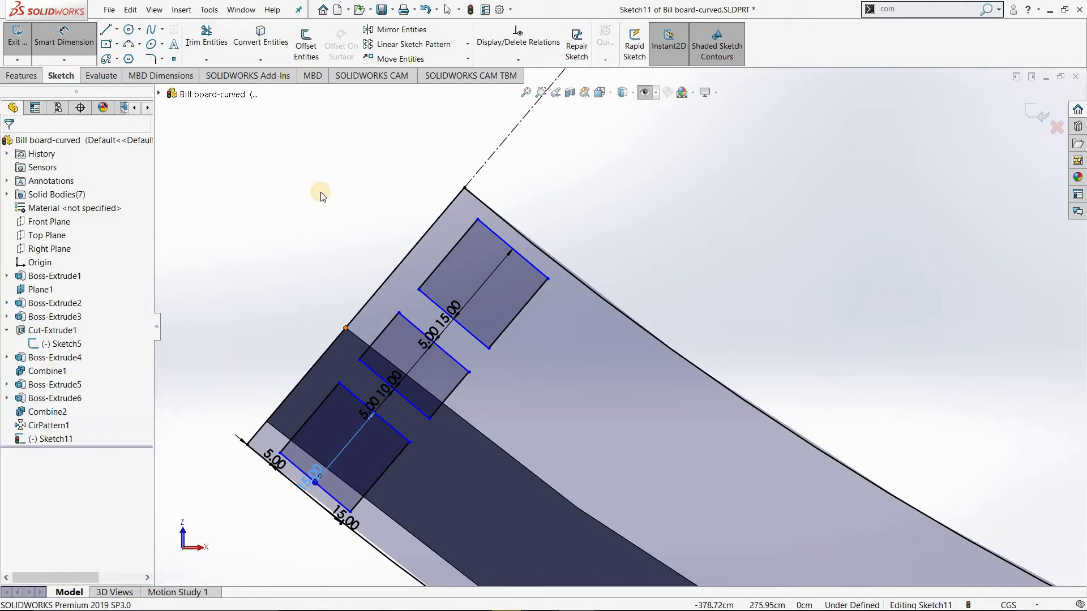
pyautogui.scroll(3, 693, 314)
pyautogui.scroll(-2, 728, 365)
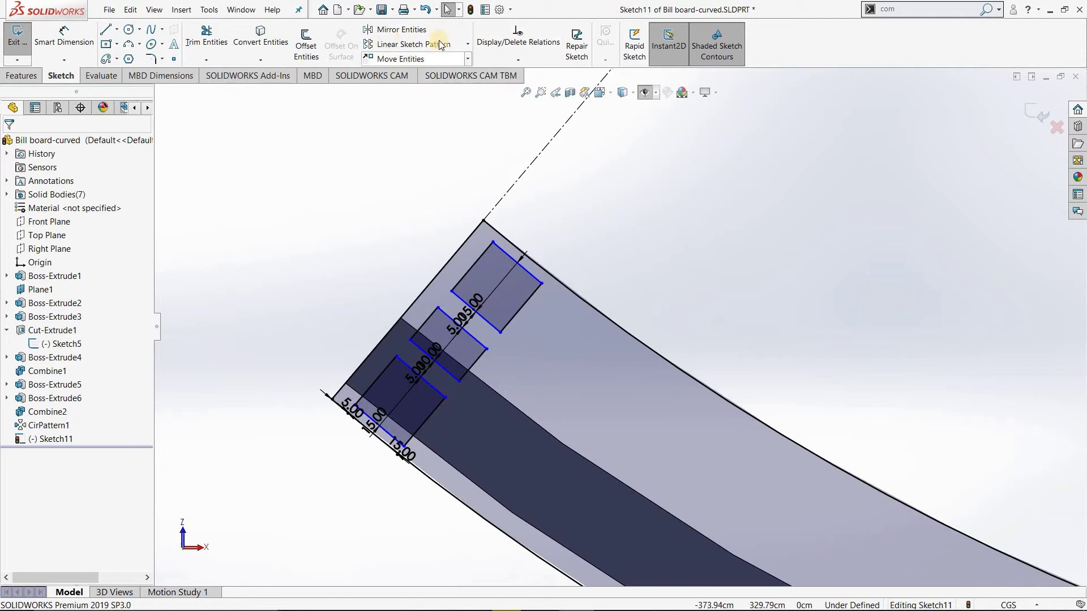
# Start a circular sketch pattern, then clear the first centre and edge selections.
pyautogui.click(468, 44)
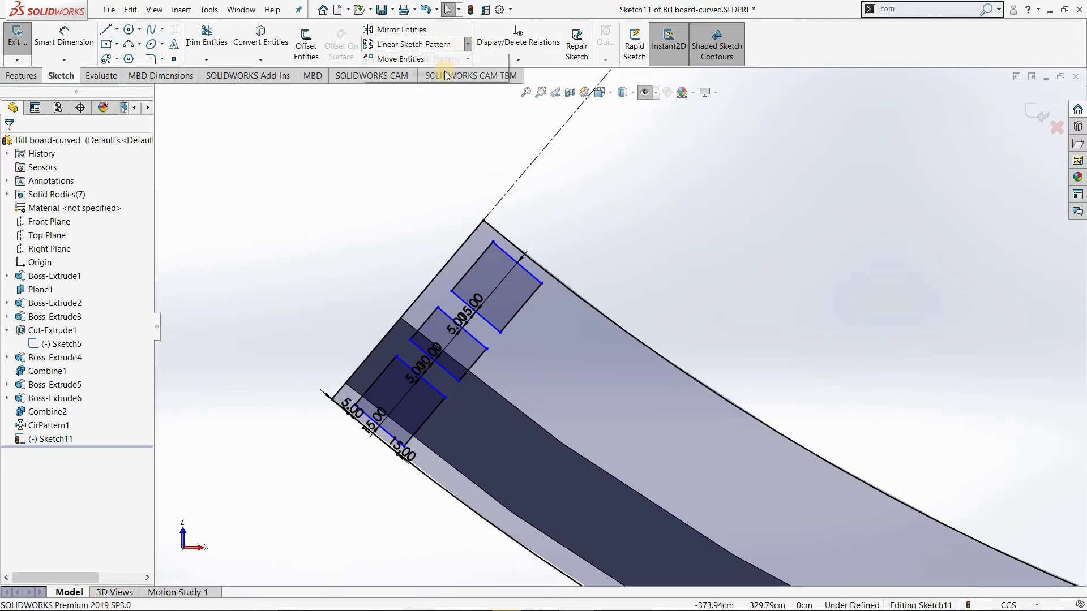
pyautogui.click(408, 71)
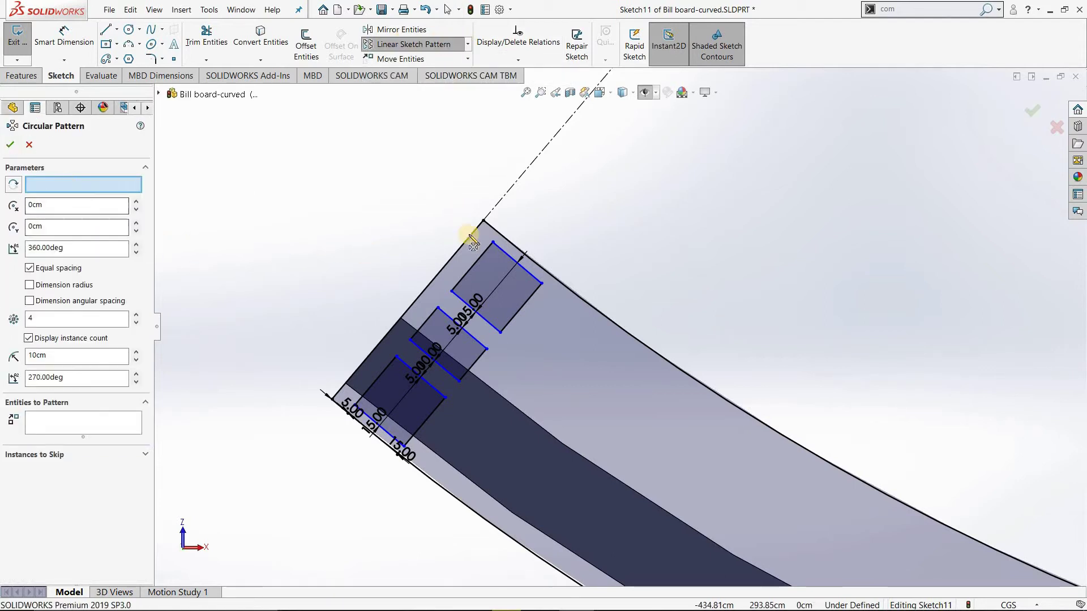
pyautogui.click(518, 263)
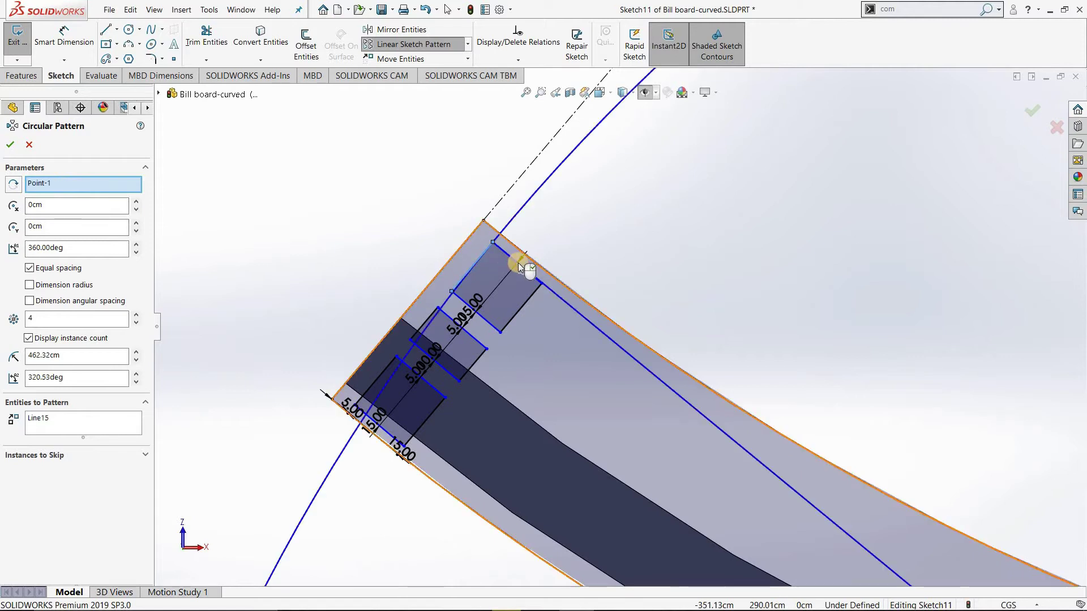
pyautogui.click(520, 286)
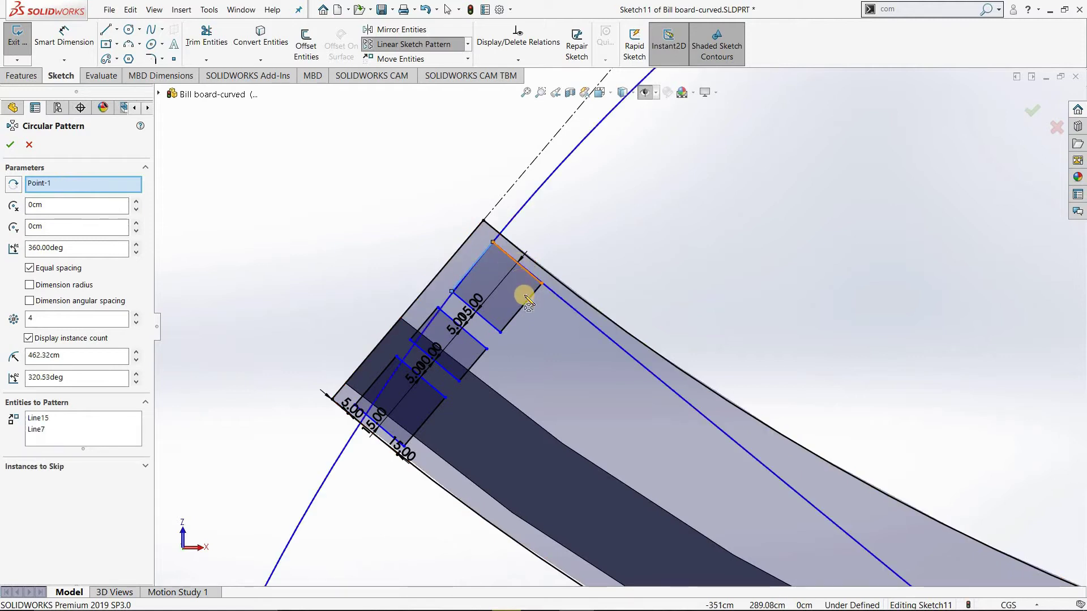
pyautogui.rightClick(80, 187)
pyautogui.click(102, 193)
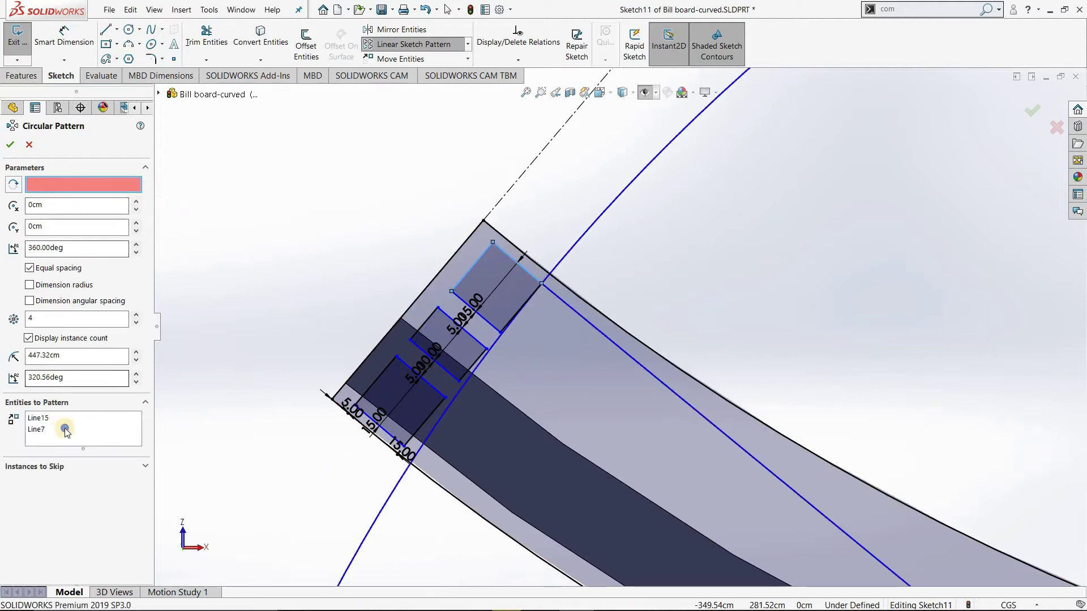
pyautogui.rightClick(88, 444)
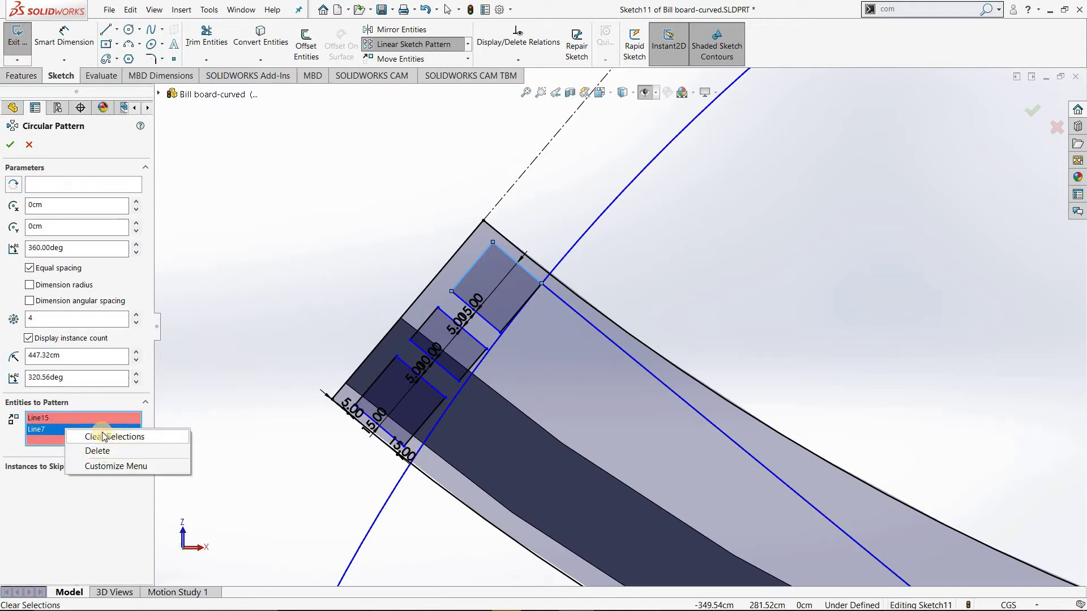
pyautogui.click(108, 434)
# Make the arc centre the pattern centre and add the top and middle pads' edges.
pyautogui.click(466, 273)
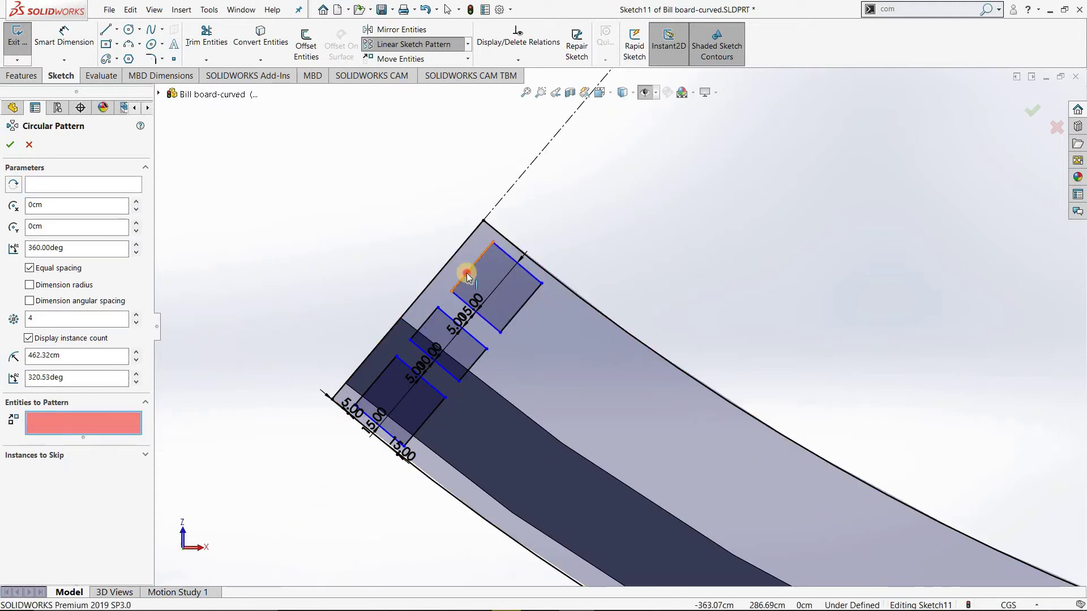
pyautogui.click(526, 267)
pyautogui.click(523, 302)
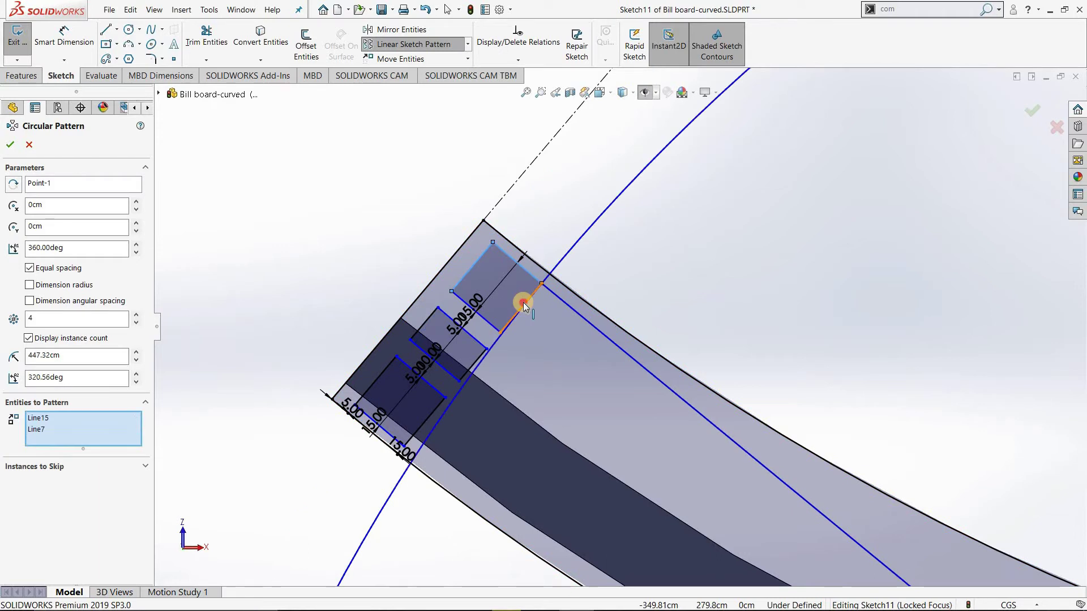
pyautogui.click(477, 327)
pyautogui.click(433, 327)
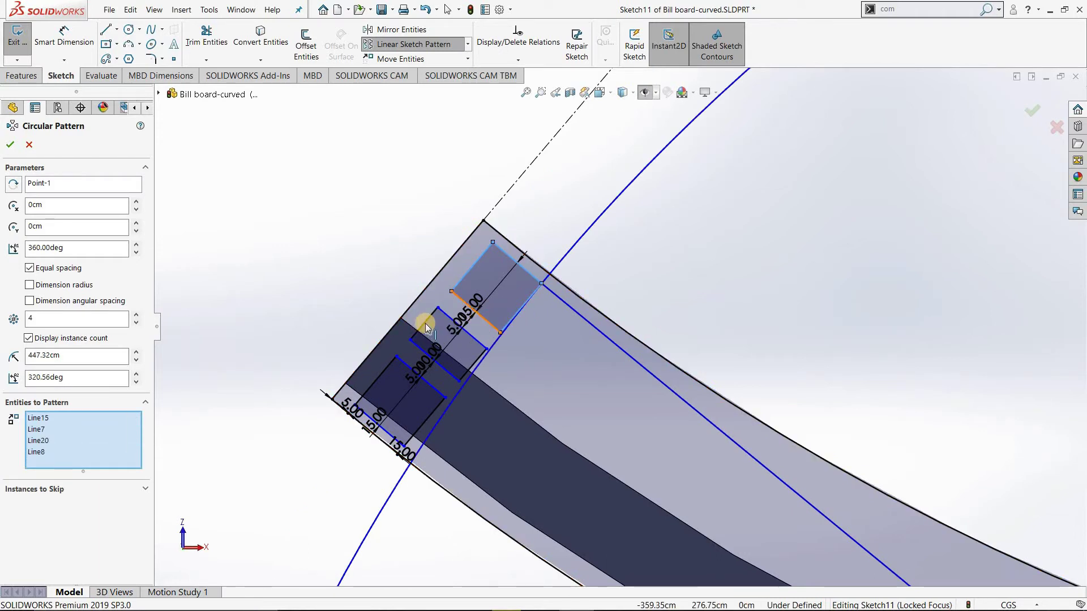
pyautogui.click(443, 368)
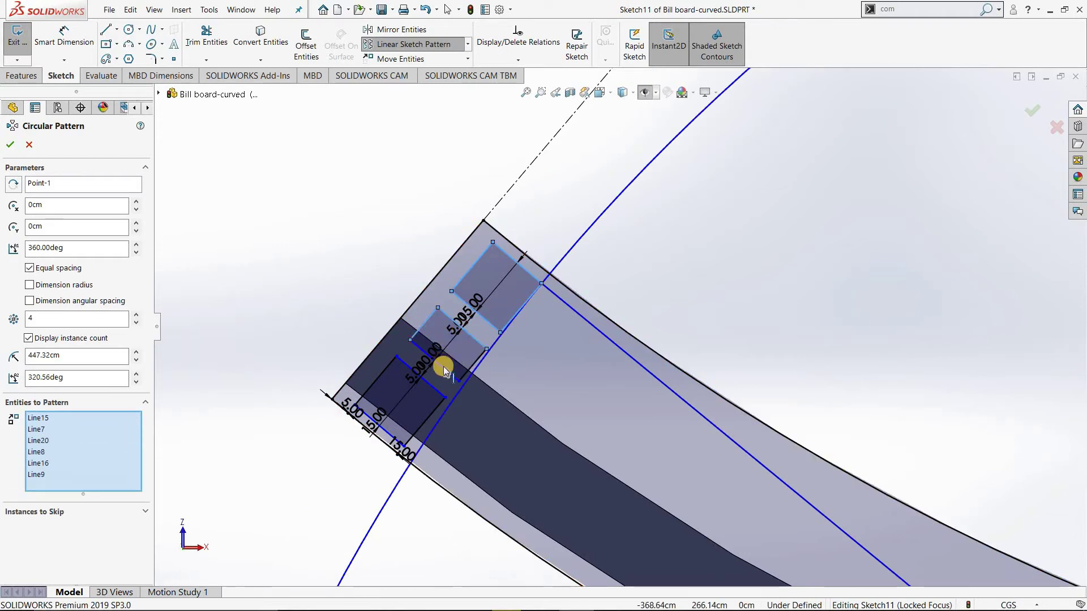
# Add the lower pad's edges, for twelve lines at 4 instances over 360°.
pyautogui.click(473, 367)
pyautogui.click(384, 377)
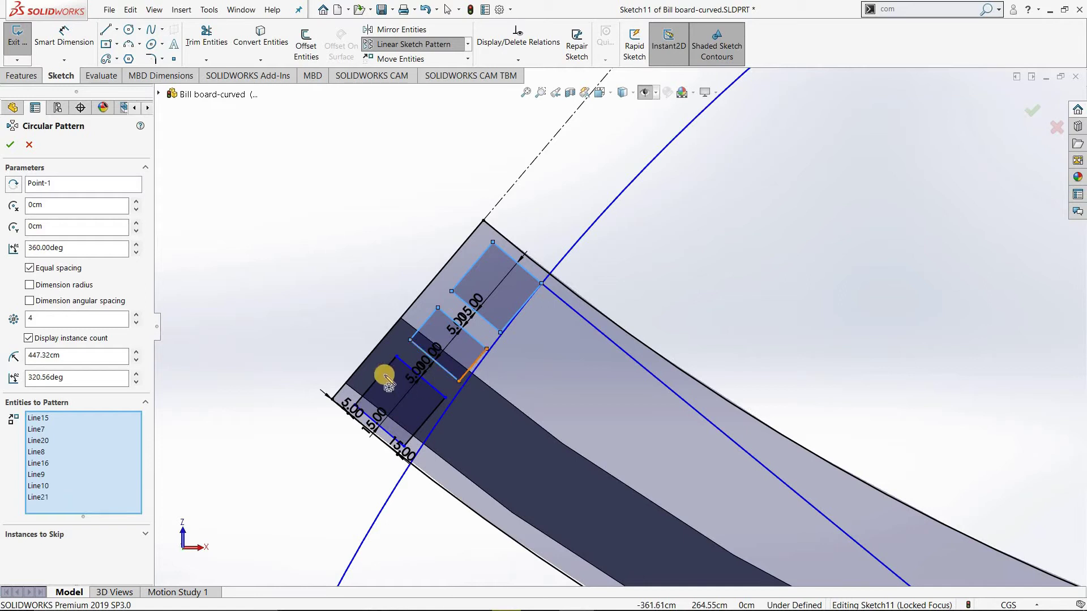
pyautogui.click(417, 373)
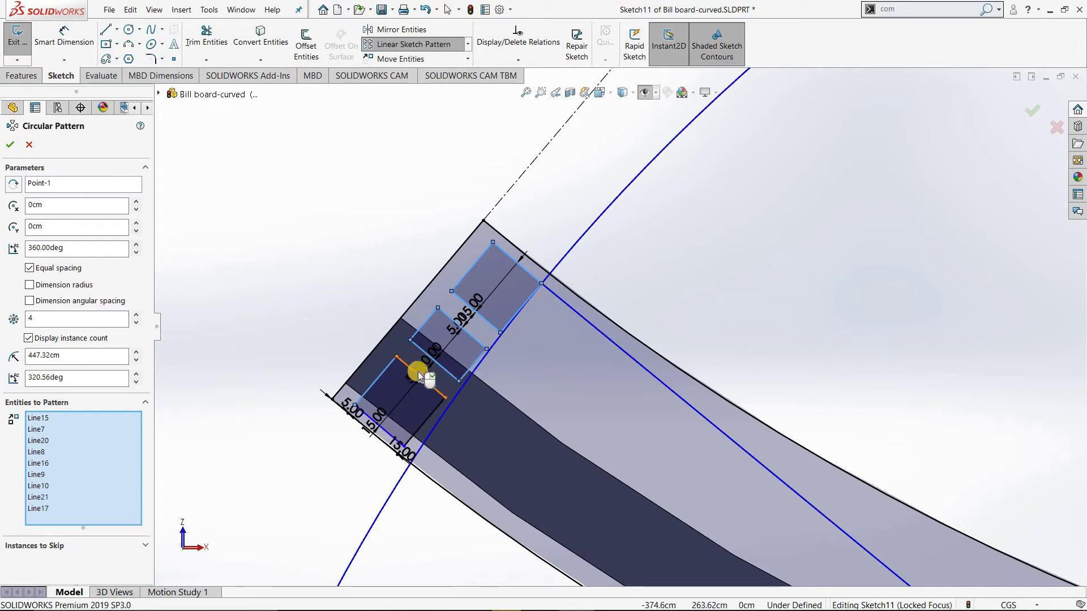
pyautogui.click(436, 407)
pyautogui.click(400, 444)
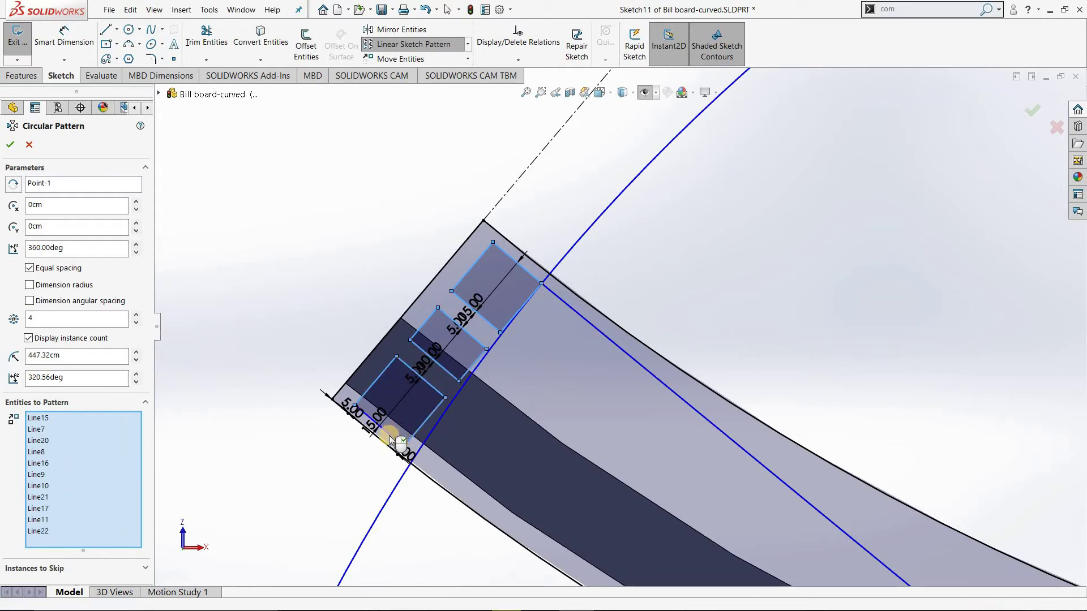
pyautogui.click(604, 347)
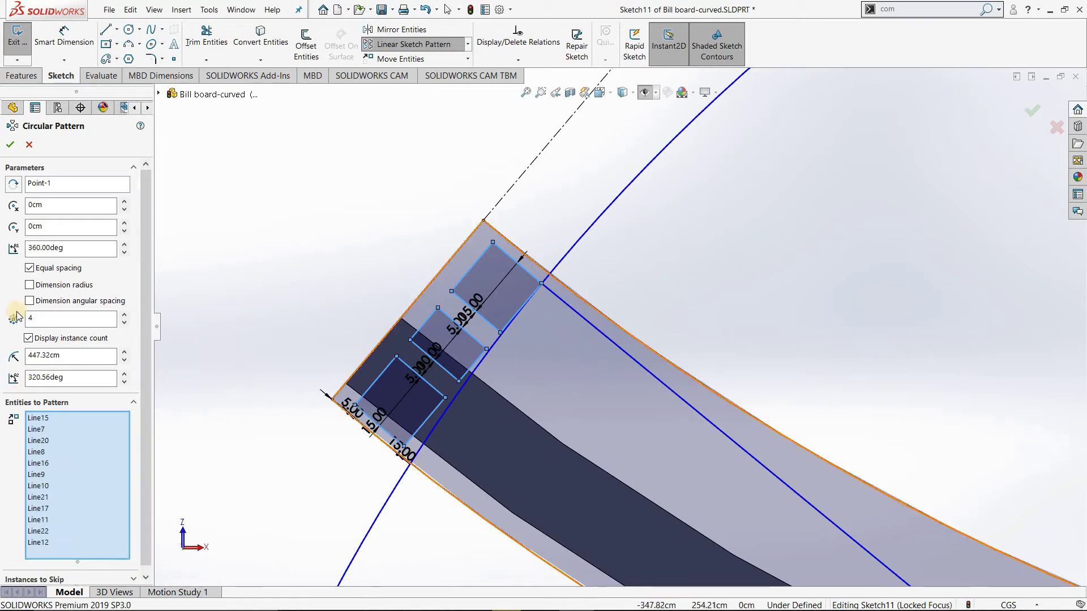
pyautogui.rightClick(50, 184)
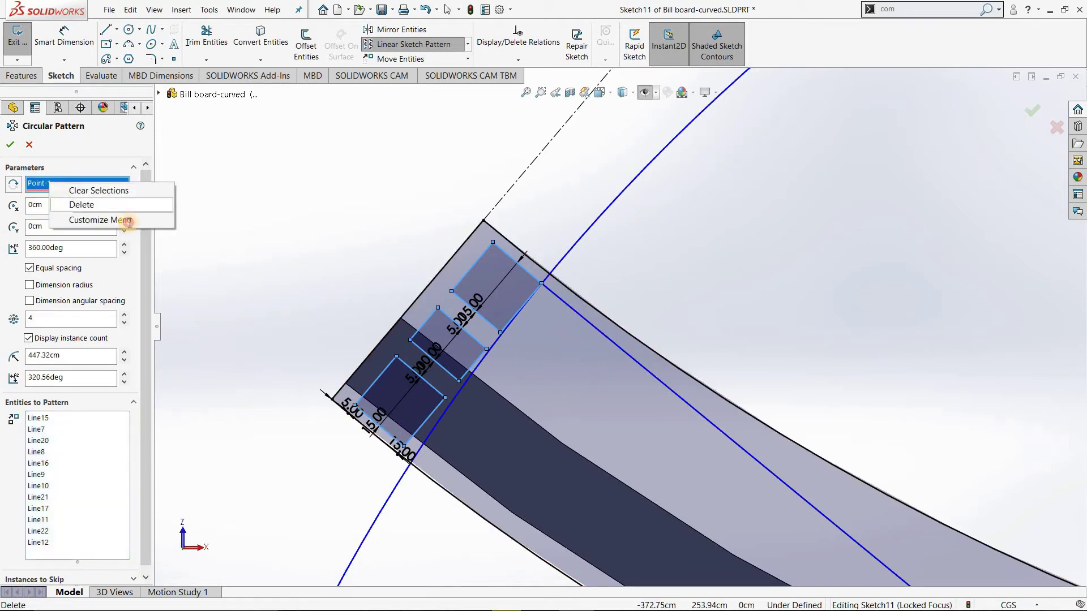
# Replace the pattern centre with the dashed line's endpoint, Point12.
pyautogui.press('Delete')
pyautogui.scroll(3, 818, 286)
pyautogui.scroll(3, 824, 286)
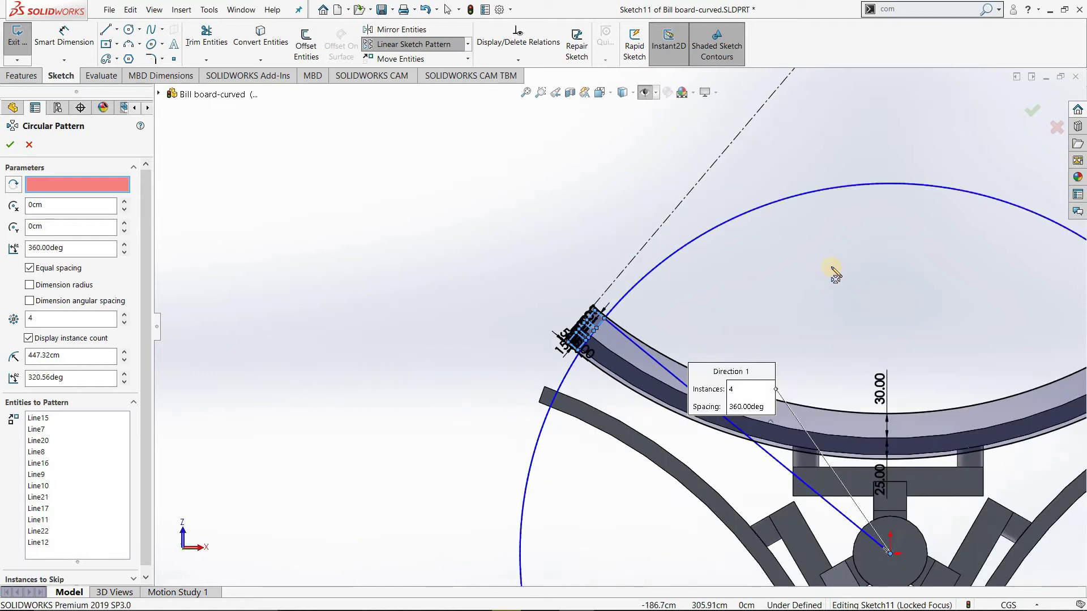
pyautogui.scroll(2, 836, 275)
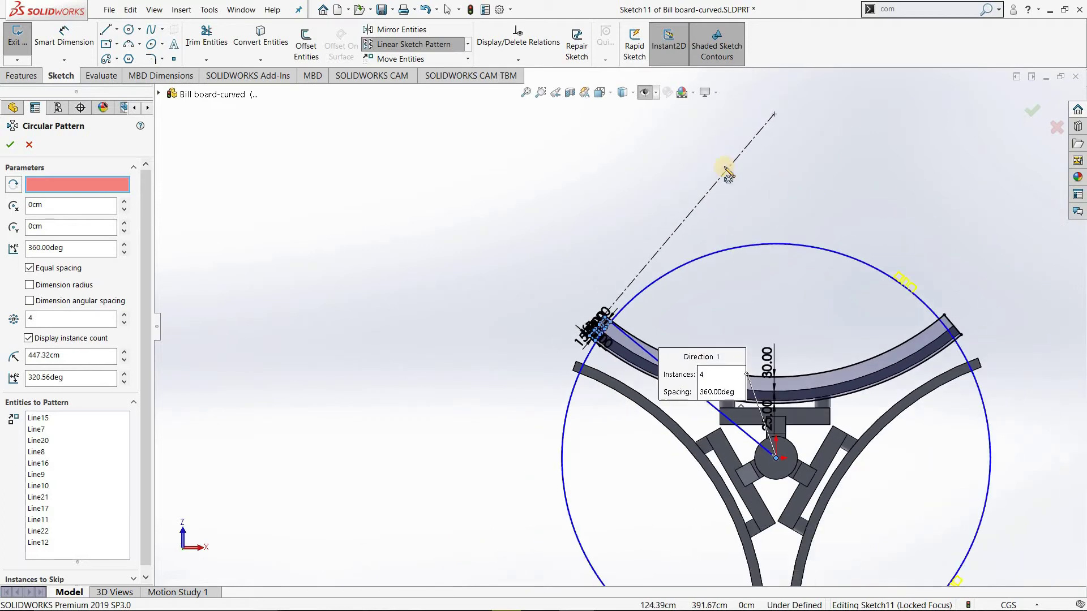
pyautogui.click(775, 114)
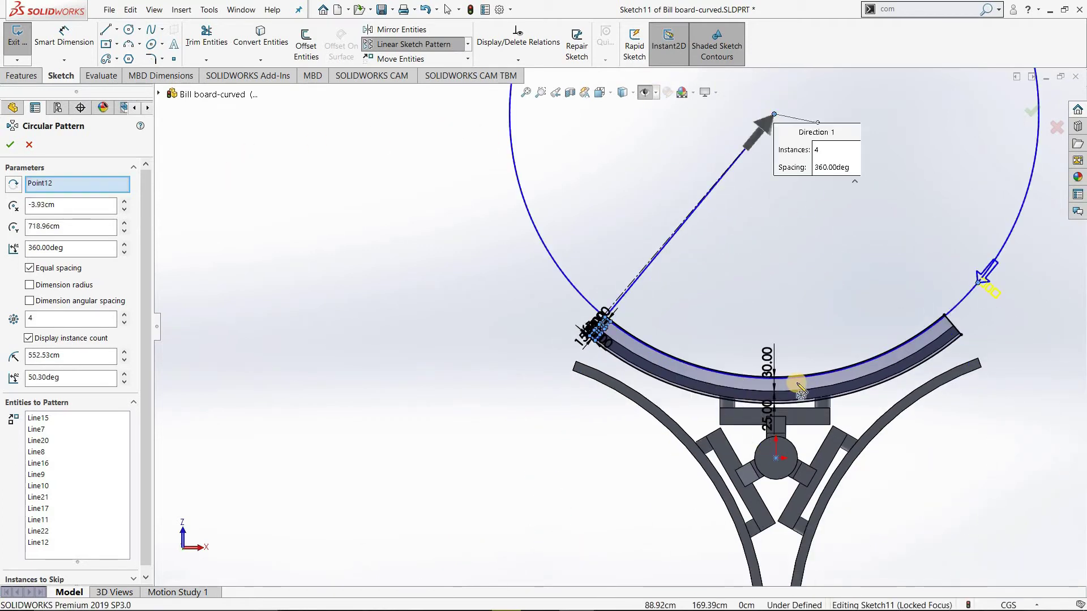
# Set the pattern centre's Y to 15cm and reverse the pattern direction.
pyautogui.scroll(-1, 832, 381)
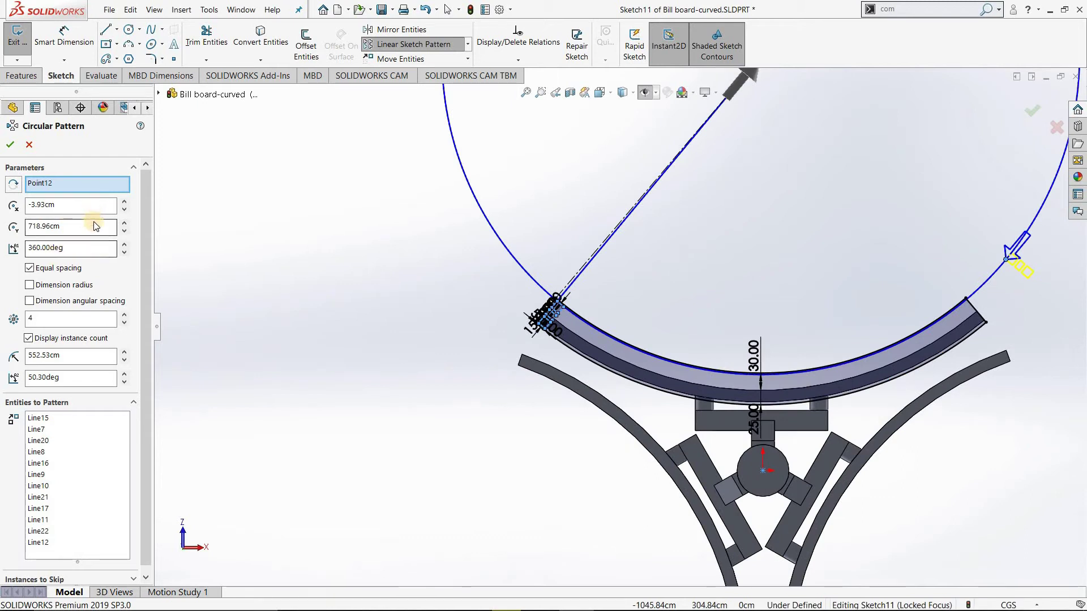
pyautogui.scroll(2, 755, 255)
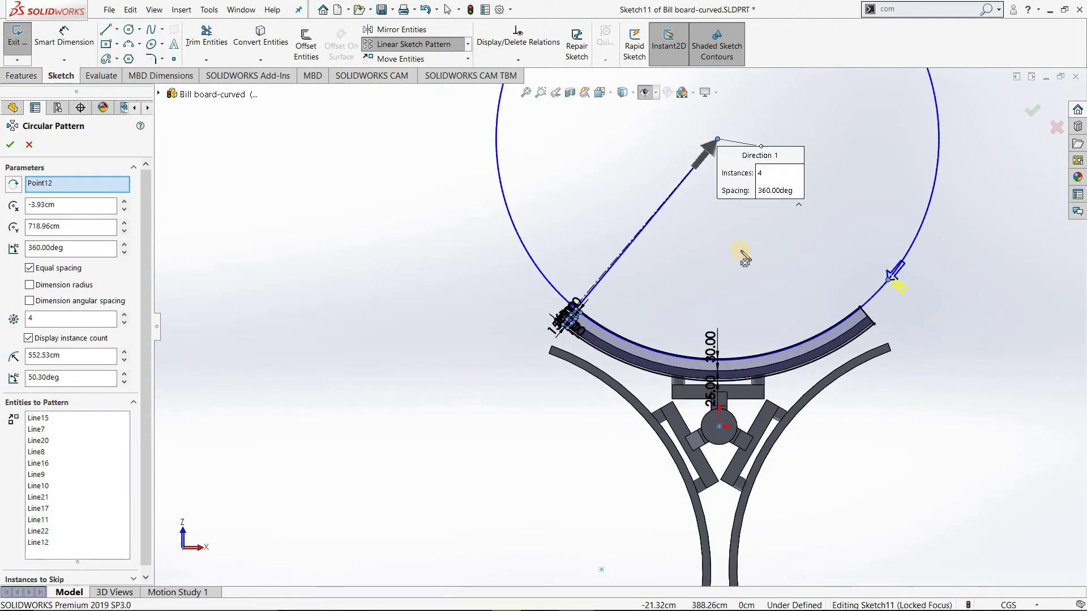
pyautogui.scroll(2, 742, 253)
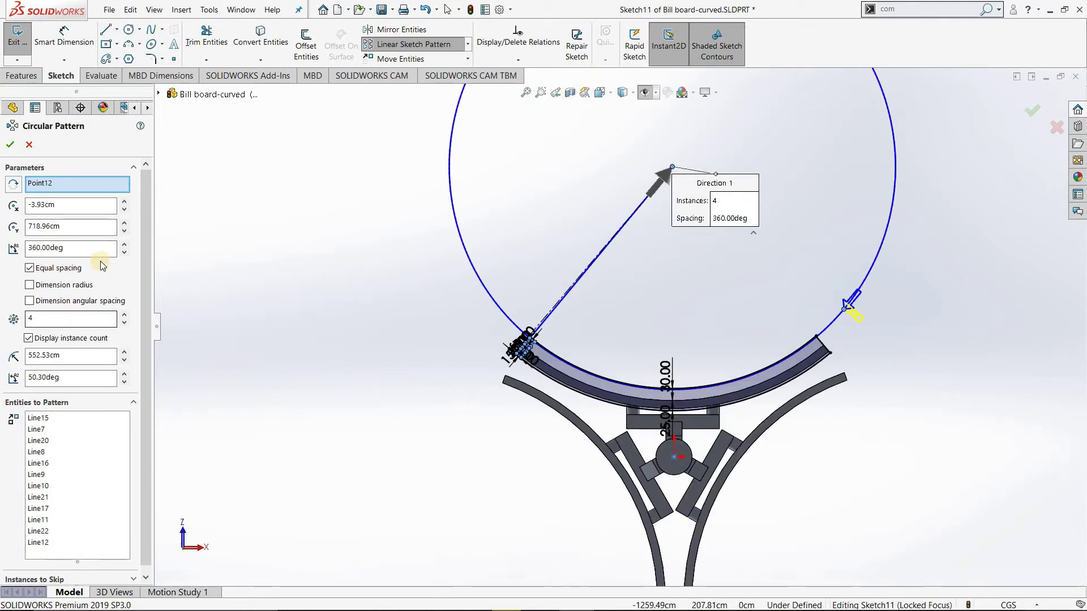
pyautogui.click(70, 226)
pyautogui.write('15')
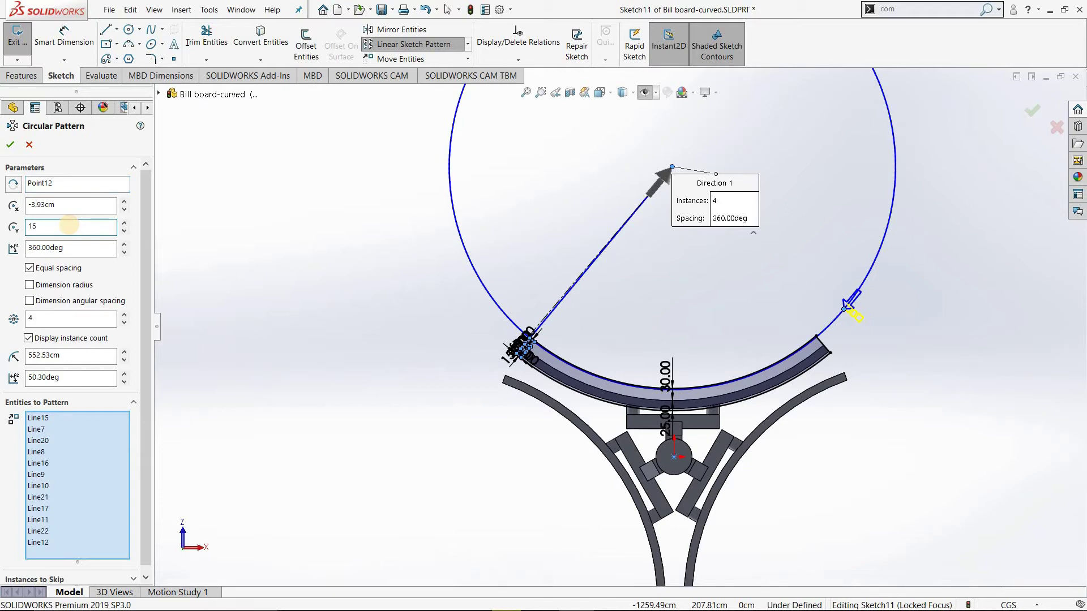
pyautogui.press('Return')
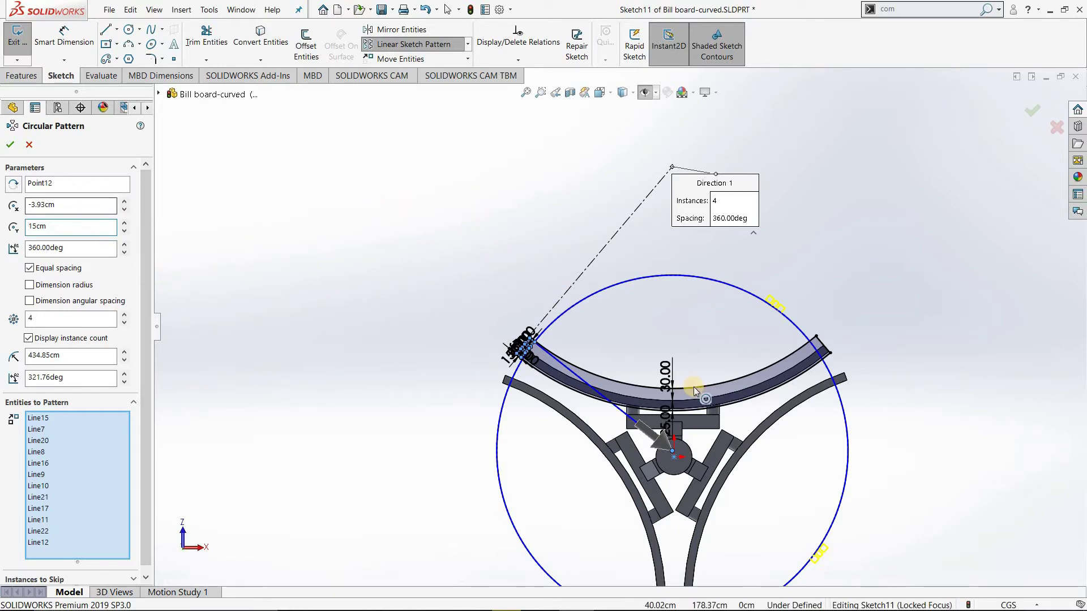
pyautogui.scroll(2, 694, 386)
pyautogui.scroll(-1, 682, 328)
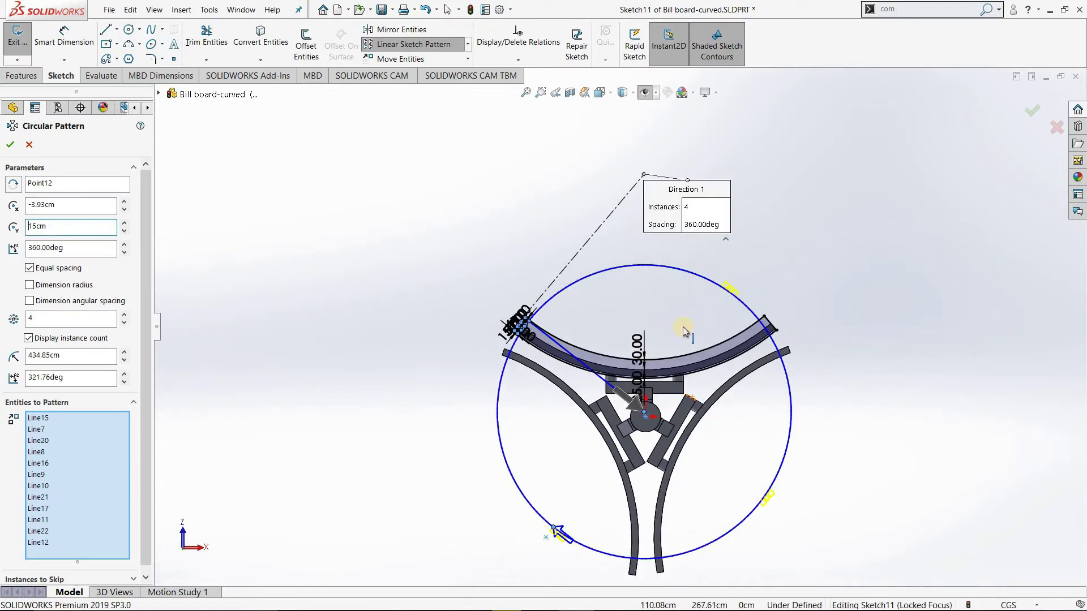
pyautogui.scroll(-1, 683, 327)
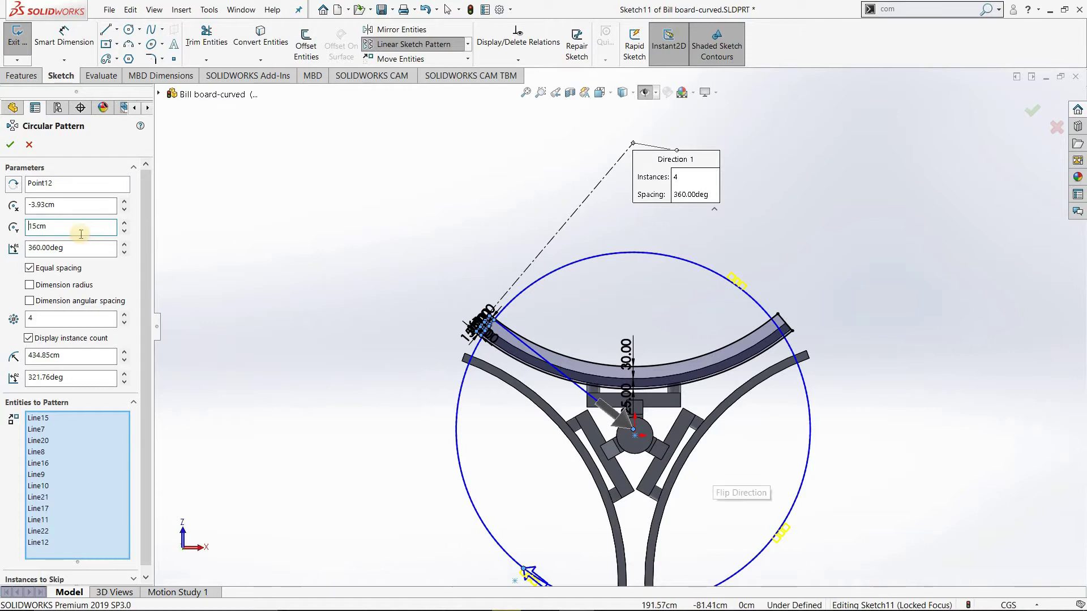
pyautogui.click(11, 187)
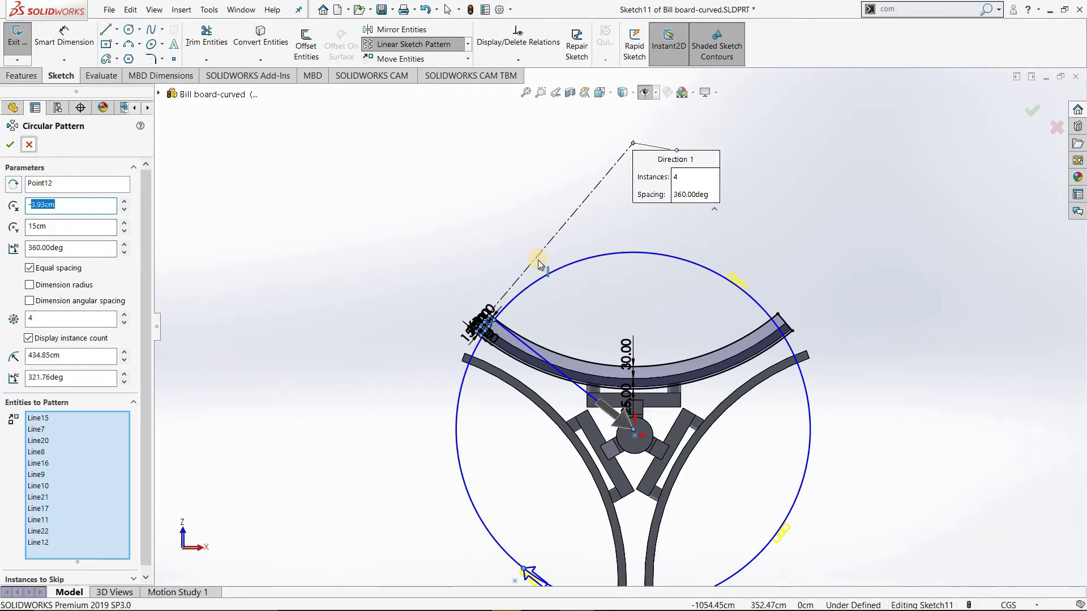
# Cancel the circular pattern, leaving Sketch11 with only the three original pads.
pyautogui.press('Escape')
pyautogui.scroll(-1, 543, 349)
pyautogui.scroll(-2, 515, 336)
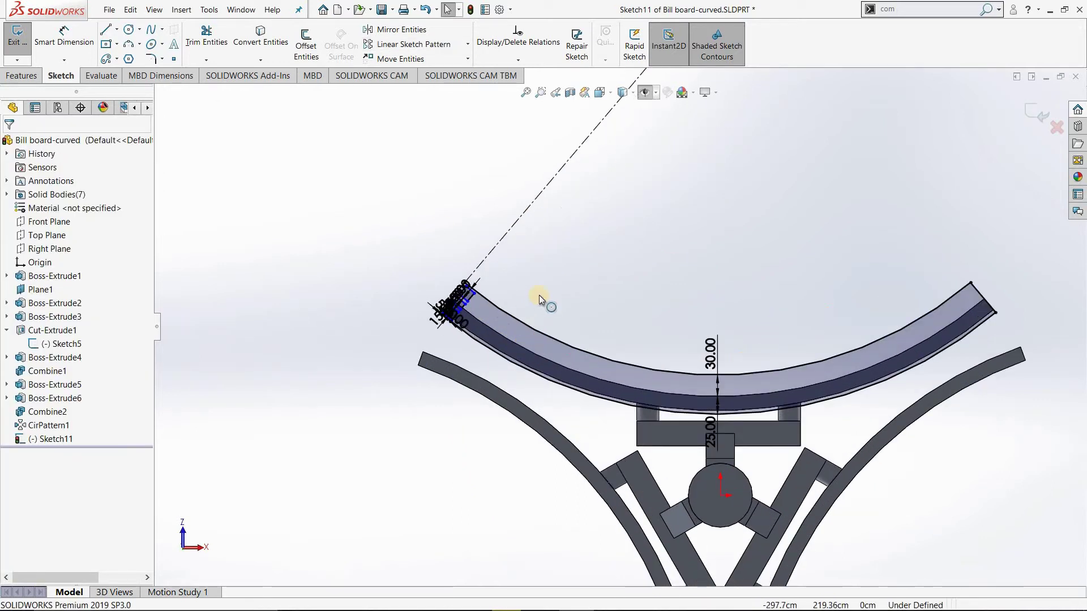
pyautogui.scroll(-3, 486, 193)
pyautogui.scroll(-3, 485, 193)
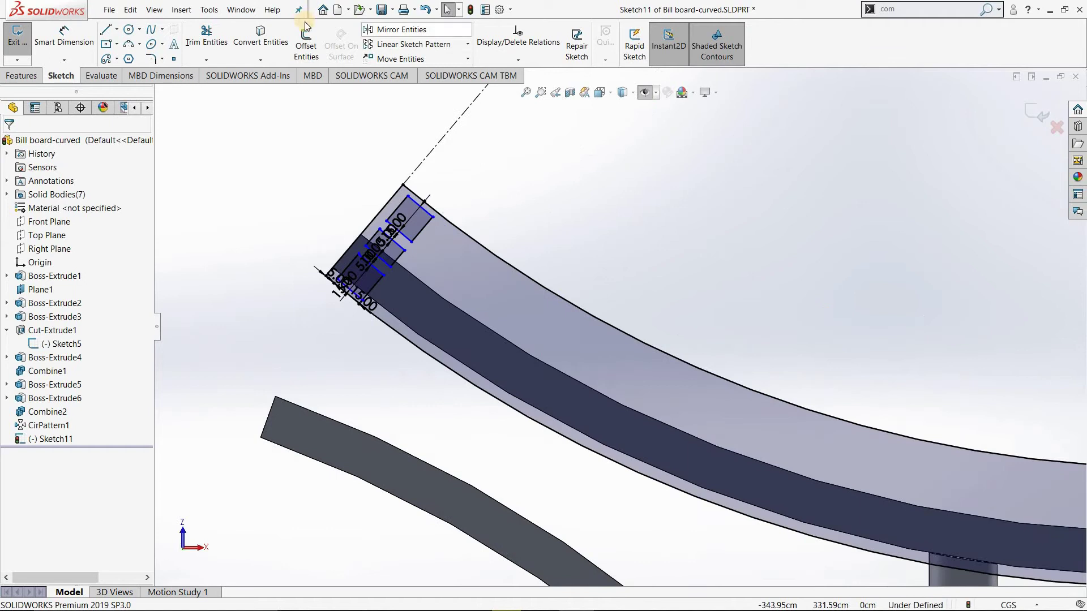
# Start a new circular sketch pattern and select the top pad rectangle's edges.
pyautogui.click(467, 44)
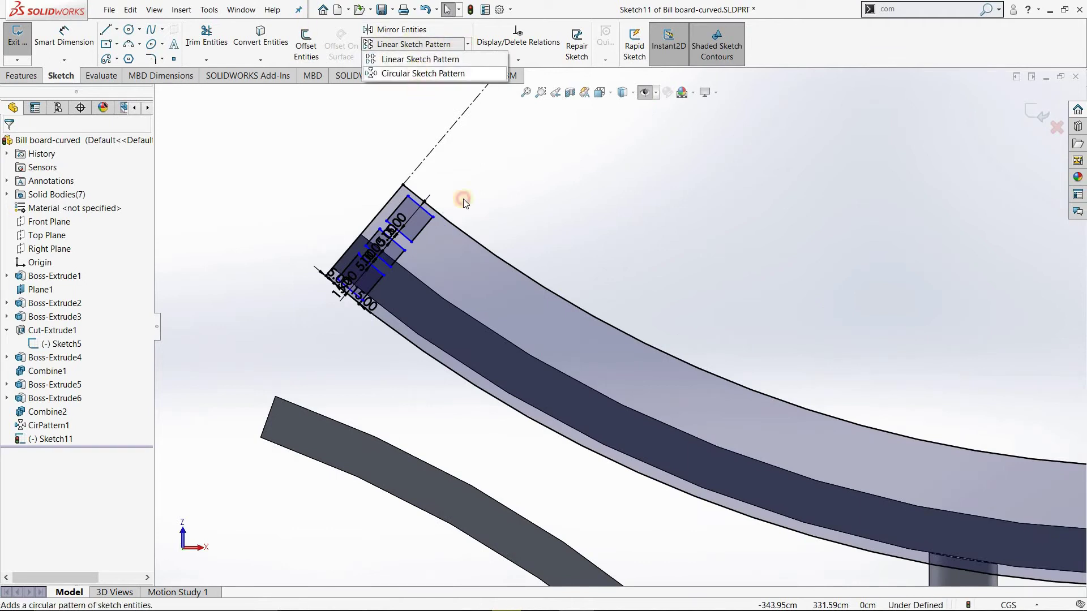
pyautogui.click(419, 70)
pyautogui.scroll(-2, 447, 269)
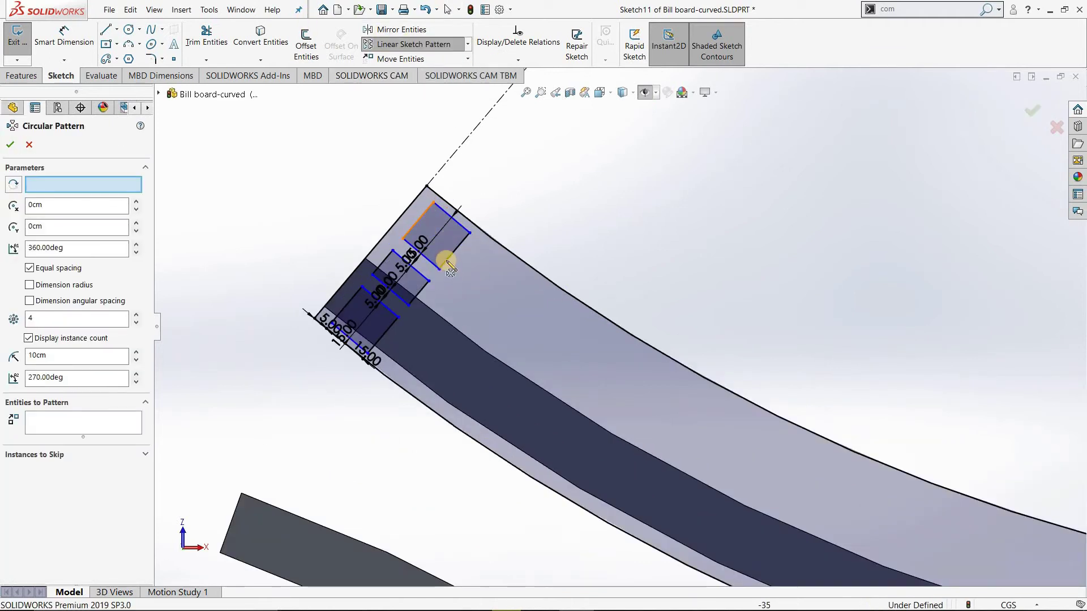
pyautogui.scroll(-2, 422, 207)
pyautogui.click(457, 193)
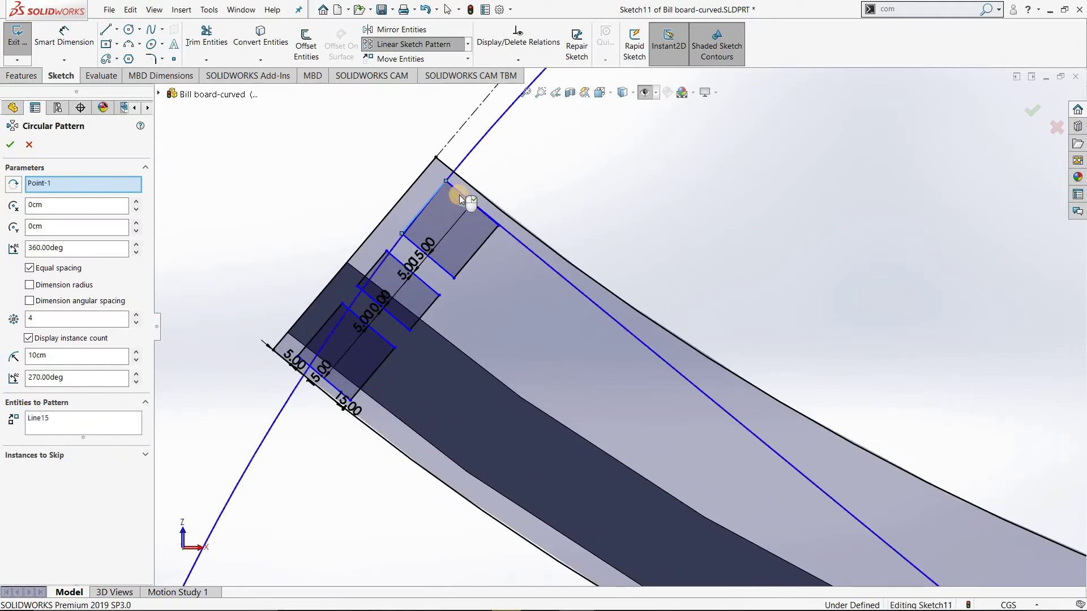
pyautogui.click(479, 249)
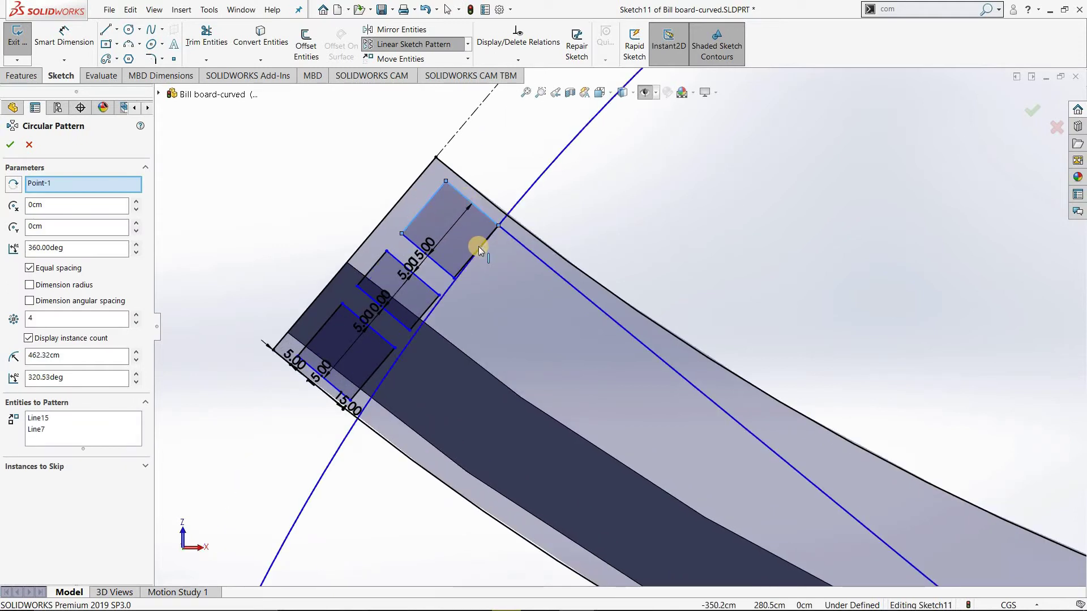
pyautogui.click(449, 271)
pyautogui.click(403, 281)
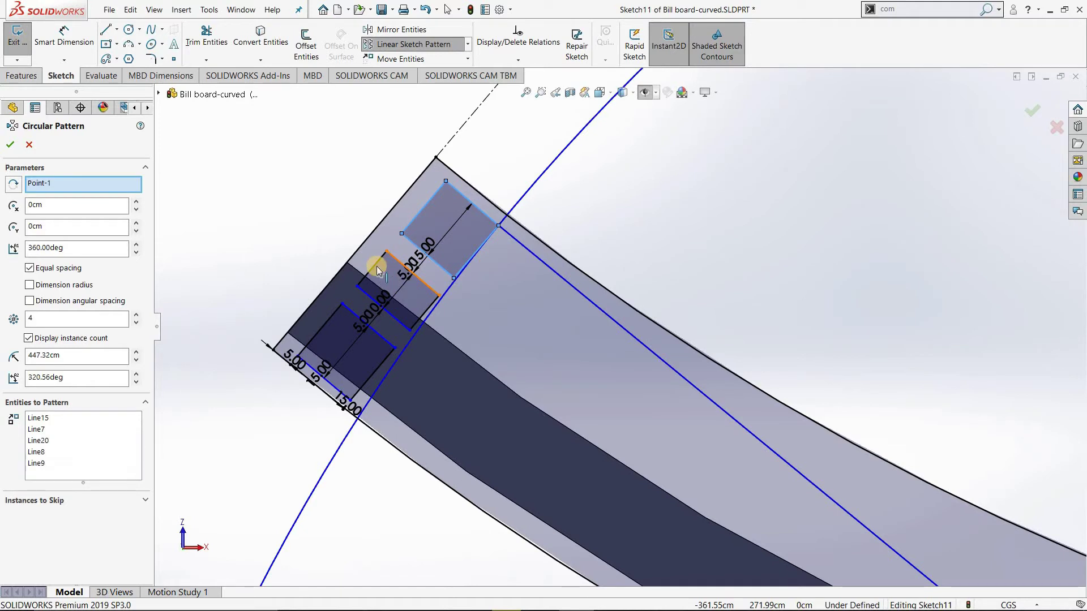
# Add the middle and bottom rectangles' edges, completing all twelve pad lines.
pyautogui.click(372, 298)
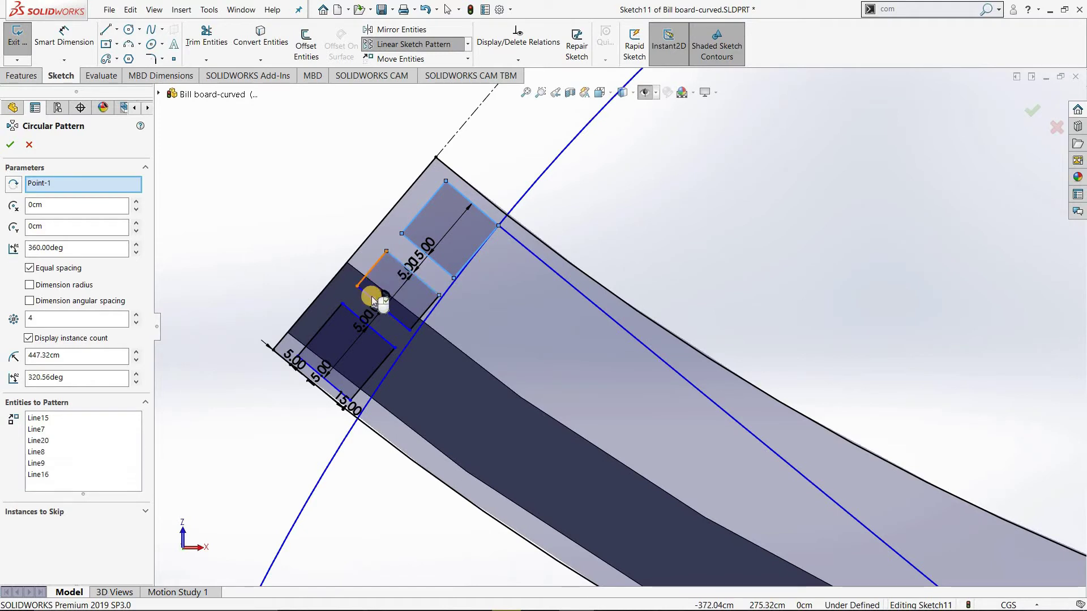
pyautogui.click(424, 310)
pyautogui.click(338, 326)
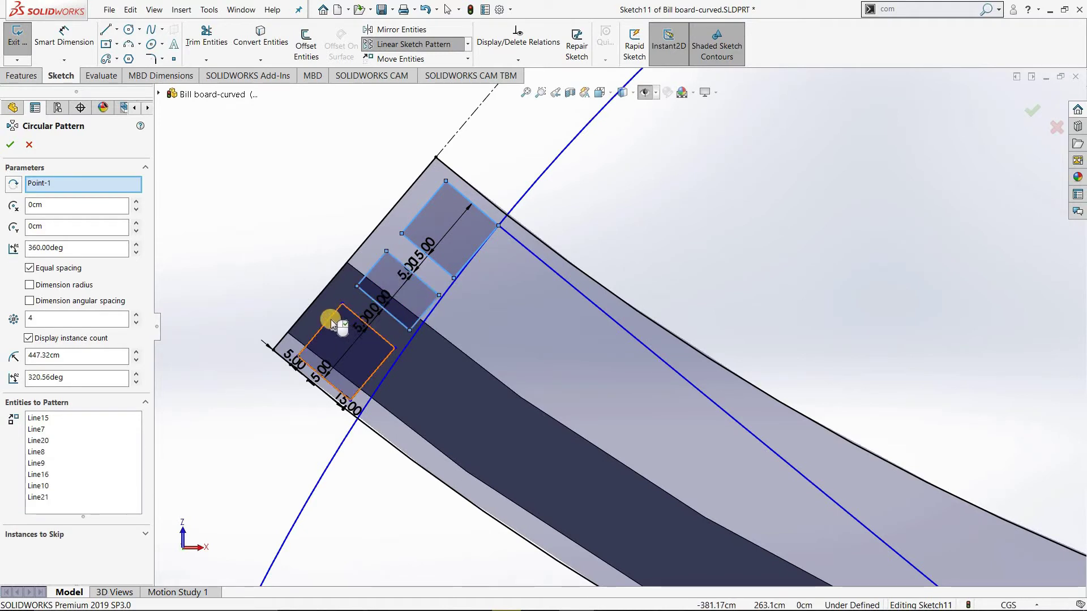
pyautogui.click(353, 313)
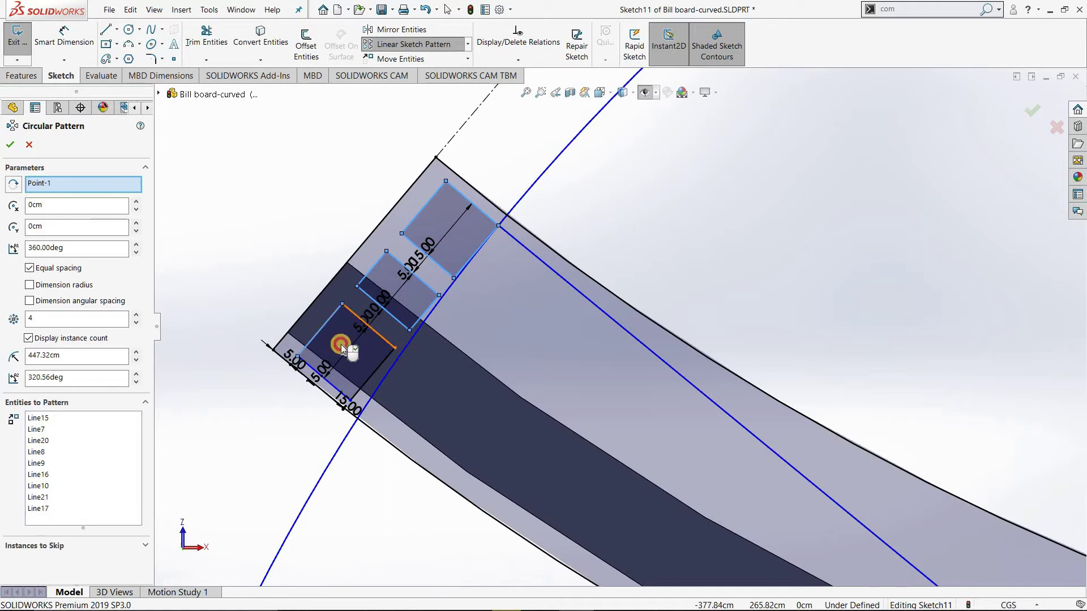
pyautogui.click(335, 387)
pyautogui.click(333, 389)
pyautogui.click(364, 381)
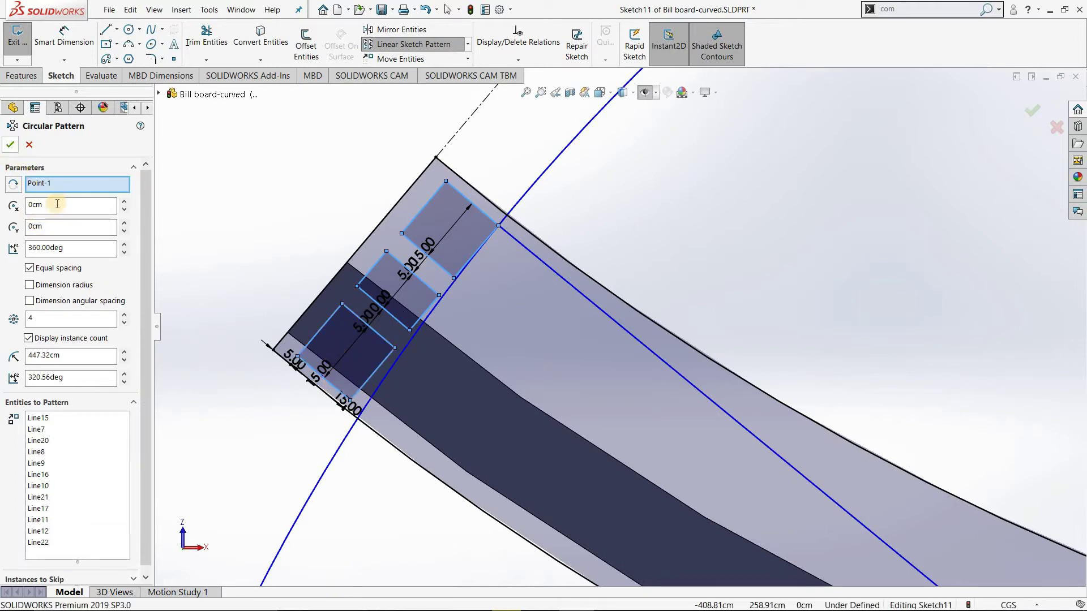
pyautogui.click(463, 200)
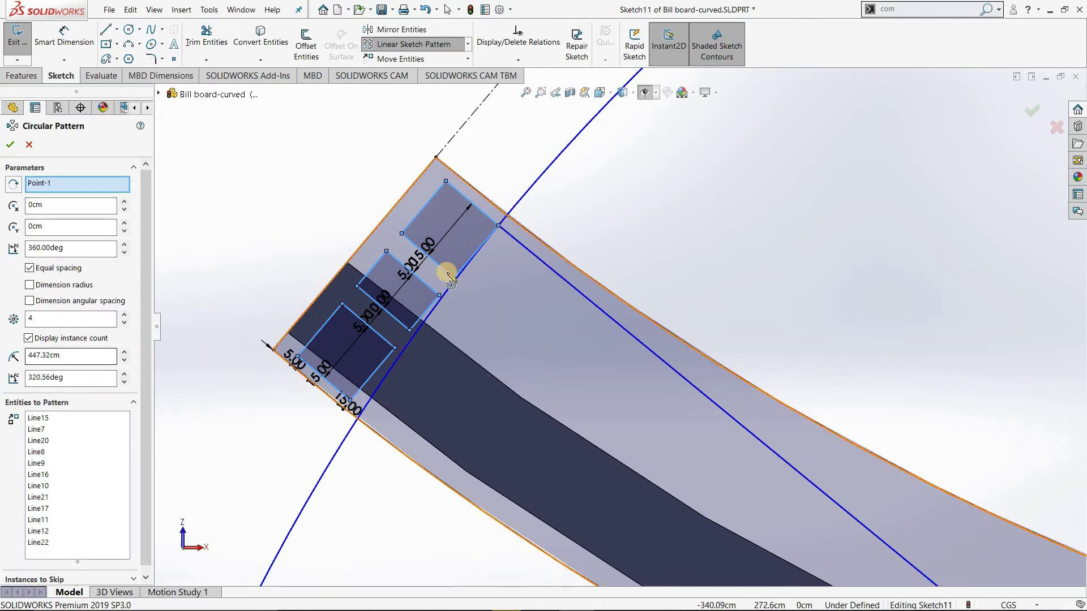
# Delete Point-1 and make the axis line's far end, Point12, the pattern centre.
pyautogui.rightClick(80, 191)
pyautogui.click(98, 206)
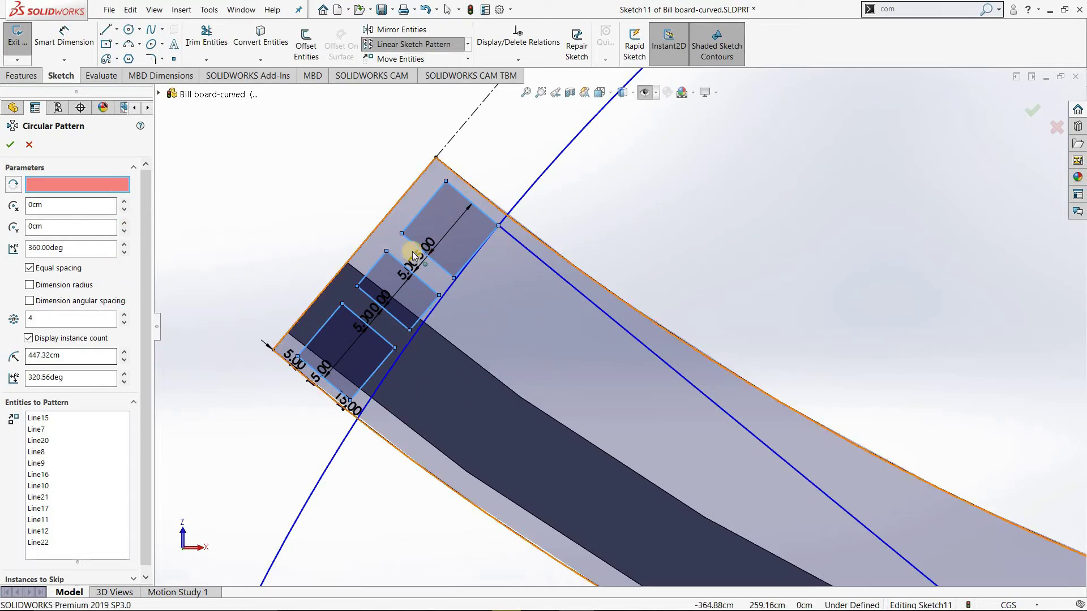
pyautogui.scroll(2, 865, 331)
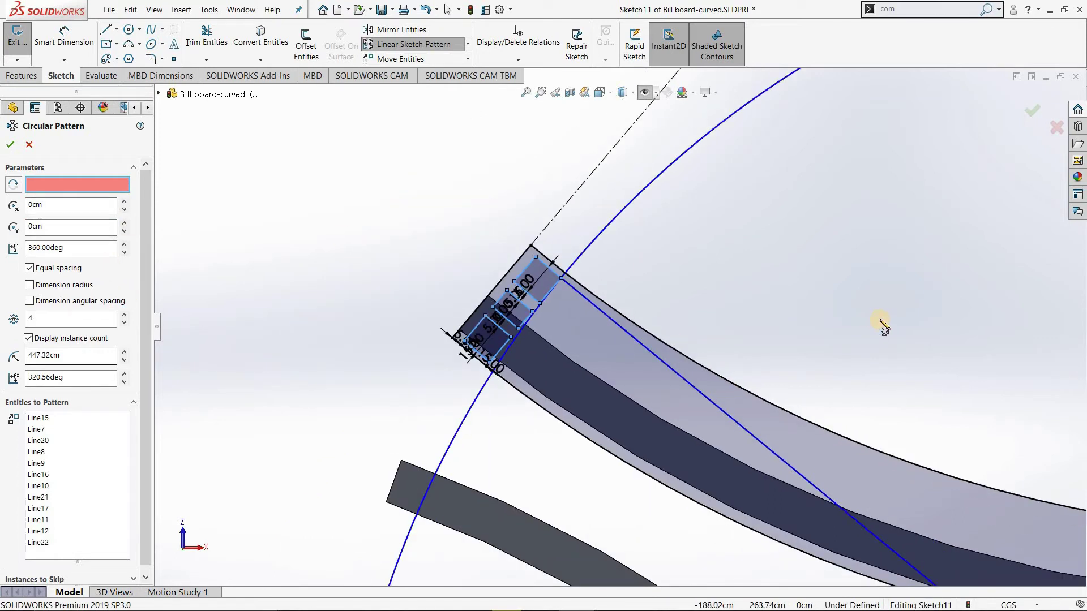
pyautogui.scroll(2, 886, 315)
pyautogui.scroll(1, 560, 164)
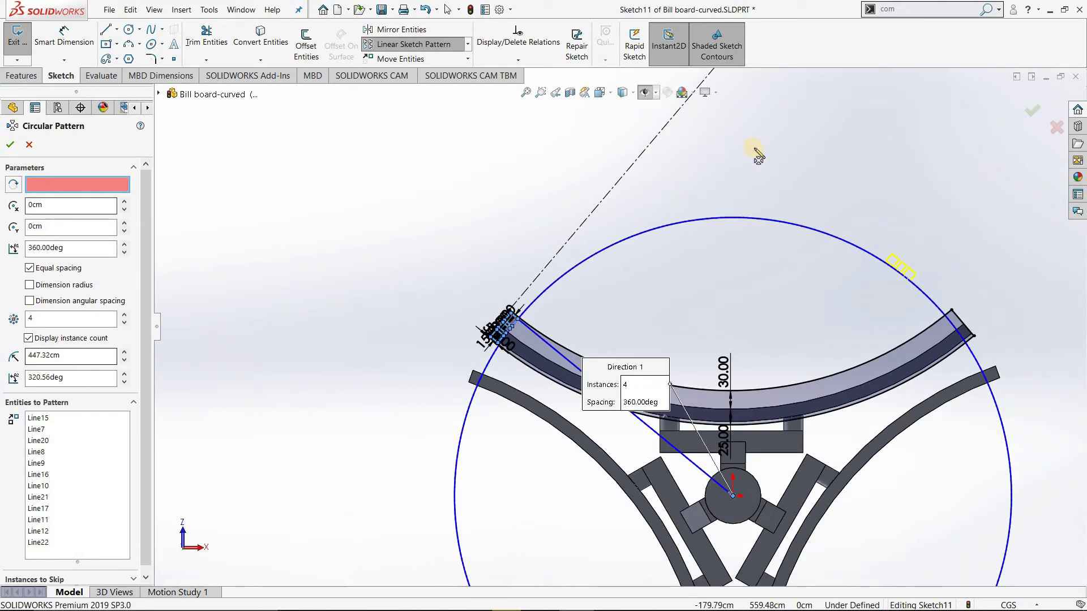
pyautogui.scroll(1, 711, 138)
pyautogui.scroll(1, 701, 142)
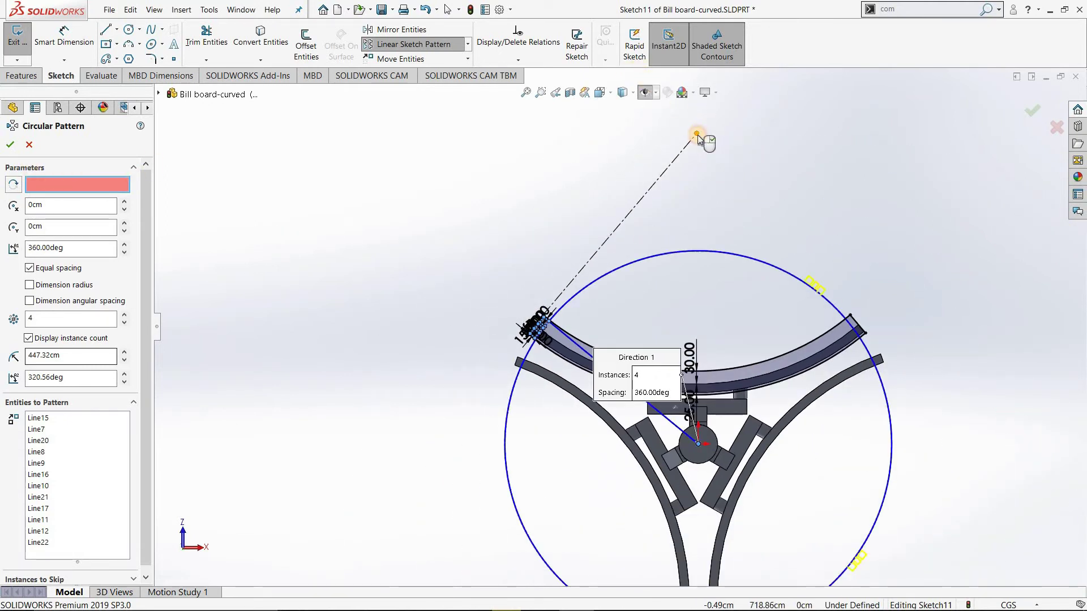
pyautogui.click(697, 134)
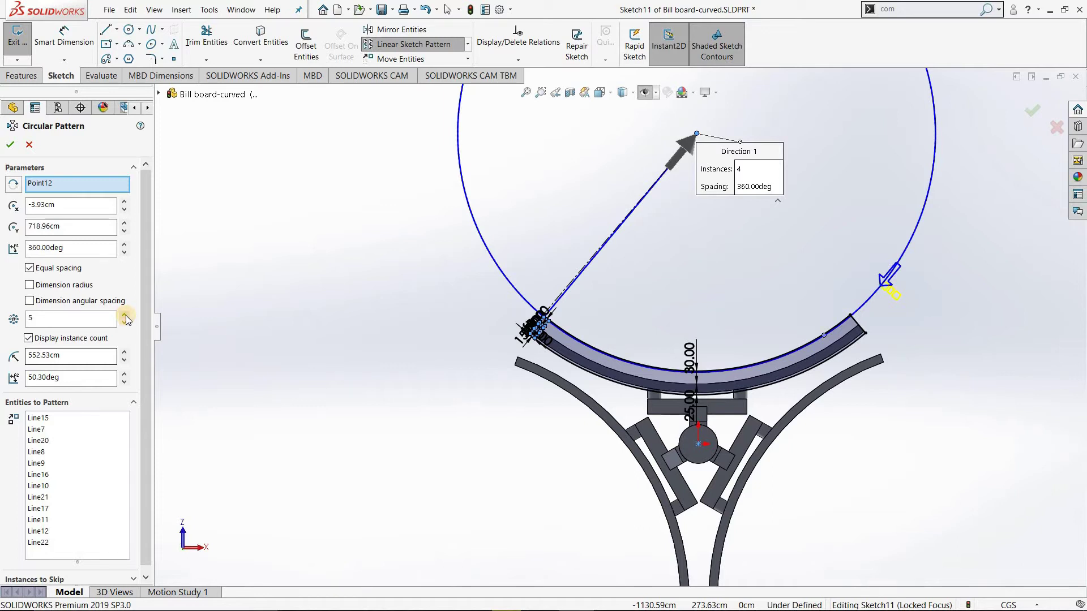
# Set the pattern instance count to 11 and the total angle to 120°.
pyautogui.doubleClick(62, 318)
pyautogui.write('11')
pyautogui.press('Return')
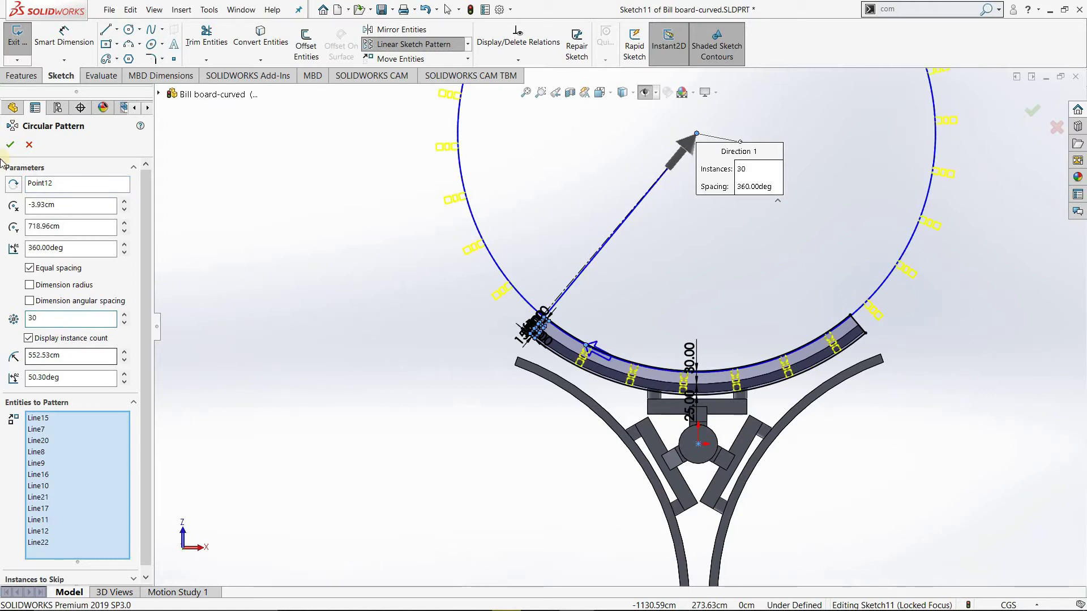
pyautogui.doubleClick(63, 248)
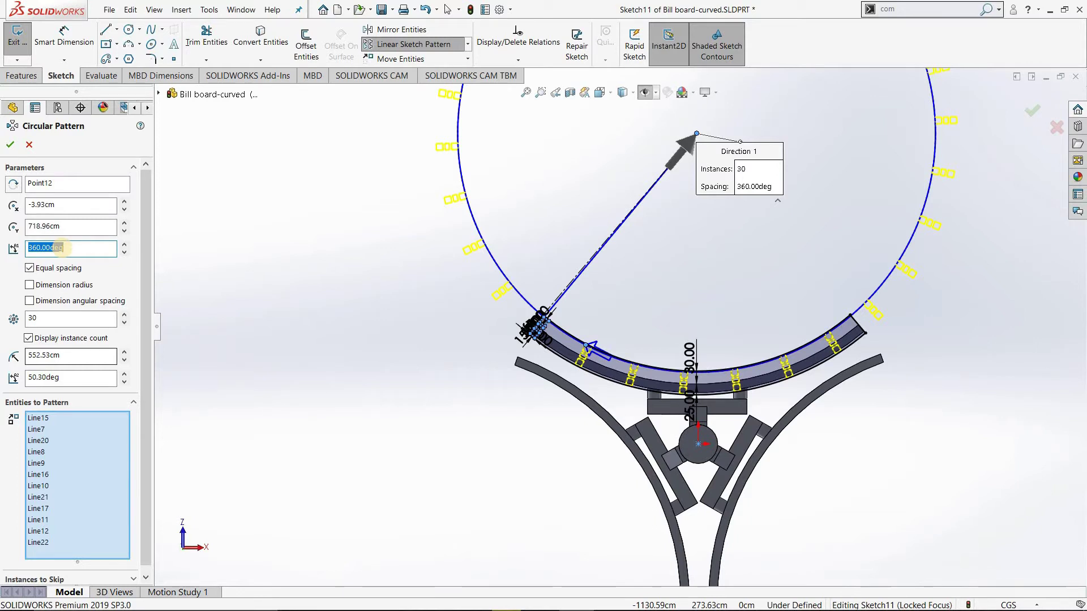
pyautogui.write('120')
pyautogui.press('Return')
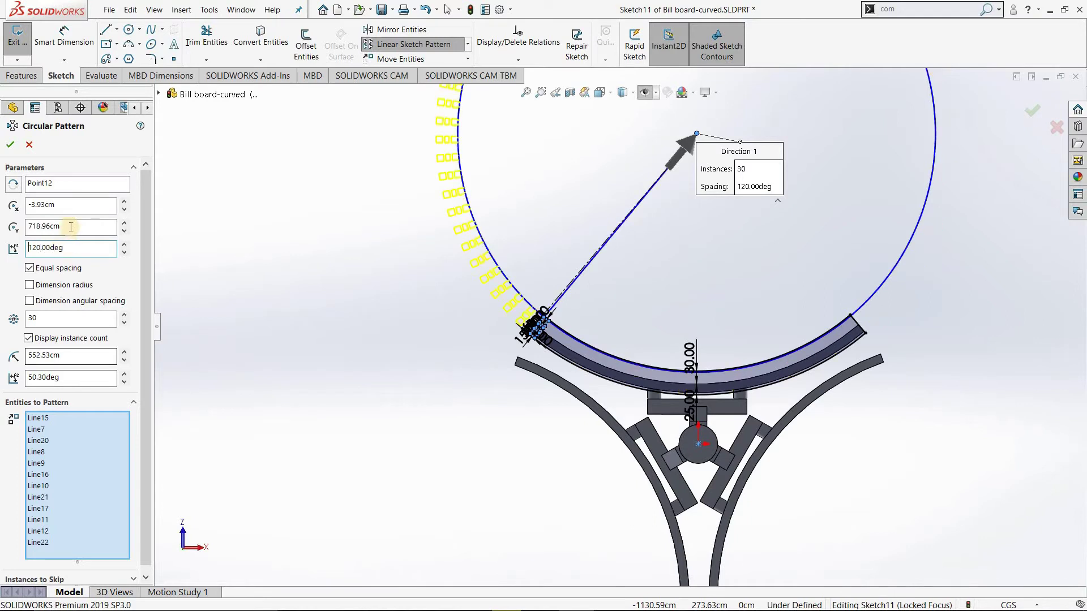
# Reverse the pattern direction and tighten the angle from -90° to -70°.
pyautogui.click(13, 183)
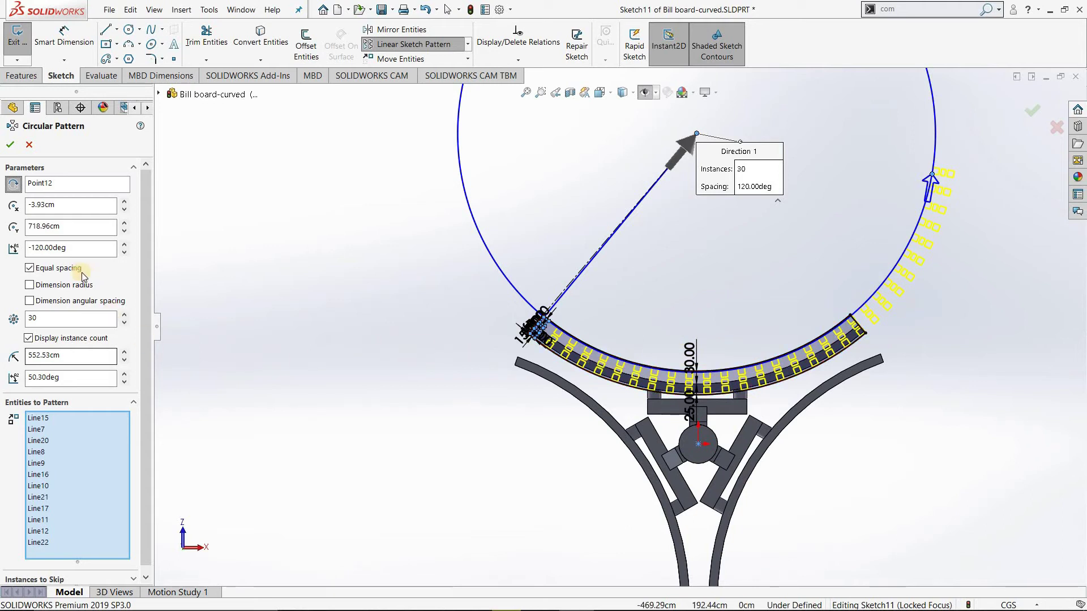
pyautogui.doubleClick(73, 246)
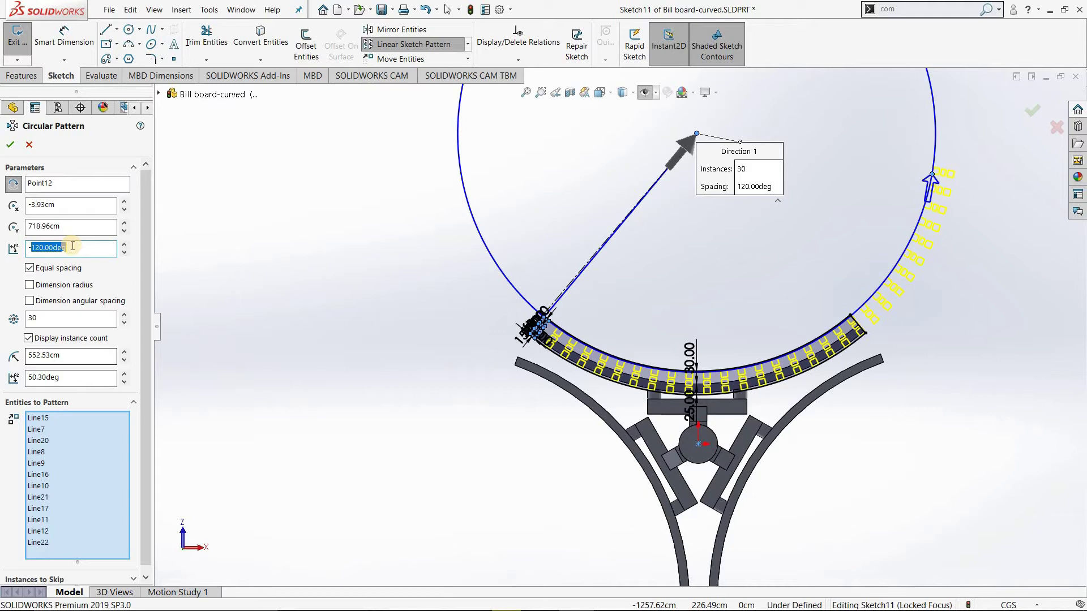
pyautogui.write('90')
pyautogui.press('Return')
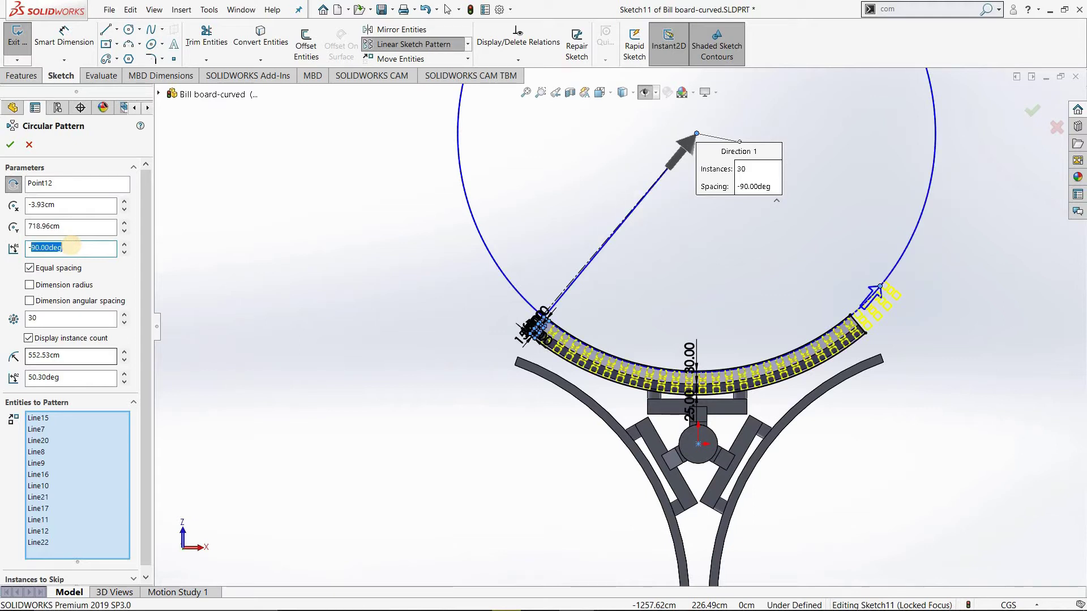
pyautogui.press('Return')
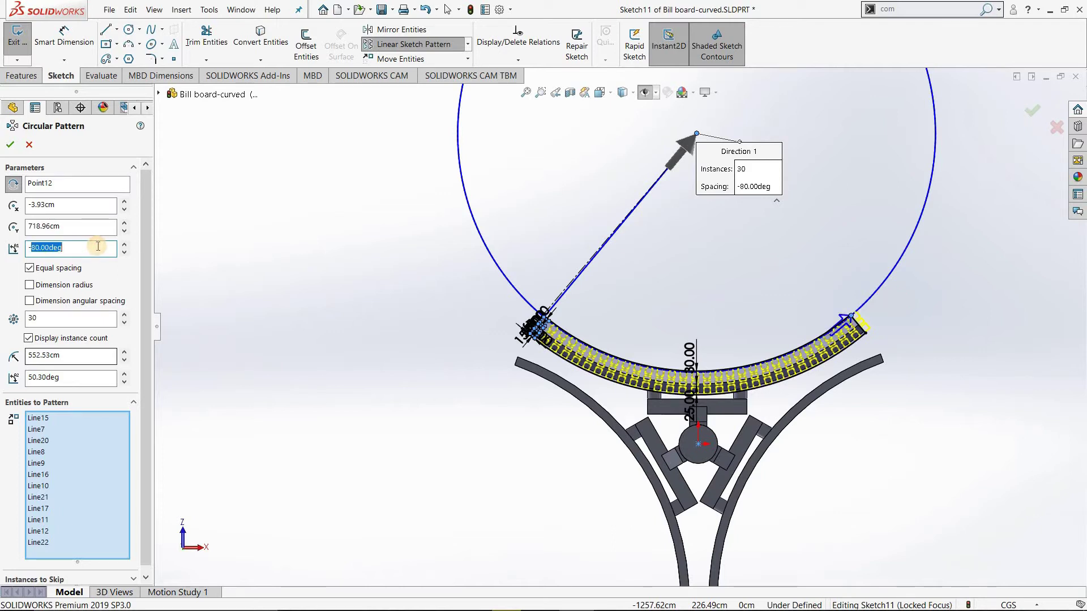
pyautogui.write('-70')
pyautogui.press('Return')
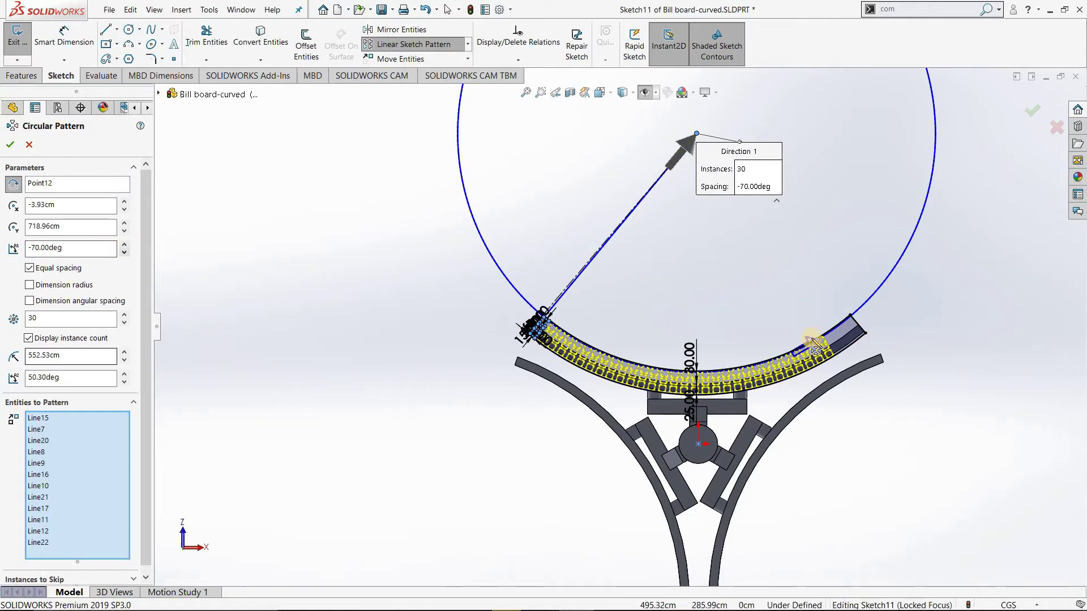
# Nudge the pattern angle to -78.00deg so the pads fill the billboard strip.
pyautogui.scroll(-2, 815, 345)
pyautogui.scroll(-2, 752, 359)
pyautogui.scroll(-3, 752, 334)
pyautogui.scroll(-2, 376, 315)
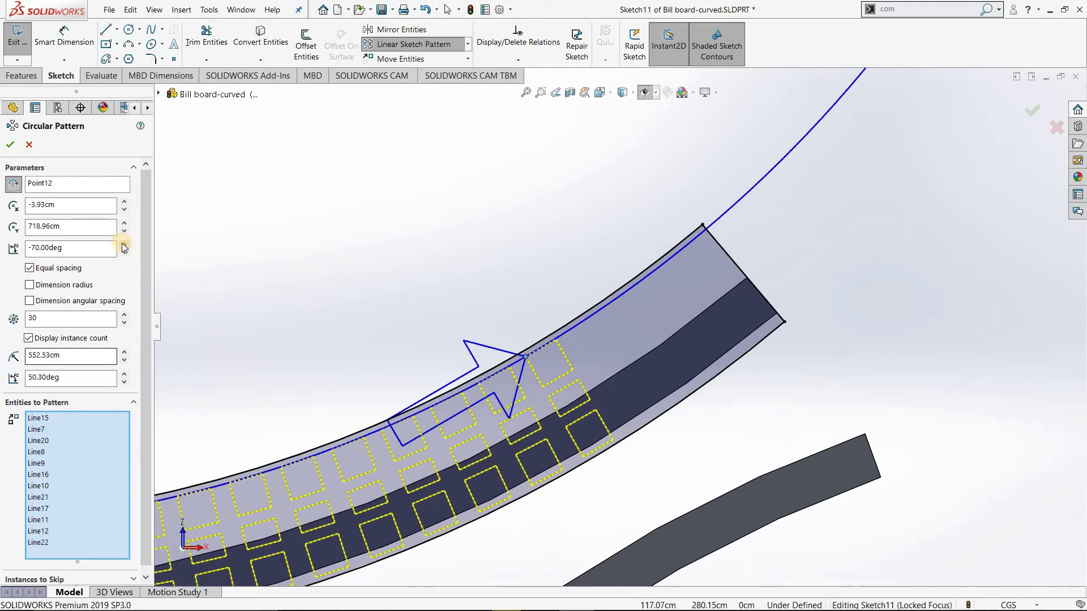
pyautogui.click(122, 243)
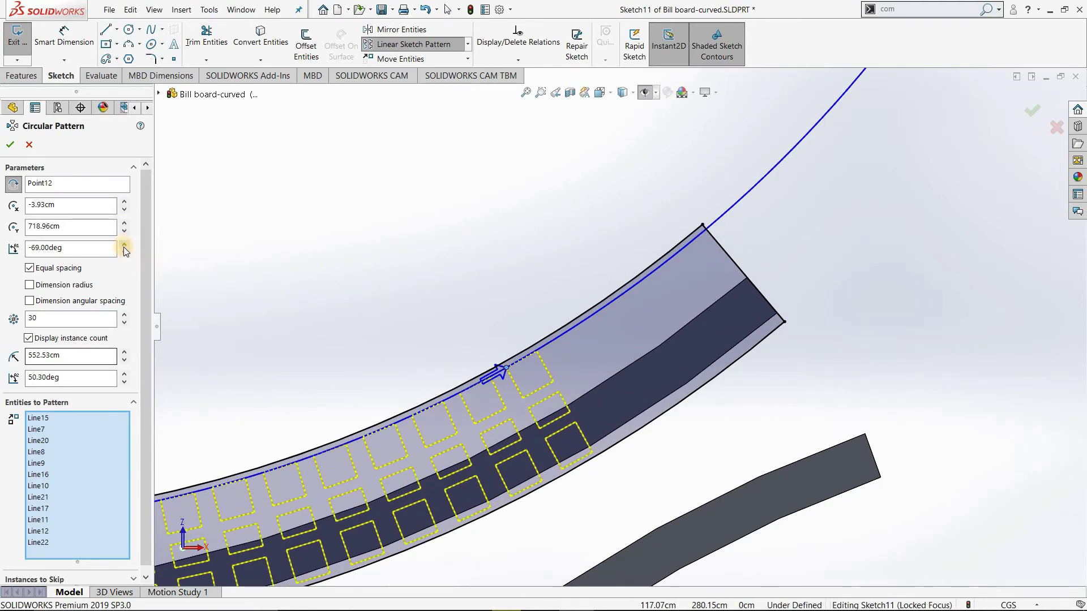
pyautogui.click(123, 250)
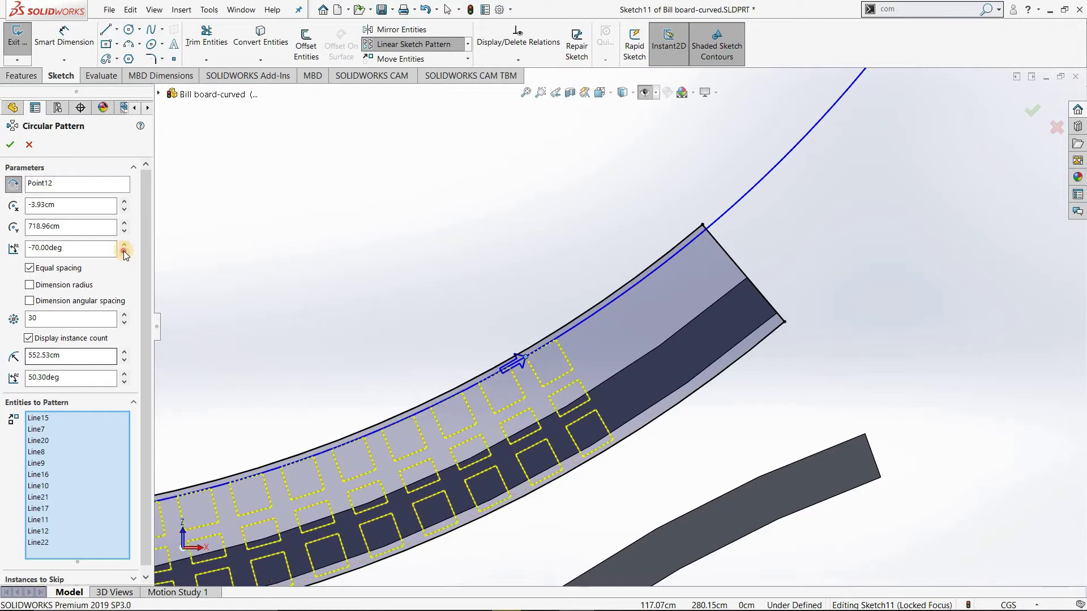
pyautogui.click(124, 250)
pyautogui.click(124, 250)
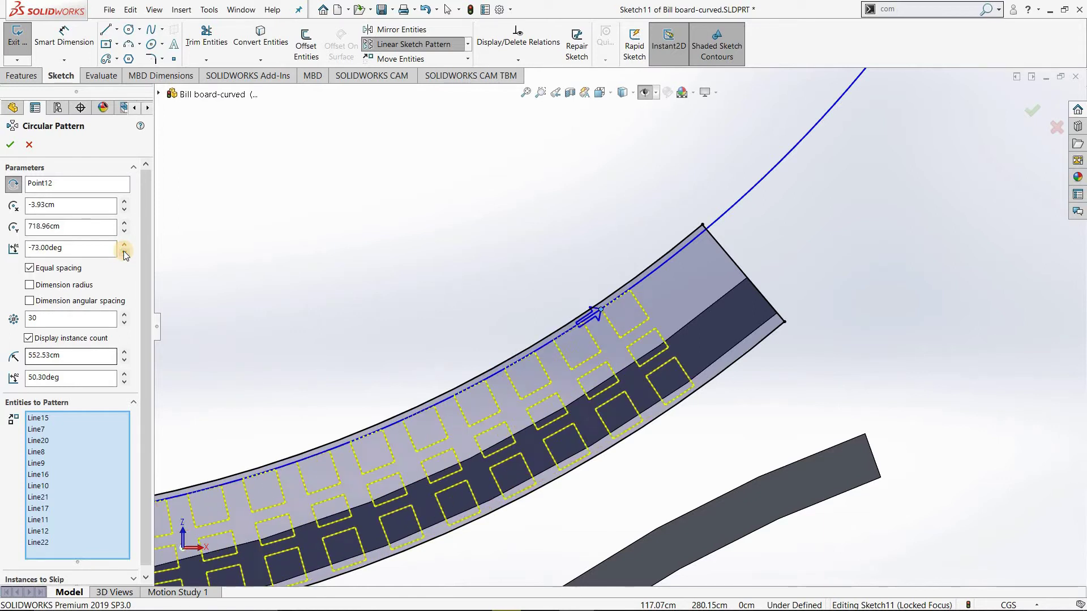
pyautogui.click(123, 251)
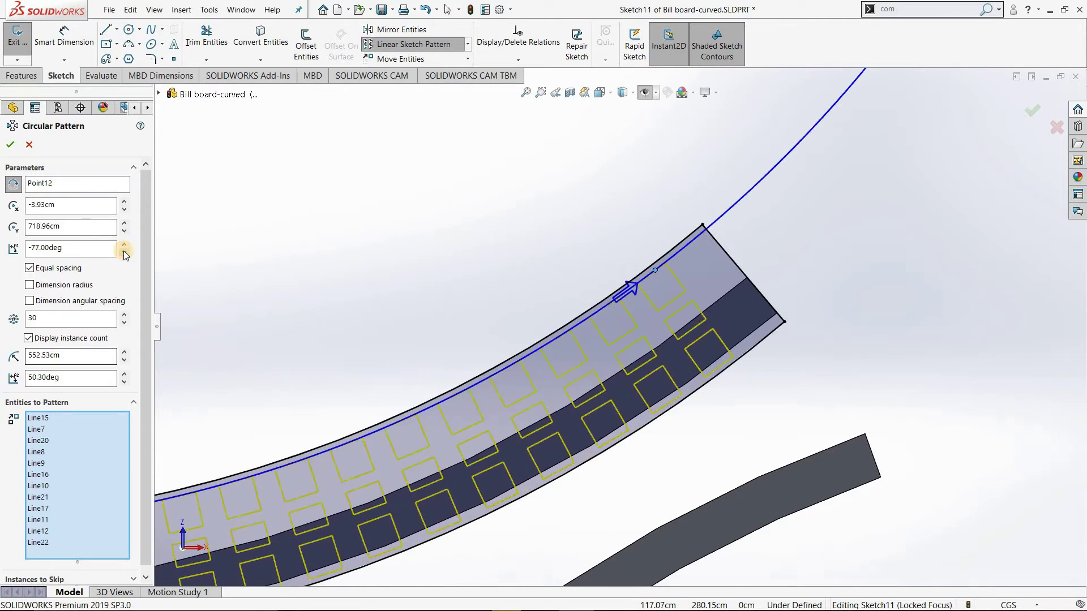
pyautogui.click(124, 250)
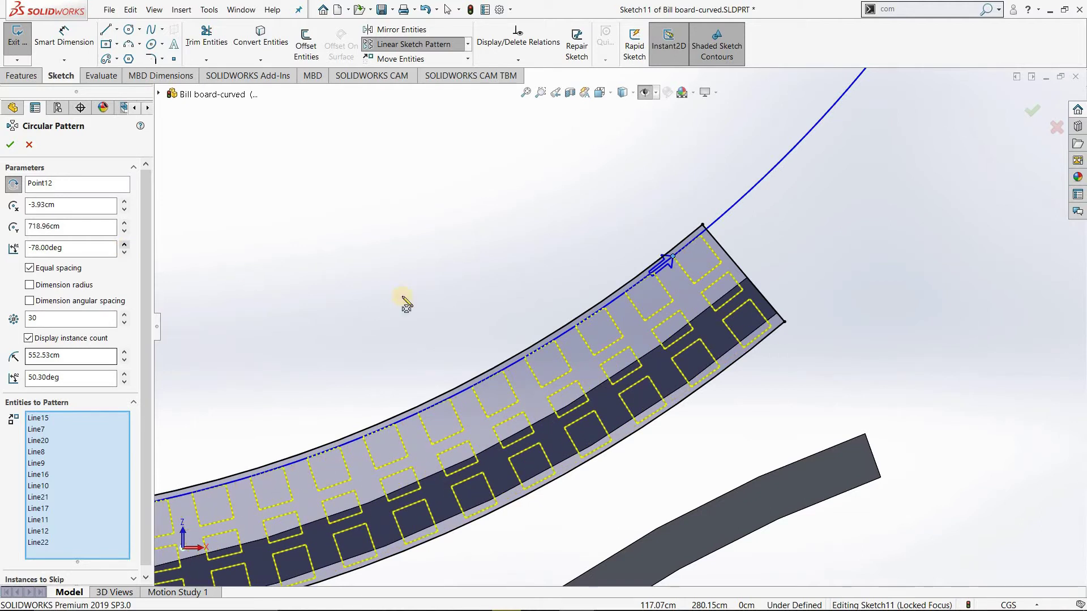
pyautogui.scroll(2, 513, 355)
pyautogui.scroll(3, 499, 365)
pyautogui.scroll(2, 499, 364)
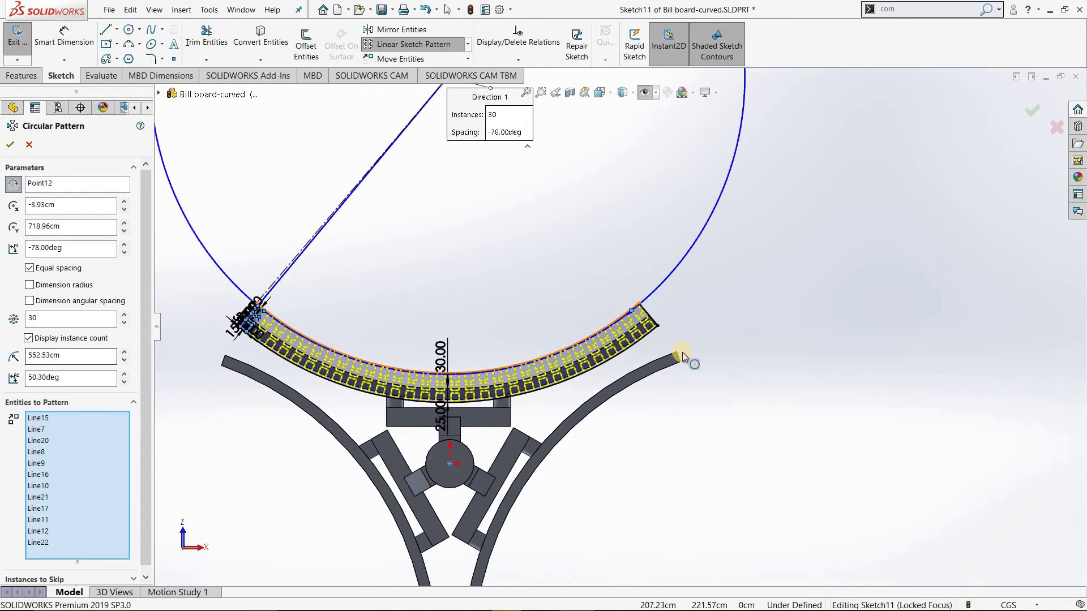
pyautogui.scroll(-2, 607, 314)
pyautogui.scroll(-2, 606, 314)
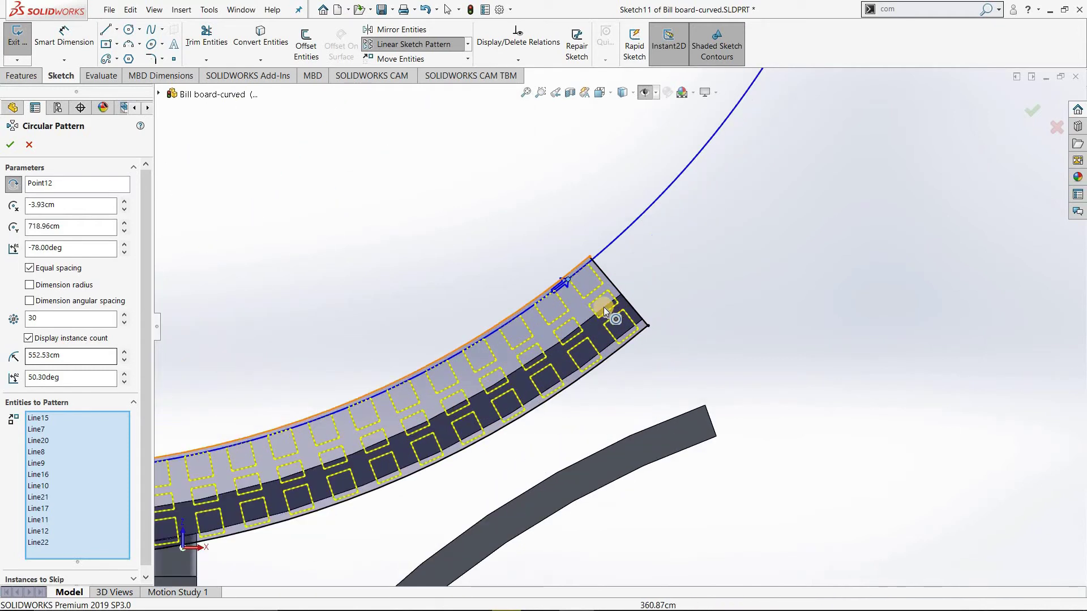
pyautogui.scroll(-2, 603, 307)
pyautogui.scroll(-2, 604, 305)
pyautogui.scroll(-2, 604, 304)
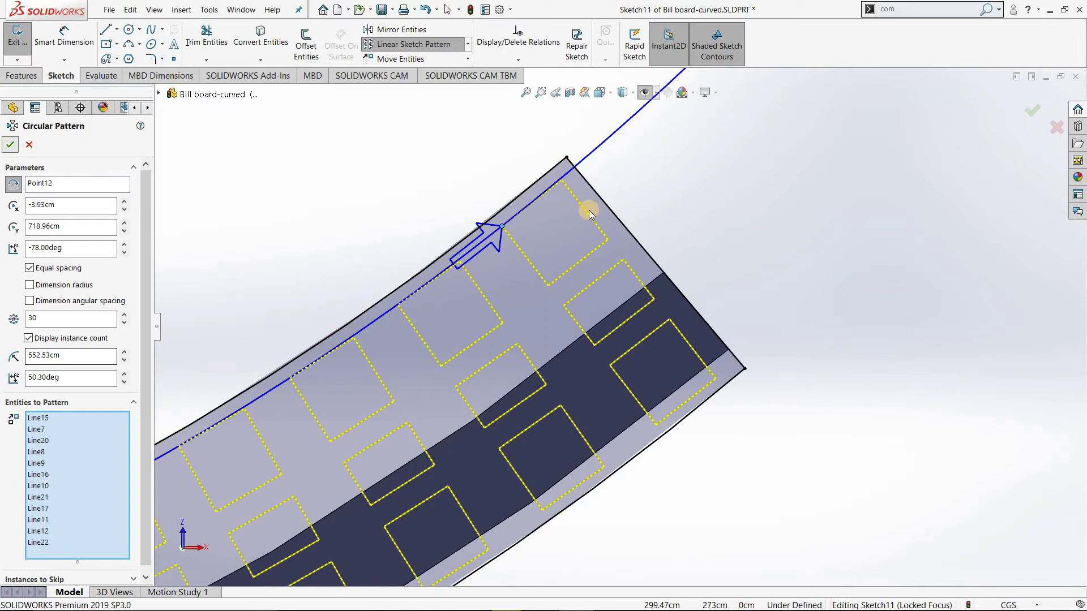
# Accept the circular pattern of pads along the billboard.
pyautogui.press('Return')
pyautogui.scroll(1, 517, 257)
pyautogui.scroll(2, 517, 257)
pyautogui.scroll(2, 518, 257)
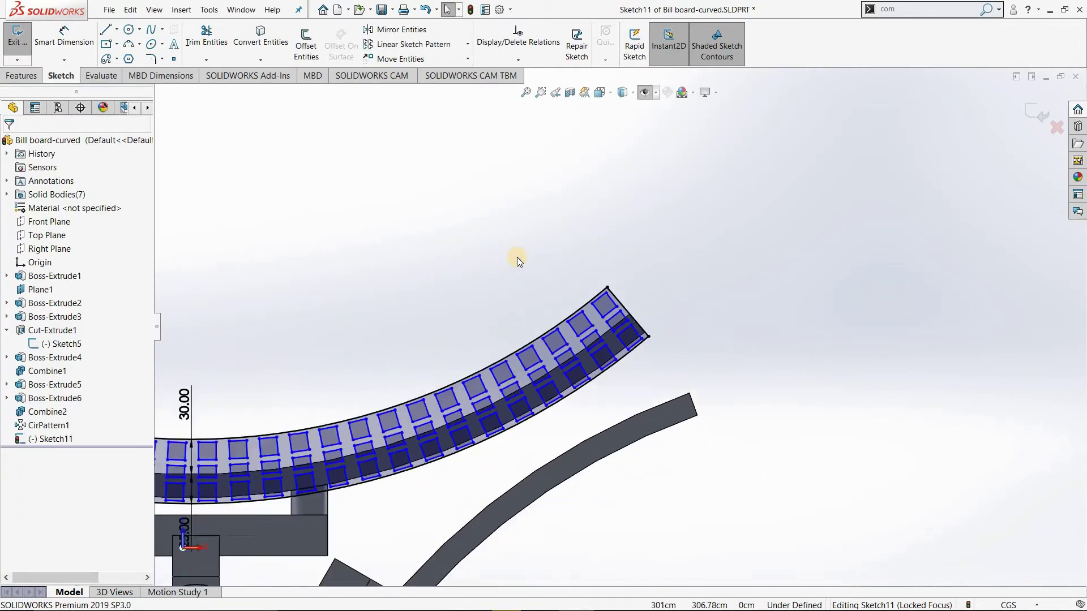
pyautogui.scroll(2, 479, 274)
pyautogui.scroll(2, 443, 266)
# Orbit and zoom to inspect the patterned pads, then exit the sketch.
pyautogui.moveTo(459, 360); pyautogui.dragTo(332, 380, button='middle')
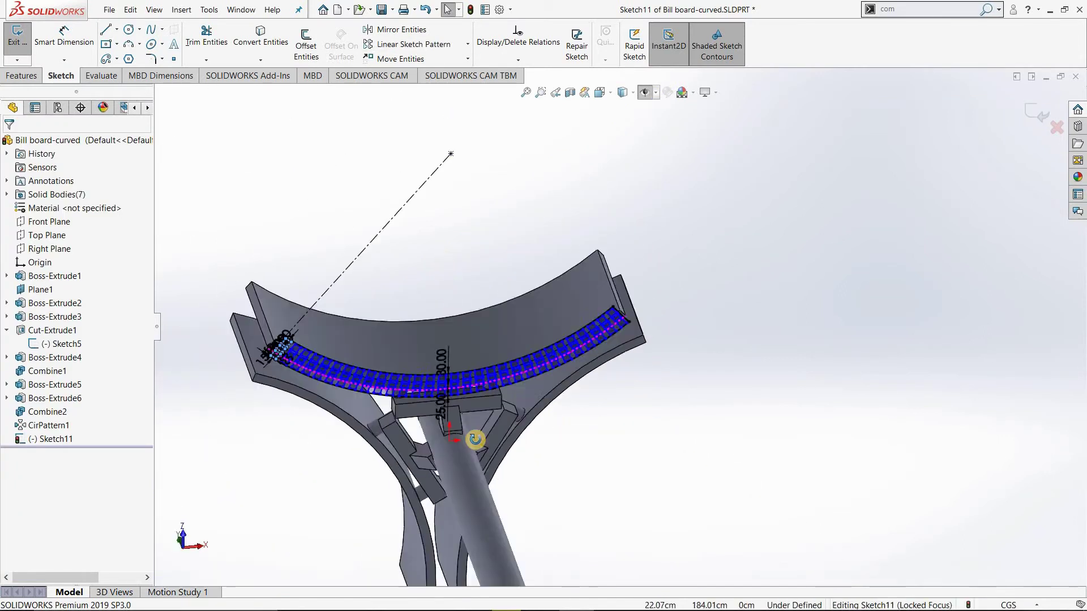
pyautogui.scroll(-1, 316, 347)
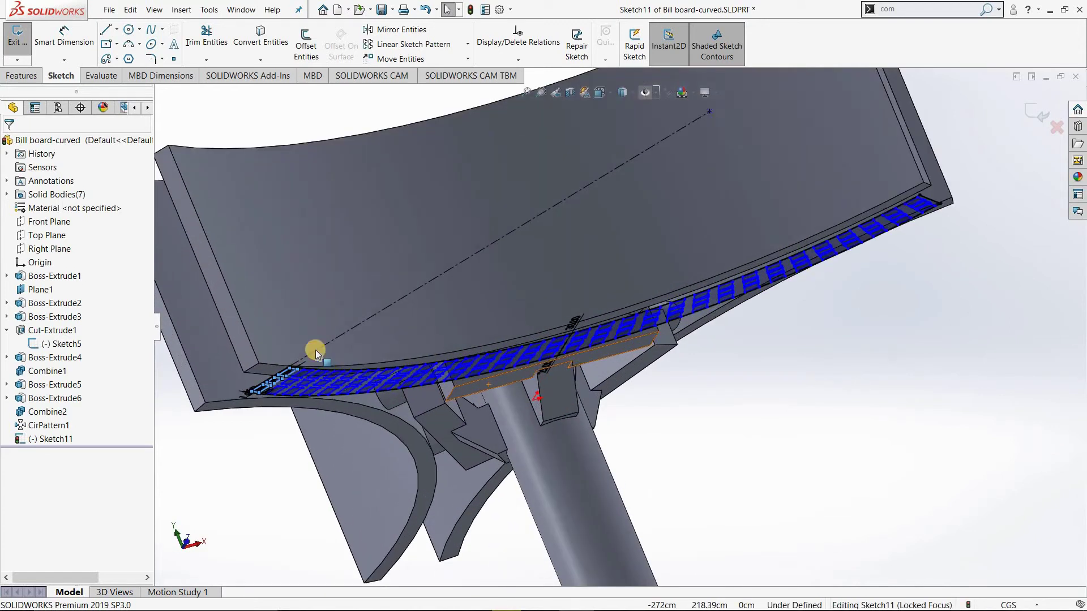
pyautogui.scroll(-2, 312, 346)
pyautogui.scroll(-1, 311, 346)
pyautogui.scroll(-2, 369, 351)
pyautogui.scroll(-1, 376, 347)
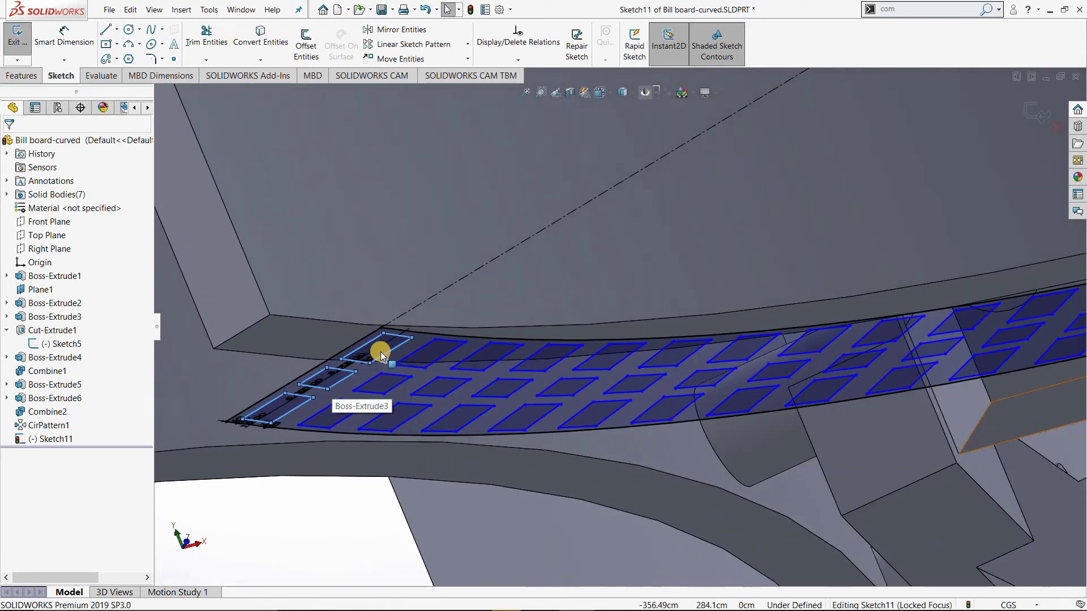
pyautogui.scroll(-1, 380, 352)
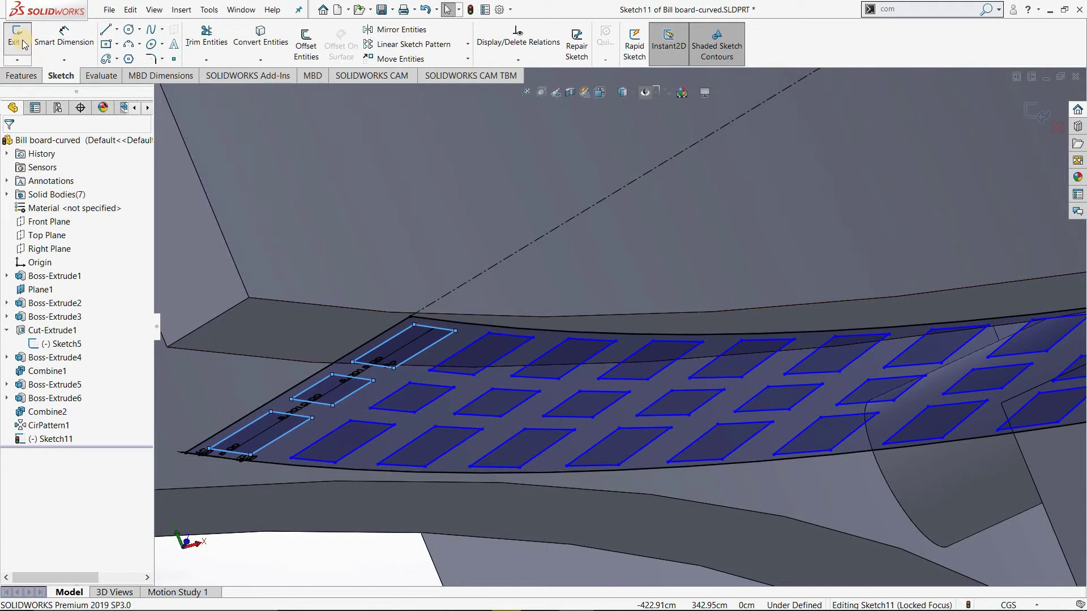
pyautogui.doubleClick(568, 359)
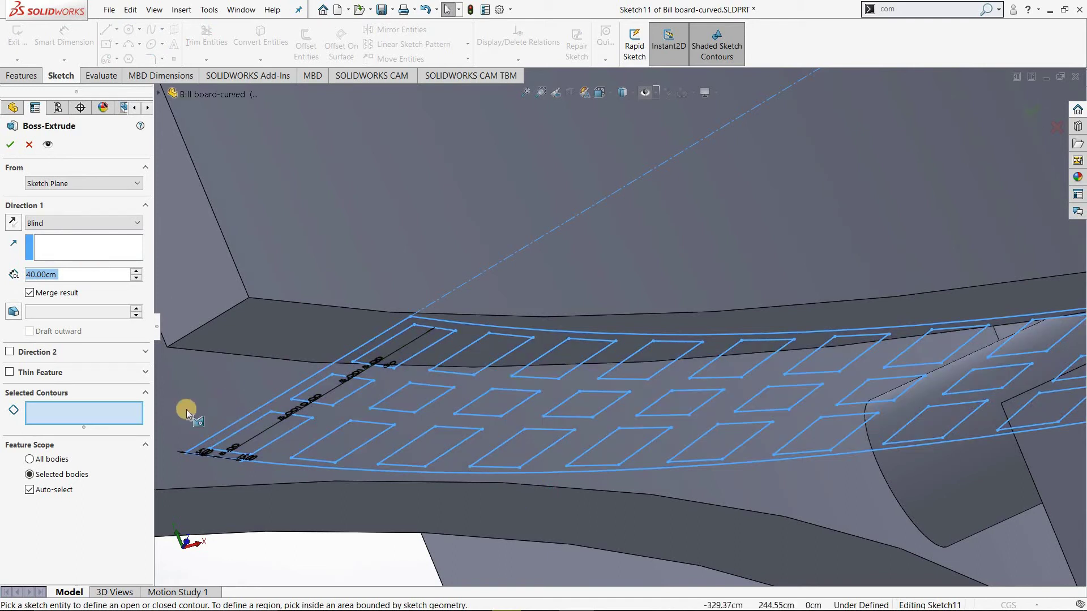
# Select Sketch11's patterned region as the contour for the 40cm blind boss extrusion.
pyautogui.moveTo(264, 391); pyautogui.dragTo(477, 356, button='middle')
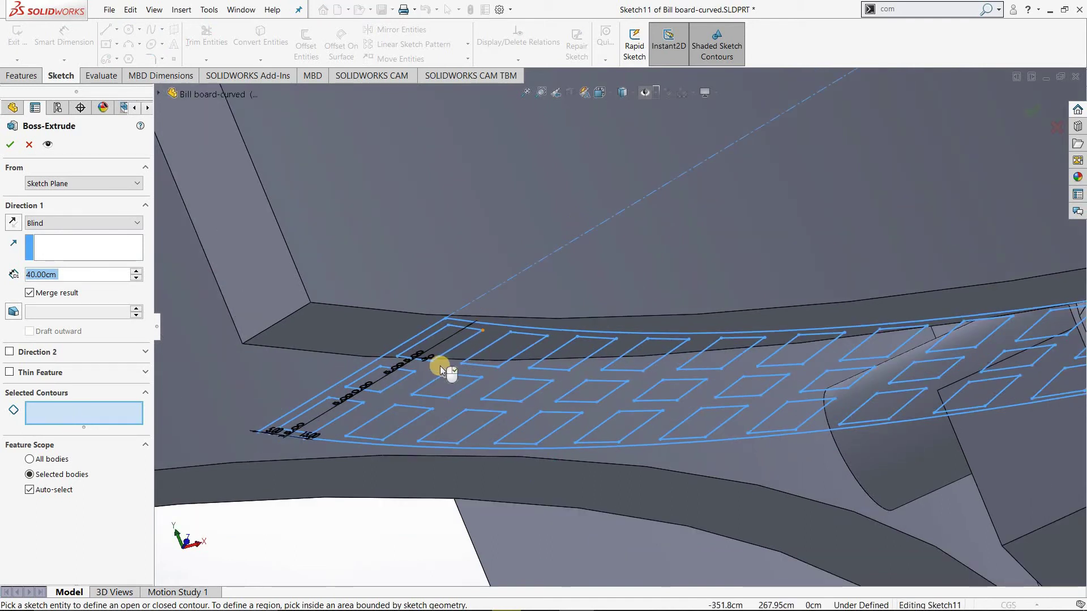
pyautogui.click(750, 362)
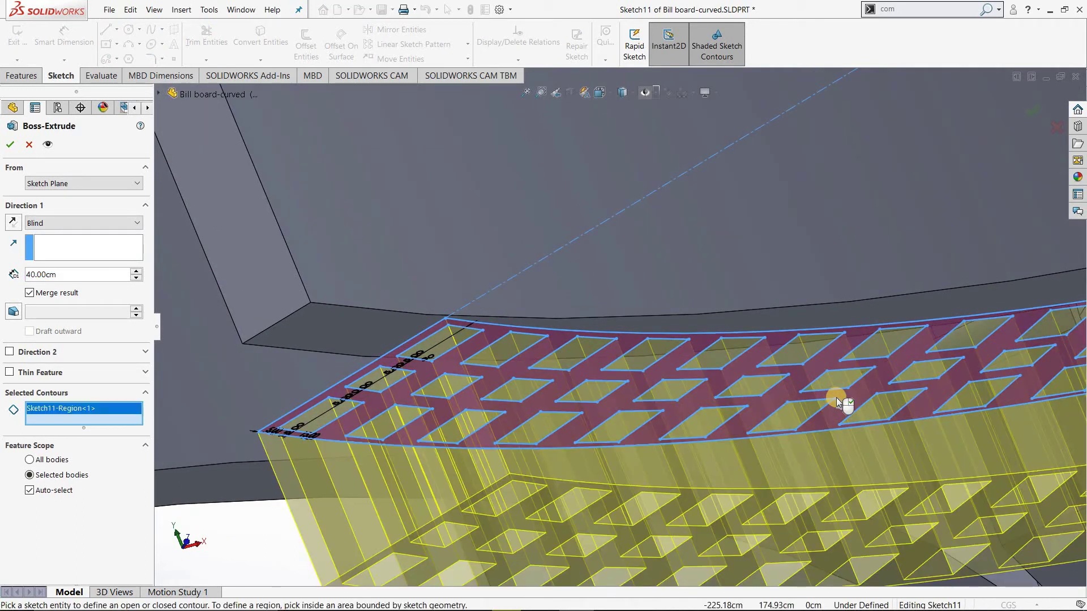
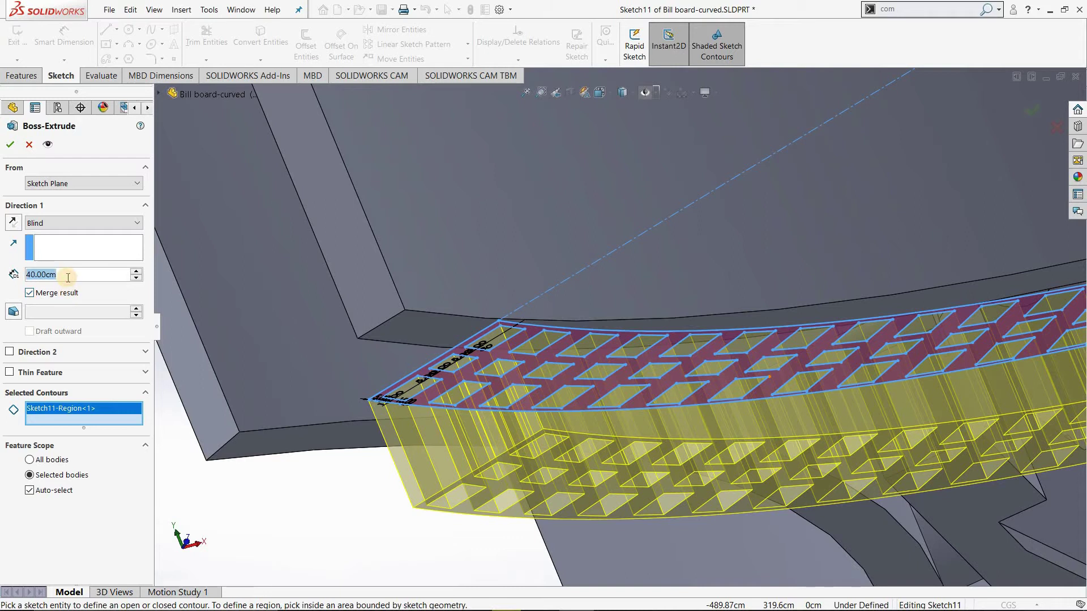
# Extrude the grating sketch 5 cm deep as a separate, unmerged body (Boss-Extrude7).
pyautogui.write('5')
pyautogui.press('Return')
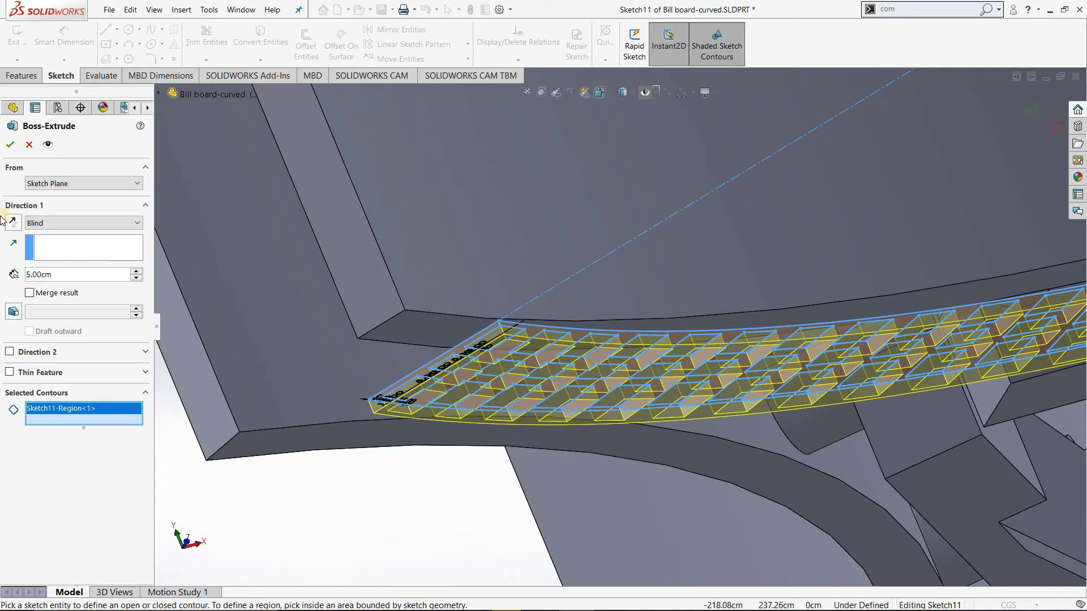
pyautogui.rightClick(792, 230)
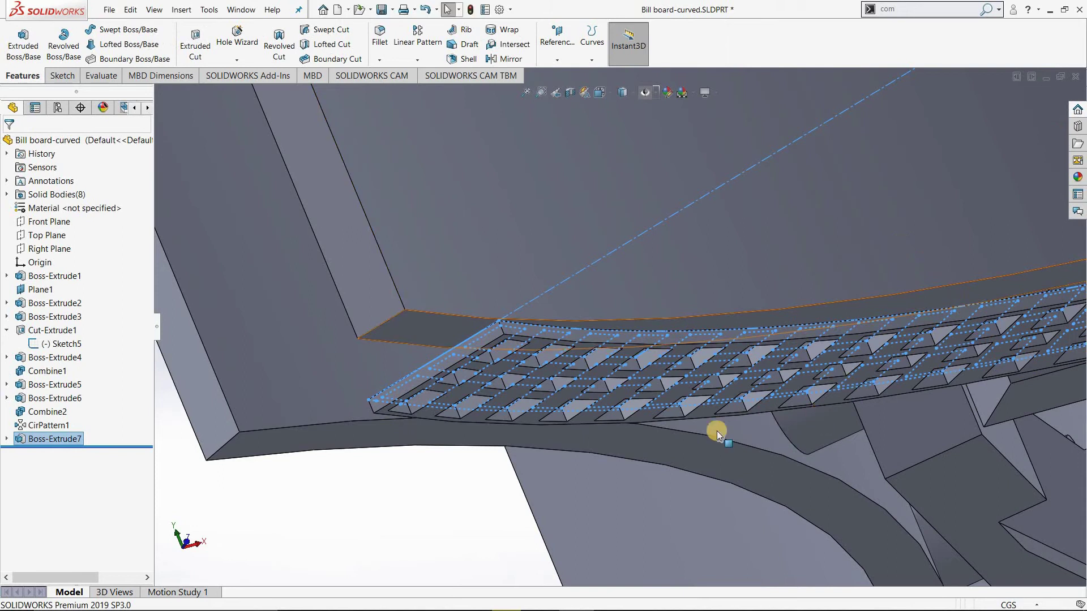
pyautogui.scroll(2, 612, 453)
pyautogui.scroll(3, 474, 483)
pyautogui.click(473, 483)
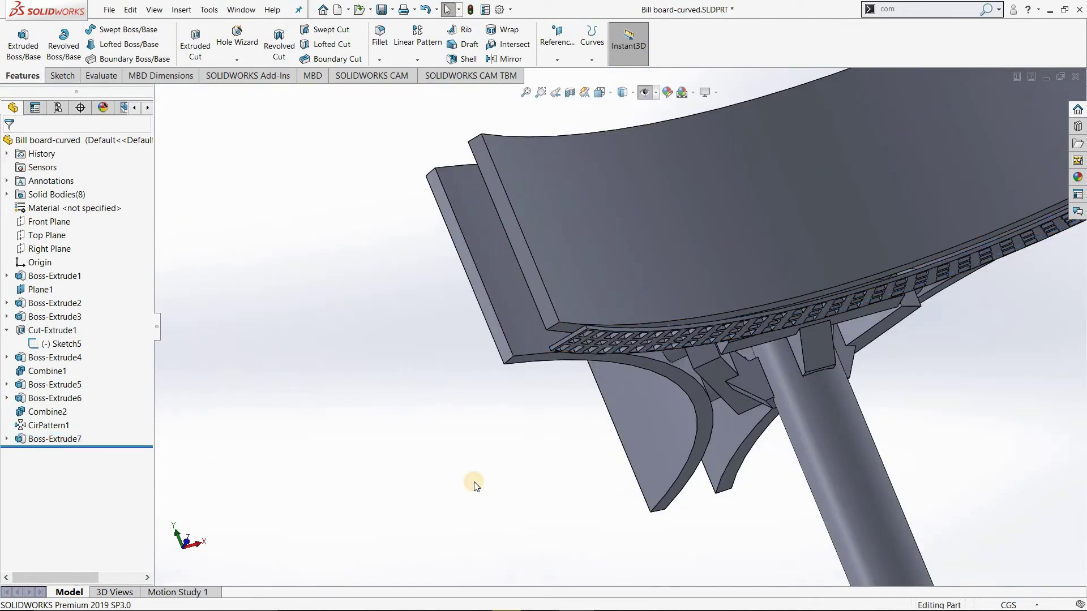
pyautogui.hotkey('ctrl', '7')
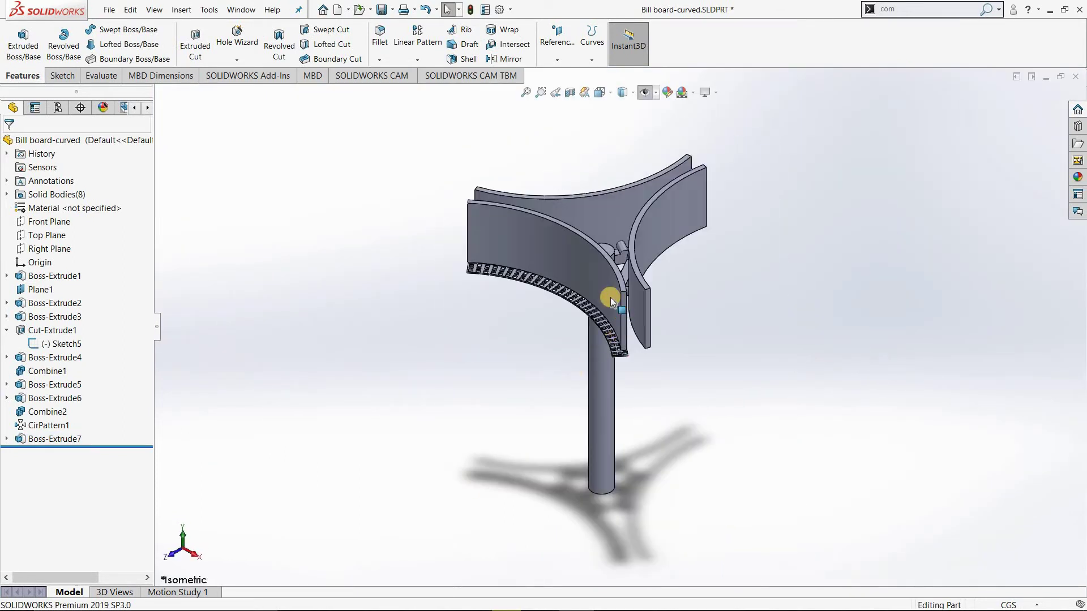
pyautogui.scroll(-2, 610, 304)
pyautogui.scroll(-2, 583, 372)
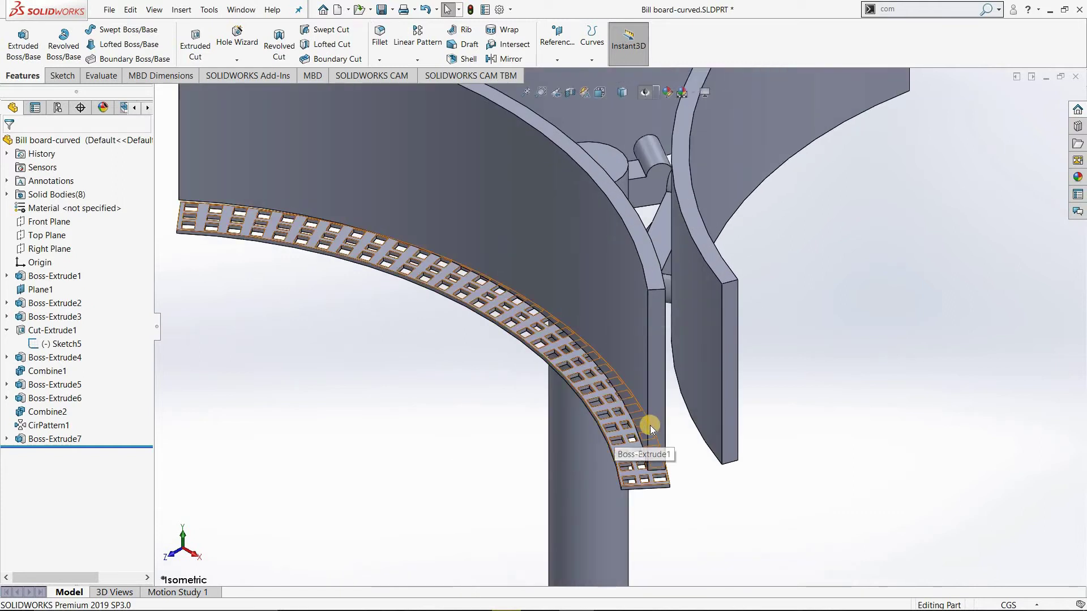
pyautogui.scroll(-2, 627, 410)
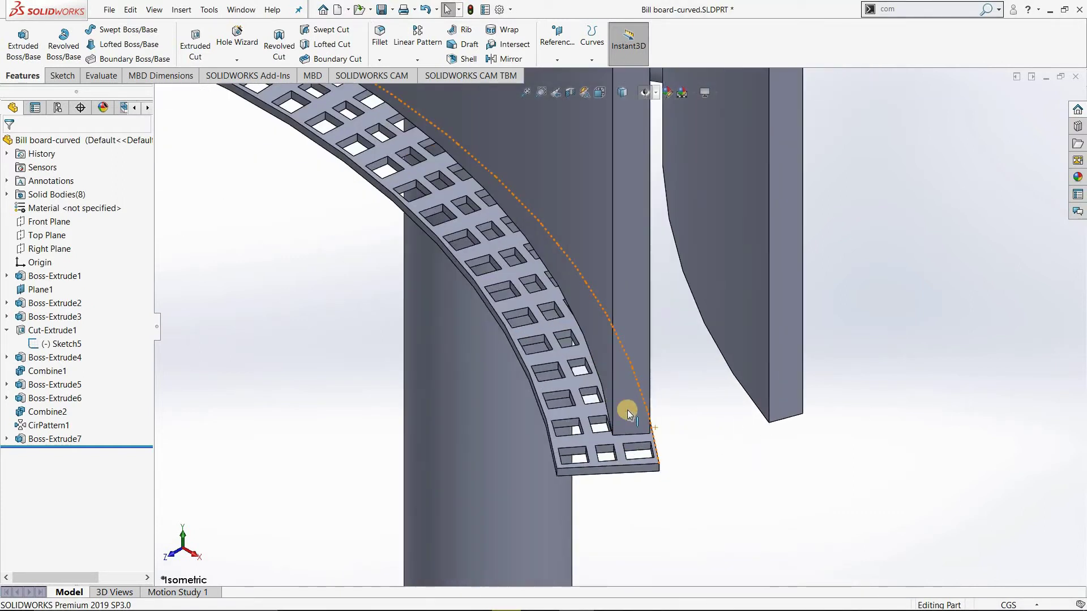
pyautogui.scroll(-2, 627, 402)
pyautogui.moveTo(627, 403)
pyautogui.mouseDown(button='middle')
pyautogui.moveTo(636, 306)
pyautogui.moveTo(554, 382)
pyautogui.mouseUp(button='middle')
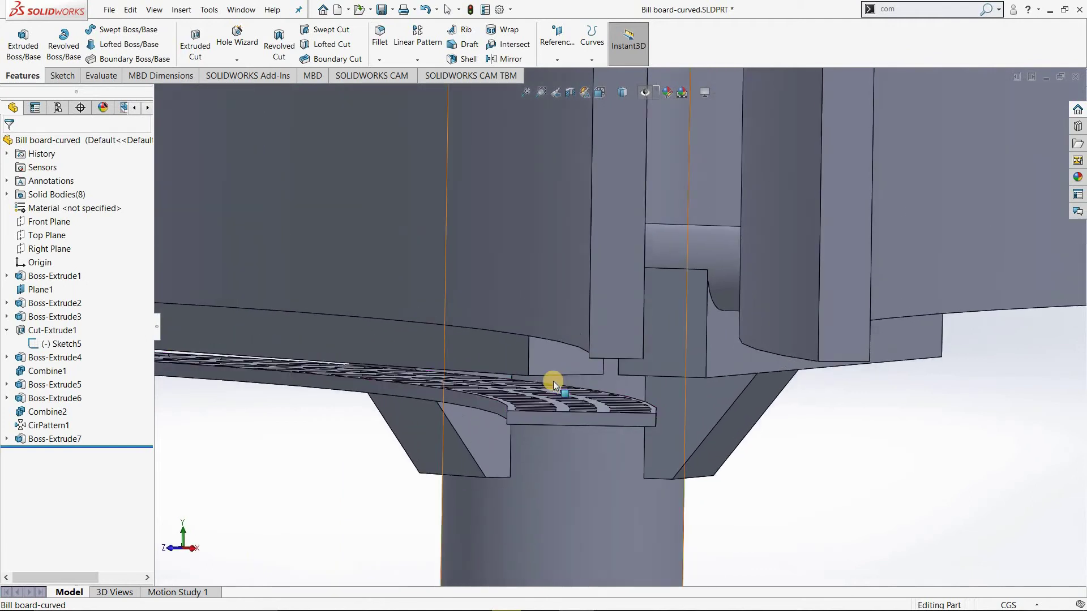
pyautogui.scroll(2, 553, 382)
pyautogui.scroll(1, 553, 381)
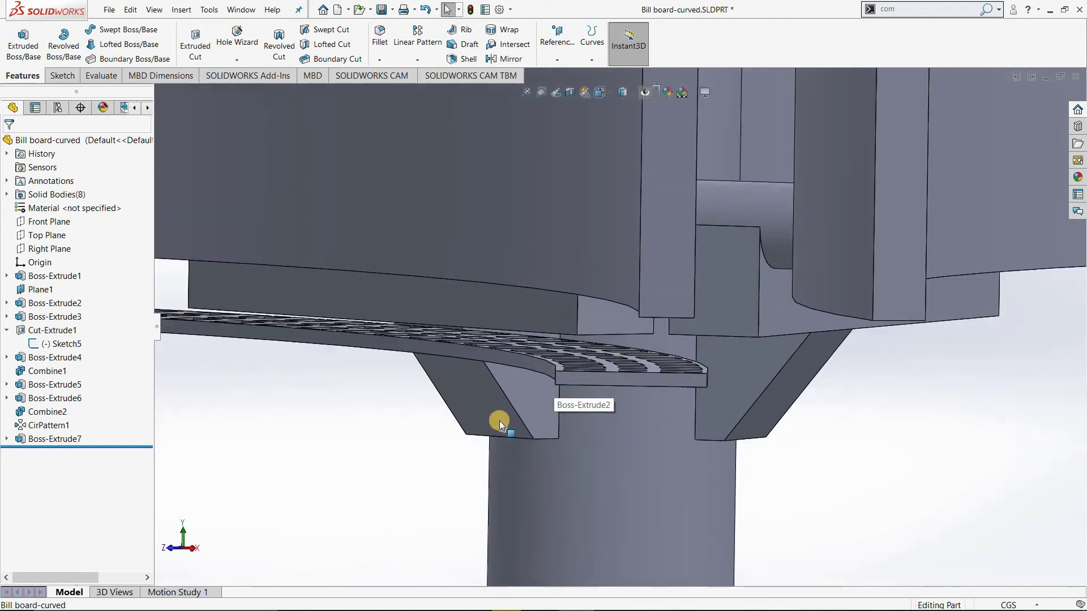
pyautogui.scroll(2, 497, 422)
pyautogui.moveTo(453, 431)
pyautogui.mouseDown(button='middle')
pyautogui.moveTo(454, 340)
pyautogui.moveTo(446, 351)
pyautogui.mouseUp(button='middle')
pyautogui.scroll(-1, 453, 288)
pyautogui.scroll(-2, 454, 287)
pyautogui.scroll(-2, 513, 251)
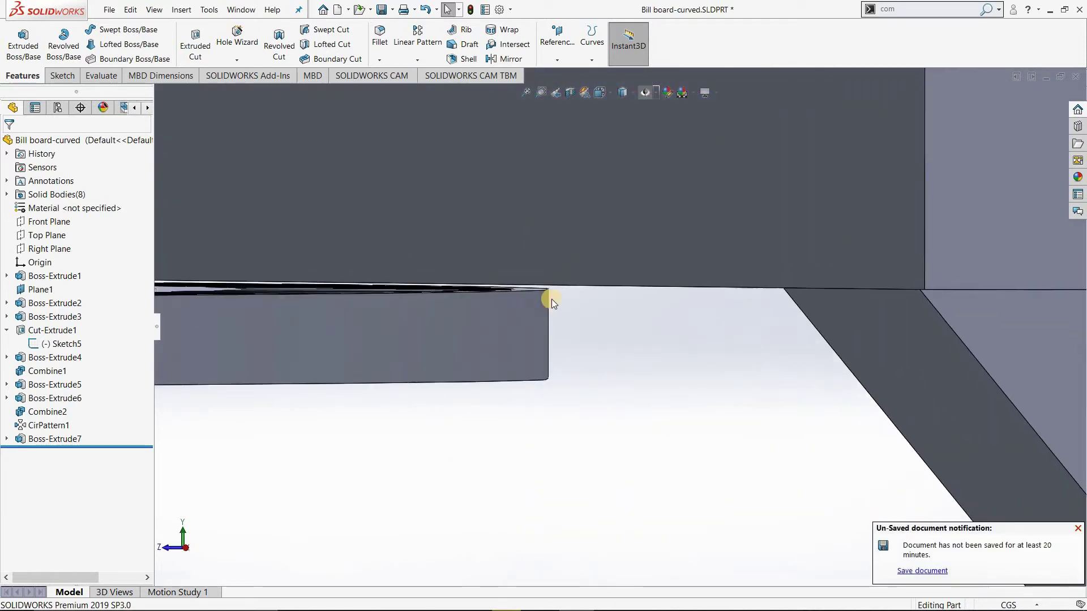
pyautogui.scroll(-2, 552, 299)
pyautogui.scroll(-2, 555, 306)
pyautogui.moveTo(548, 317)
pyautogui.mouseDown(button='middle')
pyautogui.moveTo(578, 338)
pyautogui.moveTo(670, 342)
pyautogui.mouseUp(button='middle')
pyautogui.scroll(2, 673, 340)
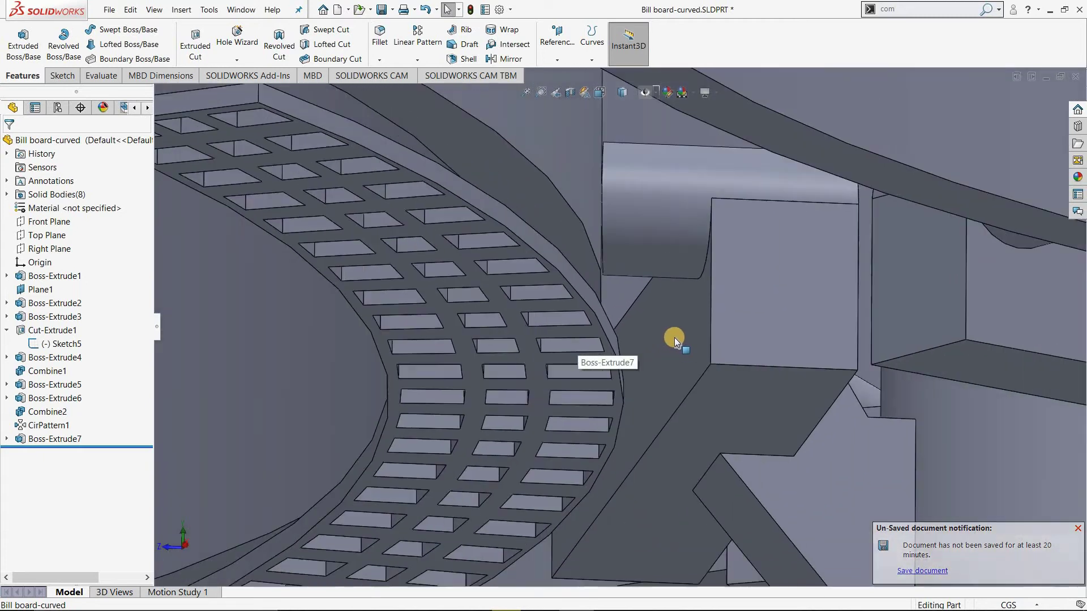
pyautogui.scroll(2, 674, 325)
pyautogui.scroll(2, 672, 321)
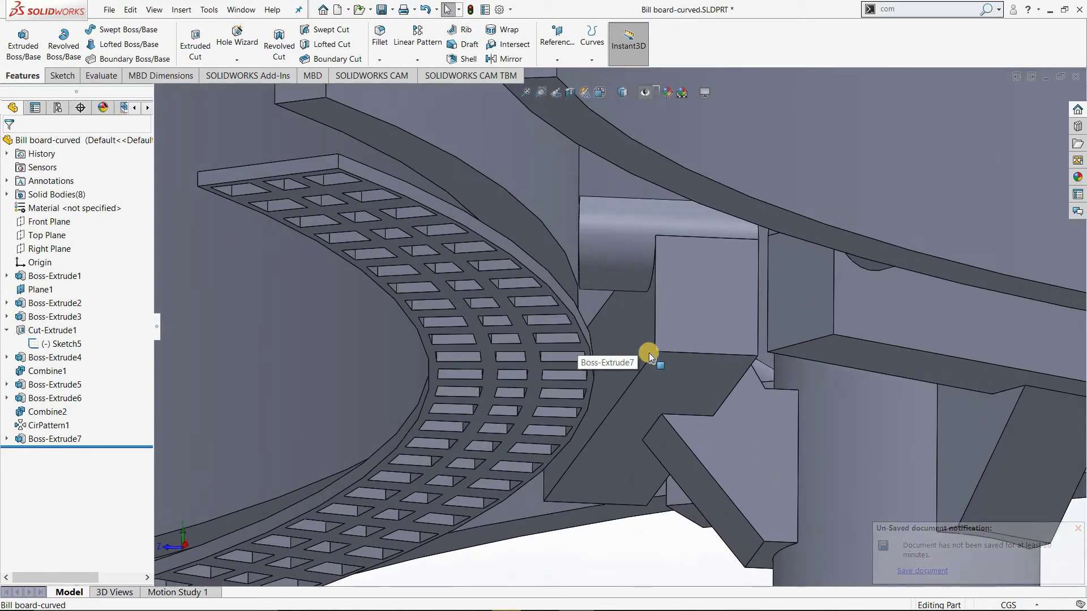
pyautogui.scroll(2, 648, 352)
pyautogui.scroll(-2, 634, 356)
pyautogui.scroll(-2, 600, 365)
pyautogui.scroll(2, 582, 371)
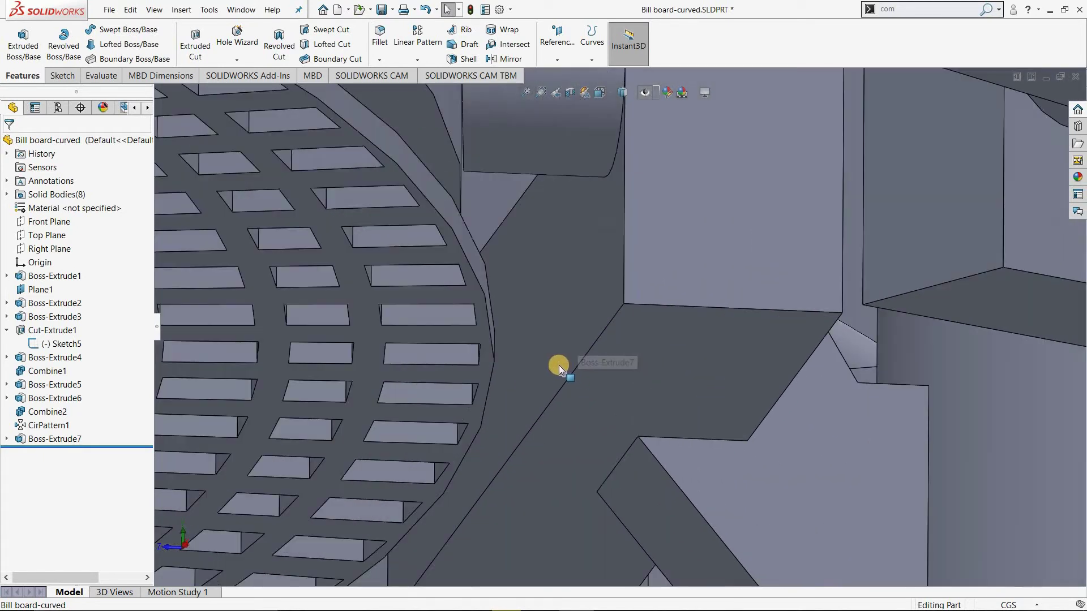
pyautogui.scroll(2, 559, 365)
pyautogui.moveTo(548, 351)
pyautogui.mouseDown(button='middle')
pyautogui.moveTo(572, 433)
pyautogui.moveTo(449, 308)
pyautogui.mouseUp(button='middle')
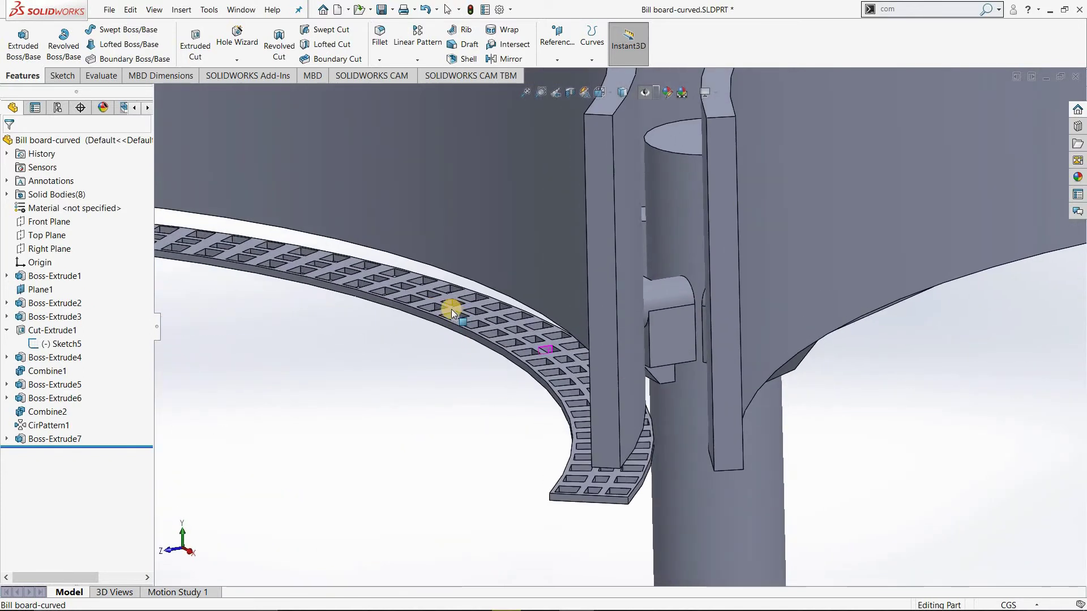
pyautogui.scroll(-2, 548, 308)
pyautogui.scroll(-3, 525, 312)
pyautogui.scroll(3, 526, 311)
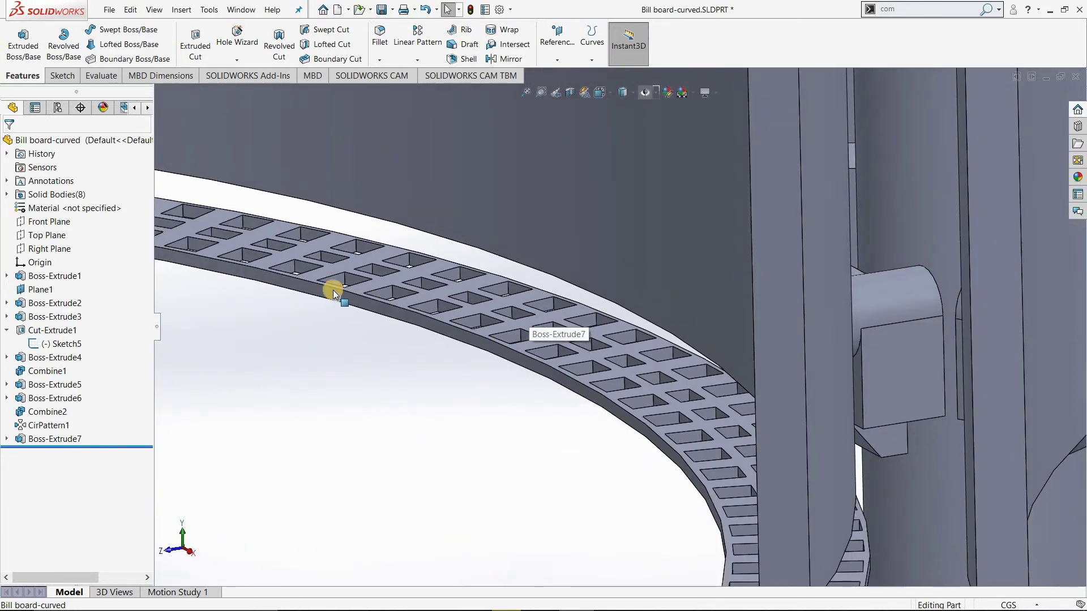
pyautogui.scroll(1, 323, 291)
pyautogui.scroll(2, 351, 283)
pyautogui.scroll(-1, 390, 274)
pyautogui.scroll(-2, 396, 274)
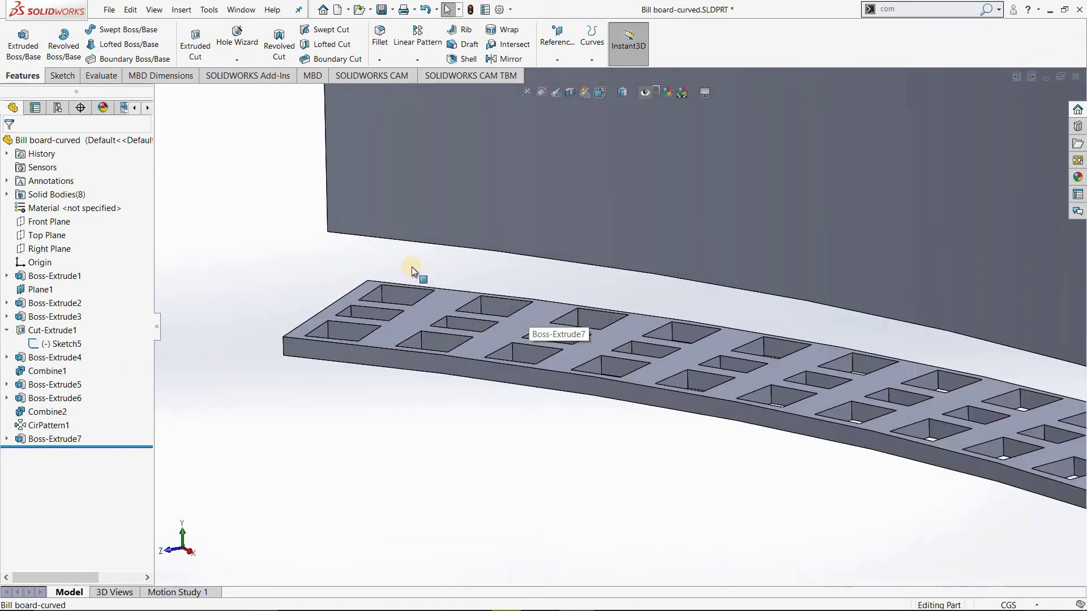
pyautogui.scroll(-3, 475, 320)
pyautogui.moveTo(491, 262)
pyautogui.mouseDown(button='middle')
pyautogui.moveTo(505, 110)
pyautogui.moveTo(509, 187)
pyautogui.moveTo(457, 314)
pyautogui.moveTo(475, 250)
pyautogui.moveTo(433, 352)
pyautogui.moveTo(412, 328)
pyautogui.moveTo(542, 307)
pyautogui.mouseUp(button='middle')
pyautogui.scroll(3, 544, 312)
pyautogui.scroll(-3, 667, 270)
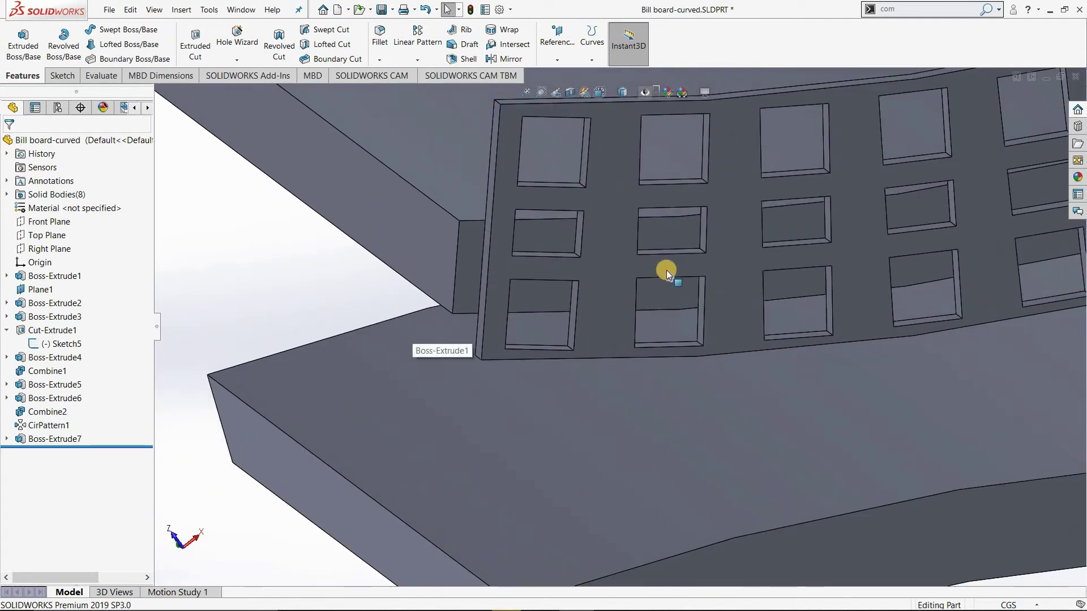
pyautogui.scroll(3, 652, 316)
pyautogui.moveTo(653, 315)
pyautogui.mouseDown(button='middle')
pyautogui.moveTo(666, 510)
pyautogui.moveTo(781, 376)
pyautogui.moveTo(708, 417)
pyautogui.moveTo(665, 396)
pyautogui.mouseUp(button='middle')
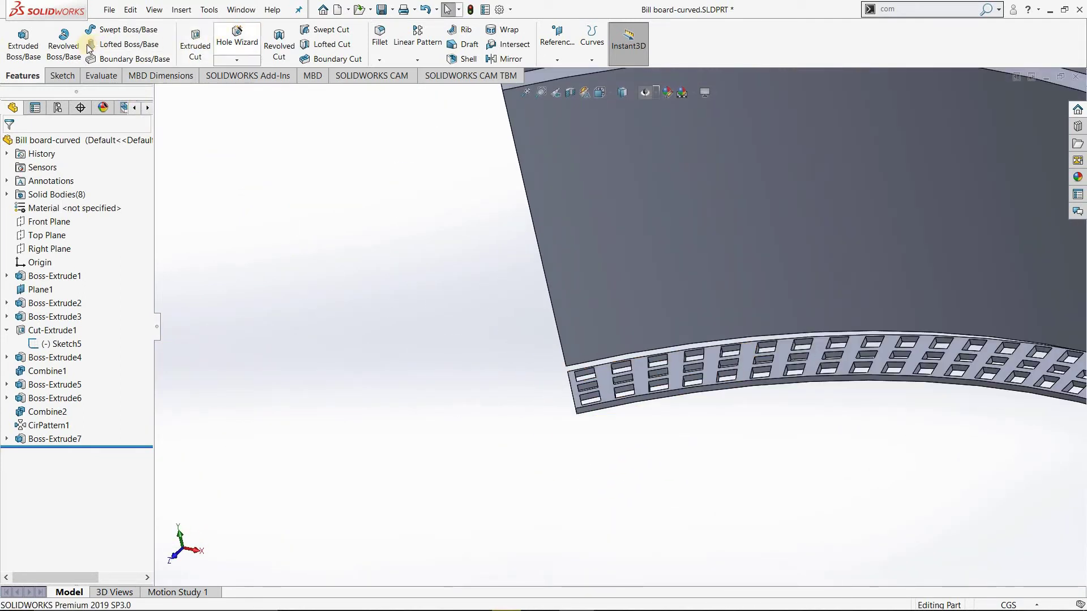
# Start a new sketch on the grating face and view it normal to the plane.
pyautogui.click(607, 375)
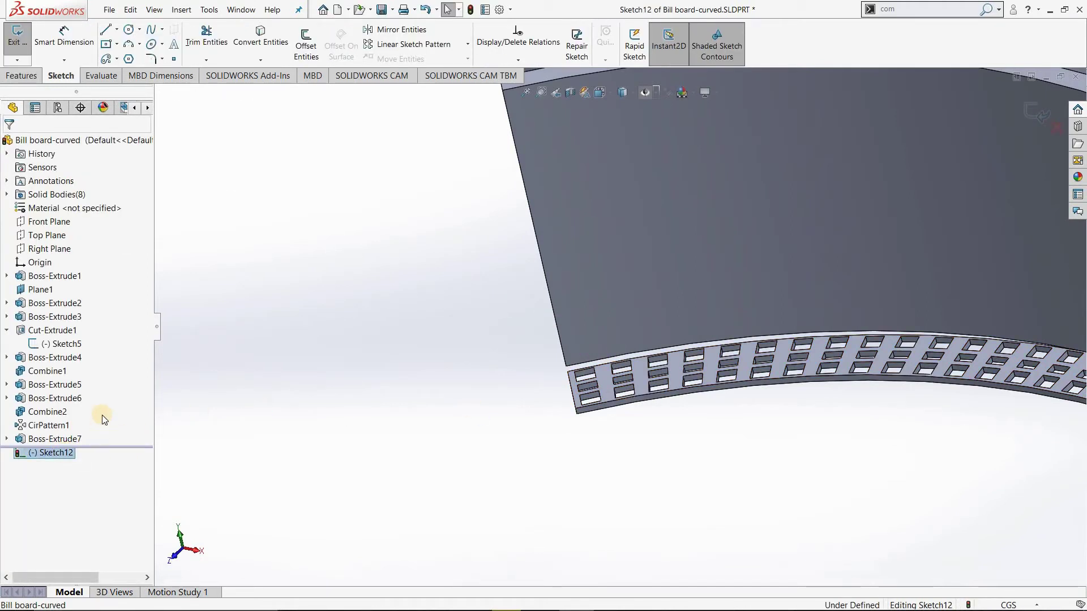
pyautogui.rightClick(57, 453)
pyautogui.click(93, 403)
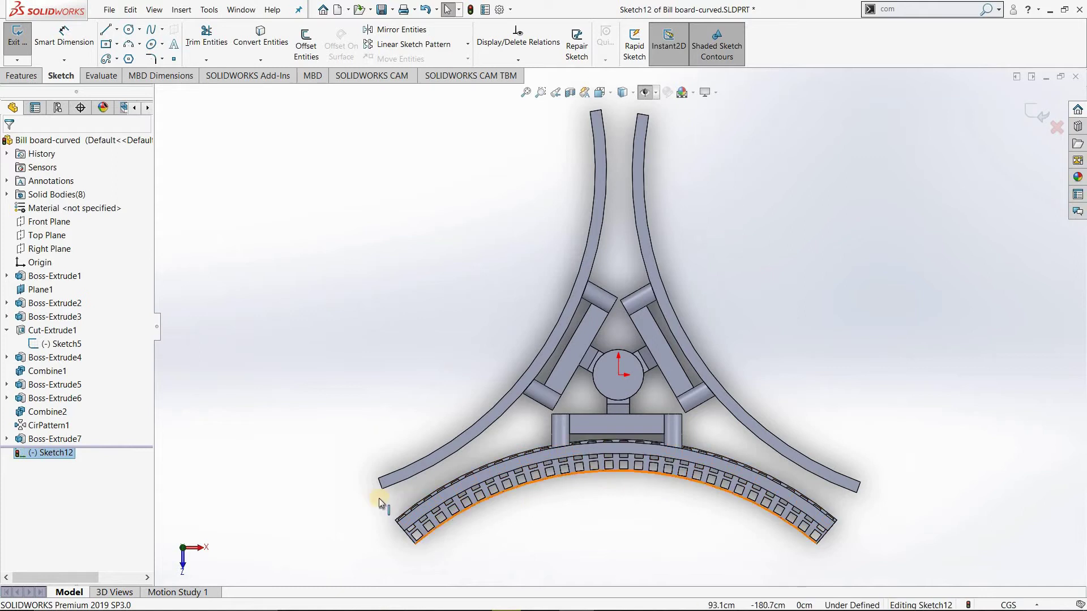
pyautogui.scroll(-3, 328, 477)
pyautogui.scroll(3, 393, 443)
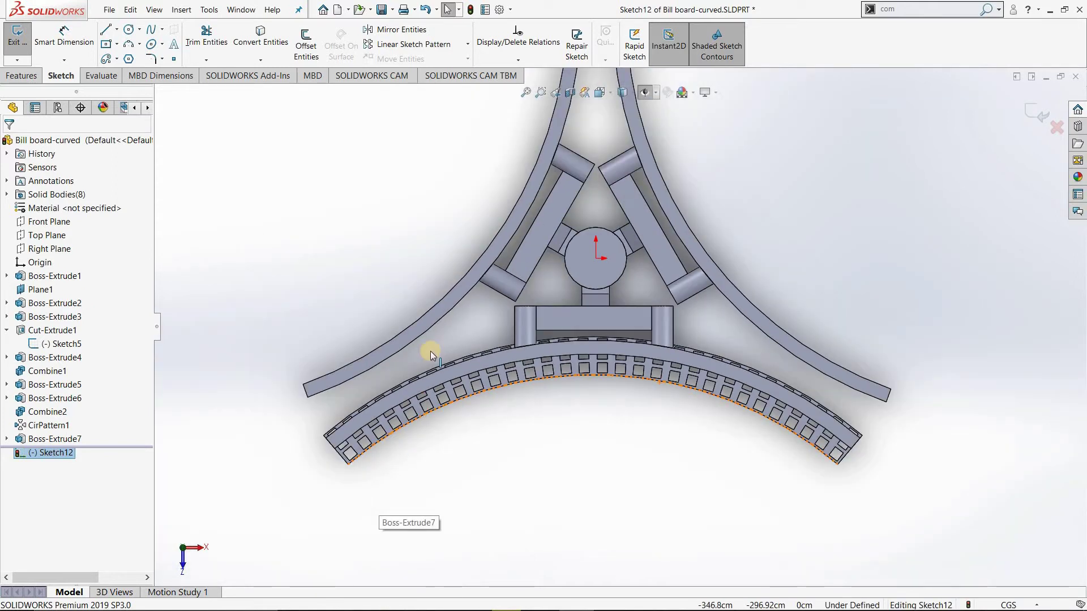
pyautogui.scroll(-2, 430, 351)
pyautogui.scroll(-2, 438, 328)
pyautogui.scroll(1, 504, 362)
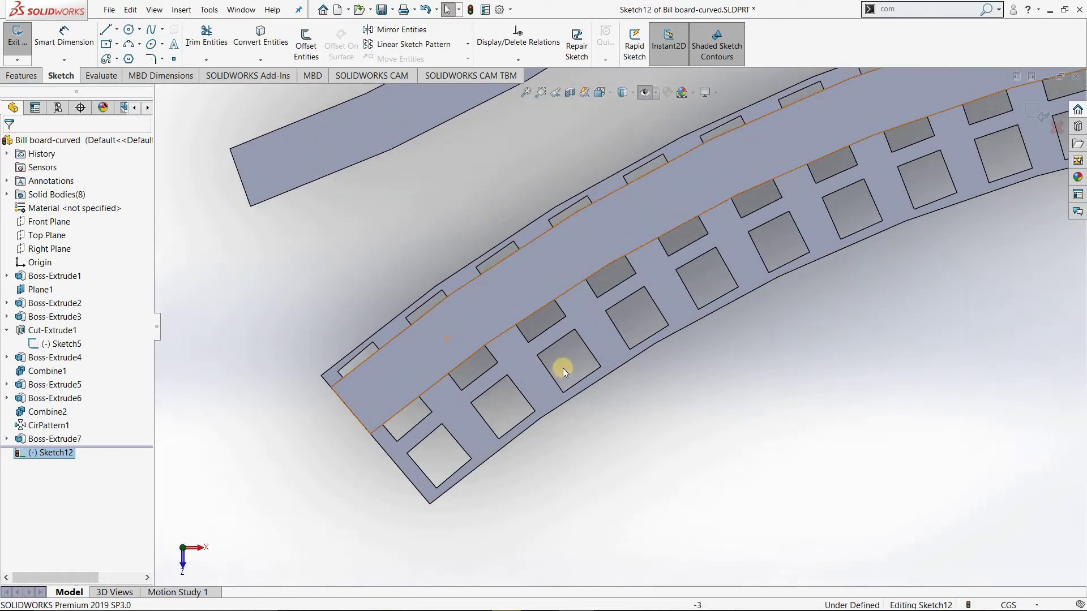
pyautogui.scroll(1, 679, 322)
pyautogui.scroll(-2, 637, 323)
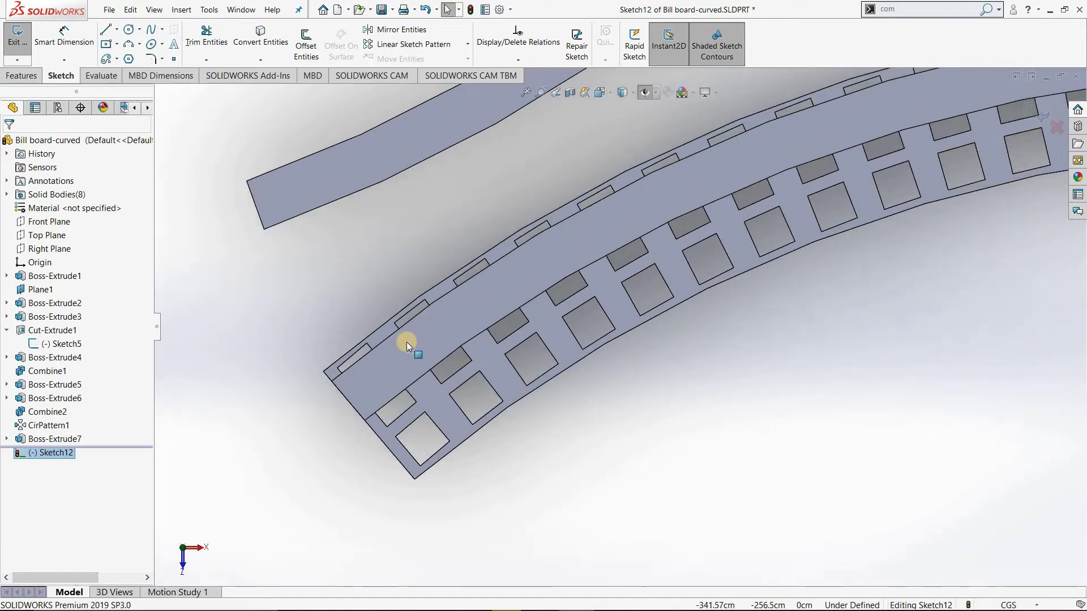
# Draw a three-point arc from the strip's right end, bulging through its middle.
pyautogui.click(140, 45)
pyautogui.click(163, 73)
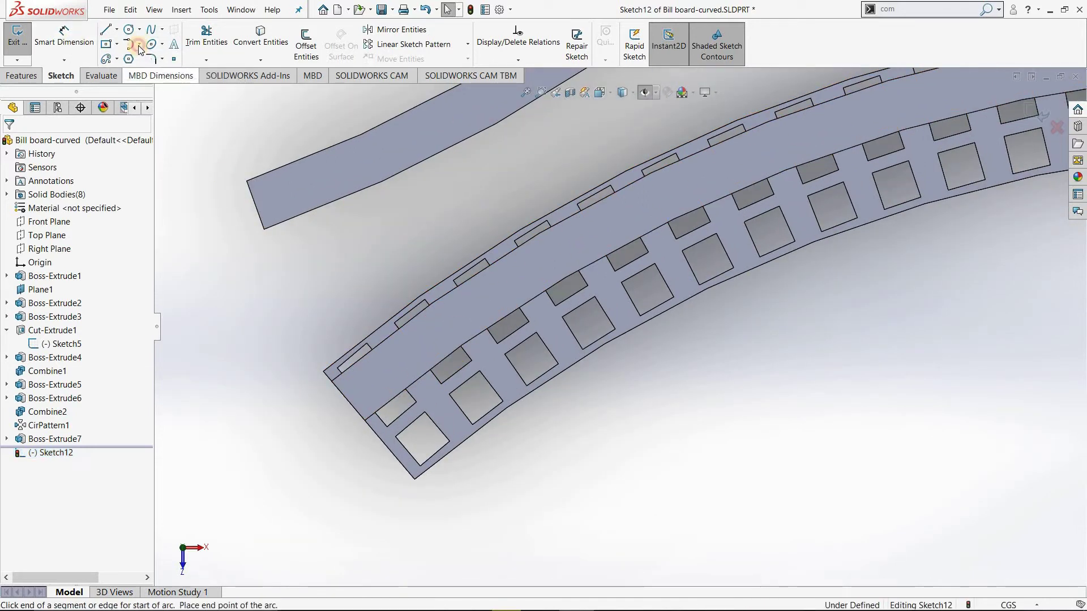
pyautogui.click(139, 45)
pyautogui.click(146, 88)
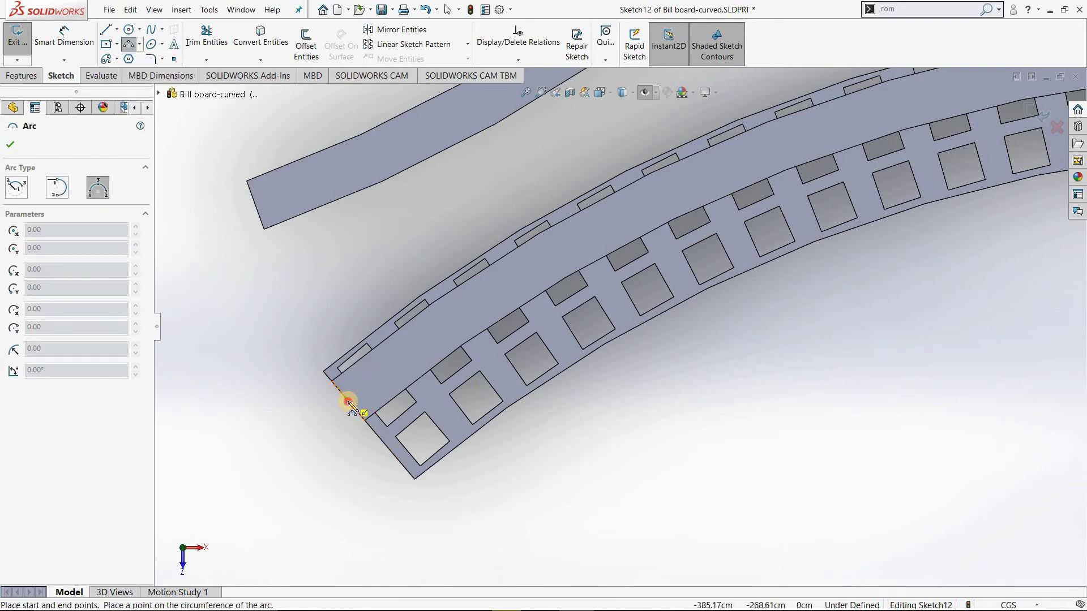
pyautogui.scroll(4, 702, 385)
pyautogui.scroll(3, 789, 287)
pyautogui.scroll(2, 874, 245)
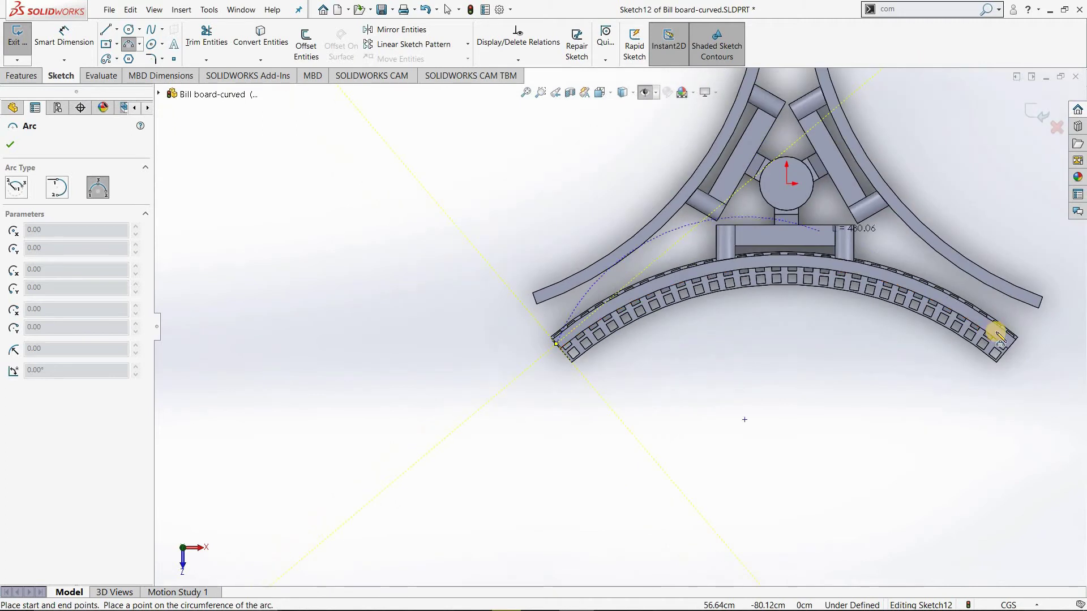
pyautogui.click(1014, 344)
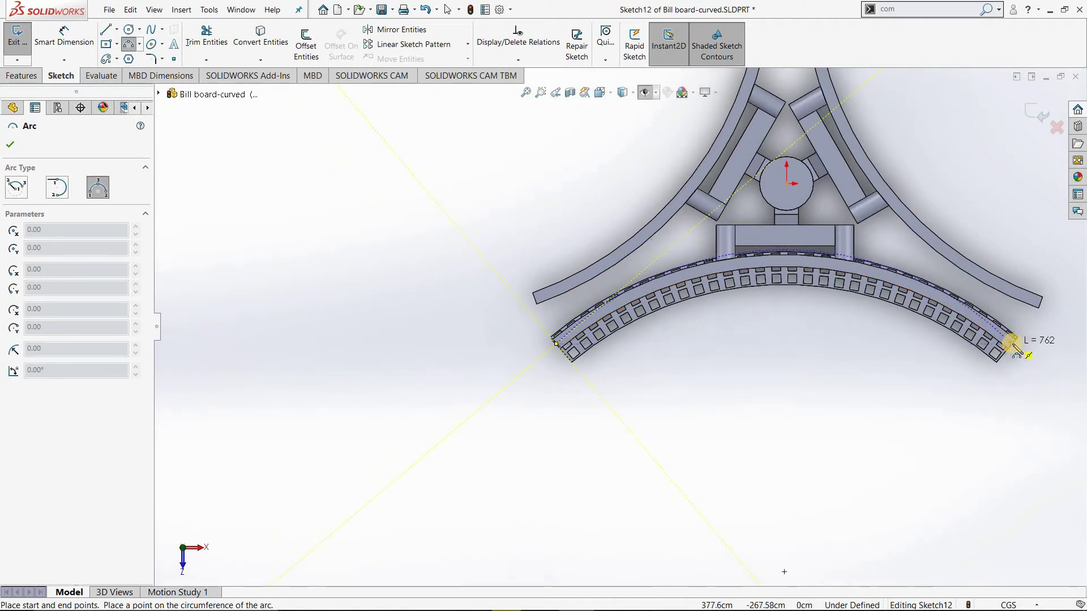
pyautogui.scroll(-2, 793, 272)
pyautogui.scroll(-3, 796, 271)
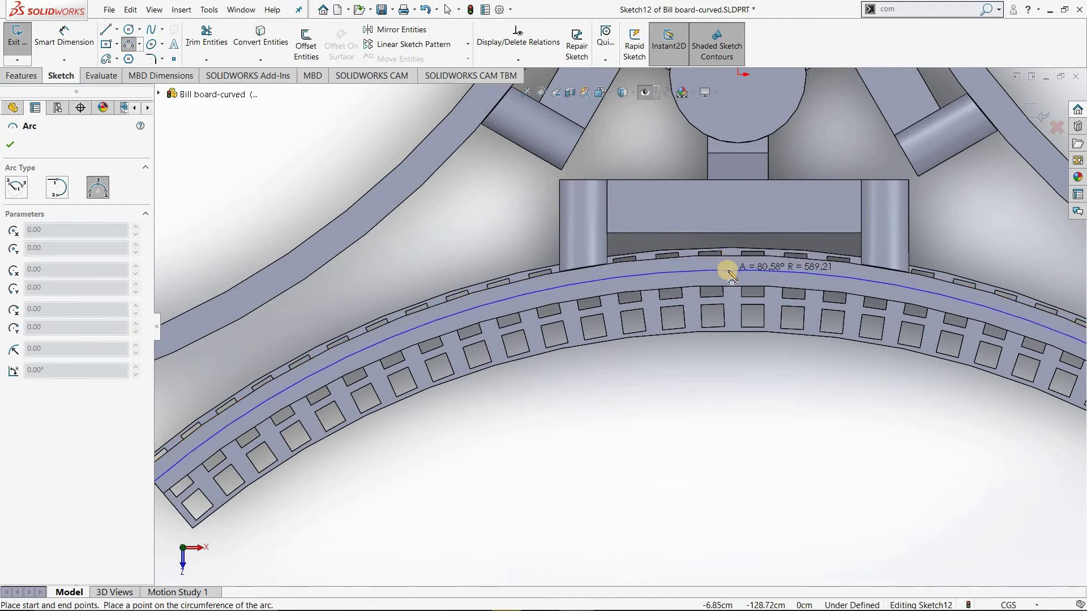
pyautogui.click(726, 278)
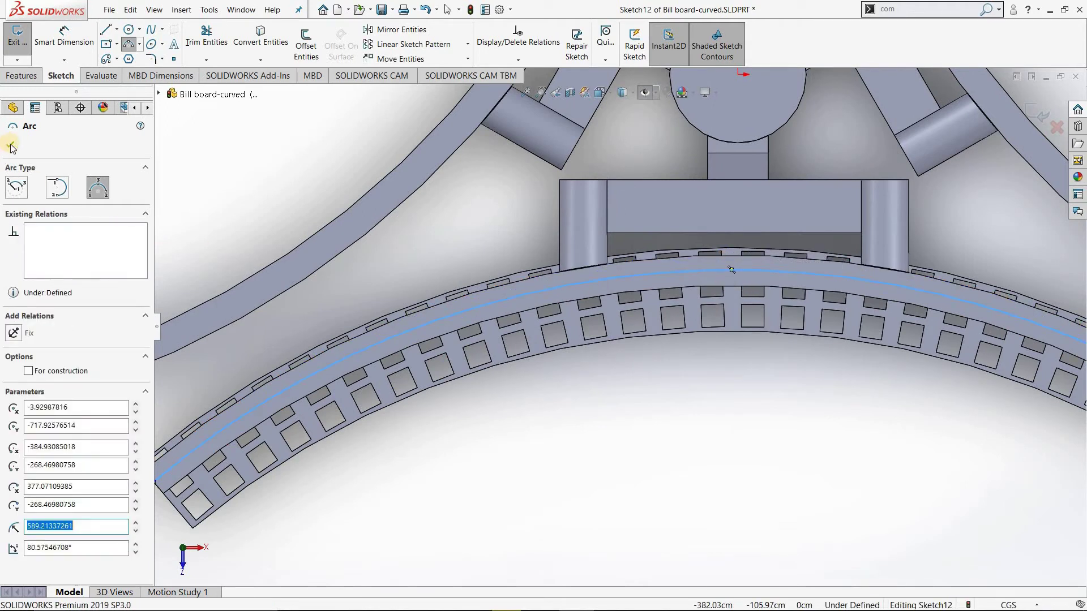
pyautogui.press('Escape')
pyautogui.scroll(3, 512, 368)
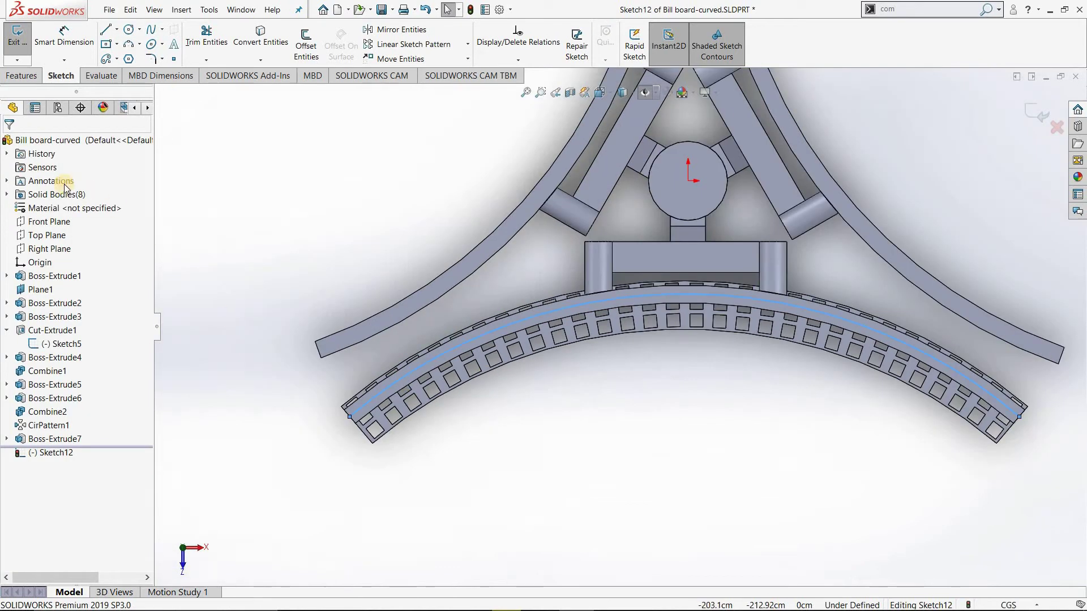
# Set the arc along the board to 'For construction'.
pyautogui.click(193, 442)
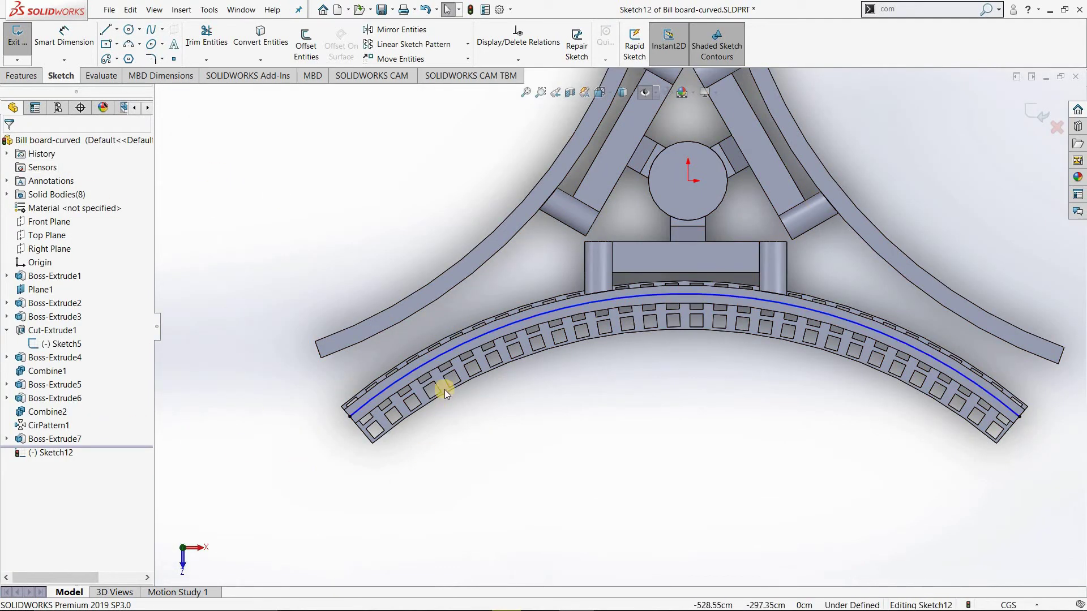
pyautogui.click(448, 352)
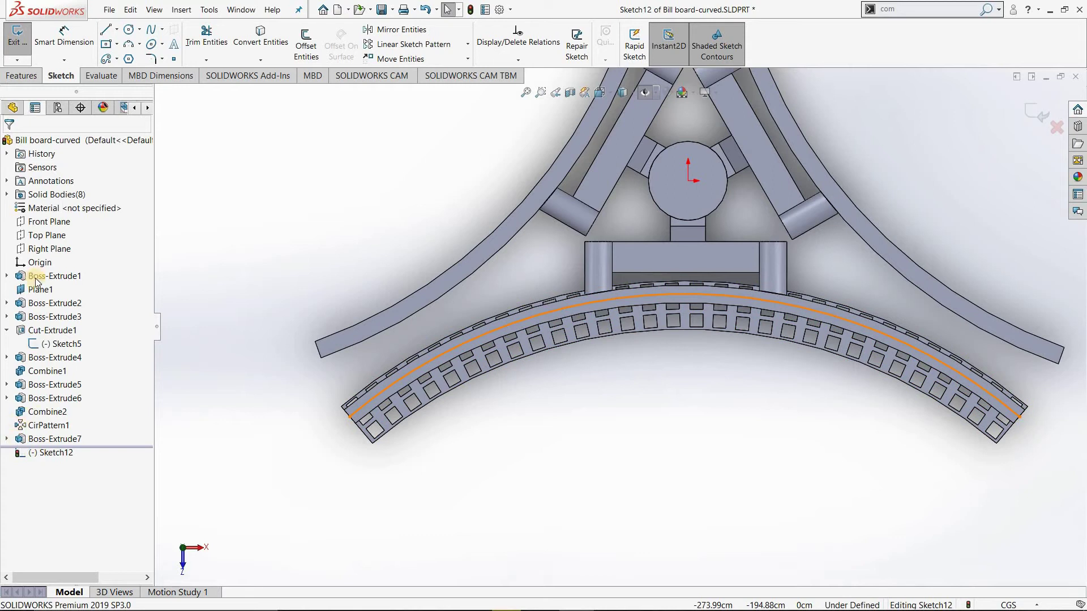
pyautogui.click(28, 324)
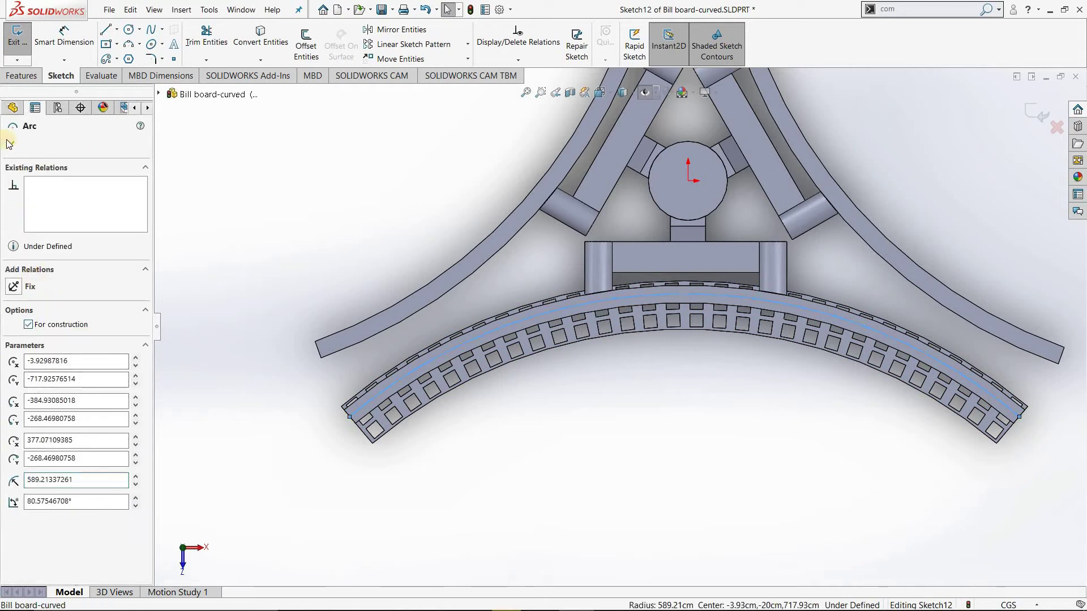
pyautogui.click(569, 435)
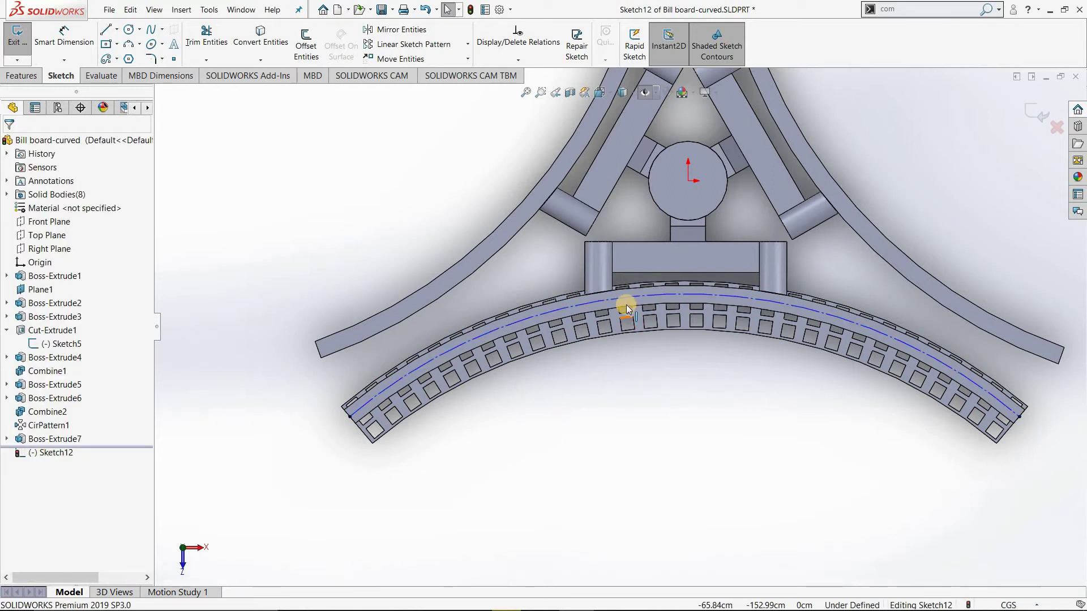
pyautogui.scroll(-2, 626, 305)
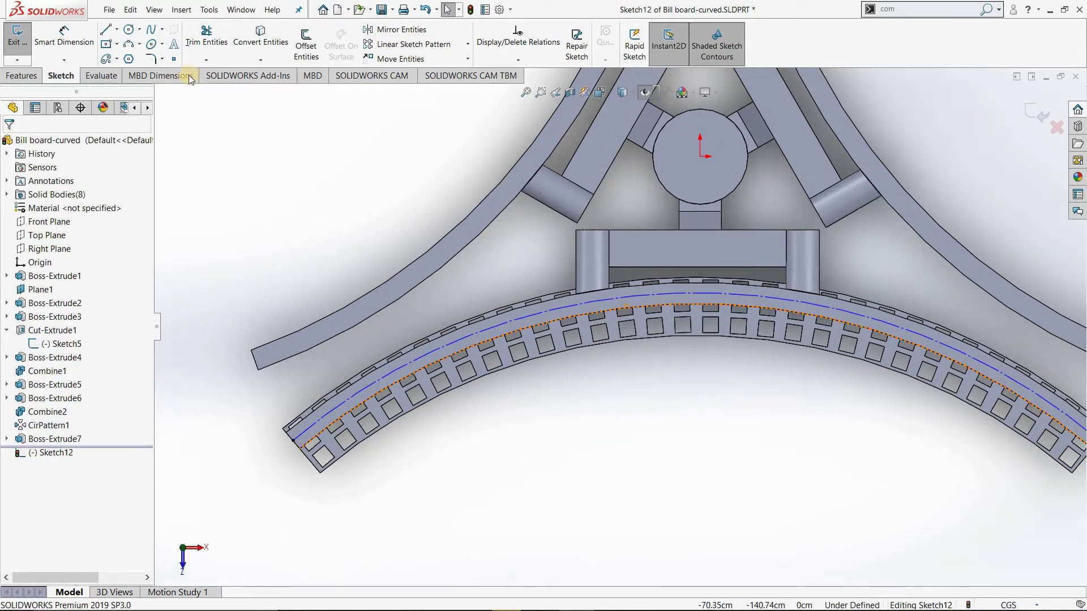
# Draw a vertical centreline from the arc's midpoint down below the board.
pyautogui.click(130, 35)
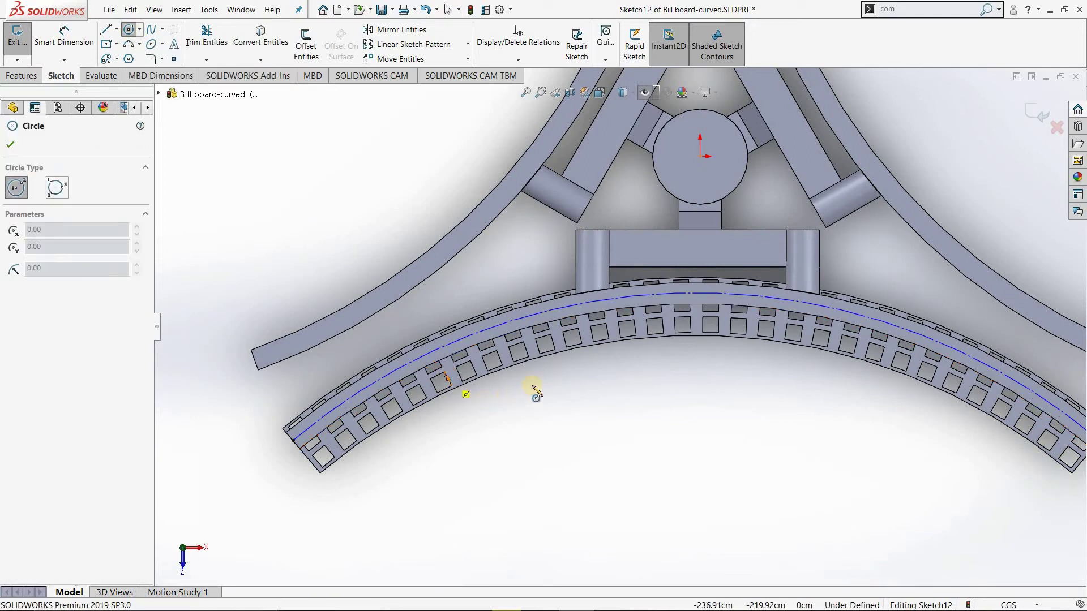
pyautogui.scroll(2, 553, 396)
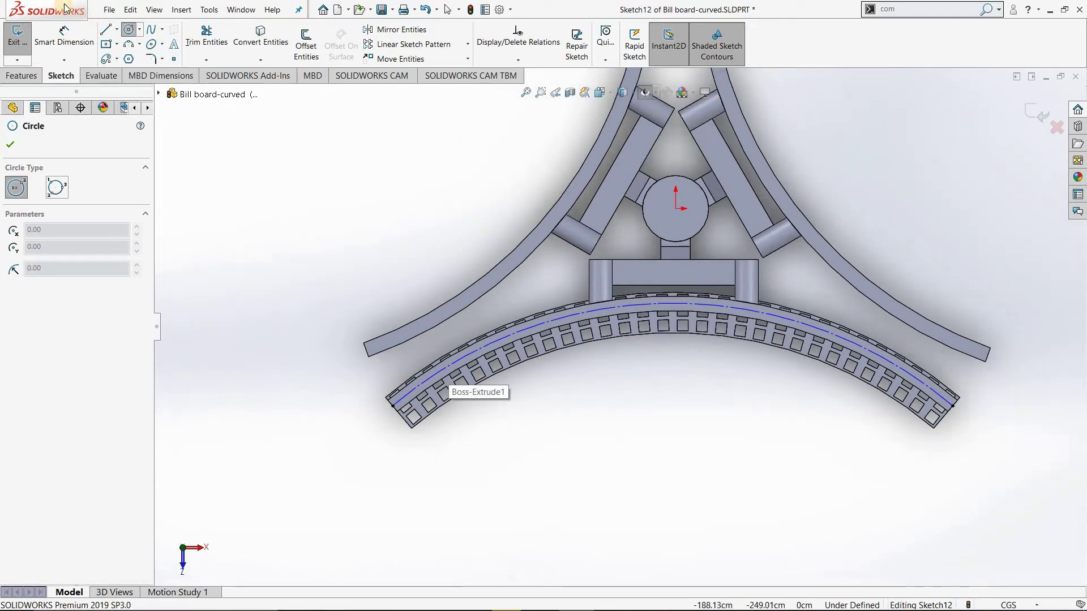
pyautogui.click(117, 30)
pyautogui.click(142, 56)
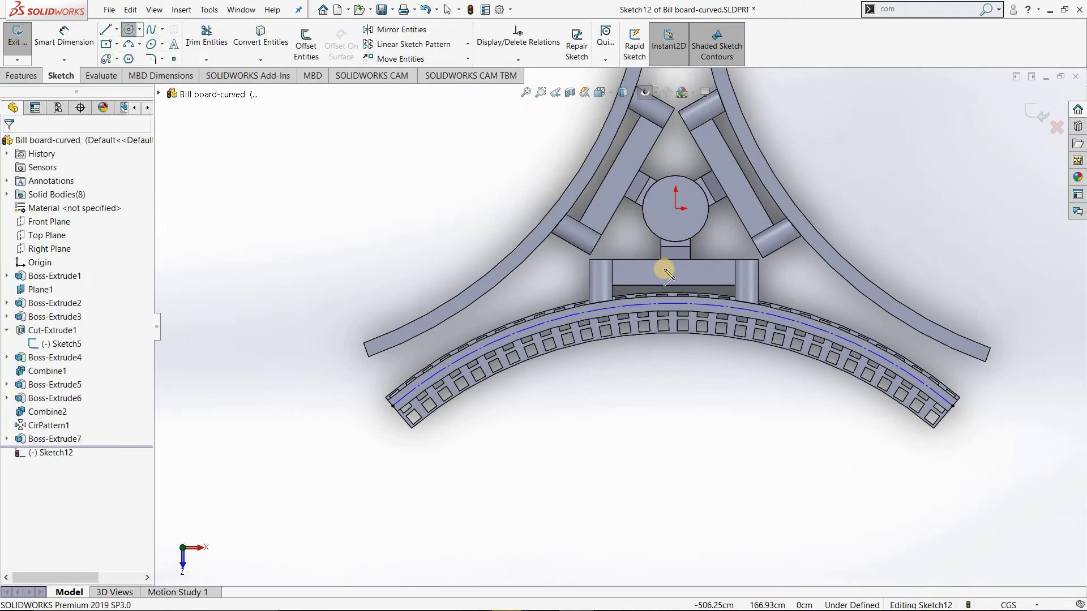
pyautogui.click(677, 306)
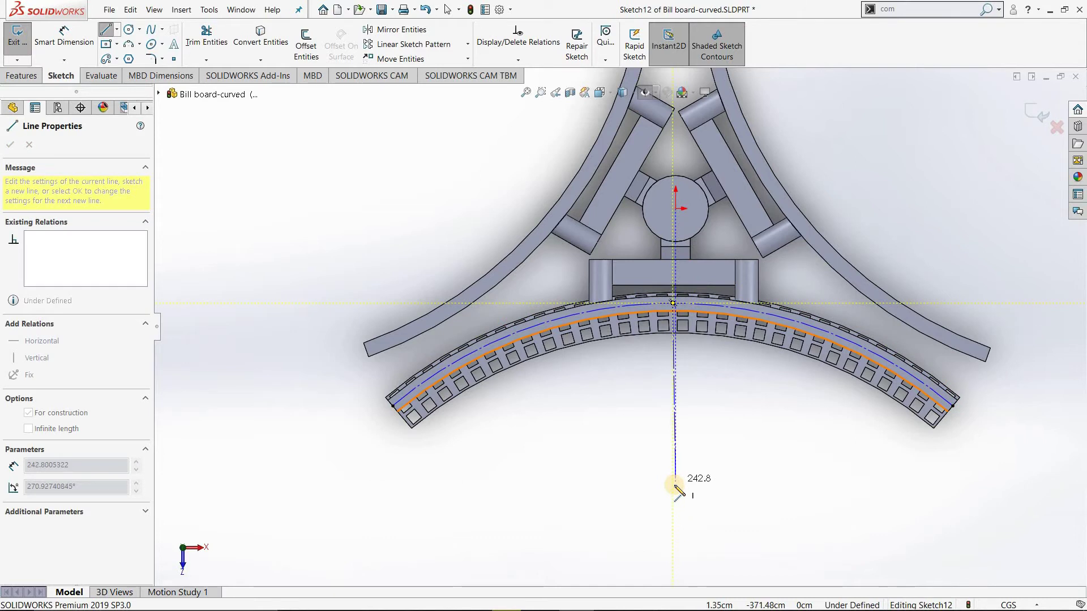
pyautogui.click(673, 485)
pyautogui.press('Escape')
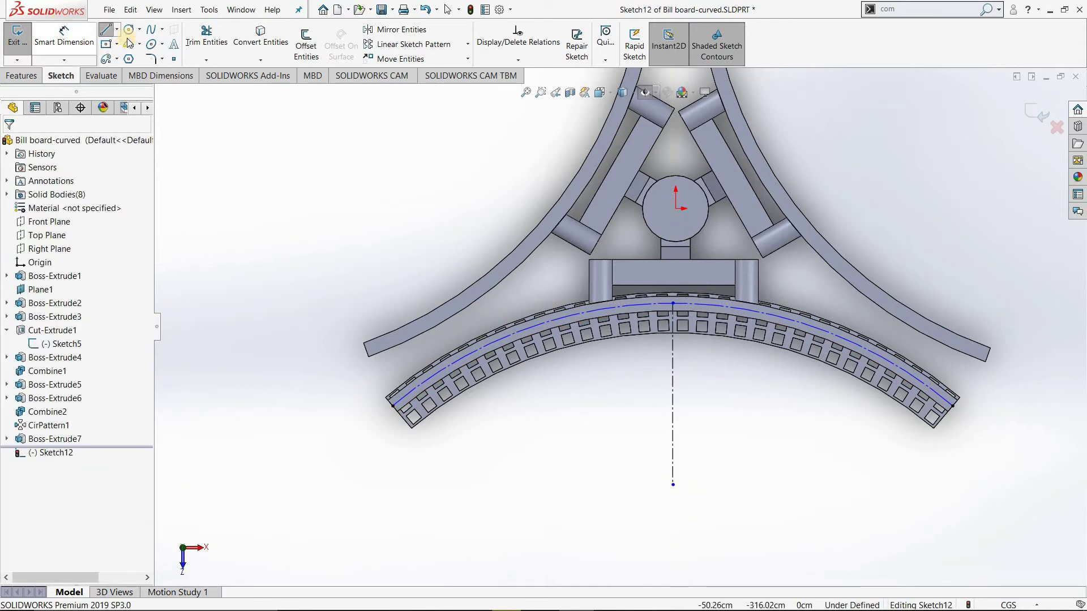
# Sketch a circle centred on the construction arc near the left end, dimensioned Ø12.
pyautogui.click(130, 29)
pyautogui.scroll(-2, 347, 376)
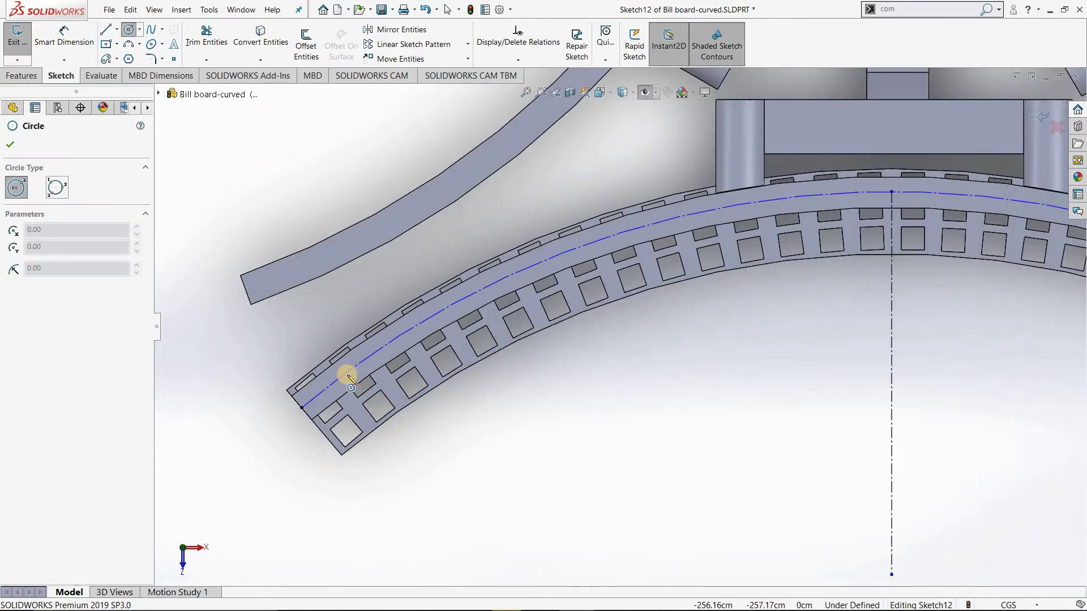
pyautogui.scroll(-3, 376, 381)
pyautogui.scroll(-2, 401, 371)
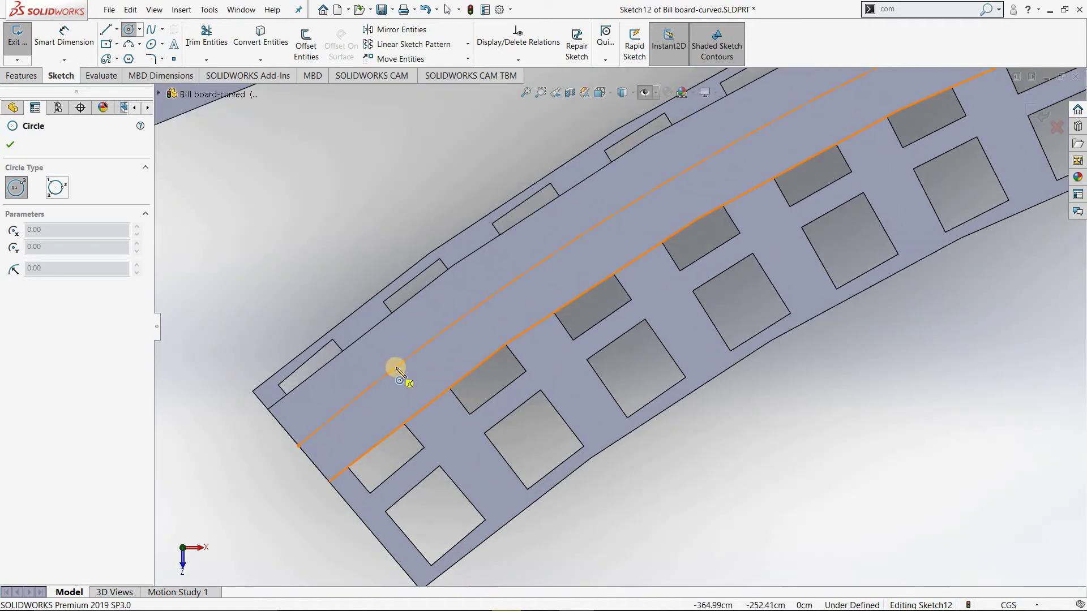
pyautogui.click(396, 367)
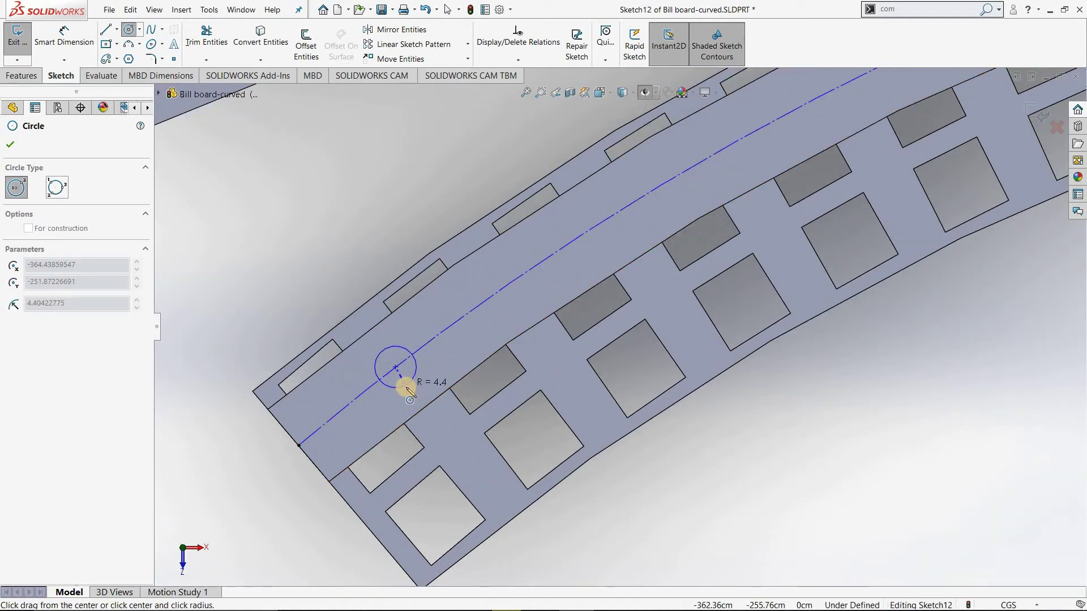
pyautogui.click(407, 391)
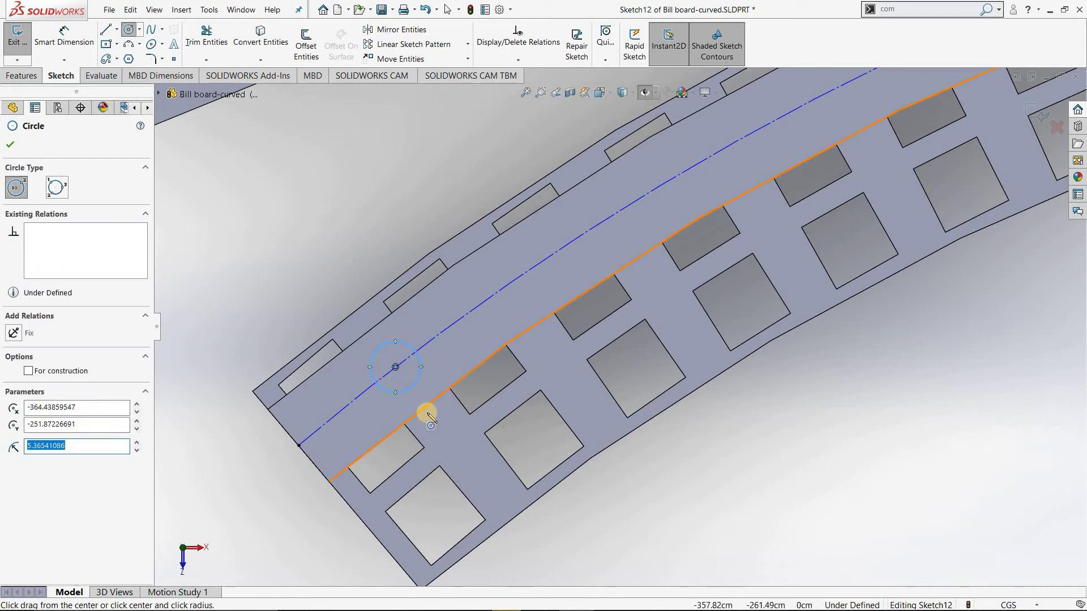
pyautogui.click(64, 37)
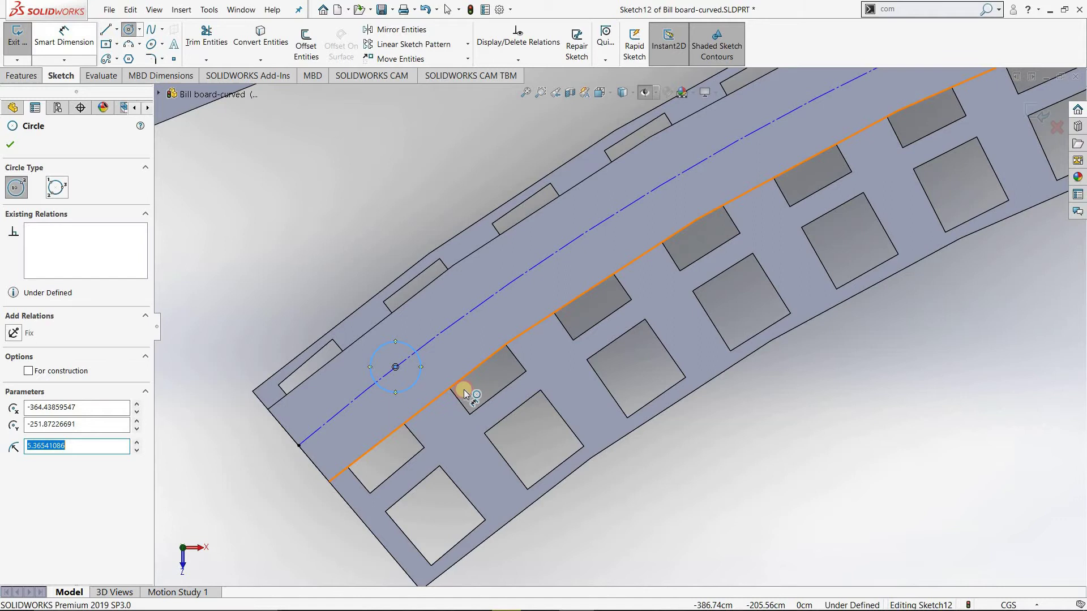
pyautogui.click(406, 345)
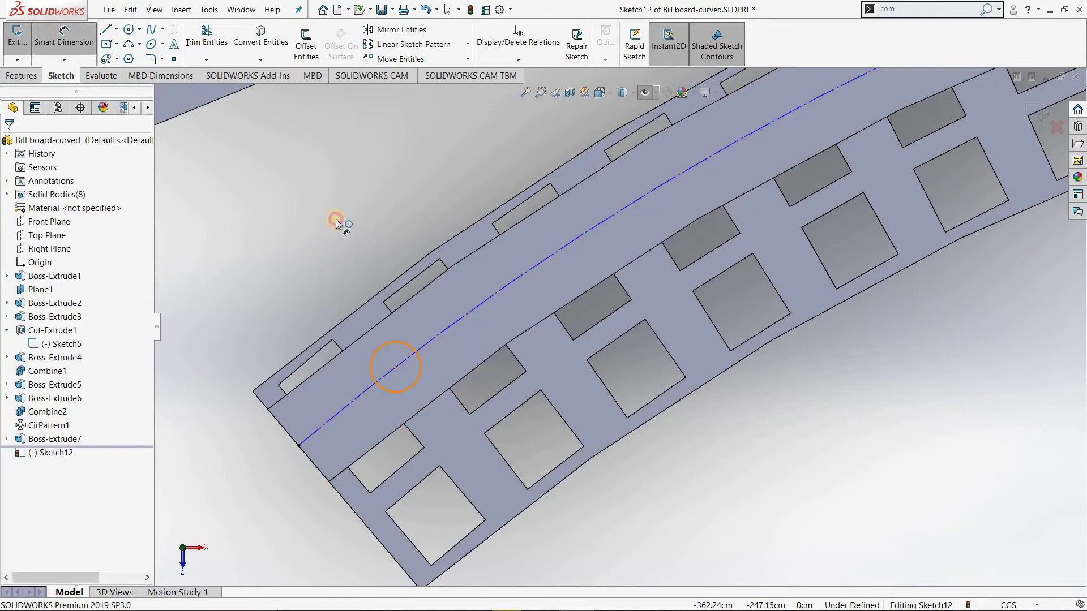
pyautogui.click(313, 202)
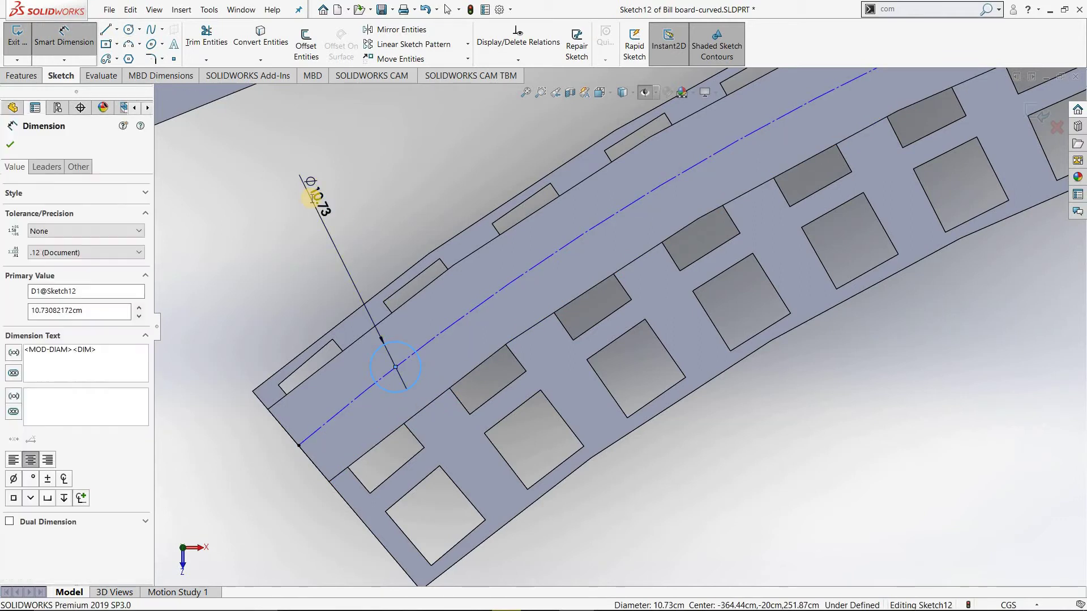
pyautogui.write('12')
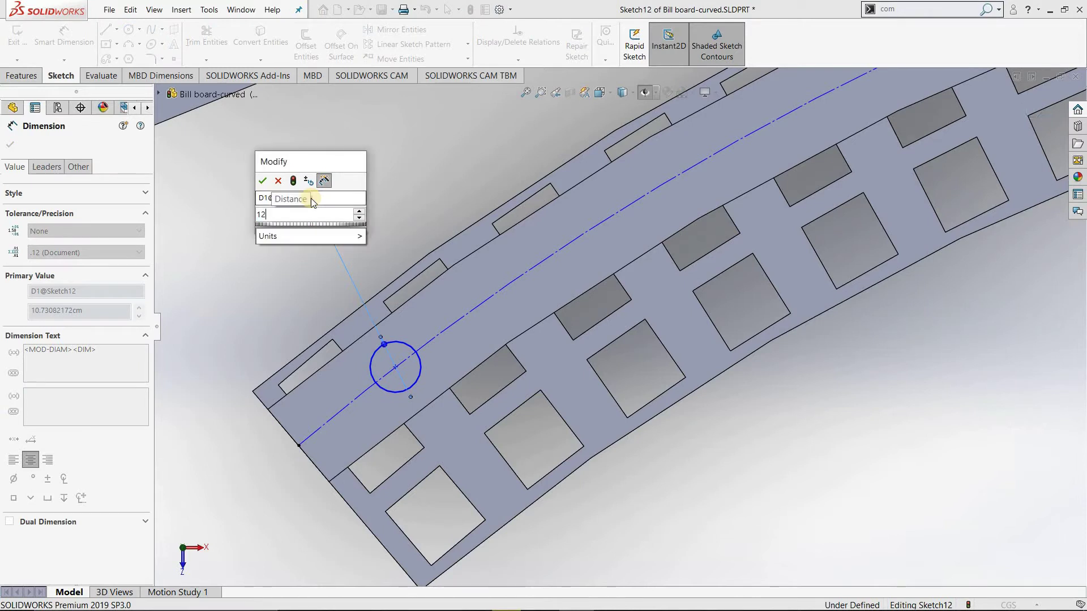
pyautogui.press('Return')
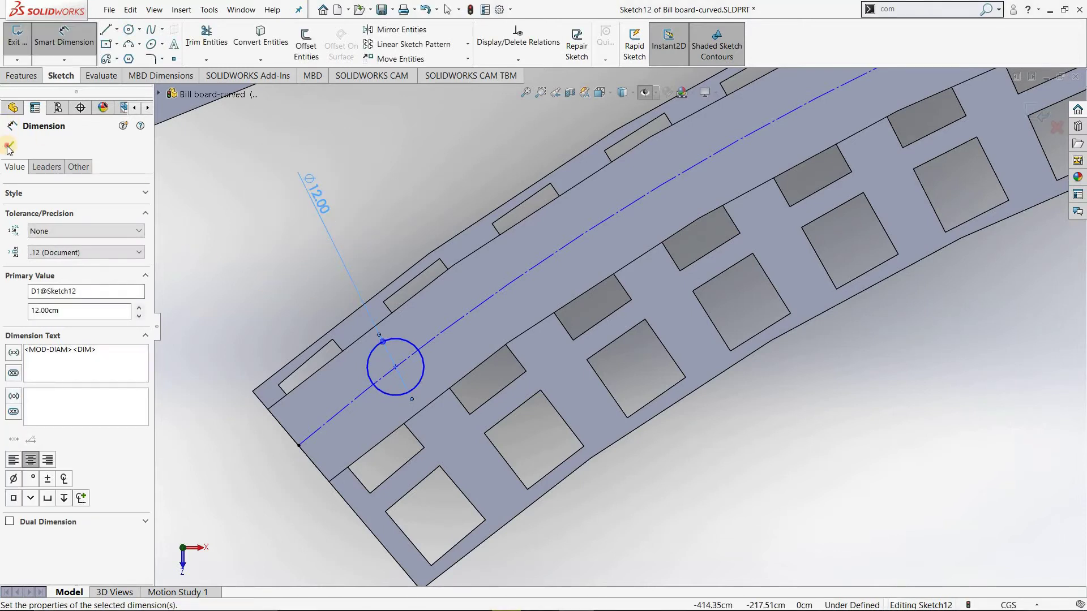
pyautogui.press('Escape')
pyautogui.scroll(2, 917, 424)
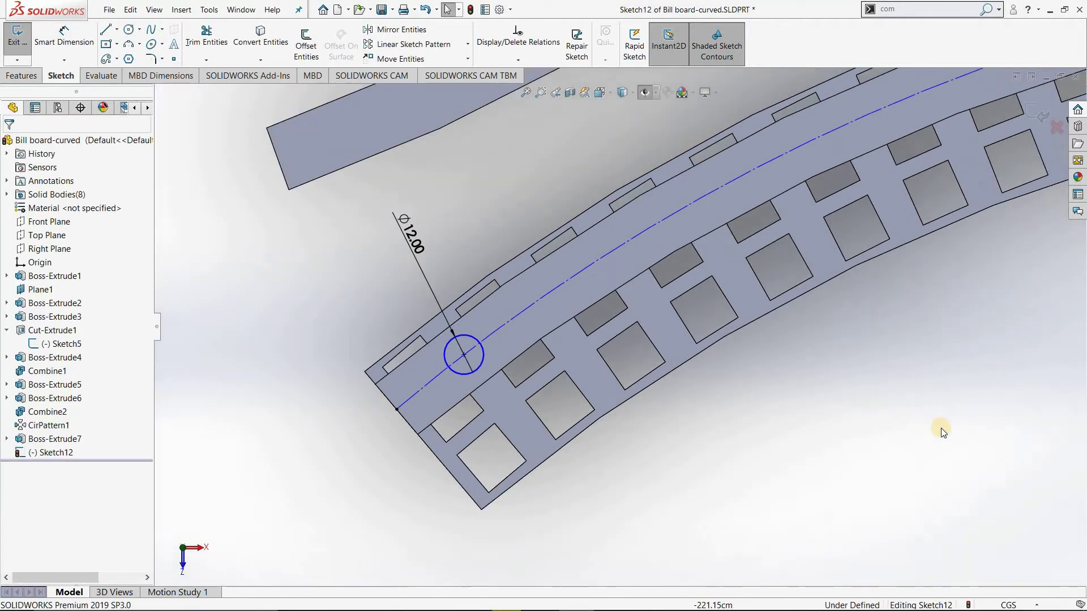
# Mirror the Ø12 circle about the vertical centreline.
pyautogui.moveTo(245, 237); pyautogui.dragTo(473, 425)
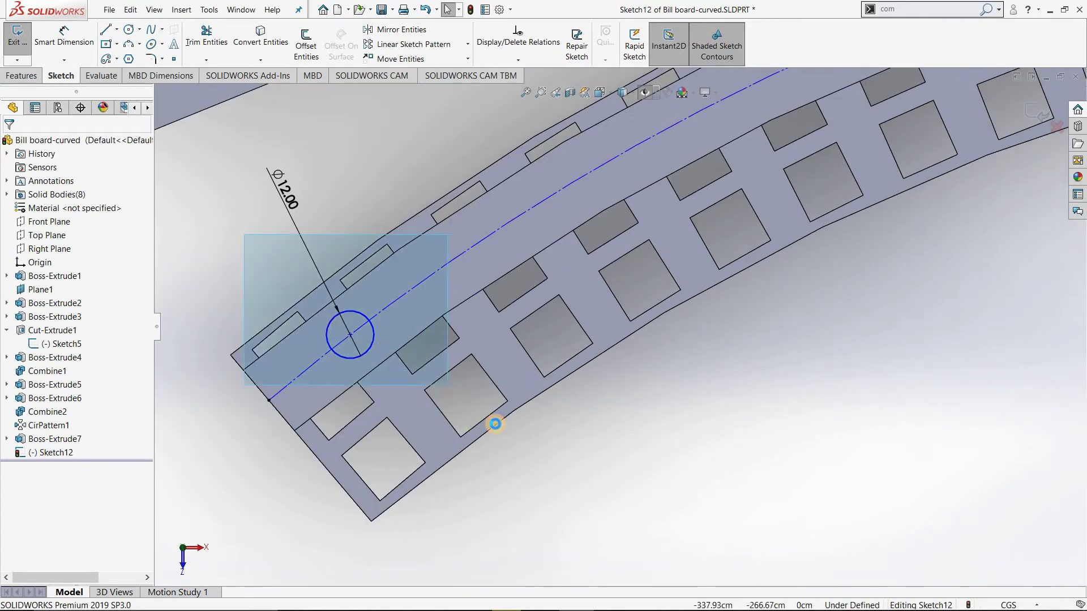
pyautogui.click(403, 32)
pyautogui.scroll(3, 649, 326)
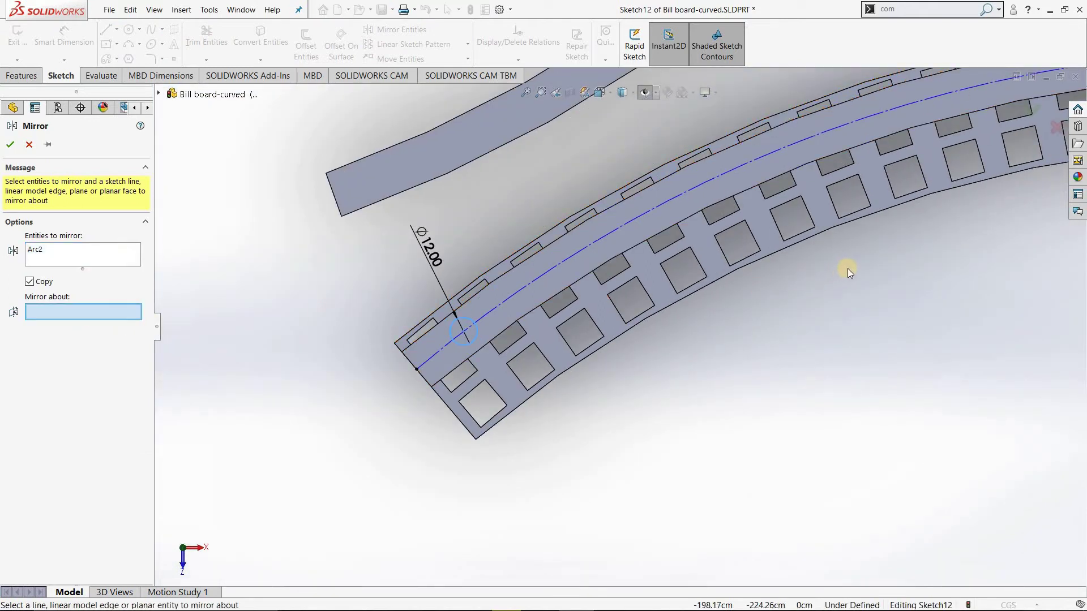
pyautogui.scroll(2, 877, 285)
pyautogui.scroll(2, 878, 285)
pyautogui.scroll(2, 837, 300)
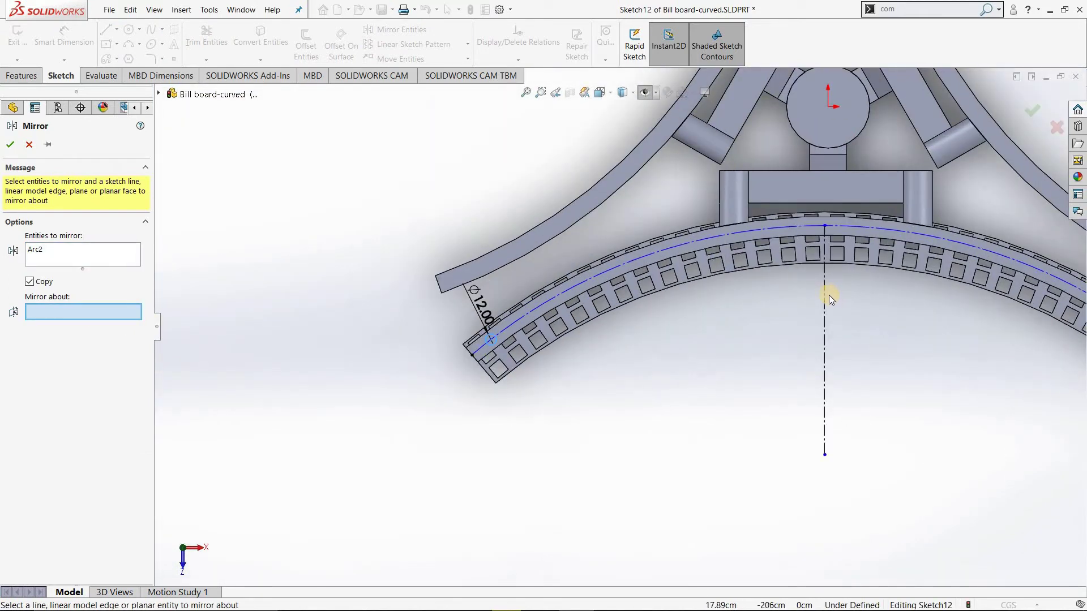
pyautogui.click(824, 325)
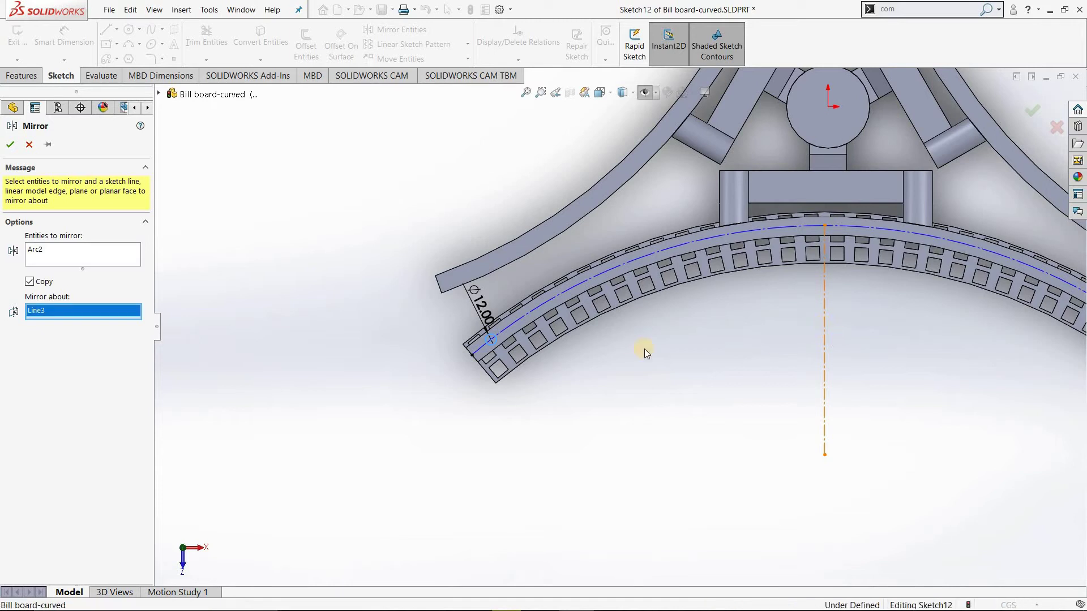
pyautogui.scroll(2, 655, 366)
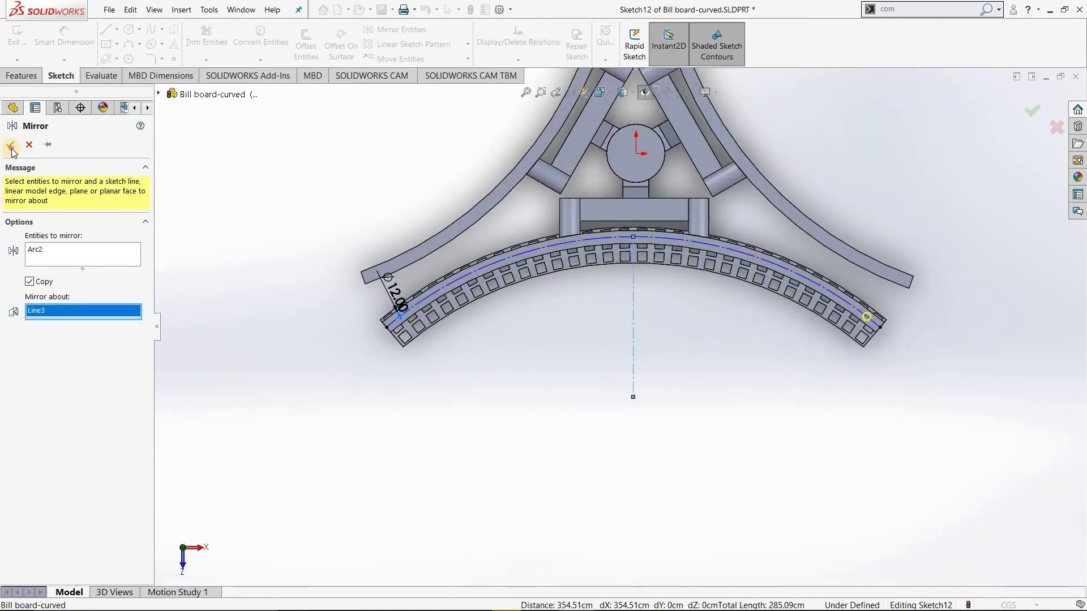
pyautogui.click(10, 144)
# Copy the Ø12 circle onto the arc's midpoint where the centreline crosses it.
pyautogui.scroll(-2, 456, 340)
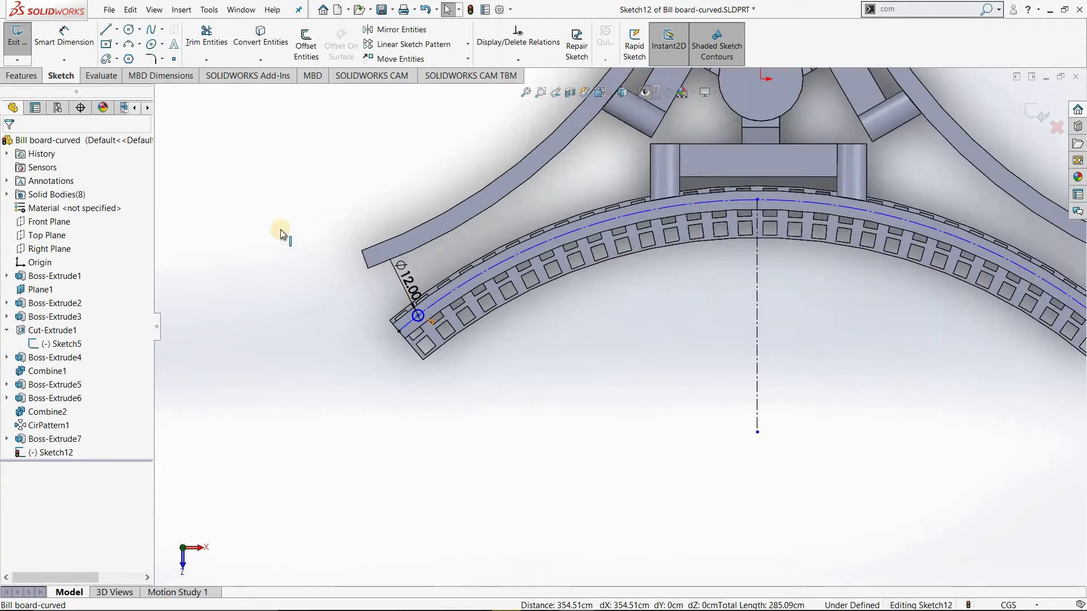
pyautogui.scroll(-3, 522, 358)
pyautogui.moveTo(530, 384); pyautogui.dragTo(278, 218)
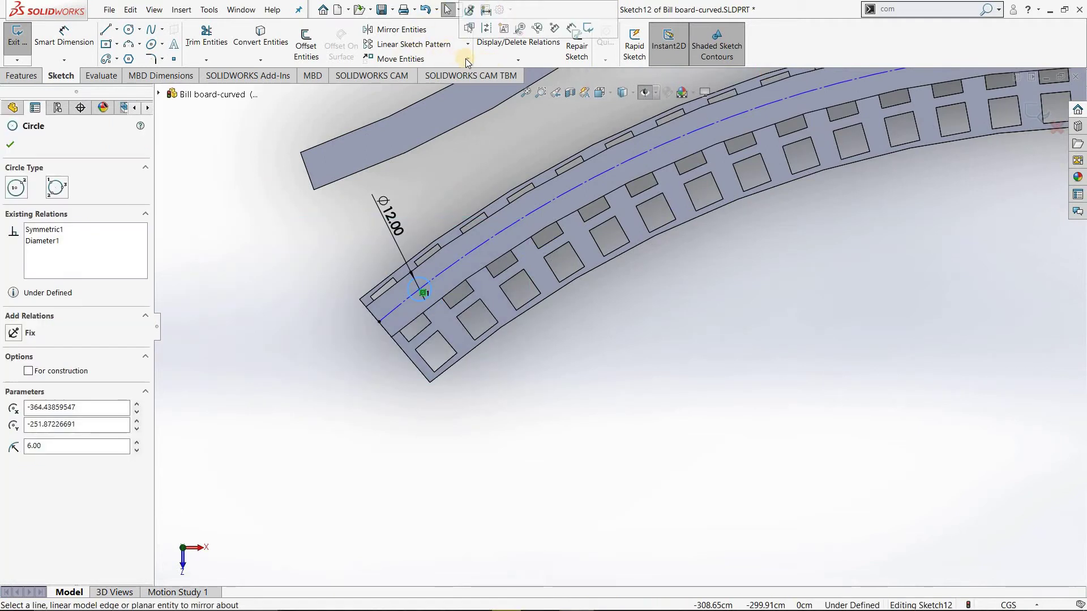
pyautogui.click(468, 59)
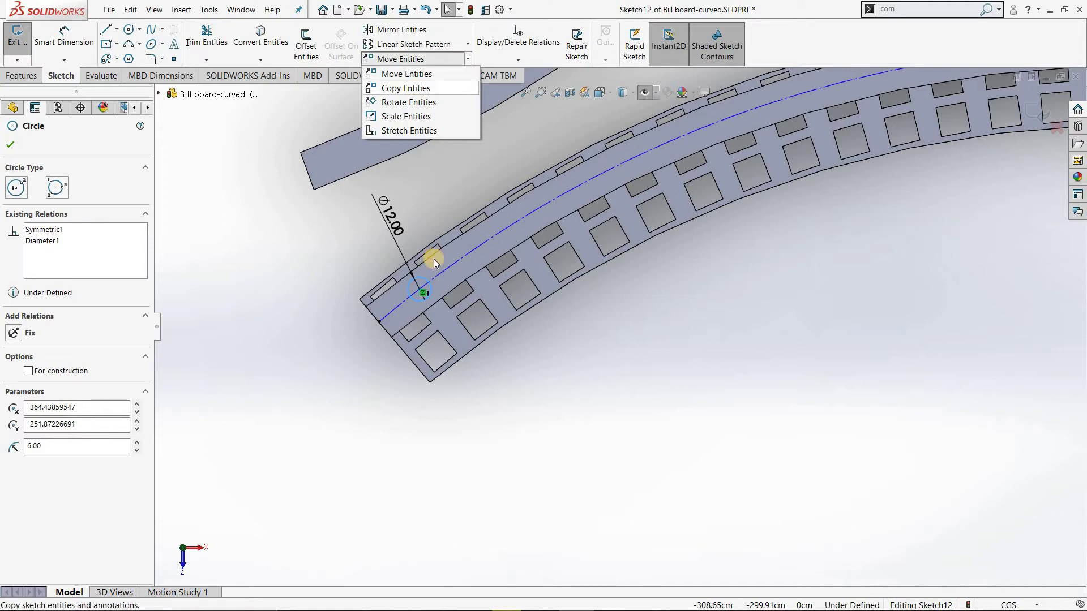
pyautogui.click(419, 285)
pyautogui.scroll(-2, 872, 161)
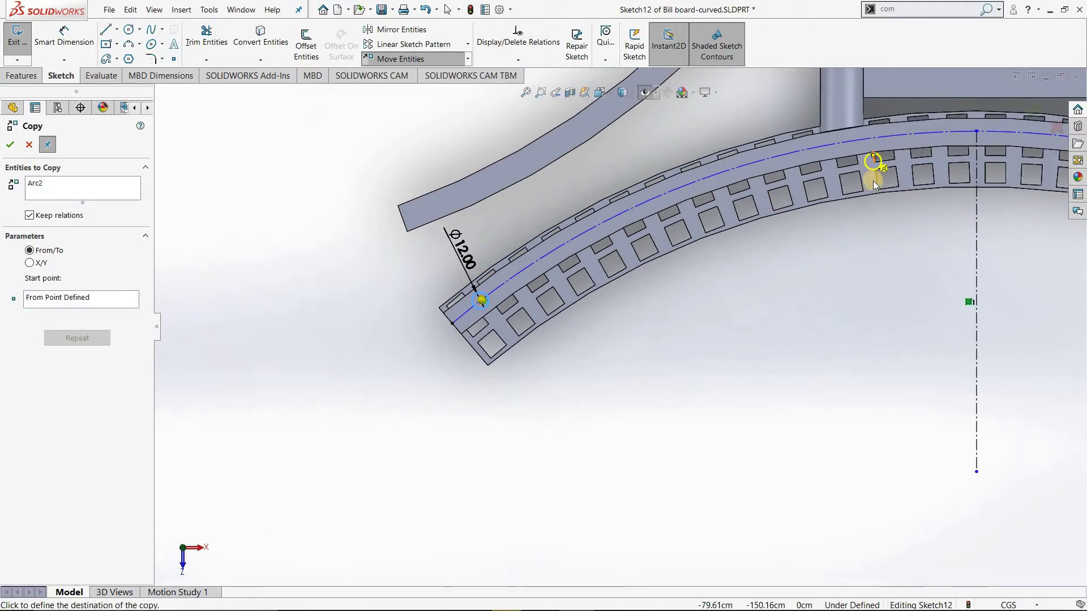
pyautogui.scroll(3, 874, 182)
pyautogui.scroll(-2, 771, 261)
pyautogui.scroll(-2, 792, 218)
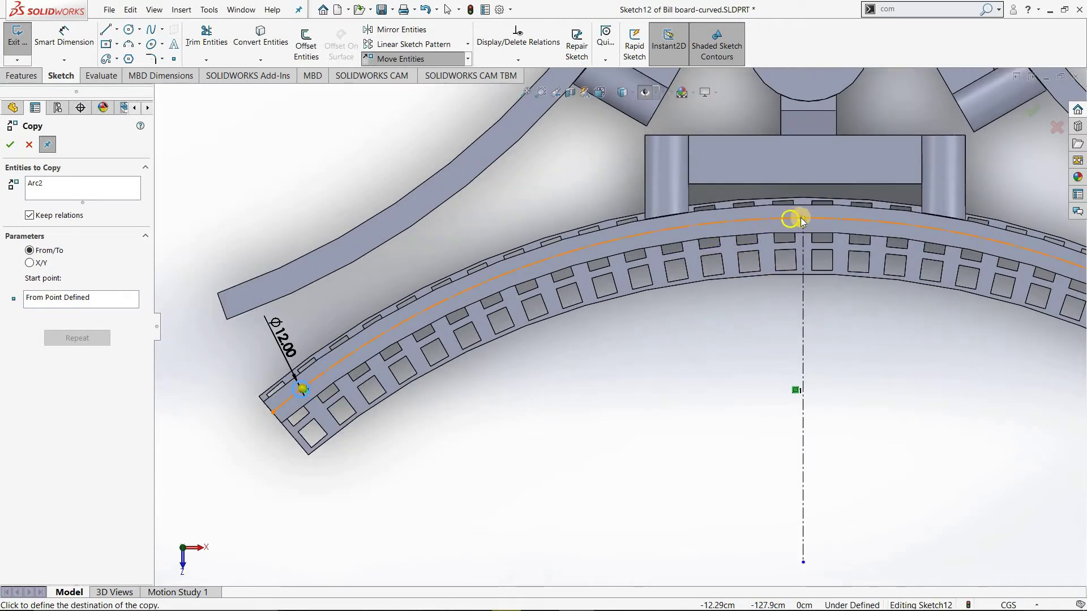
pyautogui.click(803, 218)
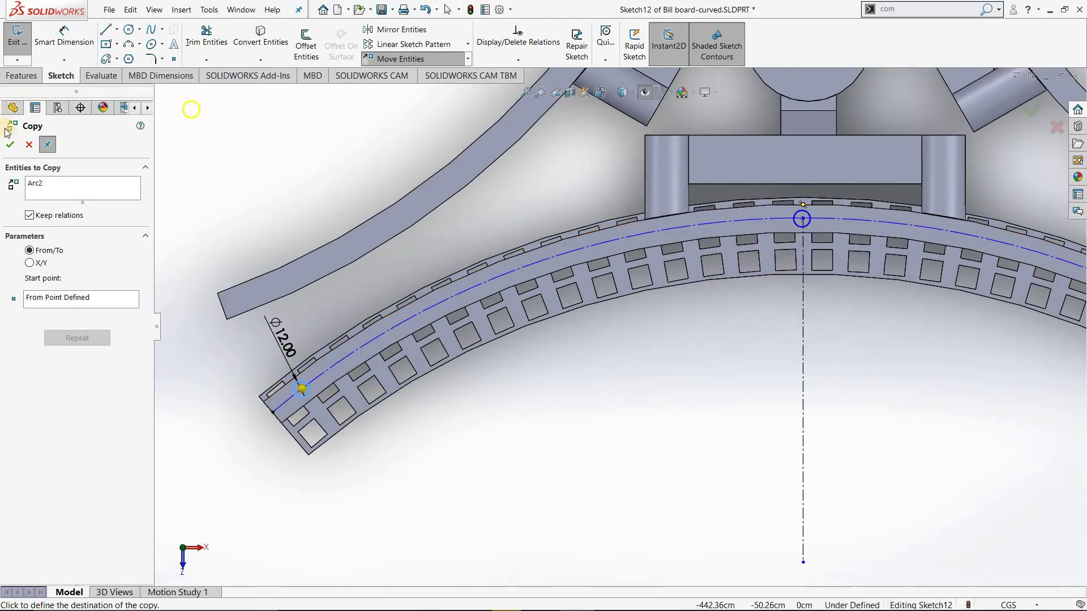
pyautogui.click(13, 60)
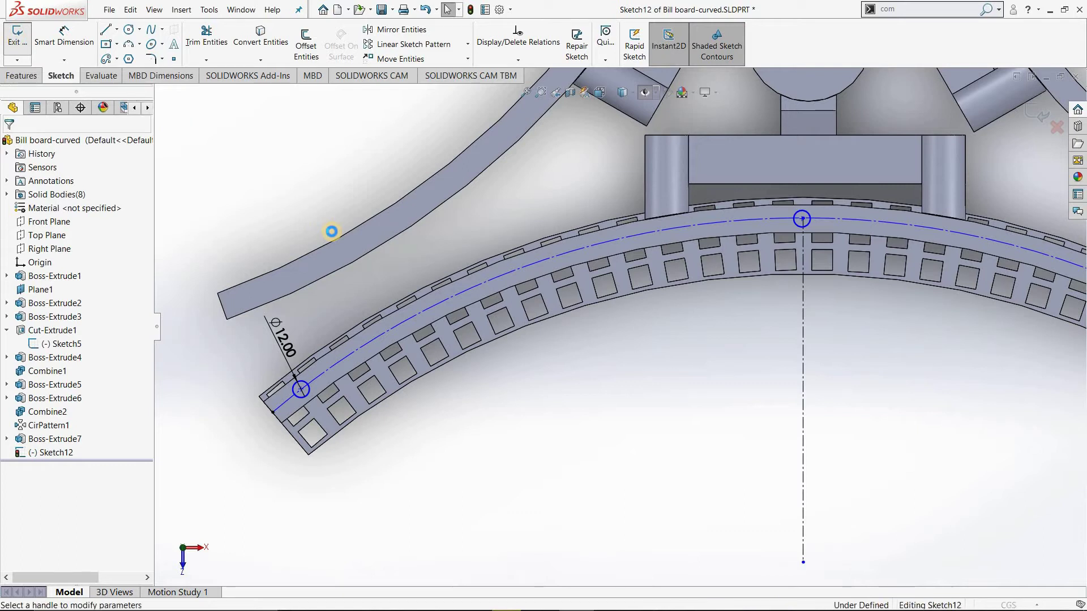
# Extrude Sketch12's Ø12 circles Up To Surface at the board's underside, unmerged (Boss-Extrude8).
pyautogui.press('e')
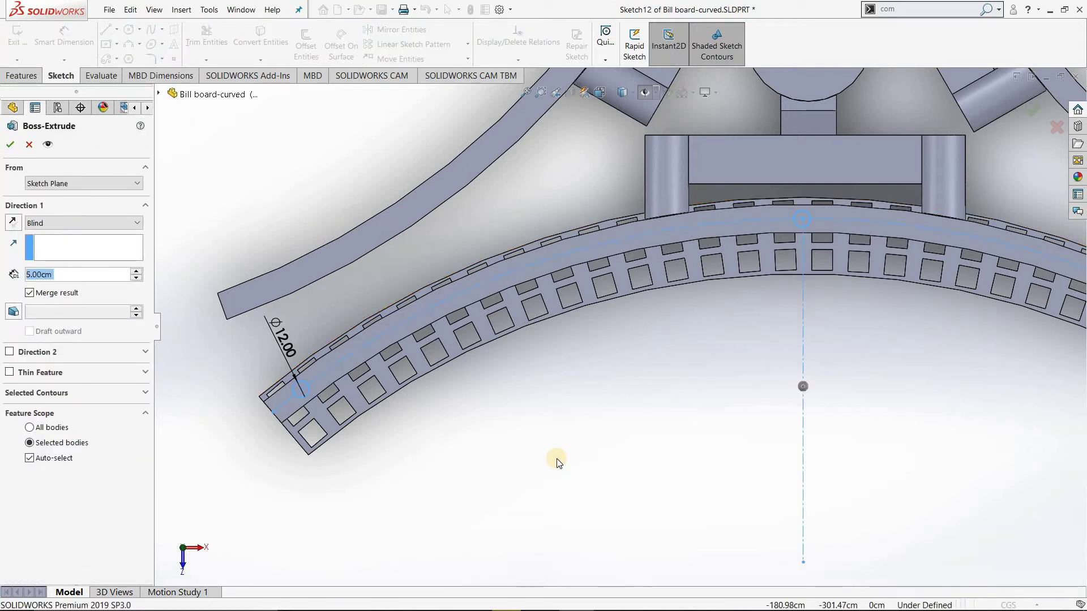
pyautogui.moveTo(578, 309); pyautogui.dragTo(441, 491, button='middle')
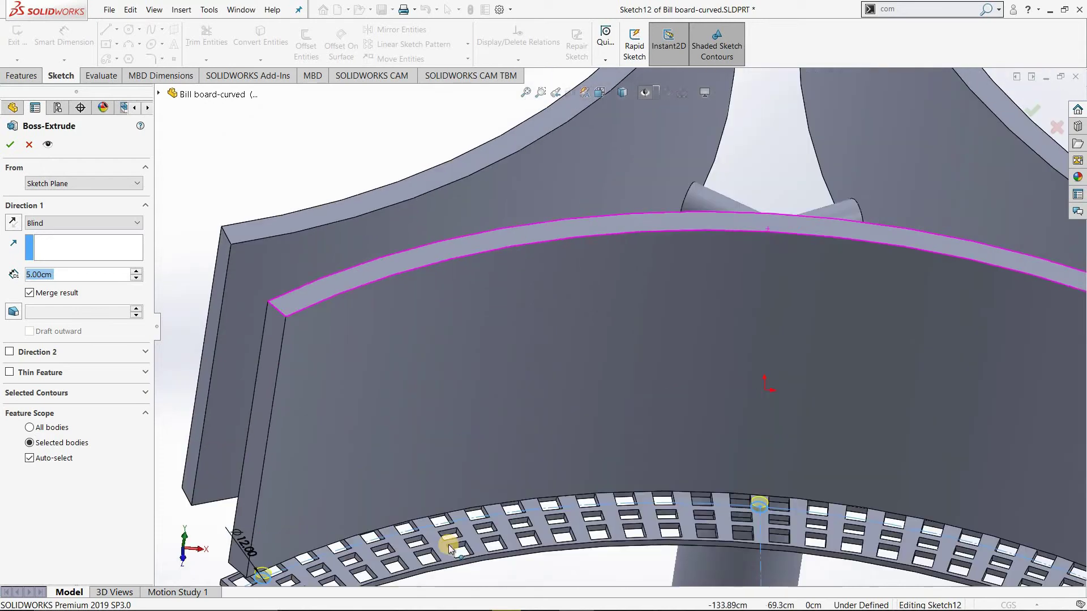
pyautogui.scroll(-3, 441, 491)
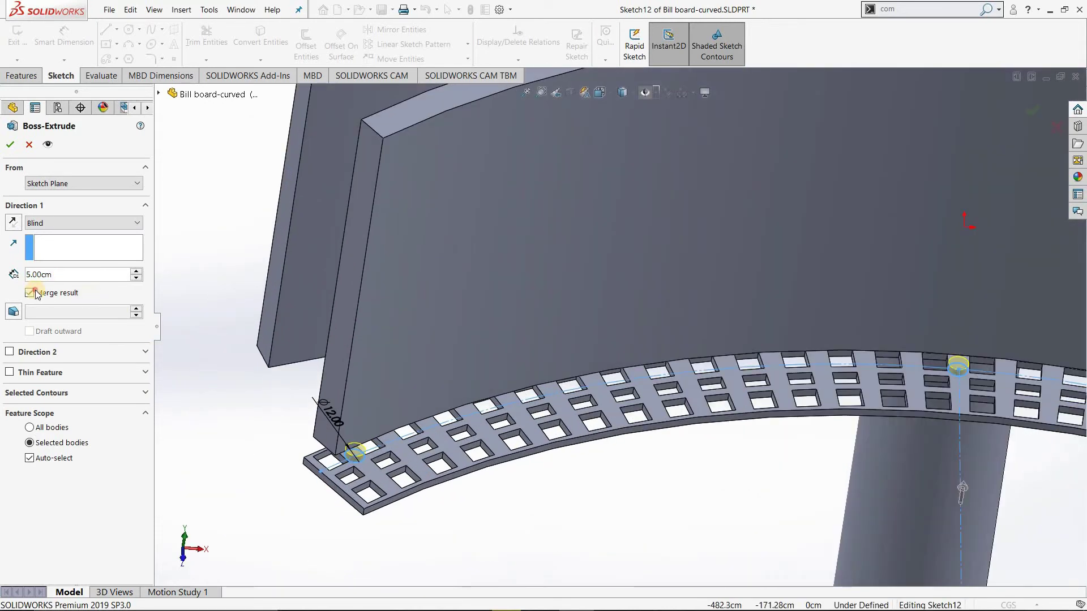
pyautogui.click(57, 224)
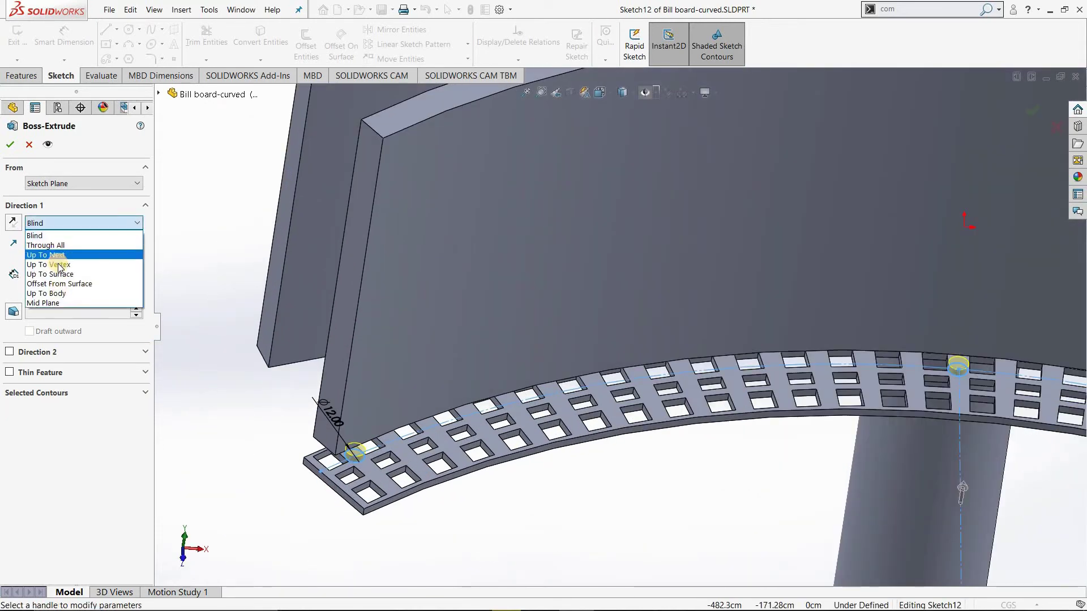
pyautogui.click(59, 274)
pyautogui.moveTo(462, 428)
pyautogui.mouseDown(button='middle')
pyautogui.moveTo(424, 408)
pyautogui.moveTo(388, 427)
pyautogui.mouseUp(button='middle')
pyautogui.click(486, 449)
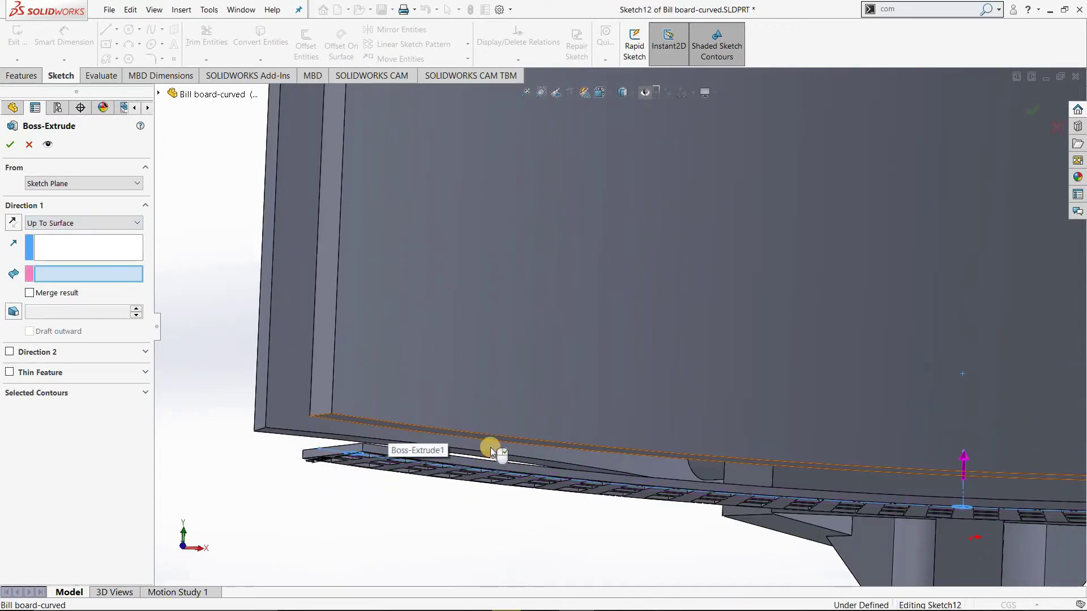
pyautogui.rightClick(635, 512)
pyautogui.scroll(3, 647, 530)
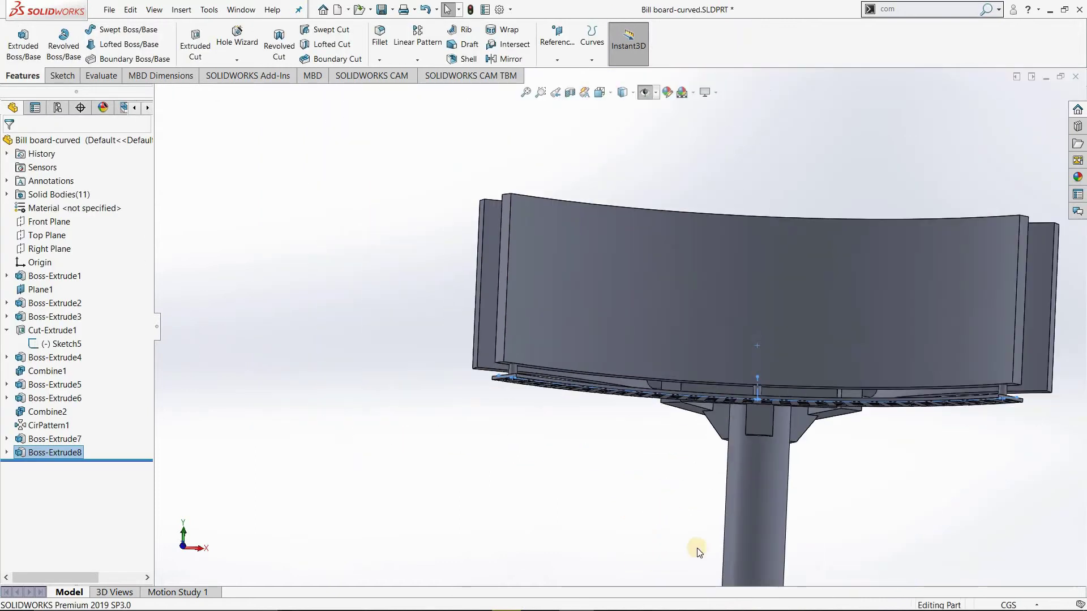
pyautogui.moveTo(699, 549); pyautogui.dragTo(665, 504, button='middle')
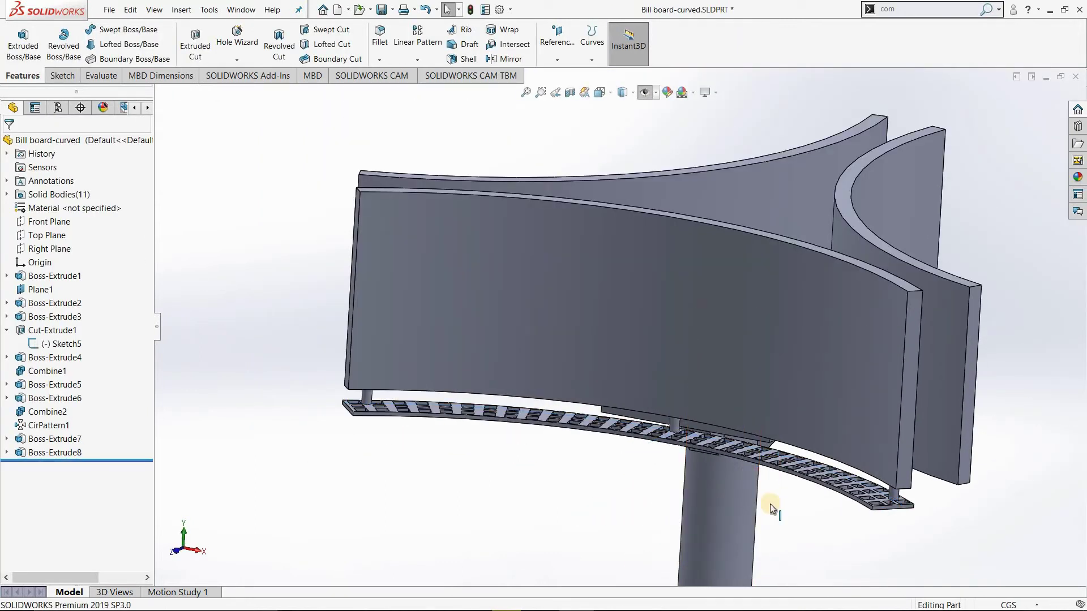
pyautogui.scroll(-2, 767, 503)
pyautogui.scroll(-1, 771, 509)
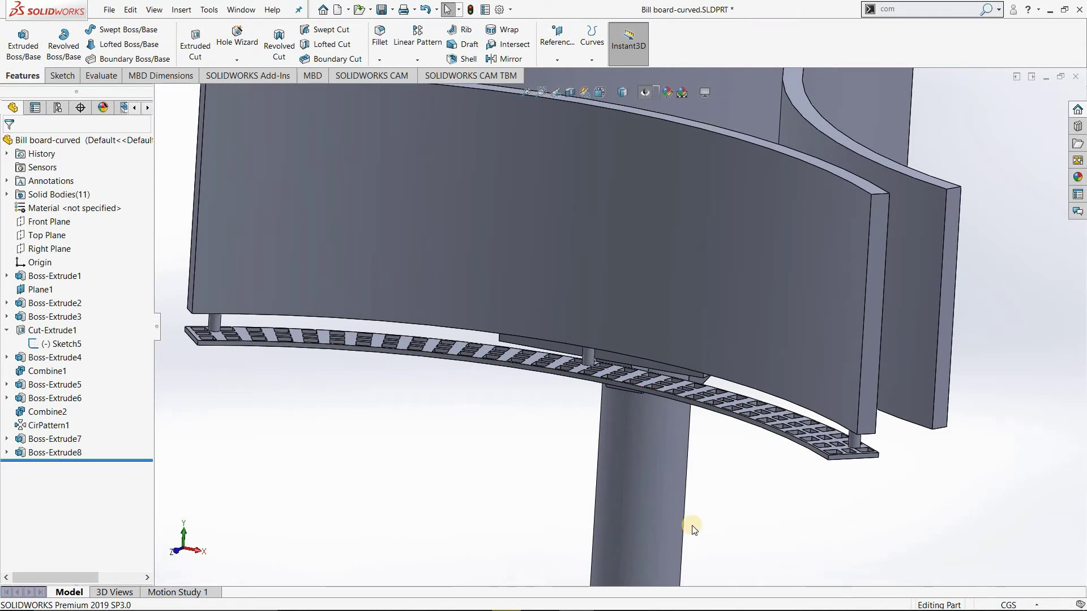
pyautogui.moveTo(692, 522); pyautogui.dragTo(661, 494, button='middle')
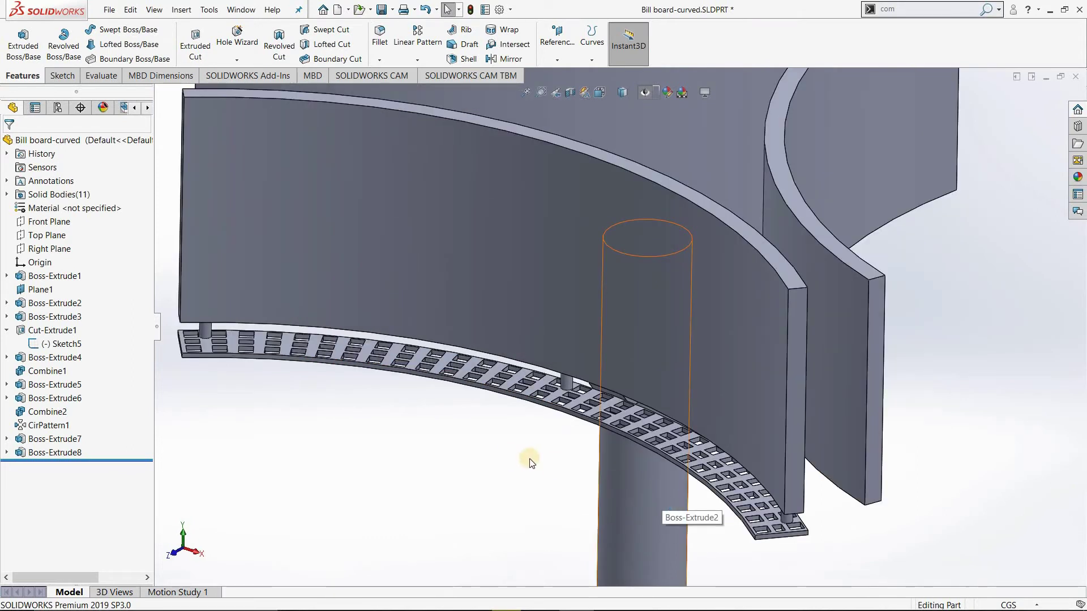
pyautogui.scroll(-1, 568, 400)
pyautogui.scroll(-1, 596, 351)
pyautogui.scroll(-2, 596, 348)
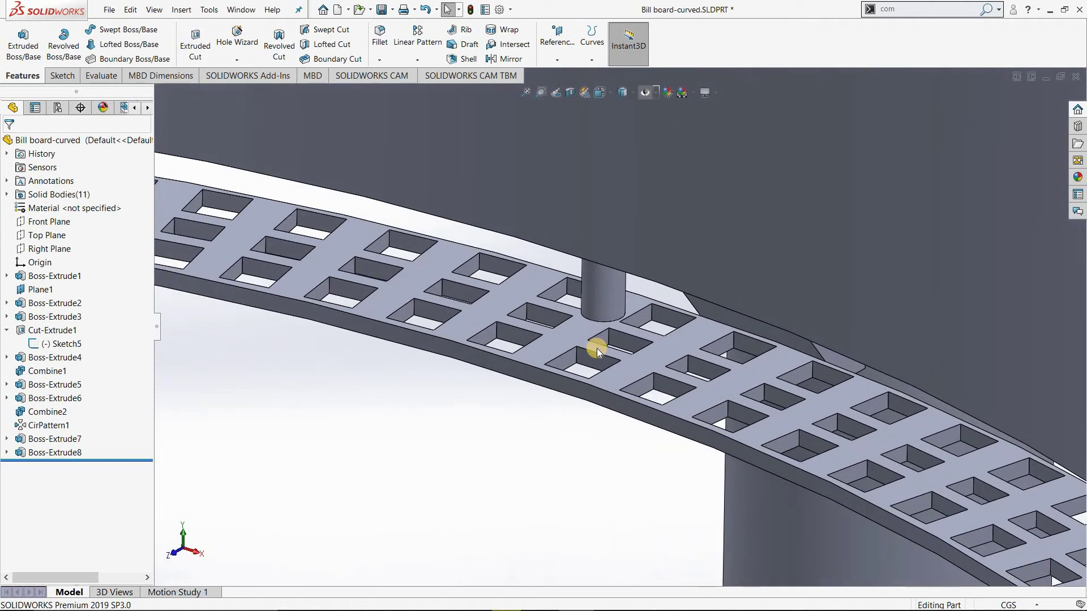
pyautogui.scroll(-1, 574, 438)
pyautogui.scroll(2, 573, 438)
pyautogui.scroll(2, 573, 436)
pyautogui.scroll(2, 689, 481)
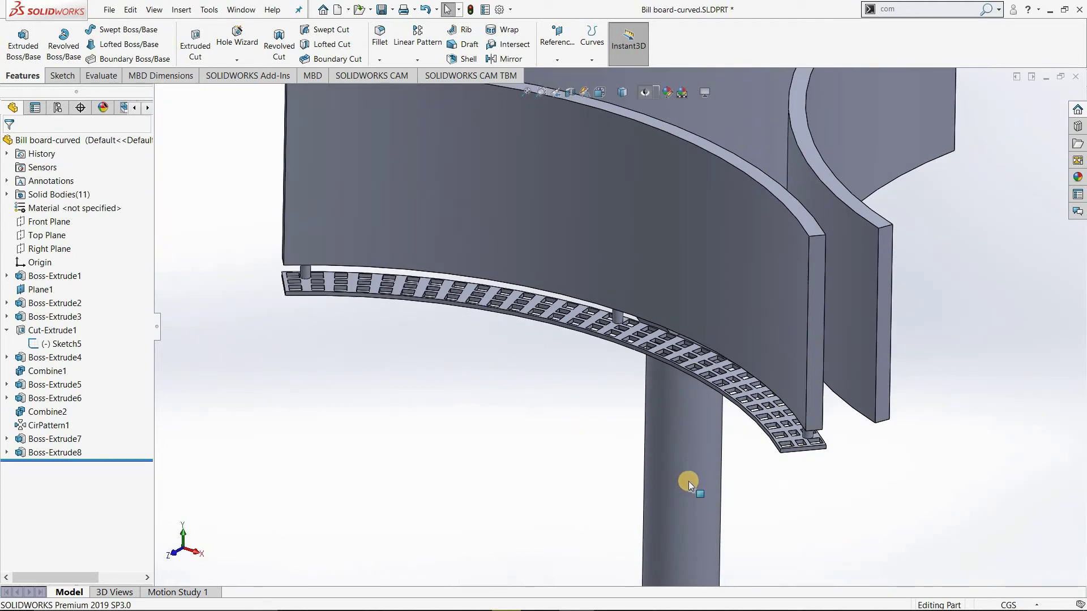
pyautogui.scroll(2, 692, 384)
pyautogui.scroll(-1, 692, 384)
pyautogui.scroll(-1, 691, 384)
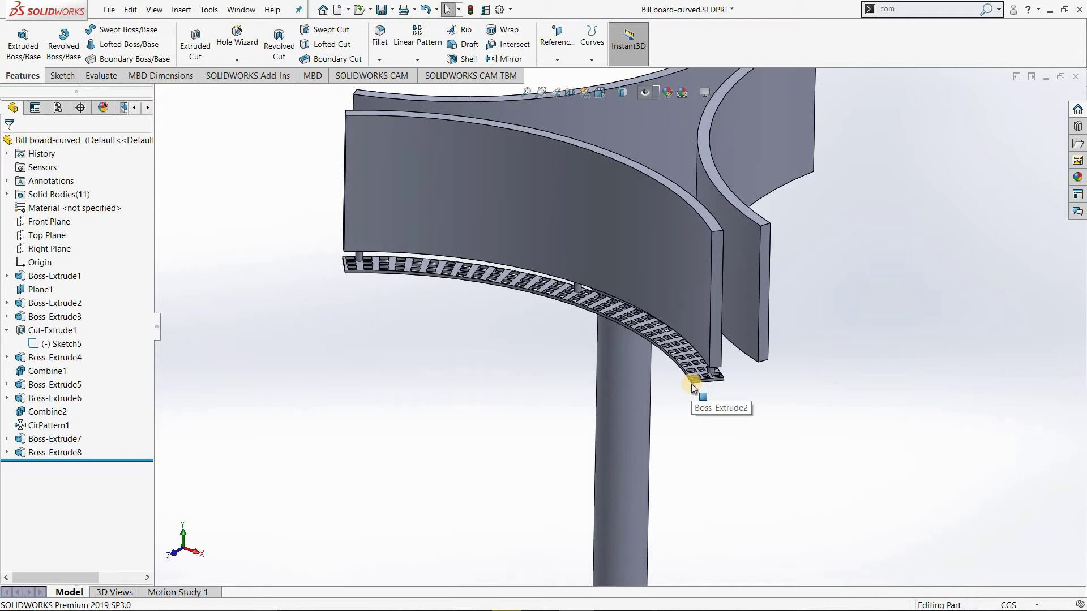
pyautogui.scroll(-2, 645, 294)
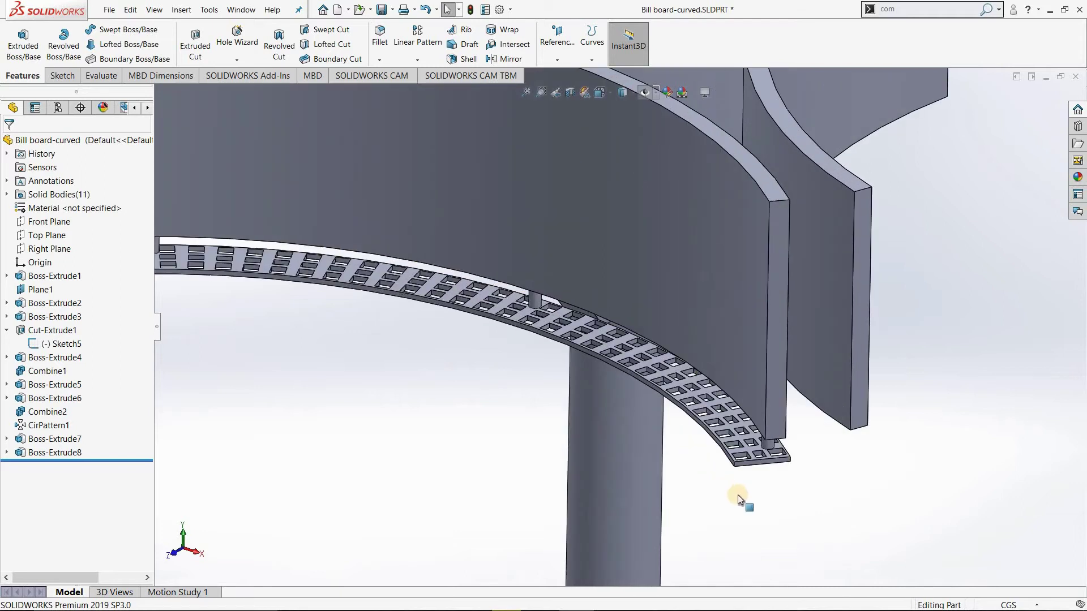
pyautogui.scroll(1, 742, 499)
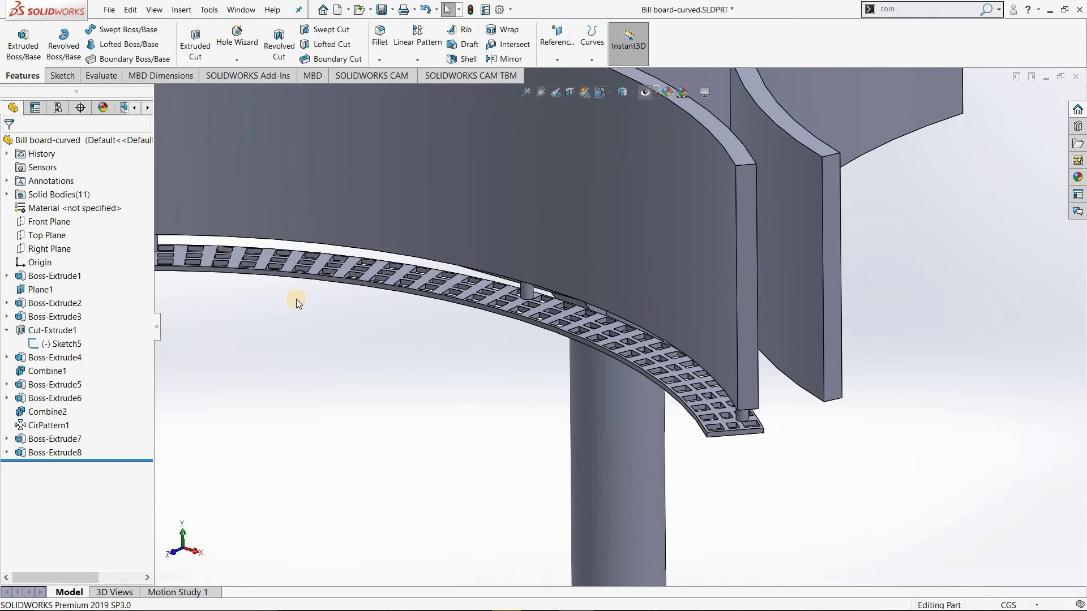
pyautogui.scroll(2, 409, 284)
pyautogui.scroll(-1, 444, 350)
pyautogui.scroll(-1, 441, 362)
pyautogui.scroll(-2, 393, 320)
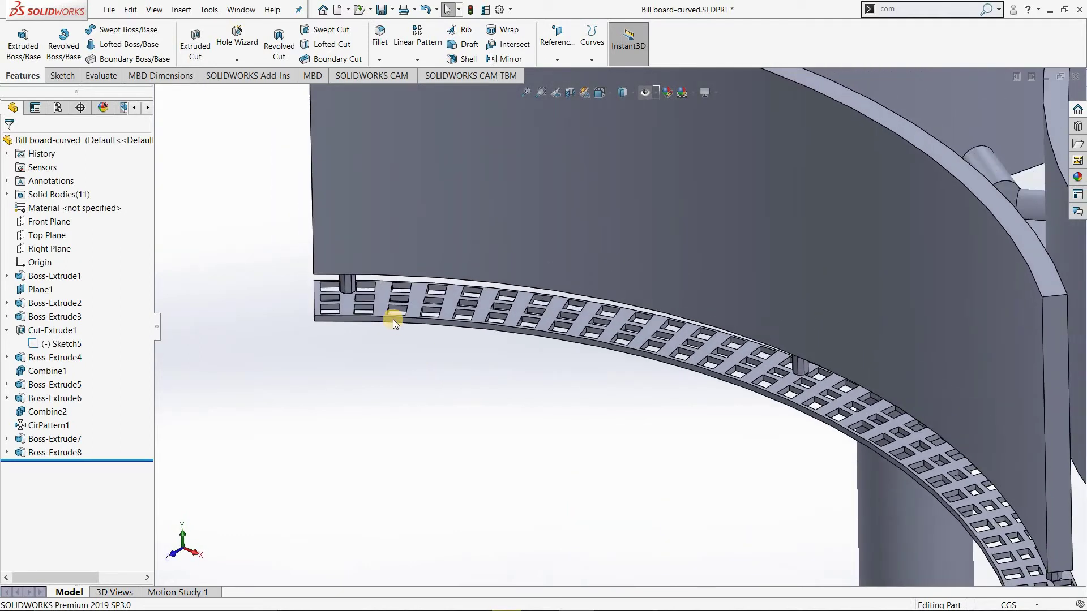
pyautogui.scroll(-1, 520, 317)
pyautogui.scroll(-1, 519, 317)
pyautogui.scroll(-2, 532, 311)
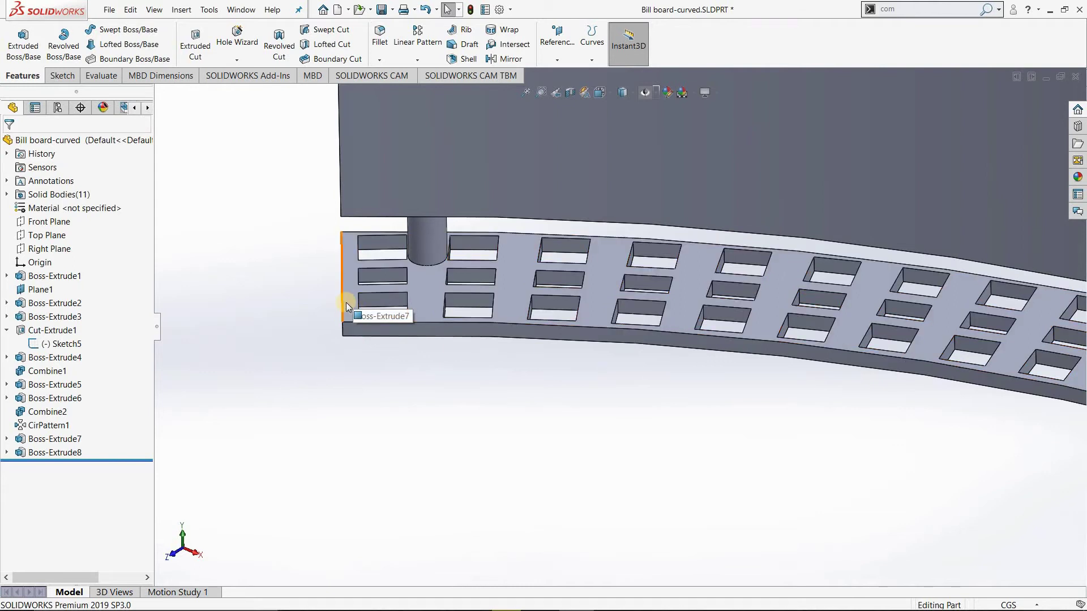
pyautogui.scroll(1, 523, 223)
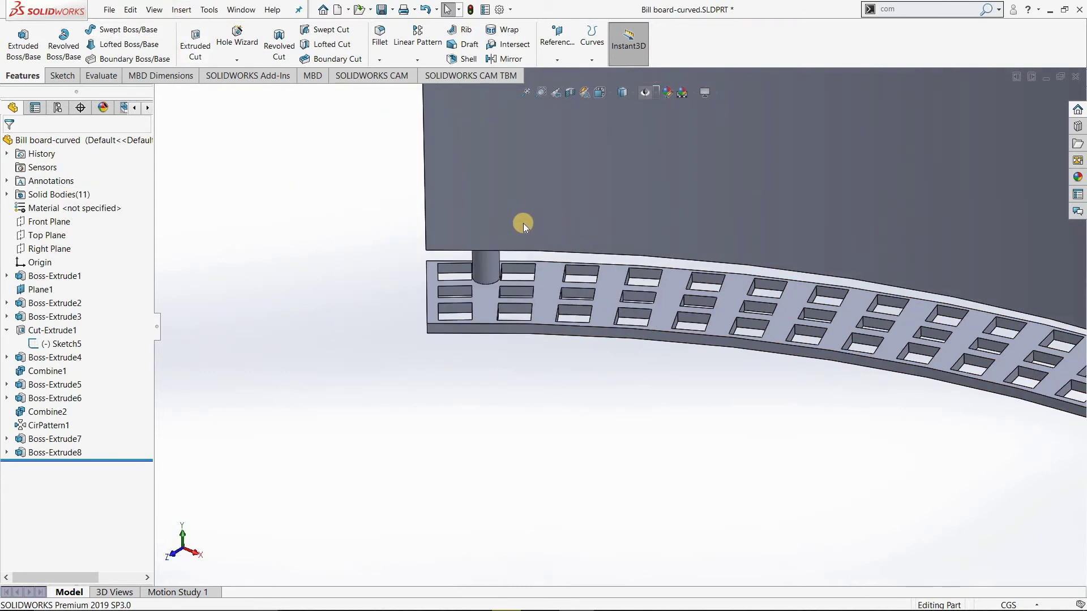
pyautogui.scroll(4, 679, 311)
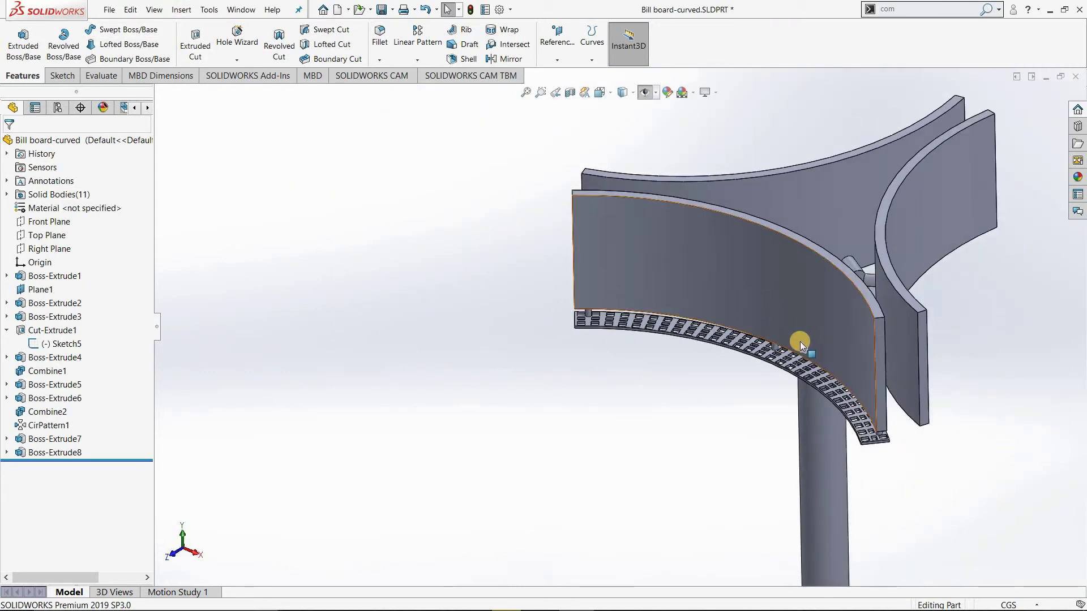
pyautogui.scroll(-1, 800, 341)
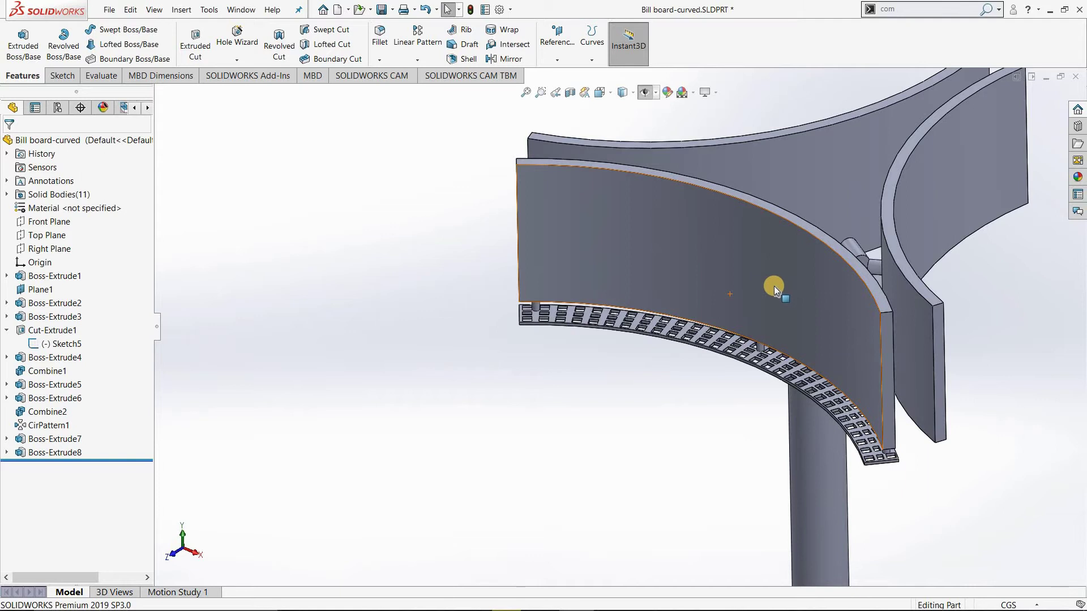
pyautogui.scroll(-1, 801, 329)
pyautogui.scroll(-1, 802, 328)
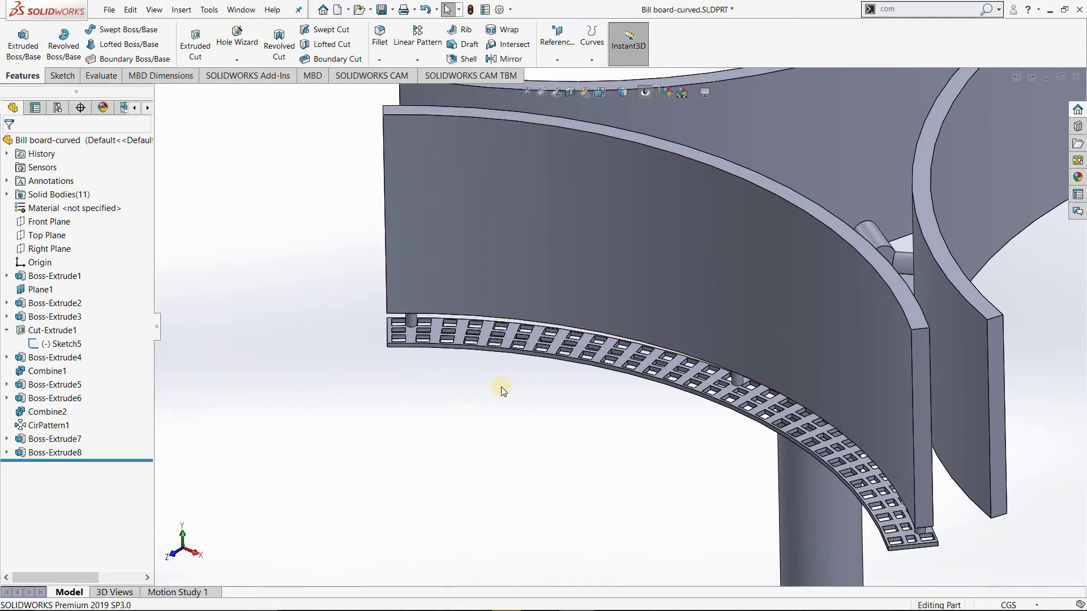
pyautogui.scroll(-2, 497, 386)
pyautogui.scroll(-2, 386, 262)
pyautogui.scroll(-2, 386, 262)
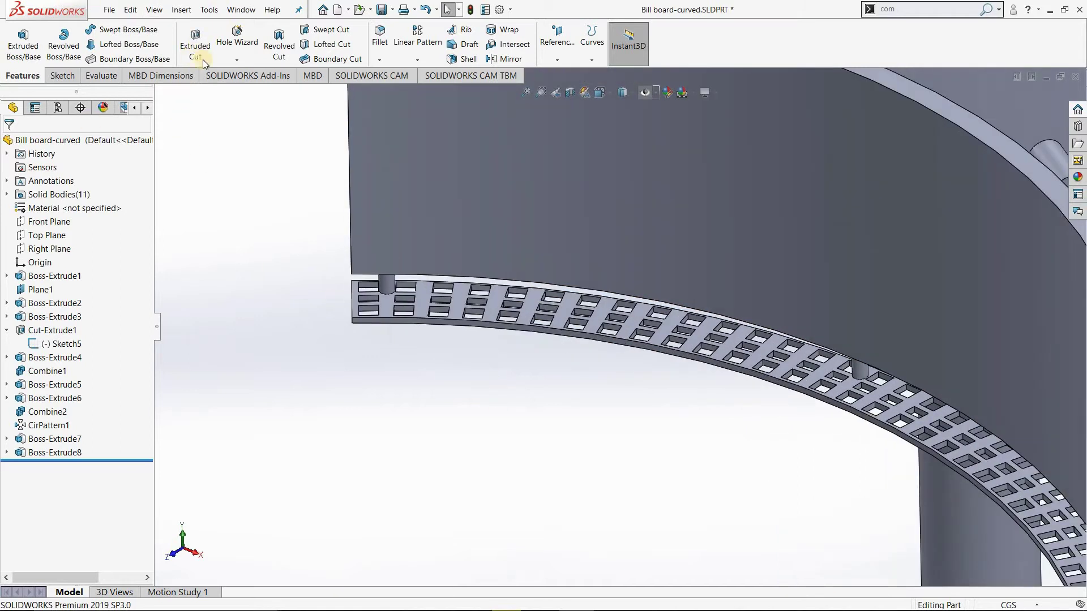
# Begin a new sketch on the grating strip's face, viewed normal to it.
pyautogui.click(23, 45)
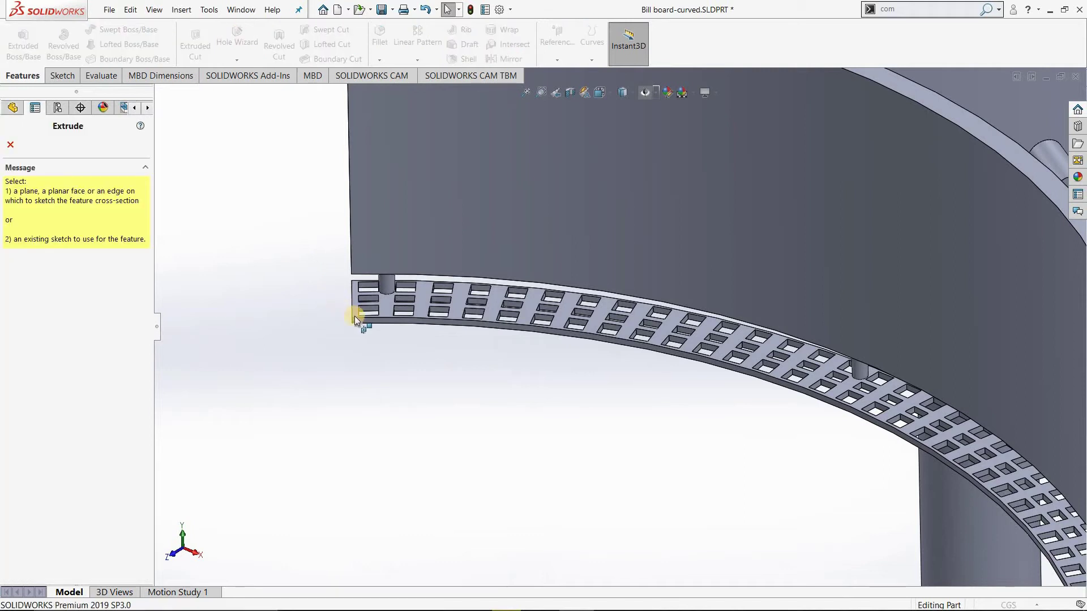
pyautogui.click(387, 307)
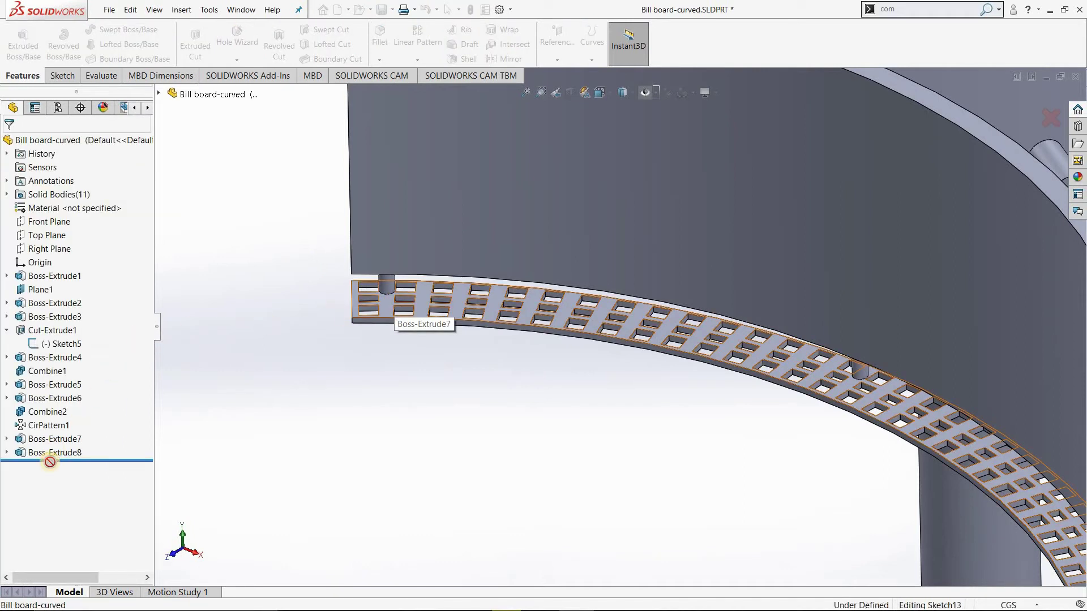
pyautogui.rightClick(51, 466)
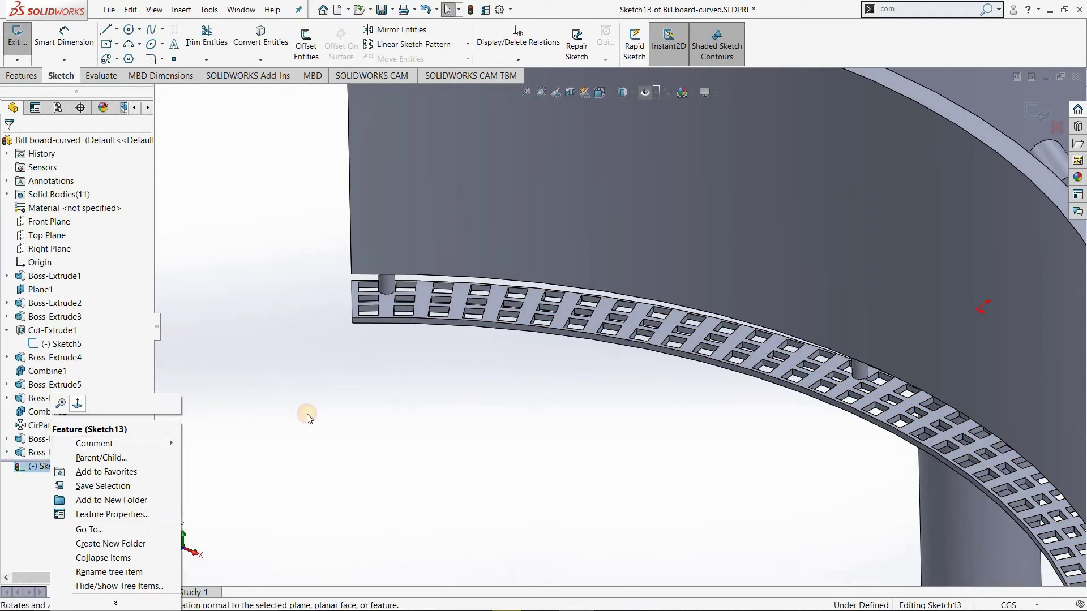
pyautogui.scroll(-3, 481, 491)
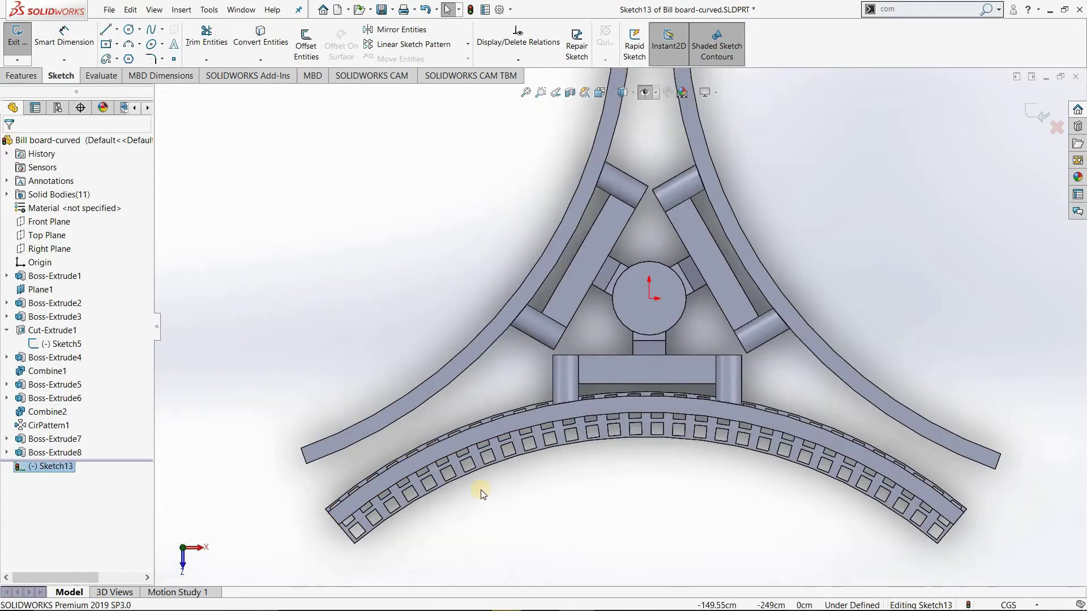
pyautogui.scroll(-2, 480, 491)
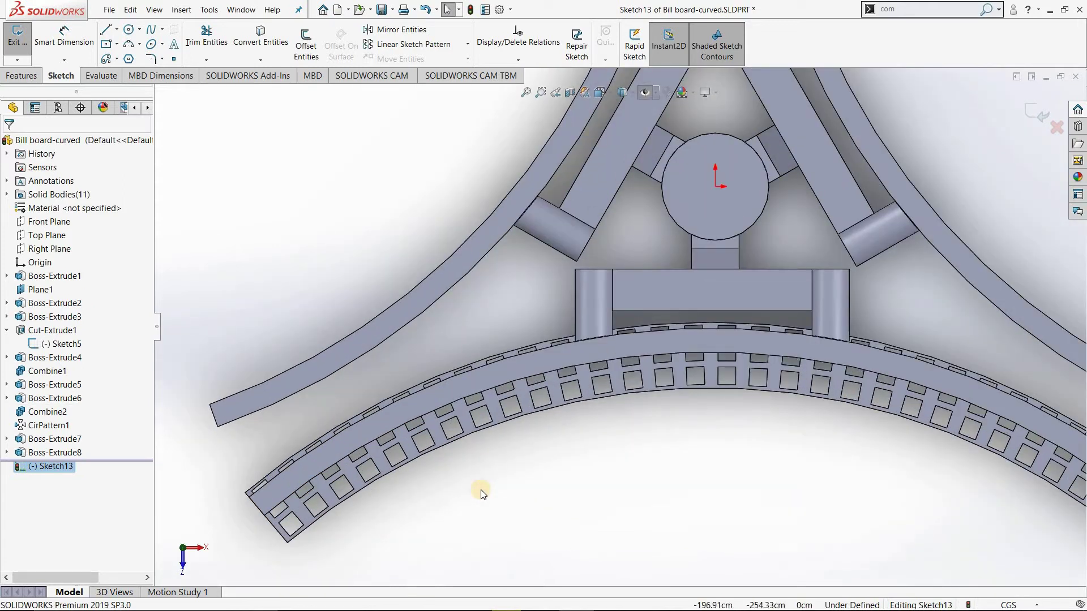
pyautogui.scroll(2, 416, 474)
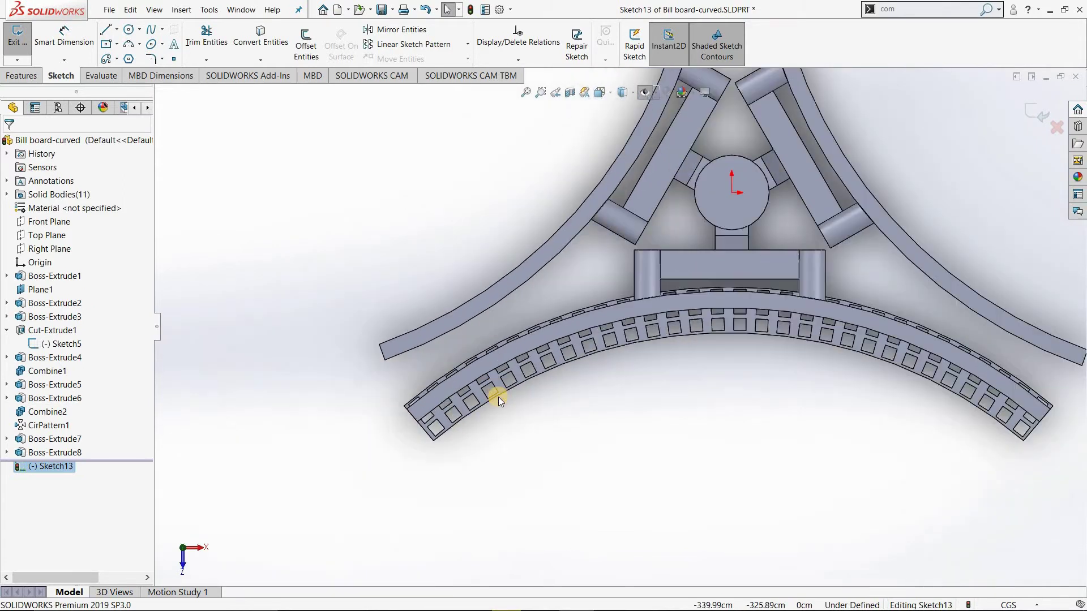
pyautogui.scroll(-2, 498, 396)
pyautogui.scroll(-1, 498, 396)
pyautogui.scroll(-1, 485, 429)
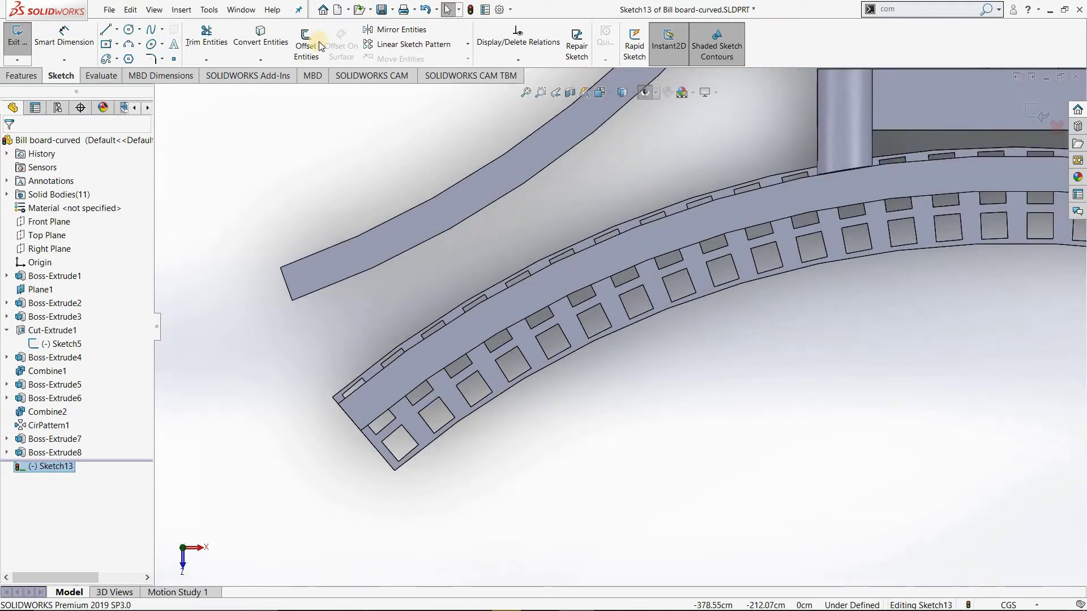
# Convert the grating's bottom curve and end edge plus the board's end and top edges.
pyautogui.click(260, 36)
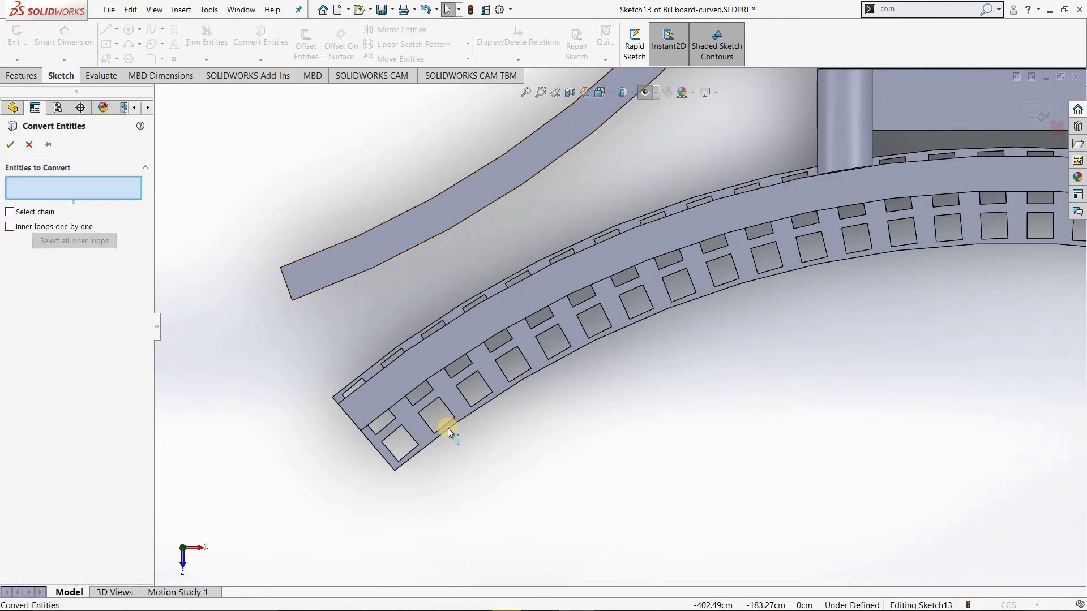
pyautogui.click(401, 457)
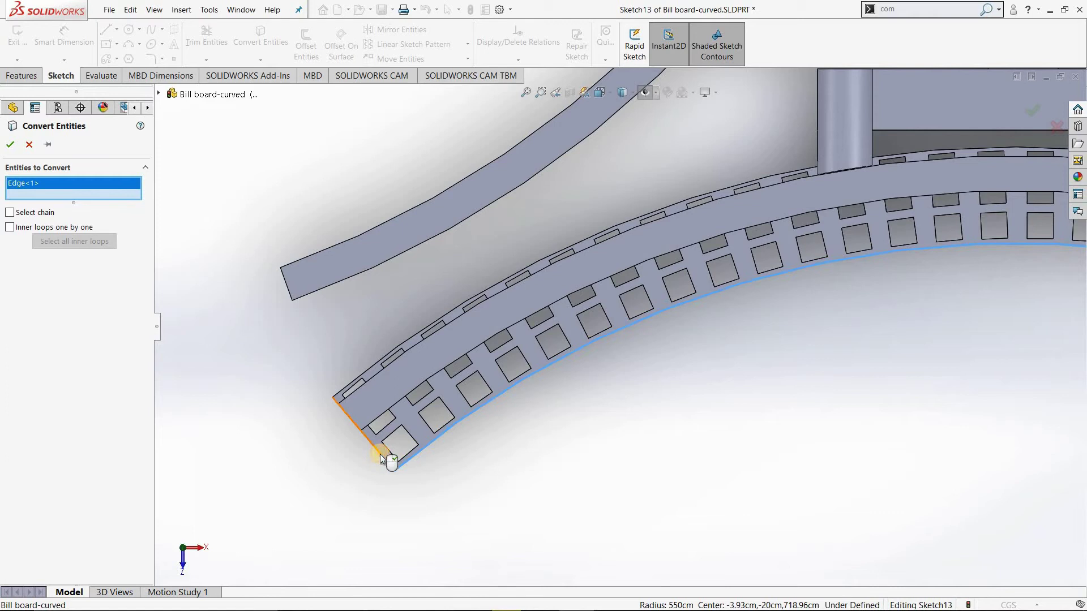
pyautogui.click(380, 454)
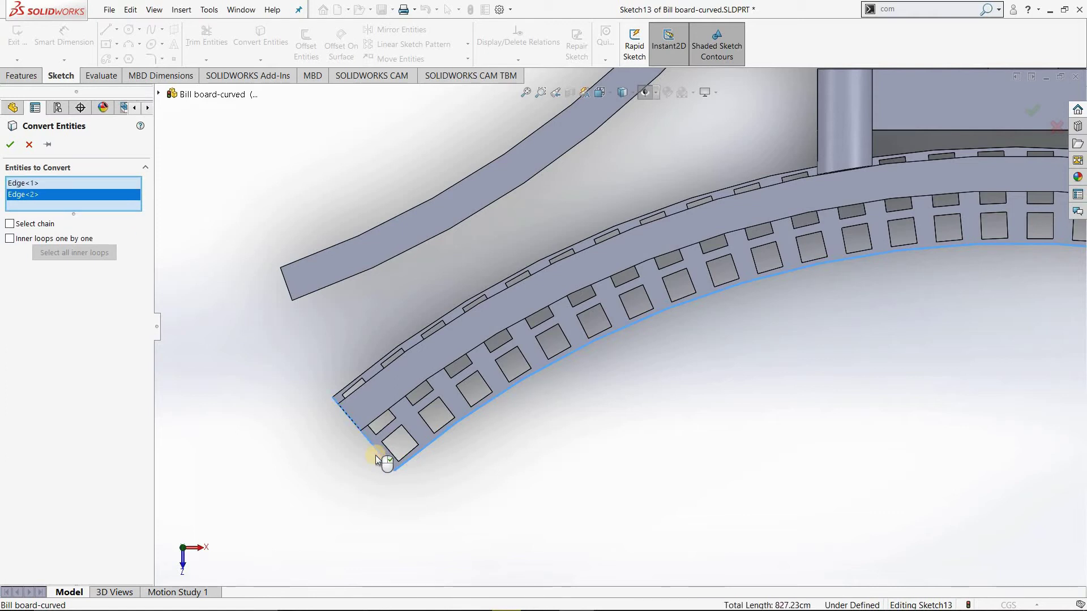
pyautogui.moveTo(623, 471); pyautogui.dragTo(822, 379, button='middle')
pyautogui.scroll(3, 822, 379)
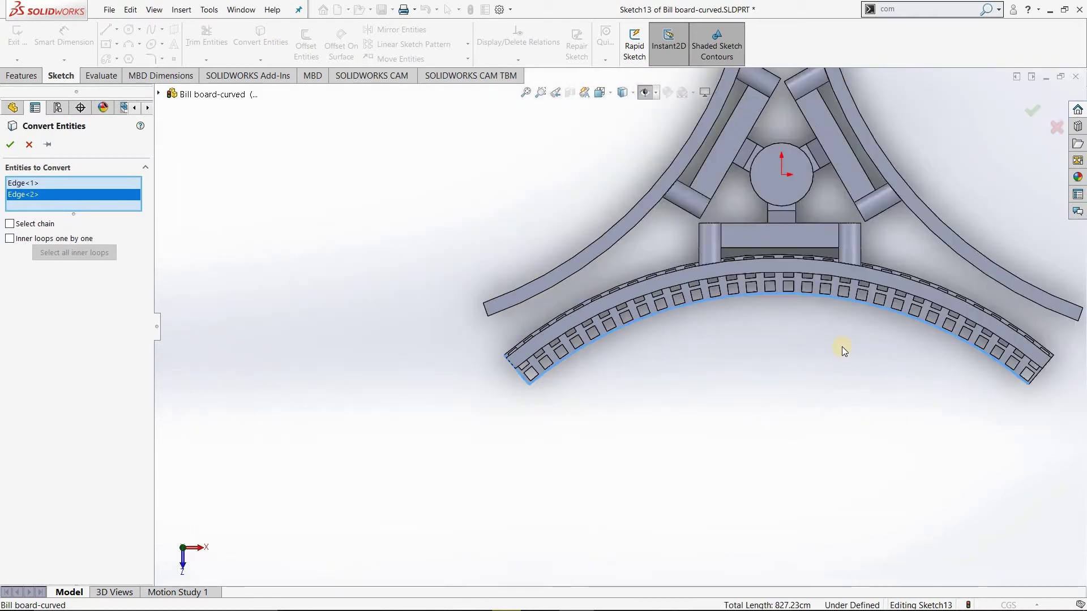
pyautogui.scroll(1, 841, 346)
pyautogui.scroll(-3, 813, 355)
pyautogui.scroll(-2, 876, 333)
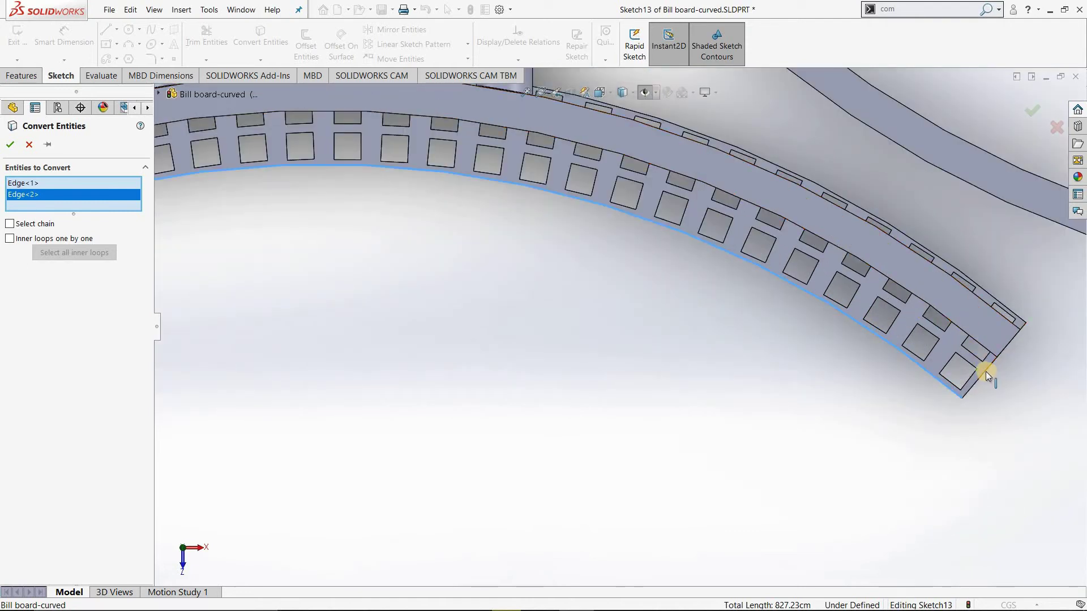
pyautogui.click(1016, 333)
pyautogui.click(993, 294)
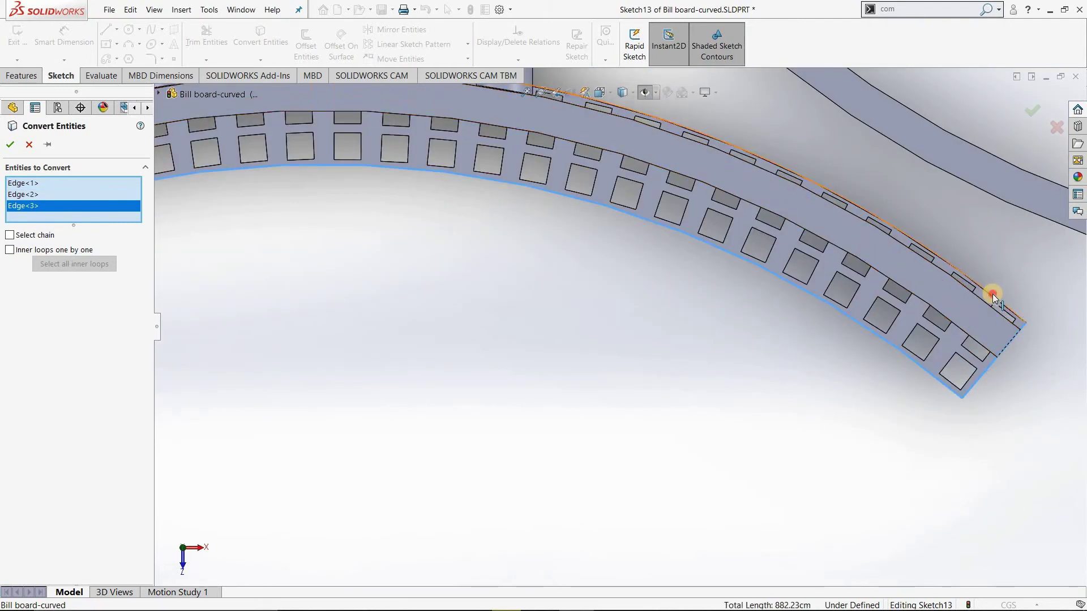
pyautogui.scroll(2, 634, 399)
pyautogui.scroll(2, 294, 297)
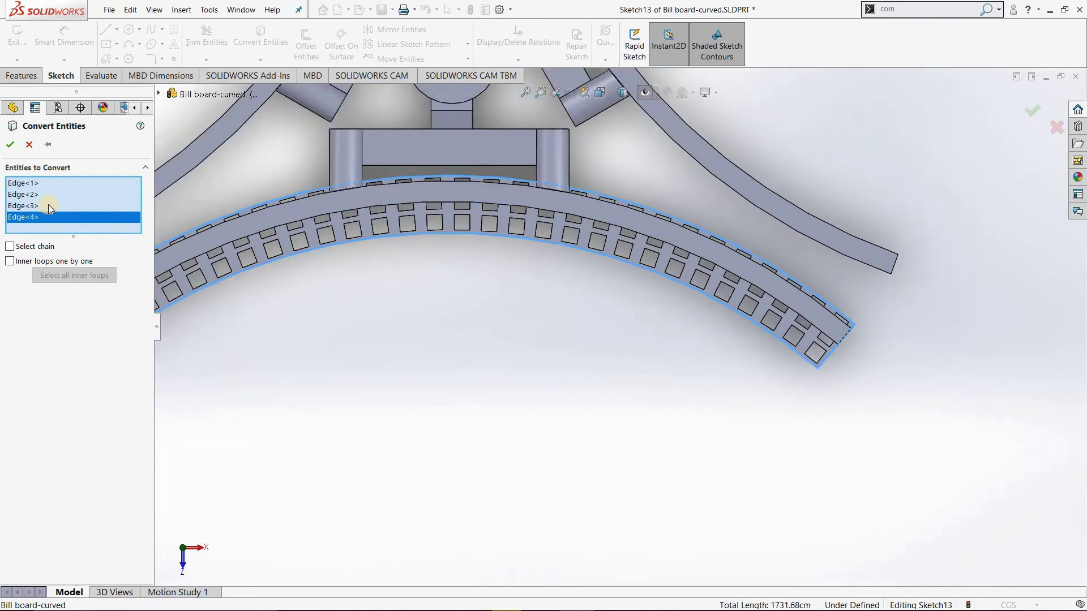
pyautogui.press('Return')
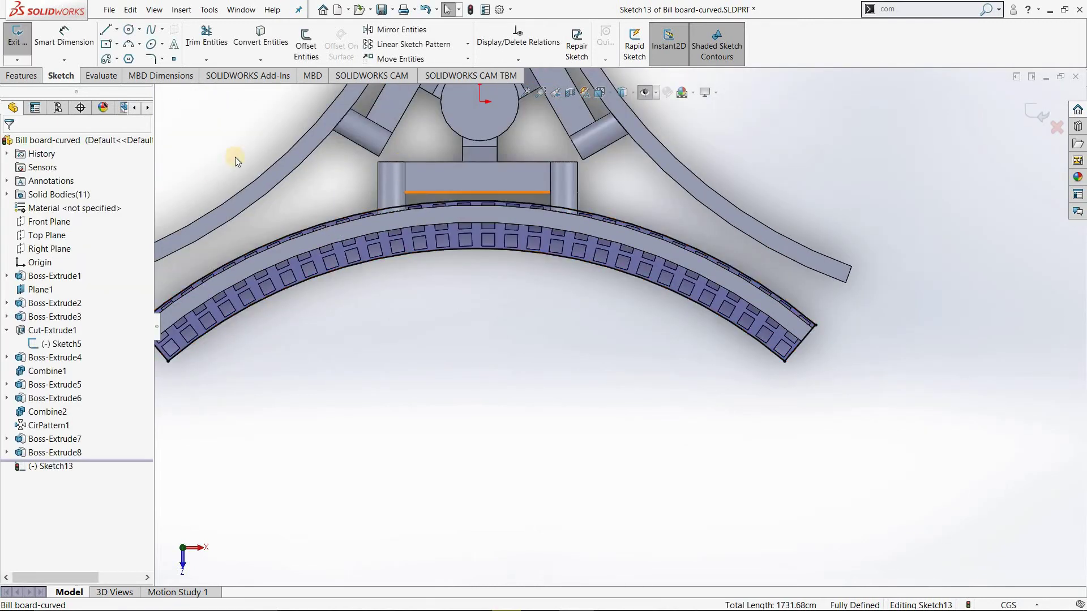
# Offset the converted outline chain 2.00 cm inward, with Reverse and Select chain enabled.
pyautogui.click(306, 39)
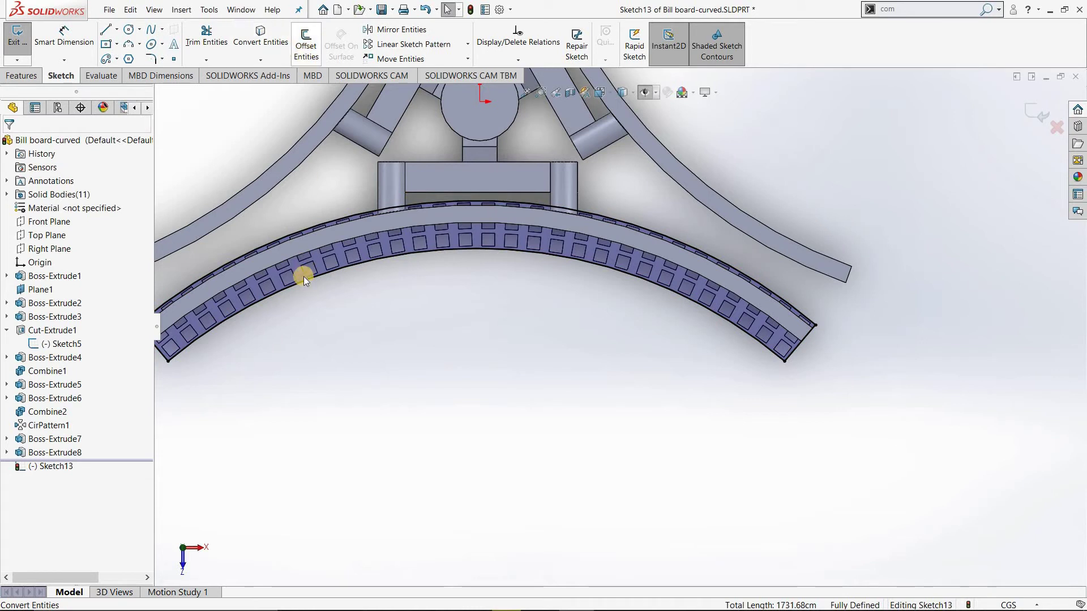
pyautogui.click(290, 284)
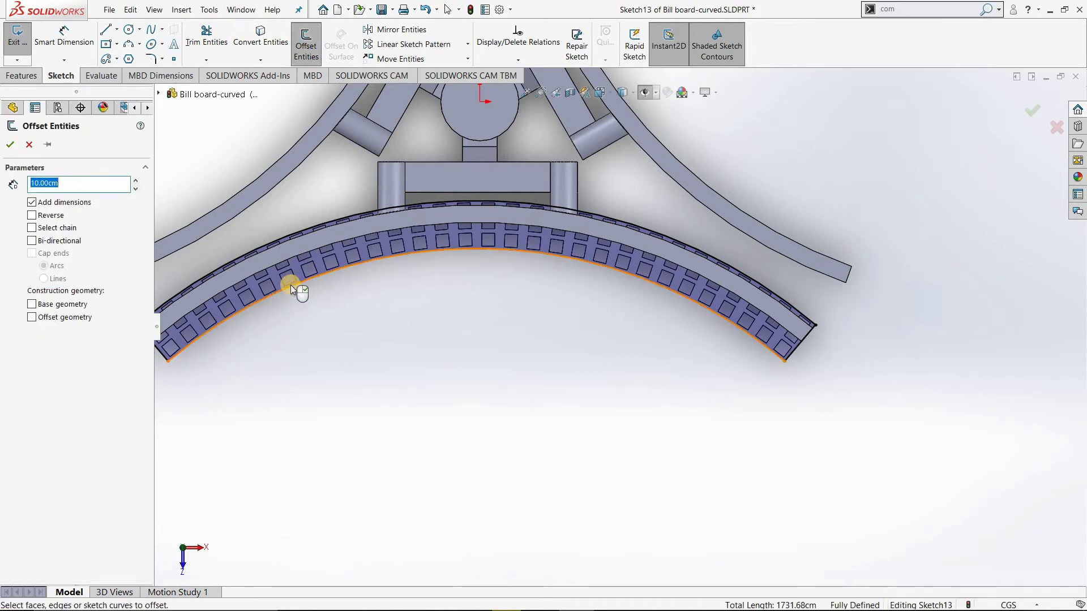
pyautogui.click(54, 228)
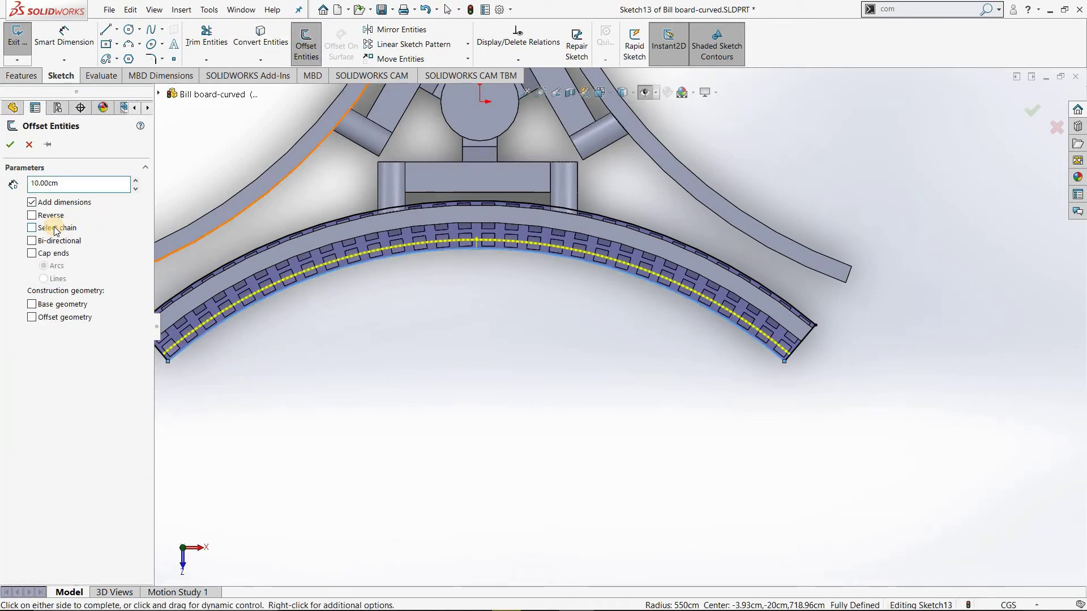
pyautogui.click(55, 228)
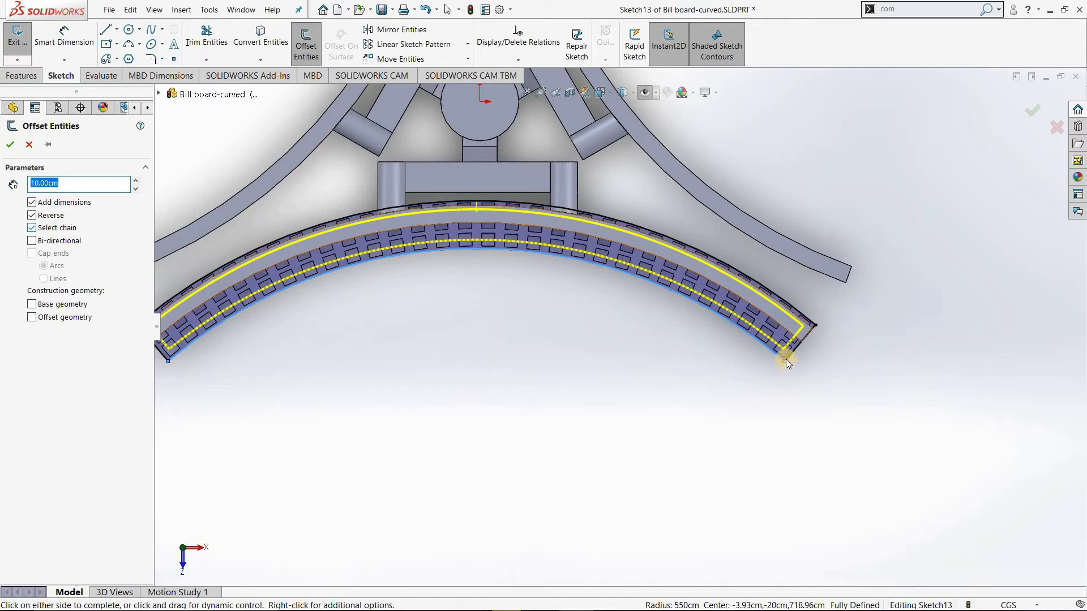
pyautogui.scroll(-2, 786, 359)
pyautogui.scroll(-3, 776, 428)
pyautogui.scroll(-2, 765, 420)
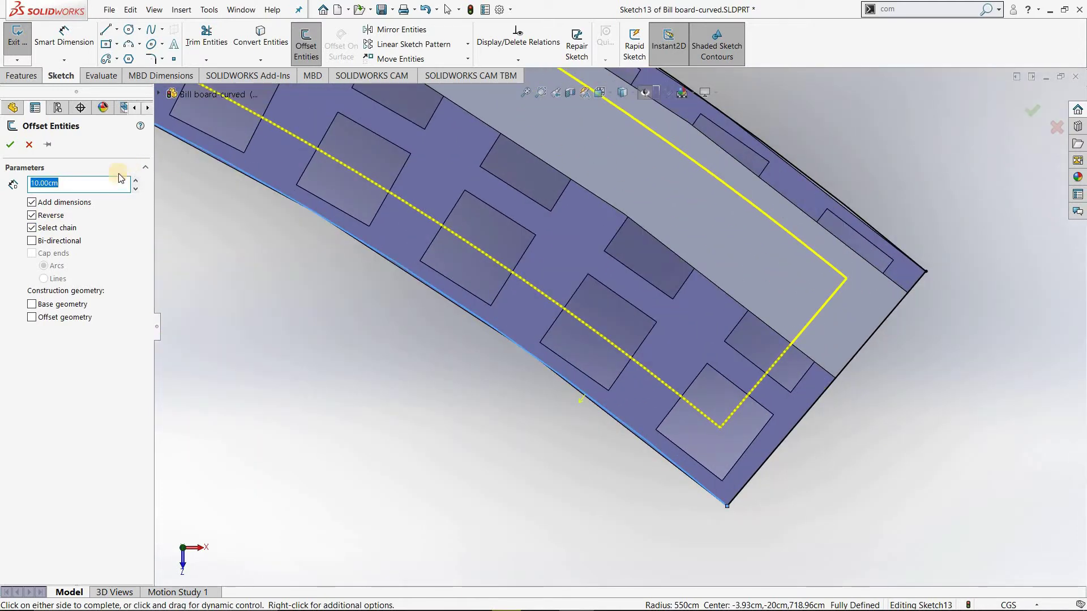
pyautogui.write('5')
pyautogui.press('Return')
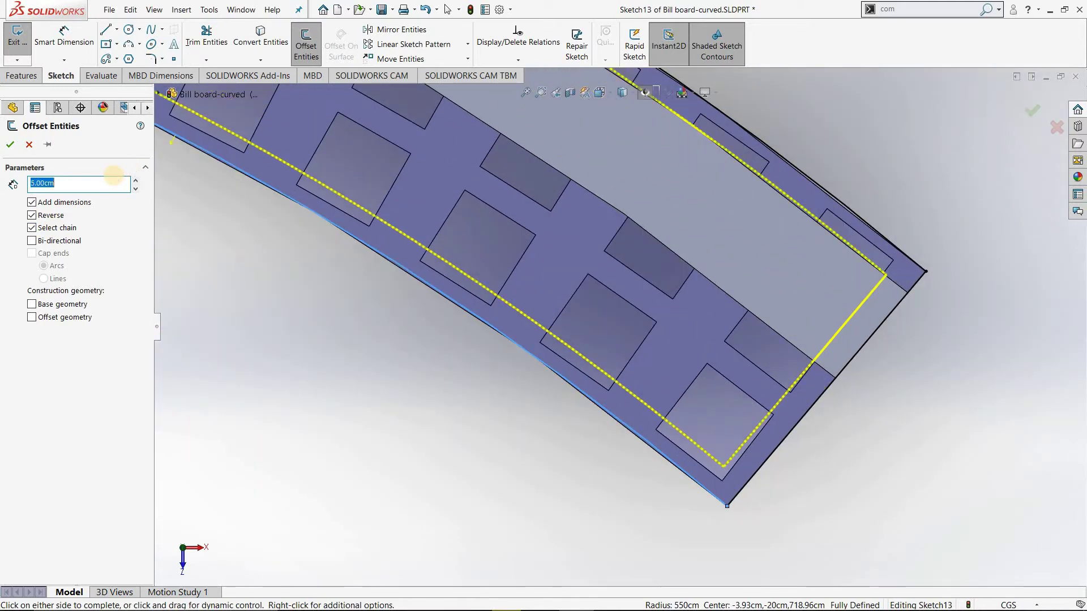
pyautogui.write('2')
pyautogui.press('Return')
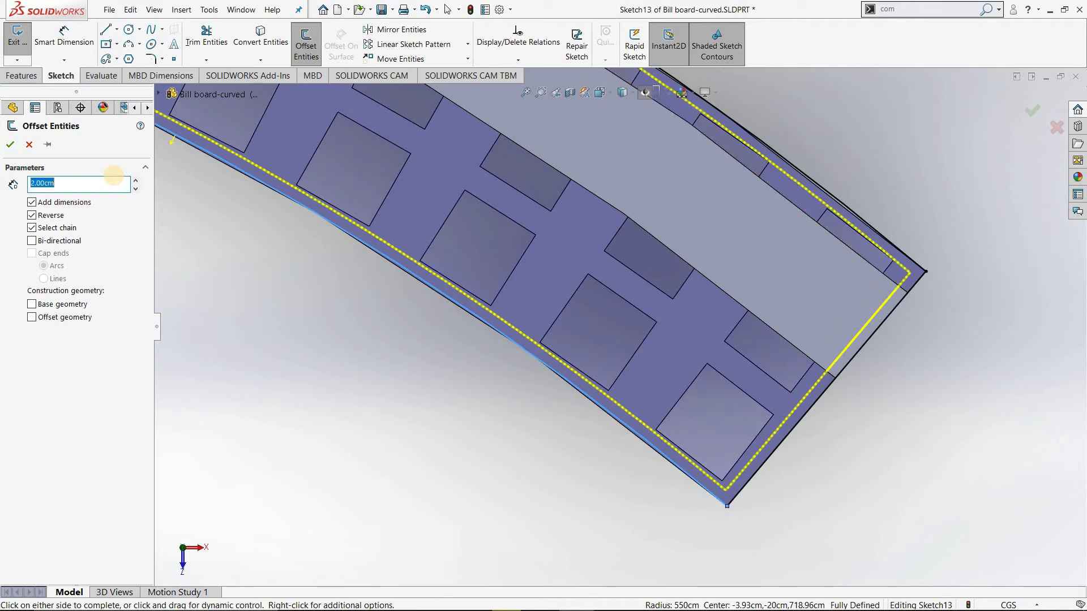
pyautogui.click(10, 144)
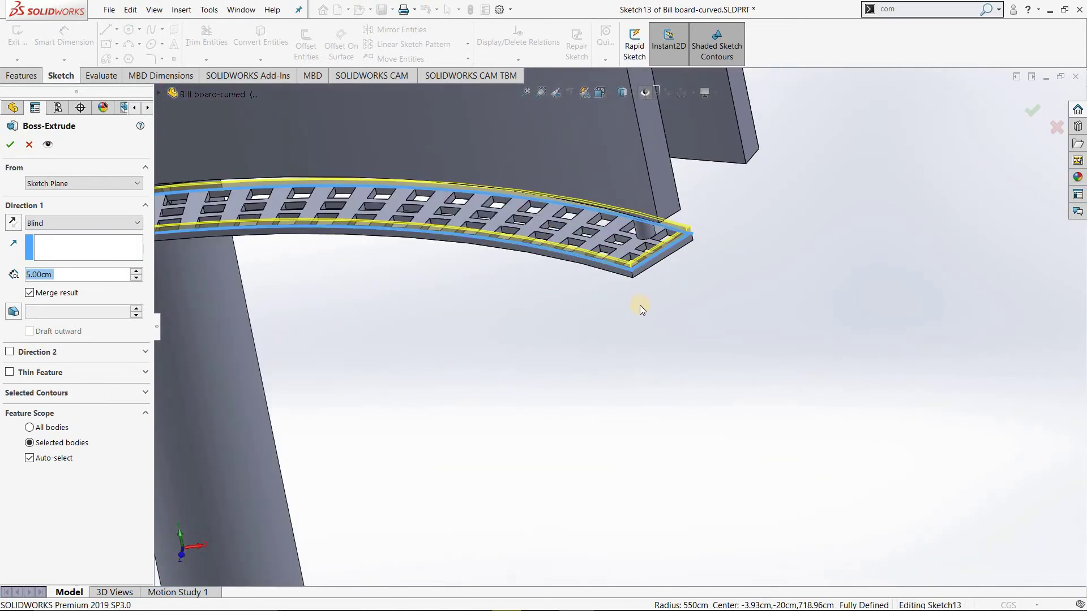
# Extrude Sketch13's 2 cm border 7.50 cm blind, merged into the board (Boss-Extrude9).
pyautogui.scroll(-5, 640, 304)
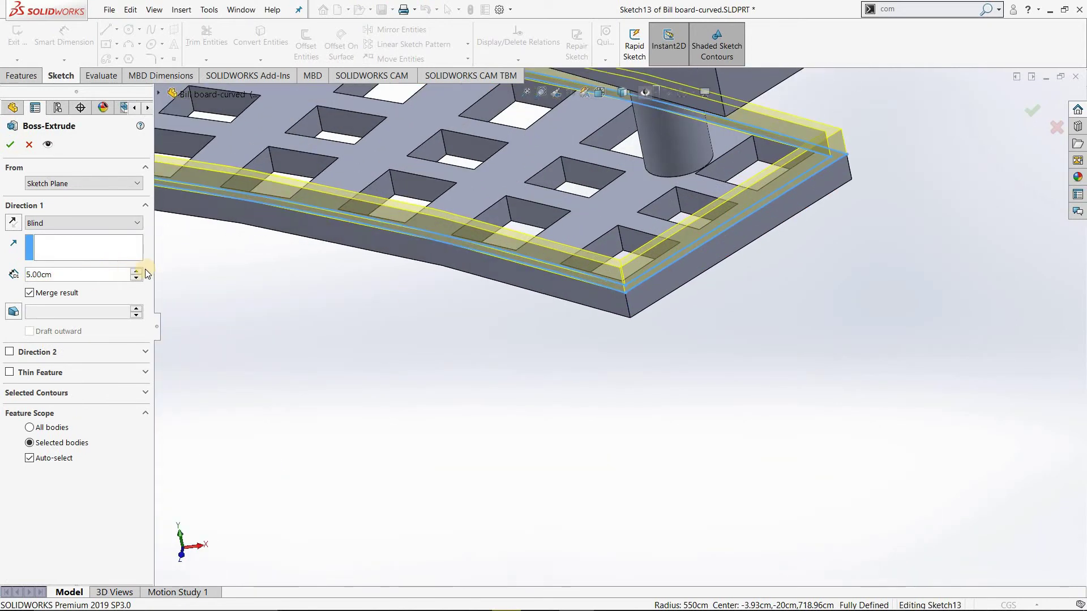
pyautogui.click(97, 293)
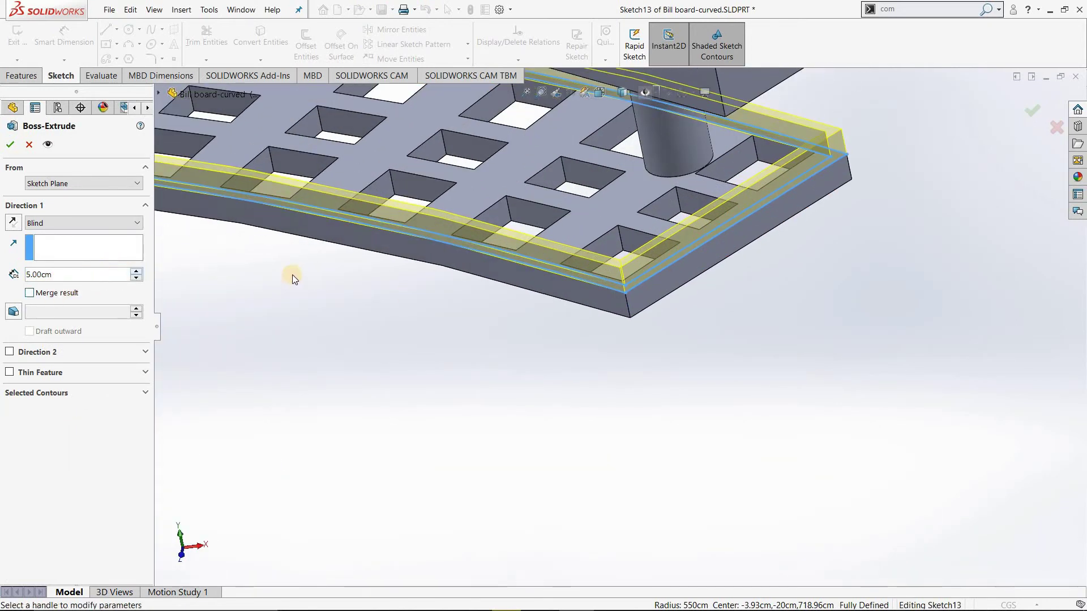
pyautogui.click(98, 275)
pyautogui.write('7.5')
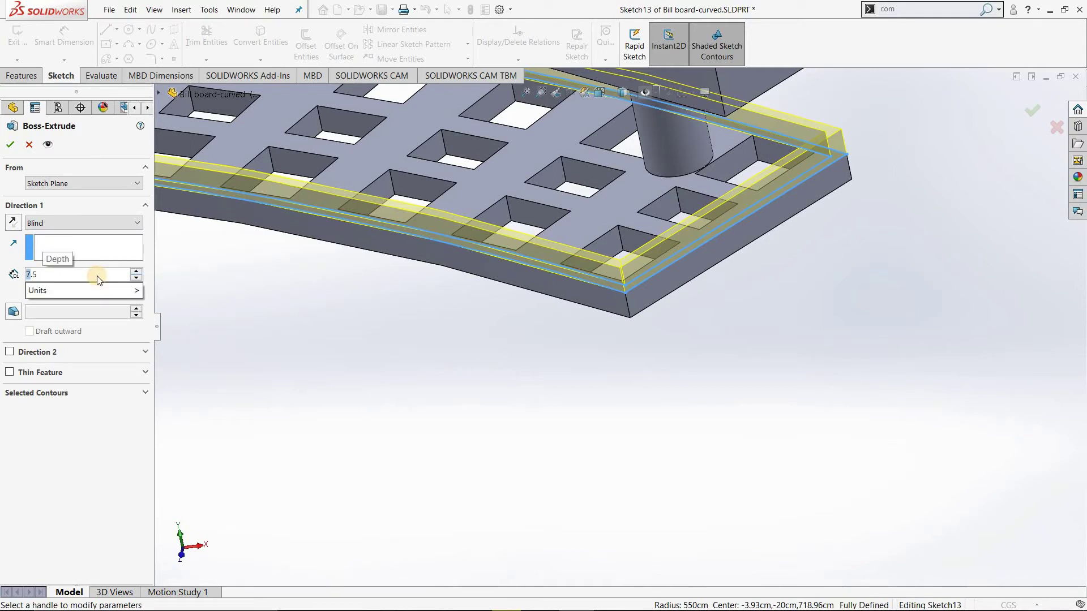
pyautogui.press('Return')
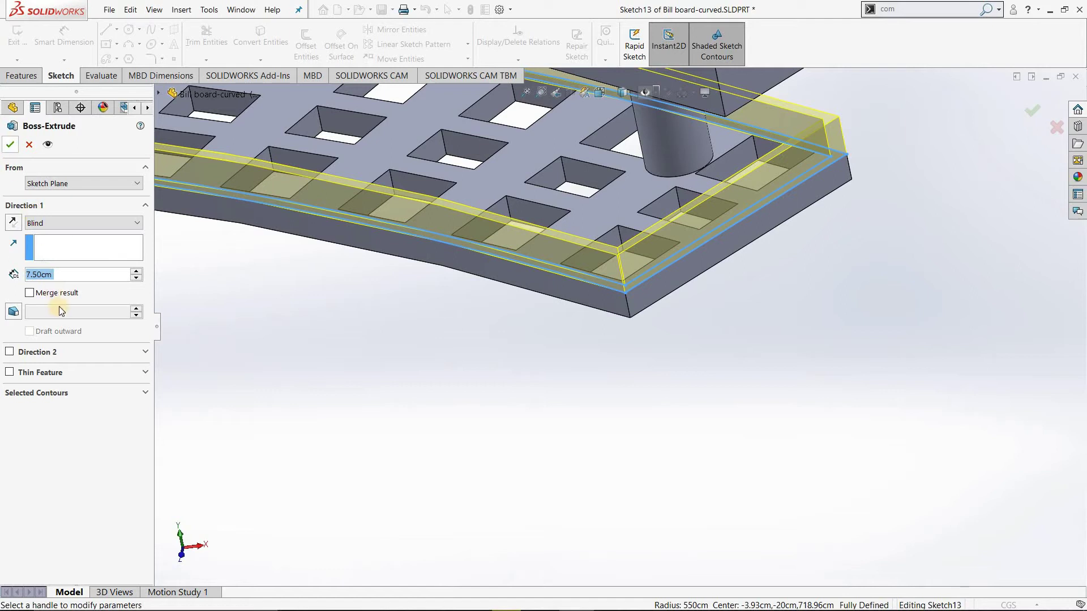
pyautogui.moveTo(666, 220)
pyautogui.mouseDown(button='middle')
pyautogui.moveTo(615, 197)
pyautogui.moveTo(270, 362)
pyautogui.mouseUp(button='middle')
pyautogui.scroll(2, 266, 348)
pyautogui.scroll(2, 192, 375)
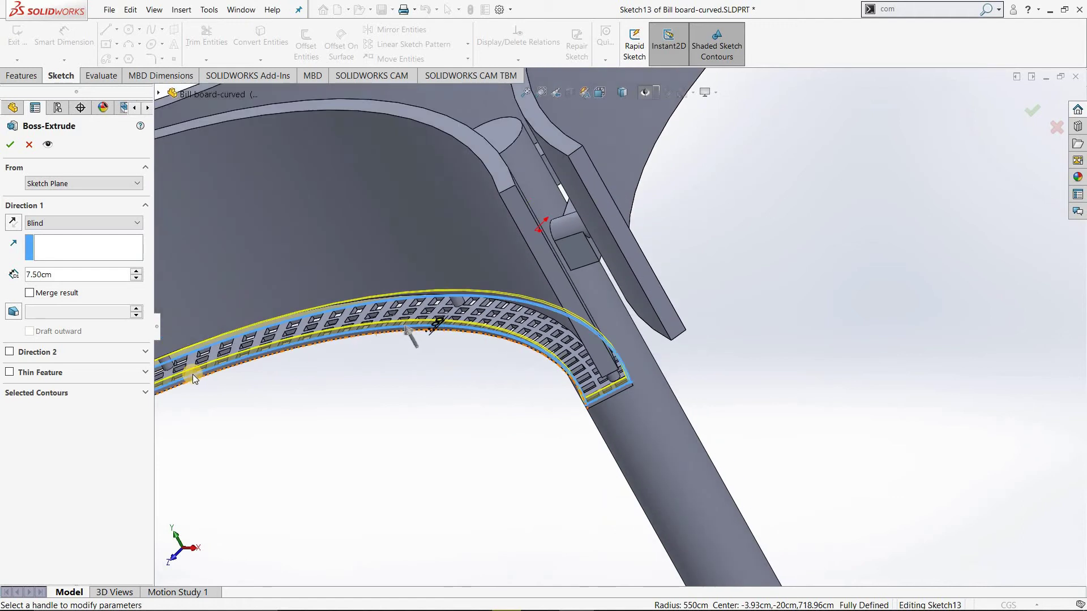
pyautogui.moveTo(193, 375); pyautogui.dragTo(407, 358, button='middle')
pyautogui.scroll(-3, 590, 323)
pyautogui.moveTo(597, 310)
pyautogui.mouseDown(button='middle')
pyautogui.moveTo(651, 253)
pyautogui.moveTo(61, 256)
pyautogui.mouseUp(button='middle')
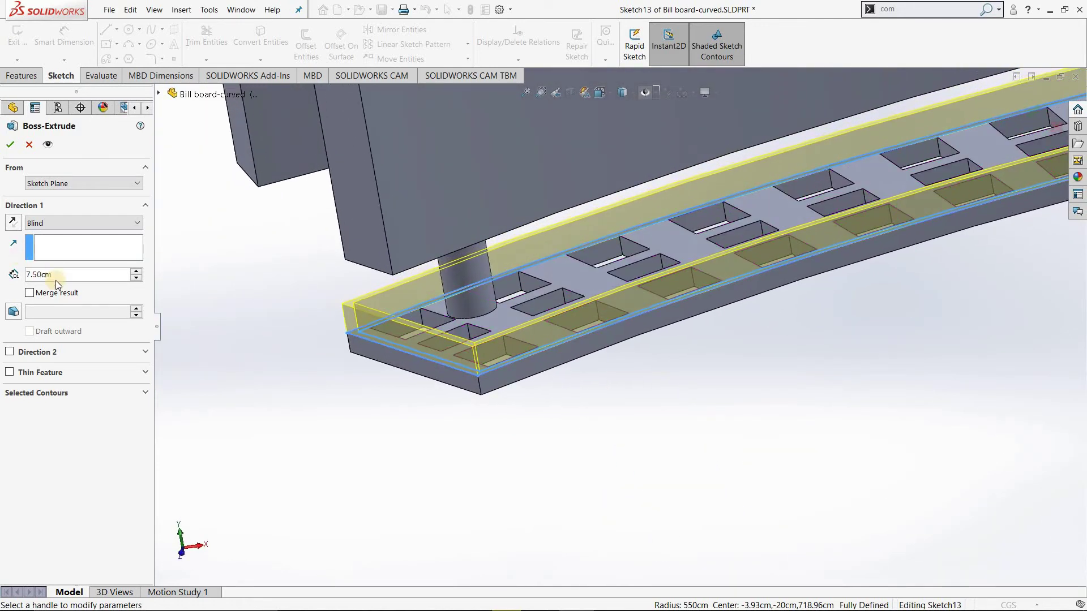
pyautogui.click(30, 293)
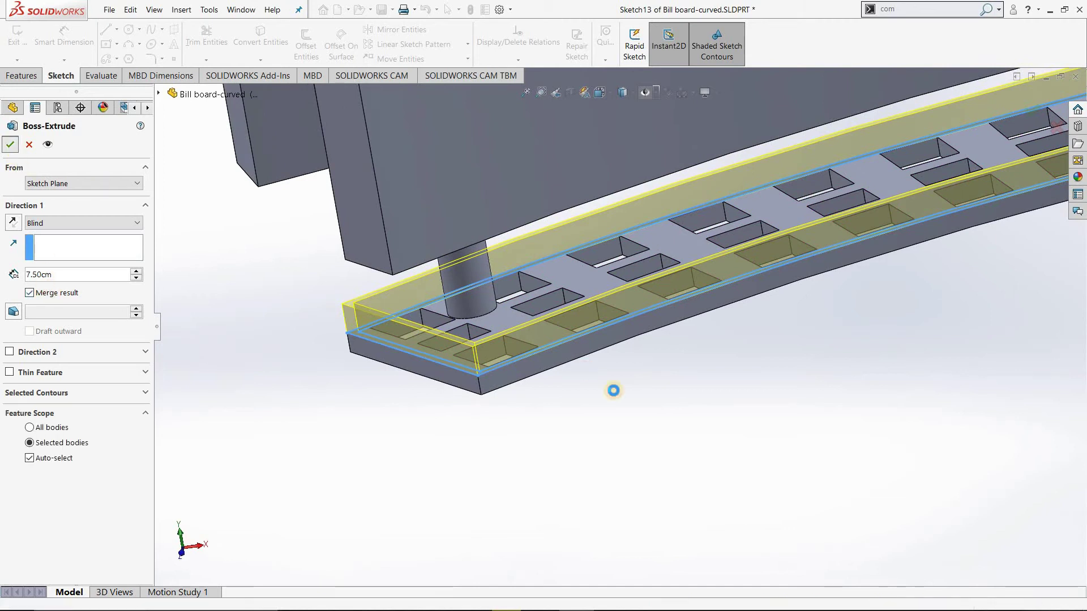
pyautogui.rightClick(613, 413)
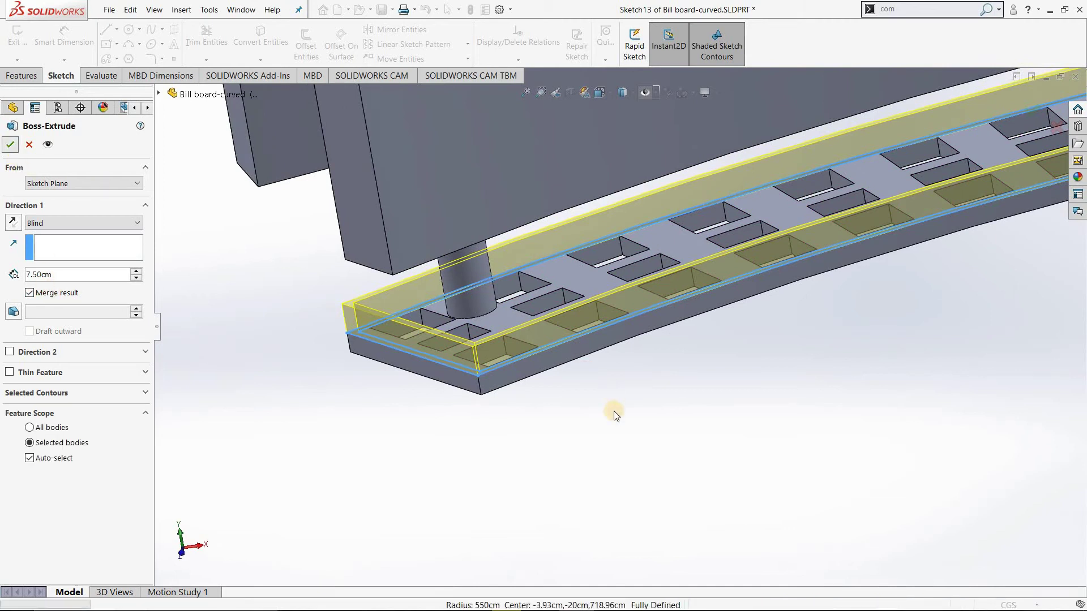
# Orbit out to a high view of the billboard and choose Circular Pattern.
pyautogui.click(701, 451)
pyautogui.moveTo(736, 453)
pyautogui.mouseDown(button='middle')
pyautogui.moveTo(789, 400)
pyautogui.moveTo(812, 410)
pyautogui.moveTo(757, 432)
pyautogui.moveTo(789, 379)
pyautogui.moveTo(728, 436)
pyautogui.mouseUp(button='middle')
pyautogui.scroll(-5, 736, 396)
pyautogui.moveTo(754, 340); pyautogui.dragTo(715, 436, button='middle')
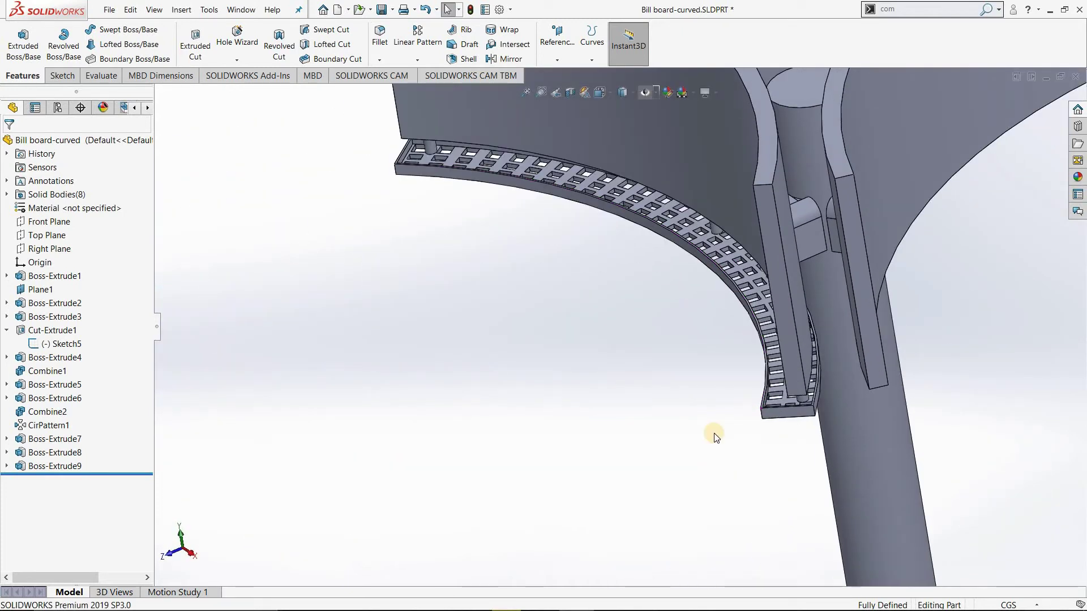
pyautogui.moveTo(730, 327); pyautogui.dragTo(784, 19, button='middle')
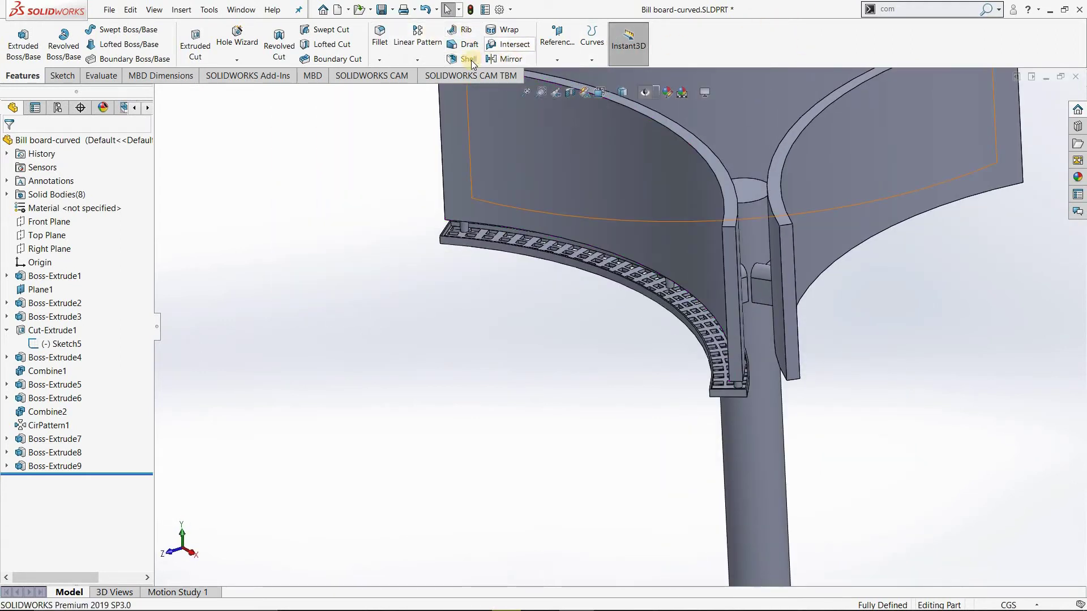
pyautogui.click(427, 59)
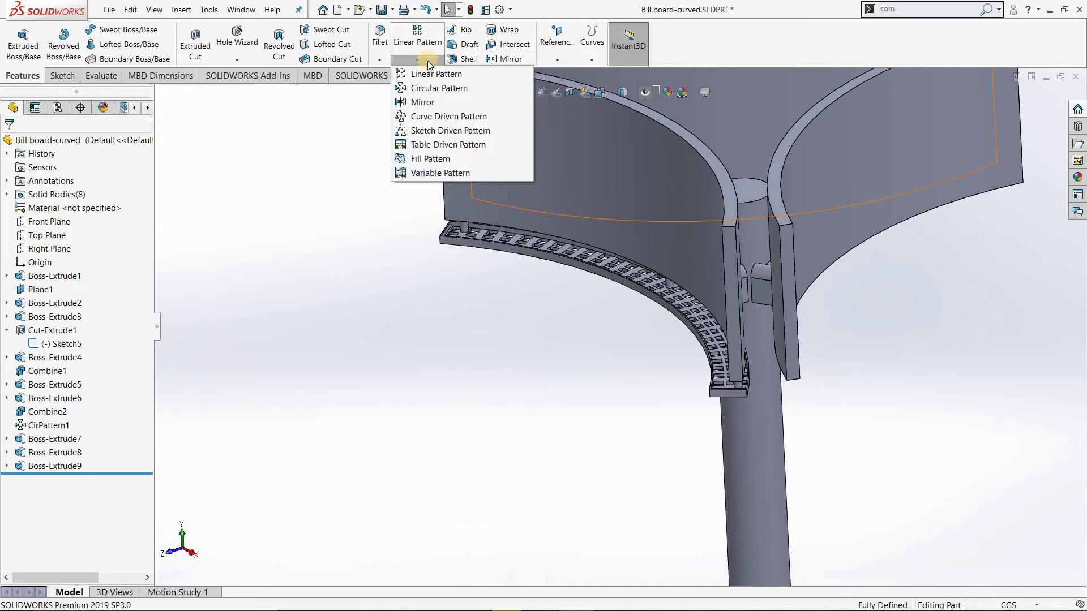
pyautogui.click(432, 89)
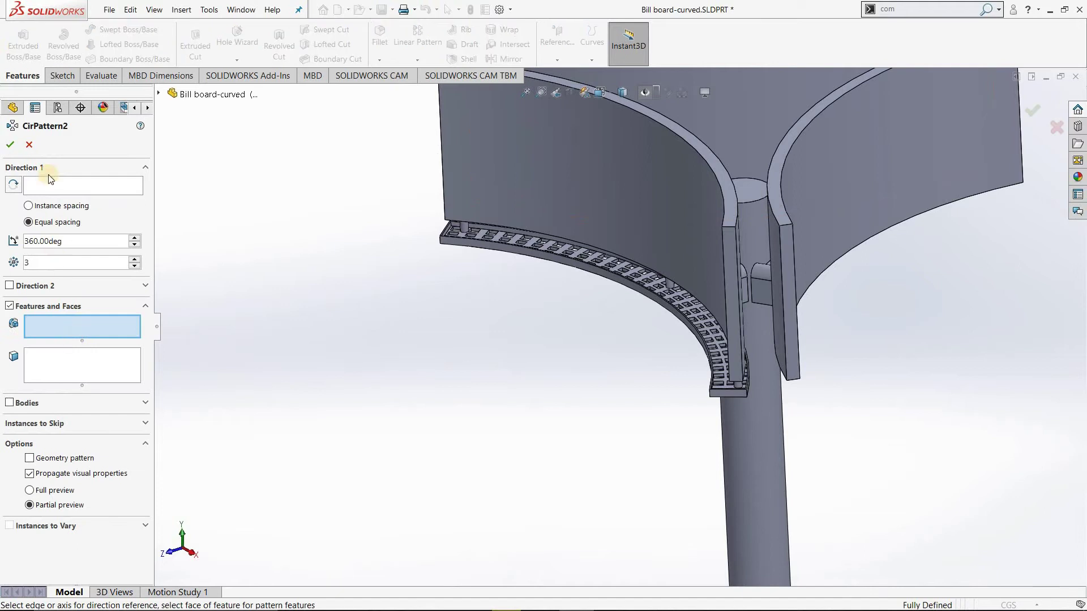
# Pattern the Boss-Extrude9 grating body 3 times at 360° equal spacing about the post's Axis1.
pyautogui.click(28, 406)
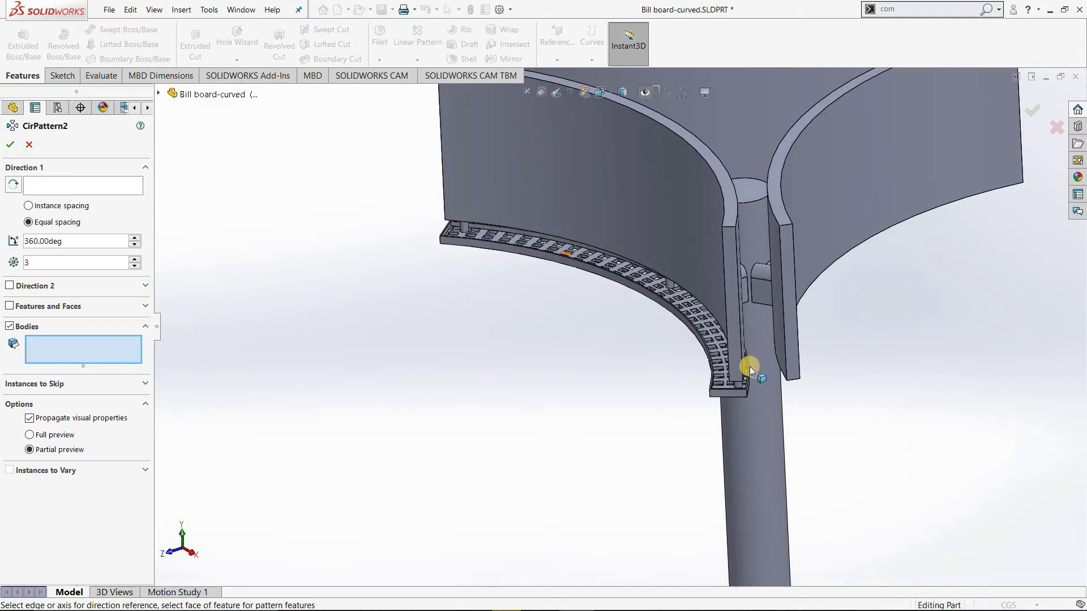
pyautogui.click(492, 245)
pyautogui.moveTo(683, 304)
pyautogui.mouseDown(button='middle')
pyautogui.moveTo(710, 370)
pyautogui.moveTo(689, 502)
pyautogui.moveTo(727, 316)
pyautogui.moveTo(759, 453)
pyautogui.moveTo(766, 364)
pyautogui.moveTo(772, 381)
pyautogui.moveTo(814, 381)
pyautogui.mouseUp(button='middle')
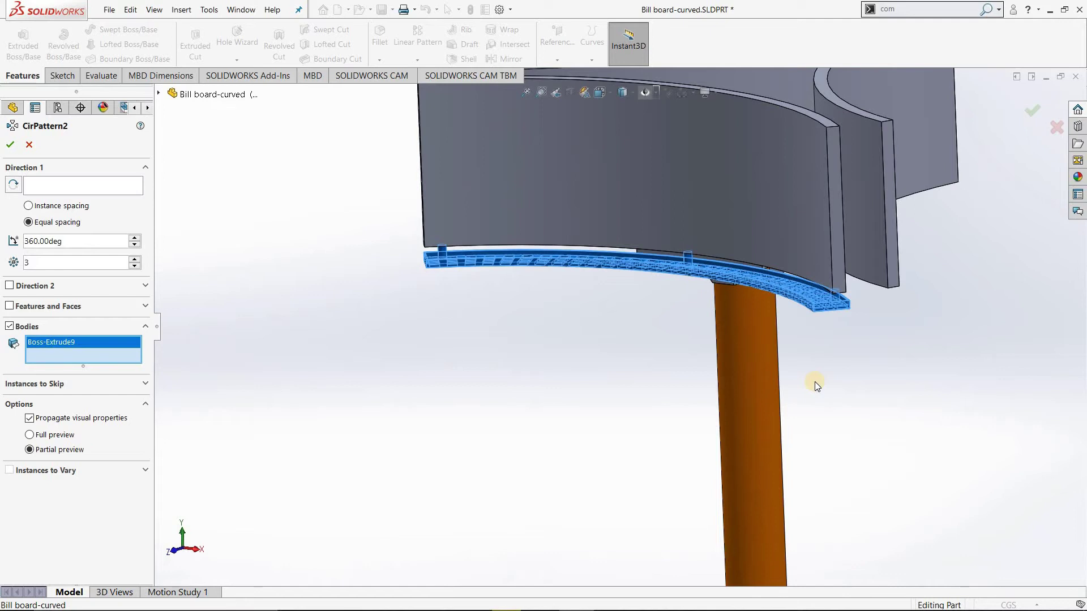
pyautogui.moveTo(795, 372)
pyautogui.mouseDown(button='middle')
pyautogui.moveTo(813, 376)
pyautogui.moveTo(800, 254)
pyautogui.moveTo(712, 187)
pyautogui.moveTo(645, 376)
pyautogui.moveTo(647, 454)
pyautogui.moveTo(759, 260)
pyautogui.mouseUp(button='middle')
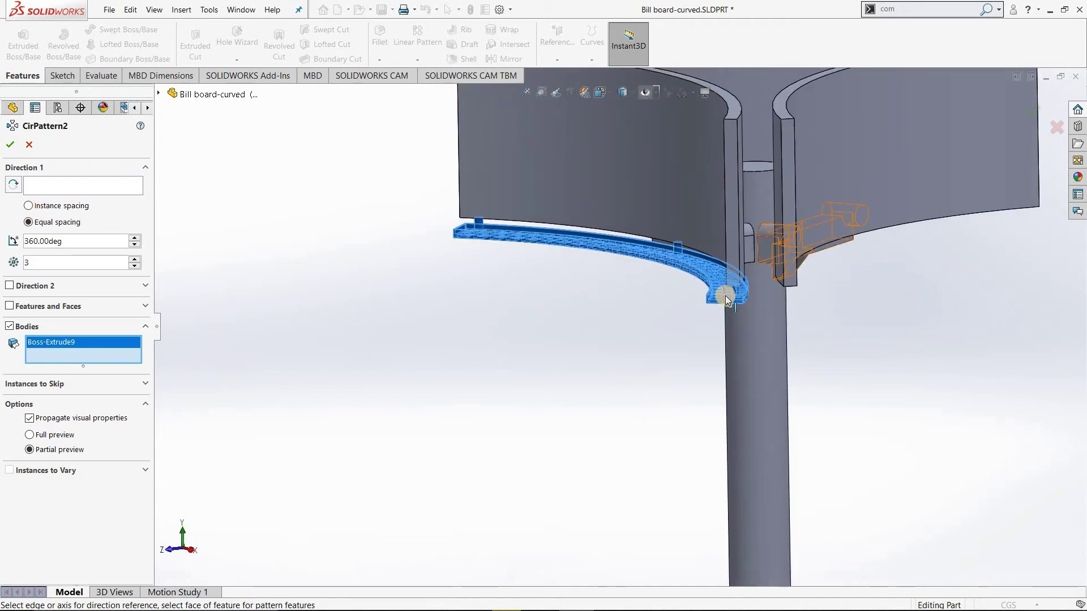
pyautogui.moveTo(650, 423)
pyautogui.mouseDown(button='middle')
pyautogui.moveTo(663, 195)
pyautogui.moveTo(651, 204)
pyautogui.mouseUp(button='middle')
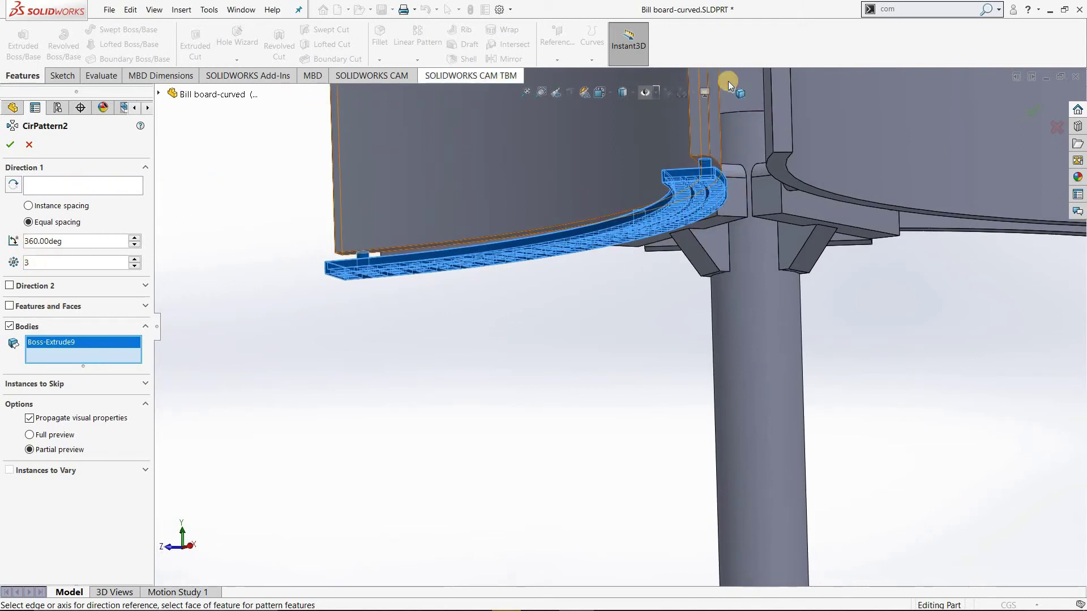
pyautogui.click(654, 93)
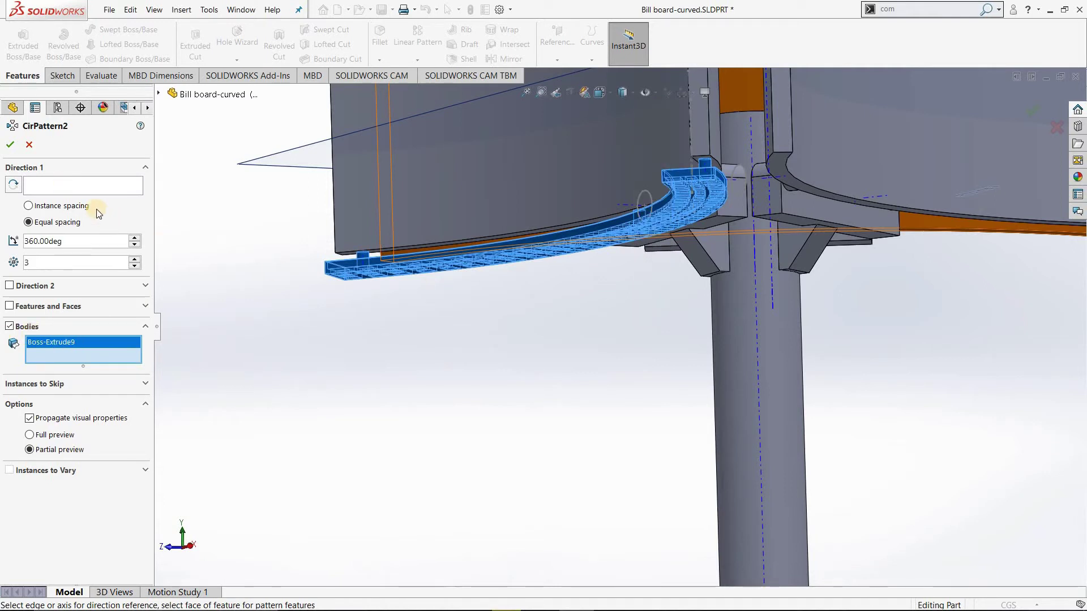
pyautogui.click(756, 389)
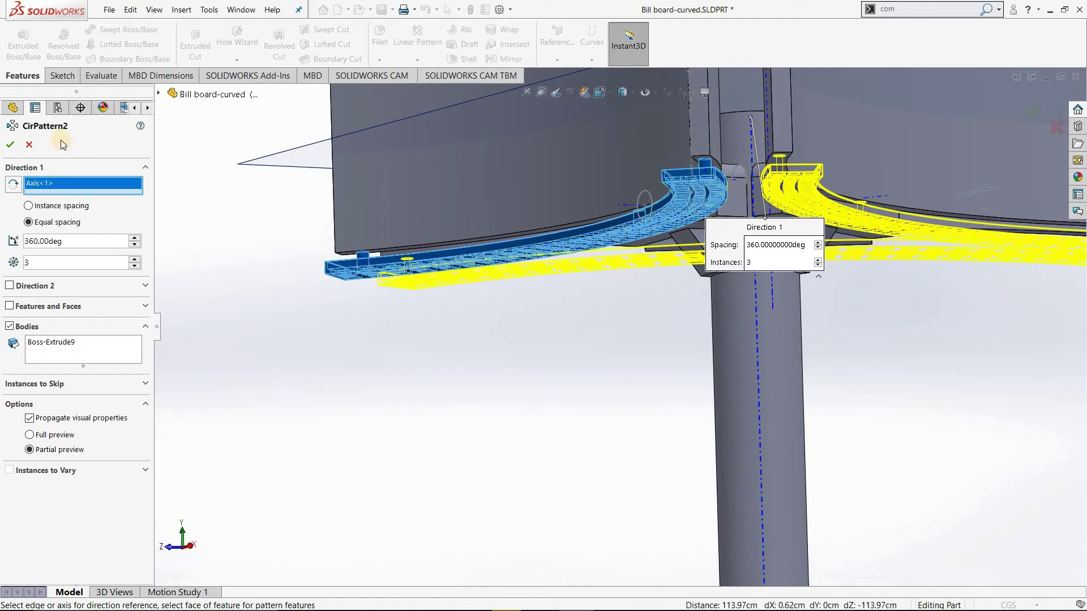
pyautogui.click(12, 144)
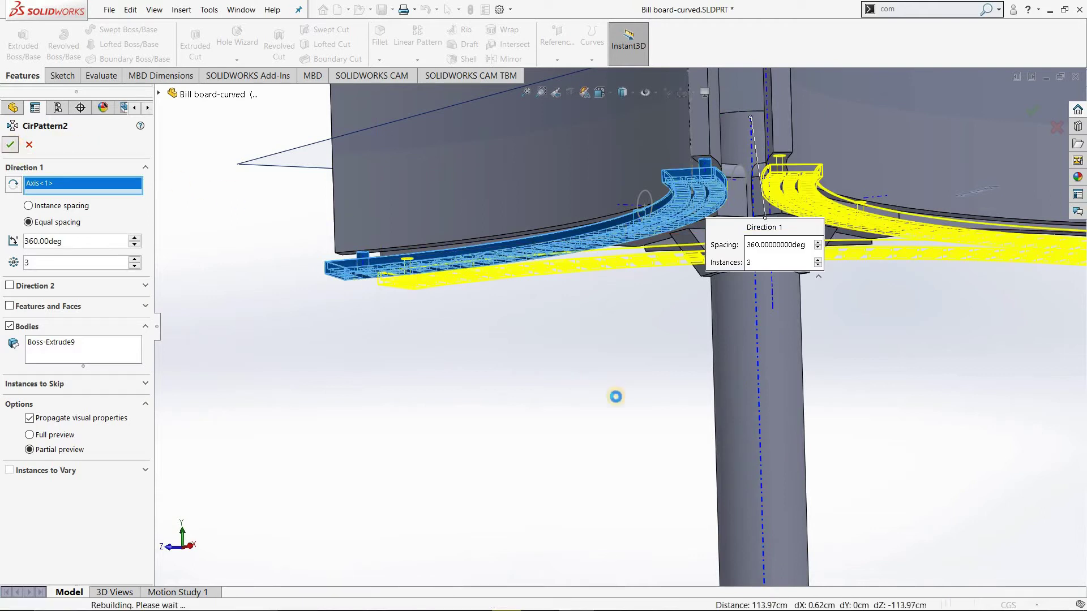
pyautogui.click(623, 397)
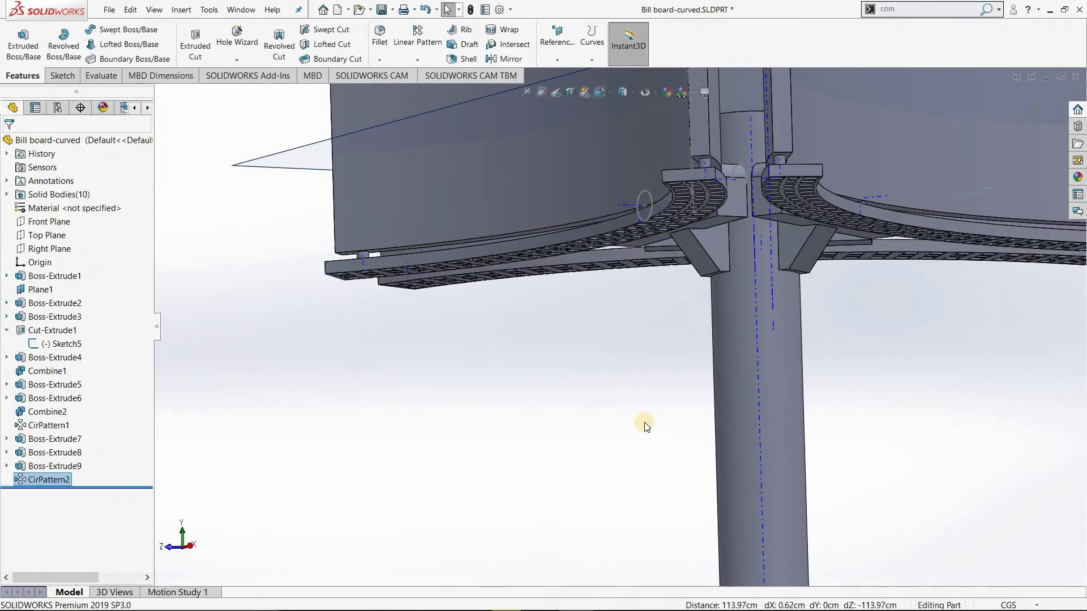
pyautogui.moveTo(646, 426); pyautogui.dragTo(844, 362, button='middle')
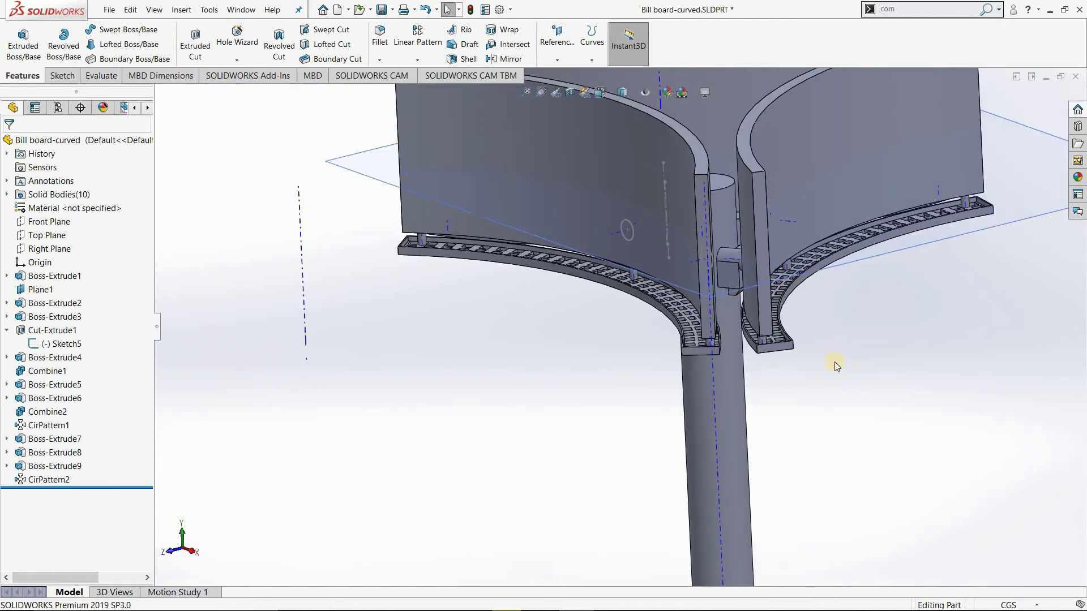
pyautogui.scroll(4, 738, 189)
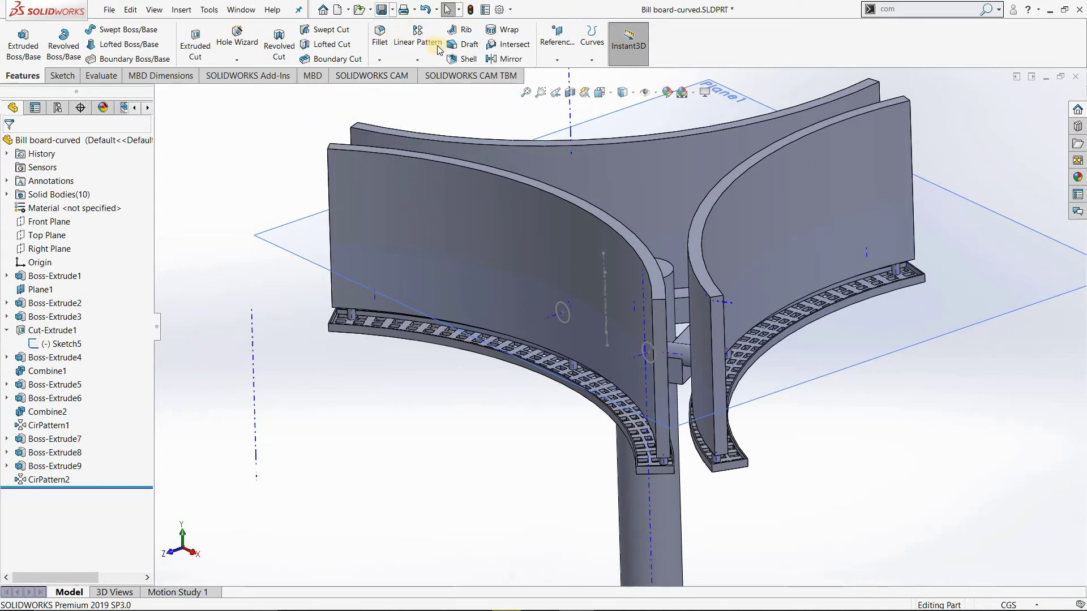
pyautogui.scroll(-3, 434, 168)
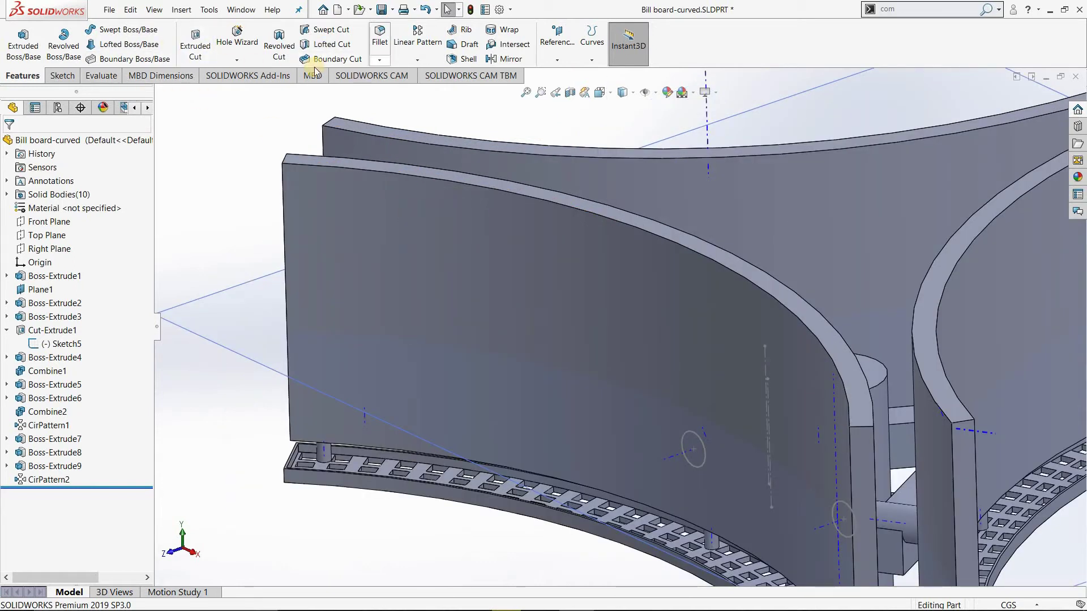
# Create Plane2 offset 7.50 cm below the board's top face, with the offset flipped.
pyautogui.click(557, 59)
pyautogui.click(539, 188)
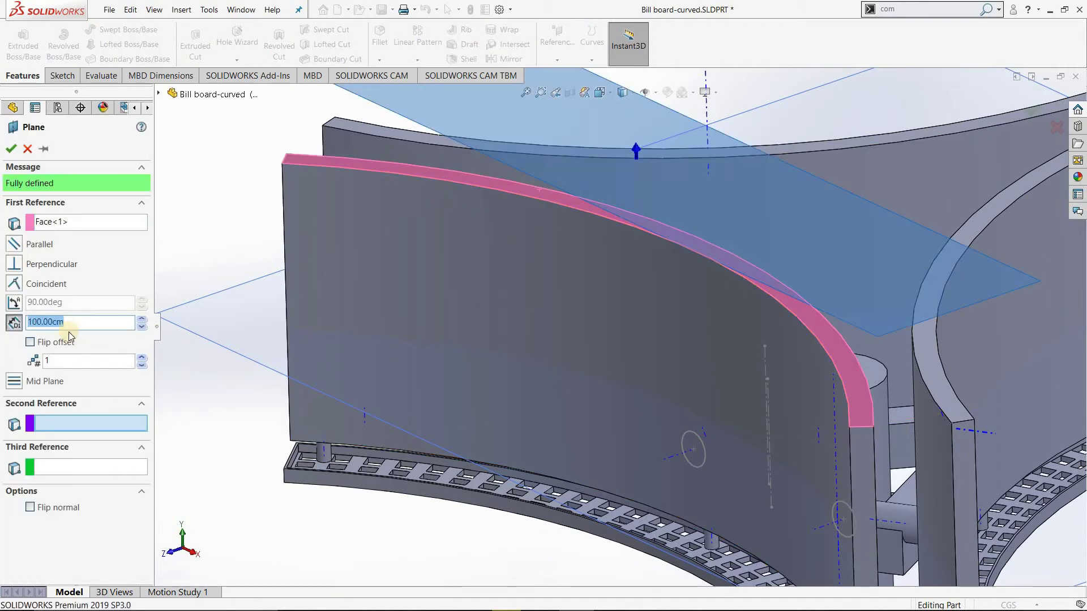
pyautogui.write('5')
pyautogui.press('Return')
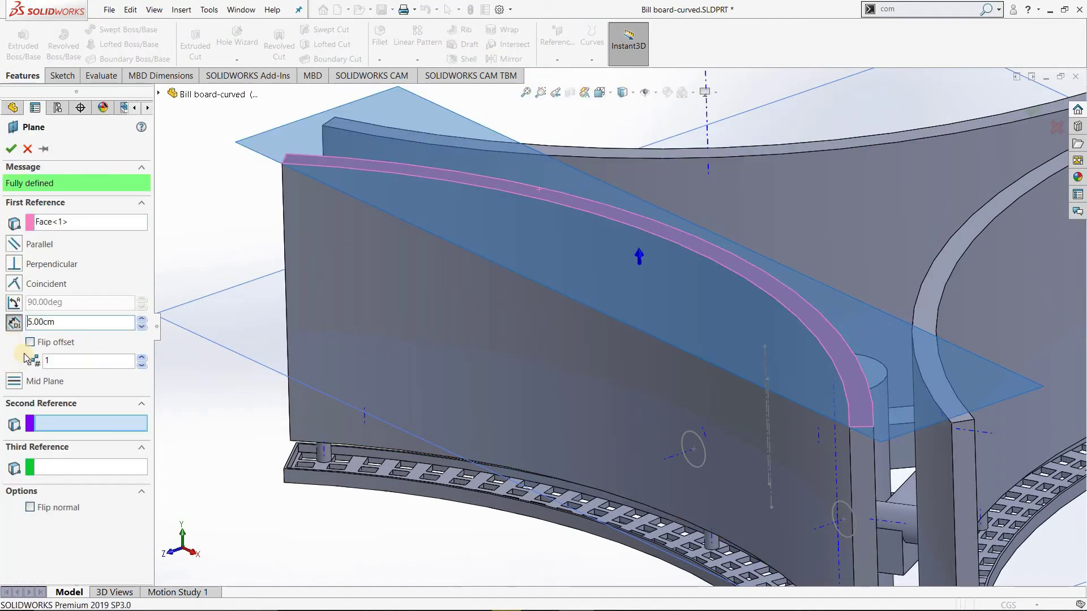
pyautogui.click(30, 344)
pyautogui.write('7')
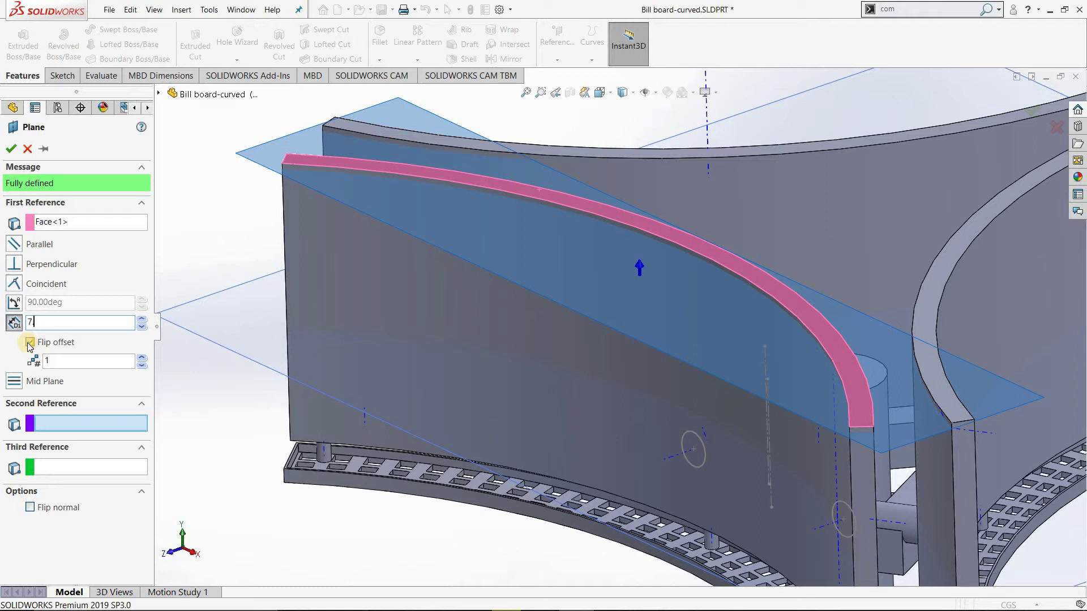
pyautogui.write('.5')
pyautogui.press('Return')
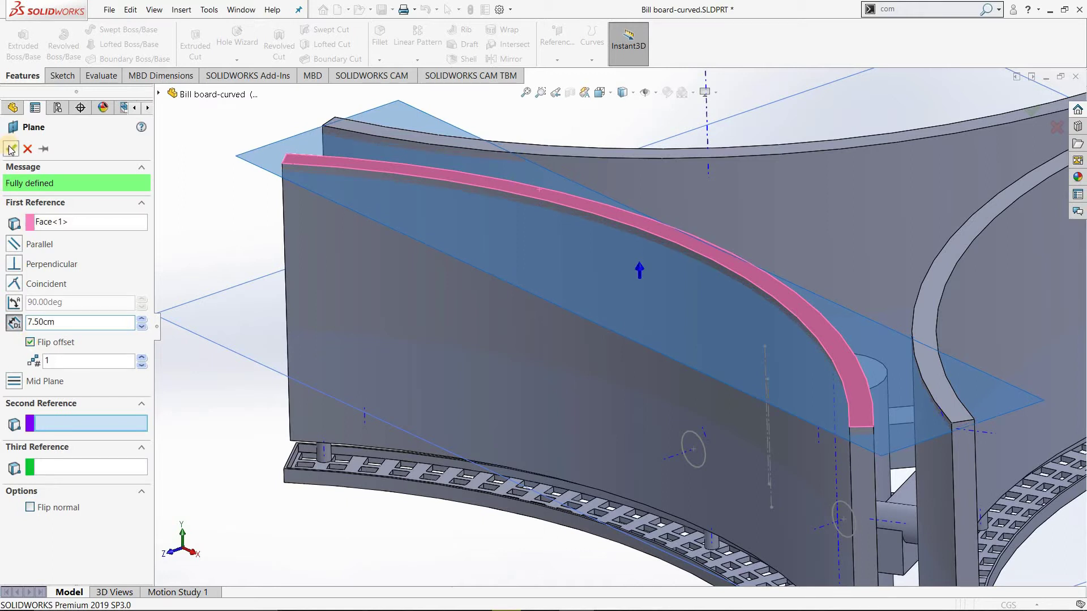
pyautogui.click(10, 149)
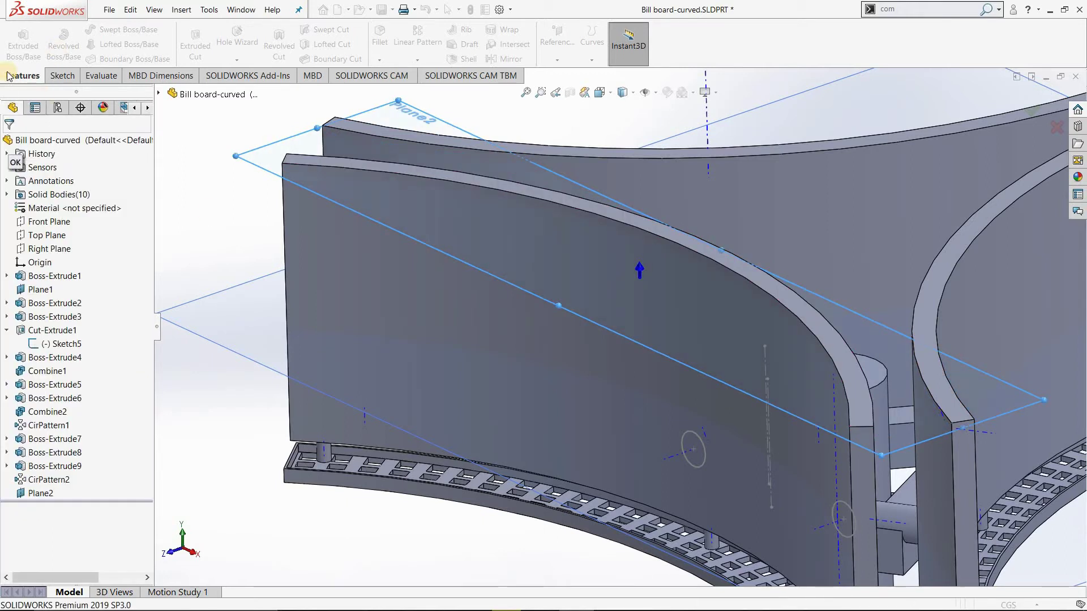
# Start a sketch on Plane2 viewed normal to it and convert the board's curved edge into it.
pyautogui.click(59, 50)
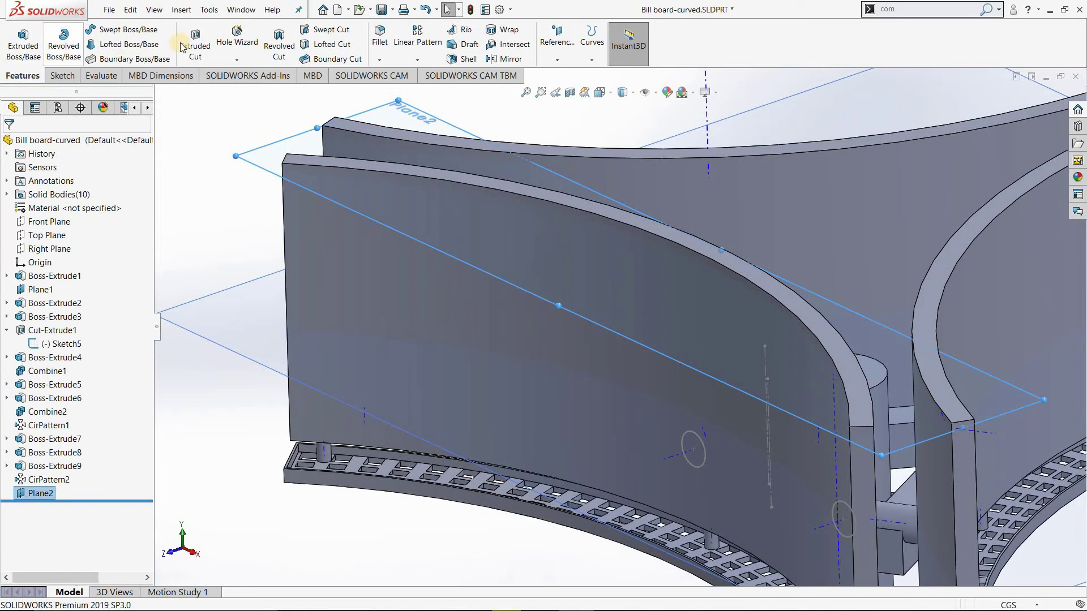
pyautogui.rightClick(48, 508)
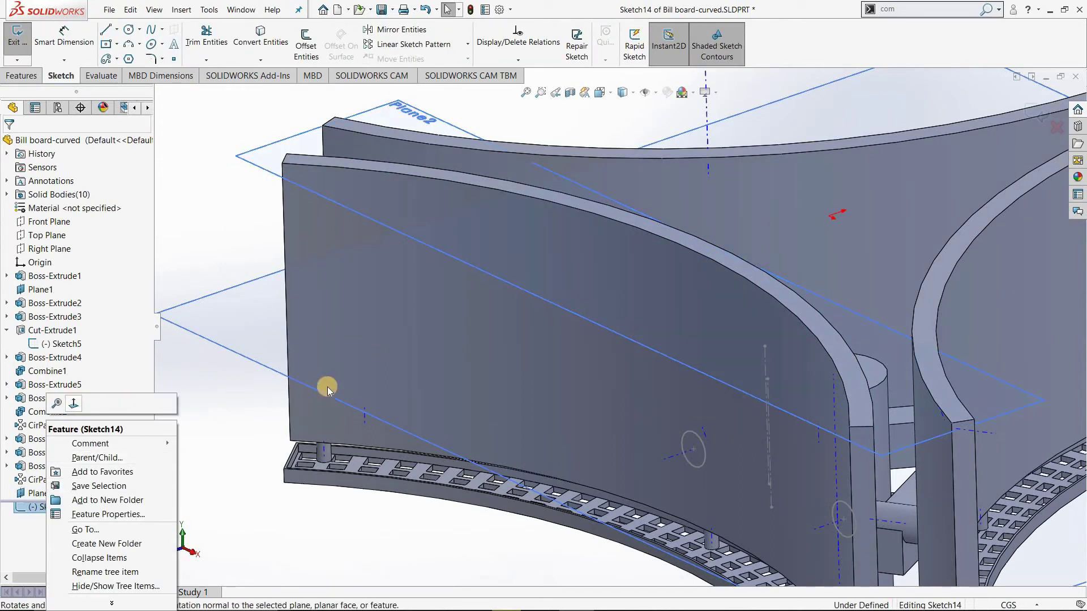
pyautogui.hotkey('ctrl', '8')
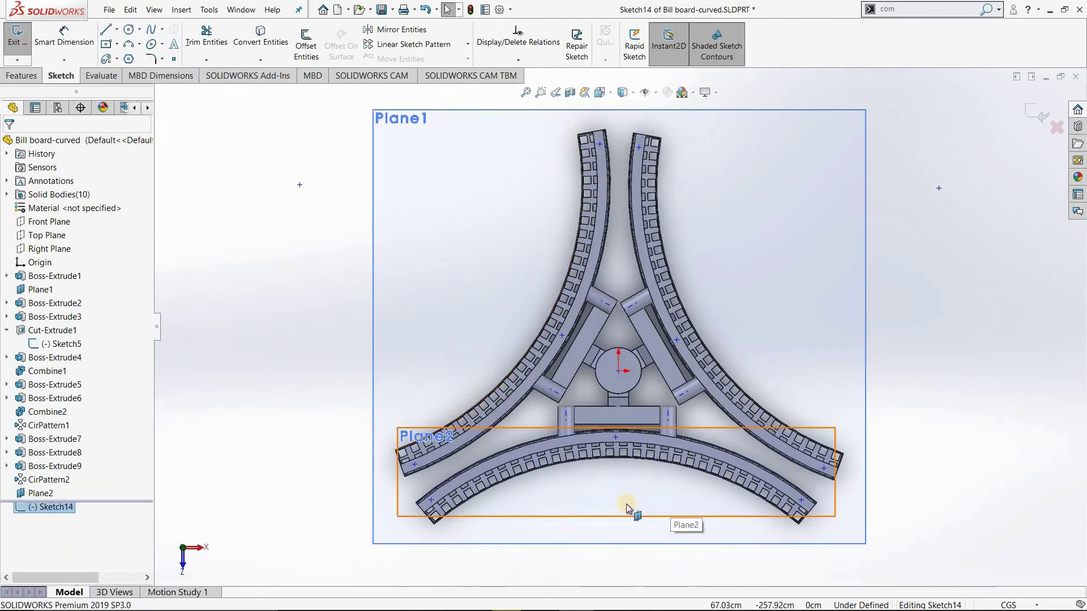
pyautogui.scroll(-2, 627, 505)
pyautogui.scroll(-2, 543, 498)
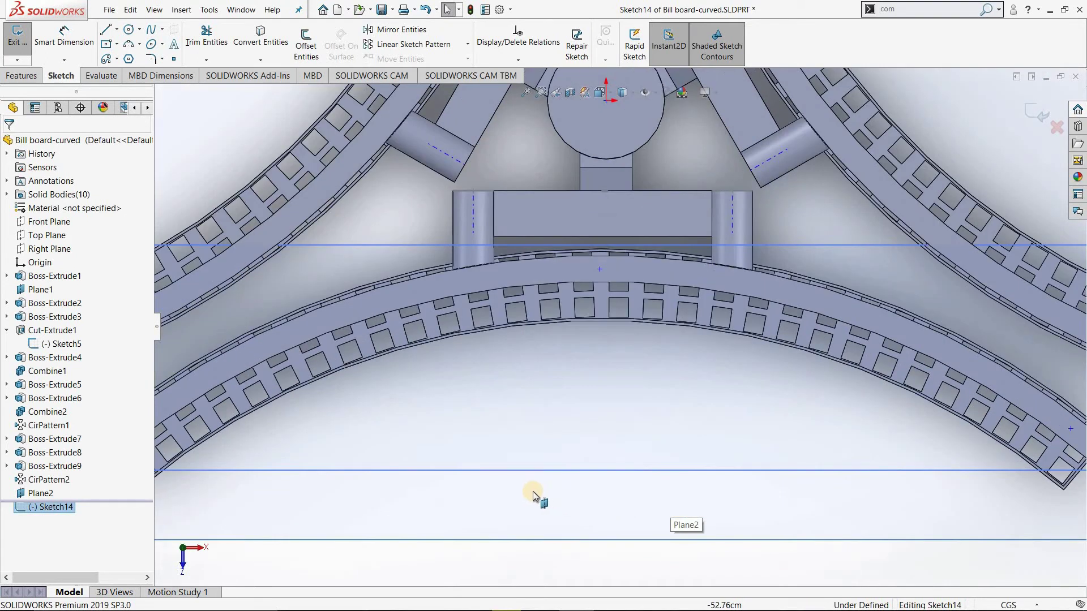
pyautogui.scroll(1, 415, 427)
pyautogui.scroll(-1, 416, 427)
pyautogui.scroll(-1, 472, 366)
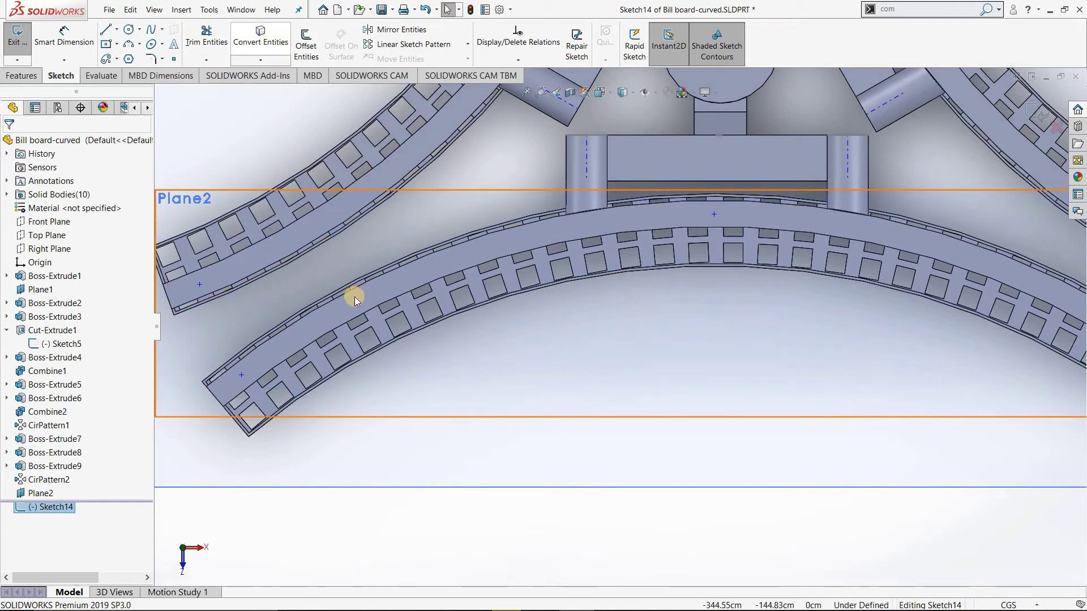
pyautogui.click(256, 298)
pyautogui.click(10, 145)
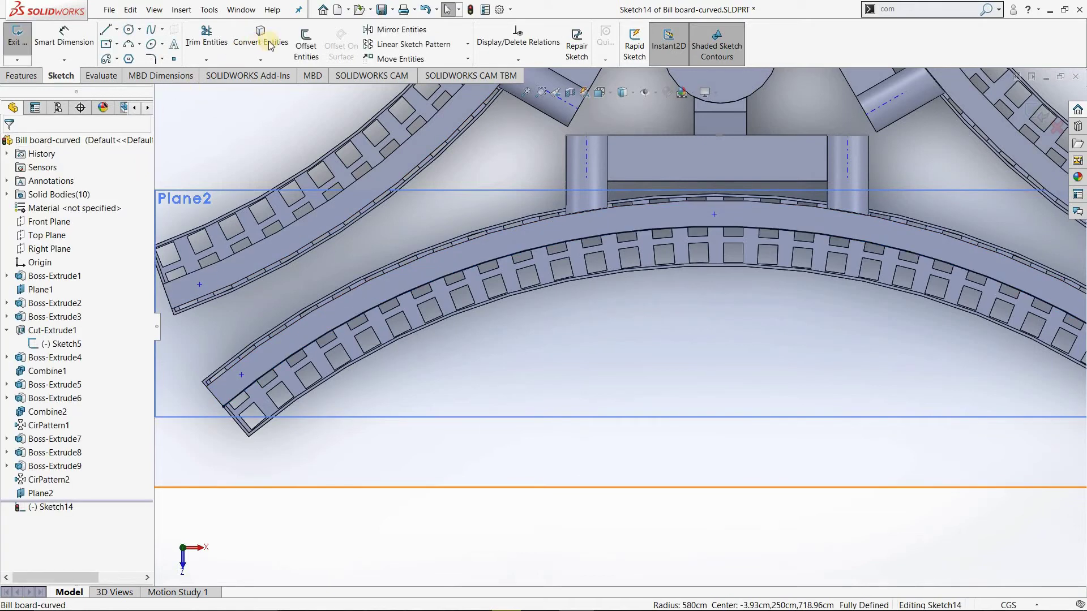
# Offset the converted arc by 3.00 cm to form a parallel curve.
pyautogui.click(306, 42)
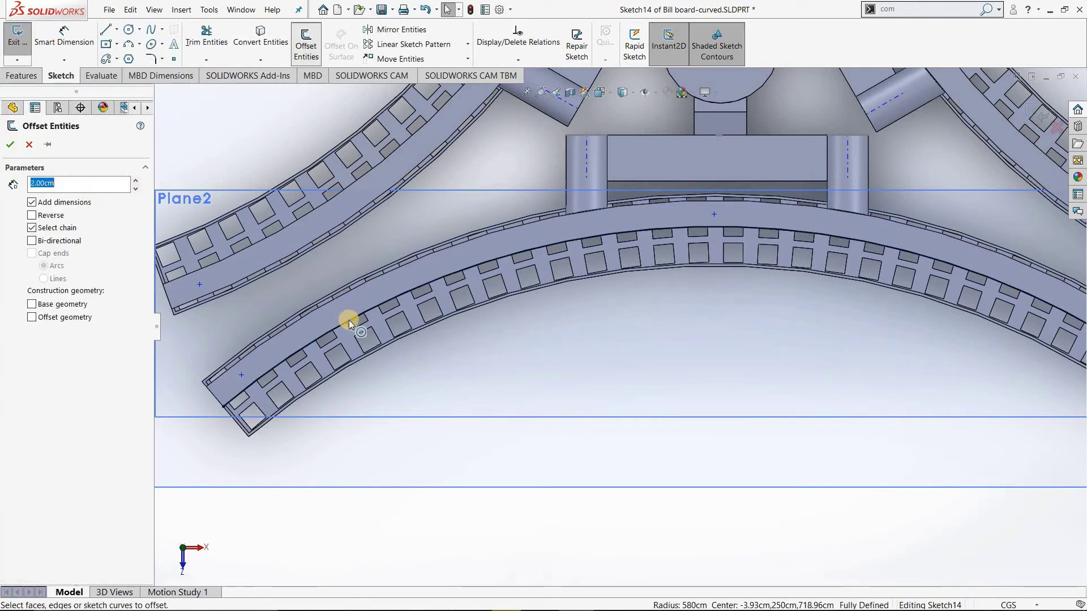
pyautogui.click(349, 321)
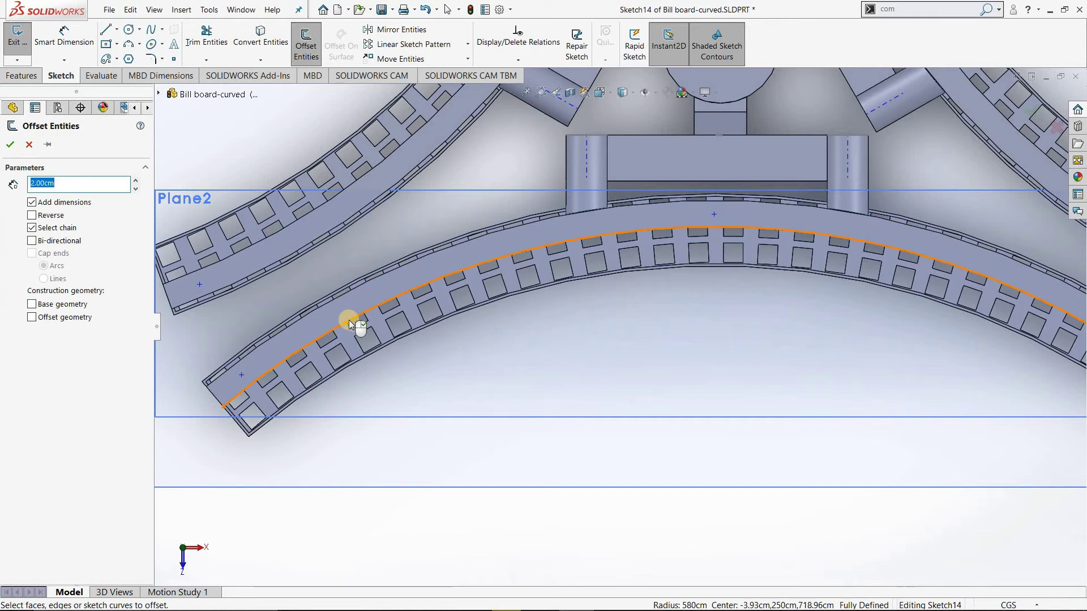
pyautogui.click(136, 180)
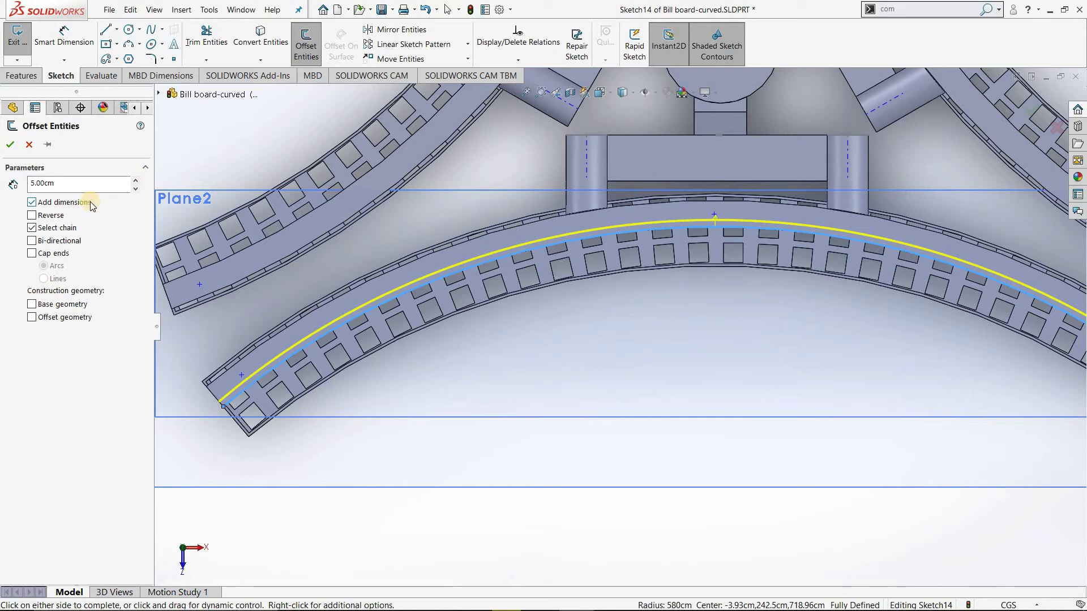
pyautogui.click(134, 192)
pyautogui.click(134, 191)
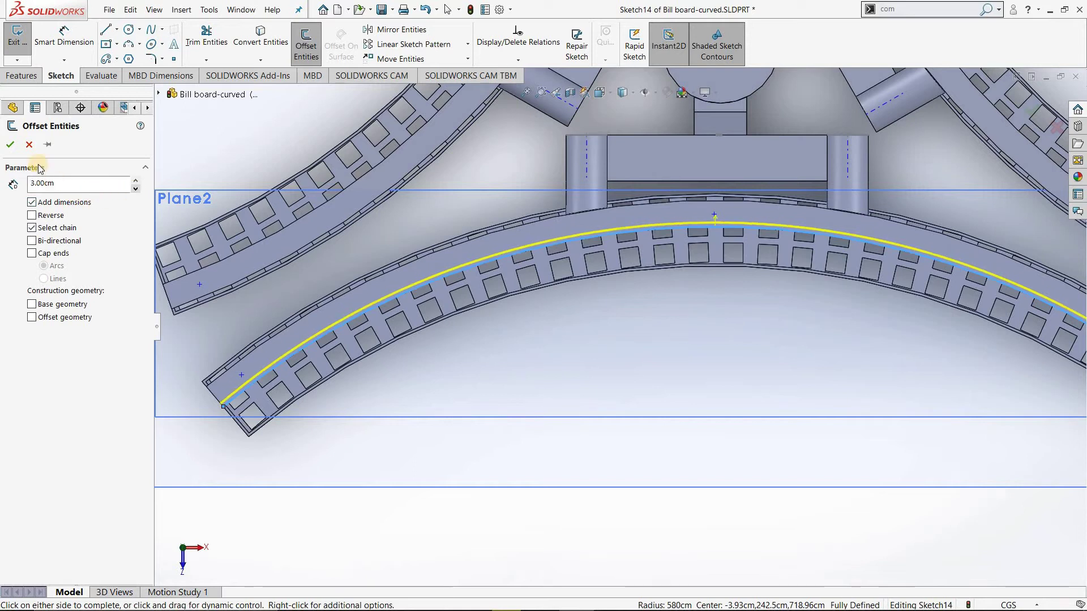
pyautogui.click(11, 145)
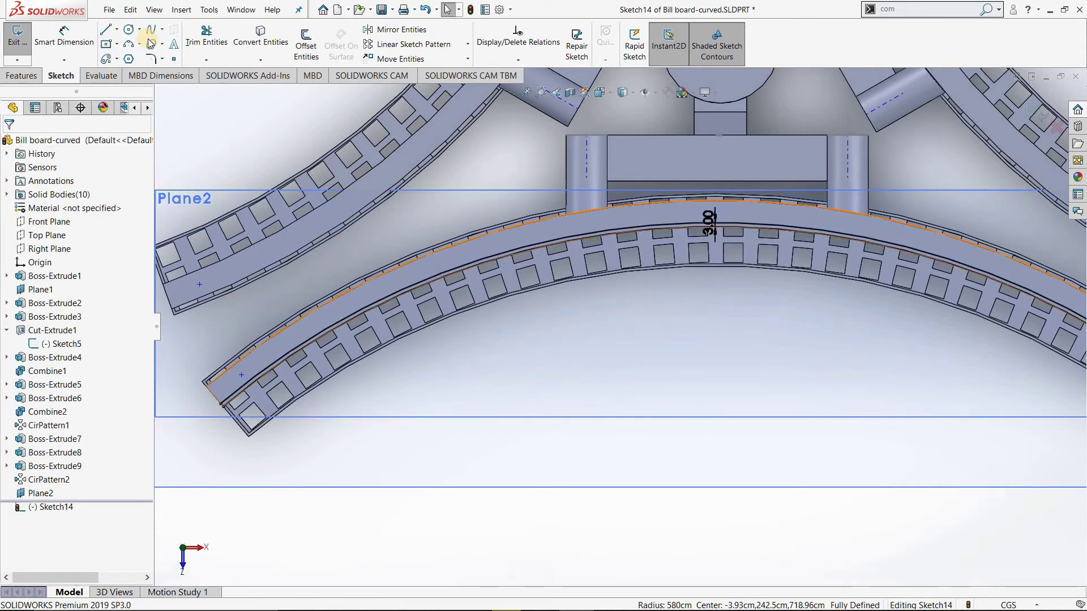
# Draw short 3 cm lines joining the arched edge to its offset curve at both strip ends.
pyautogui.press('l')
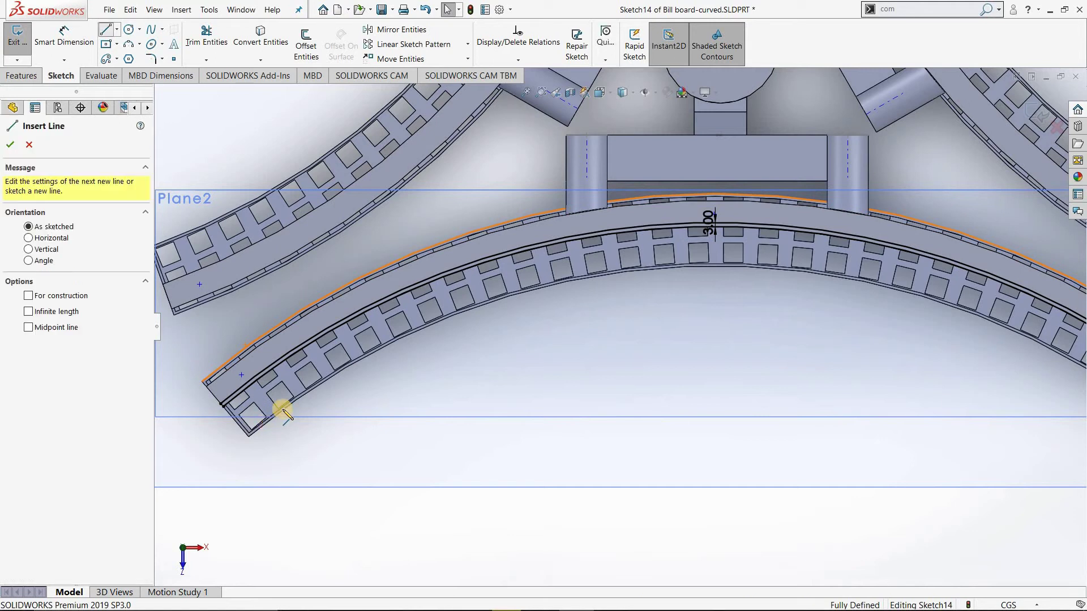
pyautogui.scroll(2, 280, 390)
pyautogui.scroll(1, 283, 373)
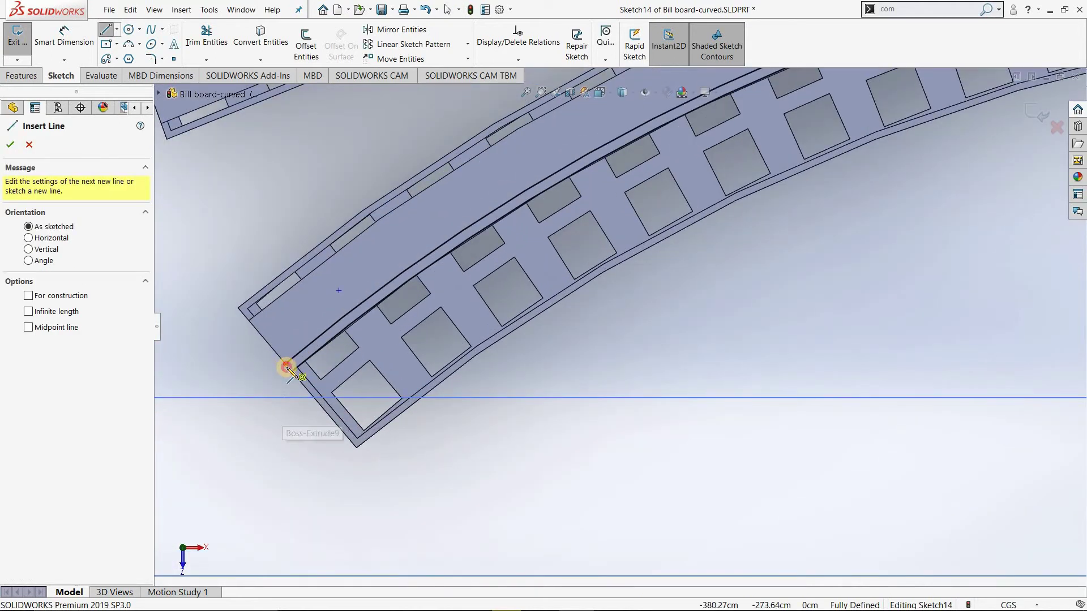
pyautogui.click(286, 365)
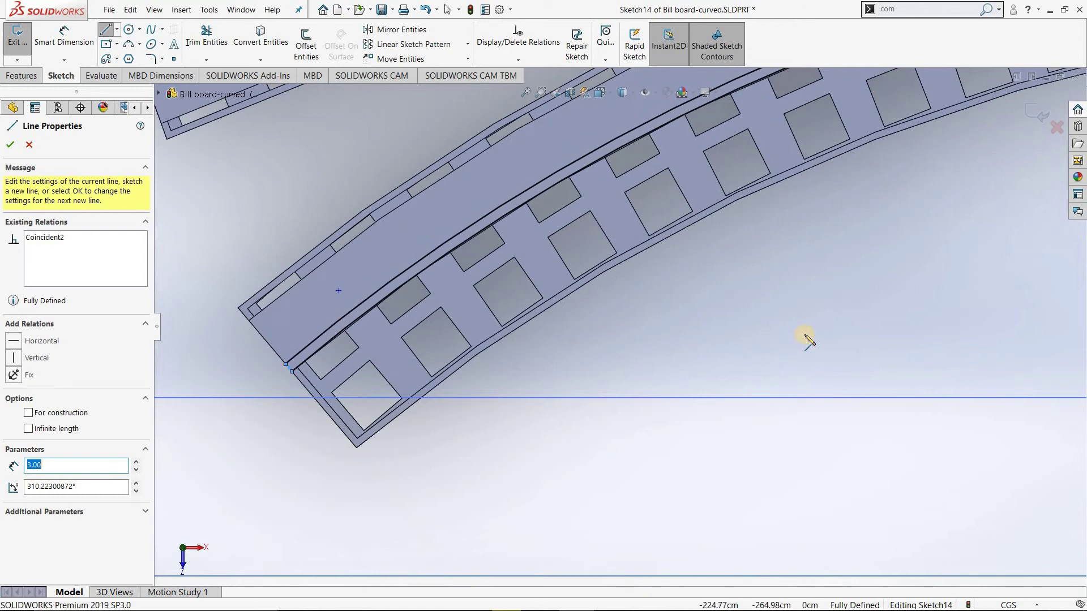
pyautogui.scroll(-3, 809, 340)
pyautogui.scroll(-2, 814, 340)
pyautogui.scroll(2, 821, 317)
pyautogui.scroll(2, 850, 329)
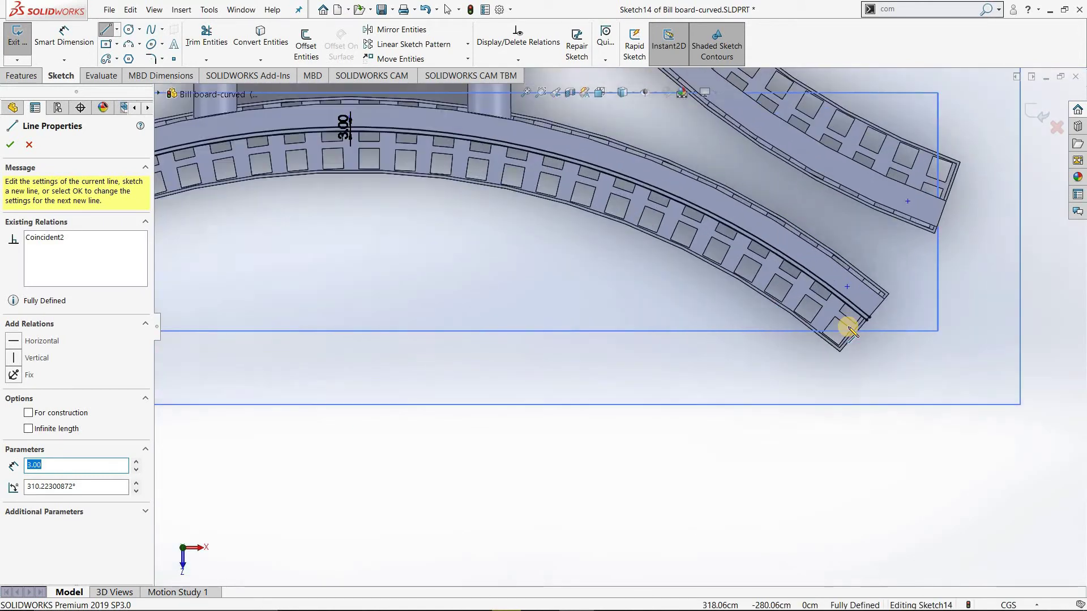
pyautogui.scroll(2, 850, 329)
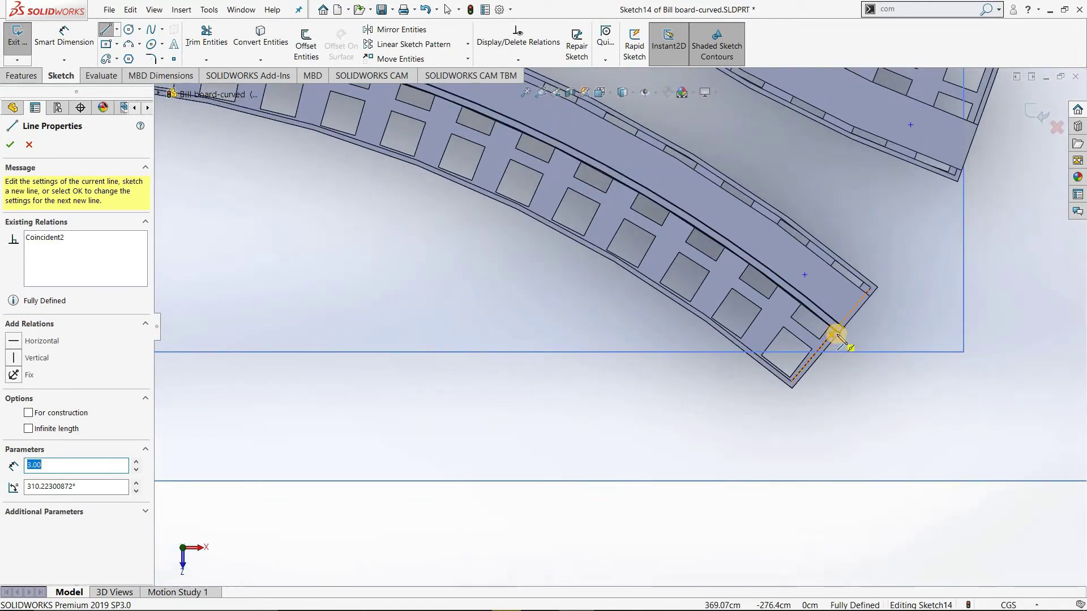
pyautogui.click(841, 338)
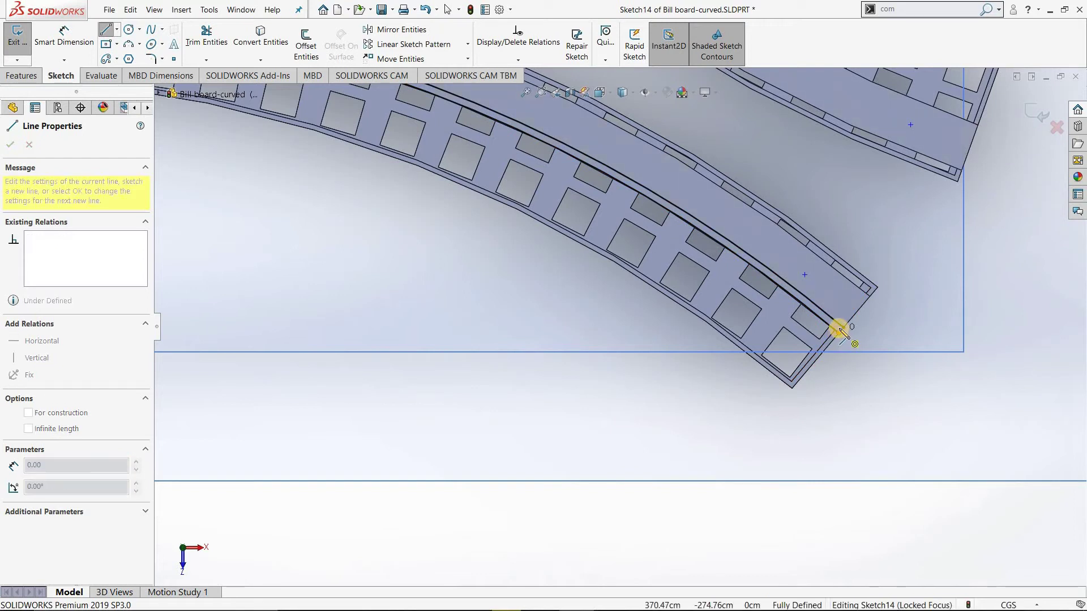
pyautogui.press('Escape')
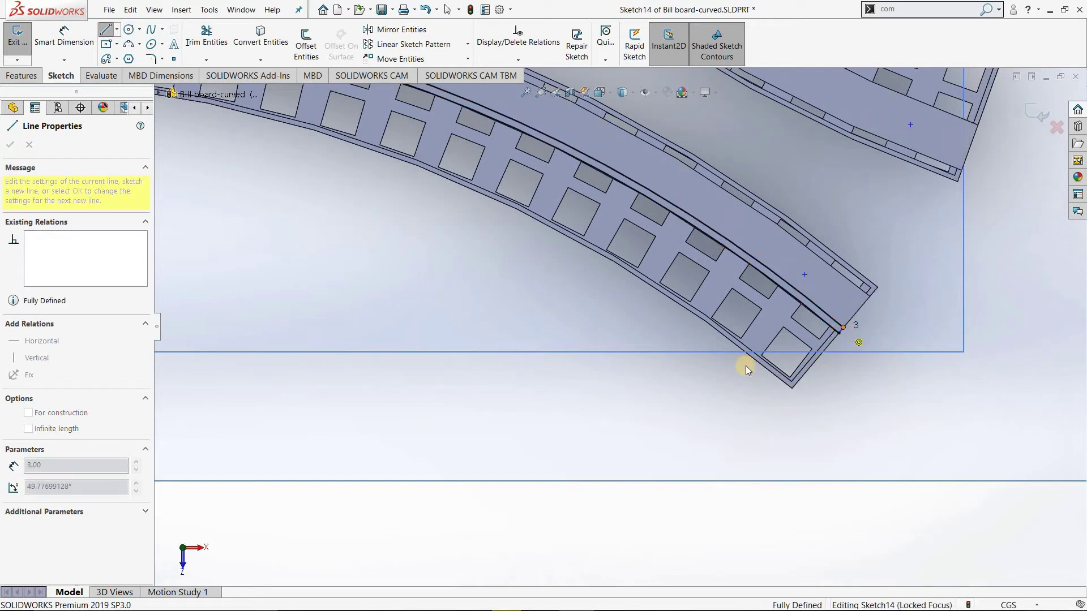
pyautogui.scroll(2, 747, 365)
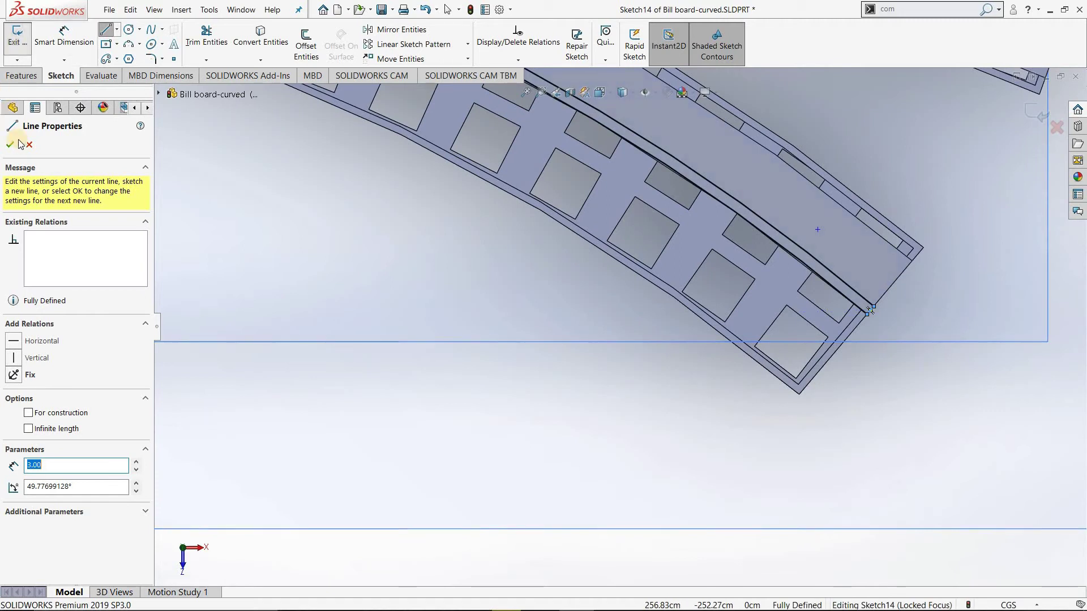
pyautogui.click(309, 62)
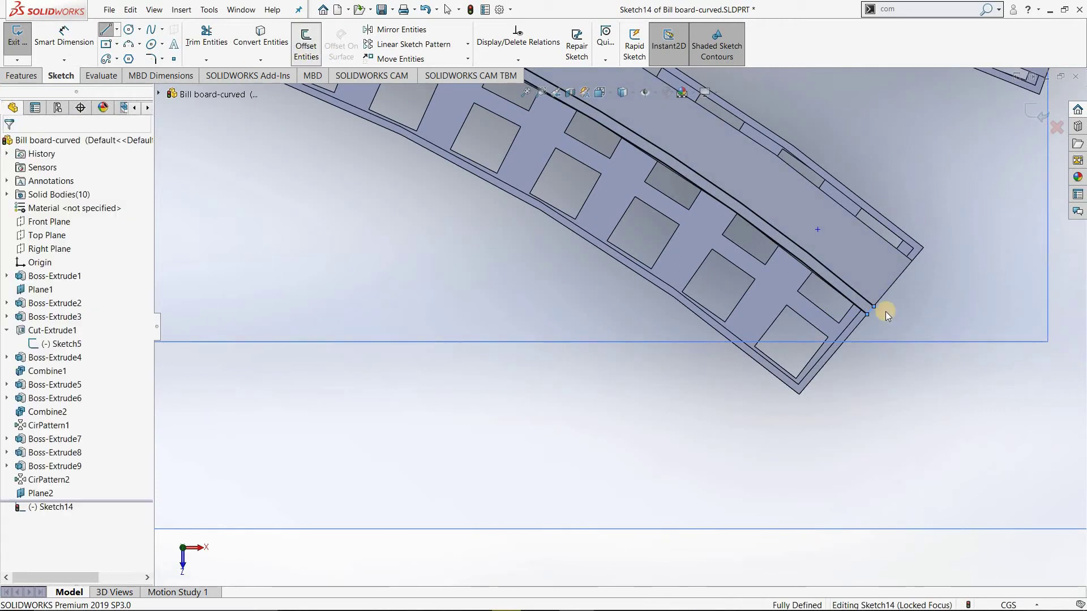
# Offset the short end edge 5 cm inward as a single line, with Select chain turned off.
pyautogui.click(872, 309)
pyautogui.scroll(4, 928, 305)
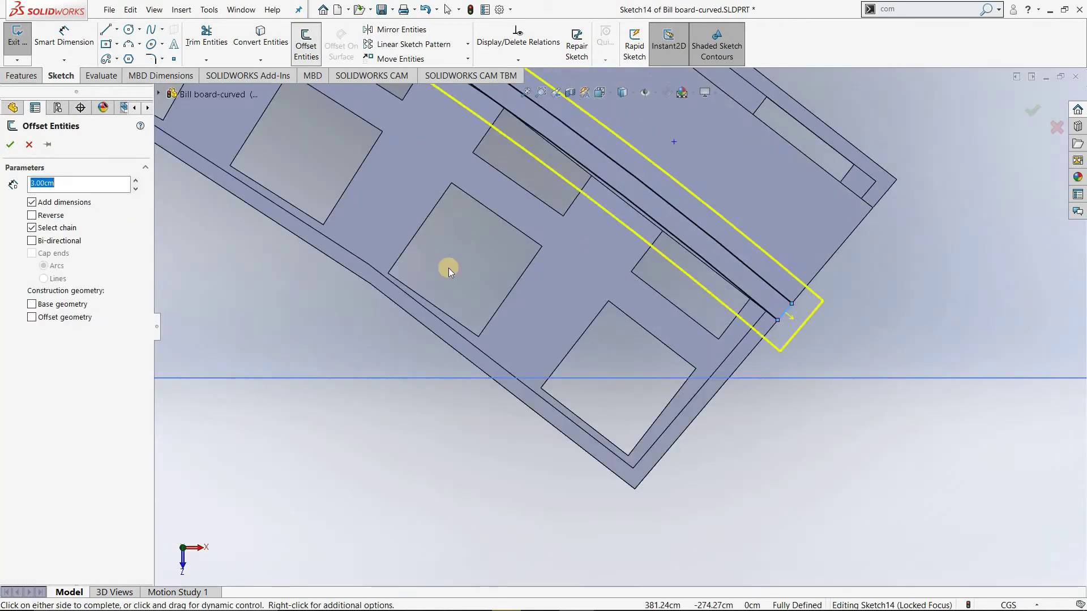
pyautogui.click(40, 229)
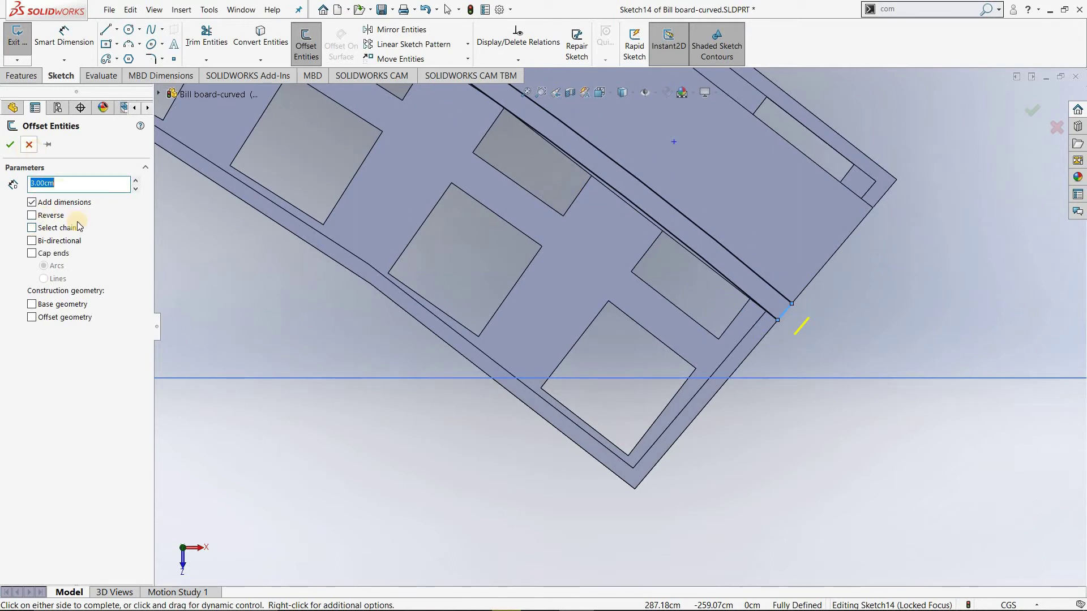
pyautogui.press('Escape')
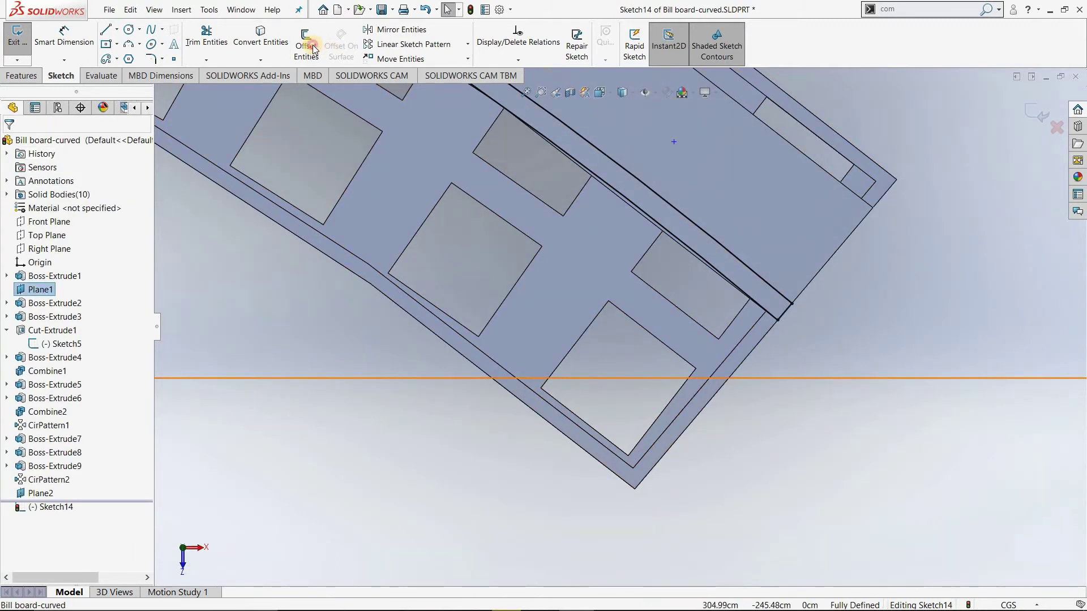
pyautogui.click(313, 49)
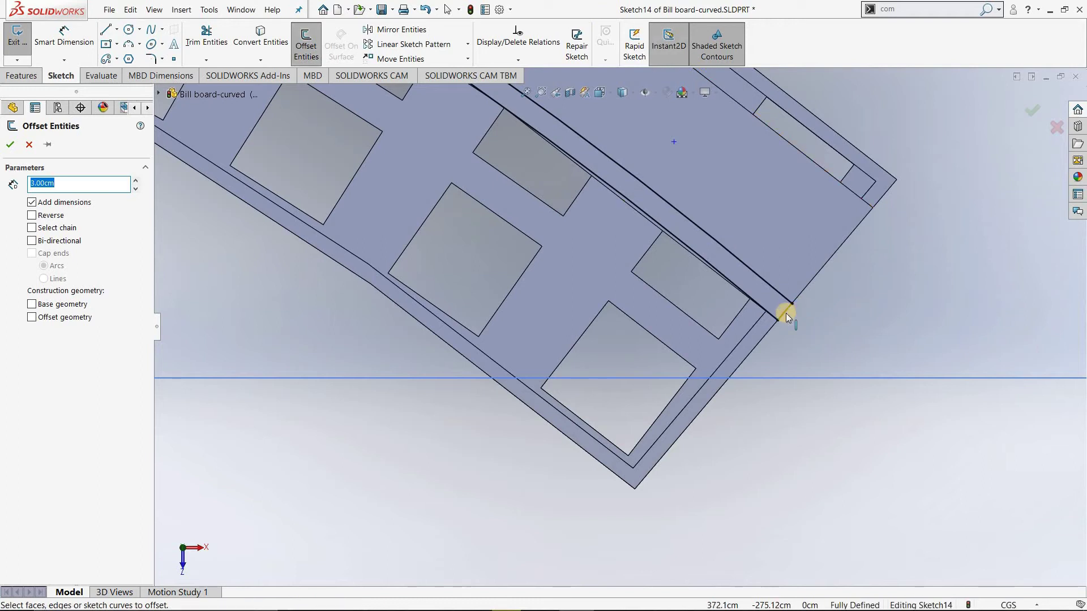
pyautogui.click(784, 344)
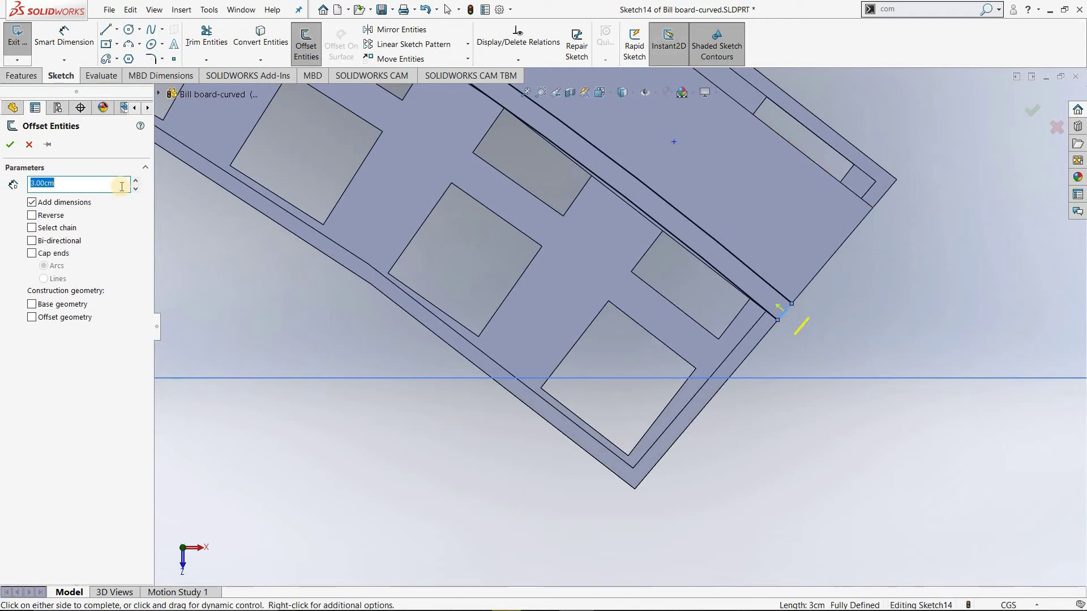
pyautogui.write('5')
pyautogui.press('Return')
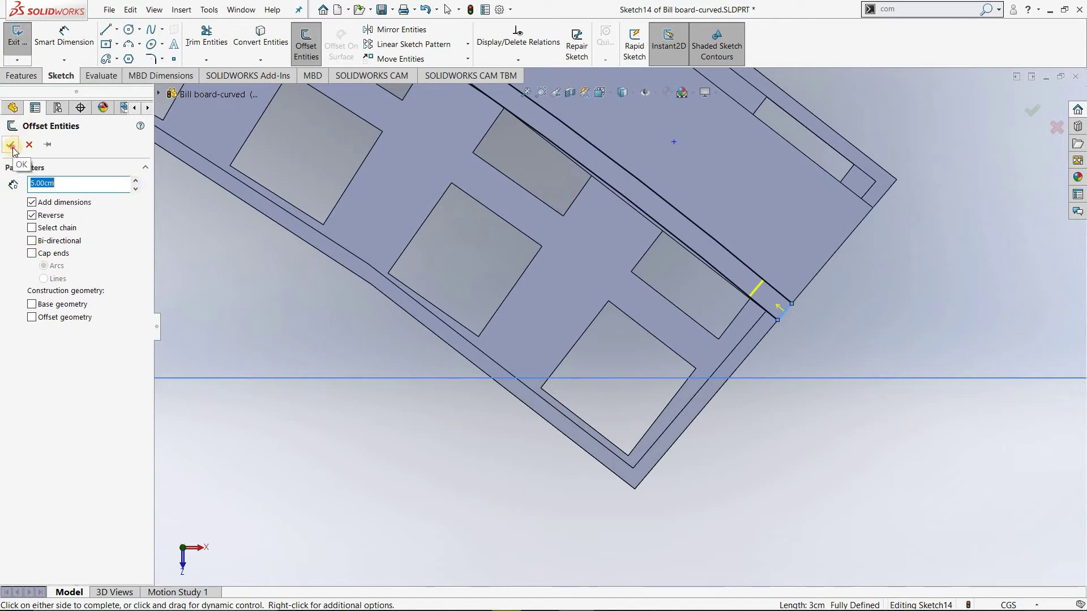
pyautogui.click(753, 306)
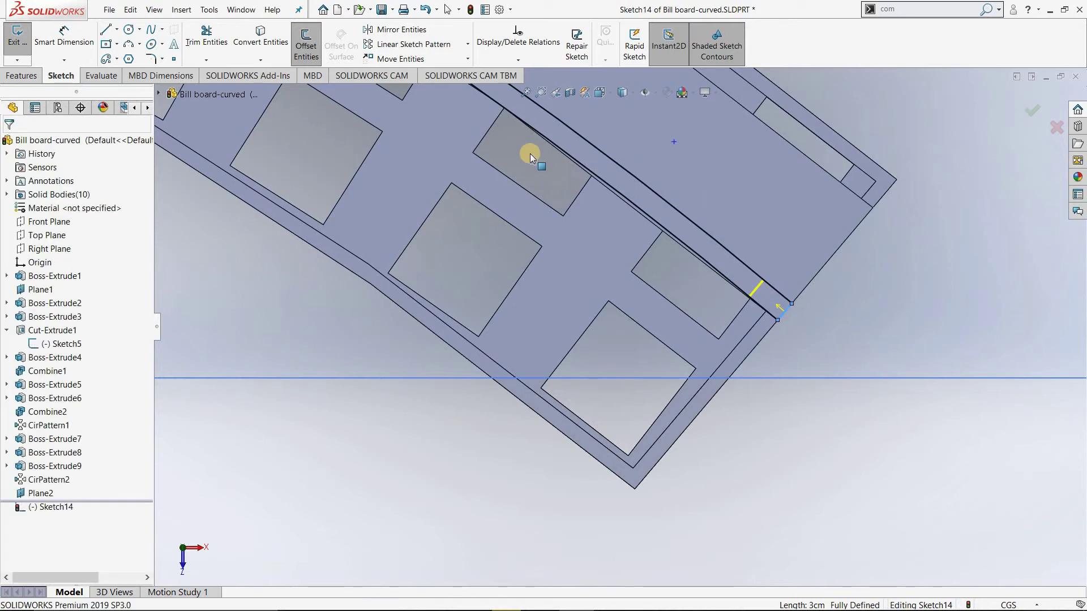
pyautogui.click(197, 44)
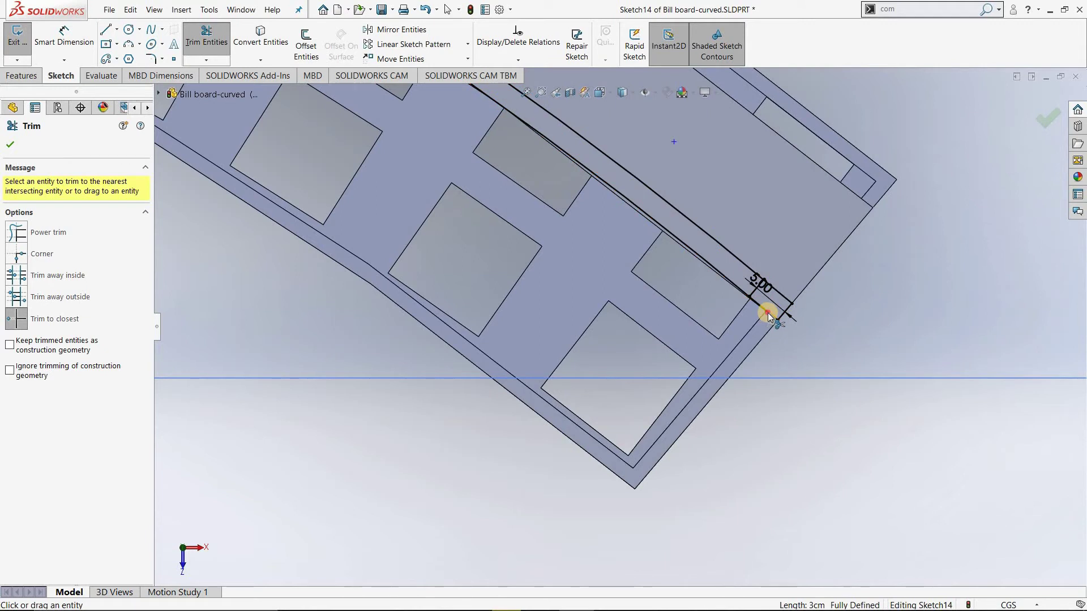
# Trim the overhanging line and stub at the board-end corner, undoing the last trim.
pyautogui.click(787, 312)
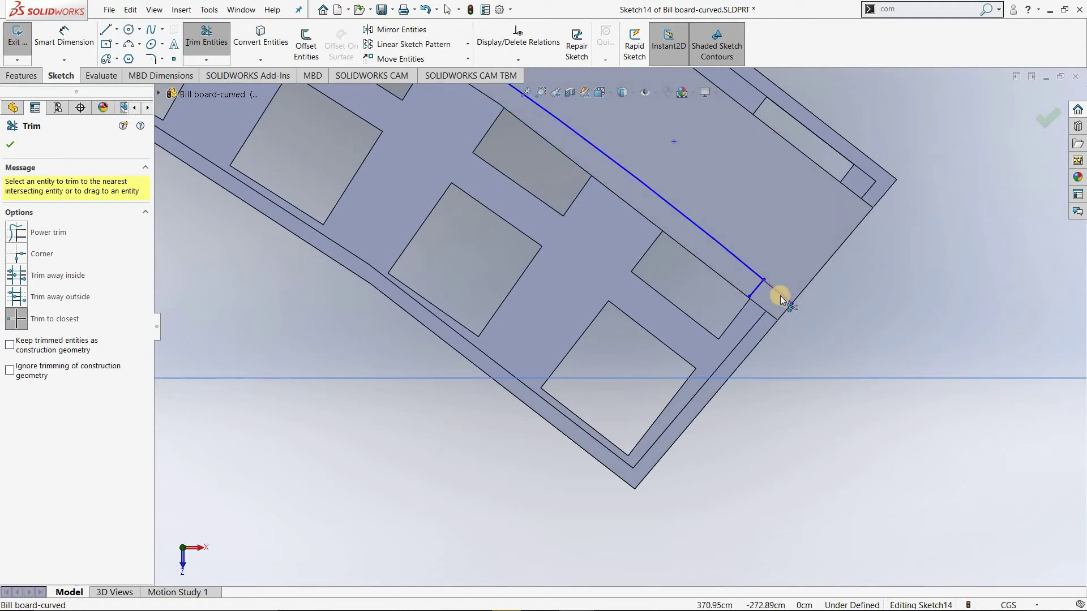
pyautogui.click(779, 296)
pyautogui.scroll(5, 542, 298)
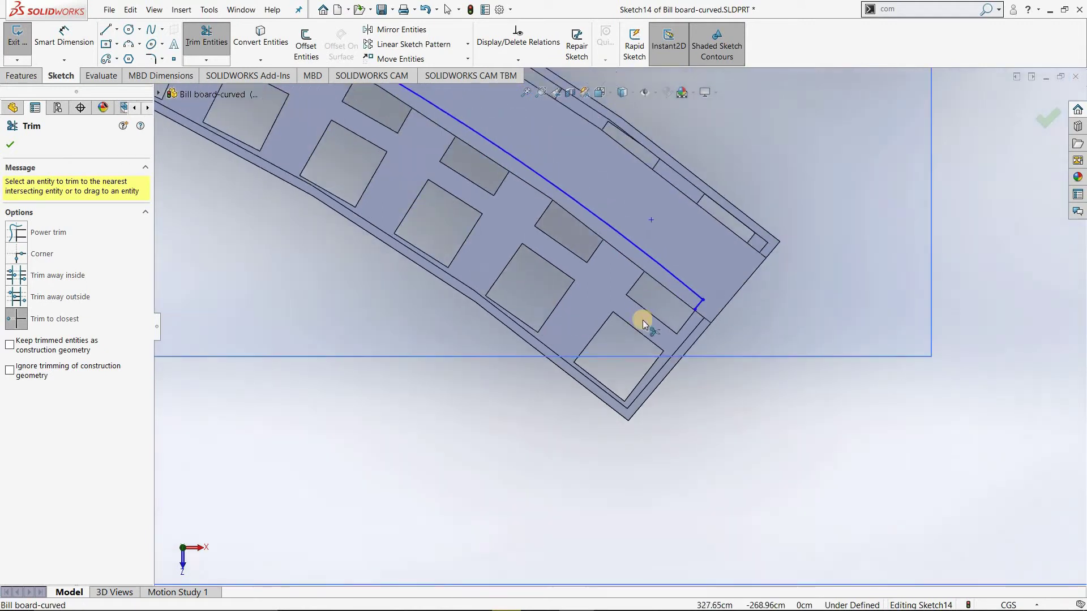
pyautogui.scroll(2, 695, 325)
pyautogui.scroll(-4, 614, 291)
pyautogui.scroll(-2, 617, 284)
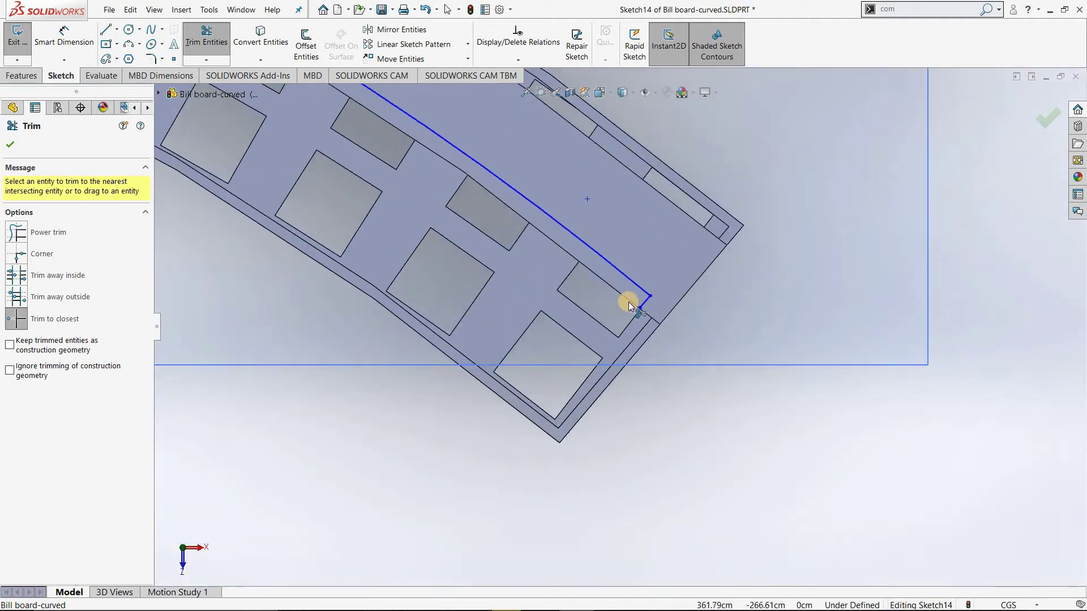
pyautogui.press('Escape')
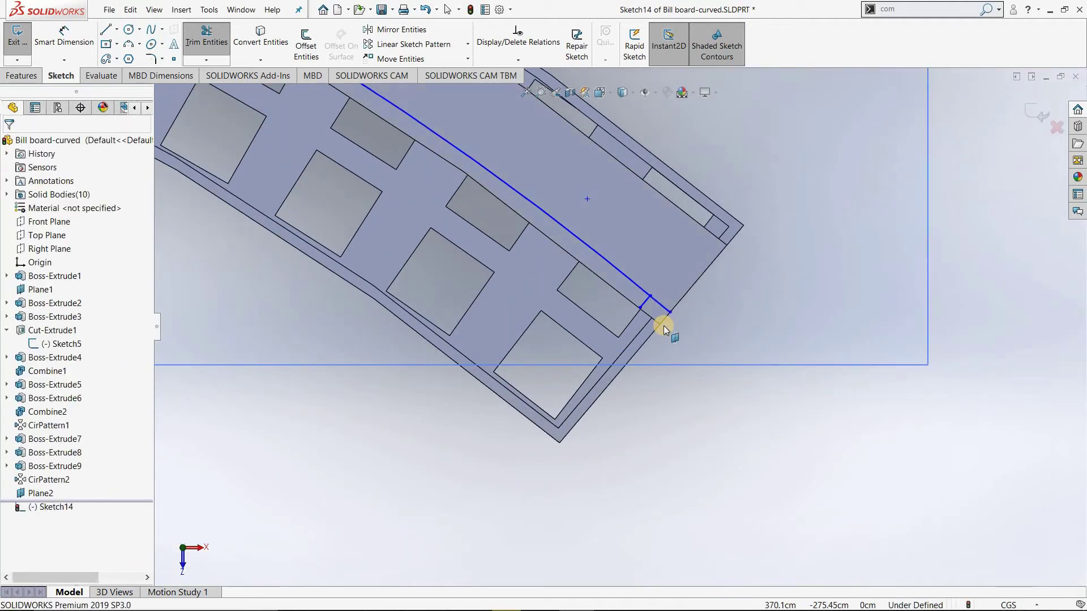
pyautogui.hotkey('ctrl', 'z')
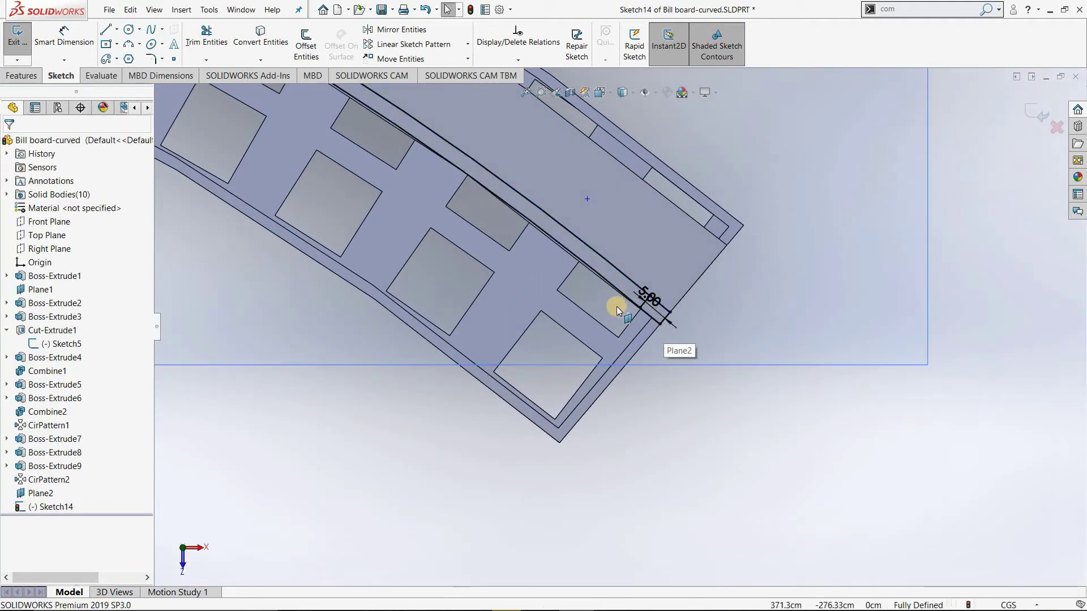
pyautogui.scroll(-2, 670, 321)
pyautogui.scroll(-1, 644, 308)
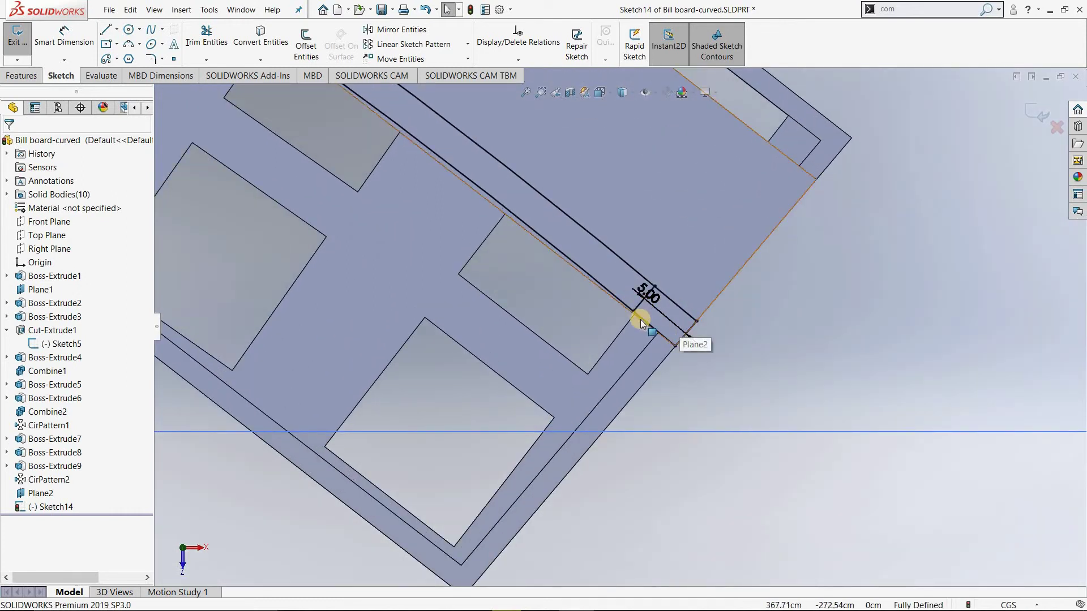
pyautogui.scroll(-1, 641, 311)
pyautogui.scroll(-1, 636, 314)
pyautogui.scroll(-1, 620, 314)
pyautogui.scroll(-1, 607, 311)
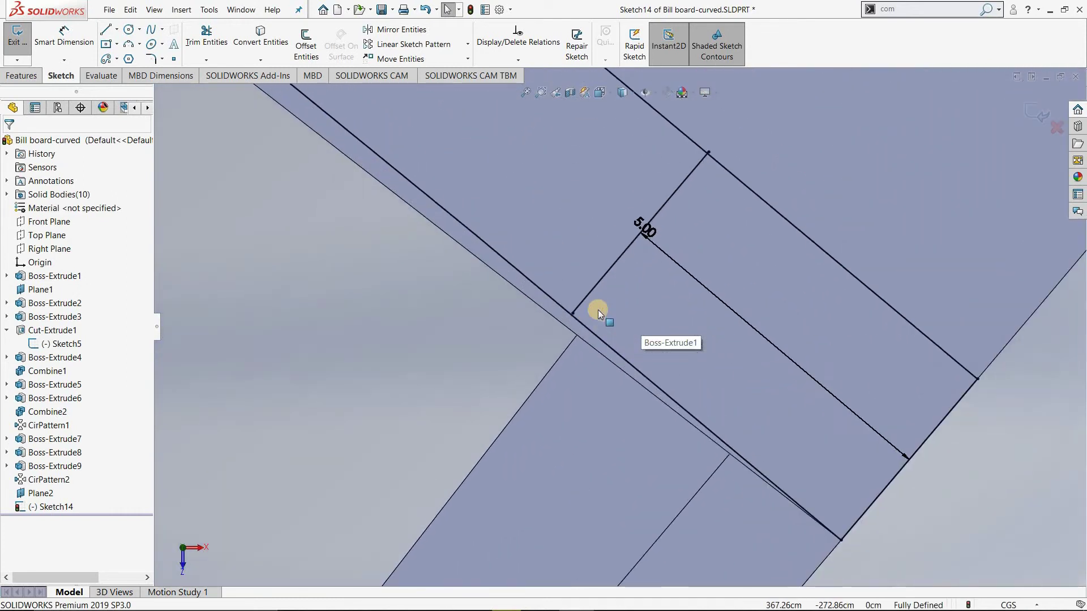
pyautogui.scroll(-2, 598, 310)
# Extend the short line to the board edge and trim leftover segments of the long line.
pyautogui.click(215, 62)
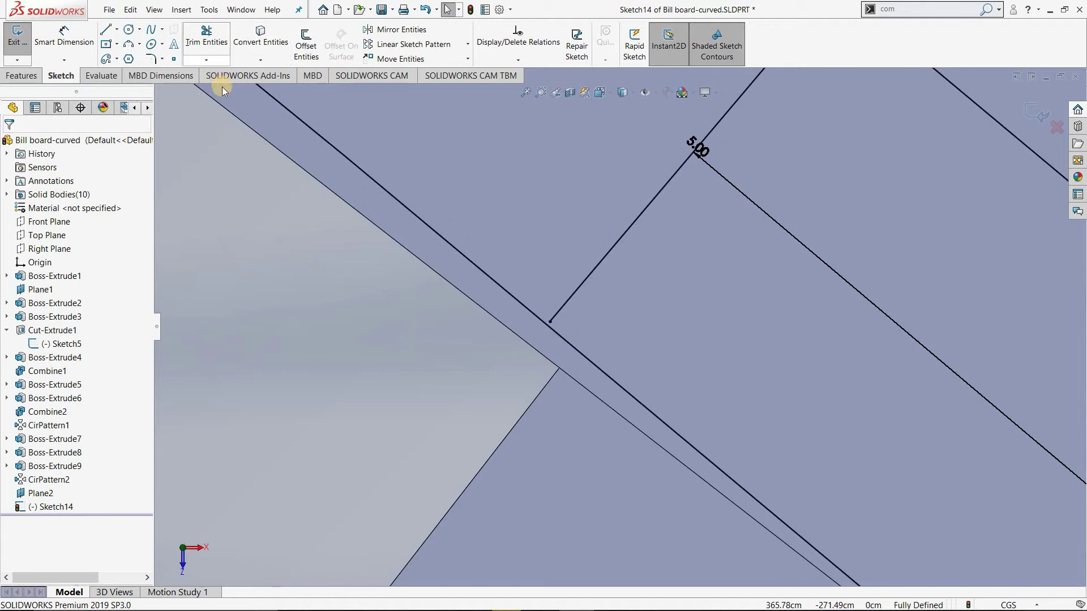
pyautogui.click(222, 87)
pyautogui.click(591, 276)
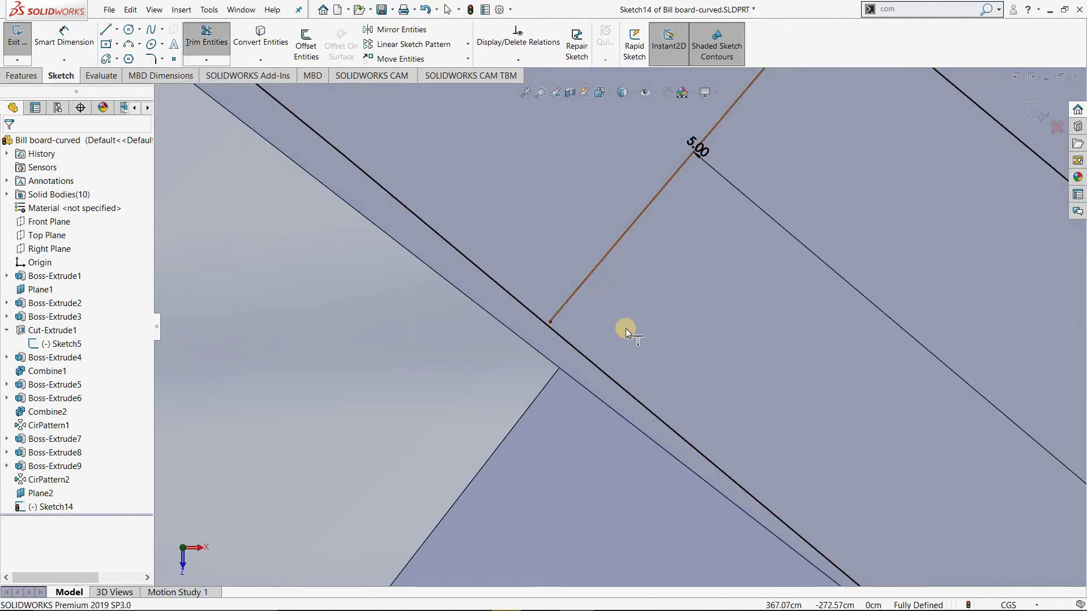
pyautogui.scroll(2, 620, 328)
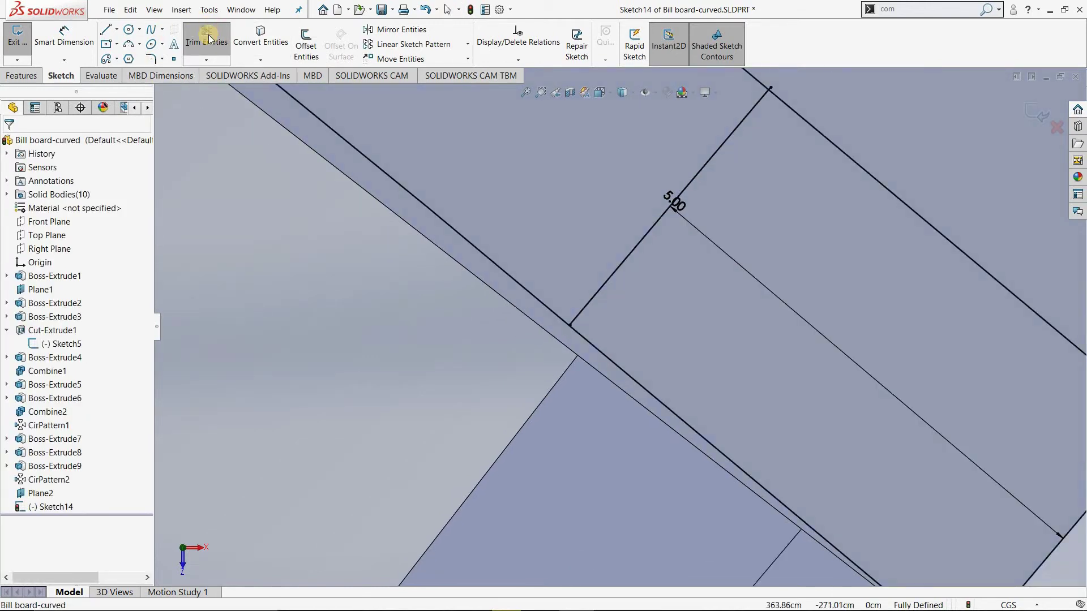
pyautogui.click(208, 39)
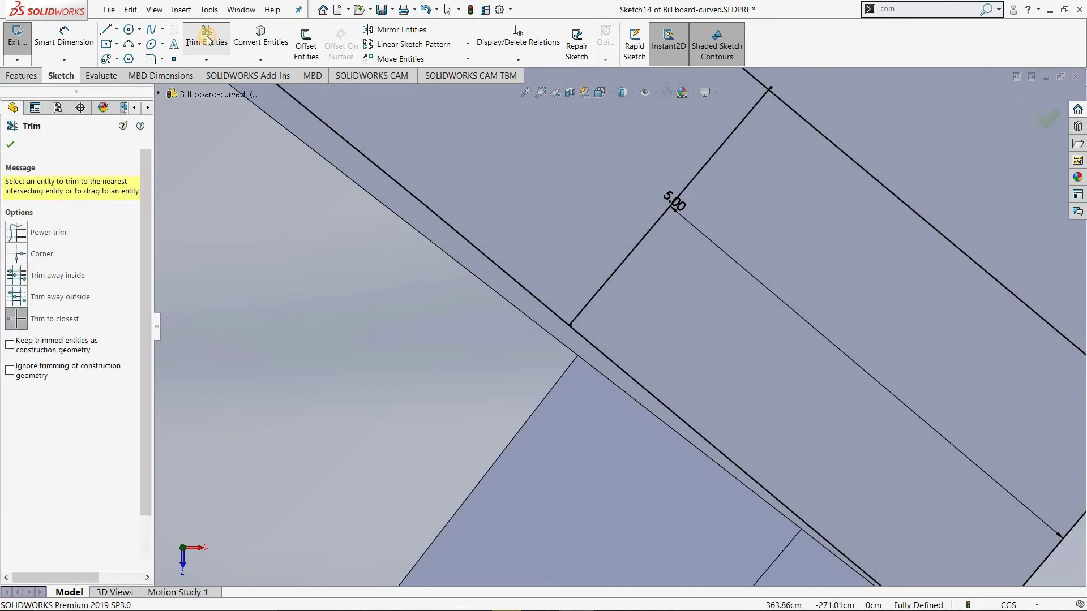
pyautogui.click(207, 40)
pyautogui.click(658, 395)
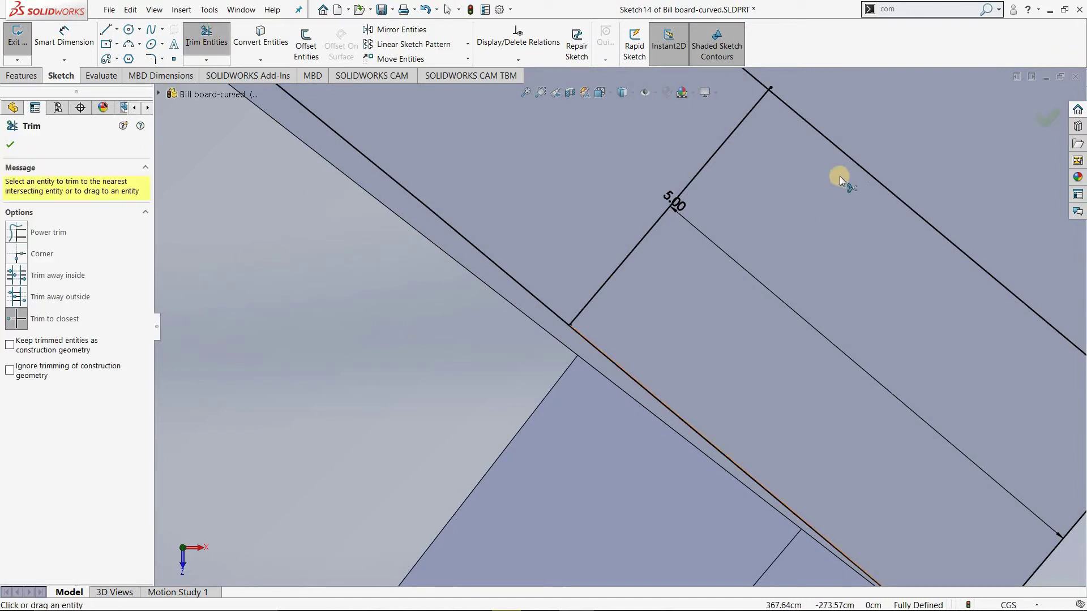
pyautogui.click(846, 155)
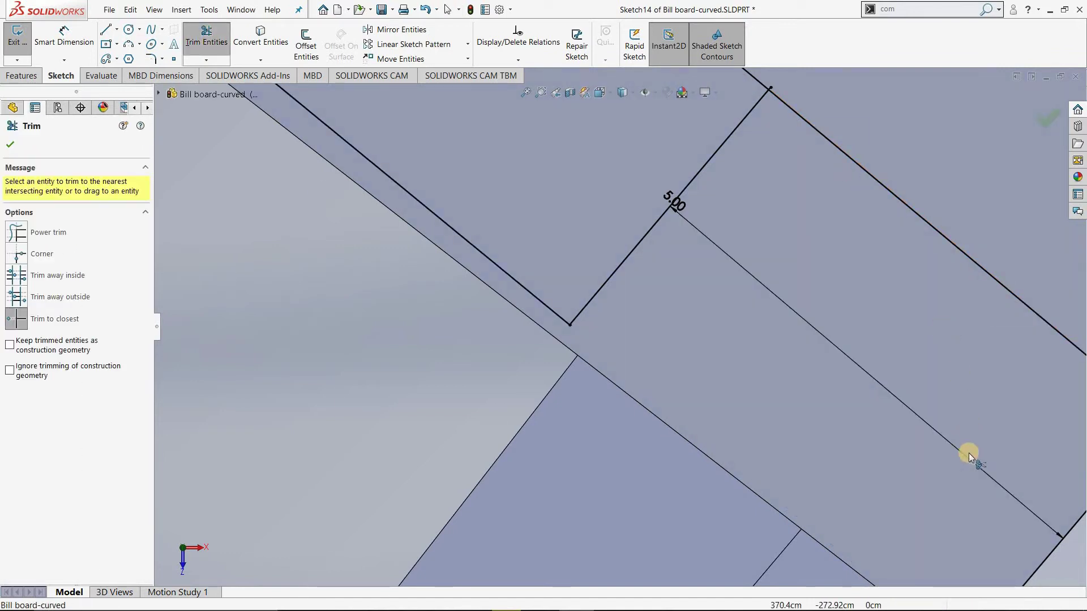
pyautogui.press('z')
pyautogui.click(916, 491)
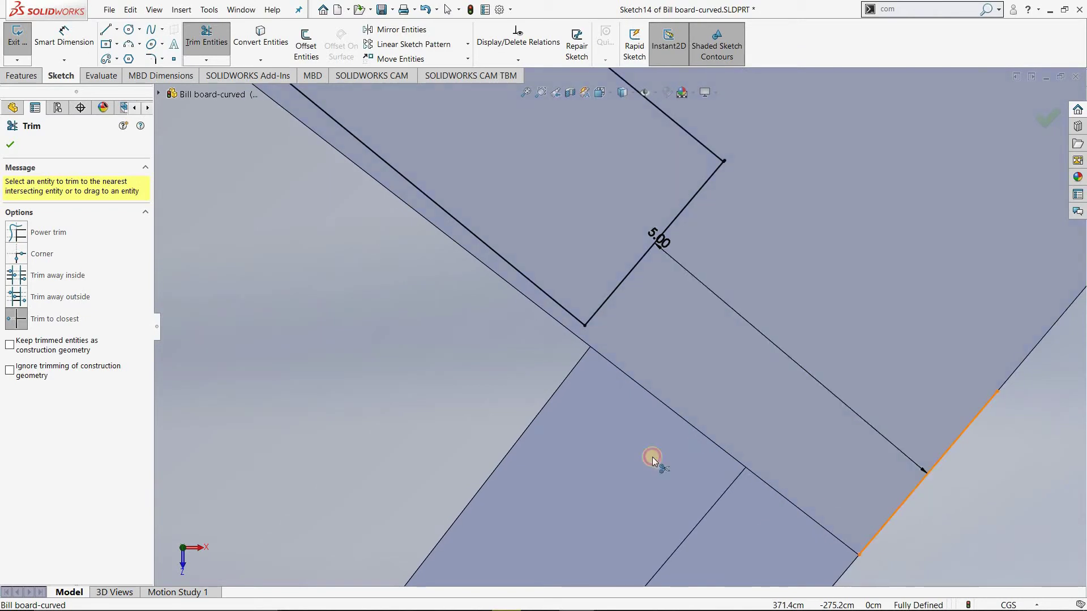
pyautogui.press('z')
pyautogui.press('z')
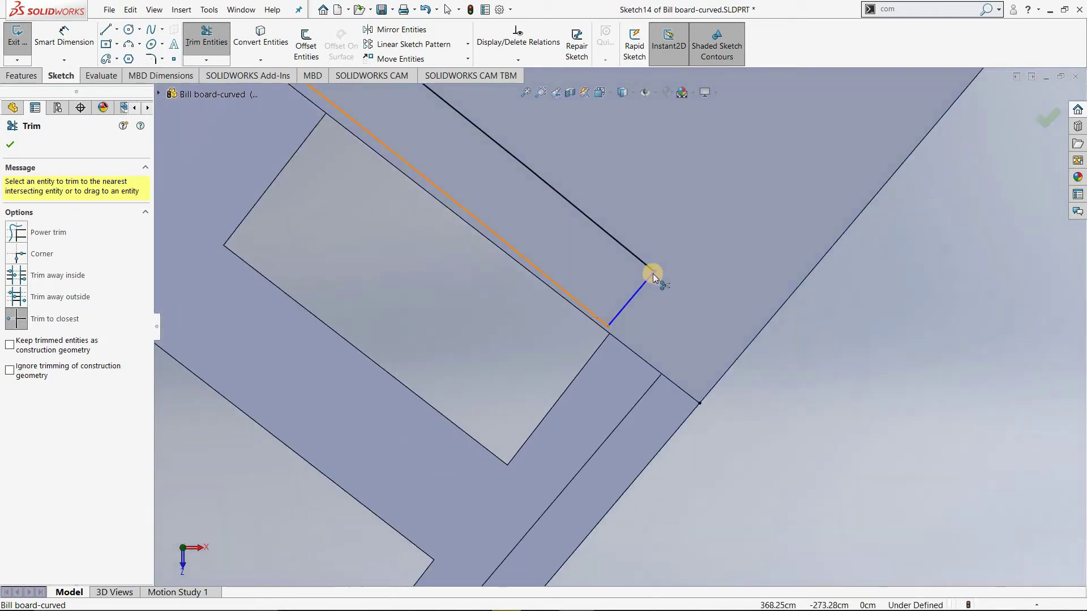
pyautogui.scroll(-2, 661, 175)
pyautogui.scroll(-1, 663, 170)
pyautogui.scroll(-2, 640, 220)
# Drag the line endpoint past the corner, then pan along the board to its other end.
pyautogui.keyDown('ctrl'); pyautogui.moveTo(634, 233); pyautogui.dragTo(499, 579, button='middle'); pyautogui.keyUp('ctrl')
pyautogui.moveTo(494, 547); pyautogui.dragTo(510, 544)
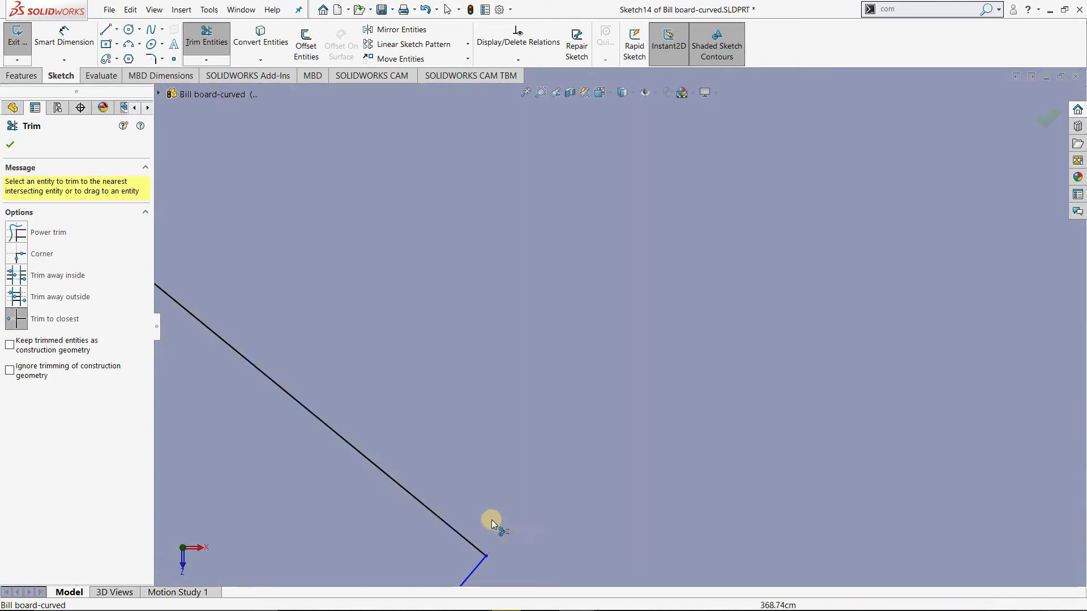
pyautogui.press('z')
pyautogui.press('z')
pyautogui.press('z')
pyautogui.press('z')
pyautogui.press('z')
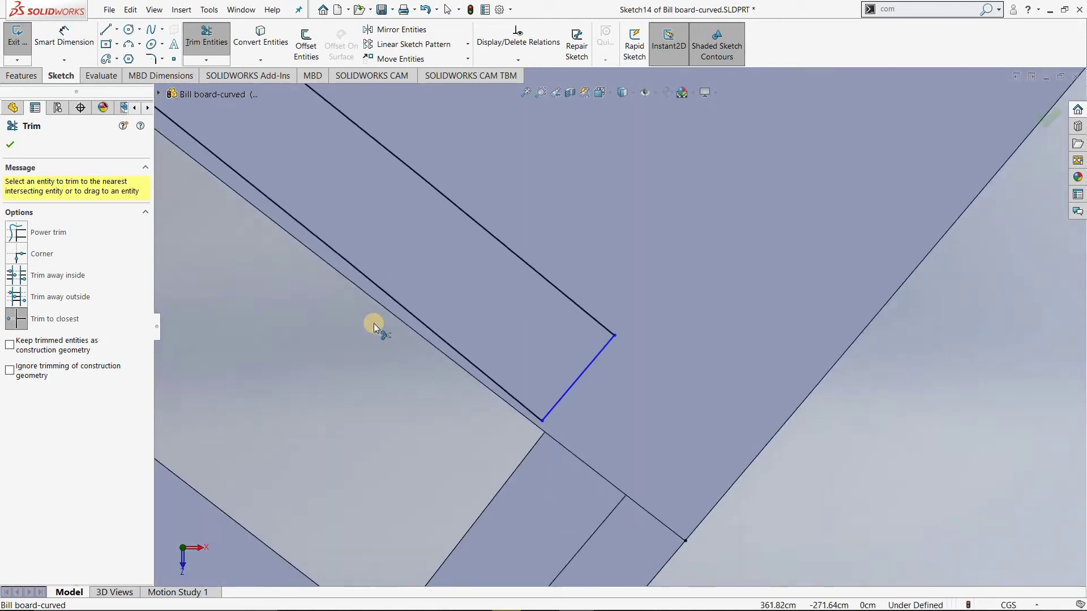
pyautogui.press('z')
pyautogui.press('z')
pyautogui.press('z')
pyautogui.press('z')
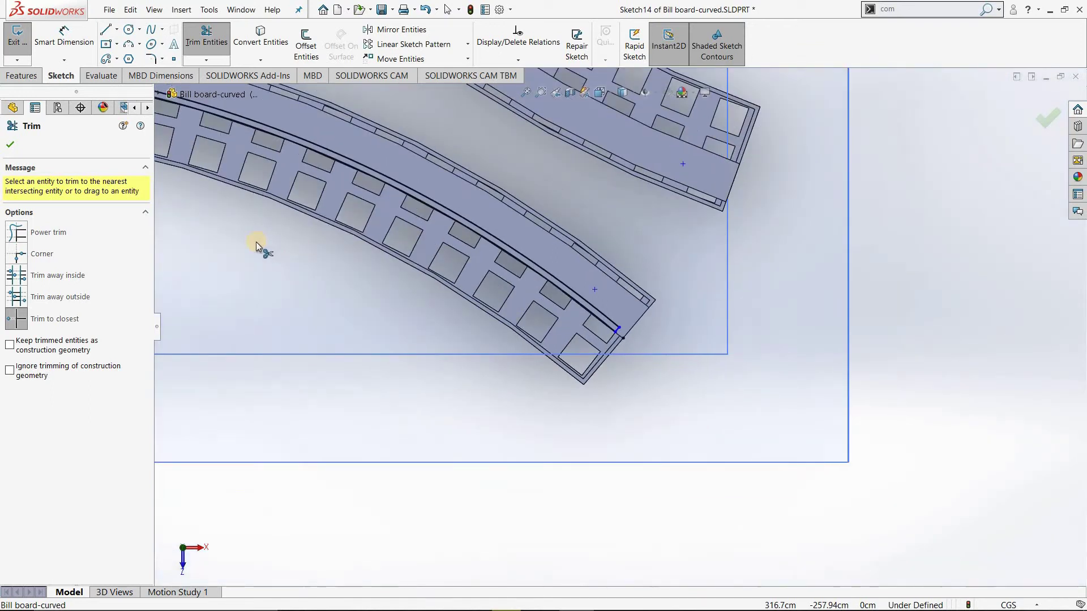
pyautogui.scroll(-3, 256, 242)
pyautogui.keyDown('ctrl'); pyautogui.moveTo(256, 243); pyautogui.dragTo(174, 304, button='middle'); pyautogui.keyUp('ctrl')
pyautogui.scroll(4, 190, 316)
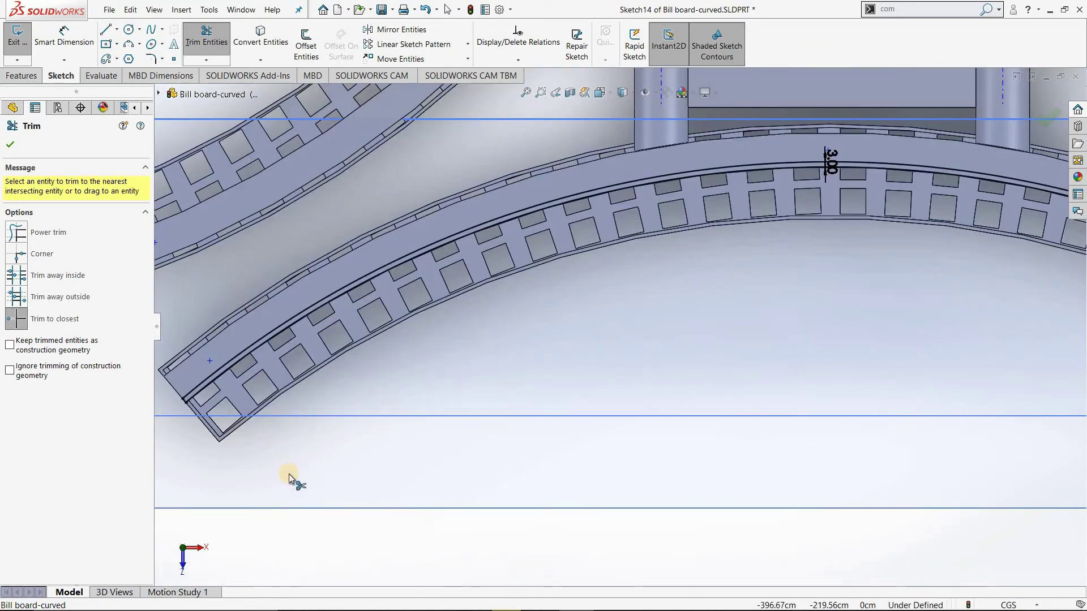
pyautogui.scroll(1, 289, 473)
pyautogui.scroll(2, 413, 359)
pyautogui.scroll(2, 475, 376)
pyautogui.scroll(1, 475, 376)
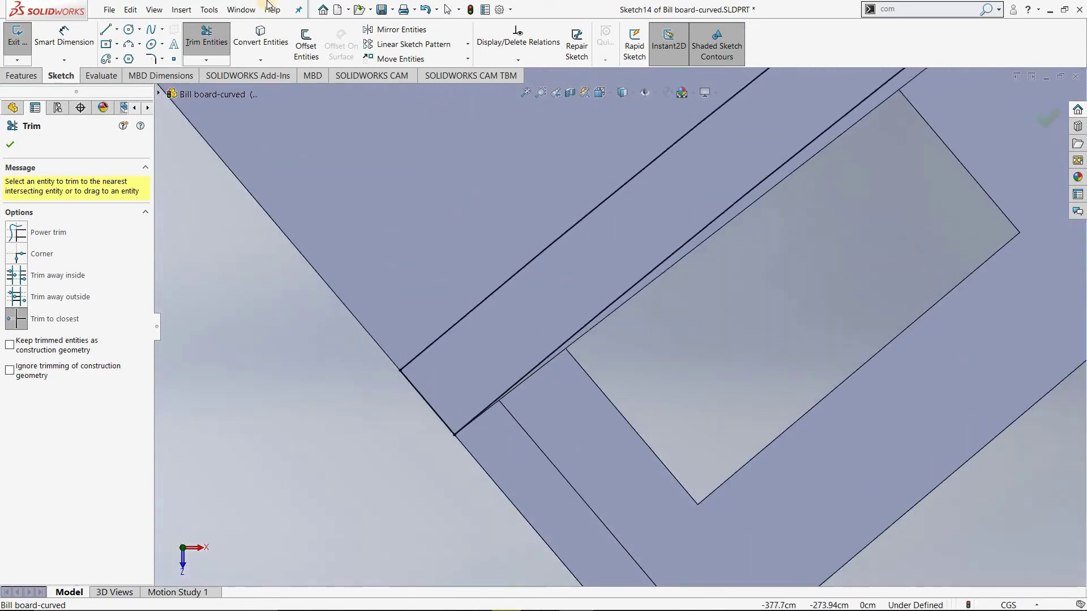
pyautogui.click(328, 48)
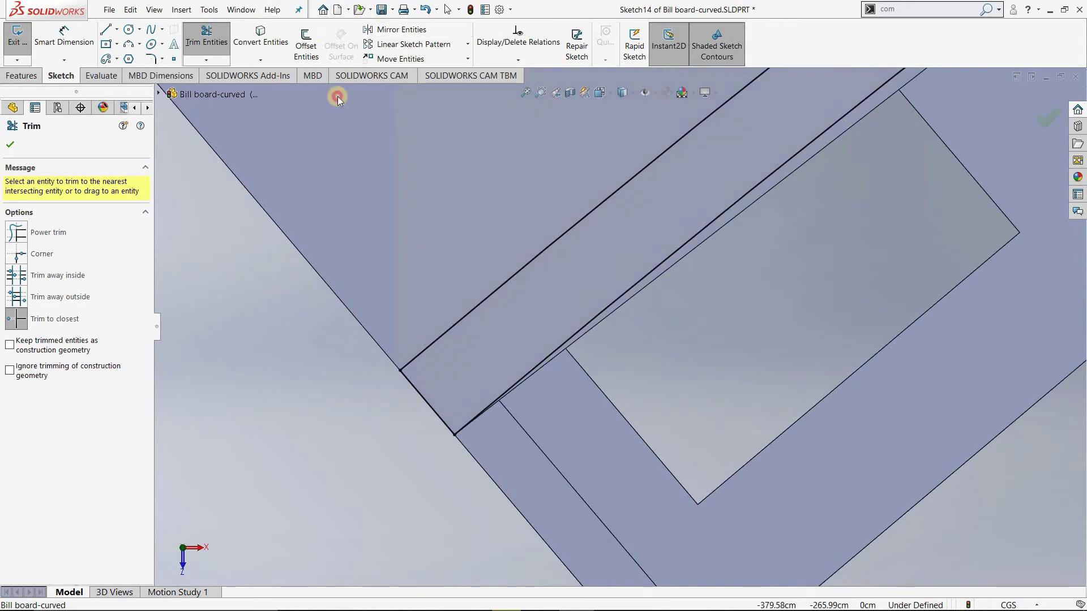
# Offset the other short end edge 5 cm inward, reversed toward the board's inside.
pyautogui.click(426, 405)
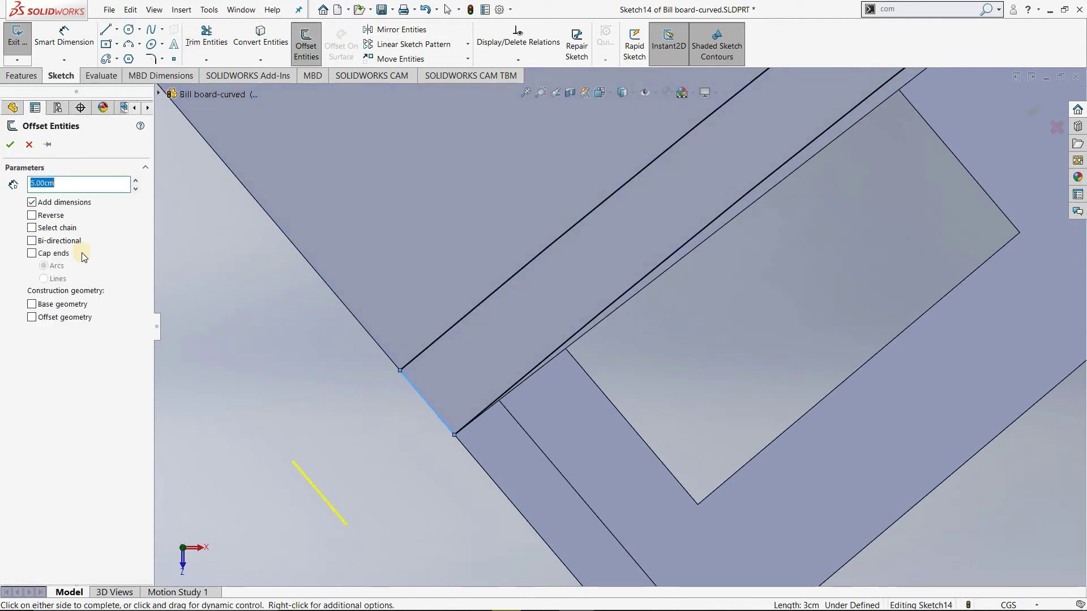
pyautogui.click(31, 217)
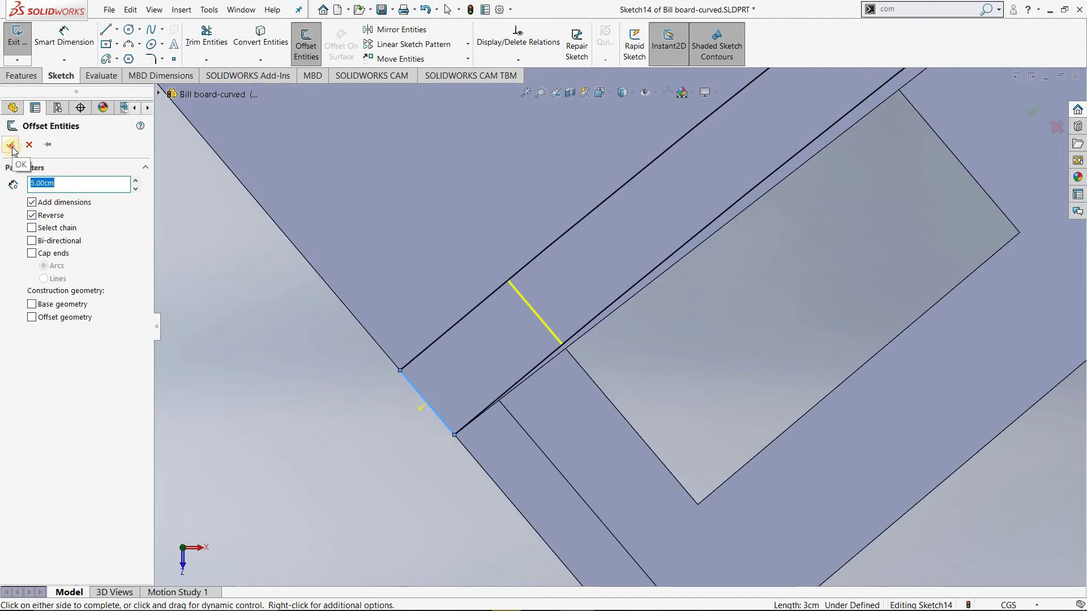
pyautogui.click(525, 308)
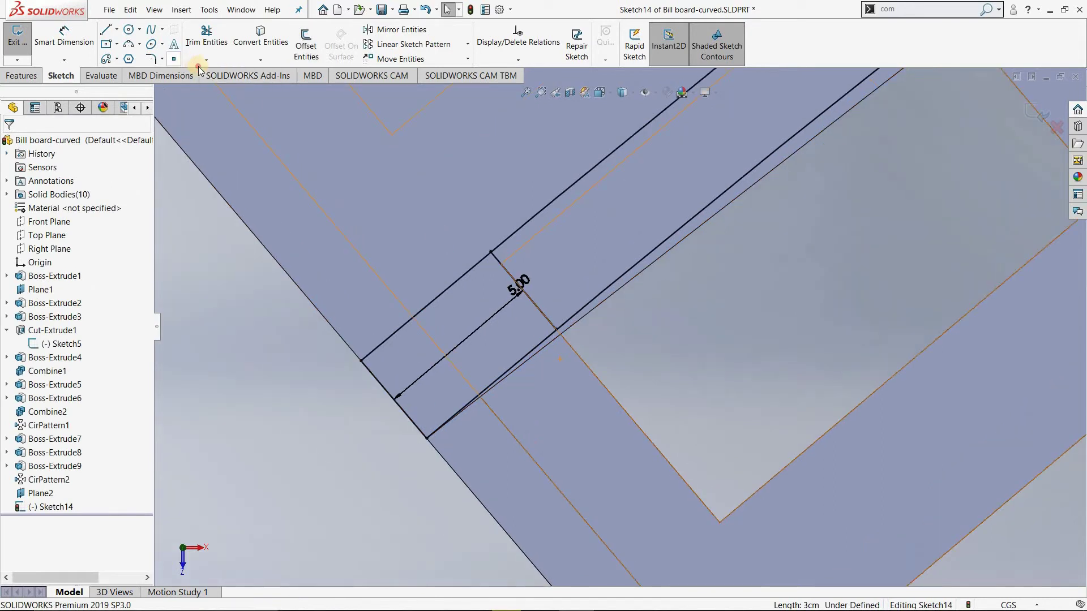
# Trim away the duplicate line overlapping the diagonal edge at the strip corner.
pyautogui.click(216, 84)
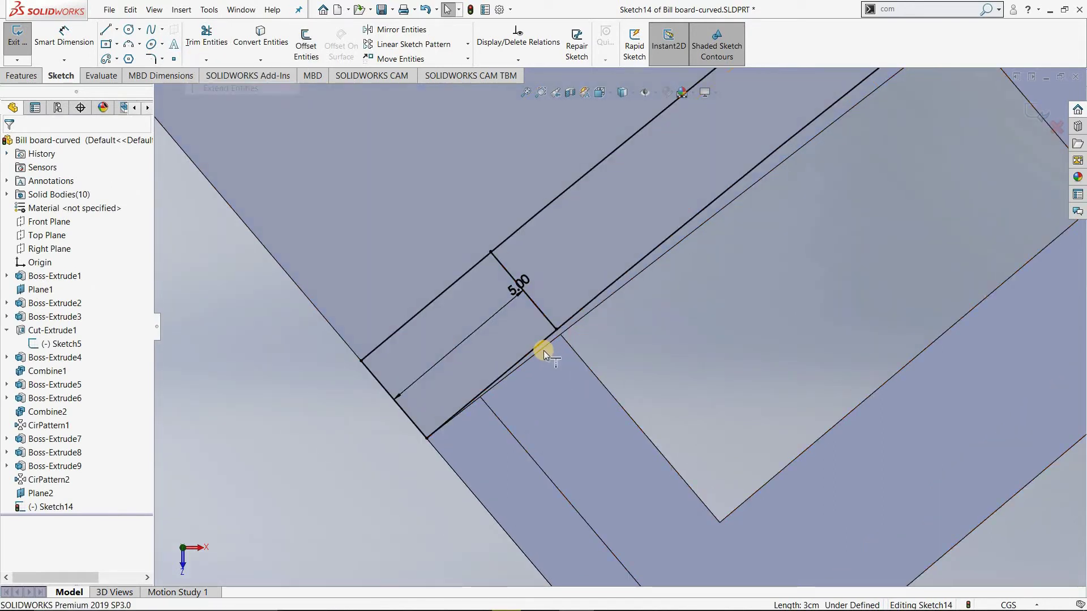
pyautogui.scroll(-3, 546, 343)
pyautogui.scroll(-2, 602, 287)
pyautogui.scroll(-2, 655, 297)
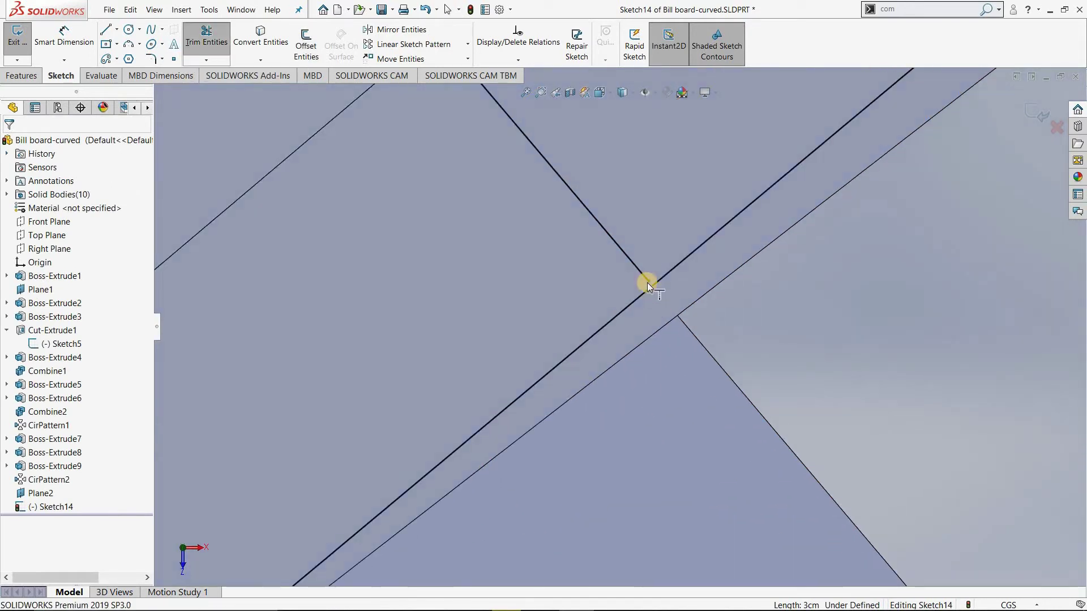
pyautogui.scroll(-2, 645, 281)
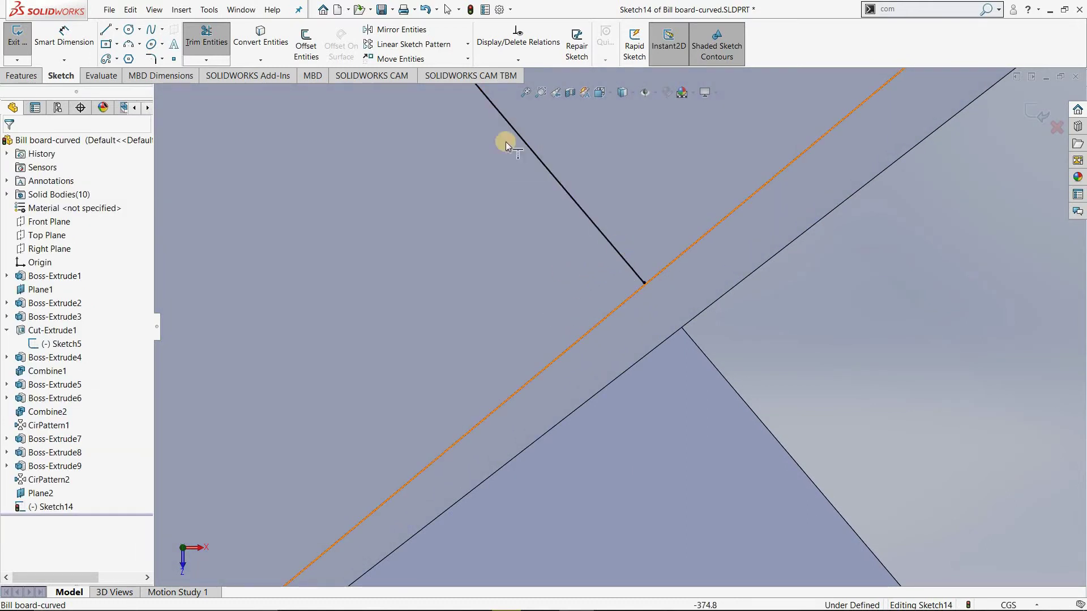
pyautogui.click(205, 40)
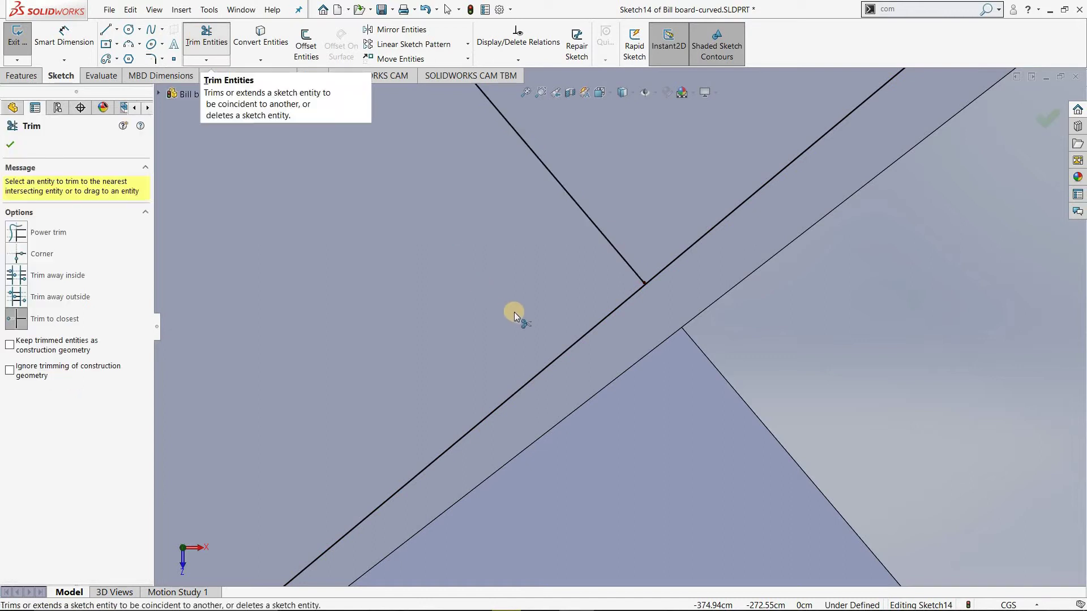
pyautogui.scroll(2, 573, 396)
pyautogui.scroll(1, 522, 406)
pyautogui.scroll(1, 497, 321)
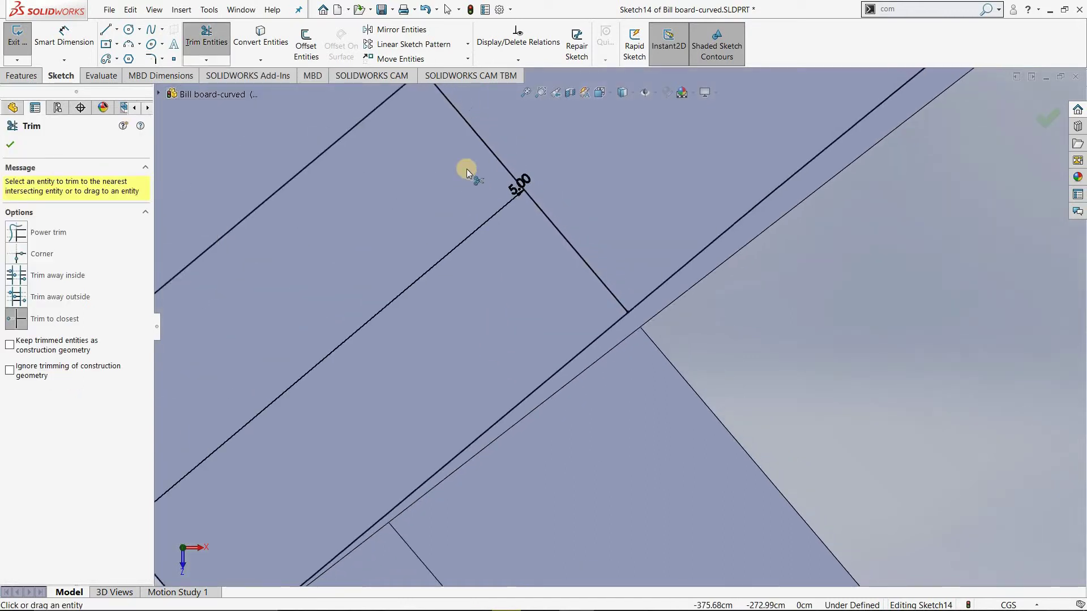
pyautogui.scroll(-1, 481, 127)
pyautogui.scroll(-2, 526, 180)
pyautogui.scroll(-2, 525, 181)
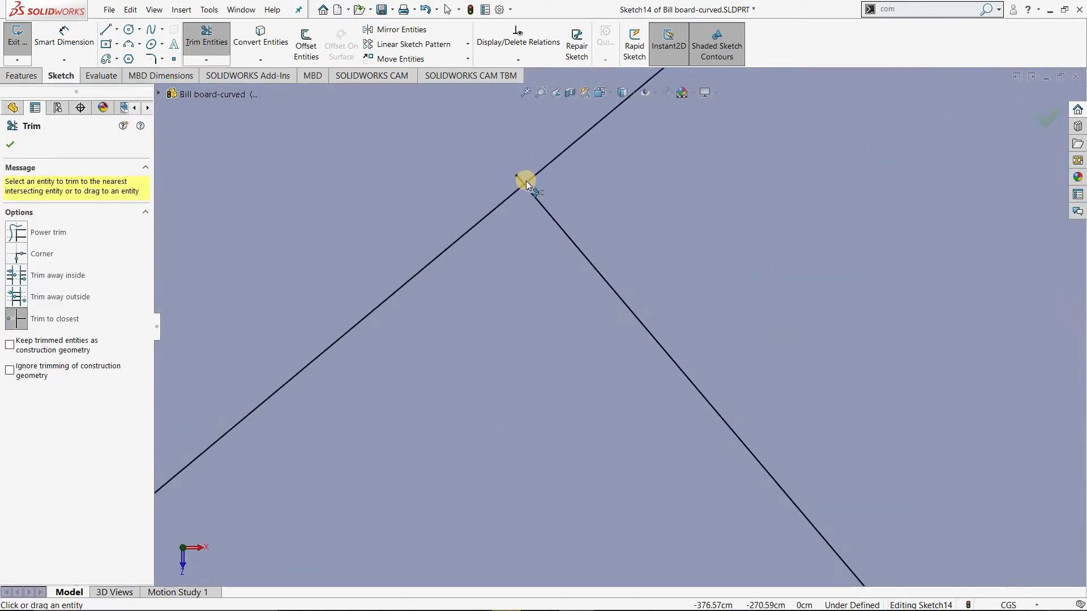
pyautogui.click(504, 203)
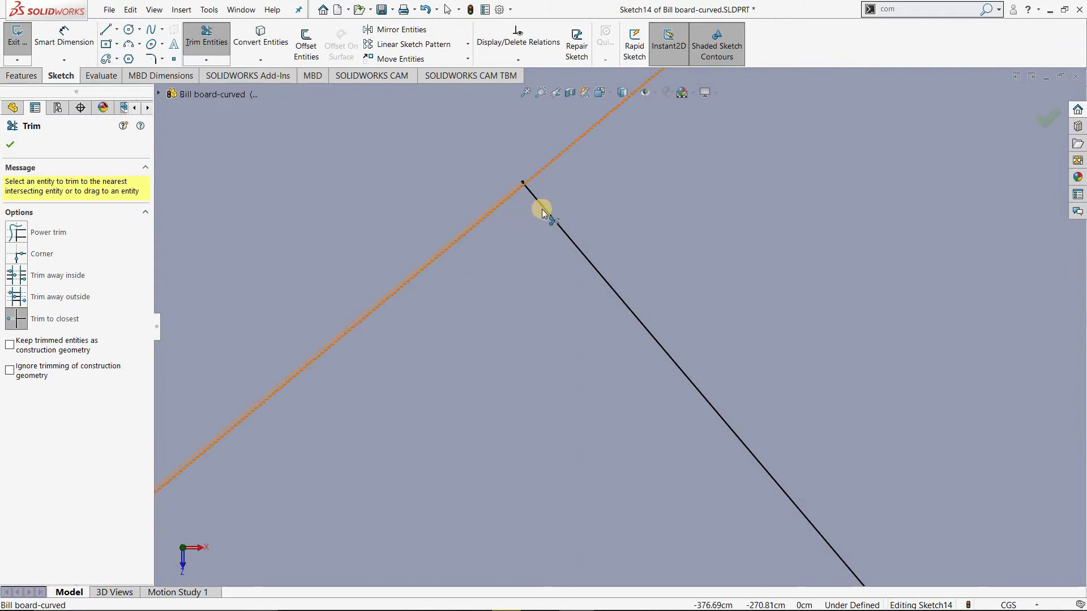
pyautogui.scroll(-3, 560, 209)
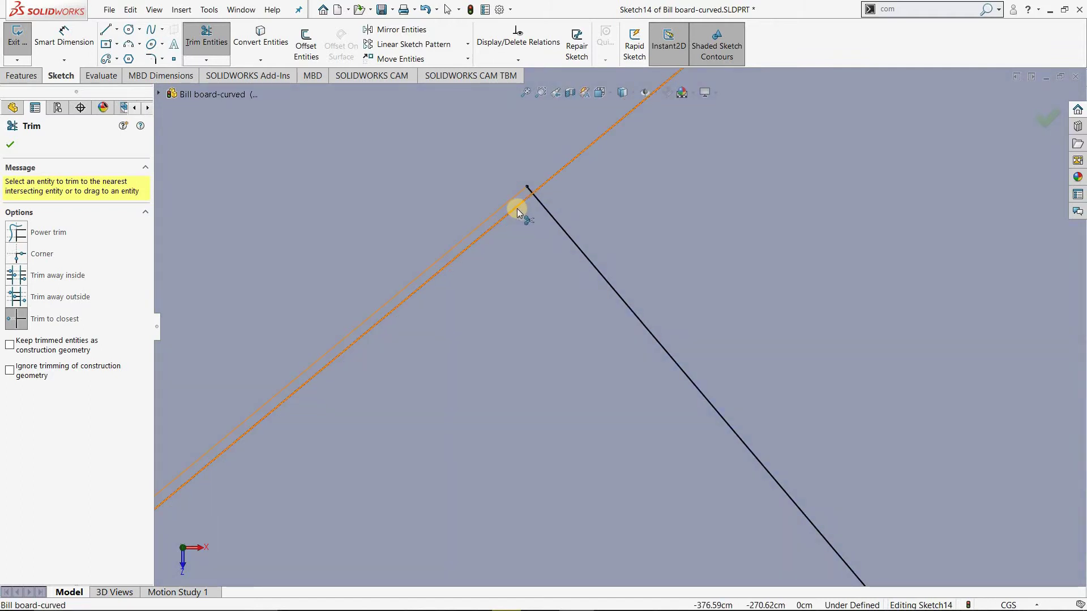
pyautogui.click(471, 246)
pyautogui.moveTo(526, 189)
pyautogui.mouseDown()
pyautogui.moveTo(514, 211)
pyautogui.moveTo(527, 187)
pyautogui.mouseUp()
# Extend the short 5 cm cross line until it meets the long diagonal edge.
pyautogui.scroll(2, 585, 300)
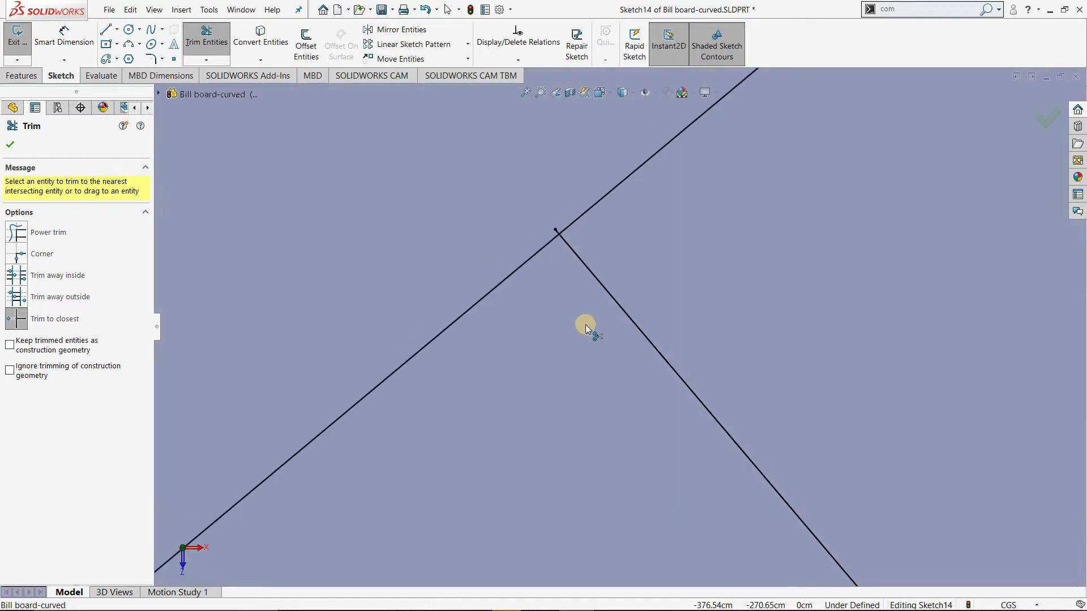
pyautogui.scroll(2, 583, 465)
pyautogui.scroll(3, 606, 475)
pyautogui.scroll(3, 623, 482)
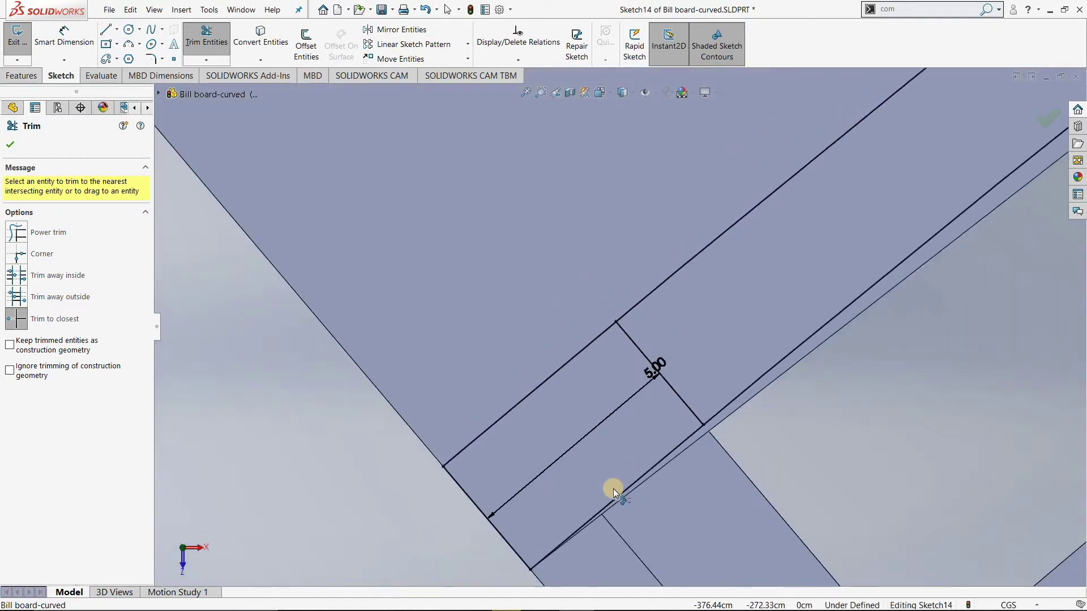
pyautogui.scroll(-3, 742, 361)
pyautogui.scroll(-3, 744, 358)
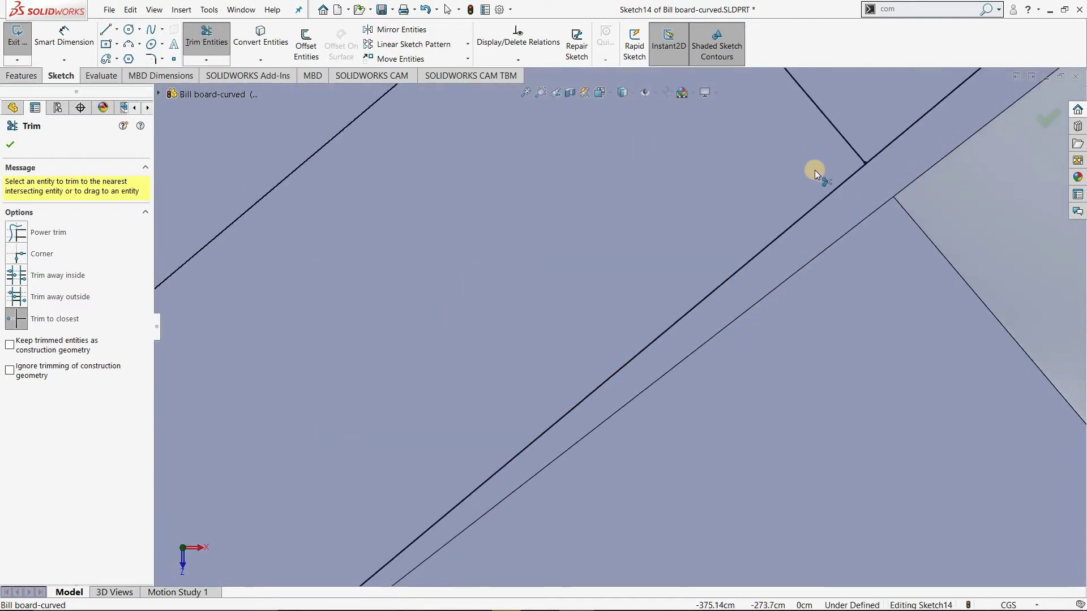
pyautogui.scroll(-2, 867, 176)
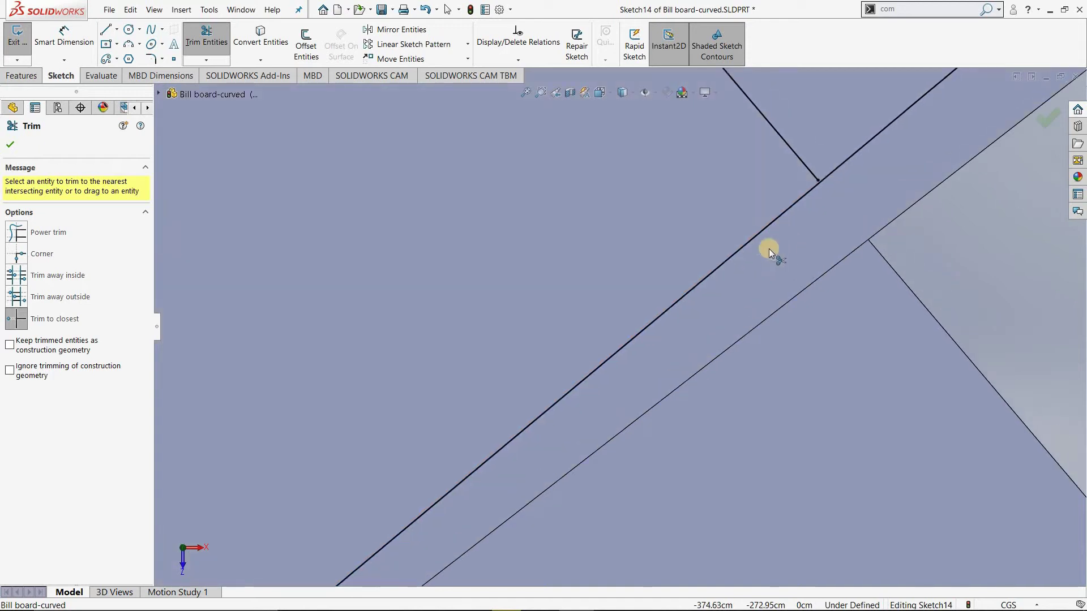
pyautogui.click(209, 60)
pyautogui.click(220, 90)
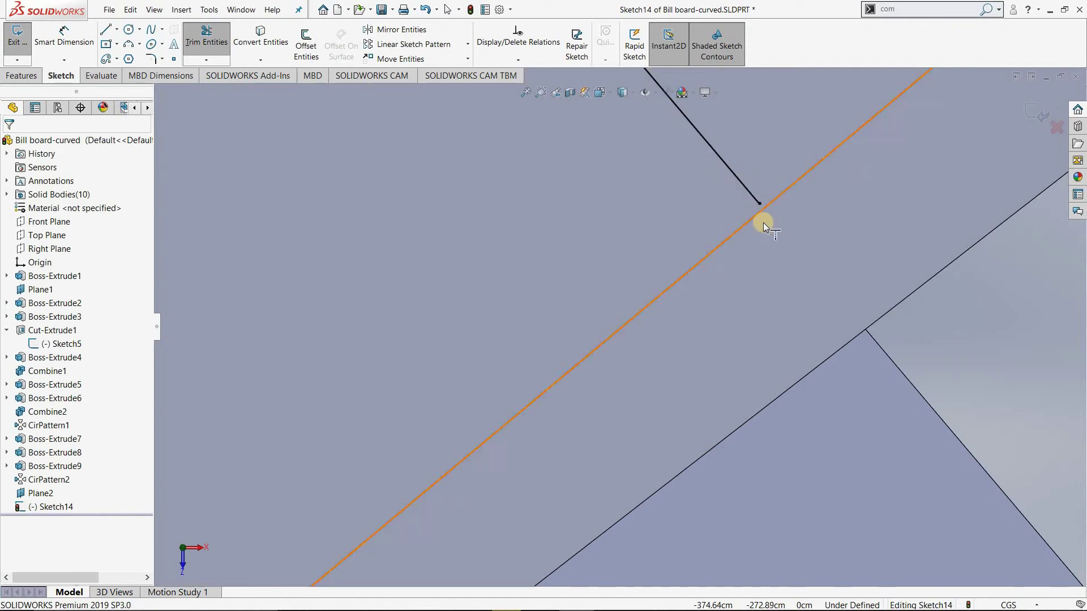
pyautogui.scroll(-2, 691, 262)
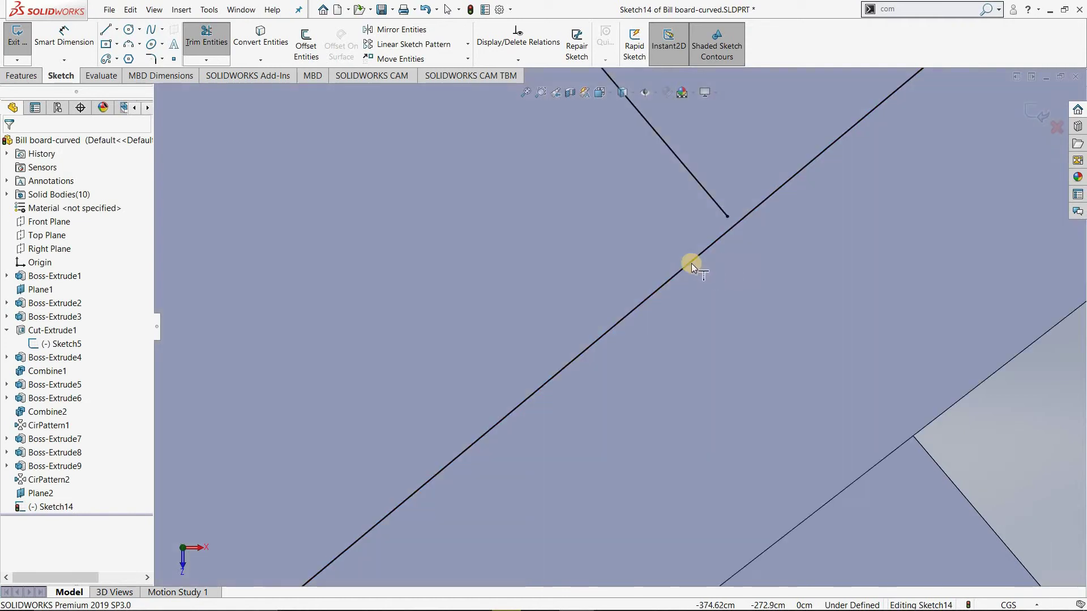
pyautogui.click(691, 220)
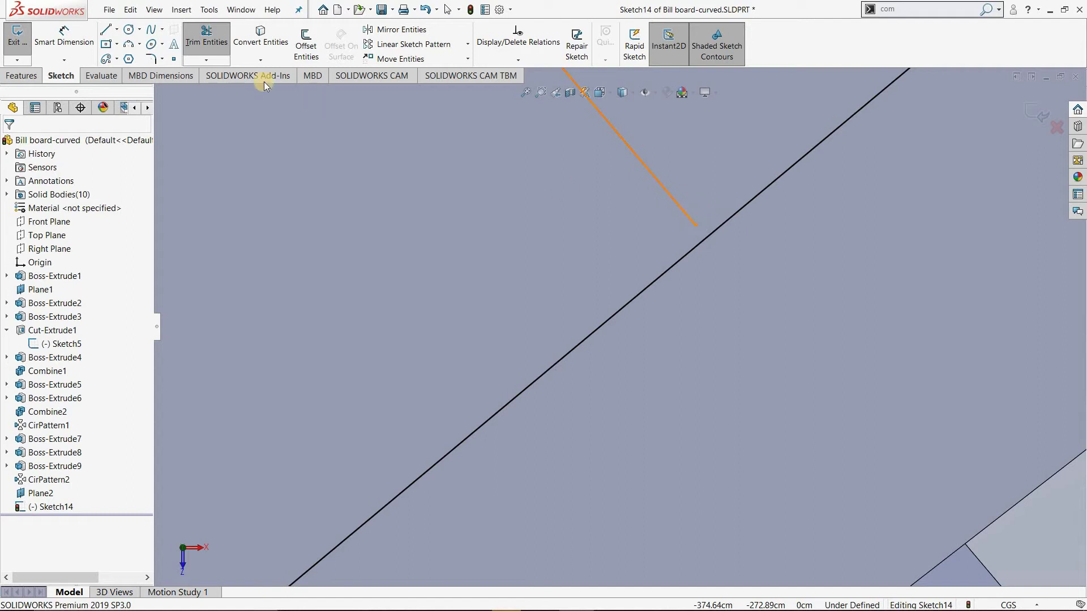
pyautogui.click(190, 62)
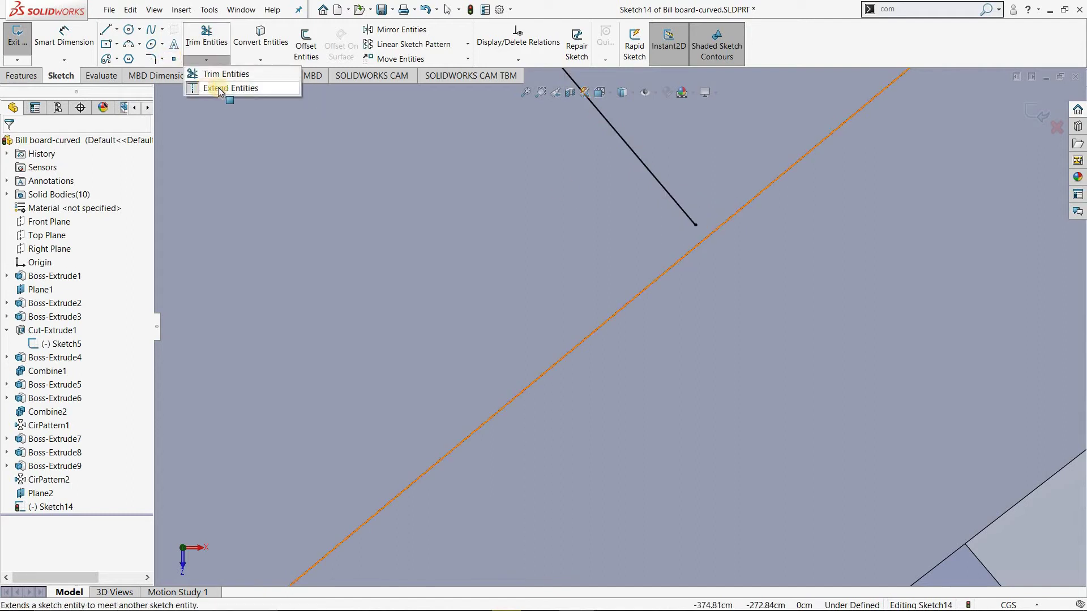
pyautogui.click(219, 87)
pyautogui.click(221, 60)
pyautogui.click(226, 85)
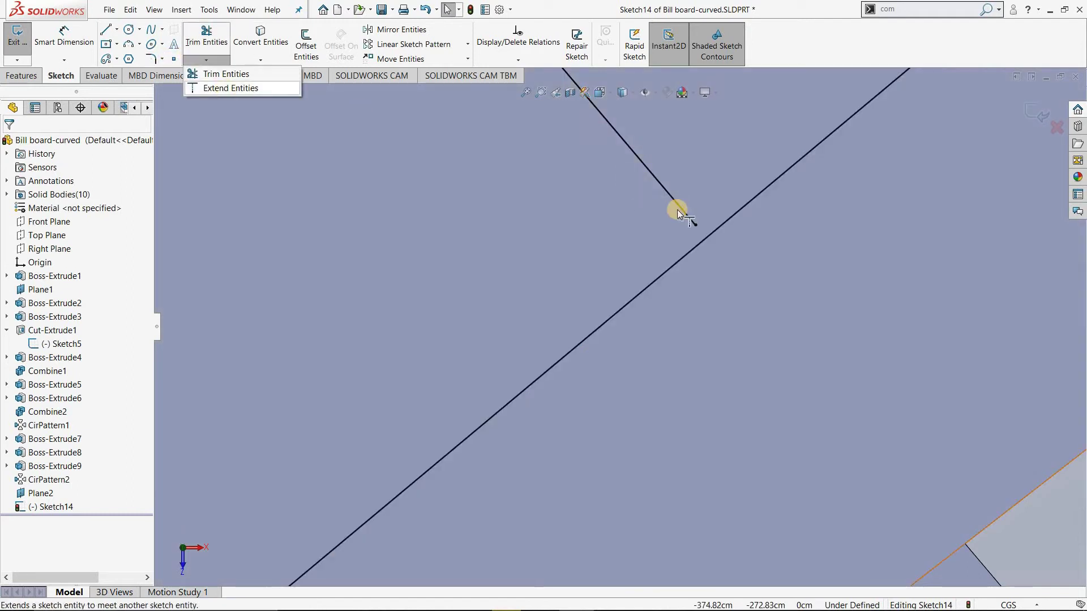
pyautogui.click(688, 216)
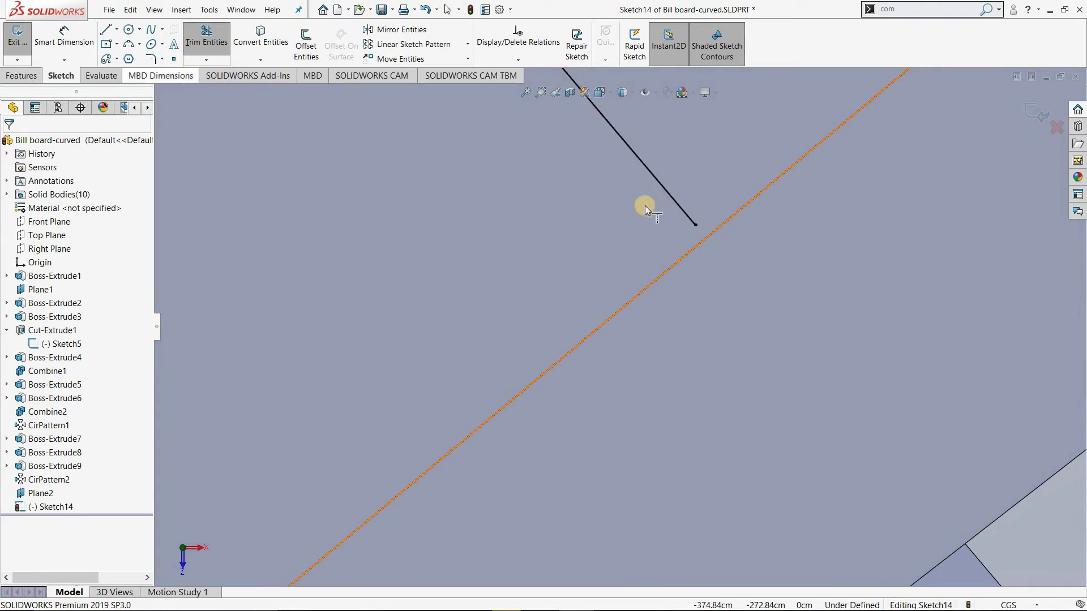
pyautogui.scroll(3, 644, 206)
pyautogui.scroll(3, 591, 222)
pyautogui.scroll(3, 586, 236)
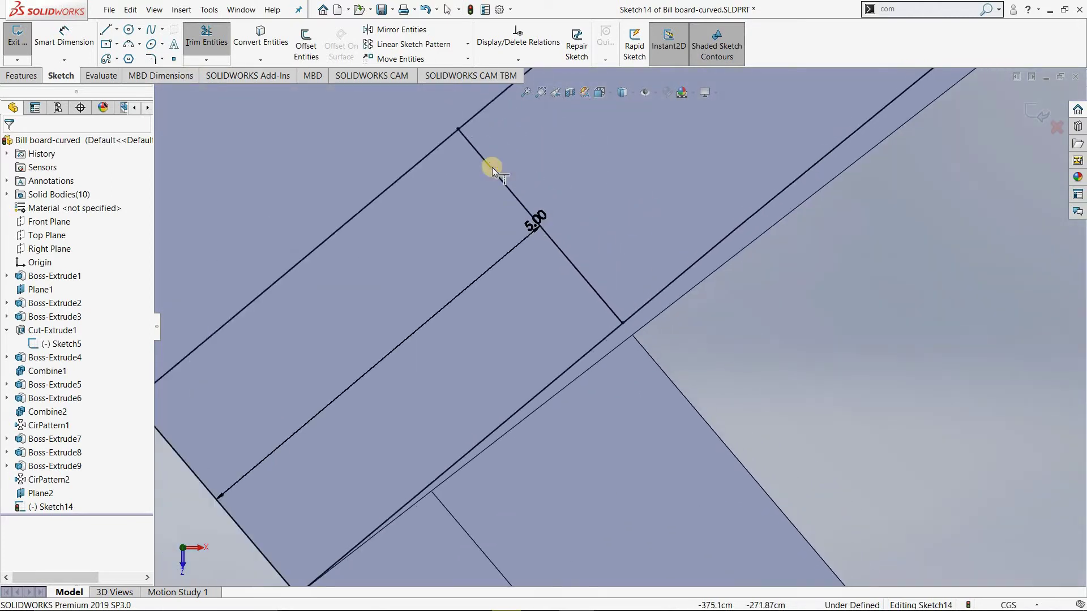
pyautogui.scroll(-3, 559, 205)
pyautogui.scroll(-2, 576, 242)
pyautogui.scroll(-1, 777, 287)
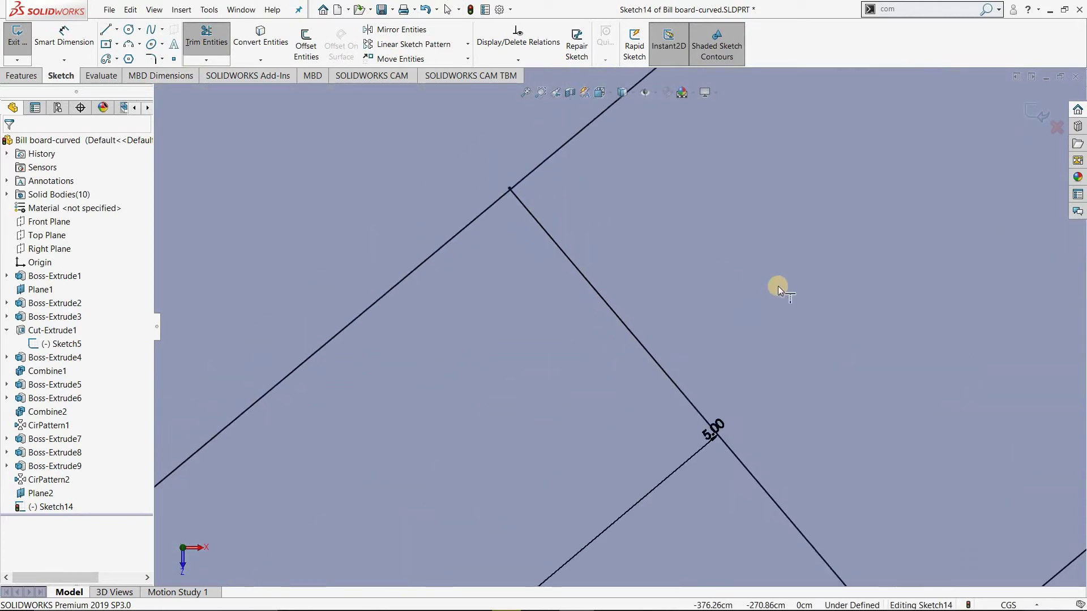
pyautogui.scroll(2, 794, 304)
pyautogui.scroll(4, 756, 338)
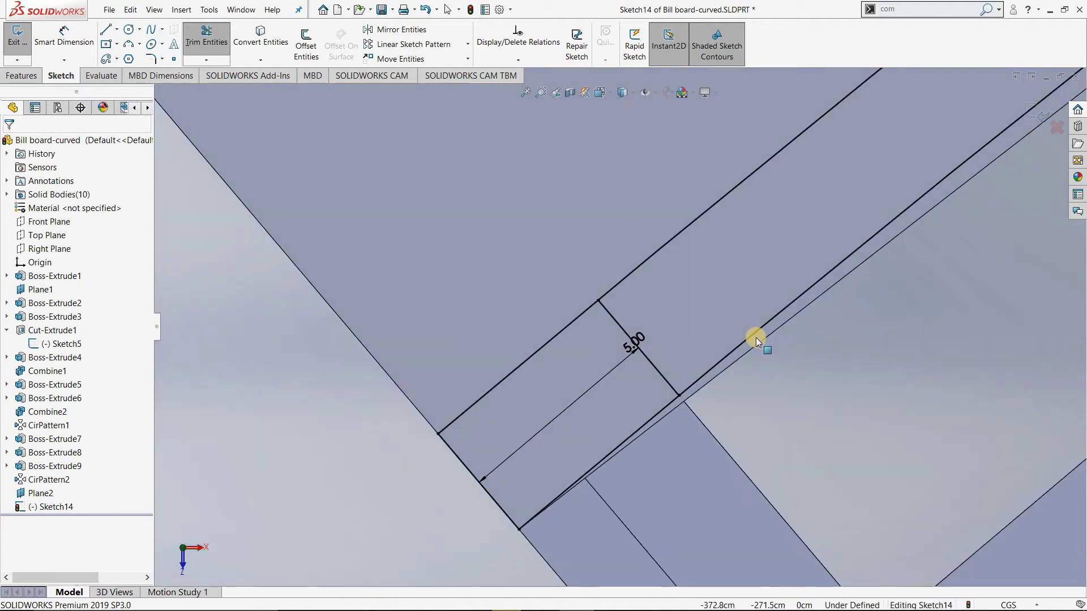
pyautogui.press('Escape')
# Zoom in and out on the curved board's end to check the 5.00 cm lines meet the long edges.
pyautogui.scroll(-2, 644, 364)
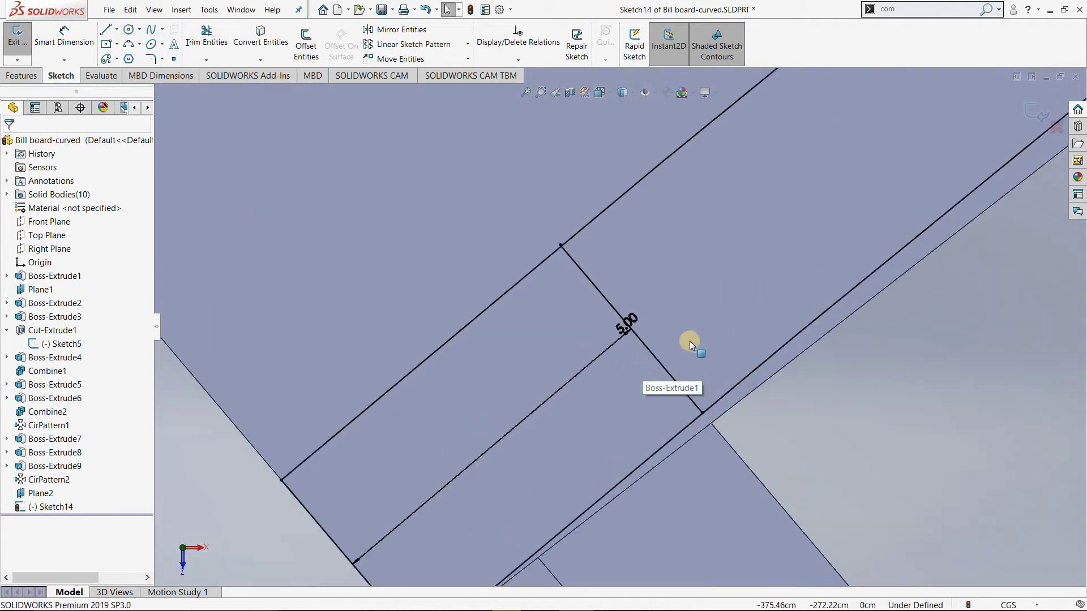
pyautogui.scroll(2, 593, 385)
pyautogui.scroll(1, 533, 374)
pyautogui.scroll(-2, 467, 365)
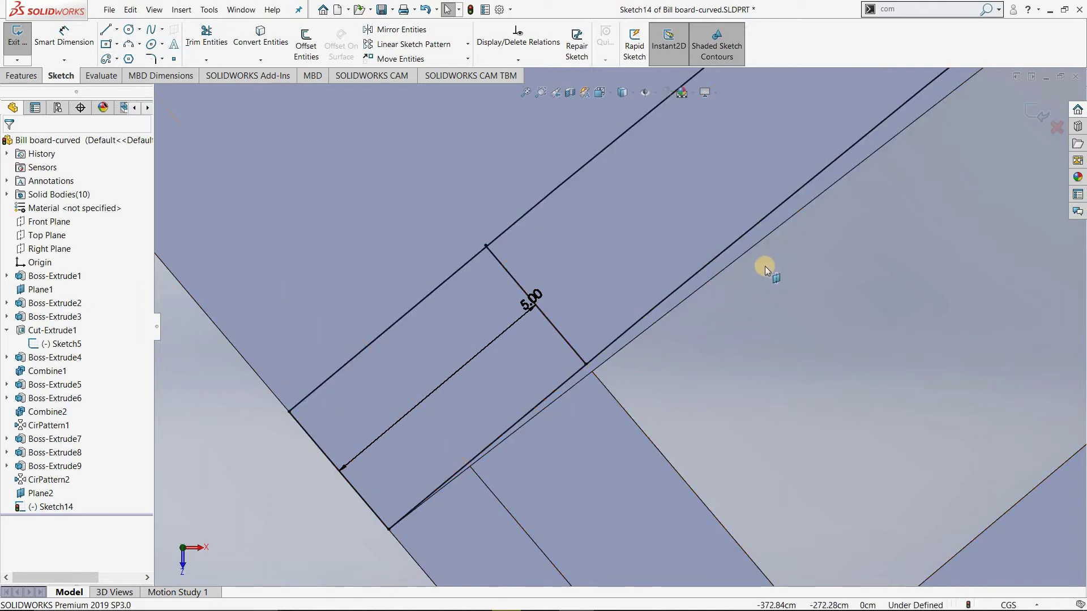
pyautogui.scroll(2, 828, 184)
pyautogui.scroll(1, 828, 184)
pyautogui.scroll(1, 828, 189)
pyautogui.scroll(2, 828, 189)
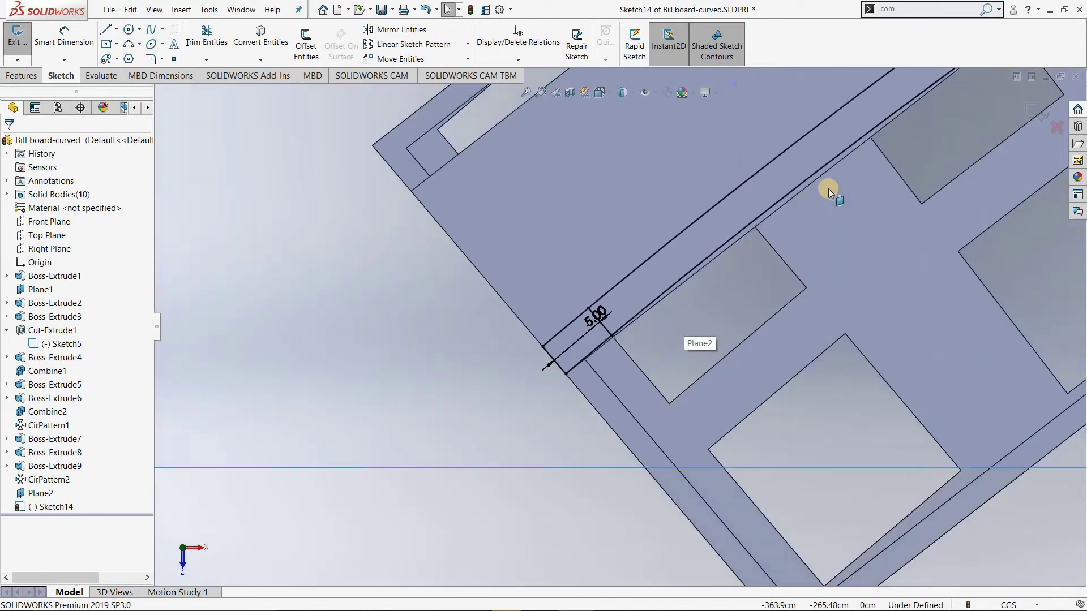
pyautogui.scroll(2, 828, 188)
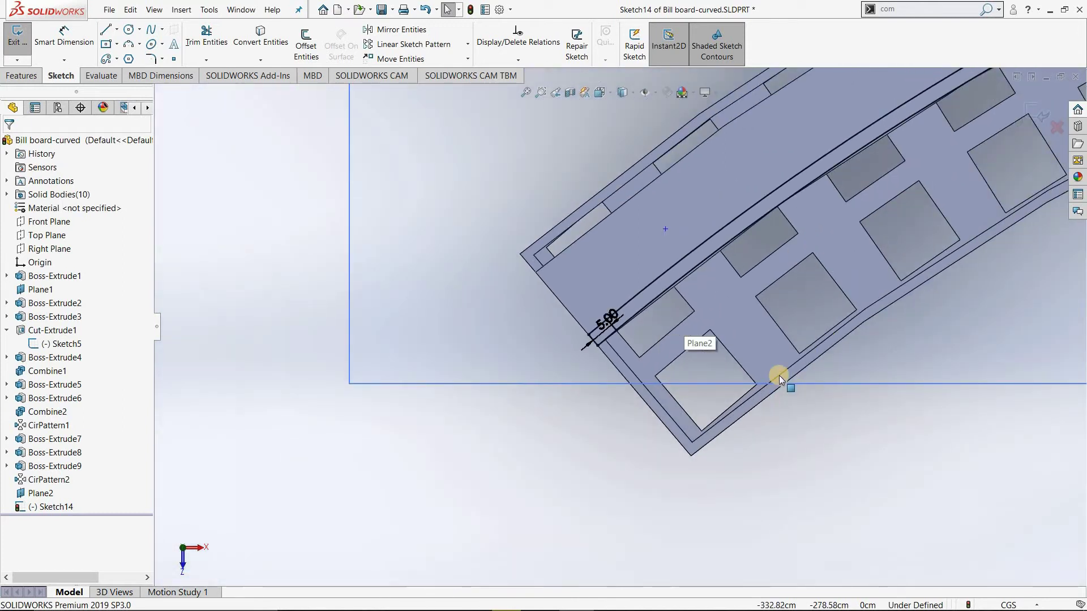
pyautogui.scroll(-2, 753, 317)
pyautogui.scroll(-2, 566, 363)
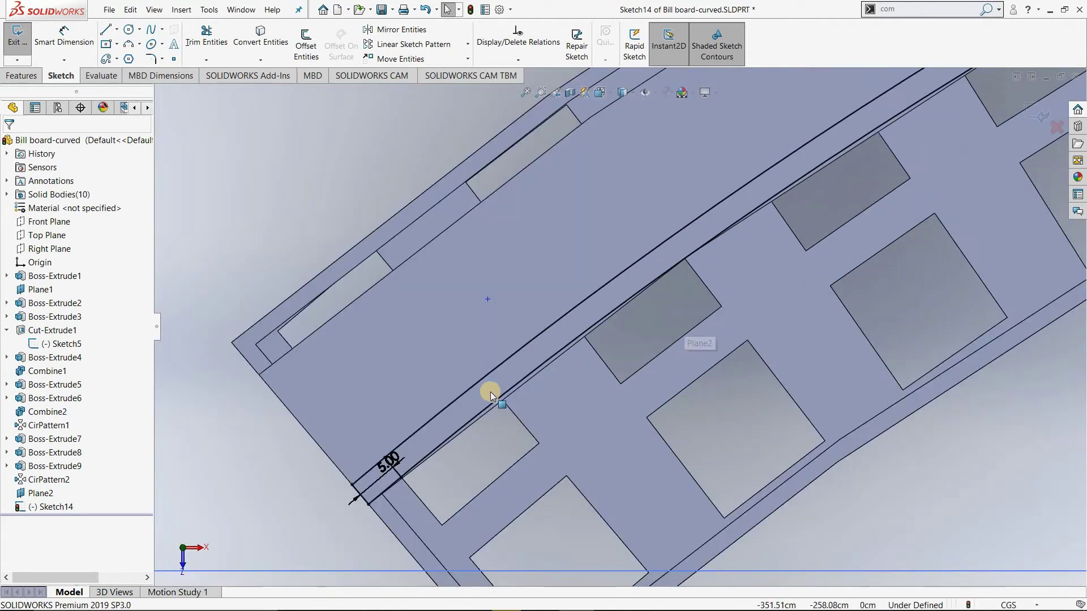
pyautogui.scroll(-2, 491, 408)
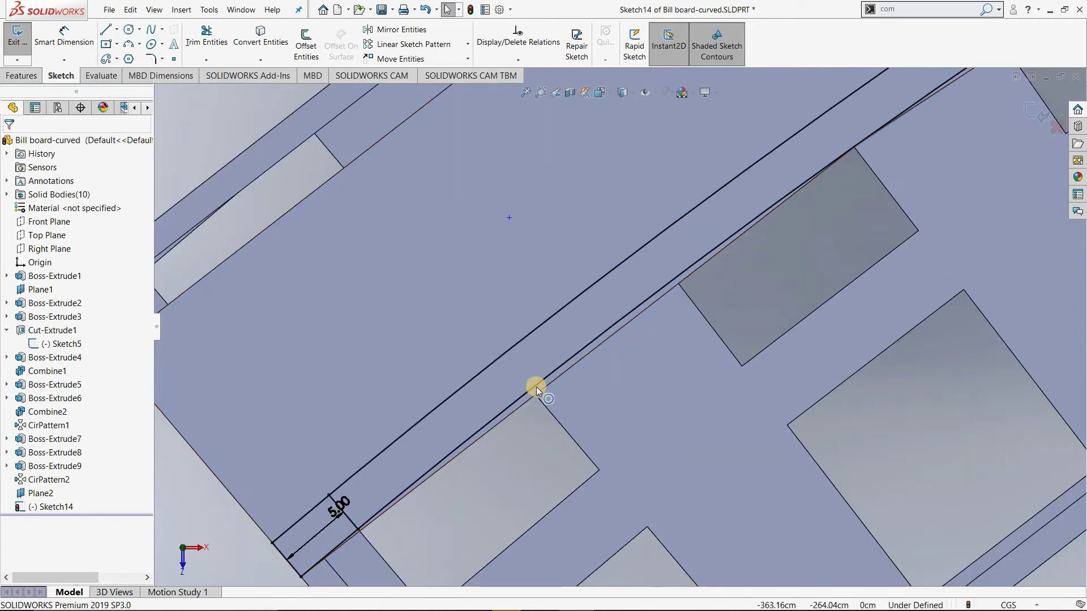
pyautogui.scroll(2, 854, 198)
pyautogui.scroll(2, 878, 141)
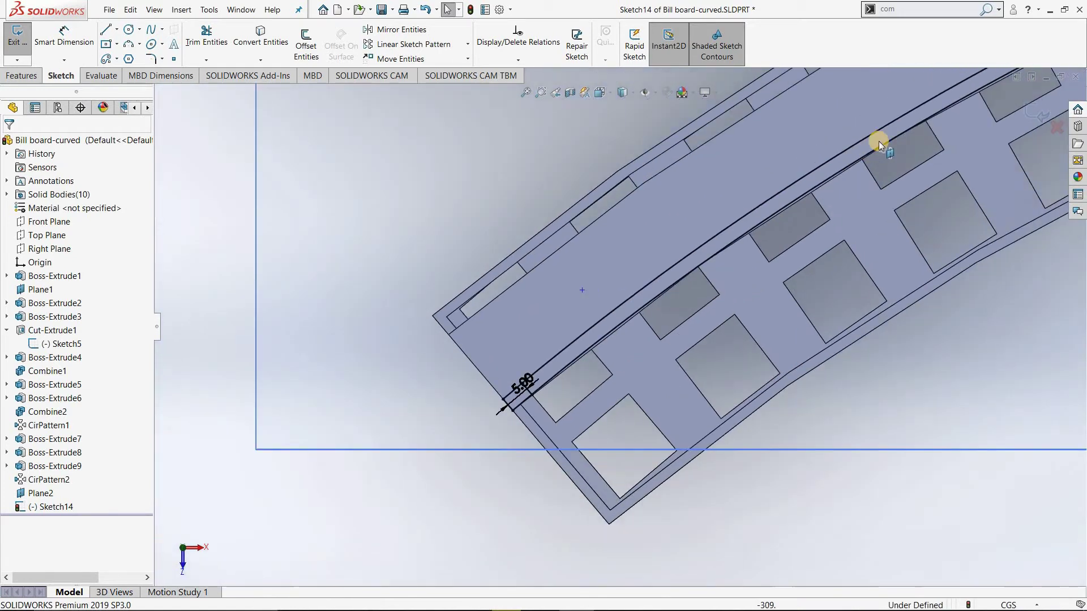
pyautogui.scroll(3, 879, 141)
pyautogui.scroll(-1, 919, 130)
pyautogui.scroll(3, 937, 161)
pyautogui.scroll(-3, 977, 205)
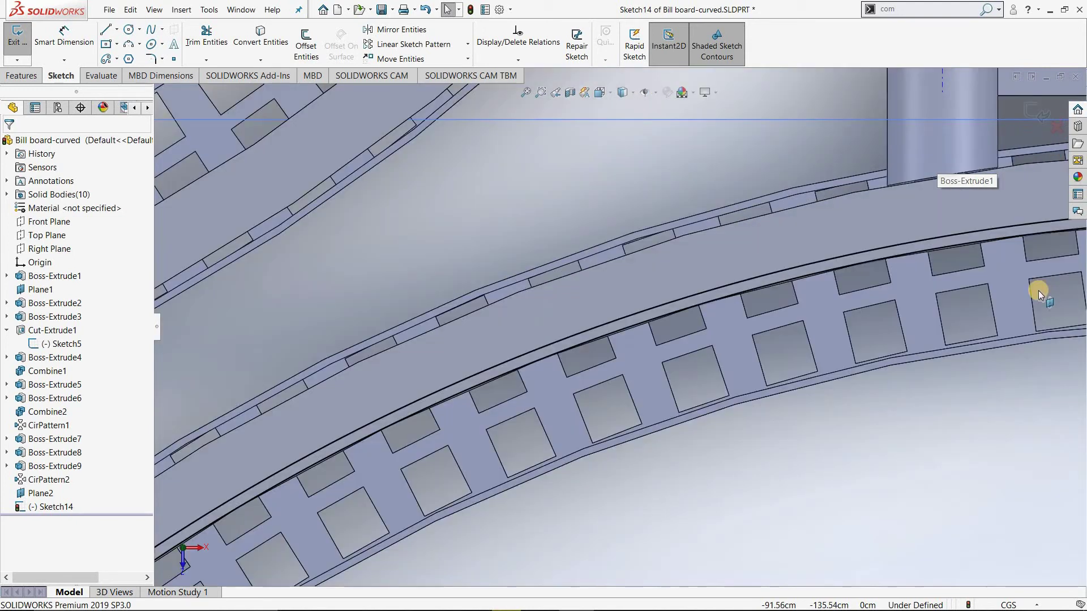
pyautogui.scroll(2, 1024, 291)
pyautogui.scroll(-3, 963, 311)
pyautogui.scroll(-2, 983, 249)
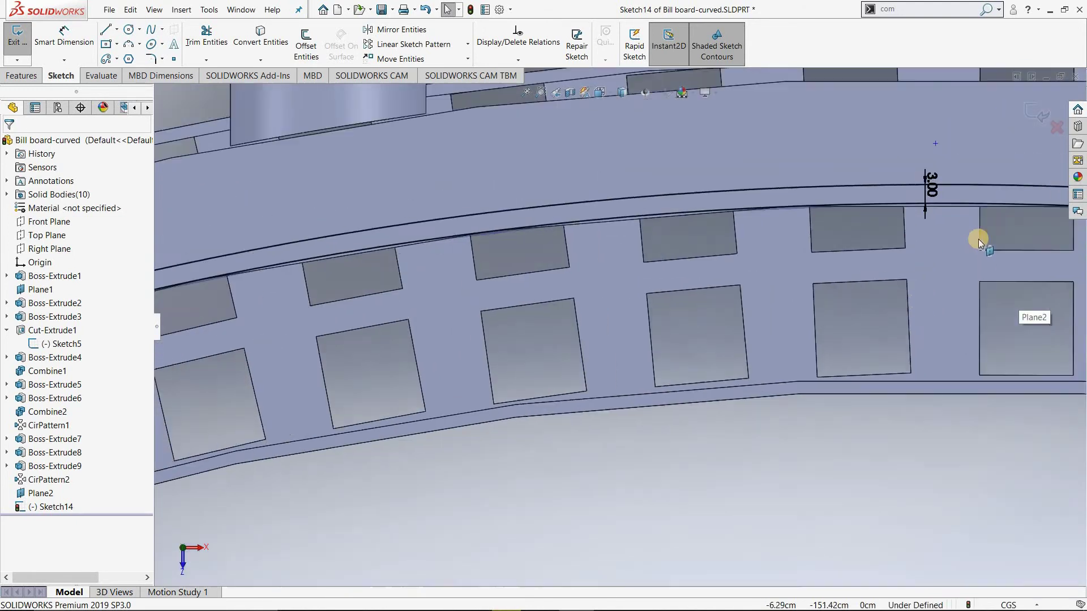
pyautogui.scroll(3, 977, 243)
pyautogui.scroll(1, 973, 254)
pyautogui.scroll(-2, 966, 294)
pyautogui.scroll(-2, 971, 323)
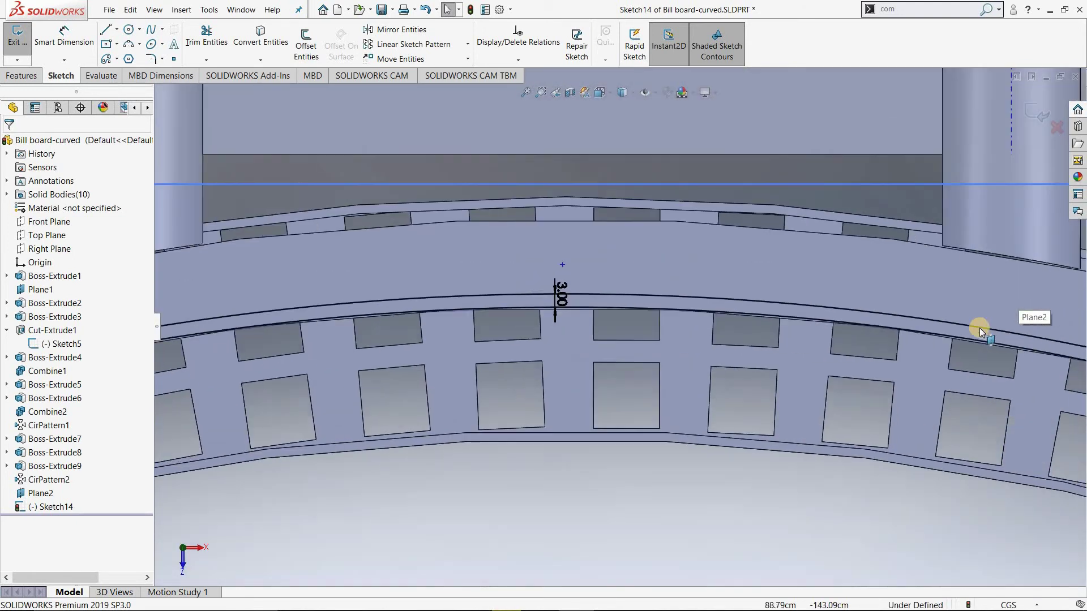
pyautogui.scroll(1, 974, 345)
pyautogui.scroll(2, 993, 403)
pyautogui.scroll(1, 999, 418)
pyautogui.scroll(1, 917, 504)
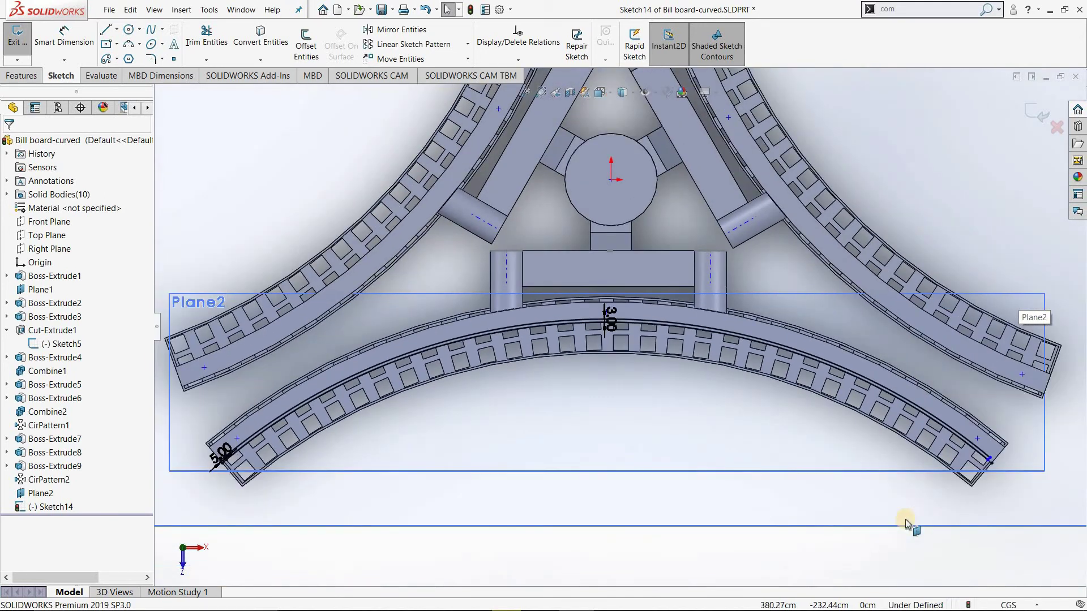
pyautogui.scroll(-1, 905, 510)
pyautogui.scroll(-2, 896, 444)
pyautogui.scroll(-2, 861, 417)
pyautogui.scroll(-1, 813, 376)
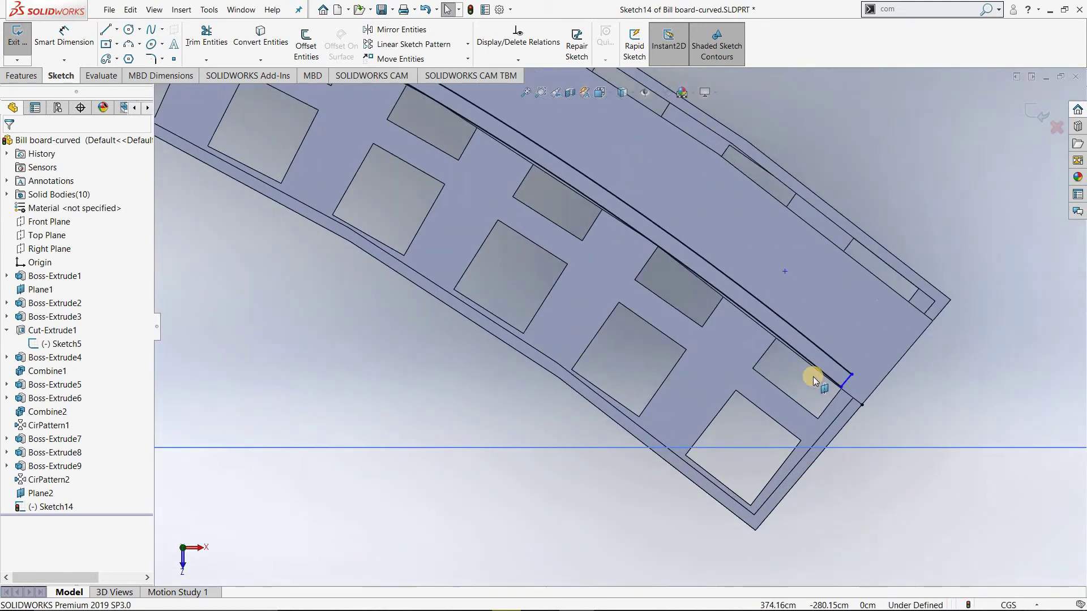
pyautogui.scroll(-2, 804, 390)
pyautogui.scroll(-1, 775, 385)
pyautogui.scroll(-1, 757, 336)
pyautogui.scroll(-1, 746, 342)
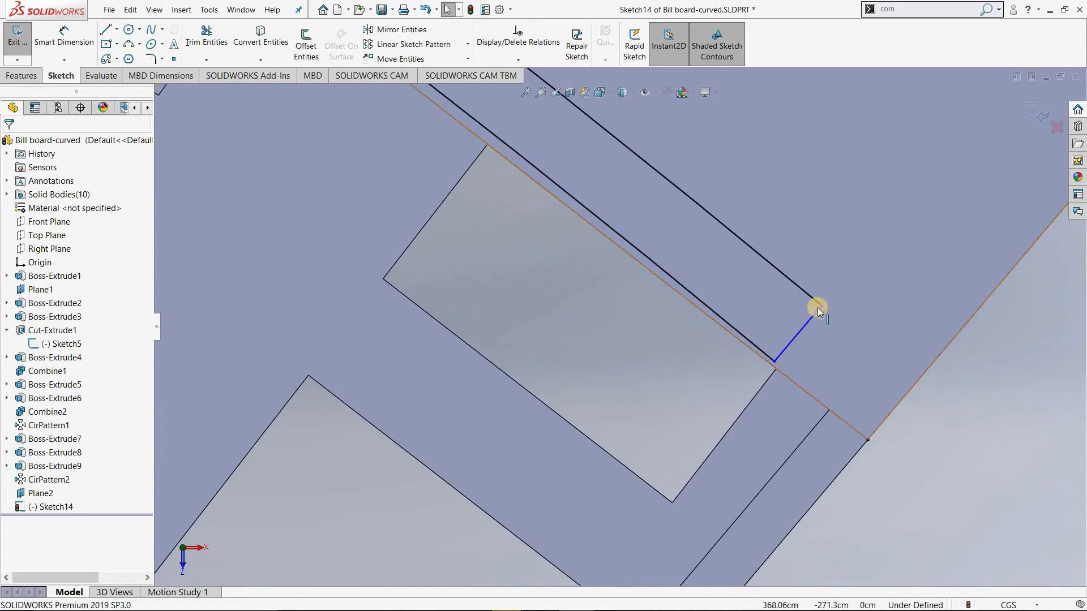
pyautogui.scroll(2, 387, 309)
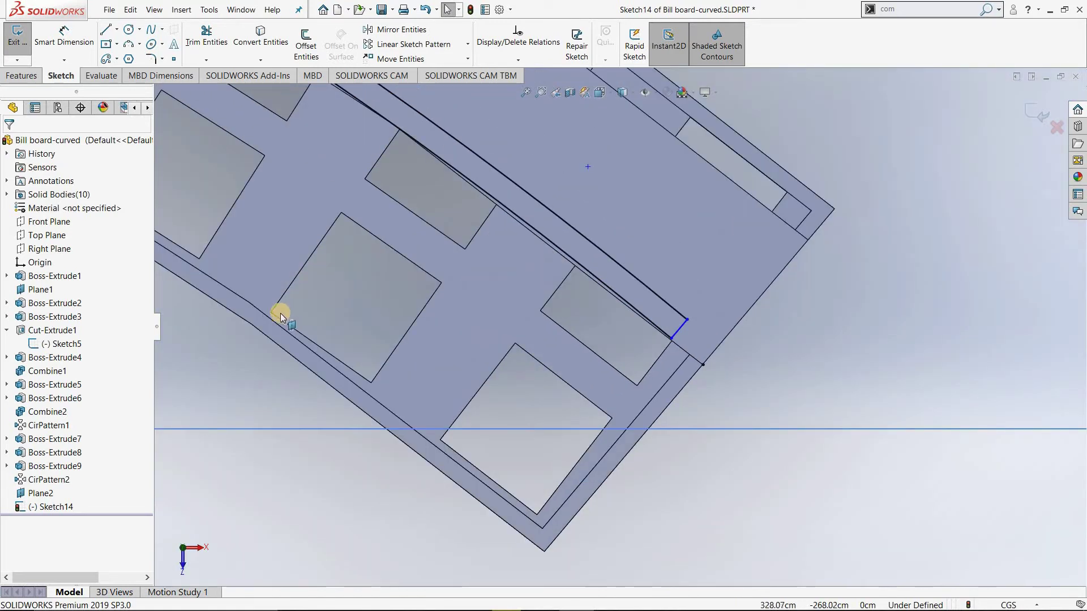
pyautogui.scroll(2, 283, 313)
pyautogui.scroll(2, 226, 315)
pyautogui.scroll(1, 221, 283)
pyautogui.scroll(2, 218, 256)
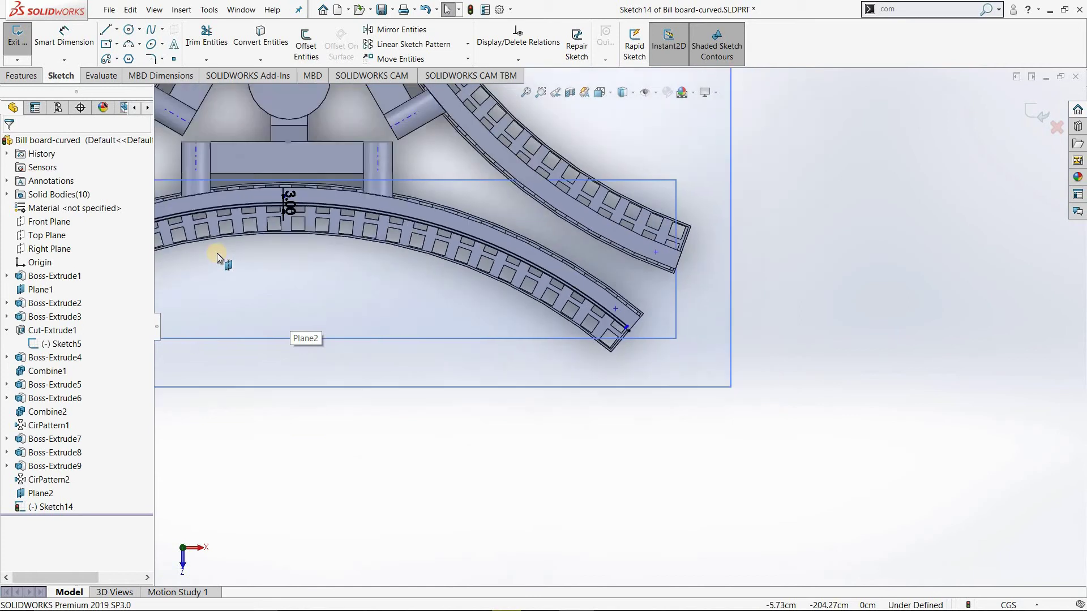
pyautogui.scroll(2, 241, 386)
pyautogui.scroll(-3, 226, 357)
pyautogui.scroll(-2, 226, 357)
pyautogui.scroll(-2, 226, 352)
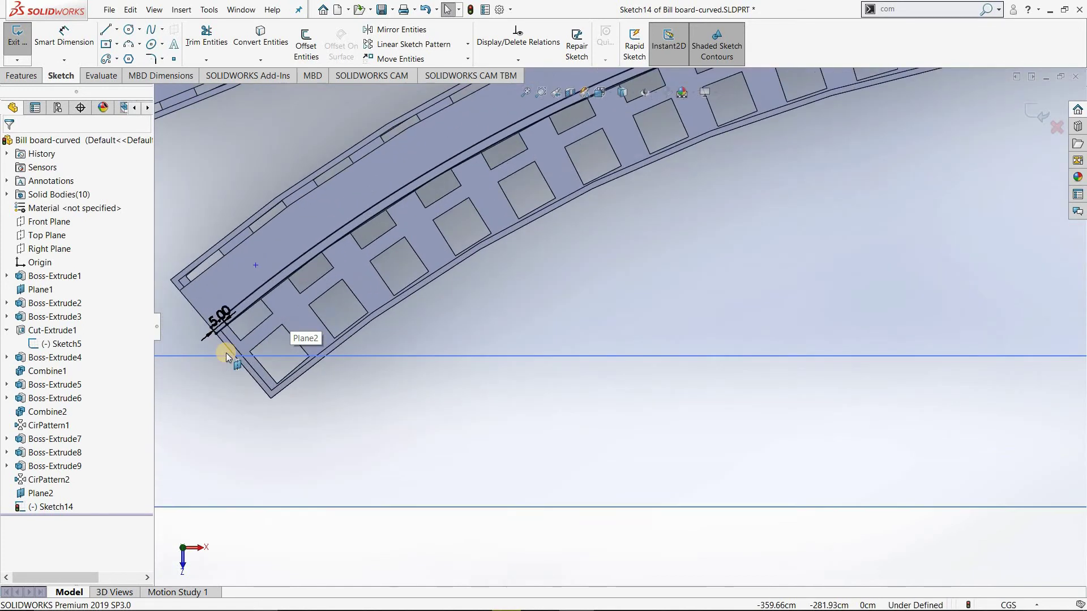
pyautogui.scroll(-2, 317, 298)
pyautogui.scroll(-2, 372, 294)
pyautogui.scroll(-2, 375, 294)
pyautogui.scroll(-2, 374, 294)
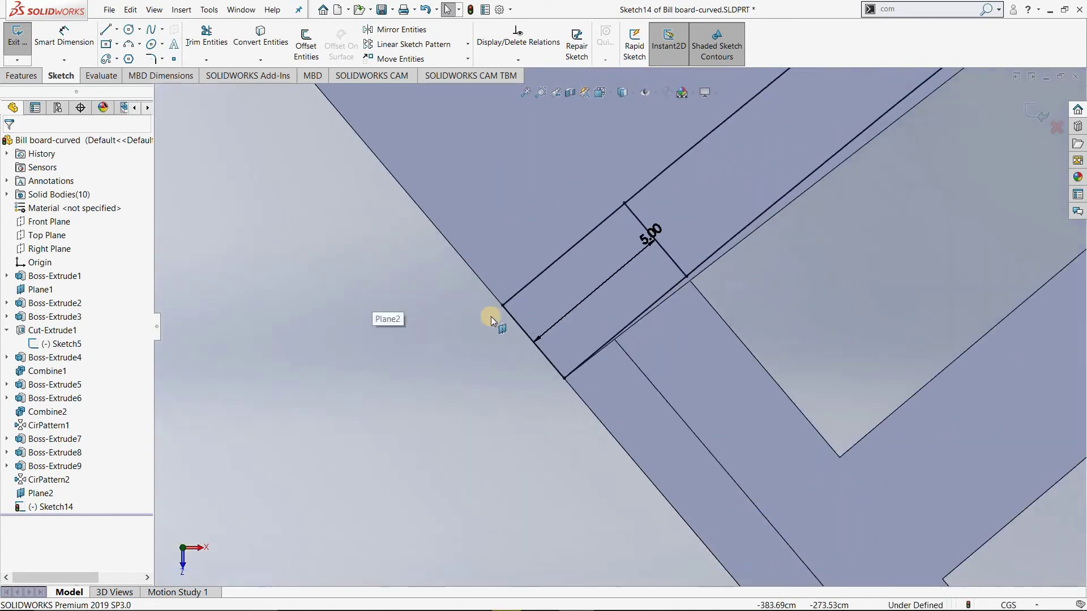
pyautogui.scroll(-2, 826, 216)
pyautogui.scroll(2, 660, 359)
pyautogui.scroll(-1, 665, 347)
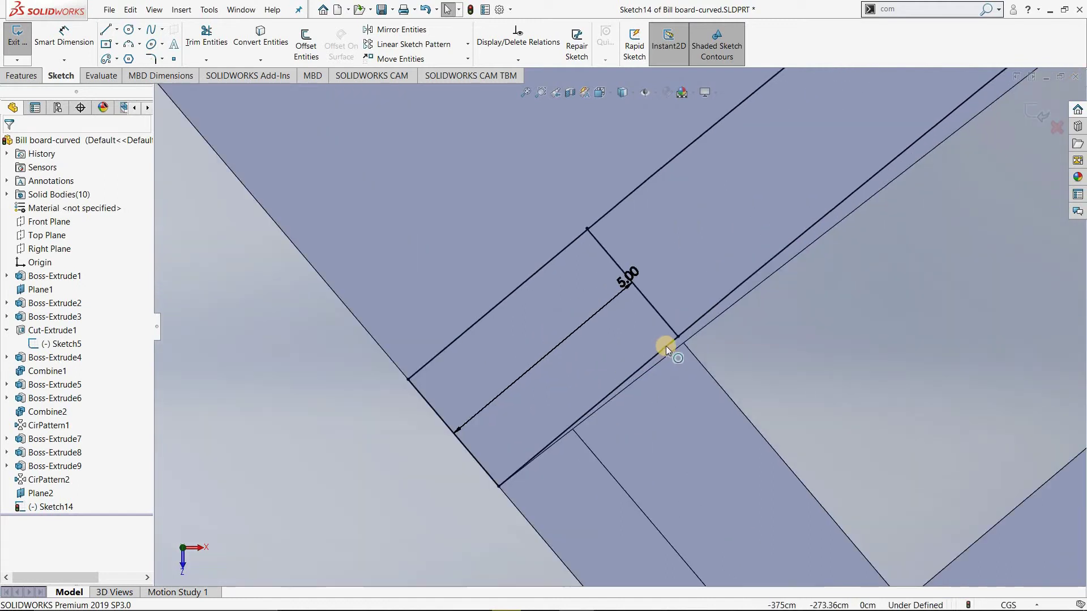
pyautogui.scroll(-1, 641, 400)
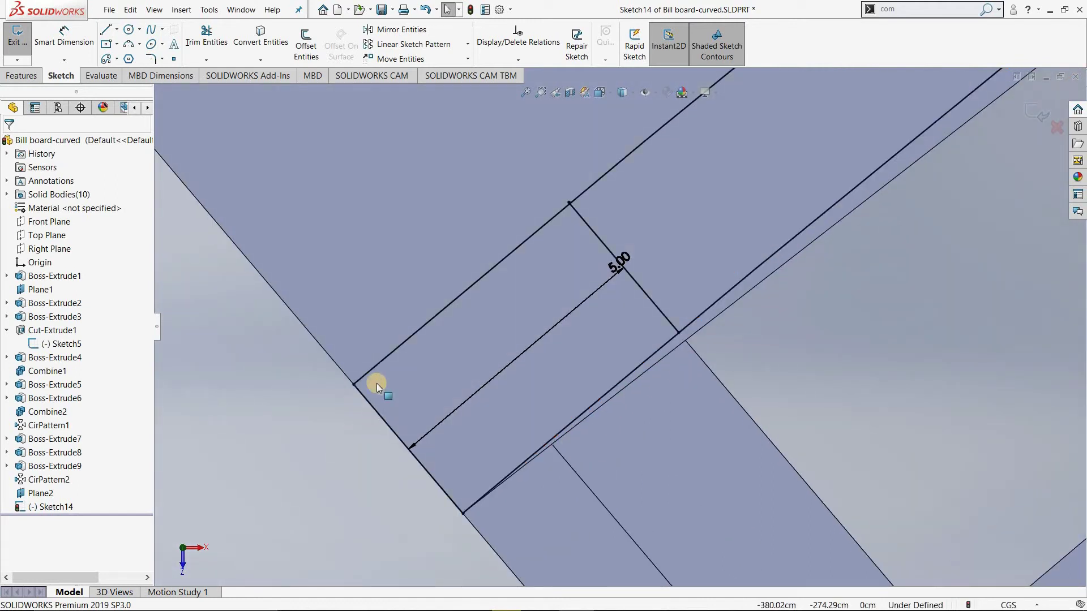
# Try extending the short cross line to the board edge, then dismiss the cannot-extend warning.
pyautogui.click(381, 360)
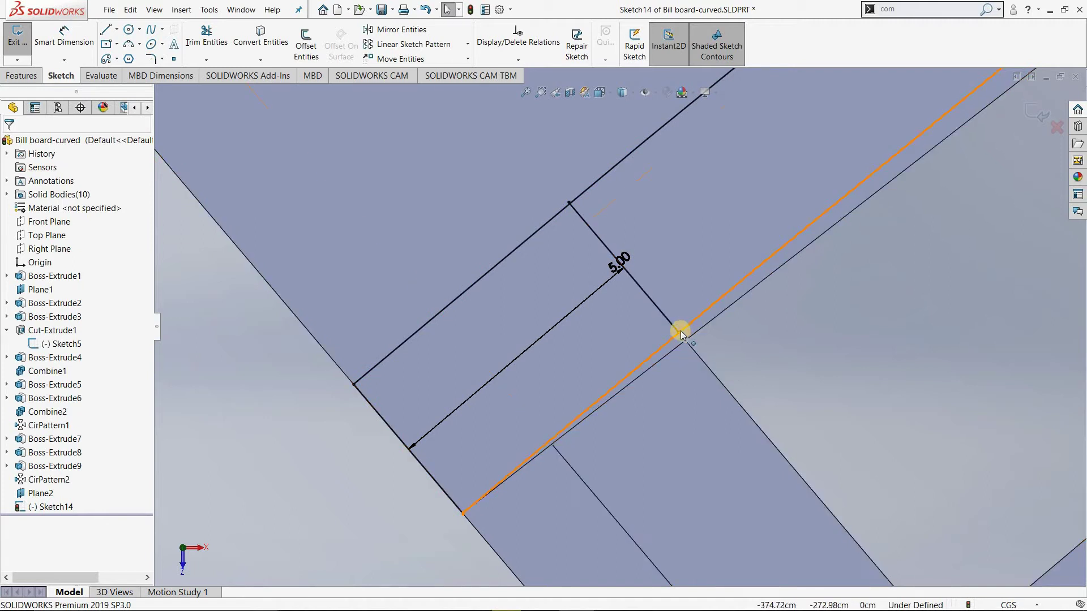
pyautogui.scroll(-2, 663, 342)
pyautogui.scroll(-2, 659, 332)
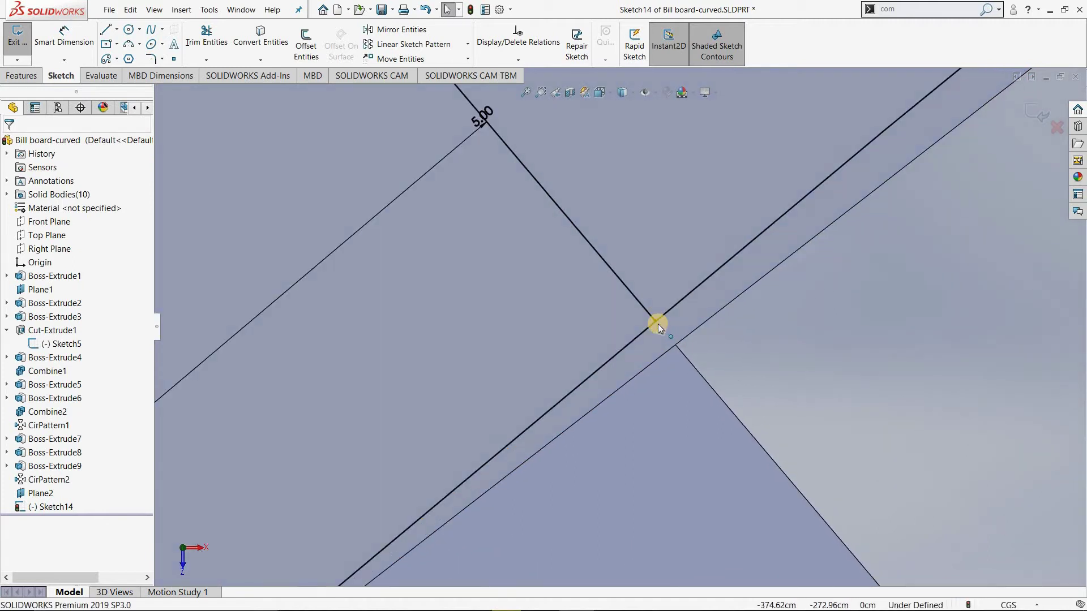
pyautogui.scroll(-1, 657, 324)
pyautogui.scroll(-1, 652, 321)
pyautogui.scroll(-1, 644, 325)
pyautogui.scroll(-2, 624, 339)
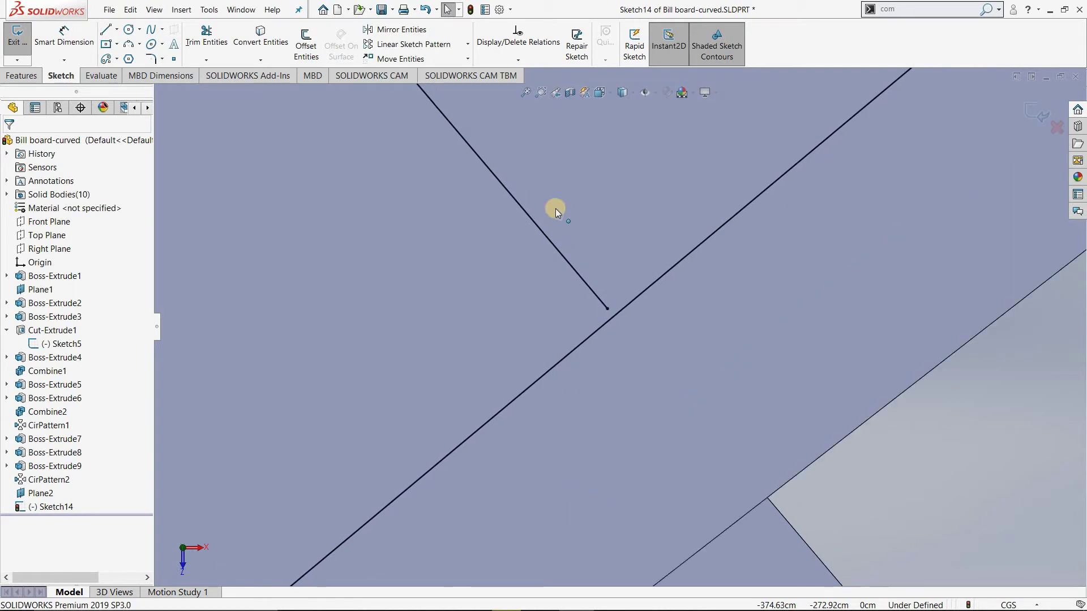
pyautogui.click(204, 60)
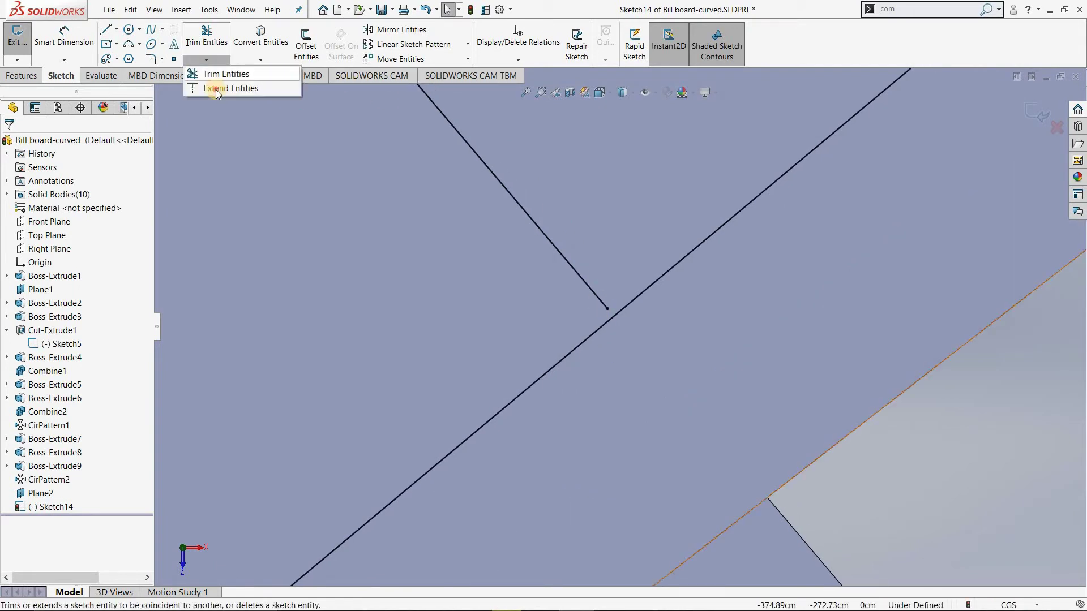
pyautogui.click(221, 88)
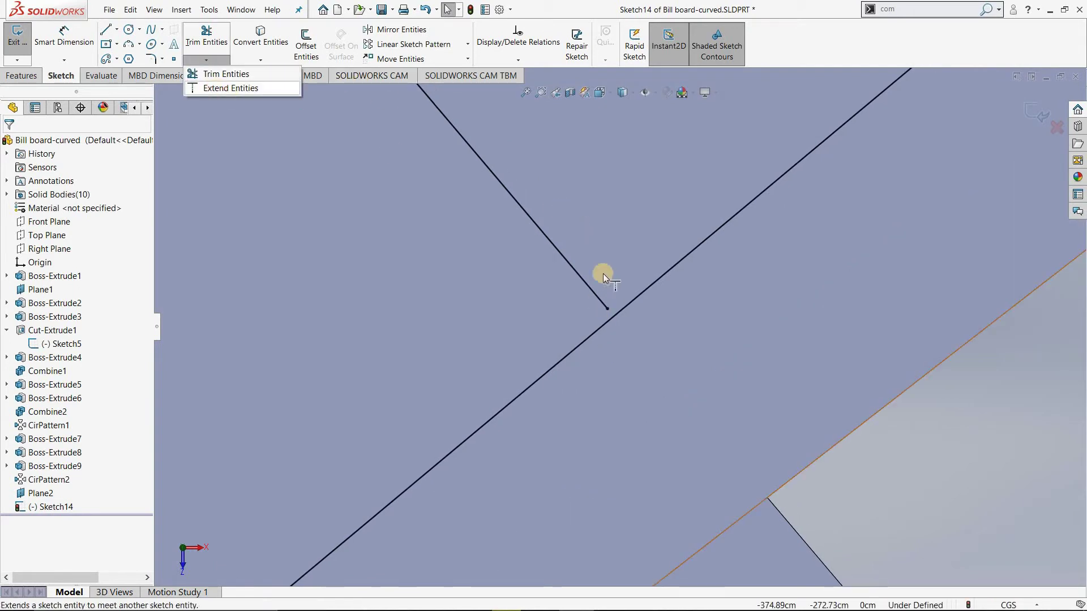
pyautogui.click(607, 309)
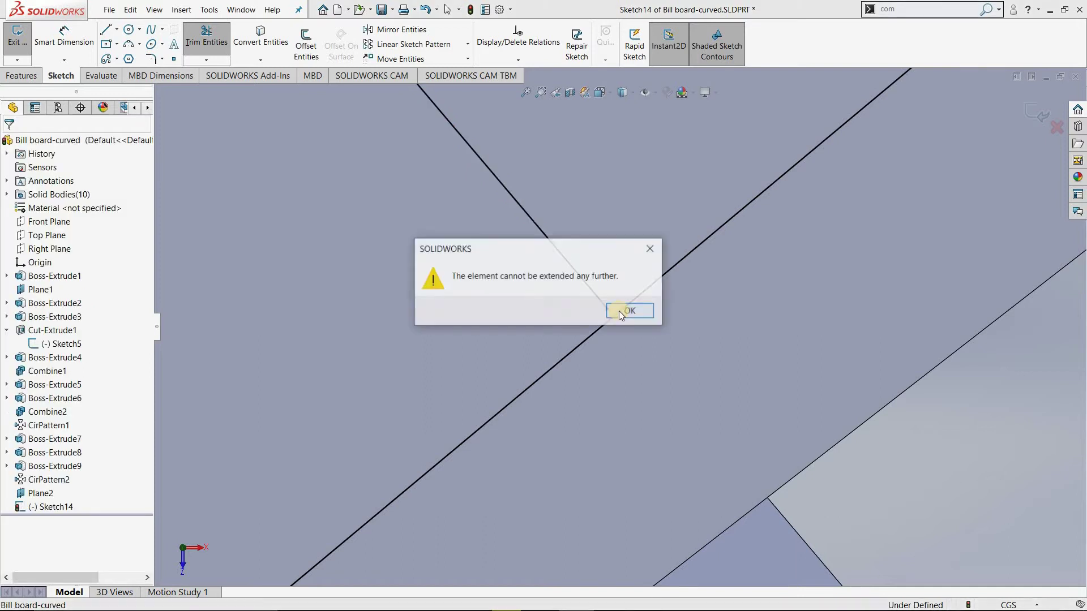
pyautogui.click(633, 312)
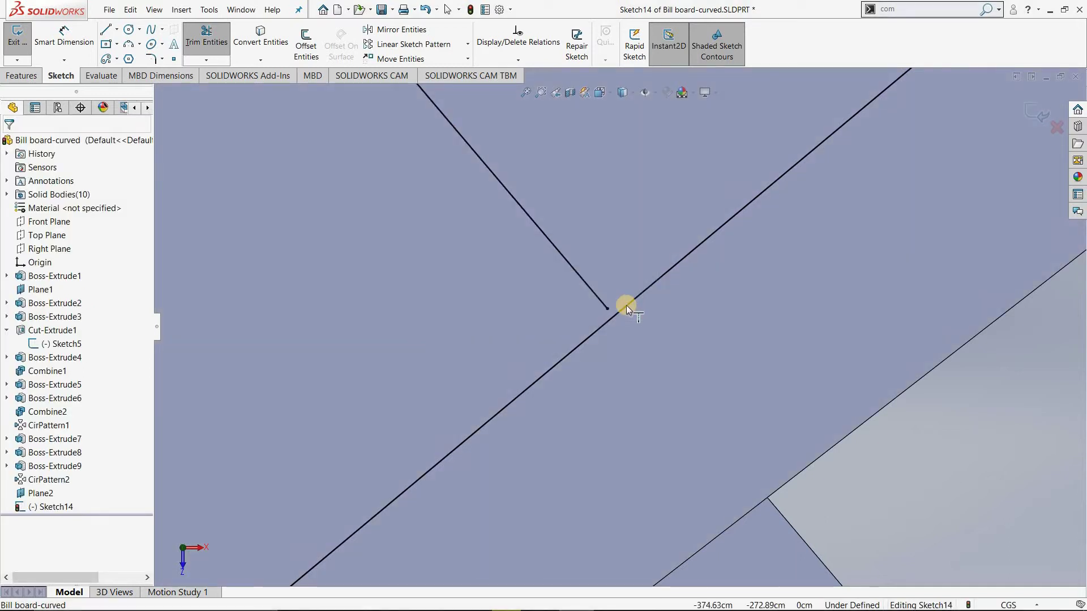
# Trim away the short cross line at the board end with Trim to closest.
pyautogui.scroll(3, 599, 280)
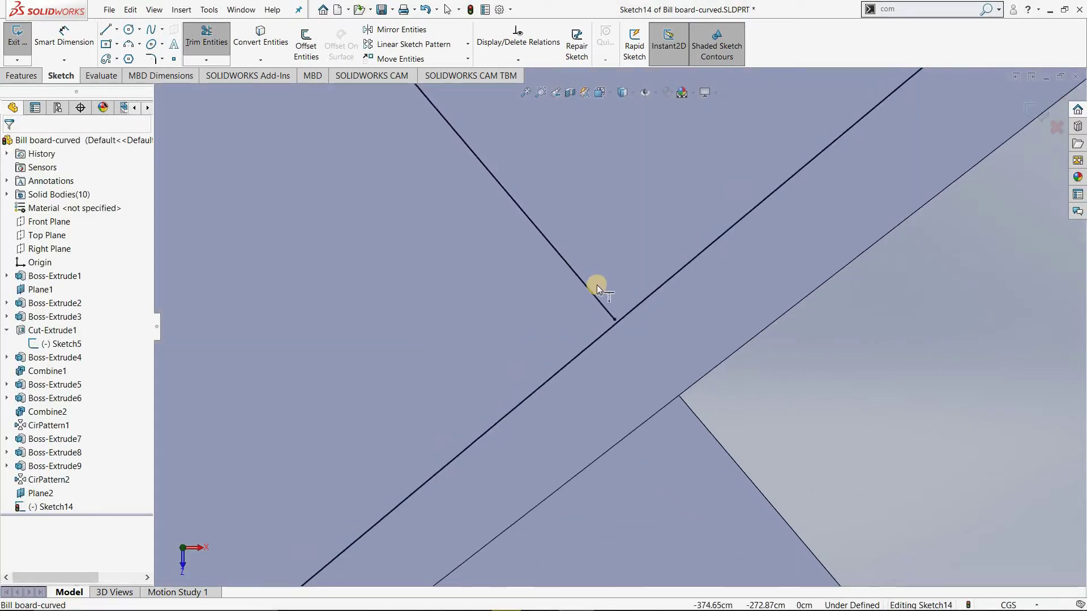
pyautogui.scroll(2, 593, 287)
pyautogui.scroll(2, 593, 287)
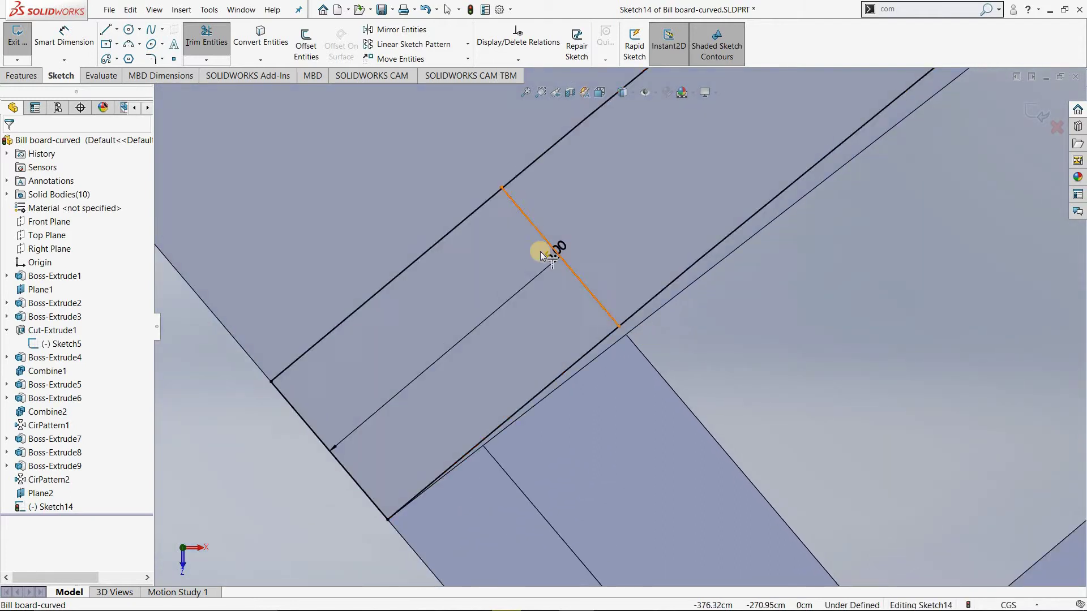
pyautogui.click(545, 267)
pyautogui.click(205, 44)
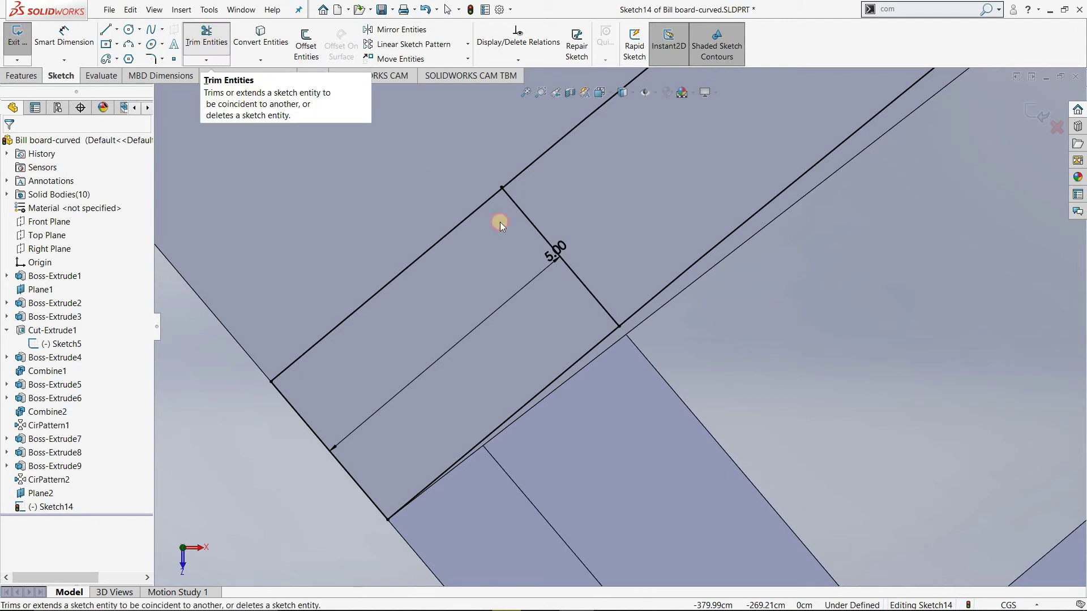
pyautogui.click(532, 223)
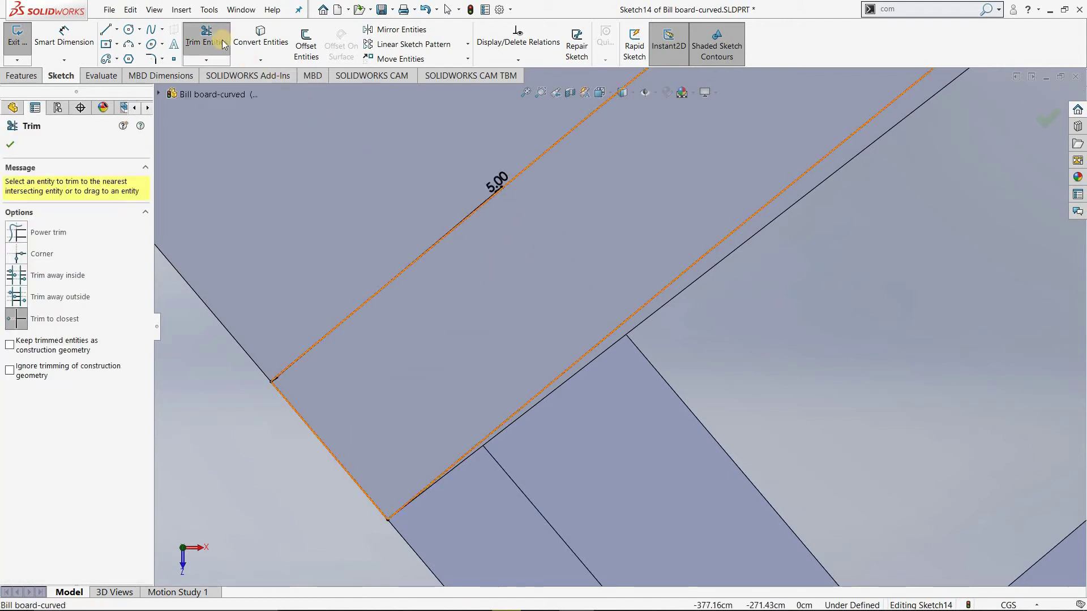
pyautogui.scroll(-2, 518, 205)
pyautogui.scroll(-2, 531, 209)
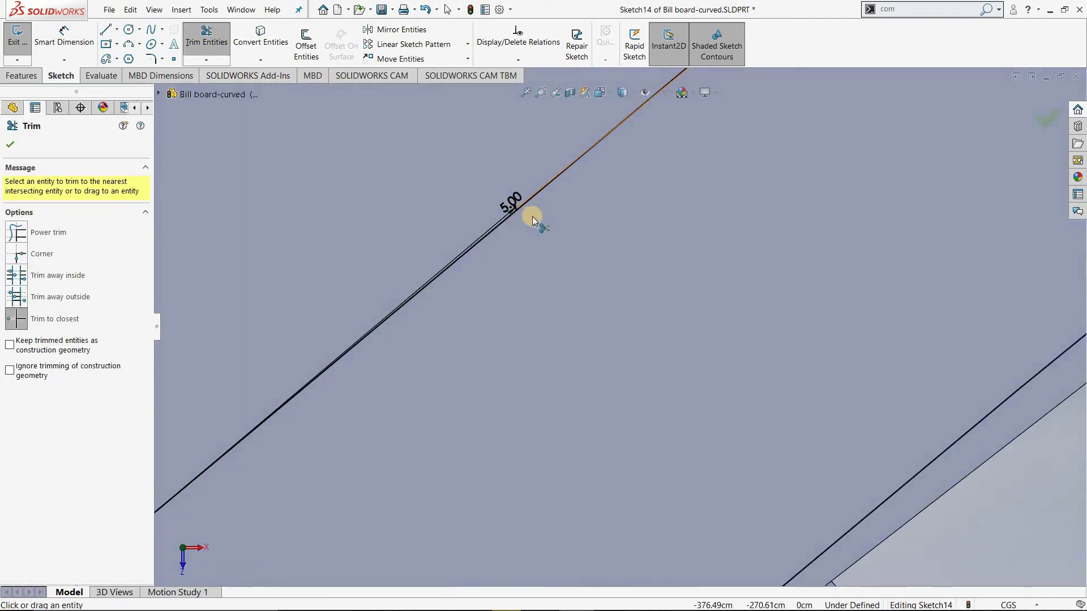
pyautogui.scroll(-2, 532, 217)
pyautogui.scroll(-1, 538, 273)
pyautogui.scroll(-1, 538, 269)
pyautogui.scroll(-1, 553, 296)
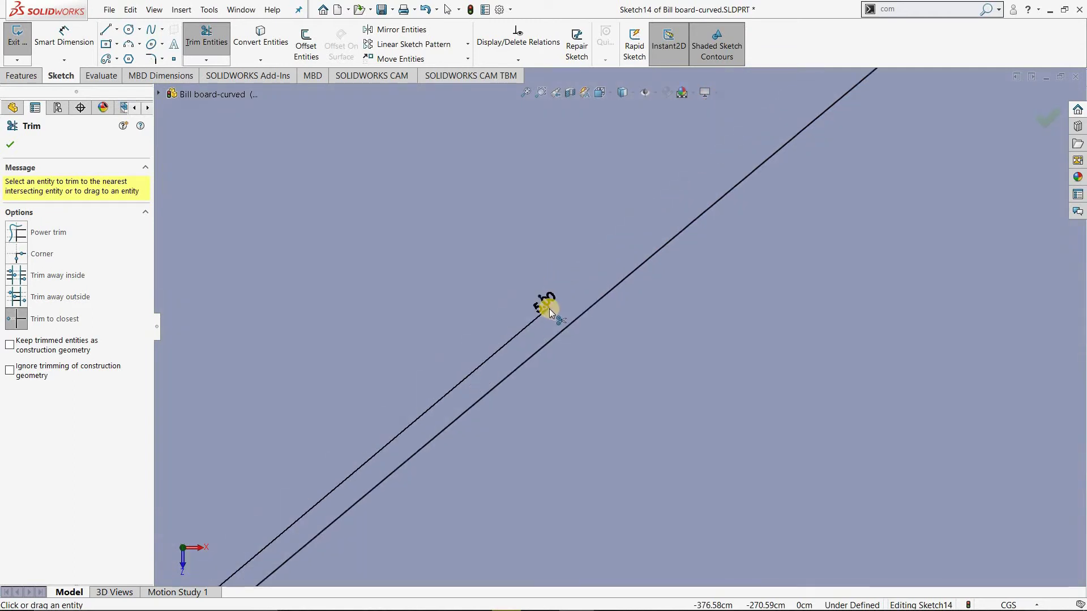
pyautogui.scroll(-1, 545, 308)
pyautogui.scroll(-3, 602, 311)
pyautogui.scroll(1, 729, 387)
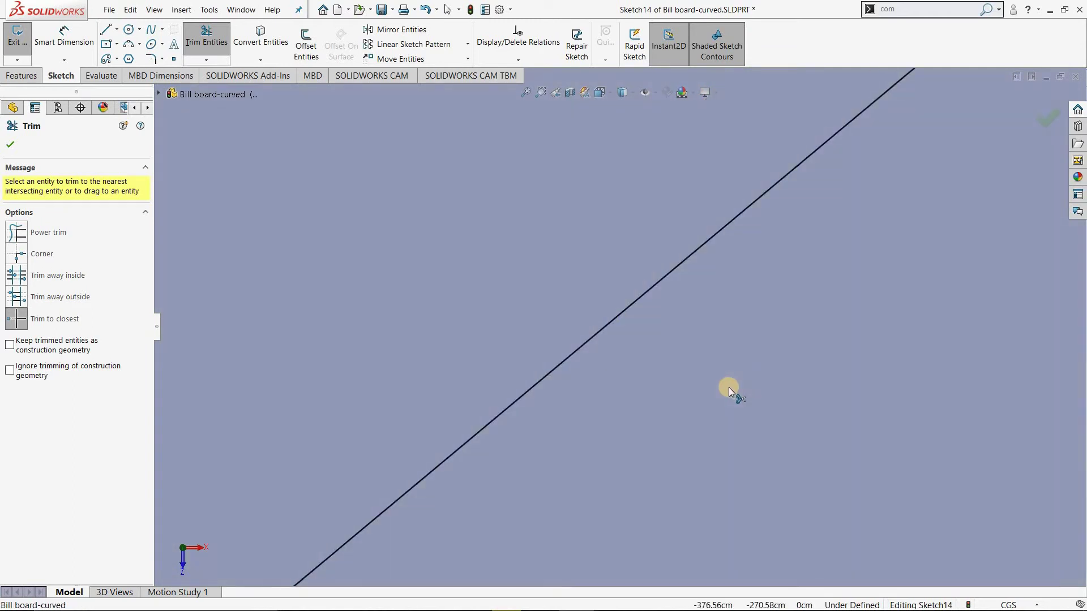
pyautogui.scroll(2, 729, 388)
pyautogui.scroll(3, 729, 388)
pyautogui.scroll(3, 729, 388)
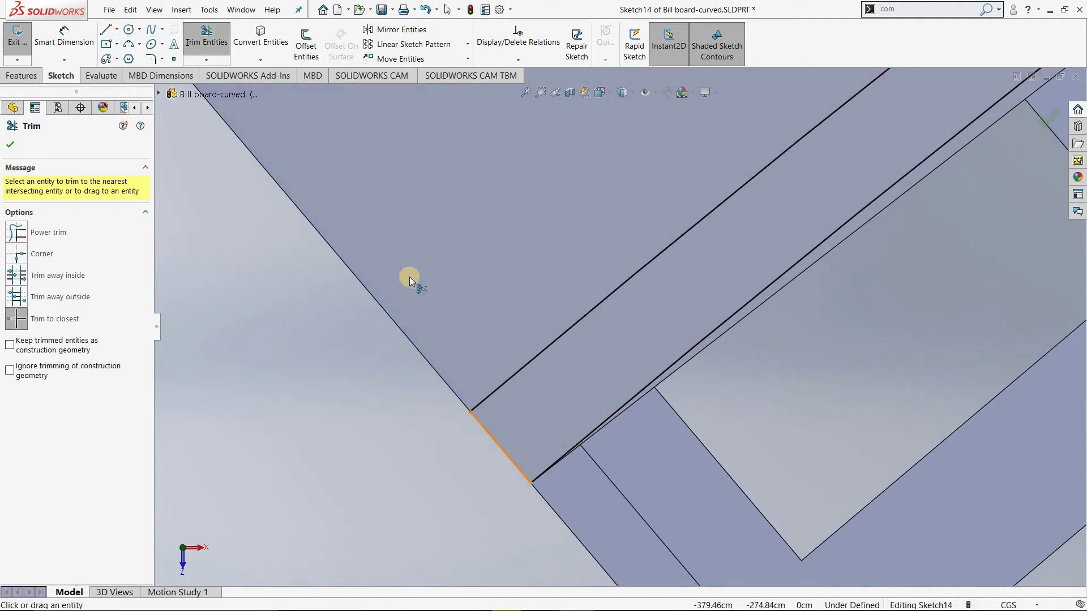
pyautogui.press('Escape')
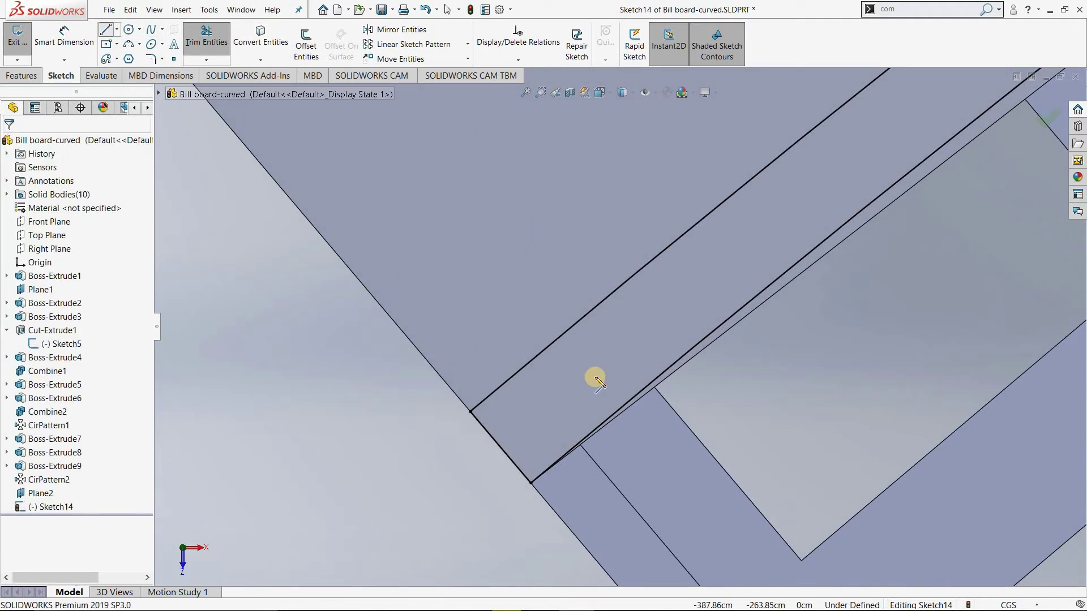
pyautogui.press('l')
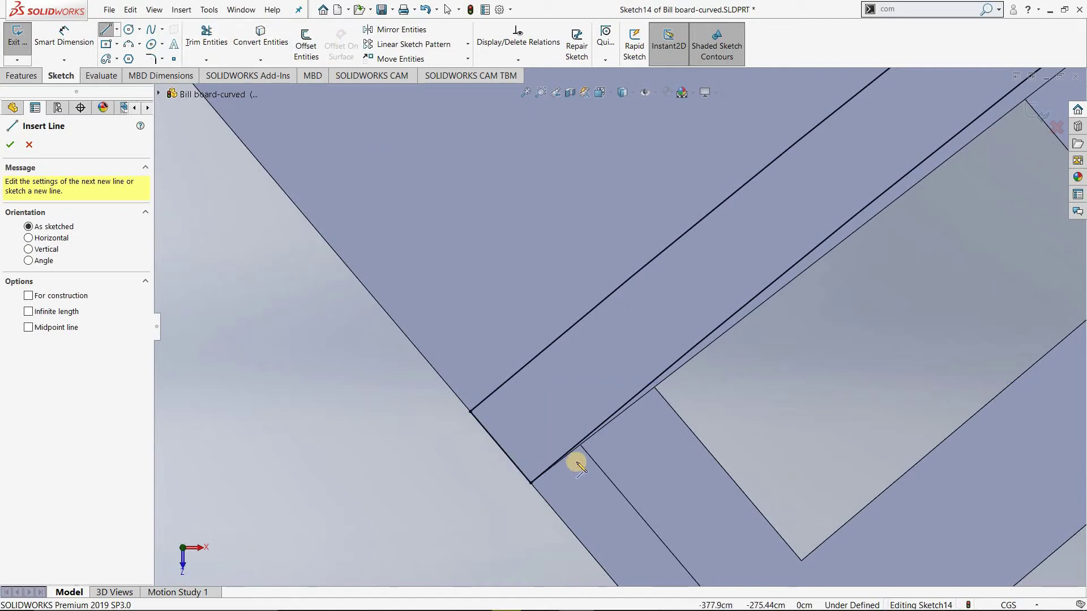
# Offset the board's end edge 5.00 cm toward the inside of the board.
pyautogui.click(306, 44)
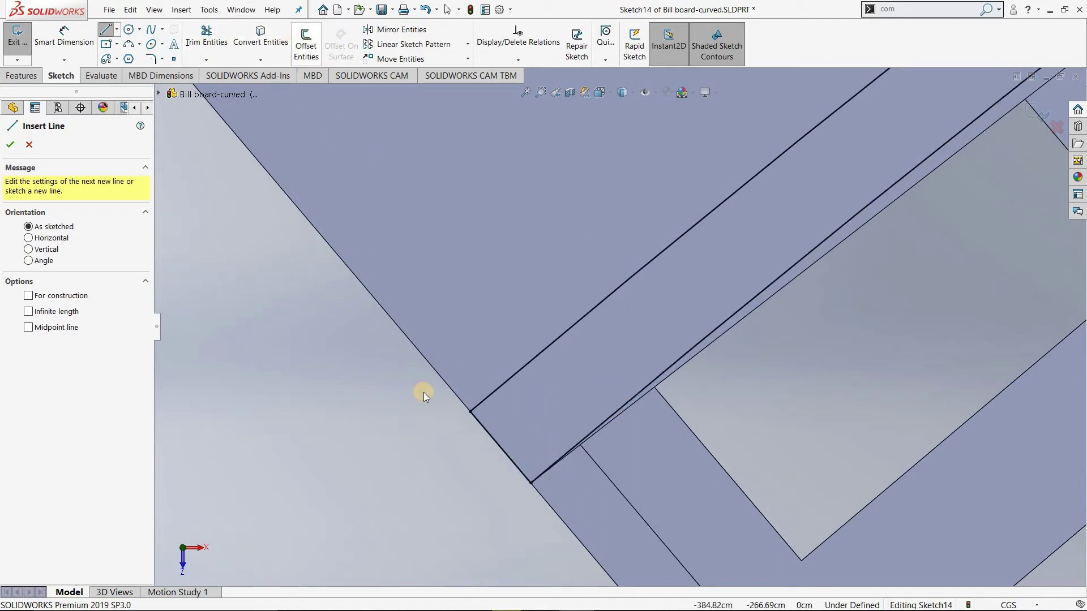
pyautogui.click(494, 441)
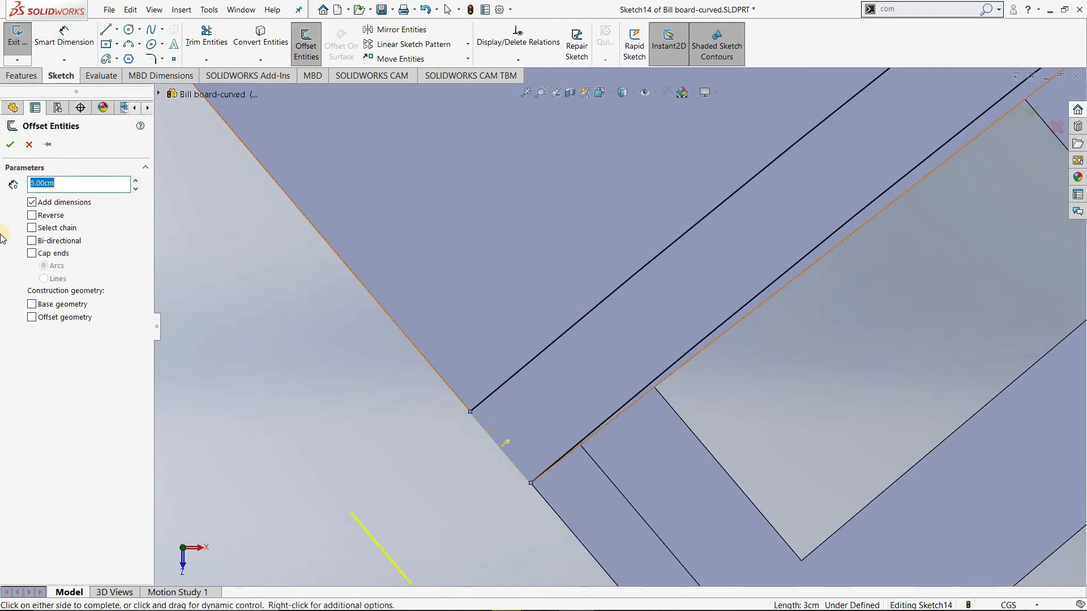
pyautogui.click(31, 215)
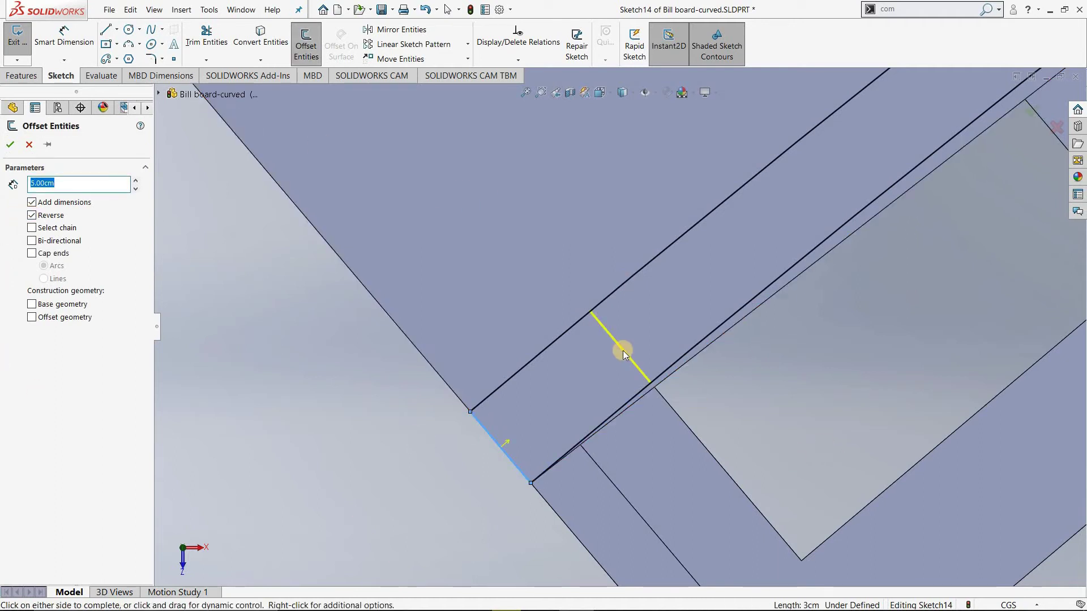
pyautogui.scroll(-3, 623, 350)
pyautogui.scroll(1, 378, 126)
pyautogui.scroll(-1, 370, 205)
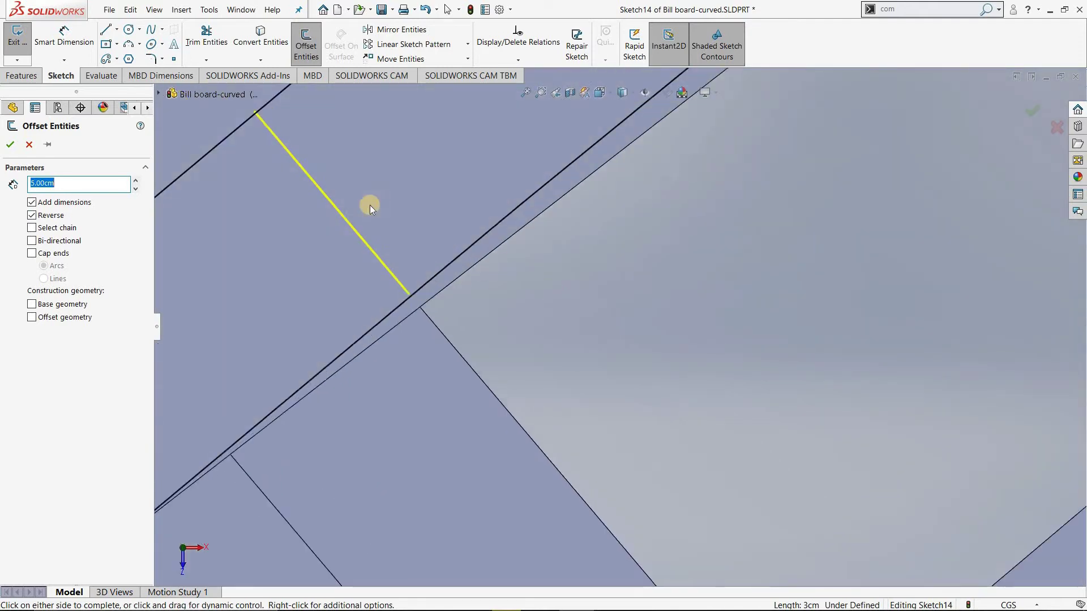
pyautogui.scroll(-1, 369, 205)
pyautogui.click(452, 294)
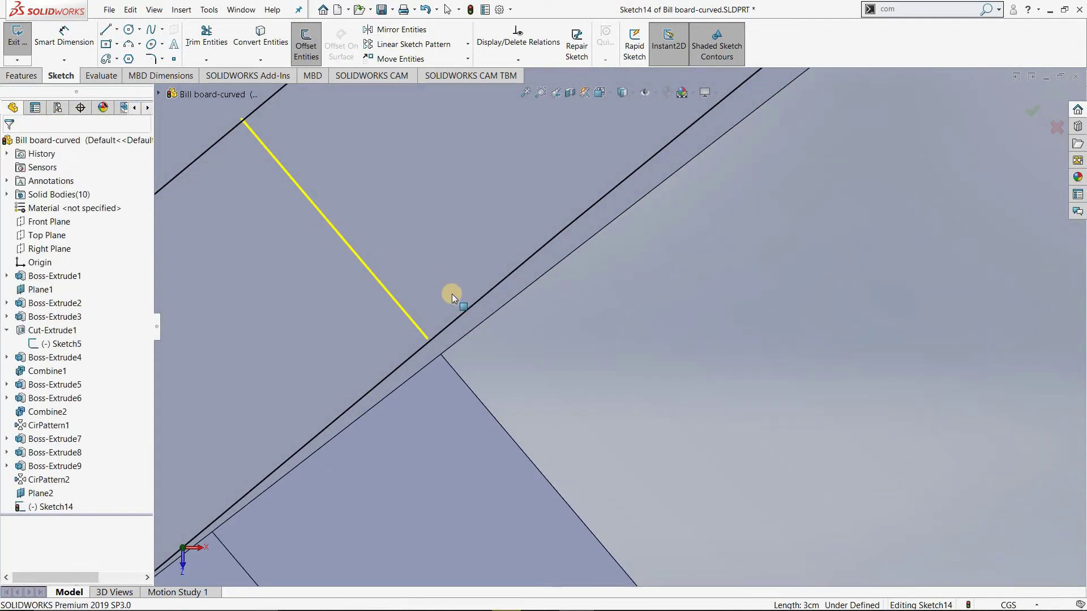
# Extend the short line until it meets the long diagonal.
pyautogui.click(216, 60)
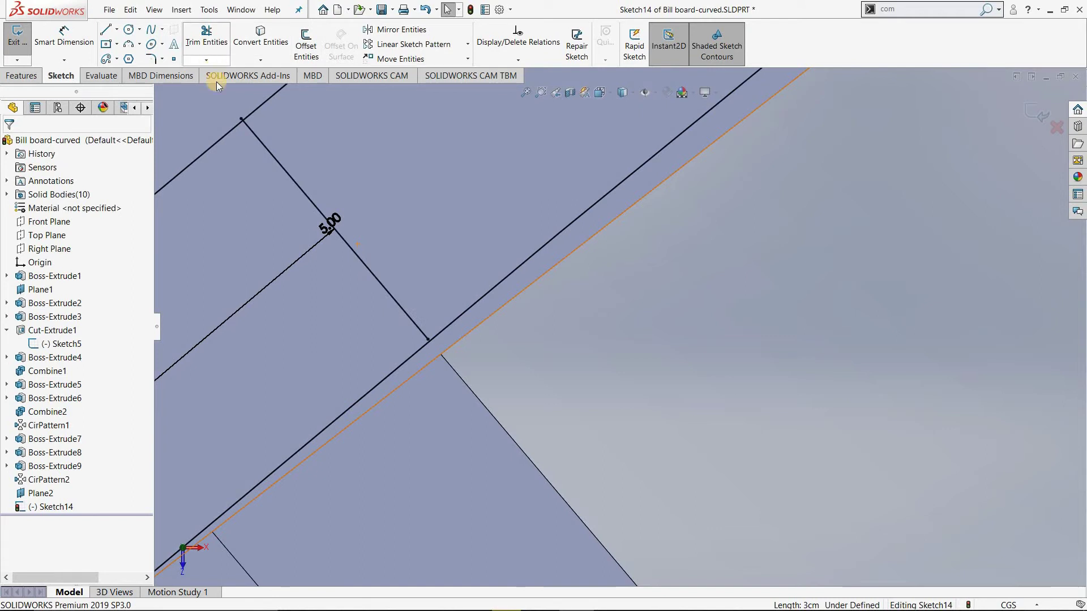
pyautogui.click(217, 90)
pyautogui.scroll(-2, 443, 346)
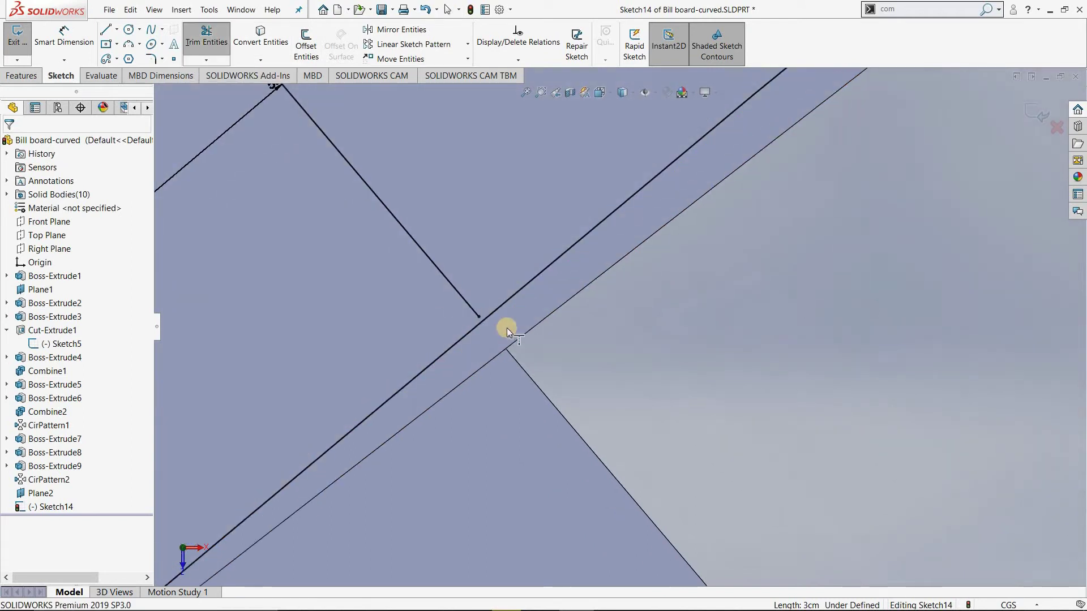
pyautogui.scroll(-1, 498, 295)
pyautogui.scroll(-1, 484, 259)
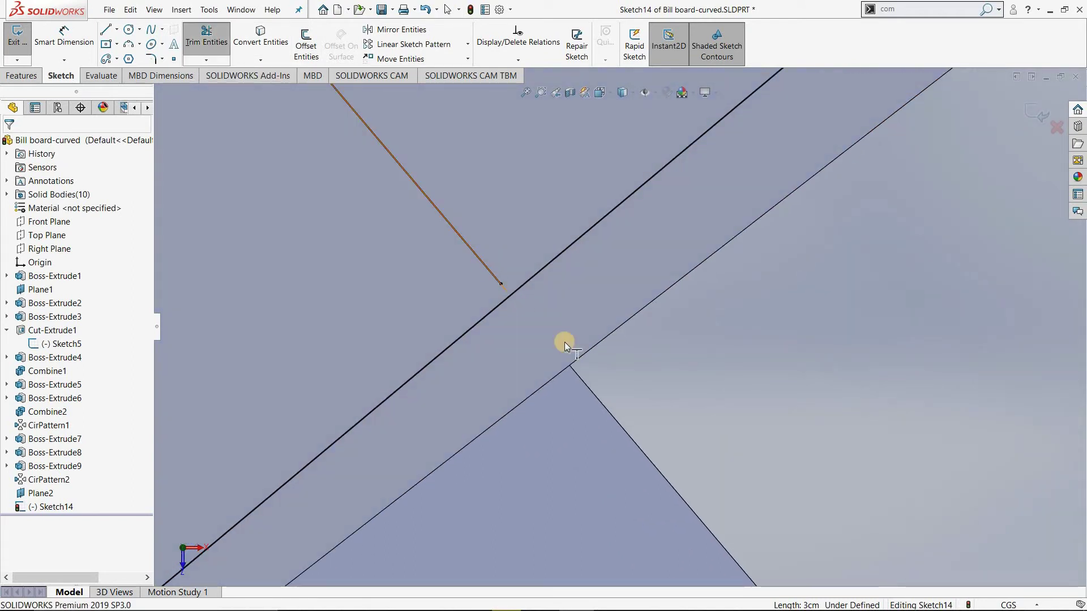
pyautogui.click(518, 299)
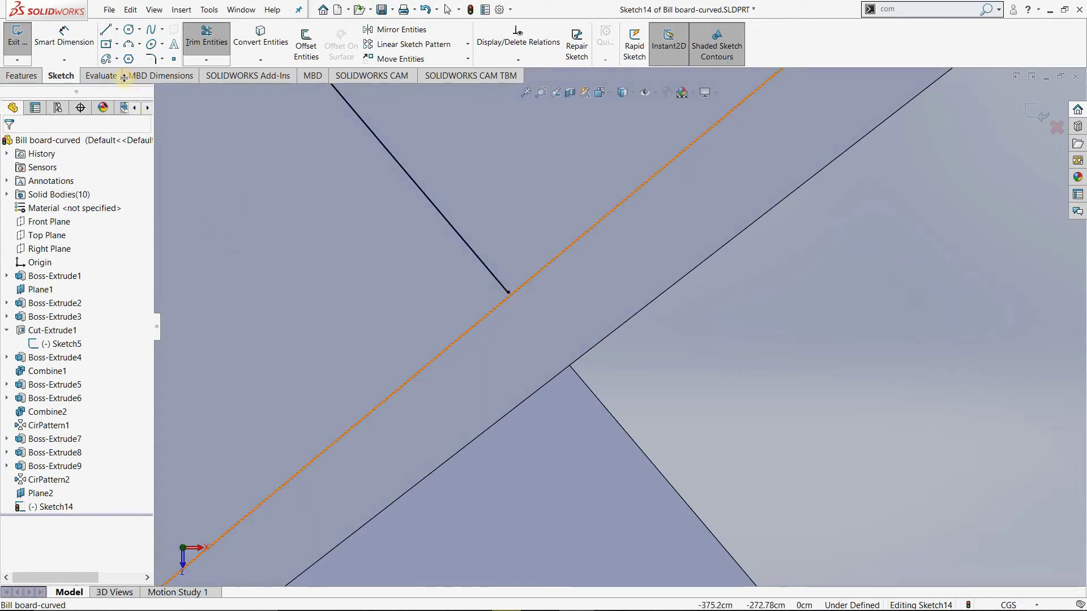
# Trim away the lower-left and upper-left overhanging pieces of the diagonal.
pyautogui.click(207, 28)
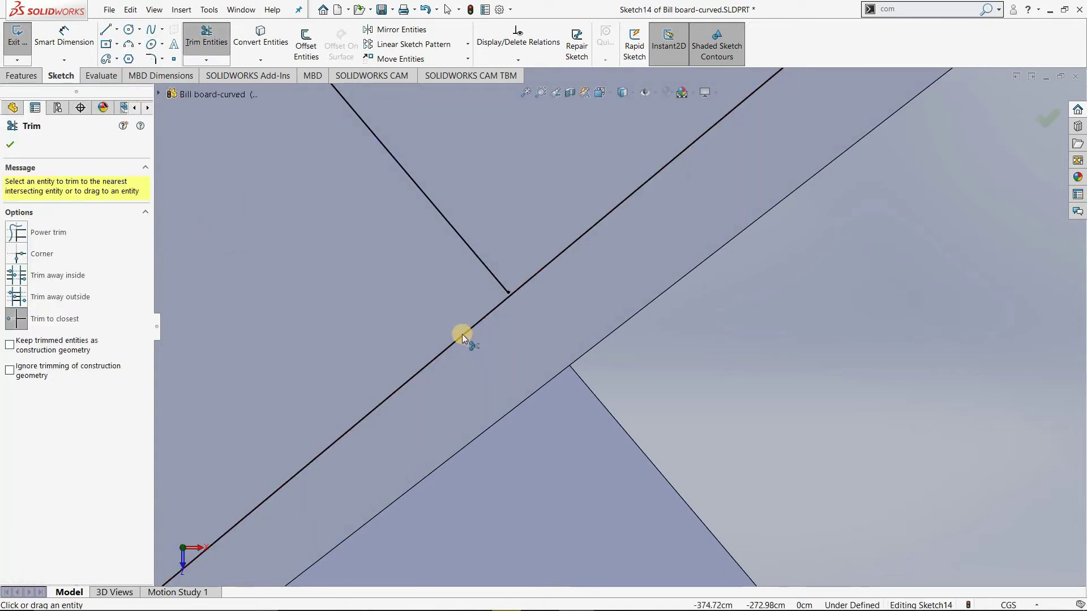
pyautogui.click(450, 362)
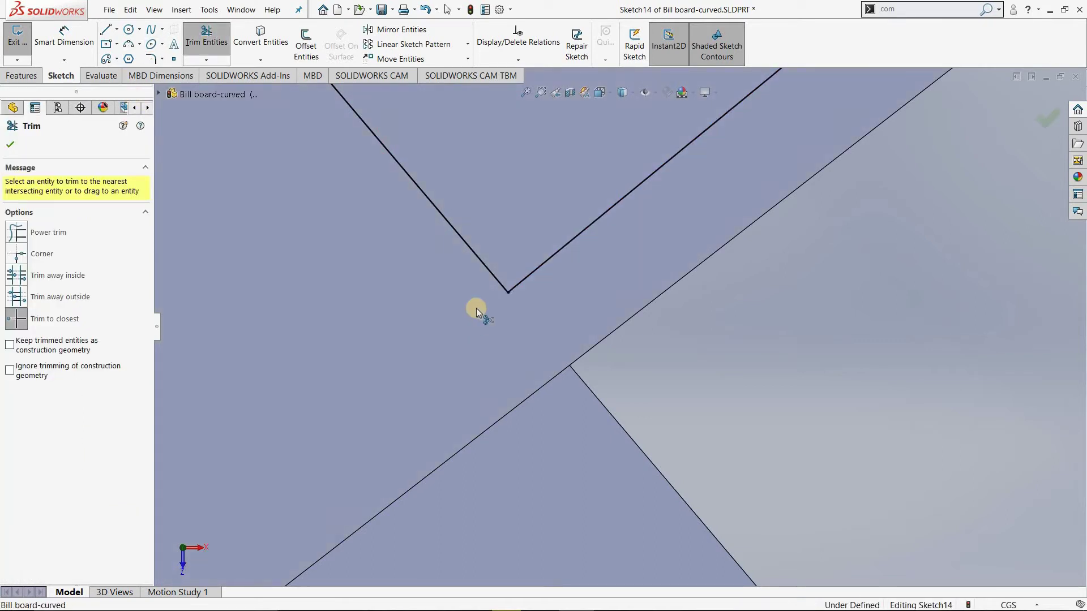
pyautogui.scroll(2, 368, 293)
pyautogui.scroll(1, 345, 238)
pyautogui.press('z')
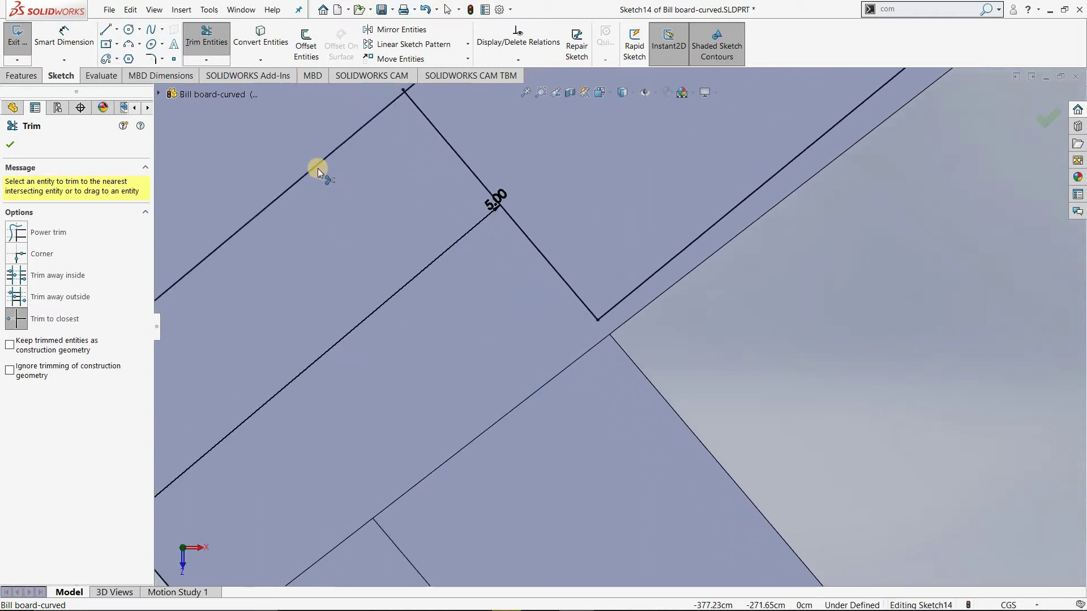
pyautogui.click(399, 94)
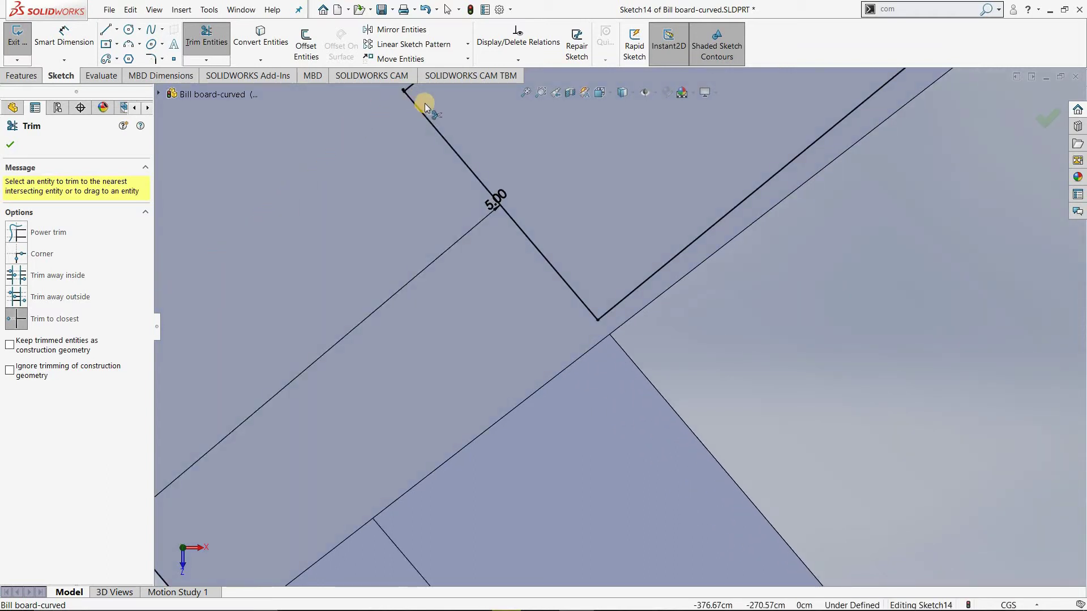
# Trim the bold line along the 5.00 dimension and the leftover corner segment, then finish the sketch.
pyautogui.scroll(4, 509, 191)
pyautogui.keyDown('ctrl'); pyautogui.moveTo(510, 192); pyautogui.dragTo(679, 432, button='middle'); pyautogui.keyUp('ctrl')
pyautogui.scroll(3, 678, 430)
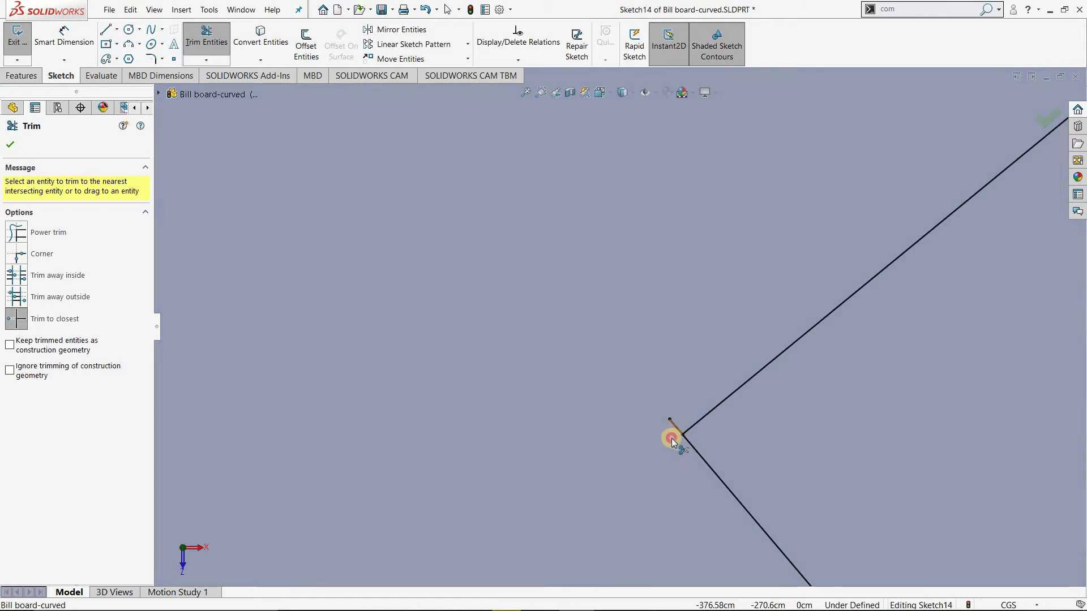
pyautogui.scroll(-1, 626, 459)
pyautogui.scroll(-1, 619, 460)
pyautogui.scroll(-2, 555, 484)
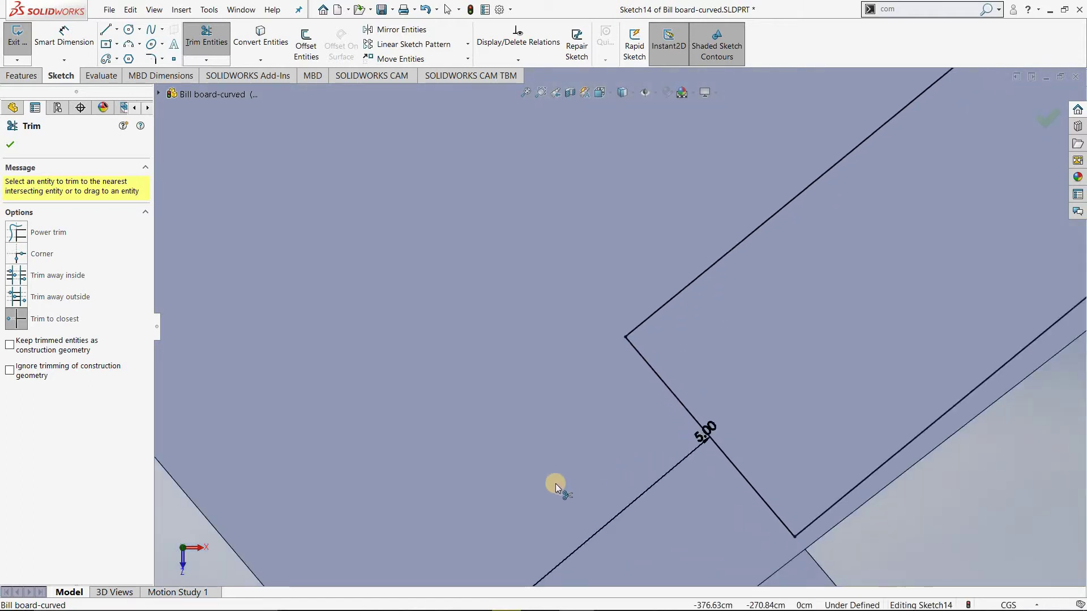
pyautogui.scroll(-1, 555, 483)
pyautogui.click(555, 484)
pyautogui.press('z')
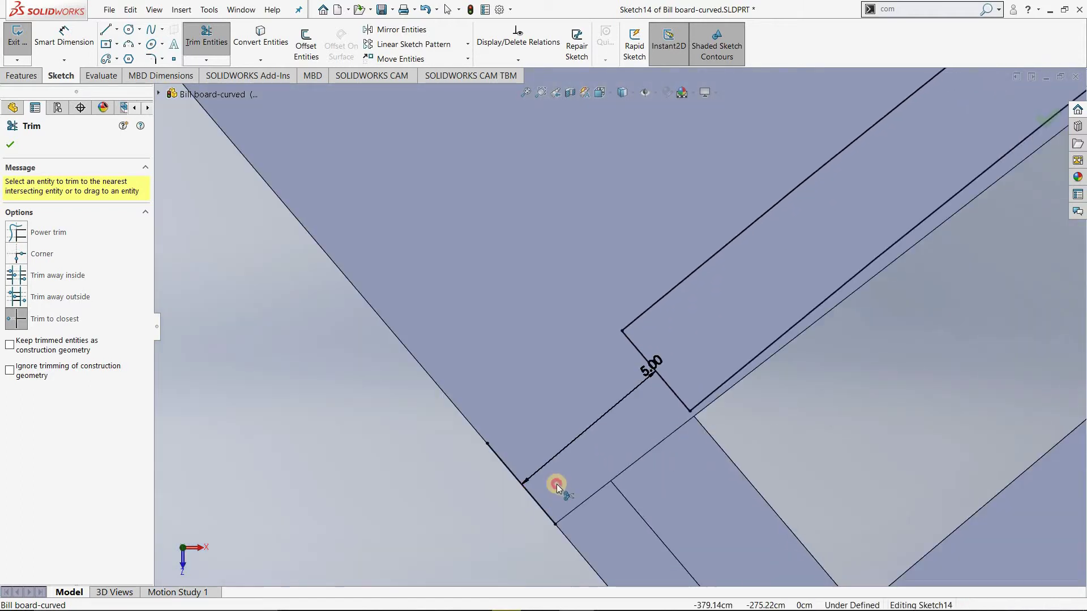
pyautogui.click(745, 379)
pyautogui.scroll(-1, 749, 378)
pyautogui.scroll(-2, 750, 378)
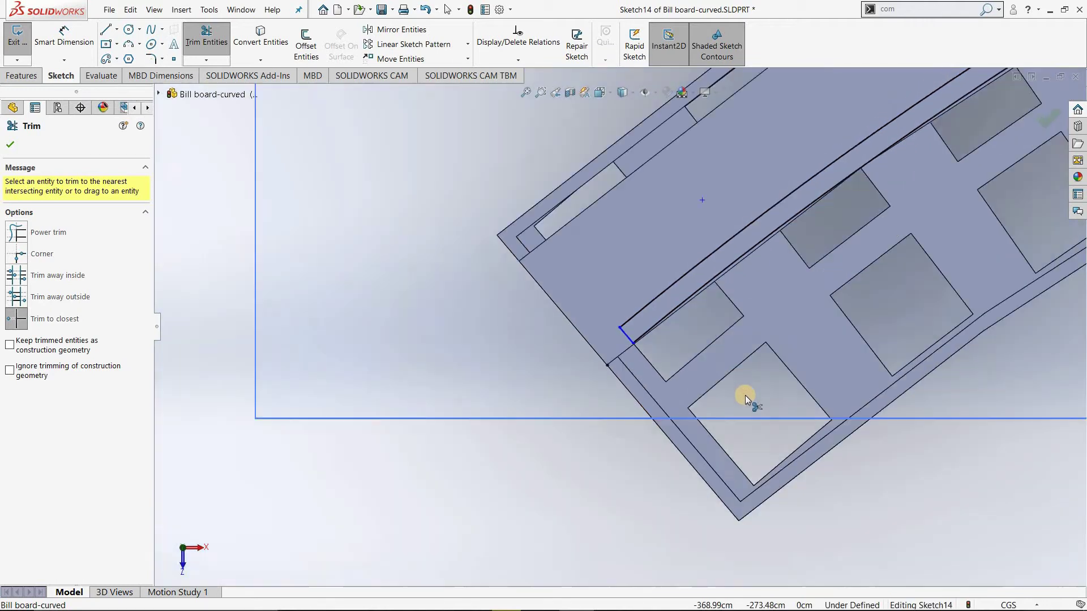
pyautogui.scroll(-2, 746, 396)
pyautogui.scroll(-3, 826, 266)
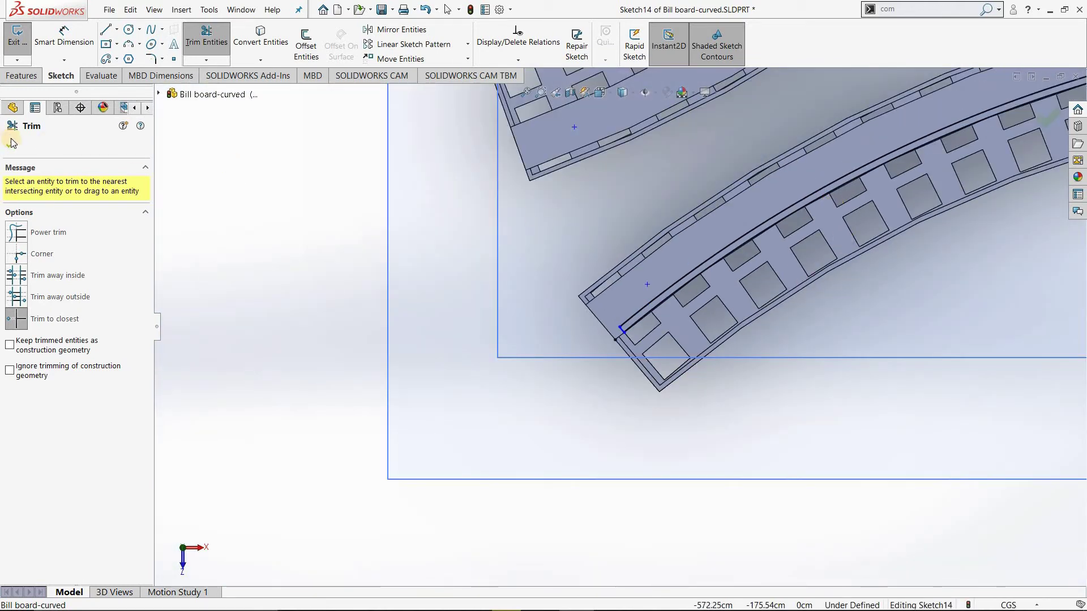
pyautogui.scroll(2, 917, 289)
pyautogui.press('Escape')
# Set the board-face cut-extrude to Blind with a 245 cm depth.
pyautogui.moveTo(932, 209)
pyautogui.mouseDown(button='middle')
pyautogui.moveTo(900, 175)
pyautogui.moveTo(739, 262)
pyautogui.mouseUp(button='middle')
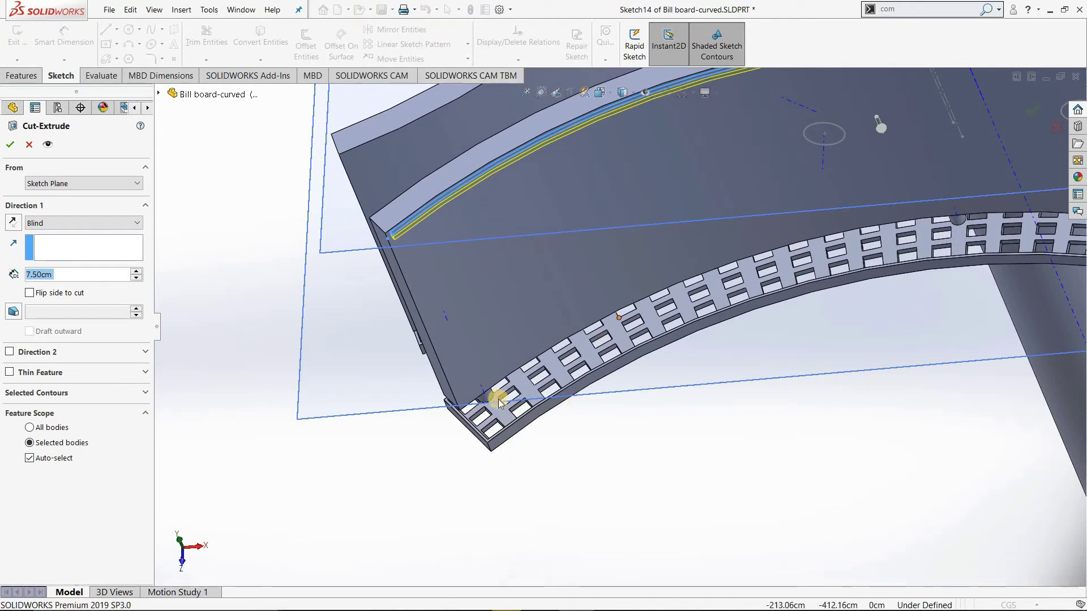
pyautogui.scroll(-3, 497, 389)
pyautogui.scroll(3, 508, 256)
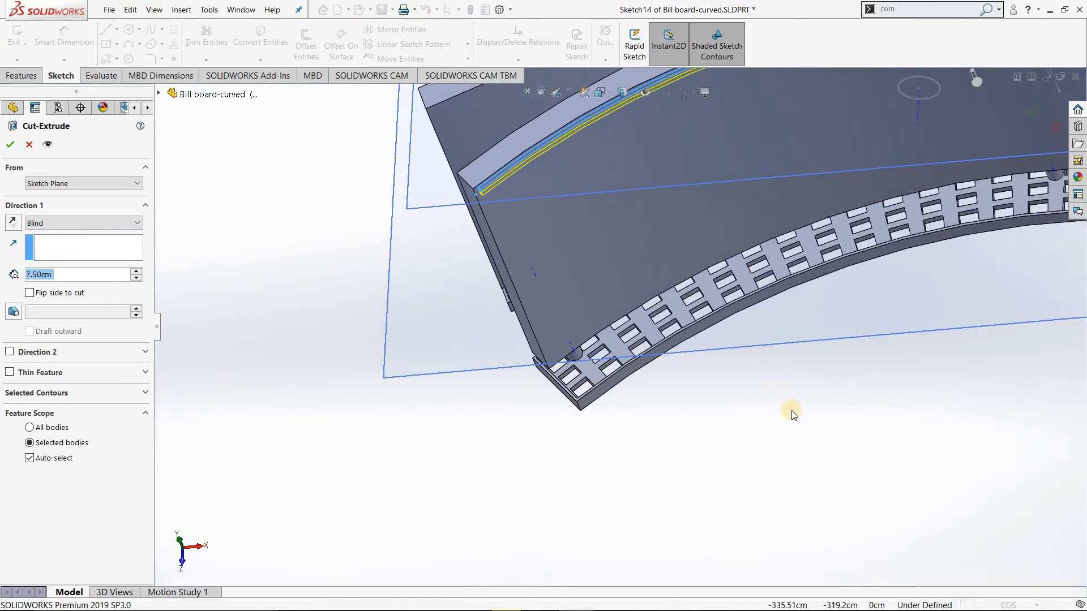
pyautogui.scroll(-3, 771, 415)
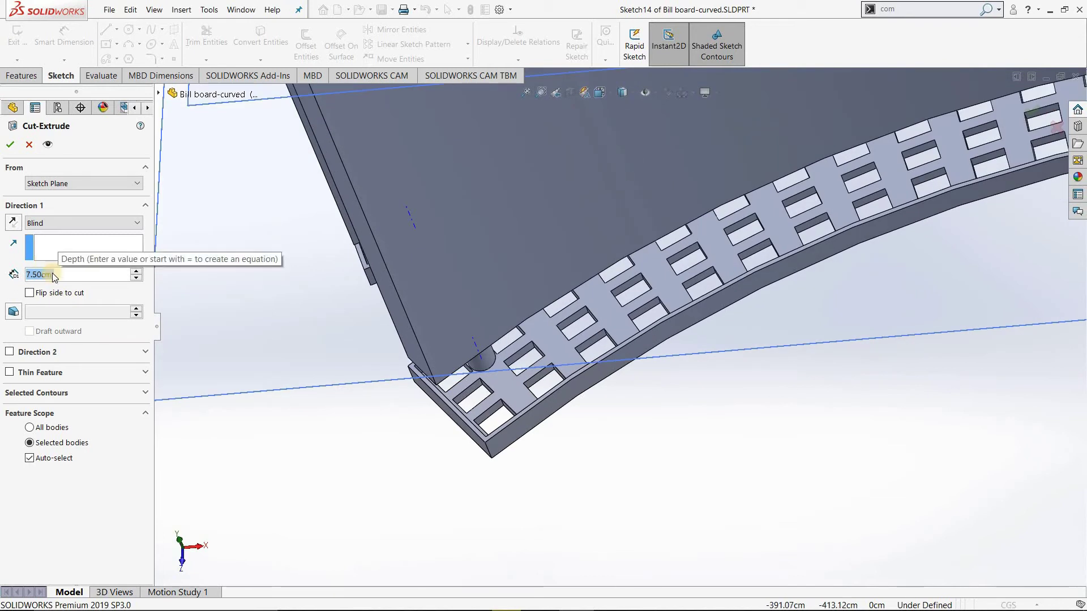
pyautogui.write('245')
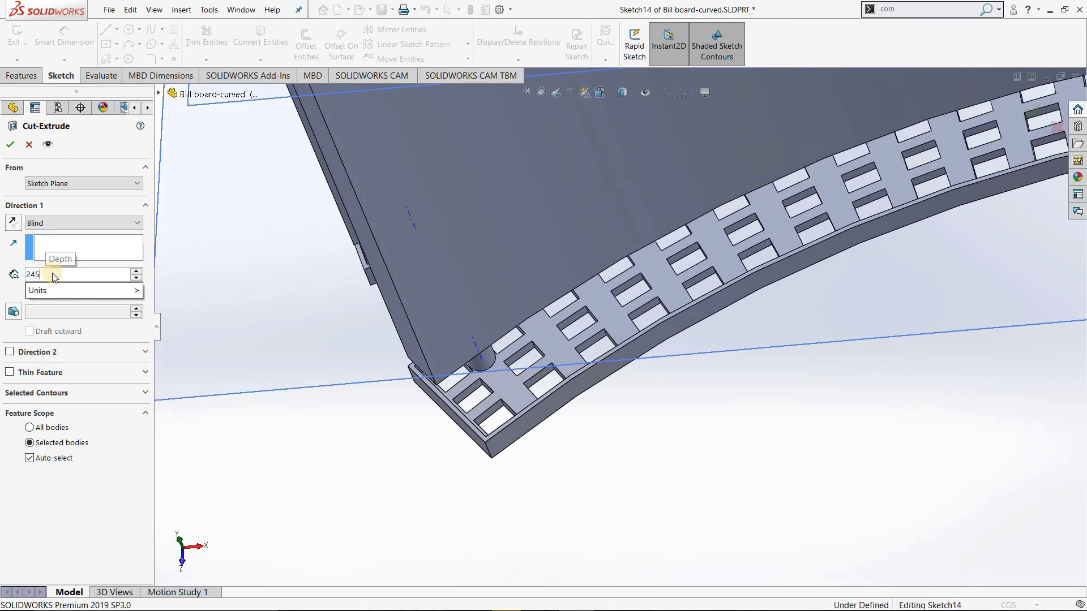
pyautogui.press('Return')
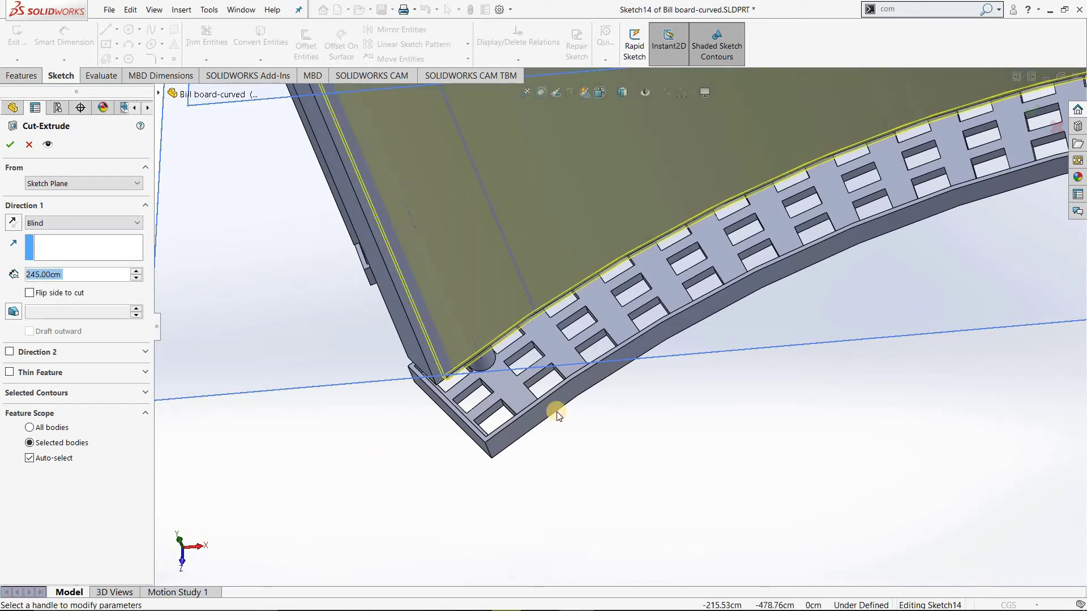
# Lower the cut depth to 240 cm and confirm the cut extrusion.
pyautogui.moveTo(538, 376); pyautogui.dragTo(492, 390, button='middle')
pyautogui.scroll(-3, 489, 376)
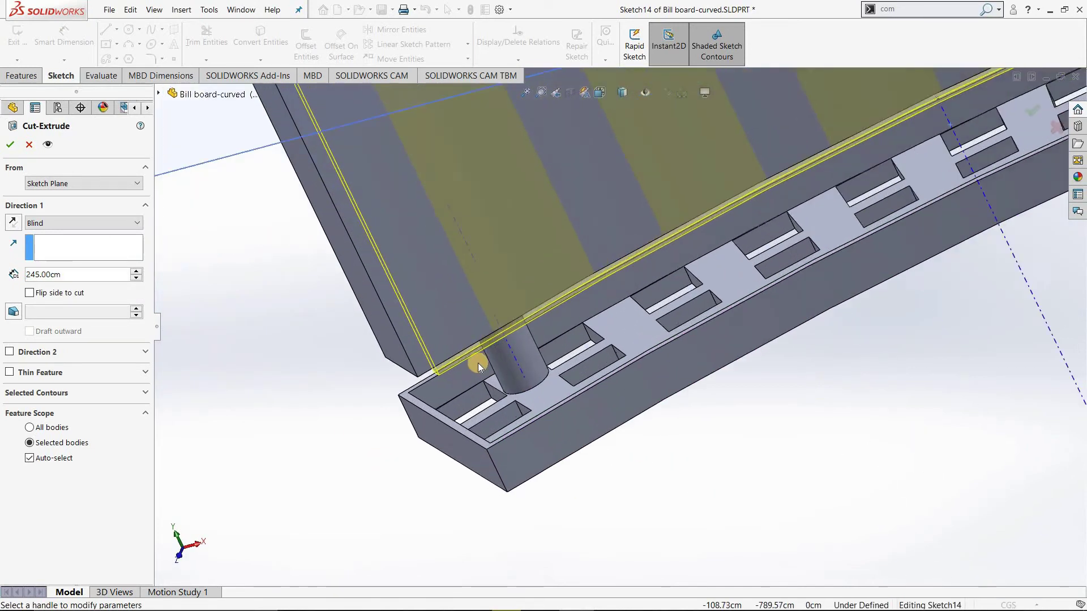
pyautogui.scroll(-3, 478, 363)
pyautogui.scroll(-2, 454, 358)
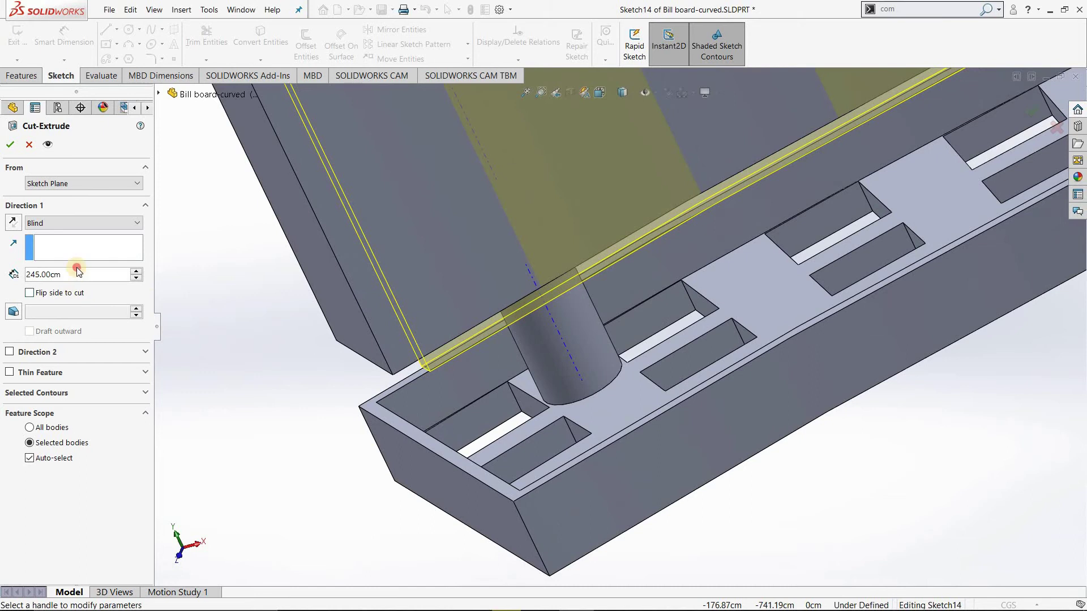
pyautogui.click(131, 277)
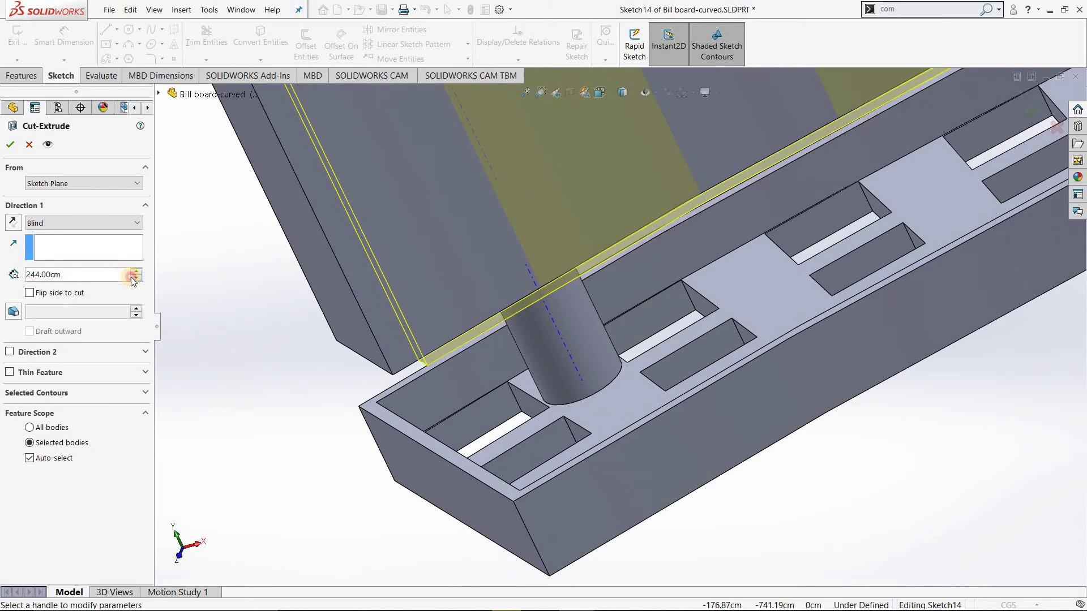
pyautogui.click(131, 277)
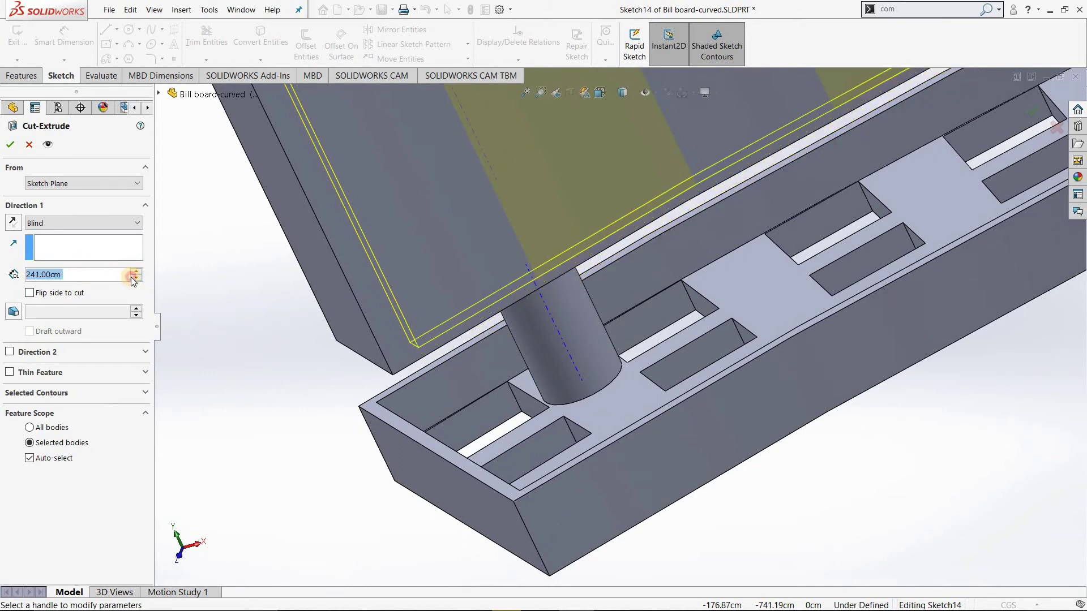
pyautogui.click(9, 144)
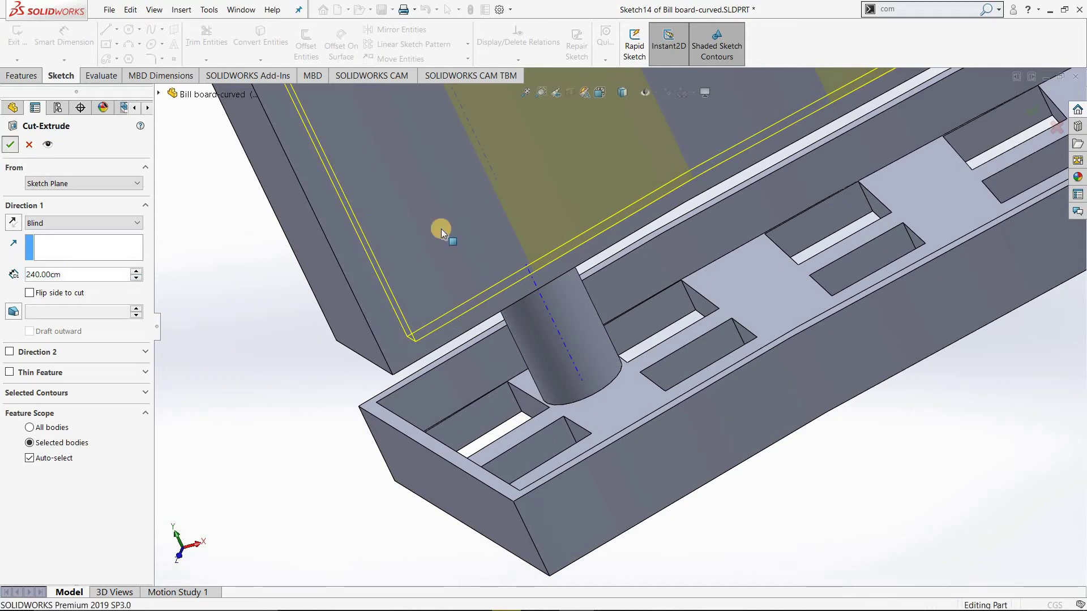
# Switch to isometric view and zoom in on the cut board faces and grating strips.
pyautogui.hotkey('ctrl', '7')
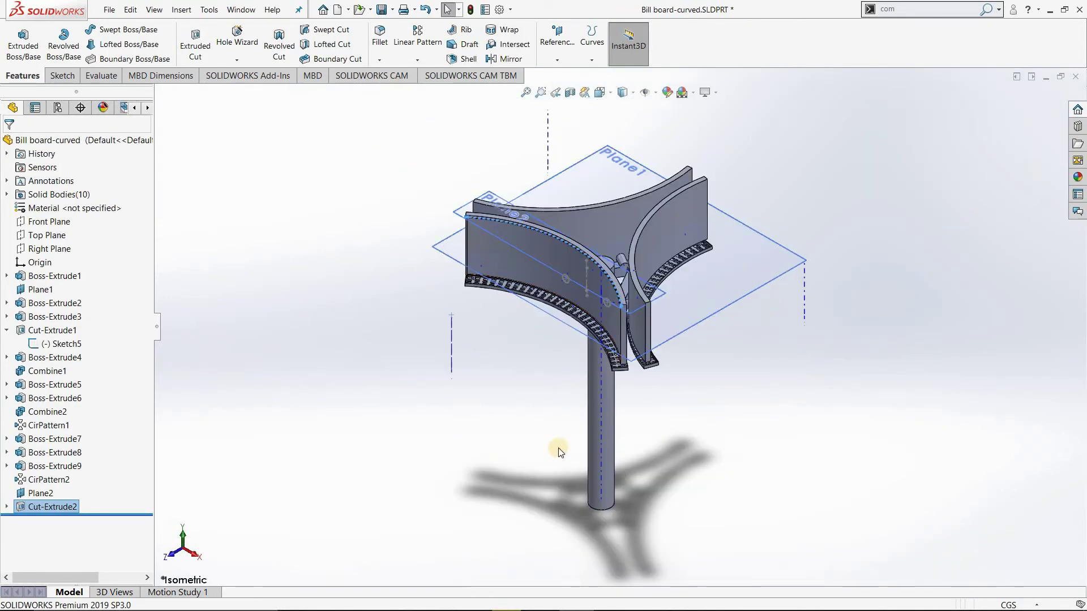
pyautogui.scroll(-2, 544, 317)
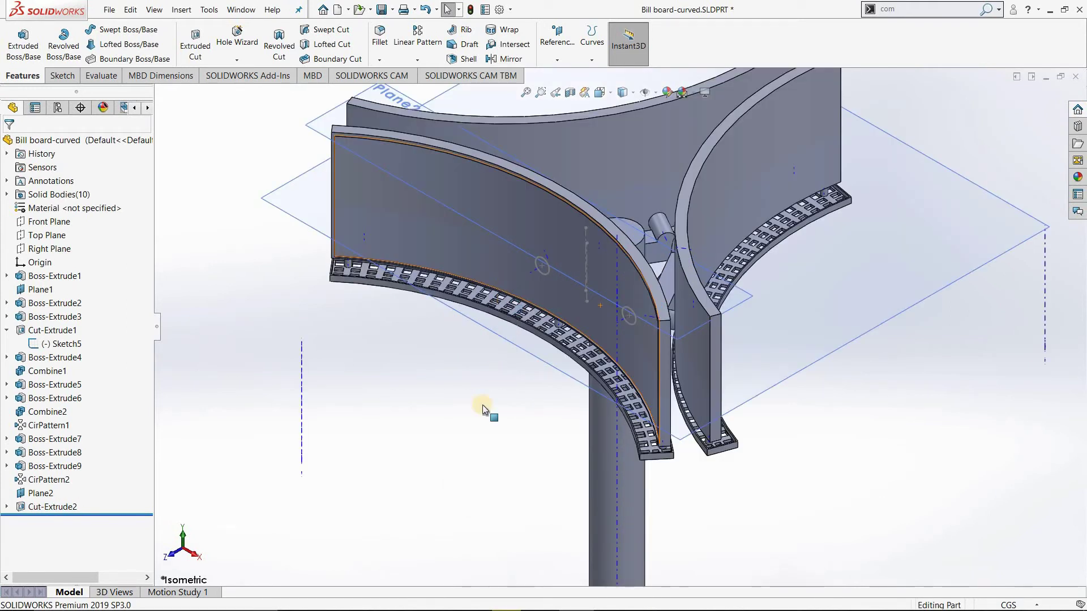
pyautogui.scroll(-2, 475, 419)
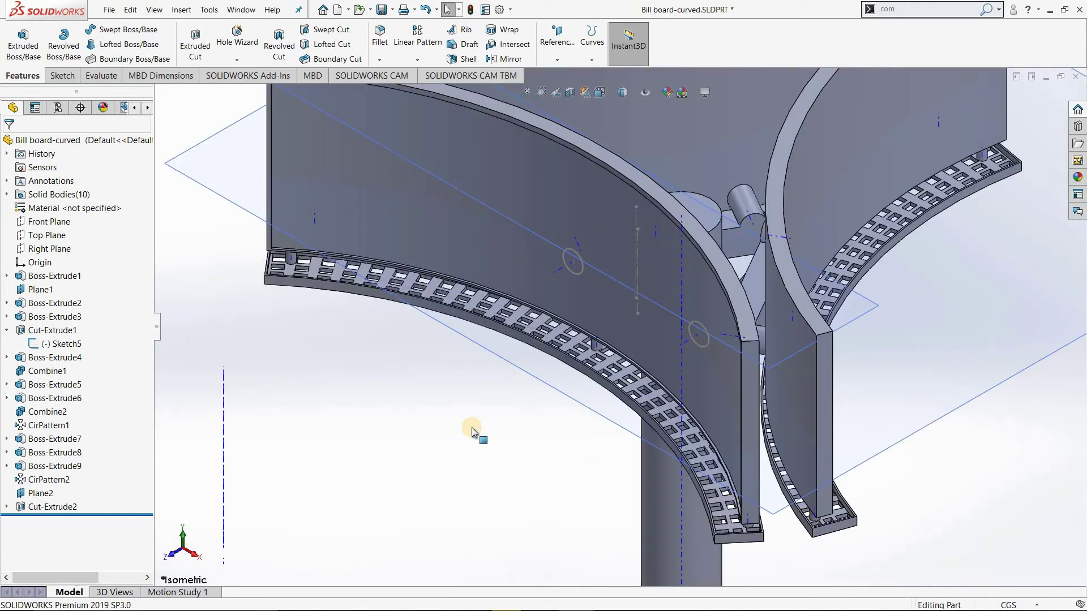
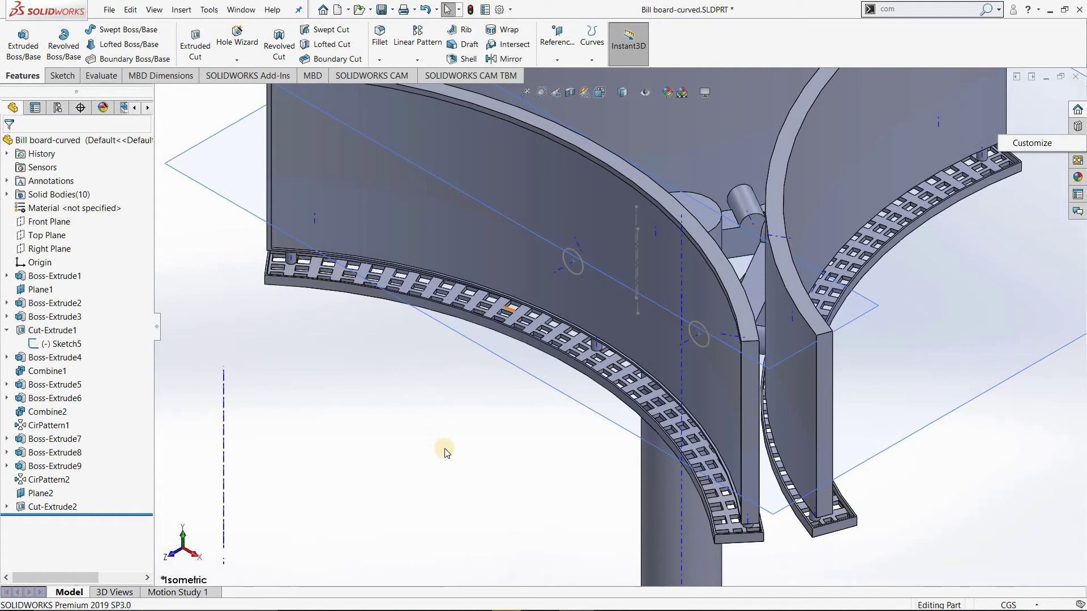
# Return from the Windows desktop to the billboard model and orbit to a higher view.
pyautogui.press('super+d')
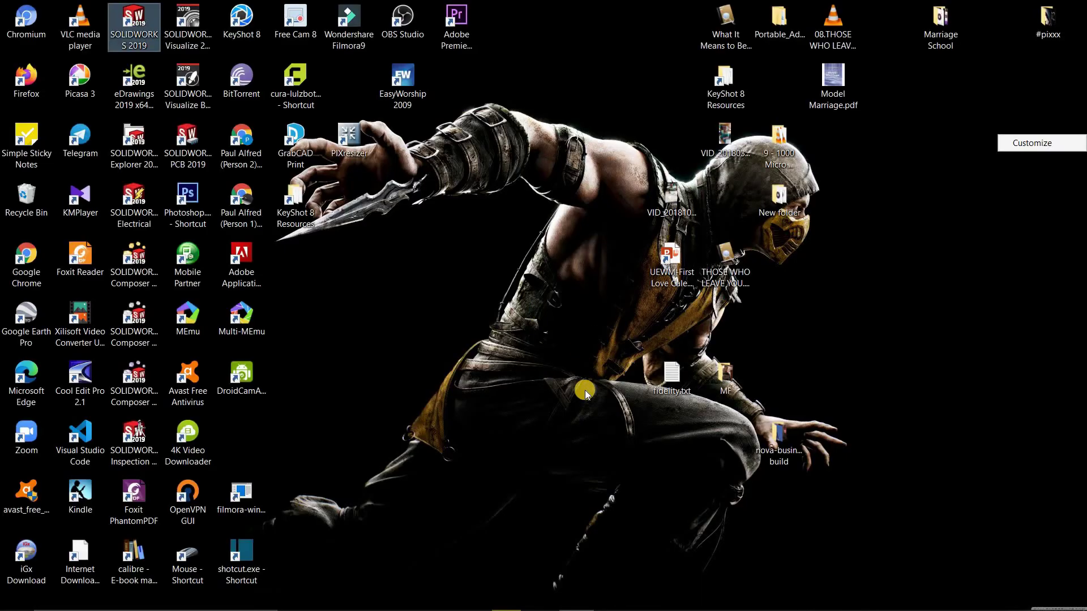
pyautogui.press('super+d')
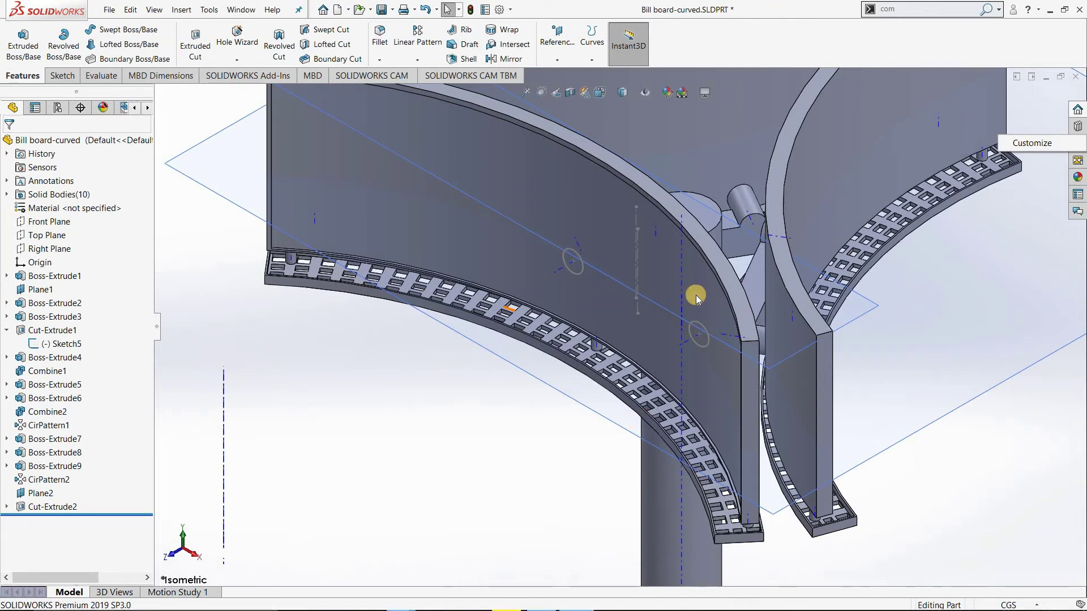
pyautogui.scroll(3, 697, 298)
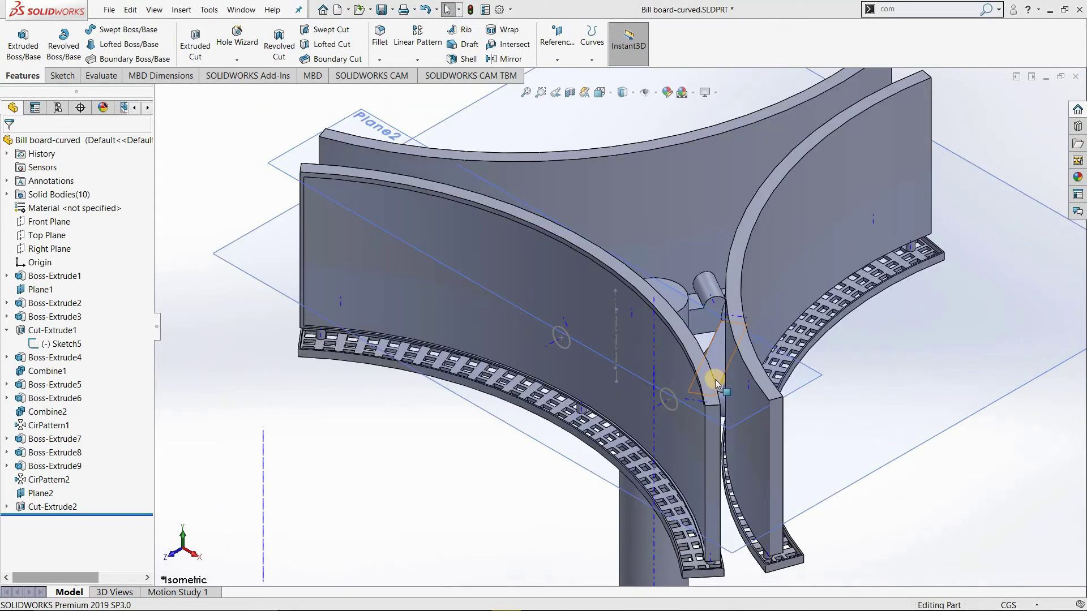
pyautogui.scroll(1, 714, 385)
pyautogui.scroll(-2, 640, 382)
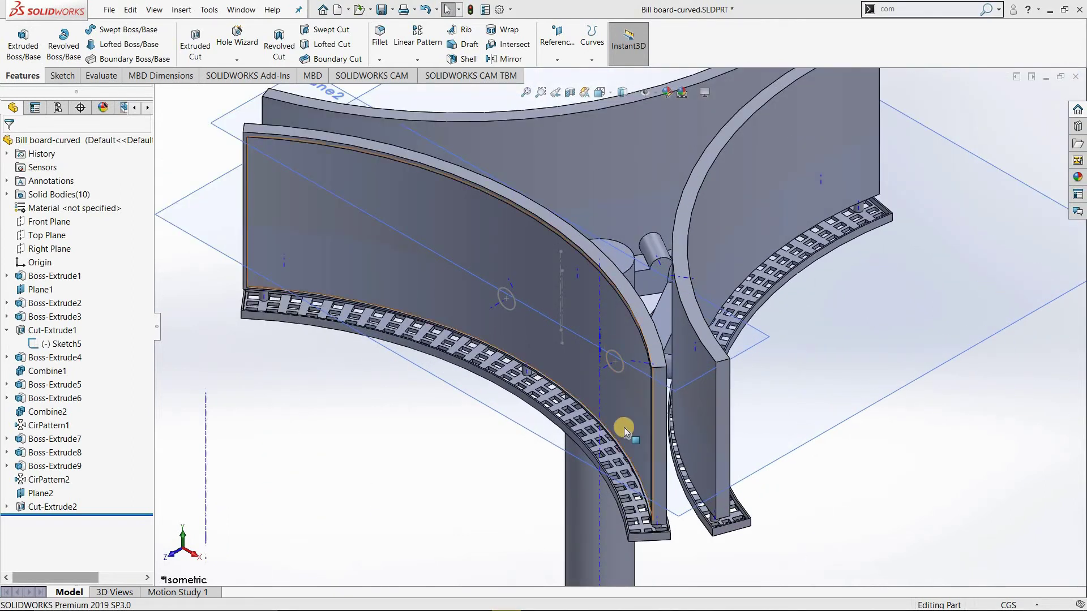
pyautogui.scroll(1, 625, 452)
pyautogui.scroll(2, 633, 450)
pyautogui.moveTo(642, 375)
pyautogui.mouseDown(button='middle')
pyautogui.moveTo(672, 442)
pyautogui.moveTo(392, 443)
pyautogui.moveTo(539, 357)
pyautogui.mouseUp(button='middle')
pyautogui.scroll(-2, 346, 424)
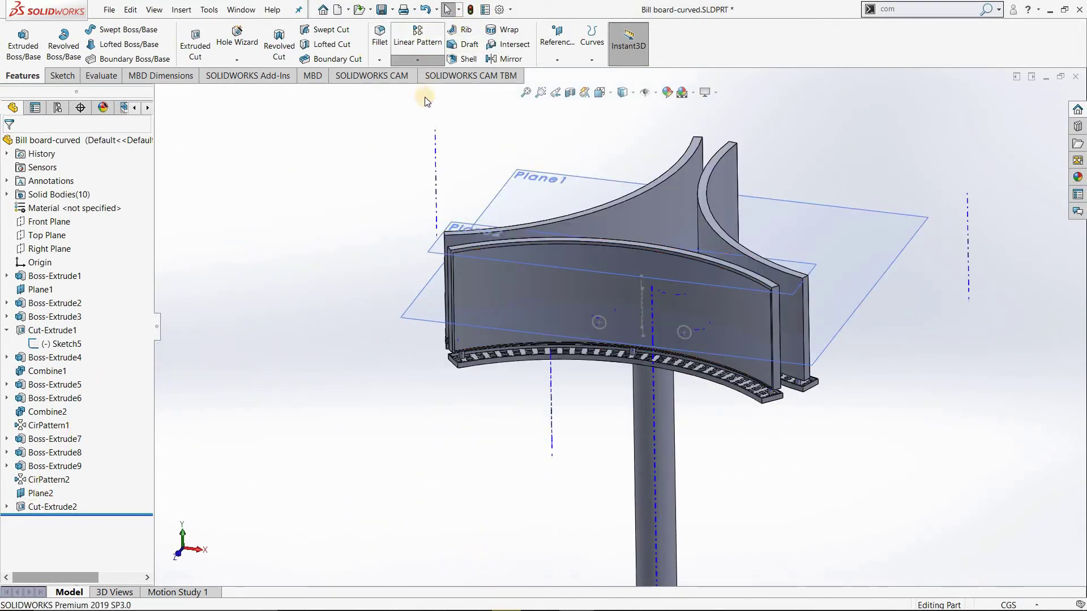
# Try a circular pattern of Cut-Extrude2 around the pole axis, then abandon it after the error.
pyautogui.click(417, 60)
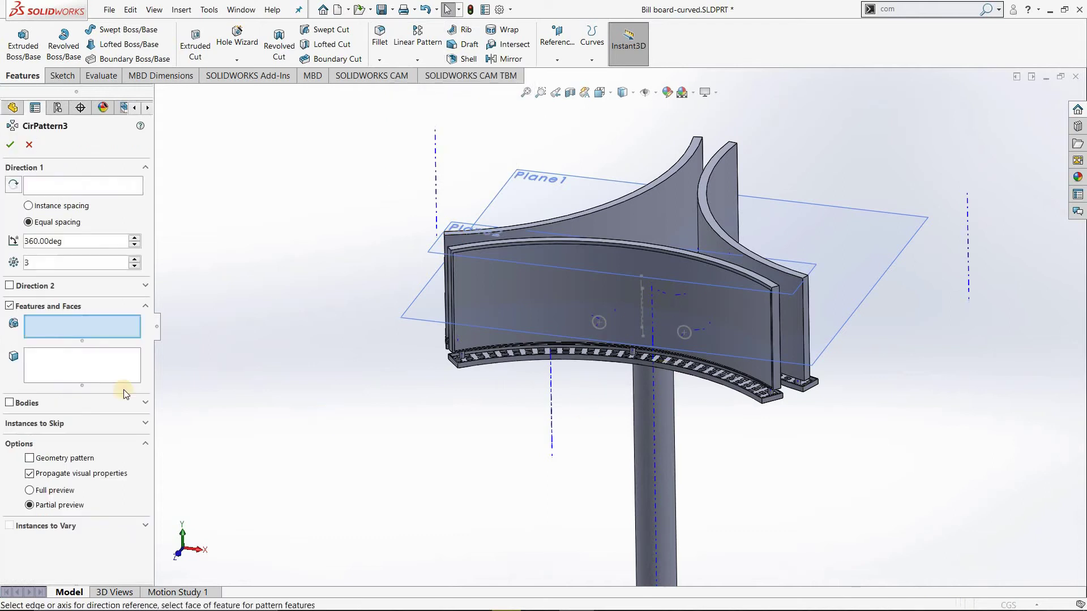
pyautogui.click(47, 193)
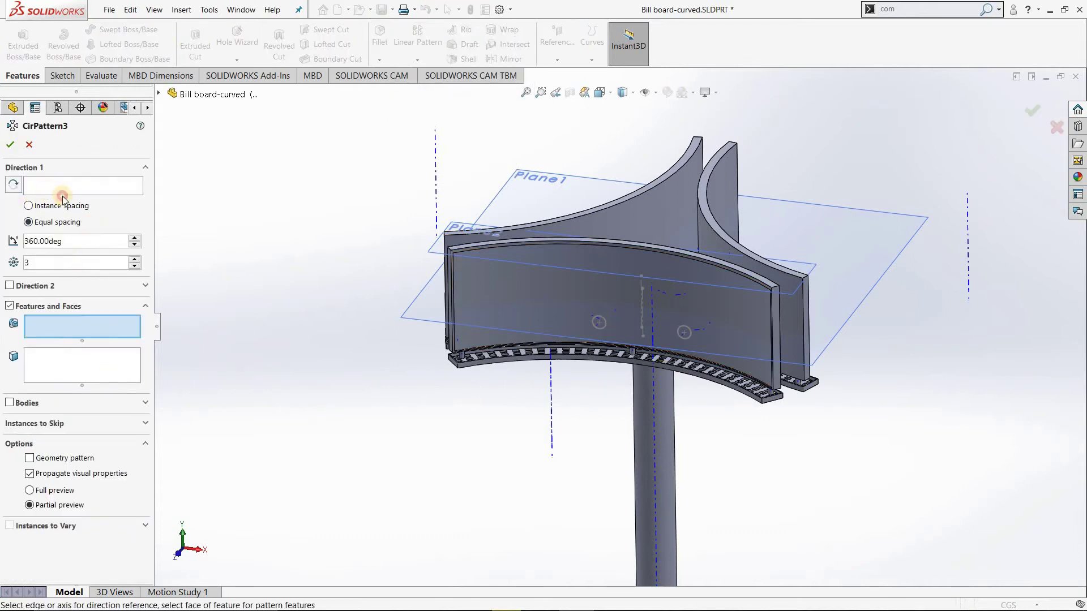
pyautogui.click(654, 447)
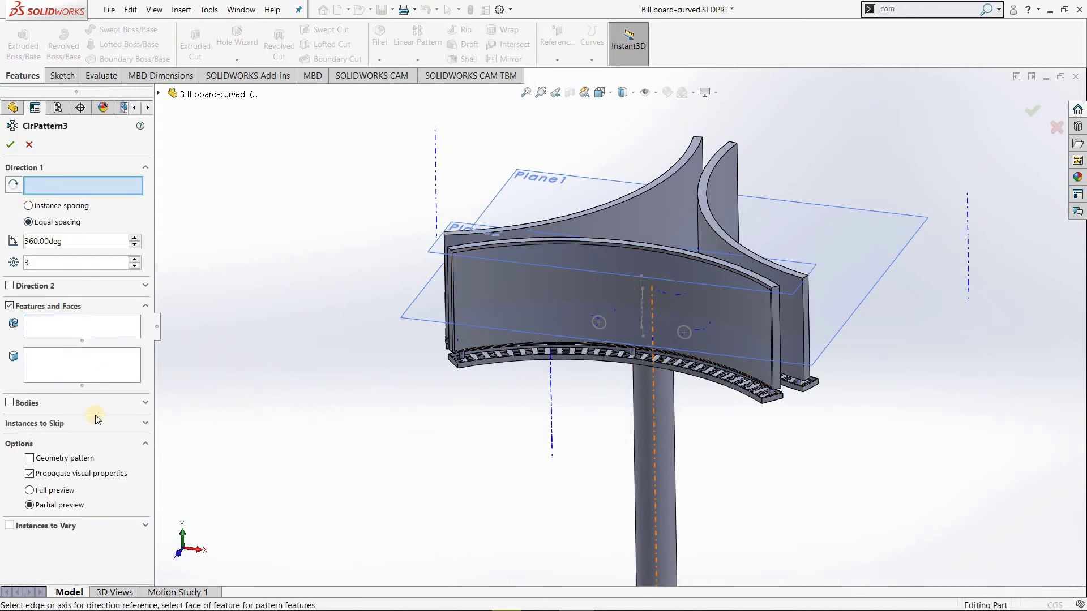
pyautogui.click(53, 326)
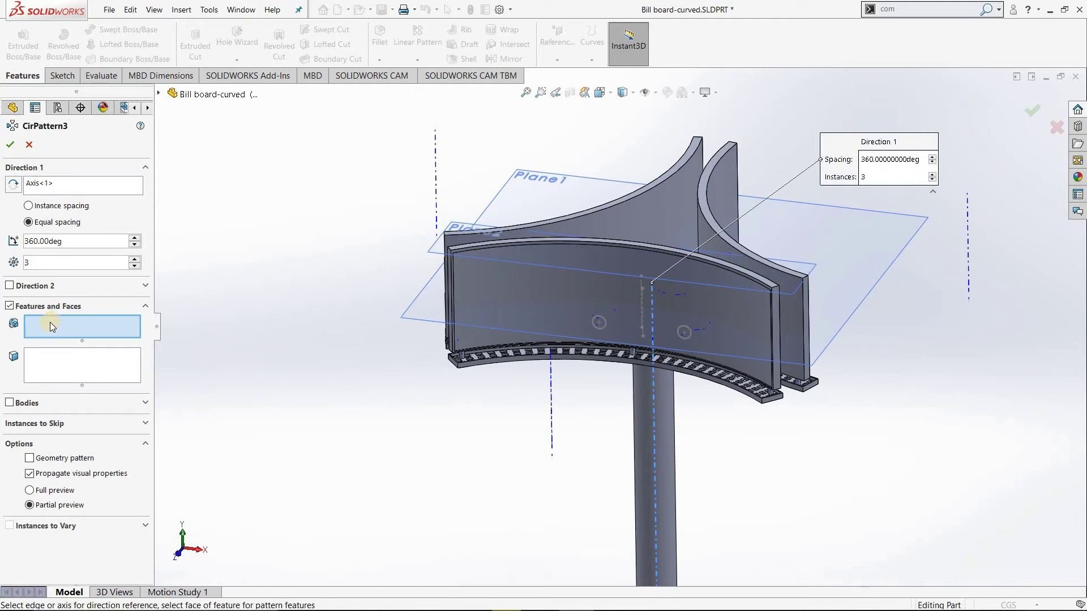
pyautogui.click(158, 94)
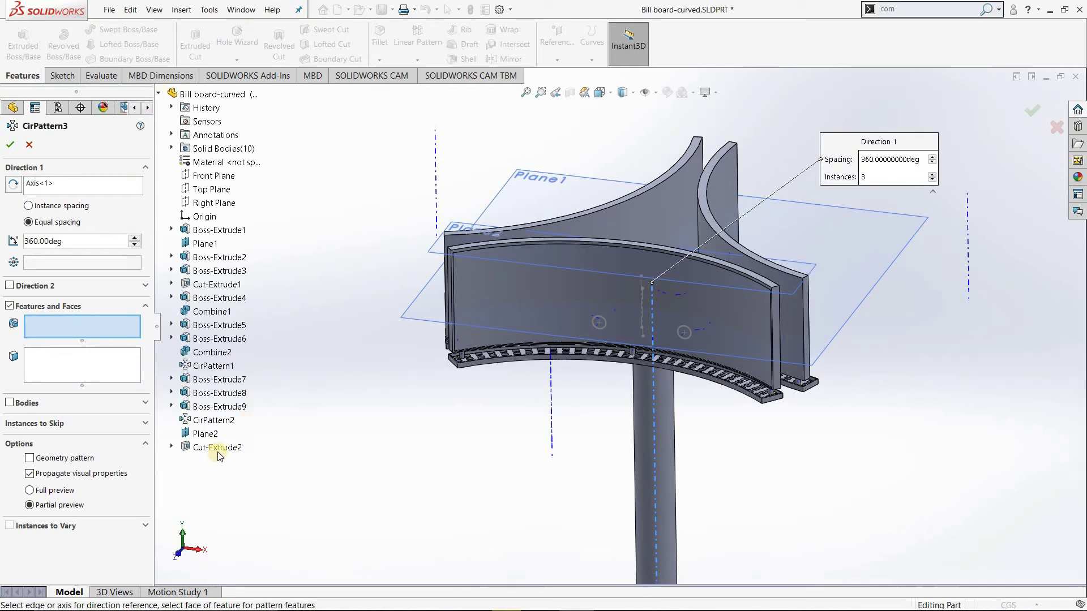
pyautogui.click(218, 448)
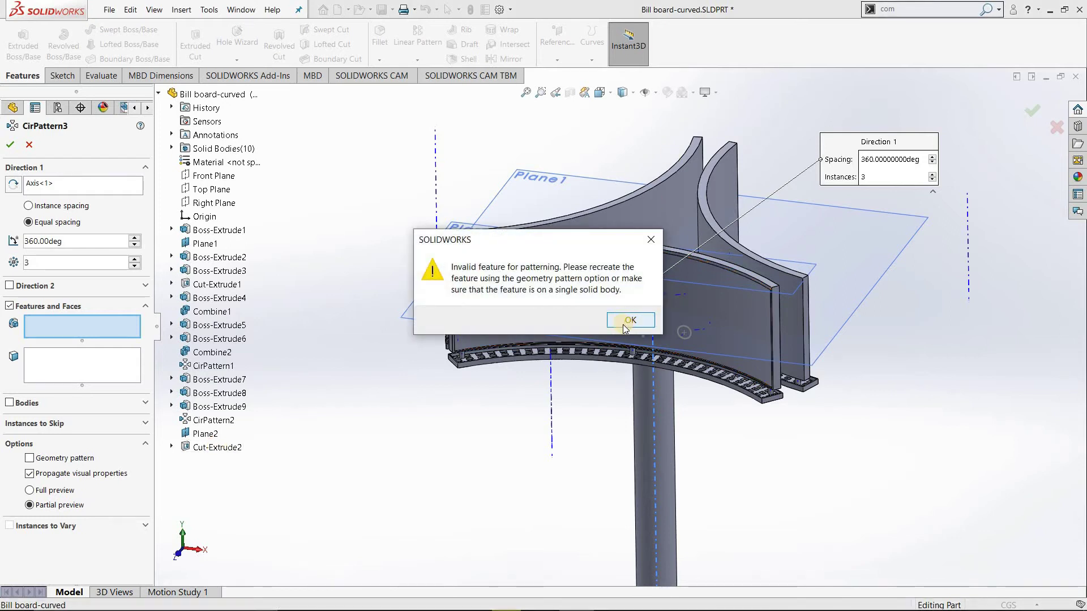
pyautogui.click(622, 320)
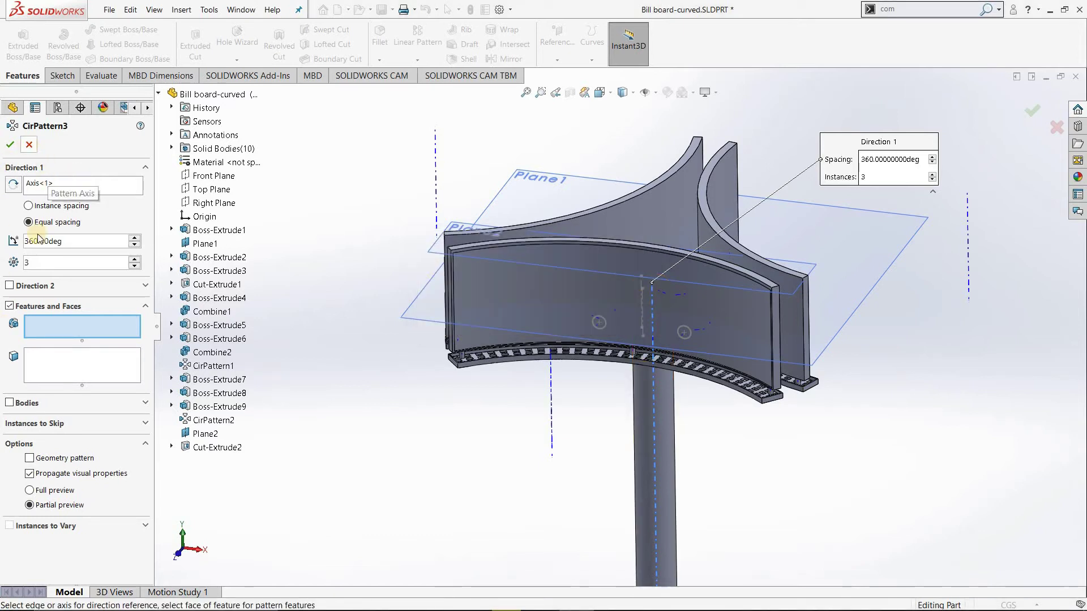
pyautogui.click(29, 145)
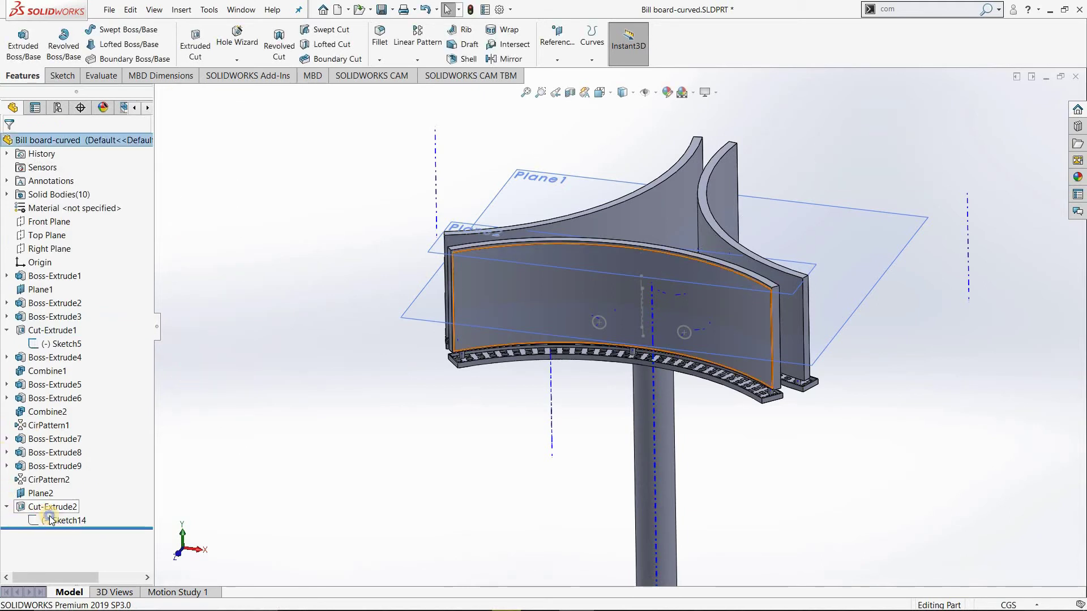
# Edit Sketch14 in Normal To view and box-select its lower arc outline.
pyautogui.rightClick(50, 520)
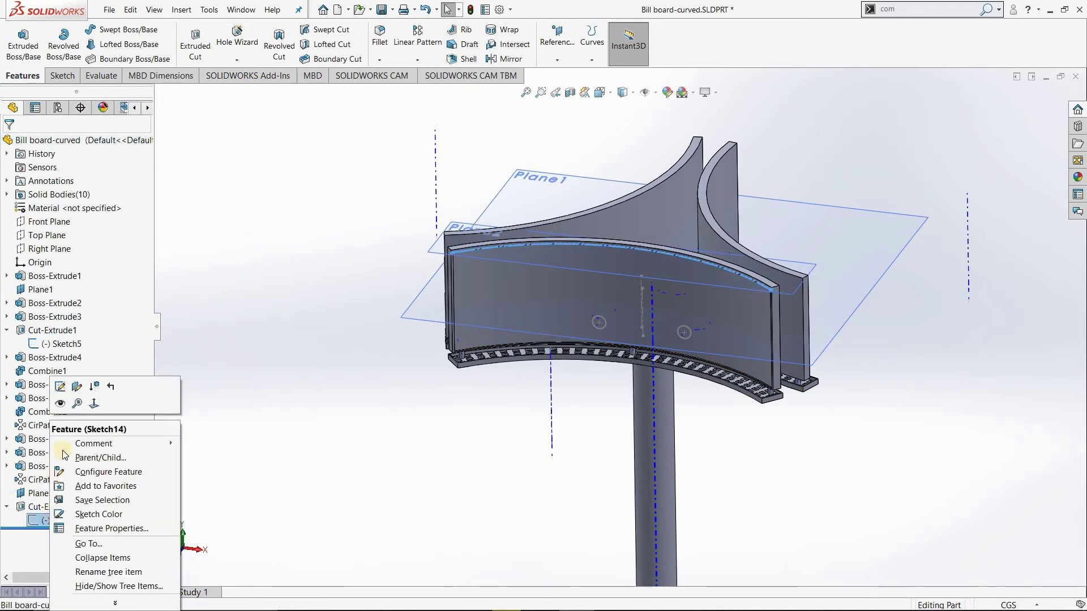
pyautogui.click(61, 386)
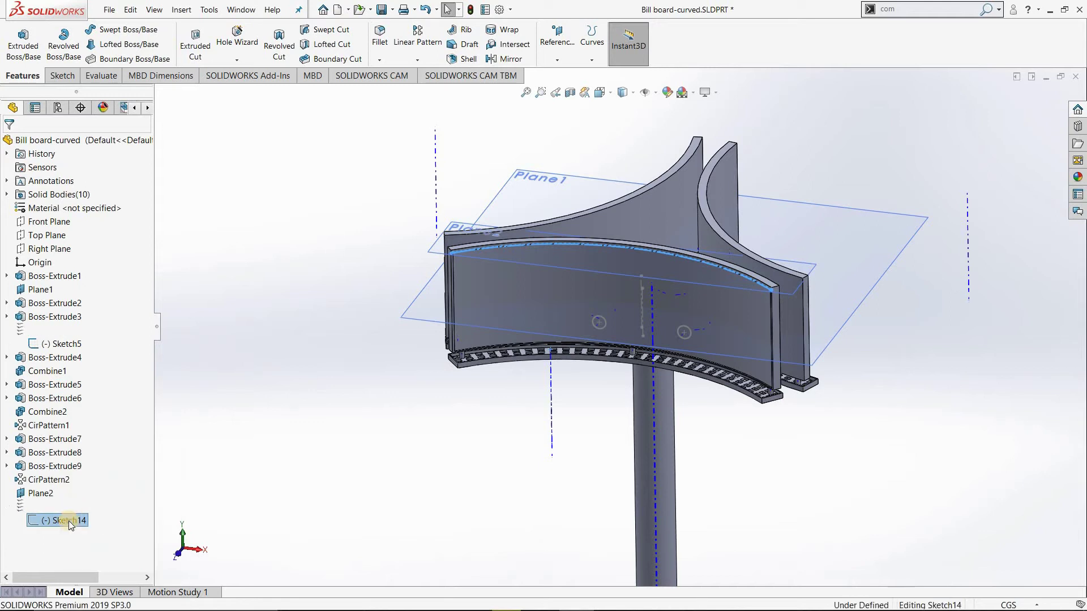
pyautogui.rightClick(62, 520)
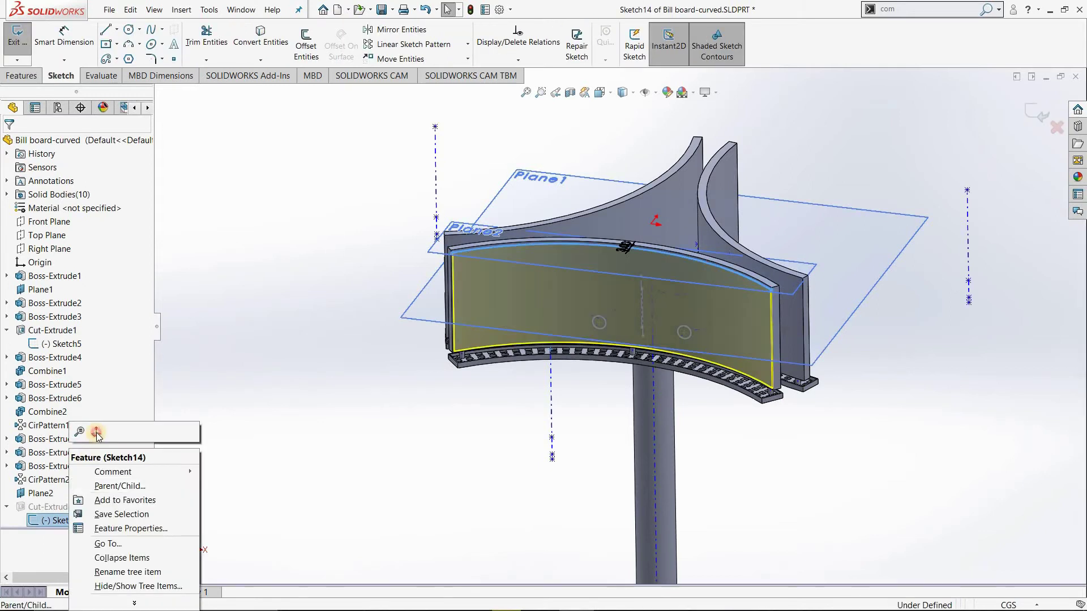
pyautogui.click(97, 434)
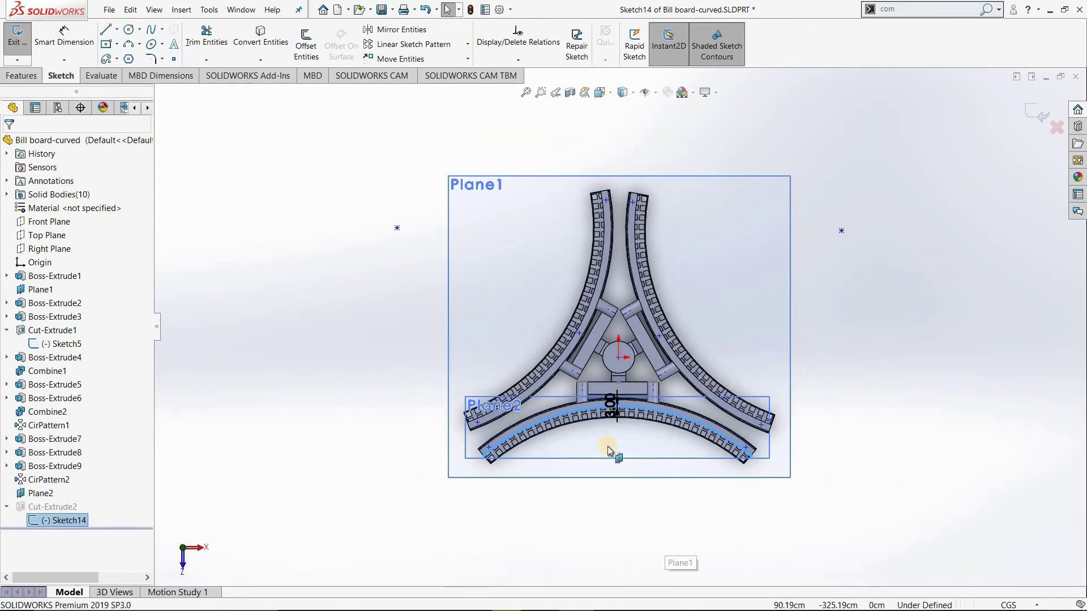
pyautogui.scroll(-2, 608, 451)
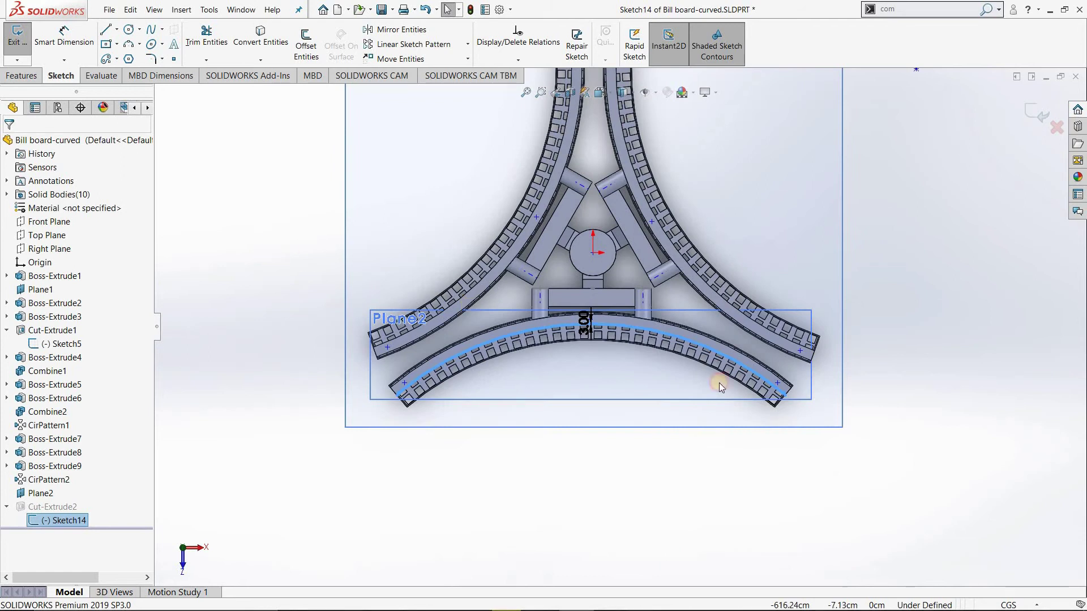
pyautogui.moveTo(821, 450); pyautogui.dragTo(263, 248)
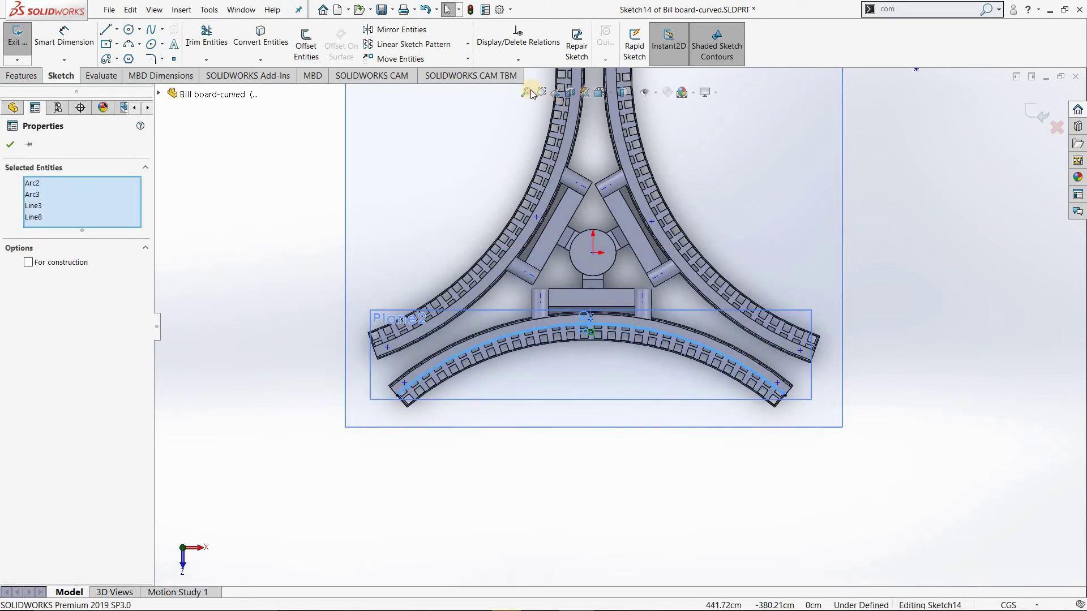
# Circularly pattern the arc outline into 3 copies and exit Sketch14.
pyautogui.click(468, 51)
pyautogui.click(461, 72)
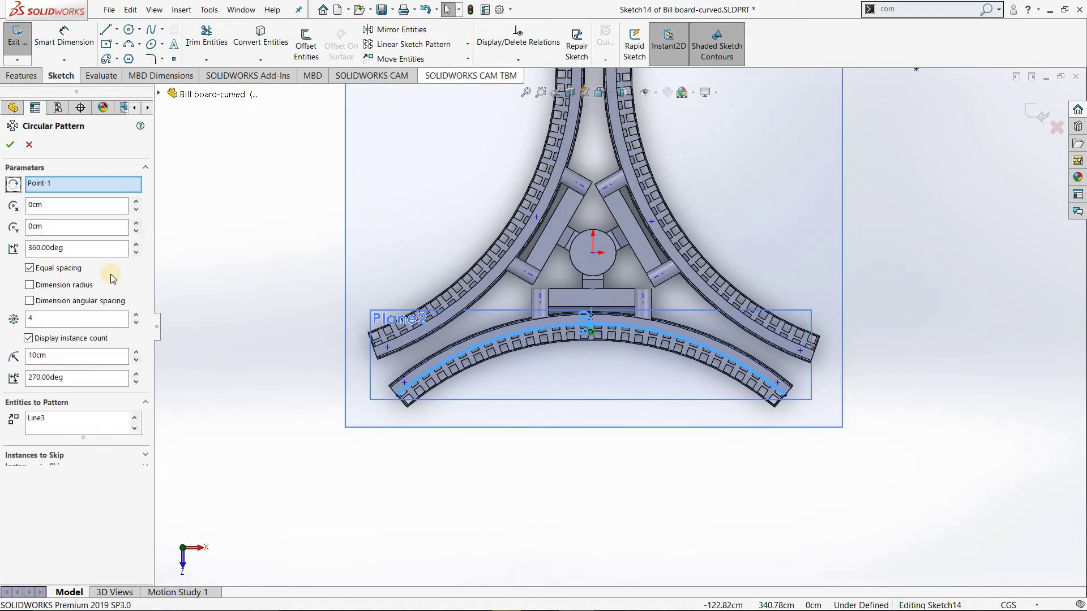
pyautogui.click(139, 320)
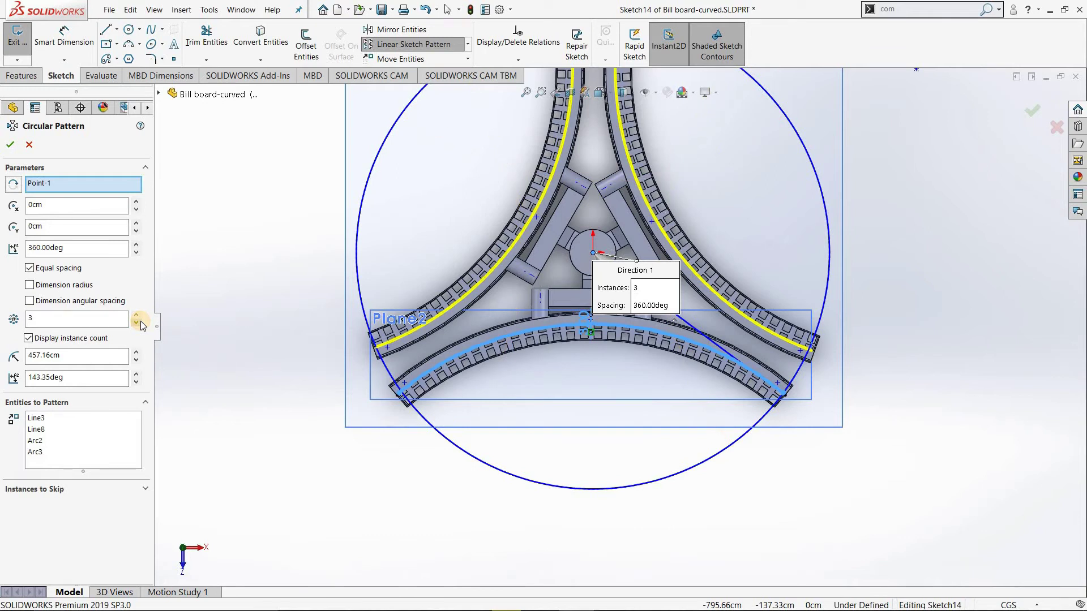
pyautogui.click(10, 145)
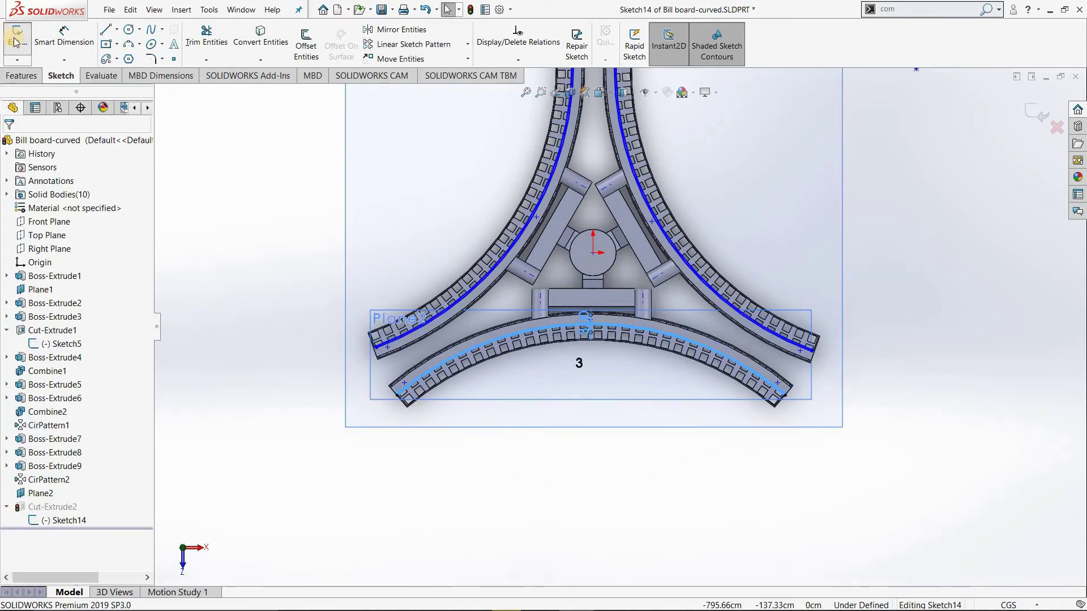
pyautogui.moveTo(346, 221)
pyautogui.mouseDown(button='middle')
pyautogui.moveTo(729, 331)
pyautogui.moveTo(926, 295)
pyautogui.mouseUp(button='middle')
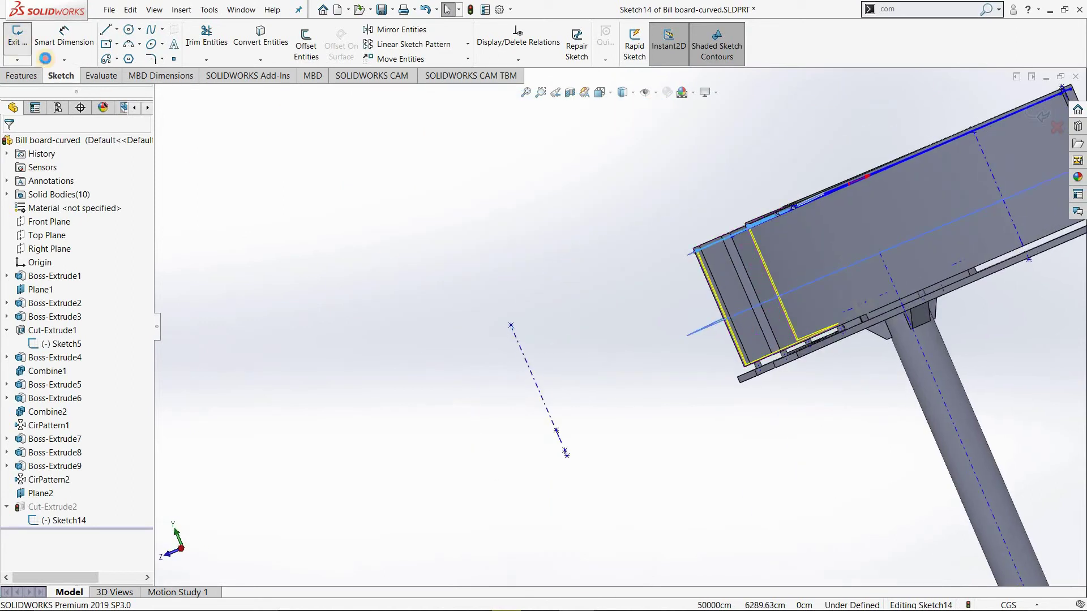
pyautogui.hotkey('ctrl', 'b')
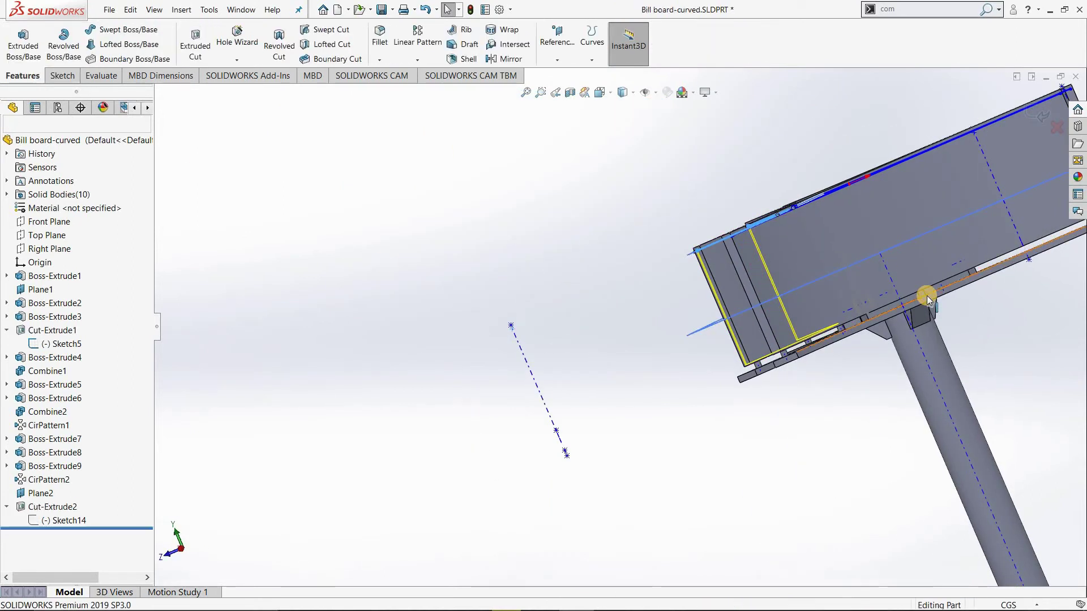
# Edit Cut-Extrude2 and choose the three Boss-Extrude1 panel bodies as the cut's selected bodies.
pyautogui.click(52, 507)
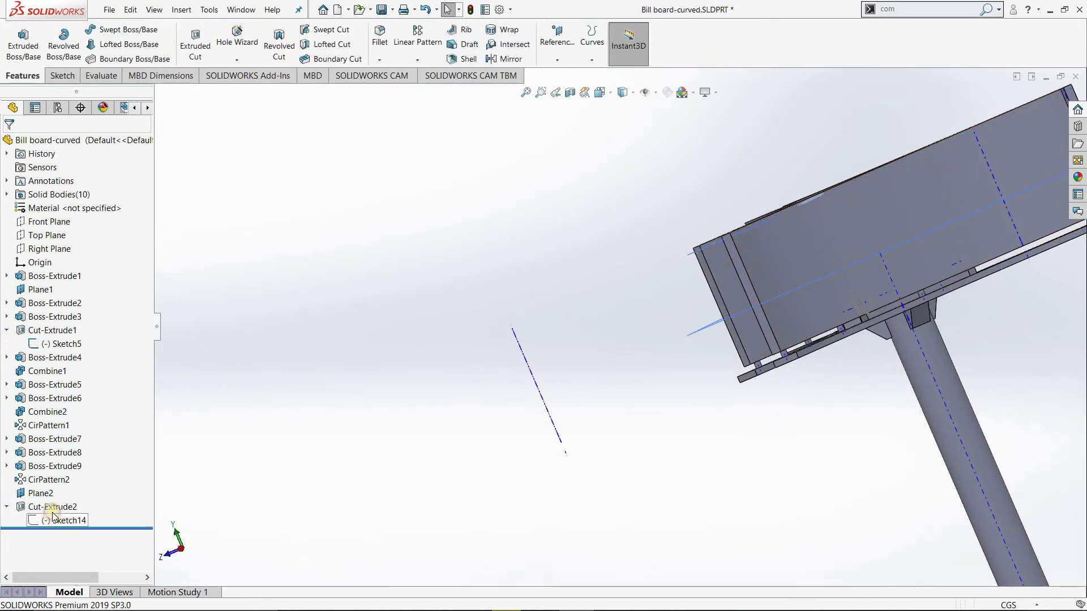
pyautogui.rightClick(52, 506)
pyautogui.click(64, 335)
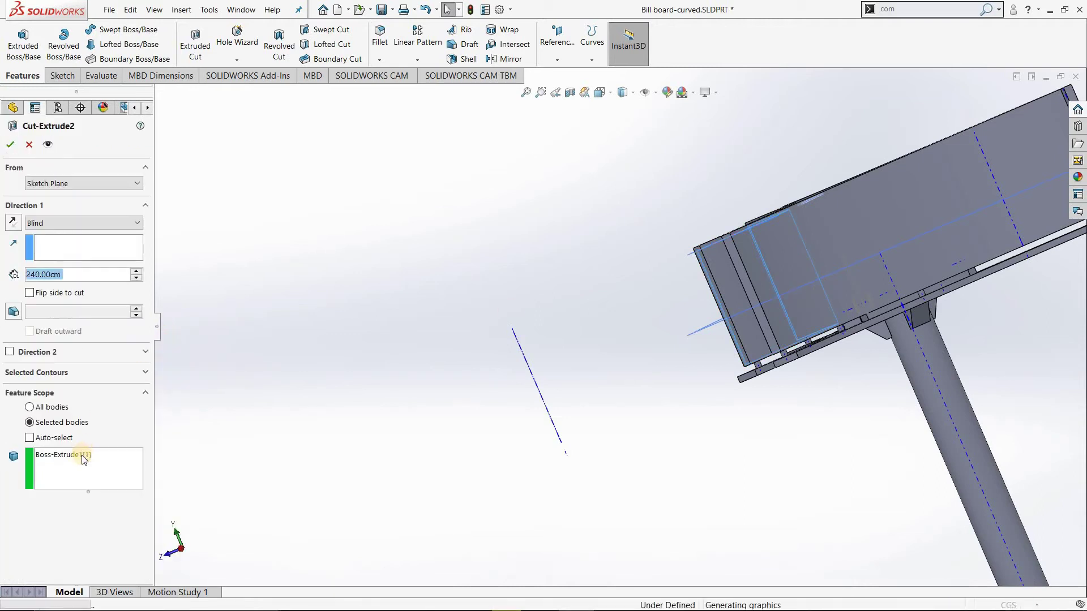
pyautogui.click(79, 472)
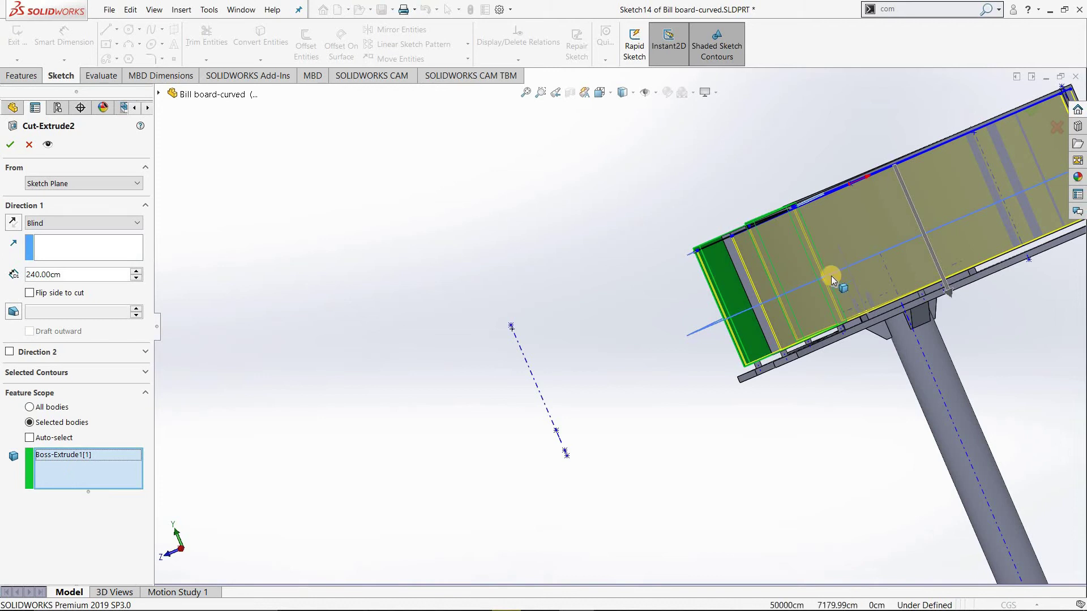
pyautogui.moveTo(834, 364); pyautogui.dragTo(800, 178, button='middle')
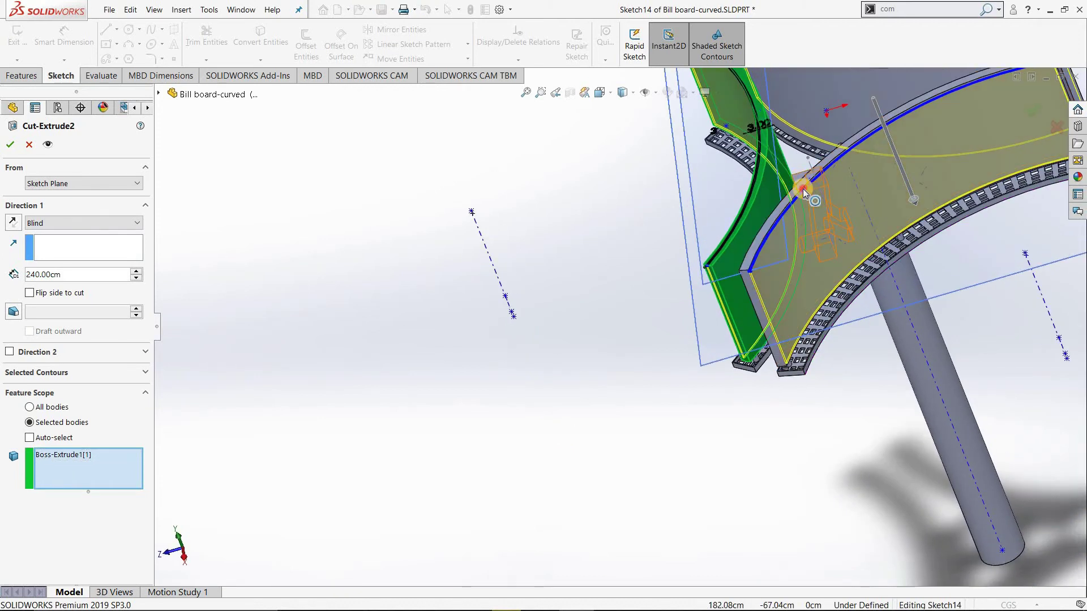
pyautogui.click(802, 189)
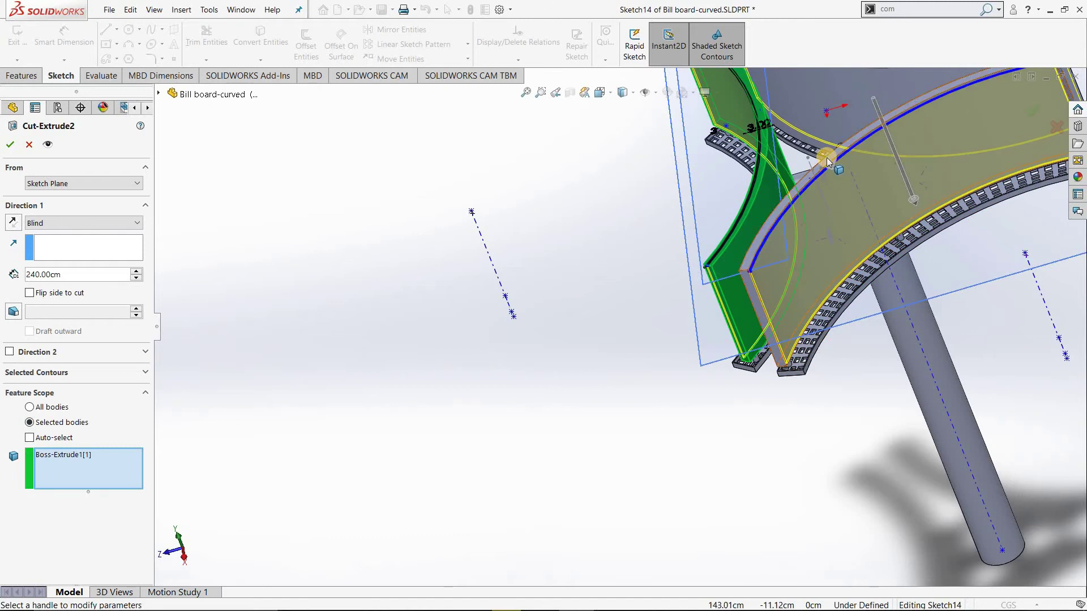
pyautogui.click(843, 103)
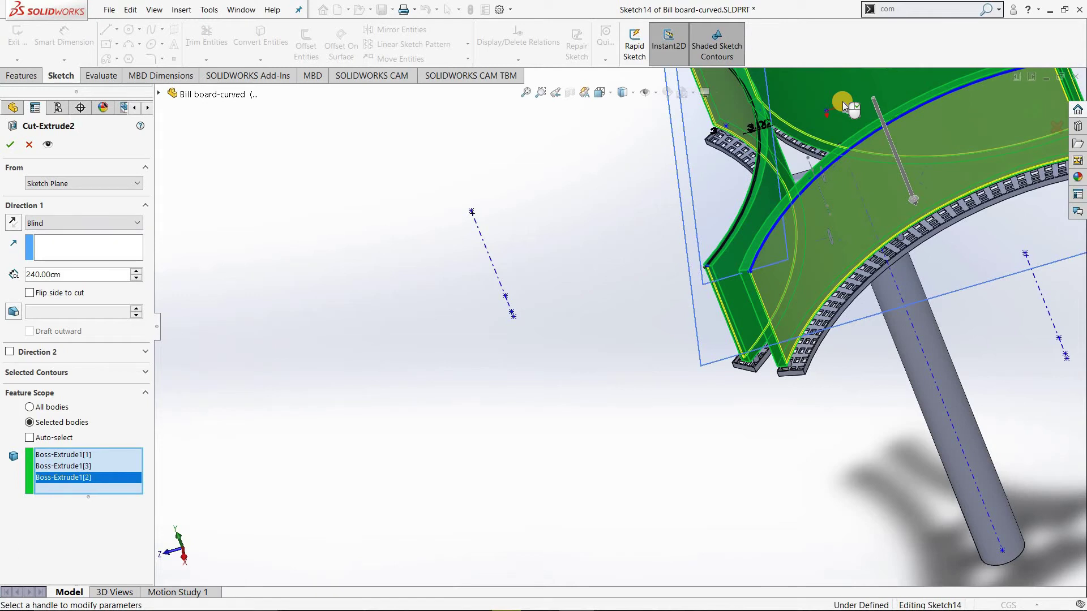
# Inspect the panel cut preview and confirm the 240 cm blind cut.
pyautogui.scroll(3, 868, 154)
pyautogui.scroll(2, 790, 179)
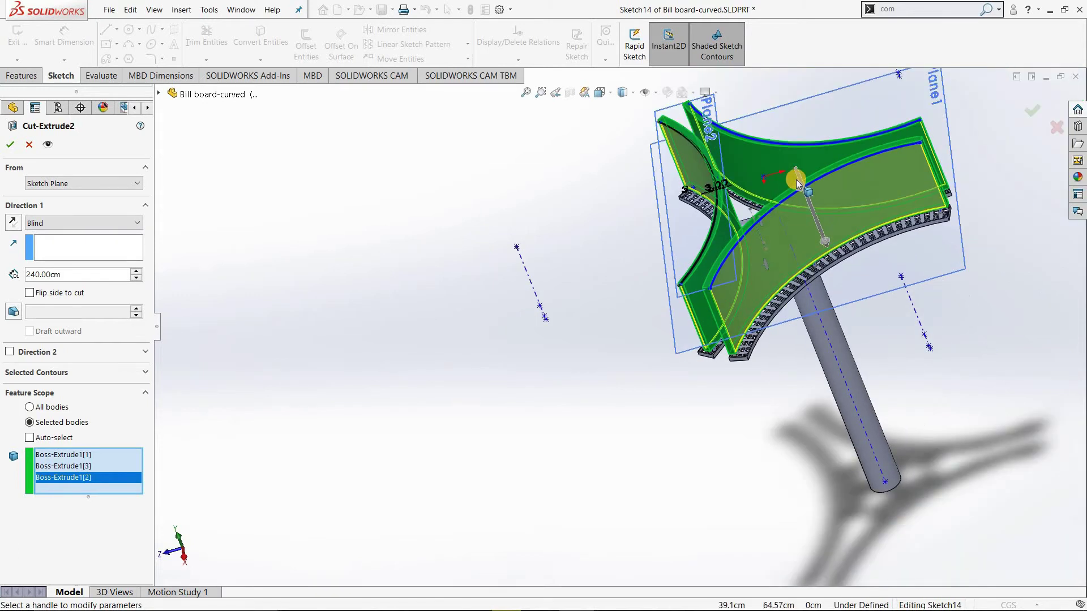
pyautogui.scroll(-2, 796, 179)
pyautogui.scroll(-2, 821, 252)
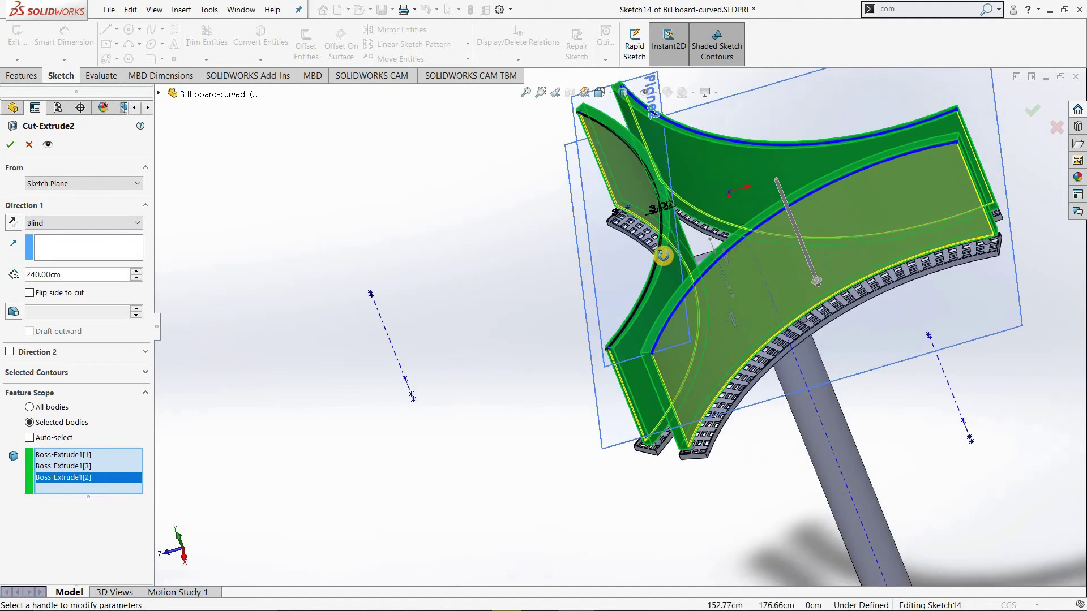
pyautogui.moveTo(655, 242)
pyautogui.mouseDown(button='middle')
pyautogui.moveTo(702, 325)
pyautogui.moveTo(252, 122)
pyautogui.mouseUp(button='middle')
pyautogui.click(10, 145)
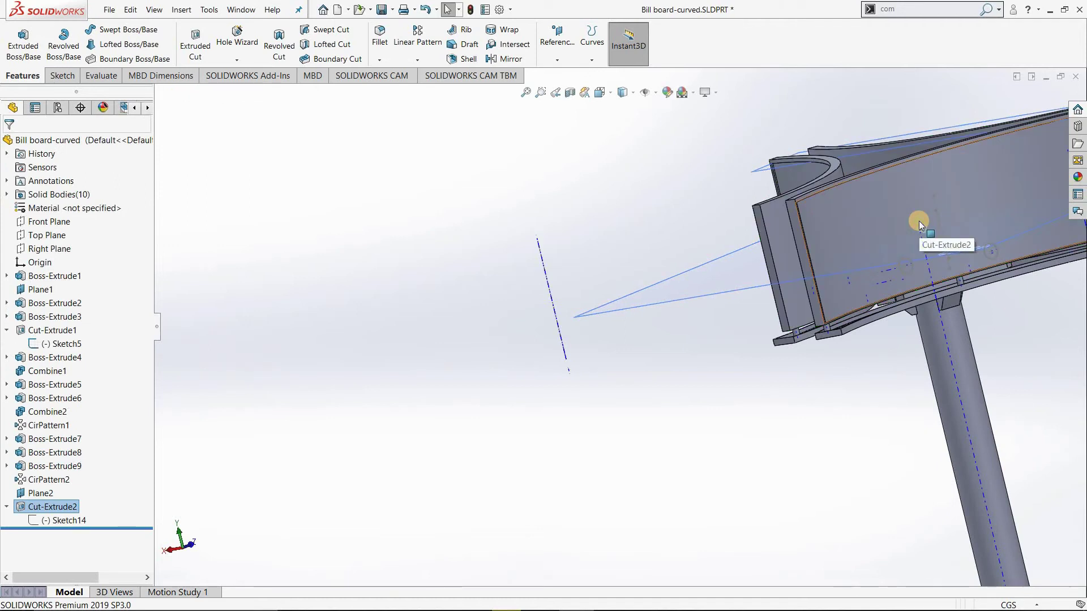
pyautogui.press('f')
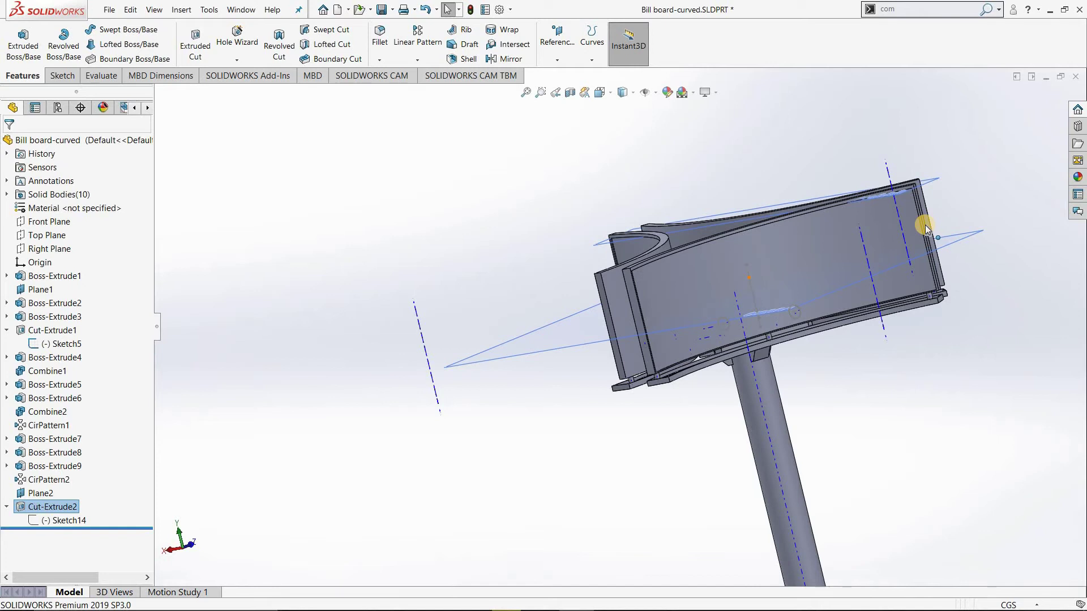
pyautogui.hotkey('ctrl', '7')
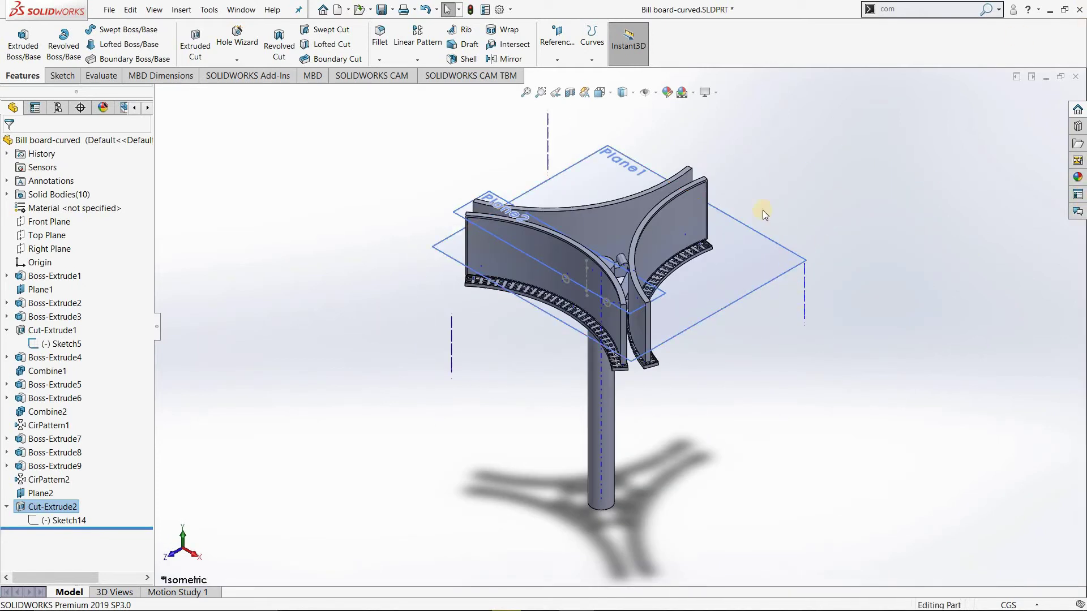
pyautogui.moveTo(763, 213); pyautogui.dragTo(594, 298, button='middle')
pyautogui.scroll(-2, 611, 225)
pyautogui.scroll(-3, 612, 224)
pyautogui.scroll(-3, 617, 238)
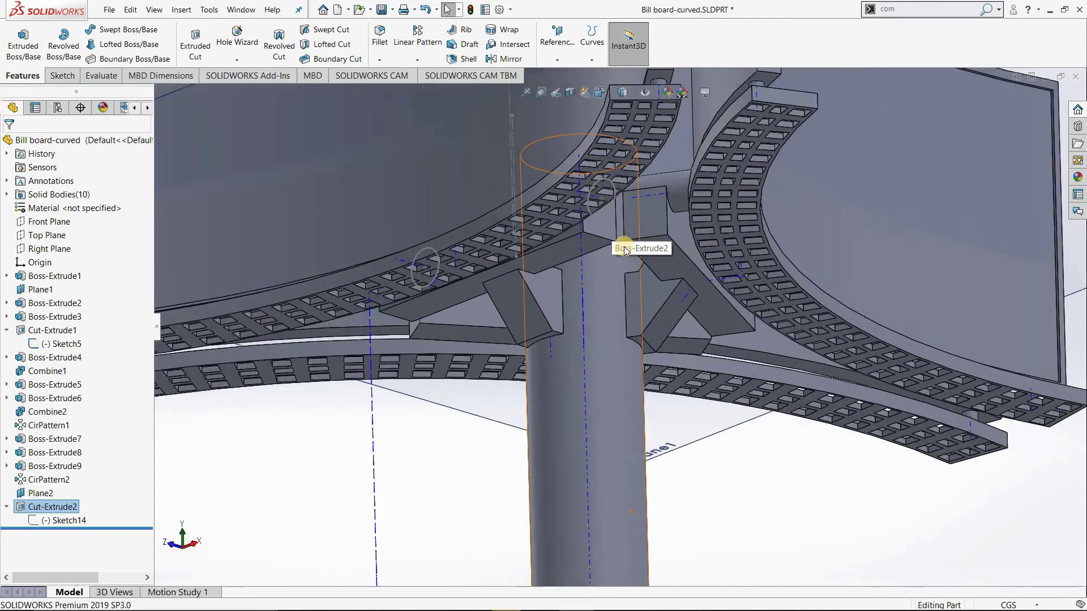
pyautogui.scroll(-3, 535, 267)
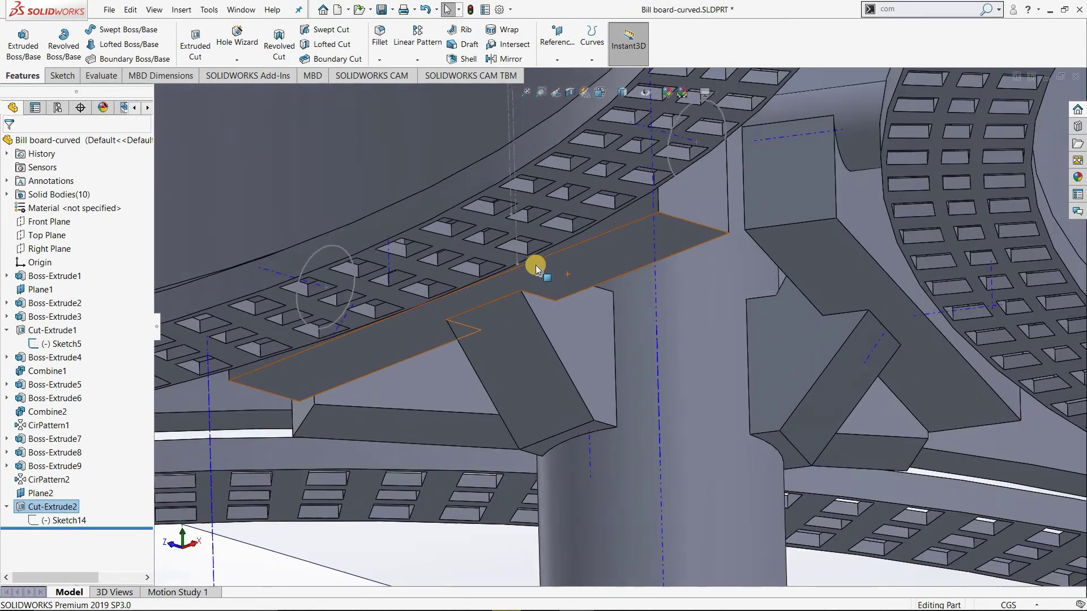
pyautogui.scroll(-2, 576, 246)
pyautogui.scroll(3, 650, 195)
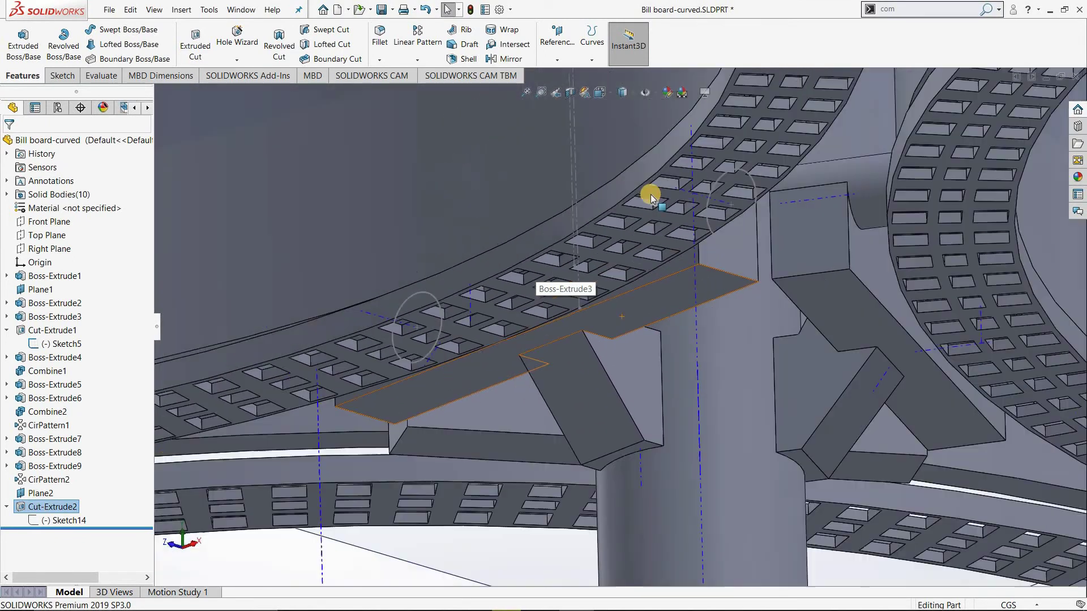
pyautogui.scroll(3, 650, 195)
pyautogui.scroll(3, 696, 186)
pyautogui.scroll(-5, 723, 340)
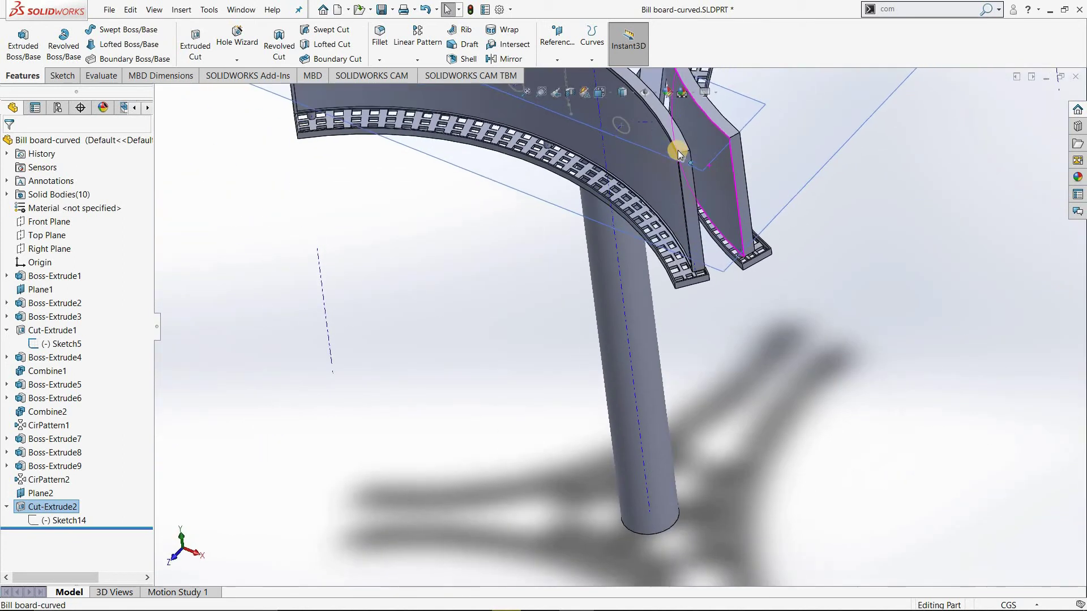
pyautogui.scroll(3, 630, 111)
pyautogui.scroll(-4, 625, 134)
pyautogui.scroll(-2, 602, 249)
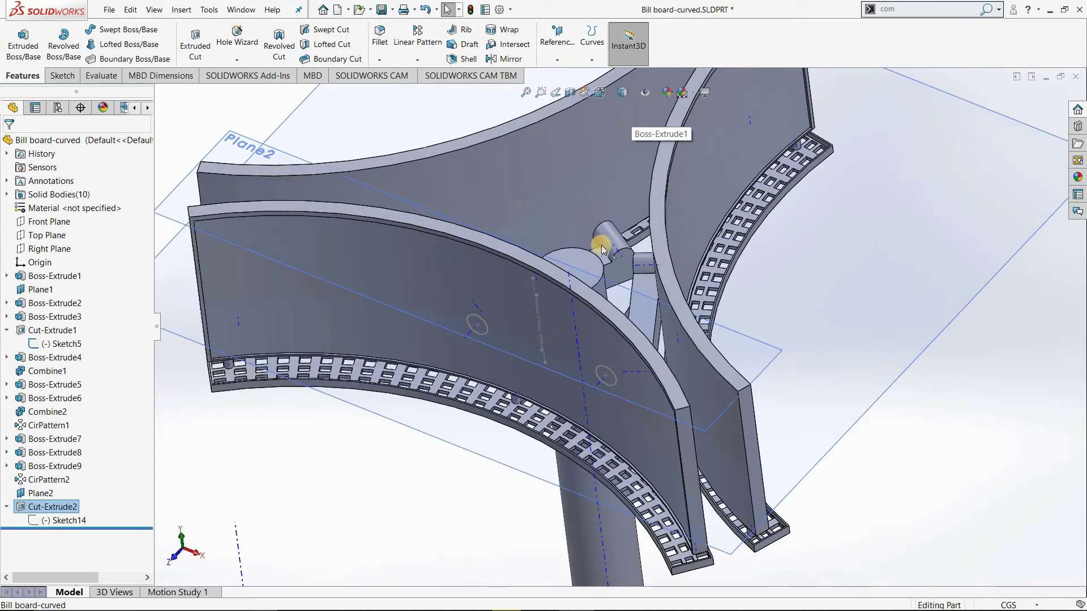
pyautogui.scroll(-2, 604, 266)
pyautogui.scroll(-2, 556, 349)
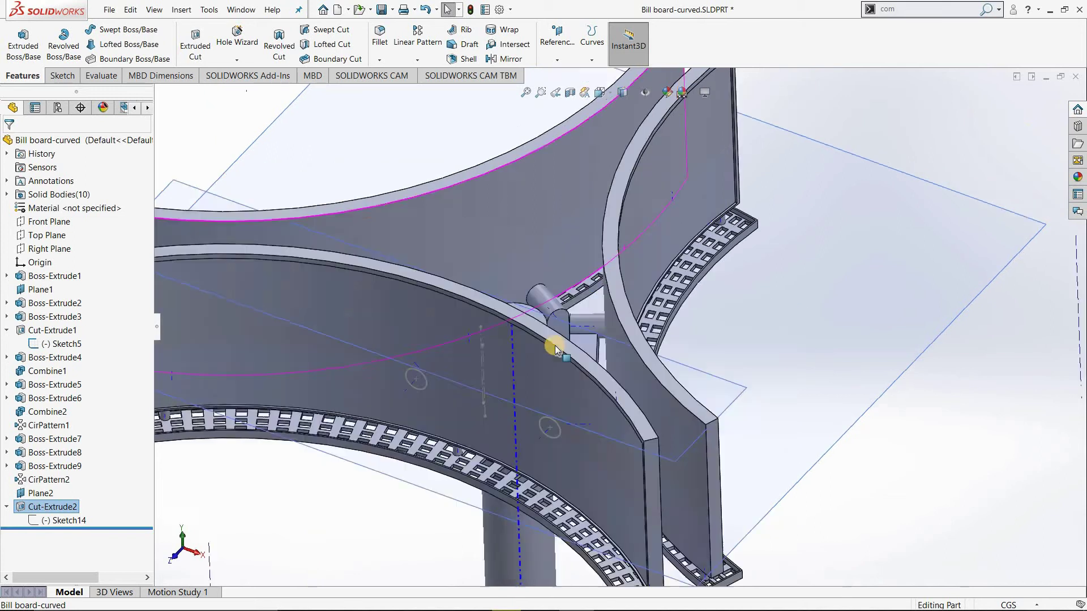
pyautogui.scroll(3, 556, 349)
pyautogui.scroll(-2, 470, 379)
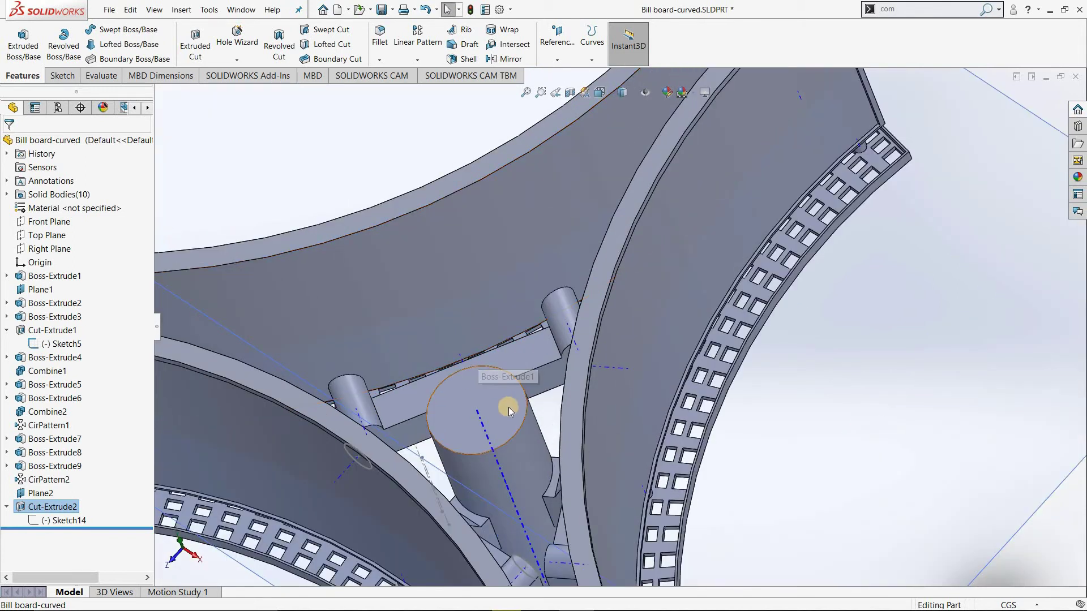
pyautogui.moveTo(600, 354)
pyautogui.mouseDown(button='middle')
pyautogui.moveTo(638, 269)
pyautogui.moveTo(612, 319)
pyautogui.mouseUp(button='middle')
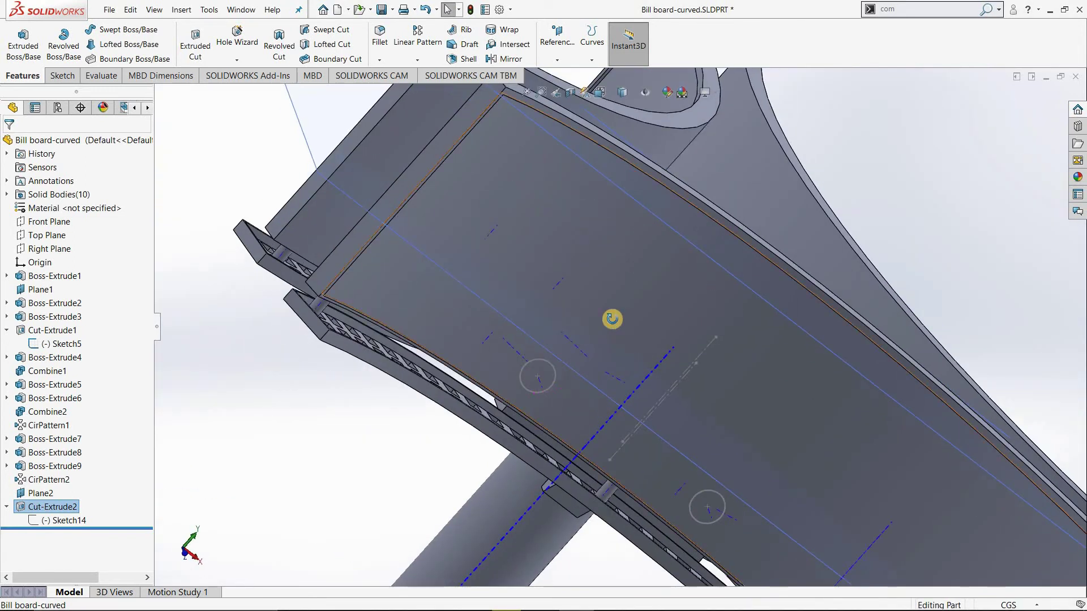
pyautogui.moveTo(536, 187)
pyautogui.mouseDown(button='middle')
pyautogui.moveTo(697, 478)
pyautogui.moveTo(687, 493)
pyautogui.moveTo(734, 270)
pyautogui.moveTo(784, 440)
pyautogui.moveTo(779, 310)
pyautogui.moveTo(674, 242)
pyautogui.mouseUp(button='middle')
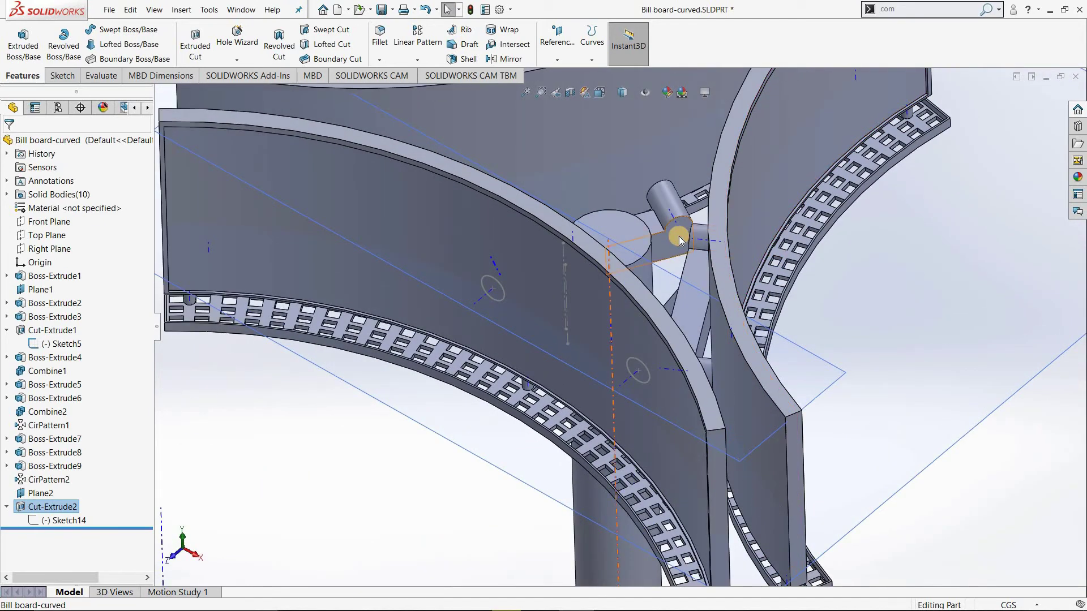
pyautogui.click(679, 240)
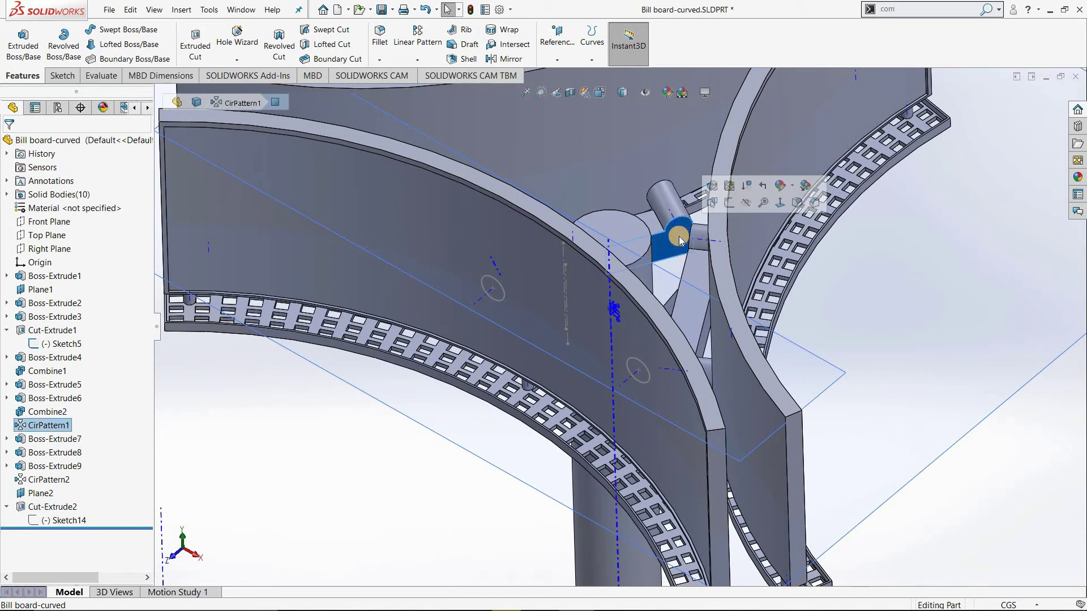
# Roll the model back to before CirPattern1 and orbit to the bracket beside the pole.
pyautogui.click(691, 276)
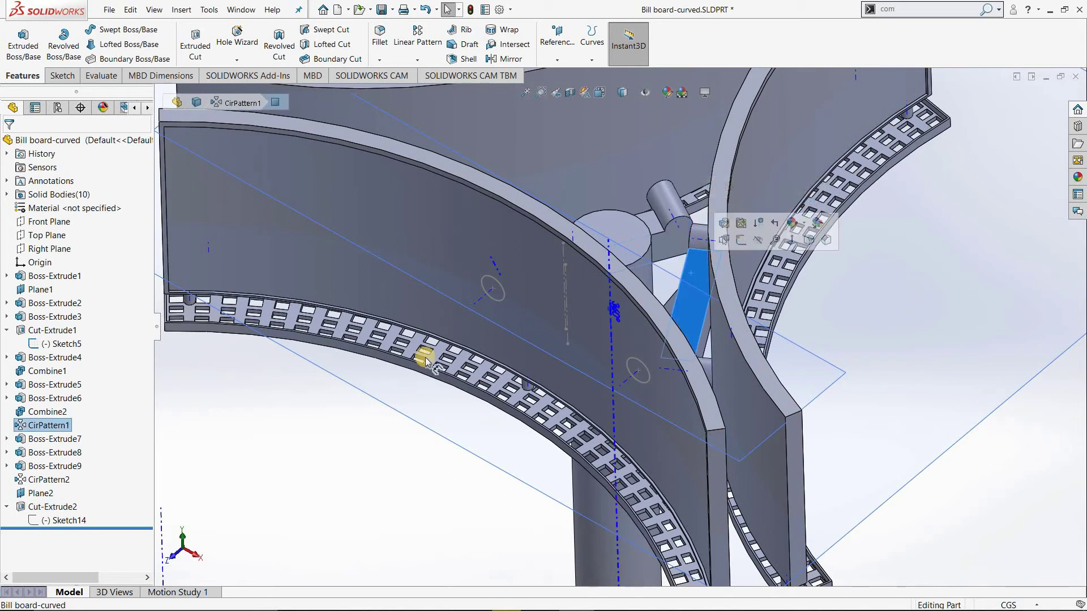
pyautogui.rightClick(34, 426)
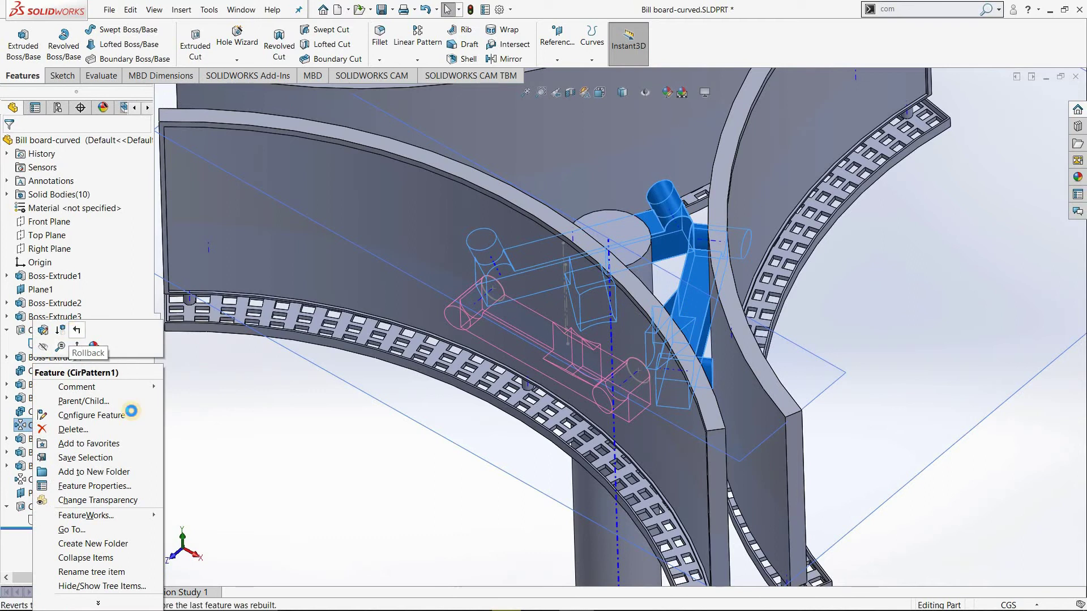
pyautogui.click(75, 332)
pyautogui.moveTo(576, 329)
pyautogui.mouseDown(button='middle')
pyautogui.moveTo(548, 284)
pyautogui.moveTo(507, 270)
pyautogui.moveTo(537, 284)
pyautogui.mouseUp(button='middle')
pyautogui.scroll(-3, 537, 284)
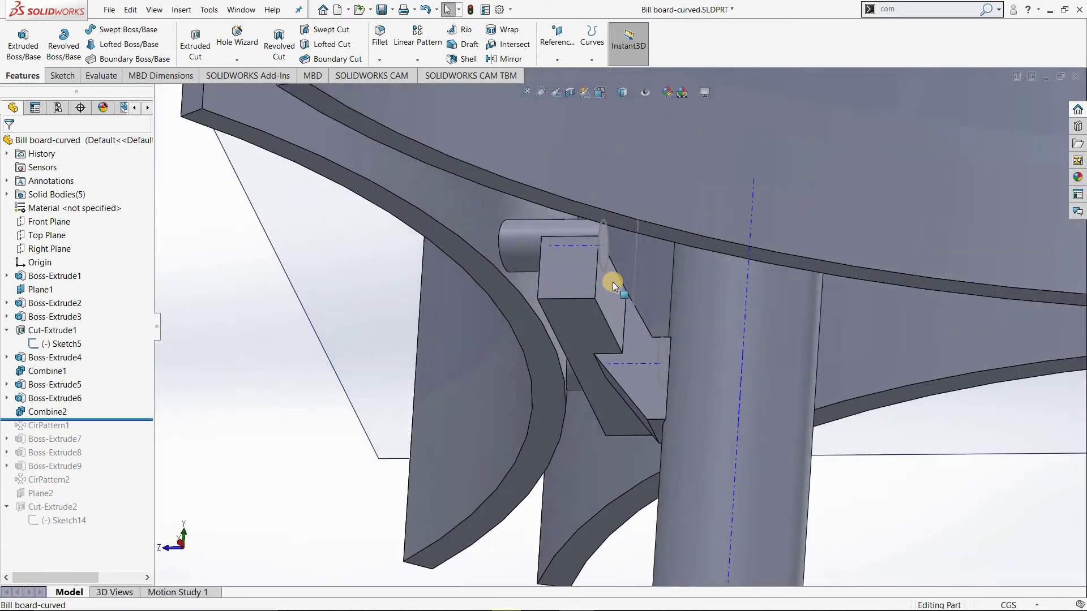
# Fillet the bracket's 37 connected edges at 1 cm, then roll forward past Sketch14.
pyautogui.click(379, 48)
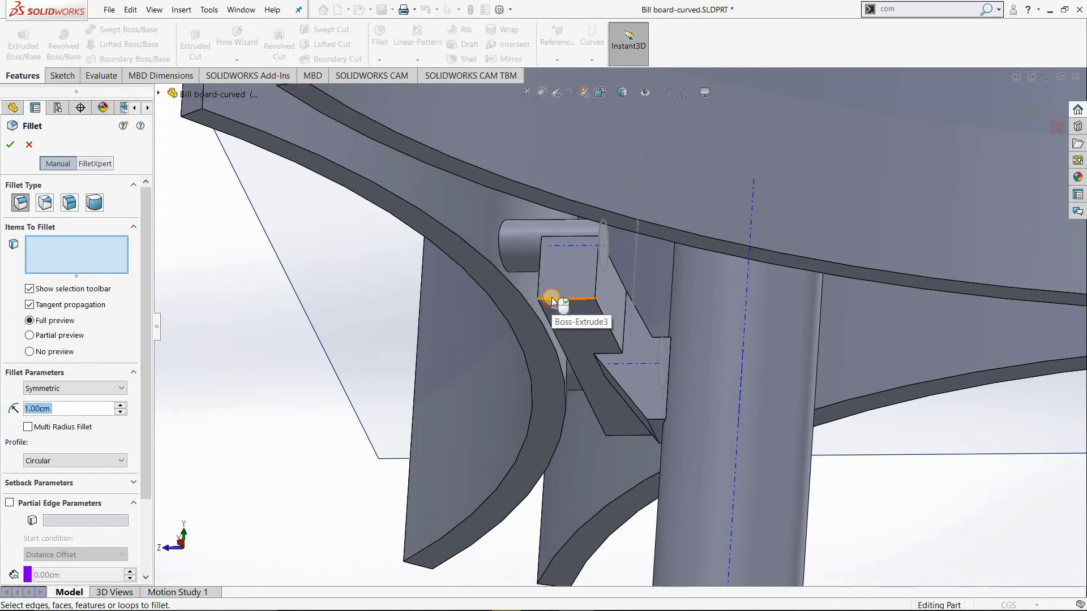
pyautogui.click(551, 298)
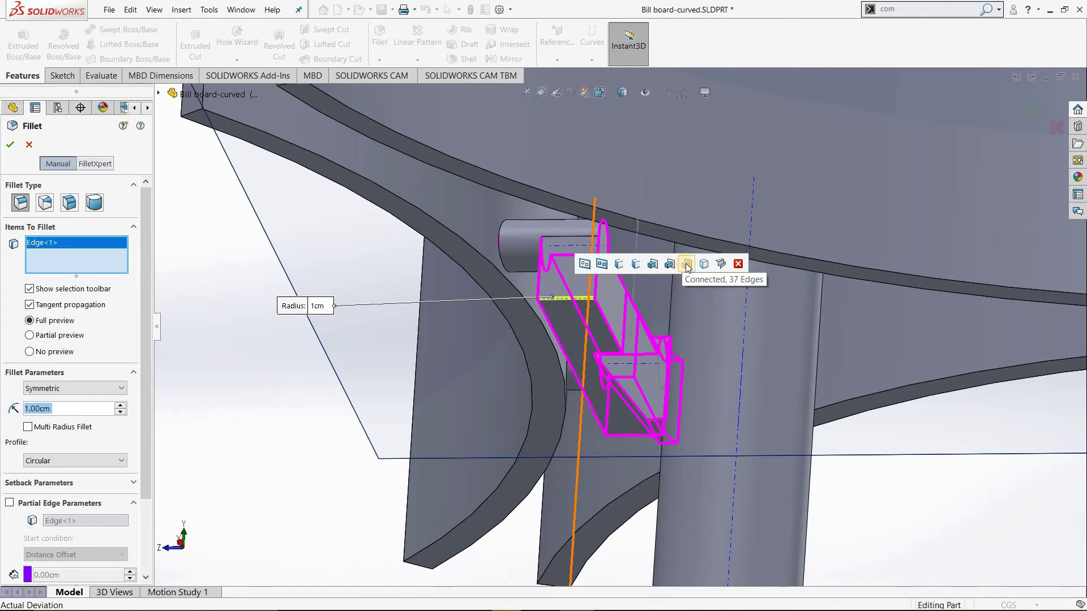
pyautogui.click(687, 264)
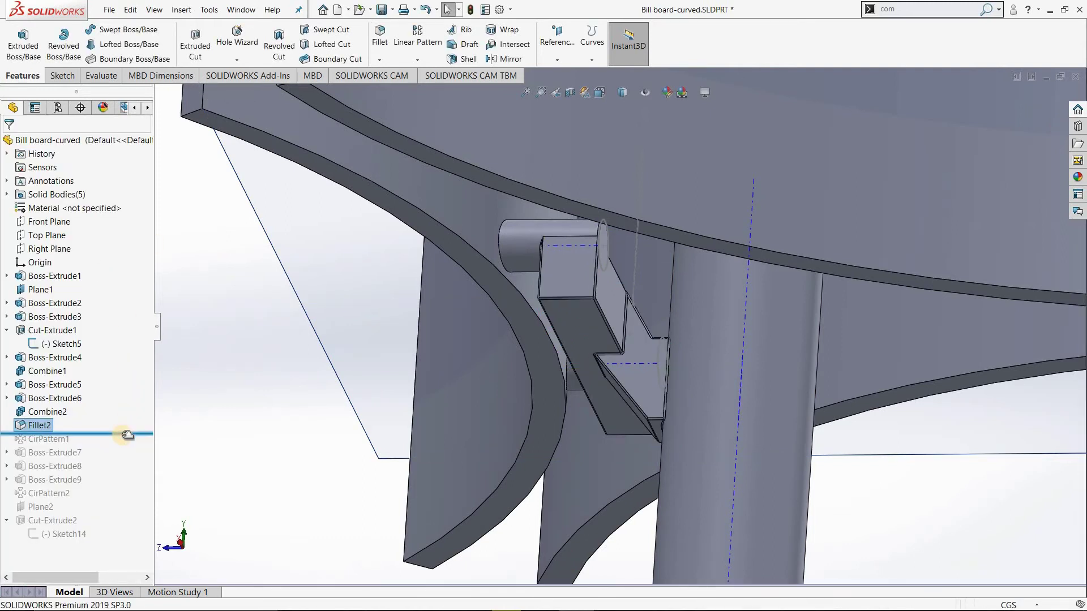
pyautogui.moveTo(97, 555); pyautogui.dragTo(97, 543)
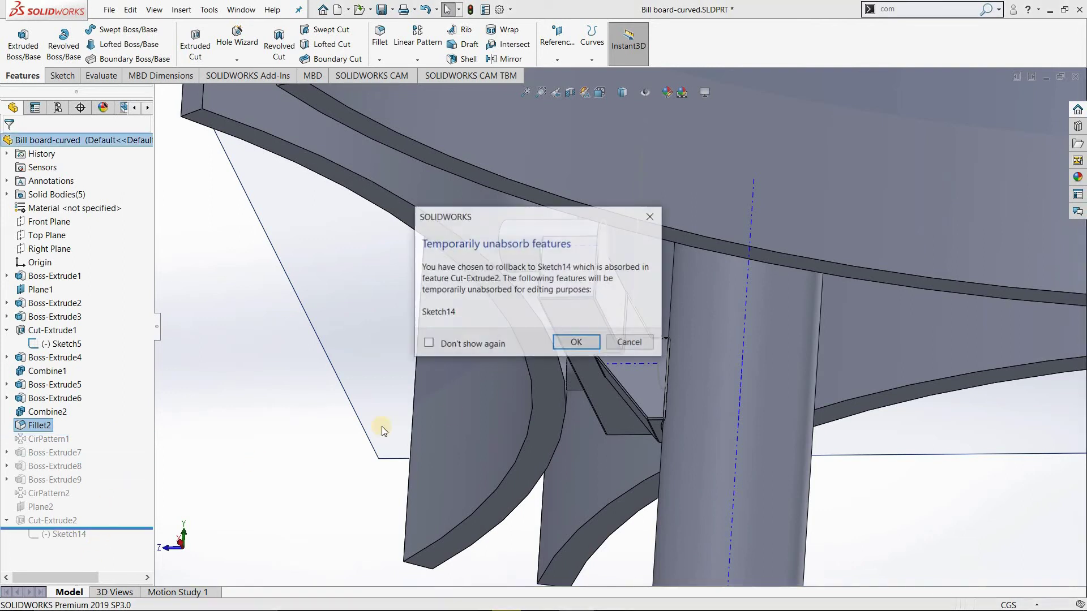
# Cancel the unabsorb warning and roll forward through Cut-Extrude2, viewing the billboard from below.
pyautogui.click(619, 348)
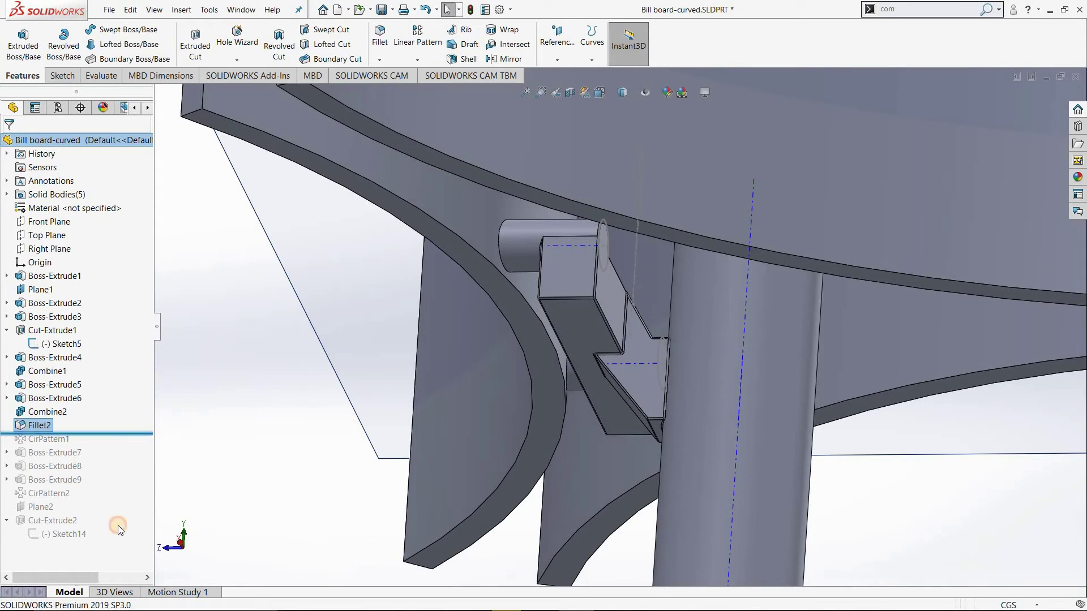
pyautogui.moveTo(118, 526); pyautogui.dragTo(111, 544)
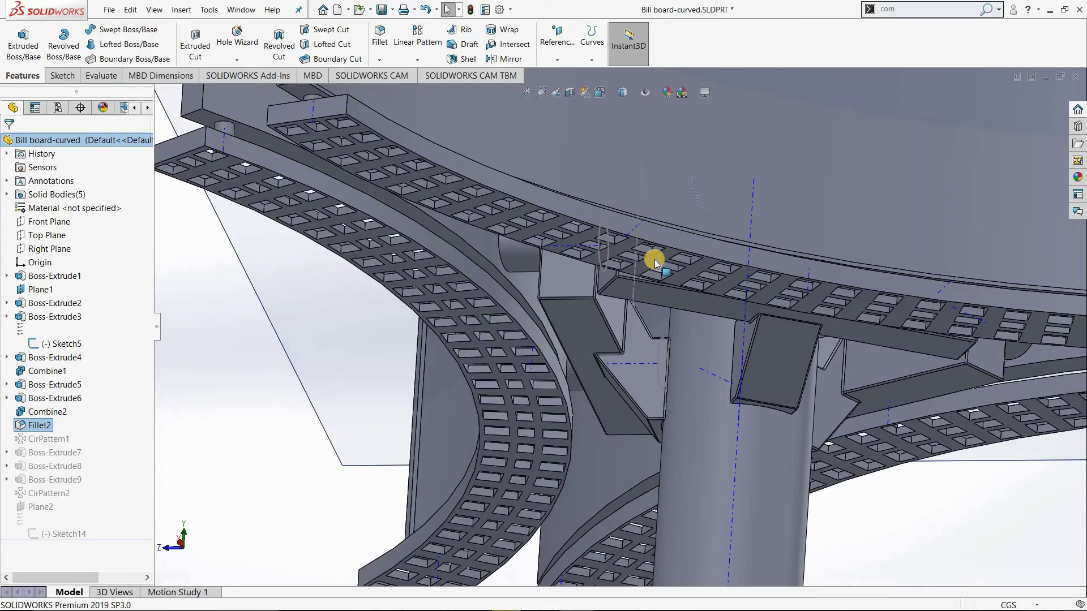
pyautogui.scroll(5, 654, 264)
pyautogui.moveTo(678, 277)
pyautogui.mouseDown(button='middle')
pyautogui.moveTo(753, 434)
pyautogui.moveTo(631, 291)
pyautogui.mouseUp(button='middle')
pyautogui.scroll(-3, 566, 267)
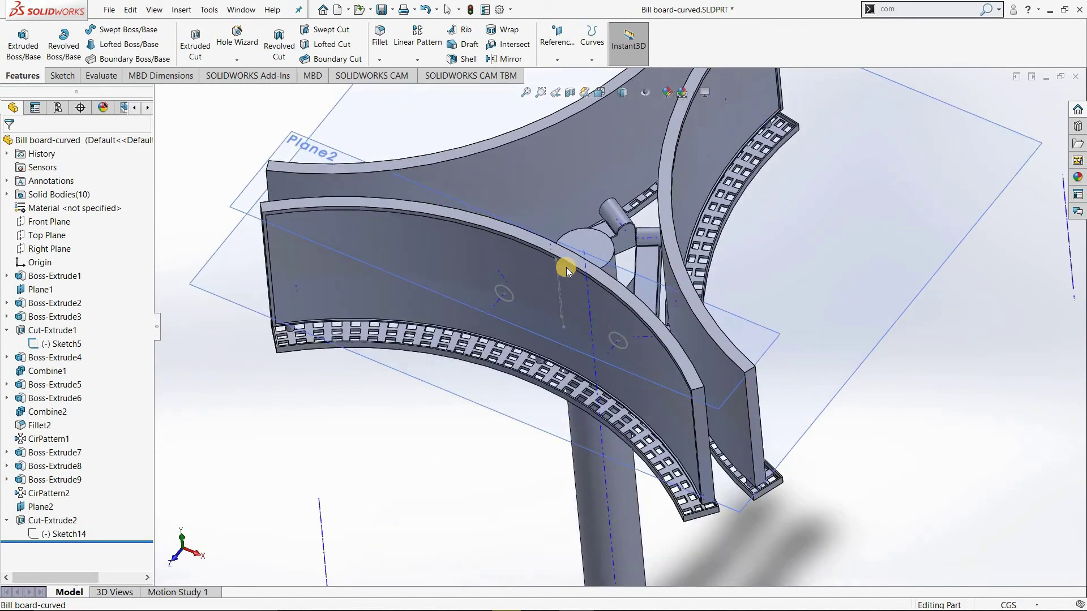
pyautogui.scroll(-3, 560, 309)
pyautogui.scroll(2, 538, 329)
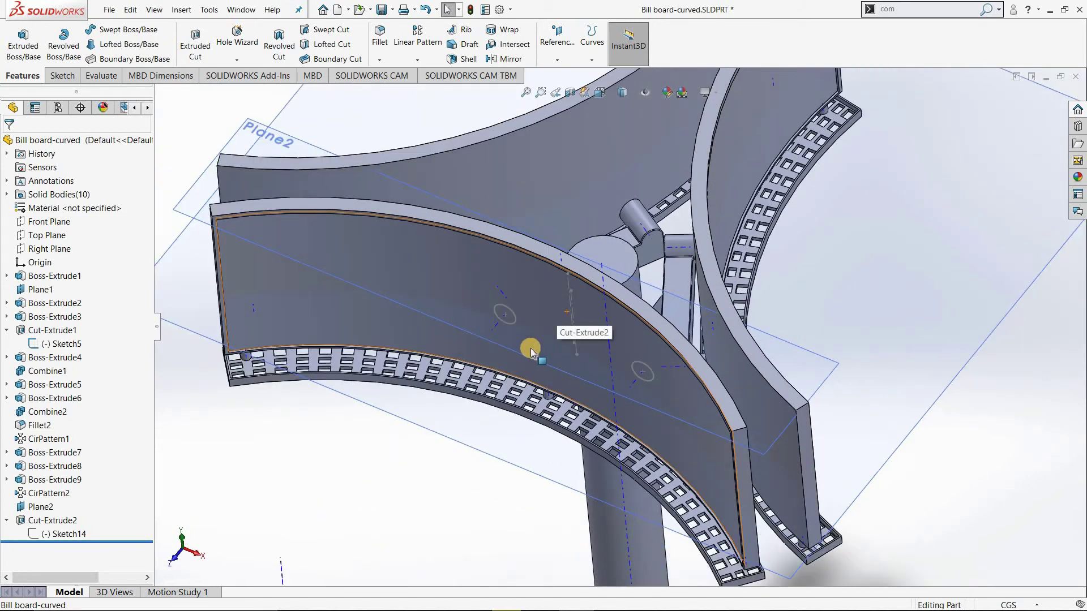
# Orbit and zoom to a low, tilted view of the pole's bottom.
pyautogui.moveTo(585, 158); pyautogui.dragTo(612, 462, button='middle')
pyautogui.scroll(3, 611, 461)
pyautogui.scroll(2, 603, 487)
pyautogui.scroll(2, 599, 505)
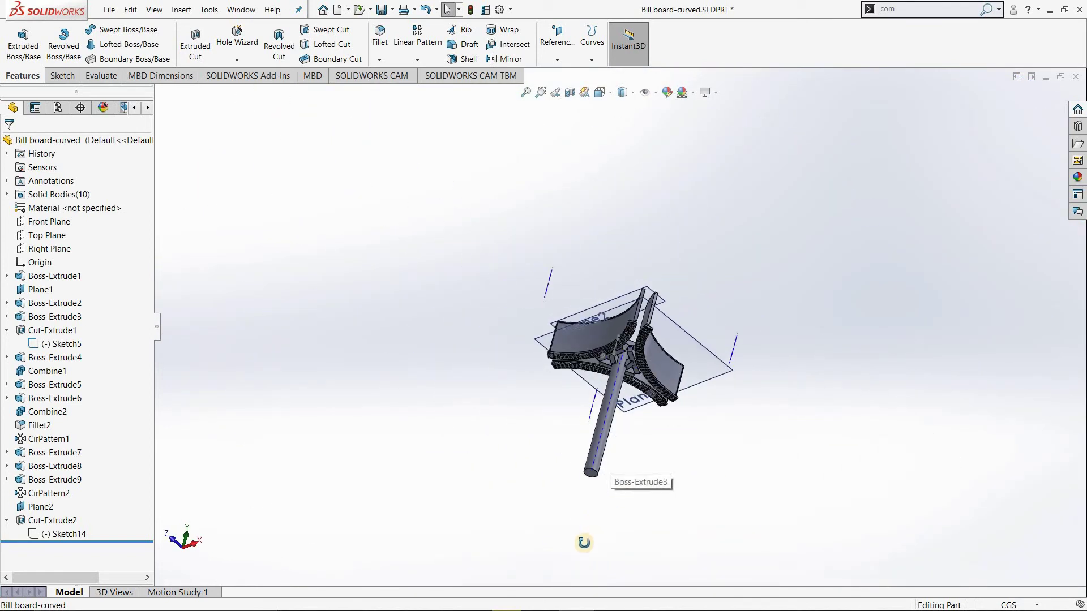
pyautogui.scroll(-2, 589, 450)
pyautogui.scroll(-3, 599, 434)
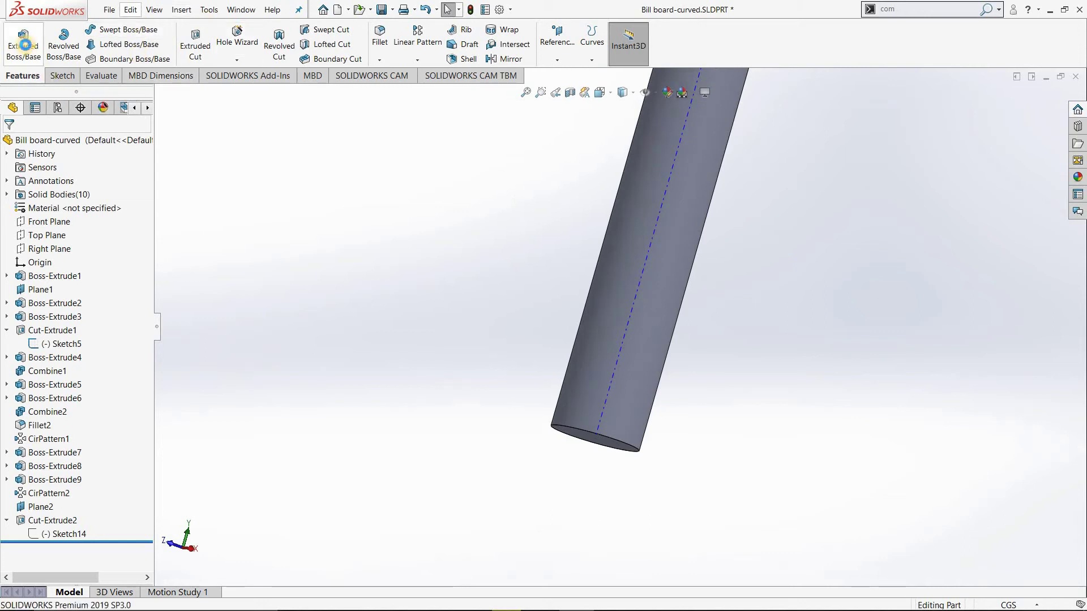
# Start an extrusion sketch on the pole's bottom face, viewed Normal To.
pyautogui.click(23, 44)
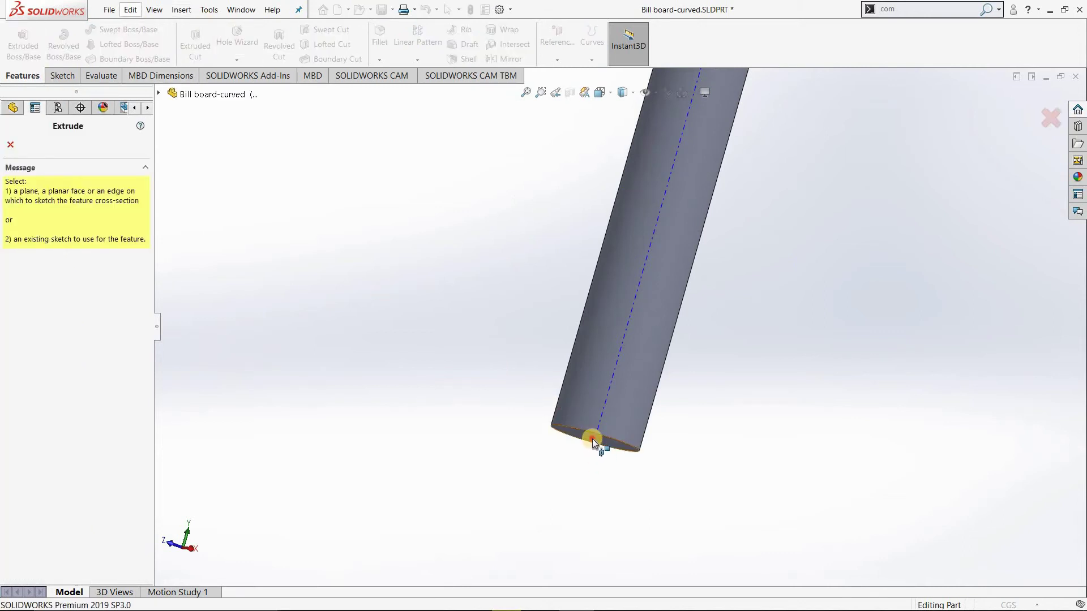
pyautogui.click(592, 440)
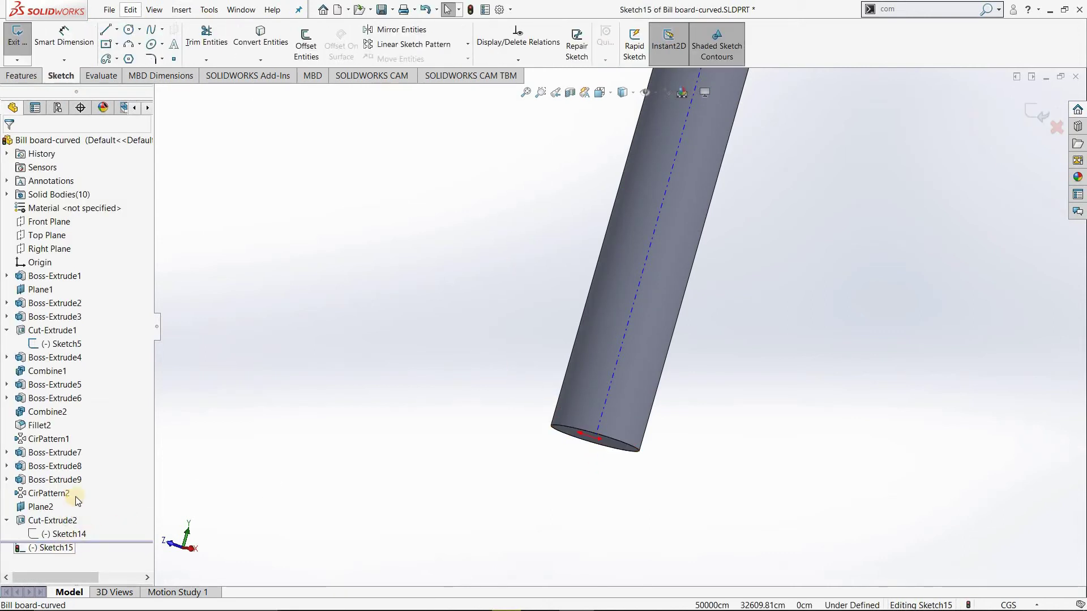
pyautogui.rightClick(76, 497)
pyautogui.click(158, 404)
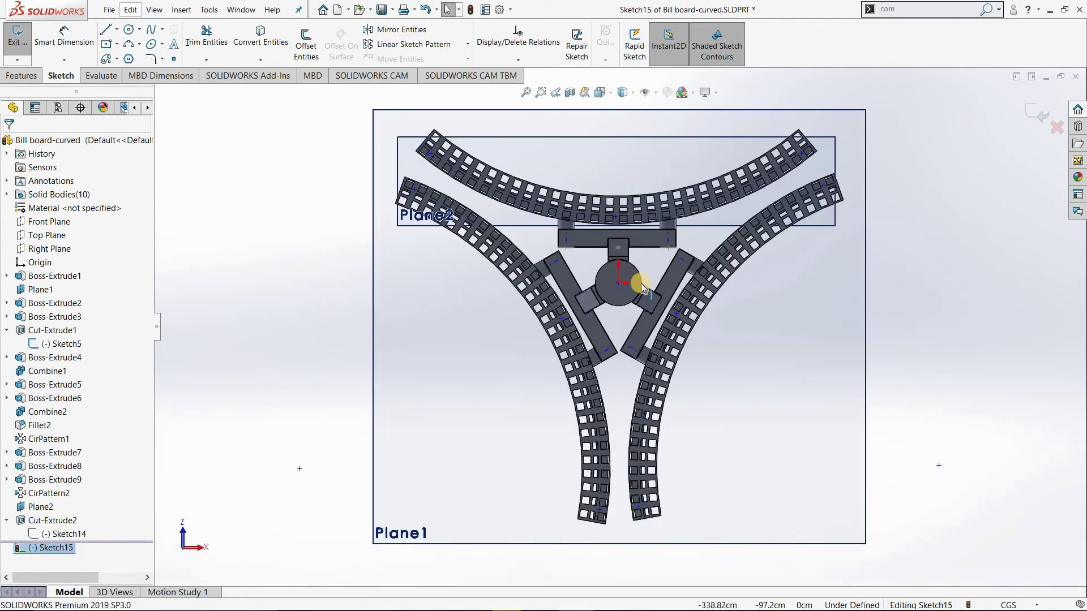
pyautogui.scroll(-2, 643, 287)
pyautogui.scroll(-2, 642, 287)
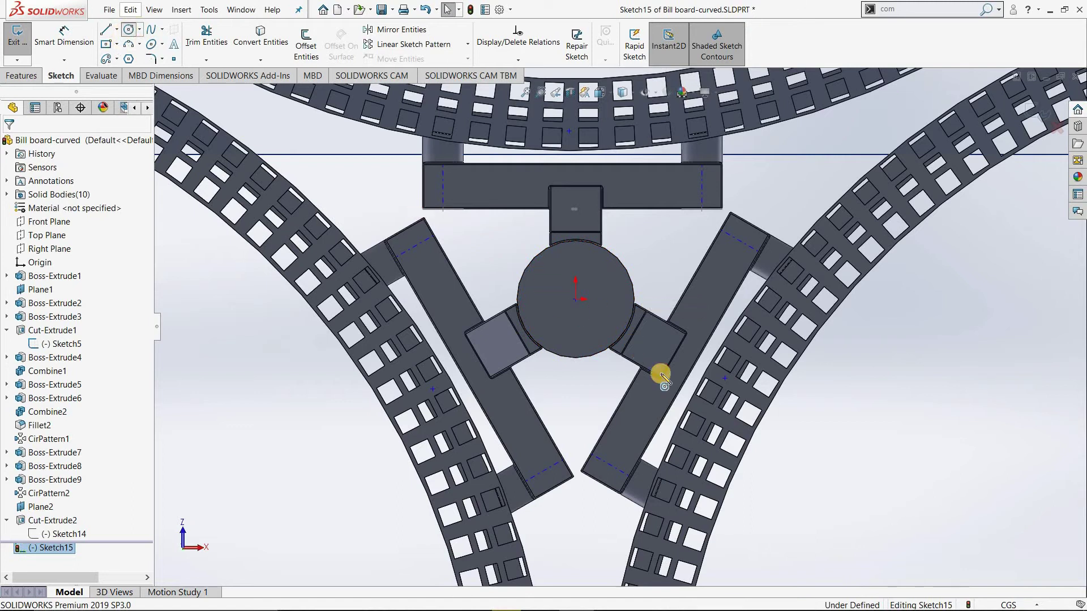
# Draw a circle centred on the pole and dimension its diameter to 150 cm.
pyautogui.click(576, 298)
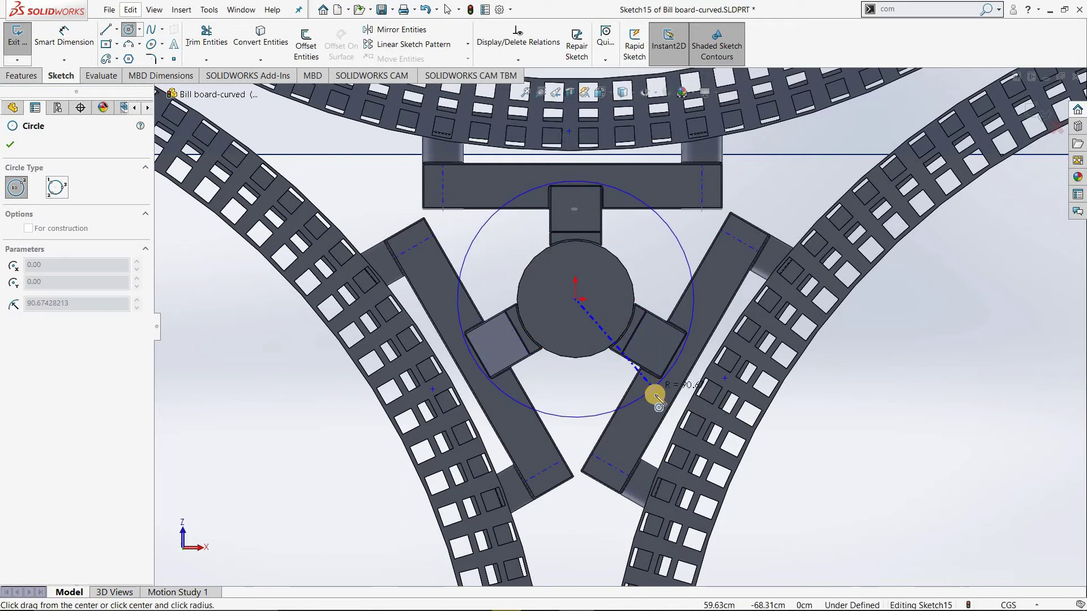
pyautogui.click(662, 393)
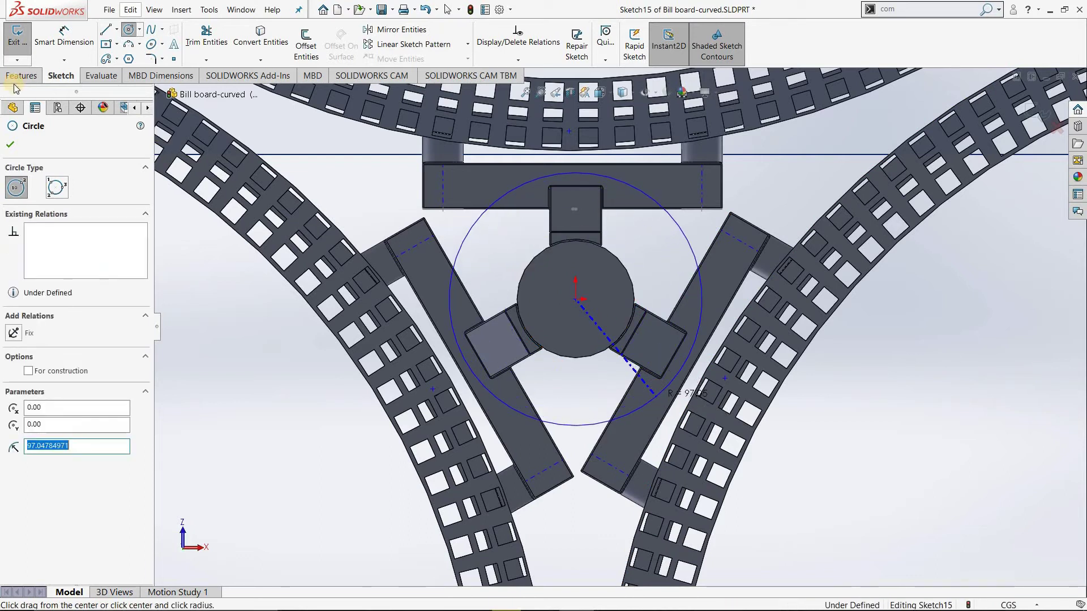
pyautogui.click(63, 40)
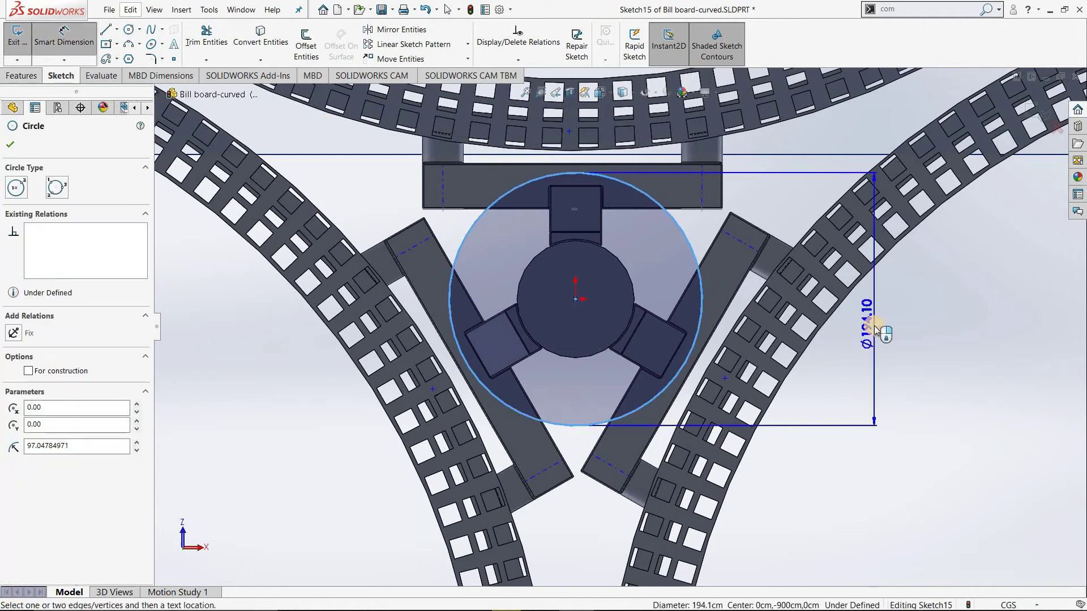
pyautogui.click(875, 325)
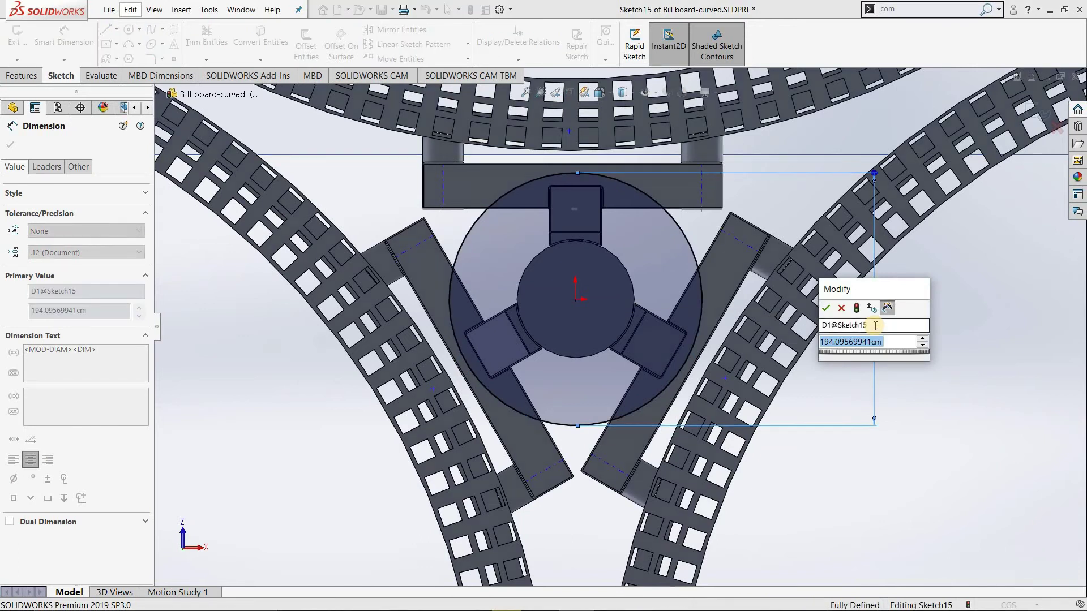
pyautogui.write('150')
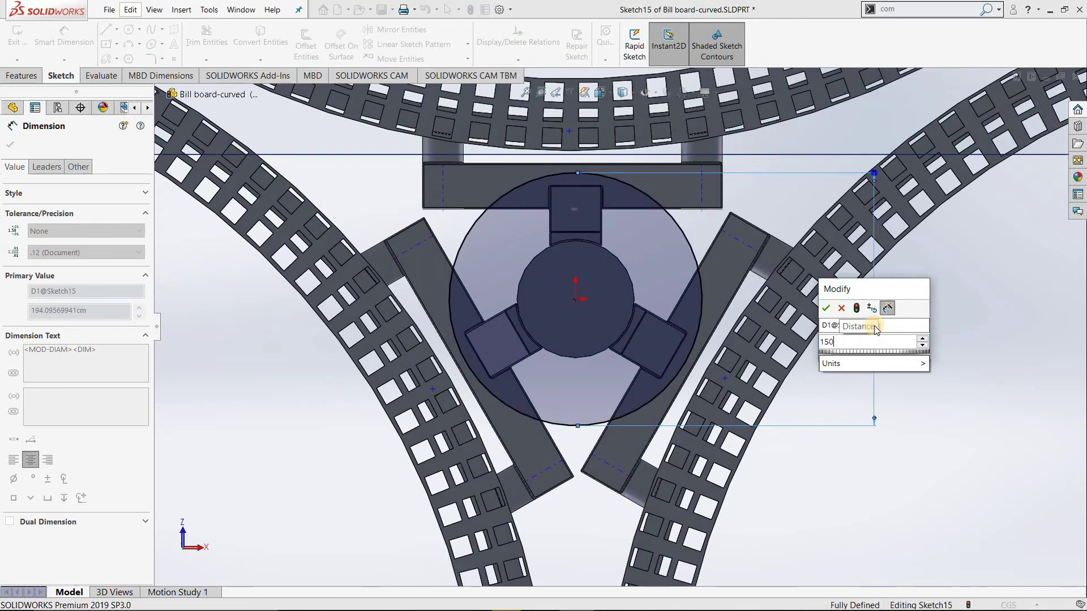
pyautogui.press('Return')
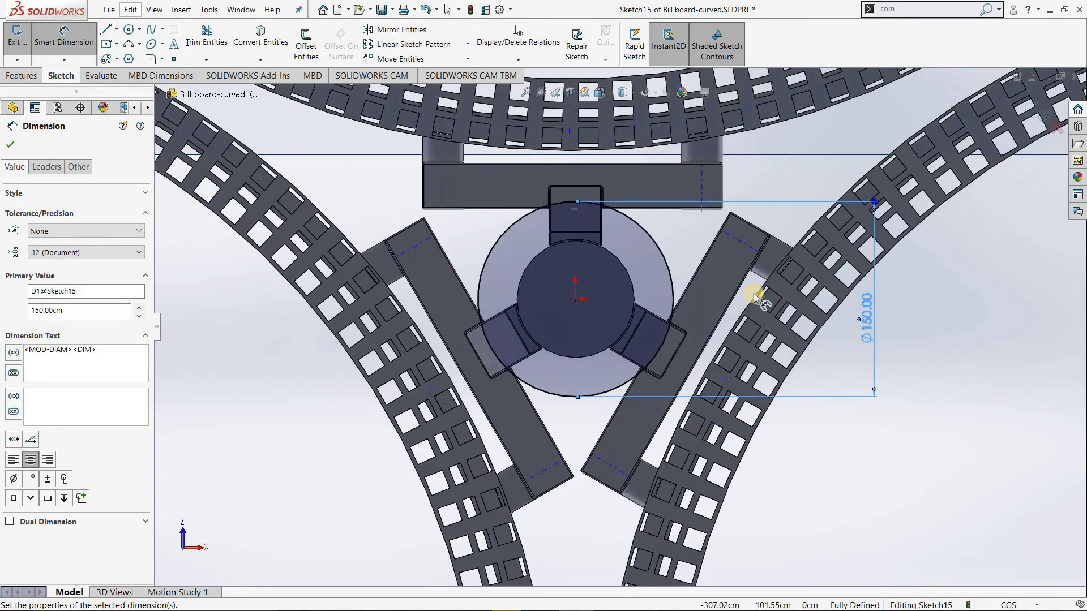
pyautogui.click(9, 146)
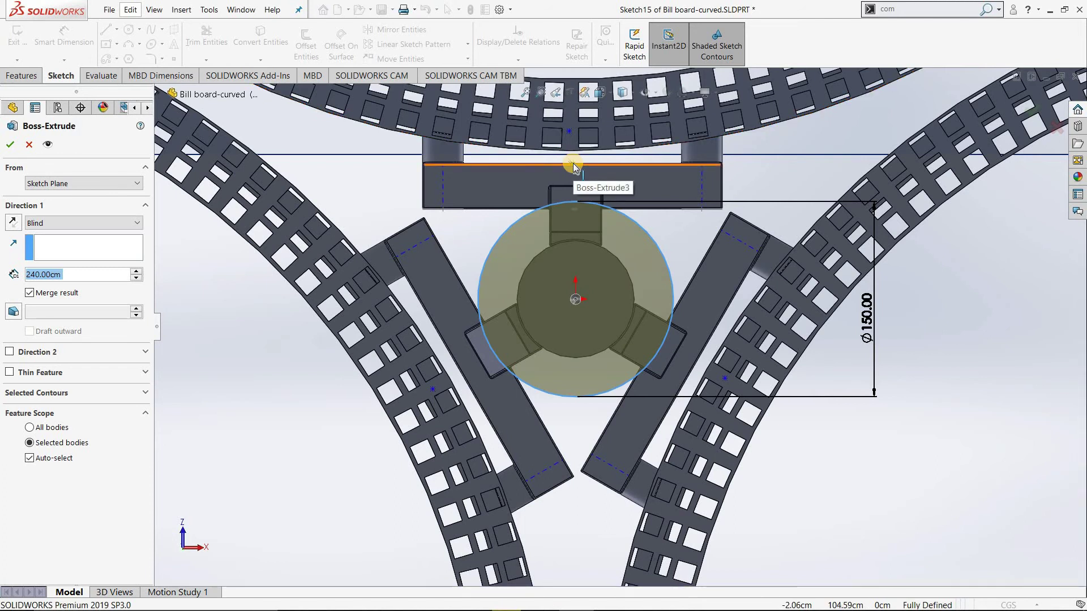
# Orbit to the extrusion preview and try a 5 cm depth with the plate unmerged.
pyautogui.moveTo(597, 461); pyautogui.dragTo(536, 334, button='middle')
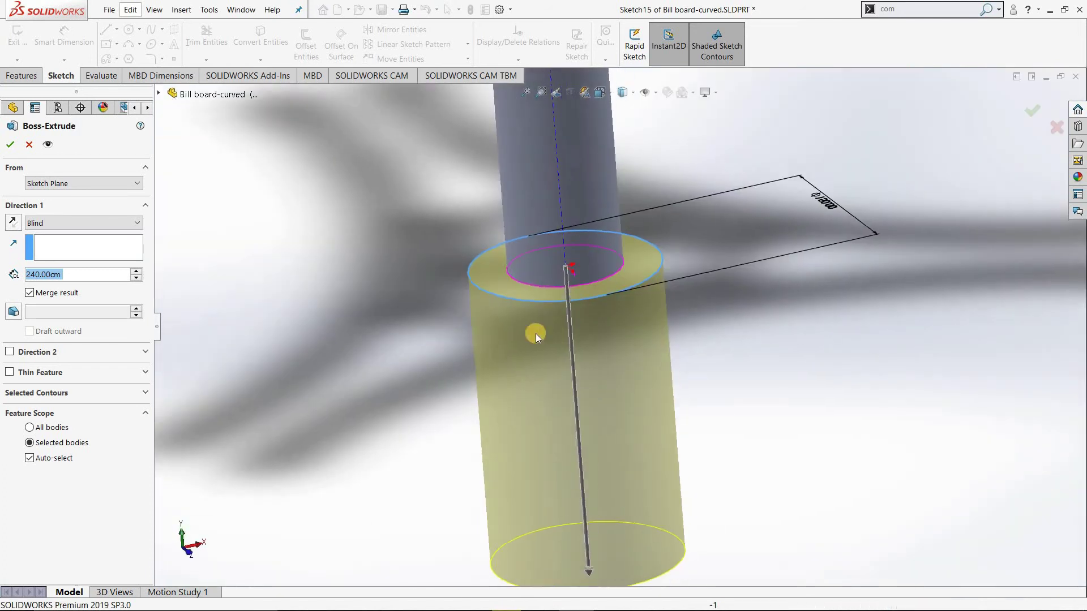
pyautogui.moveTo(324, 291); pyautogui.dragTo(56, 280, button='middle')
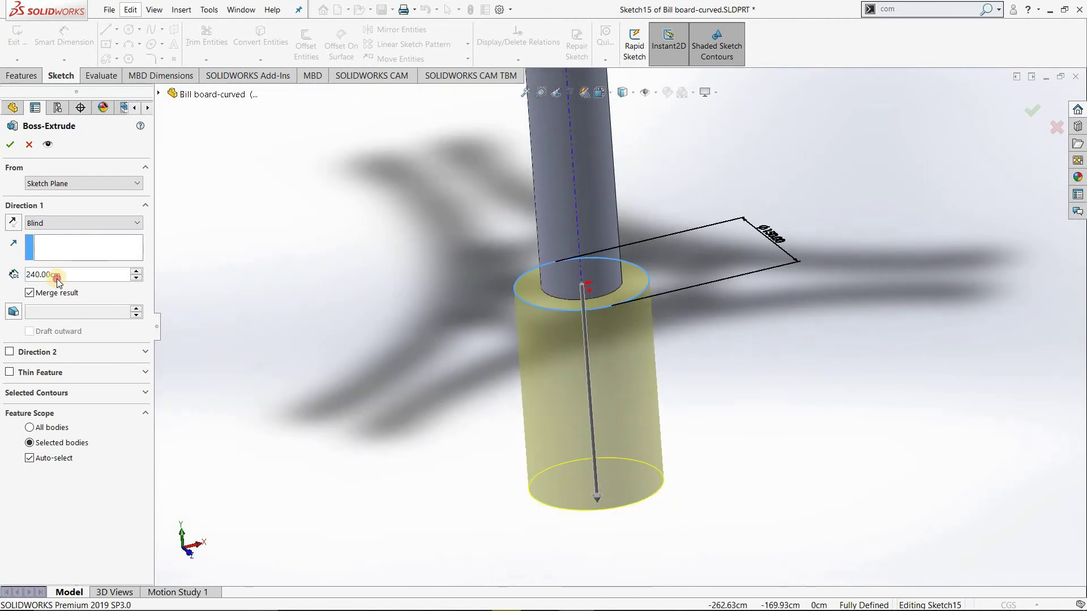
pyautogui.doubleClick(56, 275)
pyautogui.write('5')
pyautogui.press('Return')
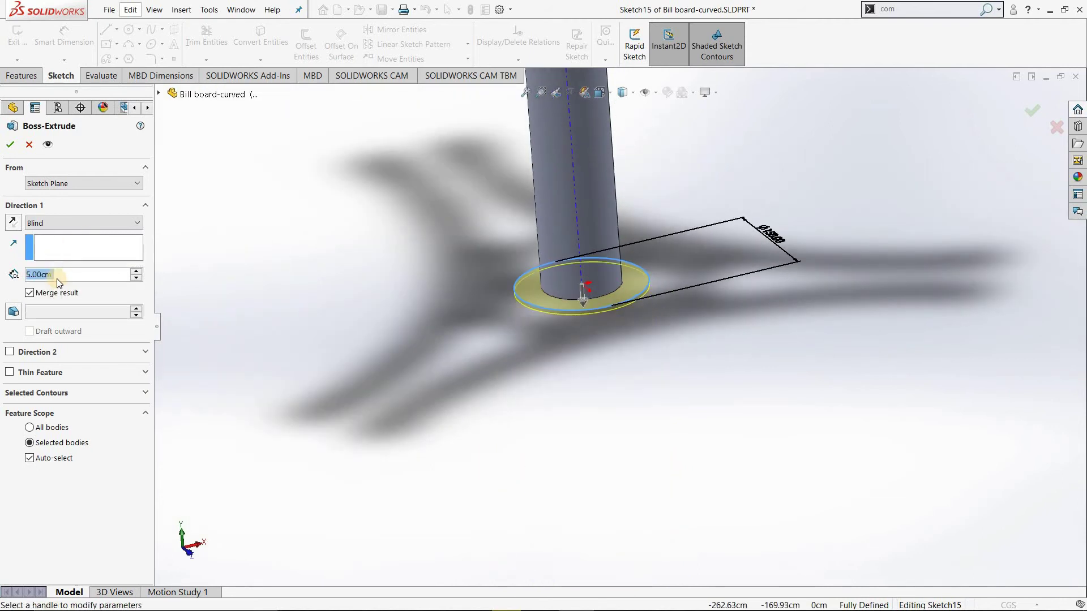
pyautogui.click(29, 293)
pyautogui.click(29, 293)
# Set the base plate depth to 7.5 cm, merge it with the pole, and confirm.
pyautogui.click(133, 271)
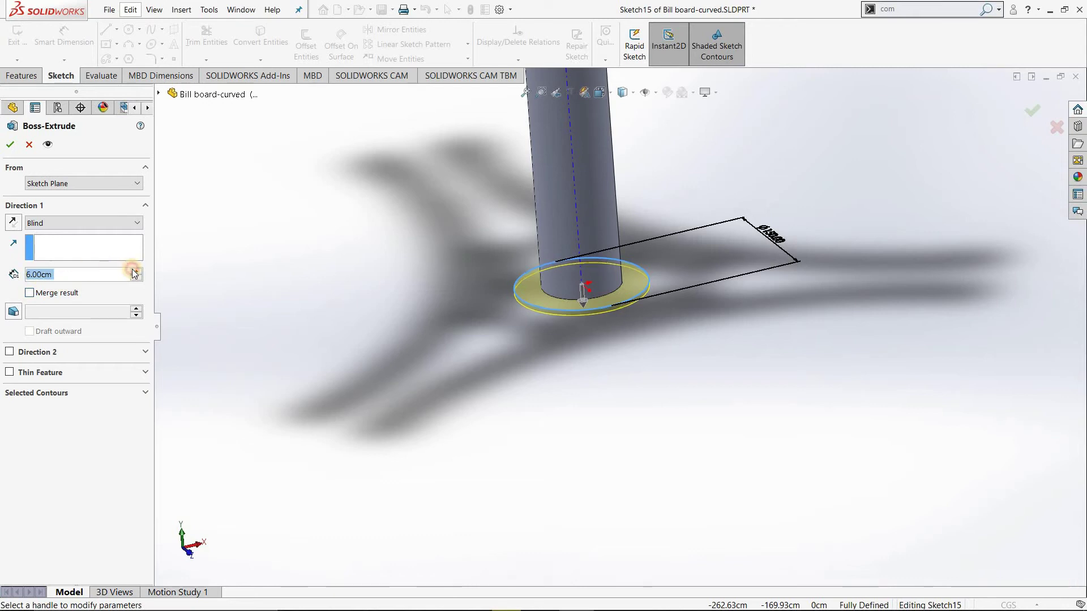
pyautogui.click(133, 271)
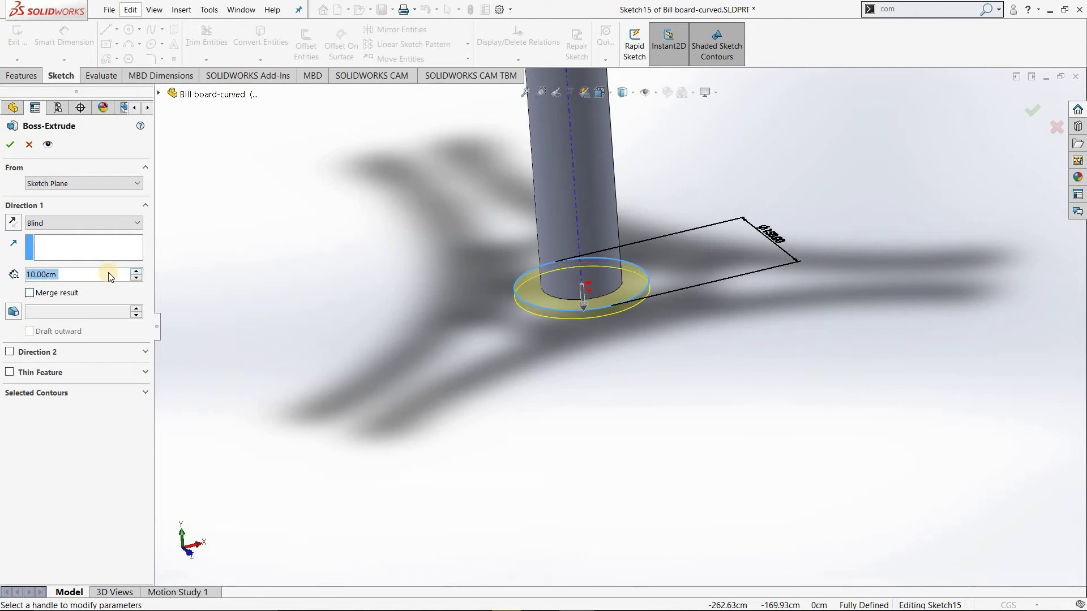
pyautogui.write('7.5')
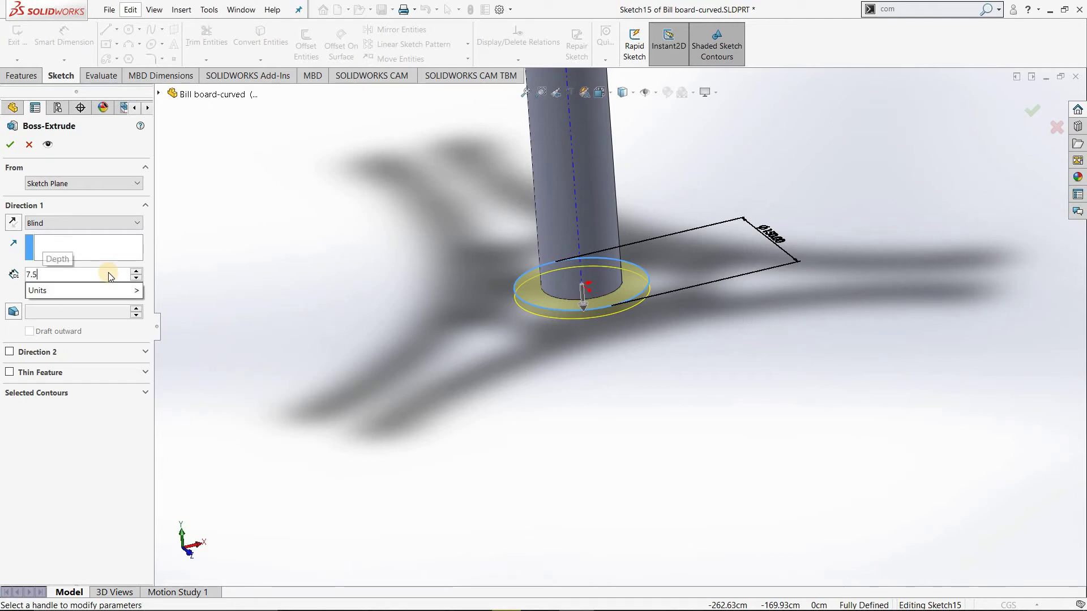
pyautogui.press('Return')
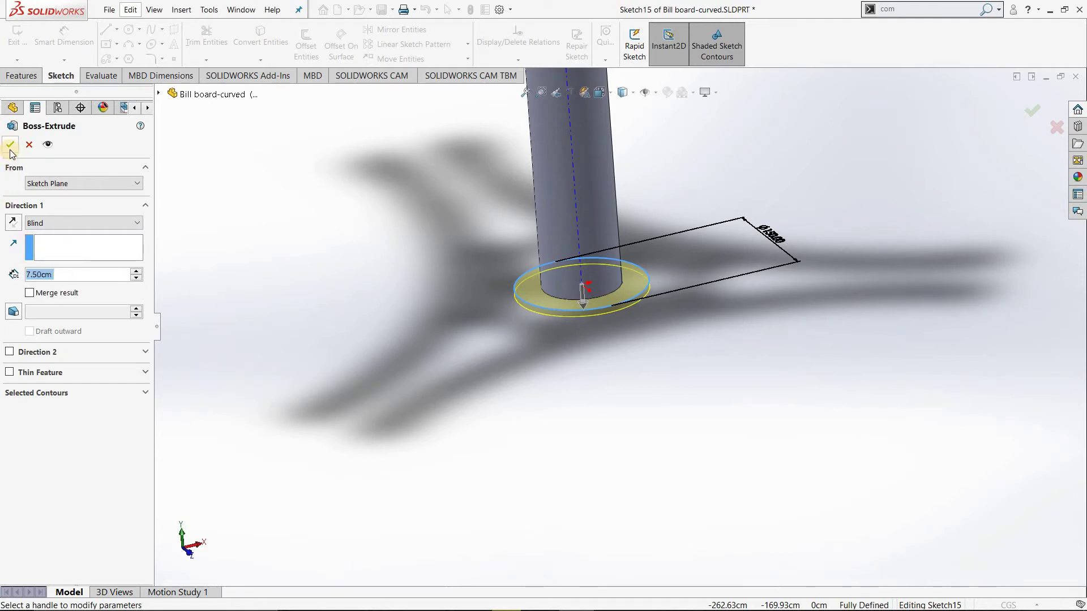
pyautogui.click(29, 294)
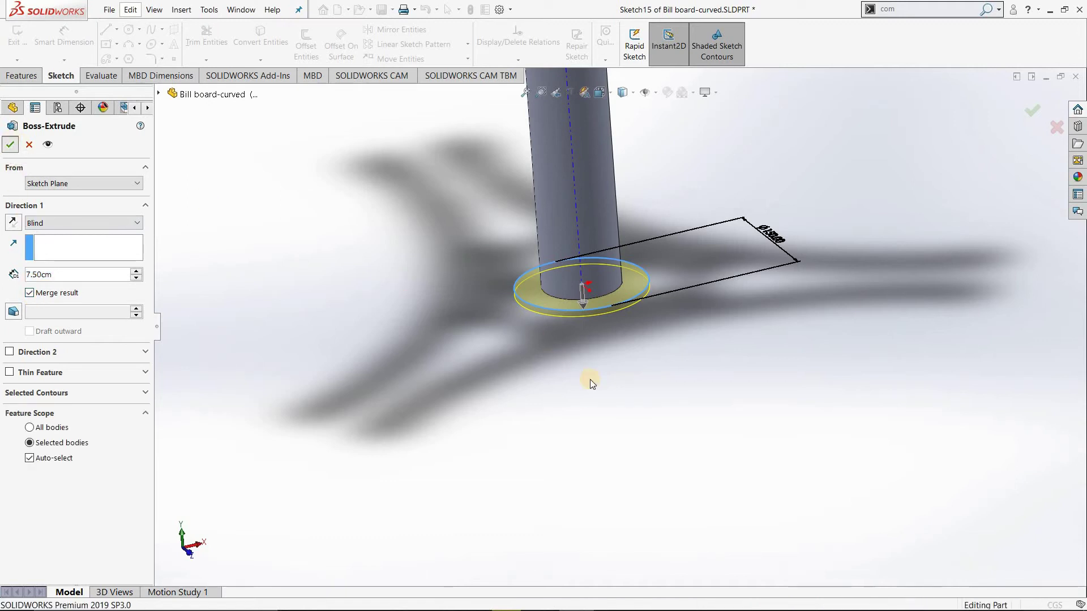
pyautogui.press('Return')
pyautogui.press('Left')
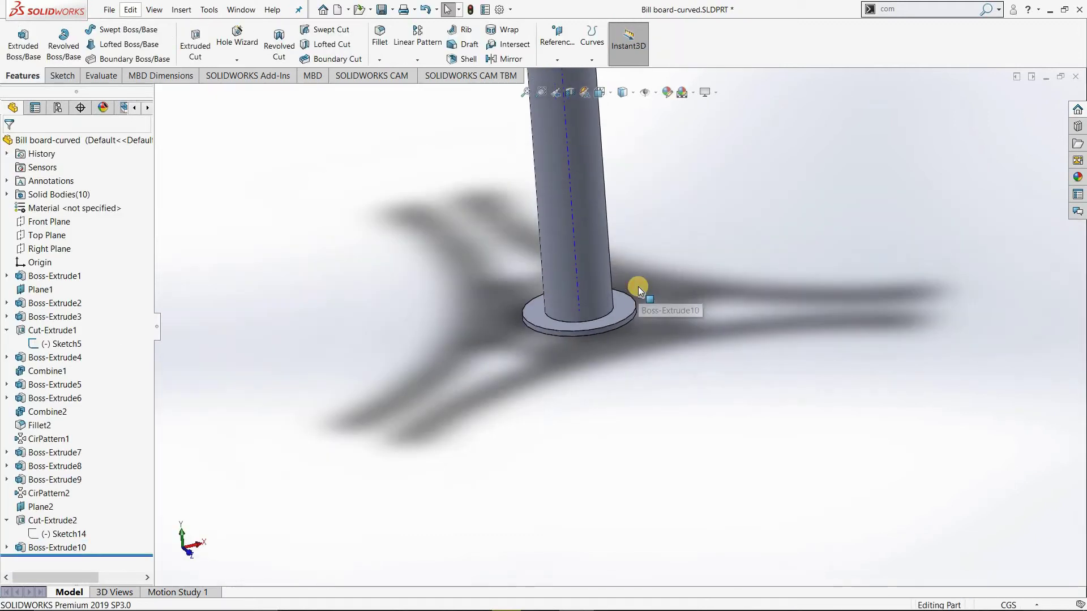
pyautogui.hotkey('ctrl', '7')
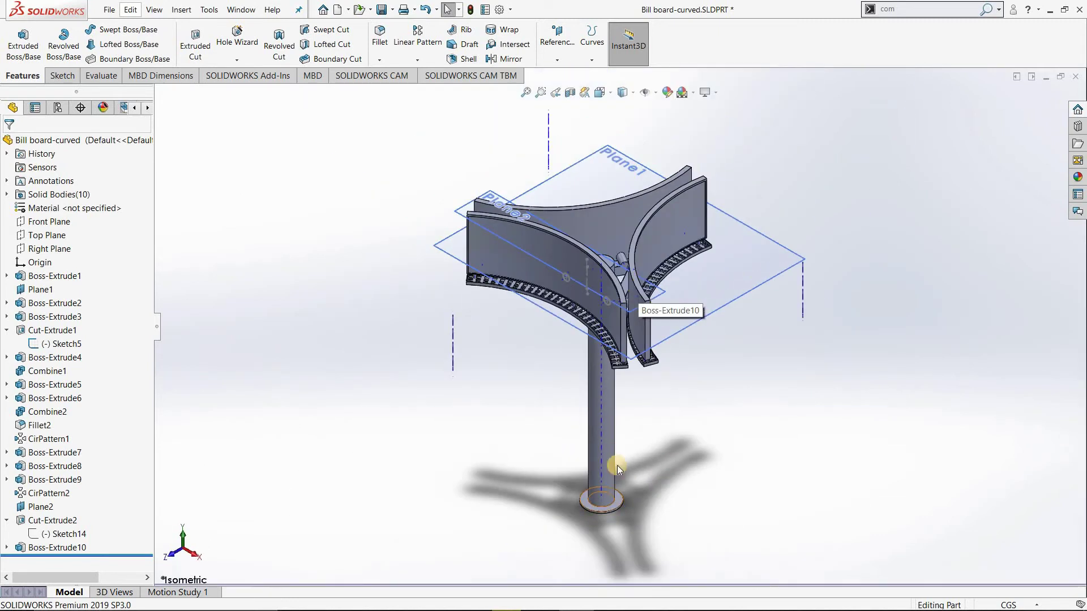
pyautogui.scroll(-4, 617, 460)
pyautogui.scroll(-3, 617, 460)
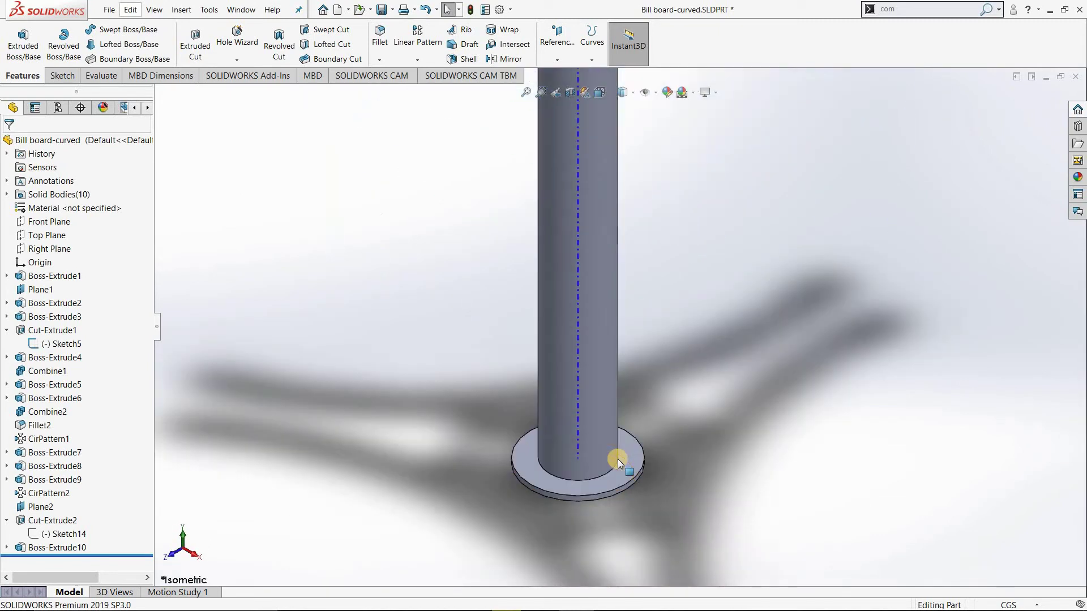
pyautogui.scroll(3, 617, 459)
pyautogui.scroll(2, 621, 369)
pyautogui.scroll(-1, 621, 369)
pyautogui.scroll(-2, 620, 382)
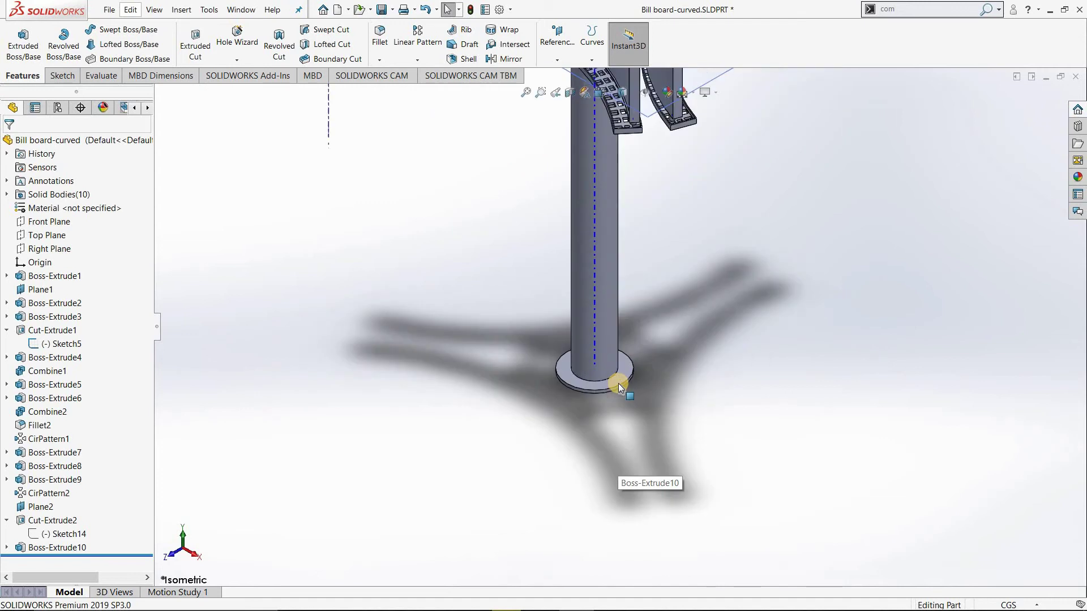
pyautogui.scroll(-3, 618, 383)
pyautogui.scroll(-2, 613, 359)
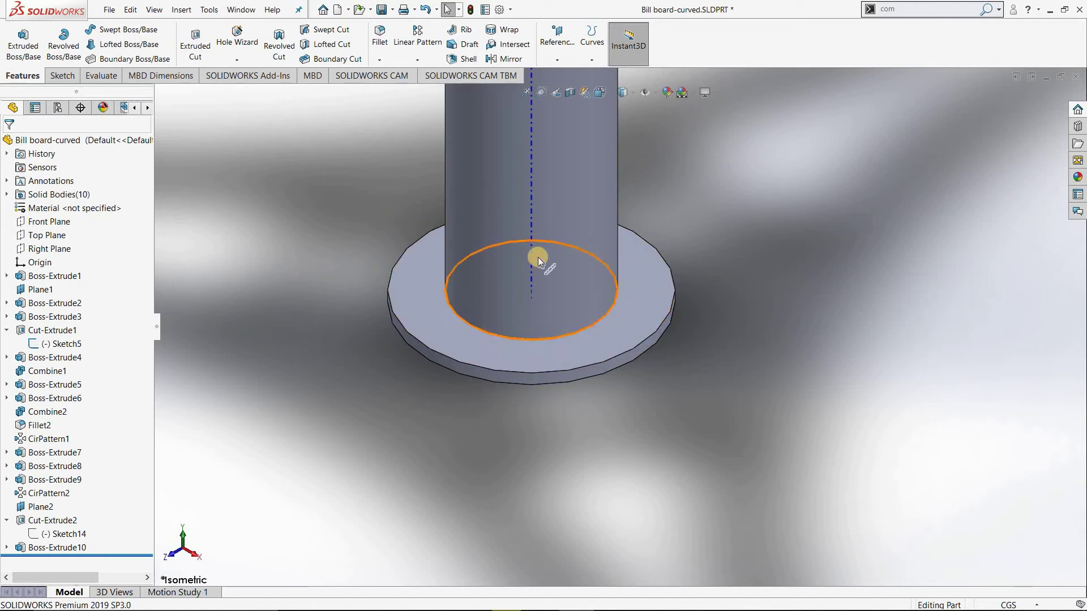
pyautogui.scroll(3, 617, 340)
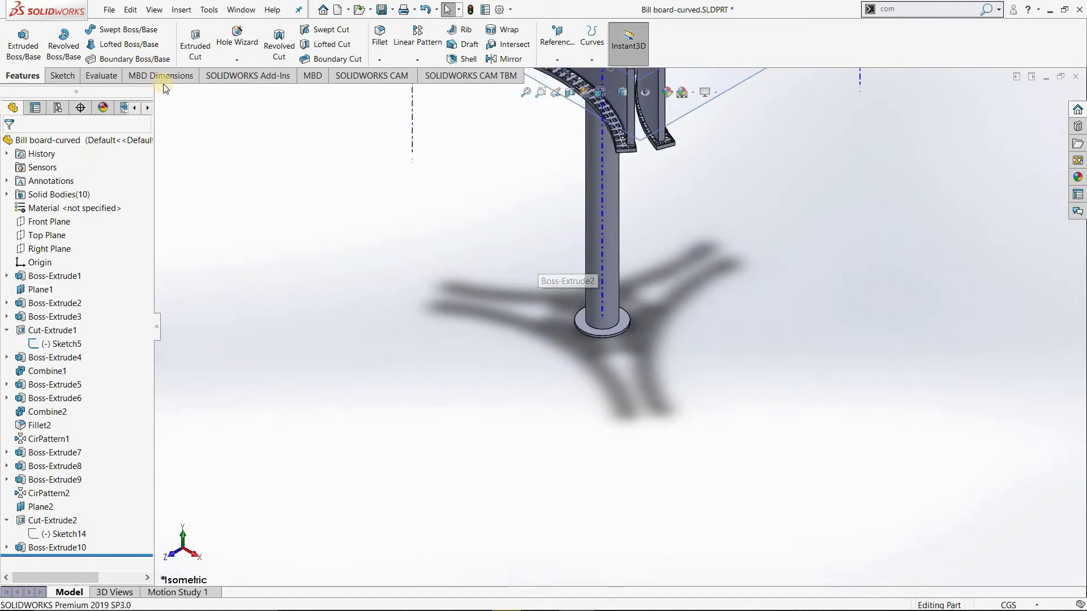
# Start a new sketch on the Front Plane, viewed Normal To.
pyautogui.click(39, 222)
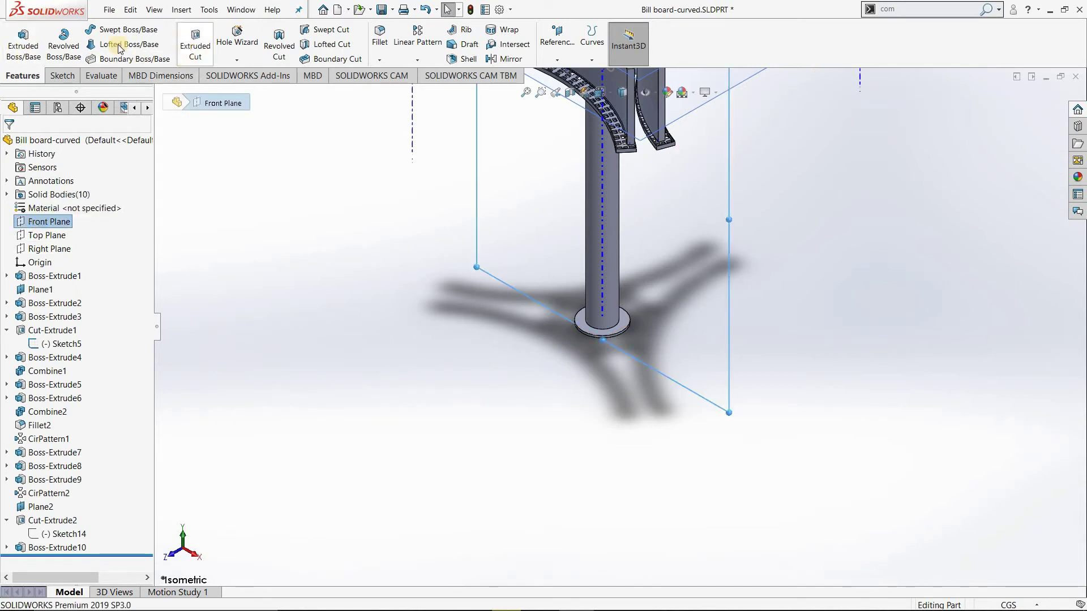
pyautogui.click(71, 51)
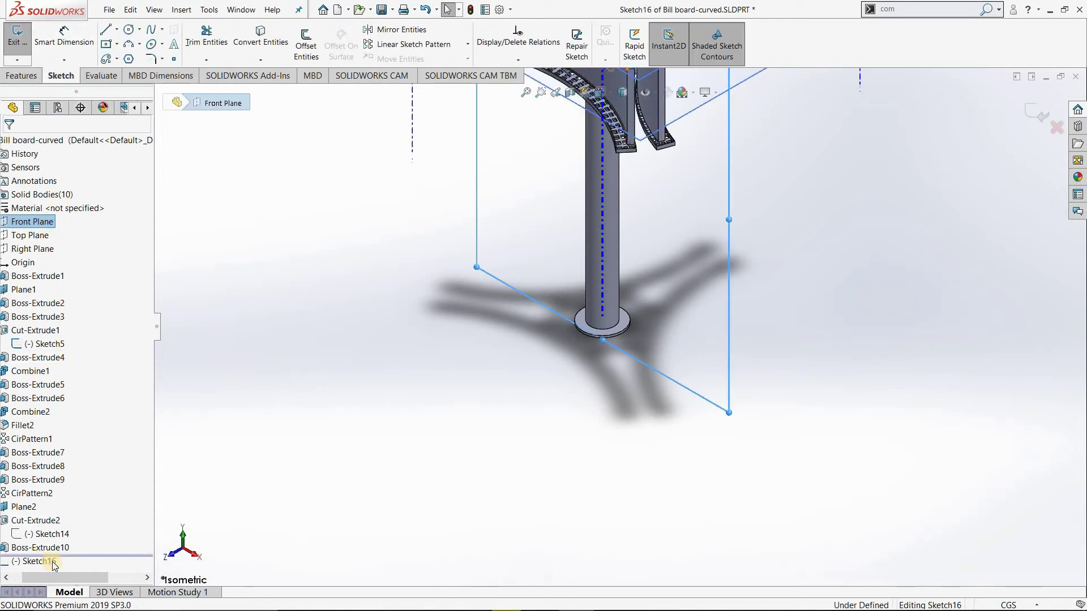
pyautogui.rightClick(39, 561)
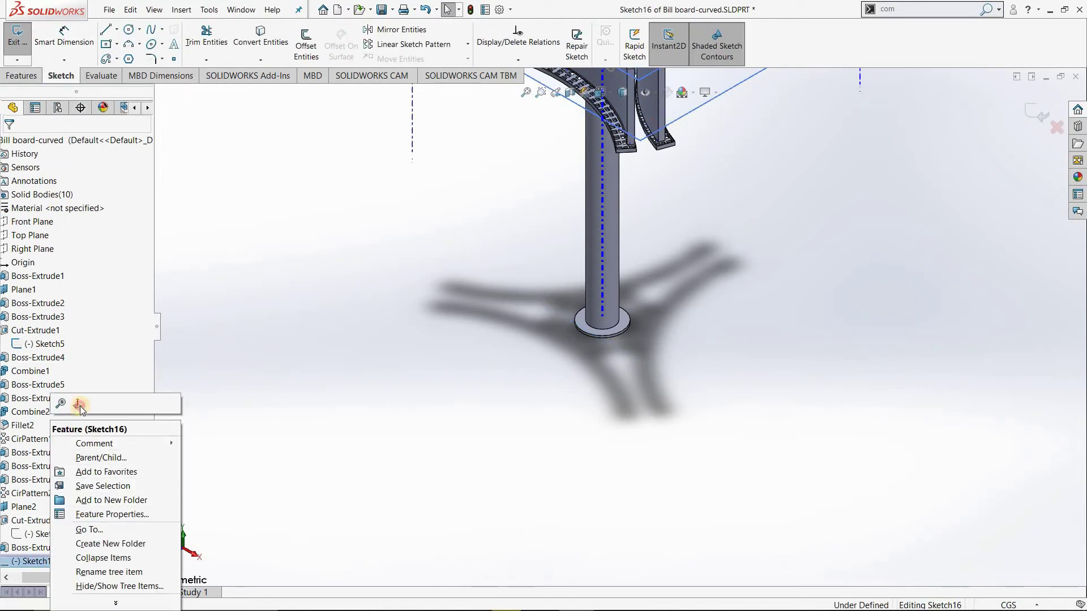
pyautogui.click(80, 405)
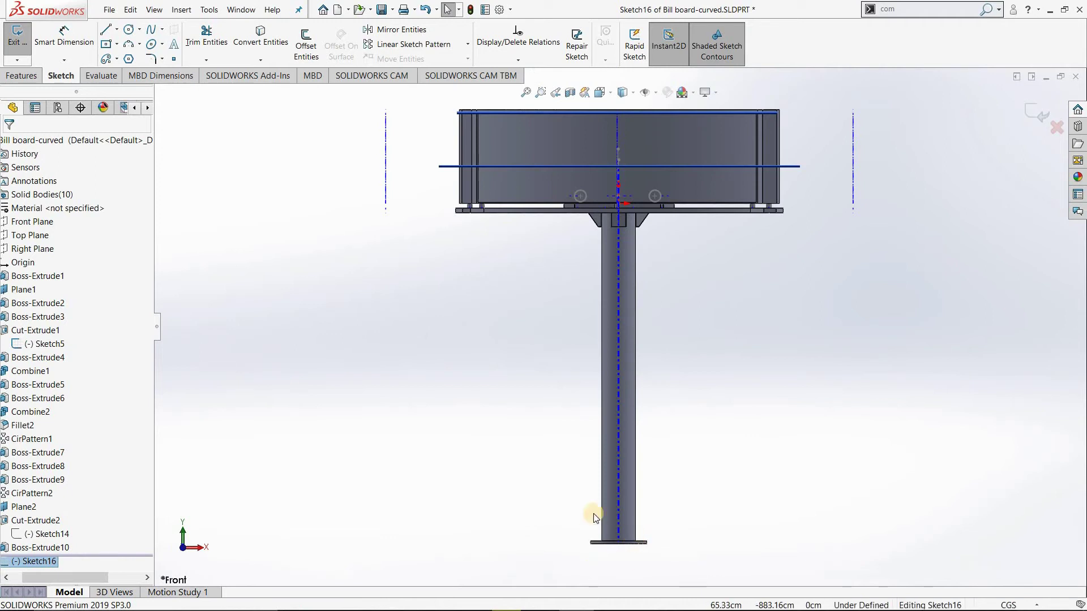
pyautogui.scroll(-3, 626, 468)
pyautogui.scroll(-2, 680, 321)
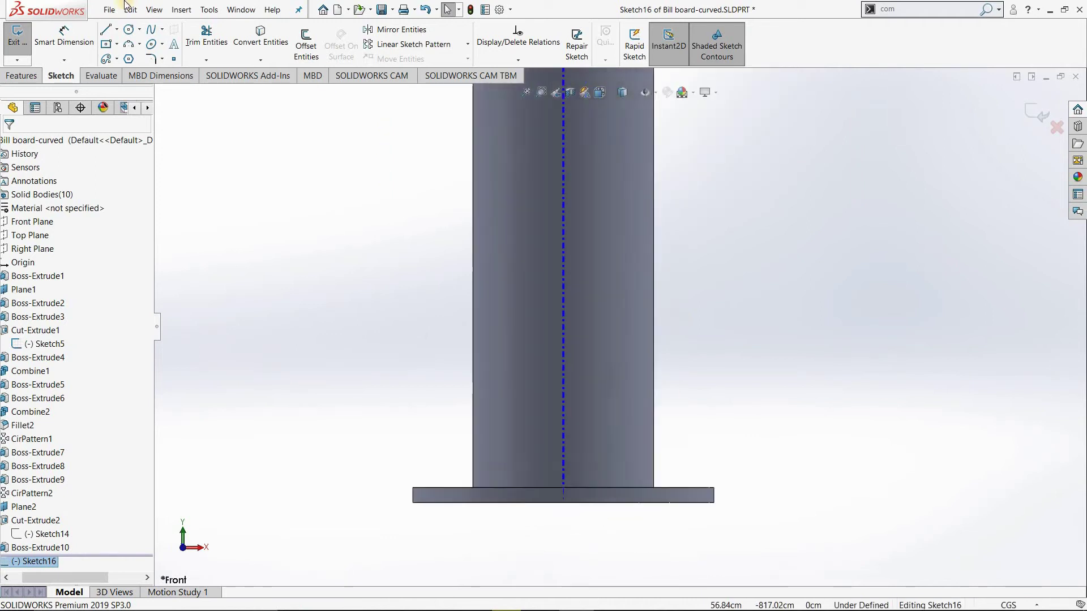
pyautogui.scroll(-1, 681, 321)
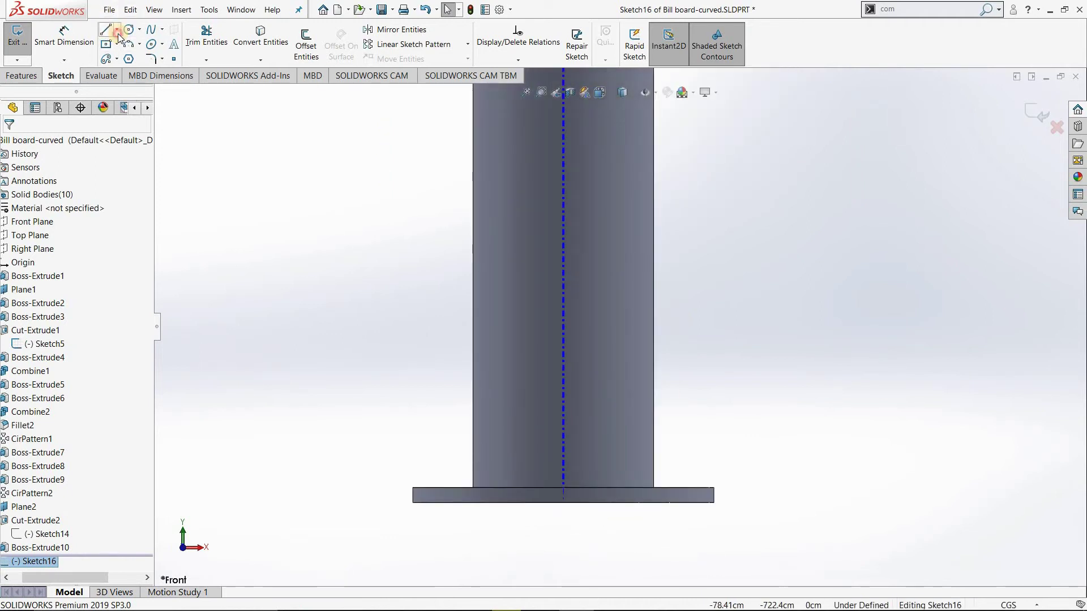
# Draw a vertical centerline from the base plate's top edge partway up the pole.
pyautogui.click(117, 29)
pyautogui.click(139, 58)
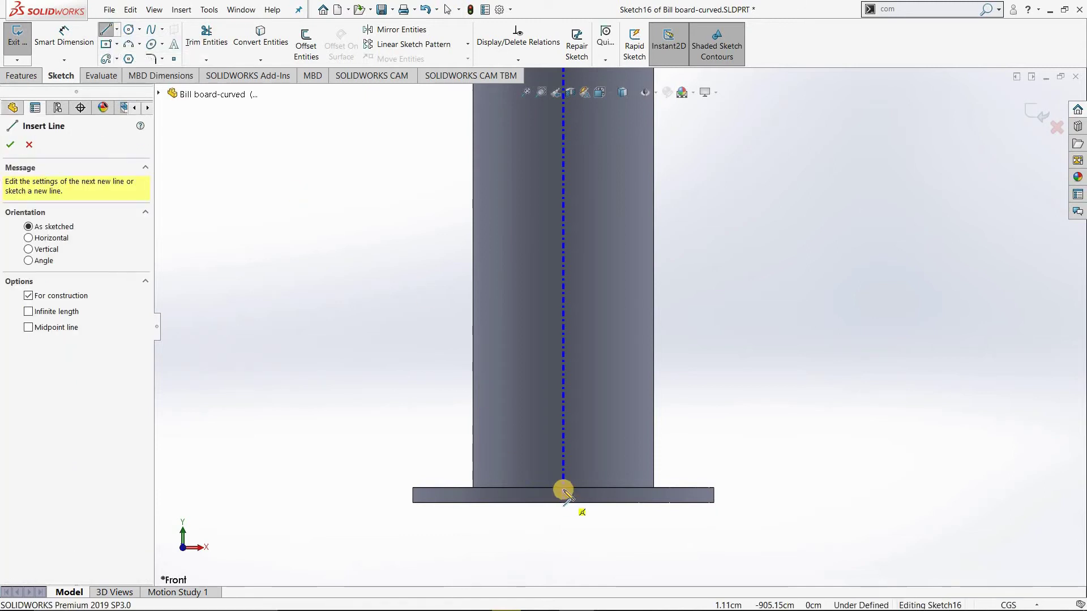
pyautogui.click(563, 488)
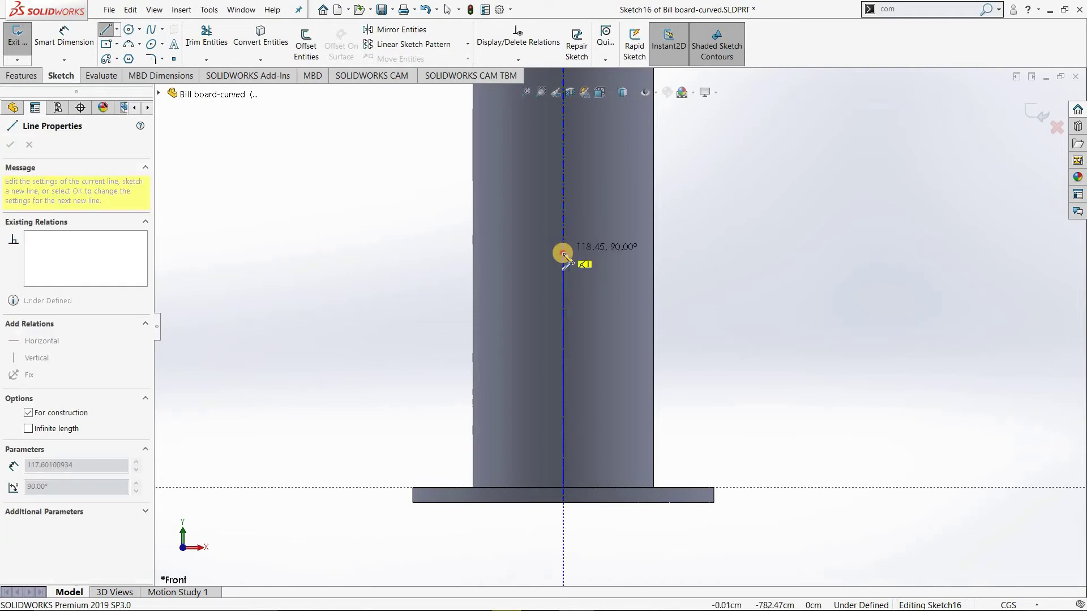
pyautogui.click(563, 253)
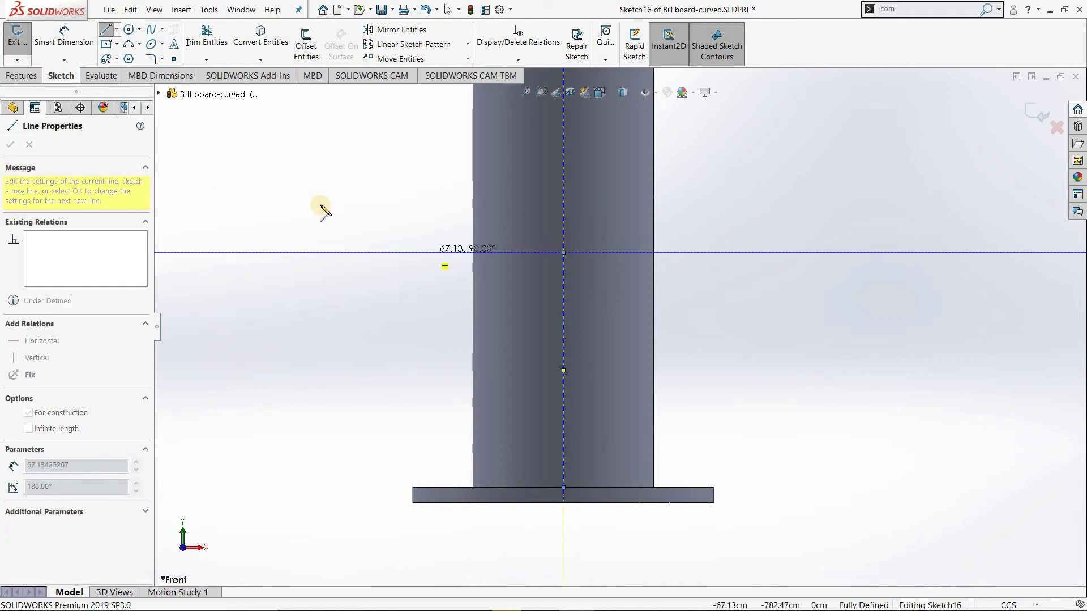
pyautogui.press('Escape')
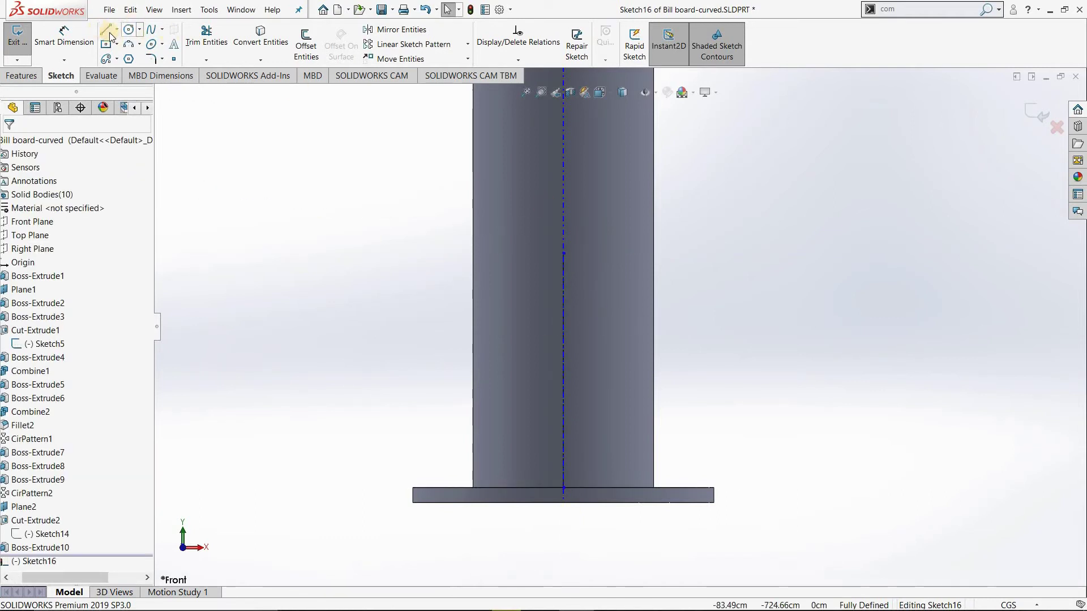
# Draw a line from the plate's right end to the pole, then up the post edge.
pyautogui.click(106, 35)
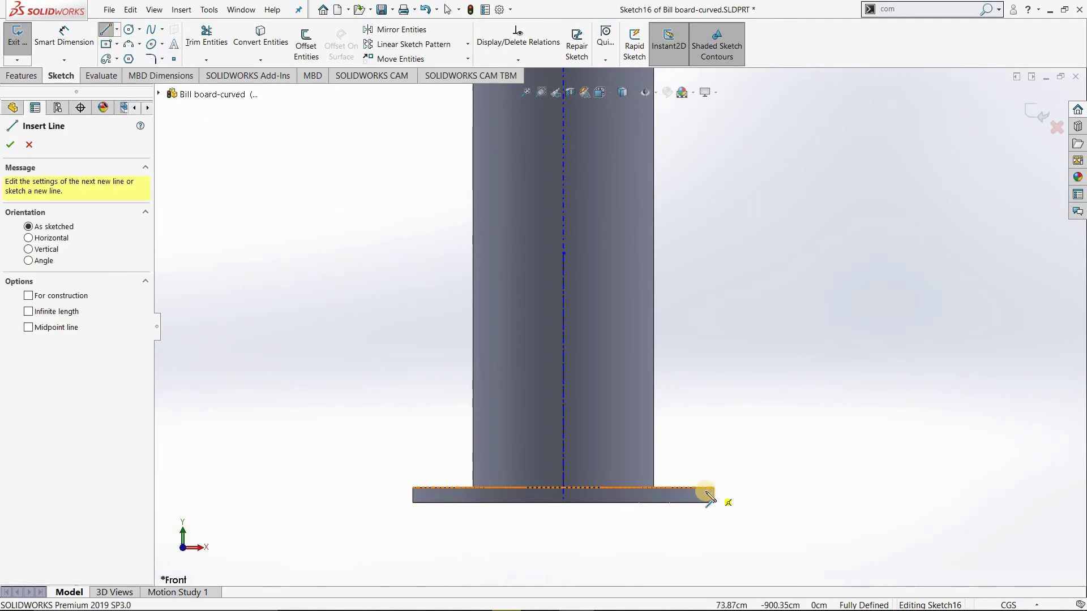
pyautogui.scroll(-1, 694, 464)
pyautogui.scroll(-2, 699, 461)
pyautogui.click(696, 456)
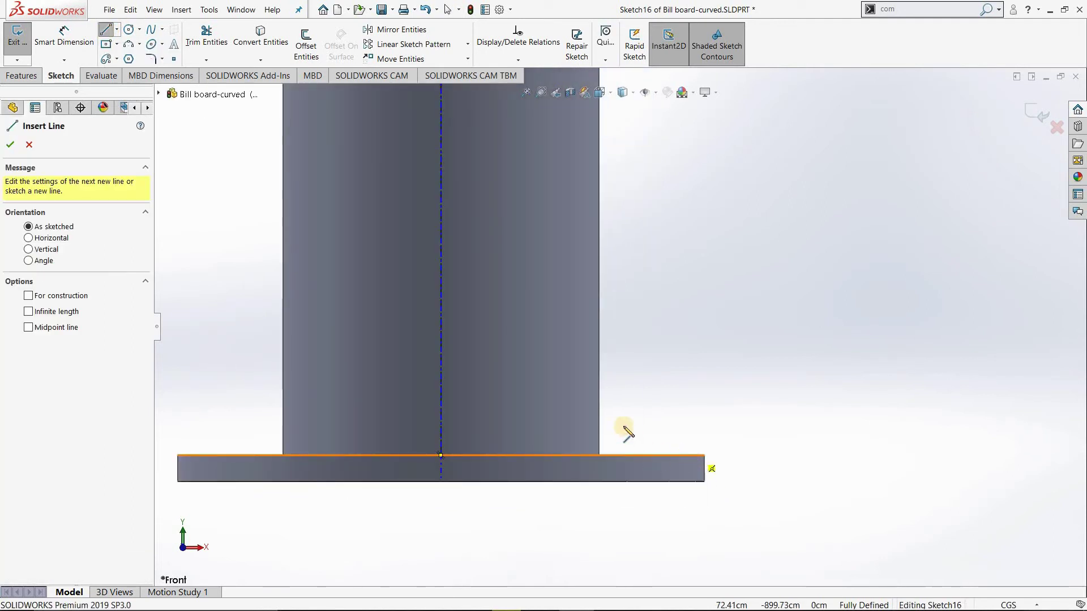
pyautogui.click(599, 456)
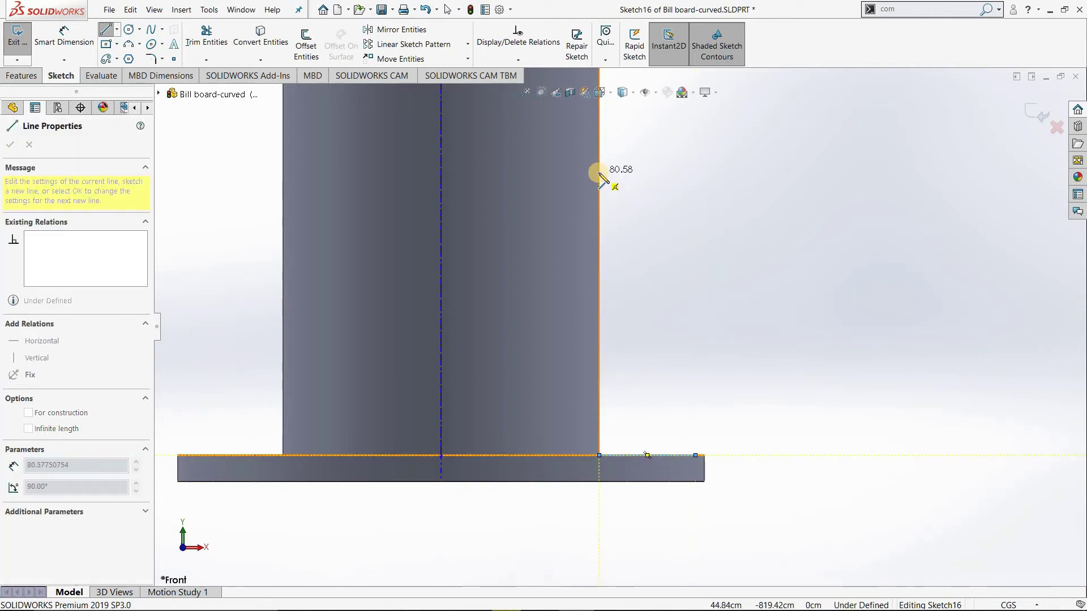
pyautogui.scroll(5, 612, 227)
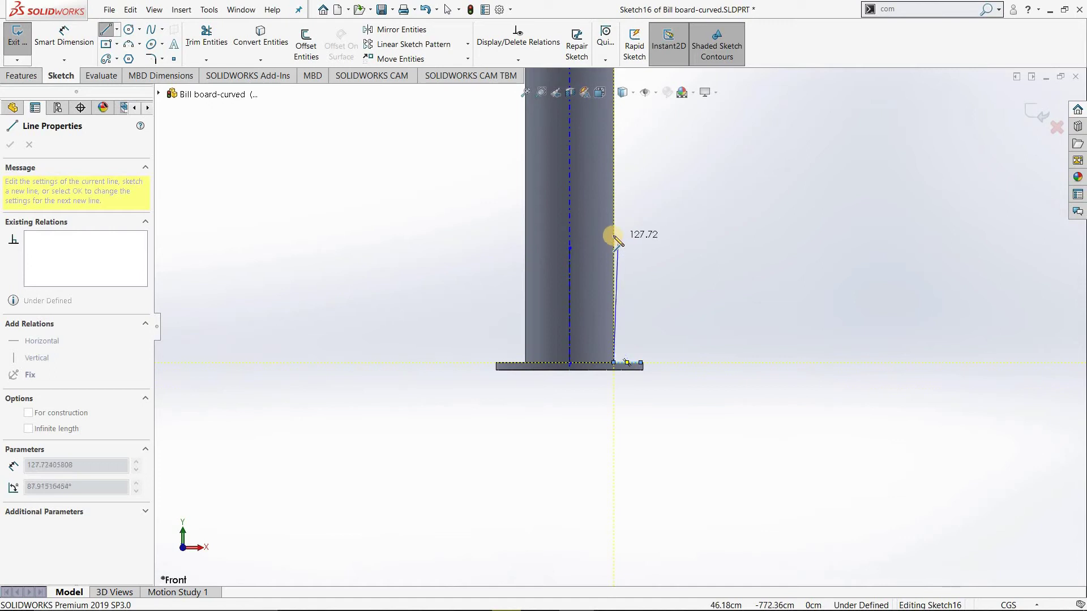
pyautogui.click(613, 235)
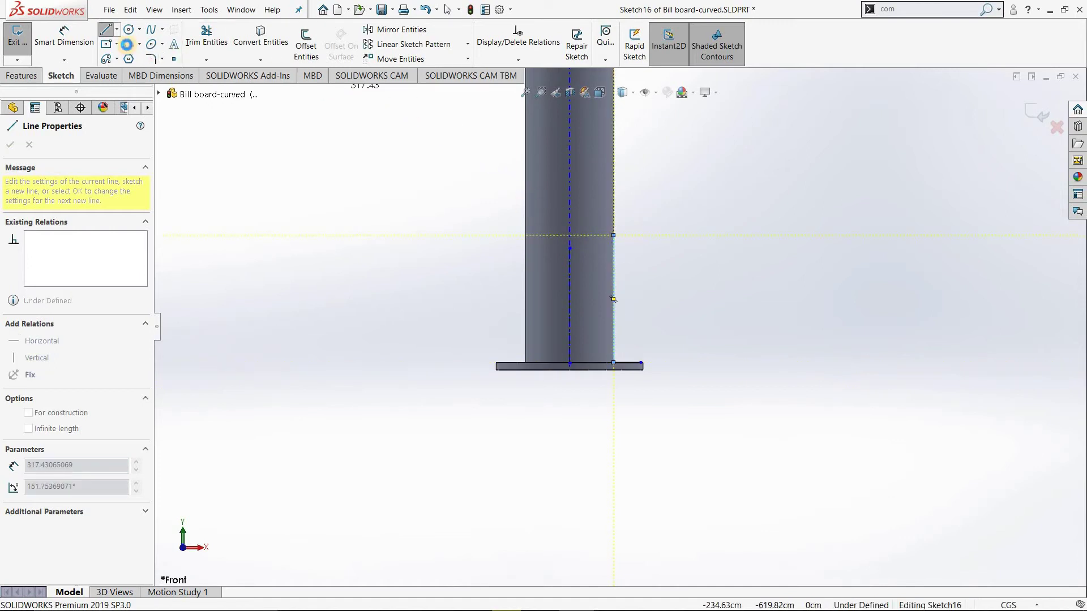
pyautogui.press('Escape')
# Close the outline with a three-point arc from the plate's outer corner to the line top.
pyautogui.press('a')
pyautogui.scroll(-4, 652, 402)
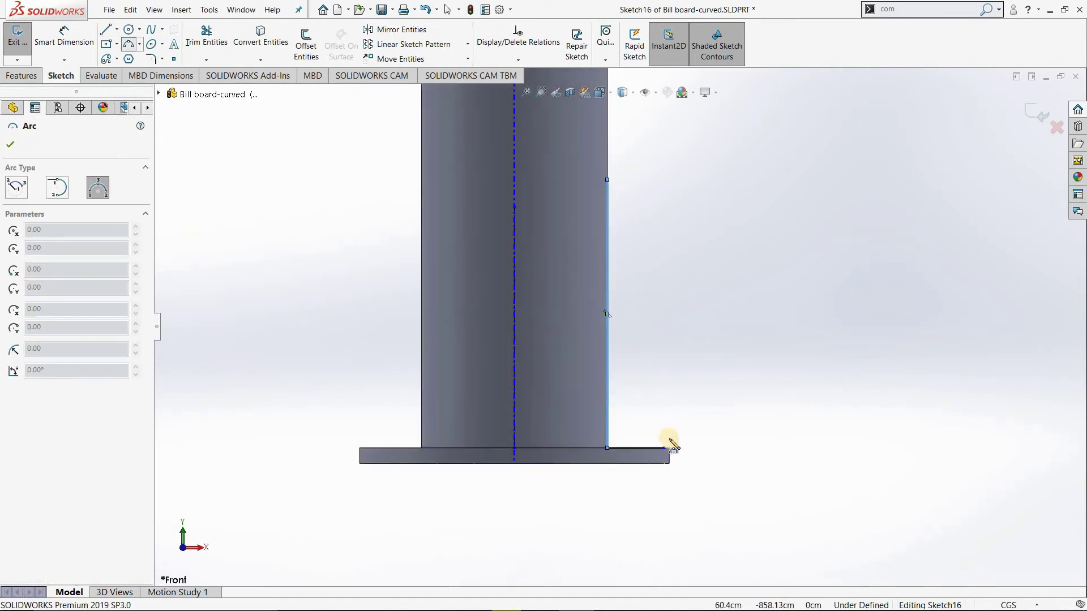
pyautogui.click(665, 447)
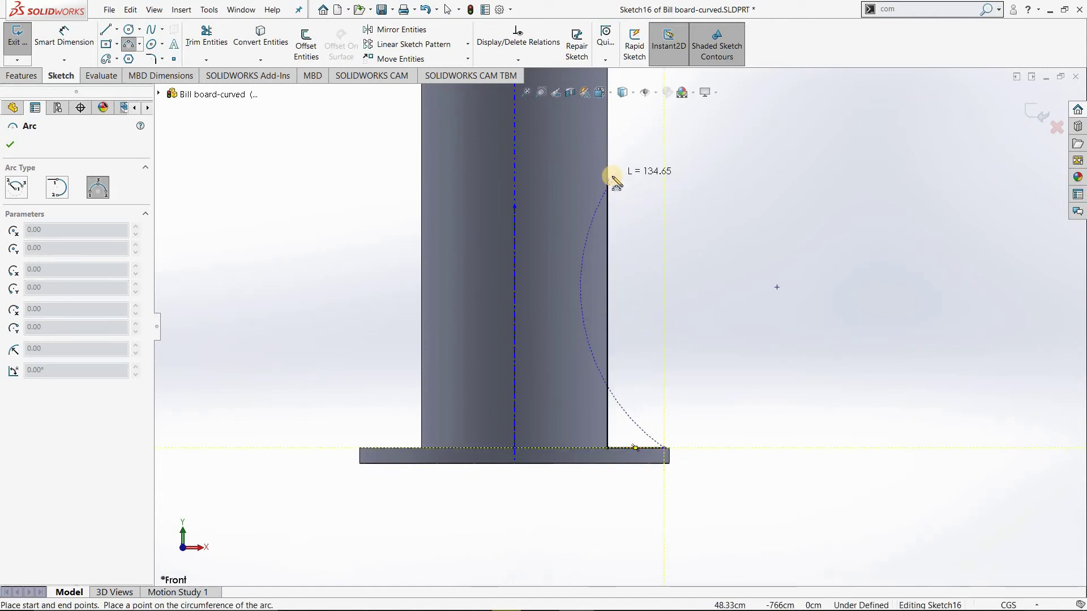
pyautogui.click(608, 180)
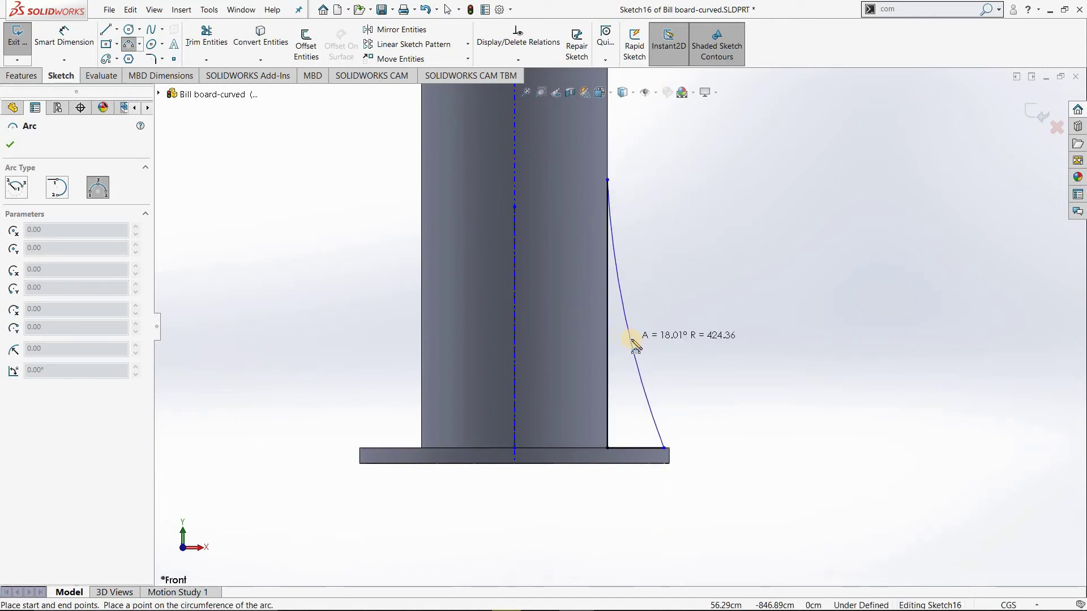
pyautogui.click(635, 345)
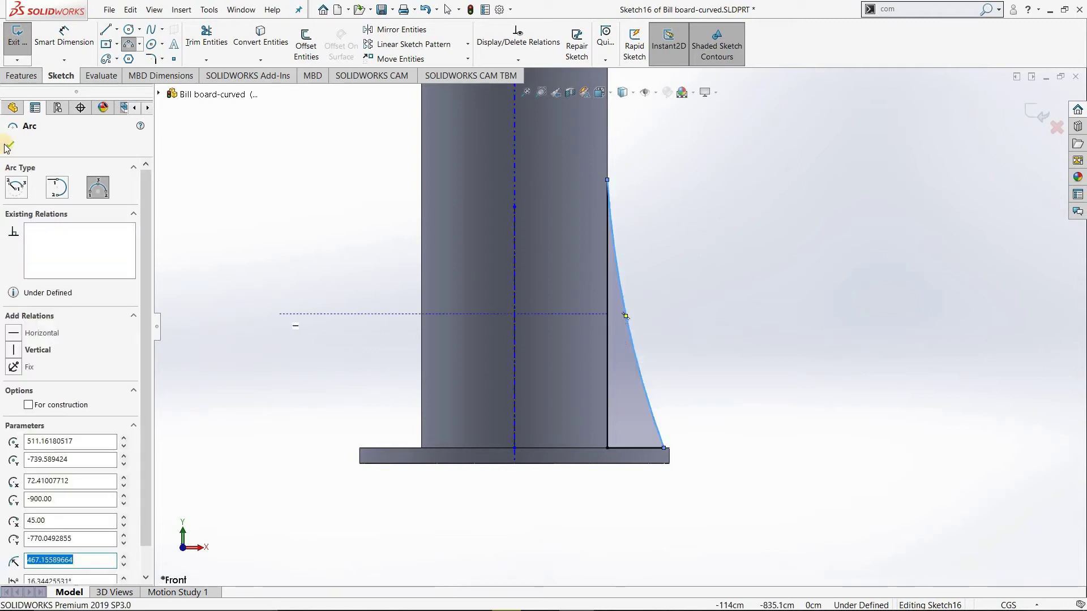
pyautogui.click(19, 52)
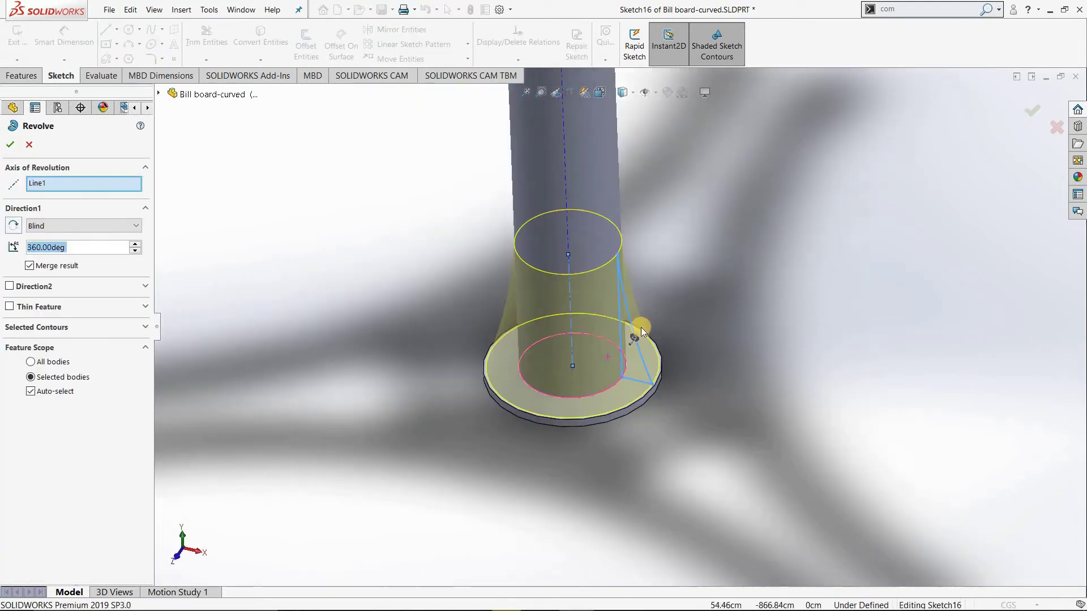
# Revolve Sketch16 just 5° around Line1 to create the Revolve1 fin.
pyautogui.doubleClick(58, 250)
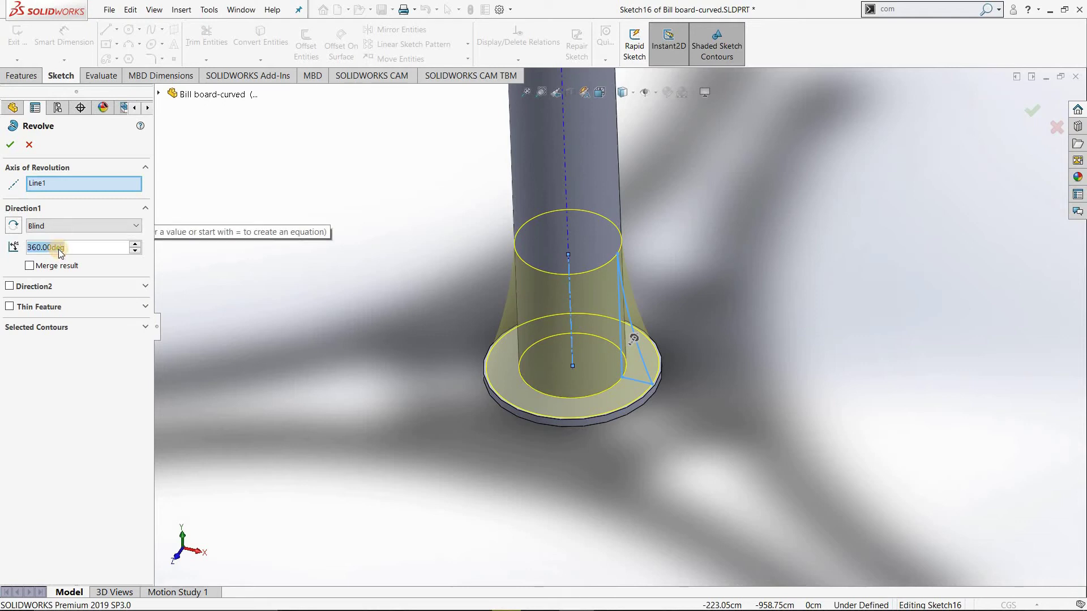
pyautogui.write('5')
pyautogui.press('Return')
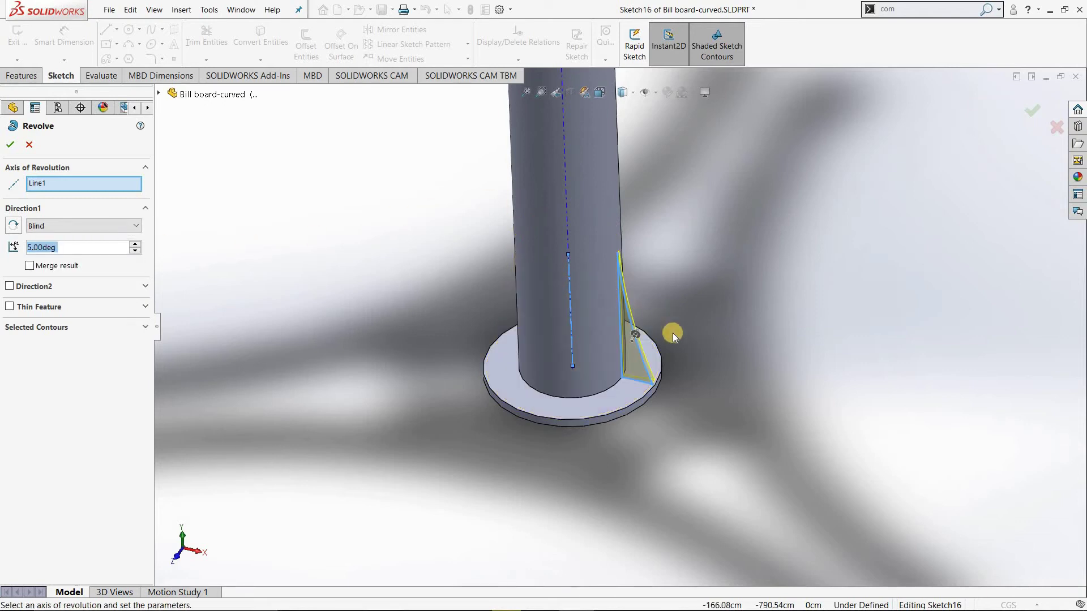
pyautogui.click(11, 148)
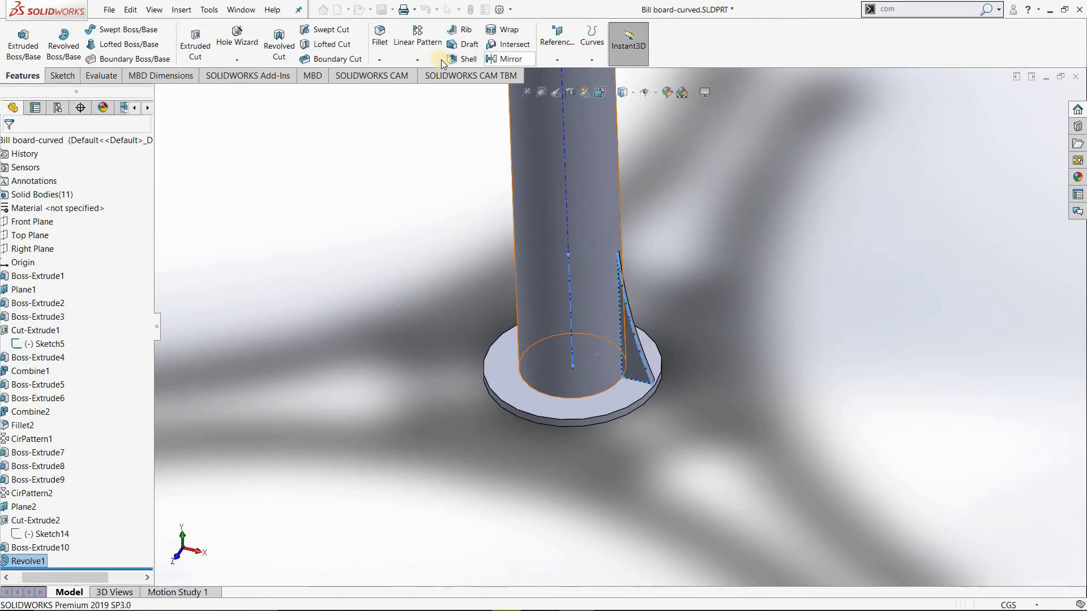
# Set up a circular pattern around the post's axis with 10 instances.
pyautogui.click(416, 60)
pyautogui.click(433, 89)
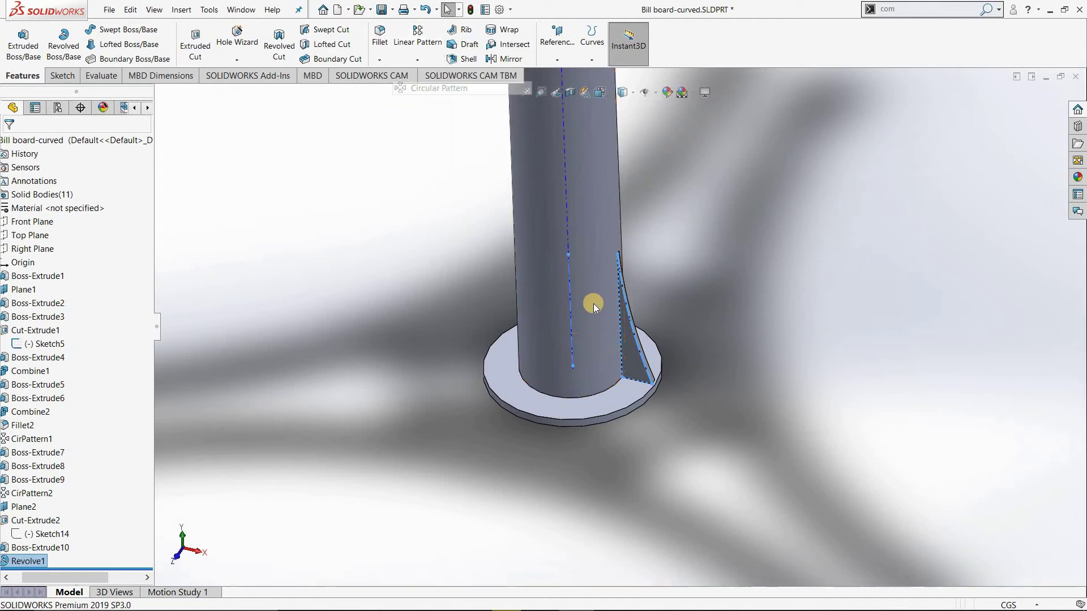
pyautogui.click(101, 184)
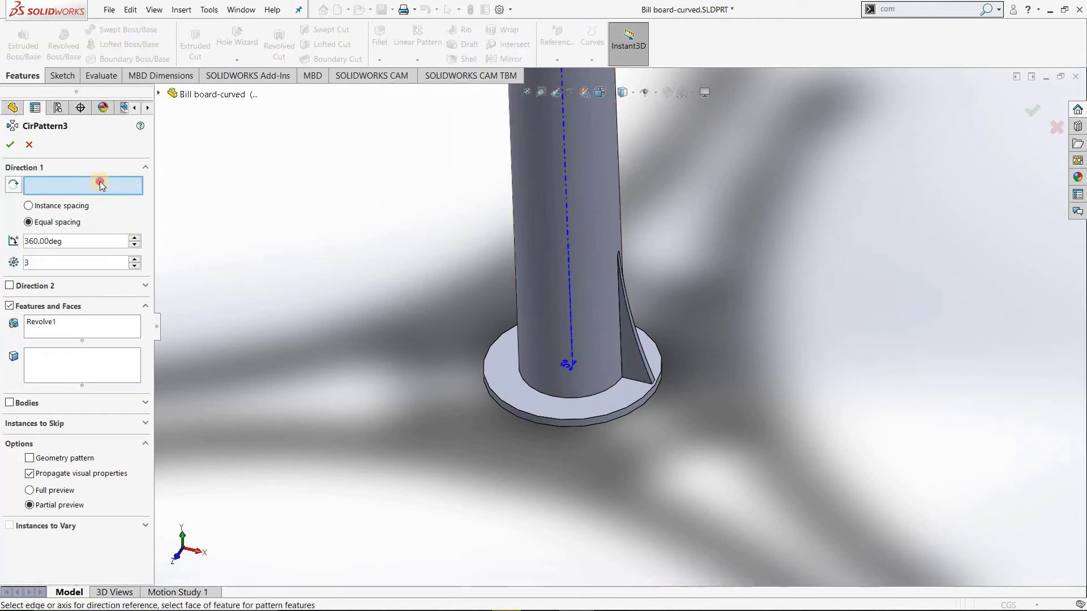
pyautogui.click(566, 233)
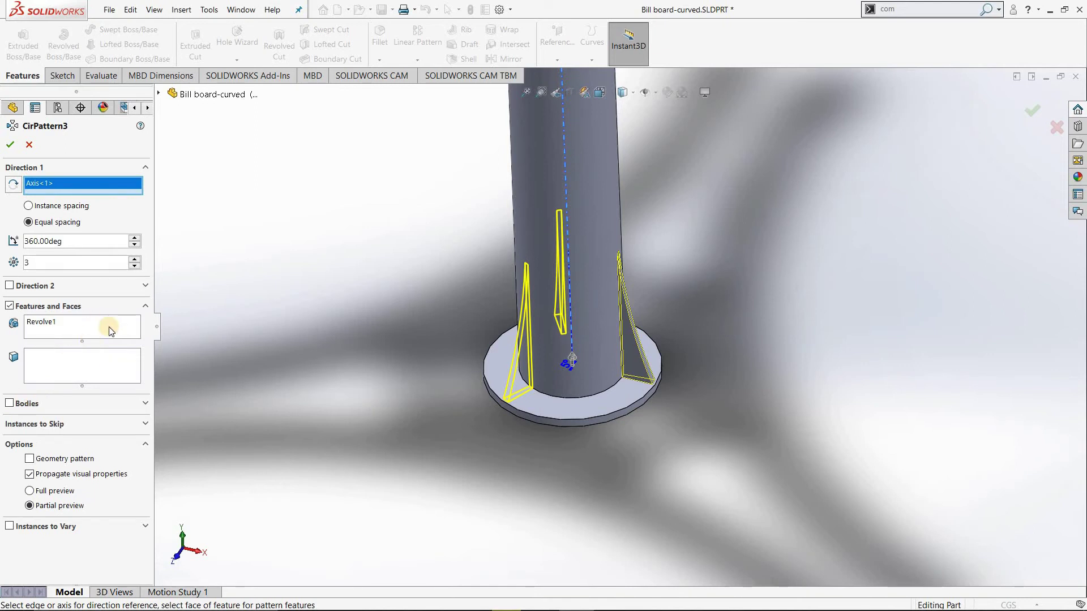
pyautogui.click(132, 259)
pyautogui.click(132, 259)
pyautogui.click(133, 259)
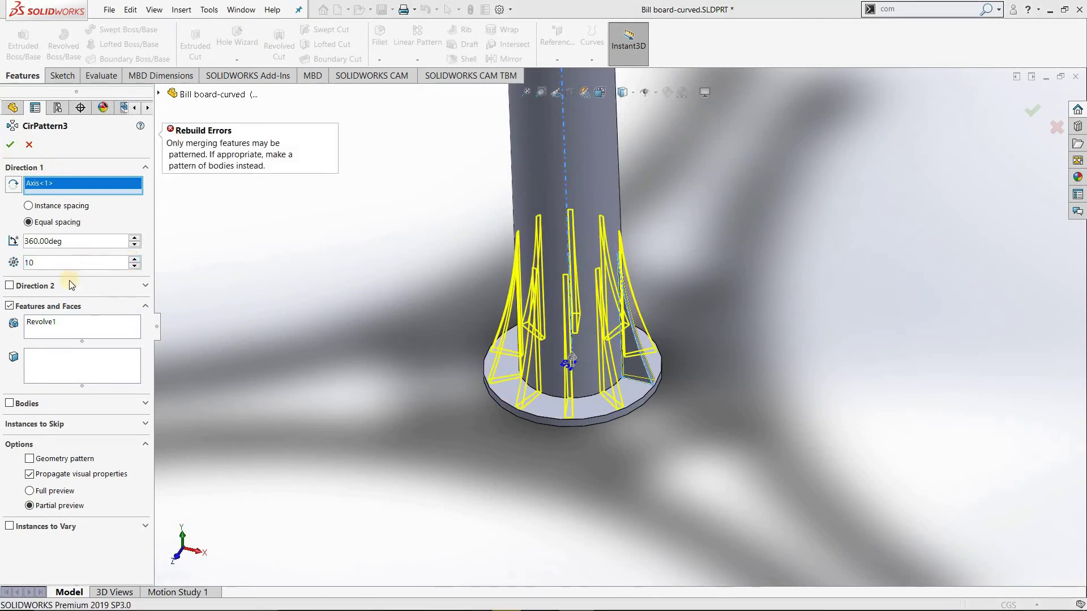
# Pattern the Revolve1 fin as a body instead of a feature and accept the pattern.
pyautogui.rightClick(80, 330)
pyautogui.click(90, 340)
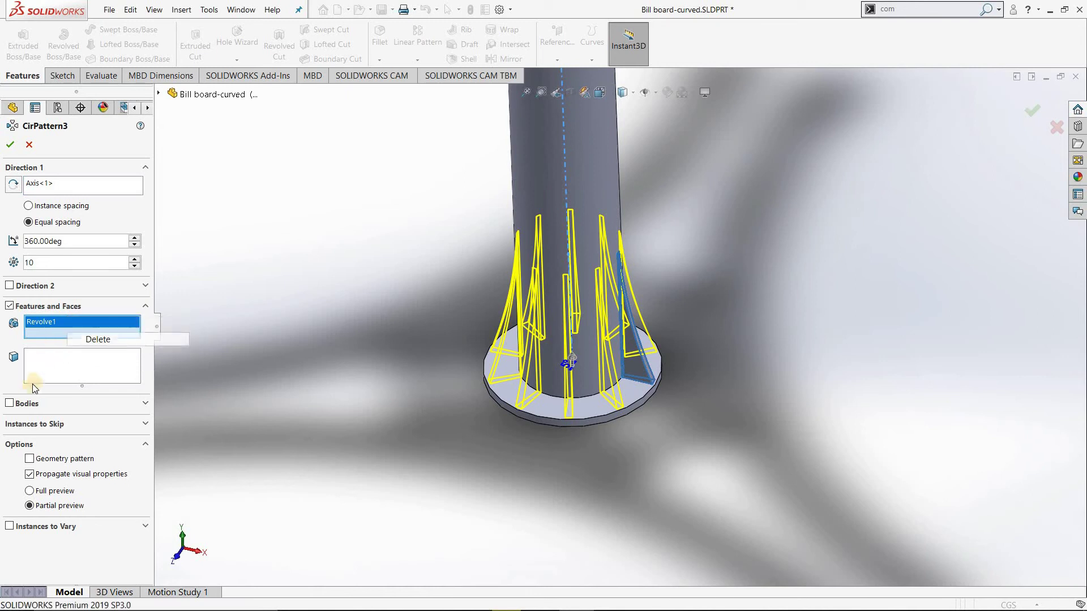
pyautogui.click(26, 405)
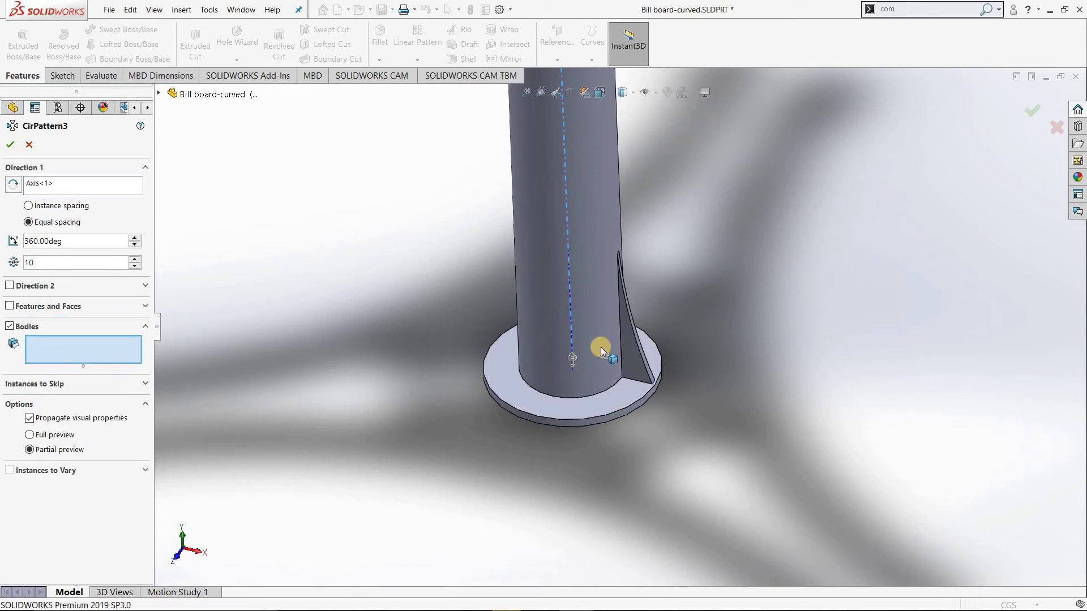
pyautogui.click(633, 356)
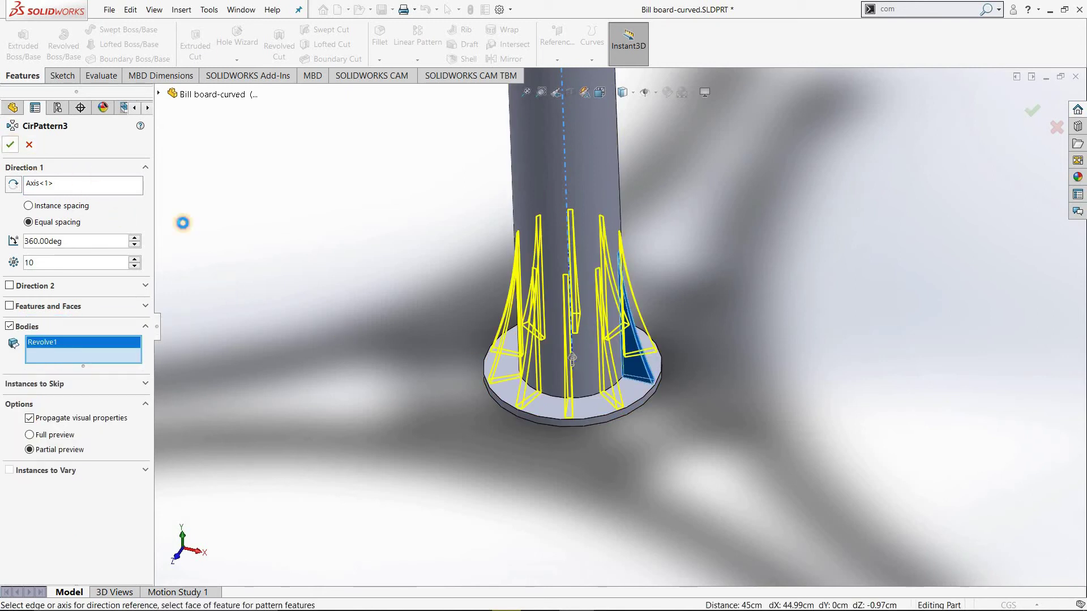
pyautogui.rightClick(692, 457)
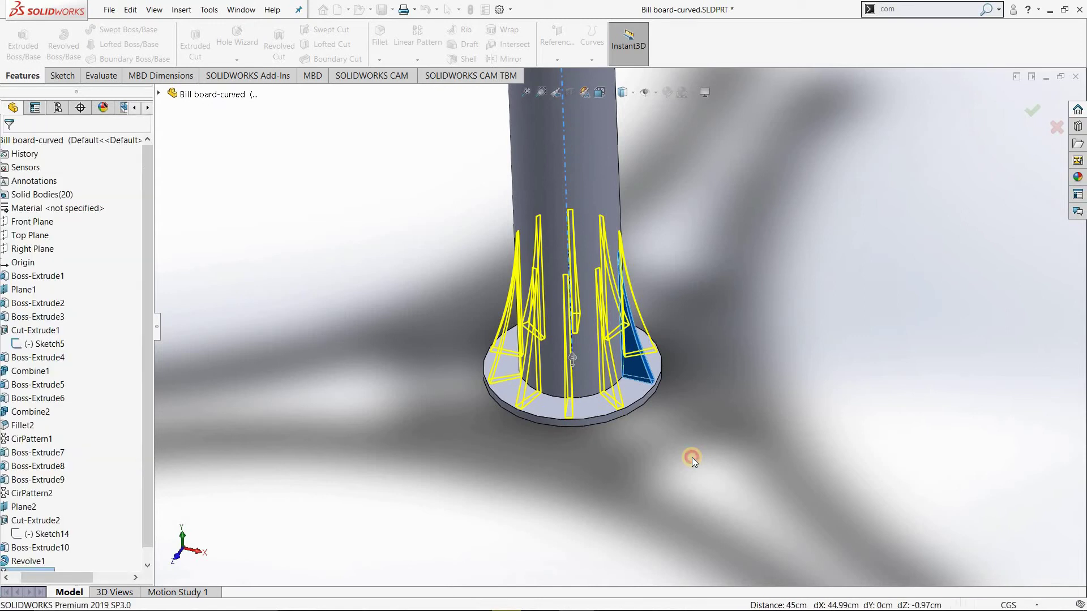
pyautogui.click(107, 10)
# Save the billboard part, then view it isometrically and zoom in on the panel junction.
pyautogui.click(131, 140)
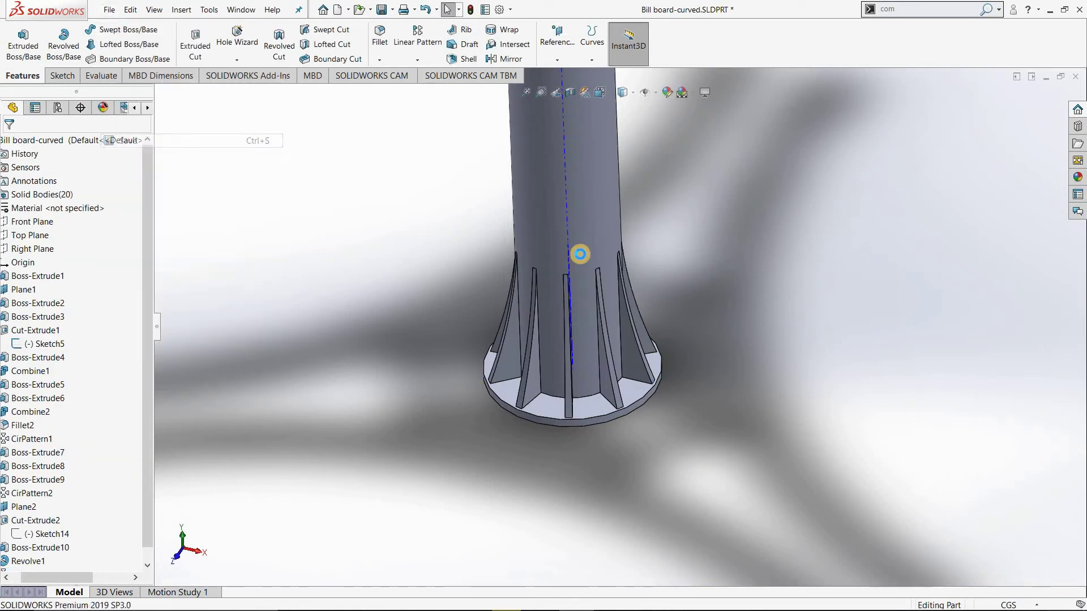
pyautogui.hotkey('ctrl', '7')
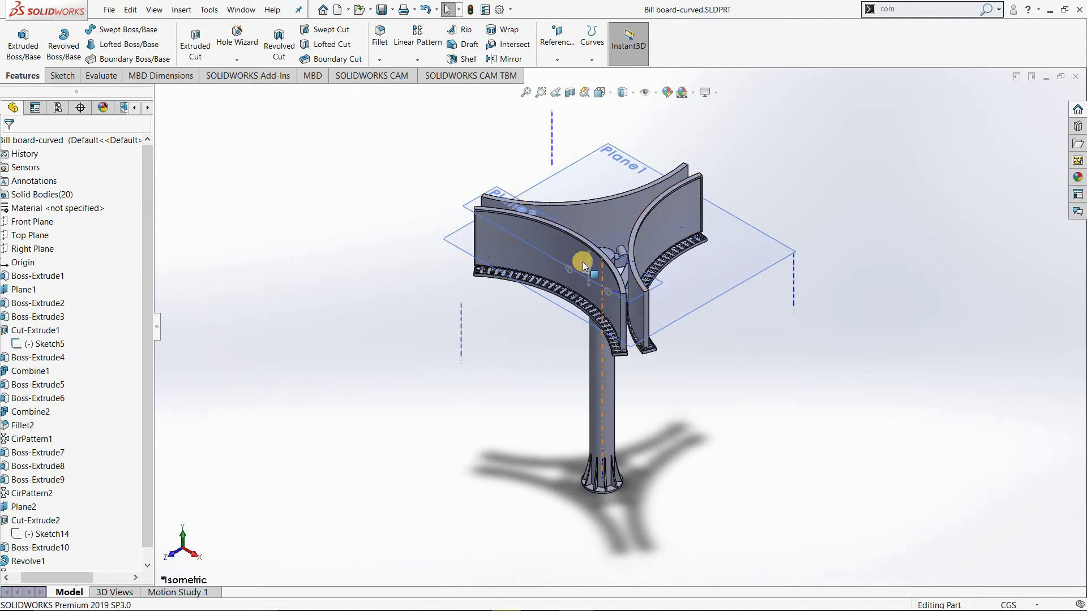
pyautogui.scroll(-2, 580, 262)
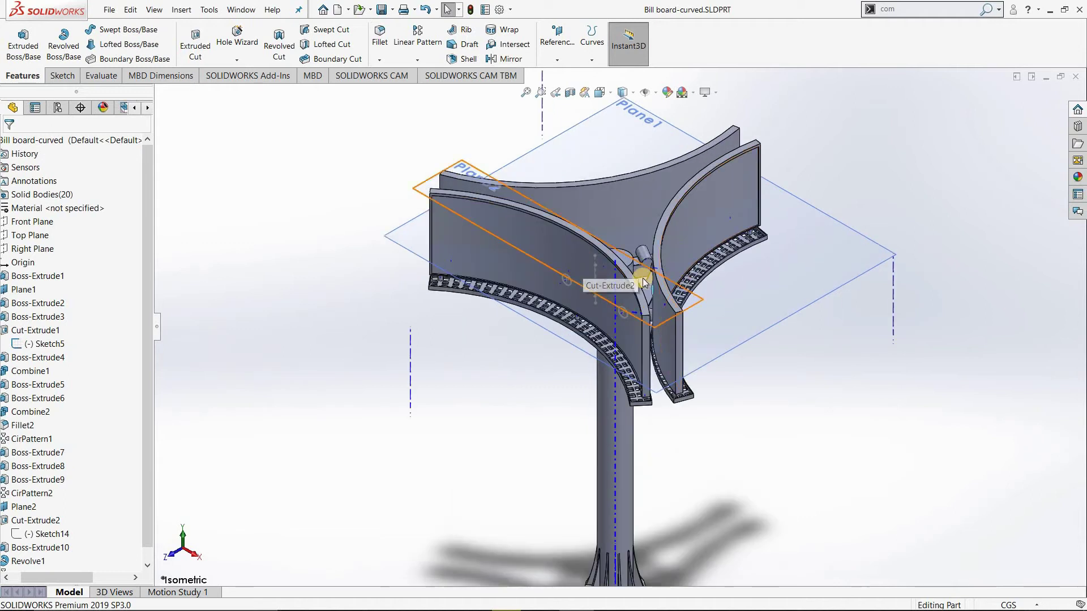
pyautogui.scroll(-1, 645, 282)
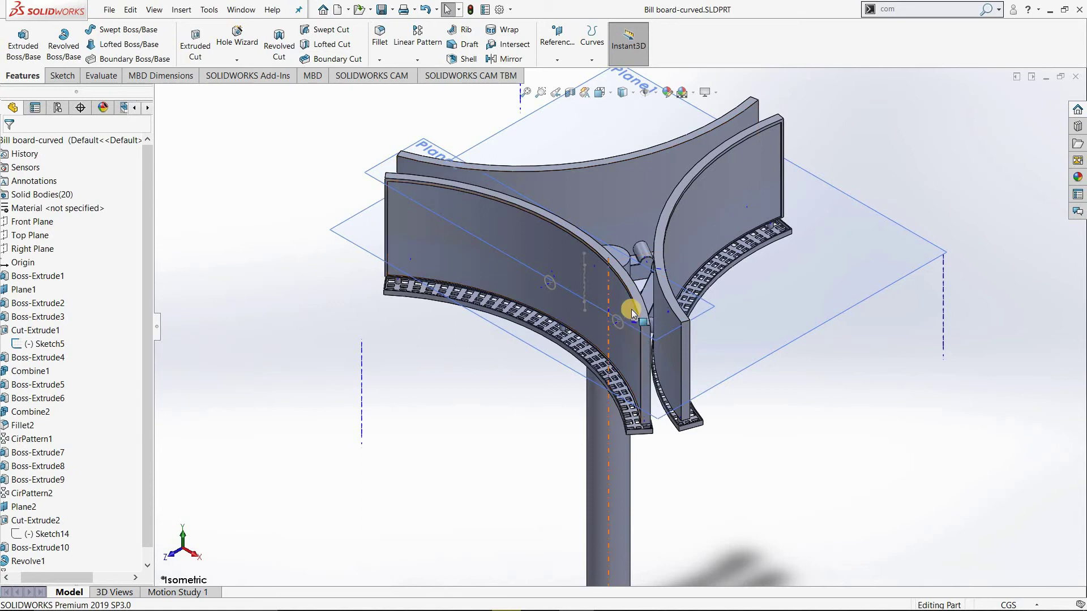
pyautogui.scroll(-3, 639, 322)
pyautogui.scroll(2, 540, 215)
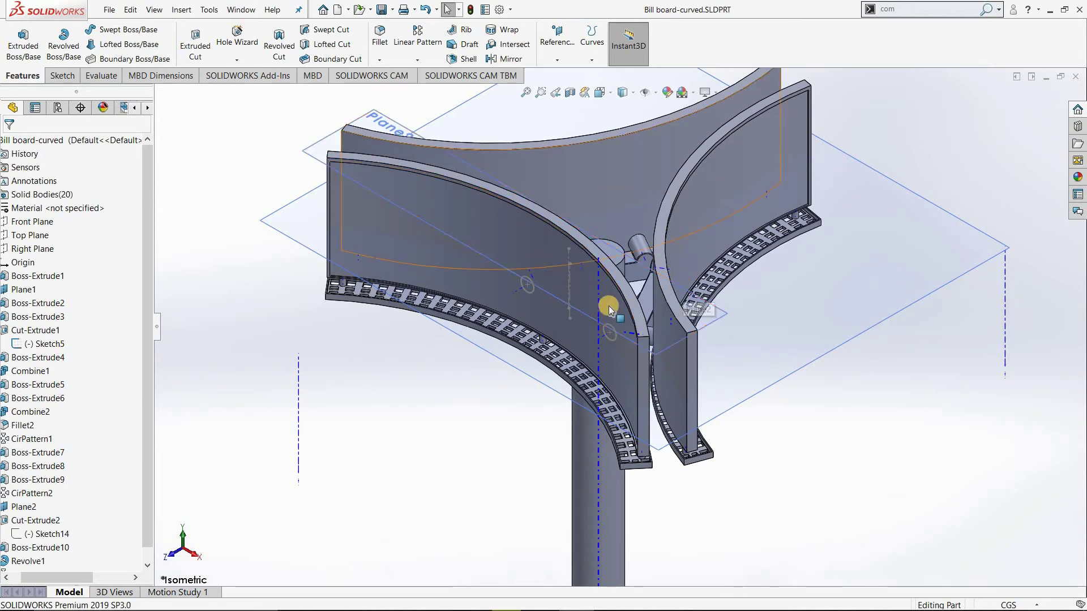
pyautogui.scroll(-2, 646, 338)
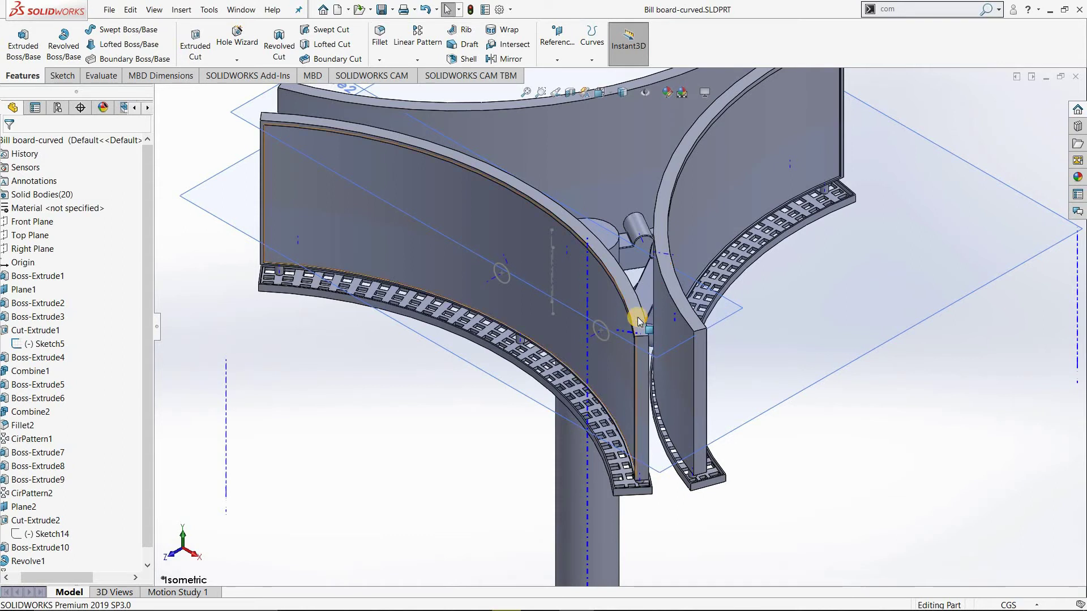
pyautogui.scroll(3, 636, 342)
pyautogui.scroll(-2, 634, 342)
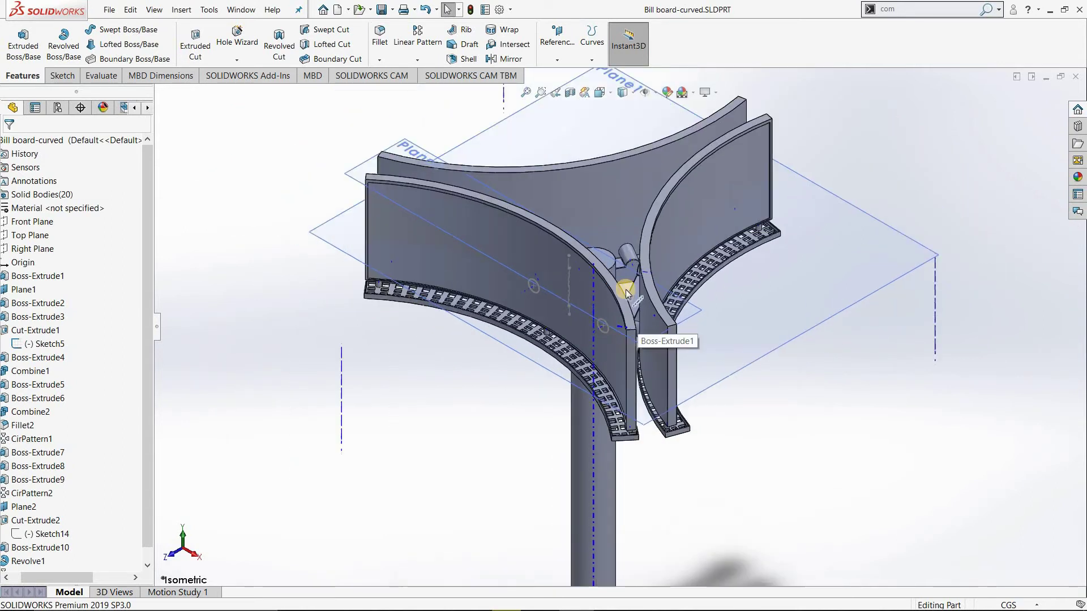
# Select the small cylinder at the panel junction as the basis for a new reference plane.
pyautogui.click(628, 253)
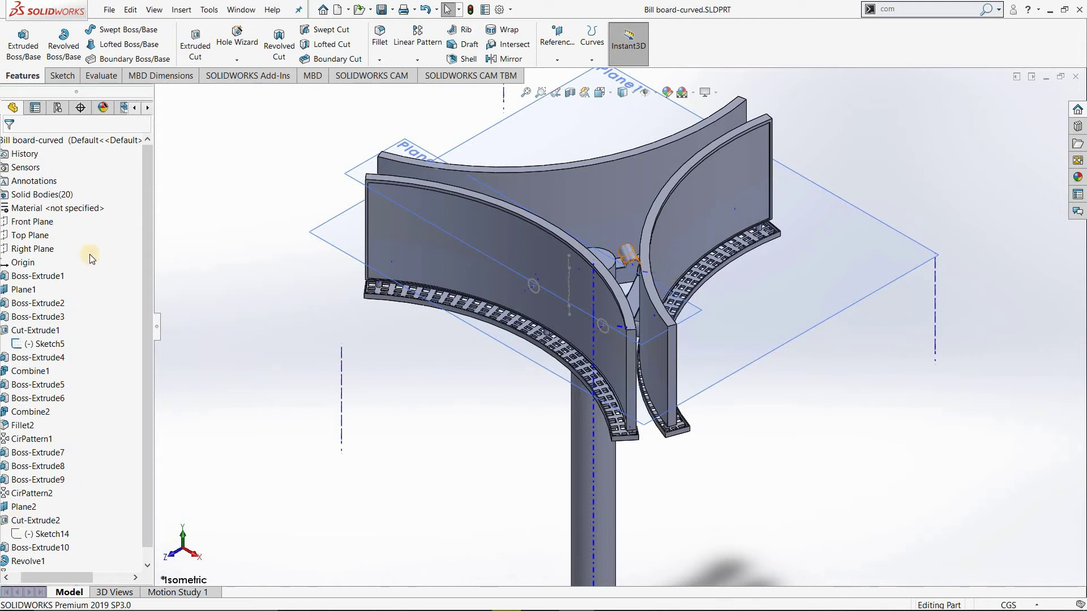
pyautogui.moveTo(55, 577); pyautogui.dragTo(26, 576)
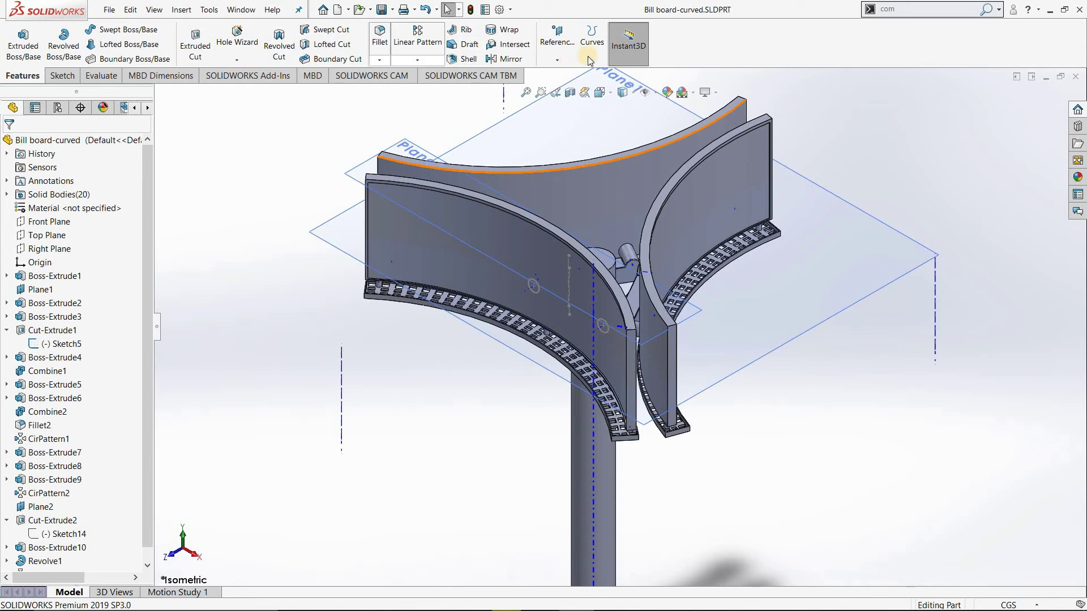
pyautogui.click(558, 61)
pyautogui.click(564, 75)
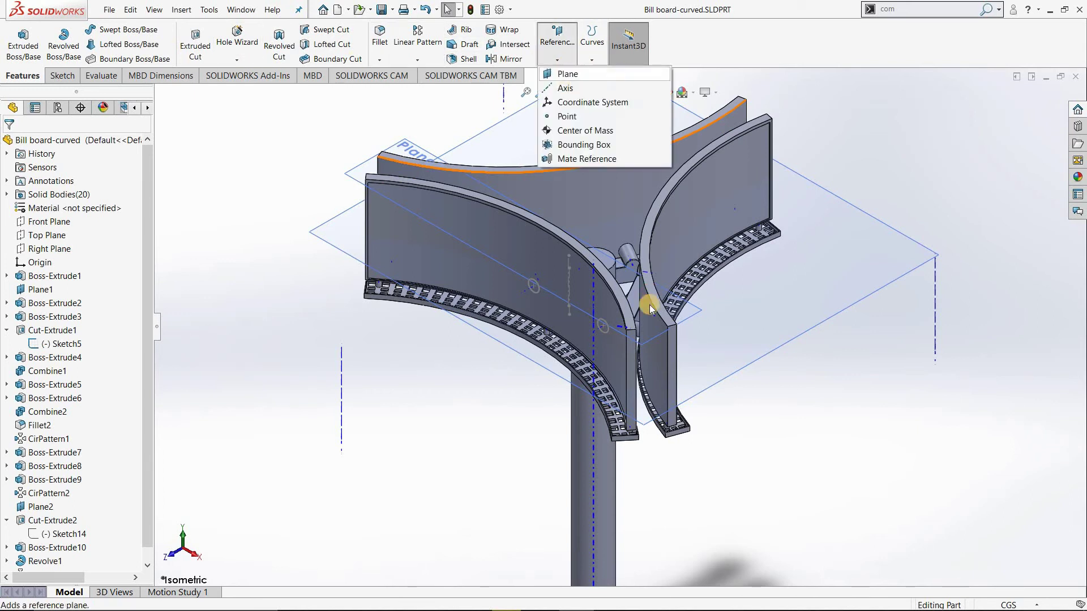
# Create Plane3 from the panel's end face, flipped, at a 60 cm offset.
pyautogui.click(633, 367)
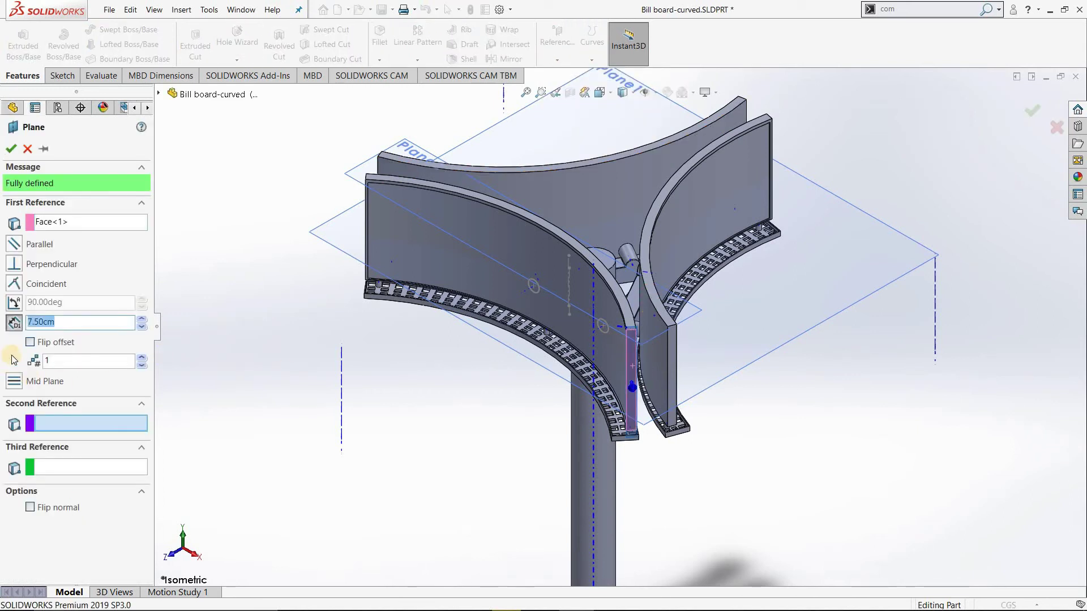
pyautogui.click(33, 344)
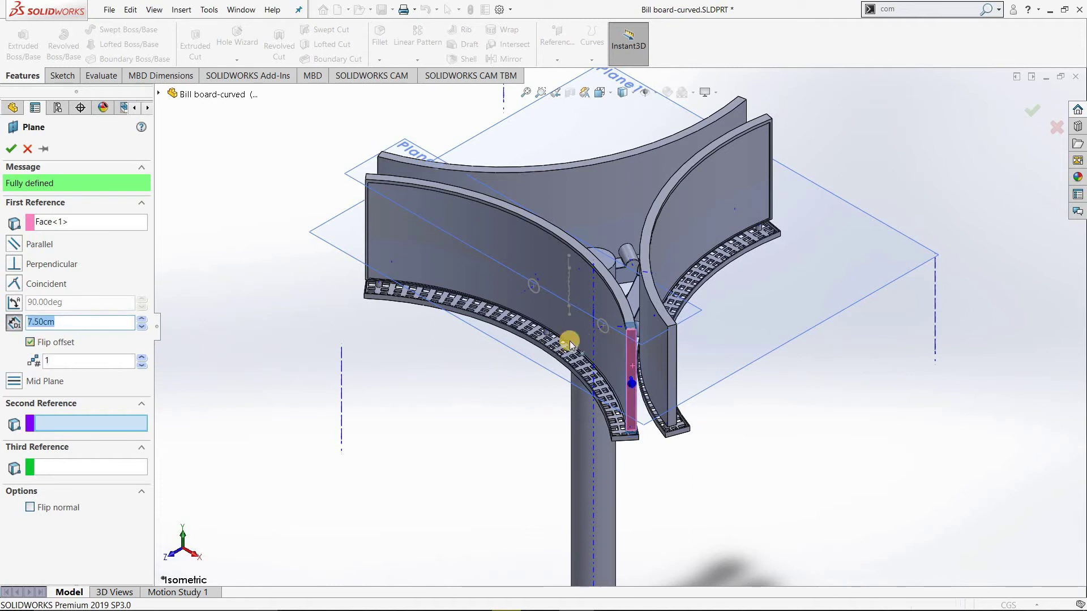
pyautogui.scroll(-1, 640, 325)
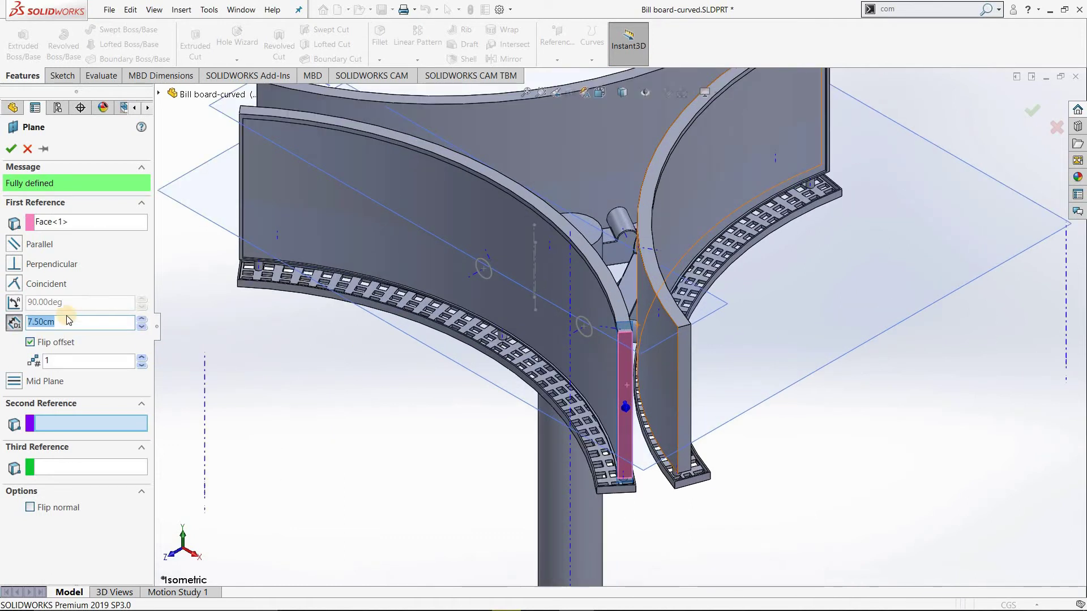
pyautogui.write('20')
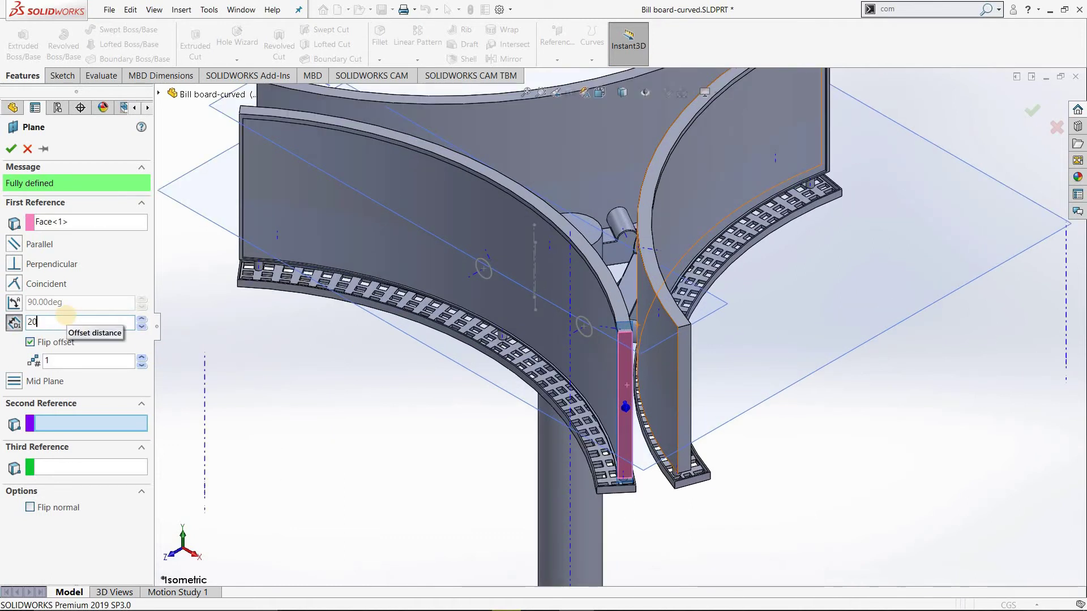
pyautogui.click(141, 321)
pyautogui.write('30')
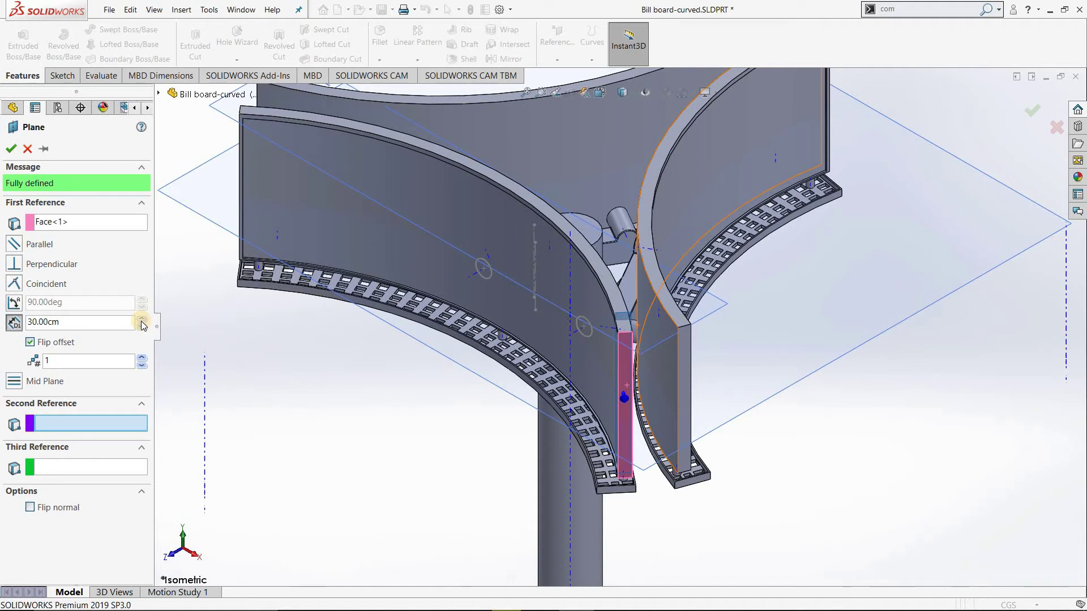
pyautogui.doubleClick(76, 326)
pyautogui.write('60')
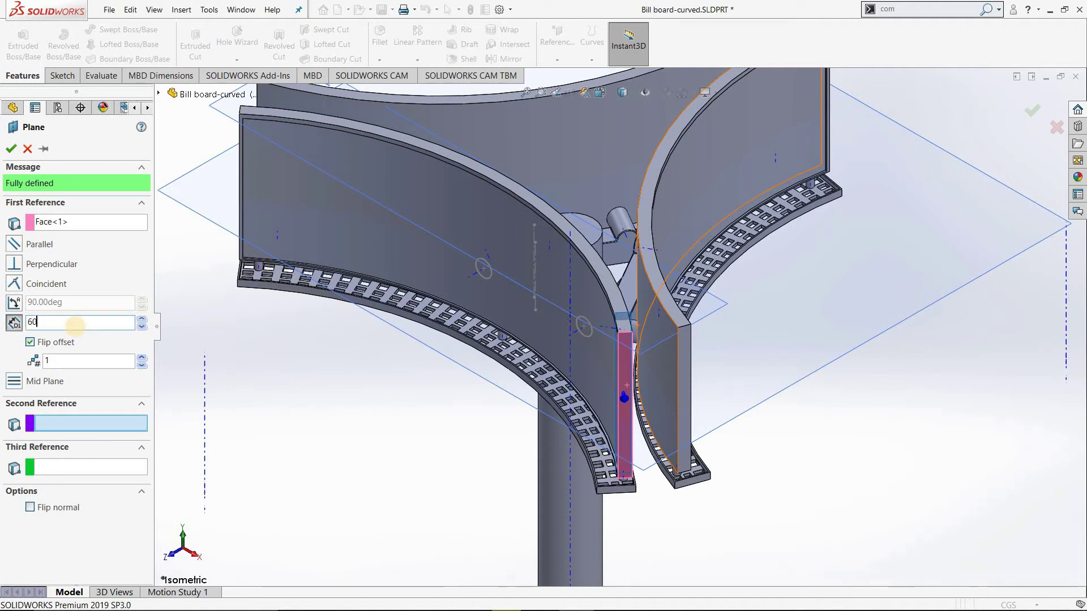
pyautogui.press('Return')
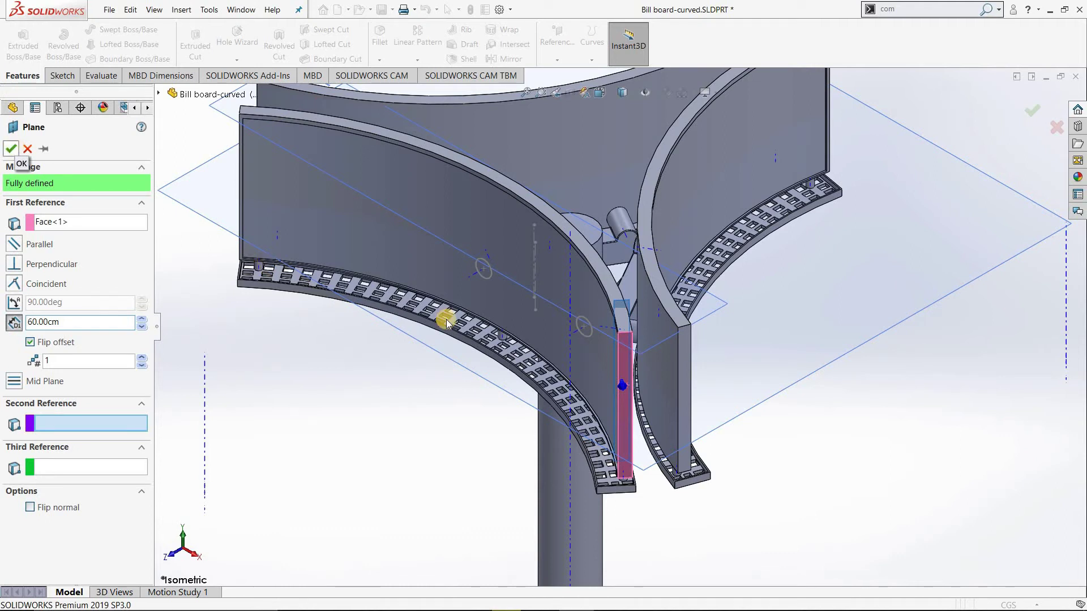
pyautogui.rightClick(621, 391)
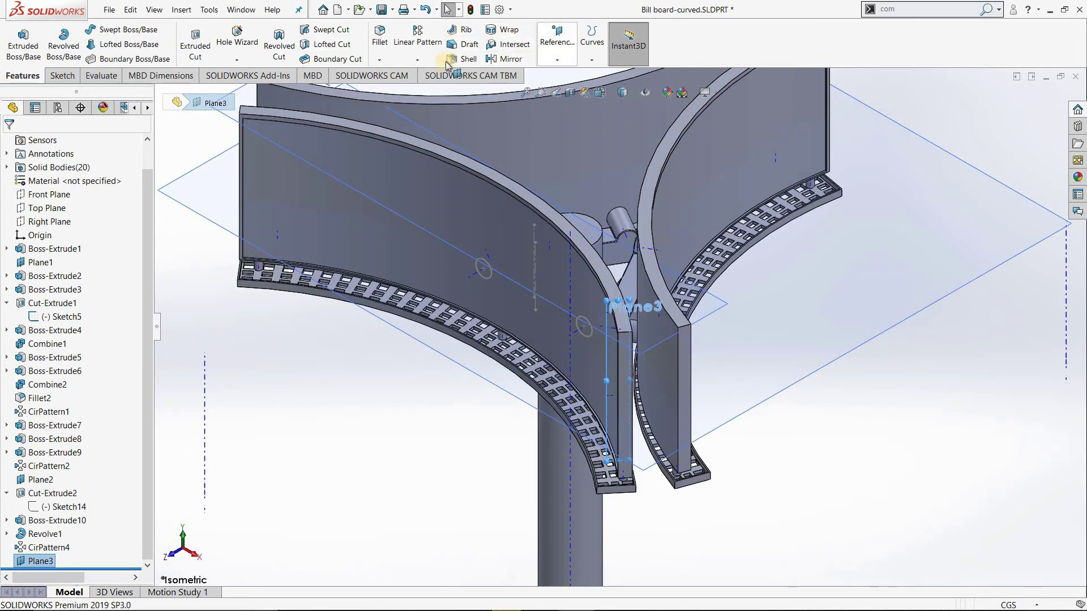
# Section the model at Plane3 so only the junction posts and their perforated bases show.
pyautogui.click(569, 96)
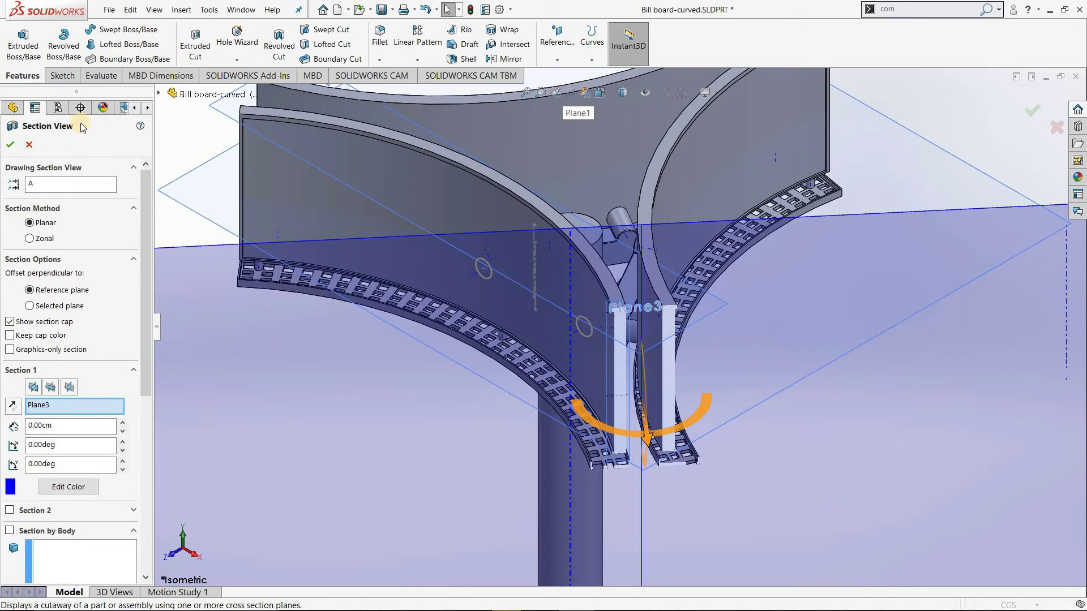
pyautogui.click(9, 148)
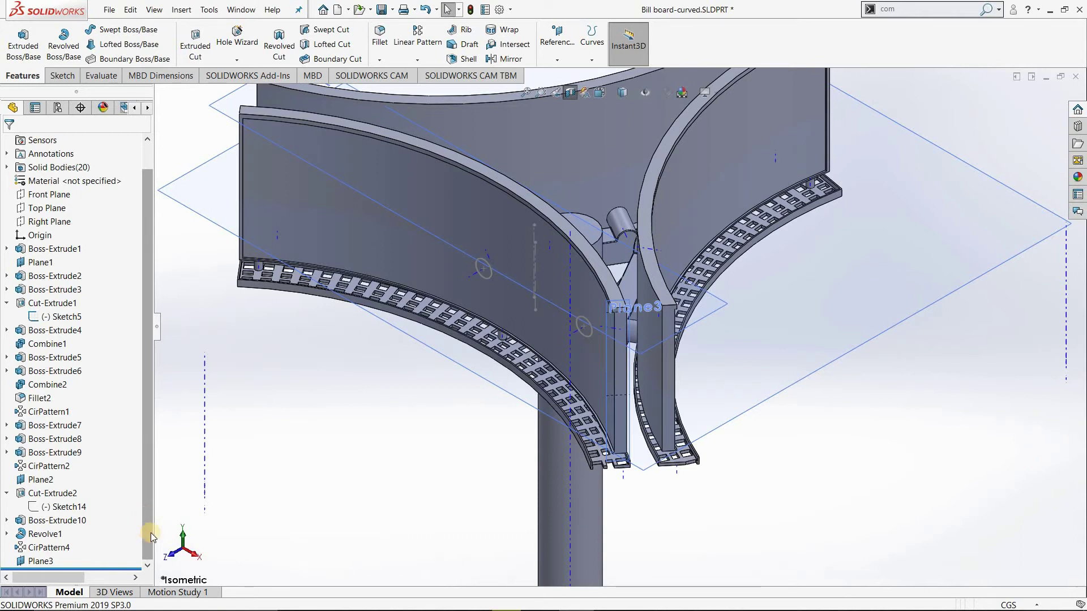
pyautogui.click(37, 564)
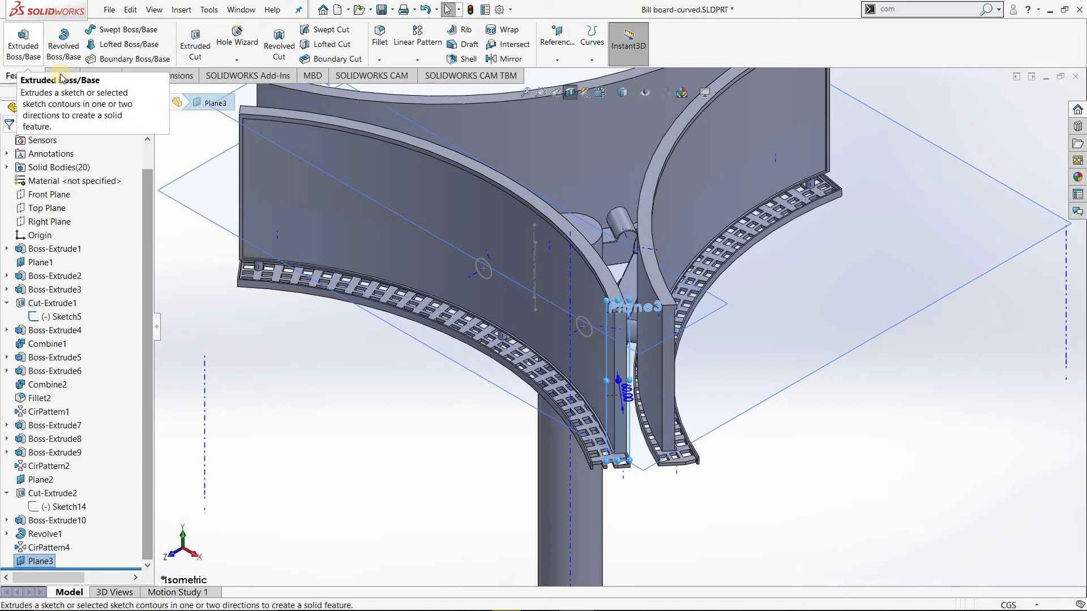
pyautogui.click(26, 49)
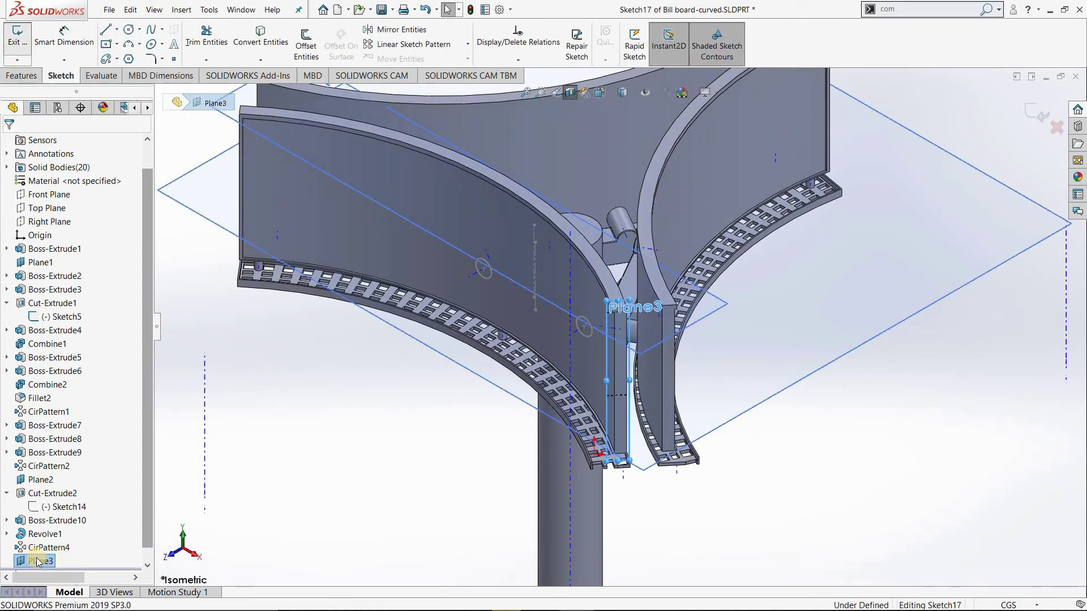
pyautogui.rightClick(76, 393)
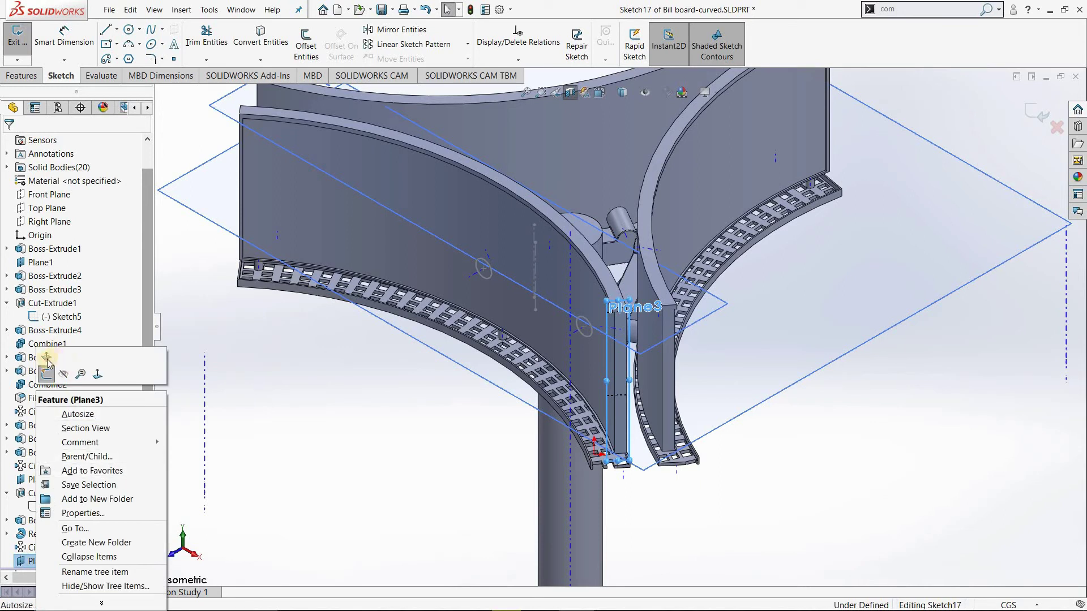
pyautogui.click(45, 358)
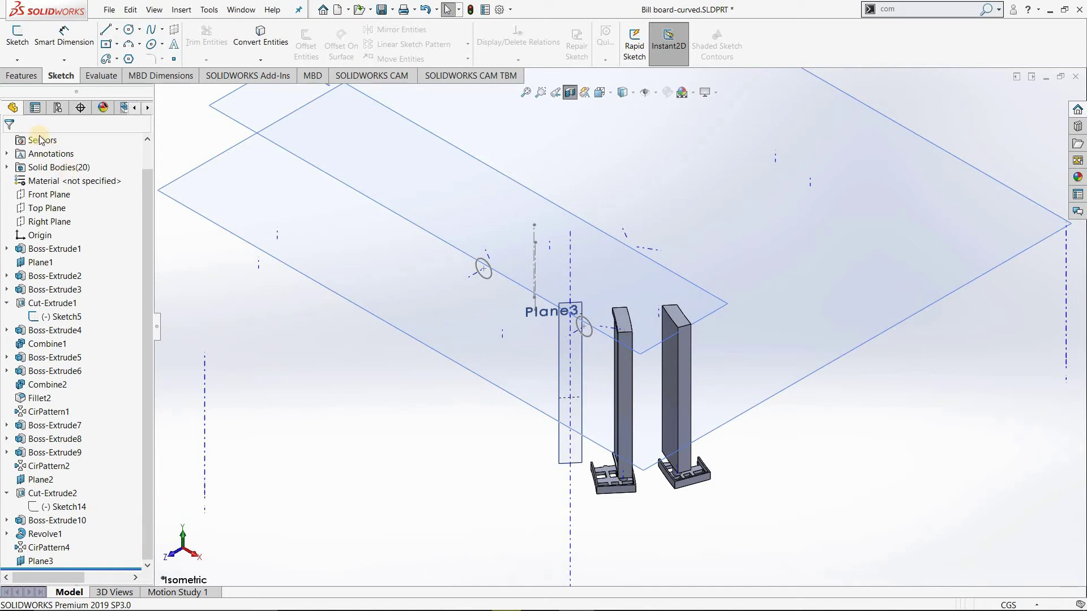
pyautogui.scroll(3, 685, 351)
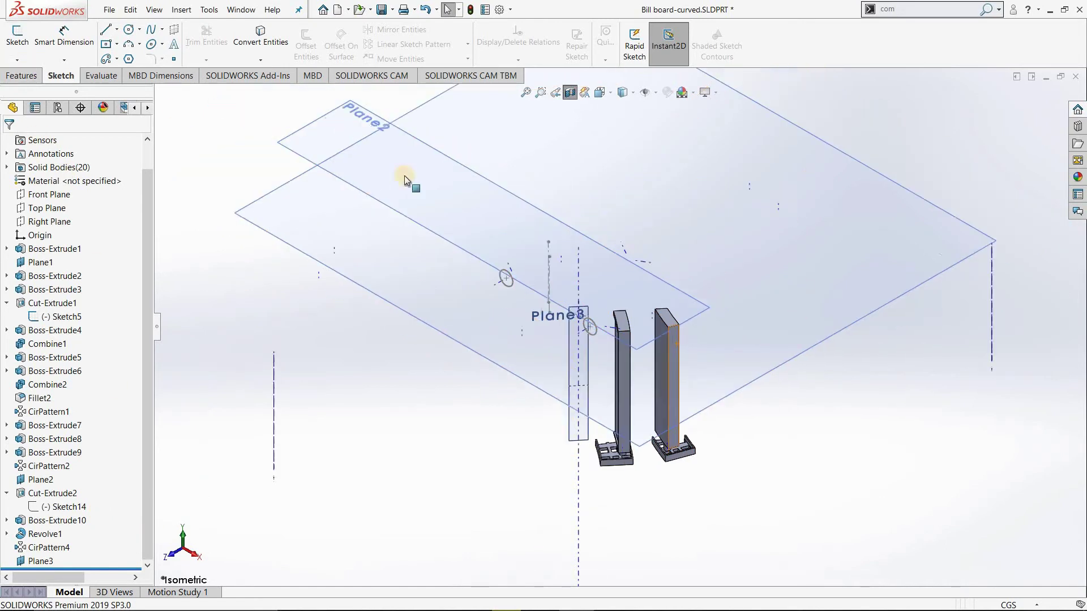
pyautogui.click(24, 77)
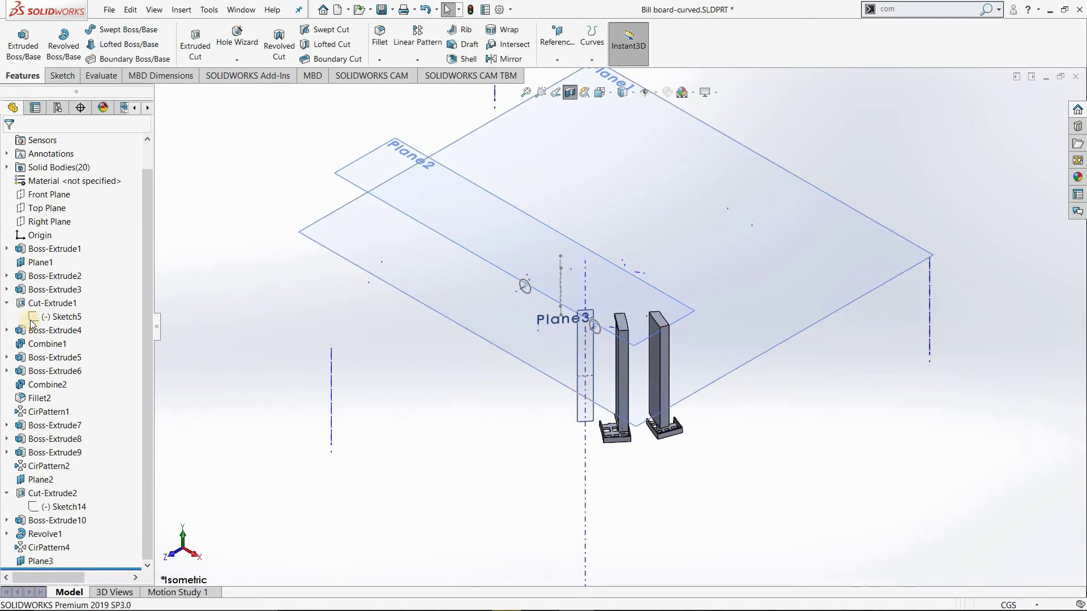
# Turn off the Plane3 cutaway and orbit to the panel junction.
pyautogui.rightClick(38, 561)
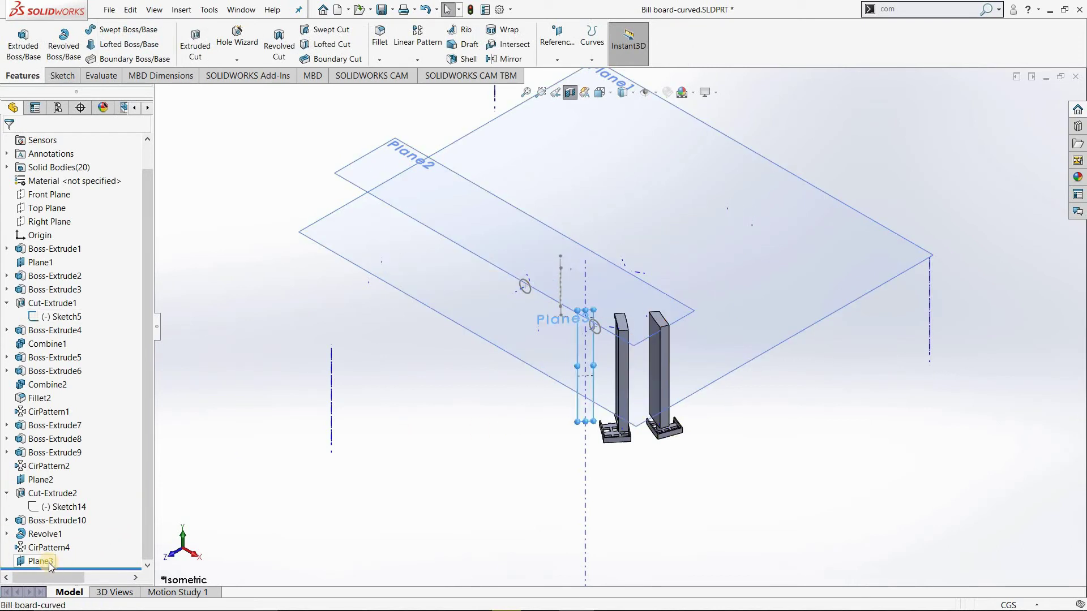
pyautogui.click(571, 90)
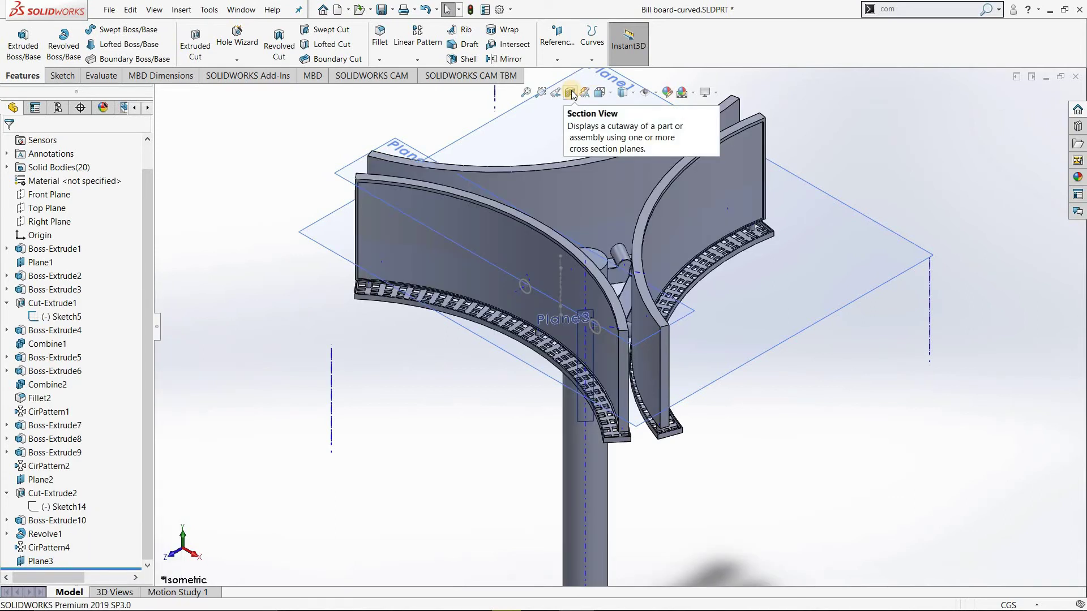
pyautogui.scroll(-3, 623, 318)
pyautogui.scroll(-3, 626, 328)
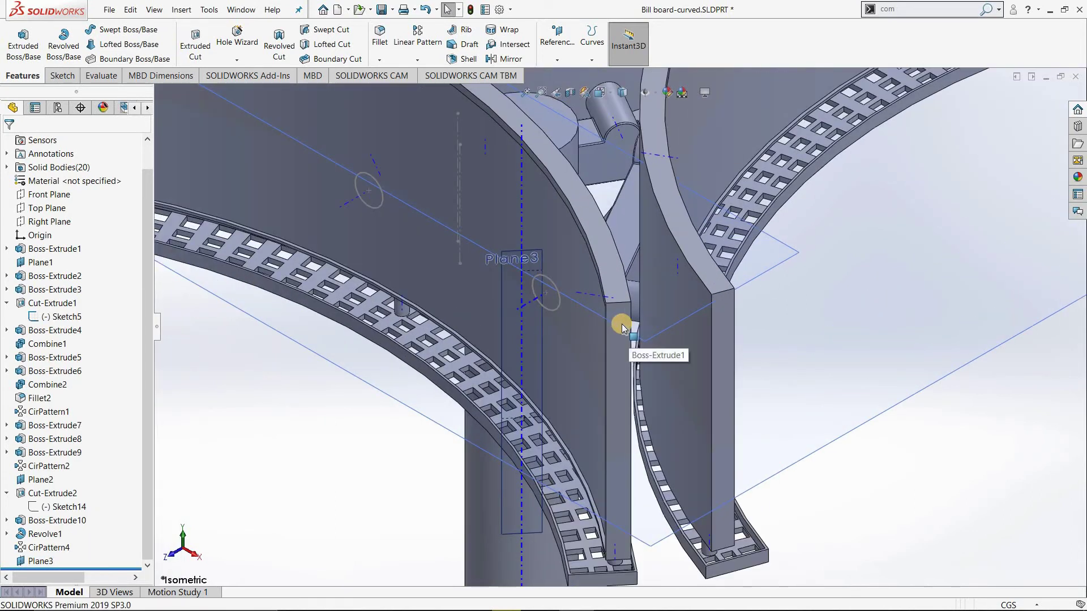
pyautogui.scroll(-3, 623, 318)
pyautogui.moveTo(596, 311)
pyautogui.mouseDown(button='middle')
pyautogui.moveTo(607, 348)
pyautogui.moveTo(528, 390)
pyautogui.mouseUp(button='middle')
# Stretch Plane3 past the panel edge and re-section the model with a 180° flip.
pyautogui.click(528, 390)
pyautogui.moveTo(531, 423); pyautogui.dragTo(753, 423)
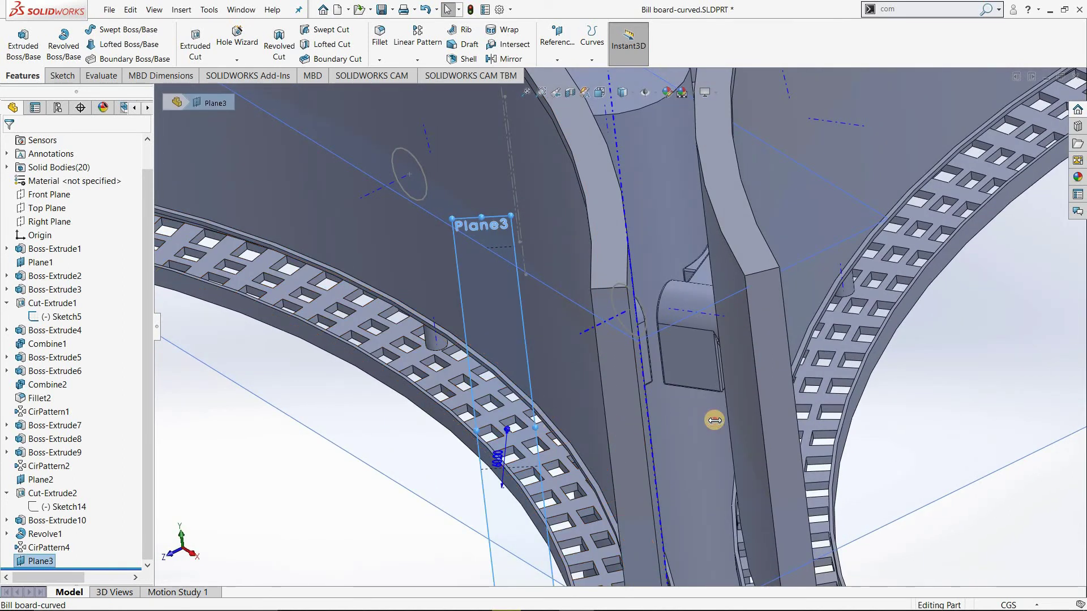
pyautogui.moveTo(651, 281)
pyautogui.mouseDown(button='middle')
pyautogui.moveTo(696, 279)
pyautogui.moveTo(675, 300)
pyautogui.moveTo(657, 291)
pyautogui.mouseUp(button='middle')
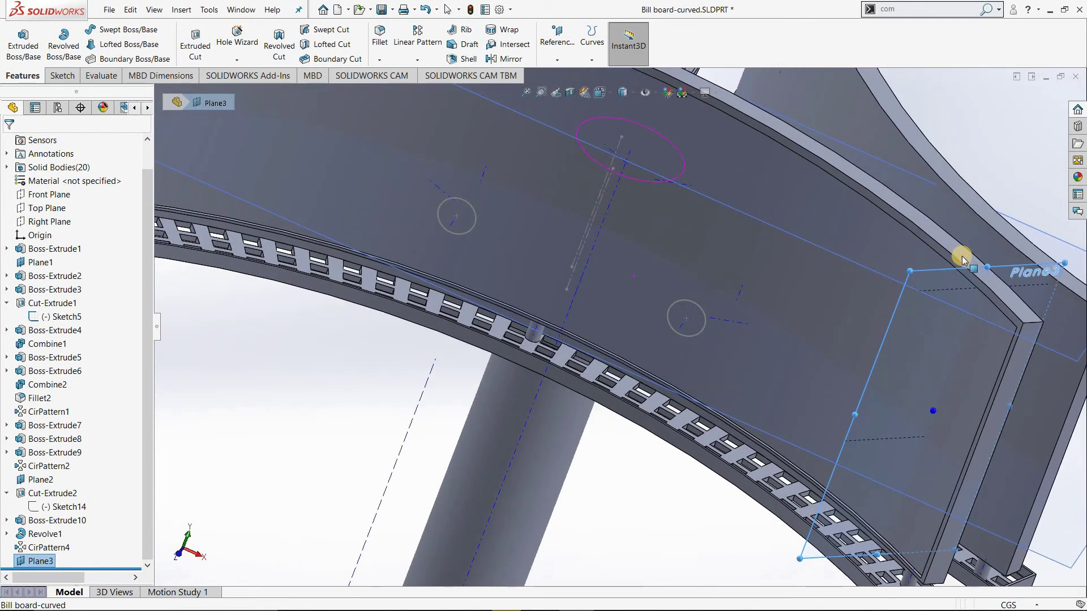
pyautogui.click(569, 93)
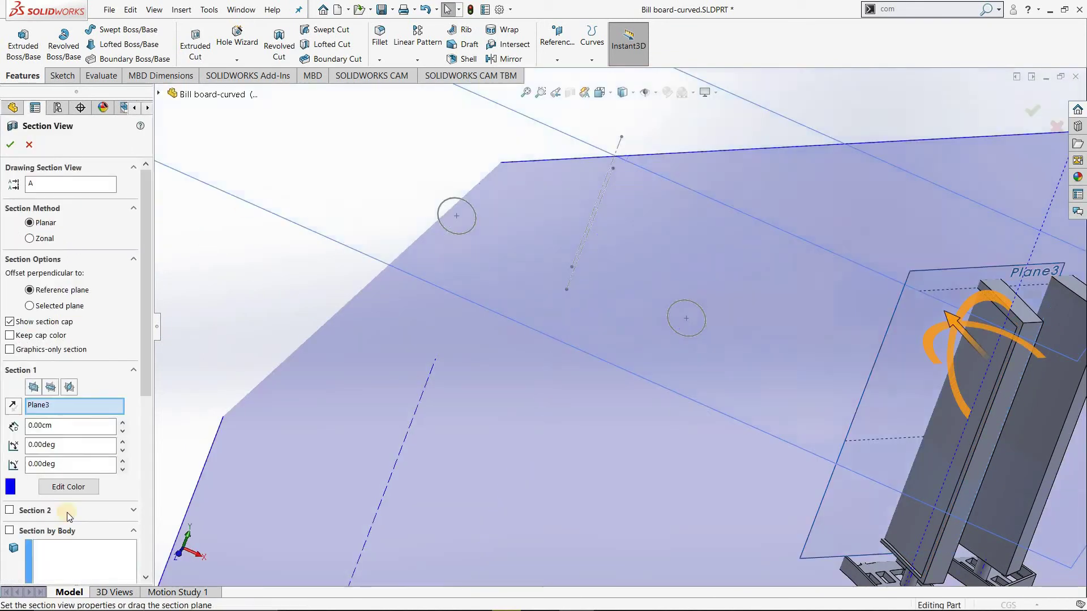
pyautogui.click(49, 445)
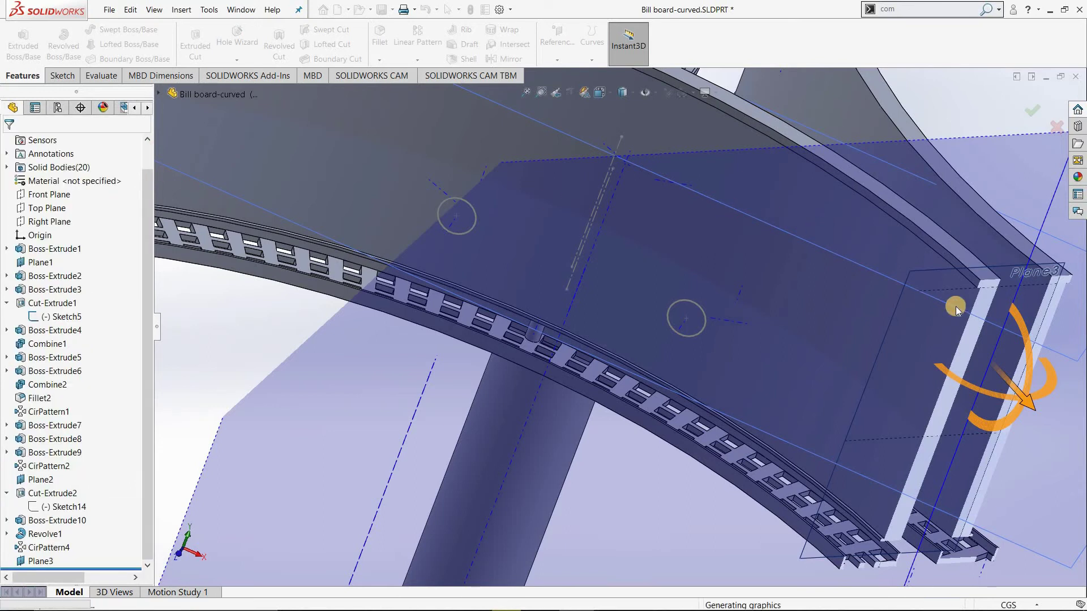
pyautogui.moveTo(970, 330)
pyautogui.mouseDown(button='middle')
pyautogui.moveTo(925, 308)
pyautogui.moveTo(879, 236)
pyautogui.mouseUp(button='middle')
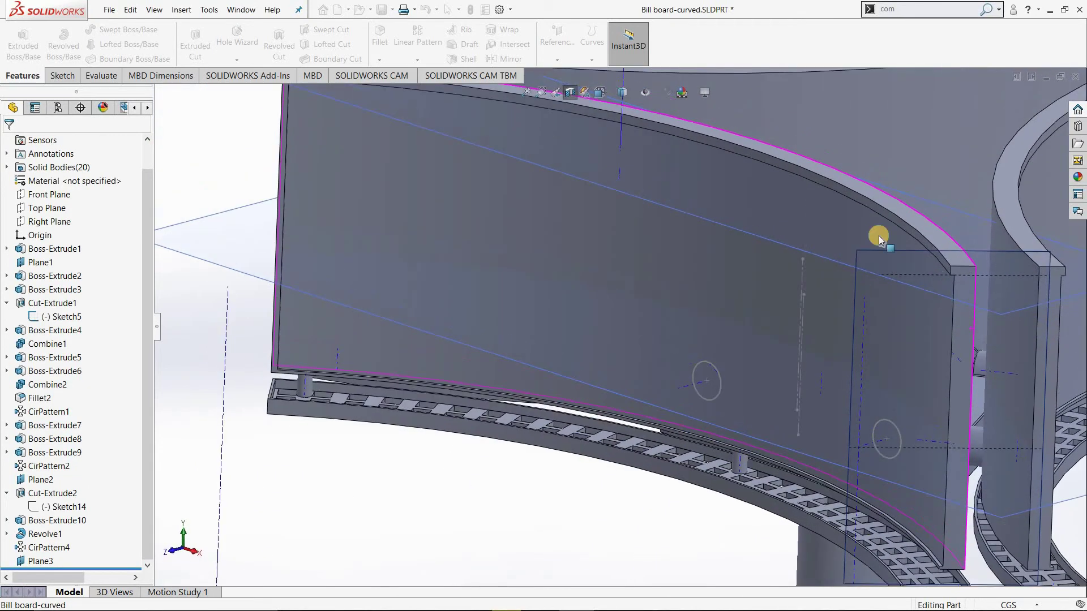
# Start Sketch18 on Plane3.
pyautogui.click(59, 76)
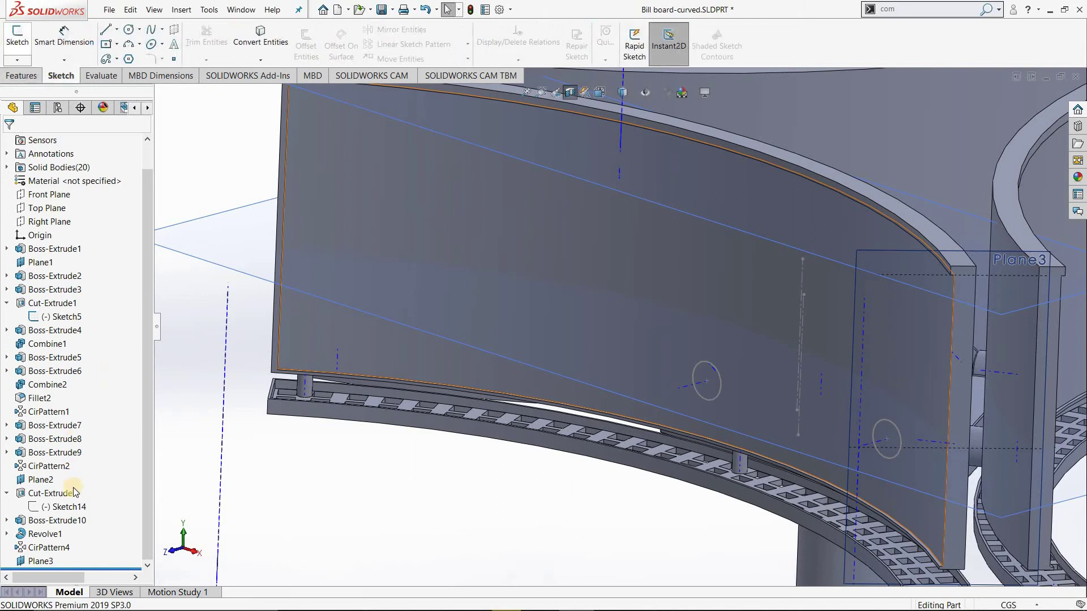
pyautogui.click(43, 562)
pyautogui.click(10, 39)
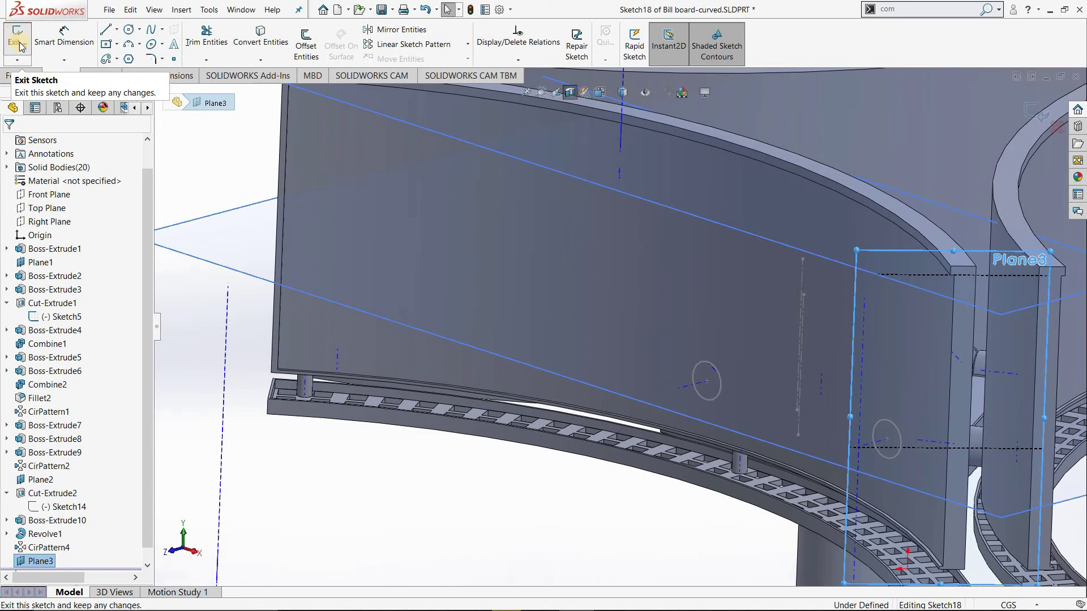
pyautogui.rightClick(32, 563)
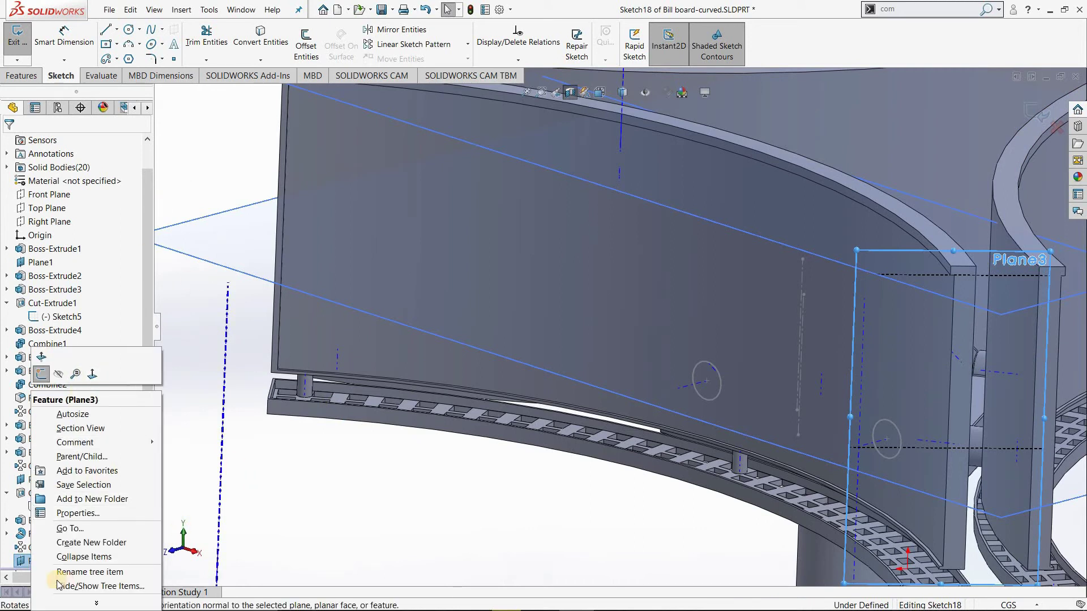
pyautogui.press('Escape')
pyautogui.scroll(-1, 30, 565)
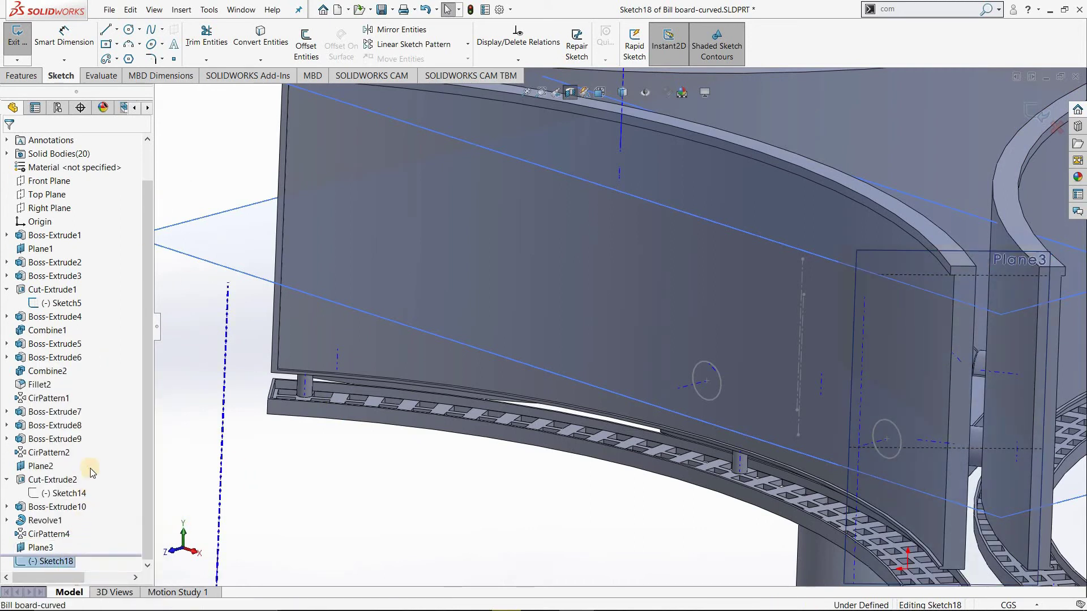
# View Sketch18 head-on (Normal To) and zoom in to the top edge of the panels.
pyautogui.rightClick(45, 561)
pyautogui.click(94, 402)
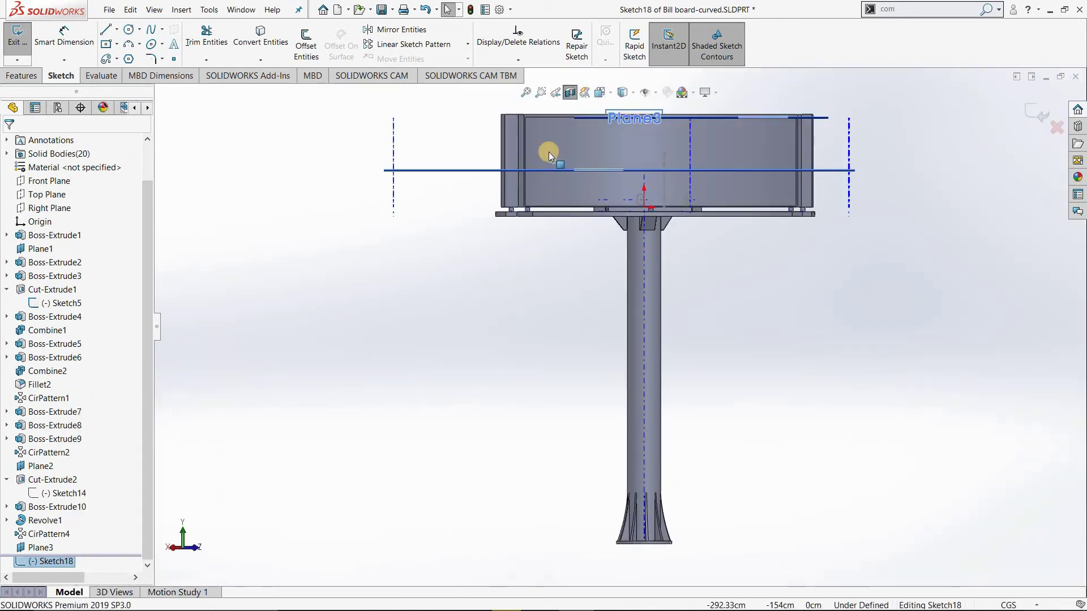
pyautogui.moveTo(637, 175); pyautogui.dragTo(630, 225, button='middle')
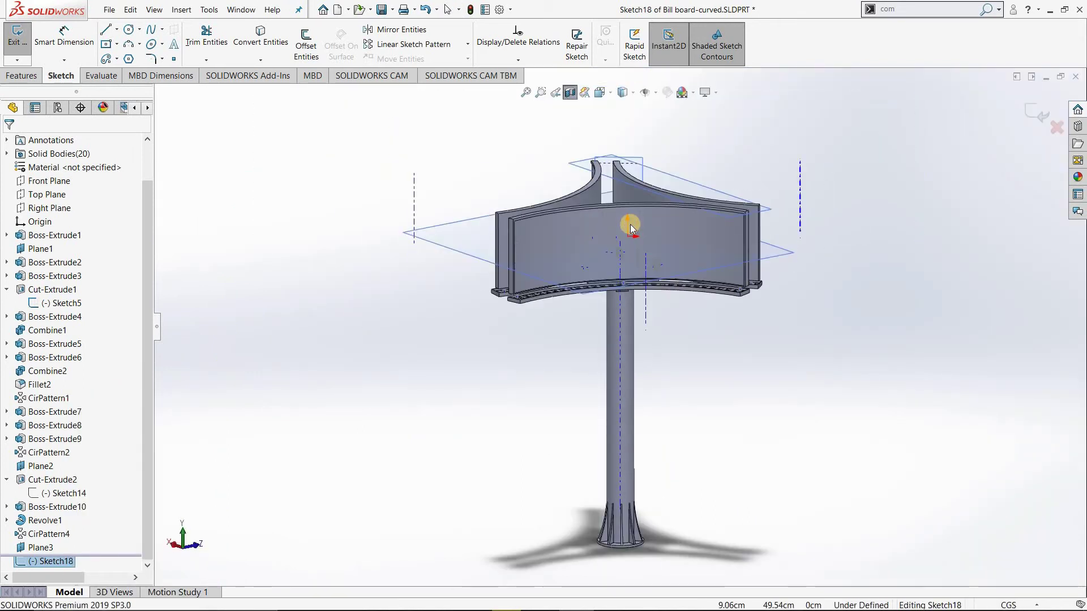
pyautogui.rightClick(57, 562)
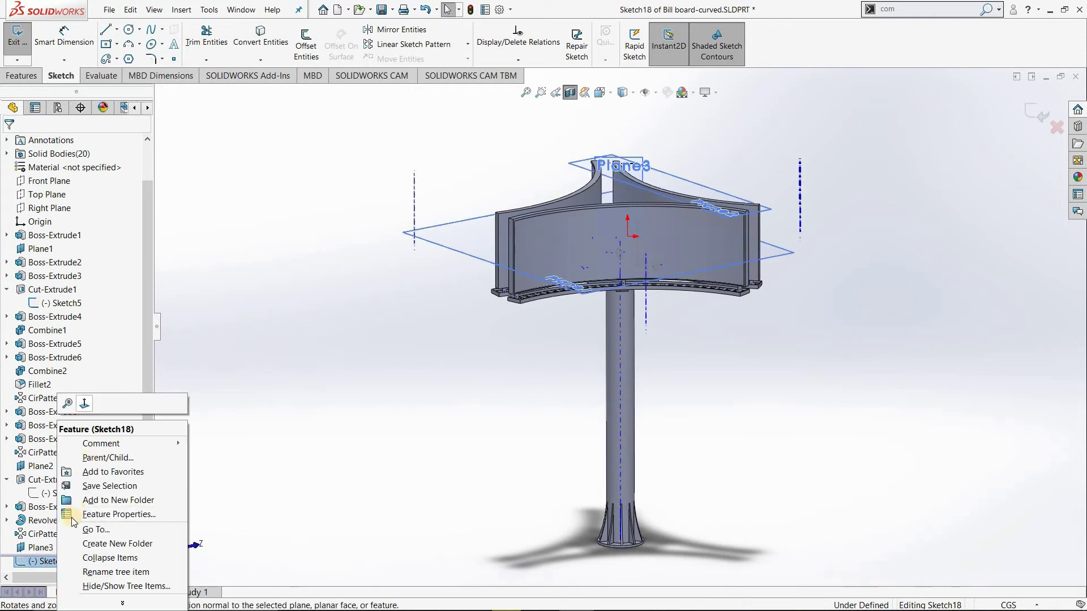
pyautogui.click(89, 401)
pyautogui.rightClick(57, 562)
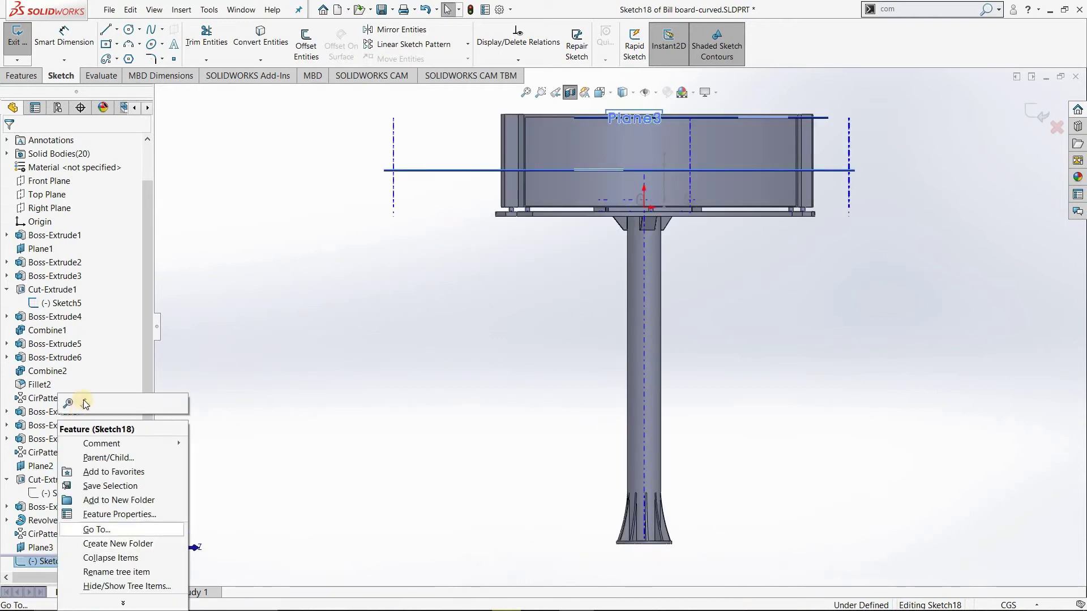
pyautogui.click(85, 403)
pyautogui.scroll(-2, 613, 175)
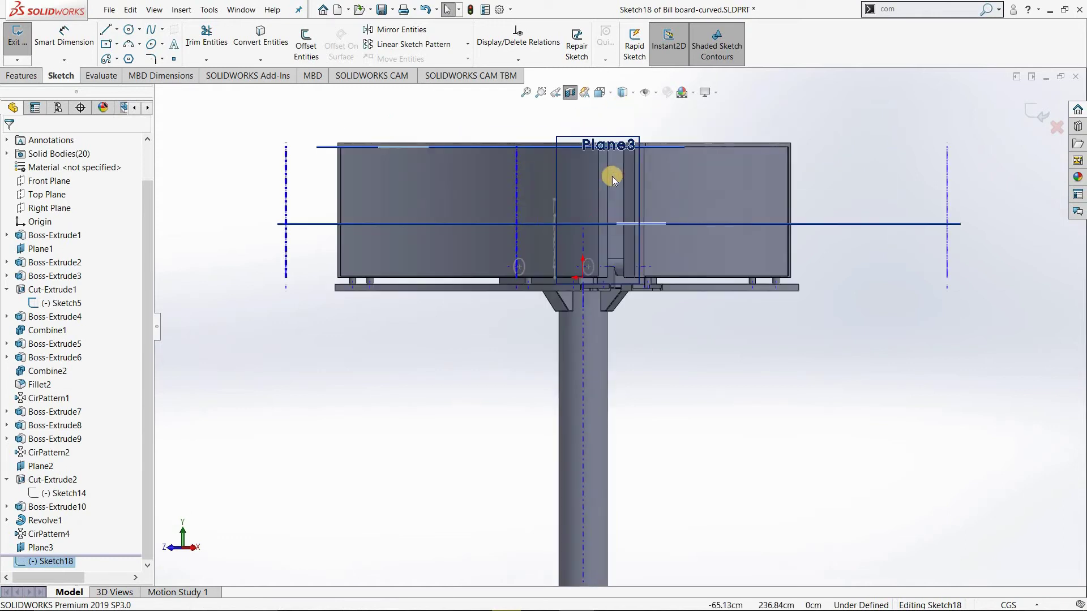
pyautogui.scroll(-2, 606, 164)
pyautogui.scroll(-1, 605, 165)
pyautogui.scroll(-2, 603, 164)
pyautogui.scroll(-2, 602, 172)
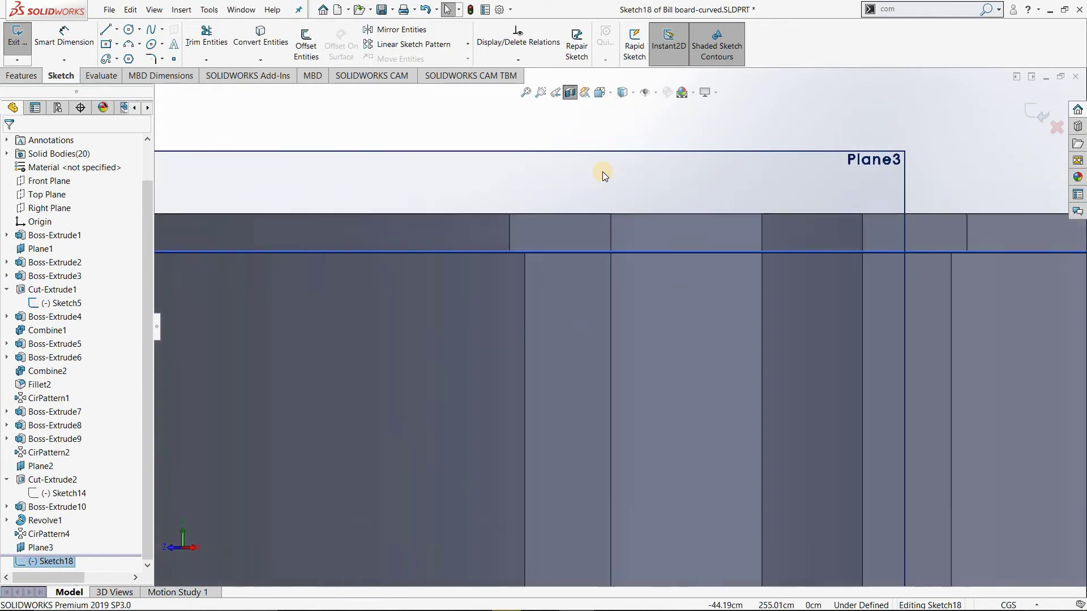
pyautogui.scroll(-2, 602, 172)
pyautogui.hotkey('ctrl', '8')
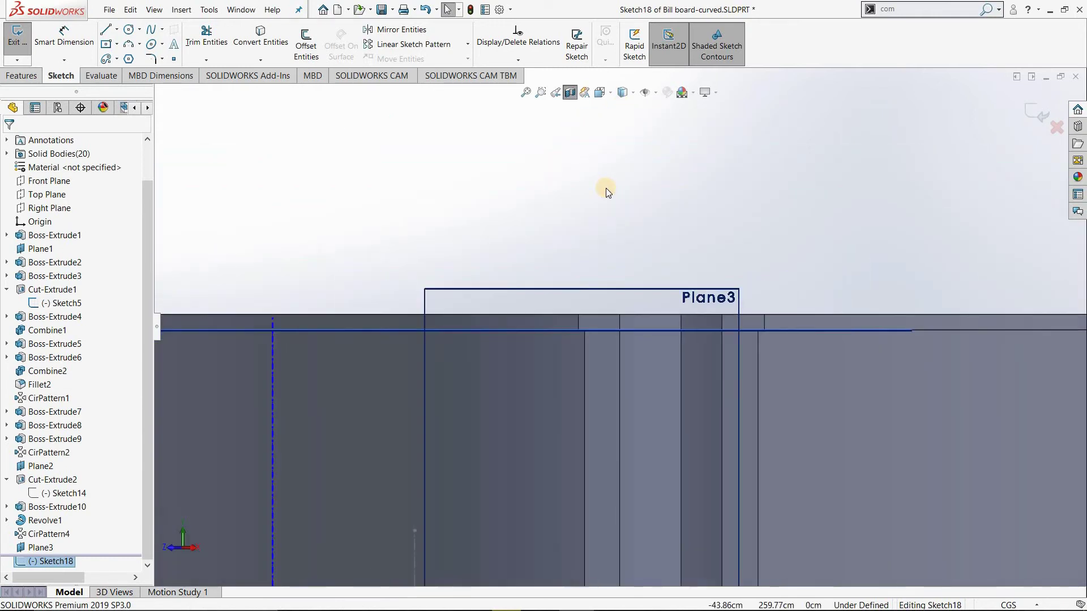
# Draw a four-line chain above the junction: vertical rise, diagonal, horizontal top, descending diagonal.
pyautogui.click(116, 29)
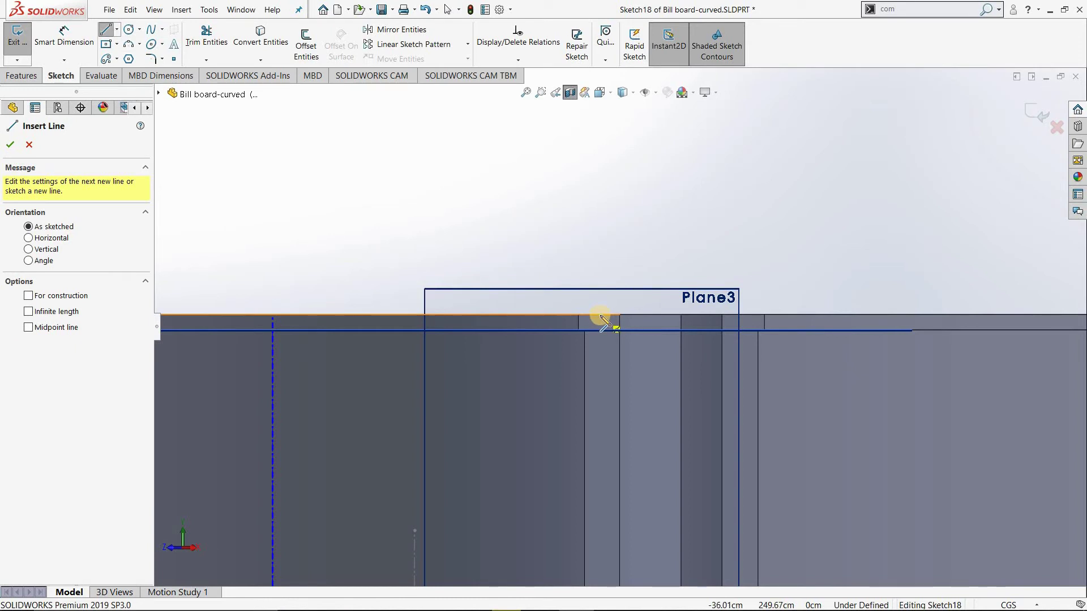
pyautogui.click(604, 316)
pyautogui.click(605, 270)
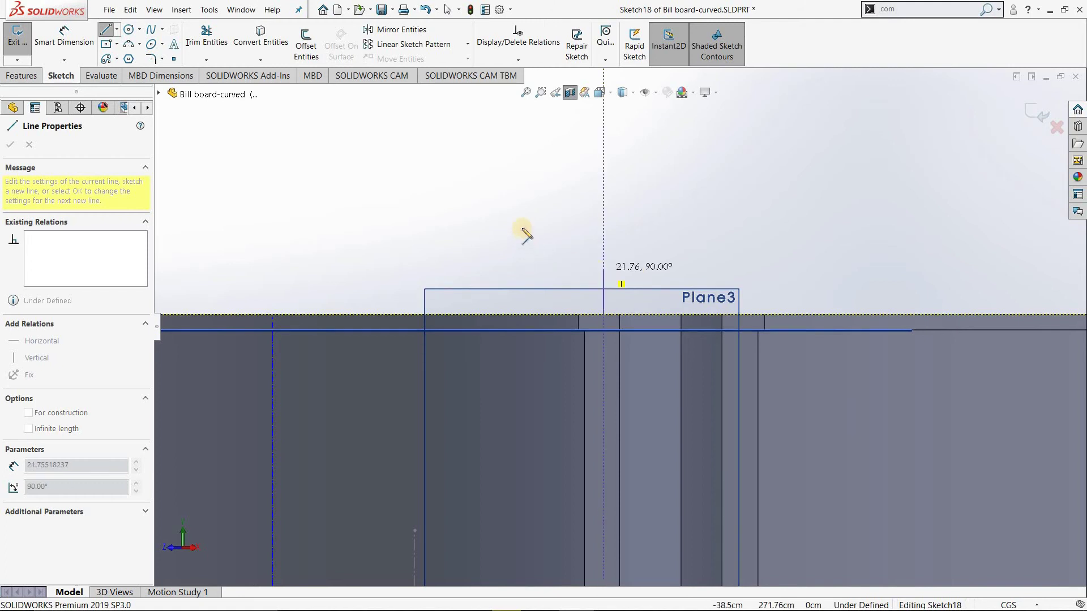
pyautogui.click(536, 228)
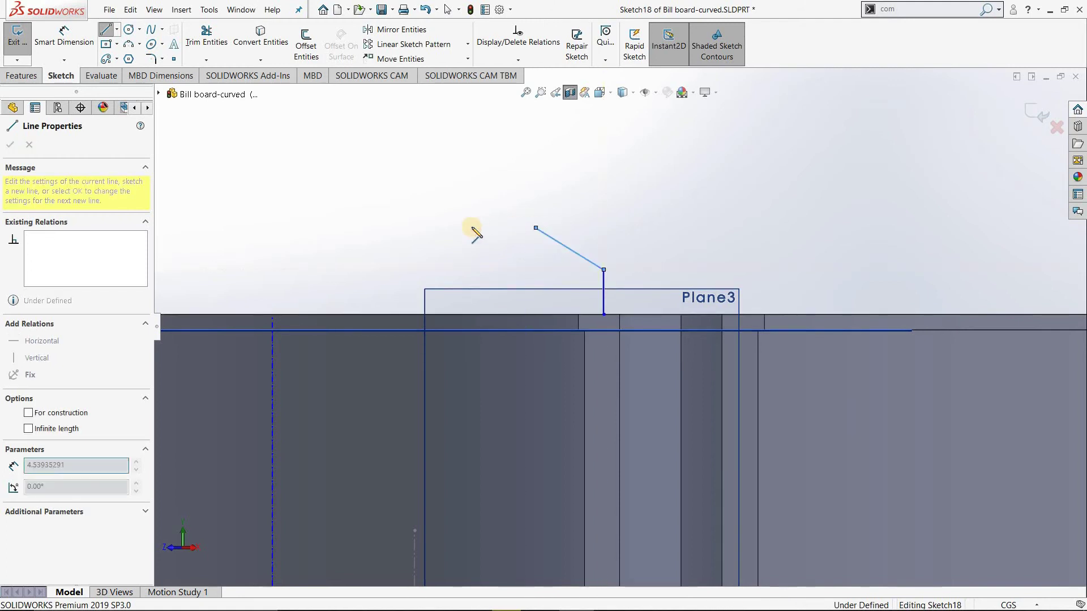
pyautogui.click(472, 229)
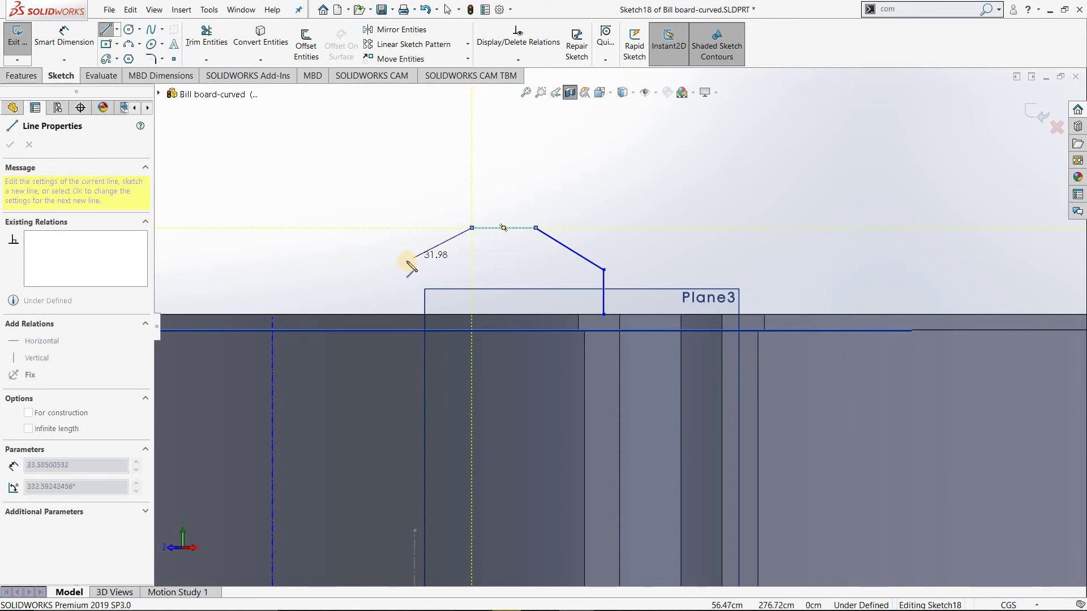
pyautogui.press('z')
pyautogui.press('z')
pyautogui.press('z')
pyautogui.press('z')
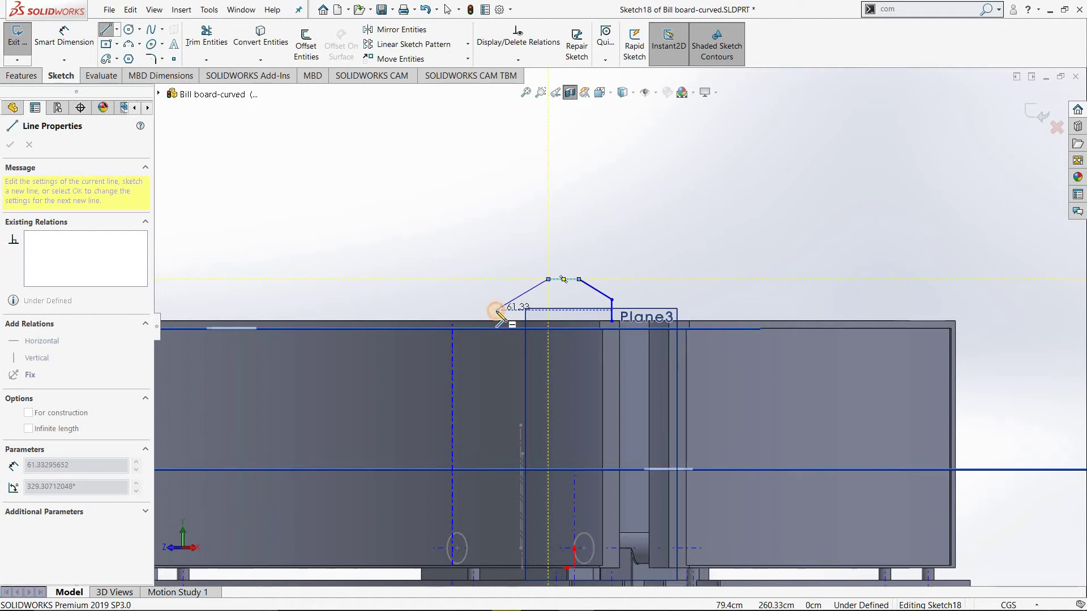
pyautogui.click(497, 311)
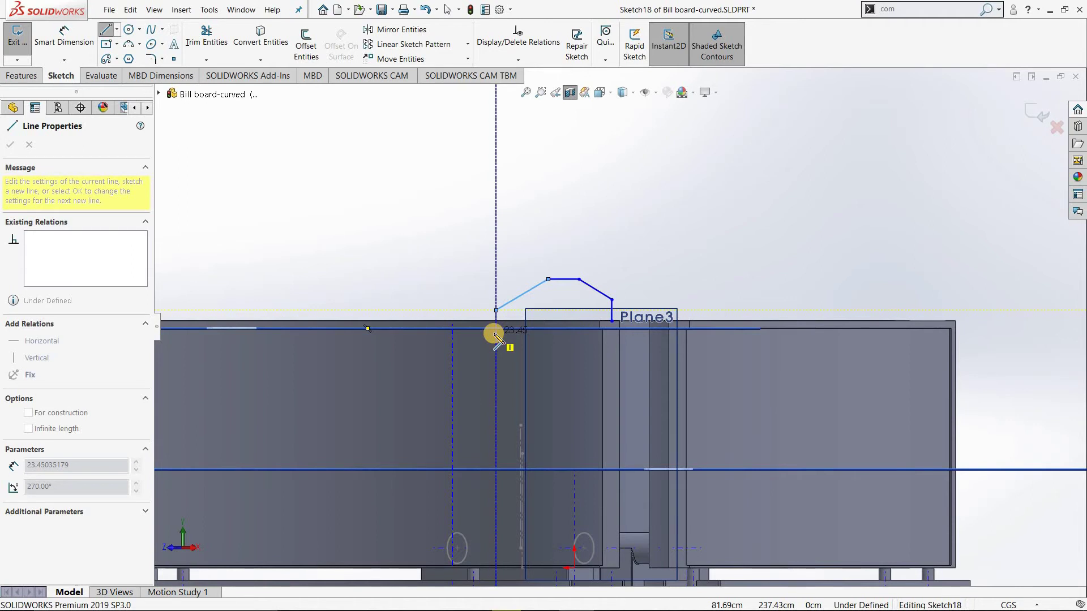
pyautogui.press('Escape')
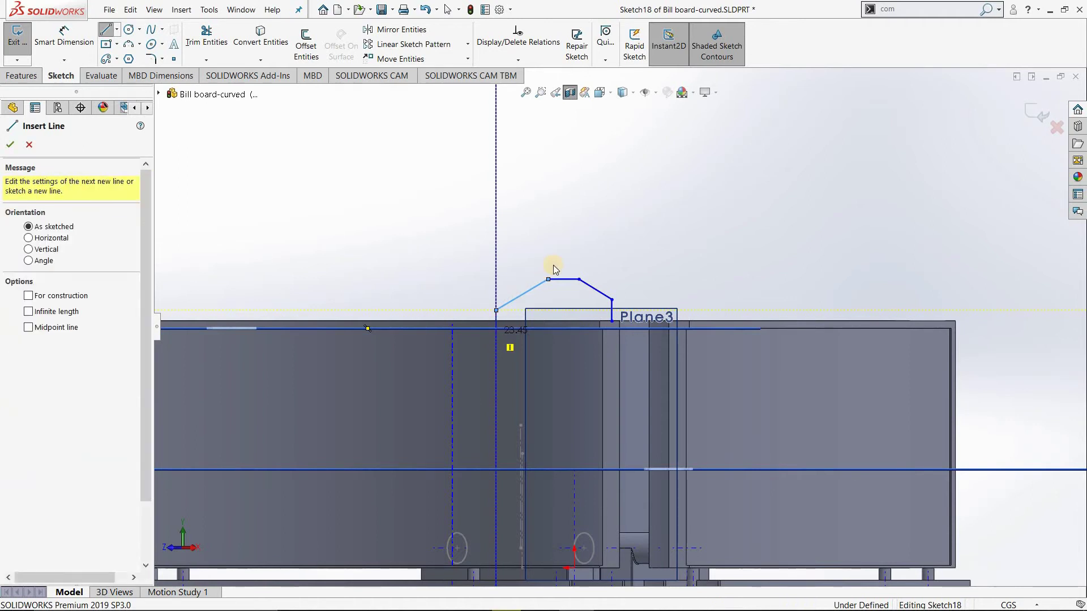
pyautogui.press('Escape')
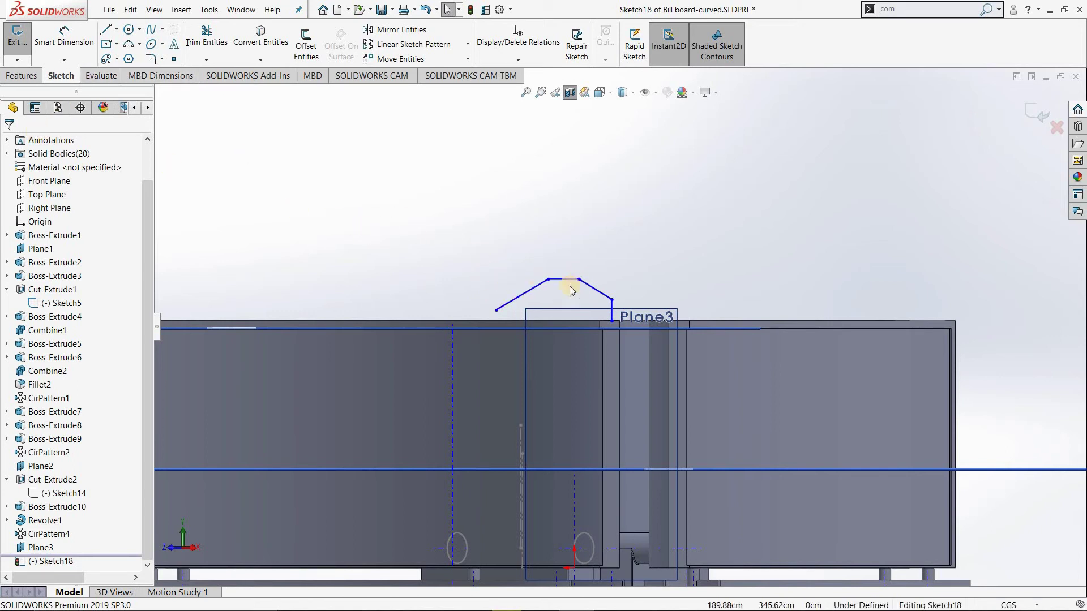
# Drag the path's top-left corner and left end so the path rests on the panel top.
pyautogui.moveTo(549, 283)
pyautogui.mouseDown()
pyautogui.moveTo(530, 282)
pyautogui.moveTo(534, 292)
pyautogui.mouseUp()
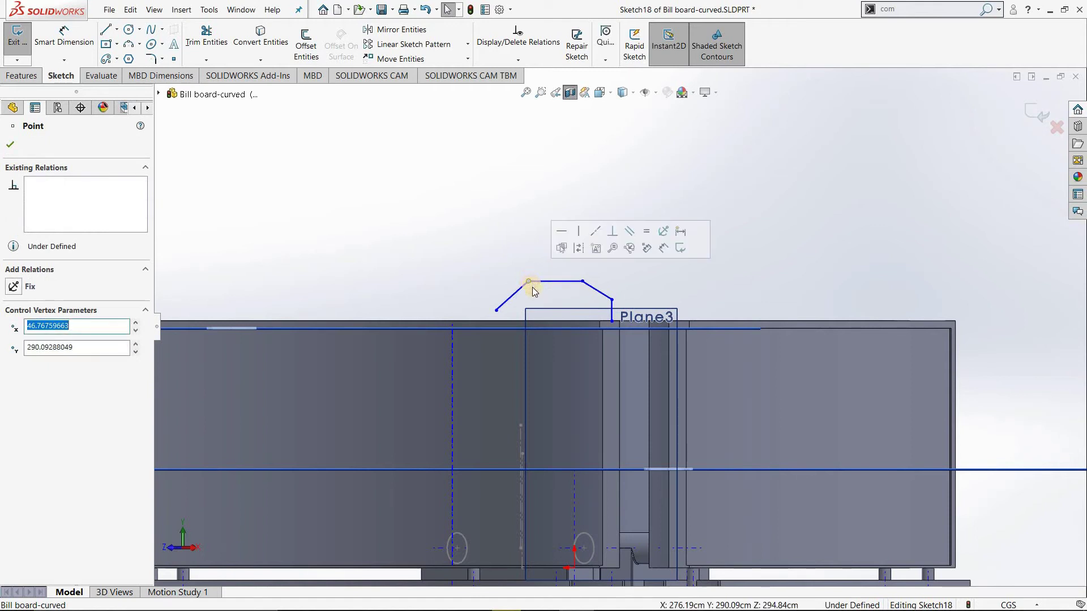
pyautogui.click(538, 283)
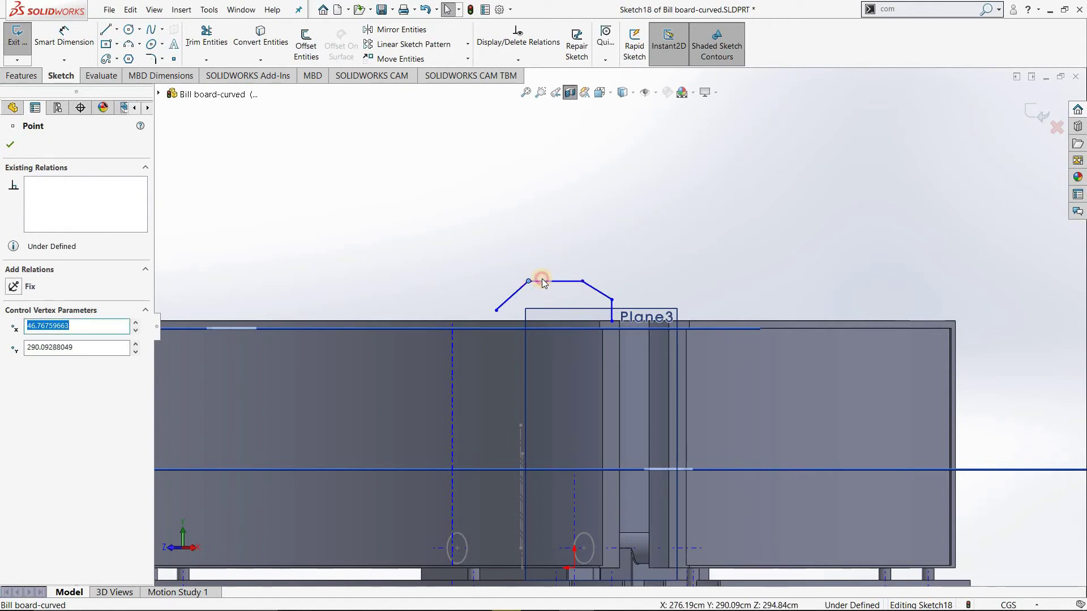
pyautogui.moveTo(497, 310); pyautogui.dragTo(531, 314)
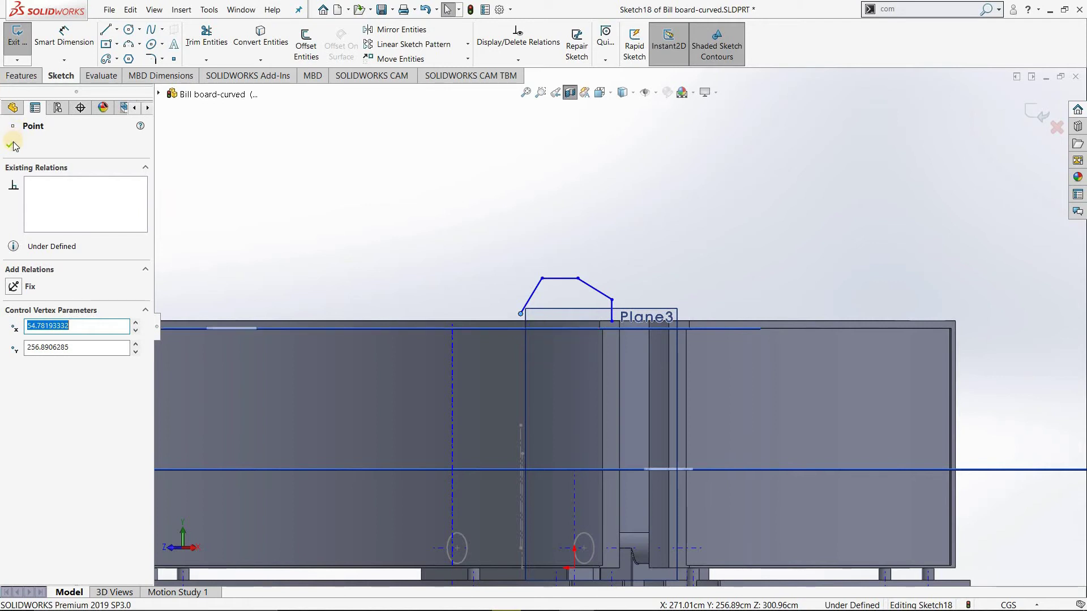
pyautogui.click(99, 131)
pyautogui.press('Escape')
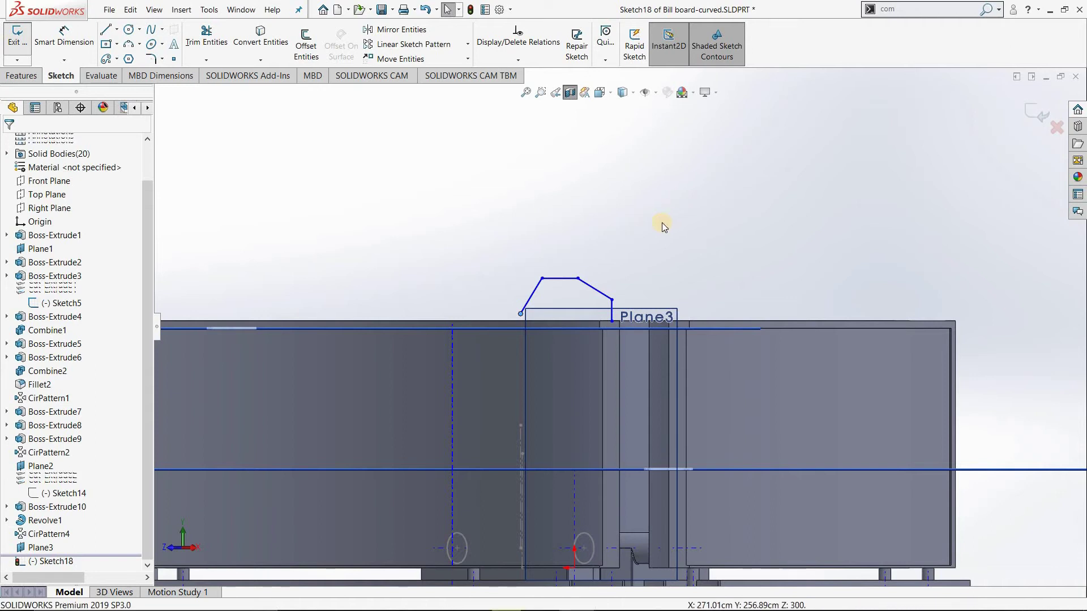
# Draw a circle on the panel's top face centred at the handle path's lower end.
pyautogui.moveTo(674, 296); pyautogui.dragTo(670, 392, button='middle')
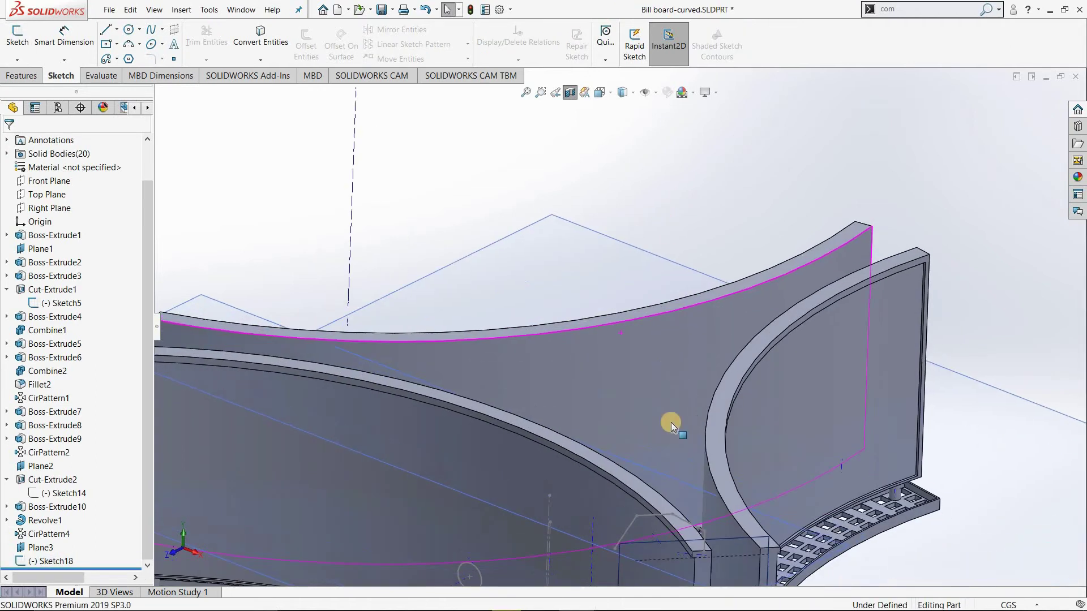
pyautogui.scroll(-2, 670, 393)
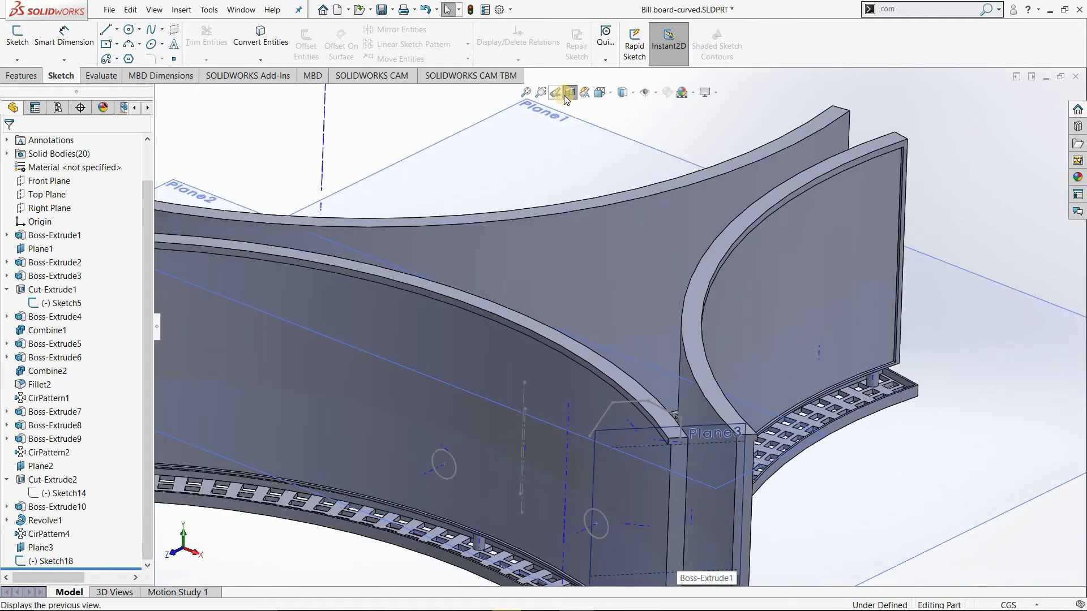
pyautogui.scroll(-2, 634, 283)
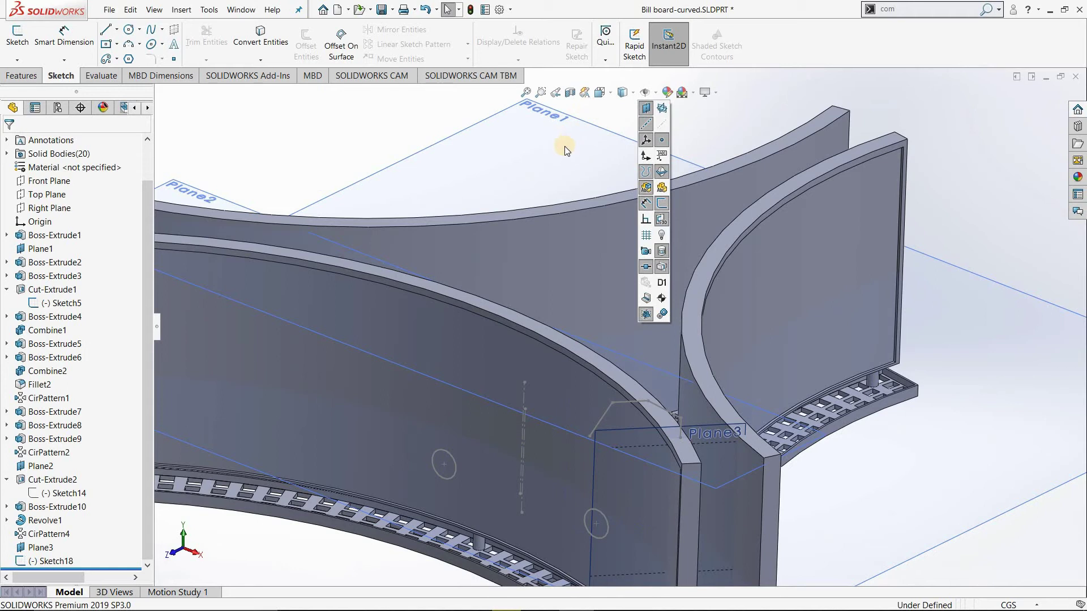
pyautogui.scroll(-2, 691, 456)
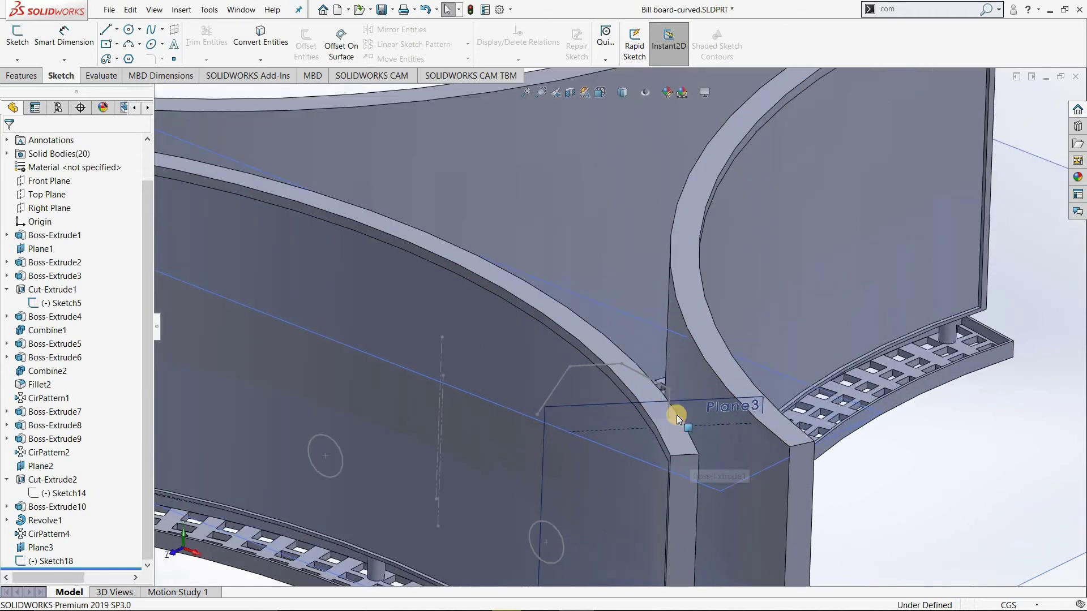
pyautogui.scroll(-2, 679, 413)
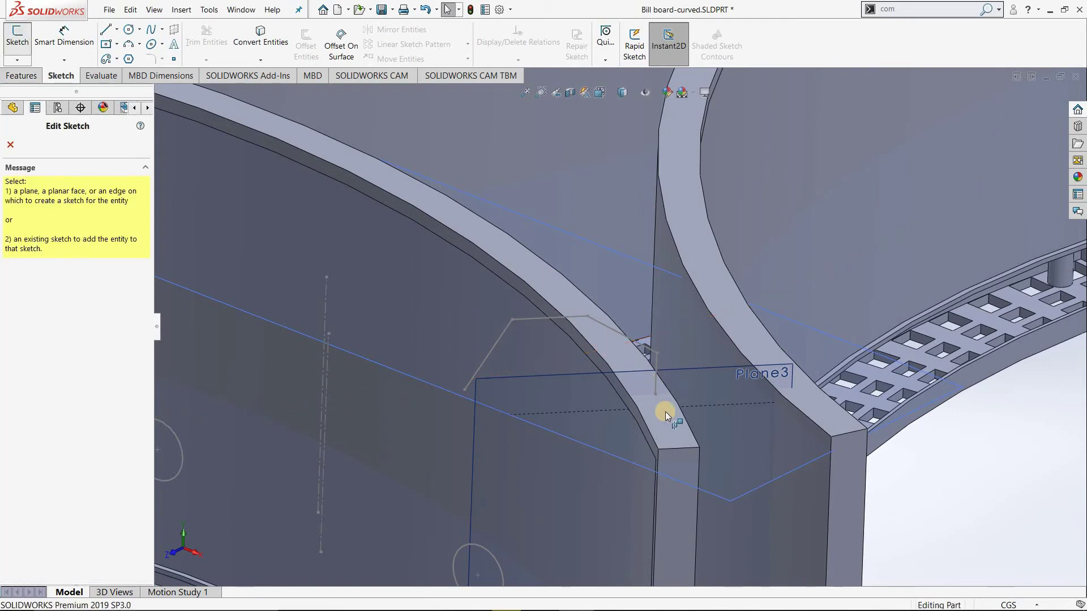
pyautogui.click(452, 355)
pyautogui.click(127, 30)
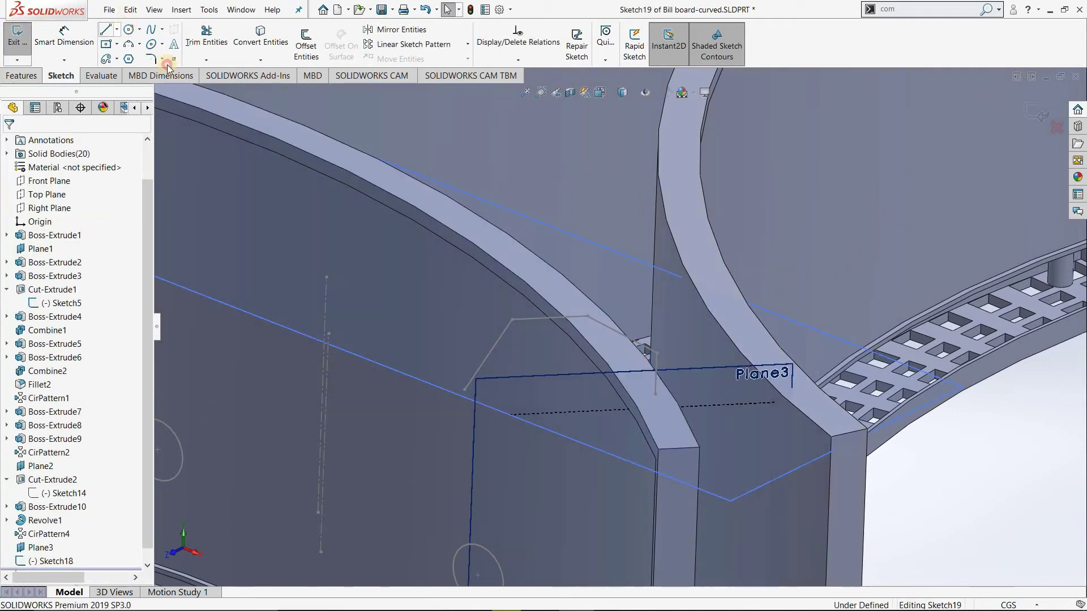
pyautogui.click(654, 395)
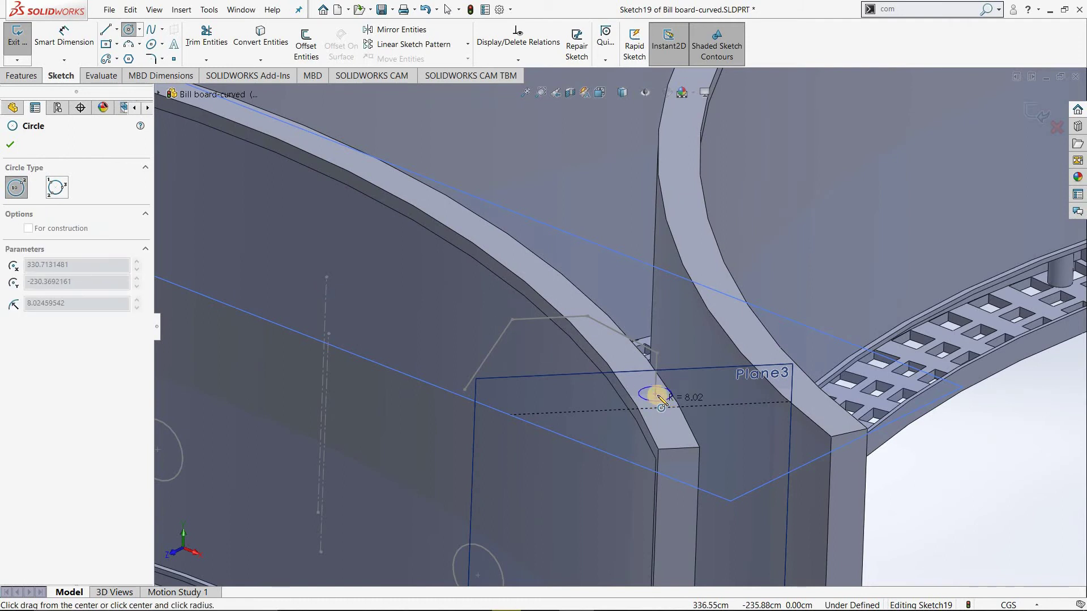
pyautogui.scroll(-3, 660, 397)
pyautogui.scroll(-2, 659, 373)
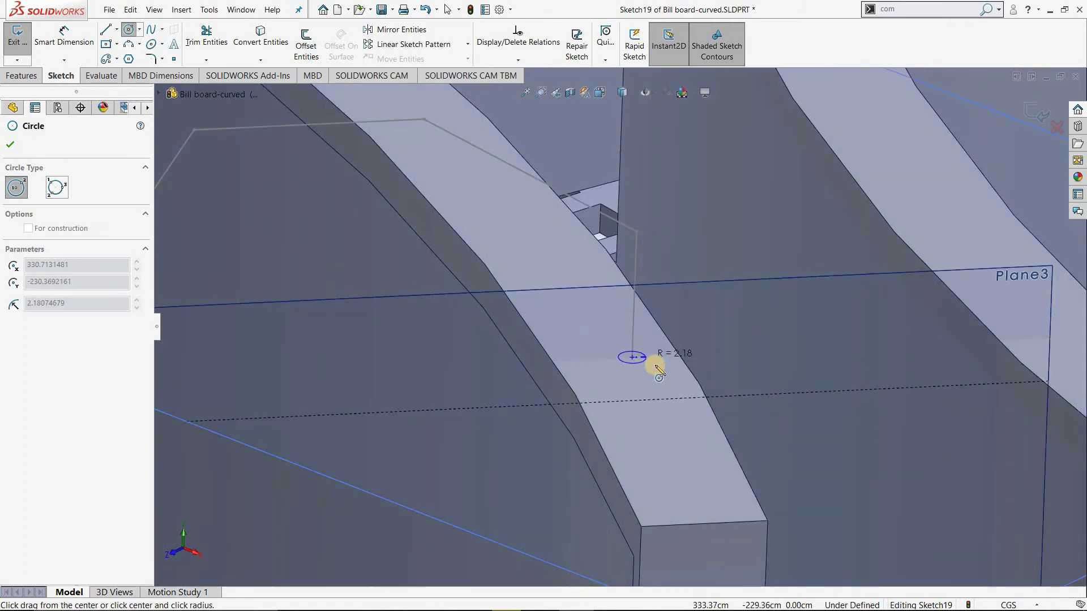
pyautogui.click(661, 370)
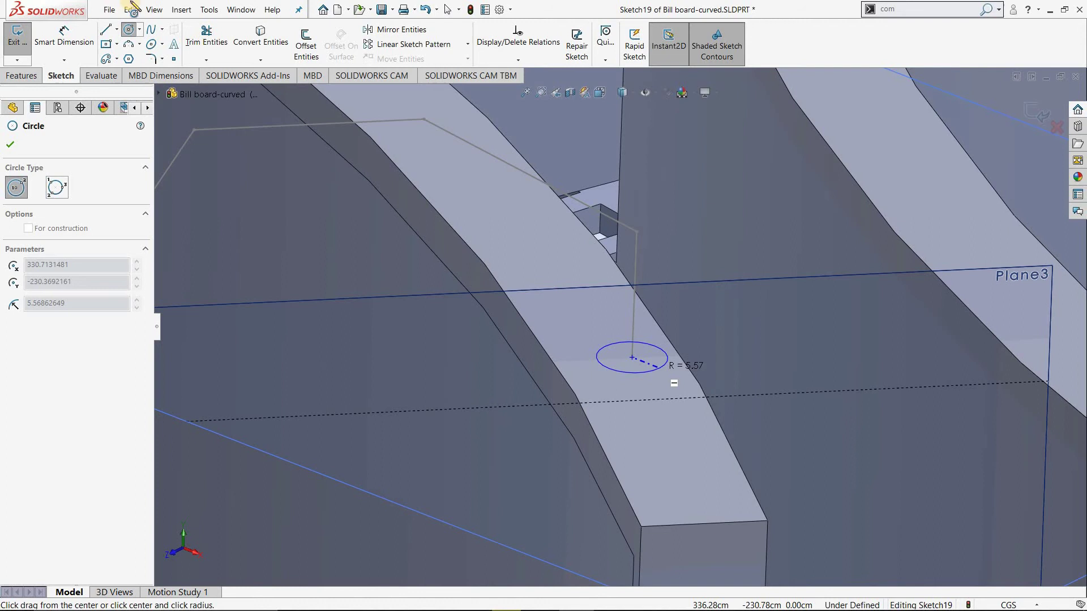
# Dimension the circle to an 8 cm diameter and close Sketch19.
pyautogui.click(64, 37)
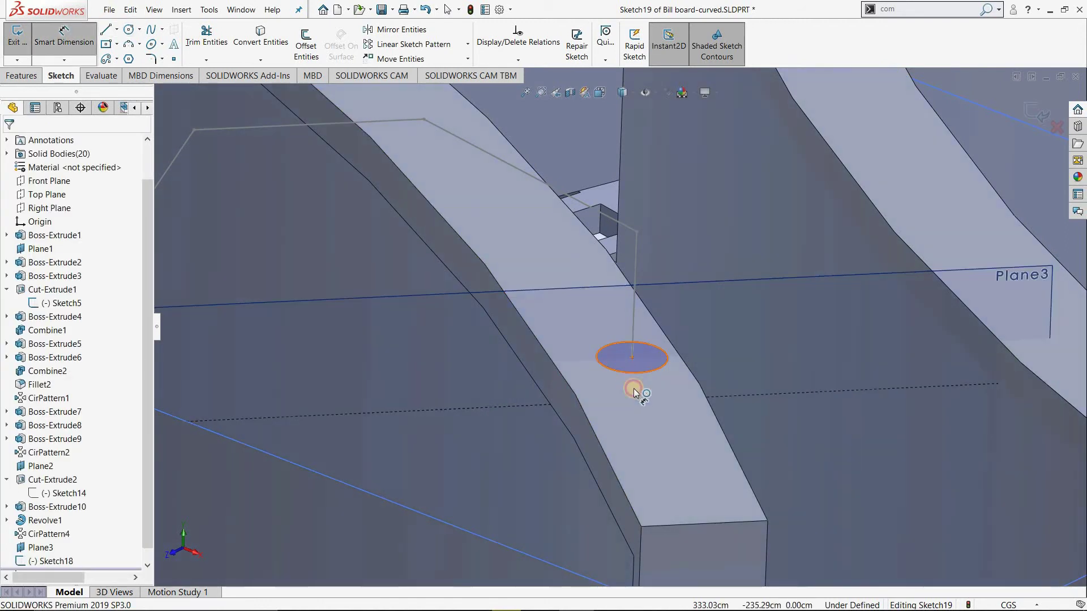
pyautogui.click(643, 413)
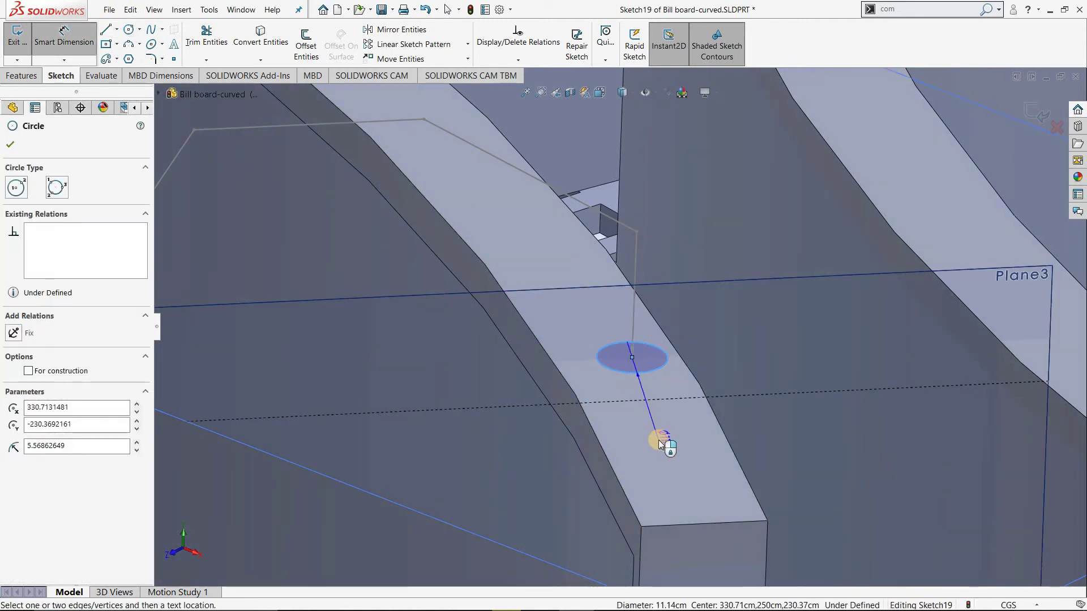
pyautogui.click(658, 440)
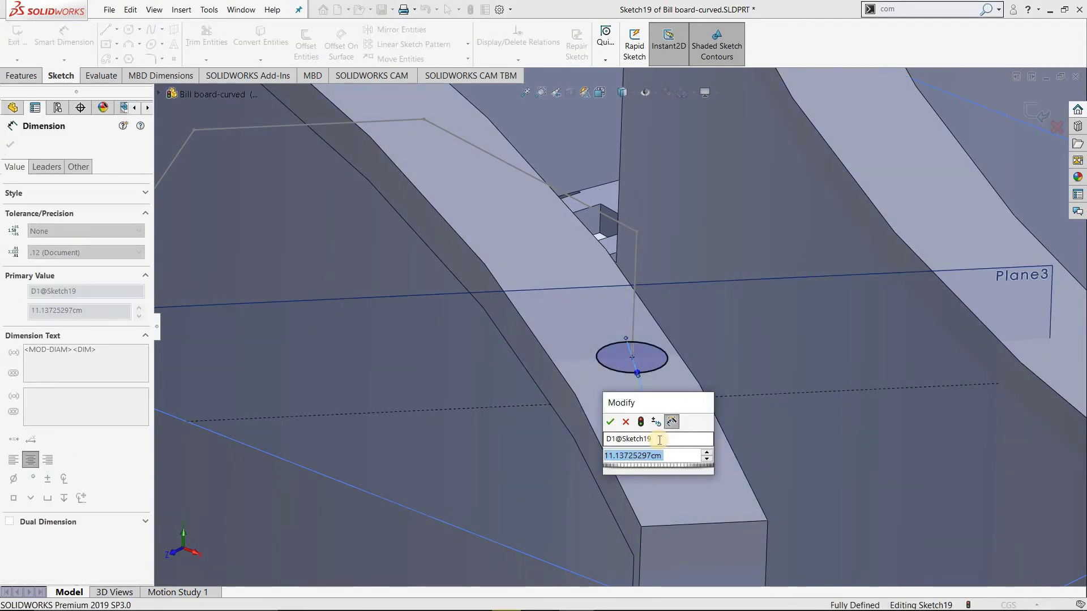
pyautogui.write('10')
pyautogui.press('Return')
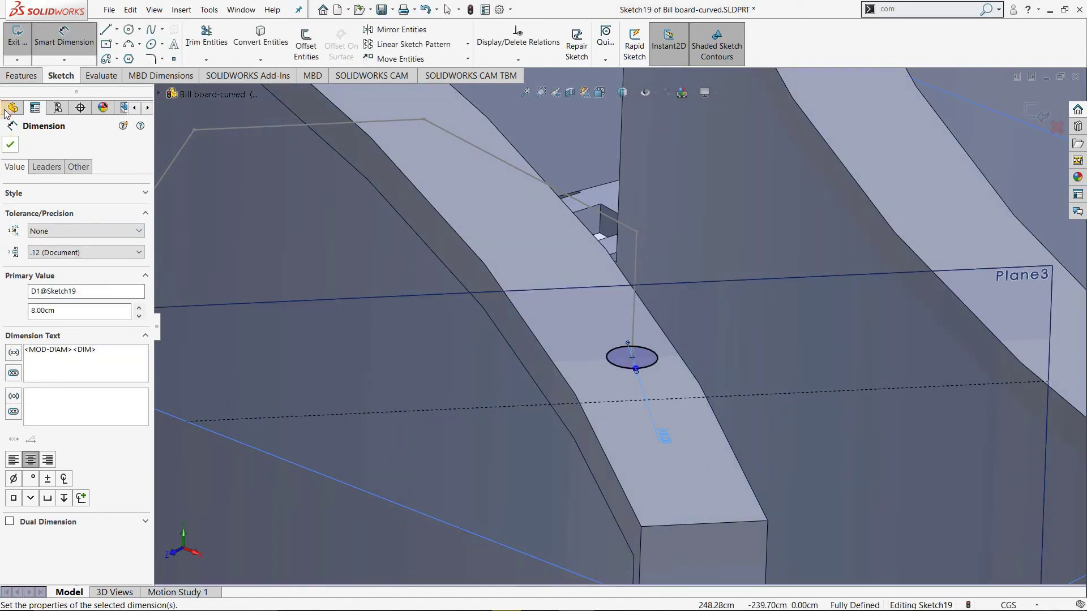
pyautogui.click(9, 145)
pyautogui.press('Escape')
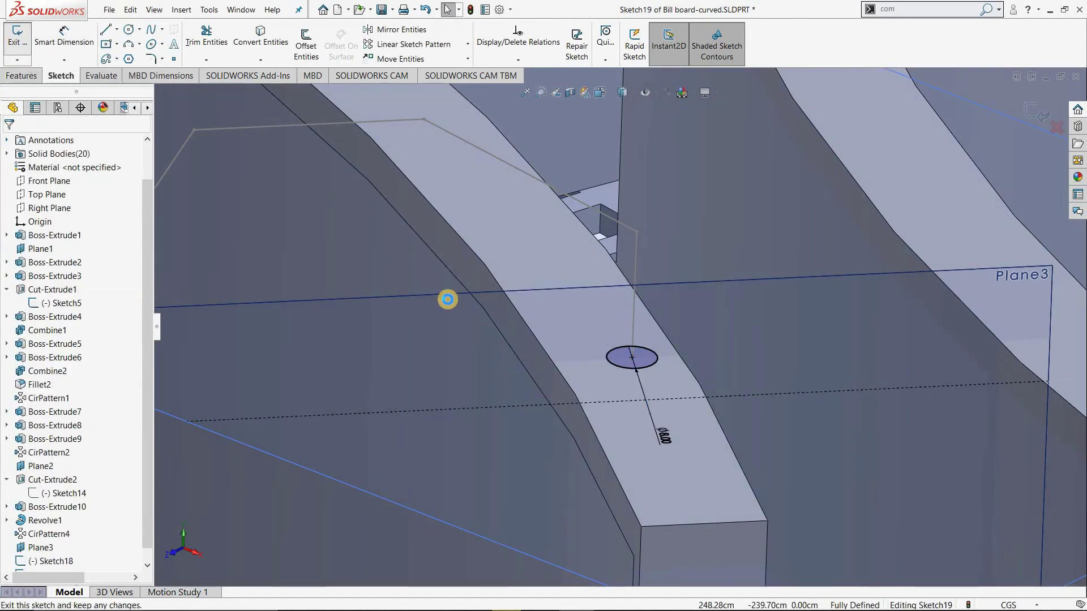
pyautogui.click(29, 56)
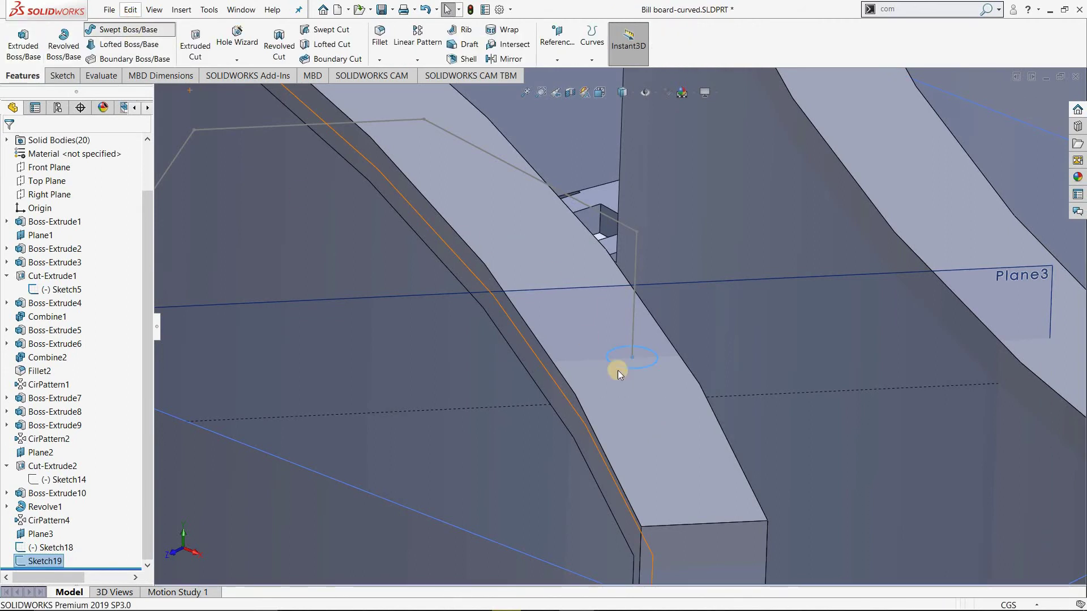
# Sweep the Sketch19 circle along the Sketch18 path with Merge result unchecked.
pyautogui.click(122, 29)
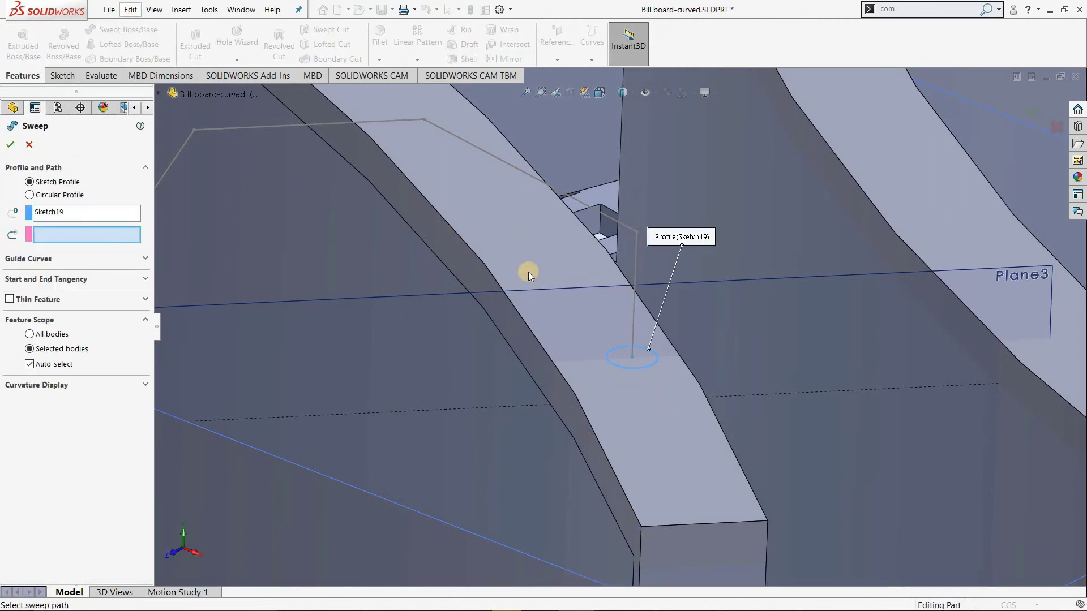
pyautogui.click(635, 278)
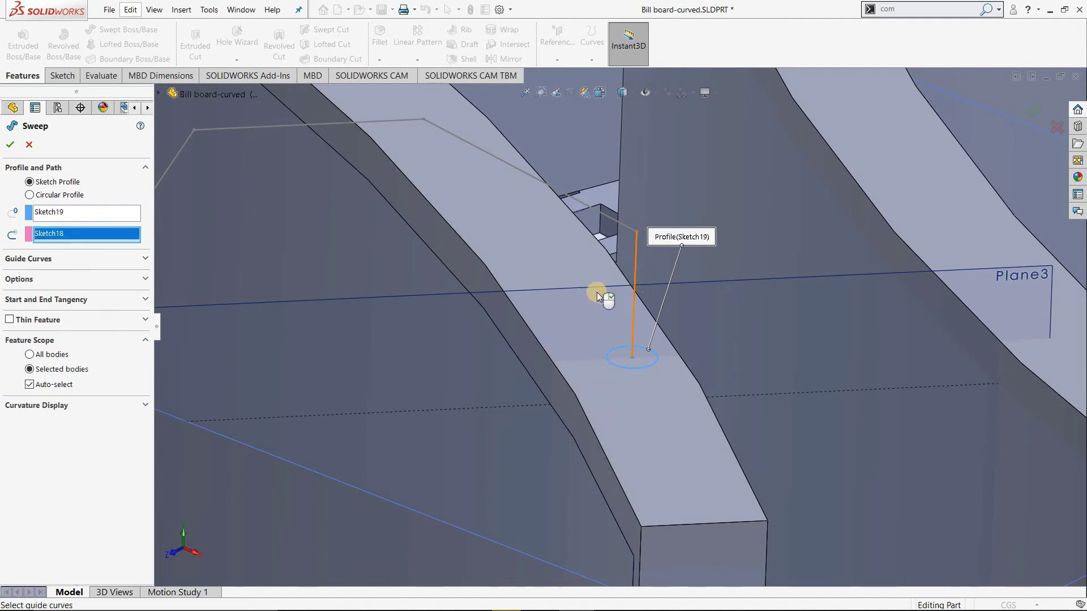
pyautogui.scroll(2, 496, 301)
pyautogui.scroll(1, 497, 323)
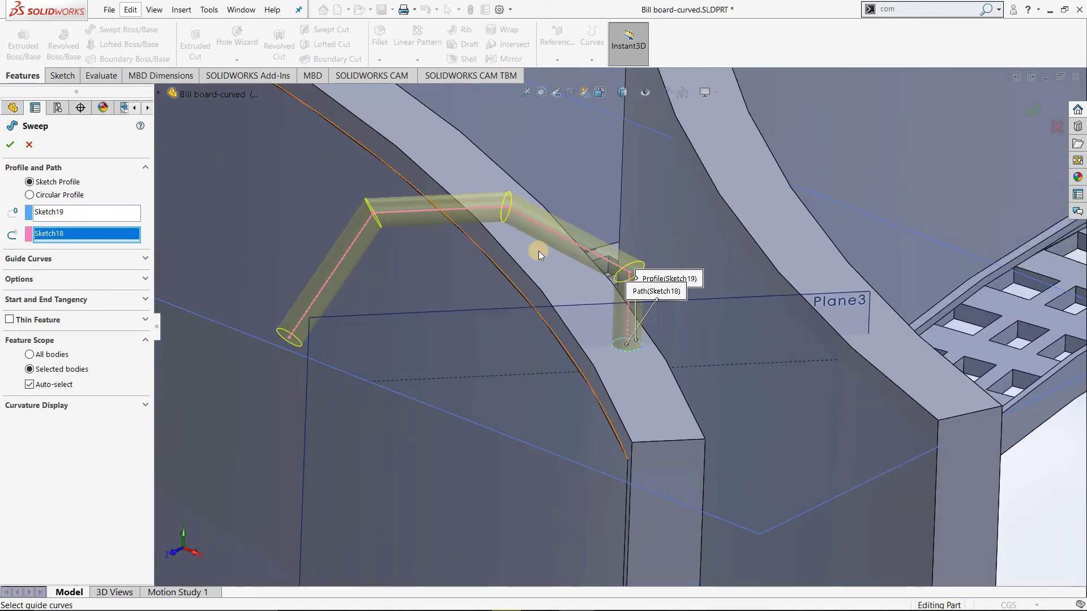
pyautogui.scroll(-1, 538, 251)
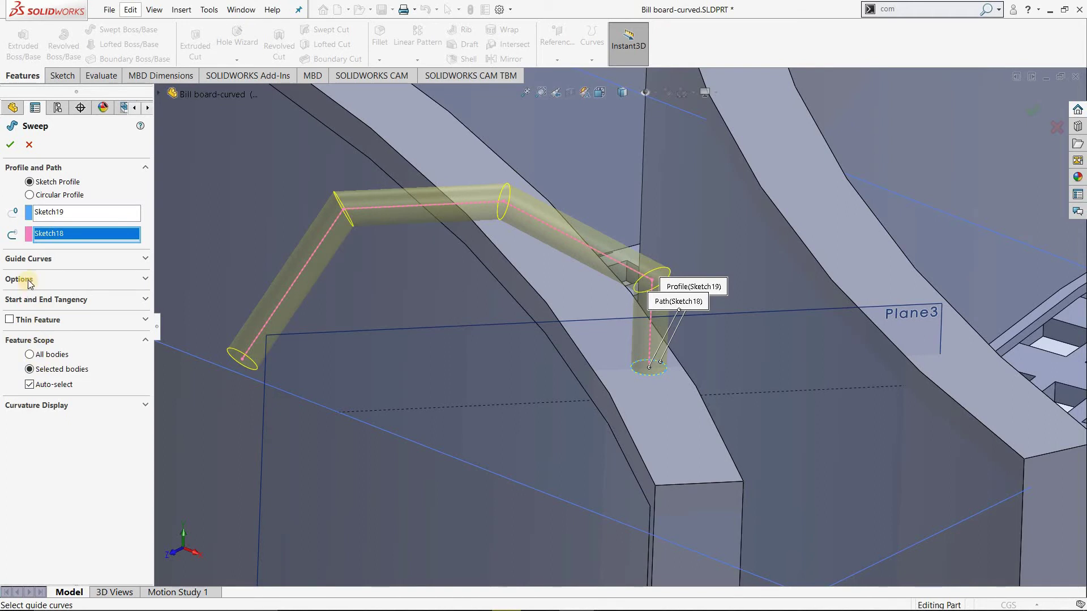
pyautogui.click(34, 259)
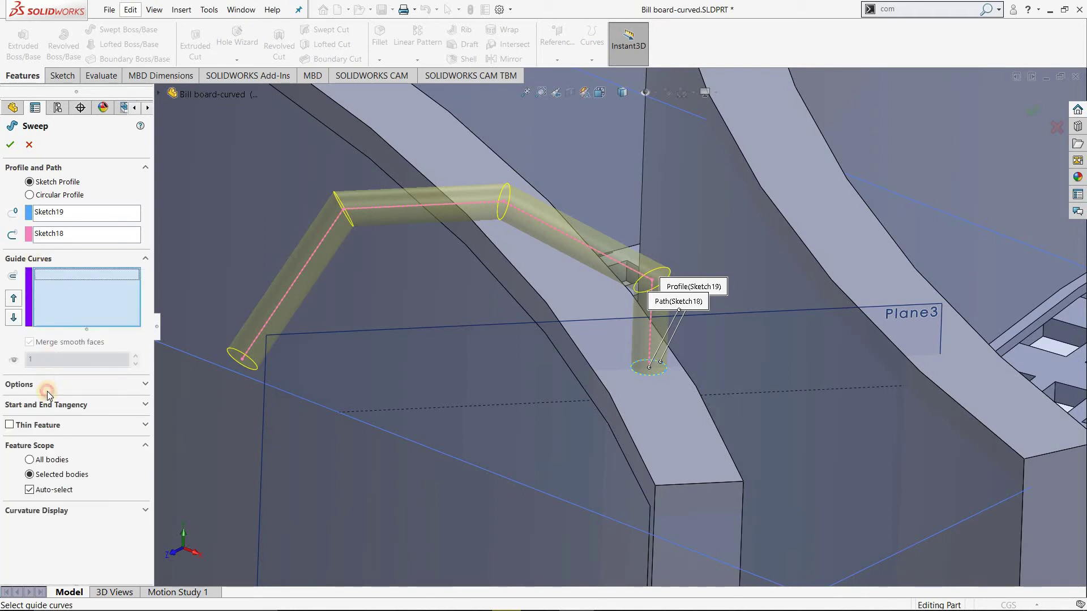
pyautogui.click(46, 383)
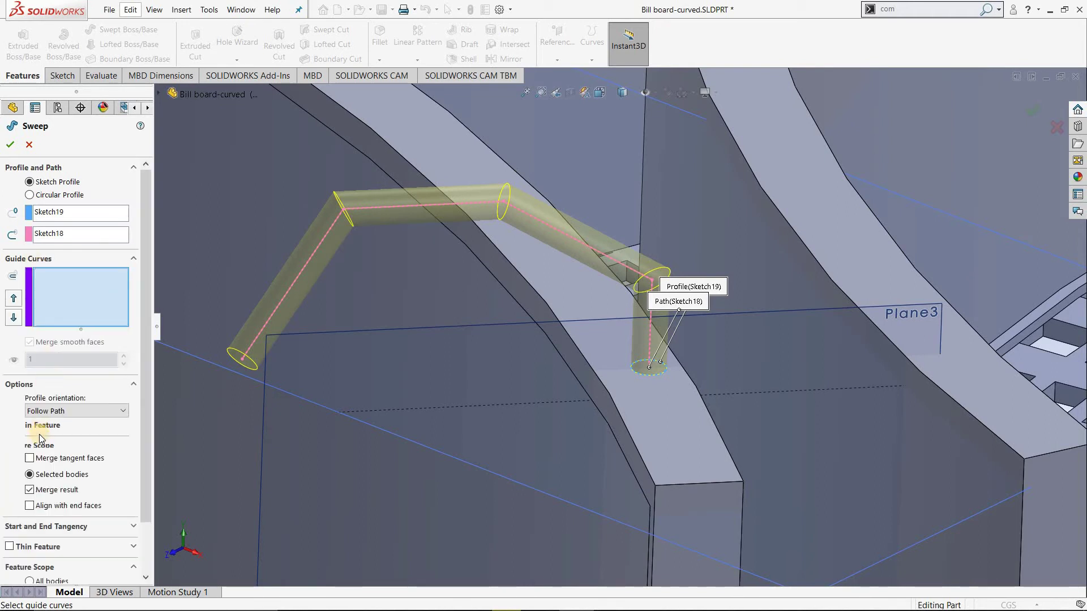
pyautogui.click(29, 491)
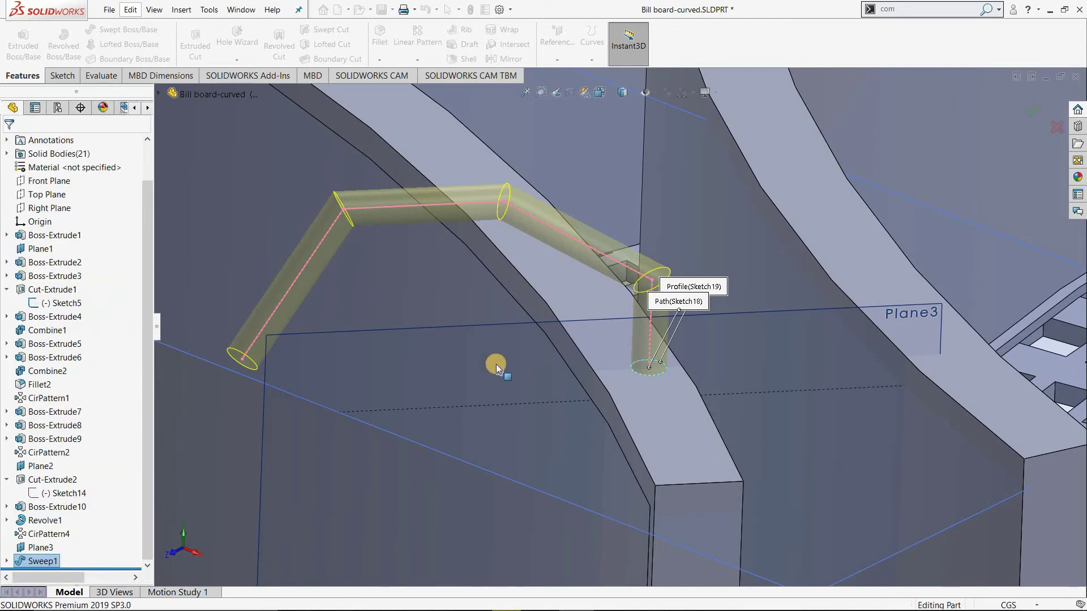
# Orbit around the tube handle, then expand Sweep1 to list Sketch19 and Sketch18.
pyautogui.scroll(2, 502, 369)
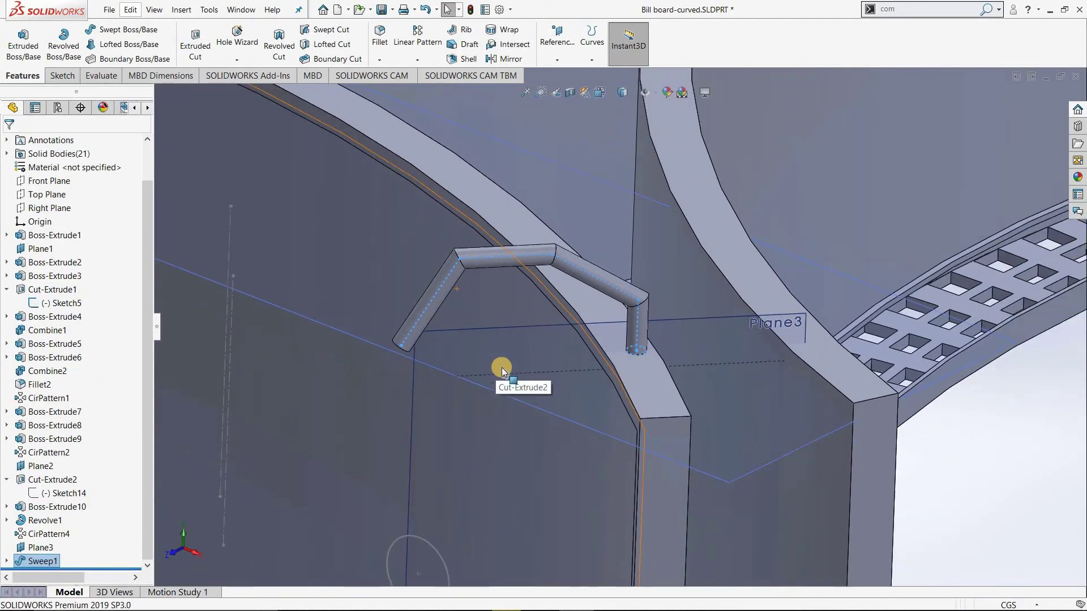
pyautogui.scroll(2, 501, 368)
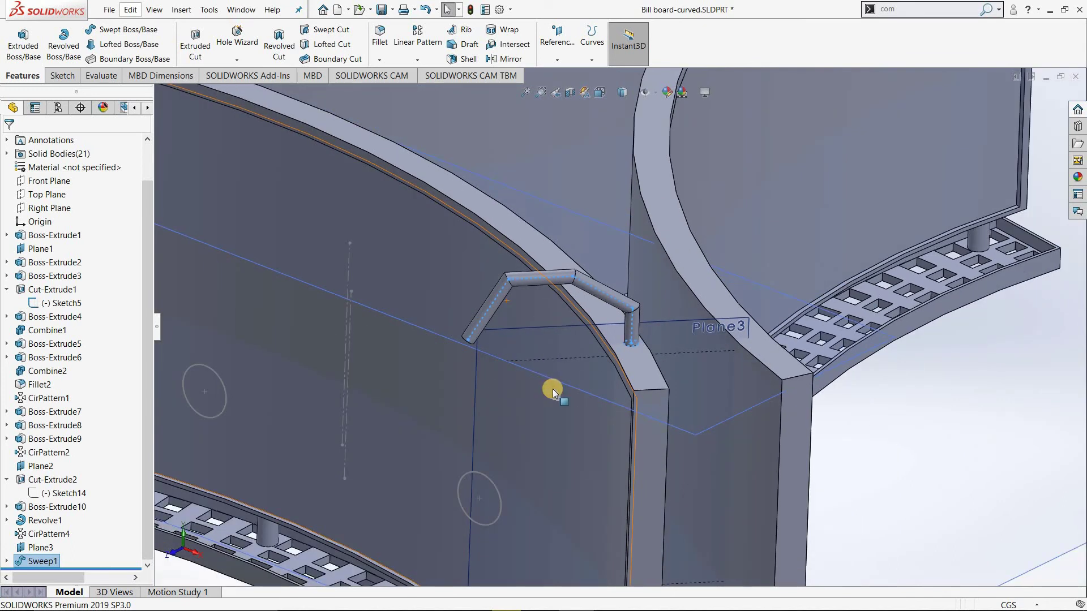
pyautogui.scroll(-2, 553, 389)
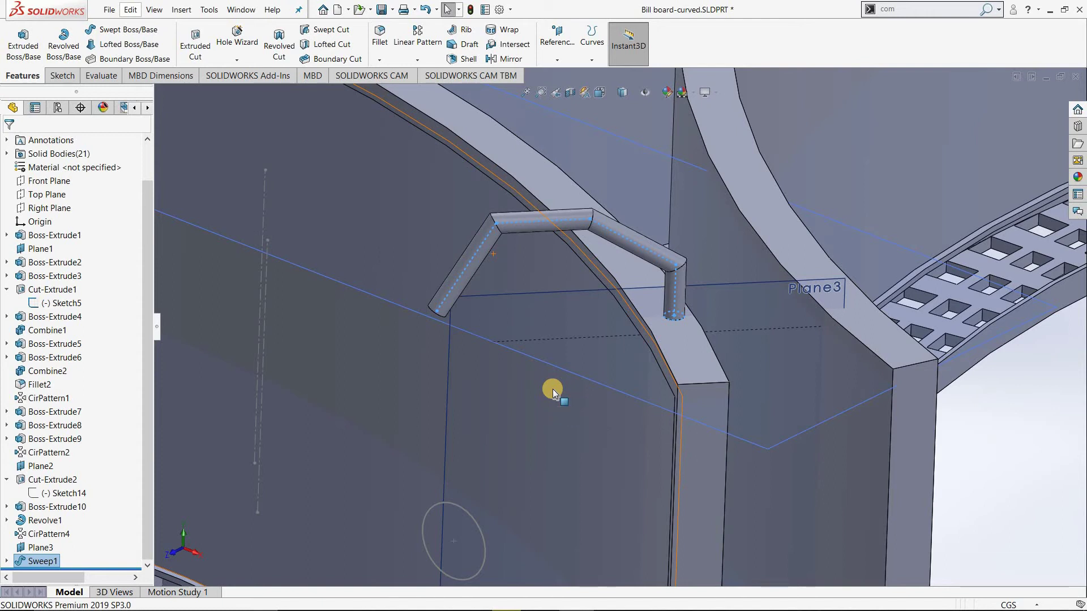
pyautogui.scroll(3, 528, 389)
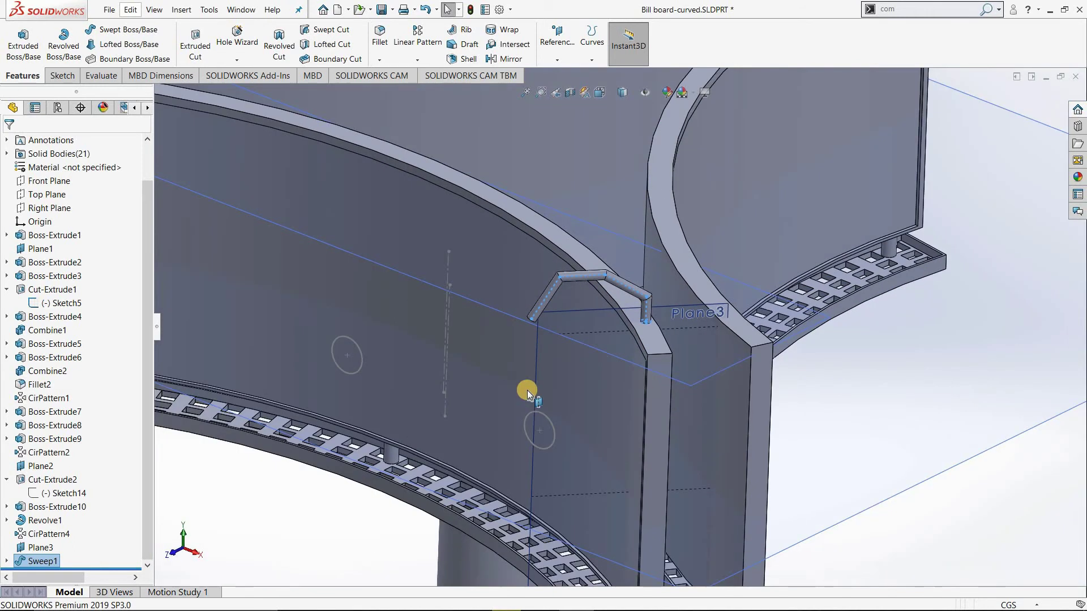
pyautogui.moveTo(560, 291); pyautogui.dragTo(602, 214, button='middle')
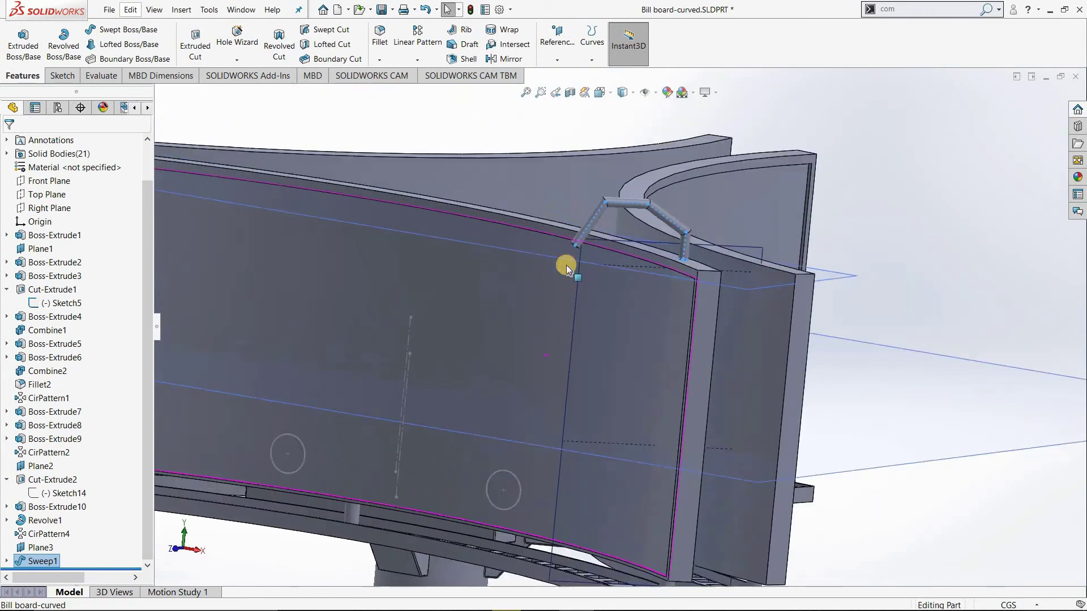
pyautogui.scroll(-2, 602, 212)
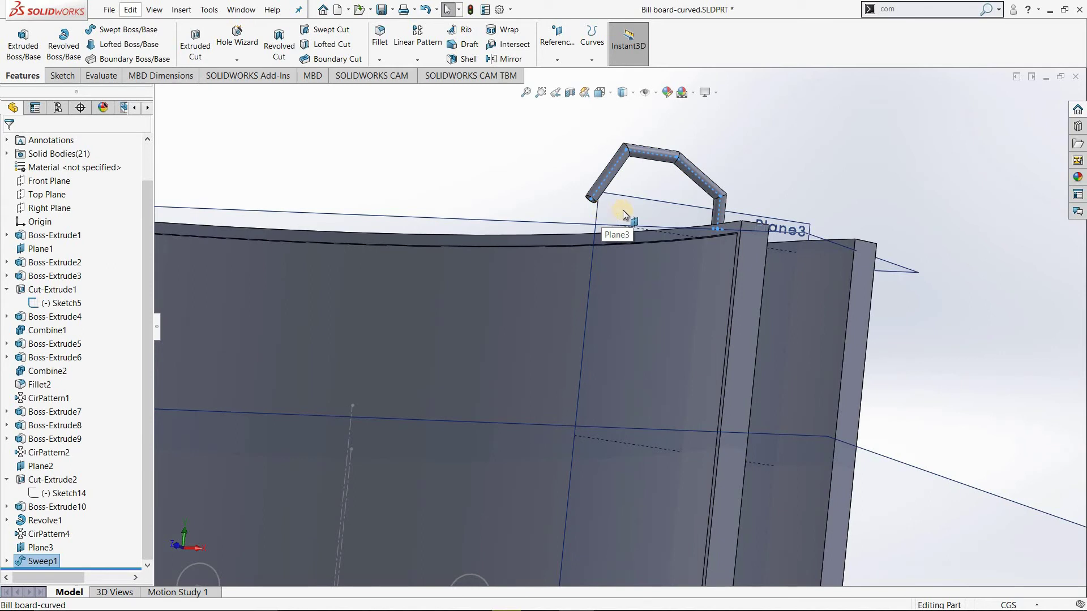
pyautogui.moveTo(686, 149)
pyautogui.mouseDown(button='middle')
pyautogui.moveTo(587, 236)
pyautogui.moveTo(486, 278)
pyautogui.mouseUp(button='middle')
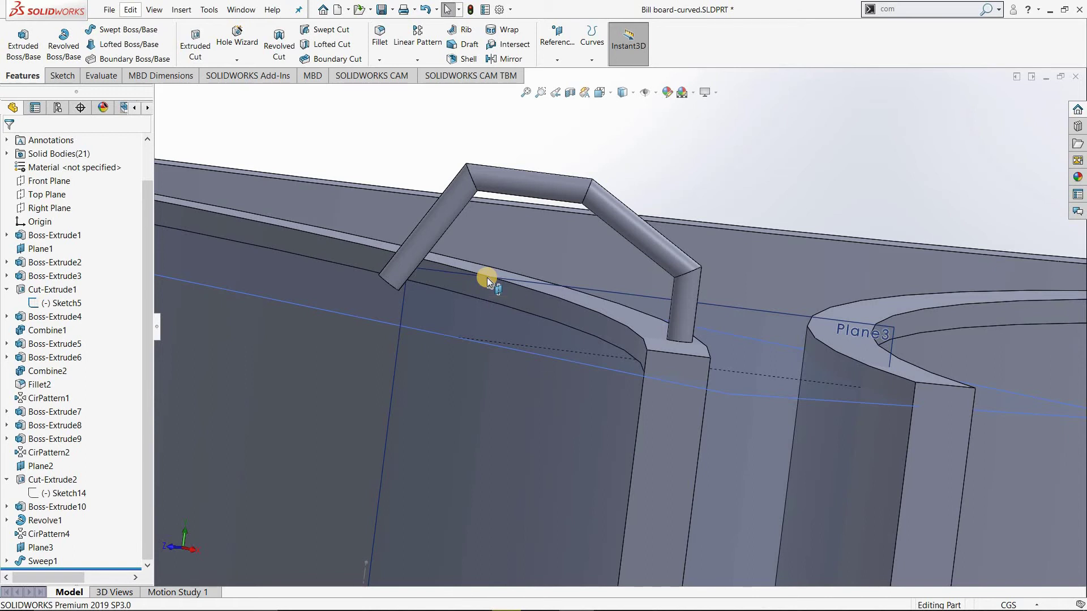
pyautogui.moveTo(487, 277); pyautogui.dragTo(430, 317, button='middle')
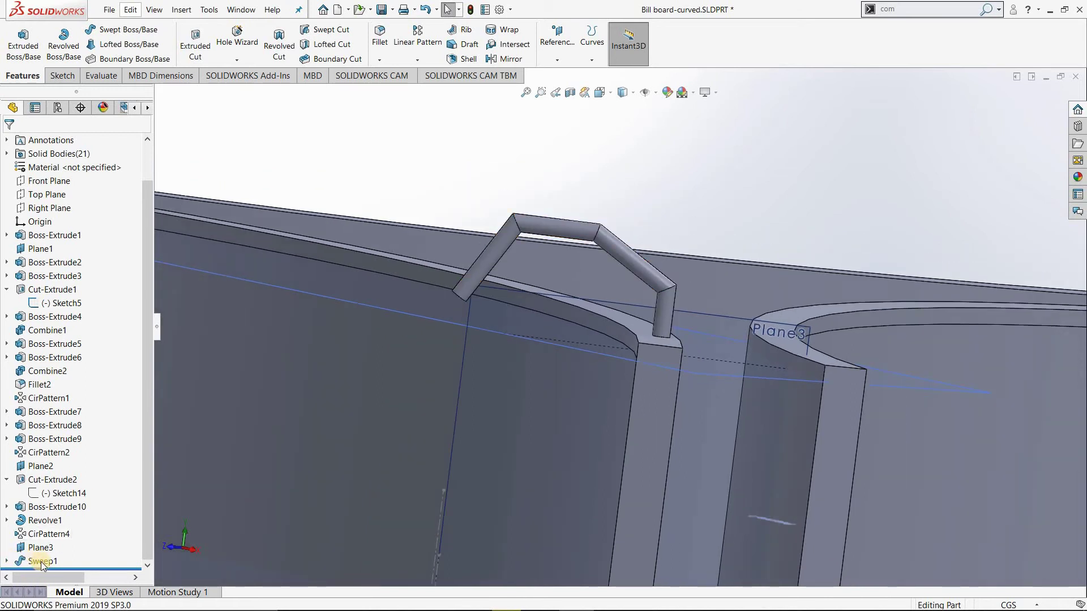
pyautogui.click(42, 563)
pyautogui.click(50, 547)
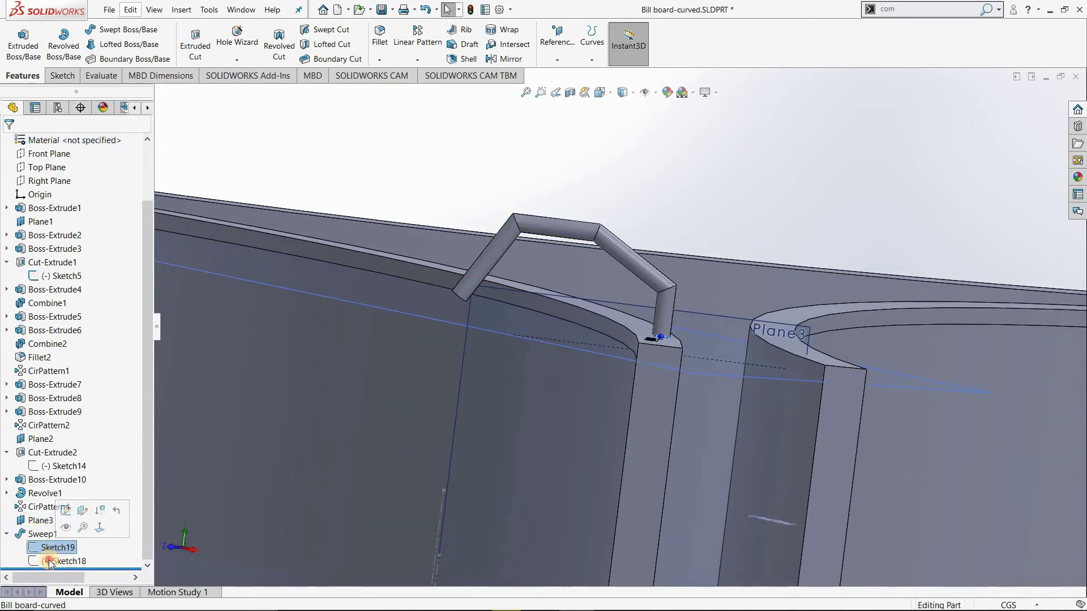
# Edit Sketch18 face-on, dragging the path's left end down and outward and its top-left bend left.
pyautogui.rightClick(49, 562)
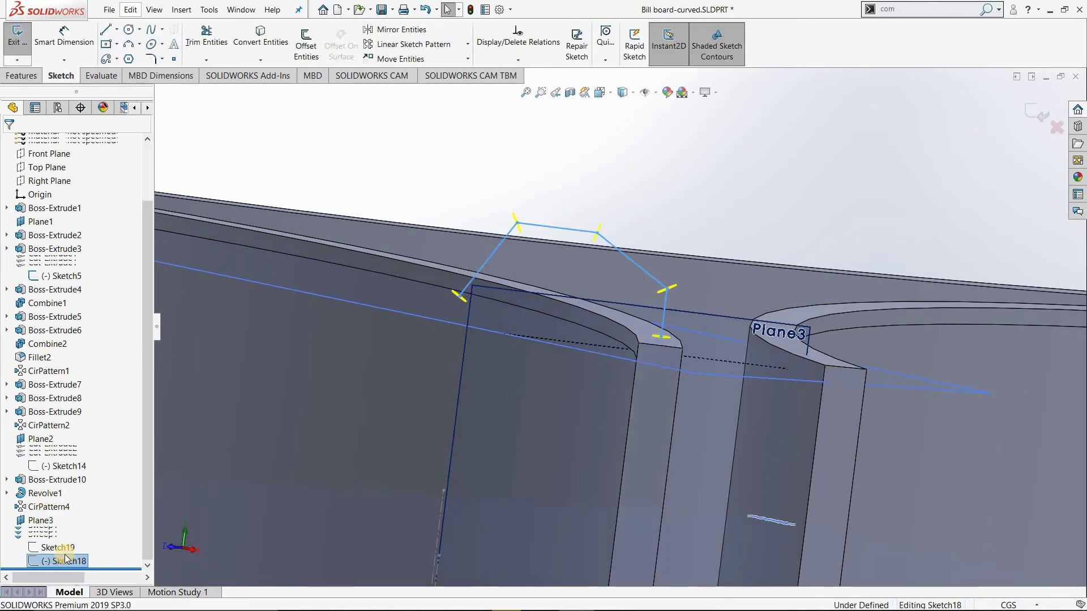
pyautogui.rightClick(67, 559)
pyautogui.hotkey('ctrl', '8')
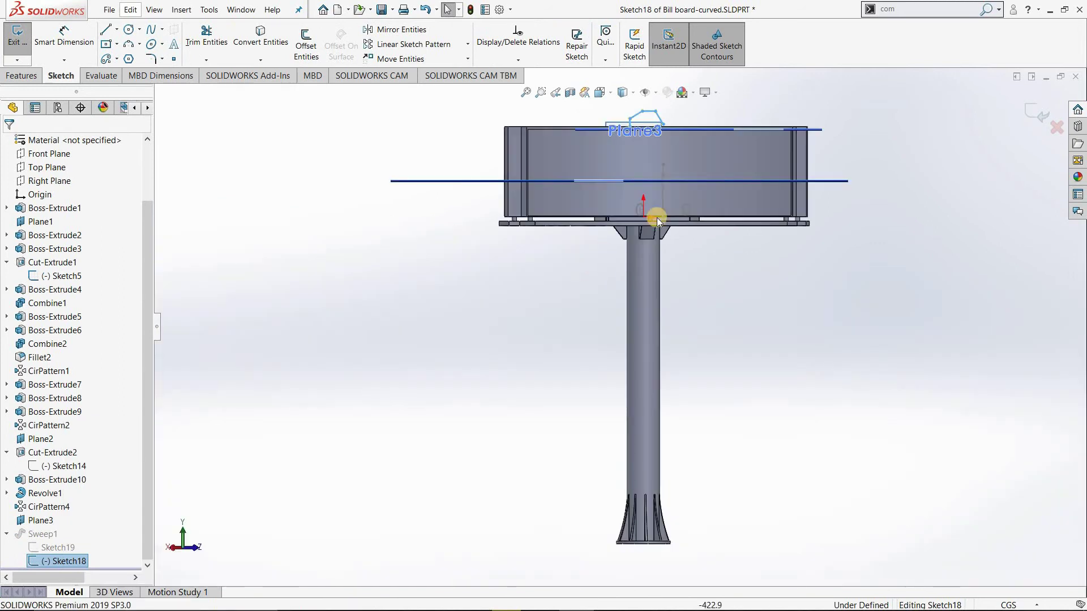
pyautogui.rightClick(90, 430)
pyautogui.hotkey('ctrl', '8')
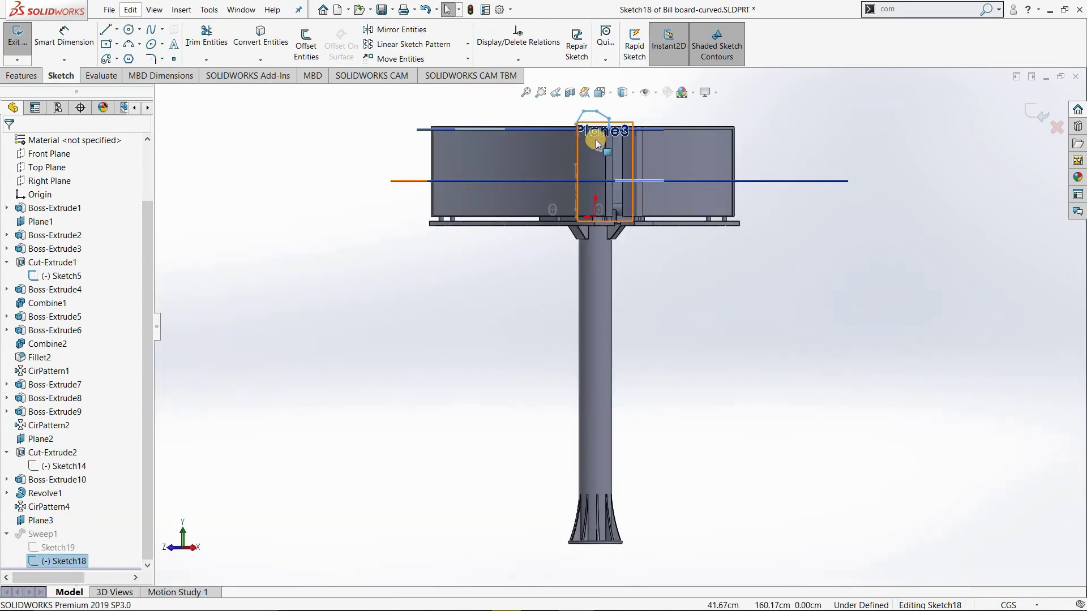
pyautogui.scroll(-2, 596, 143)
pyautogui.scroll(-3, 589, 170)
pyautogui.scroll(-3, 575, 210)
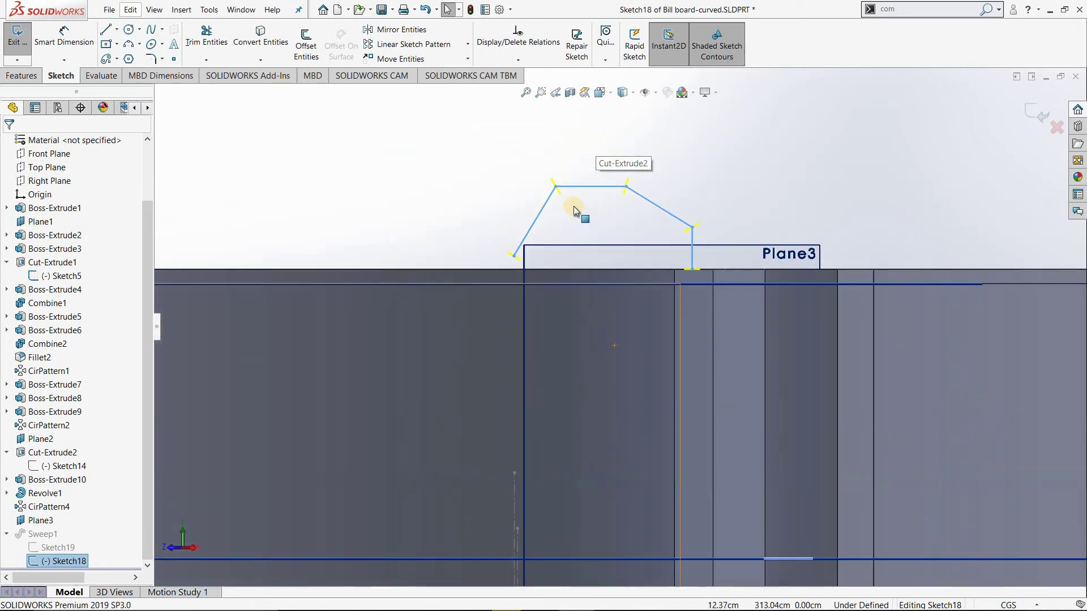
pyautogui.scroll(-1, 522, 294)
pyautogui.scroll(-2, 518, 298)
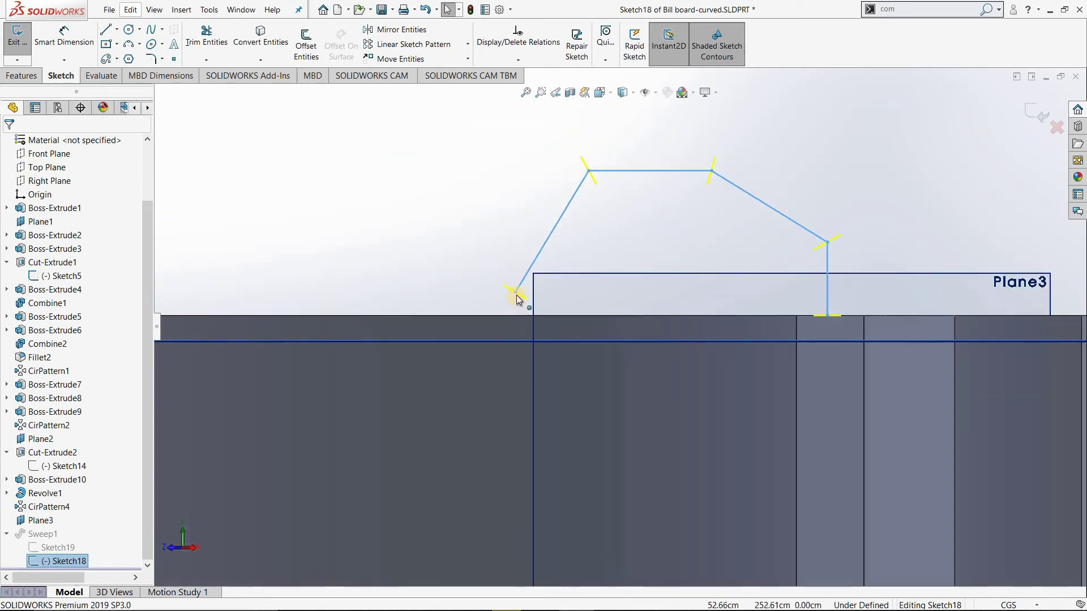
pyautogui.moveTo(516, 295); pyautogui.dragTo(406, 328)
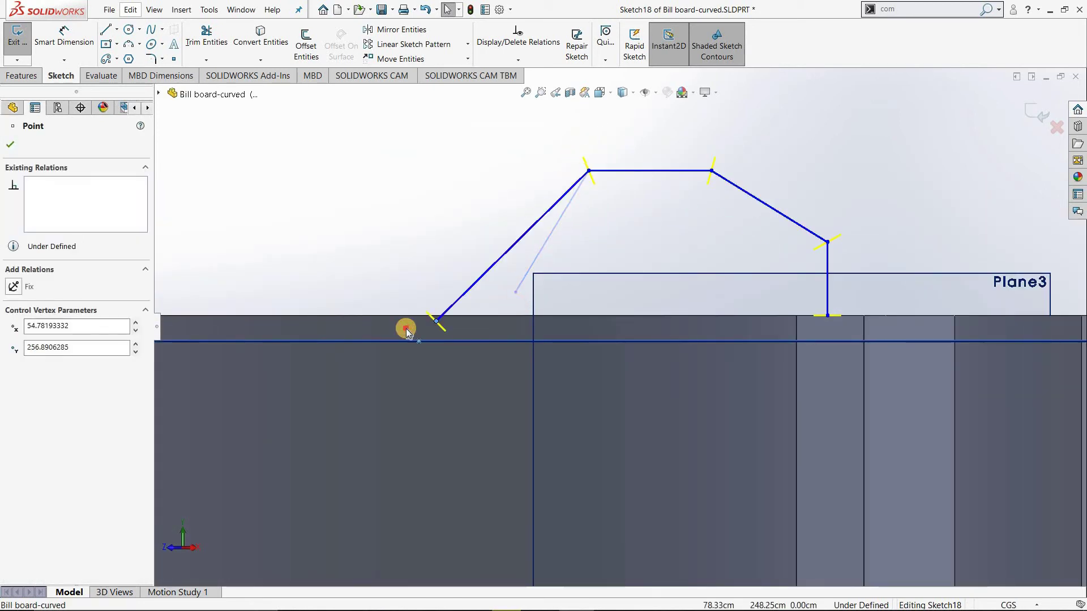
pyautogui.click(590, 170)
pyautogui.moveTo(590, 171); pyautogui.dragTo(515, 191)
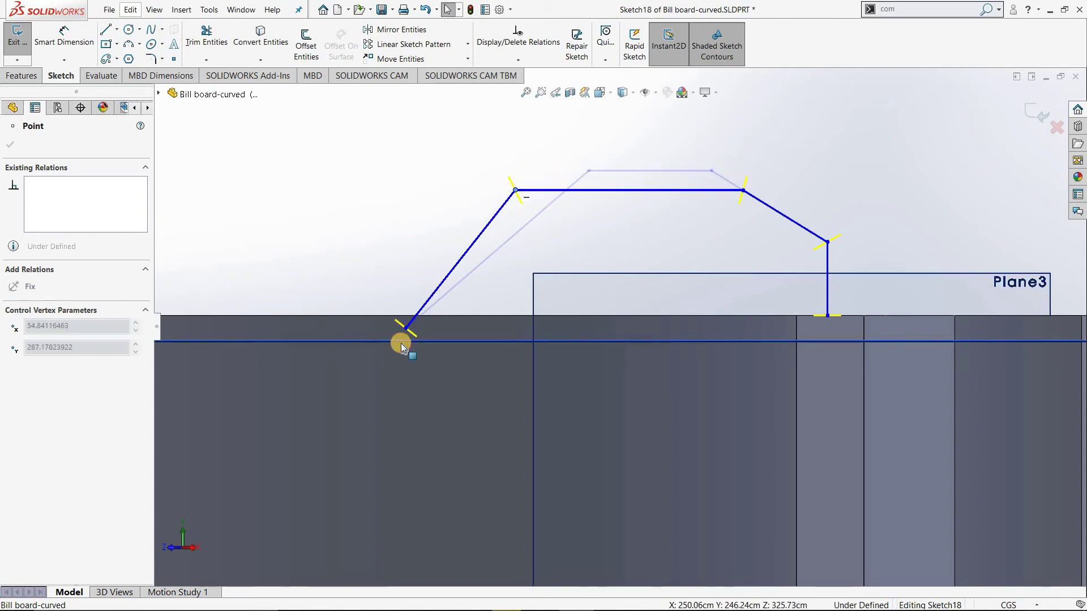
# Draw a vertical leg down from the path's left end plus a short horizontal foot, then rebuild the sweep.
pyautogui.click(108, 32)
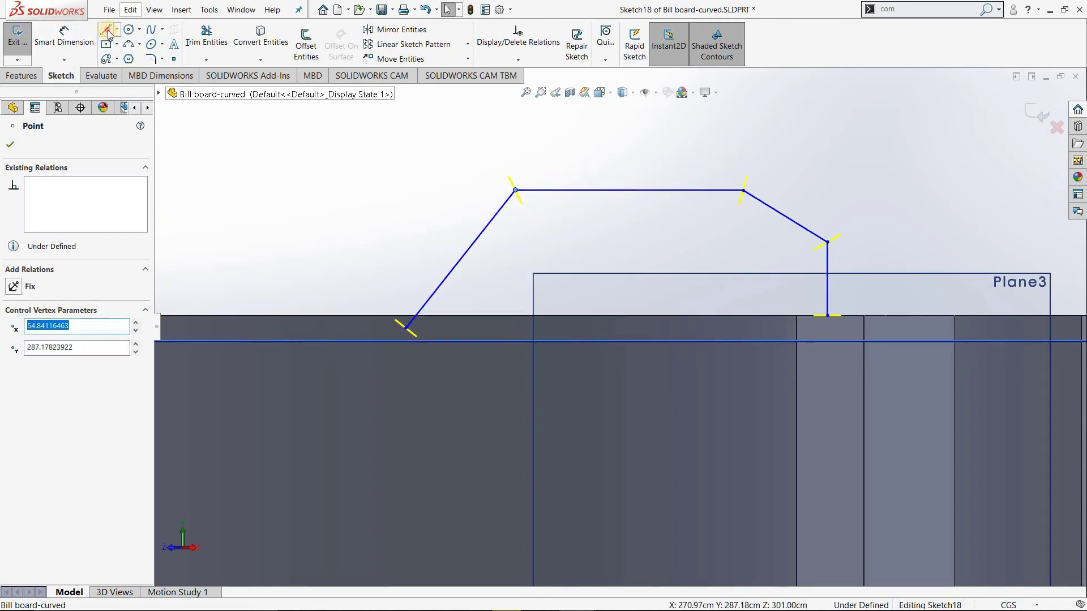
pyautogui.click(406, 328)
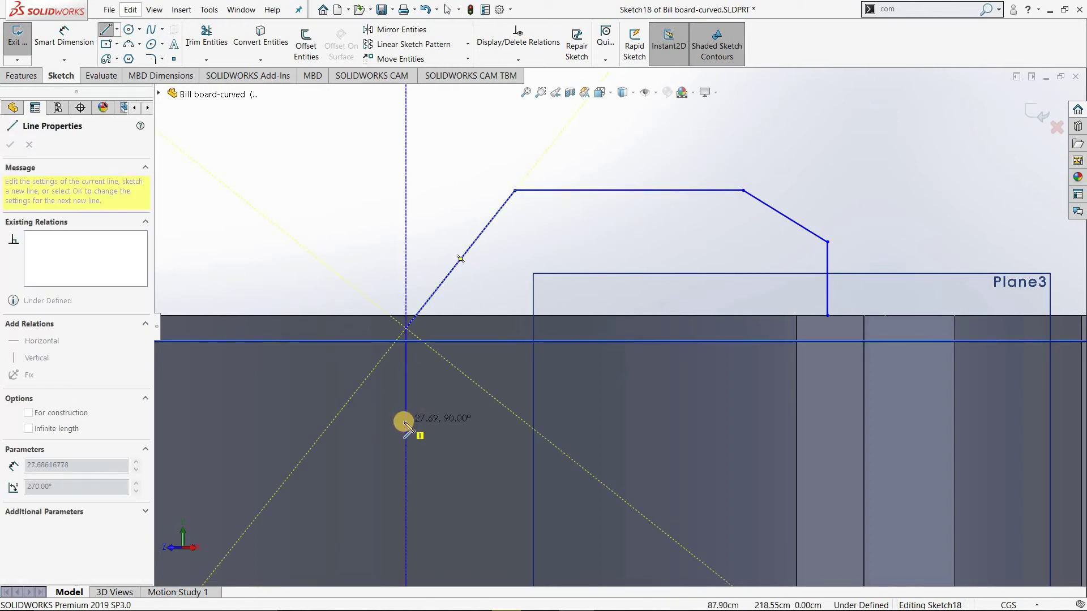
pyautogui.click(406, 422)
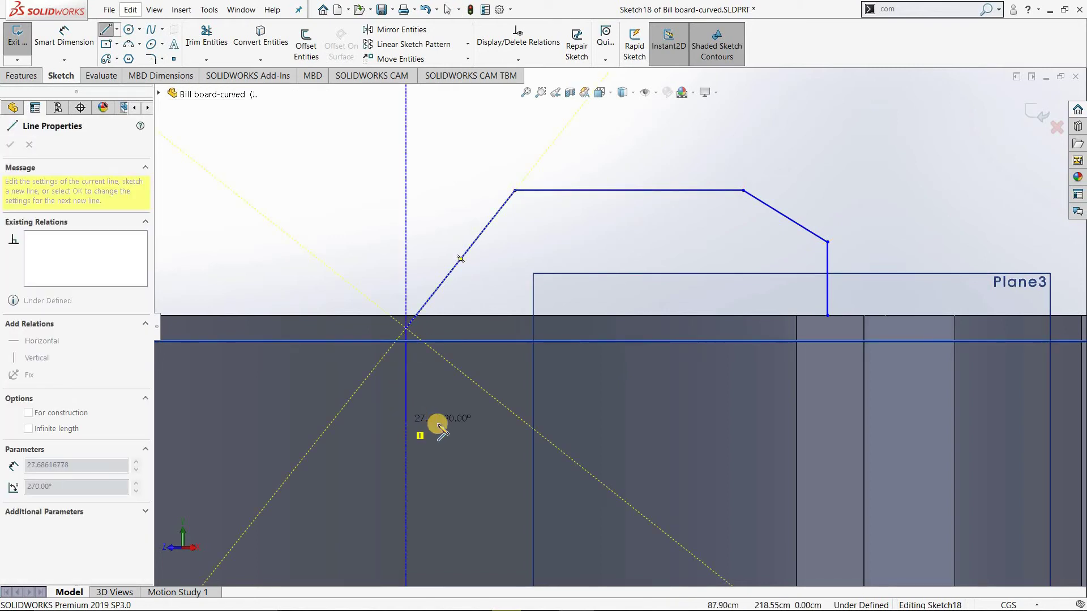
pyautogui.click(501, 422)
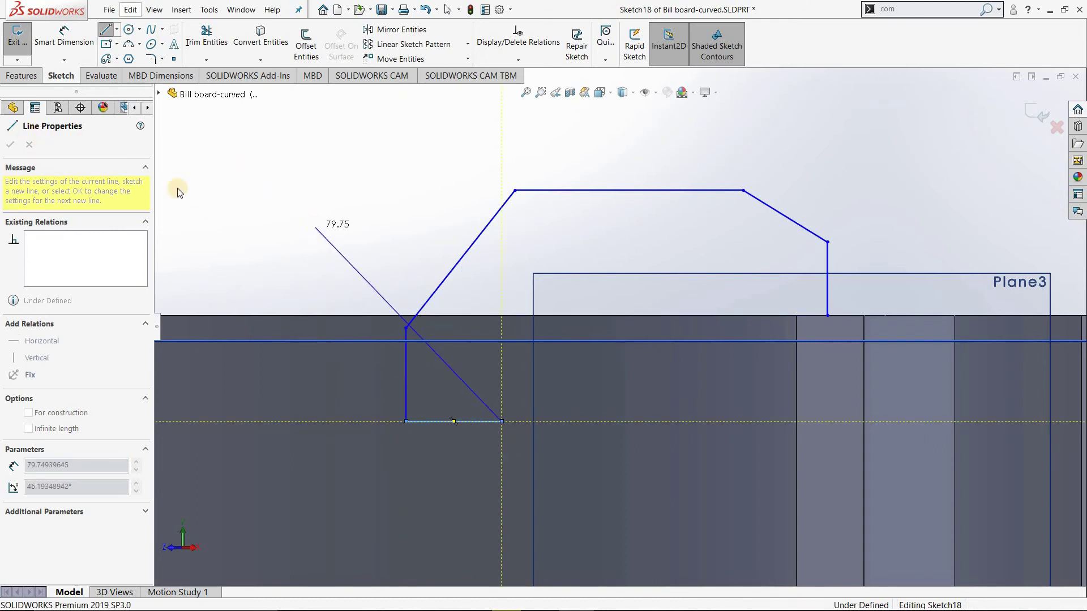
pyautogui.click(29, 146)
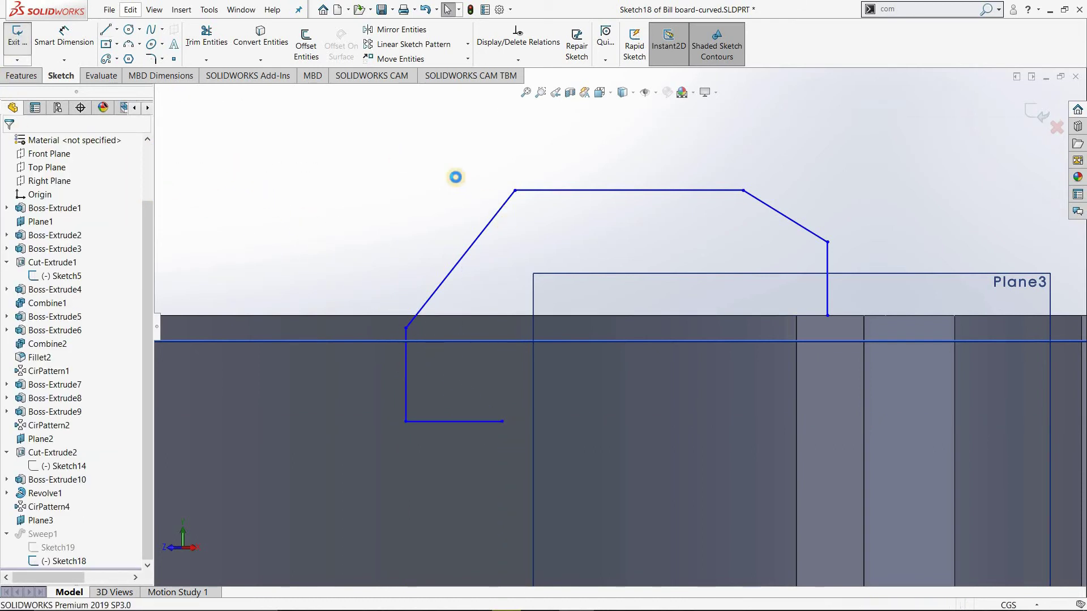
pyautogui.hotkey('ctrl', 'b')
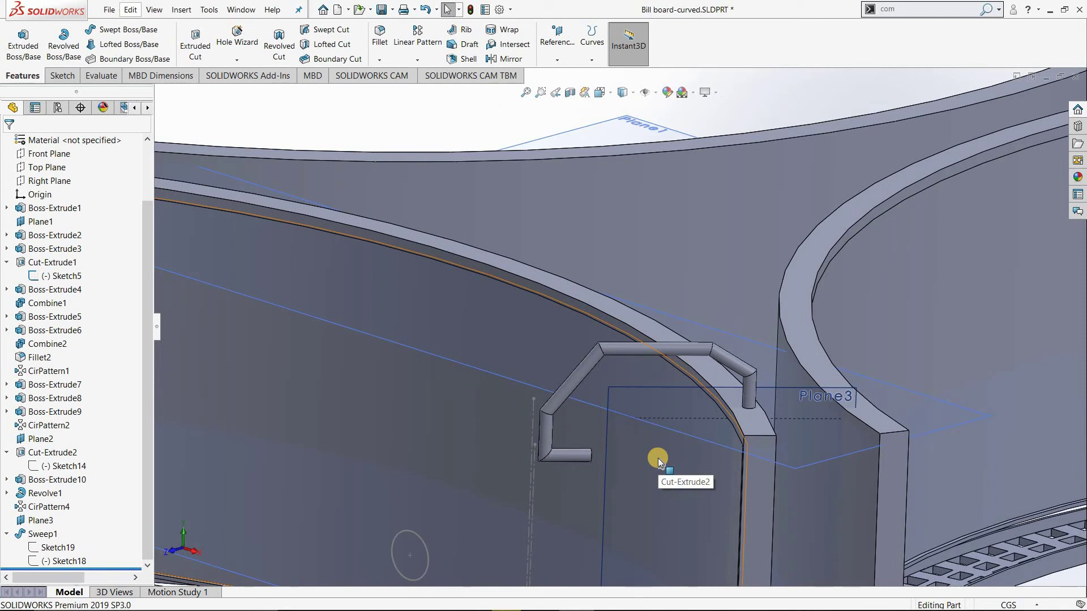
# Reopen Sketch18, nudge the foot's end point down, and delete the horizontal foot segment.
pyautogui.rightClick(62, 561)
pyautogui.click(62, 385)
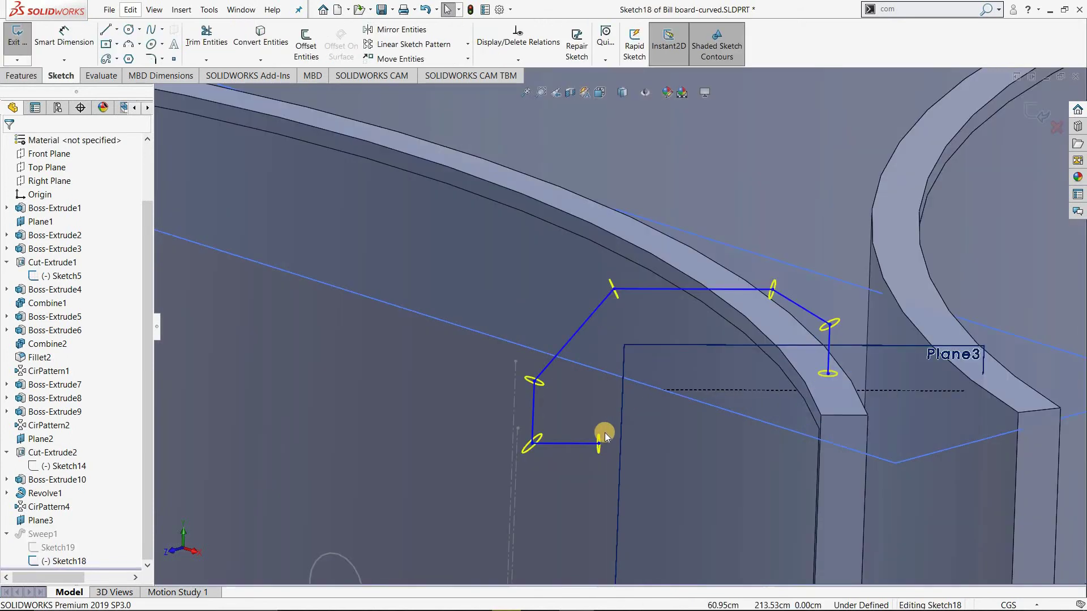
pyautogui.moveTo(604, 433)
pyautogui.mouseDown()
pyautogui.moveTo(594, 470)
pyautogui.moveTo(602, 437)
pyautogui.mouseUp()
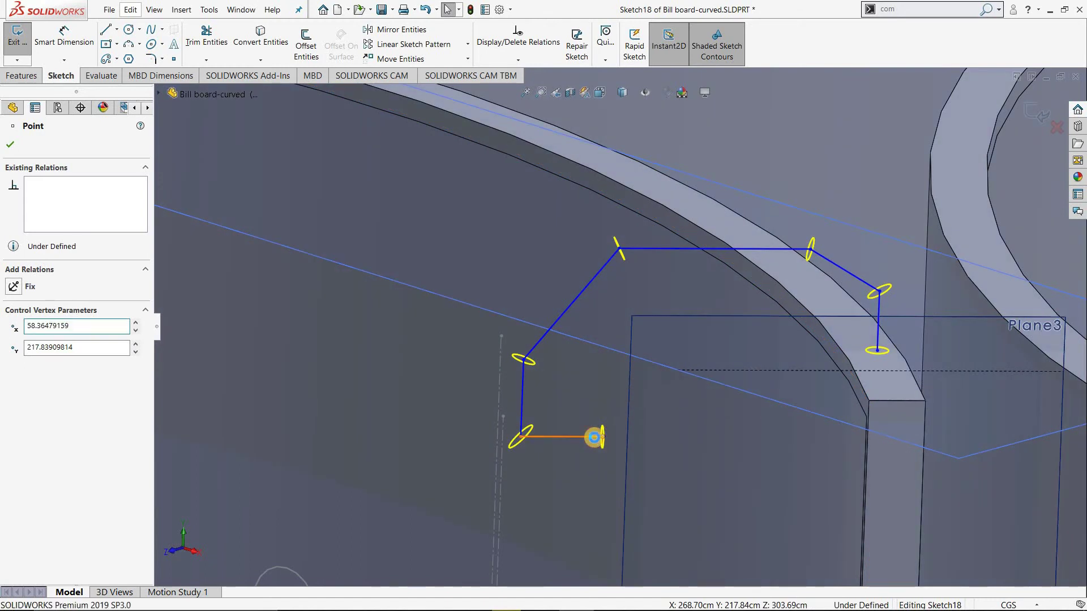
pyautogui.click(596, 442)
pyautogui.press('Delete')
# Draw a diagonal line down-right from the leg's lower end and rebuild Sweep1 along it.
pyautogui.click(105, 29)
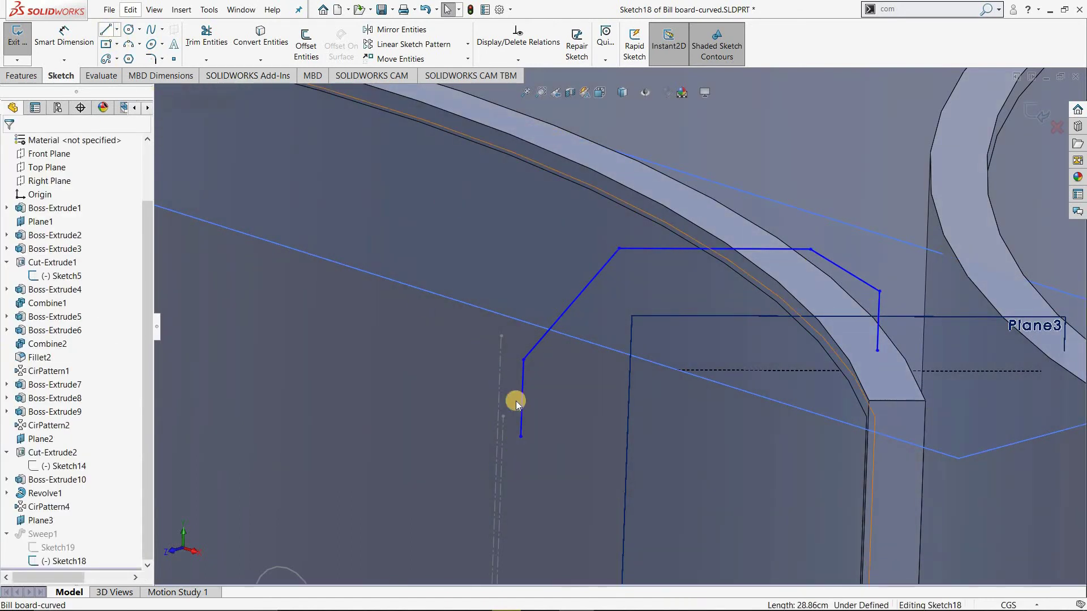
pyautogui.click(521, 437)
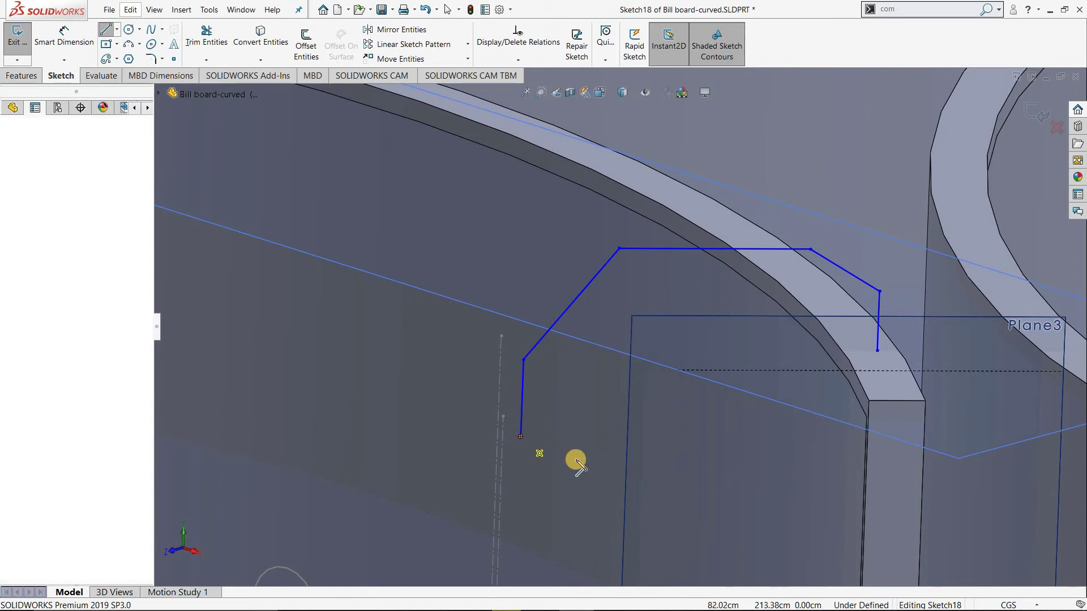
pyautogui.doubleClick(598, 496)
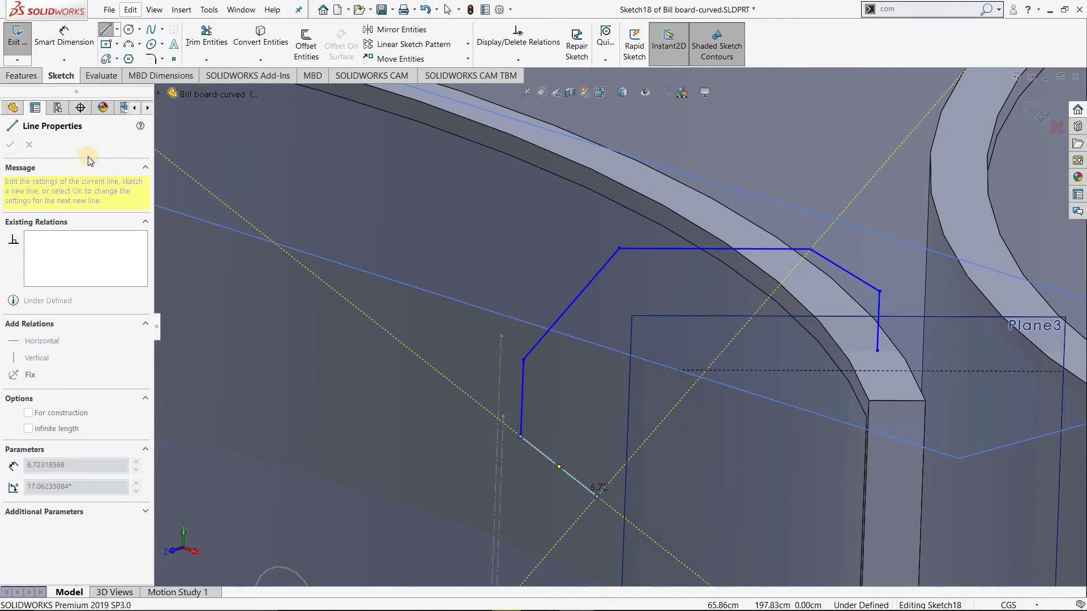
pyautogui.press('Escape')
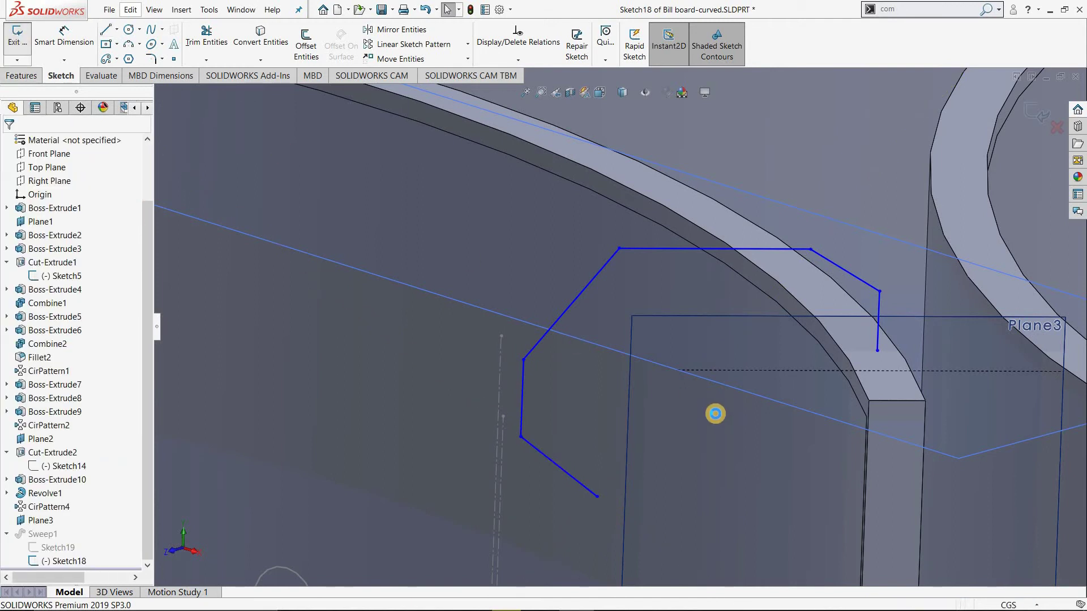
pyautogui.hotkey('ctrl', 'b')
pyautogui.scroll(2, 624, 344)
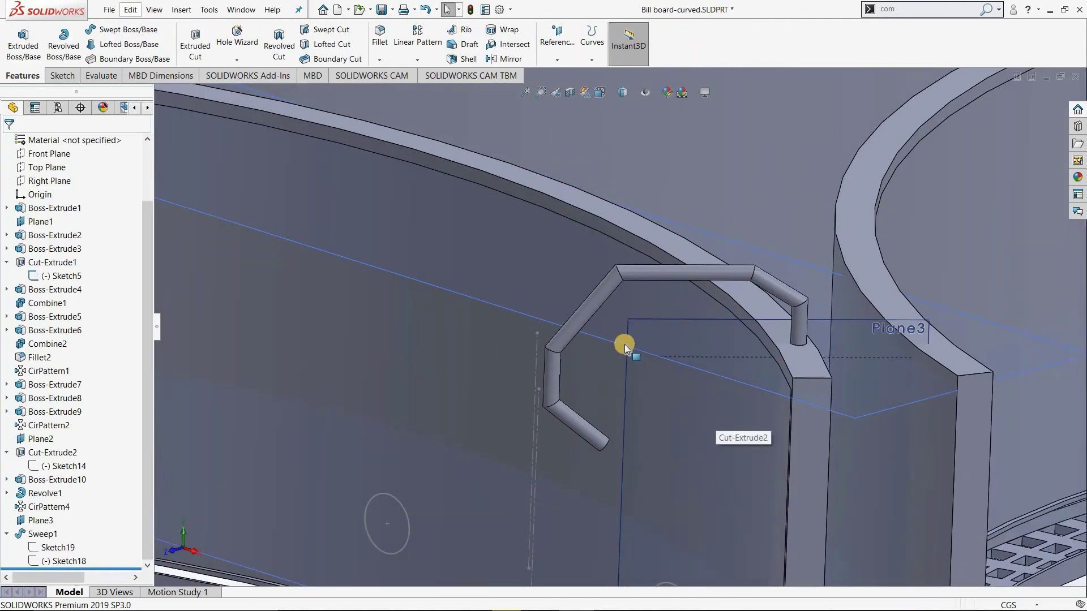
pyautogui.scroll(2, 624, 344)
pyautogui.scroll(-2, 624, 344)
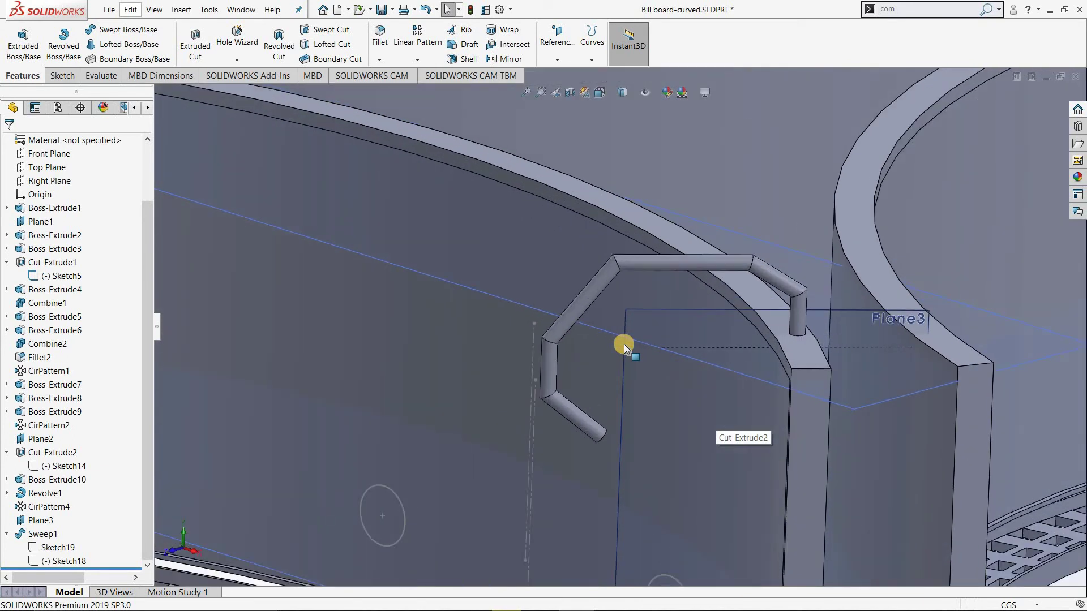
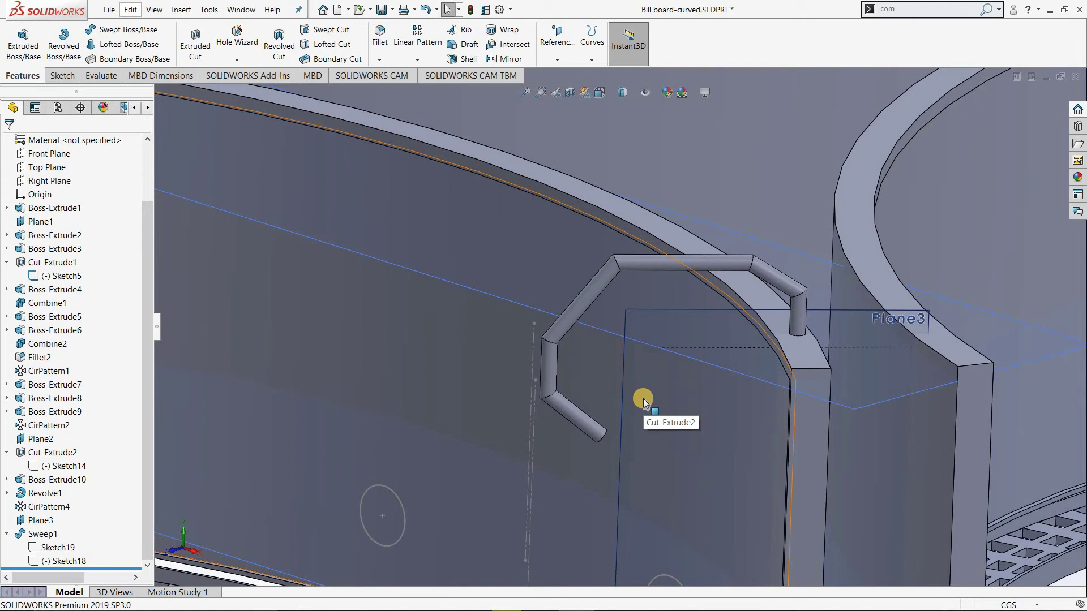
# Look over the hook, then bring up the context menu for Sketch19 under Sweep1.
pyautogui.scroll(5, 644, 399)
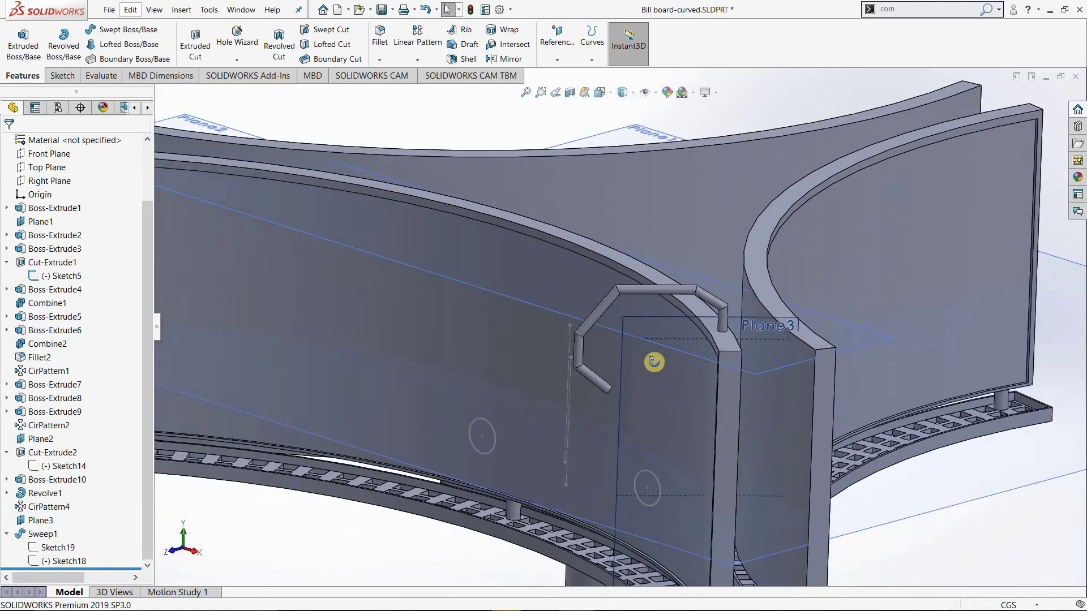
pyautogui.moveTo(650, 359); pyautogui.dragTo(695, 379, button='middle')
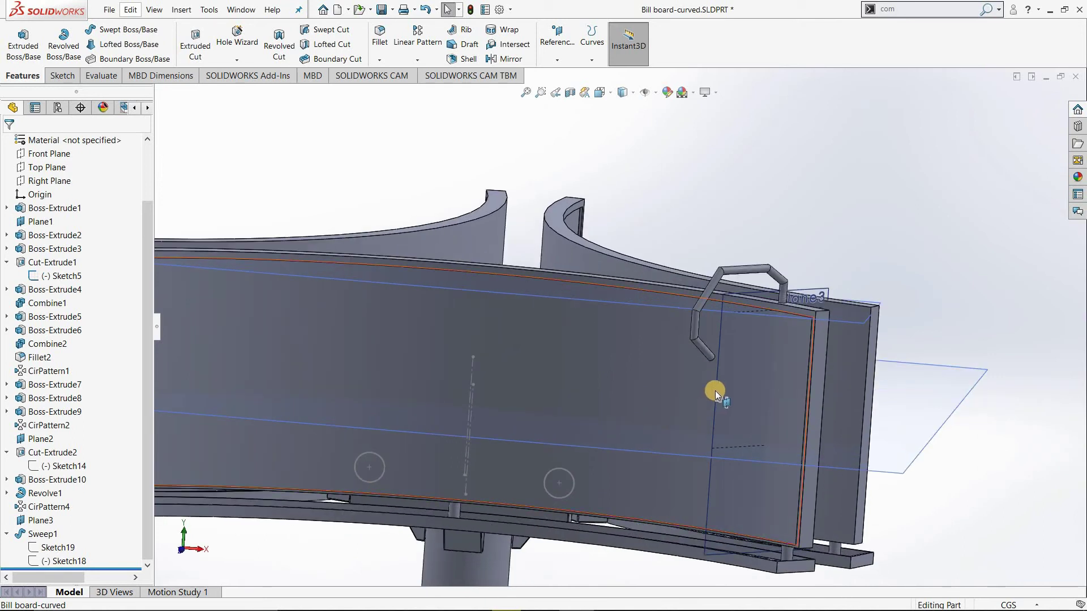
pyautogui.scroll(2, 722, 372)
pyautogui.scroll(-2, 722, 360)
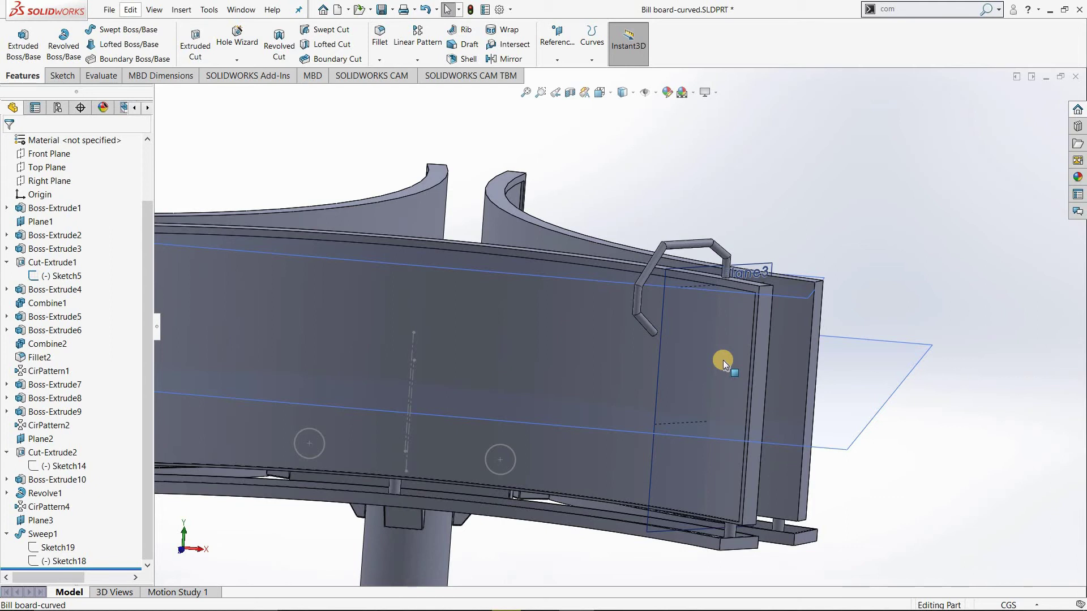
pyautogui.scroll(2, 745, 280)
pyautogui.scroll(-2, 744, 266)
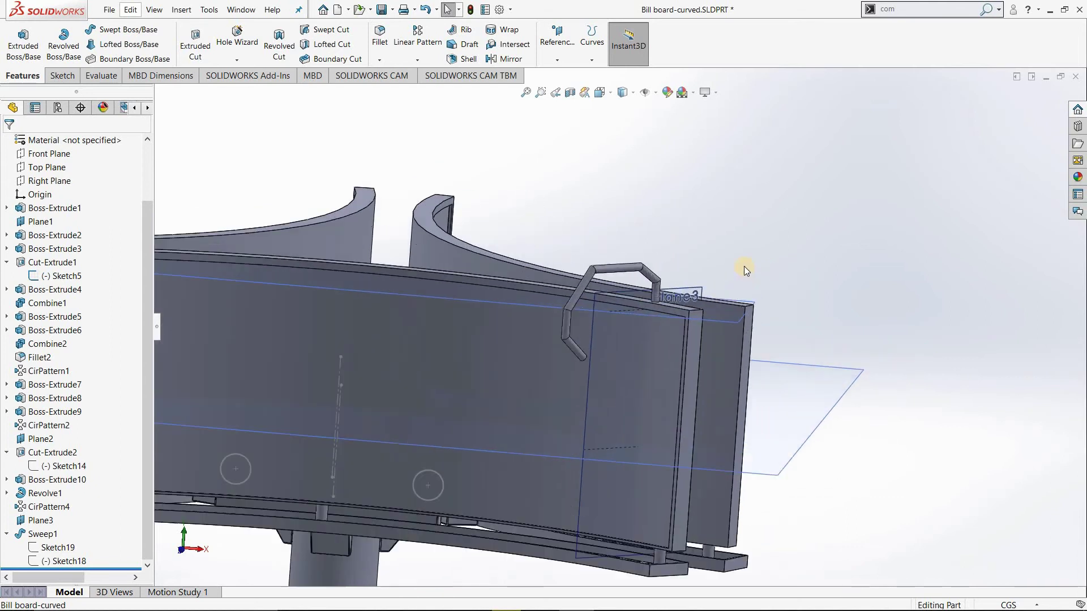
pyautogui.scroll(-2, 744, 266)
pyautogui.rightClick(59, 548)
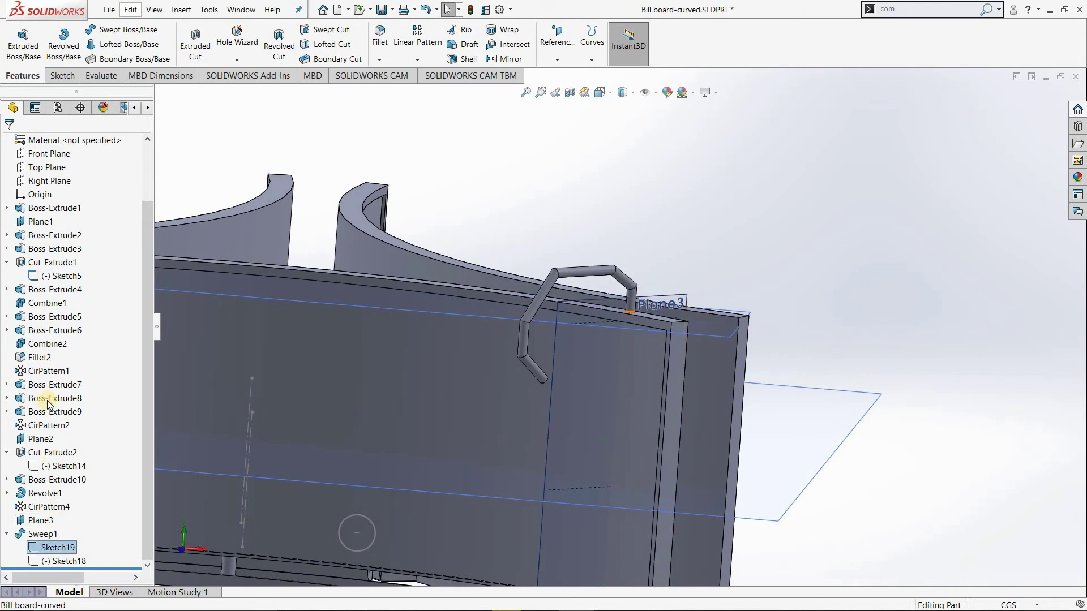
# Dimension Sketch19's profile circle to a 5 cm diameter and rebuild the hook sweep.
pyautogui.click(183, 385)
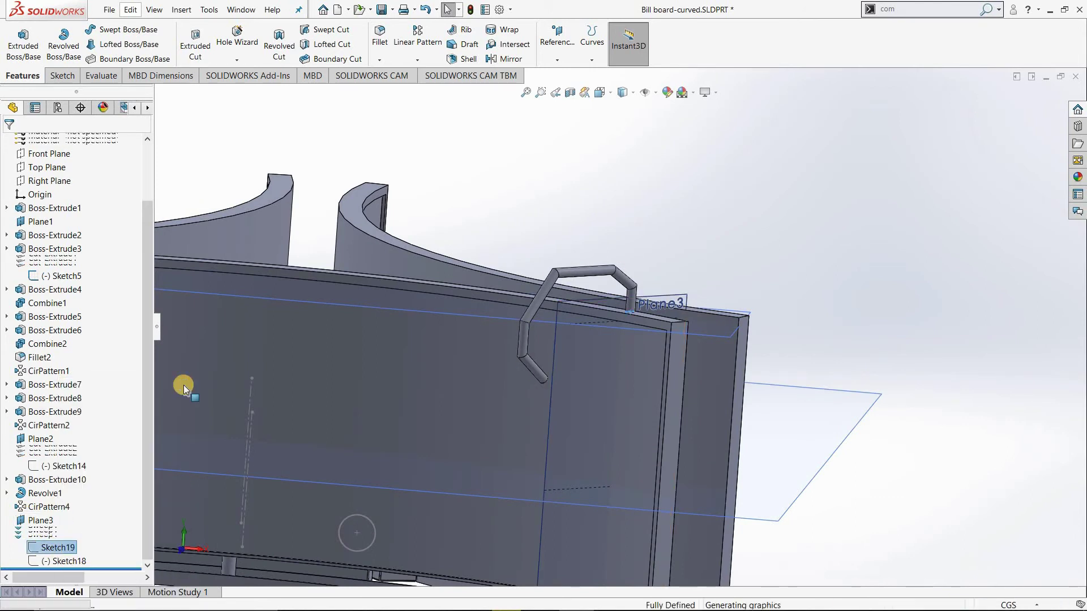
pyautogui.moveTo(636, 328); pyautogui.dragTo(654, 331, button='middle')
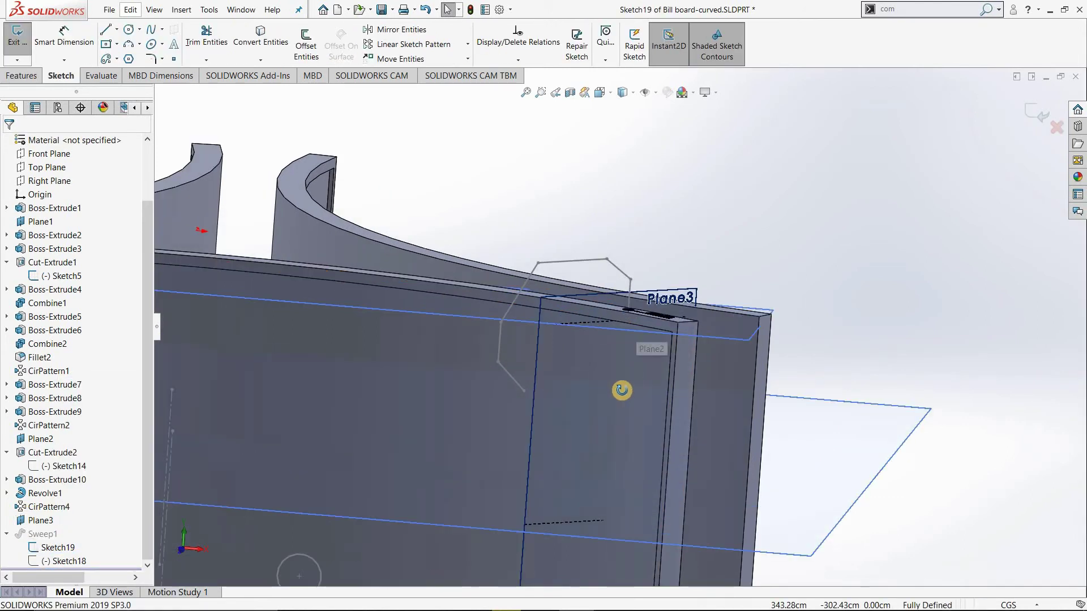
pyautogui.scroll(-3, 653, 331)
pyautogui.scroll(-2, 653, 334)
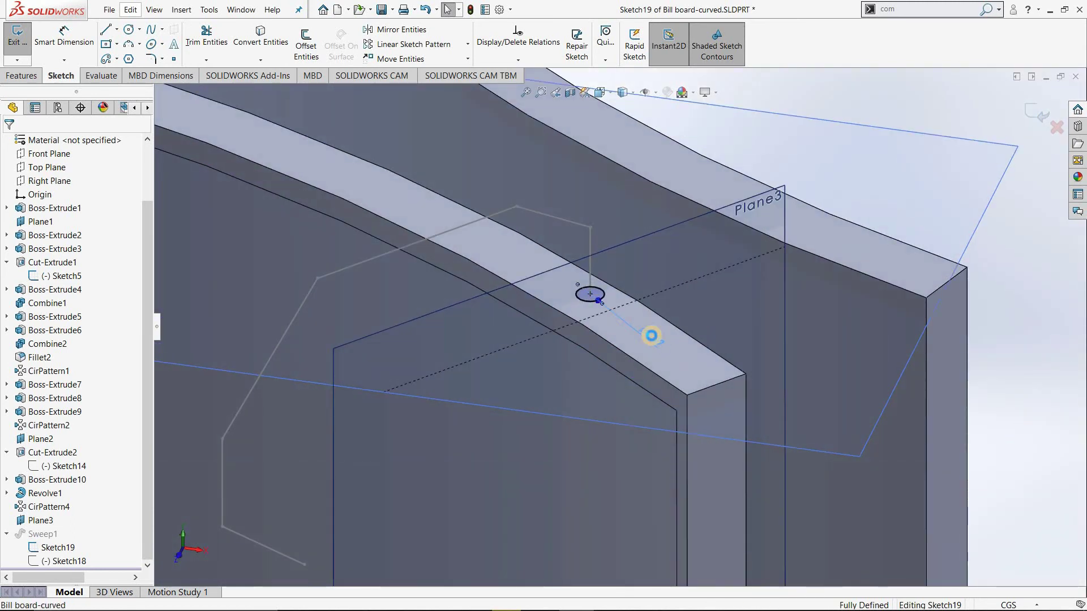
pyautogui.click(652, 337)
pyautogui.write('5')
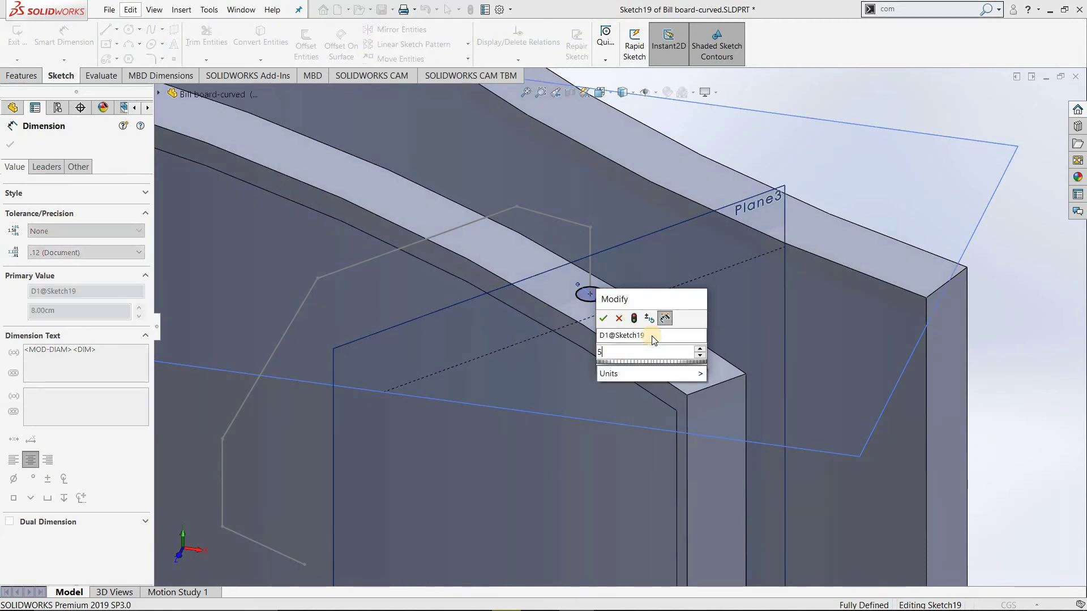
pyautogui.press('Return')
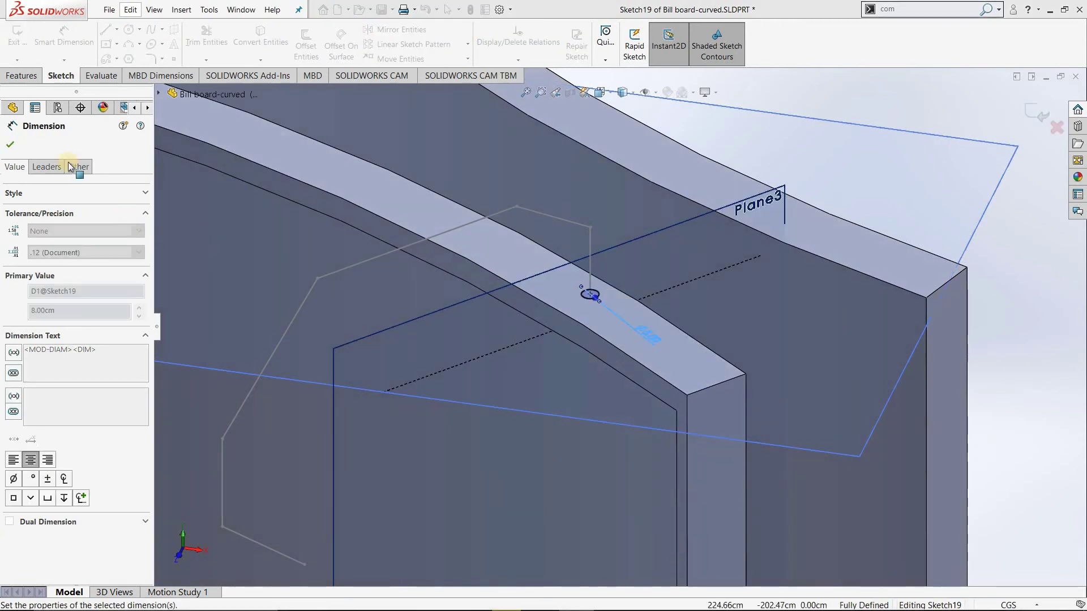
pyautogui.click(10, 145)
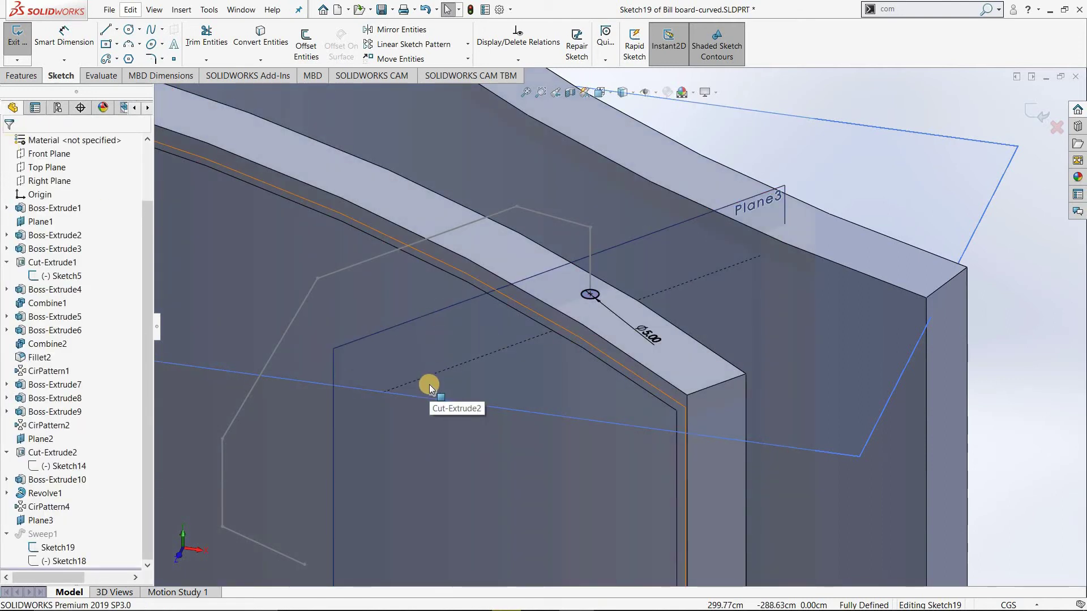
pyautogui.click(424, 421)
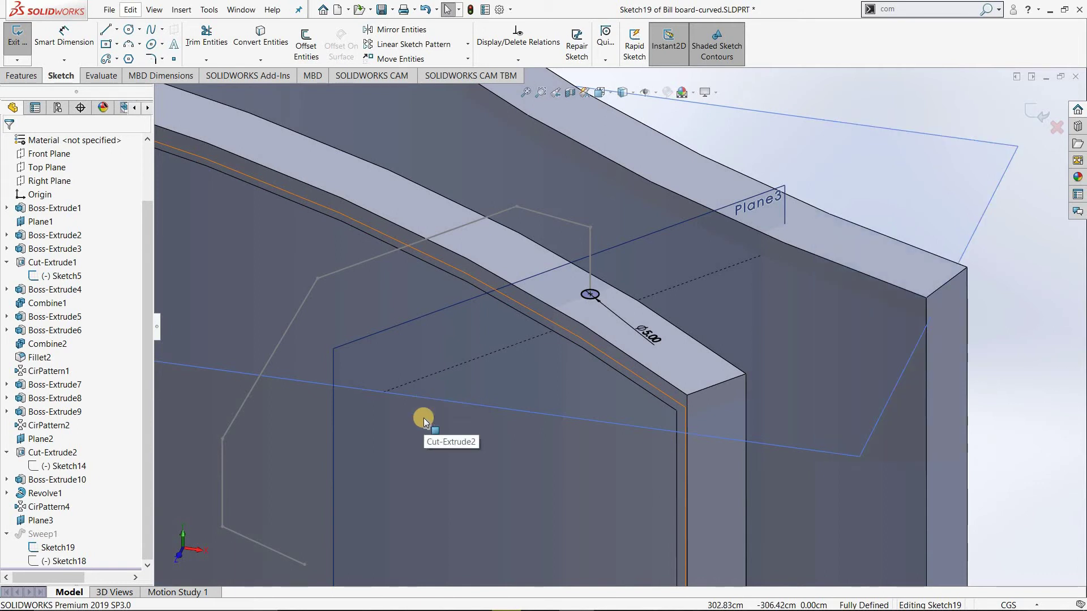
pyautogui.click(17, 46)
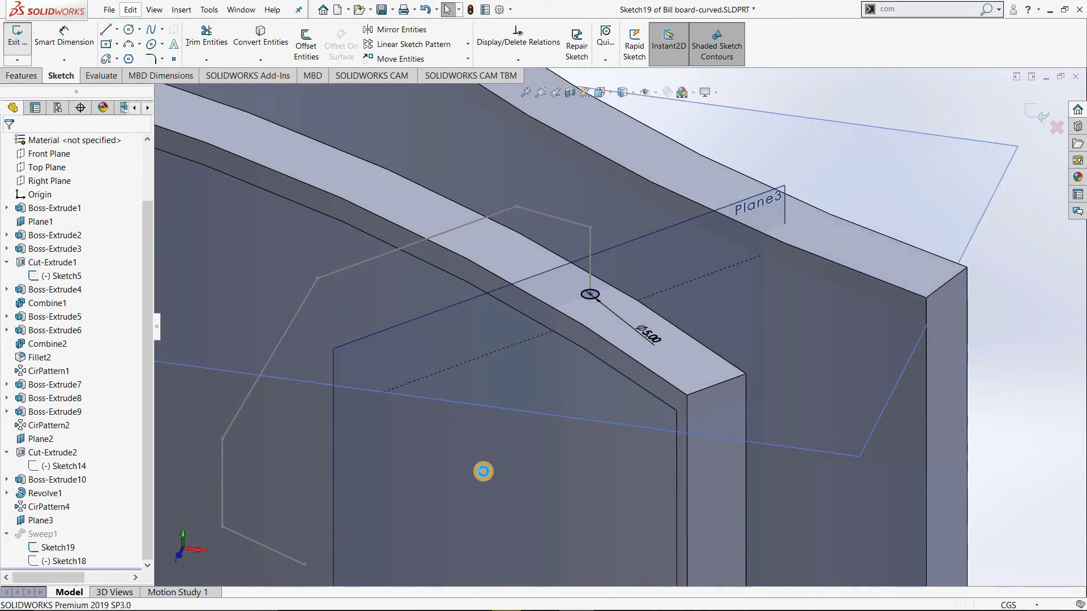
pyautogui.scroll(3, 391, 529)
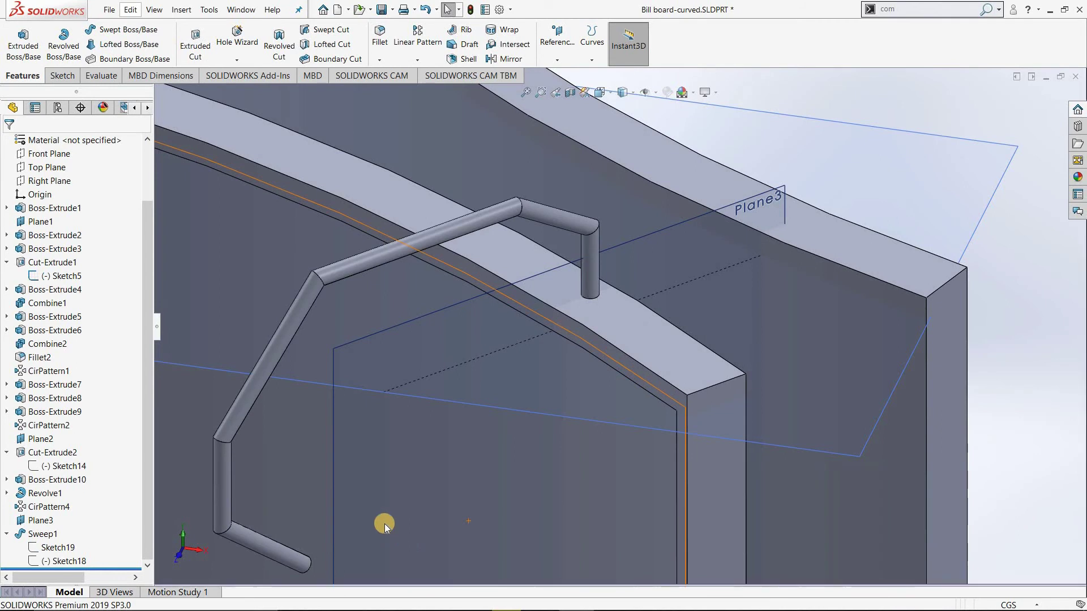
pyautogui.moveTo(385, 524); pyautogui.dragTo(275, 453, button='middle')
pyautogui.scroll(3, 275, 453)
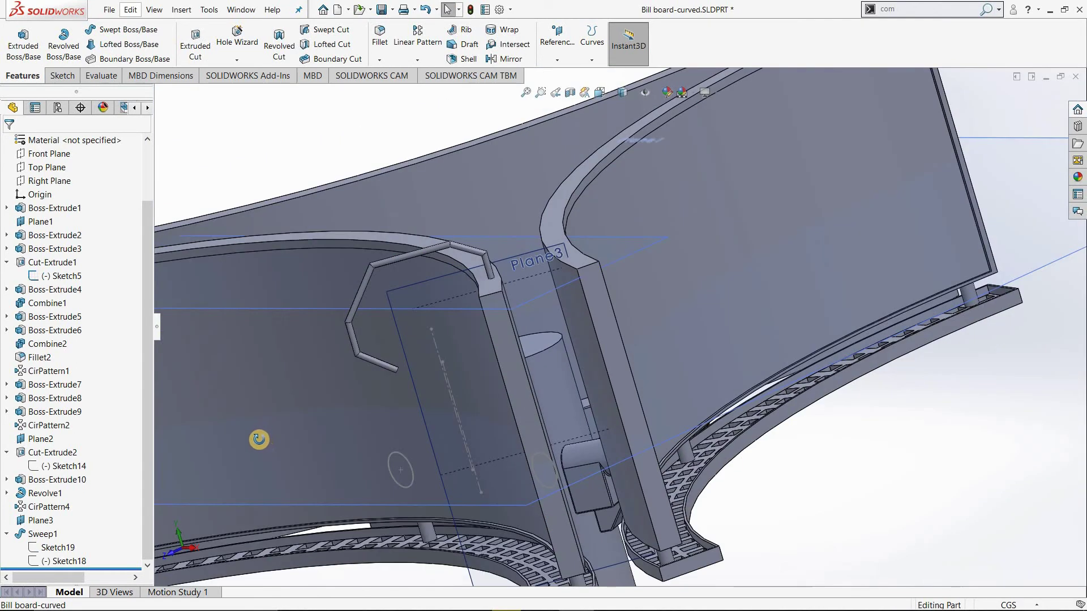
pyautogui.scroll(-3, 315, 355)
pyautogui.scroll(-2, 395, 327)
pyautogui.scroll(-2, 395, 327)
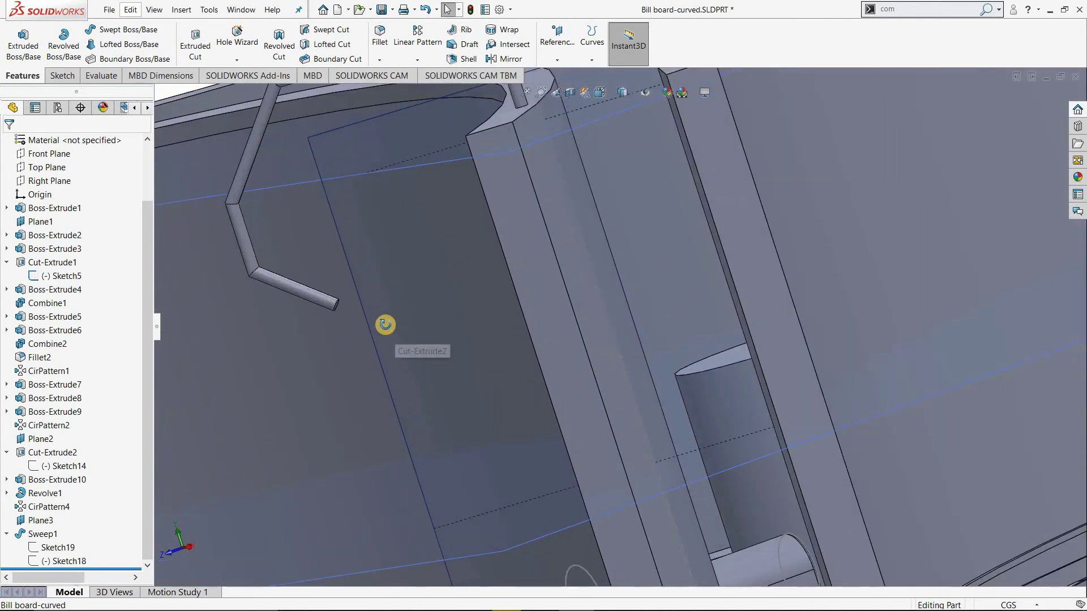
pyautogui.scroll(-3, 257, 278)
pyautogui.scroll(-1, 342, 348)
pyautogui.scroll(-2, 342, 348)
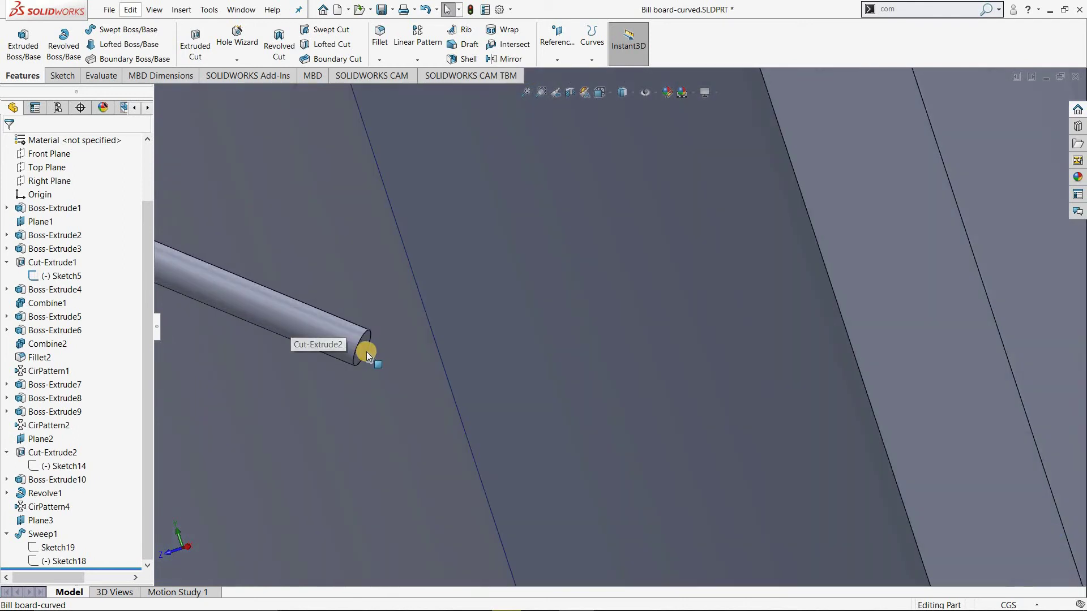
pyautogui.click(365, 352)
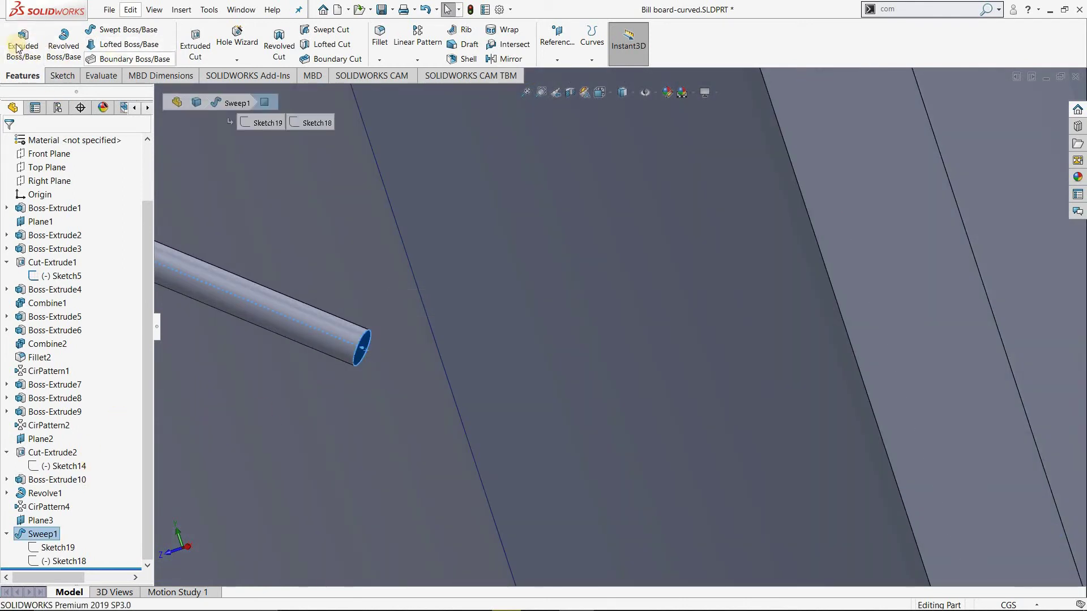
pyautogui.click(571, 93)
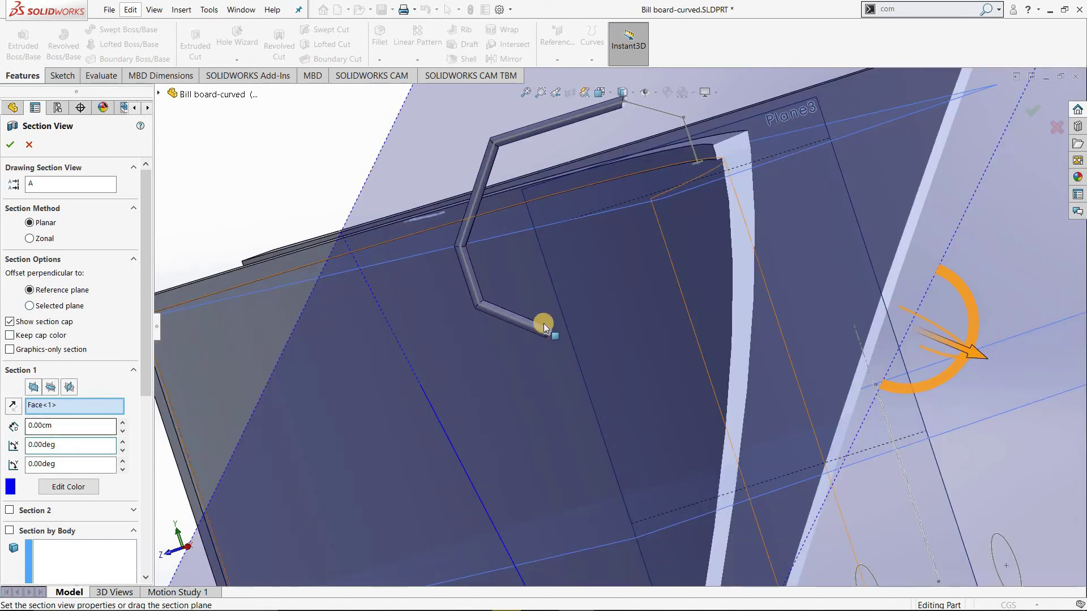
pyautogui.moveTo(544, 324)
pyautogui.mouseDown(button='middle')
pyautogui.moveTo(580, 334)
pyautogui.moveTo(509, 332)
pyautogui.moveTo(534, 317)
pyautogui.moveTo(161, 208)
pyautogui.moveTo(16, 146)
pyautogui.mouseUp(button='middle')
pyautogui.click(11, 144)
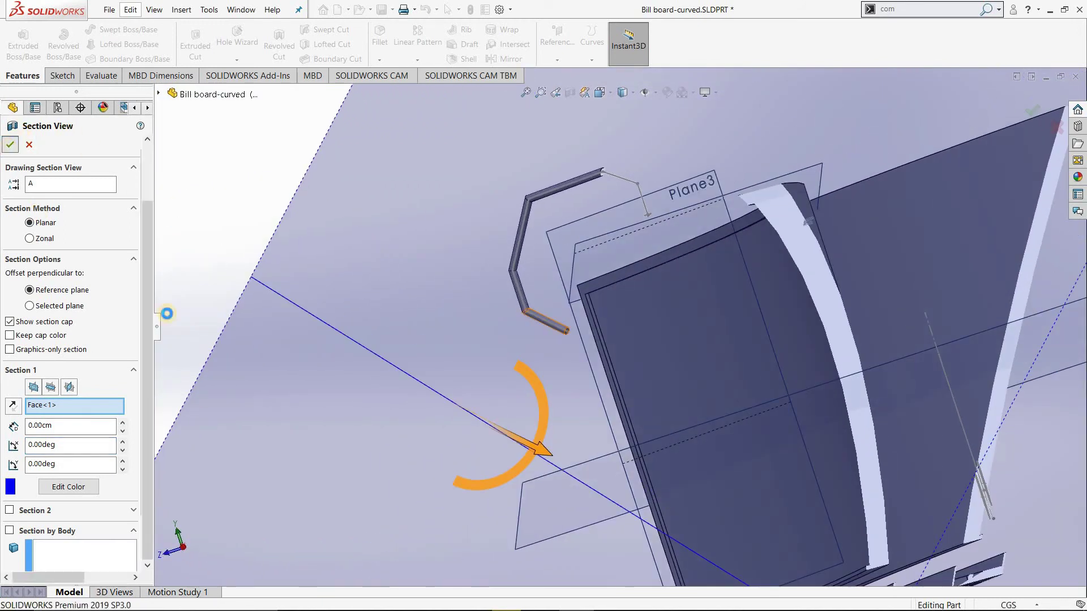
pyautogui.scroll(-2, 566, 330)
pyautogui.scroll(-2, 494, 341)
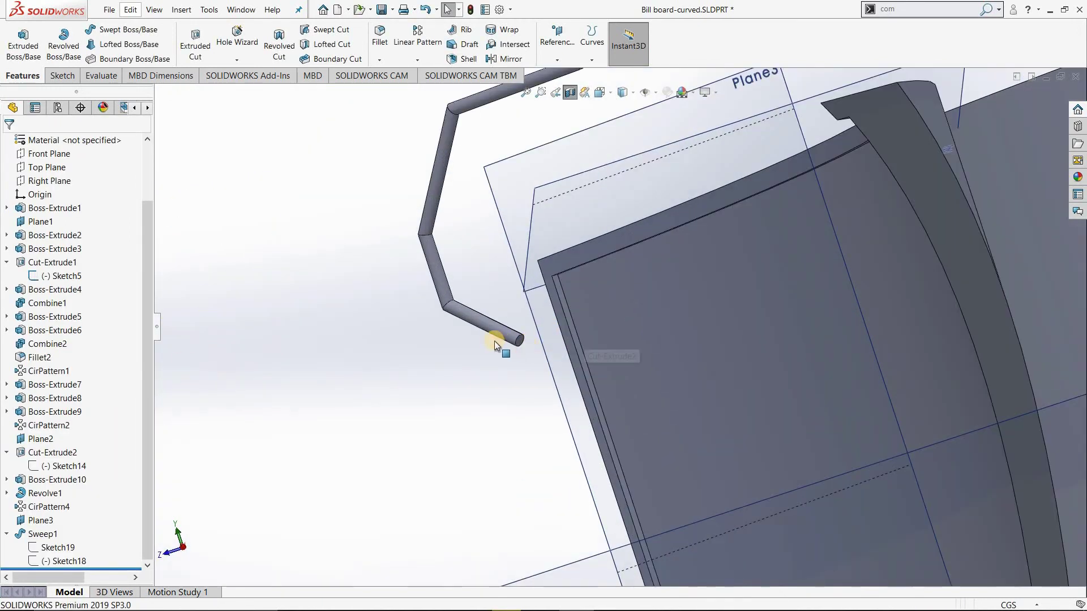
pyautogui.scroll(-2, 491, 341)
# Start Sketch20 on the hook tube's end face and view it Normal To.
pyautogui.click(593, 270)
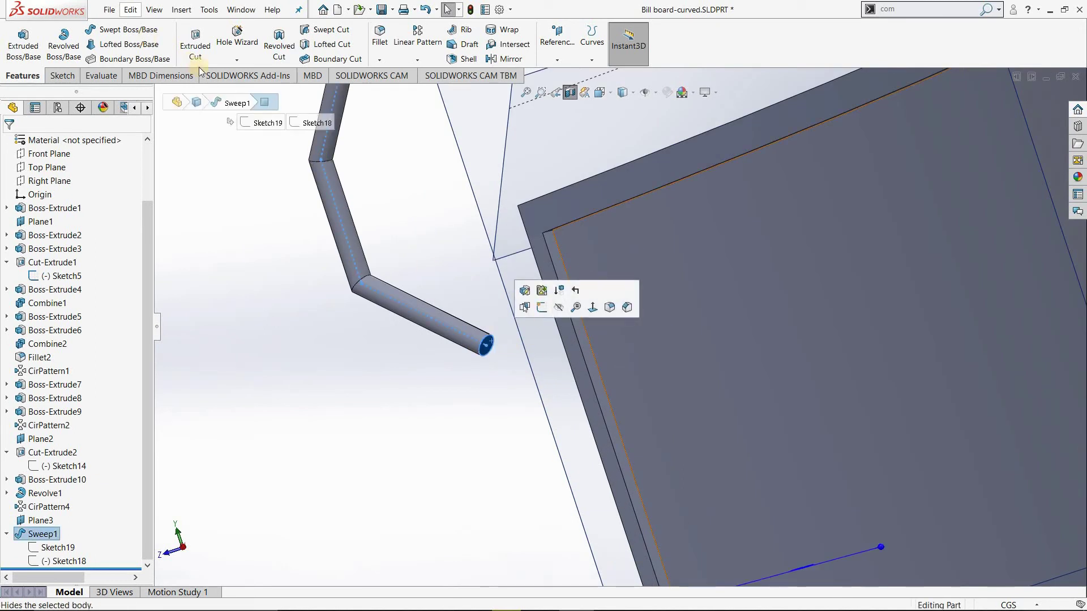
pyautogui.click(23, 46)
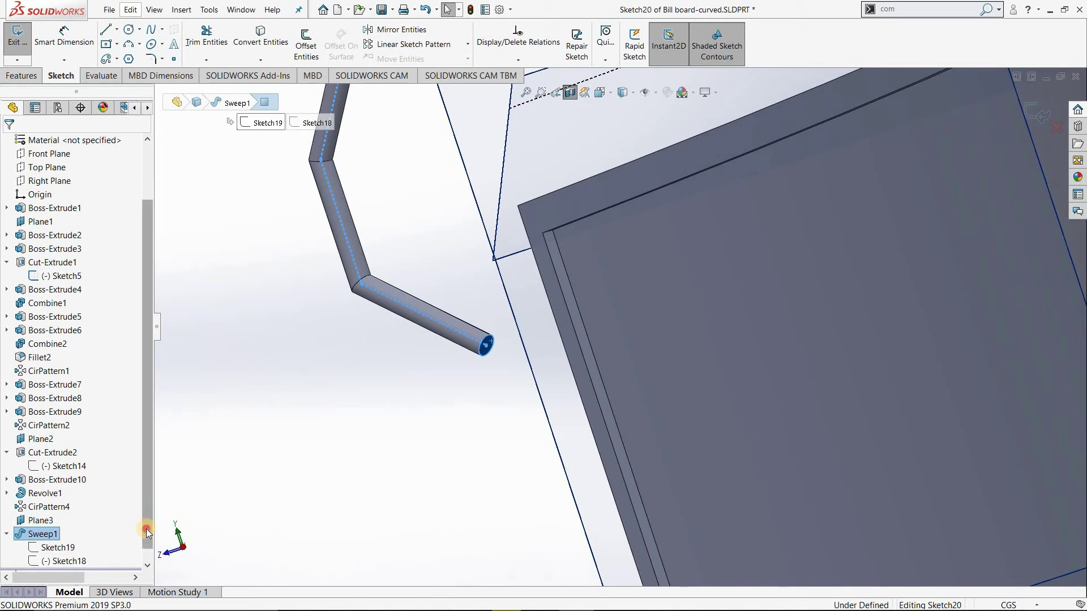
pyautogui.scroll(-1, 80, 553)
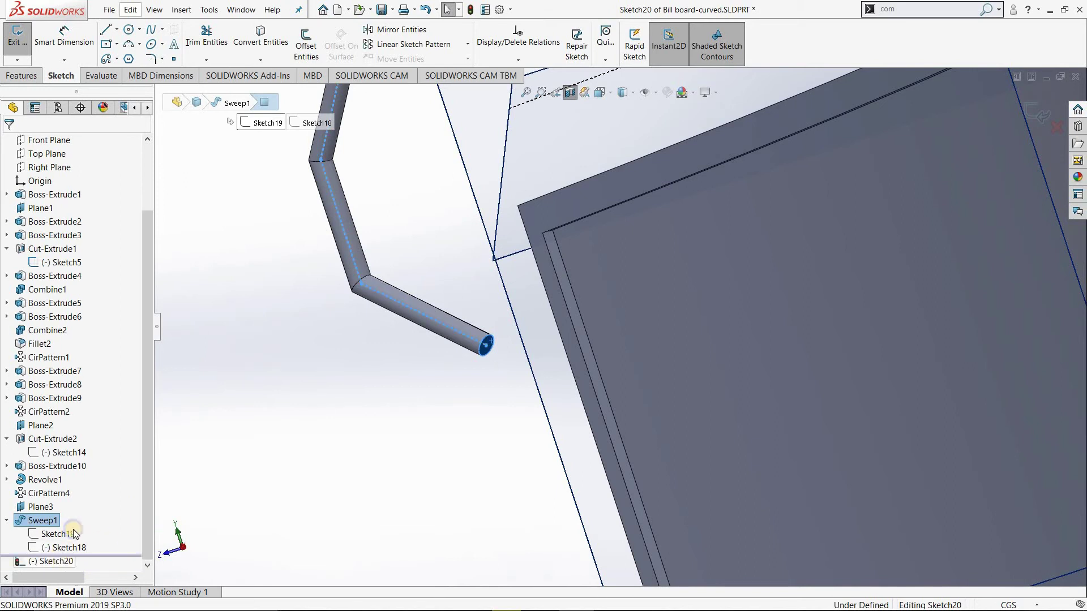
pyautogui.rightClick(74, 457)
pyautogui.click(84, 402)
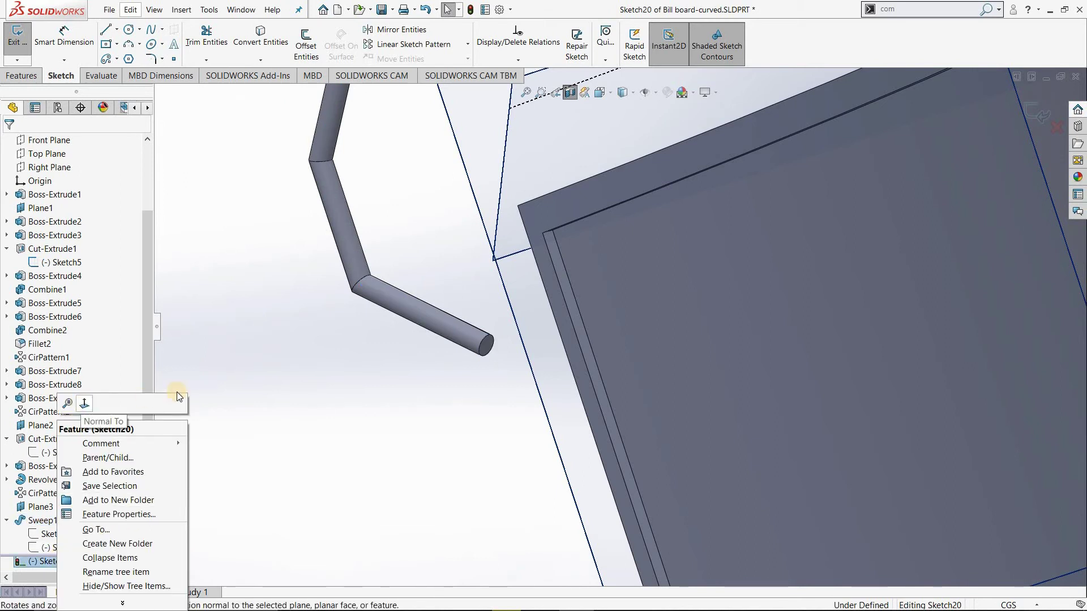
# Zoom, reapply Normal To on Sketch20, and orbit the model.
pyautogui.scroll(-1, 650, 379)
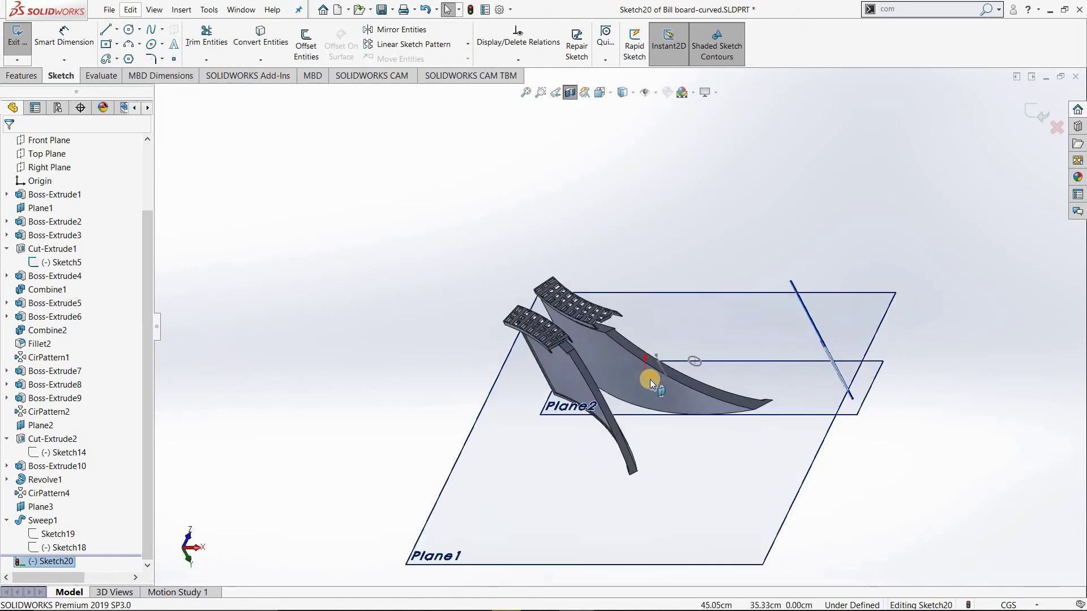
pyautogui.scroll(-3, 650, 379)
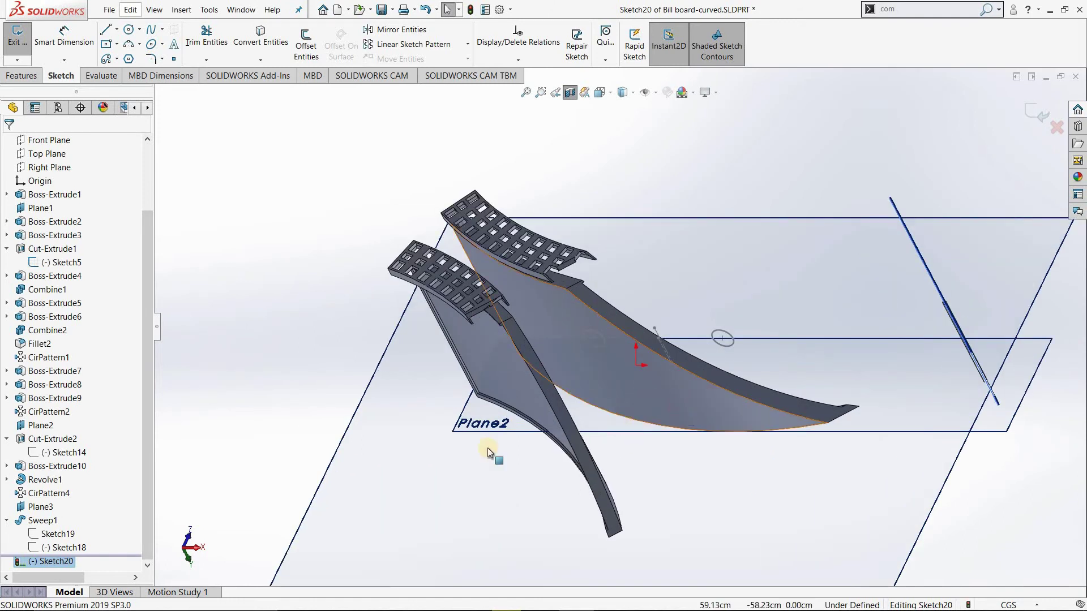
pyautogui.scroll(2, 362, 485)
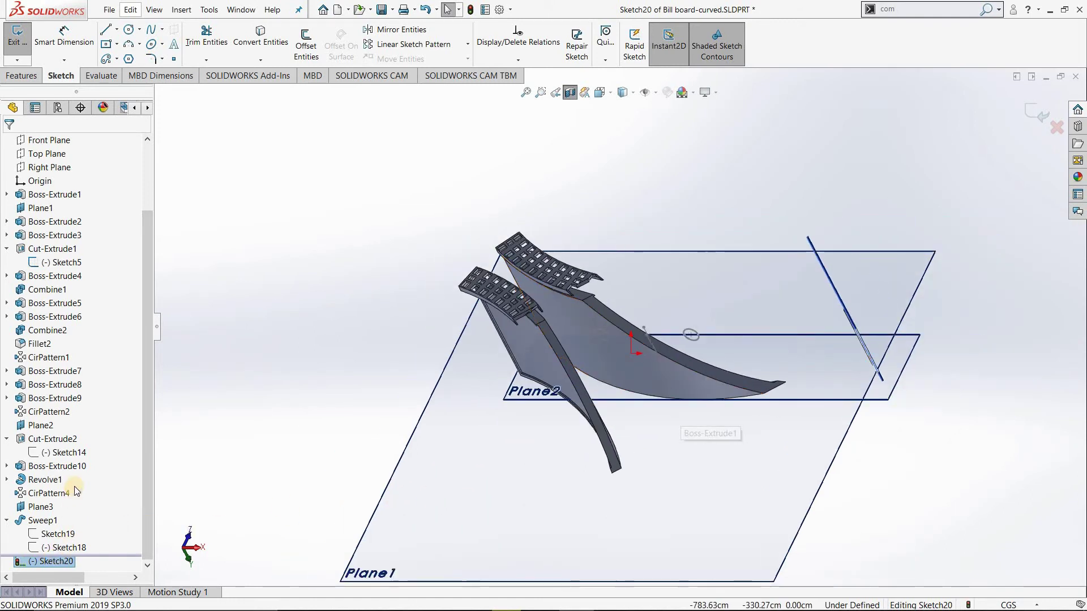
pyautogui.rightClick(54, 561)
pyautogui.click(79, 404)
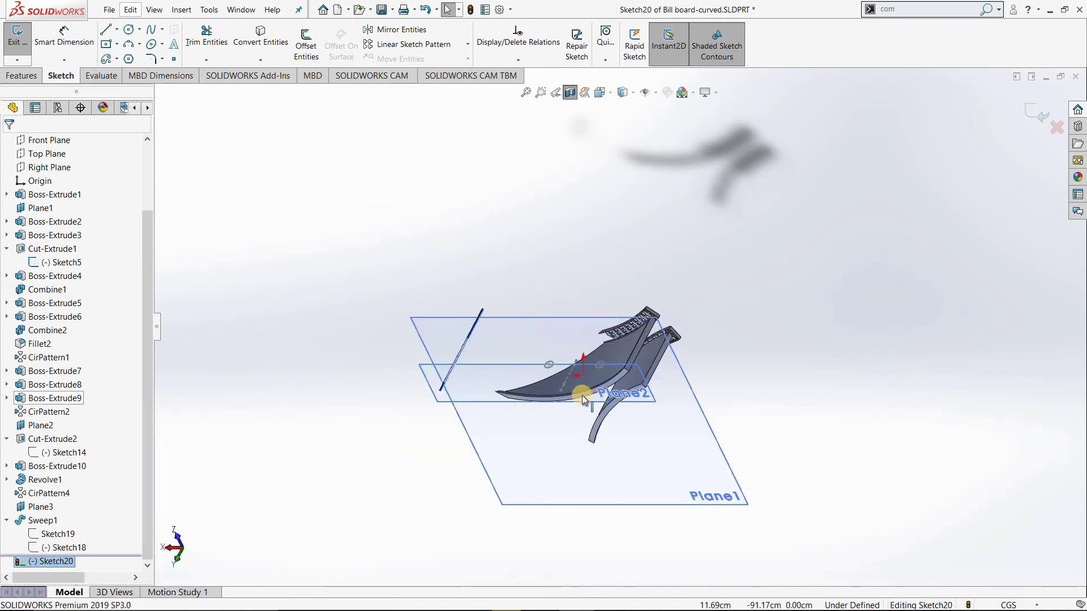
pyautogui.scroll(-1, 616, 334)
pyautogui.scroll(-1, 481, 357)
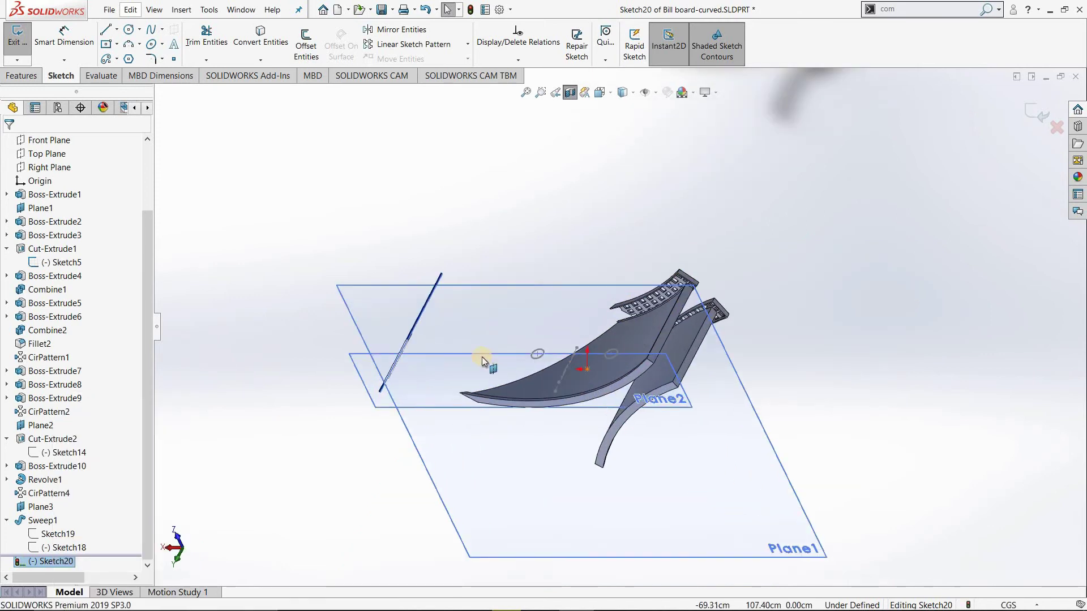
pyautogui.scroll(-2, 622, 310)
pyautogui.moveTo(640, 349); pyautogui.dragTo(501, 252, button='middle')
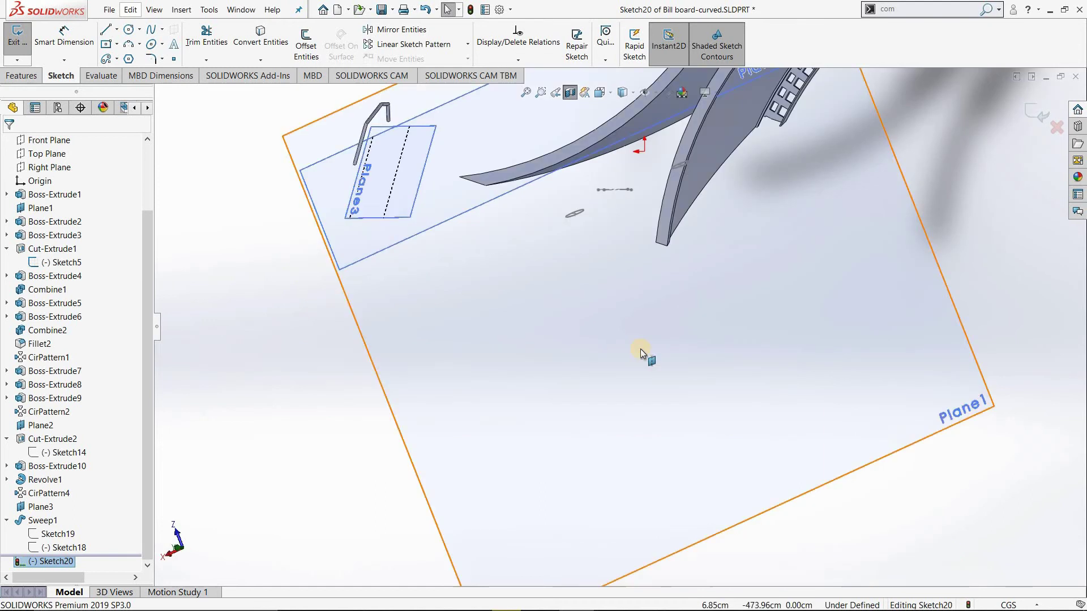
pyautogui.scroll(-3, 504, 261)
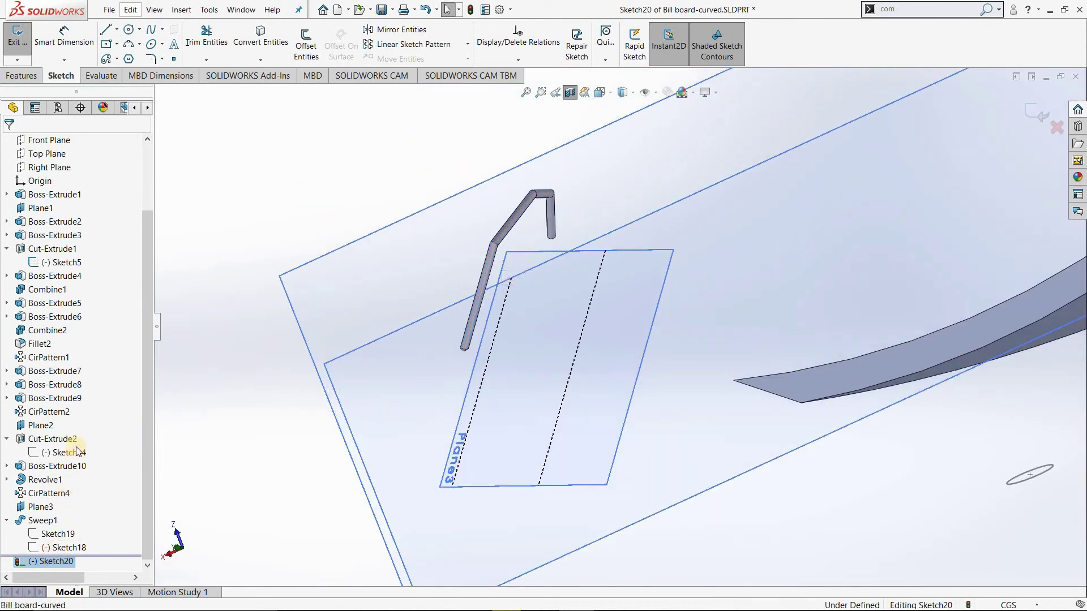
# Select Sketch20 in the tree and turn the view square to its plane.
pyautogui.rightClick(78, 392)
pyautogui.click(77, 392)
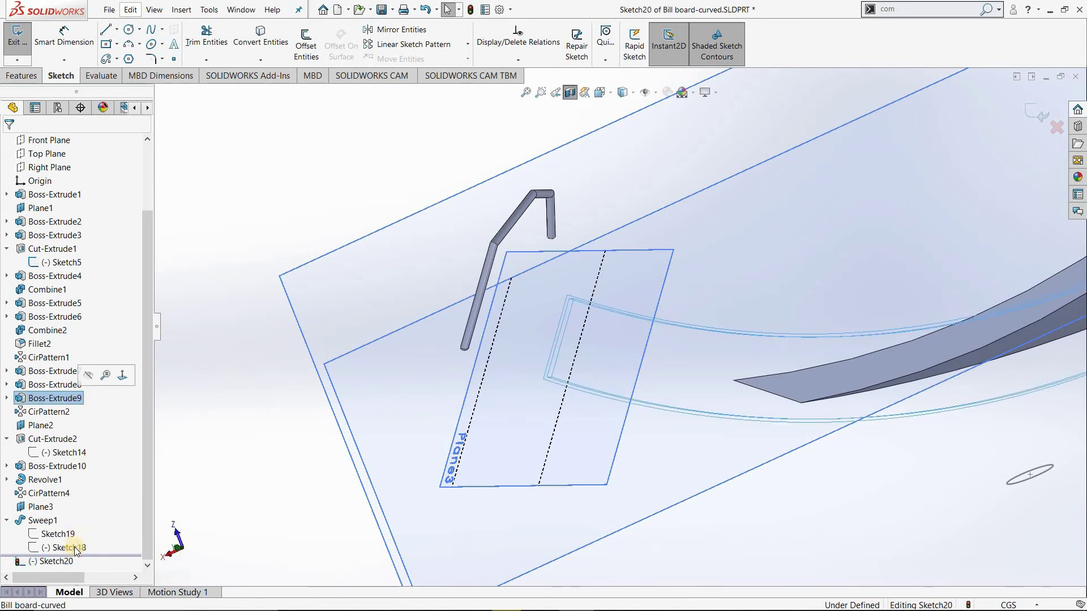
pyautogui.click(65, 561)
pyautogui.rightClick(71, 407)
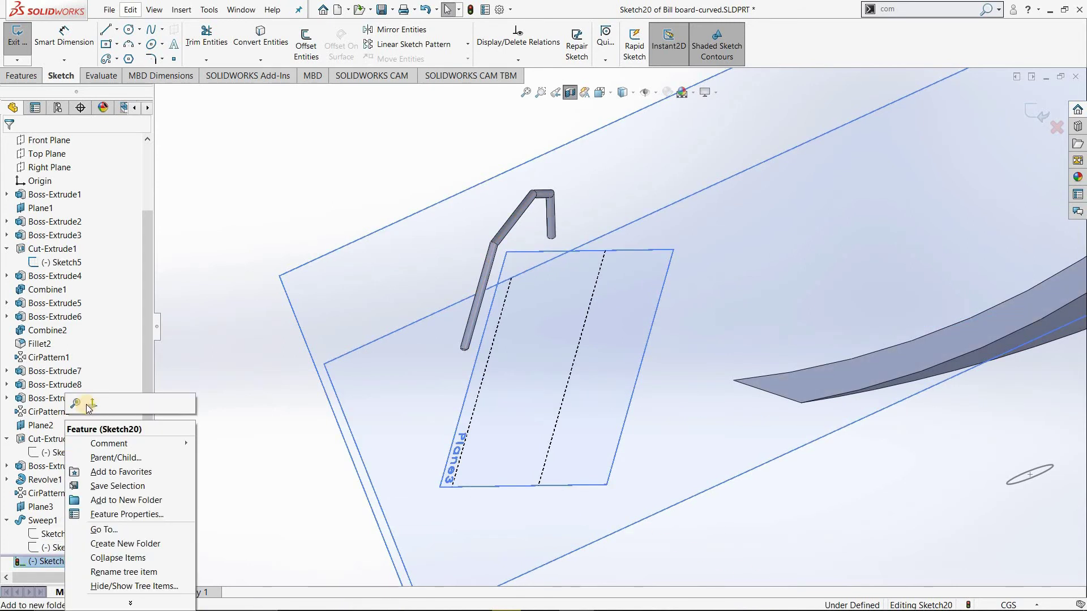
pyautogui.click(118, 392)
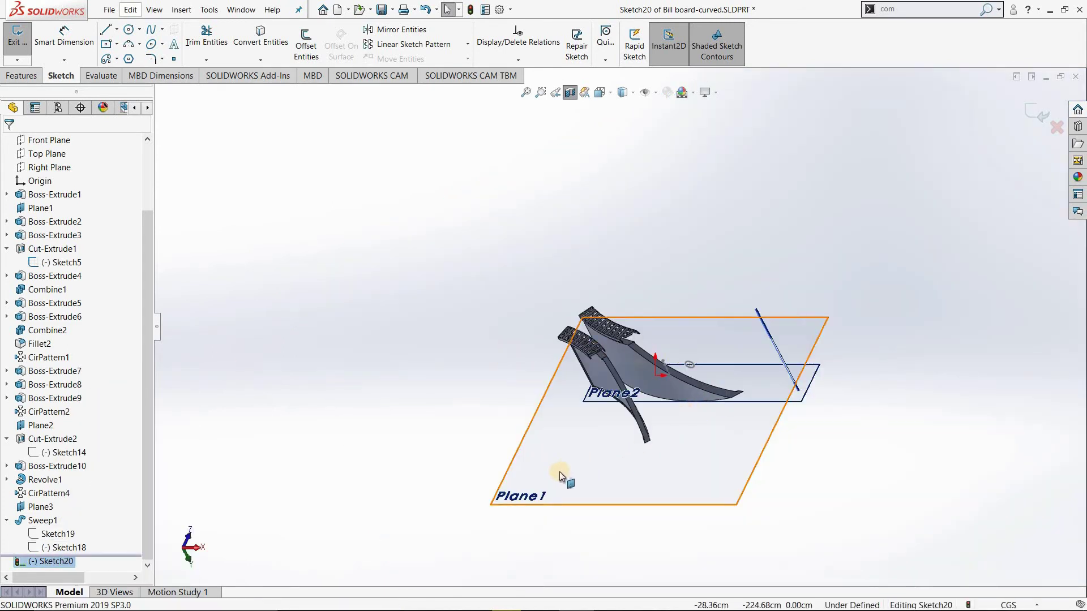
pyautogui.rightClick(50, 561)
pyautogui.click(76, 403)
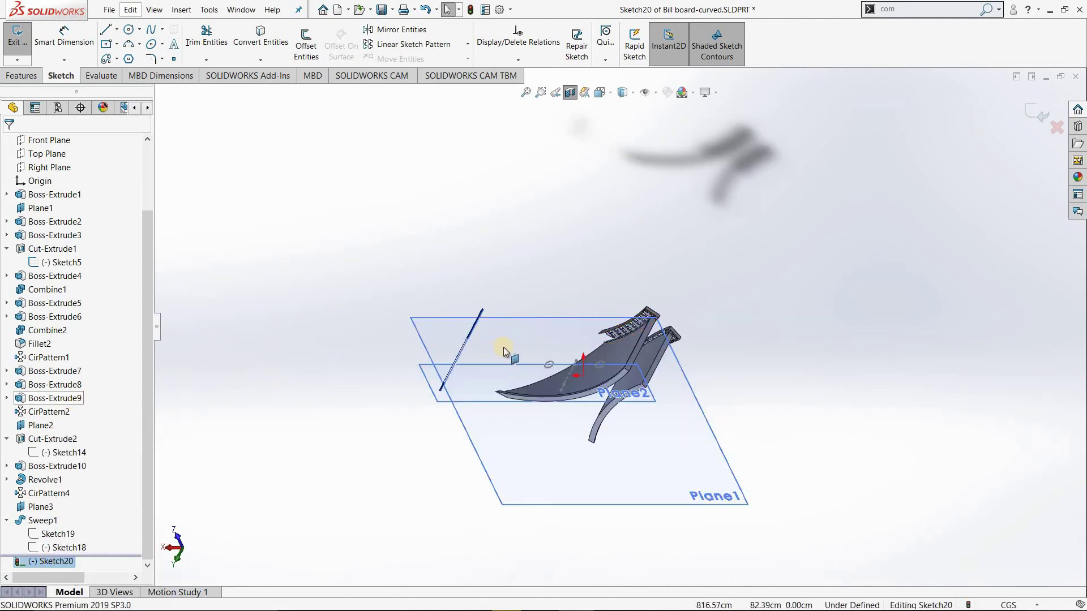
# Zoom and orbit until the bent rod's lower end fills the view.
pyautogui.scroll(-3, 508, 339)
pyautogui.scroll(-3, 418, 454)
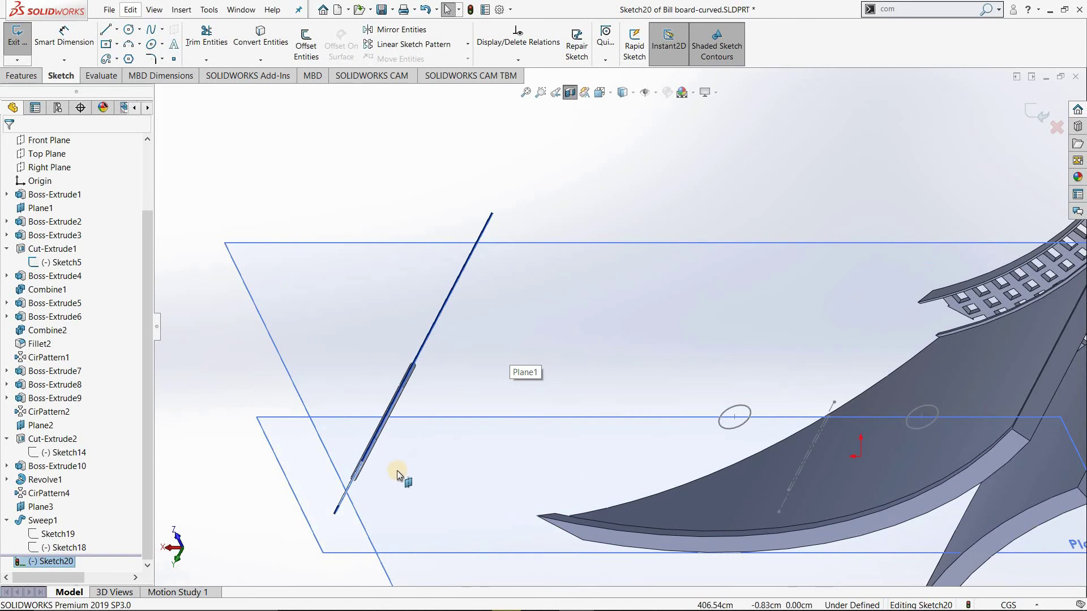
pyautogui.scroll(-2, 532, 168)
pyautogui.scroll(2, 527, 396)
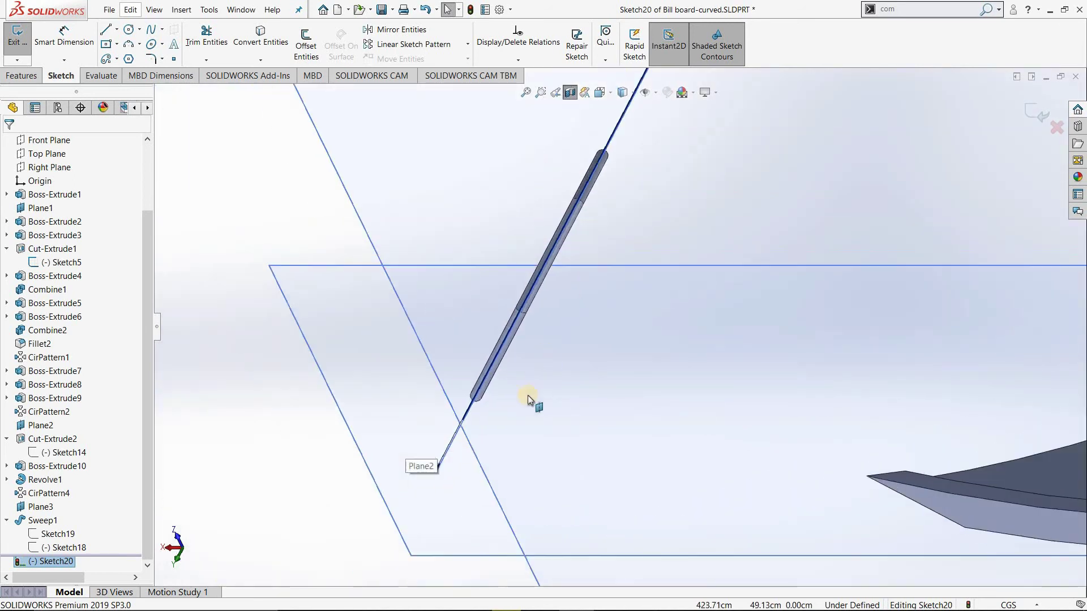
pyautogui.scroll(-2, 497, 399)
pyautogui.scroll(1, 530, 397)
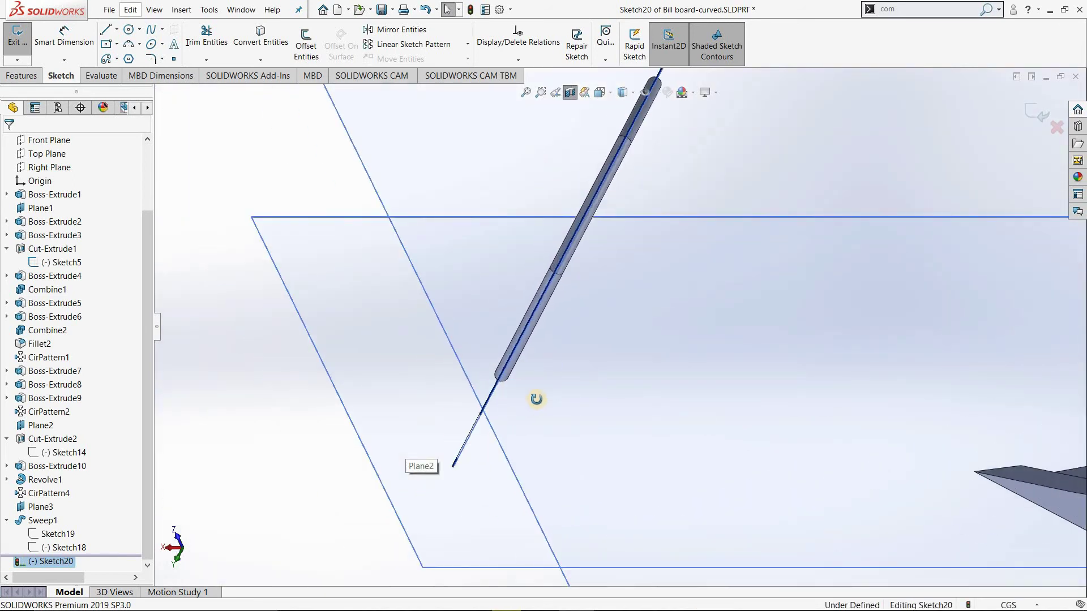
pyautogui.scroll(2, 547, 373)
pyautogui.scroll(1, 589, 317)
pyautogui.moveTo(648, 286)
pyautogui.mouseDown(button='middle')
pyautogui.moveTo(711, 187)
pyautogui.moveTo(587, 459)
pyautogui.moveTo(672, 505)
pyautogui.moveTo(667, 526)
pyautogui.moveTo(565, 519)
pyautogui.moveTo(277, 404)
pyautogui.moveTo(290, 446)
pyautogui.mouseUp(button='middle')
pyautogui.scroll(-2, 329, 431)
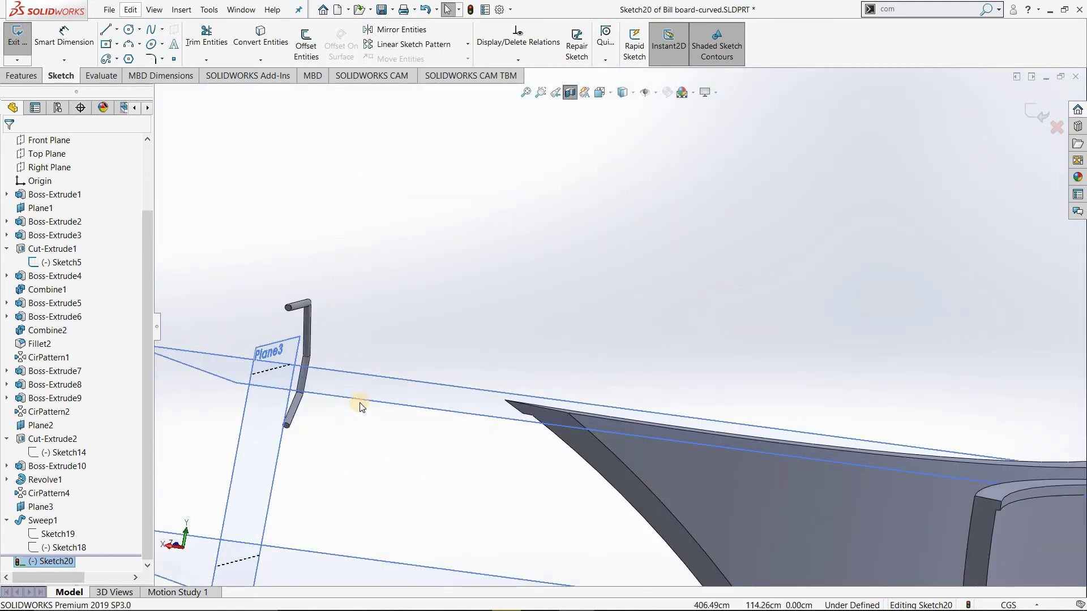
pyautogui.scroll(-2, 340, 396)
pyautogui.moveTo(318, 384)
pyautogui.mouseDown(button='middle')
pyautogui.moveTo(257, 414)
pyautogui.moveTo(258, 385)
pyautogui.moveTo(256, 424)
pyautogui.mouseUp(button='middle')
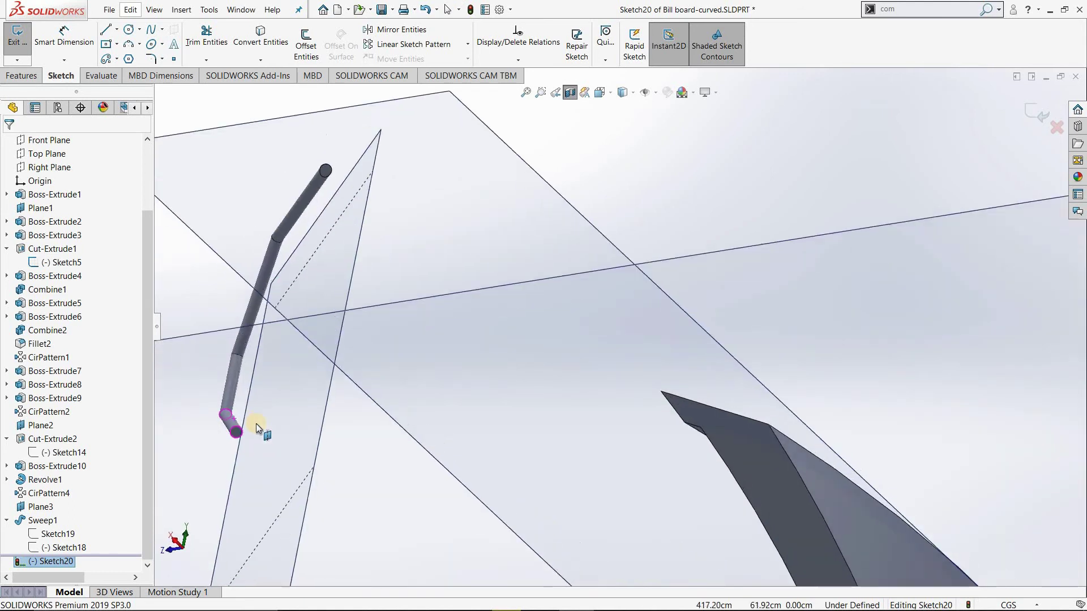
pyautogui.scroll(-3, 256, 423)
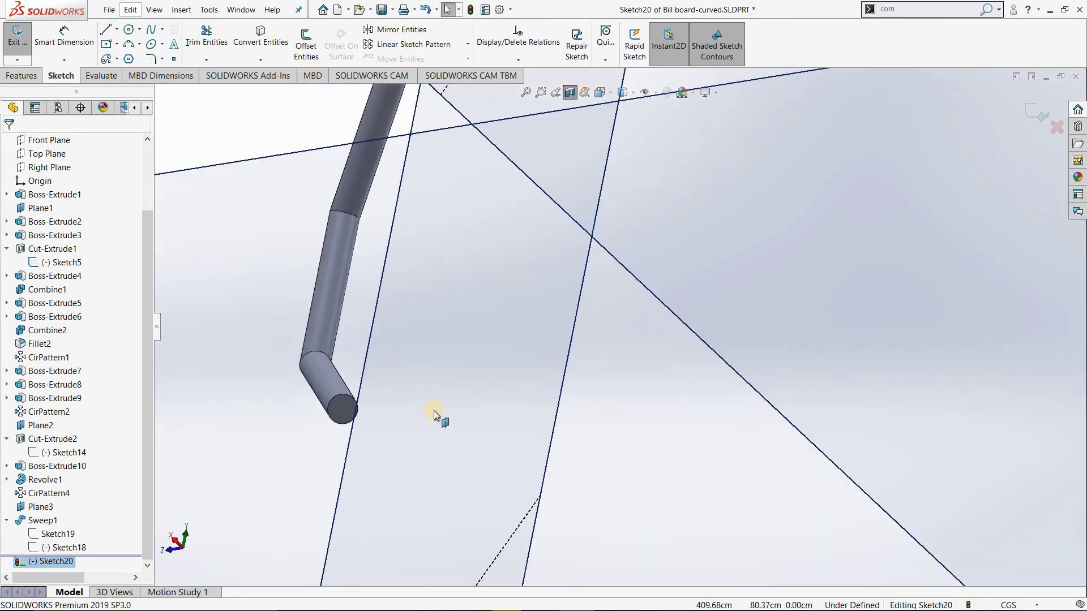
# Draw a center rectangle centred on the hook rod's end.
pyautogui.click(107, 44)
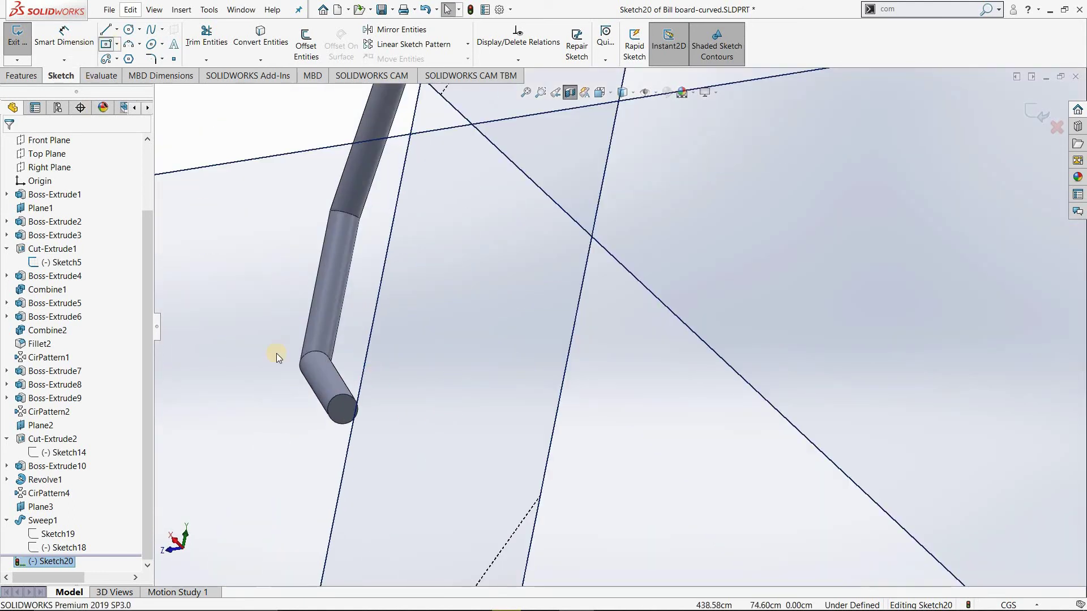
pyautogui.click(342, 410)
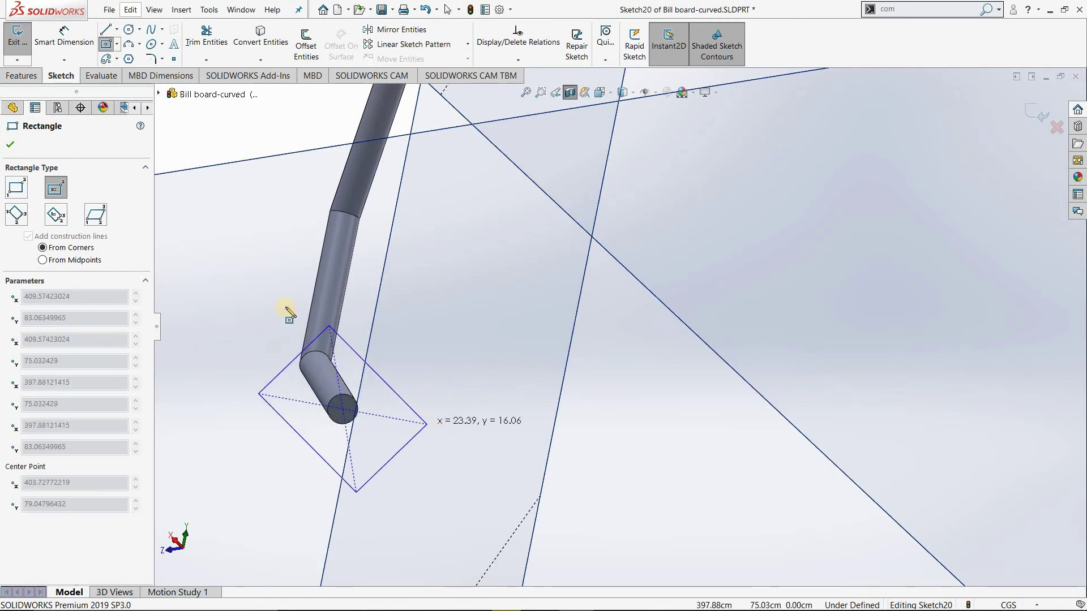
pyautogui.click(64, 39)
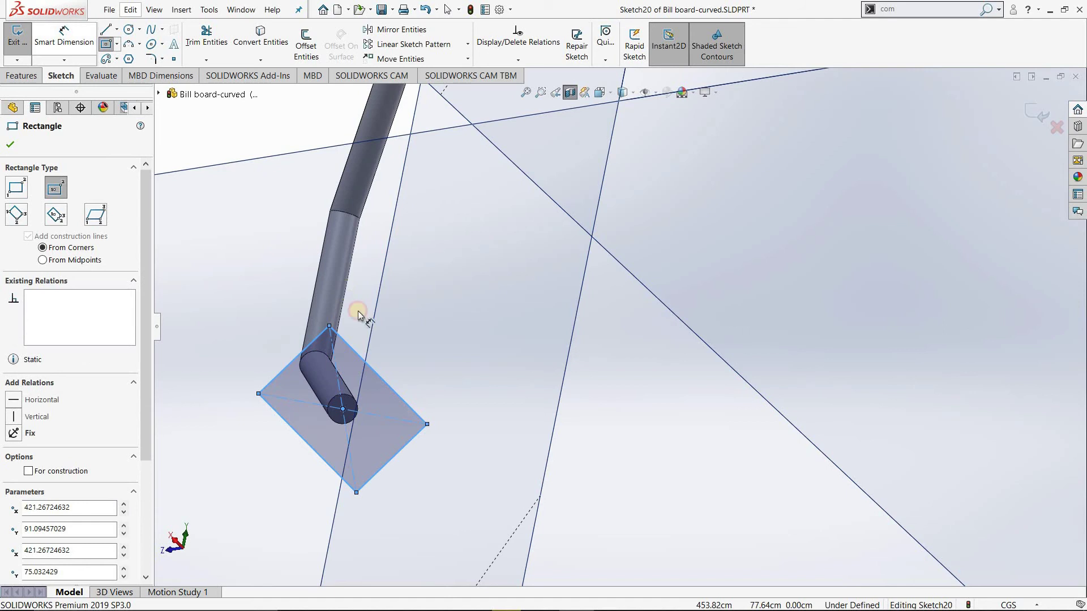
# Dimension the rectangle's sides to 20 cm and 12 cm.
pyautogui.click(419, 365)
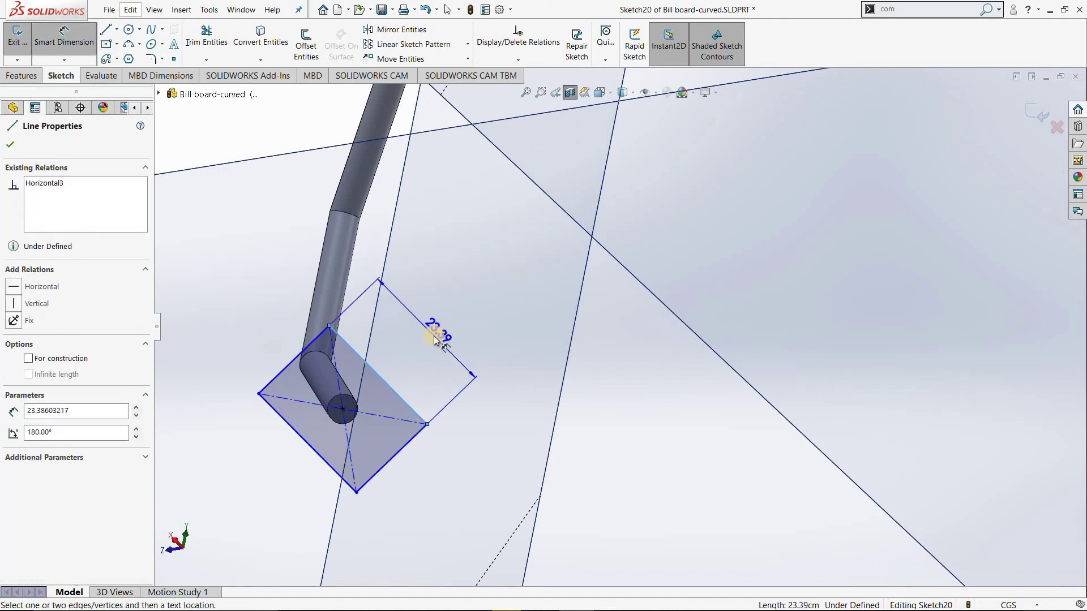
pyautogui.click(435, 338)
pyautogui.click(435, 338)
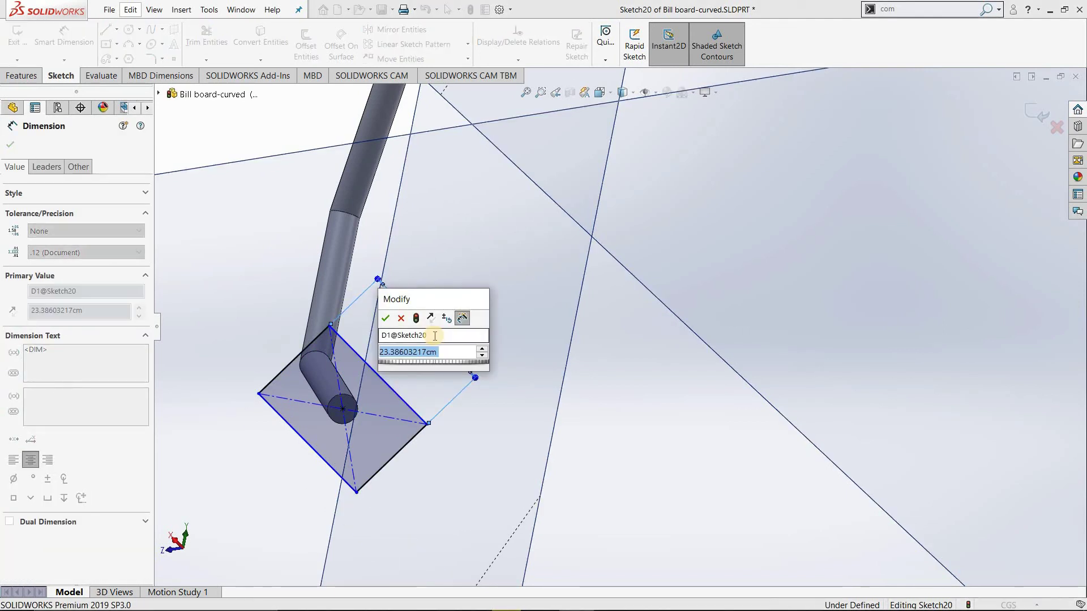
pyautogui.write('20')
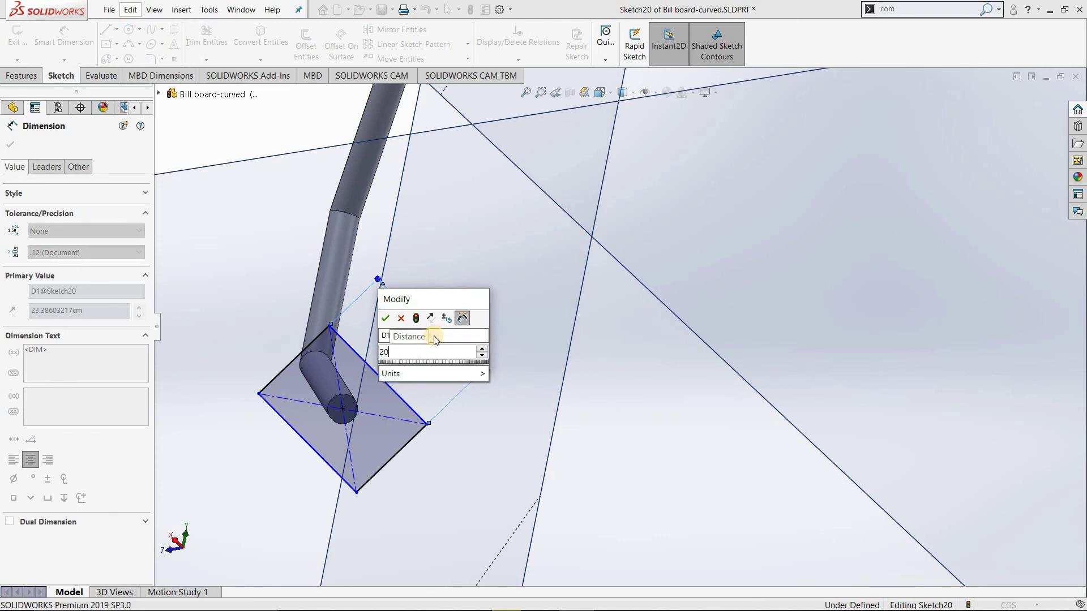
pyautogui.press('Return')
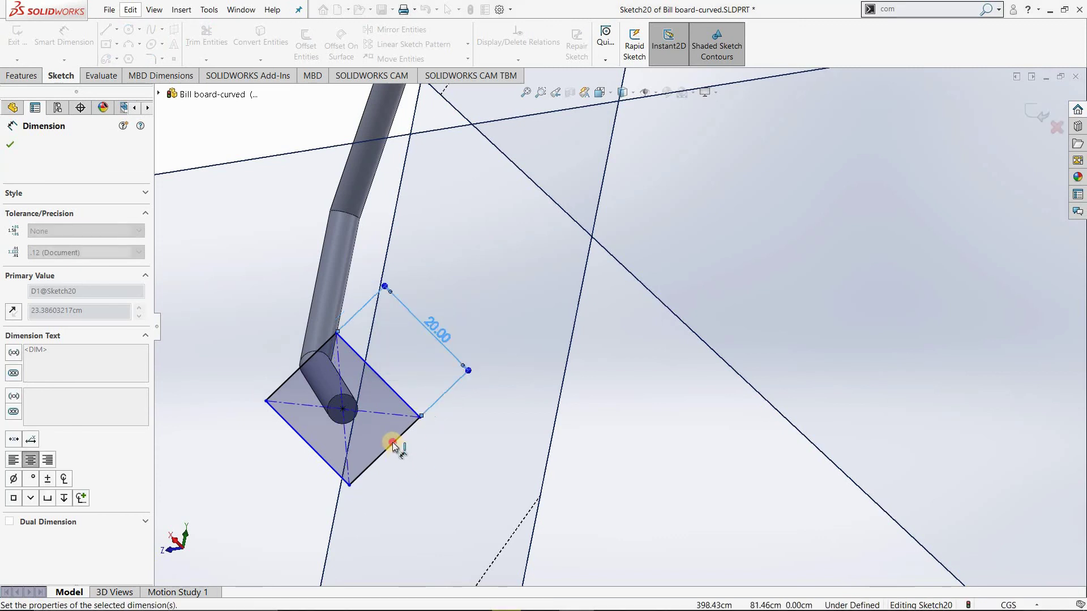
pyautogui.click(415, 484)
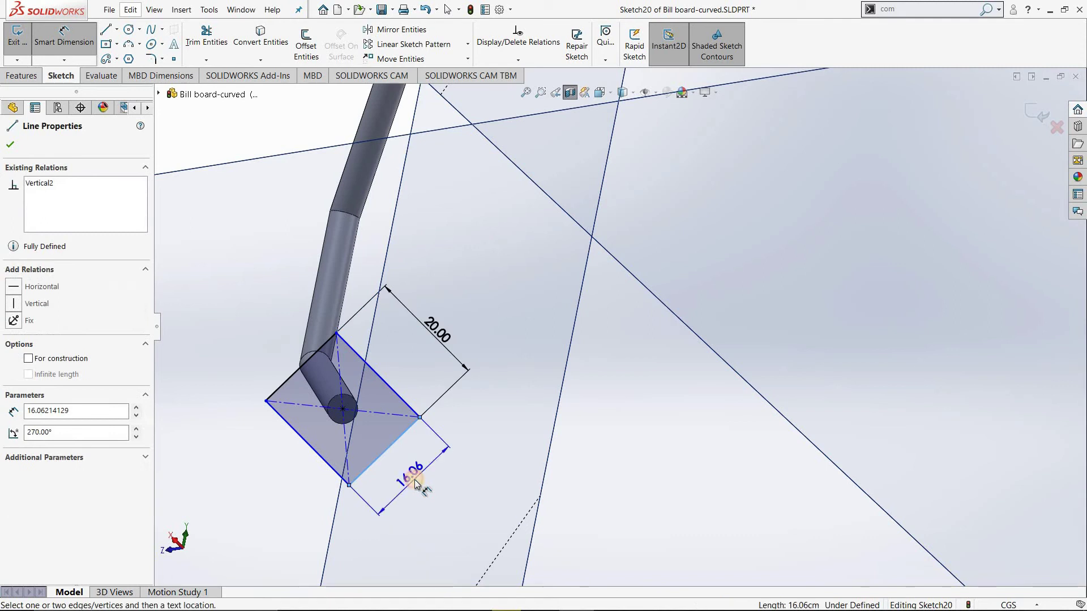
pyautogui.click(415, 481)
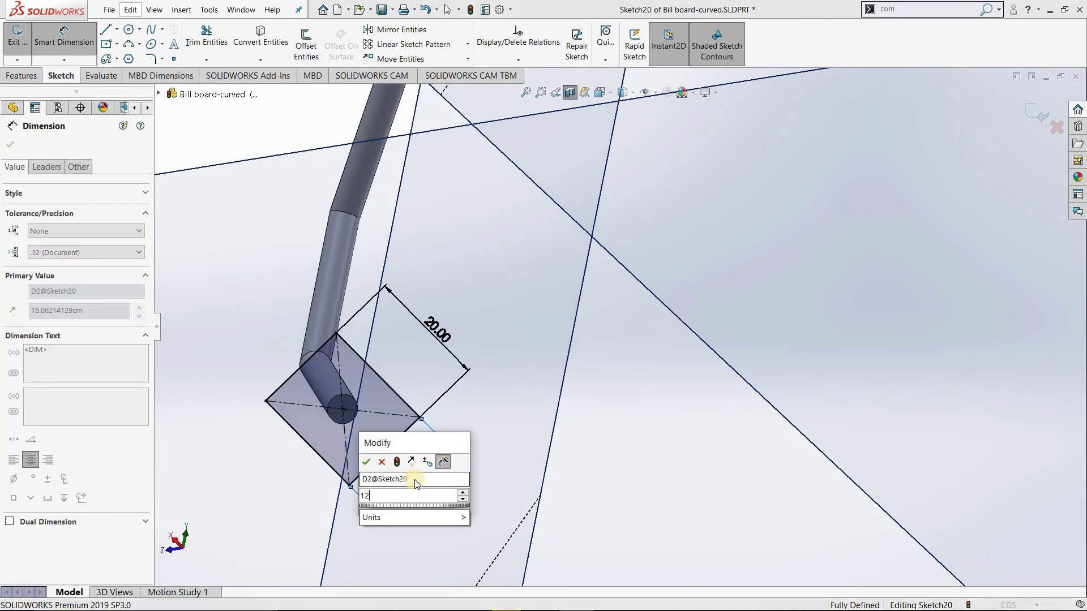
pyautogui.write('12')
pyautogui.press('Return')
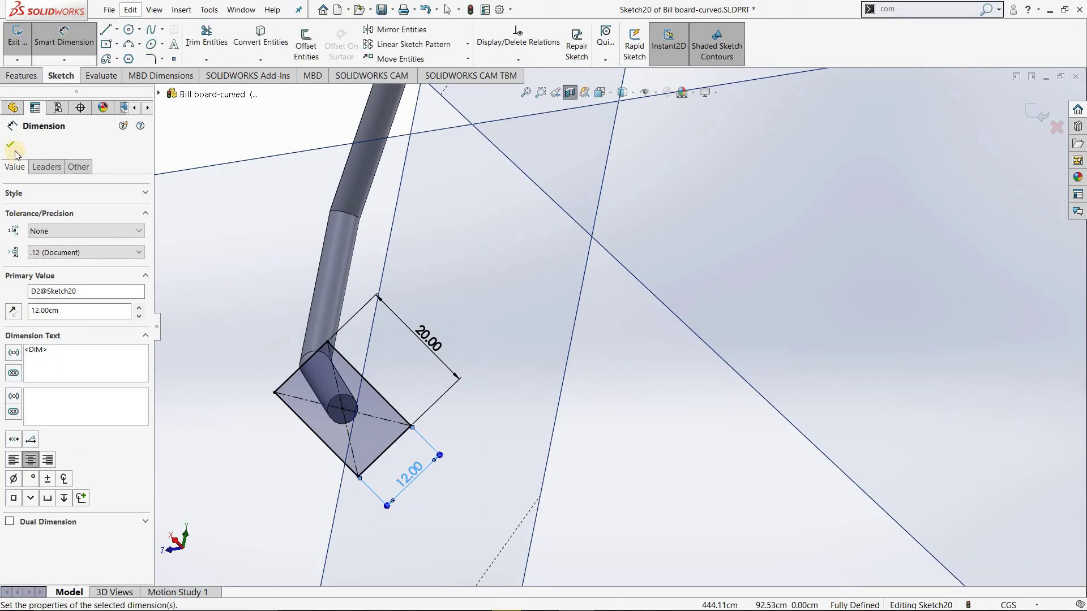
pyautogui.click(12, 149)
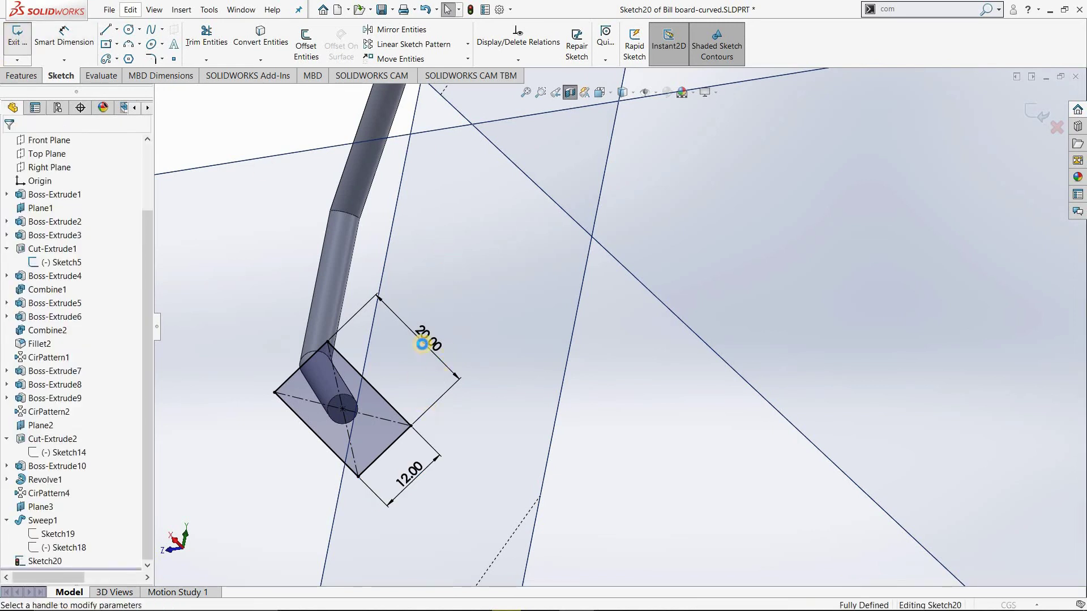
# Extrude the rectangle as a separate body with a 60° outward draft.
pyautogui.press('e')
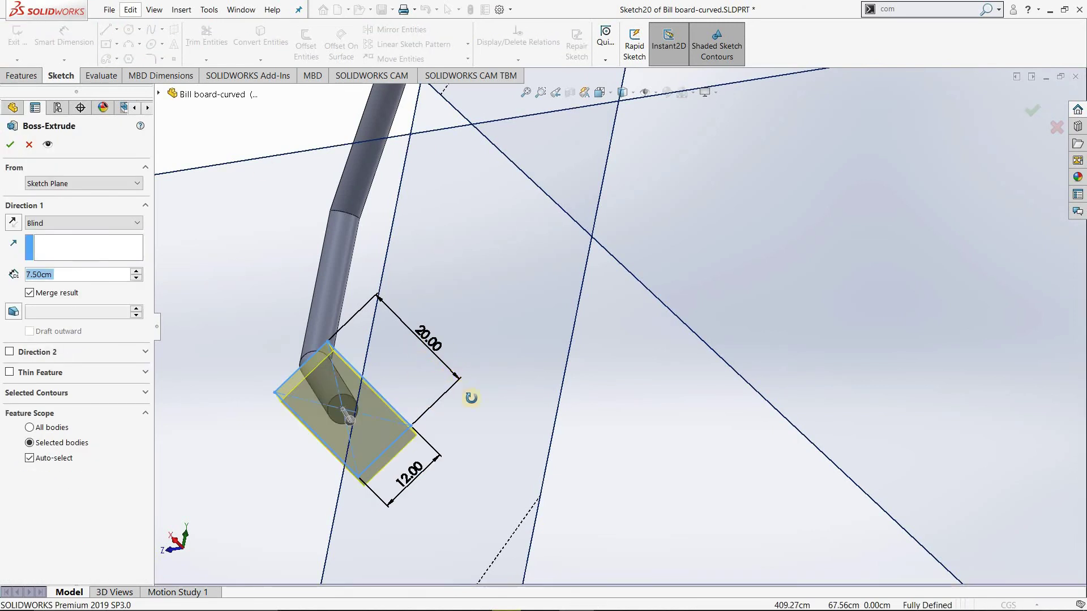
pyautogui.moveTo(475, 404); pyautogui.dragTo(522, 418, button='middle')
pyautogui.scroll(5, 522, 418)
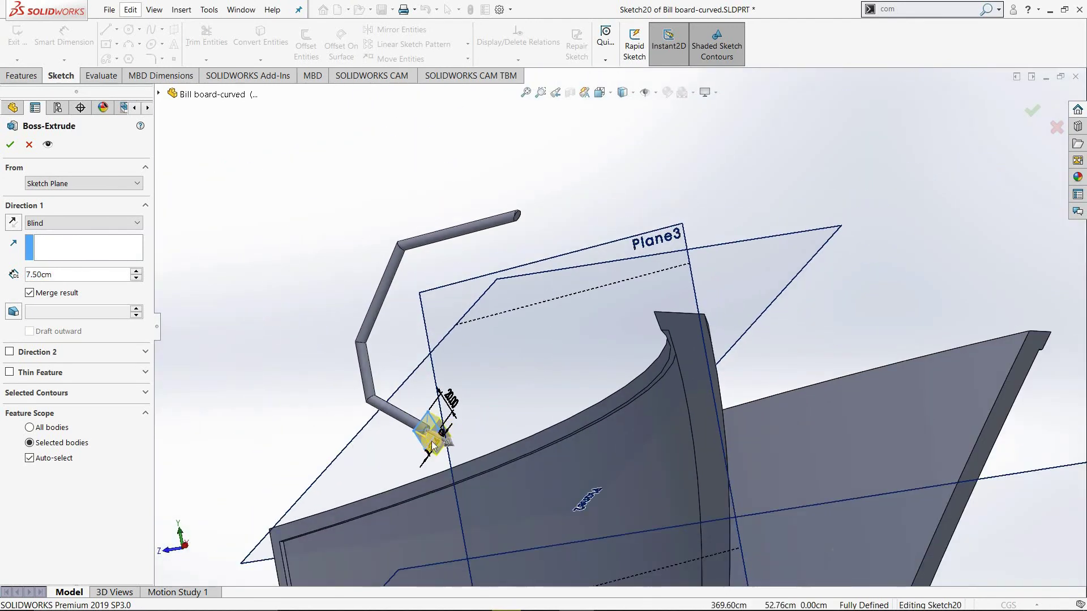
pyautogui.scroll(-2, 435, 443)
pyautogui.scroll(-3, 435, 443)
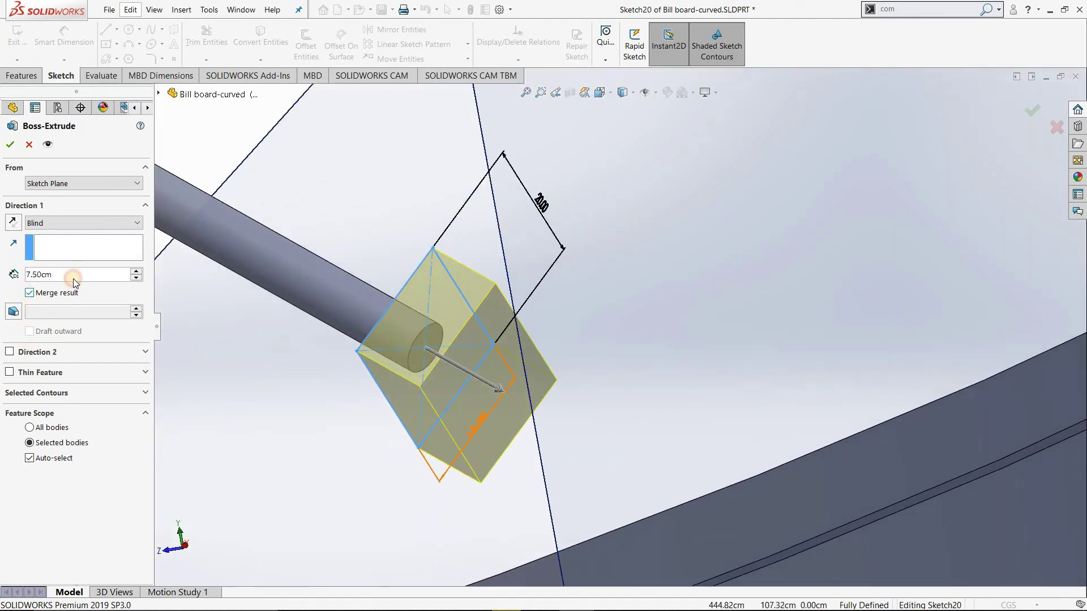
pyautogui.click(73, 278)
pyautogui.click(15, 312)
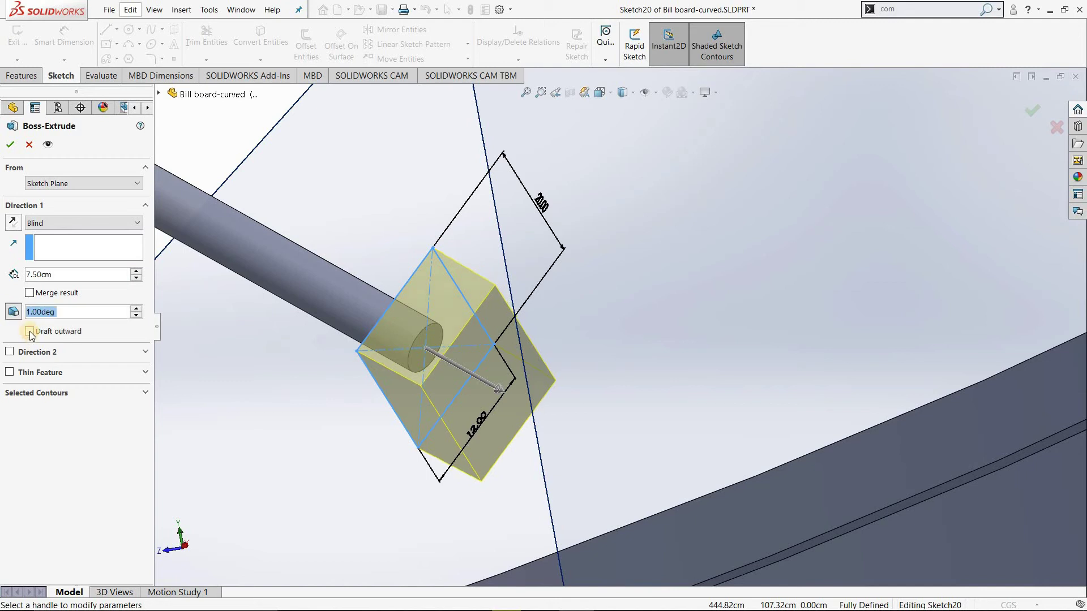
pyautogui.click(29, 331)
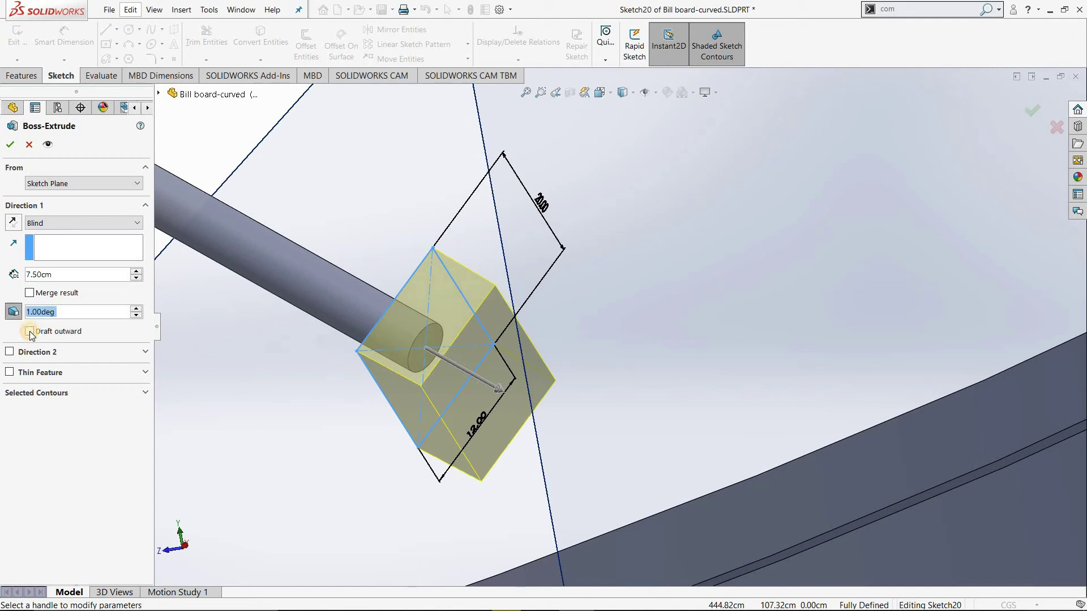
pyautogui.click(137, 311)
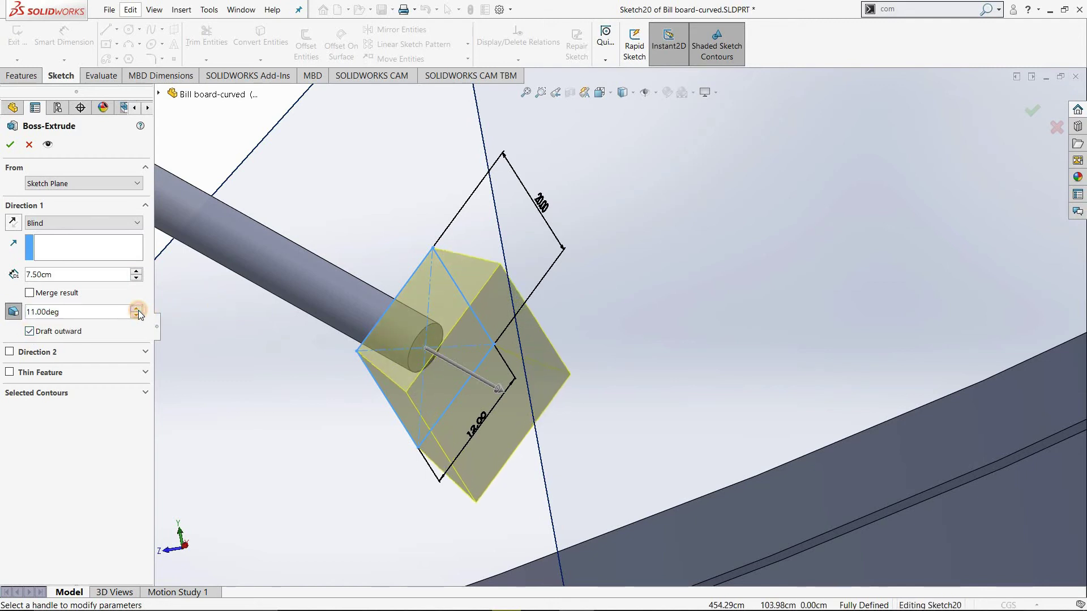
pyautogui.click(136, 310)
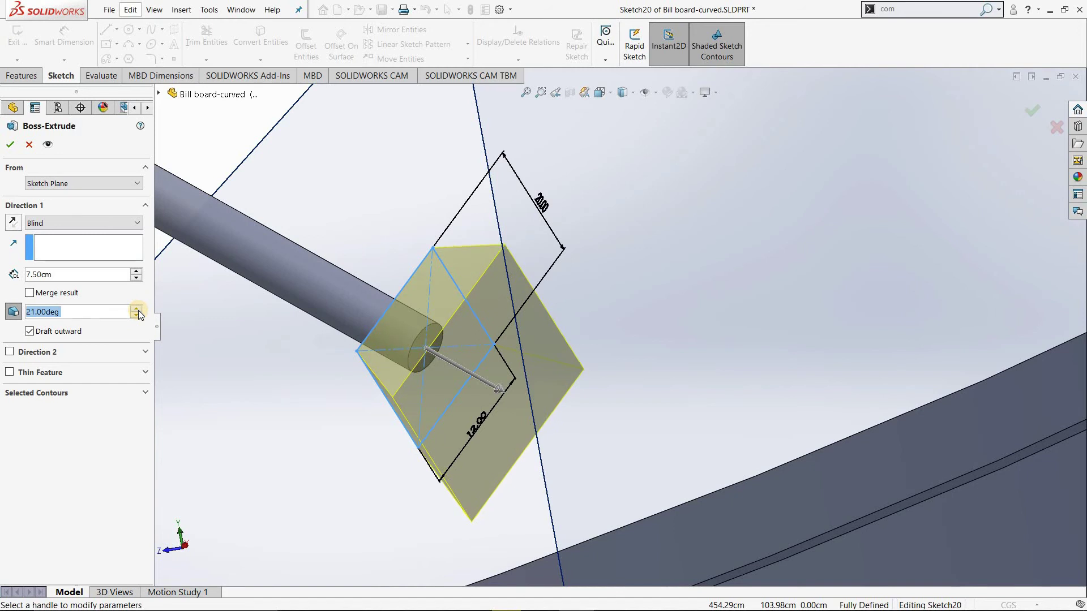
pyautogui.write('60')
pyautogui.press('Return')
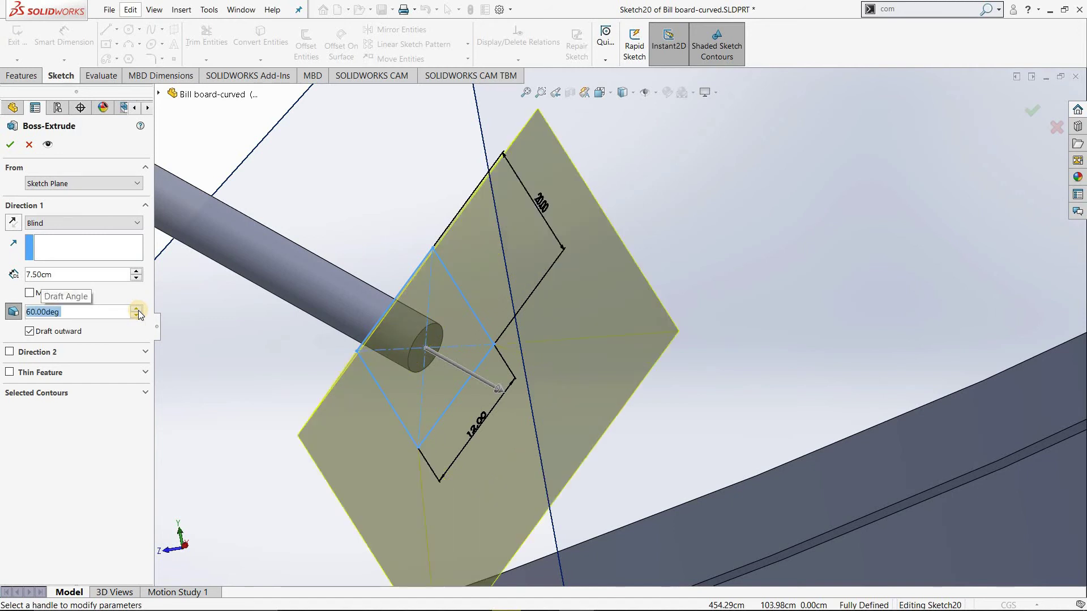
# Reduce the extrusion depth to 2.50 cm and create the drafted block.
pyautogui.scroll(3, 513, 254)
pyautogui.scroll(-5, 549, 320)
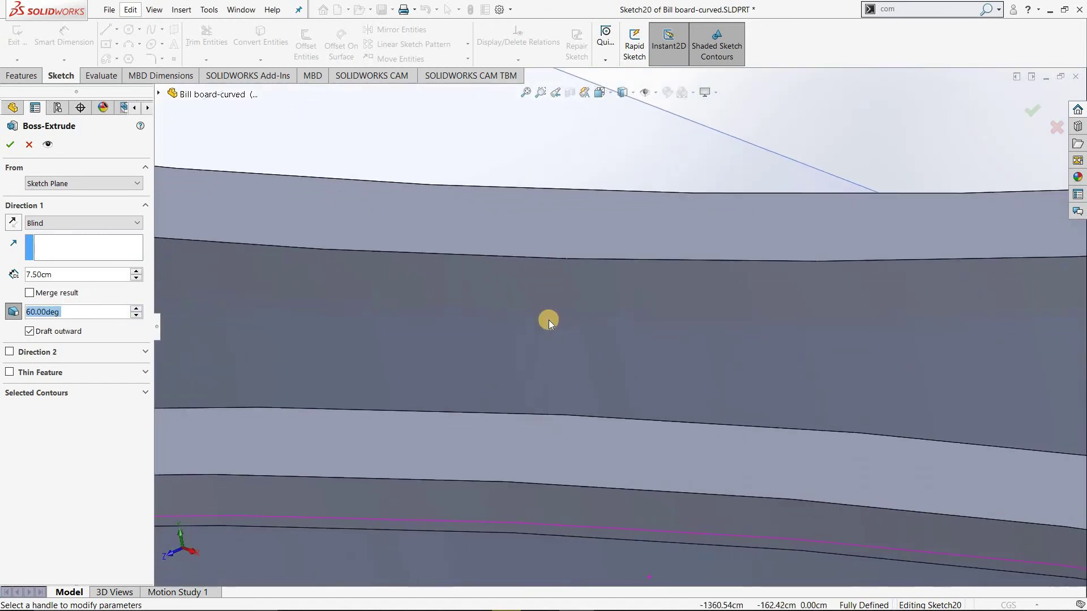
pyautogui.scroll(-3, 549, 321)
pyautogui.hotkey('ctrl', '7')
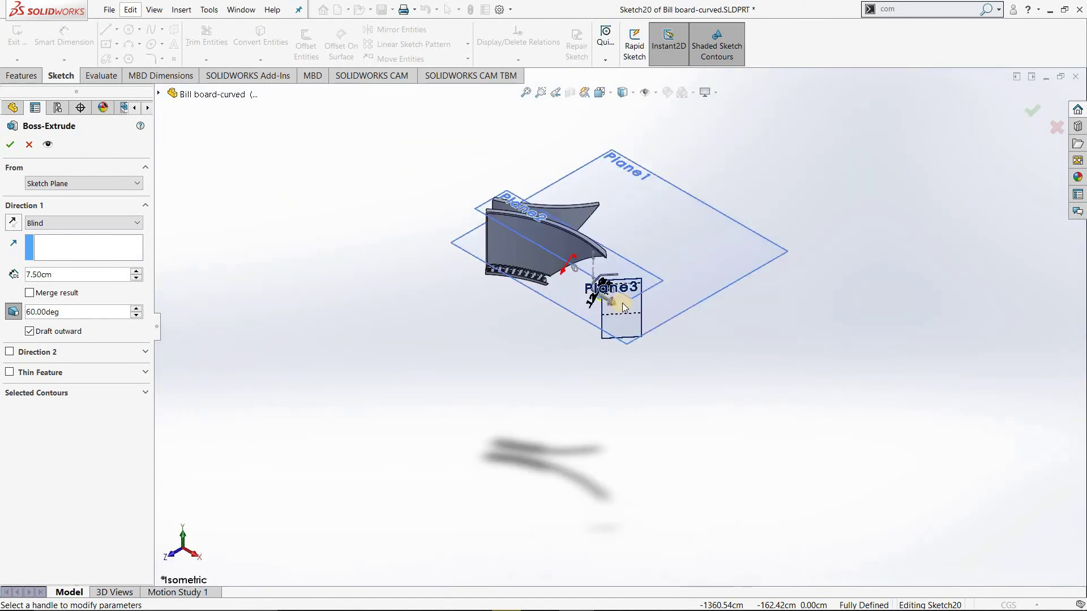
pyautogui.scroll(-1, 572, 304)
pyautogui.scroll(-2, 583, 315)
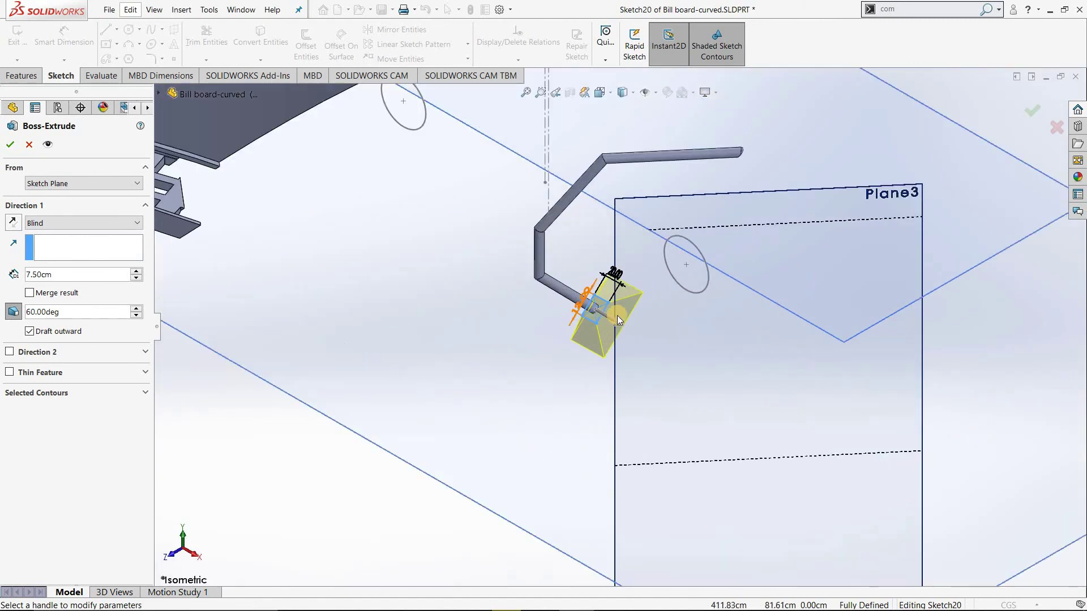
pyautogui.scroll(-2, 622, 322)
pyautogui.scroll(4, 634, 324)
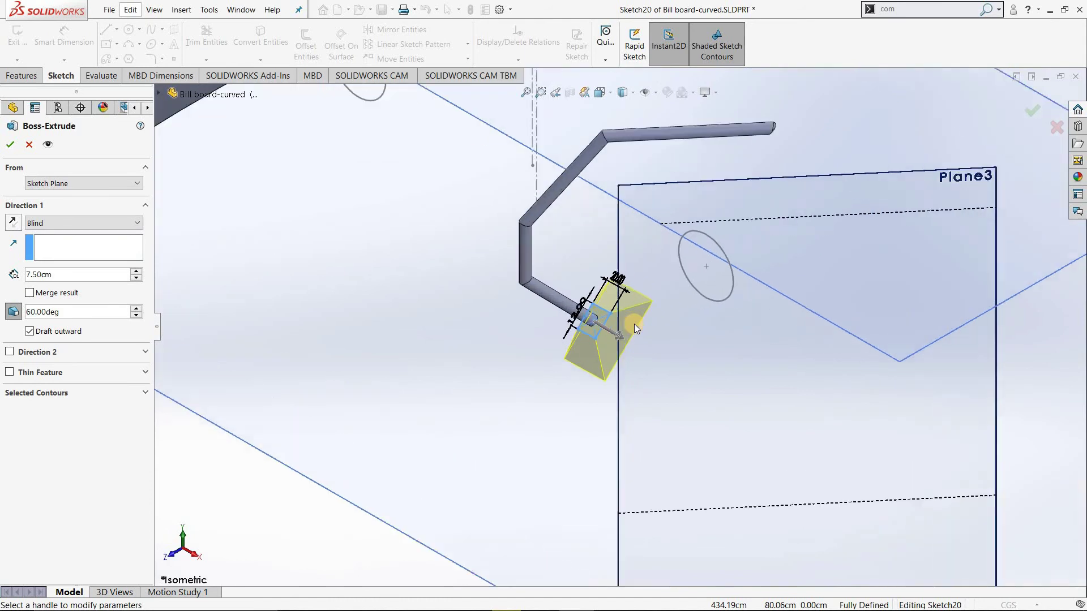
pyautogui.scroll(-4, 634, 324)
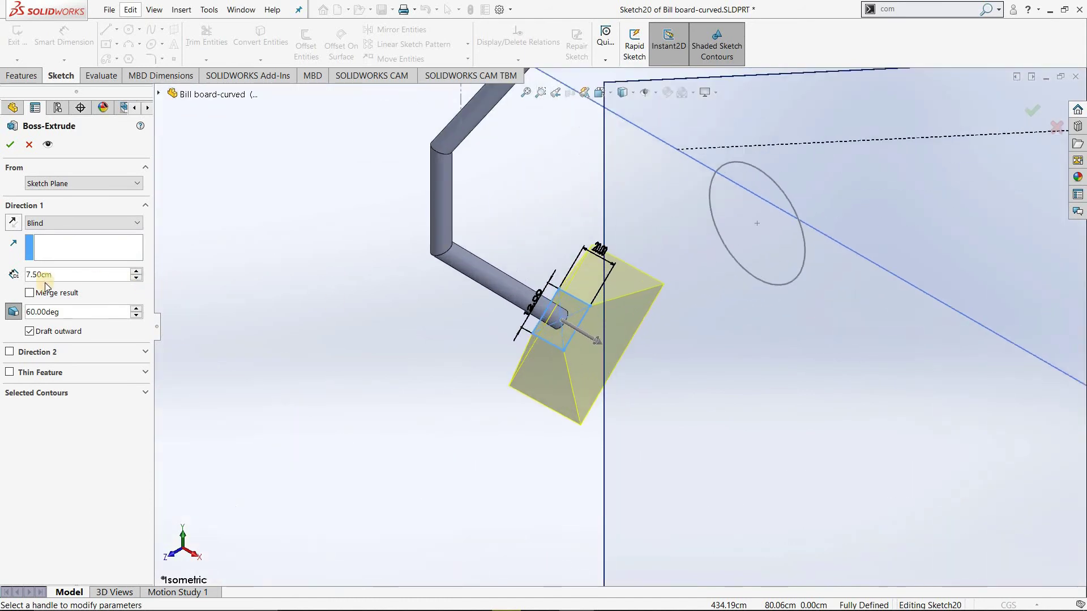
pyautogui.click(137, 278)
pyautogui.click(137, 278)
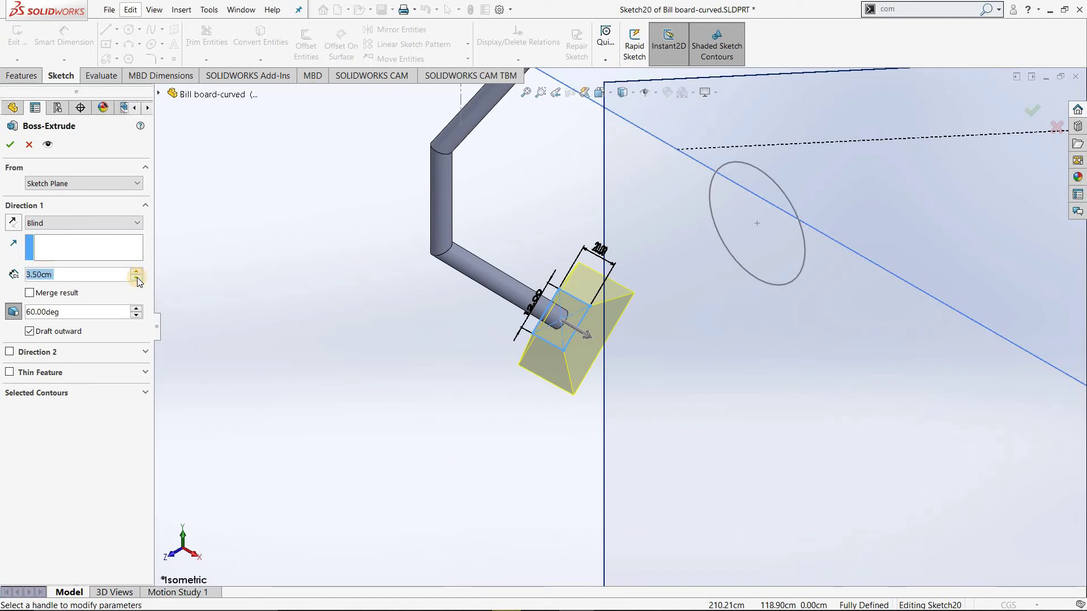
pyautogui.click(137, 278)
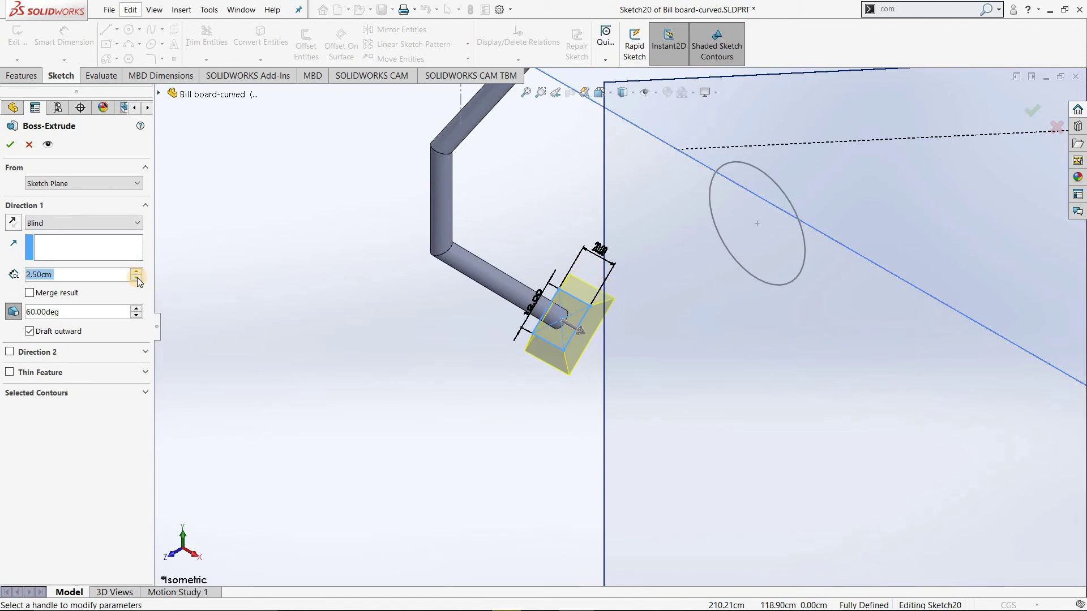
pyautogui.click(10, 142)
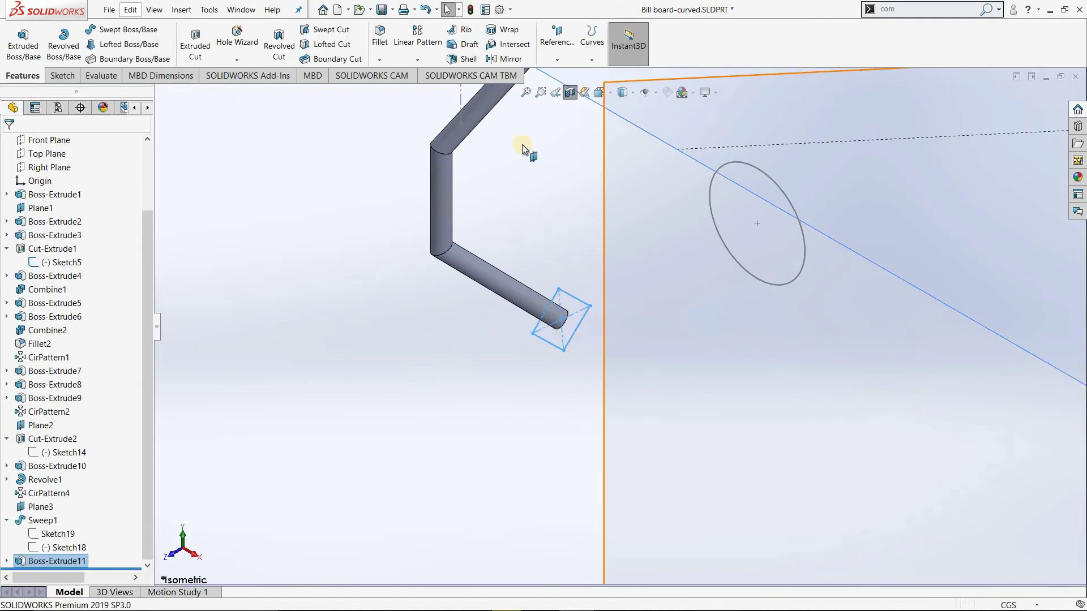
pyautogui.scroll(-3, 621, 325)
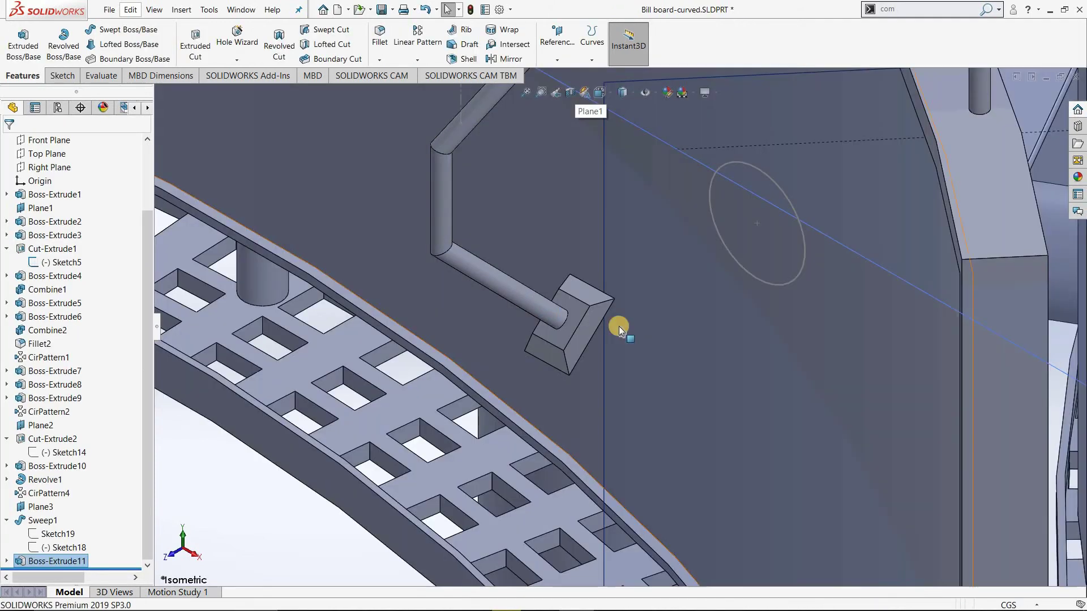
pyautogui.scroll(-3, 356, 305)
pyautogui.scroll(-2, 340, 291)
pyautogui.scroll(-2, 320, 277)
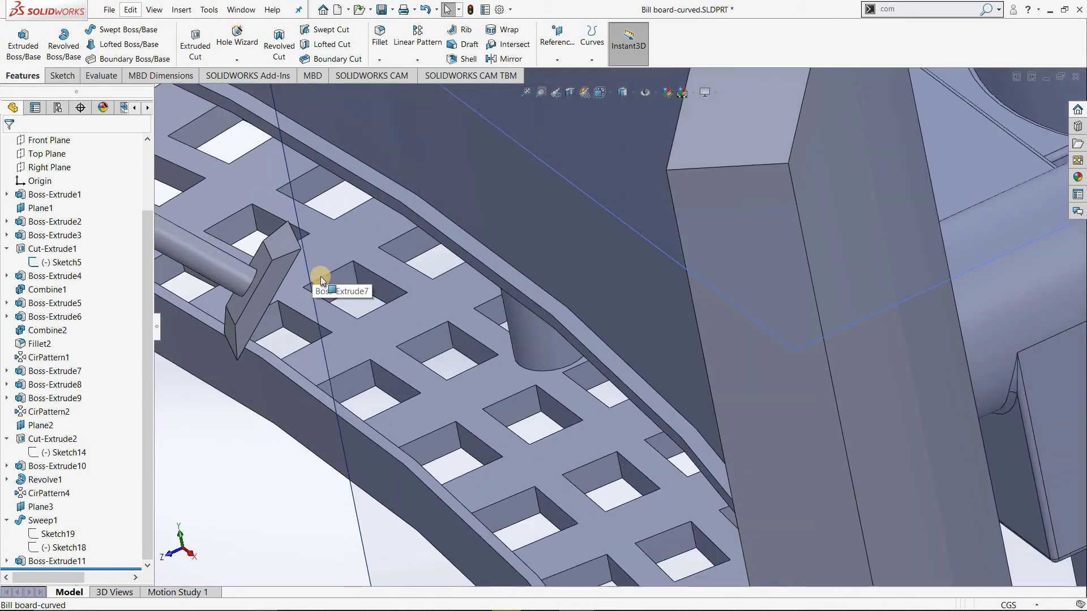
pyautogui.moveTo(311, 273); pyautogui.dragTo(262, 289, button='middle')
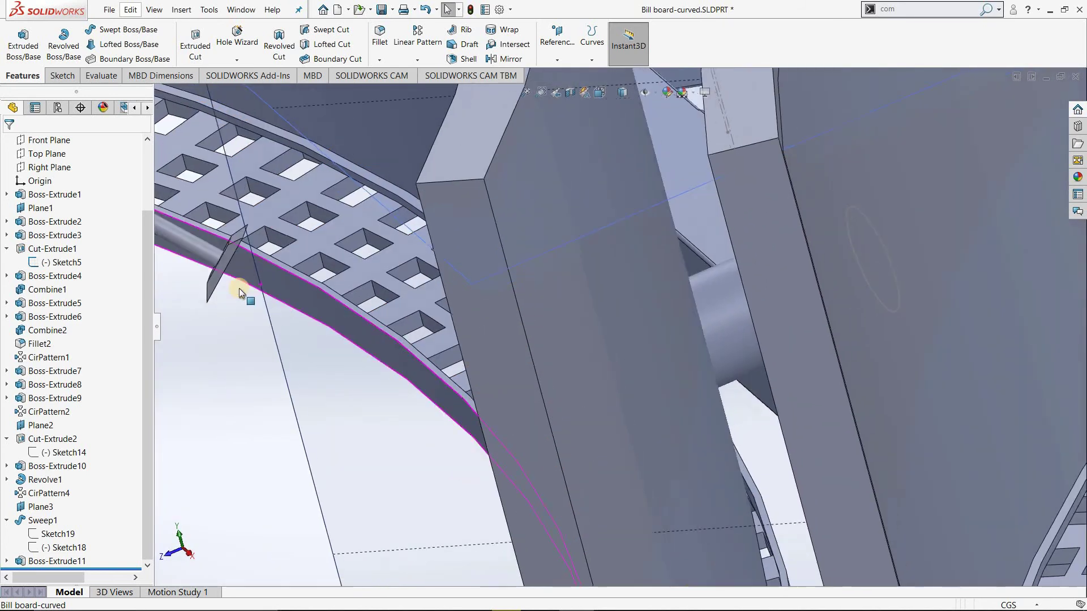
pyautogui.scroll(3, 261, 290)
pyautogui.scroll(-2, 246, 300)
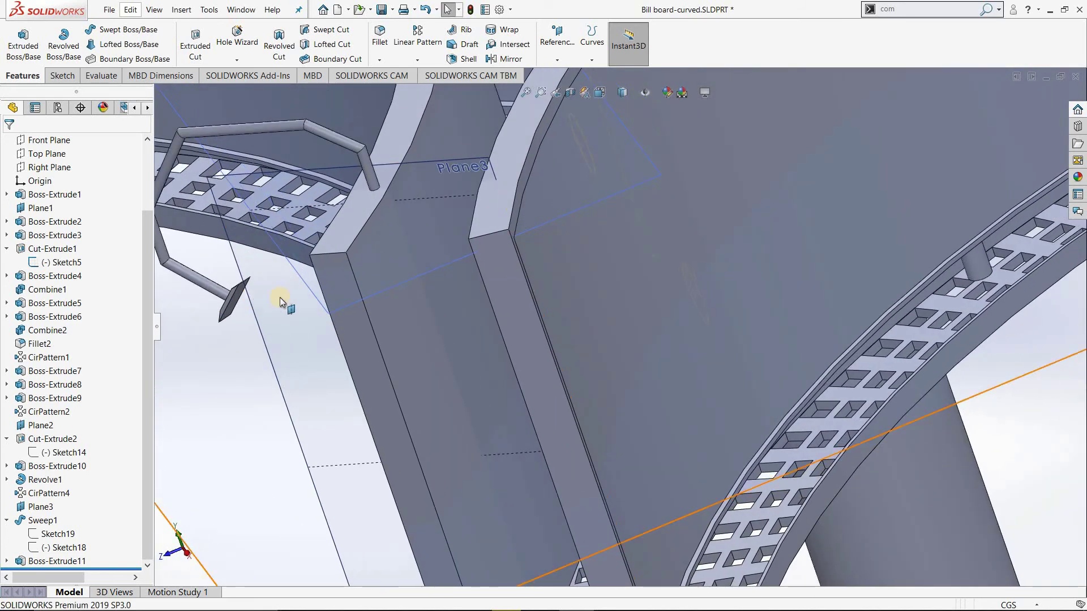
pyautogui.scroll(-2, 311, 298)
pyautogui.scroll(-1, 311, 297)
pyautogui.scroll(-2, 314, 299)
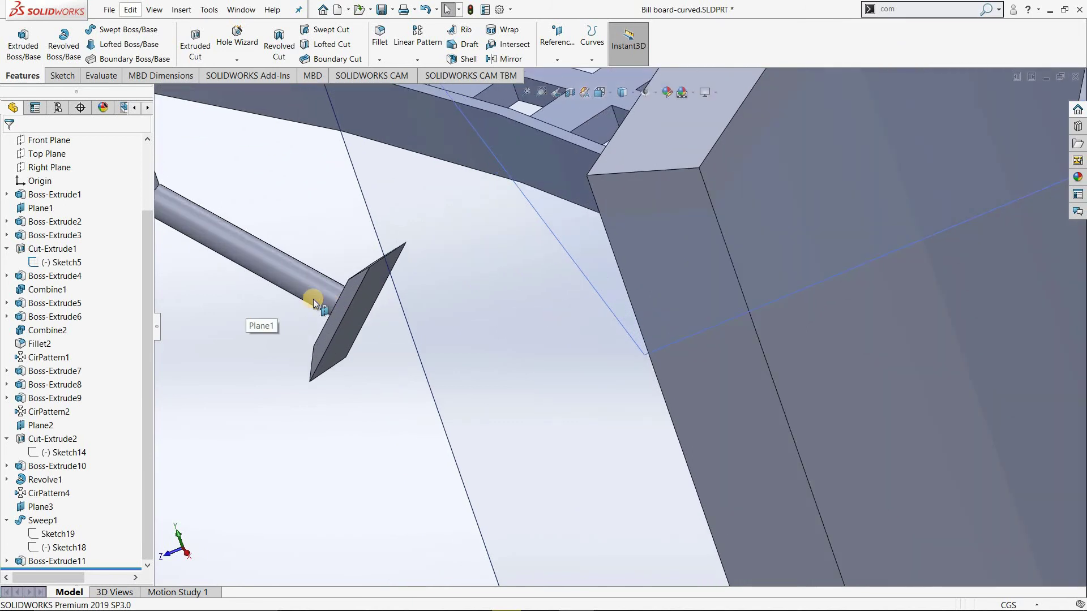
# Start a new sketch on the tapered plate's front face.
pyautogui.click(353, 328)
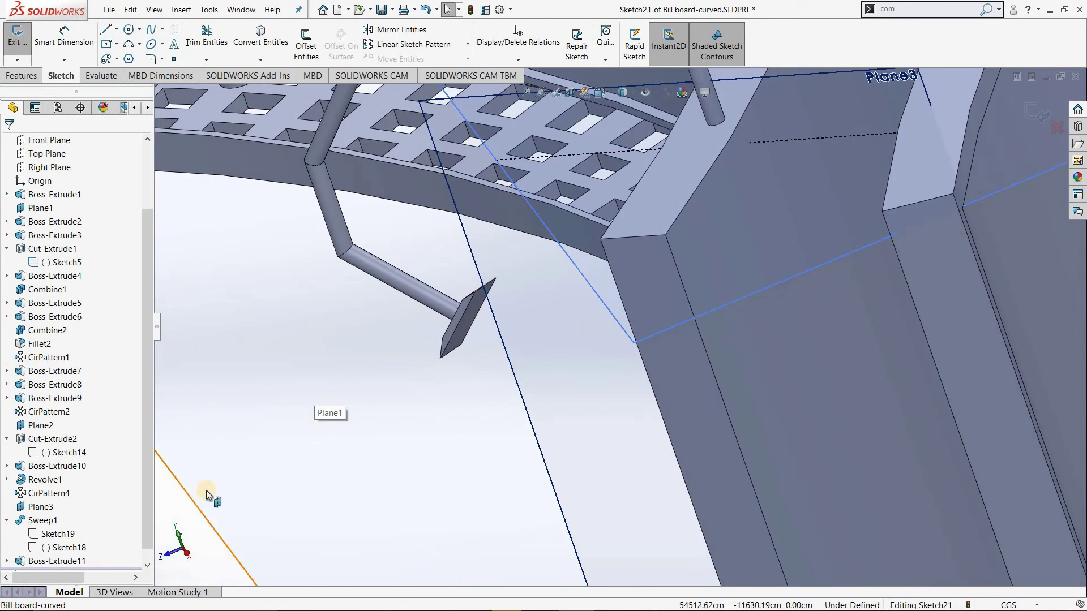
pyautogui.scroll(-2, 532, 284)
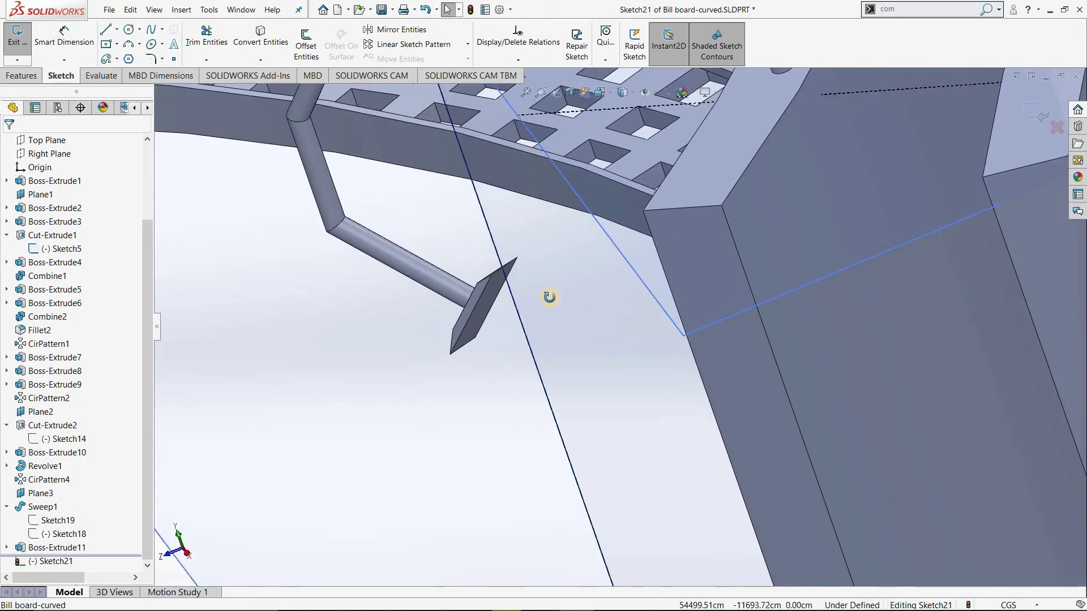
pyautogui.scroll(-2, 561, 308)
pyautogui.scroll(-2, 519, 306)
pyautogui.scroll(-2, 497, 296)
pyautogui.scroll(-1, 468, 300)
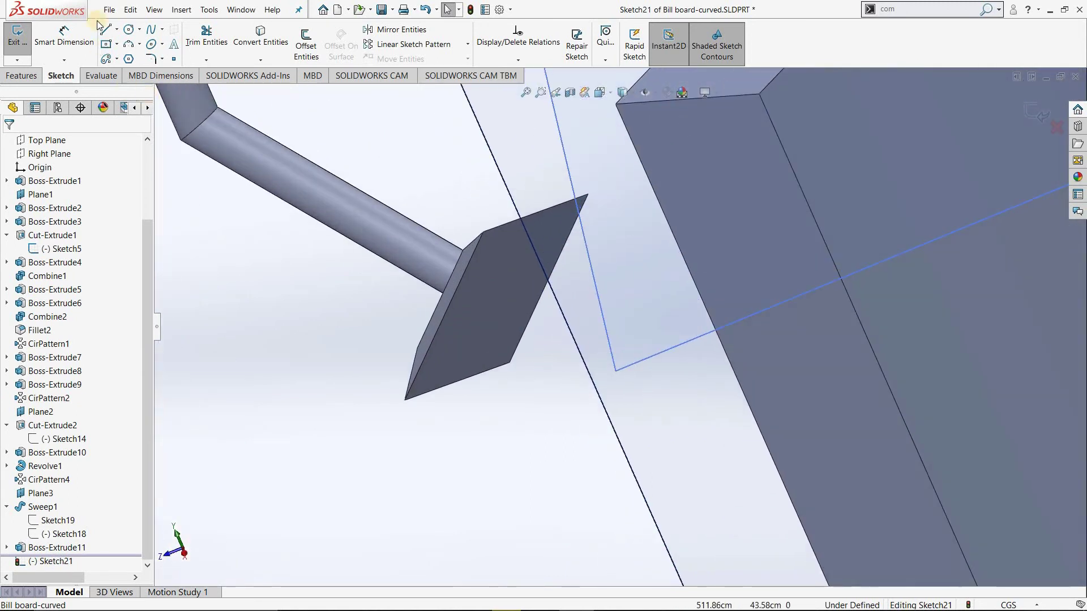
pyautogui.click(214, 109)
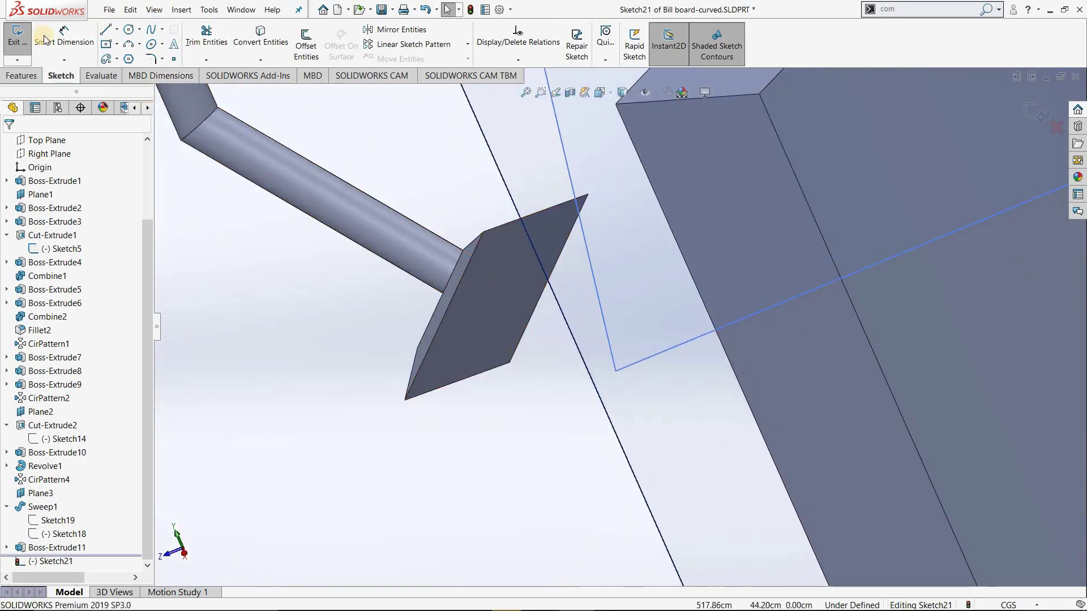
# Offset the plate face's outline outward by 2.00 cm.
pyautogui.click(304, 39)
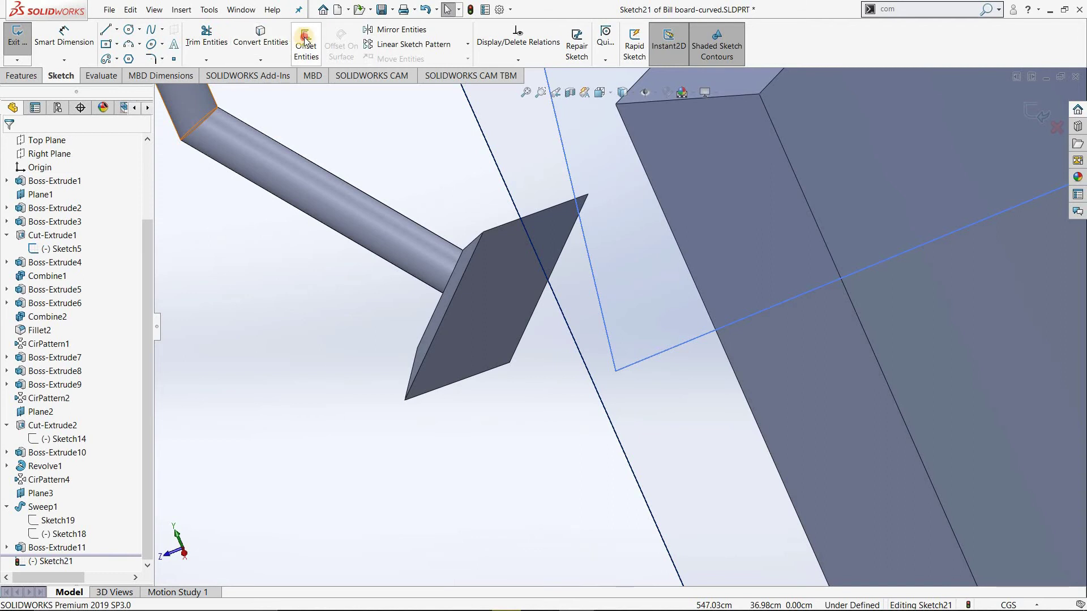
pyautogui.click(483, 300)
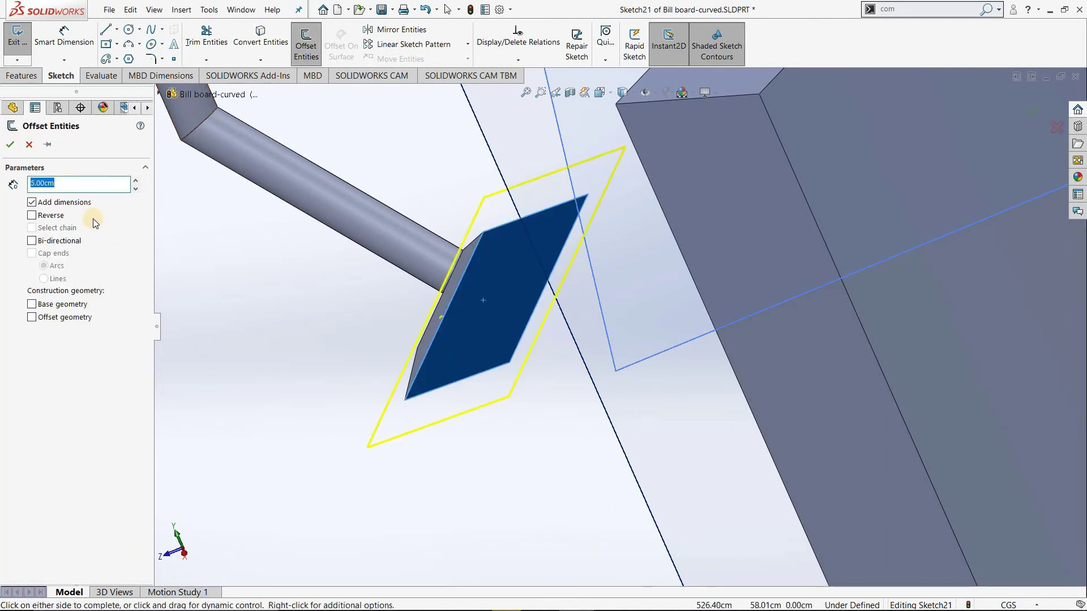
pyautogui.write('2')
pyautogui.press('Return')
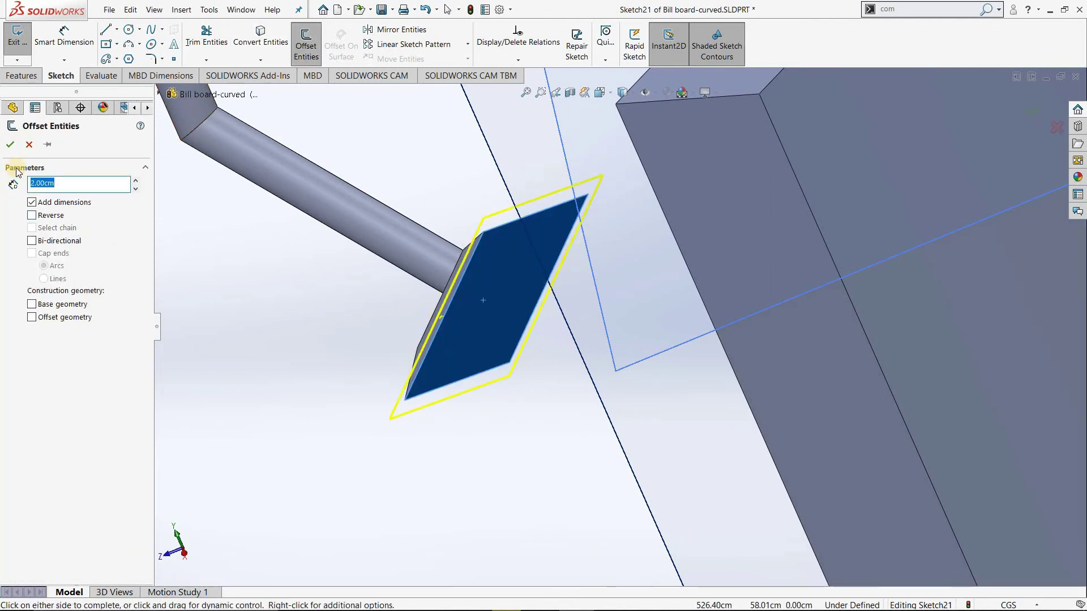
pyautogui.press('Return')
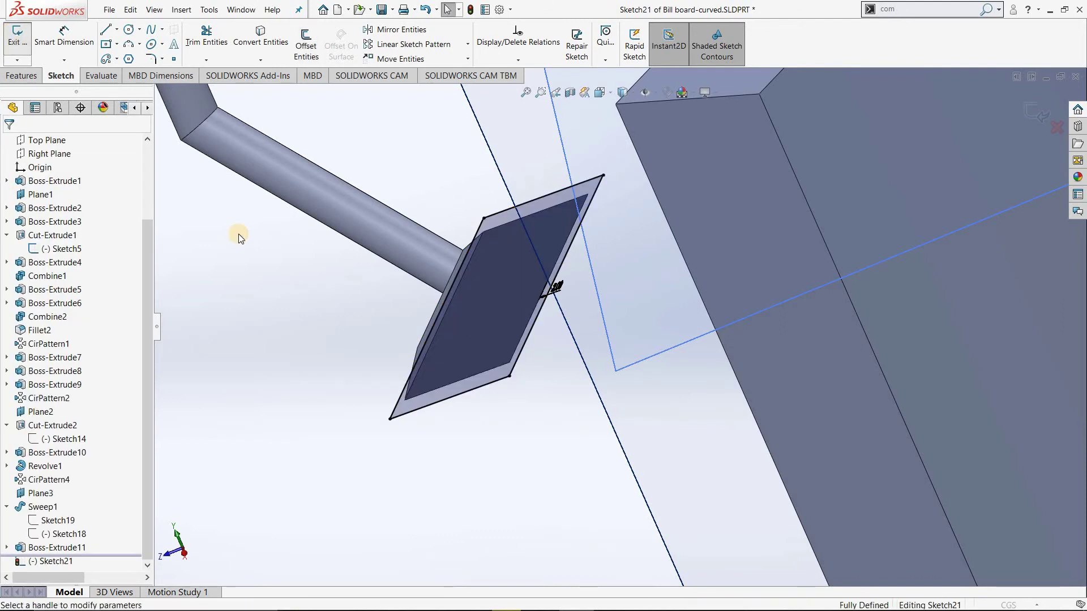
# Extrude the offset outline as a separate body with a 30° outward draft.
pyautogui.press('e')
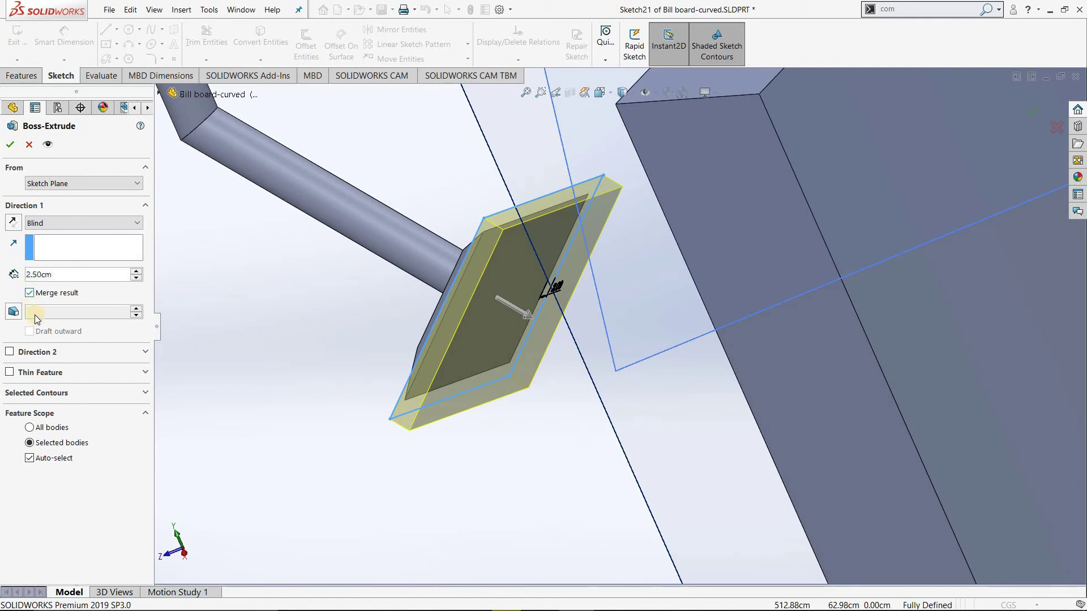
pyautogui.click(30, 293)
pyautogui.click(12, 312)
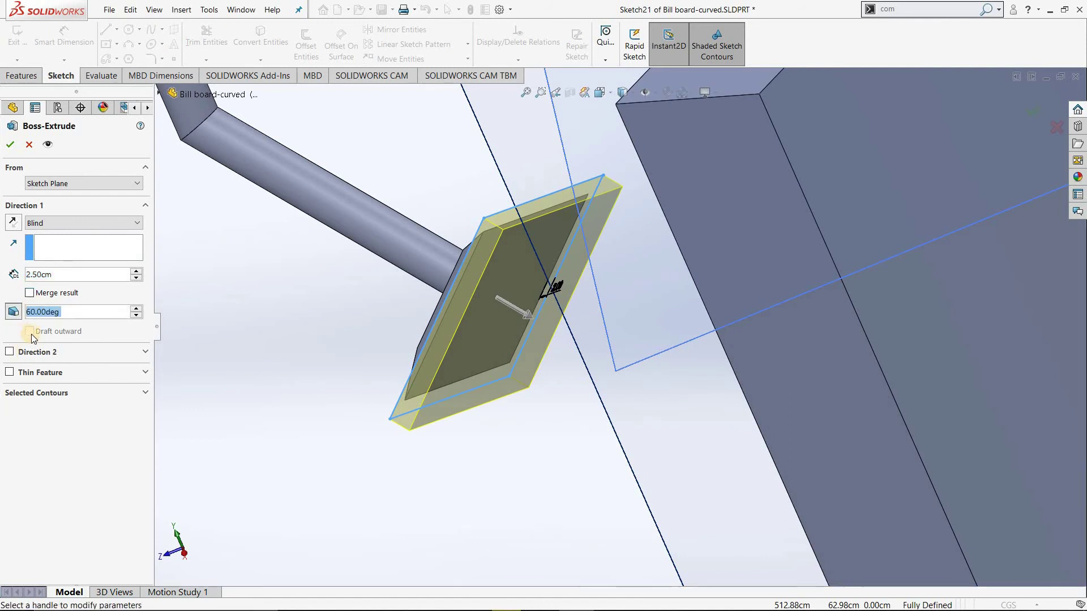
pyautogui.click(29, 332)
pyautogui.doubleClick(72, 312)
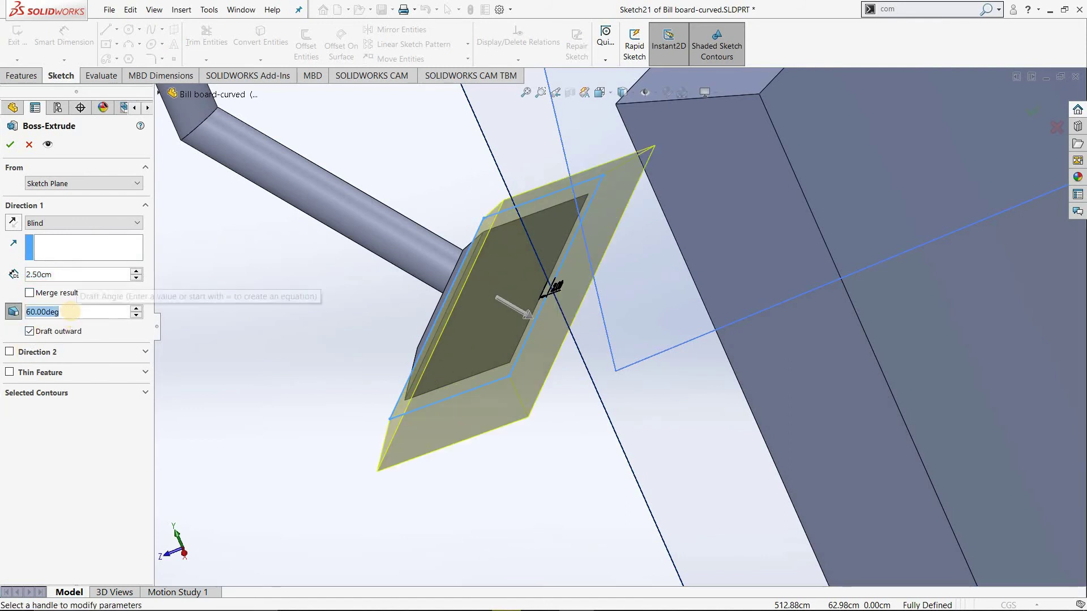
pyautogui.write('30')
pyautogui.press('Return')
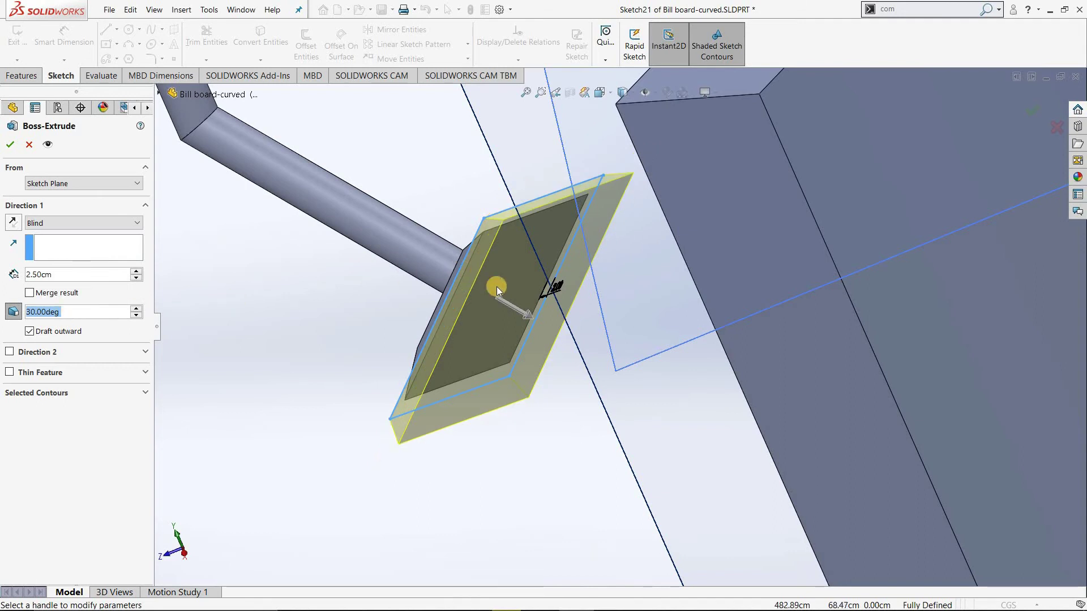
# Change the draft to 20° and create the 2.50 cm frame plate.
pyautogui.moveTo(497, 287); pyautogui.dragTo(606, 297, button='middle')
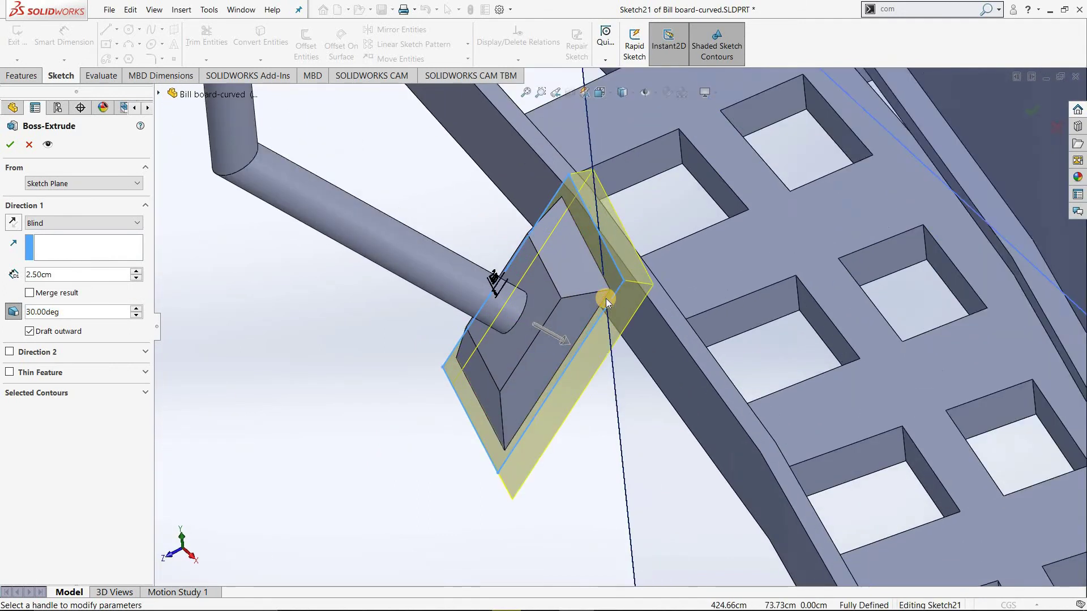
pyautogui.scroll(-2, 606, 298)
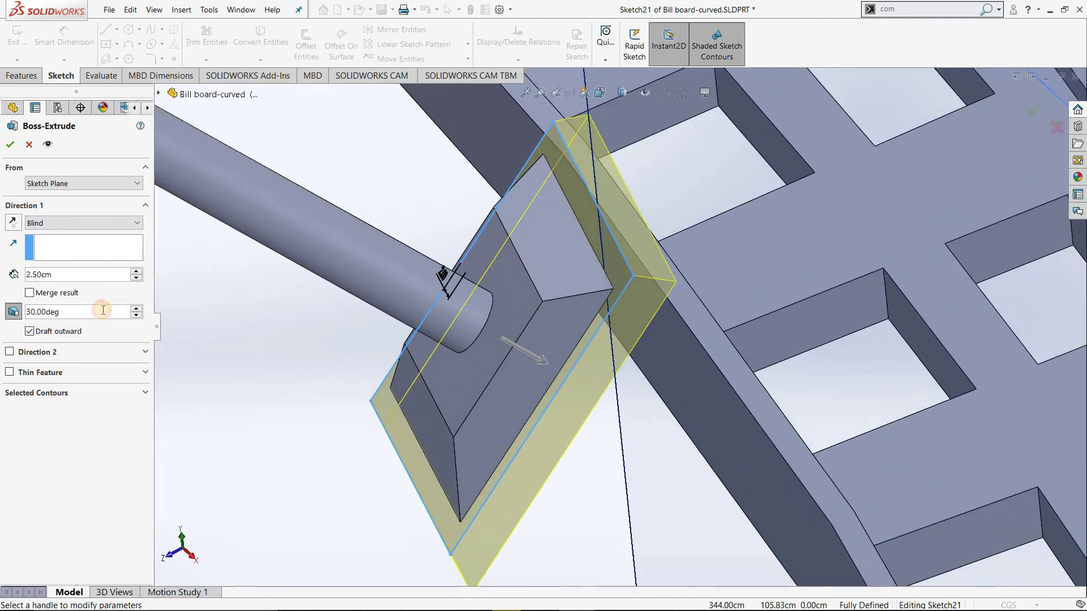
pyautogui.doubleClick(104, 311)
pyautogui.write('20')
pyautogui.press('Return')
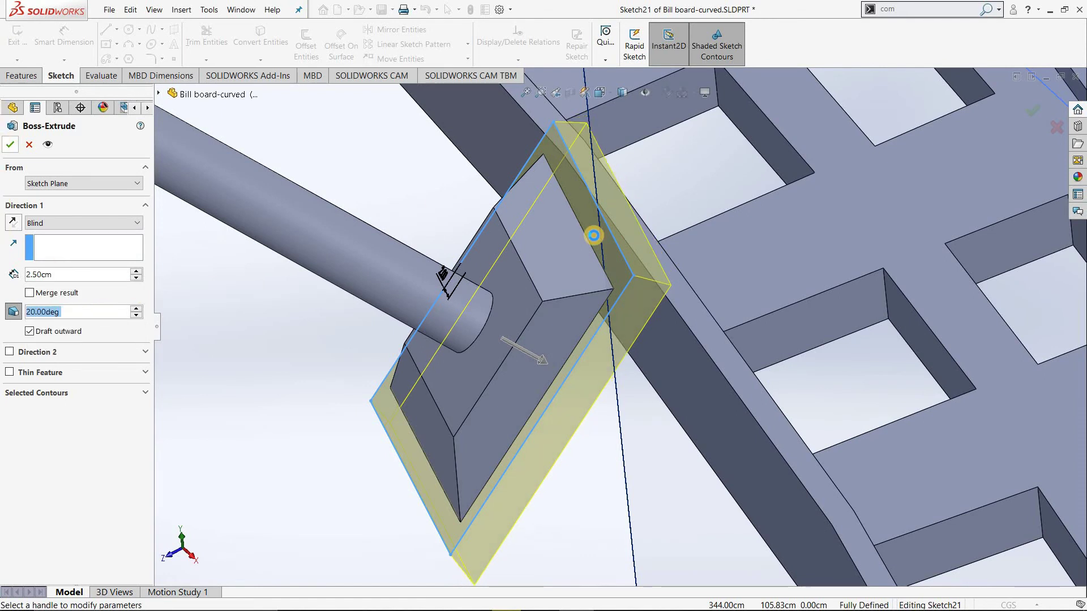
pyautogui.press('Return')
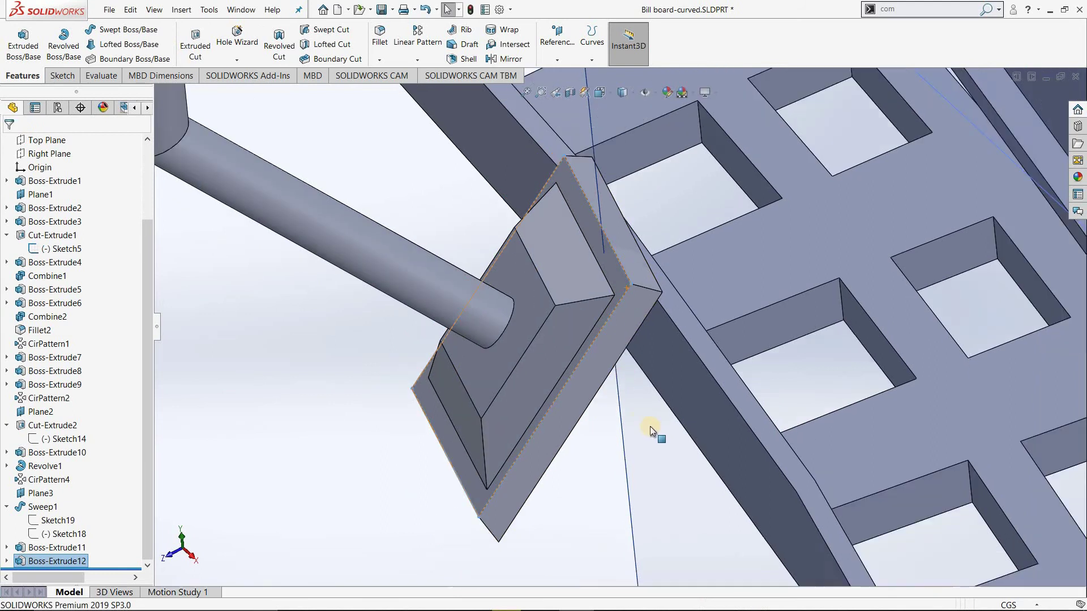
# Launch a new Extruded Boss/Base for the lamp head, clearing the Plane1 selection.
pyautogui.moveTo(640, 419)
pyautogui.mouseDown(button='middle')
pyautogui.moveTo(353, 237)
pyautogui.moveTo(400, 291)
pyautogui.moveTo(452, 286)
pyautogui.mouseUp(button='middle')
pyautogui.scroll(-3, 451, 287)
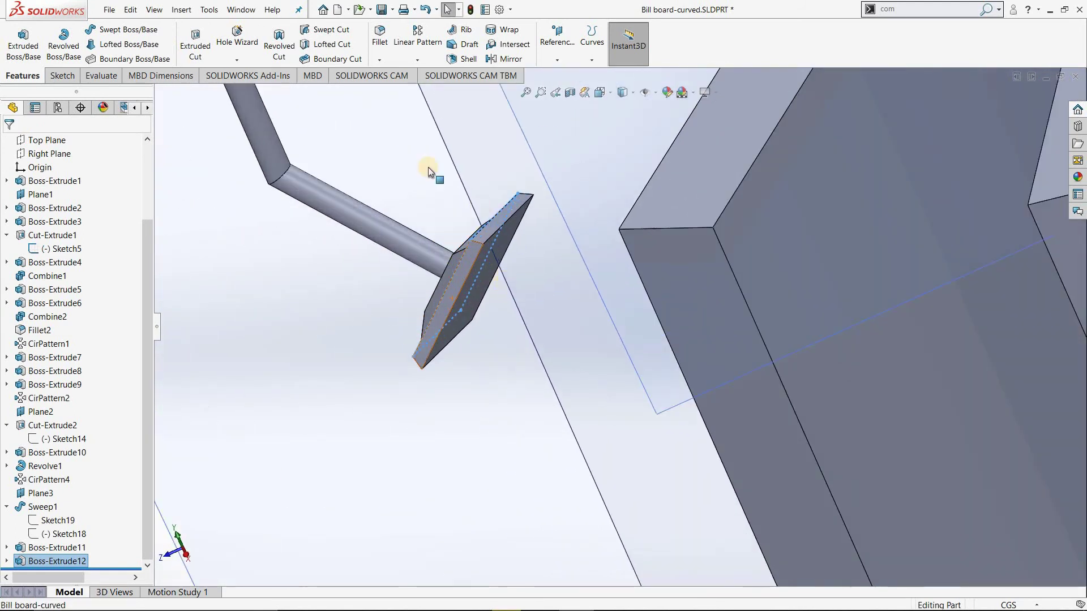
pyautogui.scroll(-3, 427, 170)
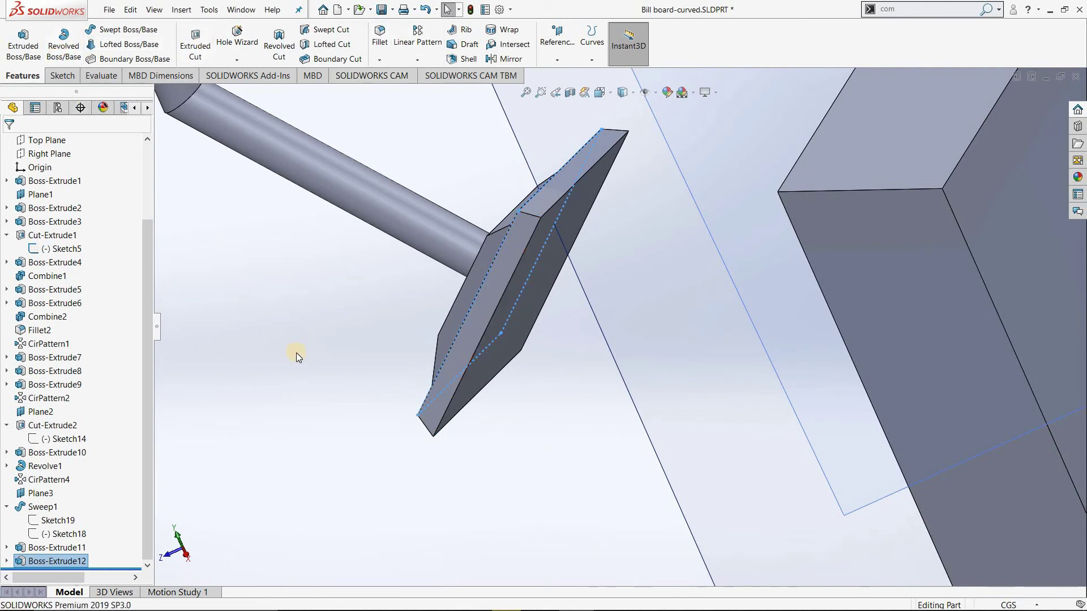
pyautogui.click(296, 353)
pyautogui.click(40, 63)
pyautogui.moveTo(245, 304)
pyautogui.mouseDown(button='middle')
pyautogui.moveTo(255, 381)
pyautogui.moveTo(193, 267)
pyautogui.mouseUp(button='middle')
pyautogui.click(193, 267)
pyautogui.moveTo(326, 187); pyautogui.dragTo(553, 280, button='right')
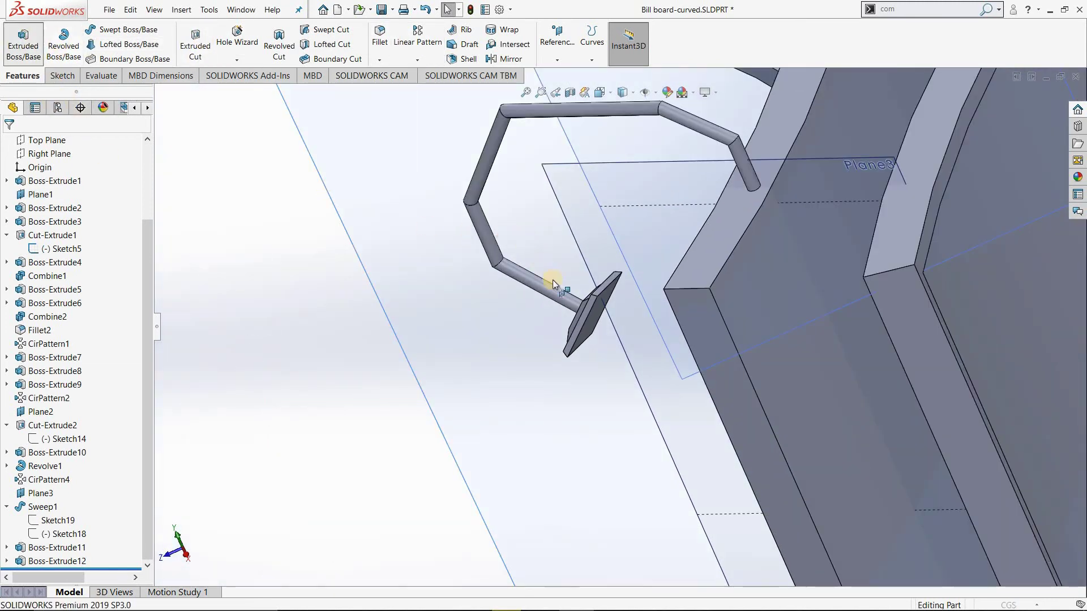
pyautogui.scroll(-5, 604, 335)
# Sketch the lamp plate face's converted edges and extrude them as a separate body.
pyautogui.click(657, 386)
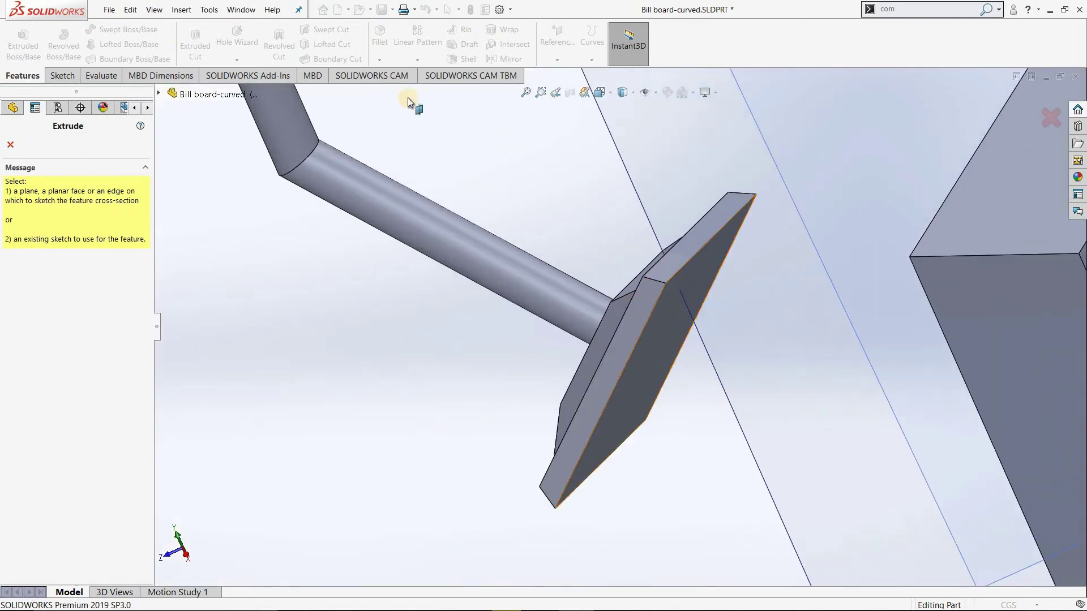
pyautogui.click(258, 34)
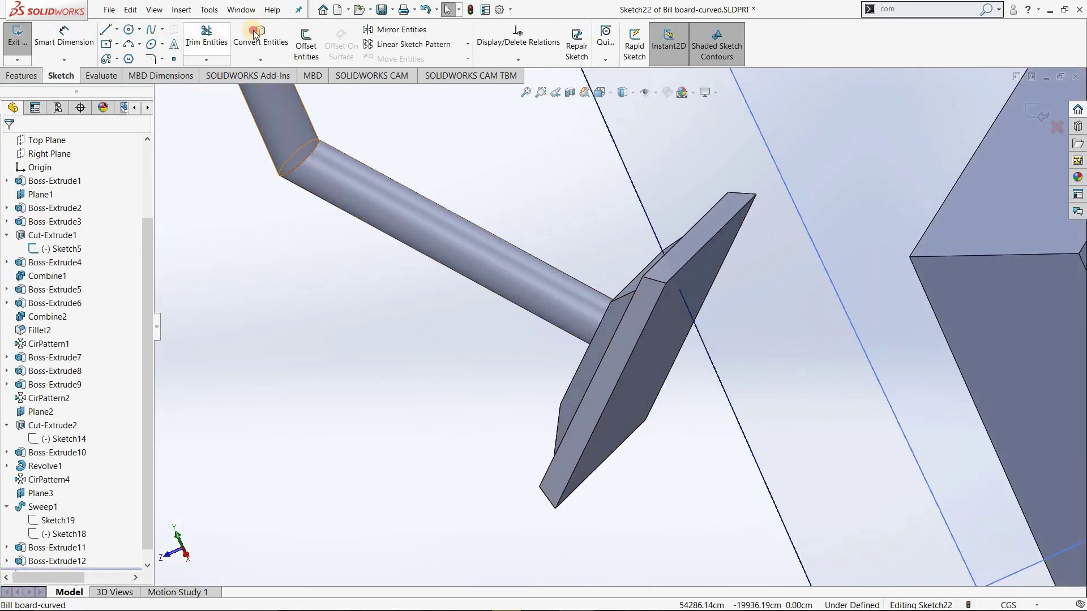
pyautogui.click(654, 355)
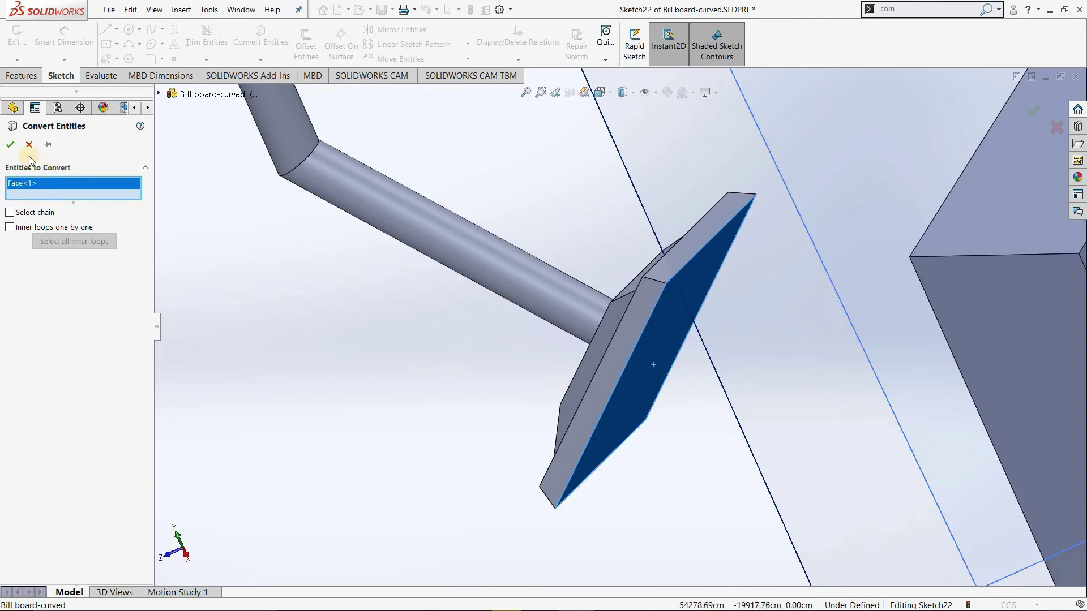
pyautogui.press('Return')
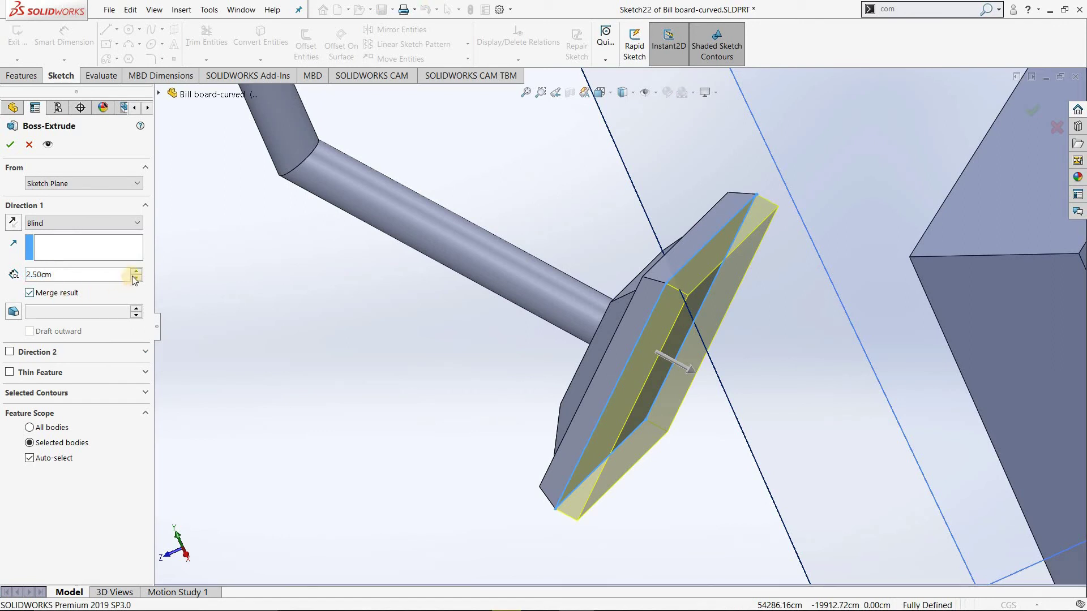
pyautogui.click(29, 292)
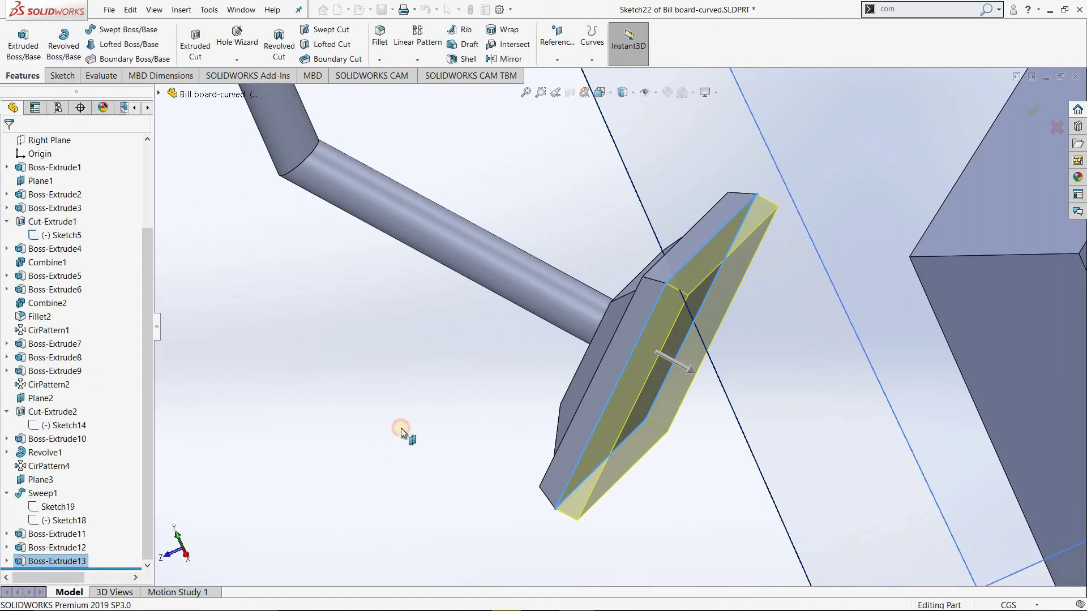
# Orbit and zoom around the new plate, then return to the isometric view.
pyautogui.click(525, 377)
pyautogui.moveTo(584, 370); pyautogui.dragTo(630, 331, button='middle')
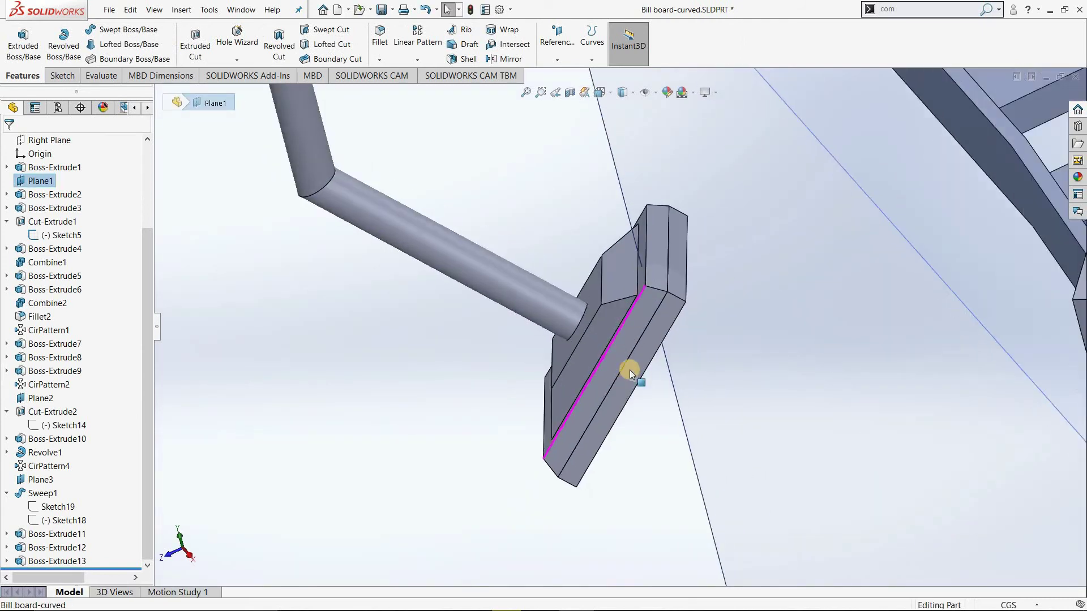
pyautogui.scroll(2, 629, 331)
pyautogui.scroll(-3, 625, 320)
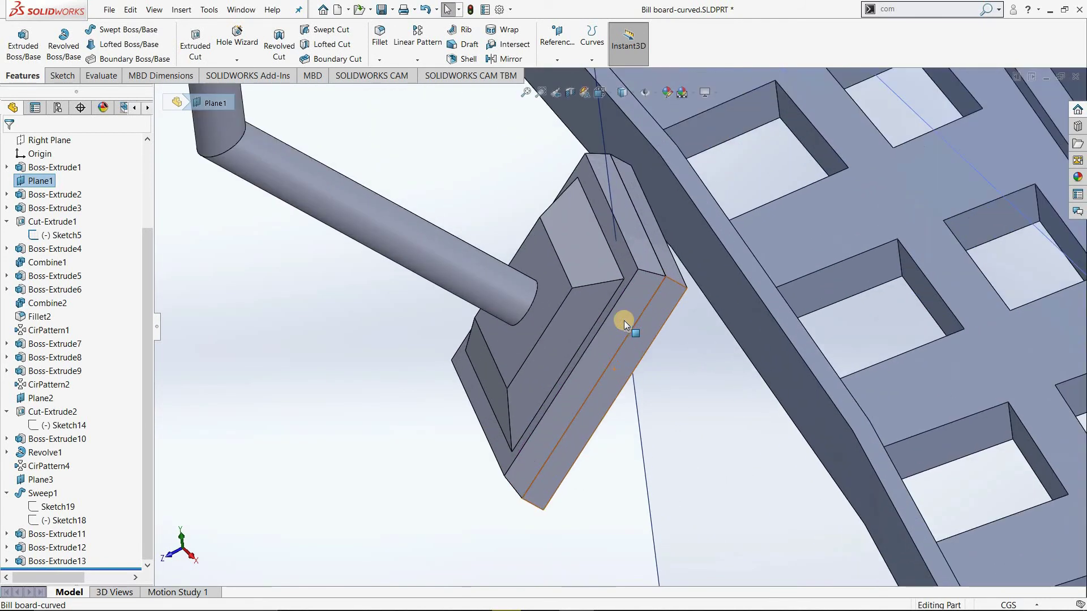
pyautogui.scroll(2, 631, 333)
pyautogui.moveTo(630, 333); pyautogui.dragTo(634, 338, button='middle')
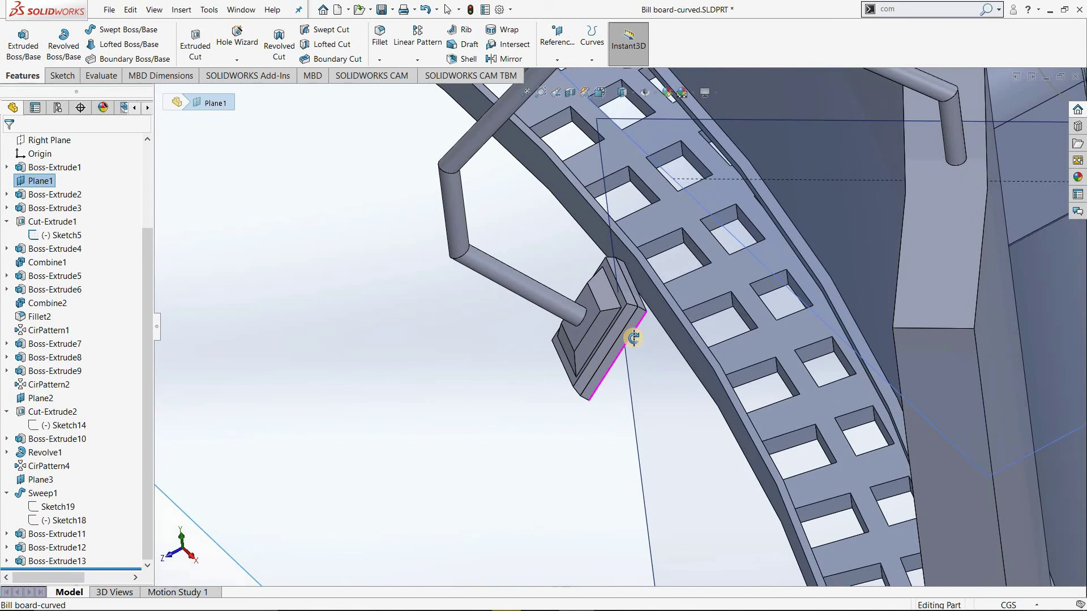
pyautogui.hotkey('ctrl', '7')
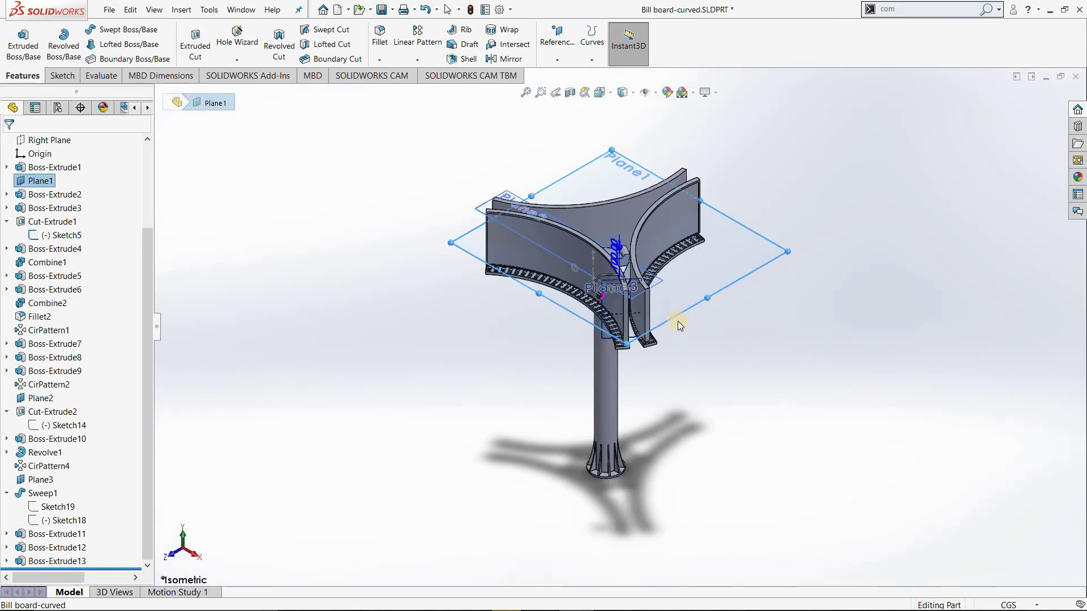
pyautogui.click(678, 321)
pyautogui.scroll(-3, 695, 354)
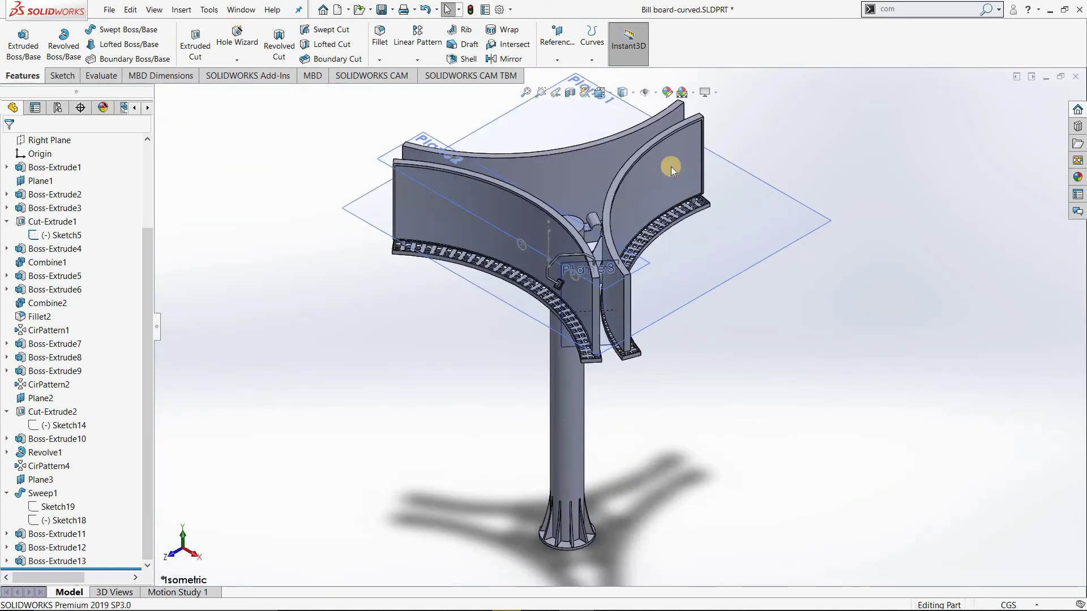
# Turn off View Planes under Hide/Show Items so all reference planes disappear.
pyautogui.click(656, 92)
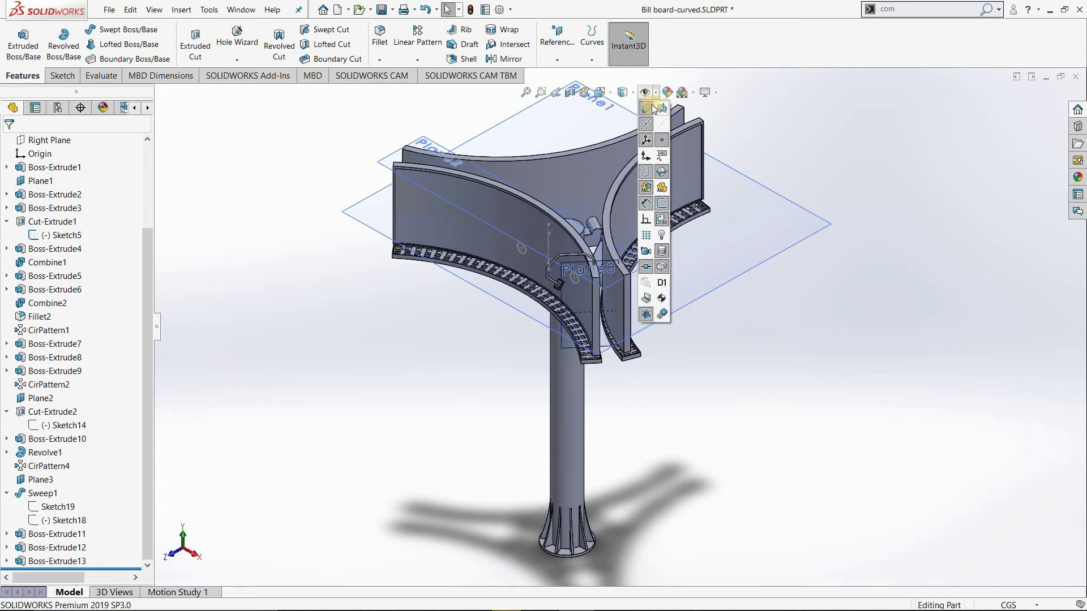
pyautogui.click(649, 105)
pyautogui.click(583, 275)
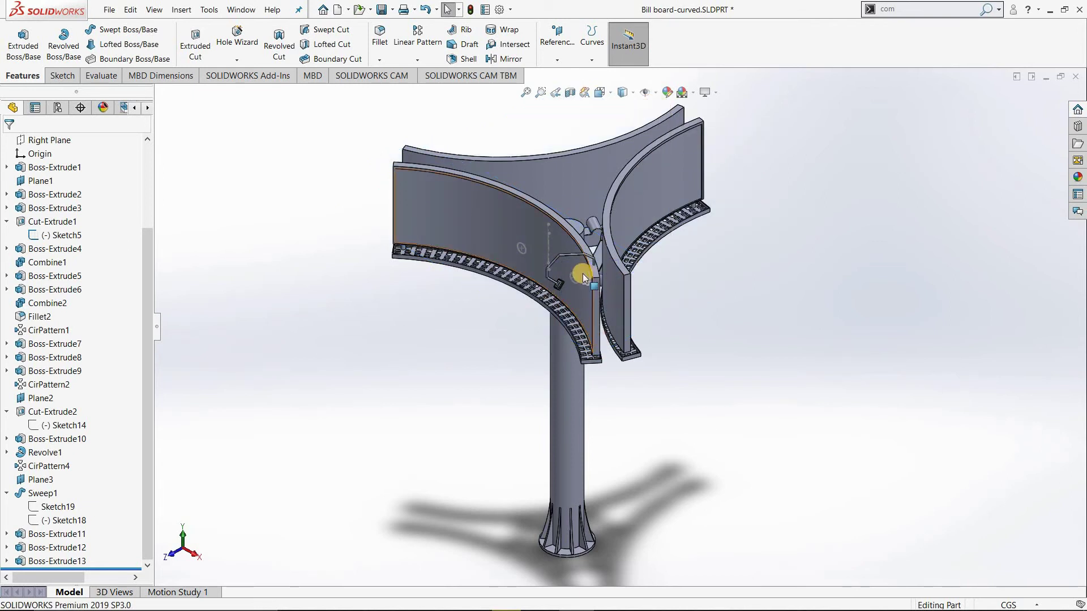
pyautogui.scroll(-2, 538, 379)
pyautogui.scroll(-2, 544, 342)
pyautogui.scroll(-2, 536, 369)
pyautogui.scroll(-2, 566, 261)
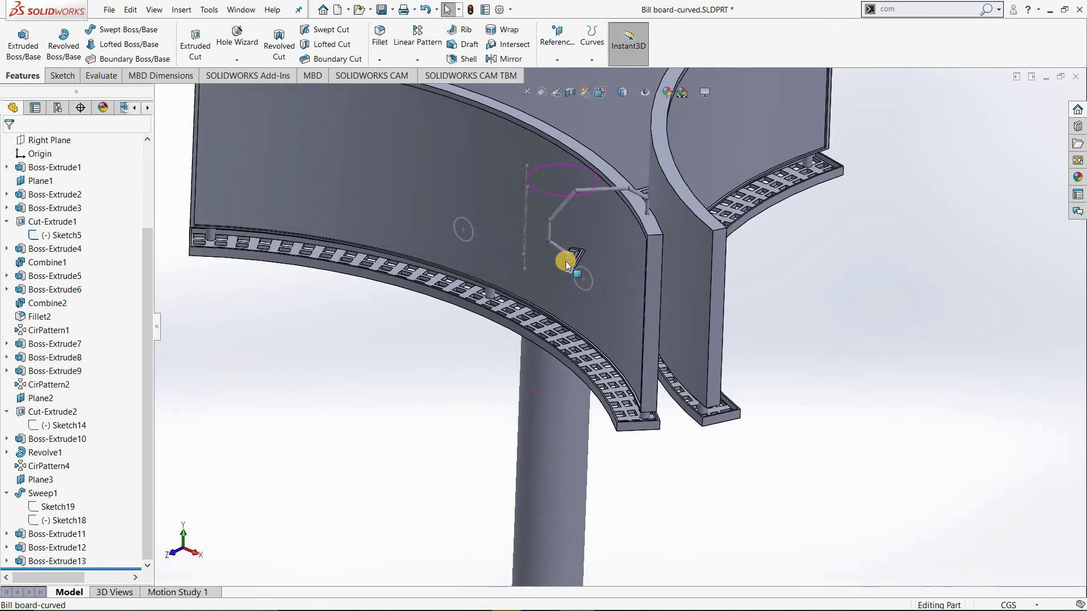
pyautogui.scroll(3, 566, 260)
# Orbit and zoom around the curved billboard panel and lamp head to inspect them.
pyautogui.moveTo(552, 199)
pyautogui.mouseDown(button='middle')
pyautogui.moveTo(644, 325)
pyautogui.moveTo(631, 336)
pyautogui.moveTo(696, 393)
pyautogui.moveTo(753, 368)
pyautogui.mouseUp(button='middle')
pyautogui.scroll(-2, 630, 337)
pyautogui.scroll(-2, 648, 342)
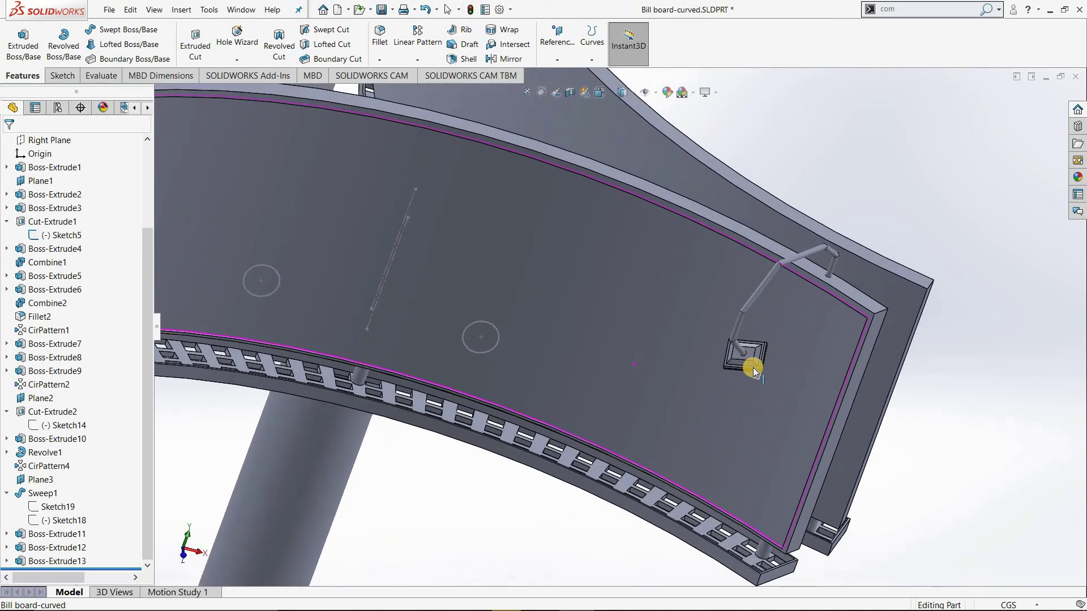
pyautogui.scroll(2, 753, 368)
pyautogui.scroll(-3, 697, 411)
pyautogui.scroll(2, 655, 383)
pyautogui.moveTo(655, 383)
pyautogui.mouseDown(button='middle')
pyautogui.moveTo(581, 376)
pyautogui.moveTo(566, 326)
pyautogui.mouseUp(button='middle')
pyautogui.scroll(-2, 565, 326)
pyautogui.scroll(-2, 569, 305)
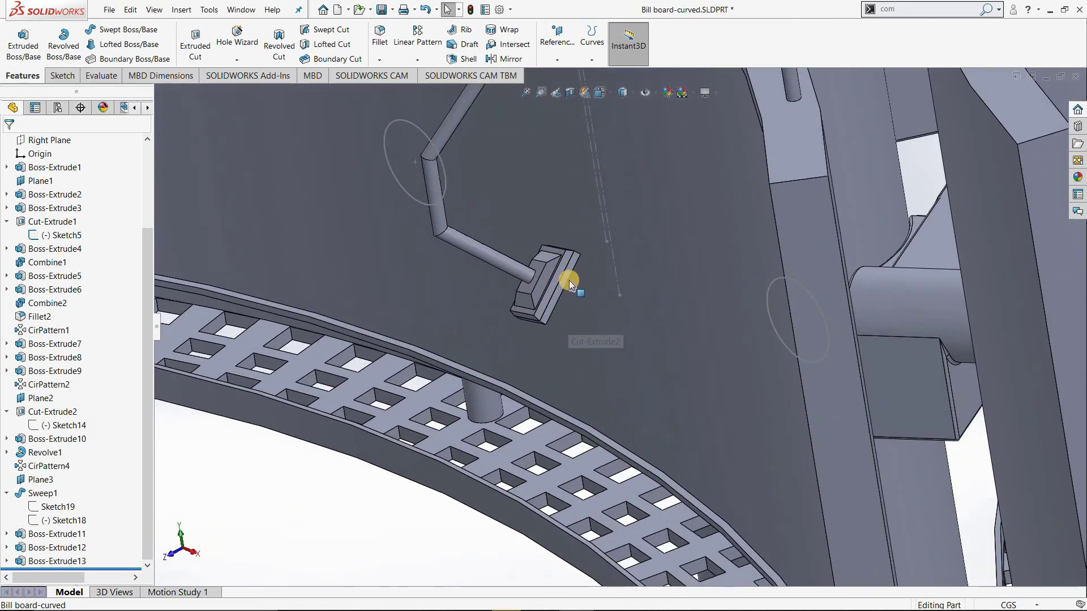
pyautogui.scroll(3, 569, 280)
pyautogui.scroll(2, 618, 328)
pyautogui.scroll(-1, 589, 314)
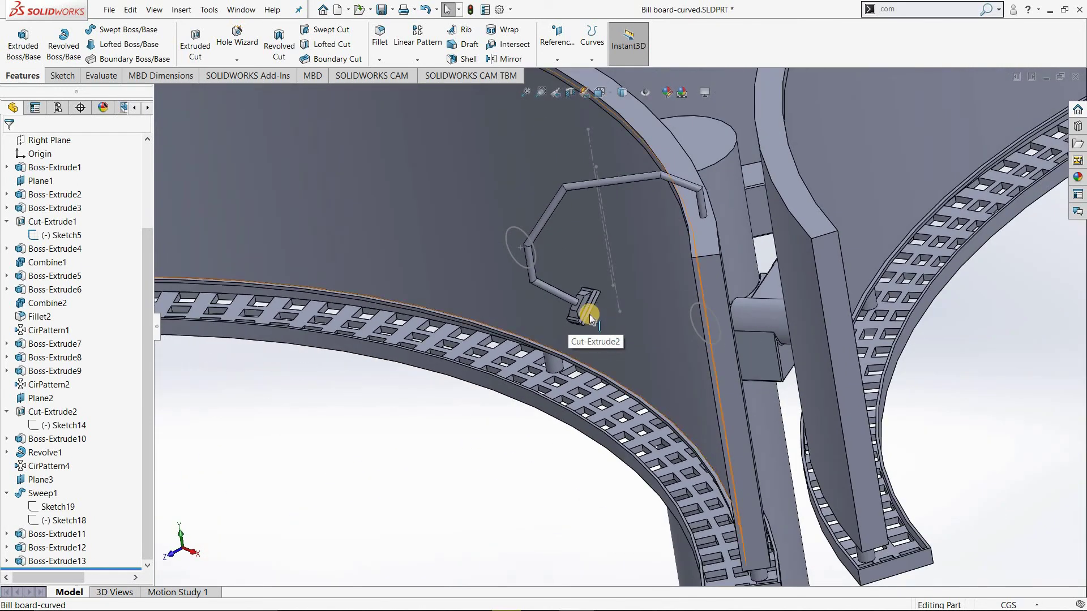
pyautogui.moveTo(589, 315)
pyautogui.mouseDown(button='middle')
pyautogui.moveTo(636, 311)
pyautogui.moveTo(638, 324)
pyautogui.moveTo(683, 295)
pyautogui.moveTo(622, 272)
pyautogui.mouseUp(button='middle')
pyautogui.scroll(3, 684, 294)
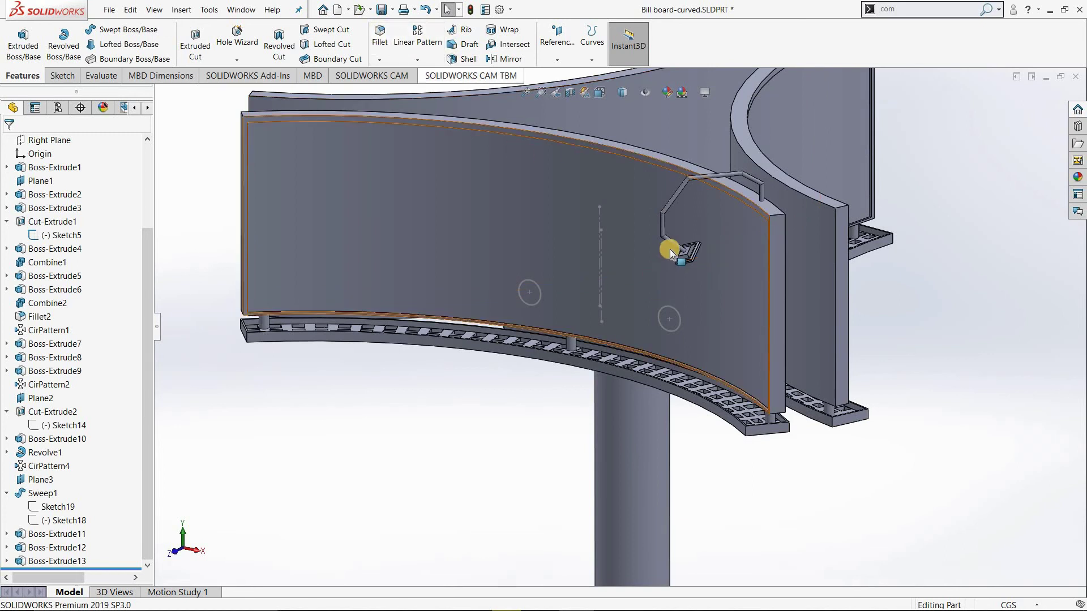
pyautogui.scroll(-3, 677, 249)
pyautogui.scroll(-2, 677, 250)
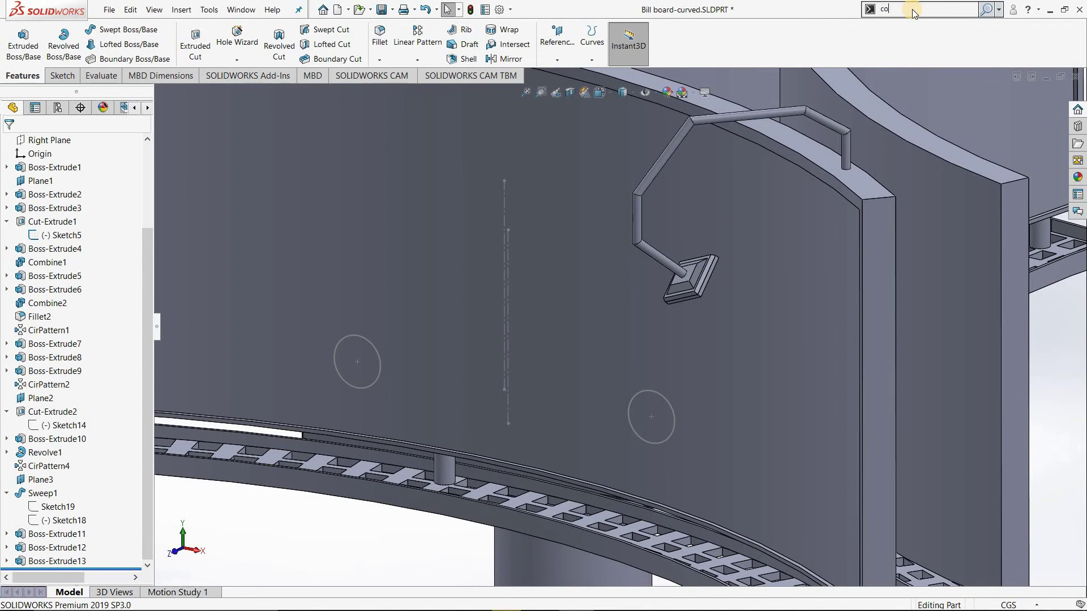
# Combine Boss-Extrude13, 12 and 11 with the Add operation into one lamp-head body.
pyautogui.write('m')
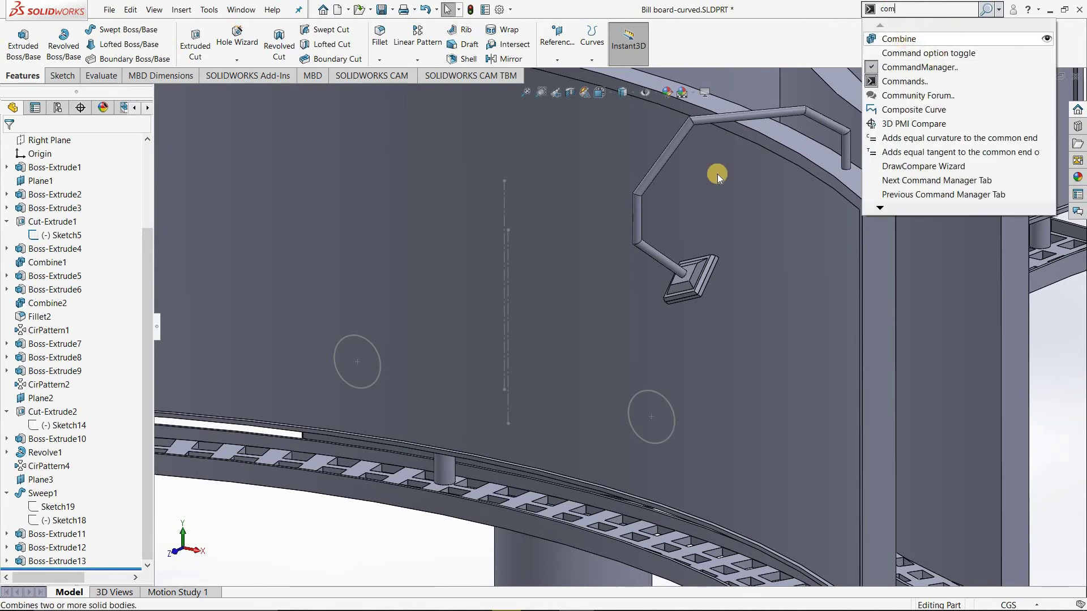
pyautogui.press('Return')
pyautogui.scroll(-4, 671, 310)
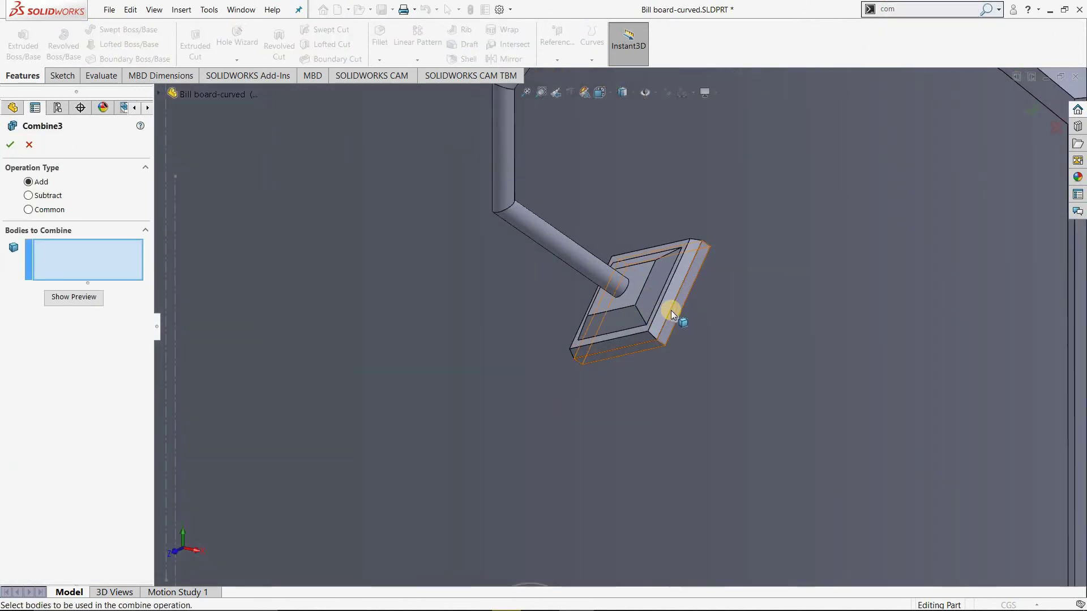
pyautogui.click(671, 310)
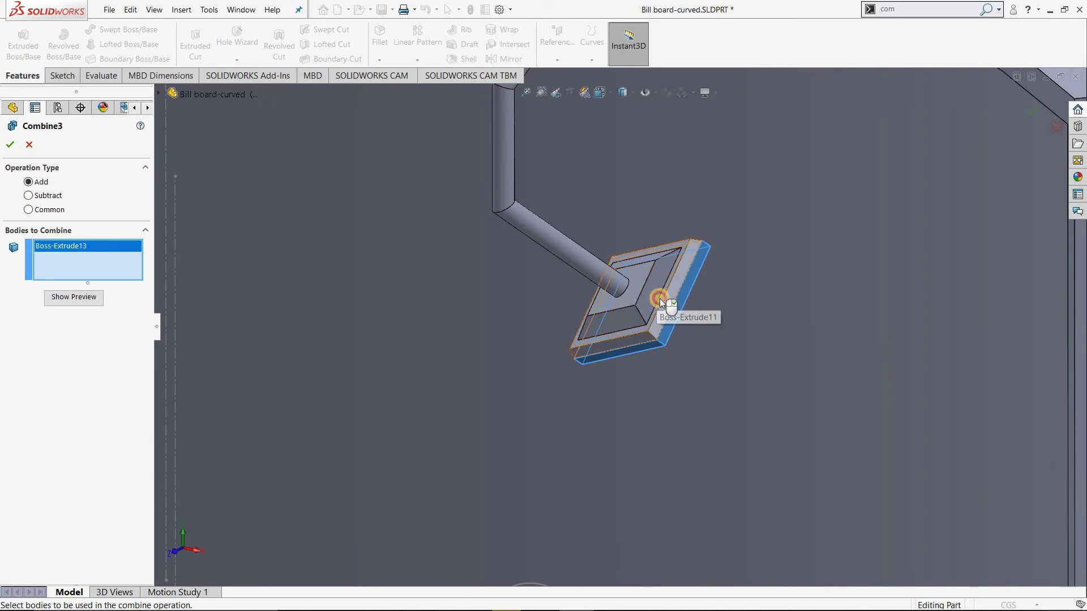
pyautogui.click(659, 301)
pyautogui.click(622, 294)
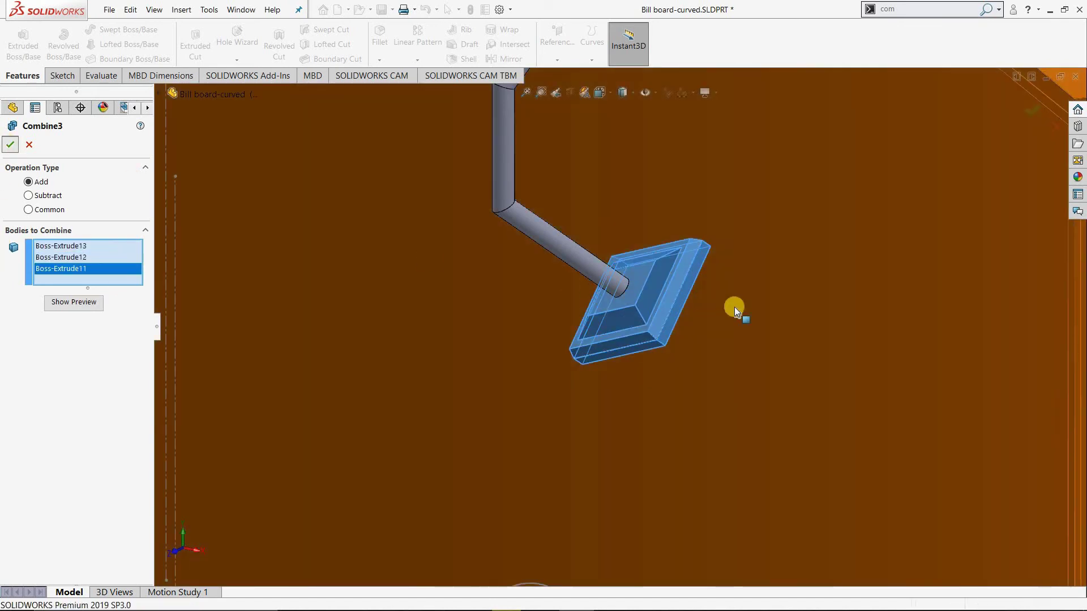
pyautogui.scroll(1, 734, 307)
pyautogui.scroll(4, 735, 307)
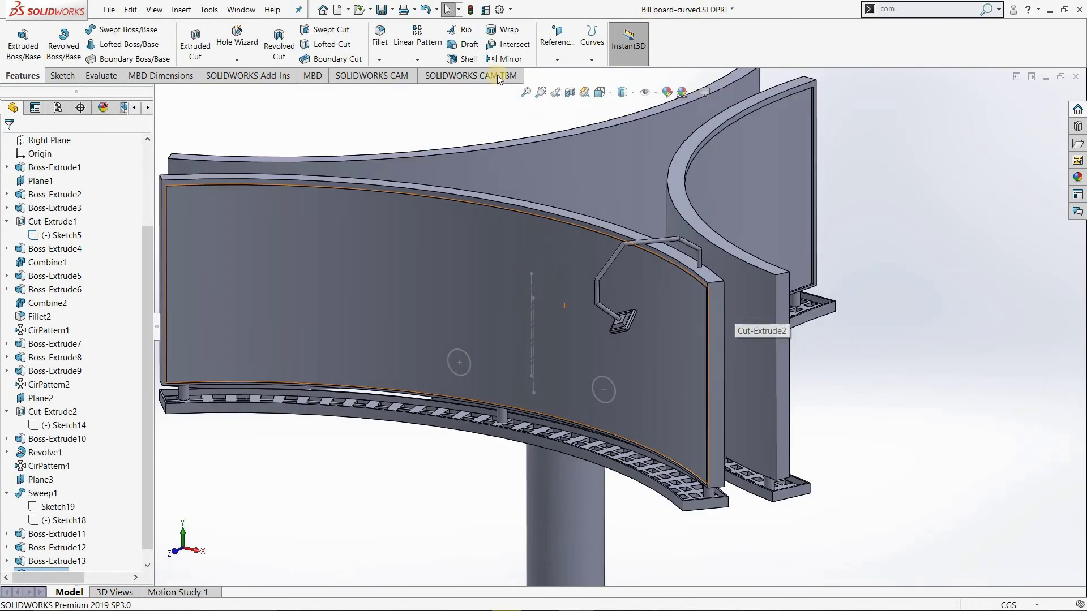
# Start a circular body pattern along the billboard's curved top edge, removing the mistakenly picked panel.
pyautogui.click(417, 60)
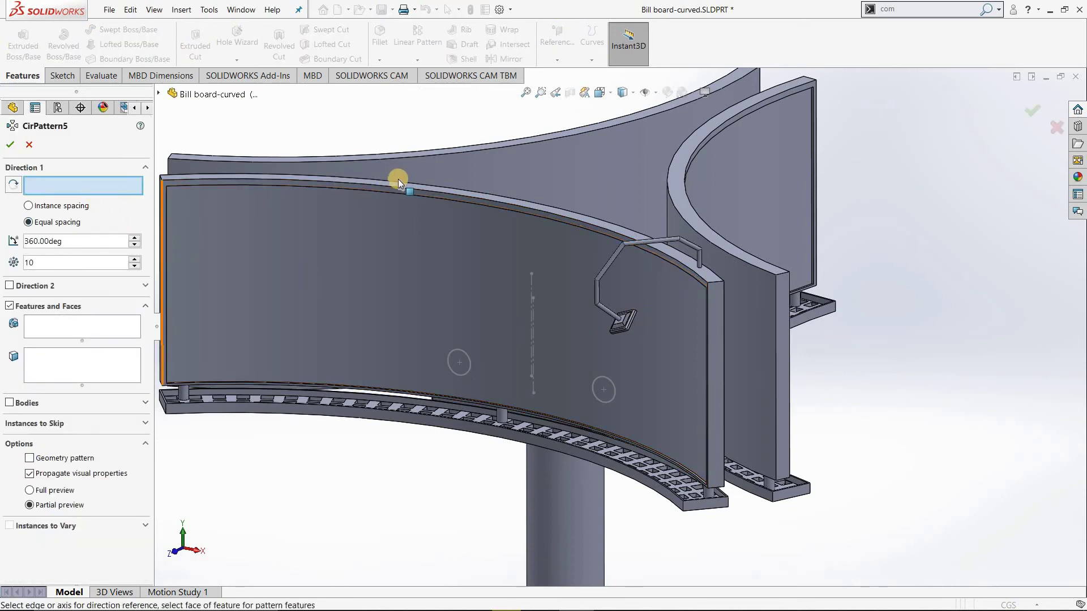
pyautogui.click(351, 181)
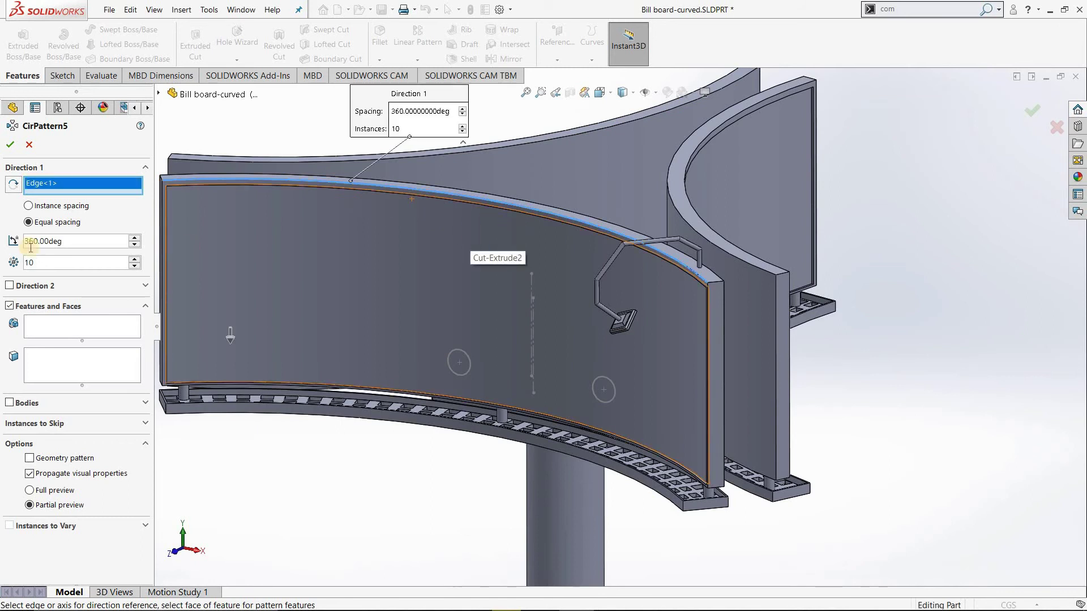
pyautogui.click(44, 328)
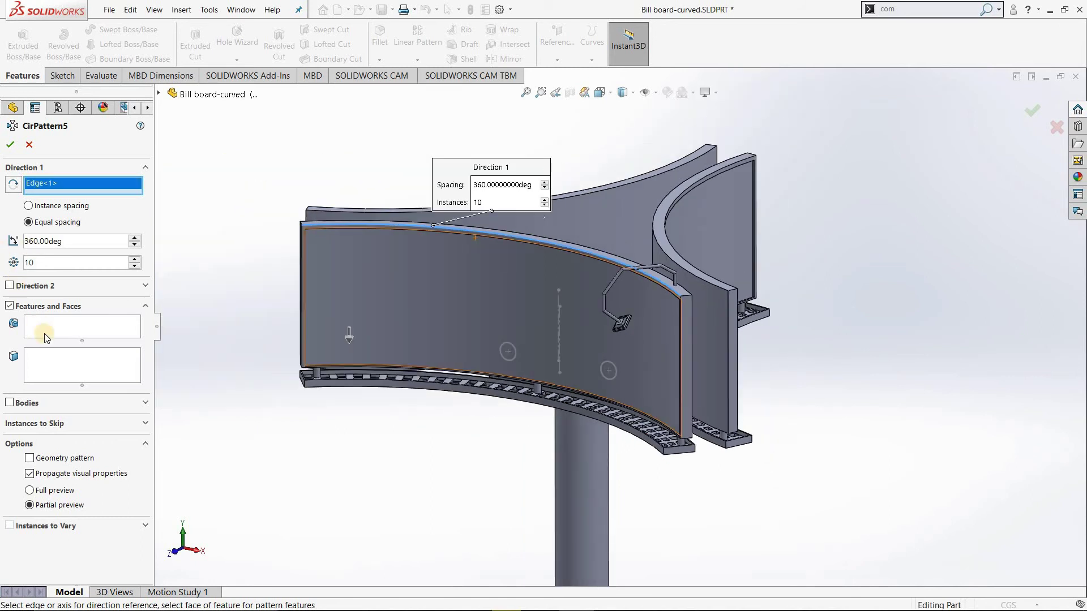
pyautogui.click(39, 403)
pyautogui.scroll(-1, 593, 287)
pyautogui.scroll(-1, 594, 287)
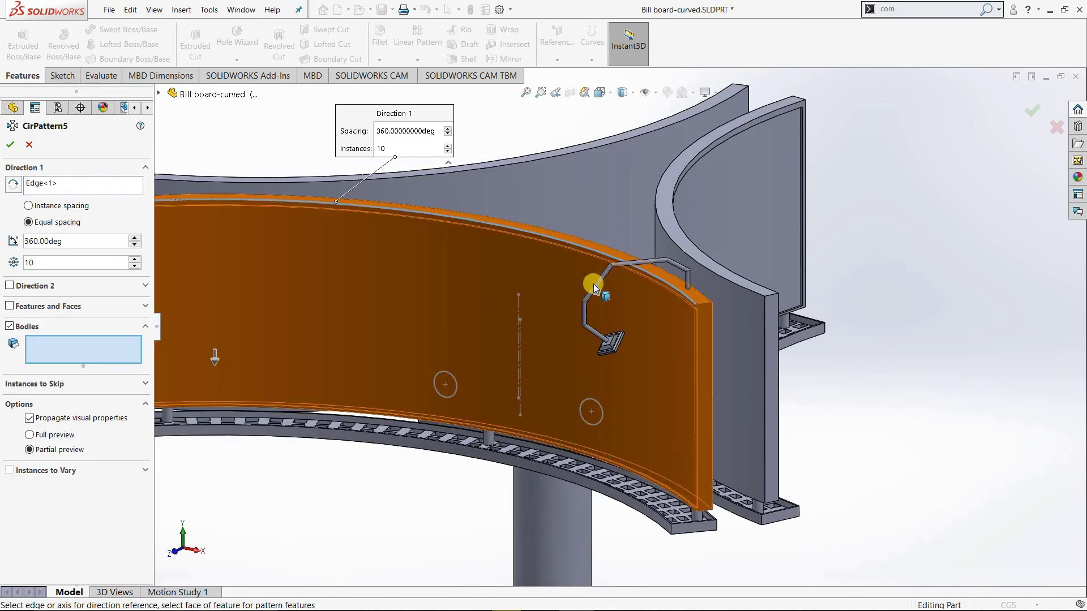
pyautogui.click(332, 334)
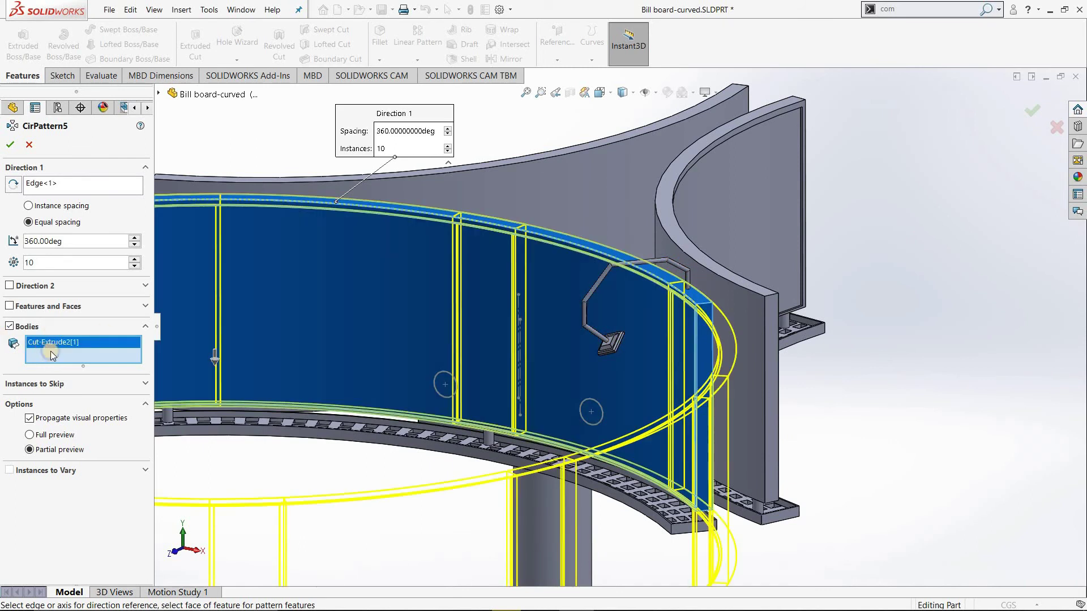
pyautogui.rightClick(51, 354)
pyautogui.click(80, 363)
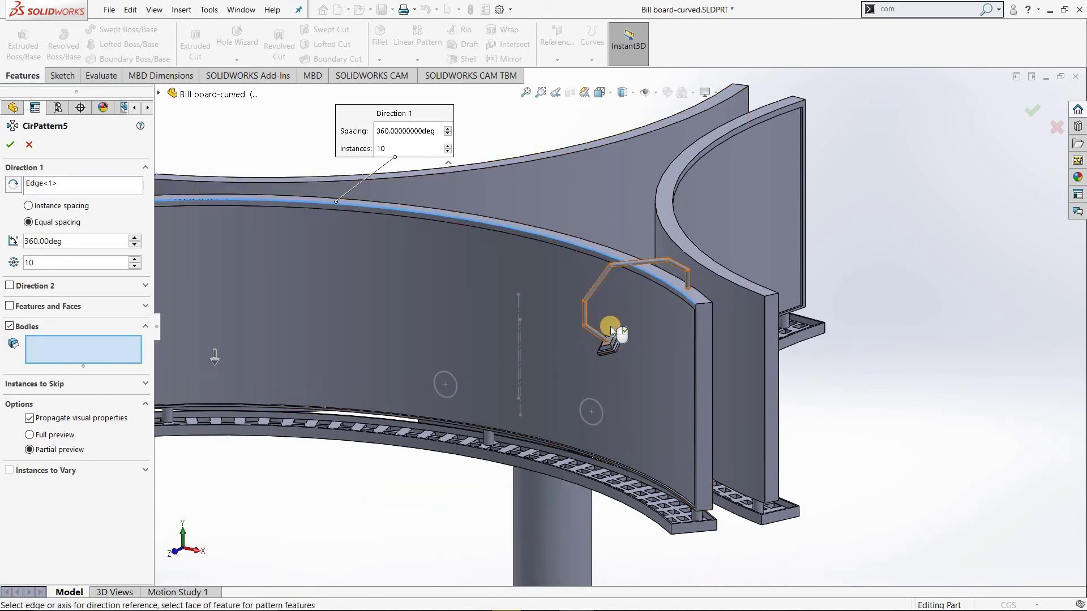
# Select the lamp arm sweep and Combine3 lamp head as pattern bodies, reselecting the curved-edge direction.
pyautogui.click(610, 327)
pyautogui.scroll(-2, 620, 340)
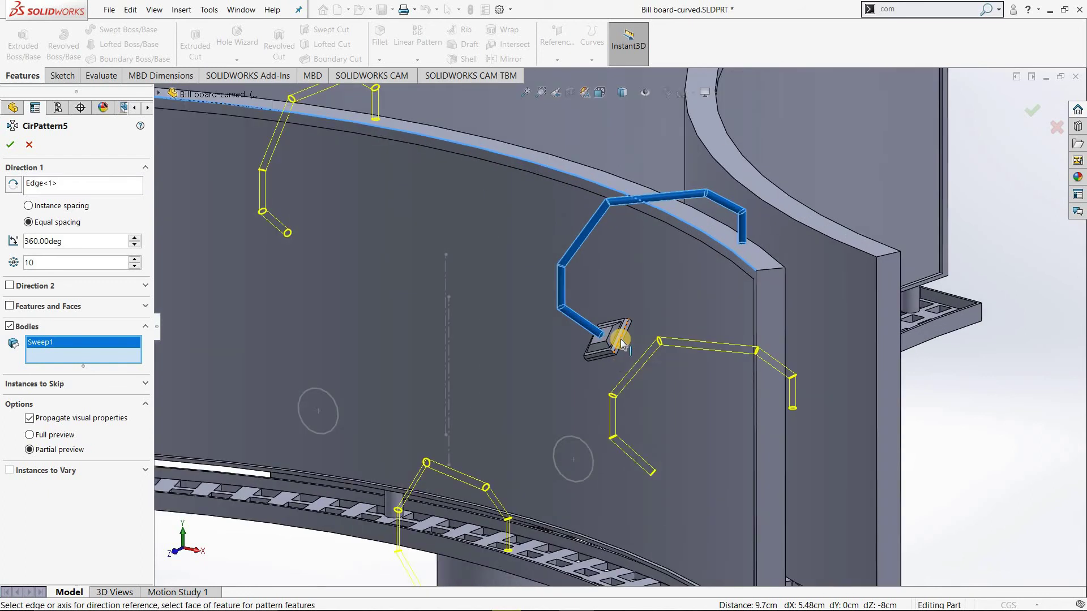
pyautogui.scroll(-2, 621, 343)
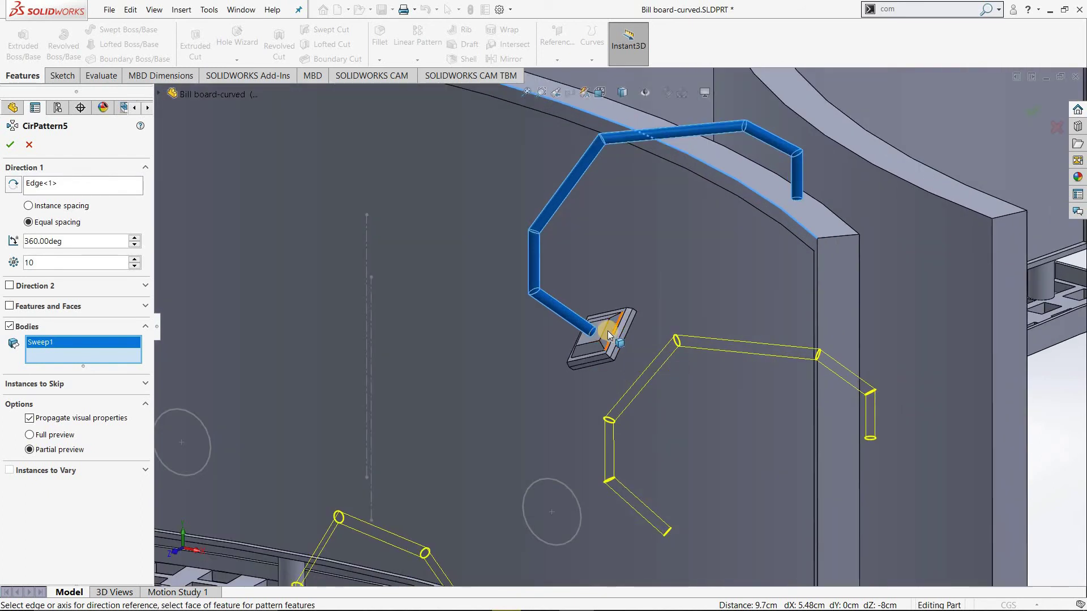
pyautogui.click(614, 313)
pyautogui.scroll(3, 613, 312)
pyautogui.scroll(2, 613, 313)
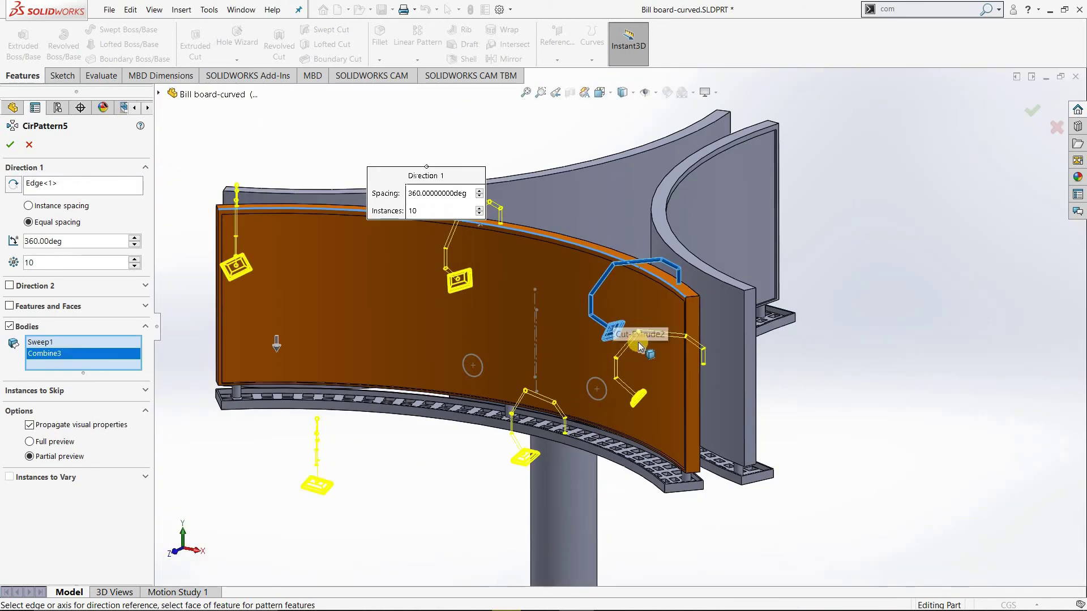
pyautogui.scroll(-1, 508, 252)
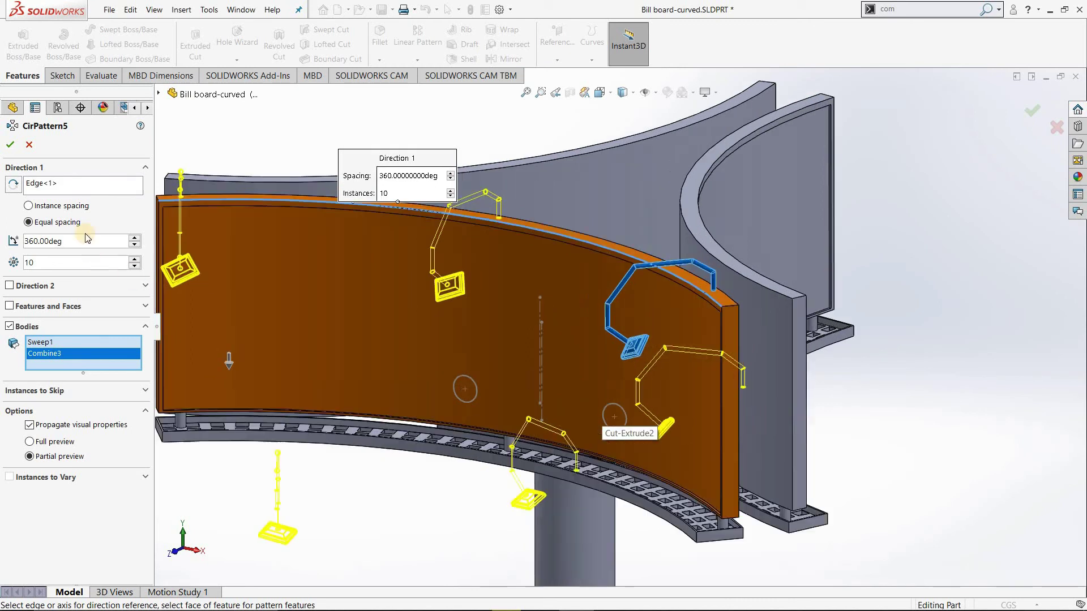
pyautogui.click(57, 183)
pyautogui.scroll(1, 611, 325)
pyautogui.scroll(1, 611, 326)
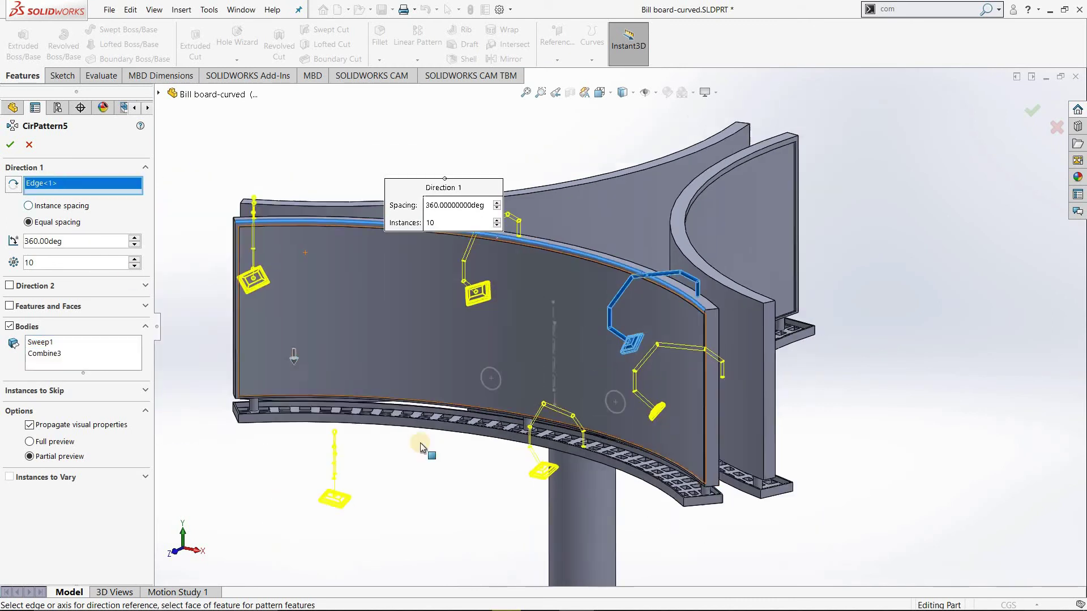
pyautogui.scroll(1, 612, 326)
pyautogui.moveTo(480, 290); pyautogui.dragTo(490, 329, button='middle')
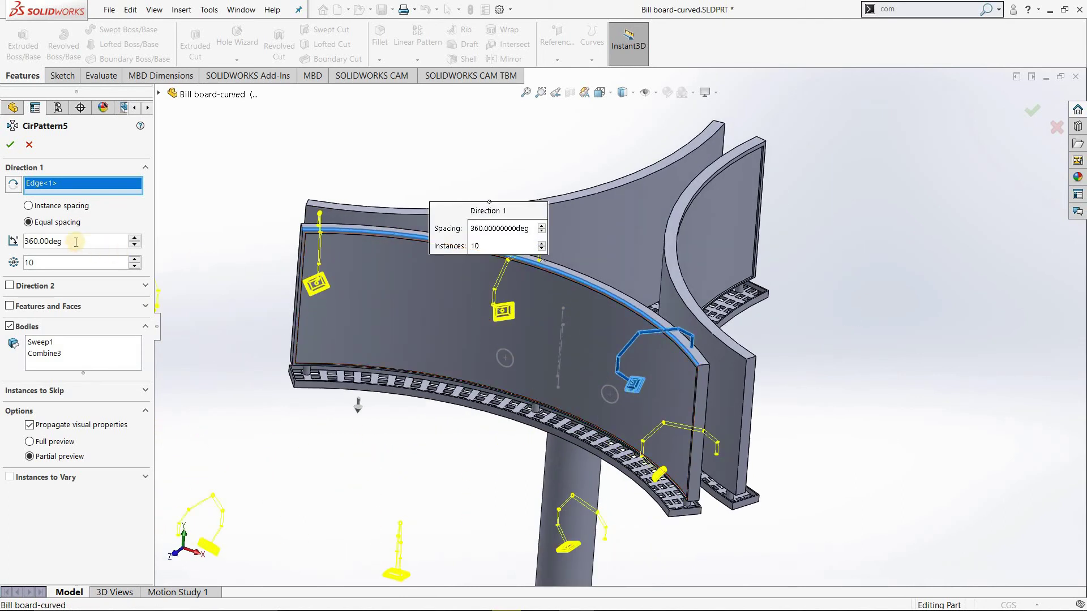
# Enter a 120° spacing, reverse the pattern direction and set 3 instances.
pyautogui.write('120')
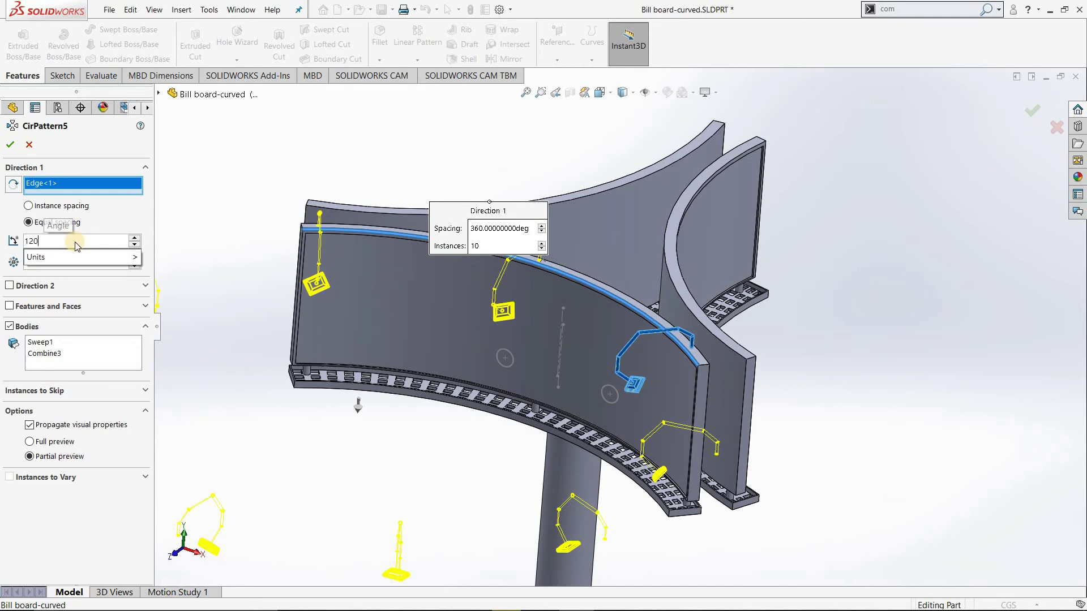
pyautogui.press('Return')
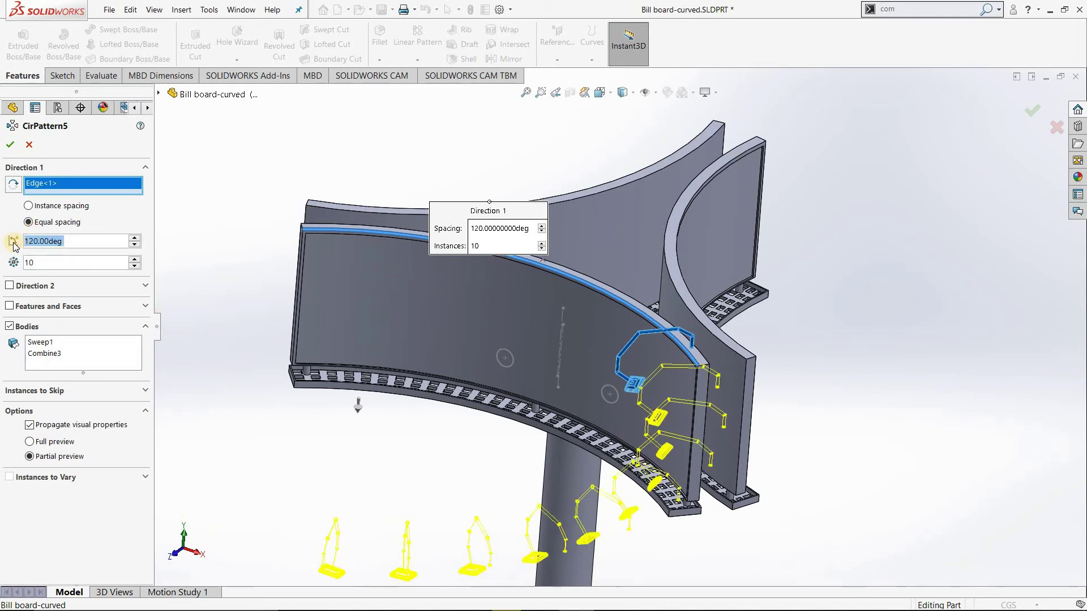
pyautogui.click(14, 185)
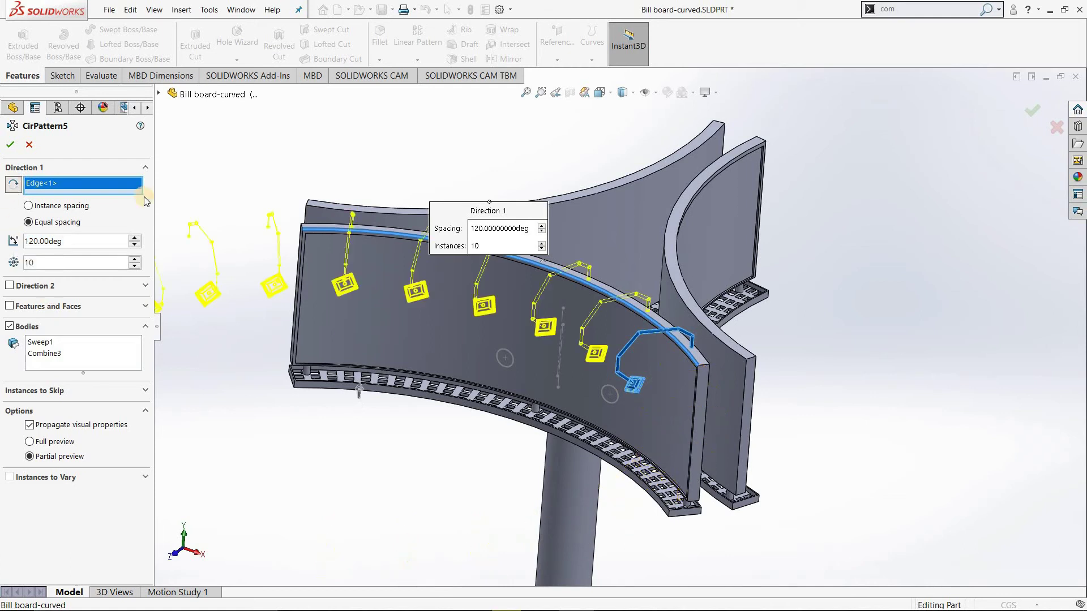
pyautogui.click(136, 267)
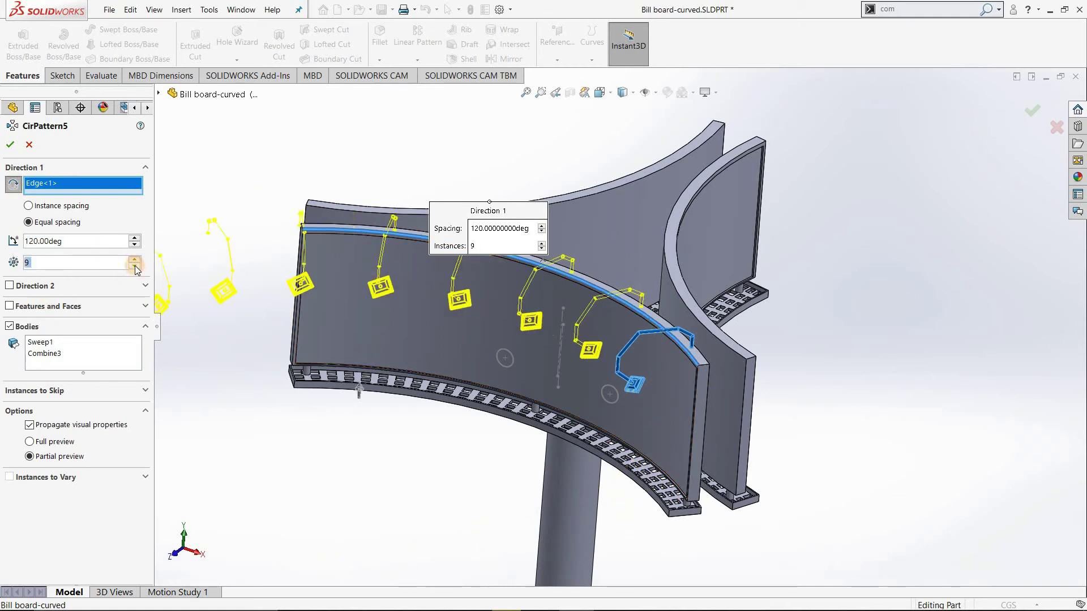
pyautogui.click(135, 268)
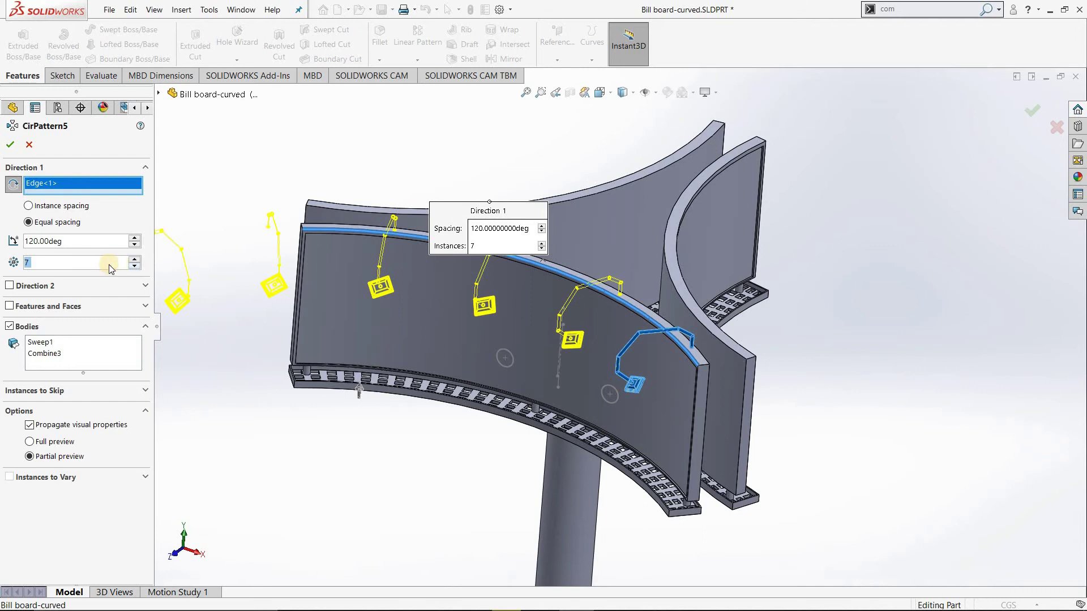
pyautogui.click(135, 266)
pyautogui.click(134, 266)
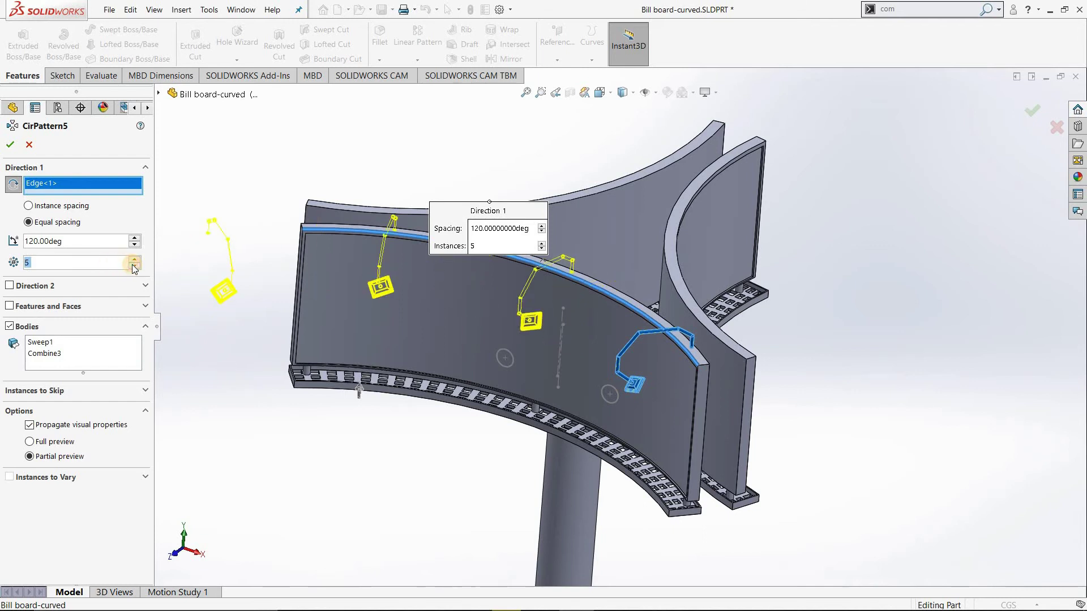
pyautogui.write('3')
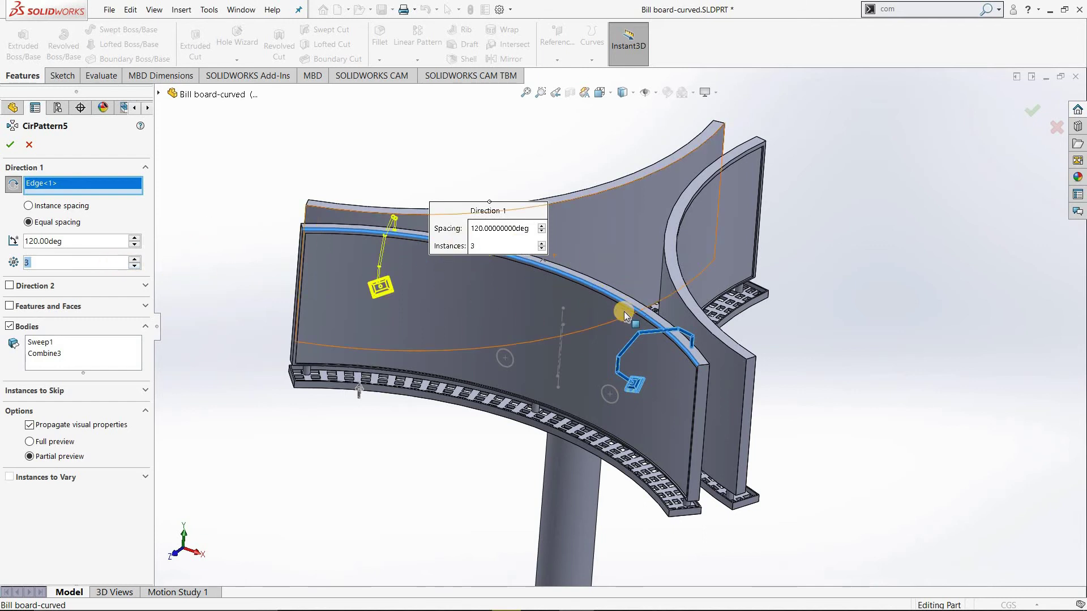
pyautogui.scroll(3, 623, 312)
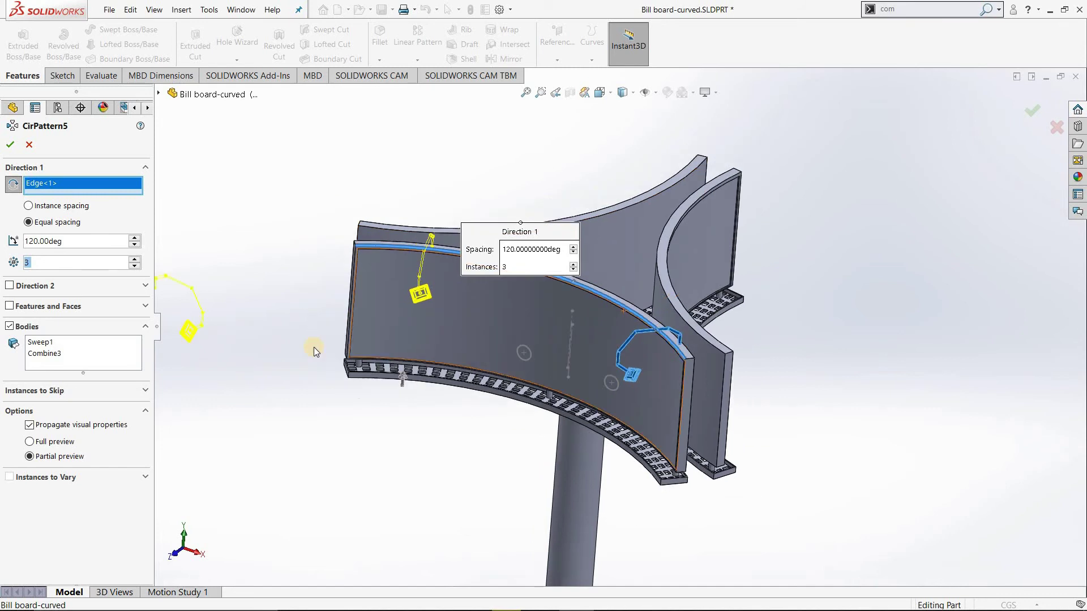
# Change the spacing to 70° and accept CirPattern5.
pyautogui.doubleClick(56, 244)
pyautogui.write('75')
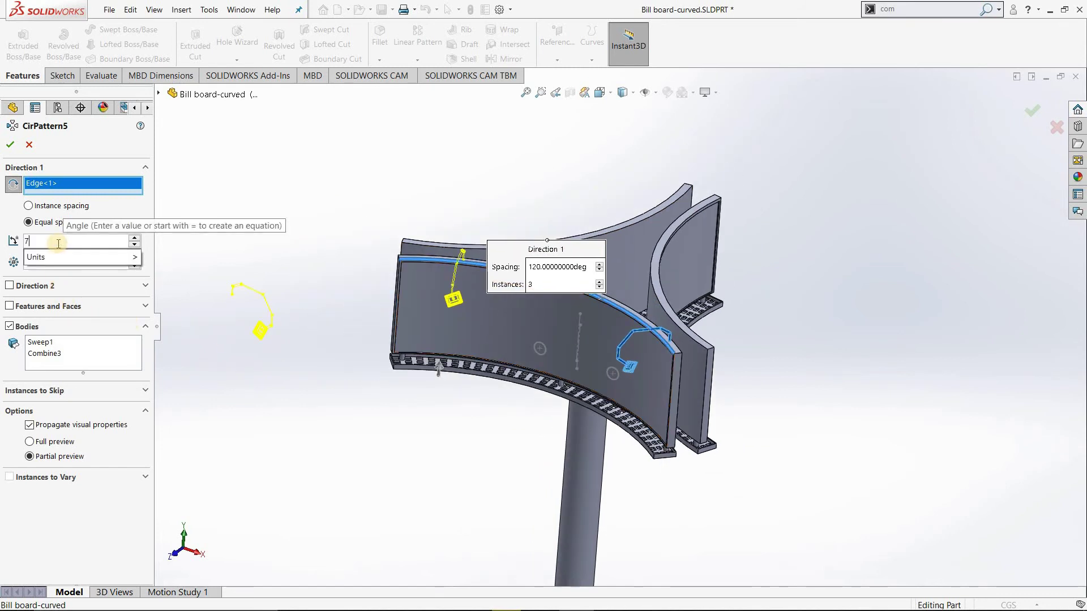
pyautogui.press('Return')
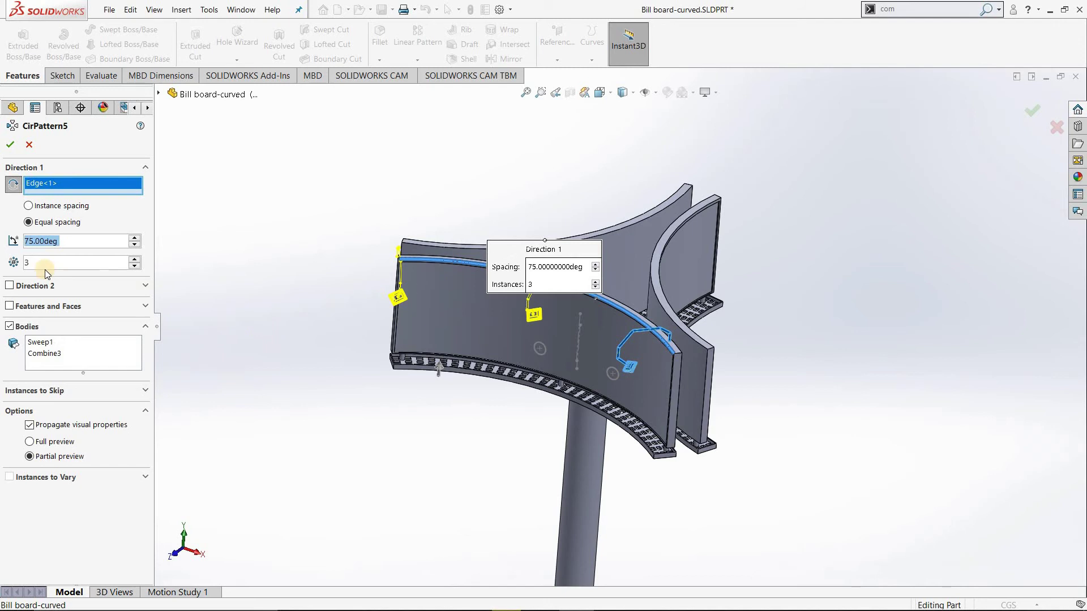
pyautogui.write('70')
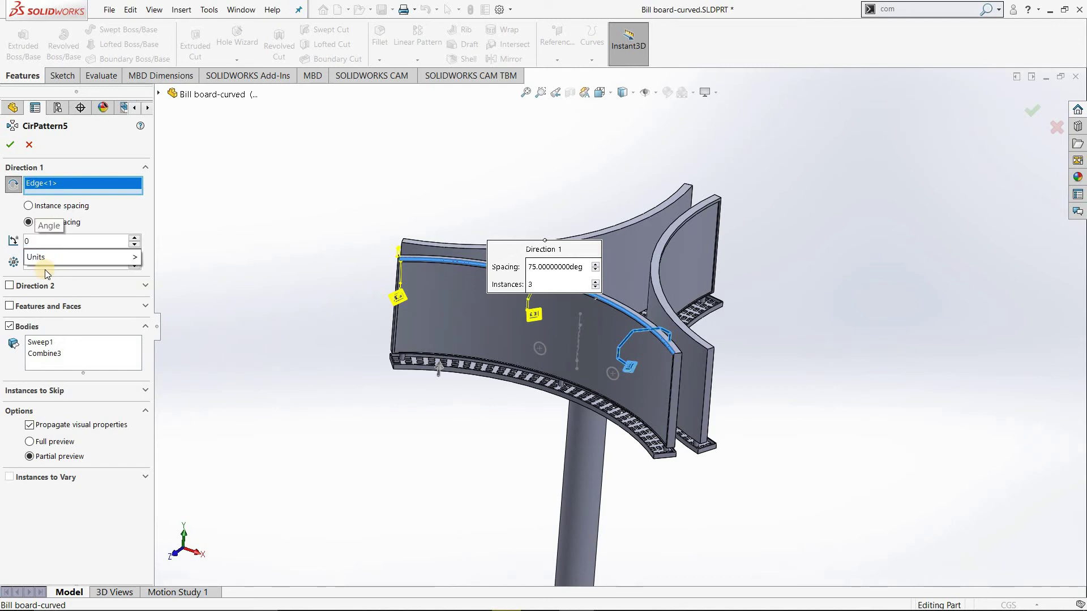
pyautogui.press('Return')
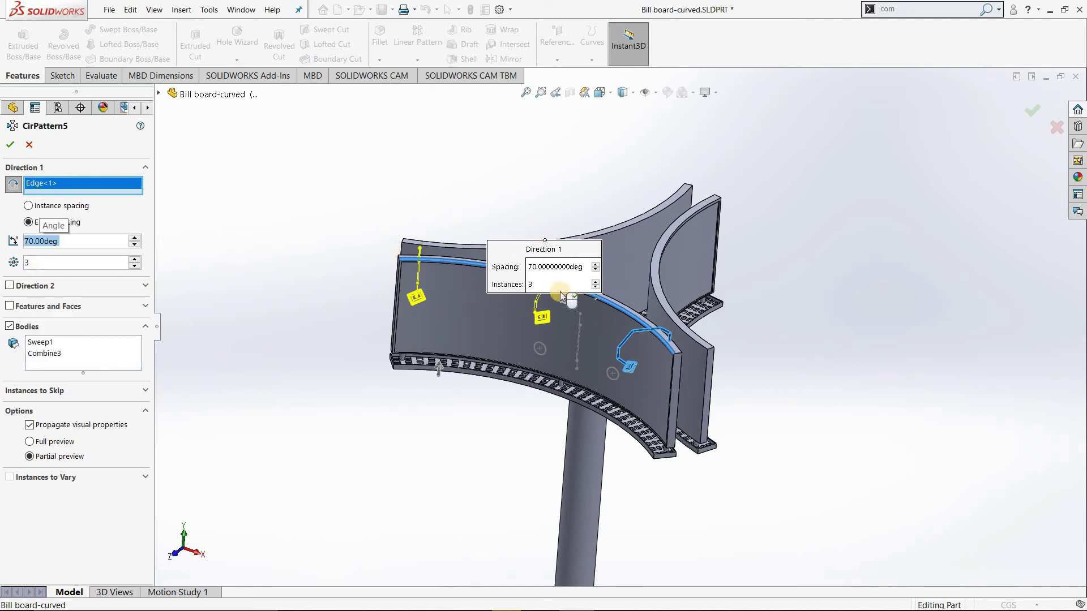
pyautogui.moveTo(562, 297); pyautogui.dragTo(643, 356, button='middle')
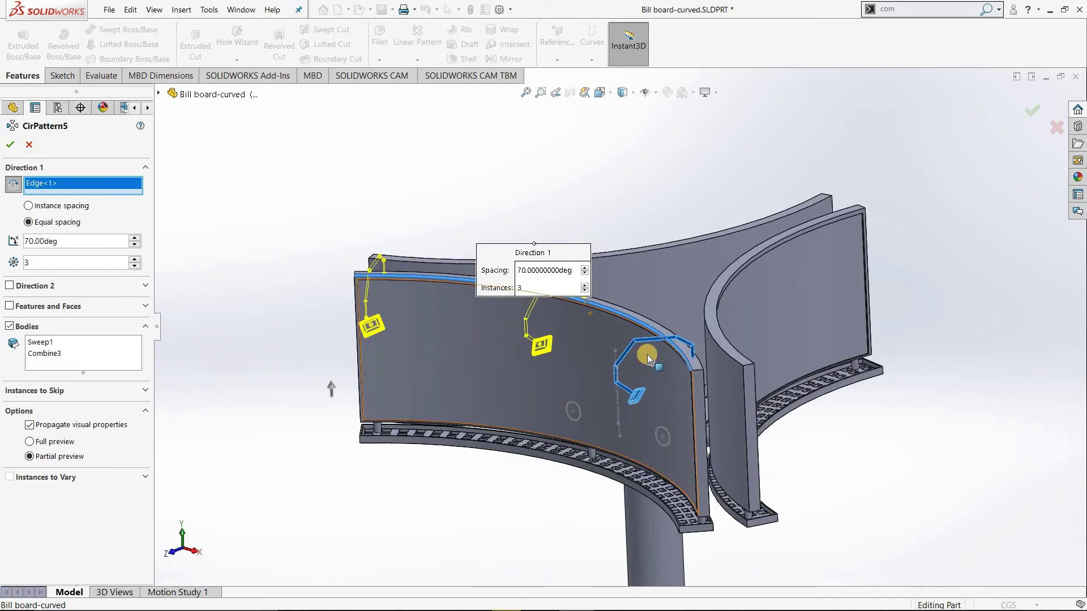
pyautogui.scroll(-3, 650, 360)
pyautogui.click(10, 148)
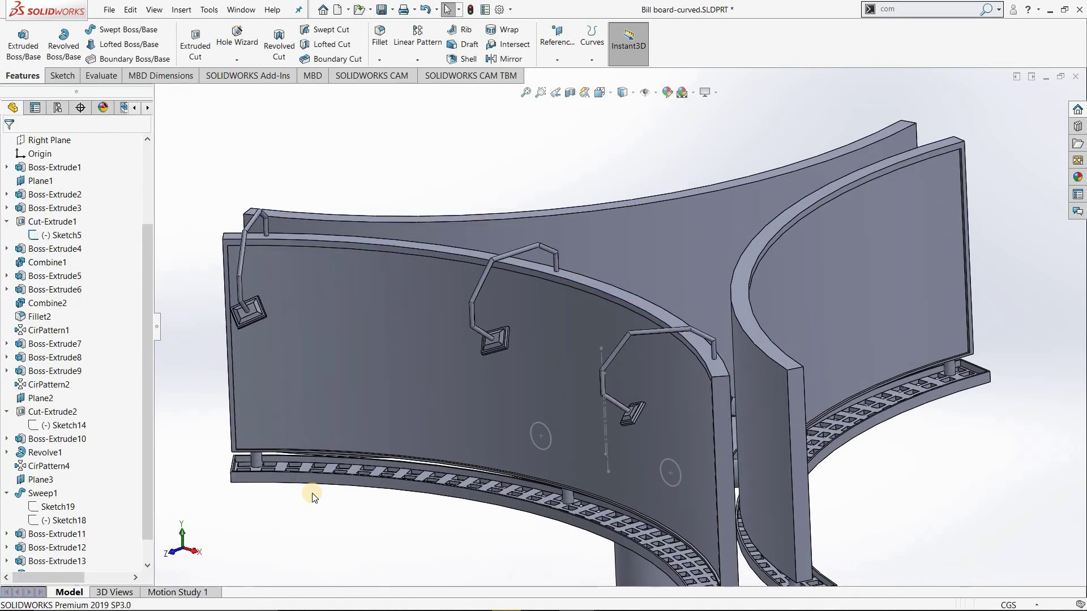
pyautogui.scroll(3, 406, 518)
pyautogui.moveTo(405, 517)
pyautogui.mouseDown(button='middle')
pyautogui.moveTo(413, 449)
pyautogui.moveTo(404, 464)
pyautogui.moveTo(576, 304)
pyautogui.mouseUp(button='middle')
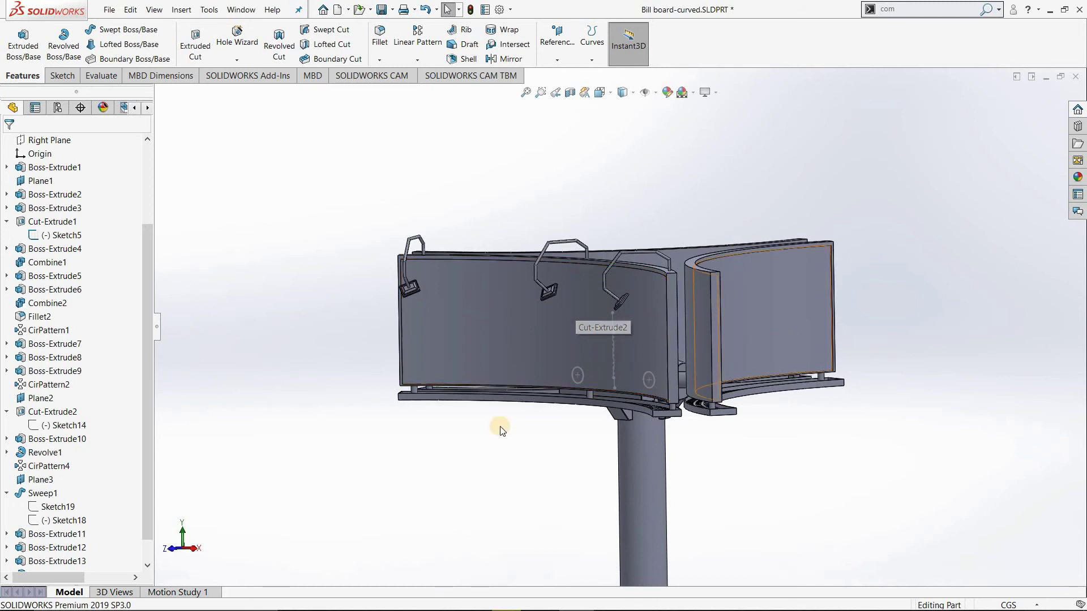
pyautogui.scroll(-3, 462, 339)
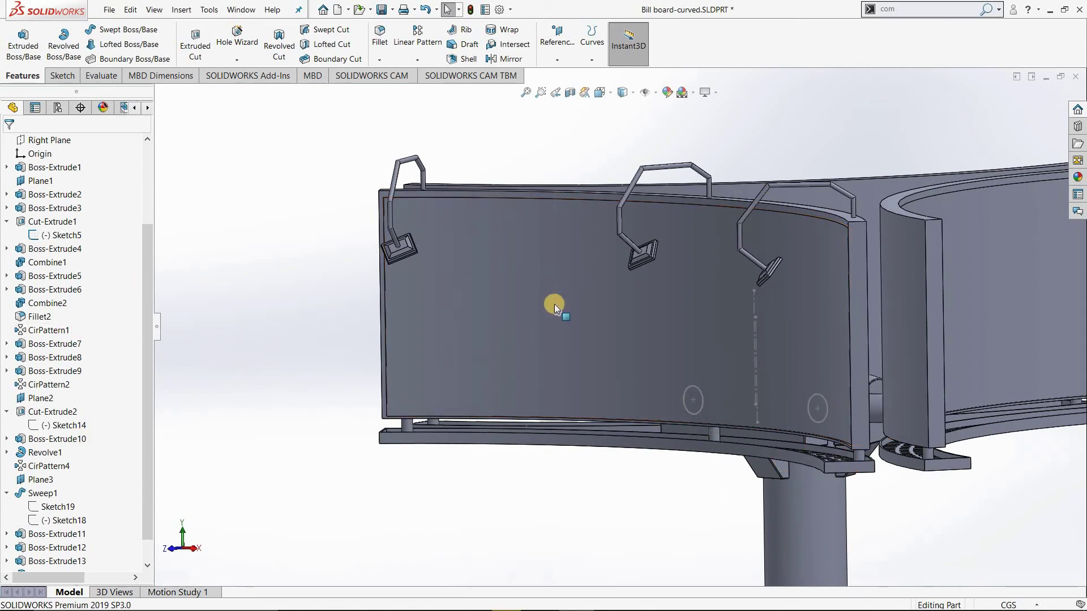
pyautogui.click(43, 493)
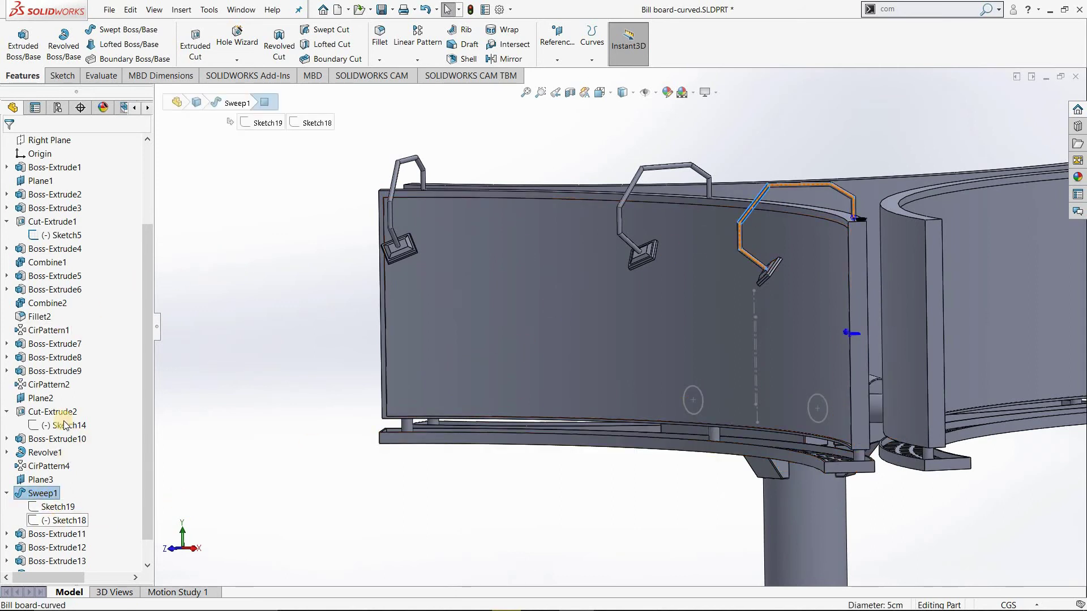
pyautogui.rightClick(62, 520)
# Edit Sketch18, dragging a hook vertex upward and straightening the vertical segment and lower arm.
pyautogui.click(69, 383)
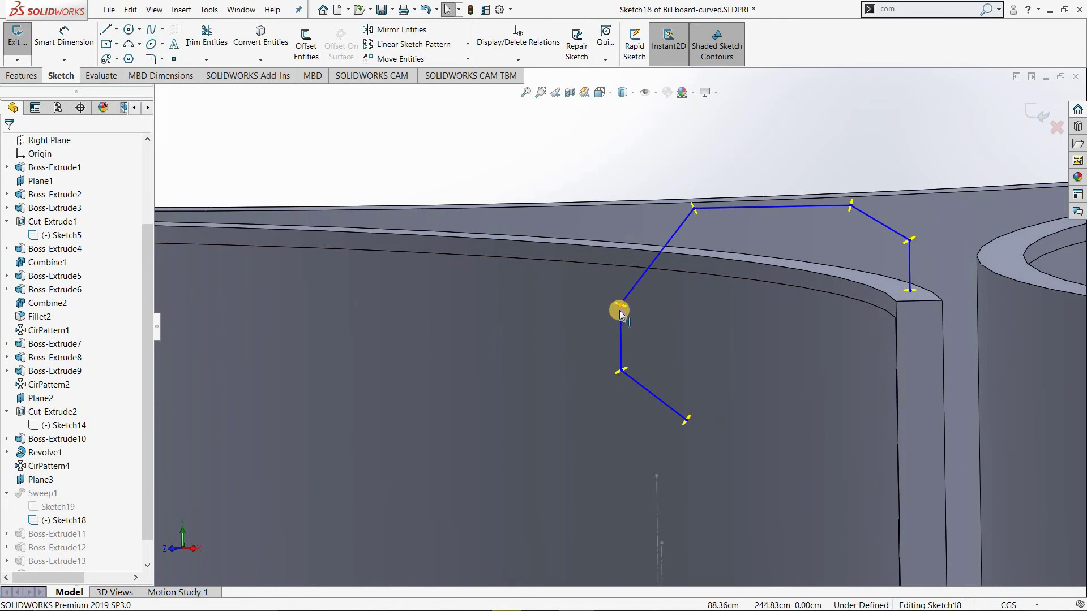
pyautogui.moveTo(621, 309); pyautogui.dragTo(643, 250)
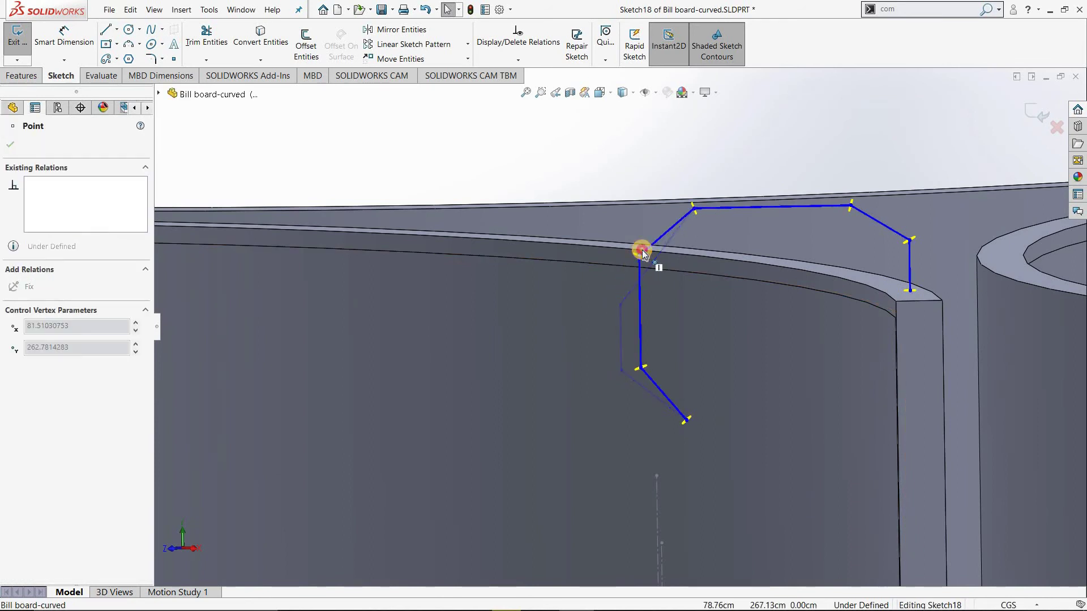
pyautogui.moveTo(640, 368)
pyautogui.mouseDown()
pyautogui.moveTo(635, 298)
pyautogui.moveTo(712, 400)
pyautogui.mouseUp()
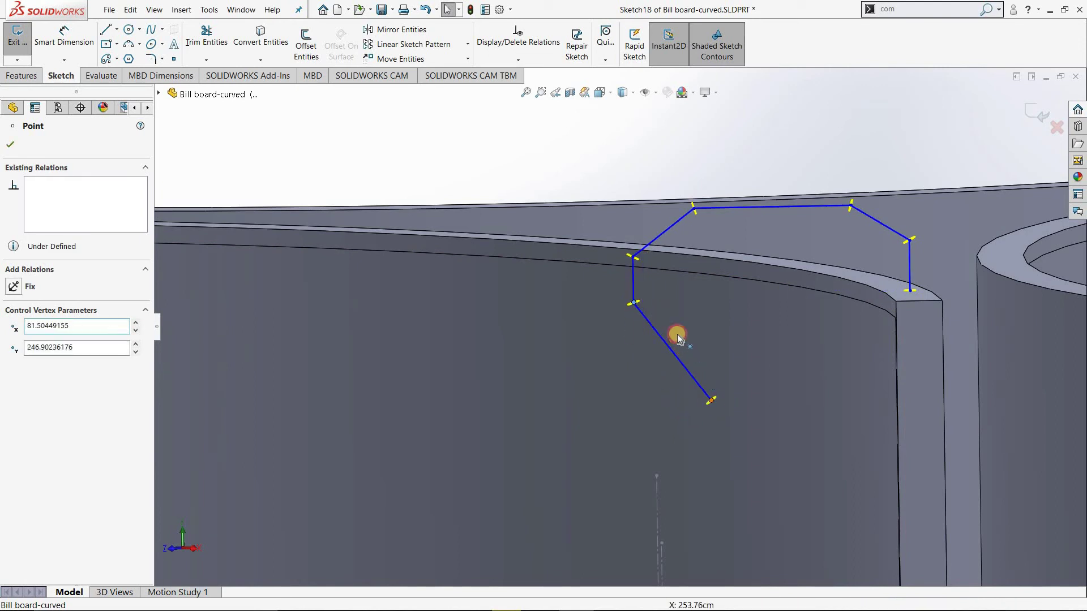
pyautogui.moveTo(679, 338)
pyautogui.mouseDown()
pyautogui.moveTo(668, 347)
pyautogui.moveTo(676, 356)
pyautogui.mouseUp()
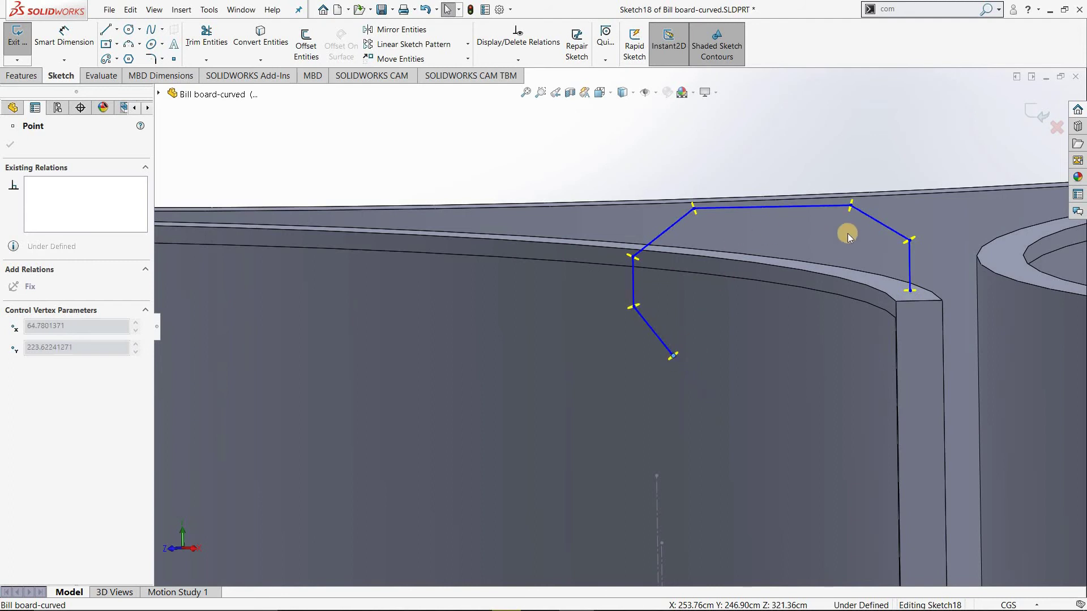
# Raise and shorten the top segment, place the upper-left vertex on the panel edge, then exit.
pyautogui.click(790, 196)
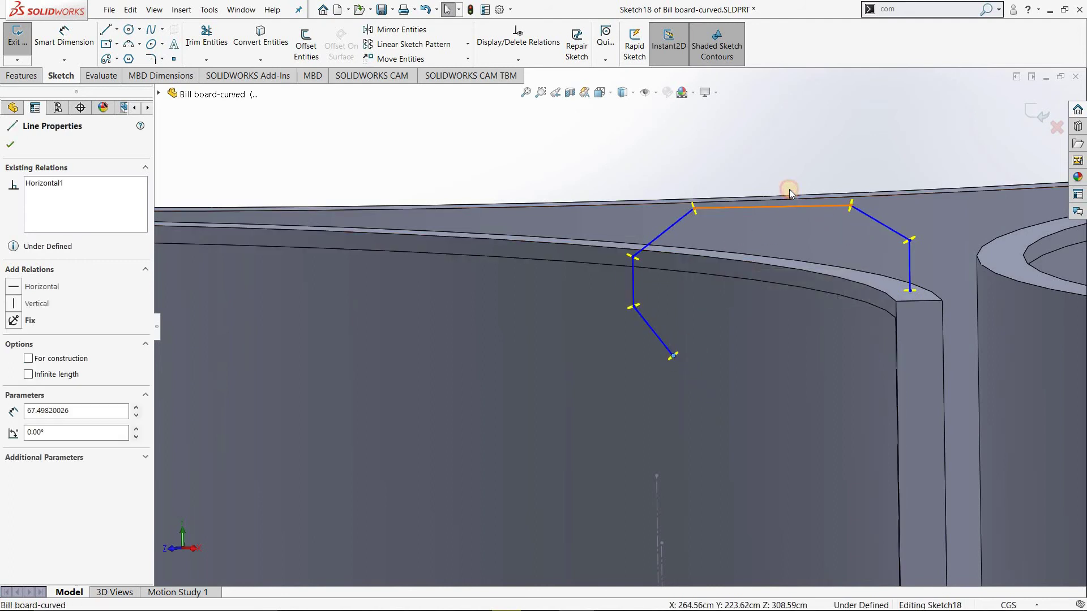
pyautogui.moveTo(788, 205); pyautogui.dragTo(784, 192)
pyautogui.click(633, 261)
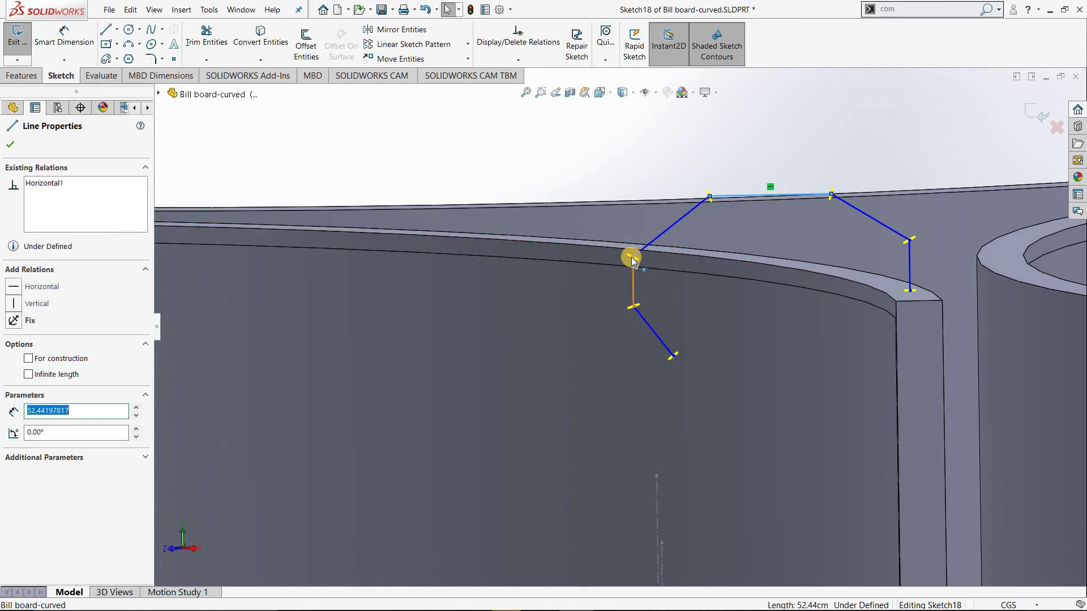
pyautogui.moveTo(638, 254); pyautogui.dragTo(640, 246)
pyautogui.moveTo(635, 307)
pyautogui.mouseDown()
pyautogui.moveTo(643, 315)
pyautogui.moveTo(631, 304)
pyautogui.mouseUp()
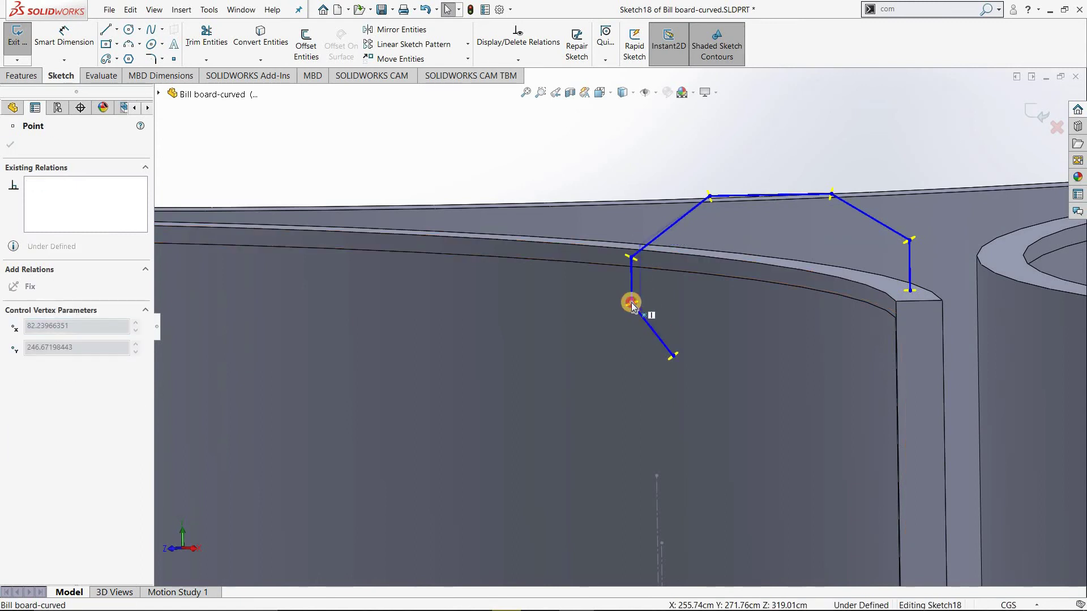
pyautogui.click(683, 265)
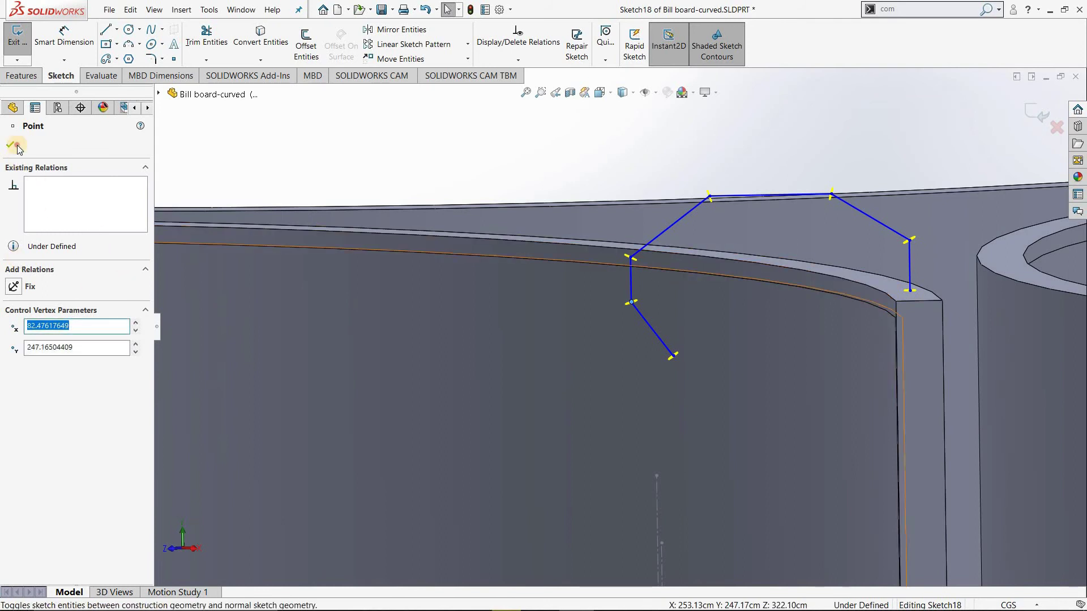
pyautogui.click(11, 38)
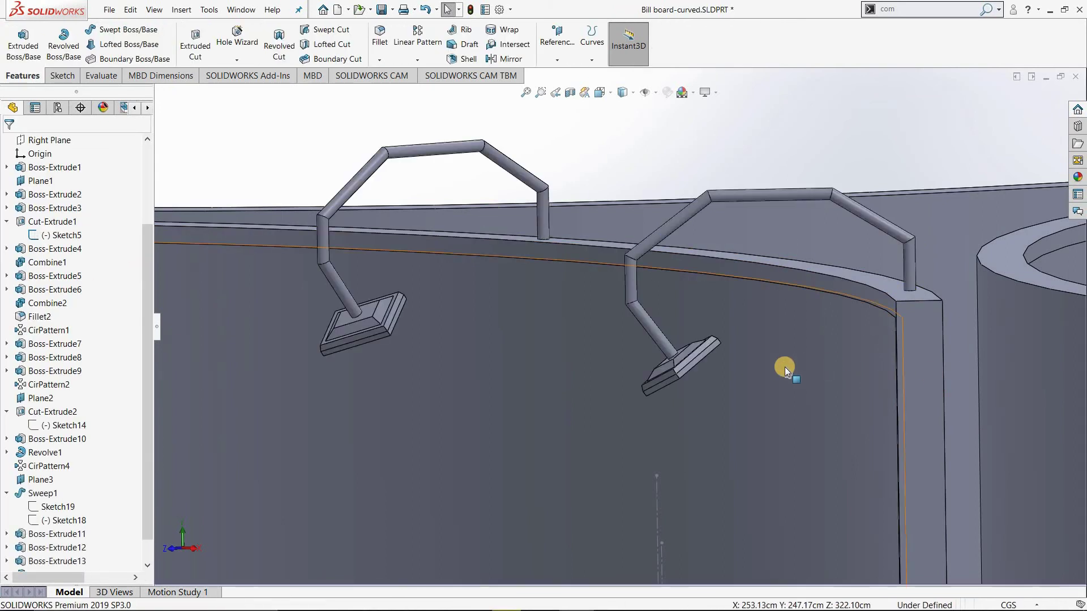
# Zoom out to a near-front view of the billboard and bring up the Hide/Show Items options.
pyautogui.scroll(3, 784, 401)
pyautogui.scroll(2, 657, 354)
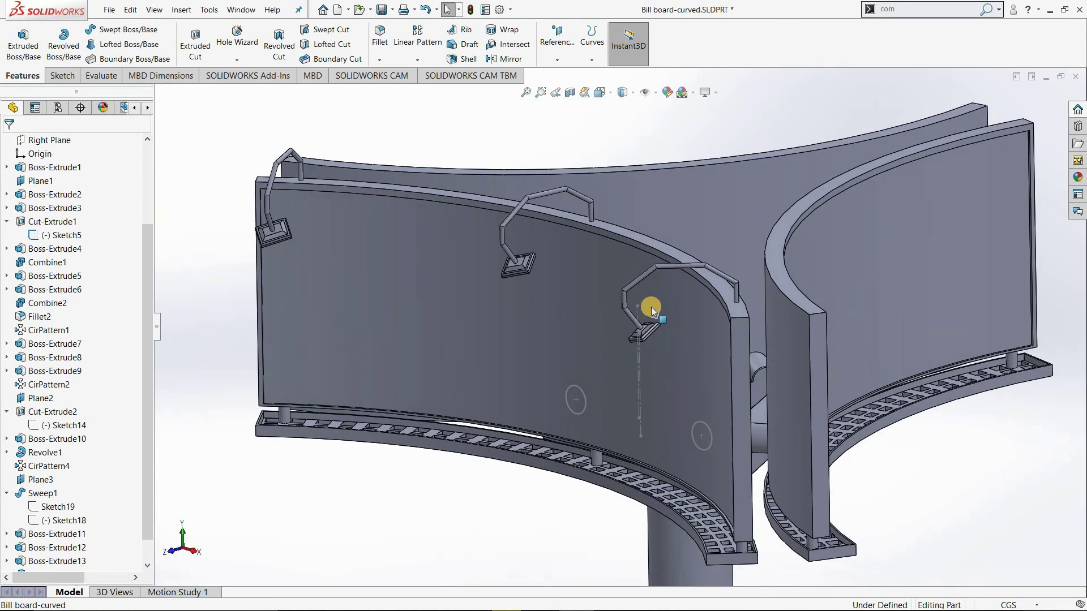
pyautogui.moveTo(640, 351)
pyautogui.mouseDown(button='middle')
pyautogui.moveTo(690, 350)
pyautogui.moveTo(548, 428)
pyautogui.mouseUp(button='middle')
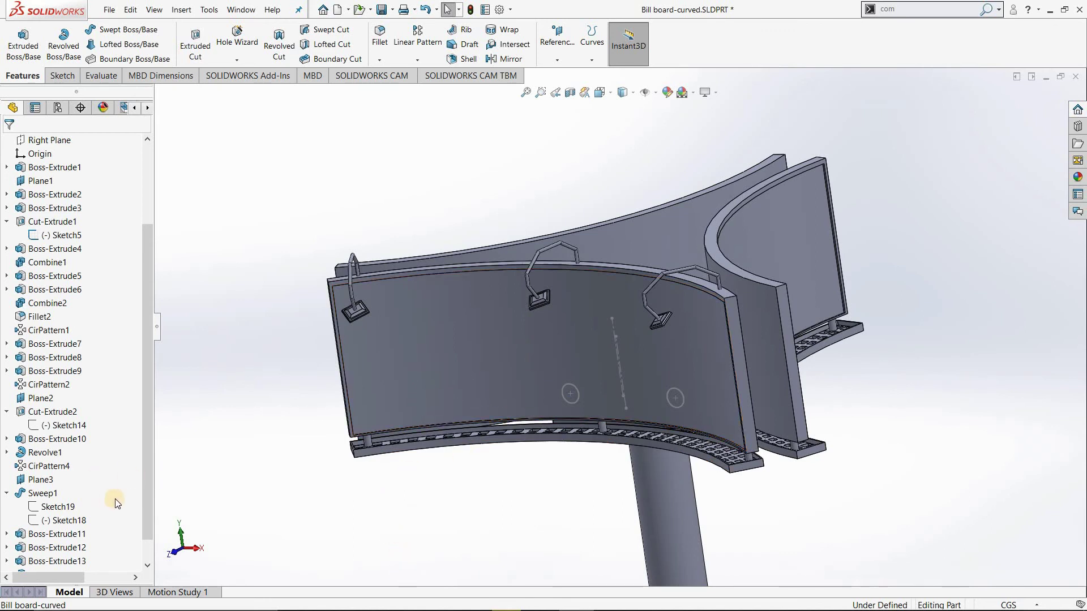
pyautogui.scroll(-1, 144, 512)
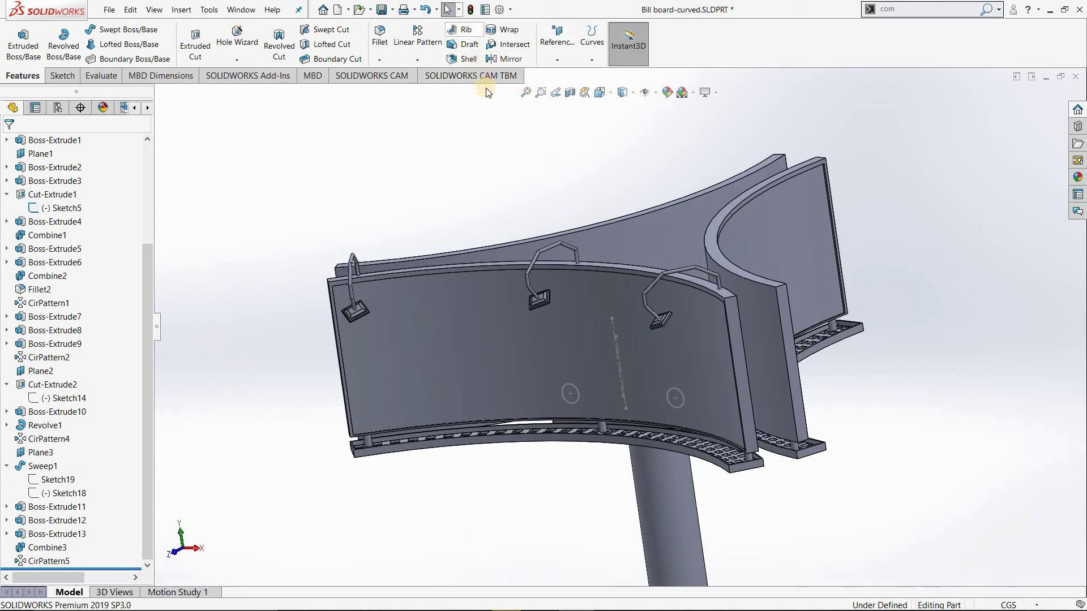
pyautogui.click(656, 95)
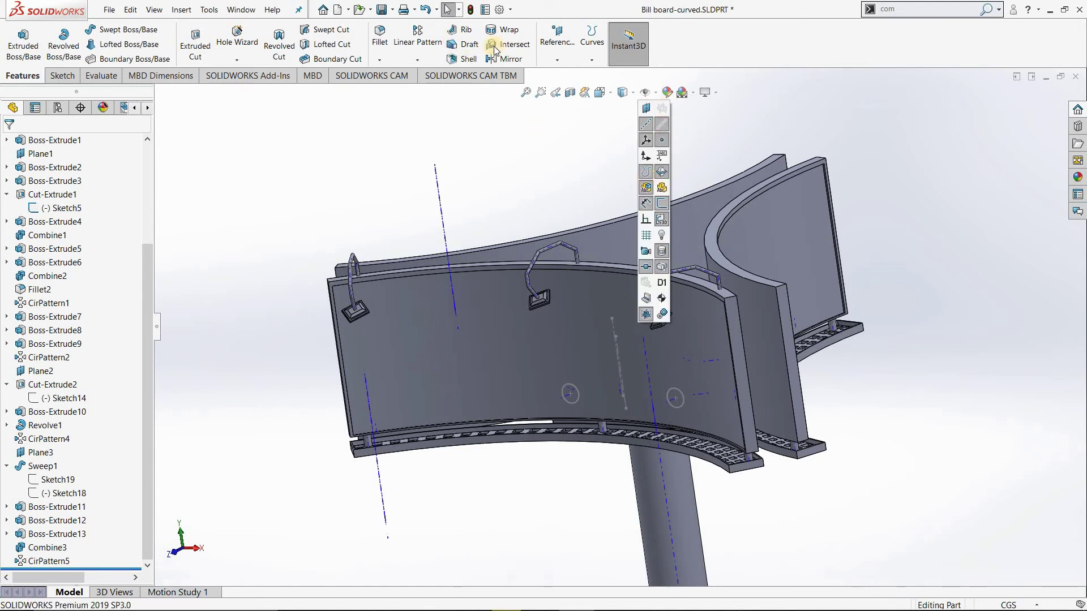
# Start a circular pattern around the central Axis<1>, set to pattern bodies.
pyautogui.click(419, 60)
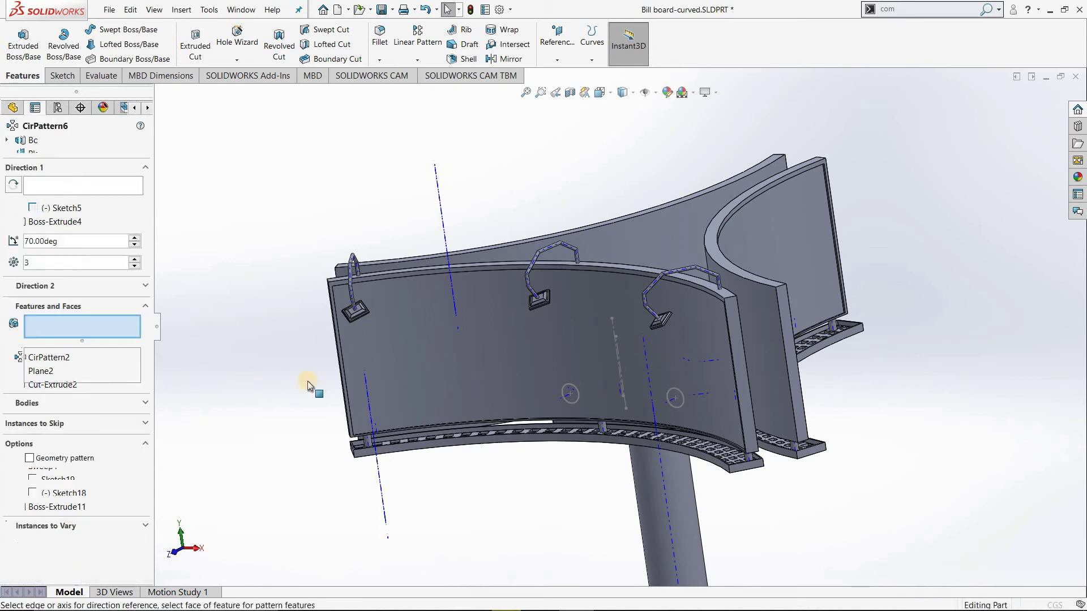
pyautogui.click(635, 300)
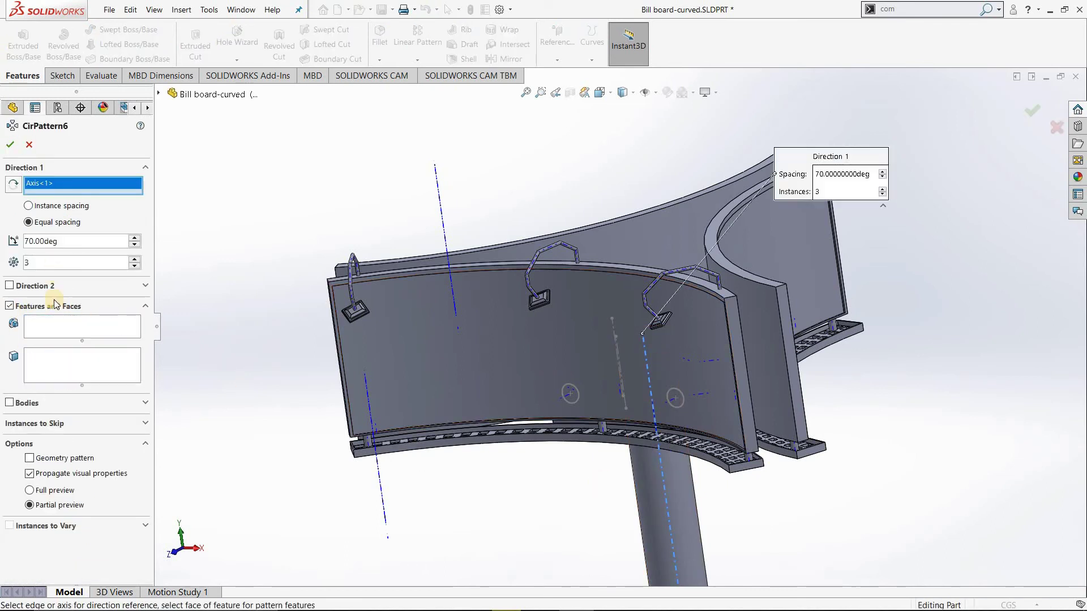
pyautogui.click(20, 403)
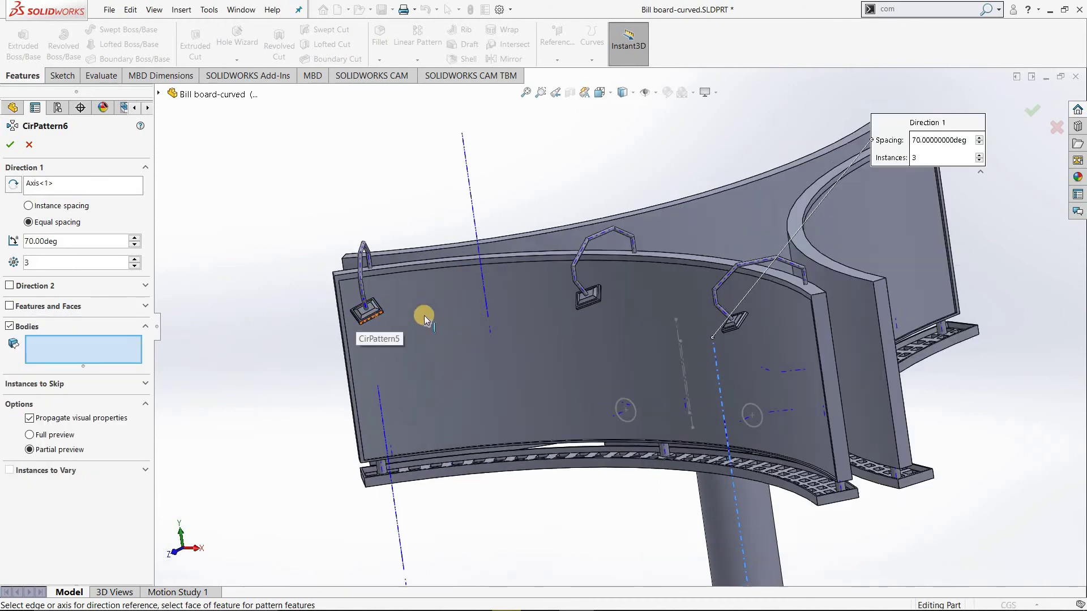
pyautogui.scroll(-2, 396, 305)
pyautogui.scroll(-2, 408, 283)
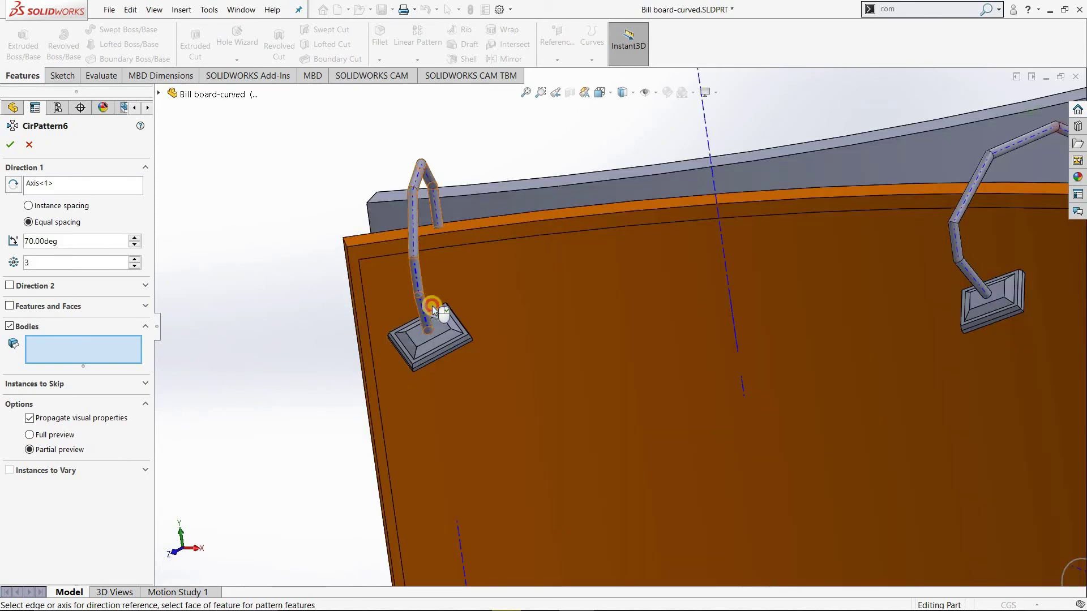
# Select all the lamp arm bodies plus Sweep1 and Combine3 as the bodies to pattern.
pyautogui.click(436, 324)
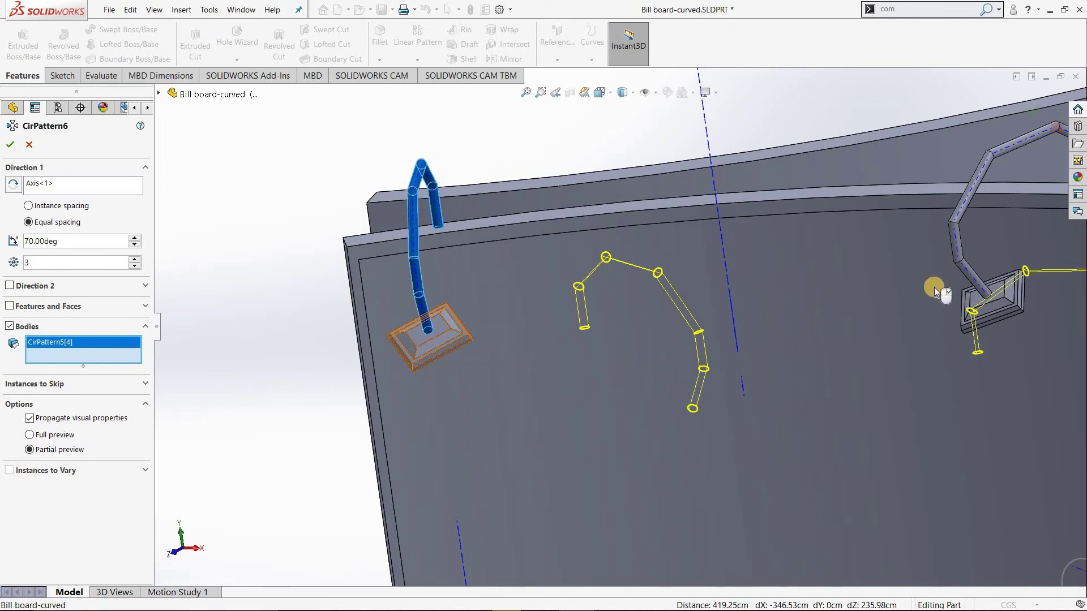
pyautogui.click(1012, 311)
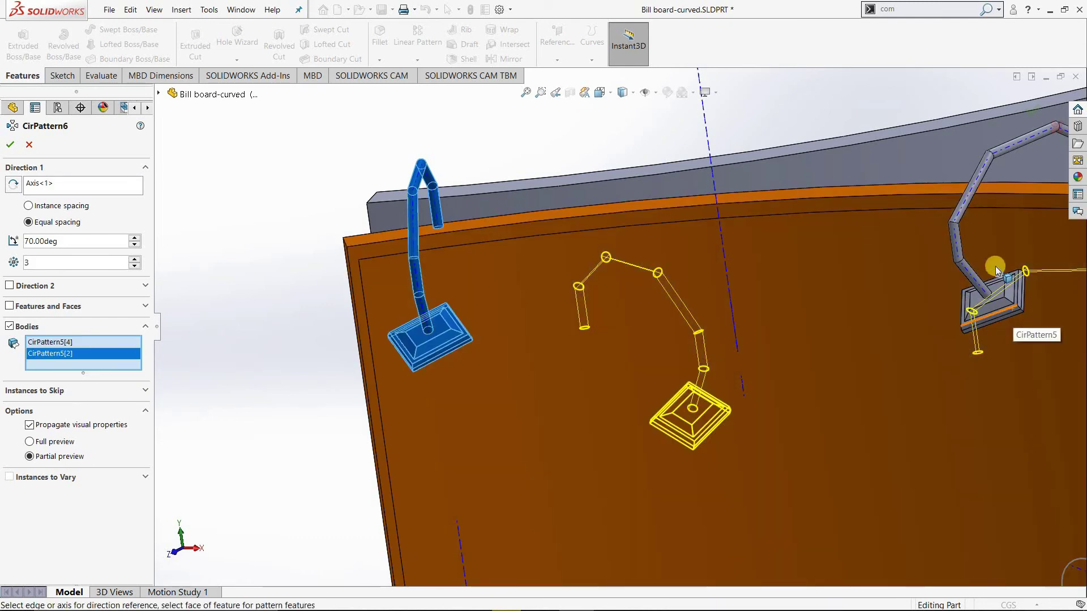
pyautogui.click(997, 301)
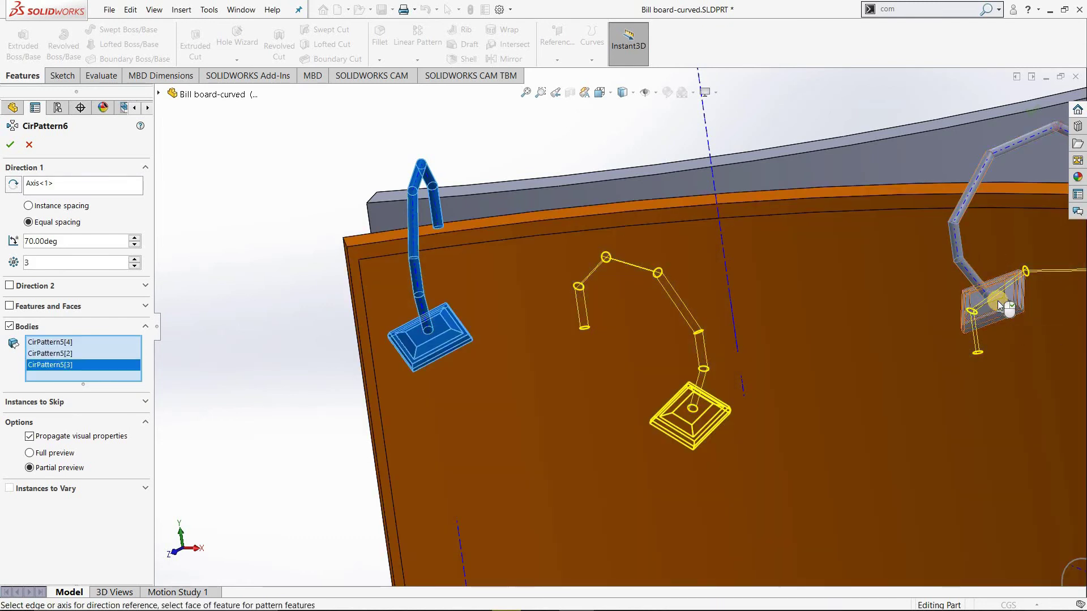
pyautogui.moveTo(998, 301); pyautogui.dragTo(980, 344, button='middle')
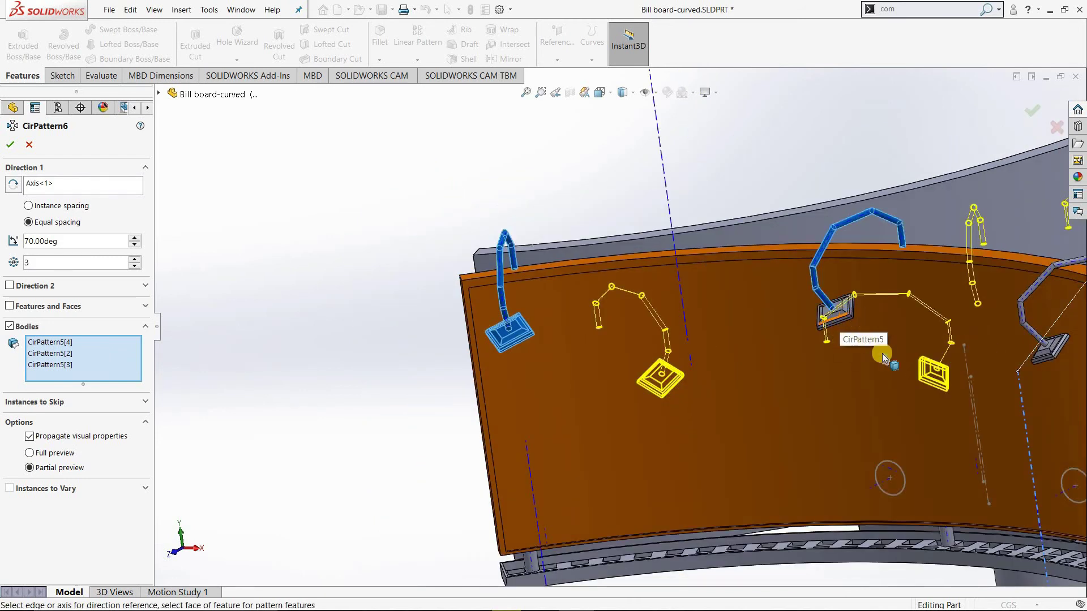
pyautogui.click(923, 338)
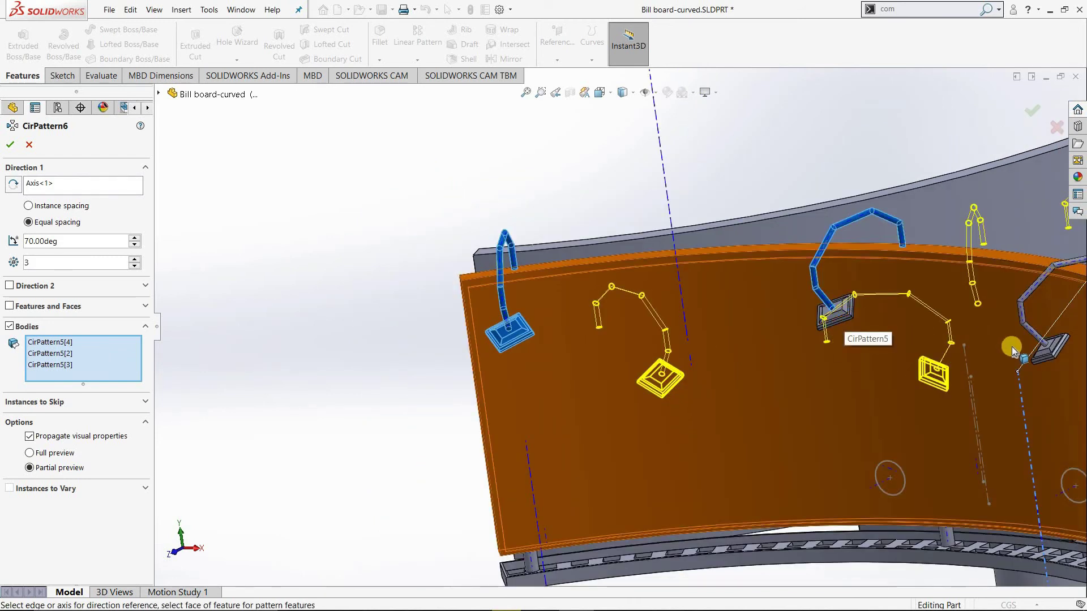
pyautogui.scroll(-3, 877, 325)
pyautogui.click(811, 315)
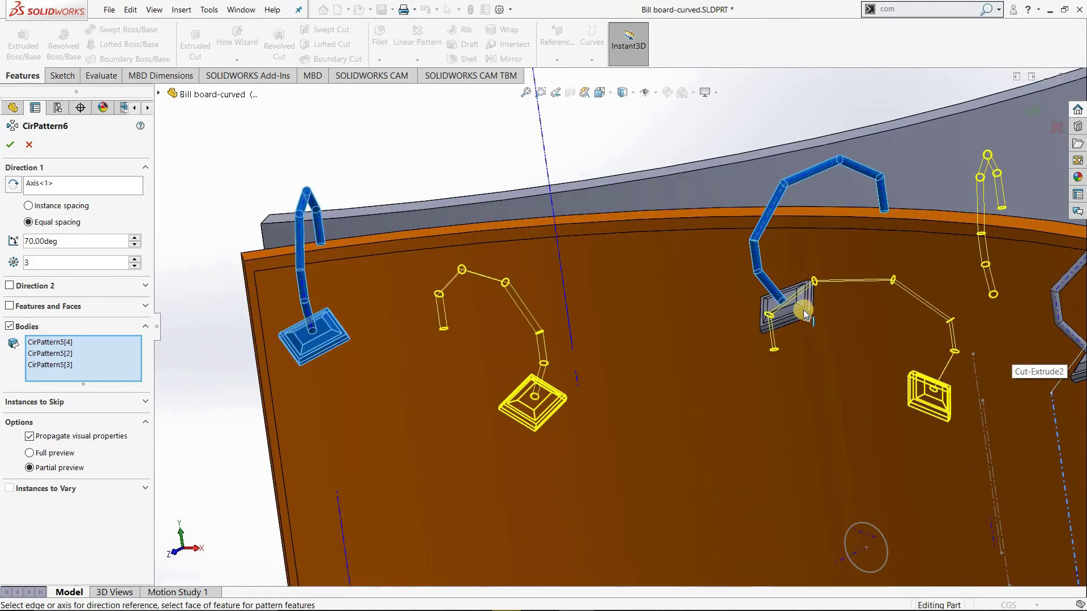
pyautogui.scroll(3, 1044, 325)
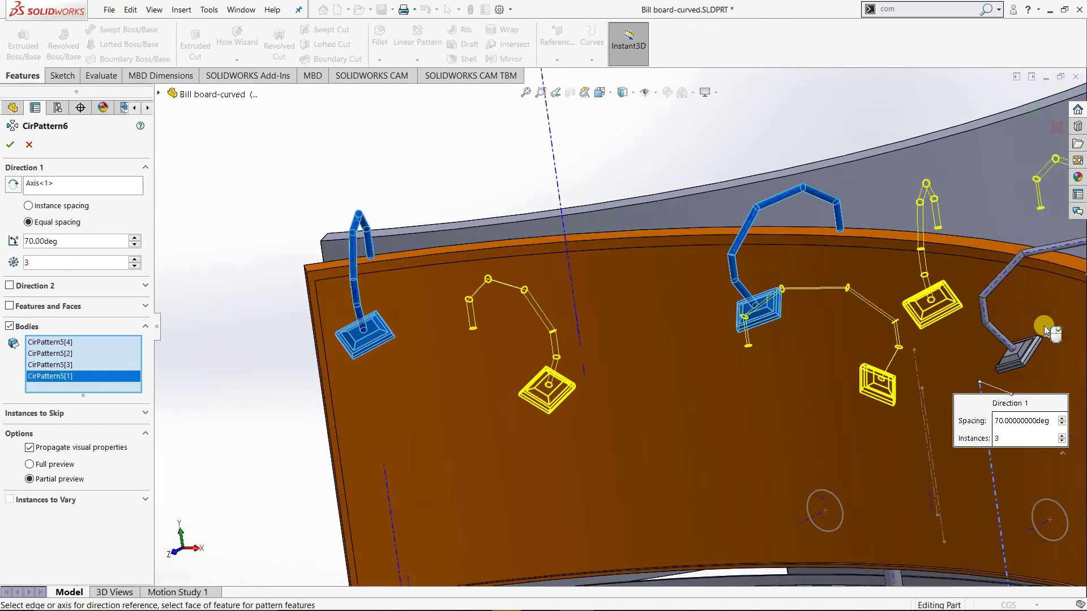
pyautogui.moveTo(1044, 325)
pyautogui.mouseDown(button='middle')
pyautogui.moveTo(786, 327)
pyautogui.moveTo(749, 318)
pyautogui.mouseUp(button='middle')
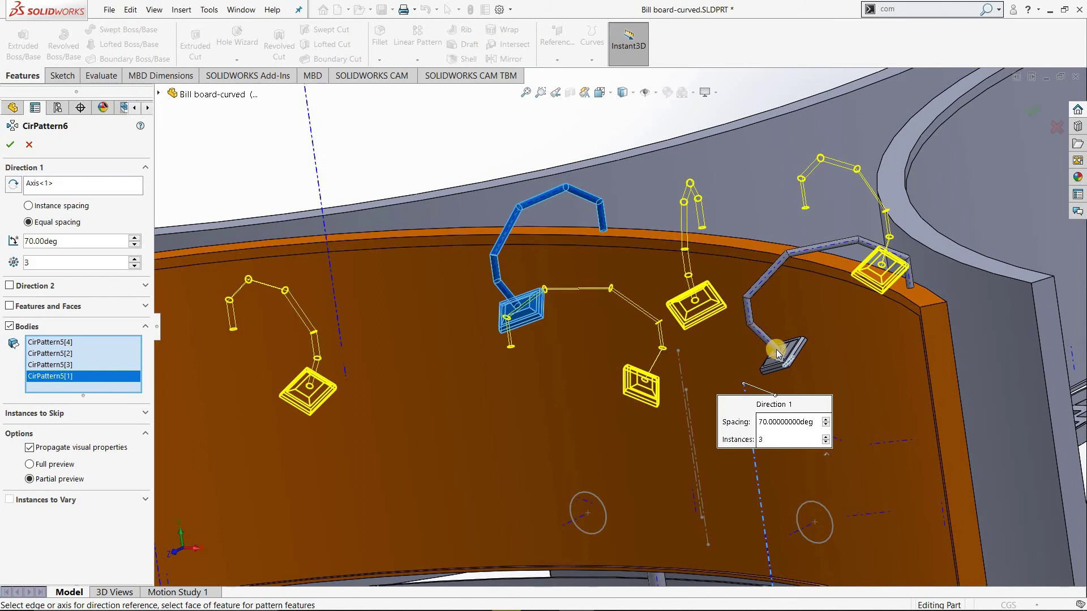
pyautogui.scroll(-3, 731, 331)
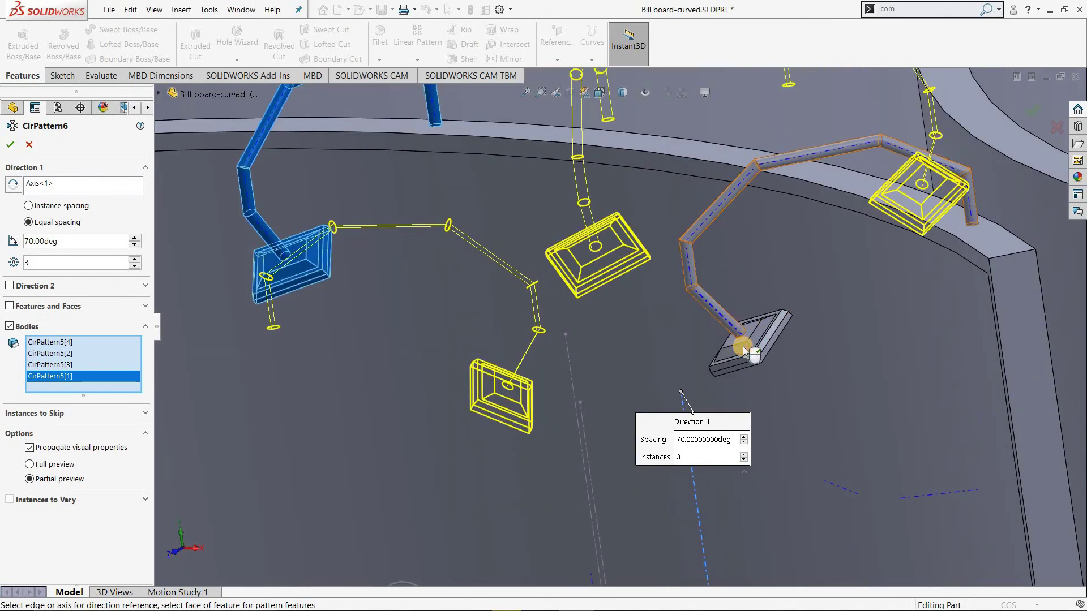
pyautogui.click(731, 333)
pyautogui.click(708, 358)
pyautogui.scroll(3, 708, 358)
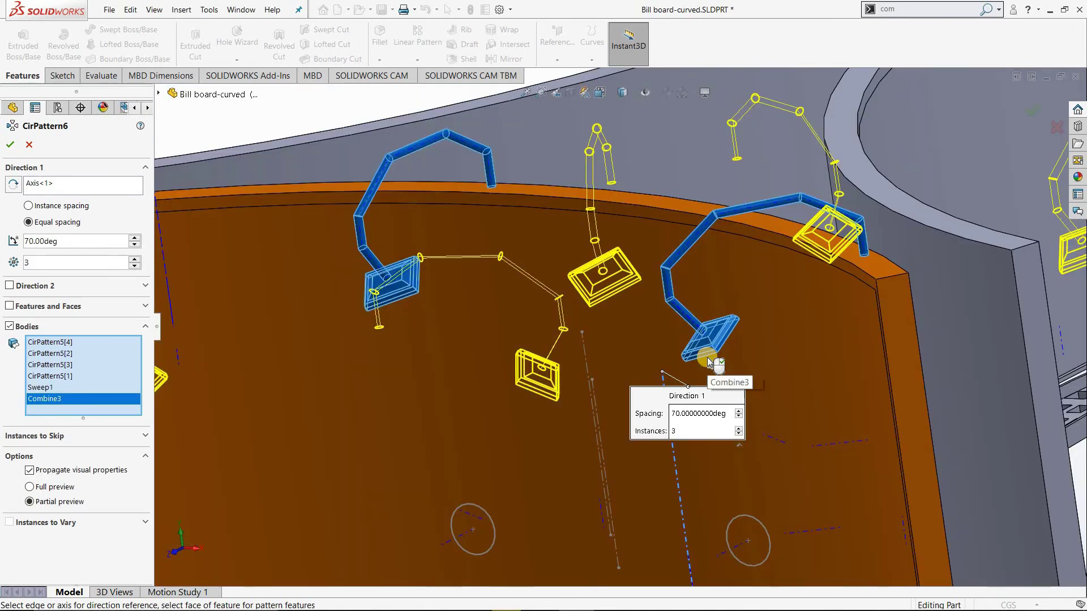
pyautogui.scroll(3, 708, 357)
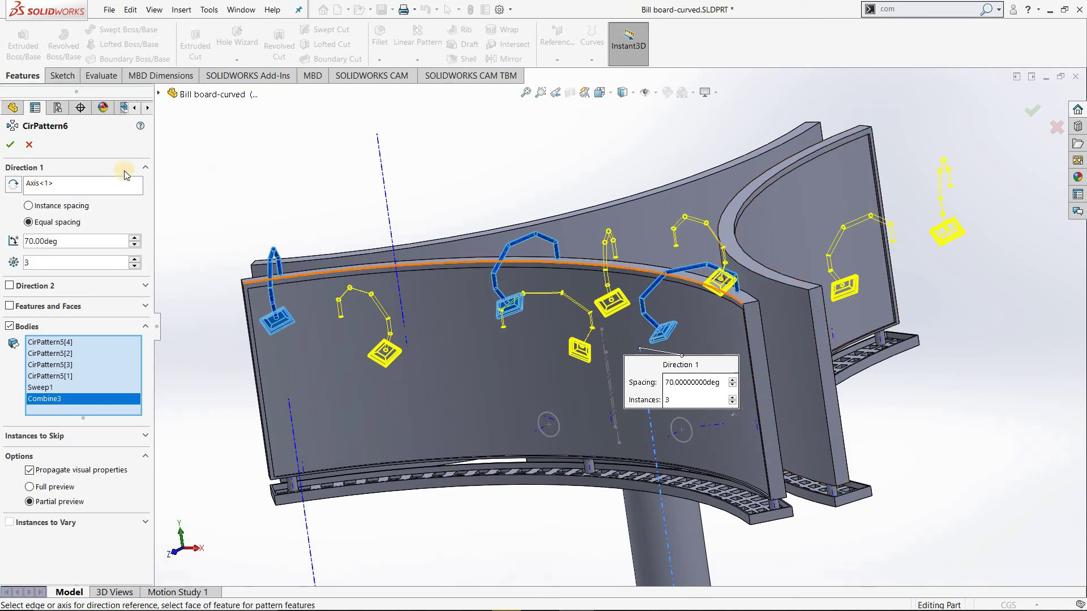
# Set the total pattern angle to 360° with 3 instances and check the result.
pyautogui.click(70, 183)
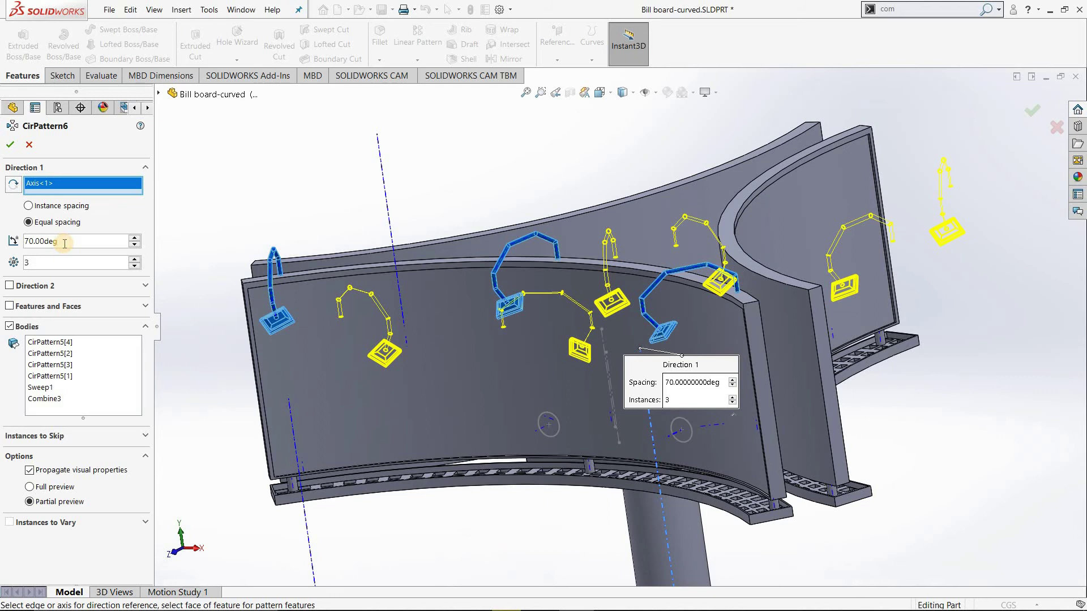
pyautogui.write('360')
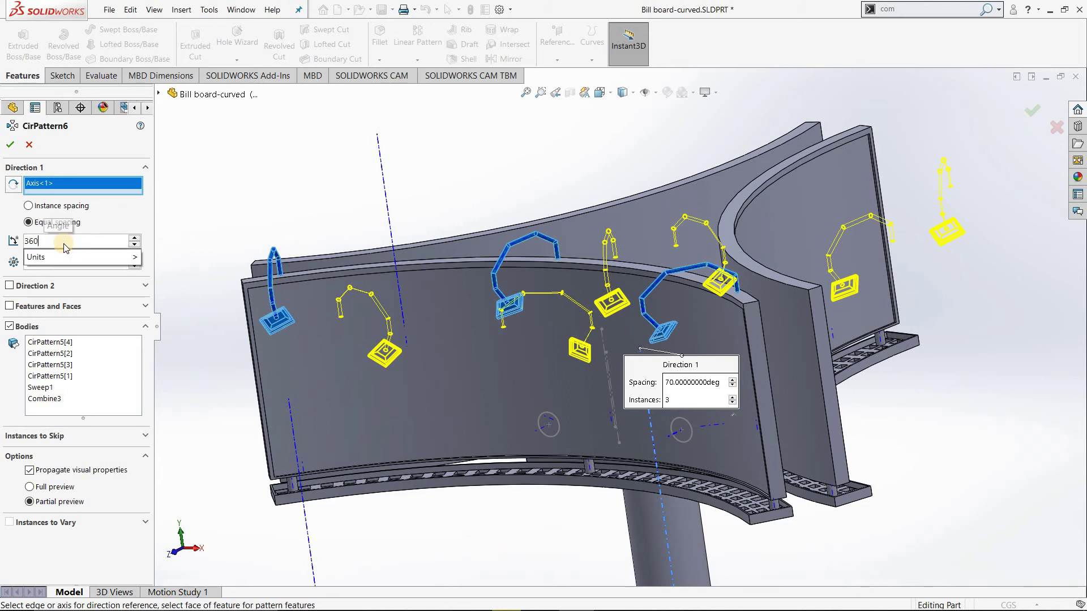
pyautogui.press('Return')
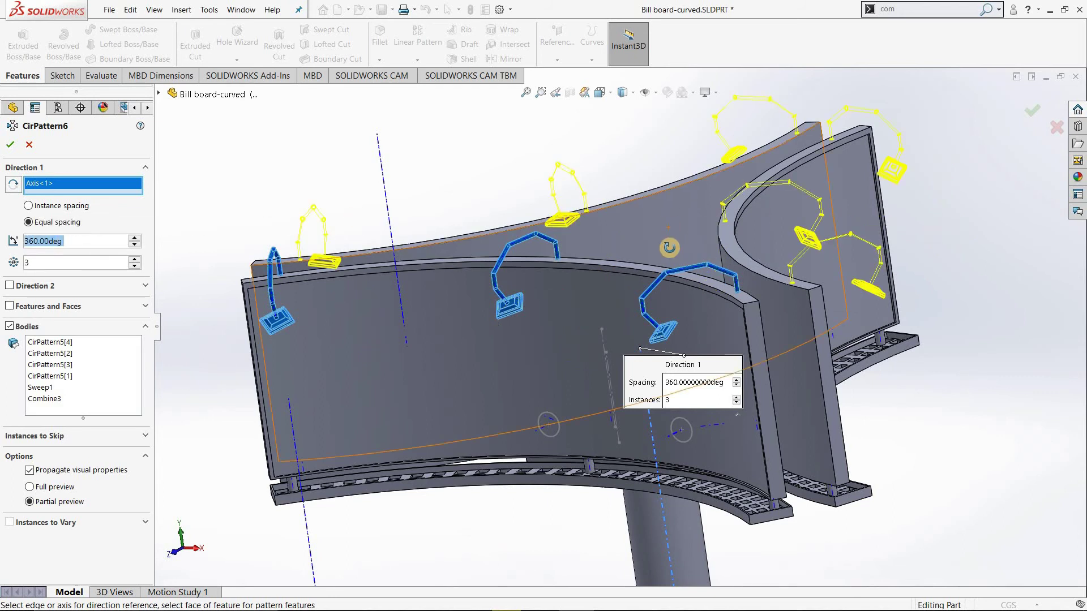
pyautogui.moveTo(673, 248); pyautogui.dragTo(725, 269, button='middle')
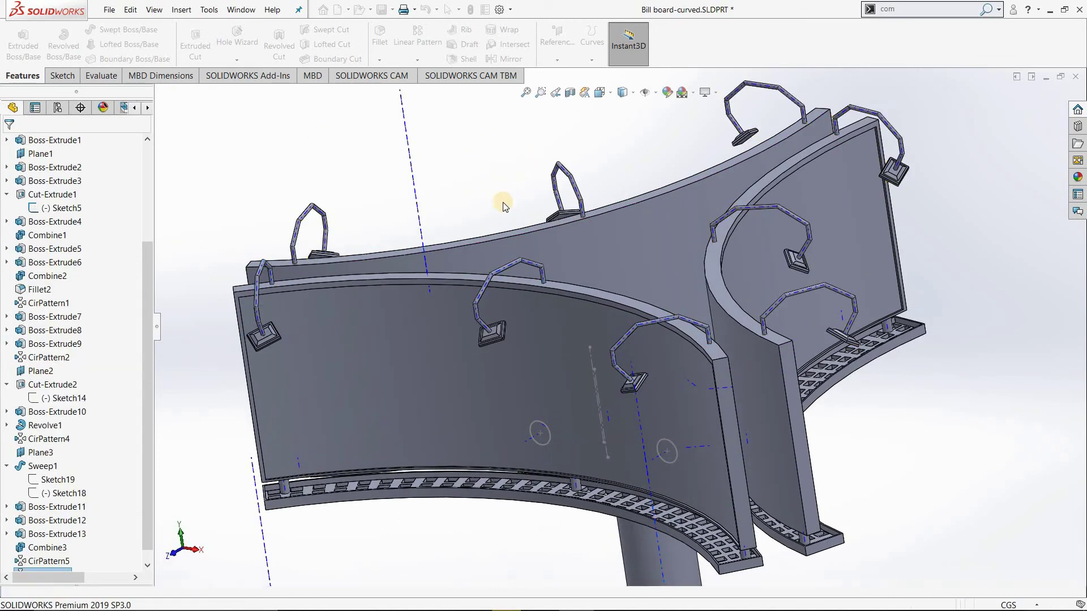
# Fit the whole billboard and pole in an isometric view, then show the Appearances, Scenes and Decals library.
pyautogui.moveTo(596, 341)
pyautogui.mouseDown(button='middle')
pyautogui.moveTo(593, 303)
pyautogui.moveTo(587, 359)
pyautogui.moveTo(601, 367)
pyautogui.mouseUp(button='middle')
pyautogui.hotkey('ctrl', '7')
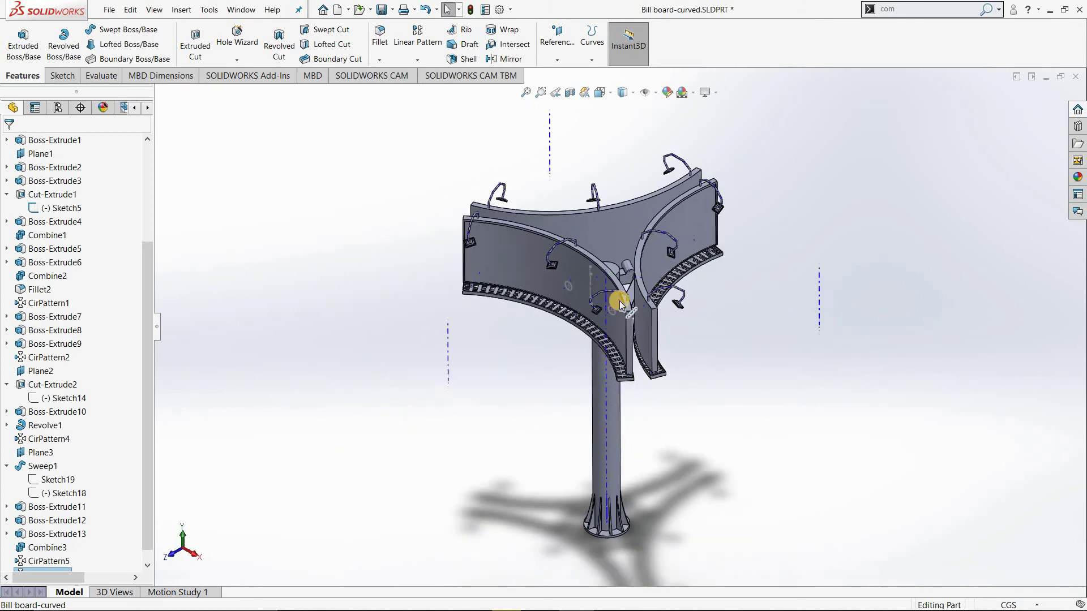
pyautogui.scroll(-3, 601, 125)
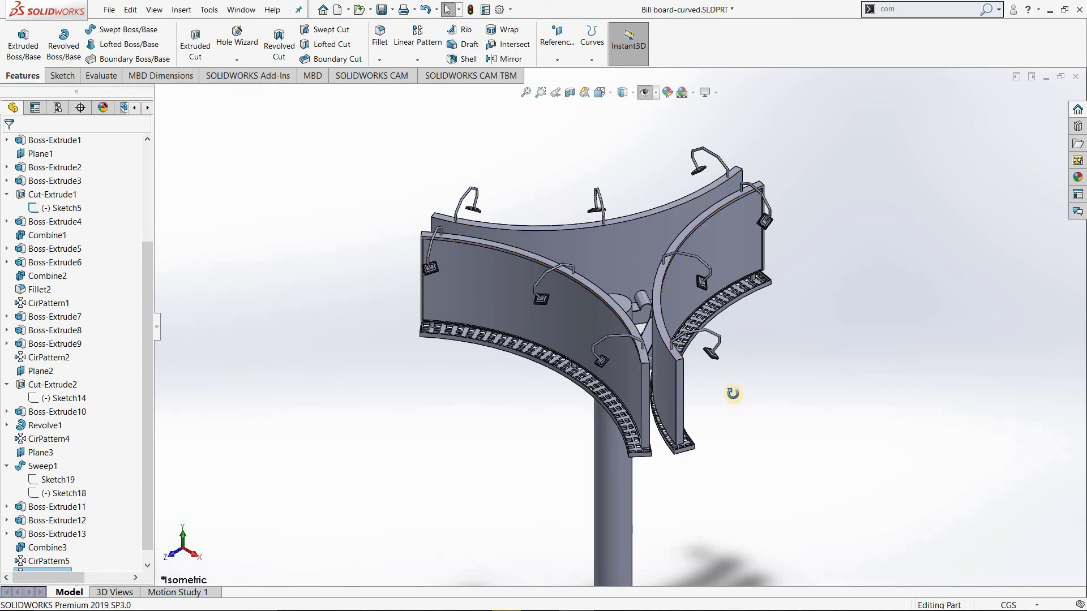
pyautogui.moveTo(733, 394); pyautogui.dragTo(728, 380, button='middle')
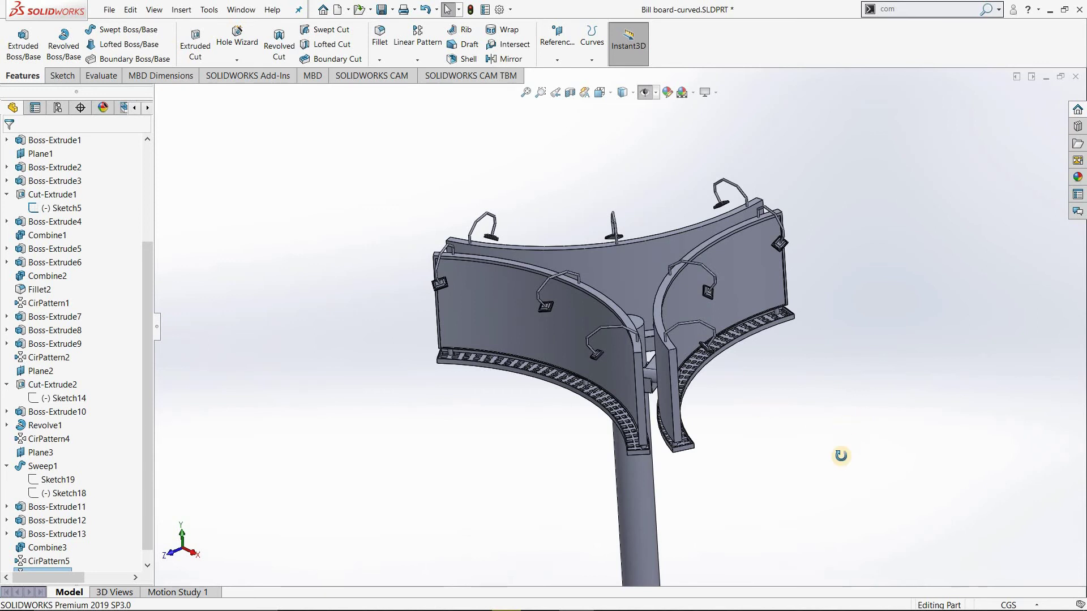
pyautogui.moveTo(838, 457); pyautogui.dragTo(625, 454, button='middle')
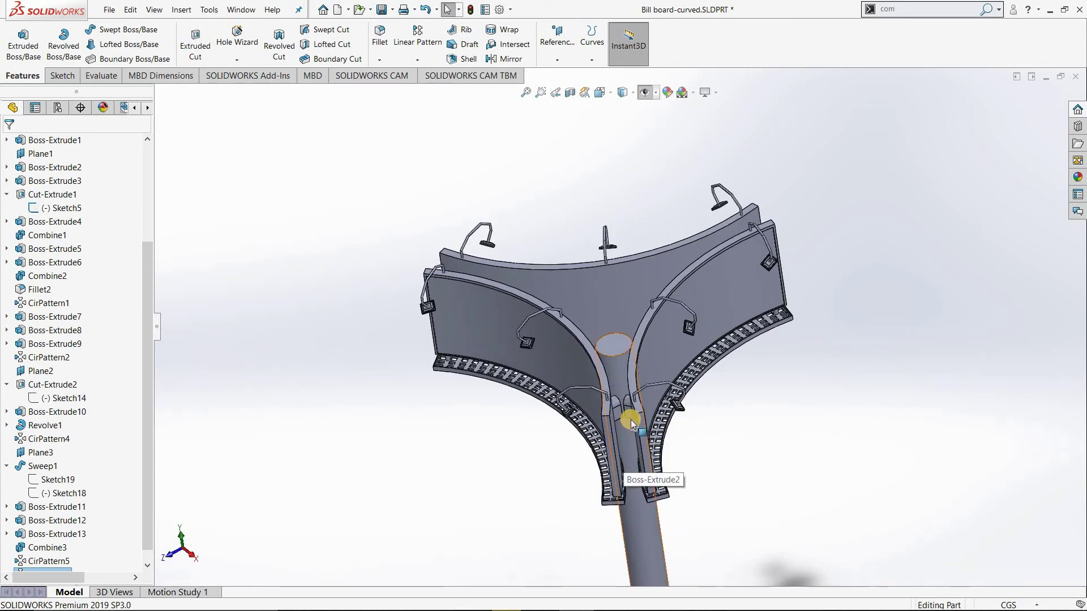
pyautogui.press('f')
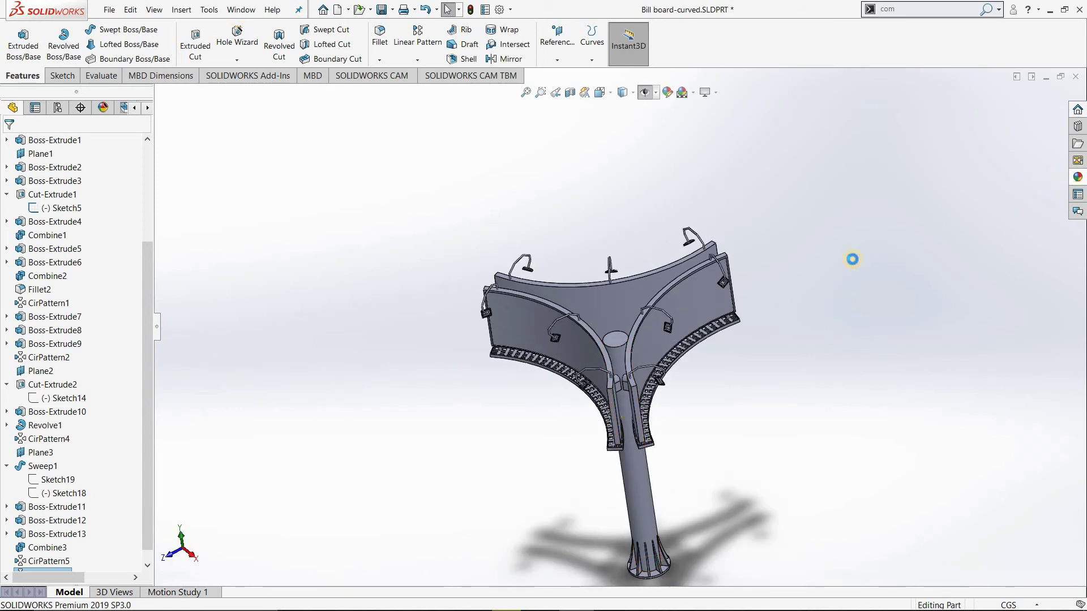
pyautogui.moveTo(706, 407)
pyautogui.keyDown('ctrl'); pyautogui.mouseDown(button='middle')
pyautogui.moveTo(645, 345)
pyautogui.moveTo(769, 269)
pyautogui.mouseUp(button='middle'); pyautogui.keyUp('ctrl')
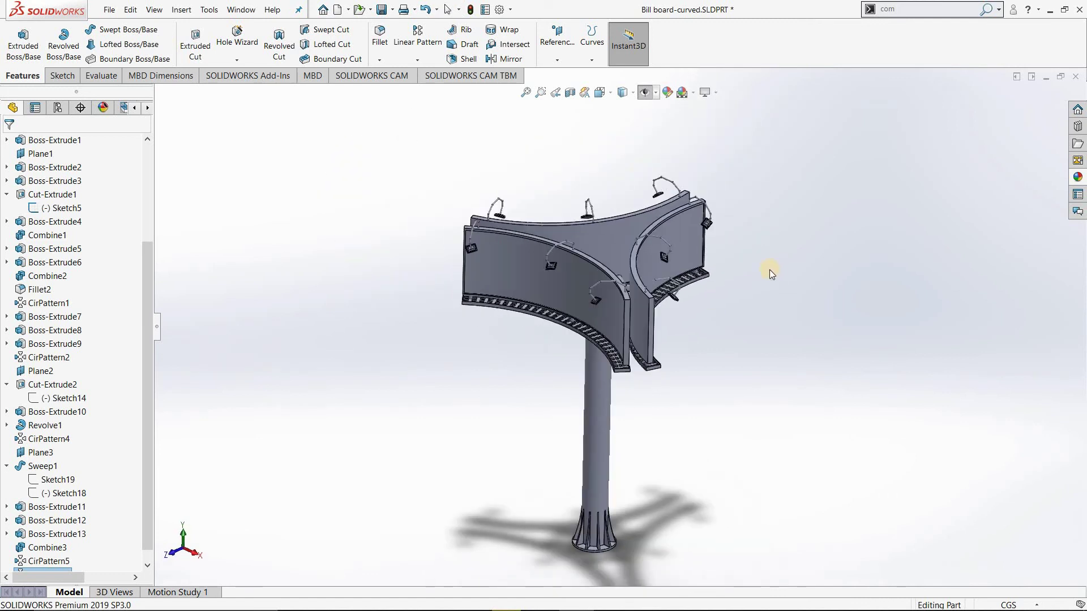
pyautogui.click(1076, 179)
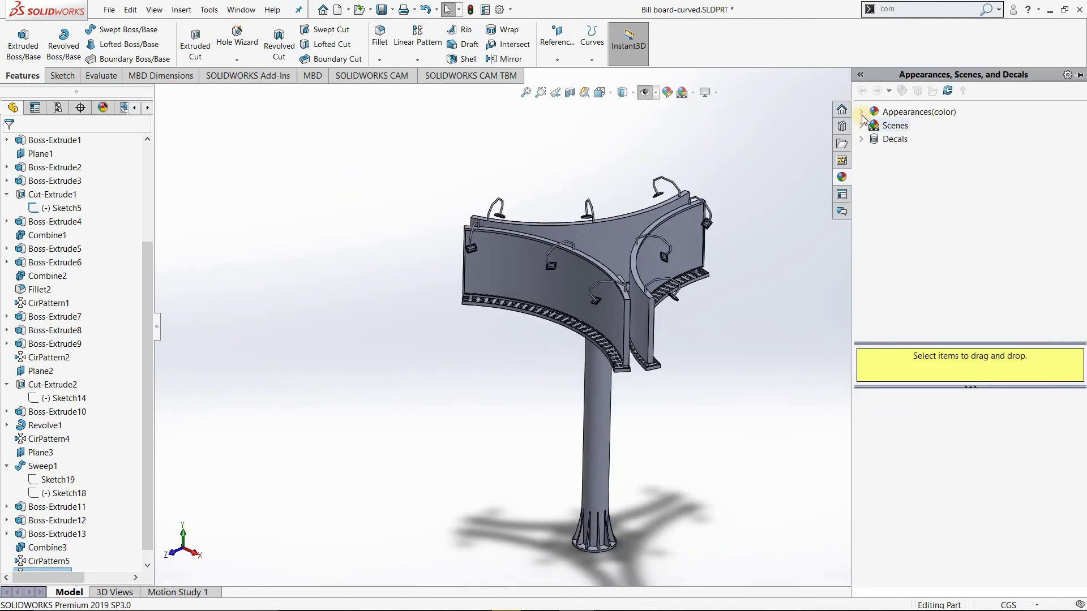
# Apply the polished steel appearance to the whole pole body.
pyautogui.click(861, 113)
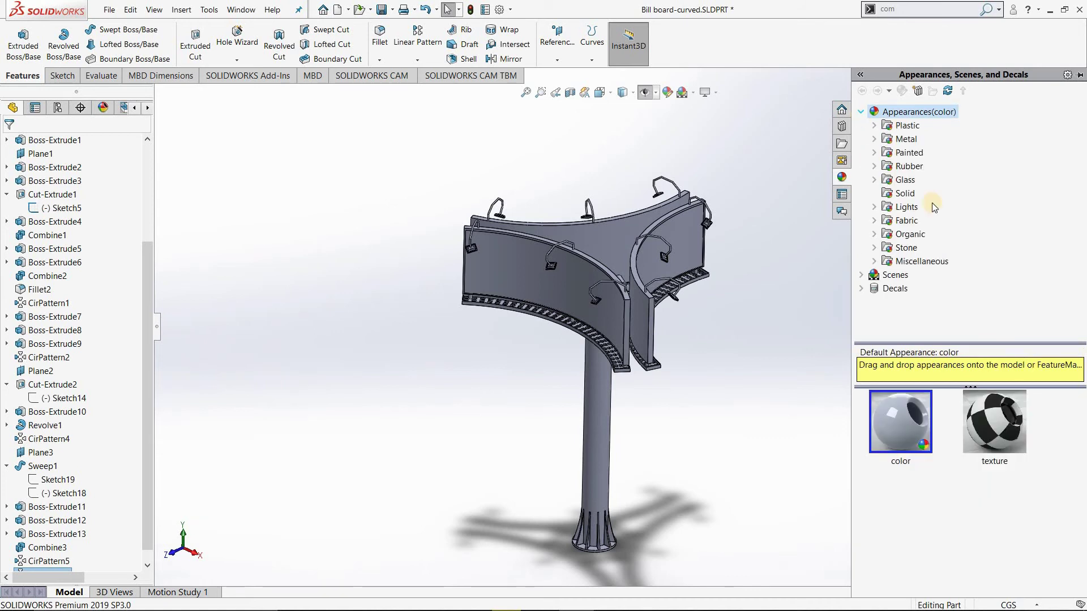
pyautogui.click(876, 139)
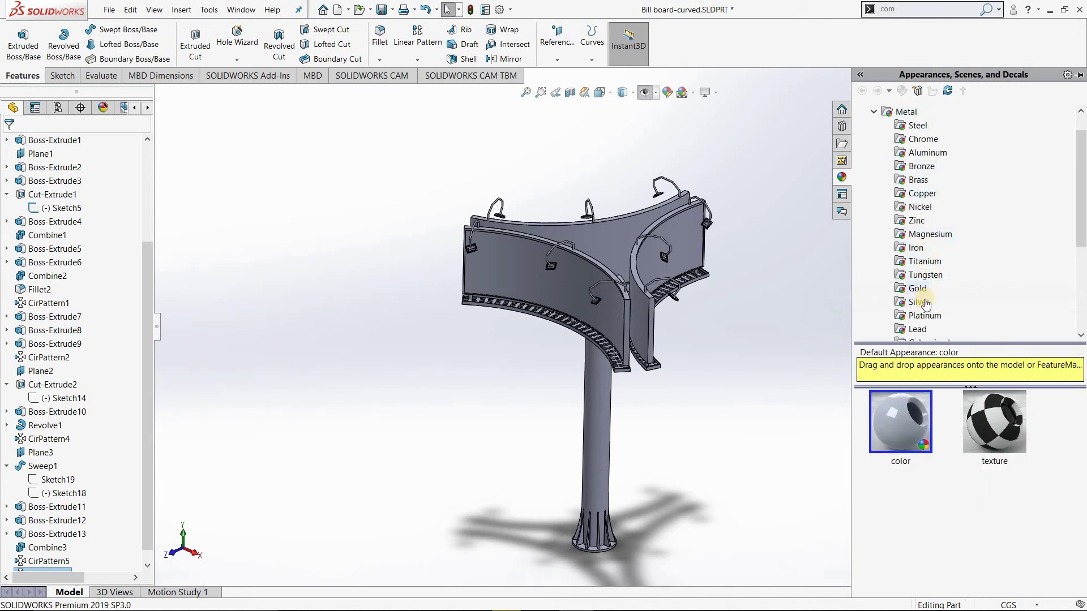
pyautogui.scroll(-3, 923, 257)
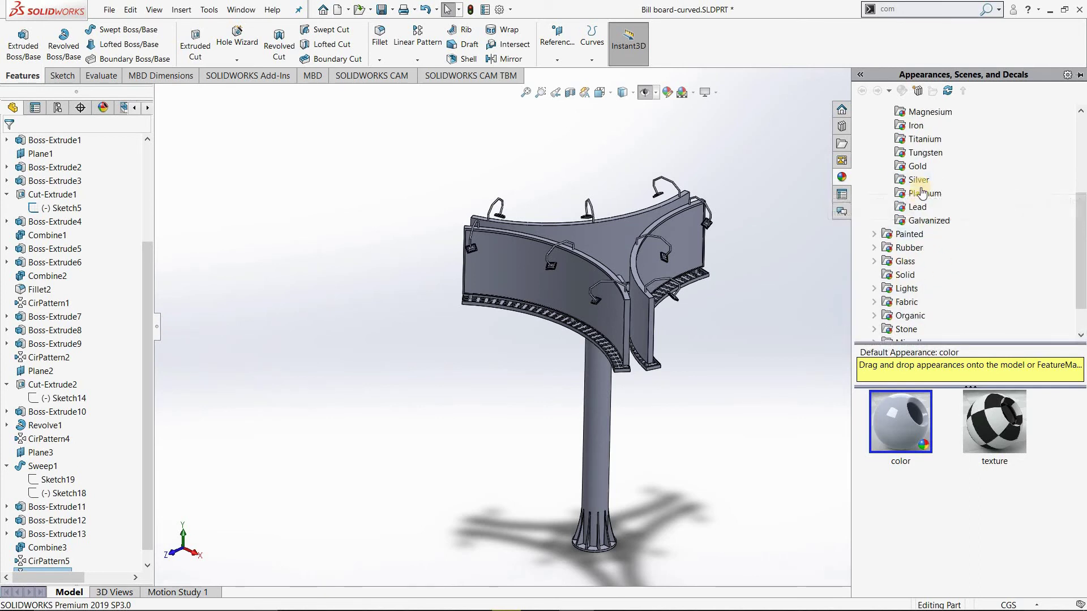
pyautogui.scroll(3, 925, 181)
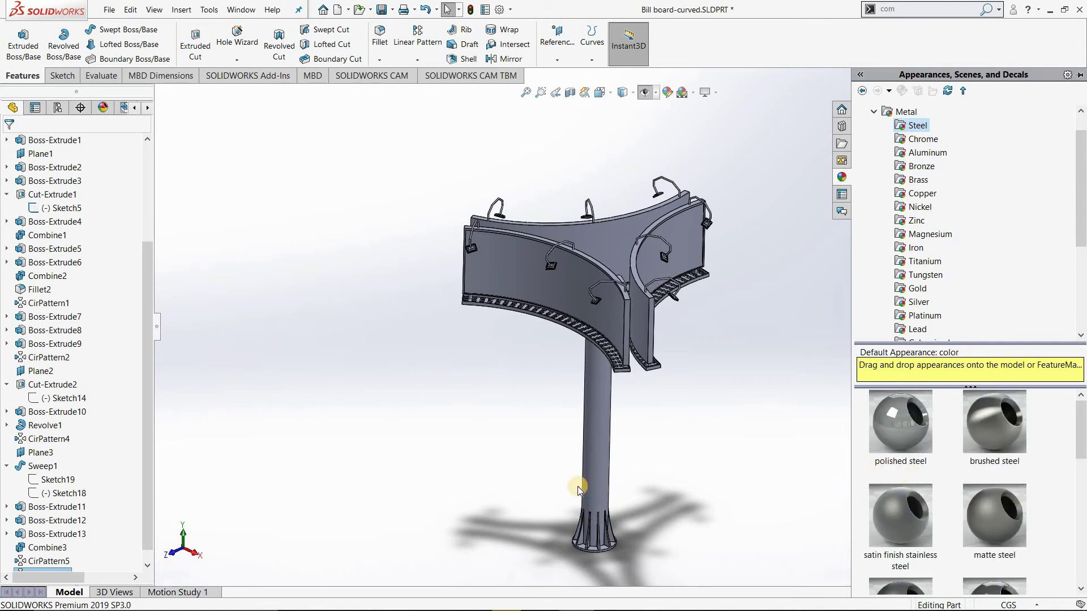
pyautogui.scroll(-2, 580, 487)
pyautogui.moveTo(617, 389); pyautogui.dragTo(618, 391)
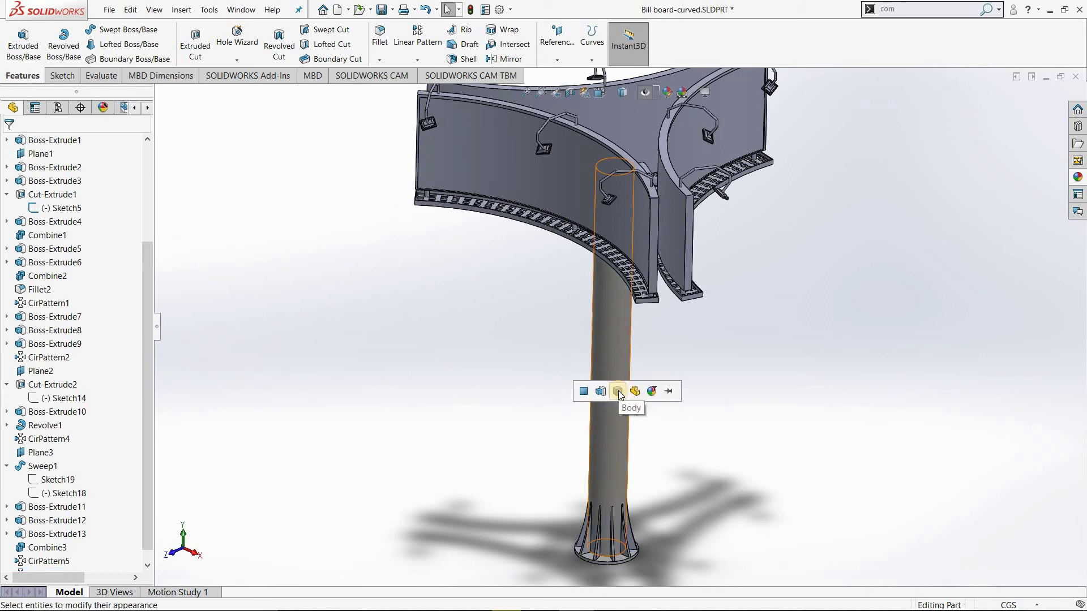
pyautogui.click(619, 391)
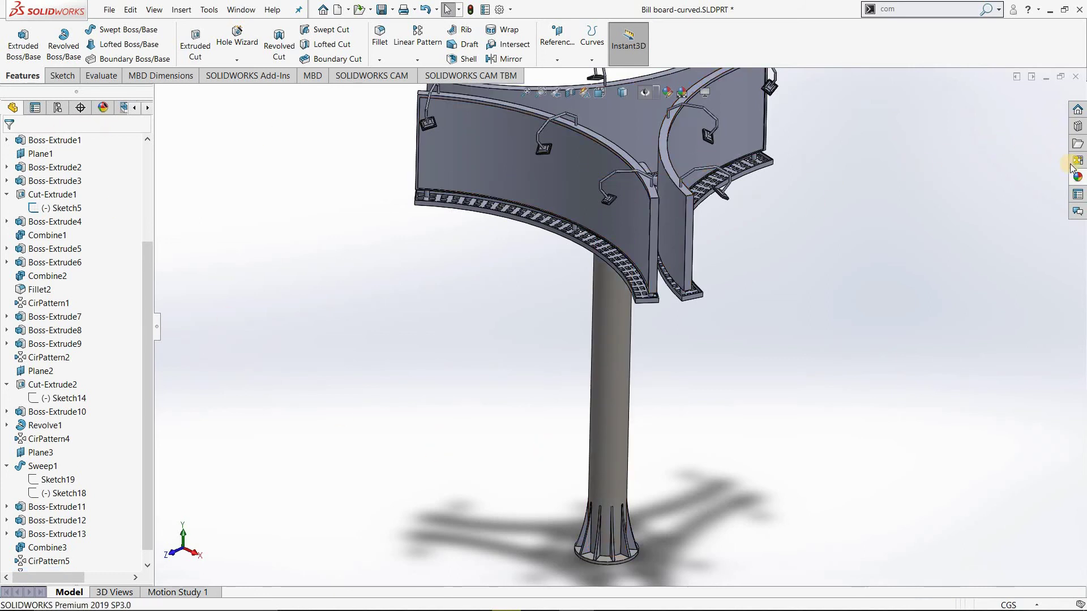
# Apply Metal > Silver matte silver to the whole central support bracket body.
pyautogui.click(1081, 179)
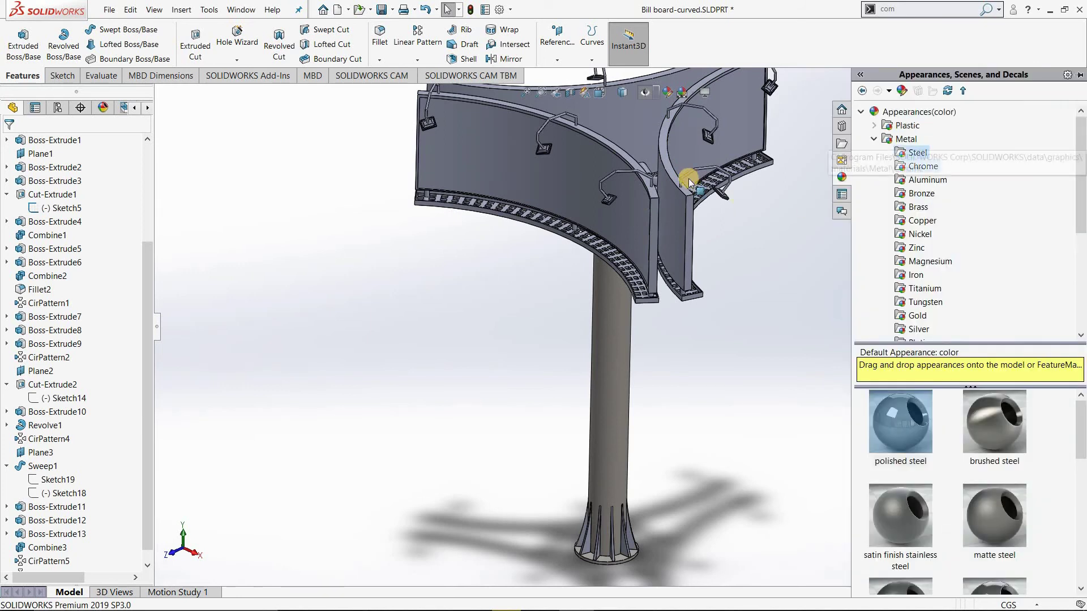
pyautogui.moveTo(666, 267)
pyautogui.mouseDown(button='middle')
pyautogui.moveTo(577, 228)
pyautogui.moveTo(710, 141)
pyautogui.moveTo(657, 199)
pyautogui.mouseUp(button='middle')
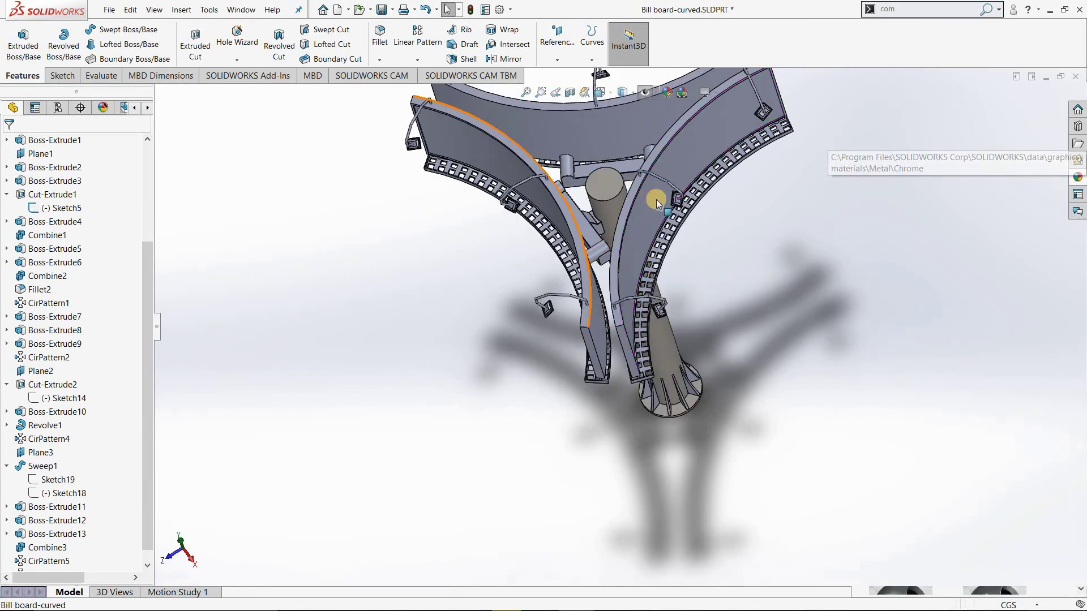
pyautogui.scroll(-3, 665, 238)
pyautogui.moveTo(665, 238); pyautogui.dragTo(657, 175, button='middle')
pyautogui.scroll(-3, 625, 185)
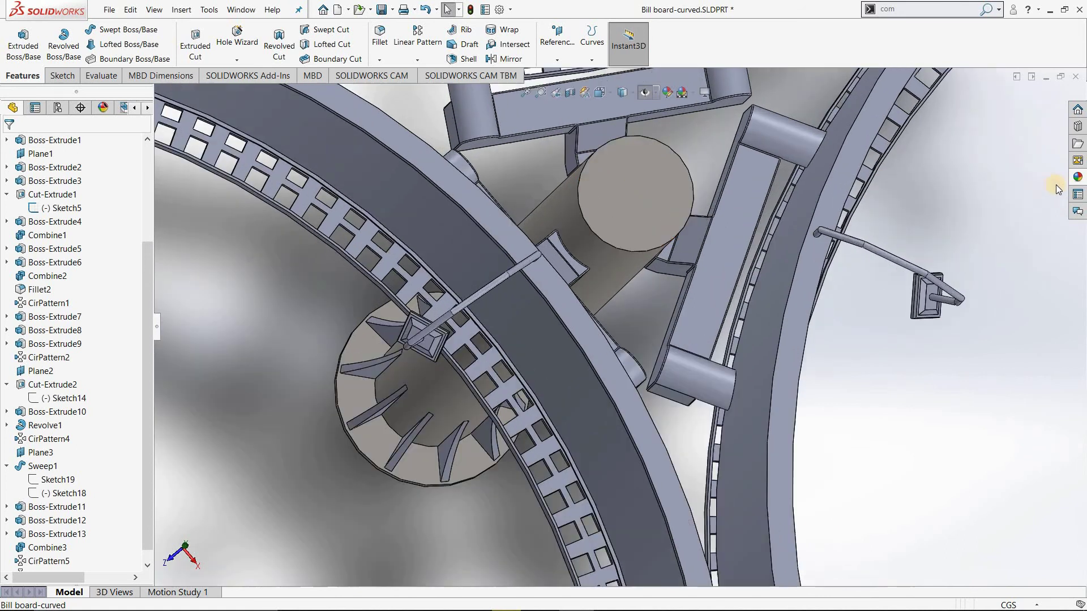
pyautogui.click(1077, 178)
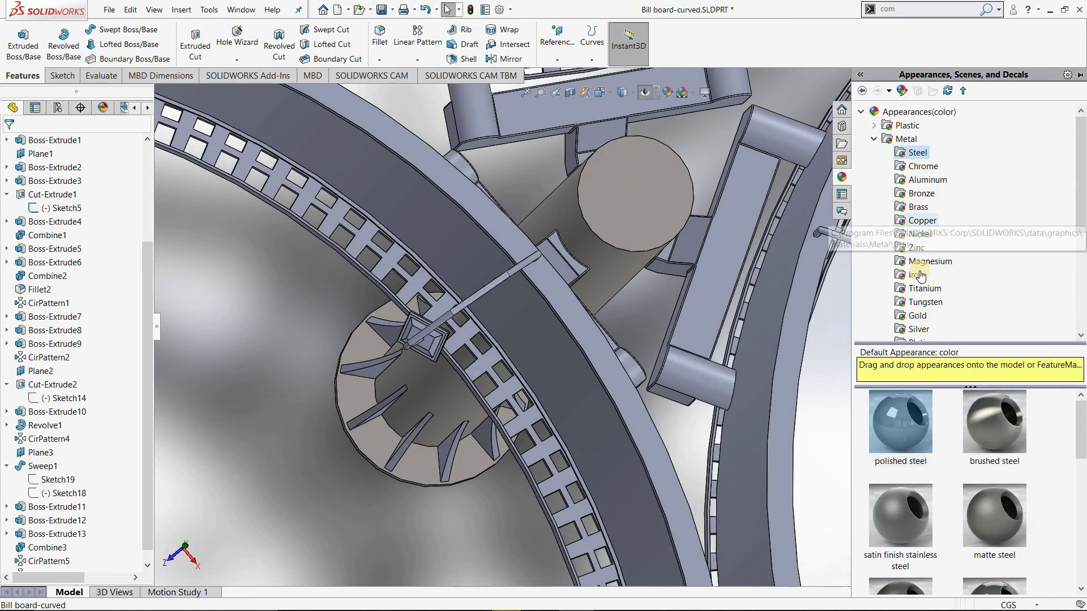
pyautogui.scroll(-3, 922, 210)
pyautogui.click(920, 207)
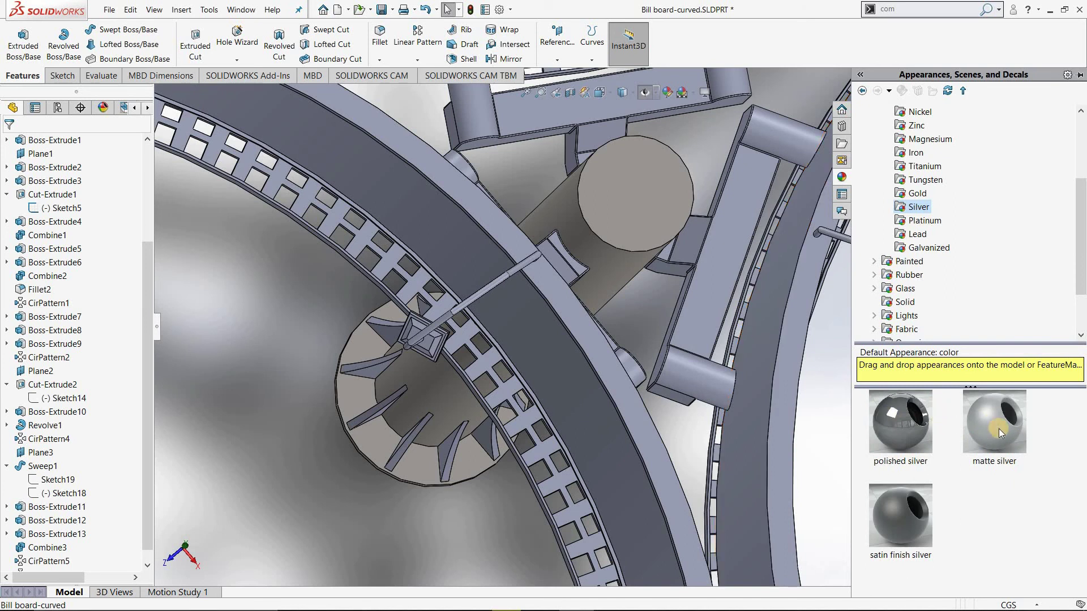
pyautogui.moveTo(650, 182); pyautogui.dragTo(603, 165)
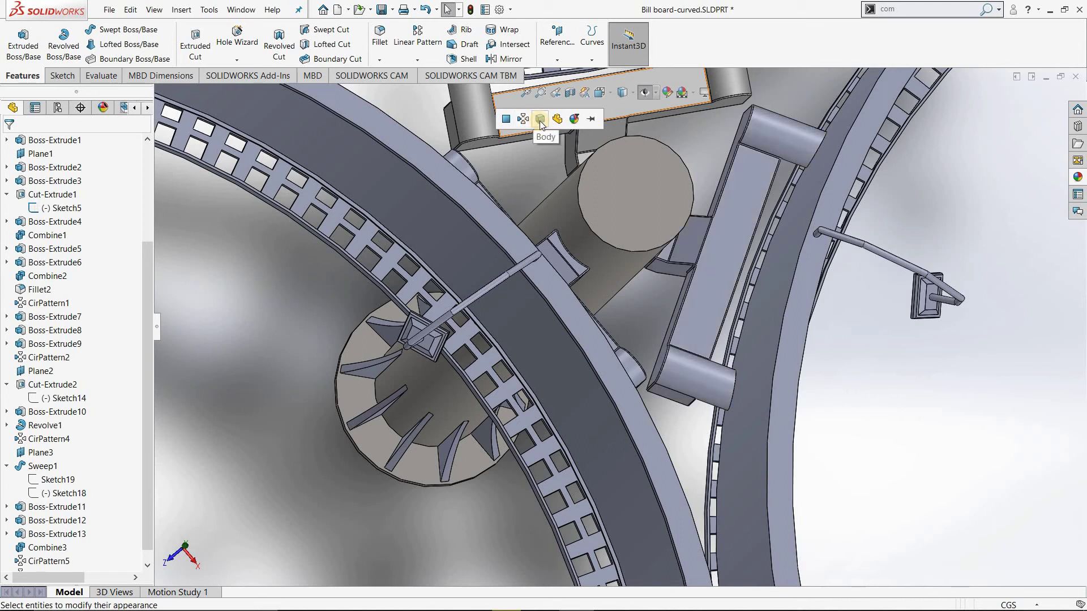
pyautogui.click(539, 121)
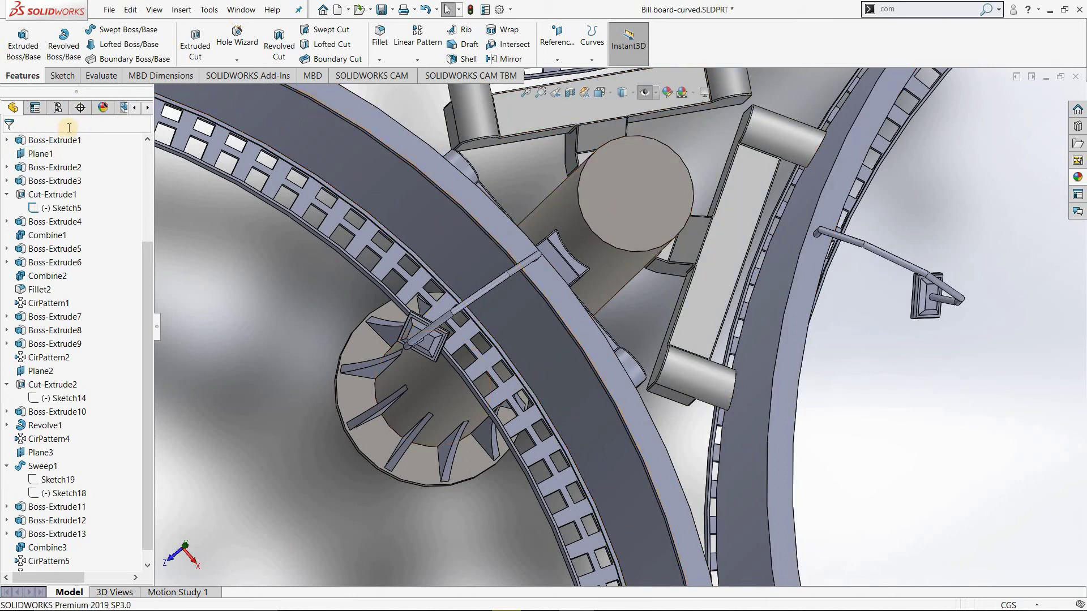
pyautogui.click(100, 110)
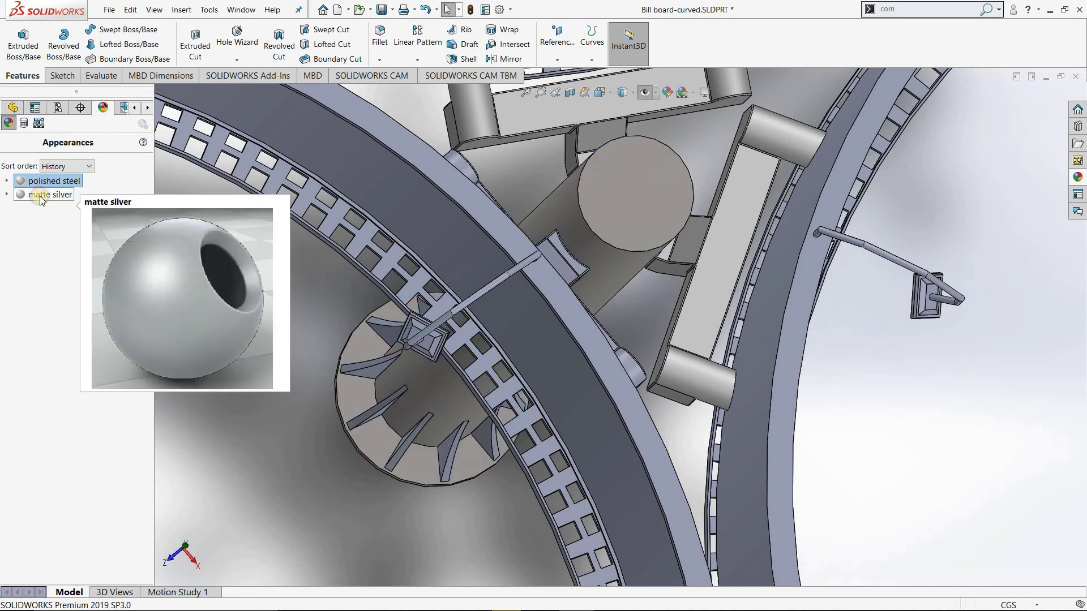
# Edit matte silver to add the flat support plate (Boss-Extrude3) and Fillet2 bodies.
pyautogui.rightClick(41, 196)
pyautogui.click(59, 218)
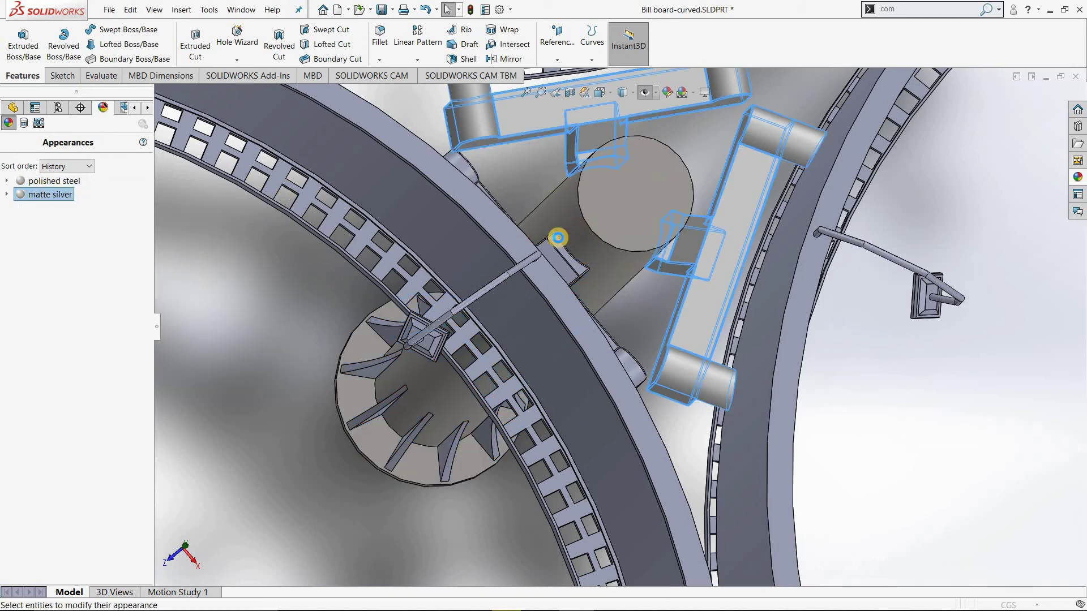
pyautogui.click(545, 252)
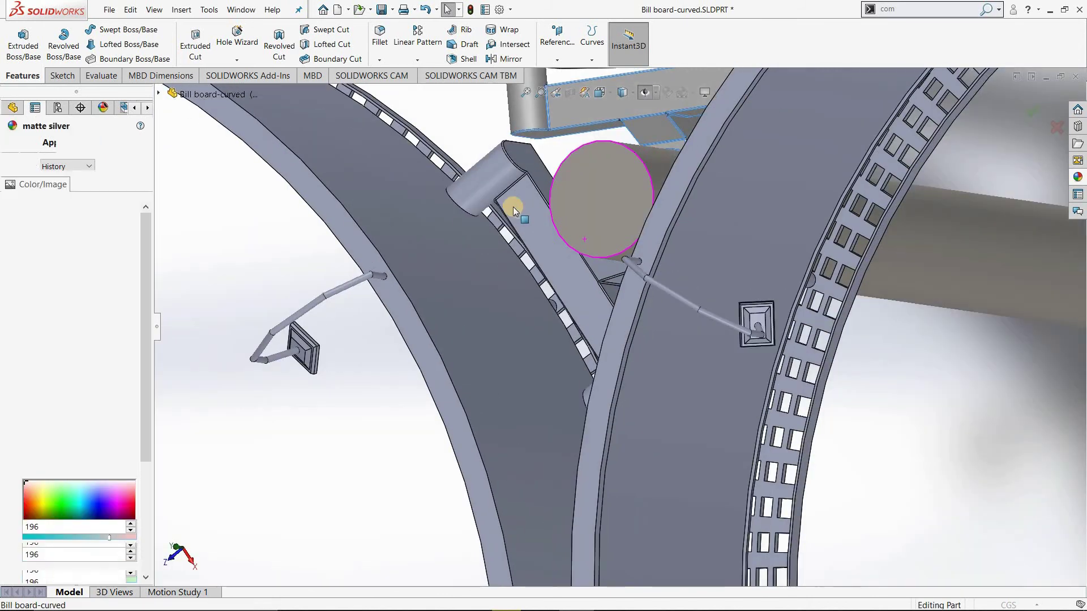
pyautogui.click(526, 226)
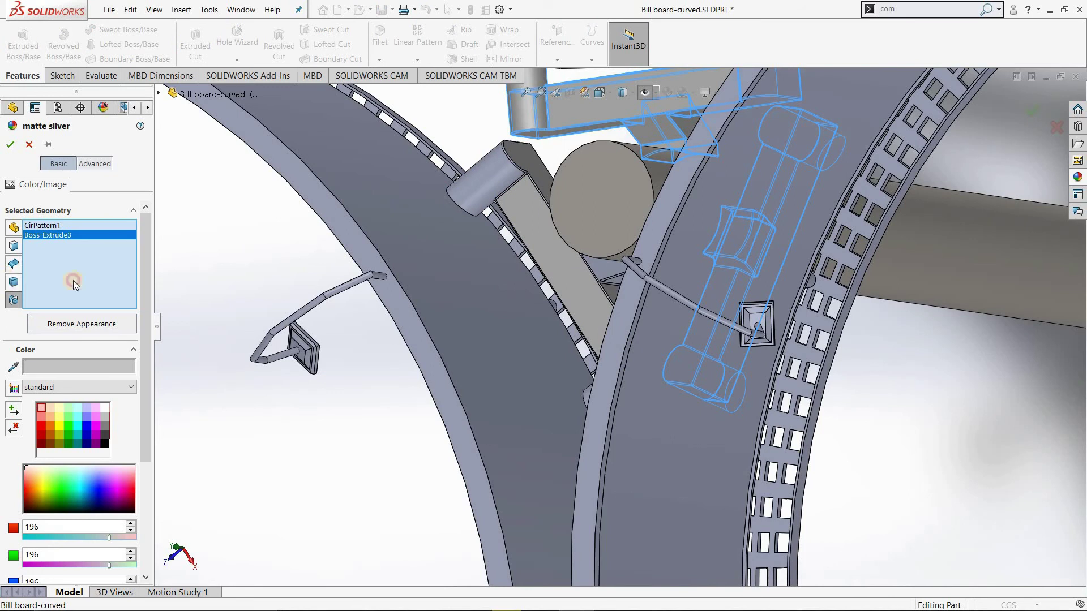
pyautogui.click(14, 282)
pyautogui.click(617, 267)
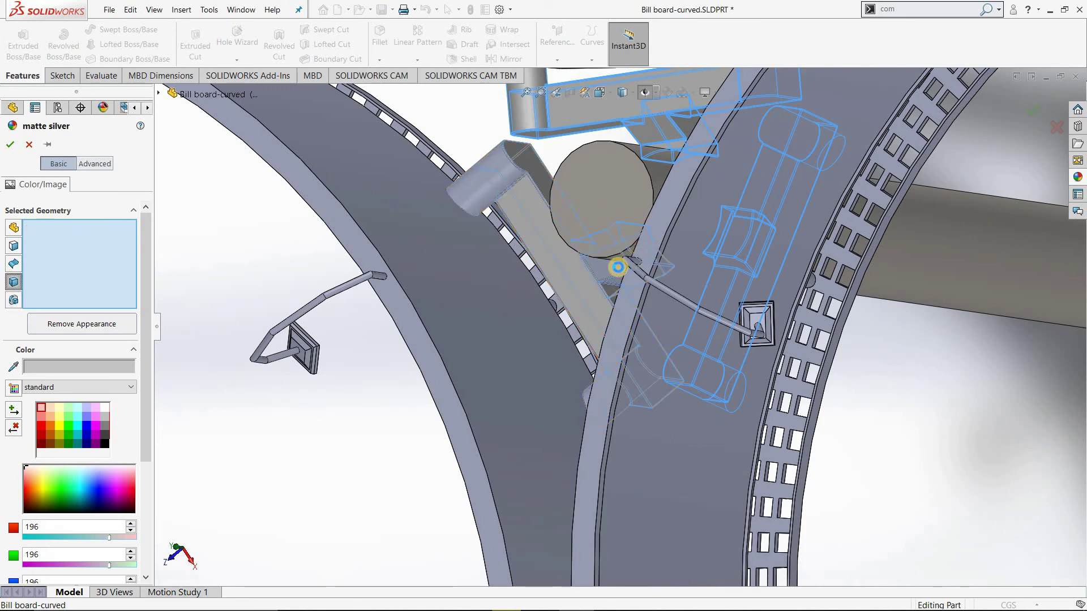
pyautogui.click(607, 274)
# Add the pole's flared base (Revolve1) and base ribs (CirPattern4) to matte silver.
pyautogui.moveTo(607, 273)
pyautogui.mouseDown(button='middle')
pyautogui.moveTo(617, 256)
pyautogui.moveTo(570, 314)
pyautogui.mouseUp(button='middle')
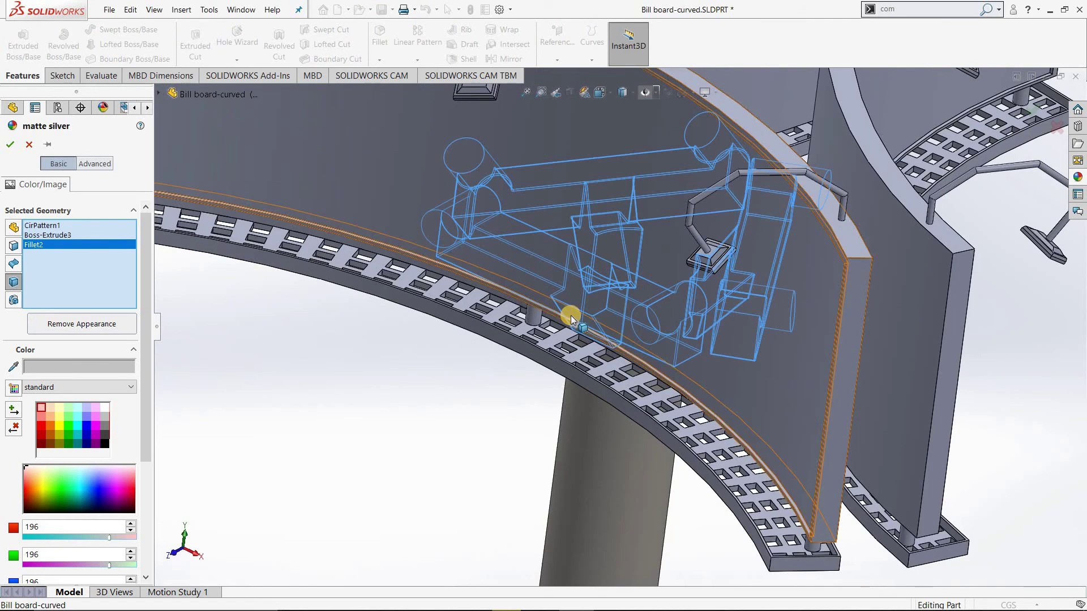
pyautogui.press('f')
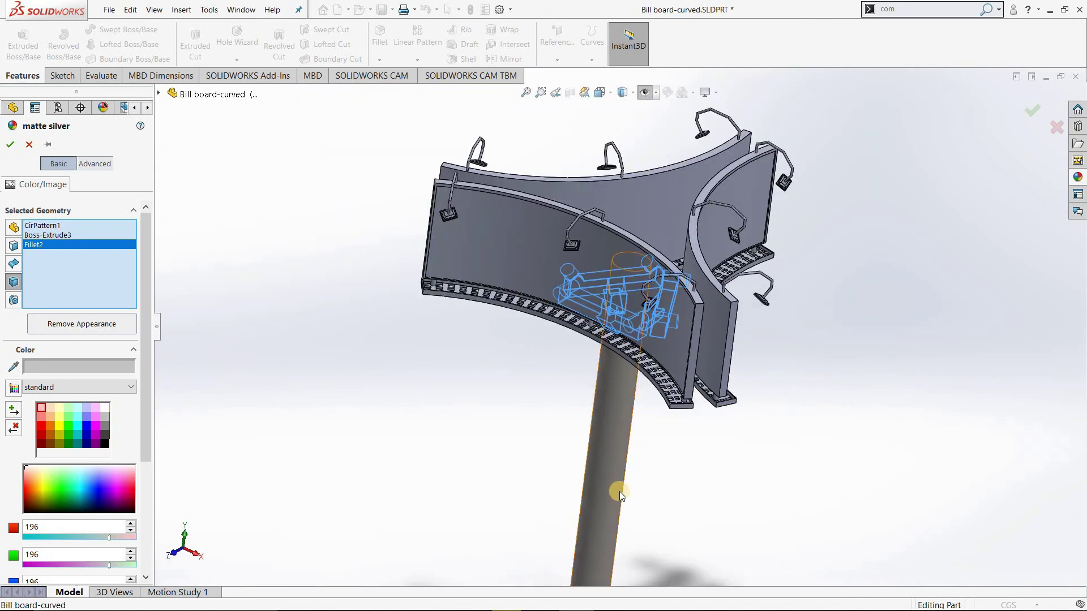
pyautogui.scroll(-3, 620, 488)
pyautogui.scroll(-3, 612, 454)
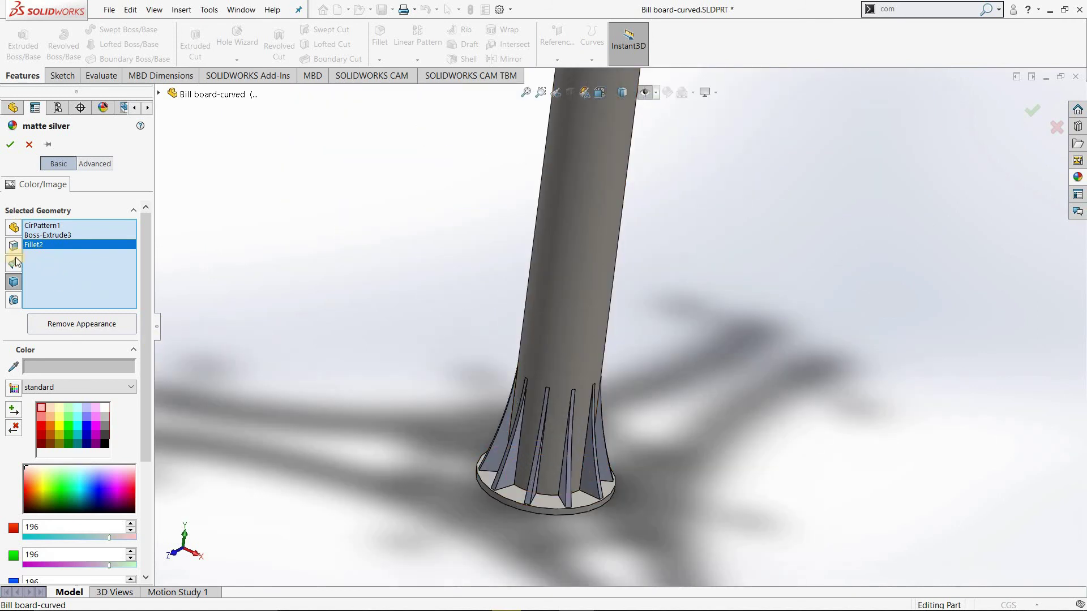
pyautogui.click(13, 302)
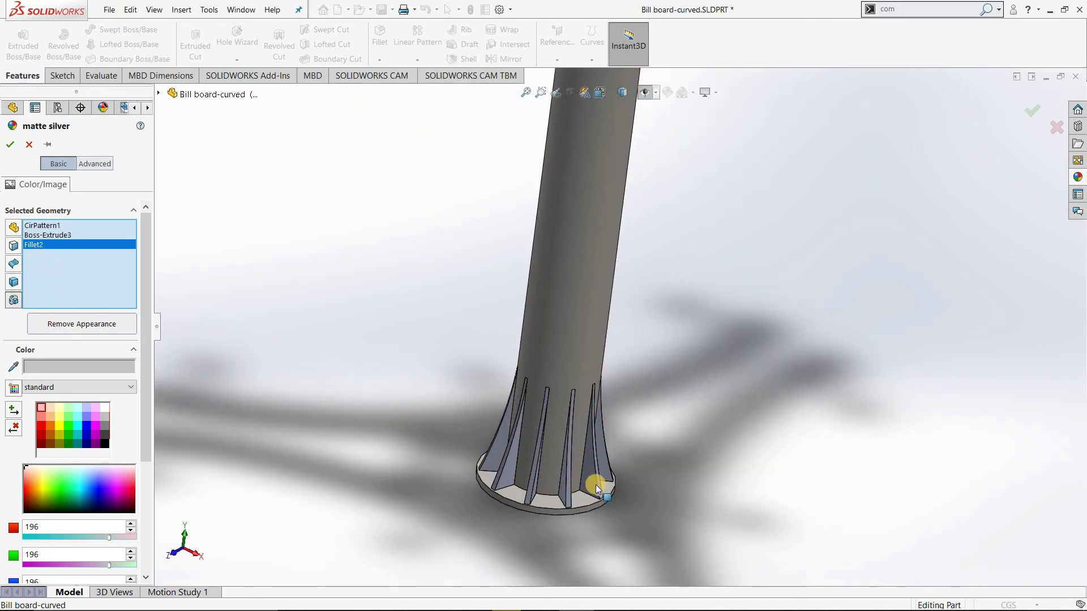
pyautogui.click(607, 467)
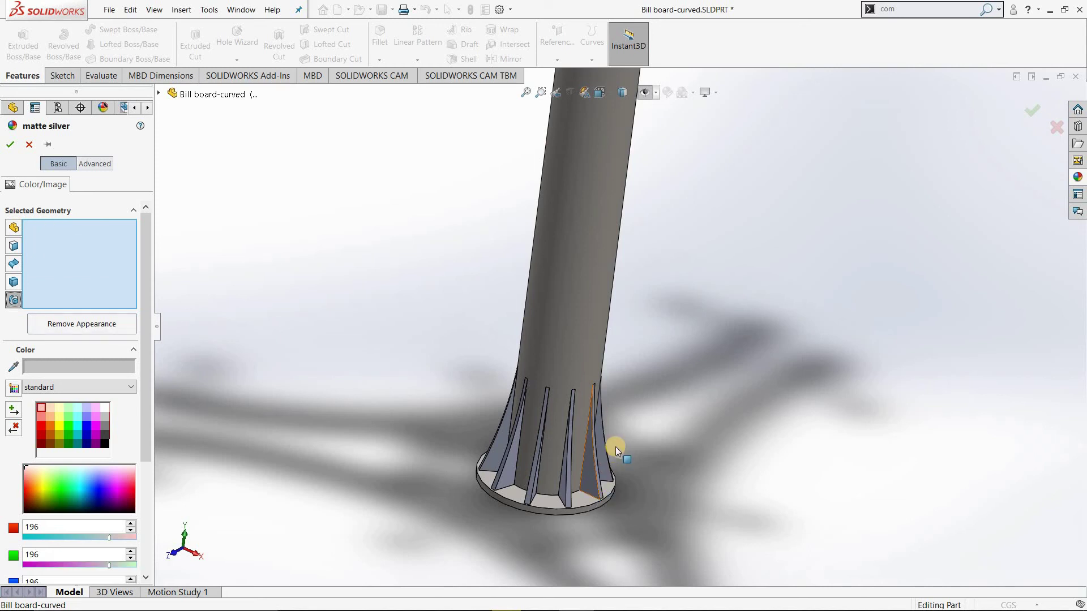
pyautogui.click(617, 450)
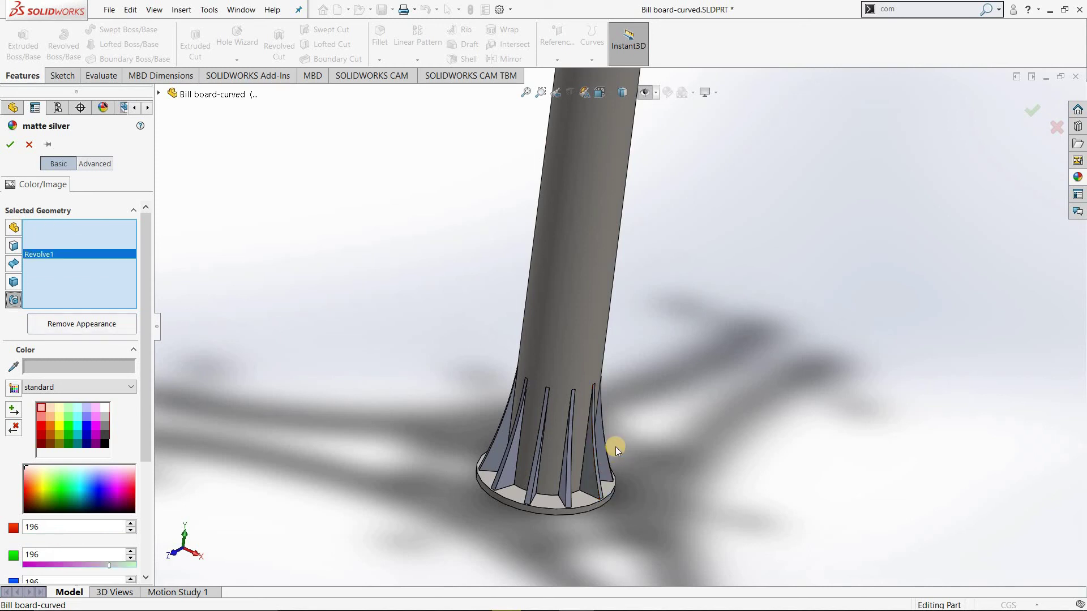
pyautogui.click(501, 478)
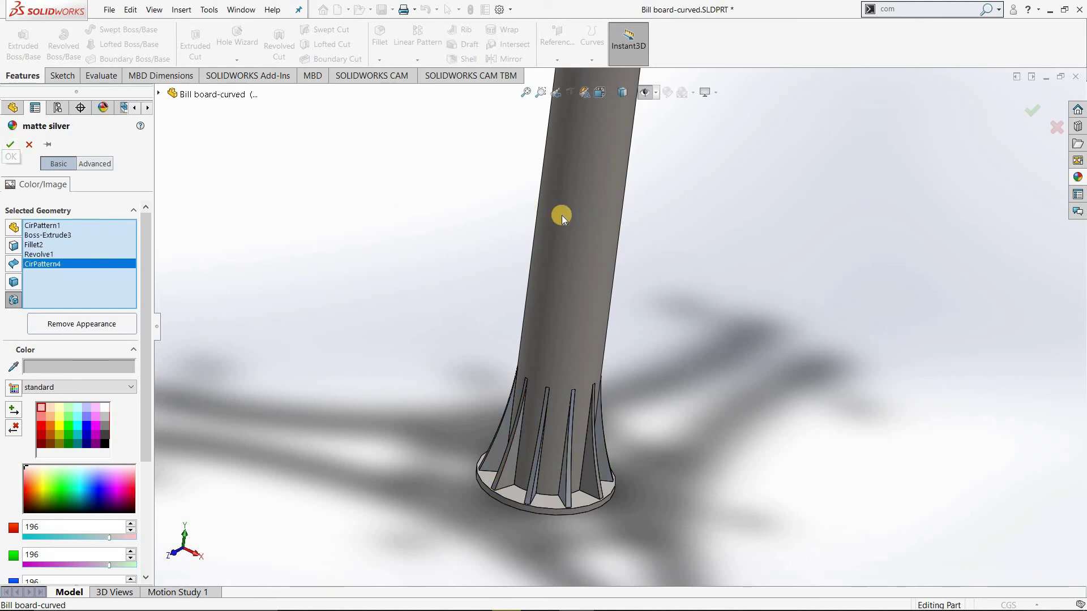
pyautogui.scroll(3, 564, 213)
pyautogui.scroll(3, 594, 169)
pyautogui.scroll(-3, 710, 324)
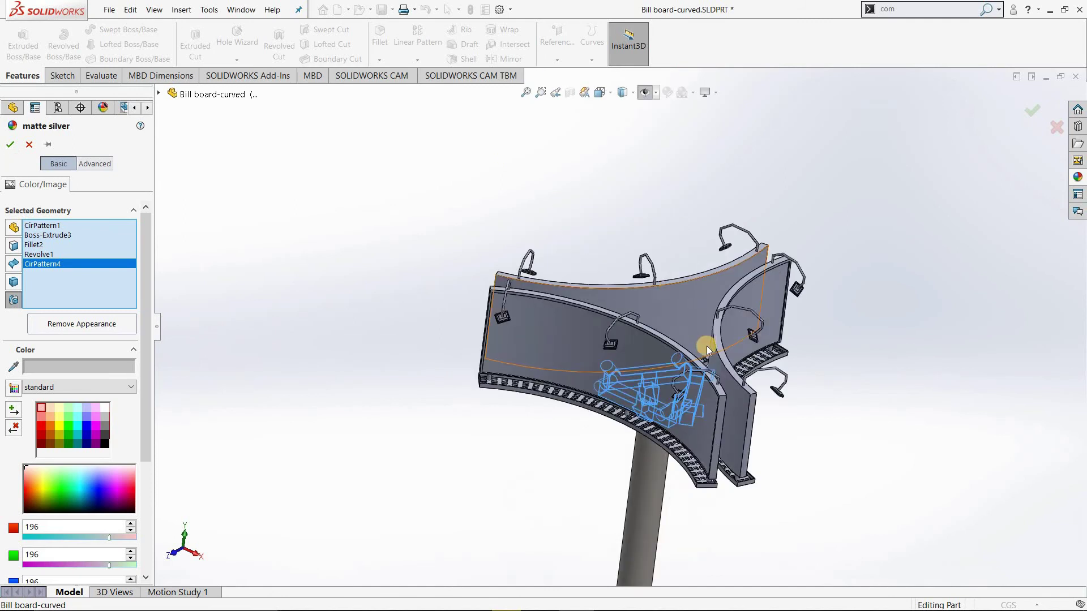
pyautogui.scroll(-3, 710, 324)
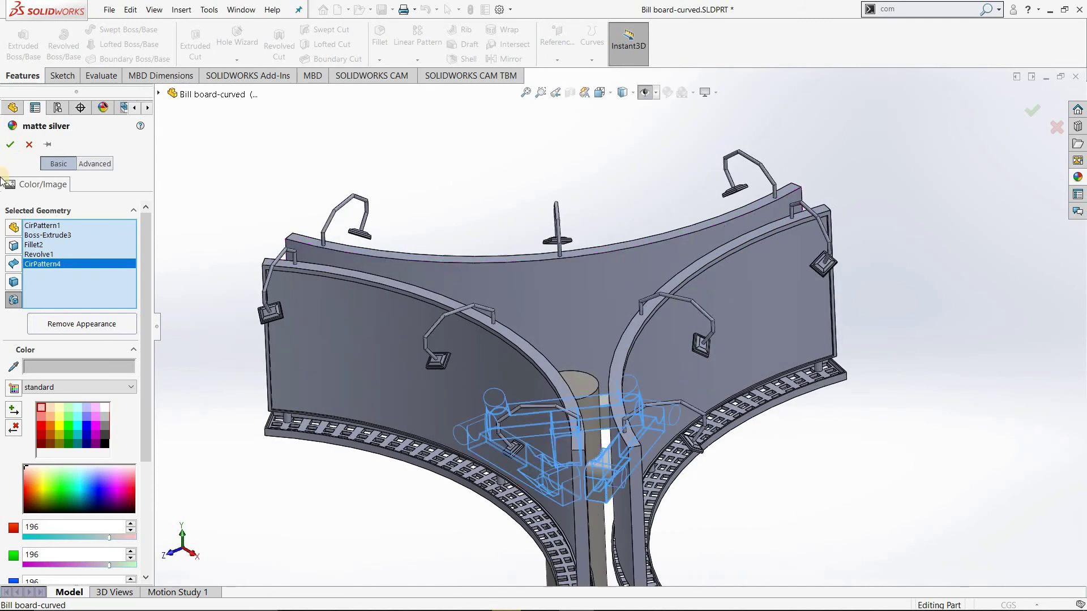
pyautogui.click(9, 146)
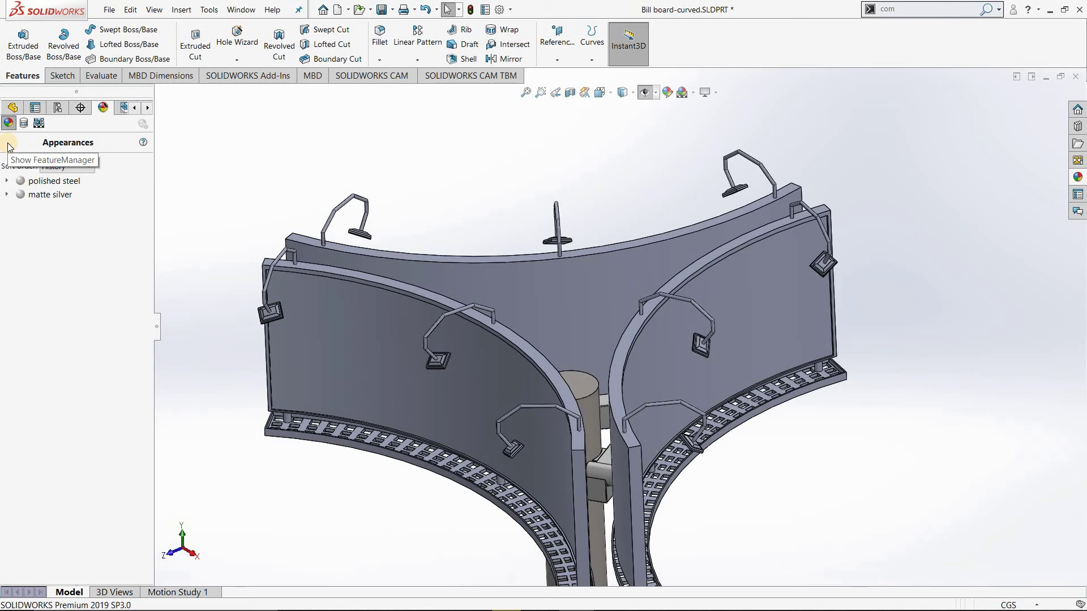
# Add the curved lower rails of all three panels, including CirPattern2, to polished steel.
pyautogui.click(55, 184)
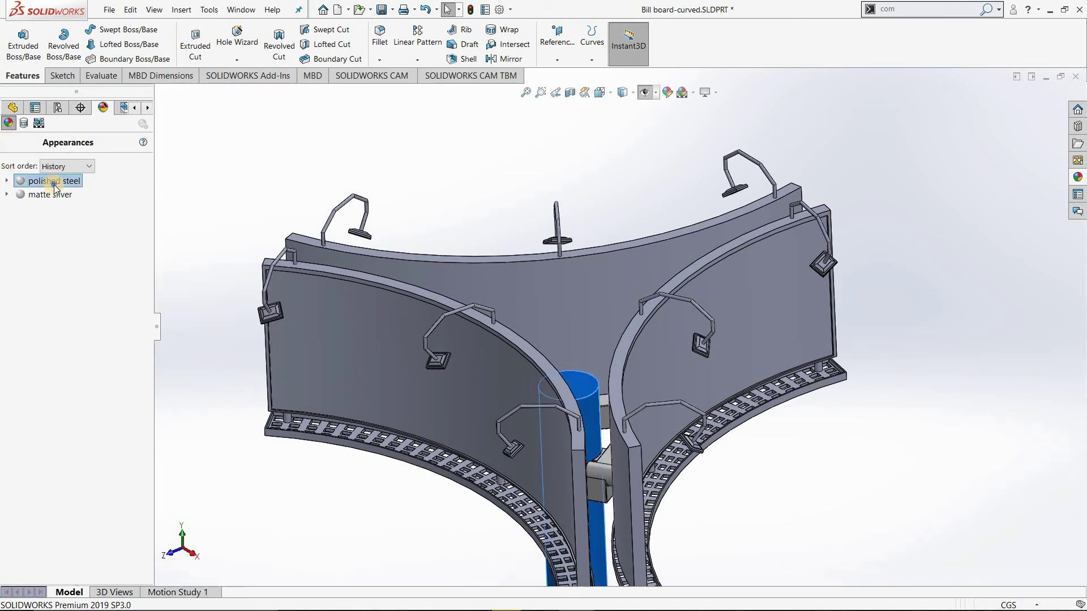
pyautogui.rightClick(55, 184)
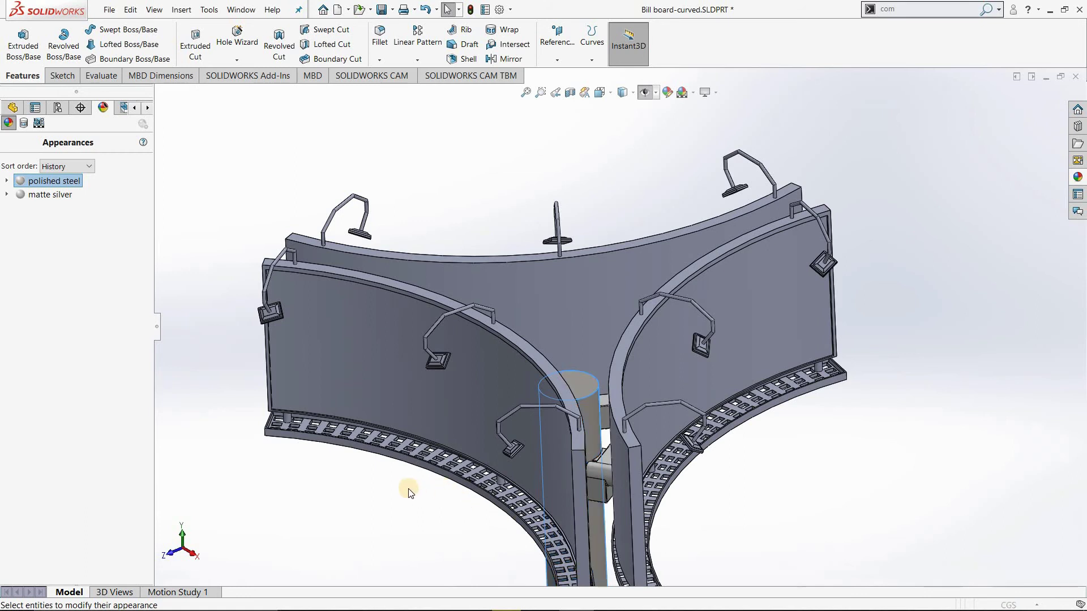
pyautogui.scroll(-3, 423, 469)
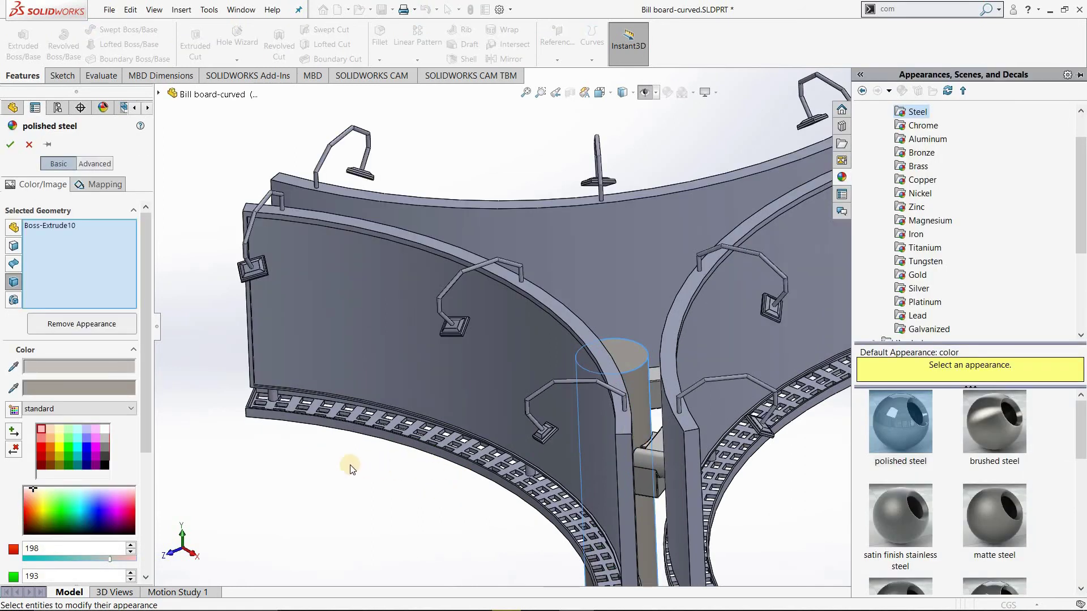
pyautogui.click(321, 423)
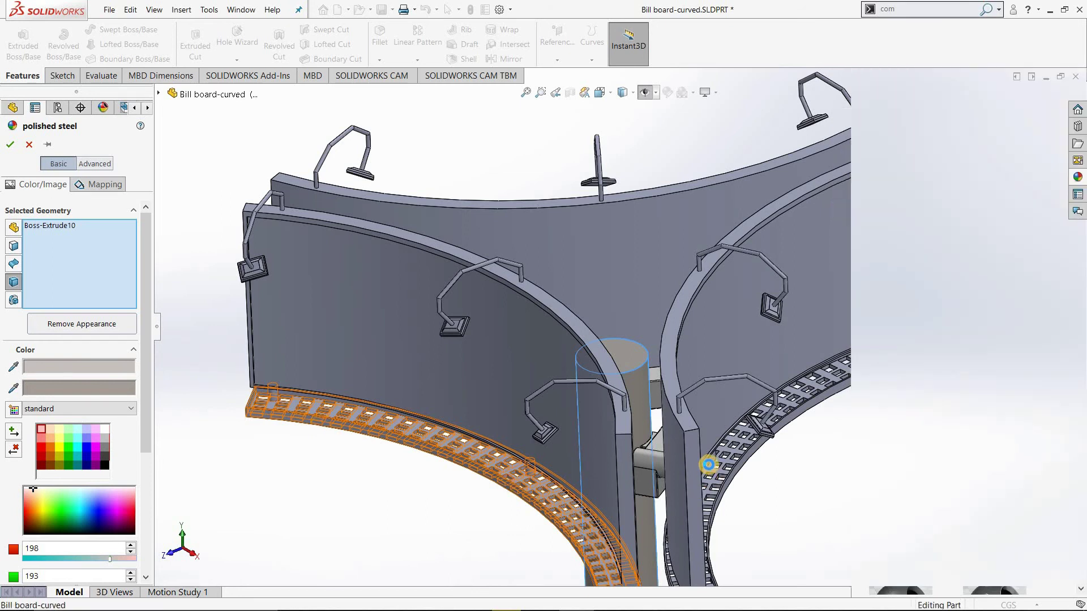
pyautogui.click(746, 472)
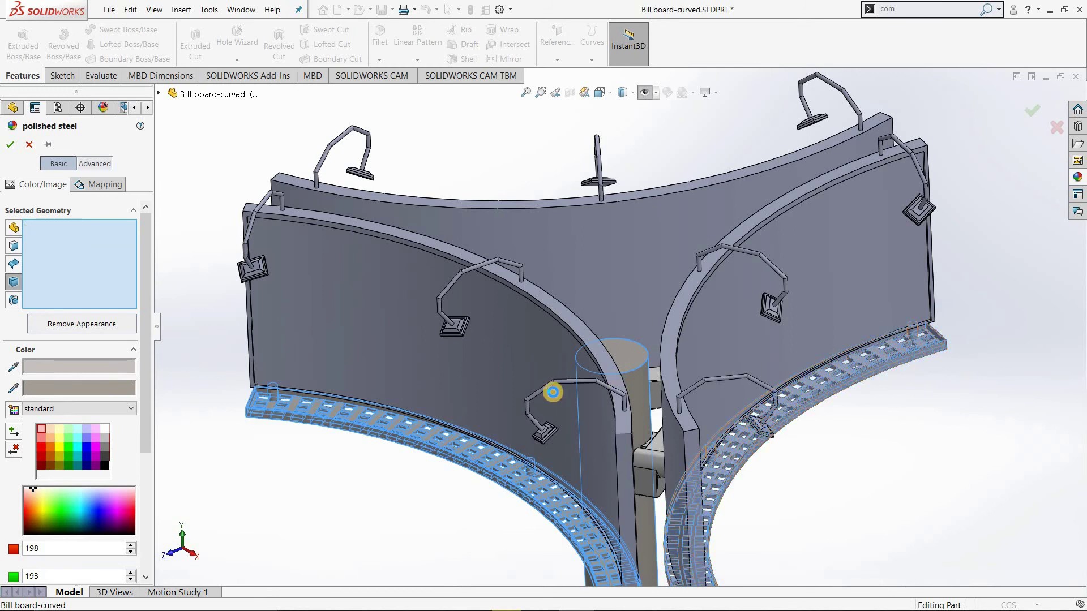
pyautogui.click(718, 456)
pyautogui.moveTo(518, 411)
pyautogui.mouseDown(button='middle')
pyautogui.moveTo(381, 452)
pyautogui.moveTo(396, 355)
pyautogui.mouseUp(button='middle')
pyautogui.click(415, 458)
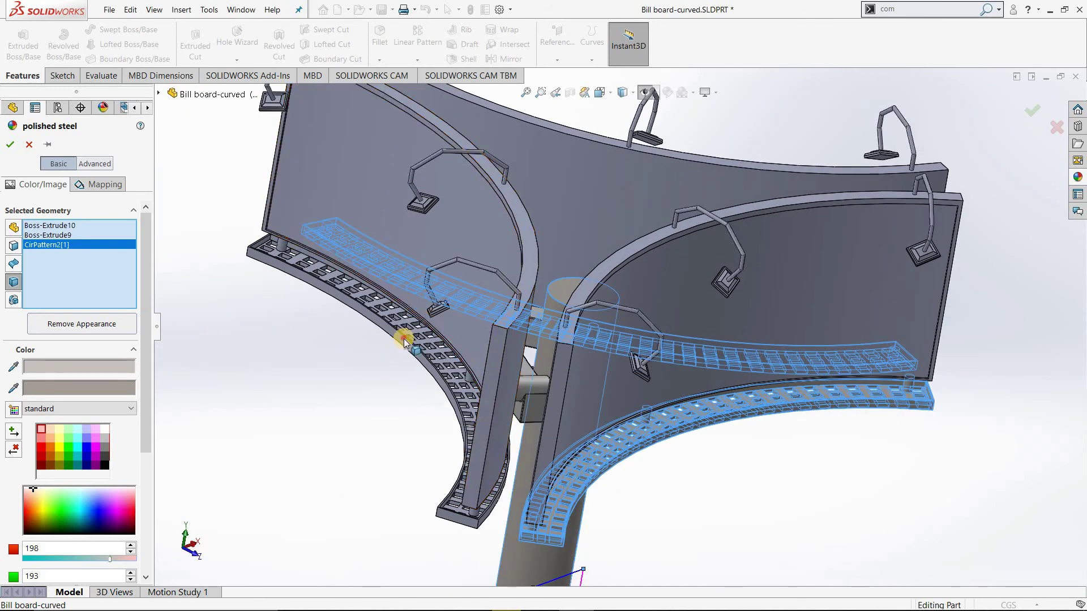
pyautogui.click(405, 340)
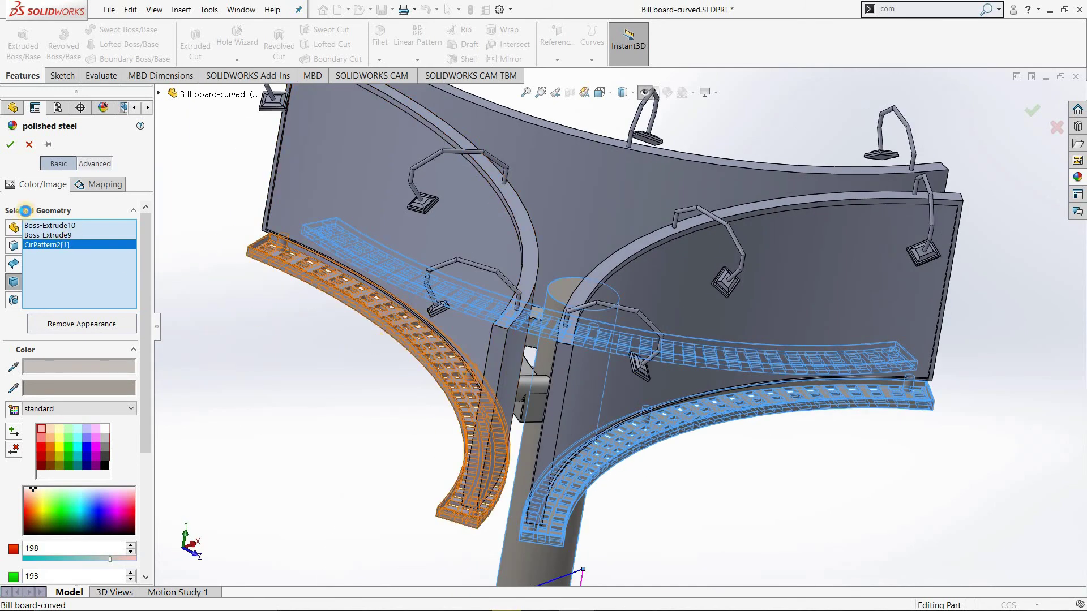
pyautogui.click(12, 145)
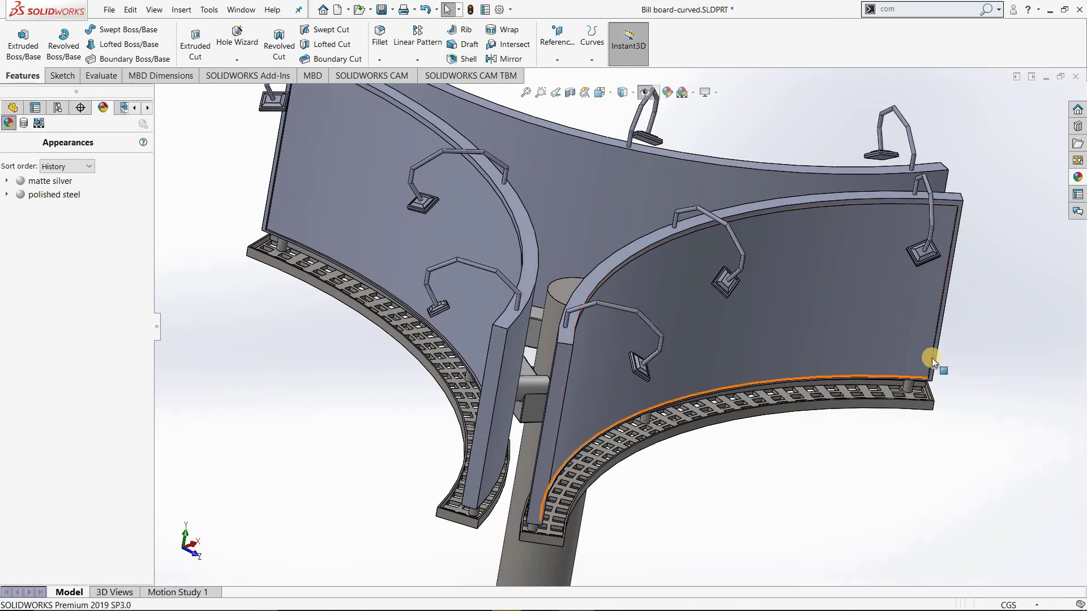
# Apply dark grey low gloss plastic to the whole Boss-Extrude1 frame.
pyautogui.moveTo(724, 396); pyautogui.dragTo(705, 386, button='middle')
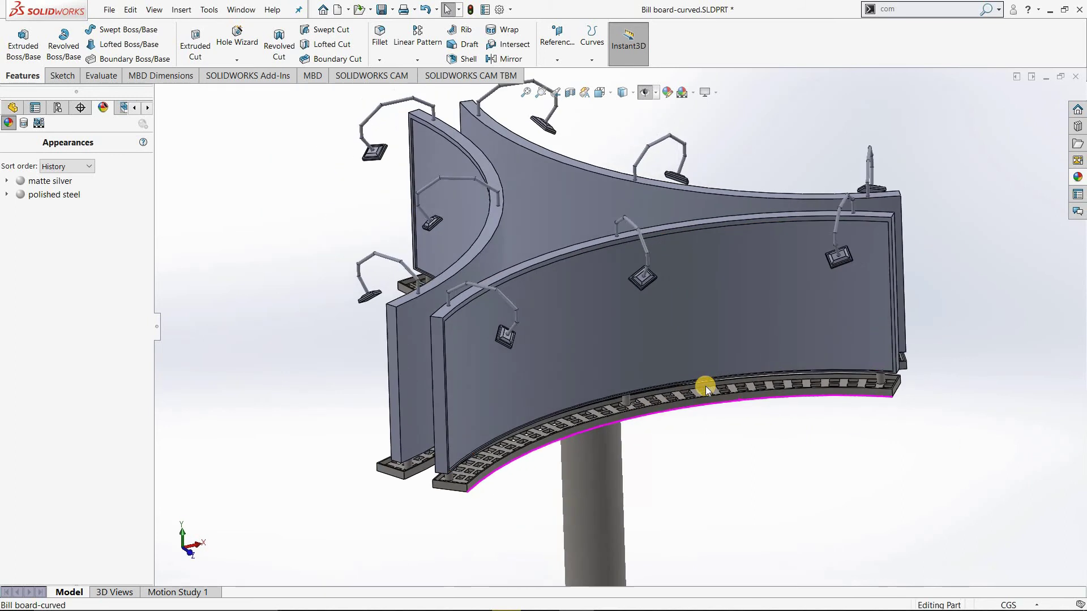
pyautogui.scroll(5, 613, 453)
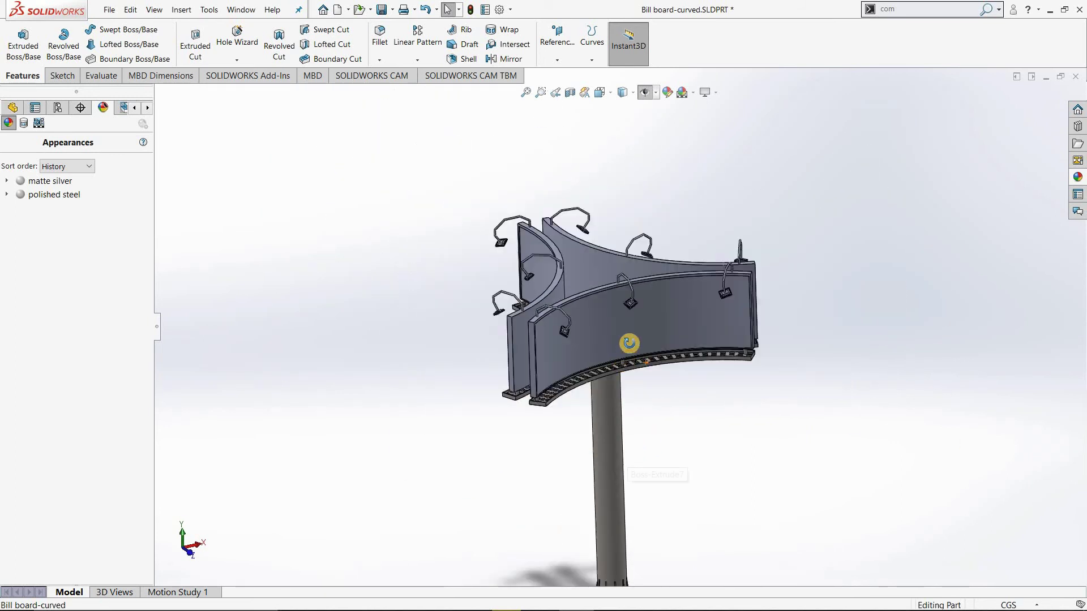
pyautogui.moveTo(631, 347)
pyautogui.mouseDown(button='middle')
pyautogui.moveTo(602, 398)
pyautogui.moveTo(600, 271)
pyautogui.mouseUp(button='middle')
pyautogui.scroll(-3, 600, 272)
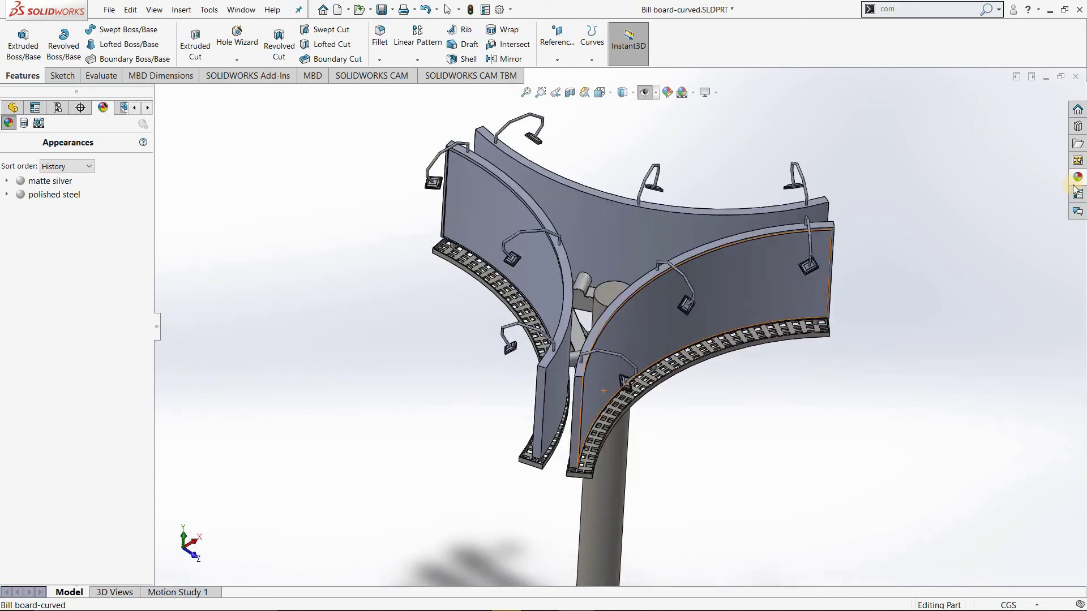
pyautogui.click(1077, 178)
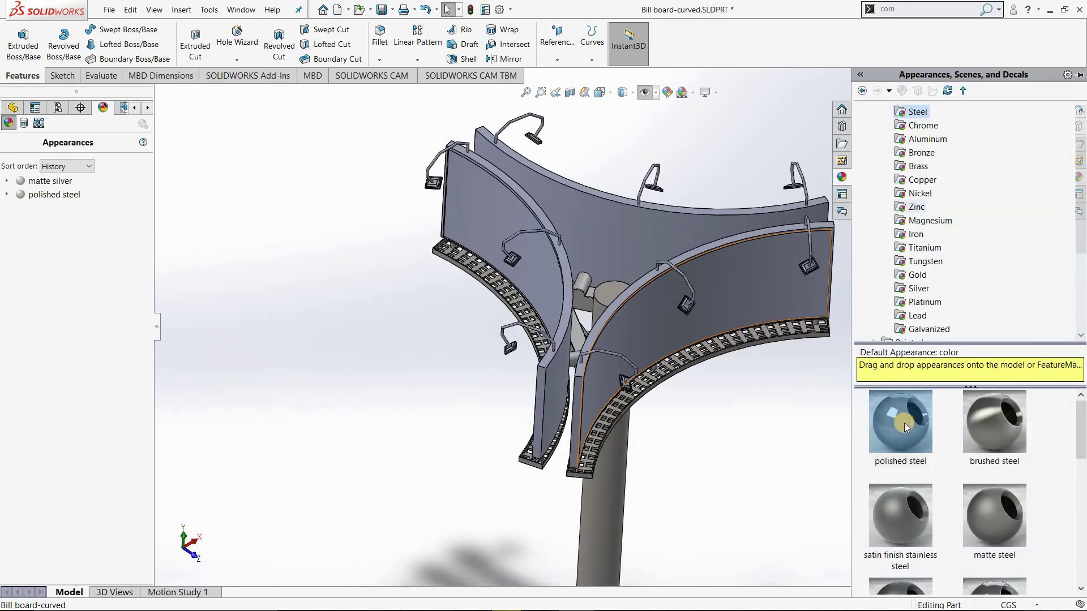
pyautogui.scroll(1, 888, 152)
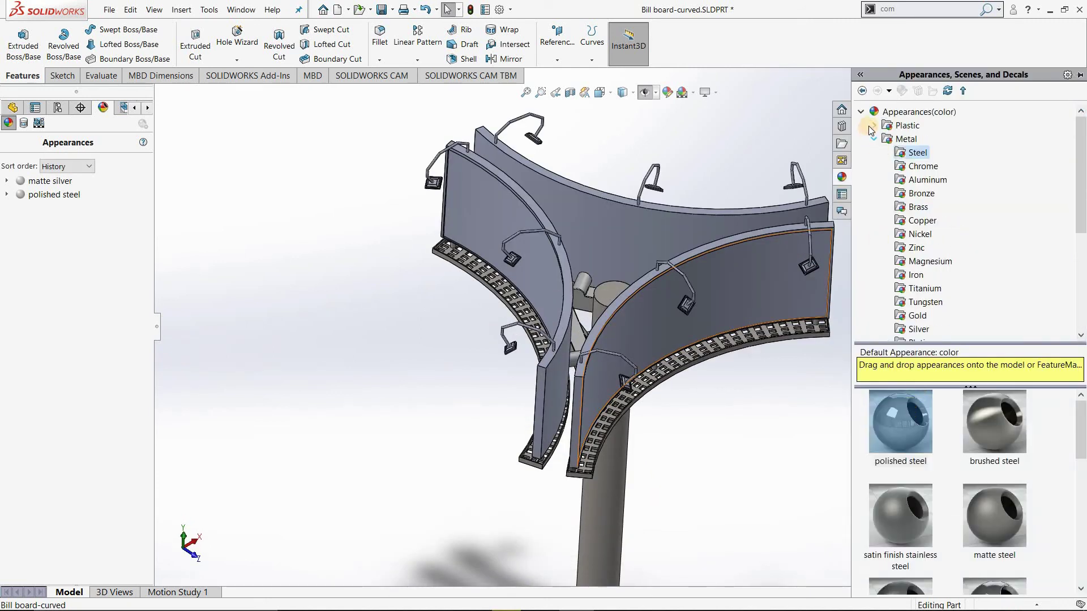
pyautogui.doubleClick(886, 139)
pyautogui.click(875, 127)
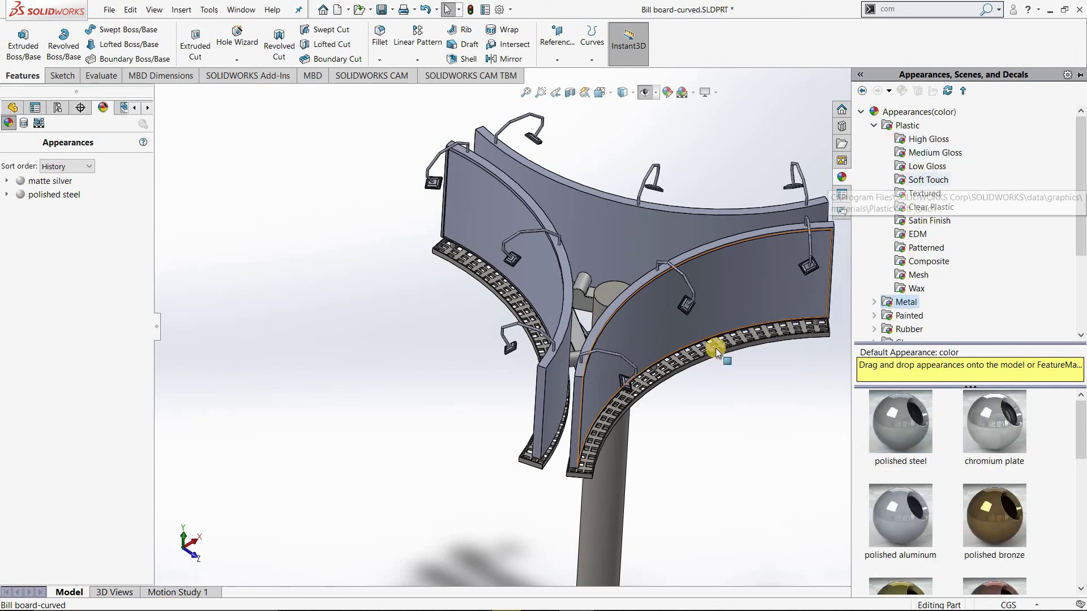
pyautogui.scroll(-2, 644, 316)
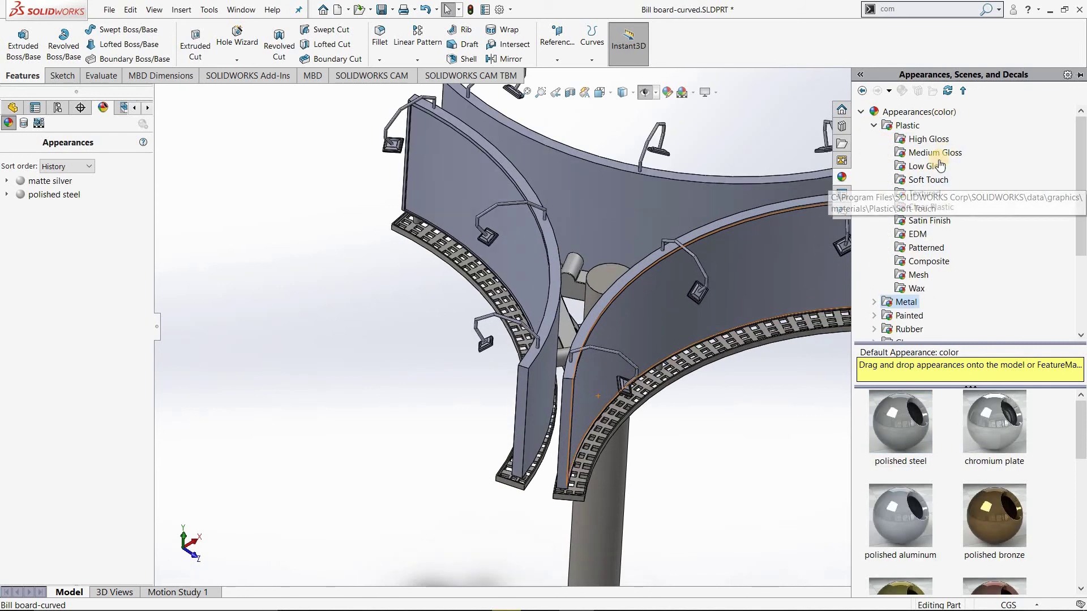
pyautogui.click(927, 167)
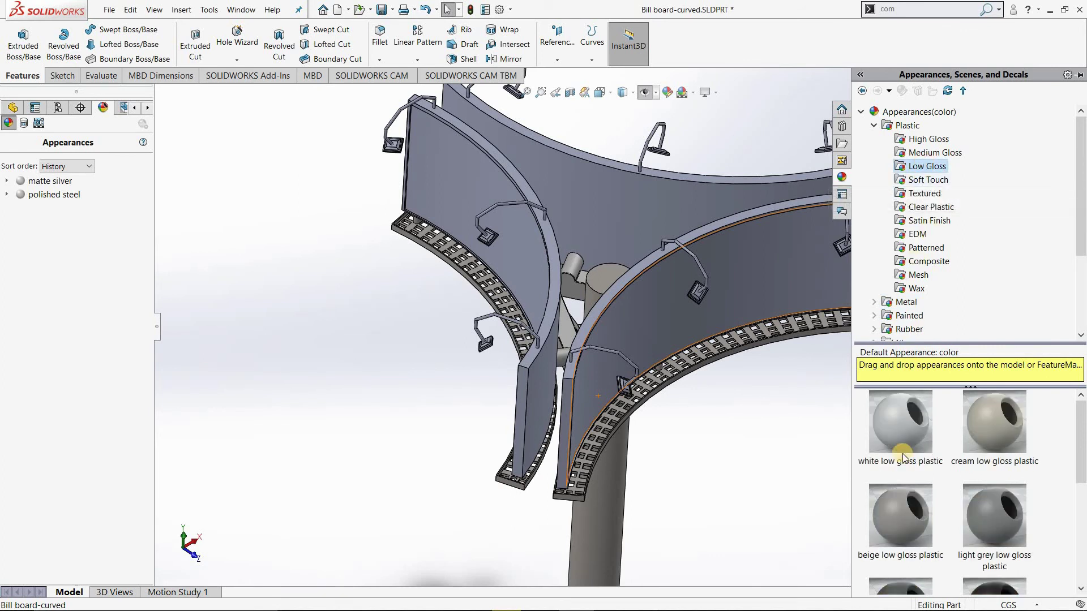
pyautogui.scroll(-3, 915, 463)
pyautogui.moveTo(914, 463); pyautogui.dragTo(548, 240)
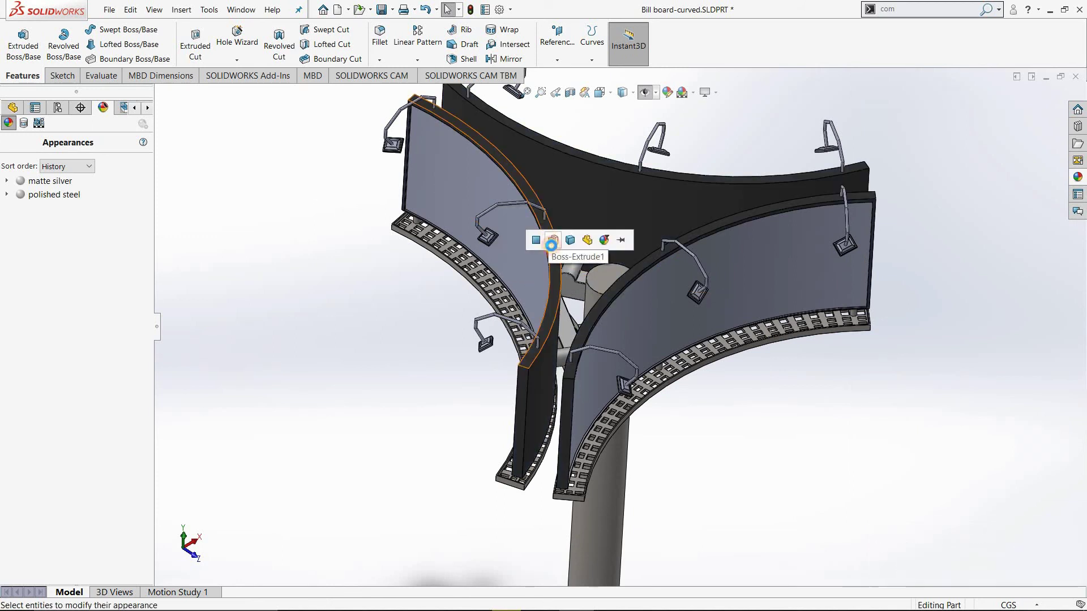
pyautogui.click(551, 245)
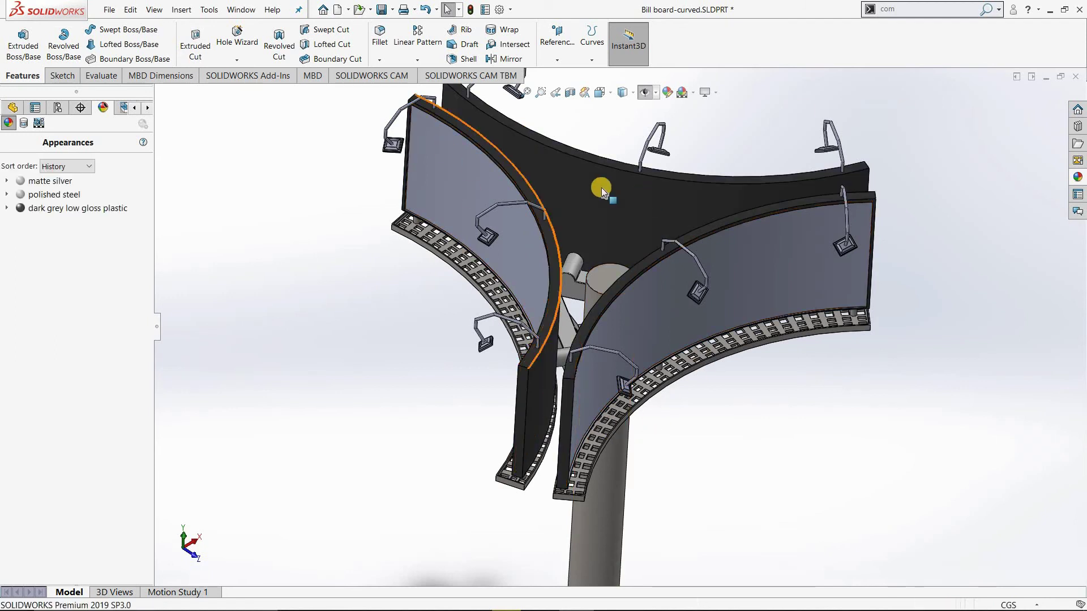
# Apply a plain colour appearance to the Cut-Extrude2 panel faces.
pyautogui.moveTo(648, 302)
pyautogui.mouseDown(button='middle')
pyautogui.moveTo(515, 240)
pyautogui.moveTo(1015, 184)
pyautogui.mouseUp(button='middle')
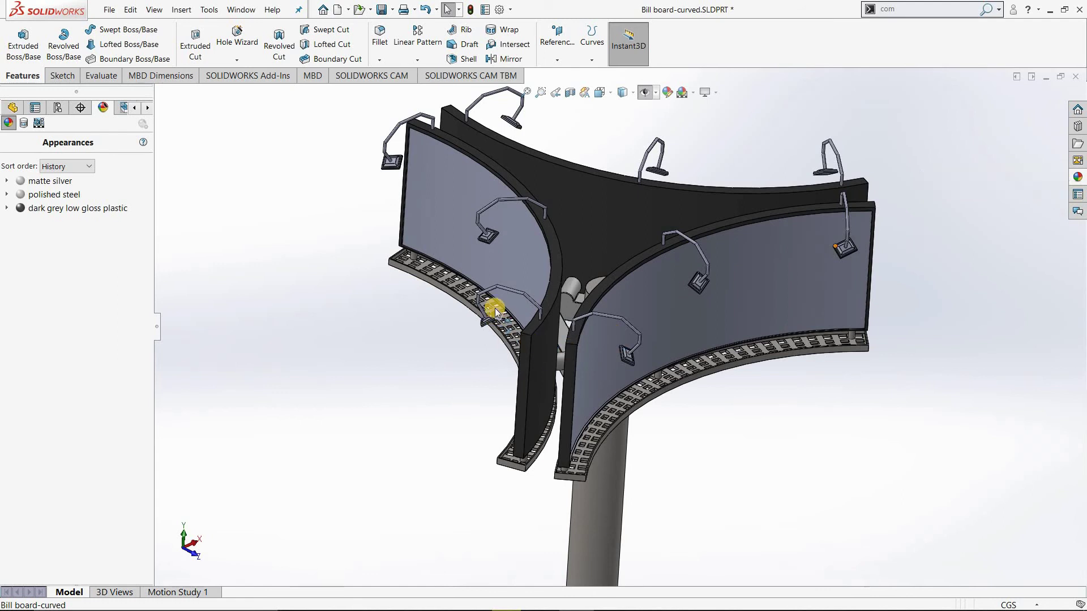
pyautogui.moveTo(520, 222)
pyautogui.mouseDown(button='middle')
pyautogui.moveTo(640, 311)
pyautogui.moveTo(1065, 158)
pyautogui.mouseUp(button='middle')
pyautogui.scroll(-5, 604, 291)
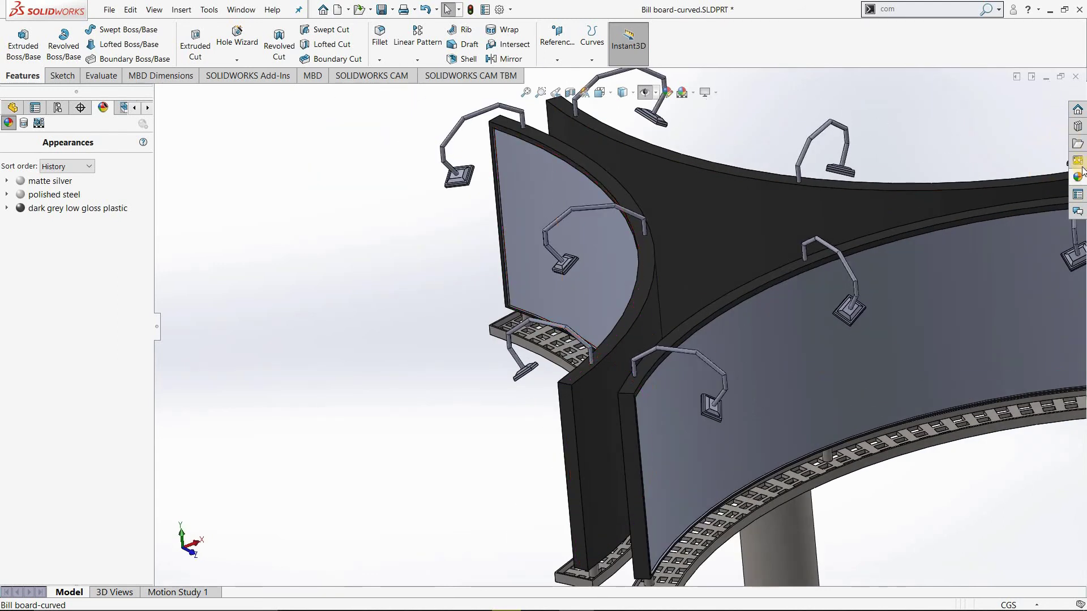
pyautogui.click(1077, 177)
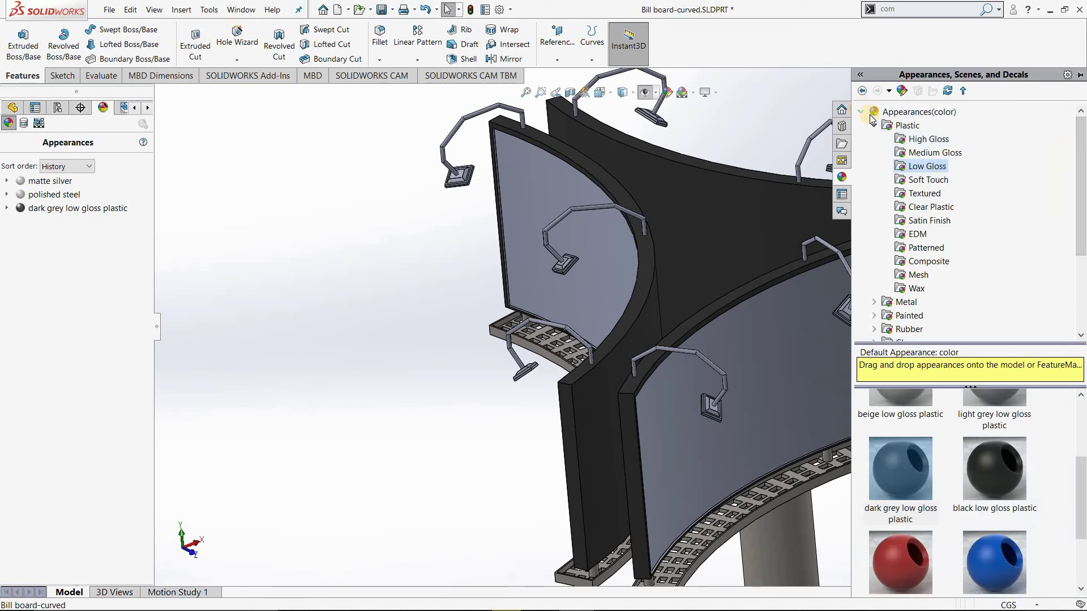
pyautogui.click(872, 113)
pyautogui.moveTo(905, 425); pyautogui.dragTo(797, 355)
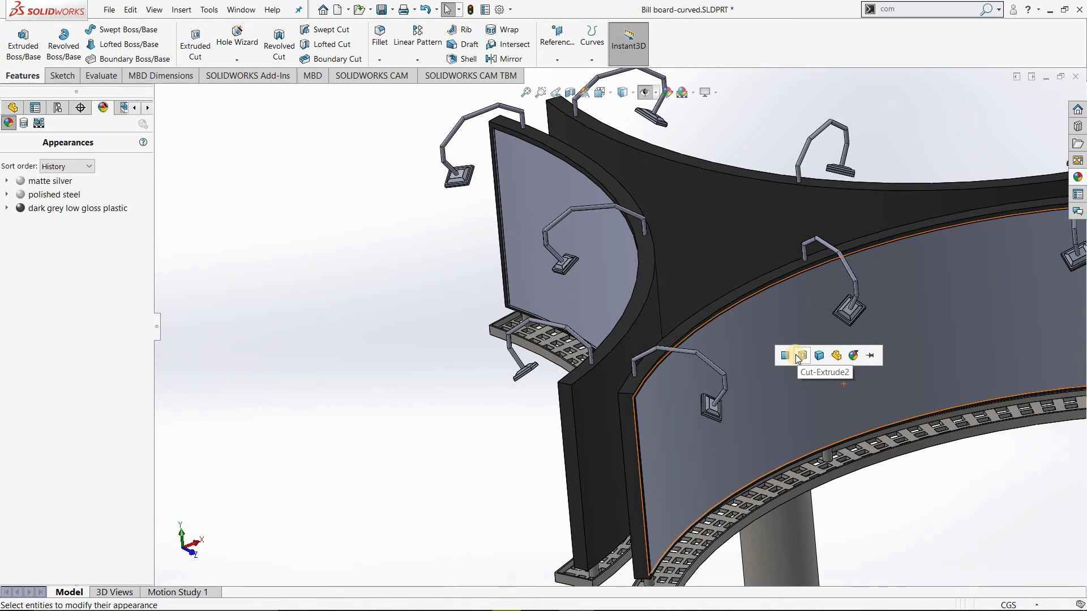
pyautogui.click(800, 355)
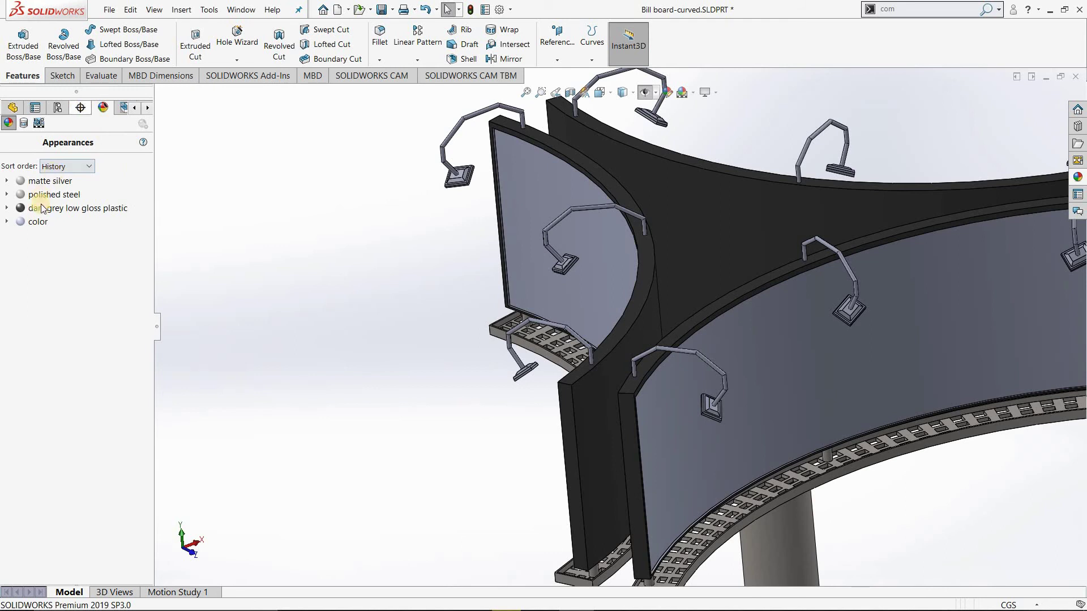
pyautogui.rightClick(35, 221)
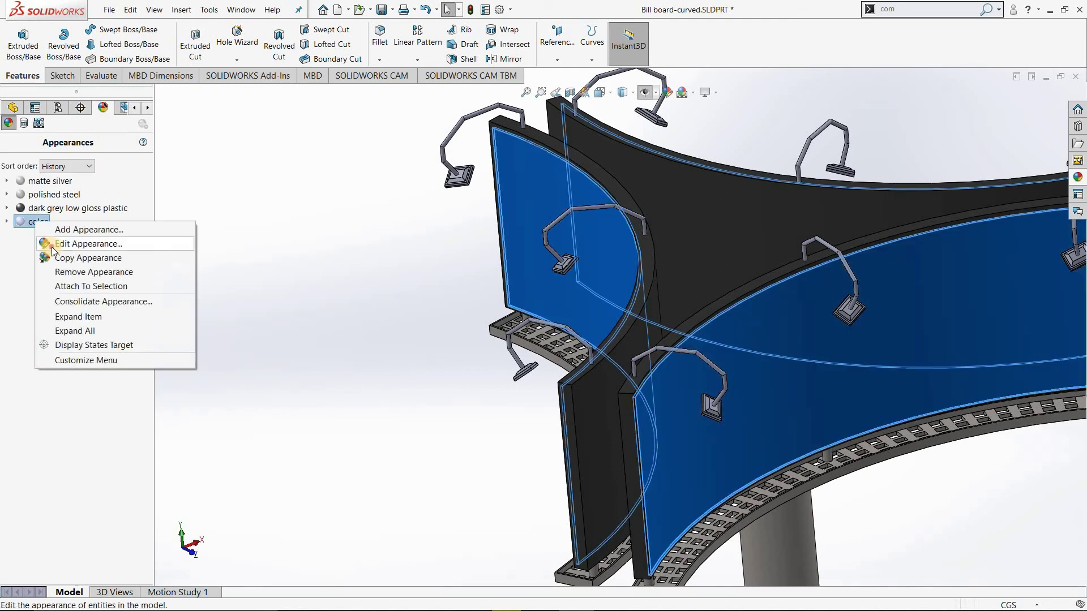
# Set the panel faces' colour appearance to white, RGB 255, 255, 255.
pyautogui.click(91, 244)
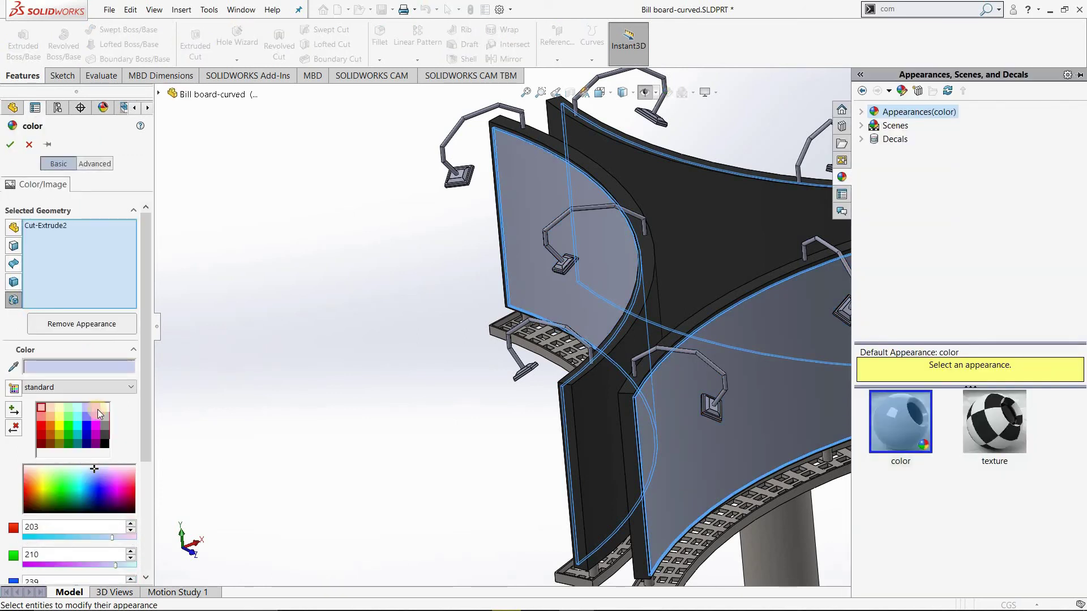
pyautogui.click(101, 408)
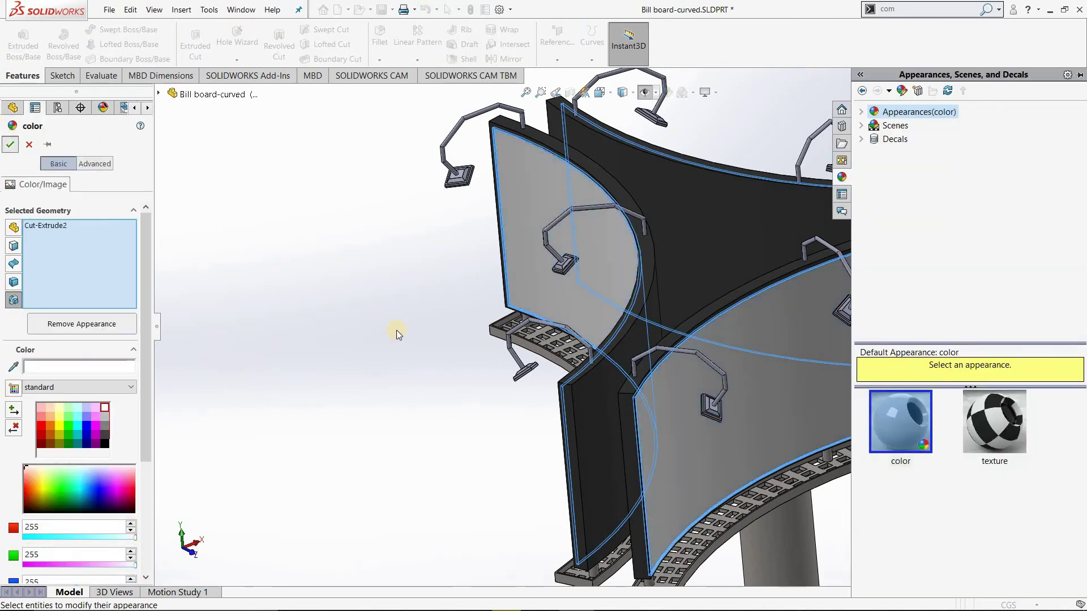
pyautogui.press('Return')
pyautogui.click(375, 350)
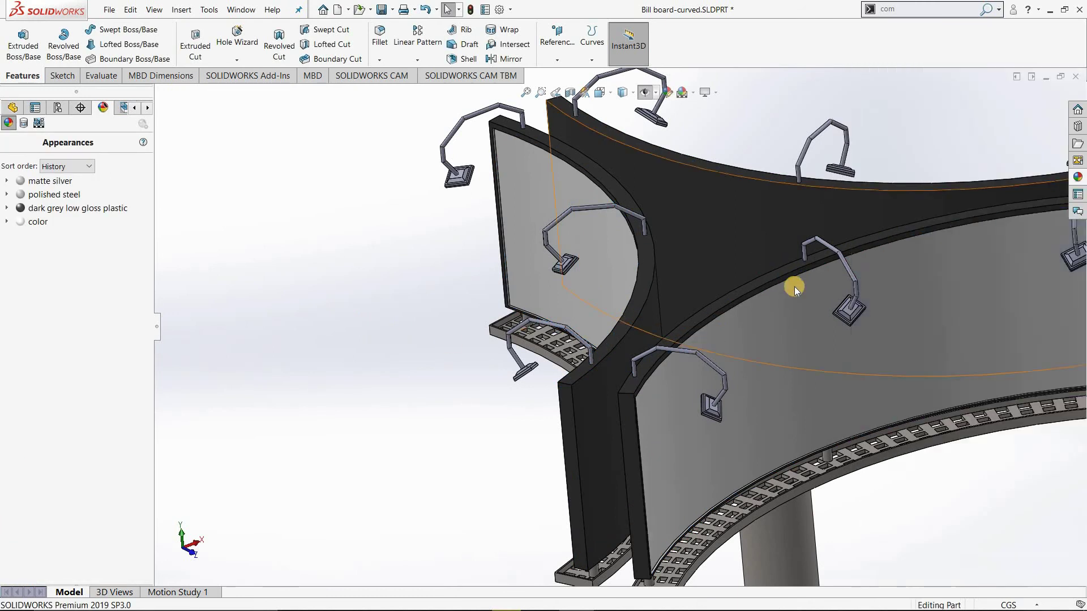
pyautogui.scroll(2, 779, 350)
pyautogui.scroll(2, 740, 396)
pyautogui.scroll(2, 671, 281)
pyautogui.scroll(-2, 671, 281)
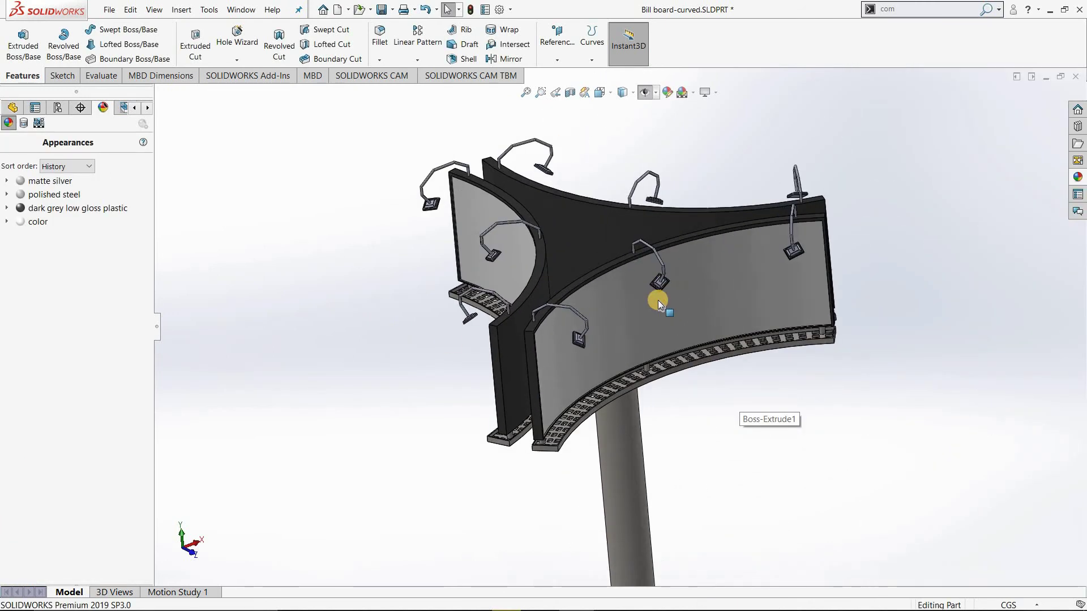
pyautogui.scroll(-2, 658, 300)
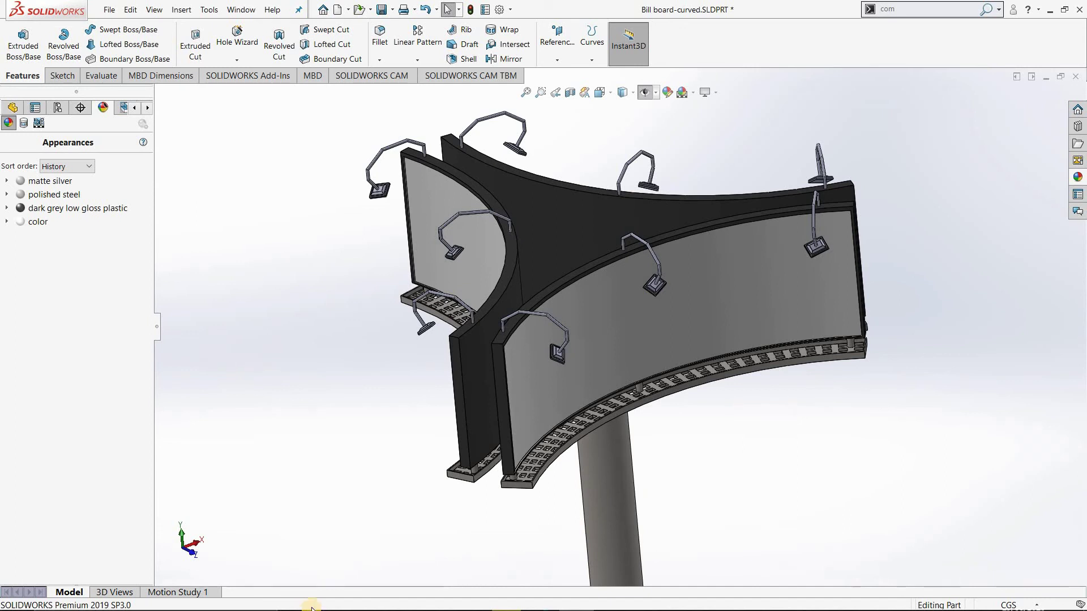
pyautogui.press('super')
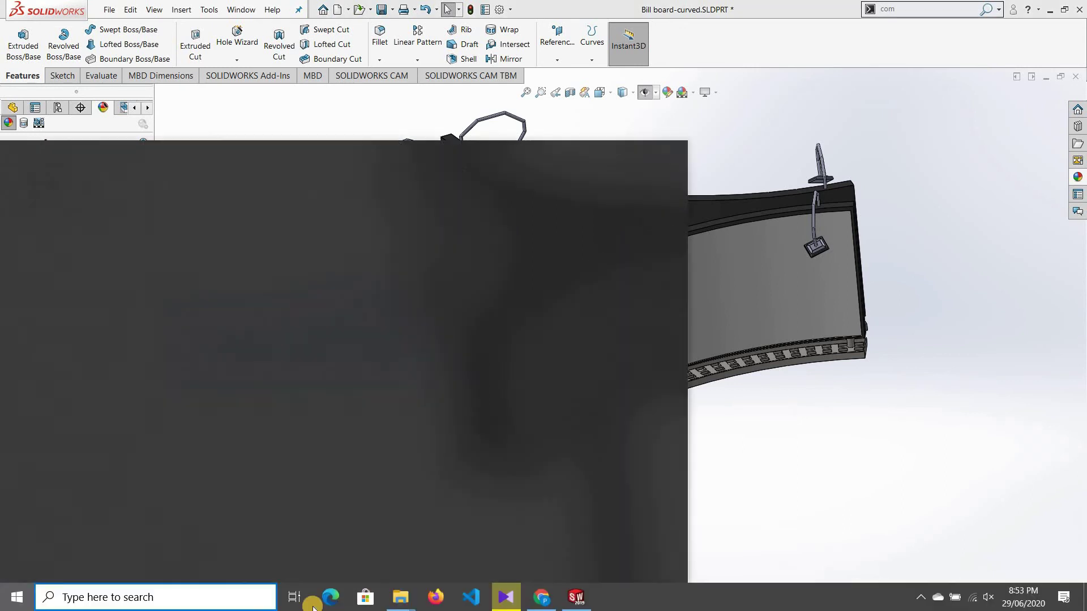
pyautogui.press('Escape')
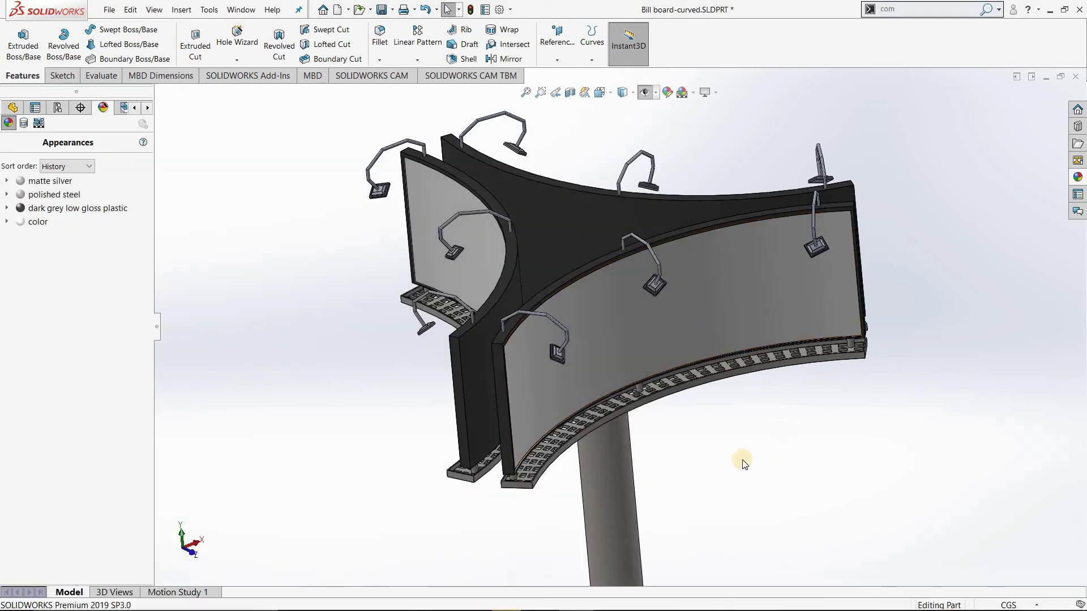
pyautogui.moveTo(745, 419)
pyautogui.mouseDown(button='middle')
pyautogui.moveTo(782, 420)
pyautogui.moveTo(790, 456)
pyautogui.moveTo(753, 442)
pyautogui.mouseUp(button='middle')
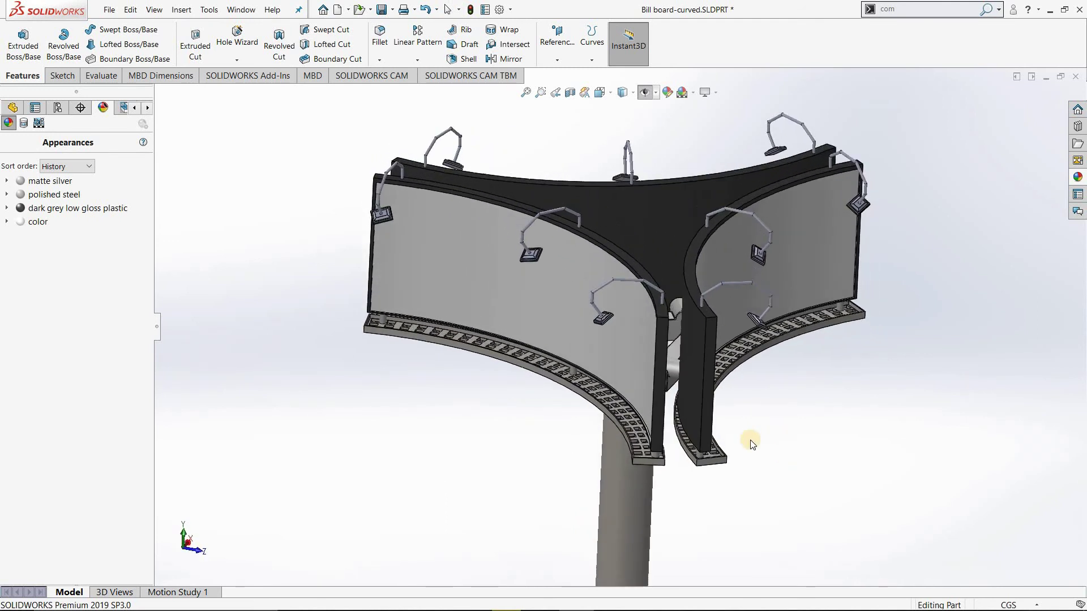
pyautogui.scroll(-2, 644, 286)
pyautogui.scroll(-3, 644, 285)
pyautogui.scroll(5, 647, 351)
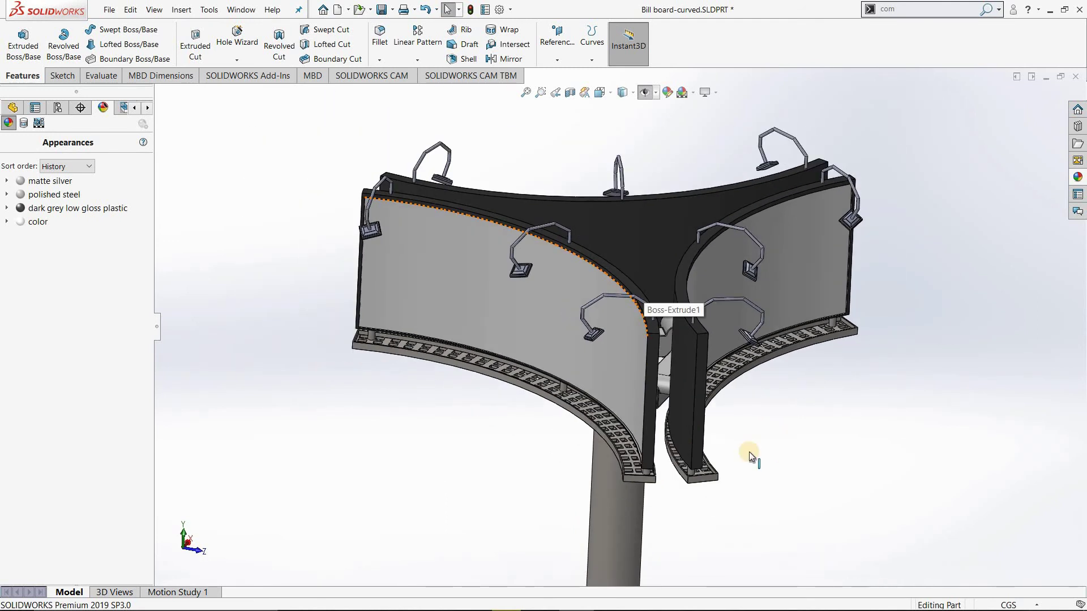
pyautogui.moveTo(728, 451); pyautogui.dragTo(709, 437, button='middle')
pyautogui.scroll(-3, 737, 446)
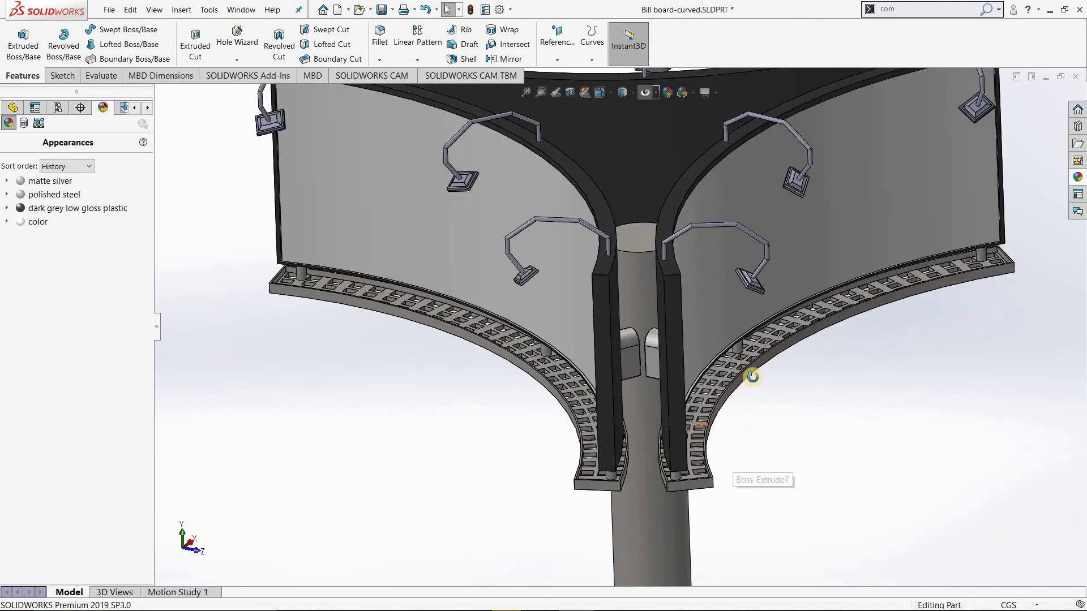
pyautogui.moveTo(752, 376)
pyautogui.mouseDown(button='middle')
pyautogui.moveTo(789, 449)
pyautogui.moveTo(671, 451)
pyautogui.mouseUp(button='middle')
pyautogui.scroll(-3, 670, 451)
pyautogui.scroll(4, 519, 310)
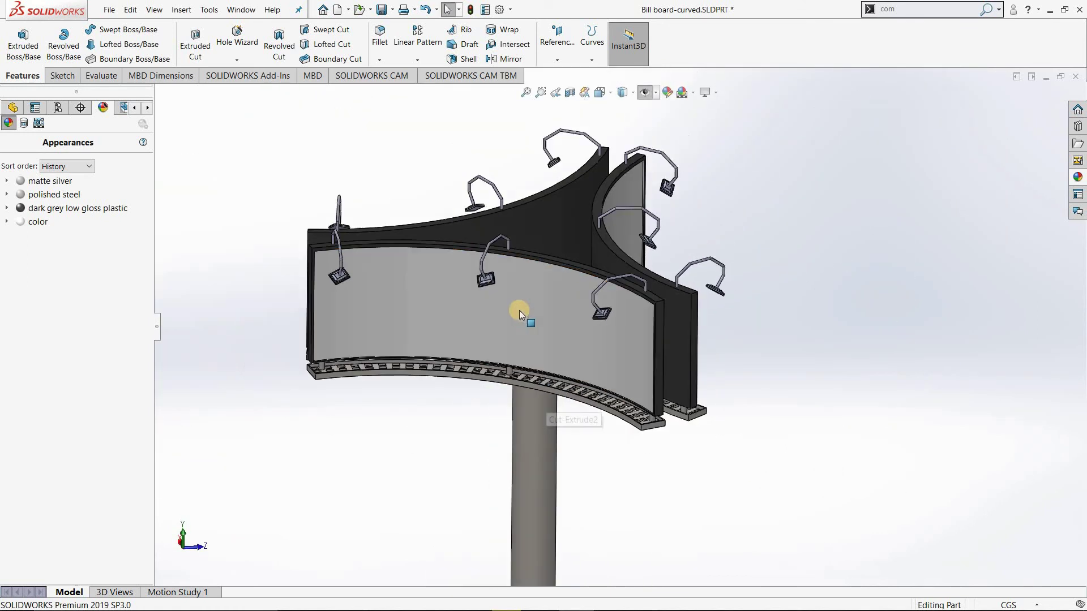
pyautogui.scroll(-1, 517, 304)
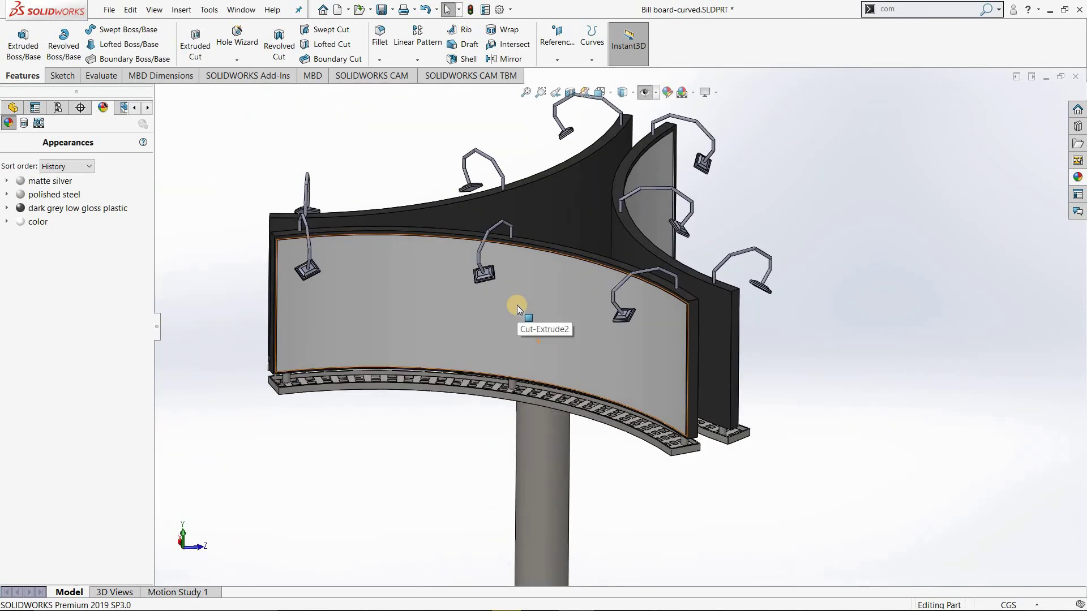
pyautogui.scroll(-1, 447, 295)
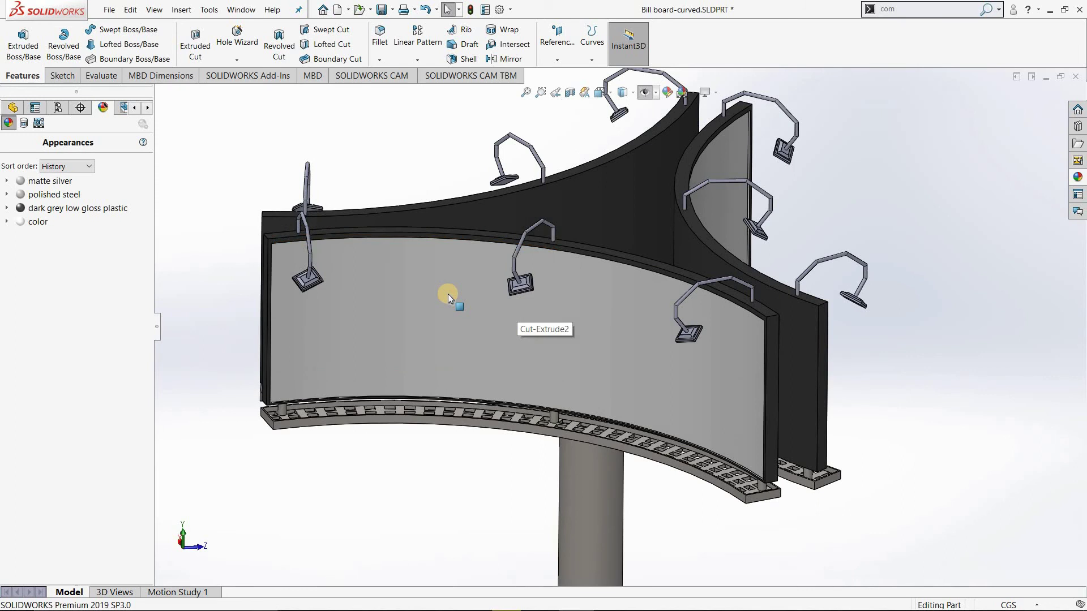
pyautogui.hotkey('ctrl', '7')
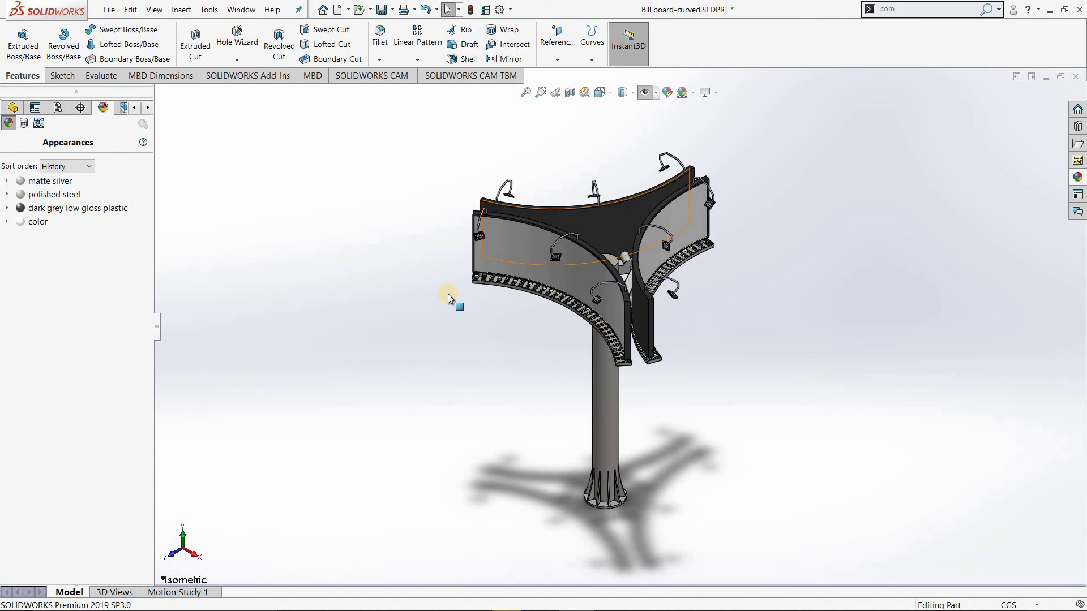
pyautogui.scroll(-2, 586, 311)
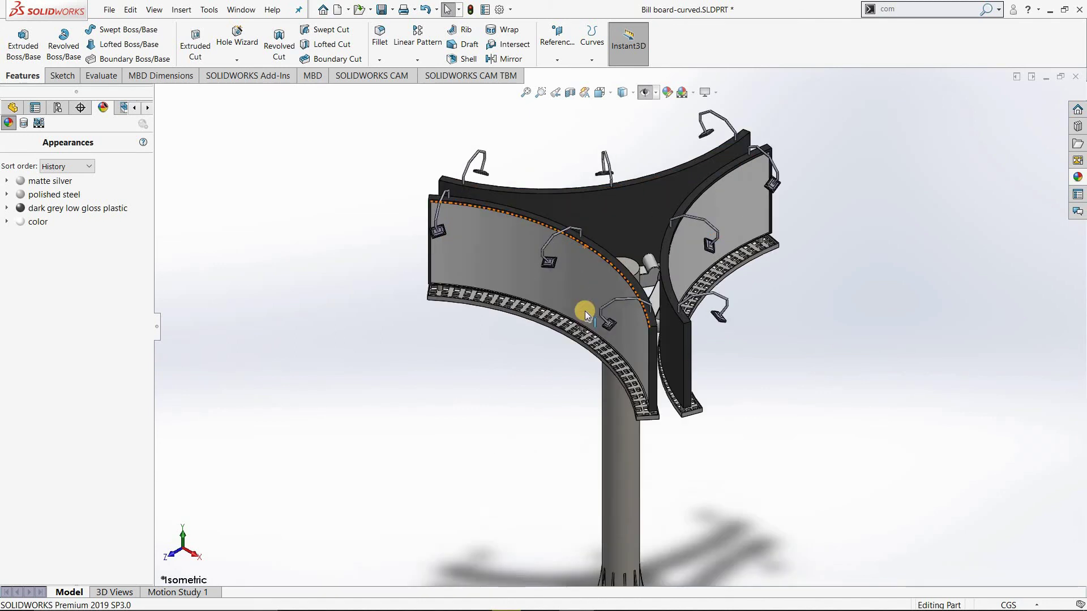
pyautogui.scroll(-1, 586, 311)
pyautogui.scroll(-1, 453, 360)
pyautogui.scroll(-1, 451, 355)
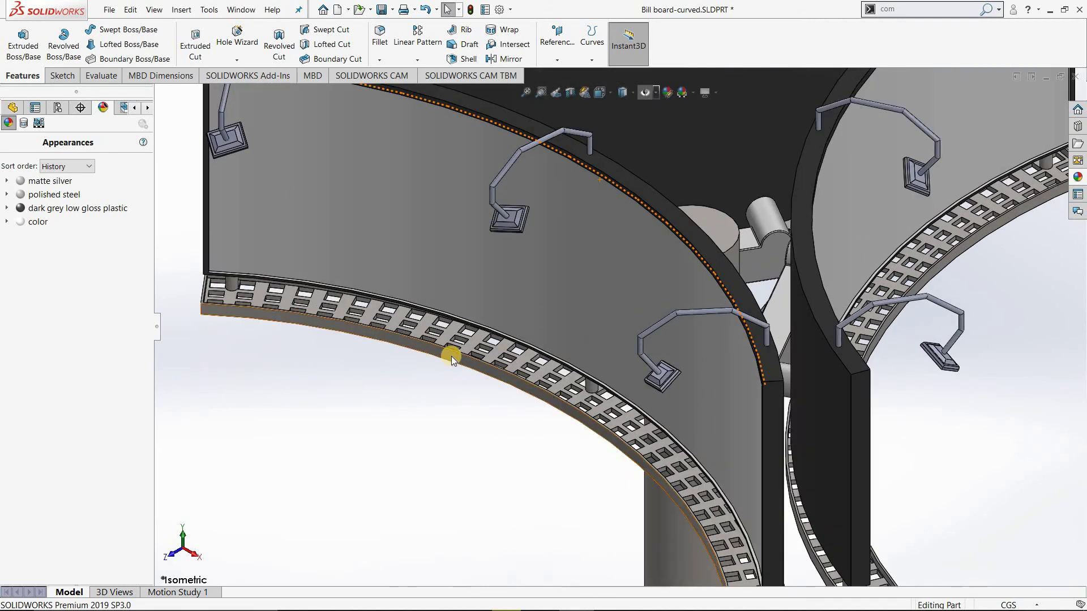
pyautogui.click(451, 356)
pyautogui.moveTo(53, 194)
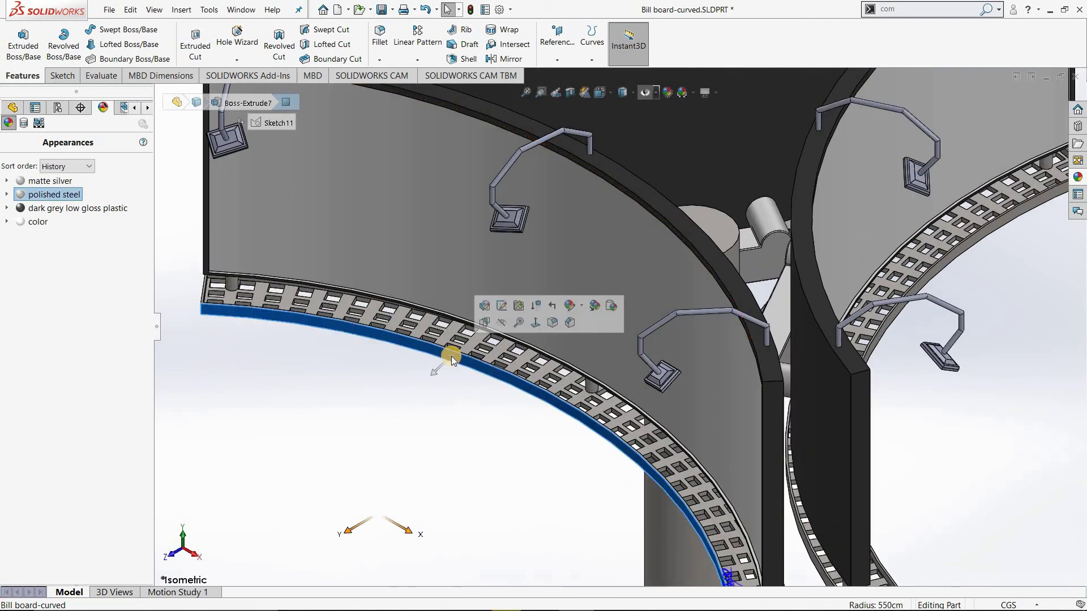
# Add the lamp hook and arm patterns on every panel to polished steel.
pyautogui.rightClick(95, 205)
pyautogui.click(604, 197)
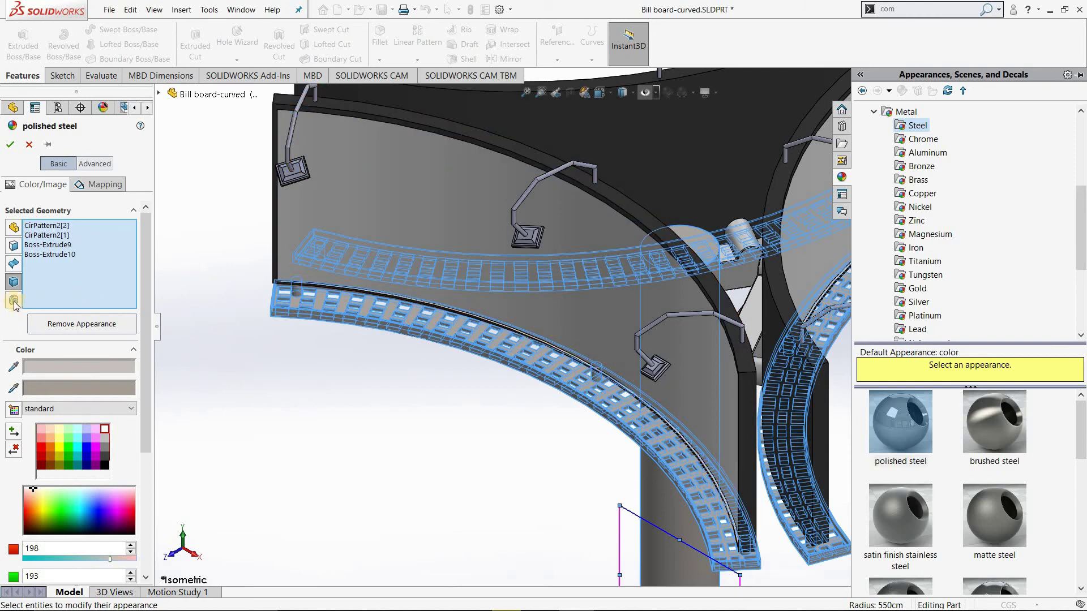
pyautogui.click(28, 302)
pyautogui.scroll(3, 734, 309)
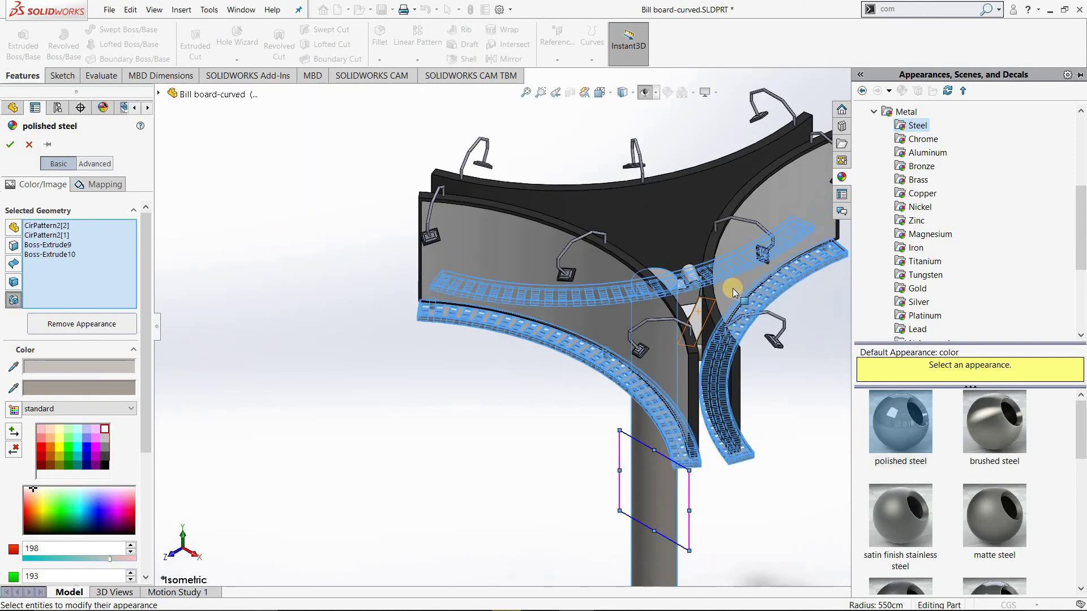
pyautogui.scroll(1, 731, 300)
pyautogui.scroll(-2, 708, 300)
pyautogui.scroll(-2, 694, 372)
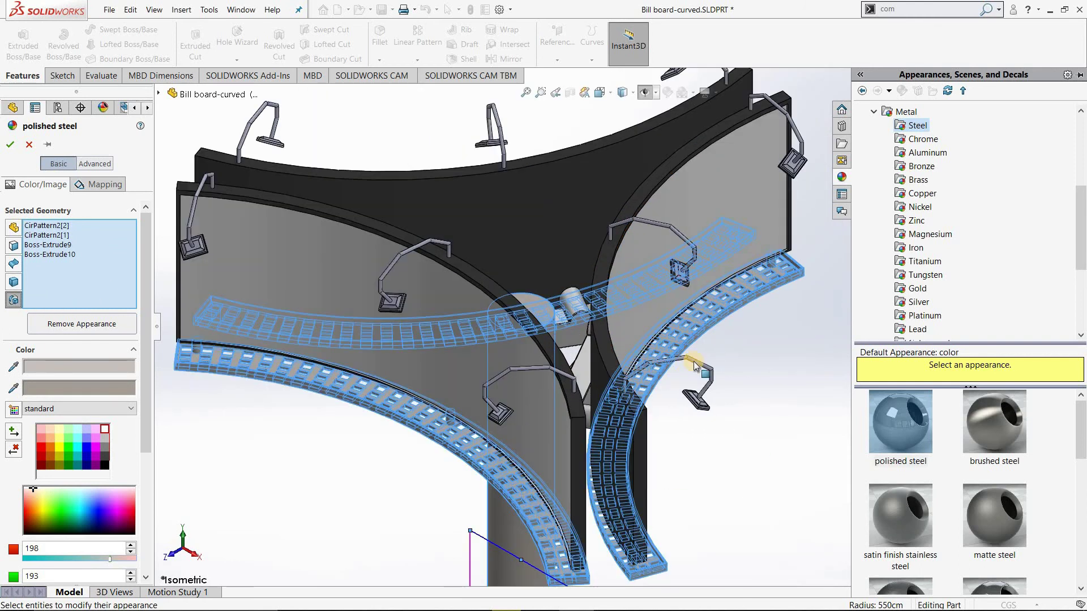
pyautogui.click(693, 360)
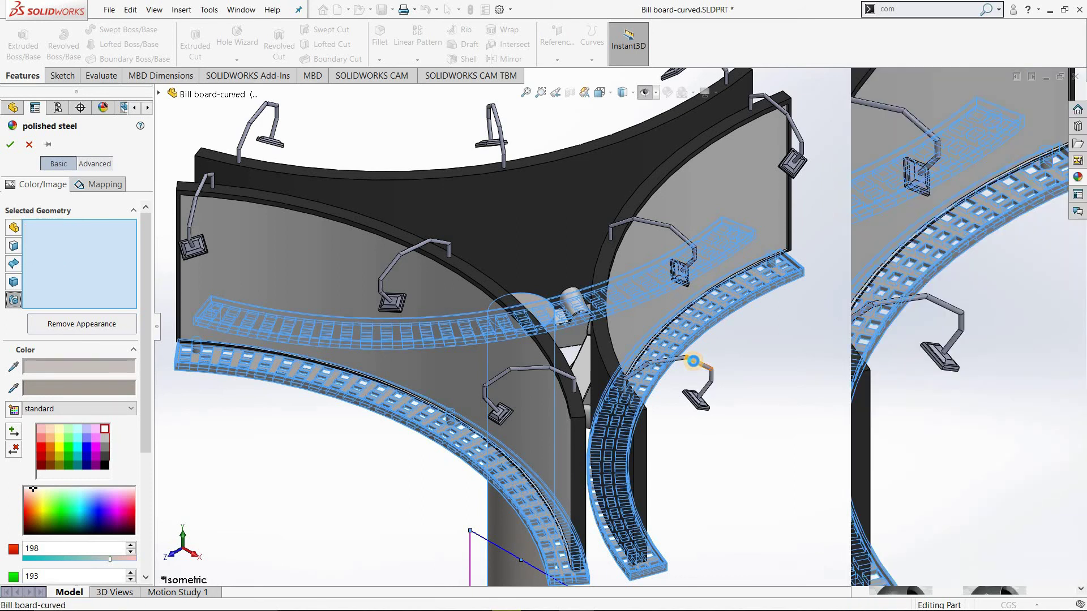
pyautogui.click(389, 270)
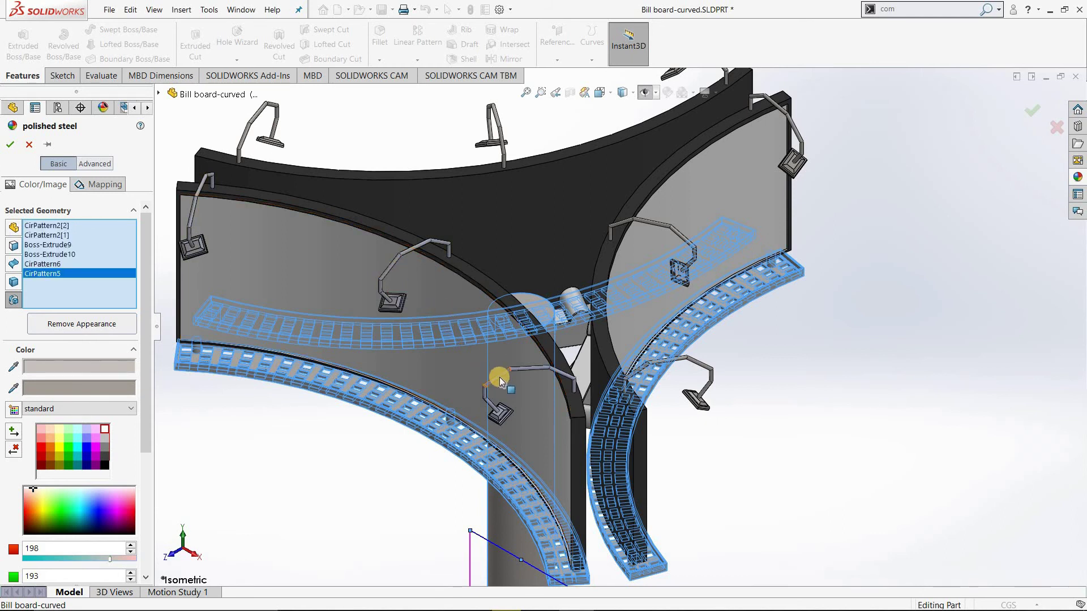
pyautogui.click(478, 385)
pyautogui.click(206, 310)
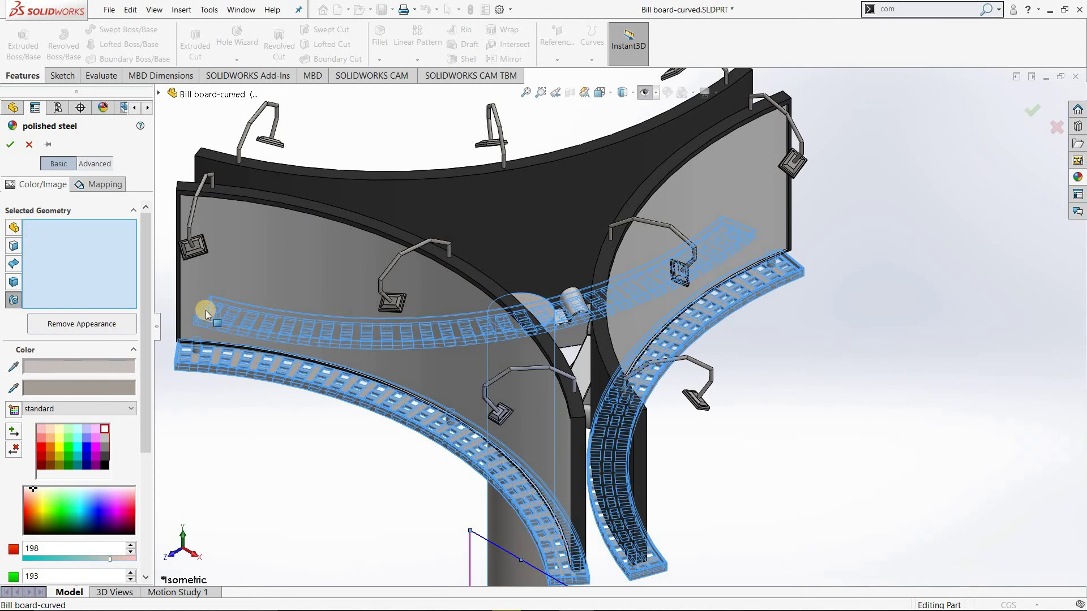
pyautogui.click(15, 150)
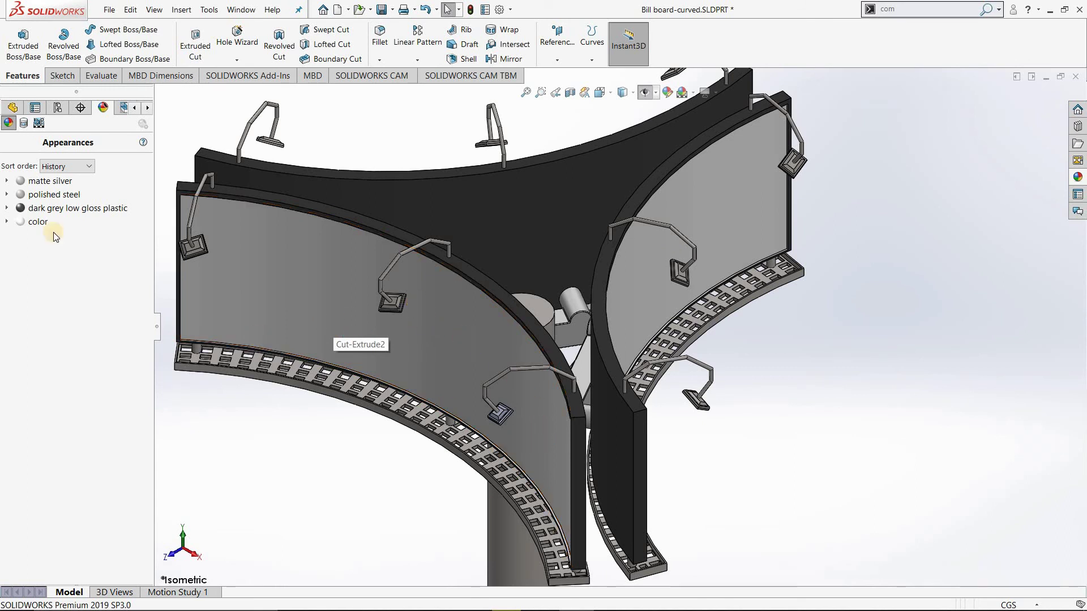
# Add the last lamp part, Boss-Extrude12, to polished steel.
pyautogui.moveTo(56, 208)
pyautogui.mouseDown()
pyautogui.moveTo(473, 368)
pyautogui.moveTo(392, 264)
pyautogui.mouseUp()
pyautogui.rightClick(59, 199)
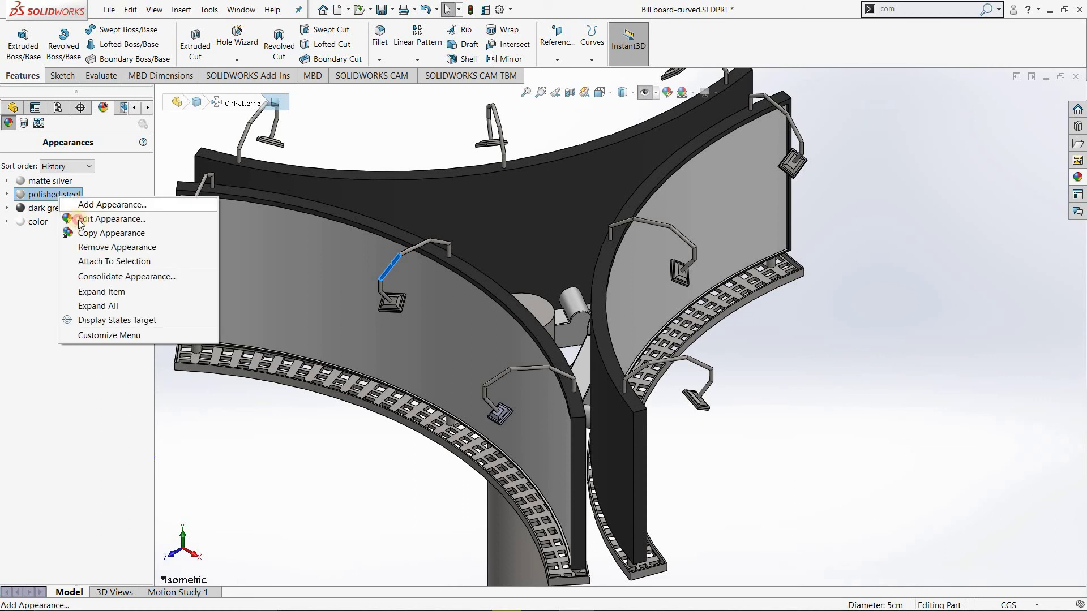
pyautogui.click(71, 218)
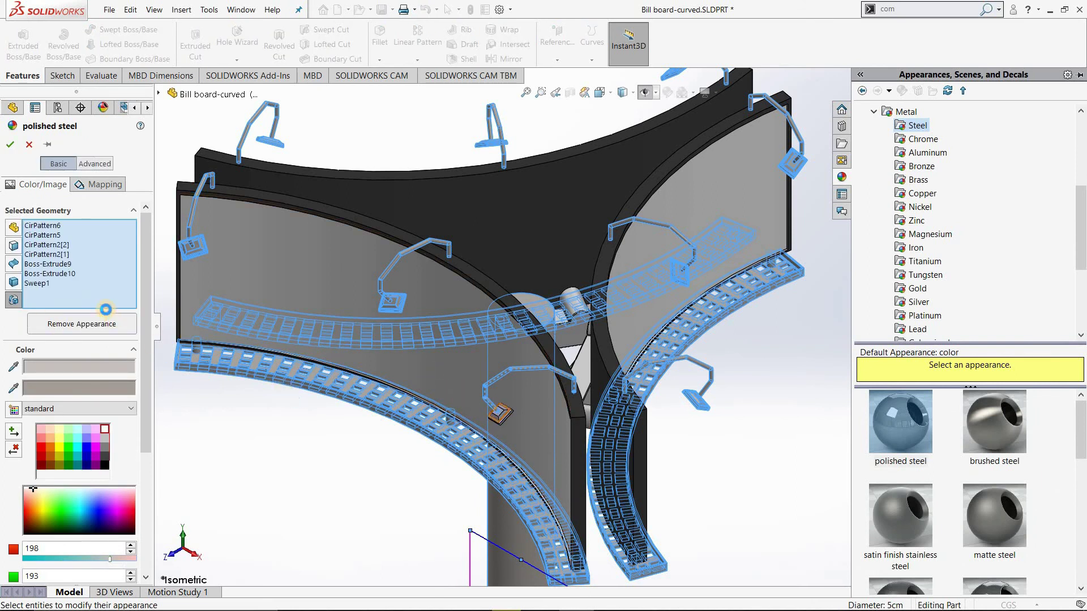
pyautogui.click(105, 309)
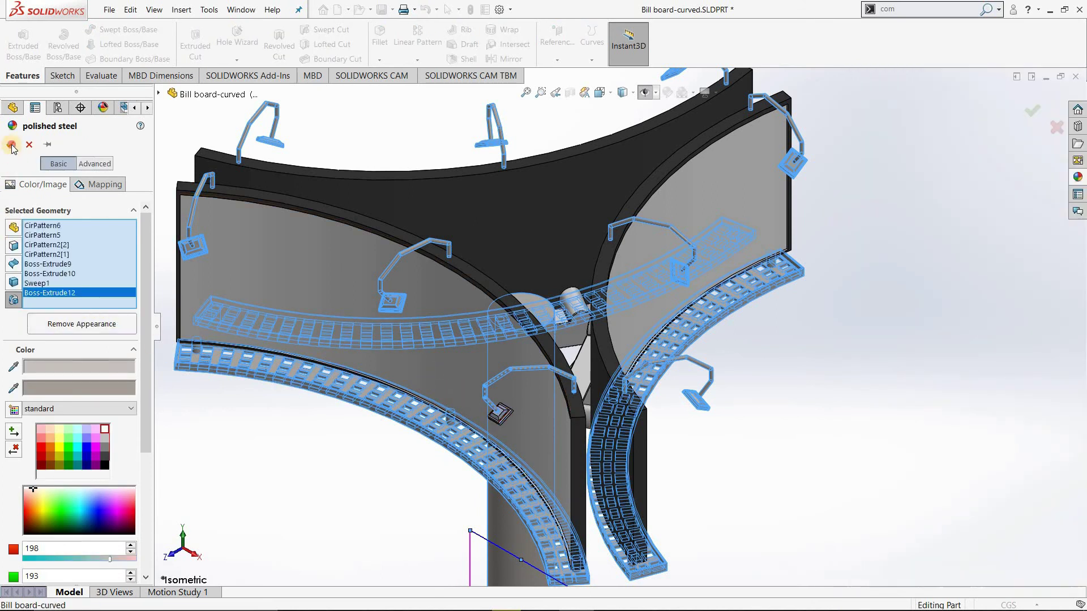
pyautogui.click(715, 433)
pyautogui.press('Return')
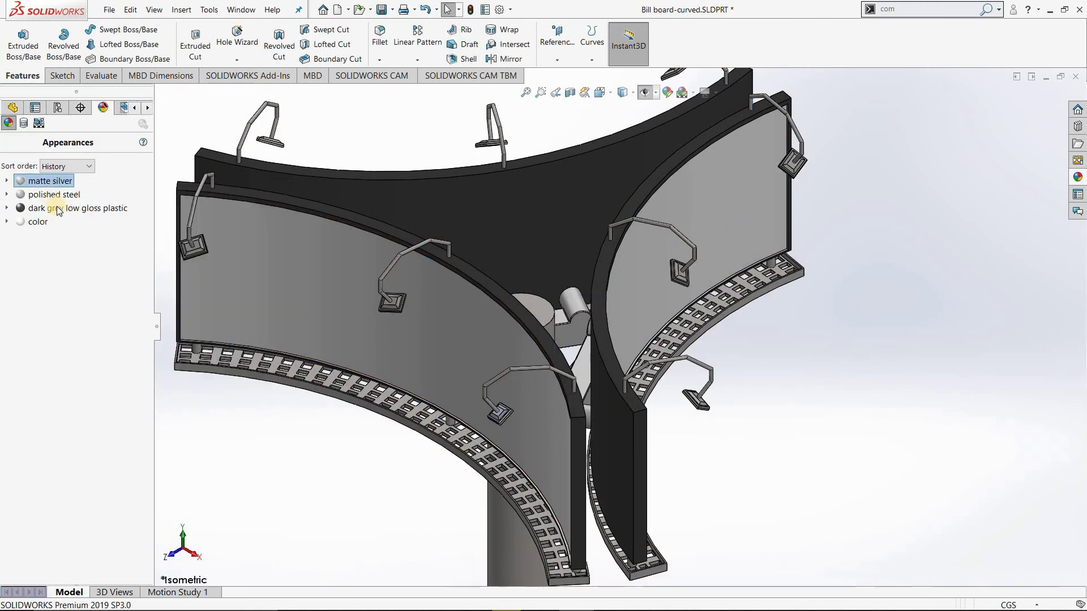
# Set matte silver's luminous intensity to 1.00 w/srm^2, then open dark grey plastic for editing.
pyautogui.rightClick(26, 181)
pyautogui.click(58, 208)
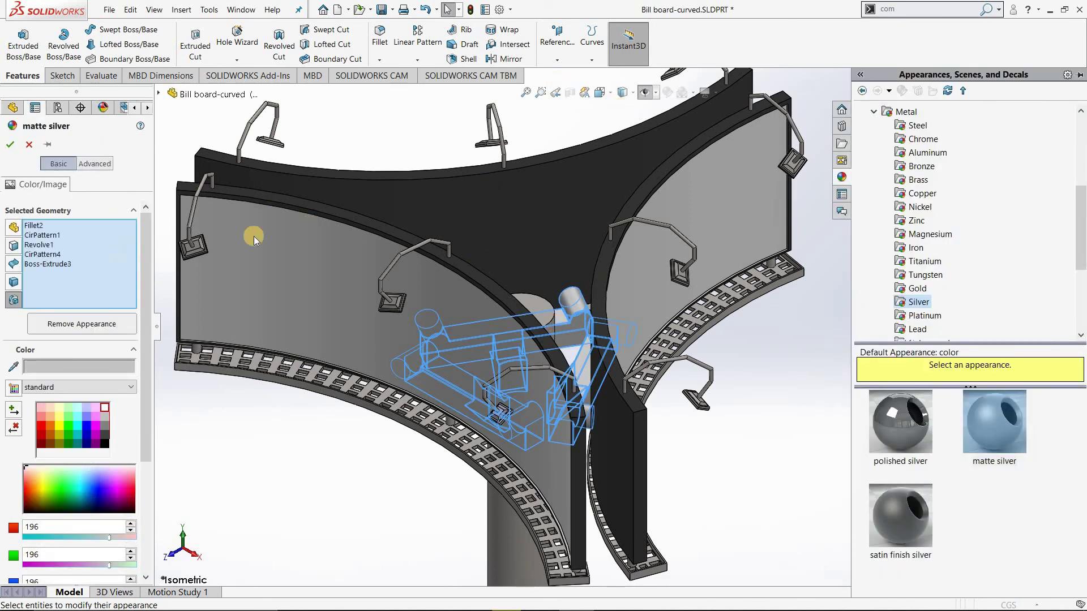
pyautogui.press('f')
pyautogui.scroll(-2, 660, 342)
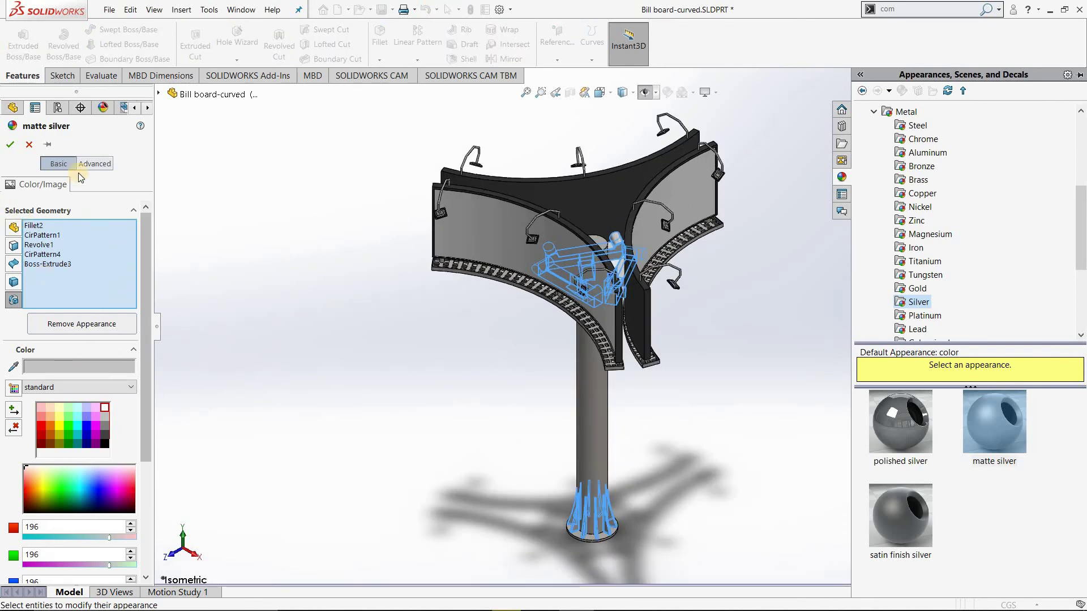
pyautogui.scroll(-3, 148, 521)
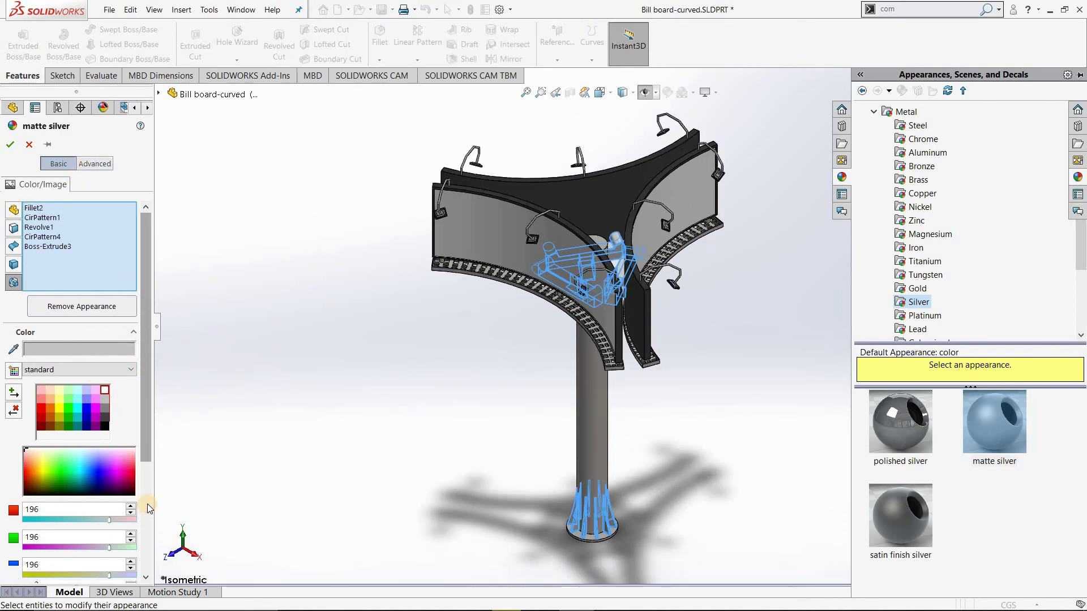
pyautogui.scroll(-2, 148, 521)
pyautogui.click(95, 163)
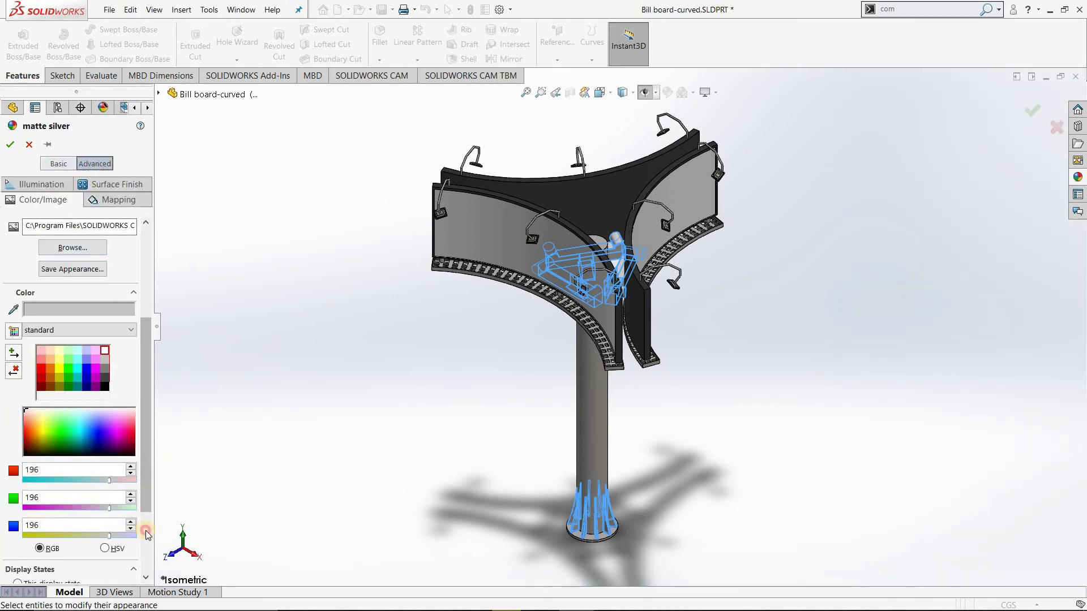
pyautogui.scroll(-3, 62, 504)
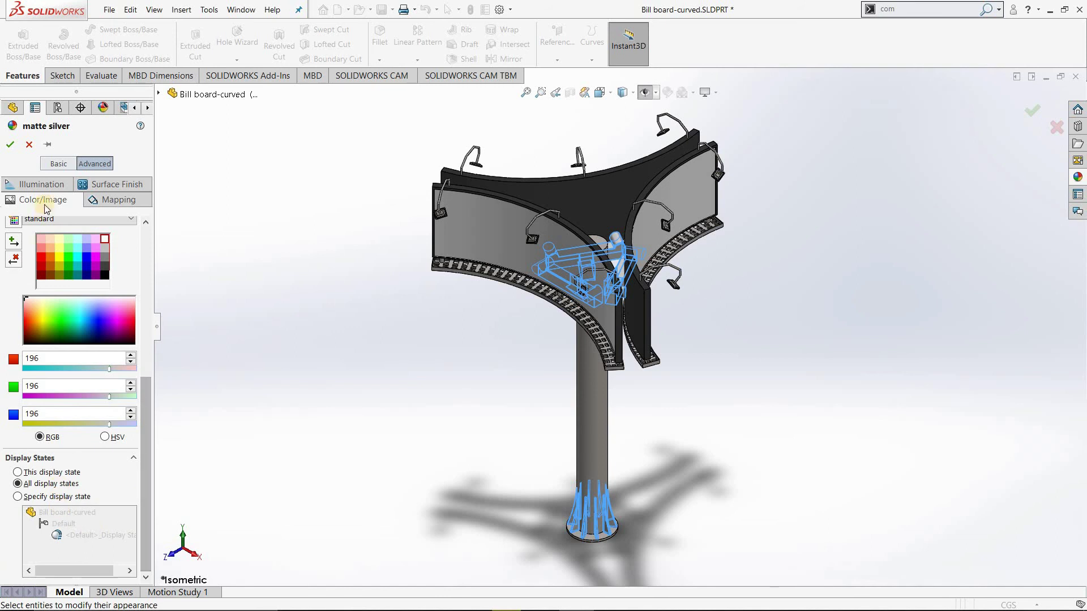
pyautogui.click(42, 184)
pyautogui.write('1')
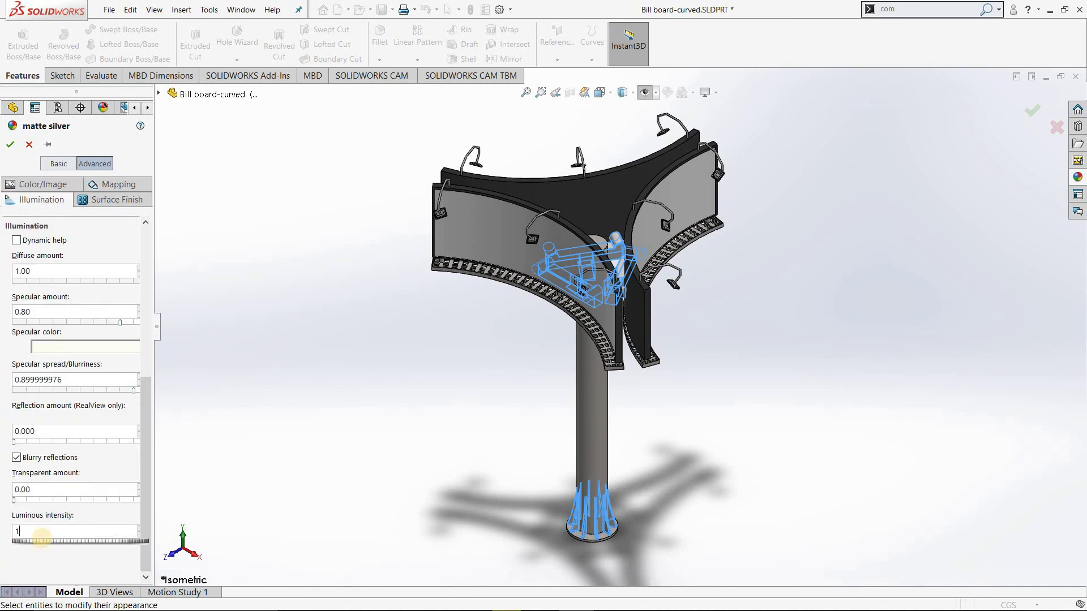
pyautogui.press('Return')
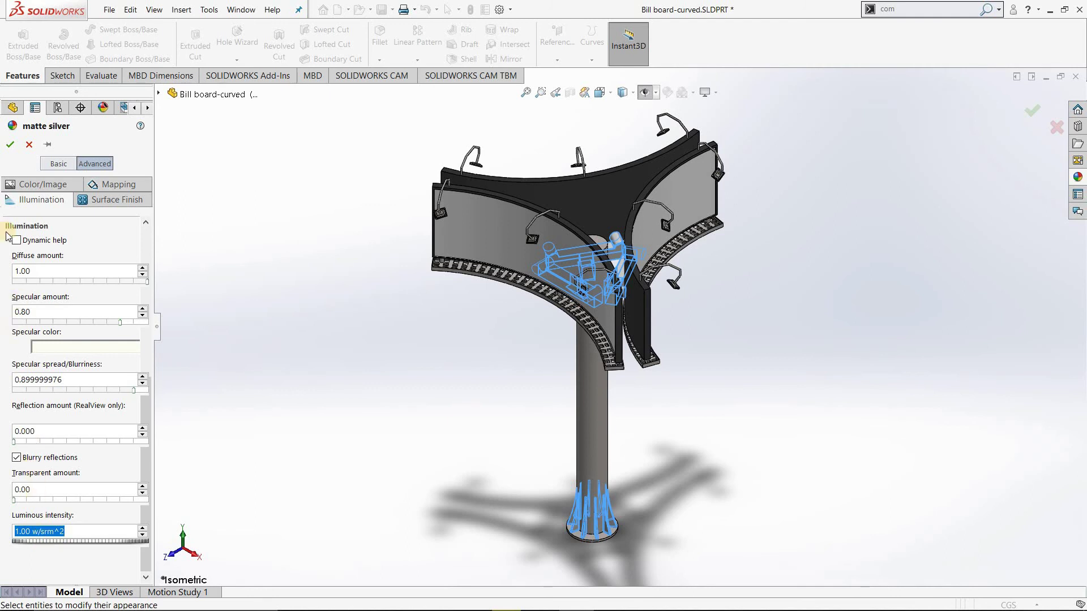
pyautogui.click(10, 145)
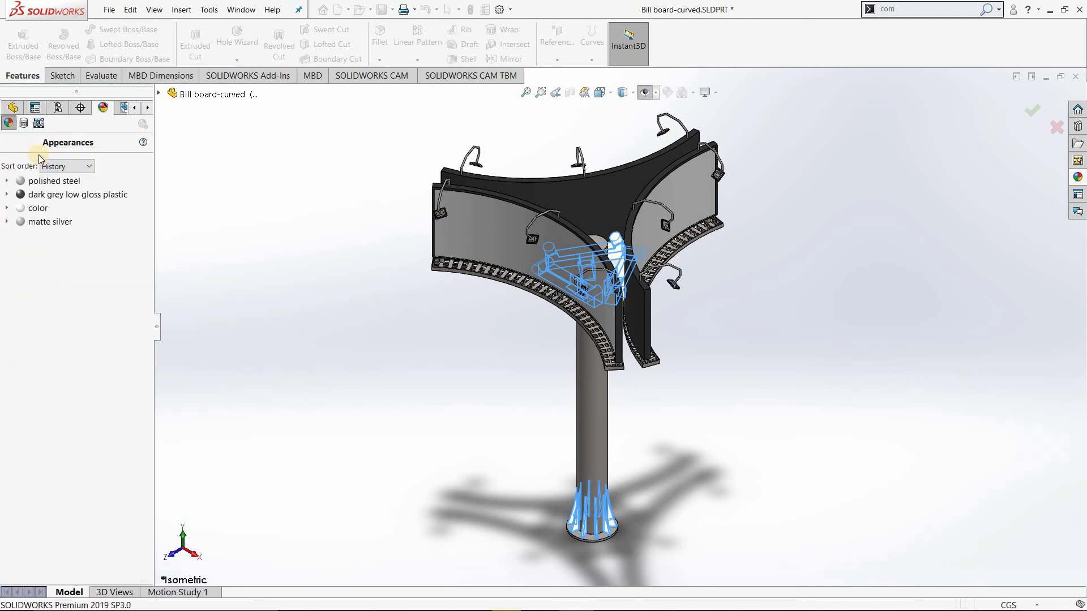
pyautogui.rightClick(48, 196)
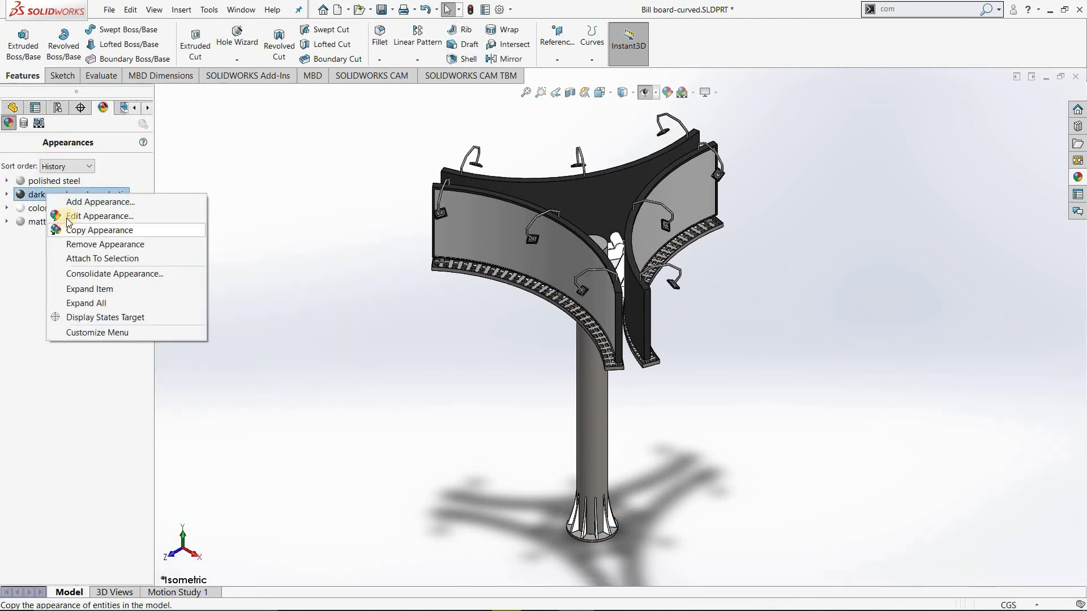
pyautogui.click(66, 217)
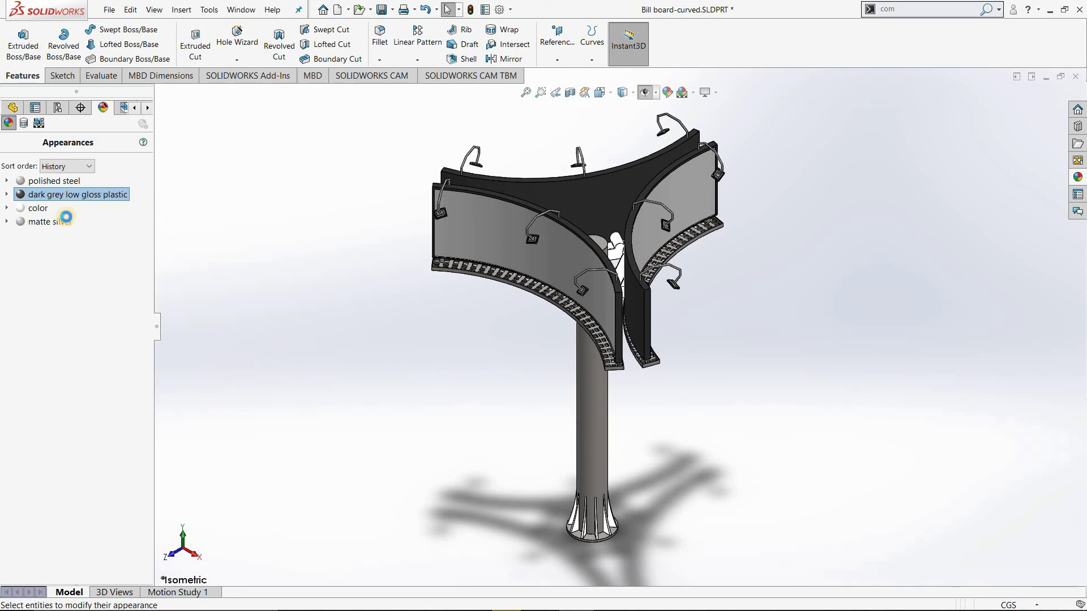
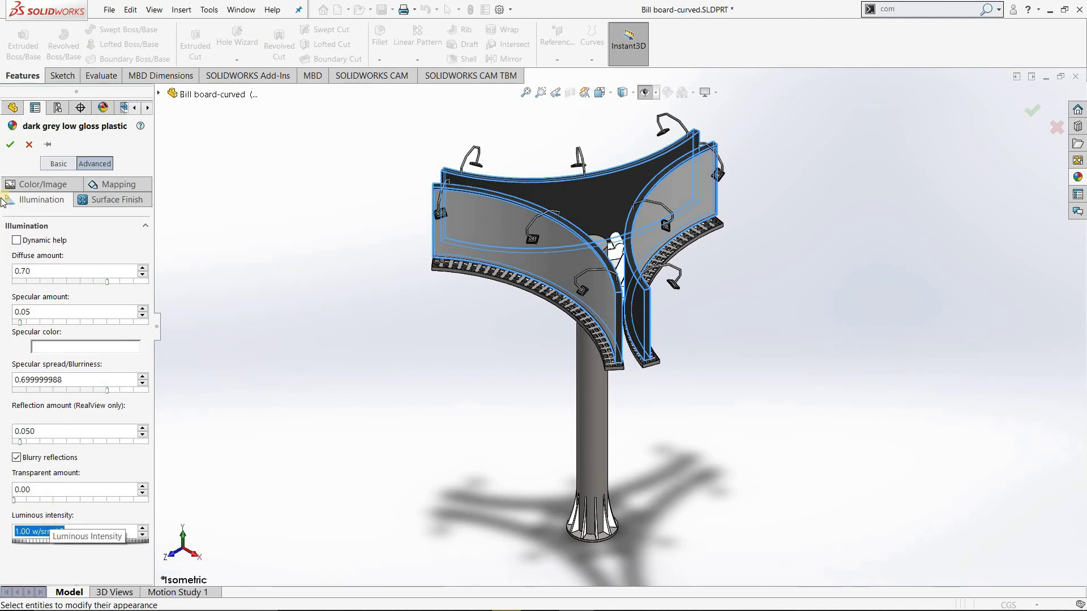
# Finish the dark grey plastic edit, then give the color appearance luminous intensity 1.
pyautogui.click(8, 146)
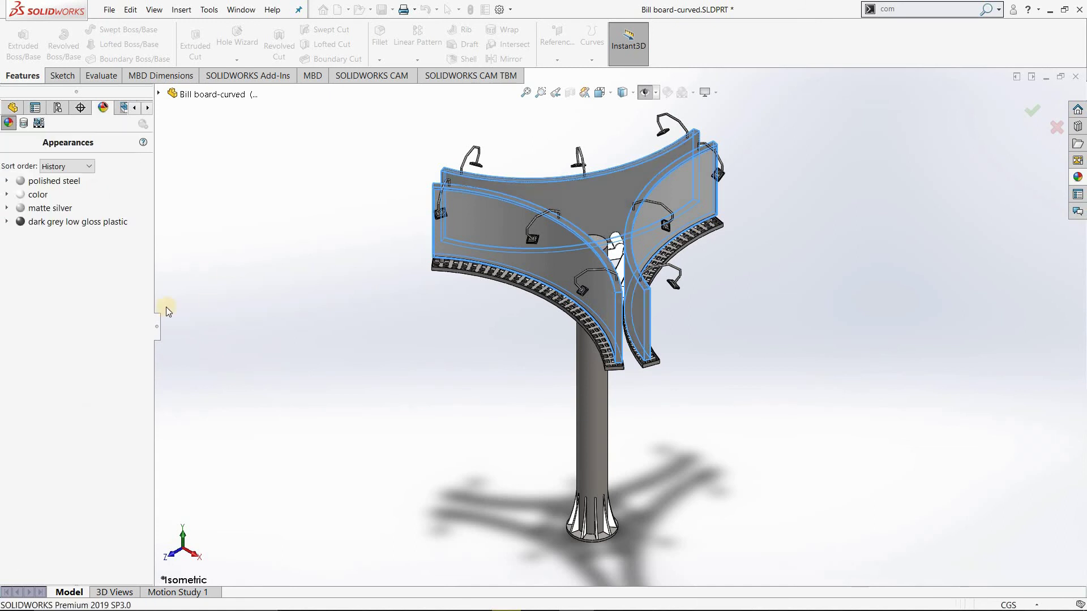
pyautogui.rightClick(33, 194)
pyautogui.click(59, 219)
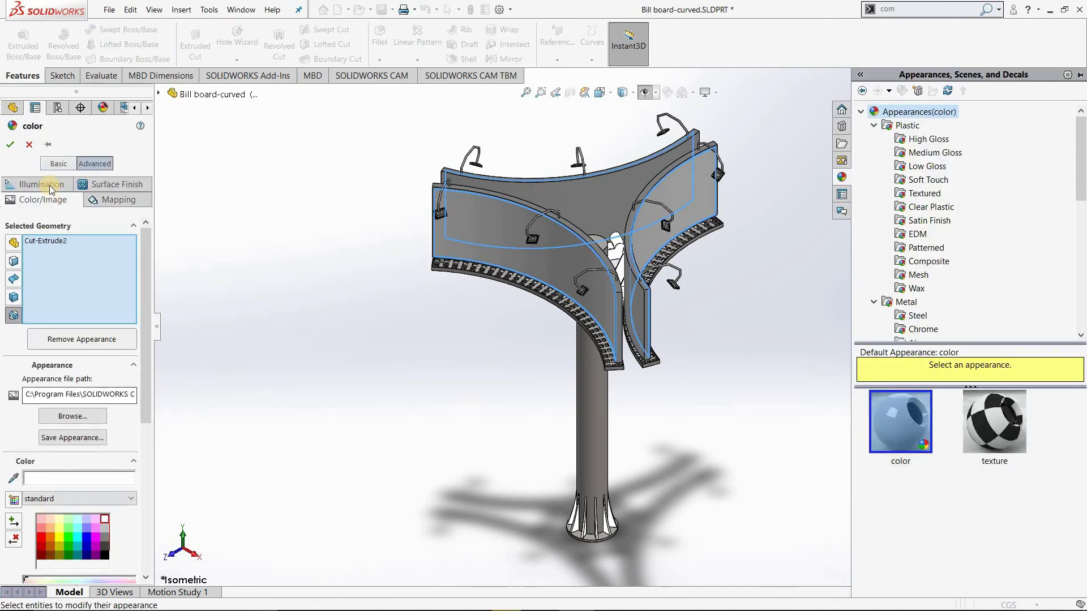
pyautogui.click(51, 189)
pyautogui.click(50, 535)
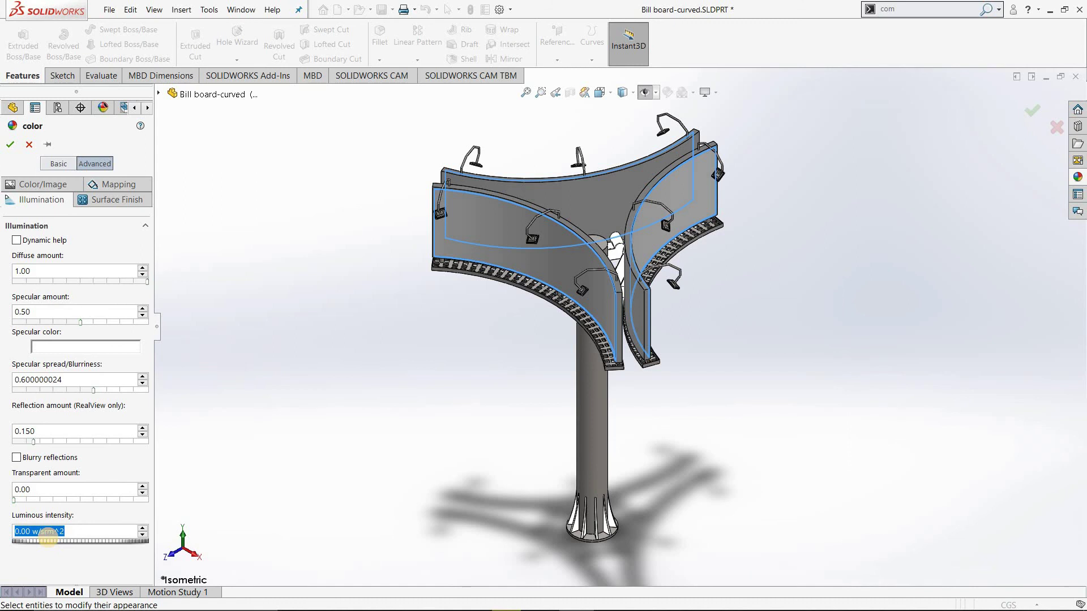
pyautogui.write('1')
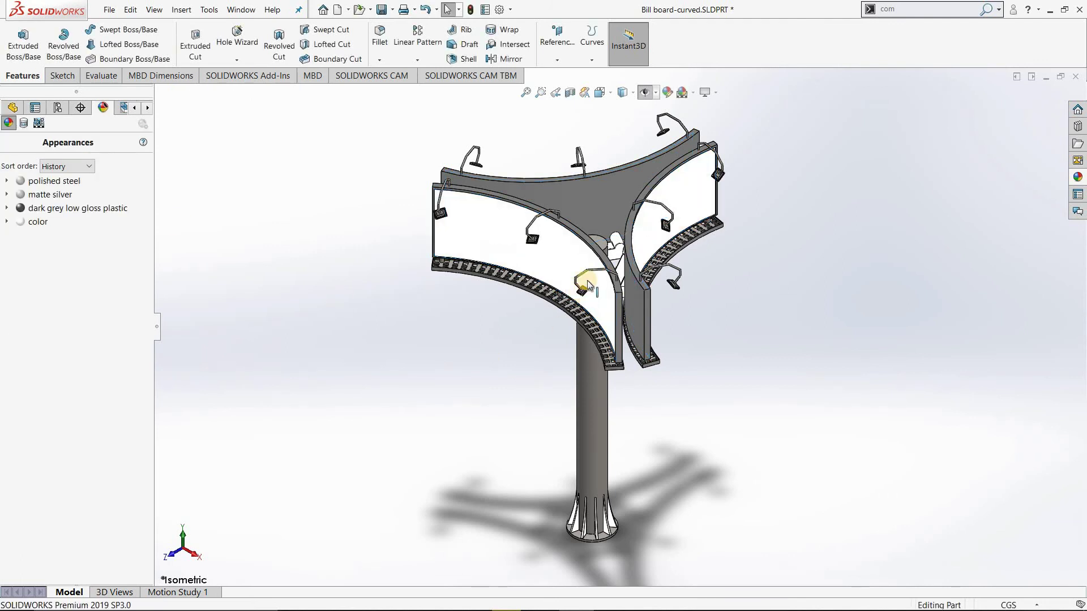
# Edit the matte silver appearance at the hub and base to a red color.
pyautogui.moveTo(594, 221)
pyautogui.mouseDown(button='middle')
pyautogui.moveTo(556, 243)
pyautogui.moveTo(544, 269)
pyautogui.moveTo(576, 149)
pyautogui.moveTo(583, 230)
pyautogui.moveTo(610, 240)
pyautogui.mouseUp(button='middle')
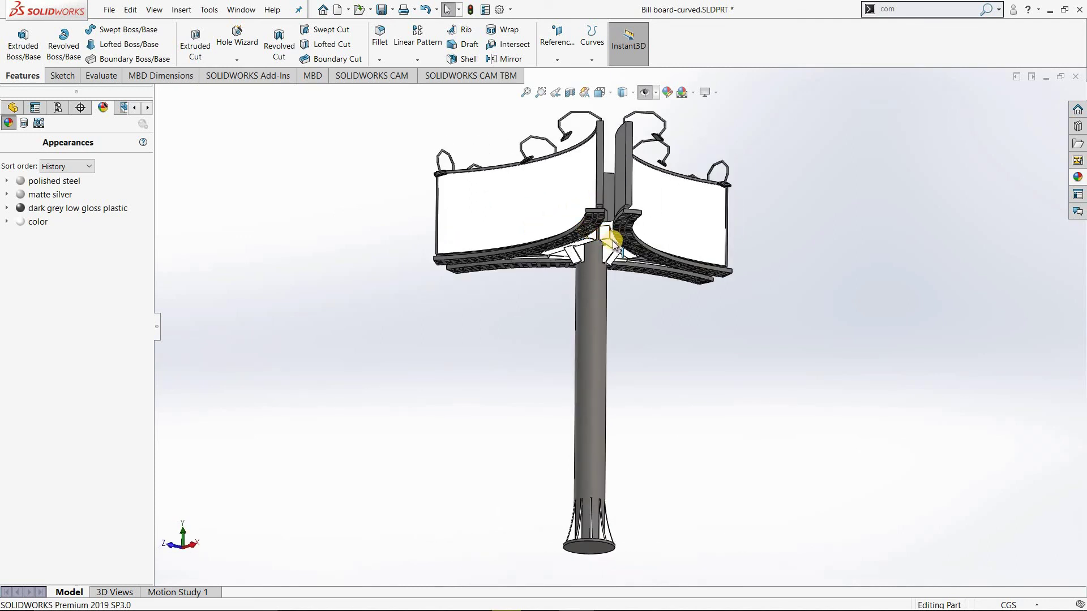
pyautogui.click(611, 244)
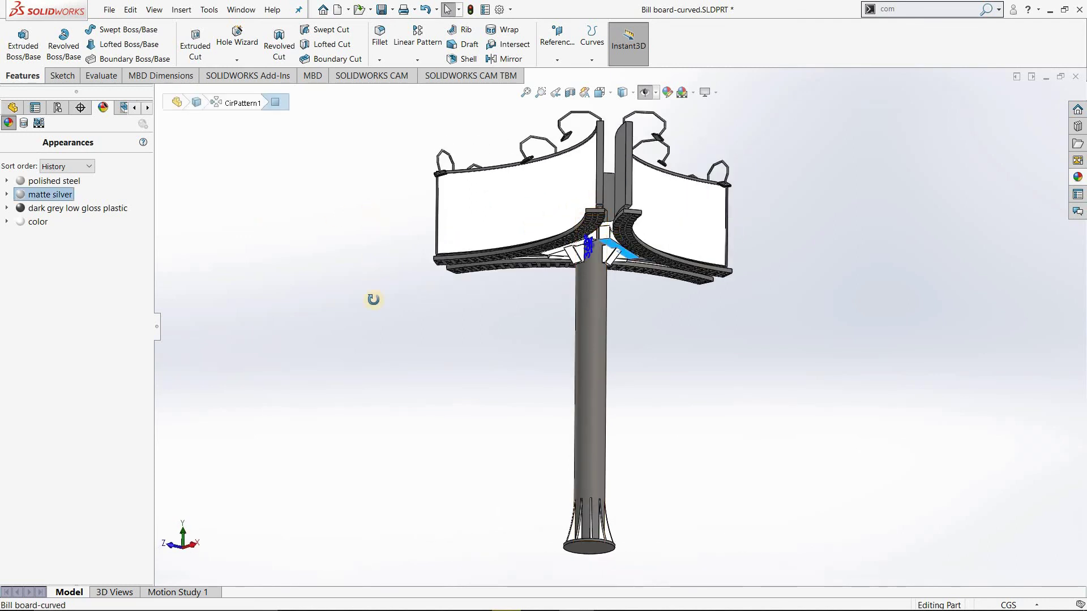
pyautogui.moveTo(374, 298)
pyautogui.mouseDown(button='middle')
pyautogui.moveTo(364, 383)
pyautogui.moveTo(576, 298)
pyautogui.mouseUp(button='middle')
pyautogui.scroll(-2, 576, 298)
pyautogui.scroll(-3, 583, 317)
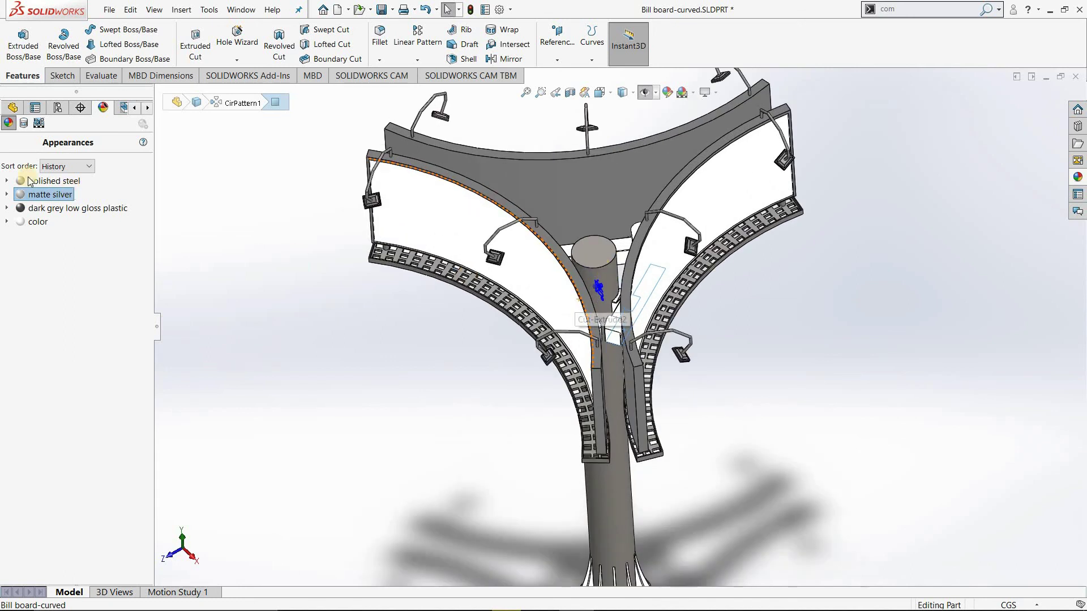
pyautogui.rightClick(44, 195)
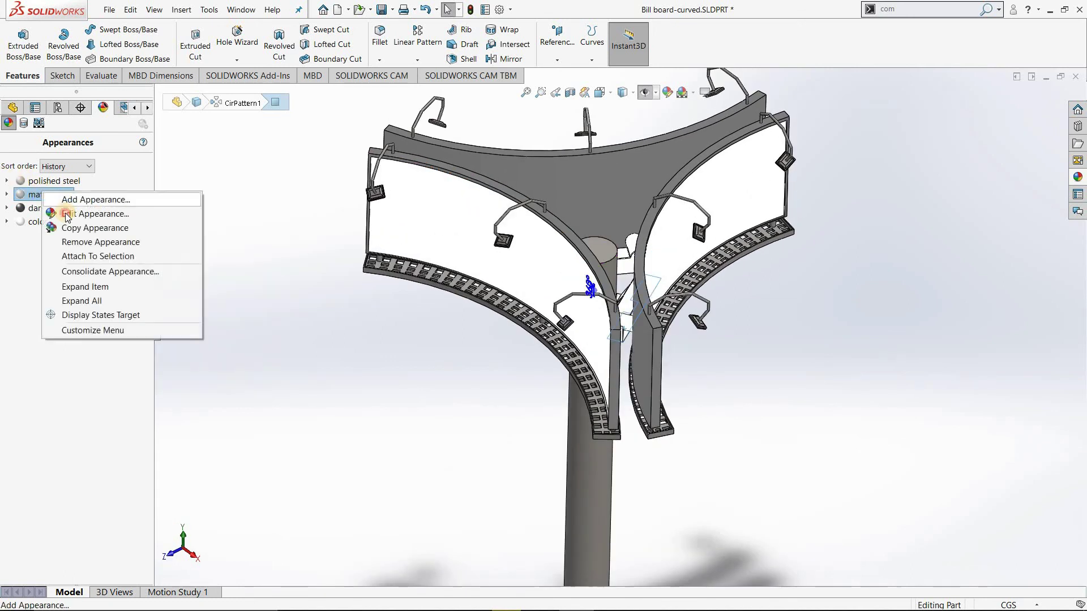
pyautogui.click(63, 197)
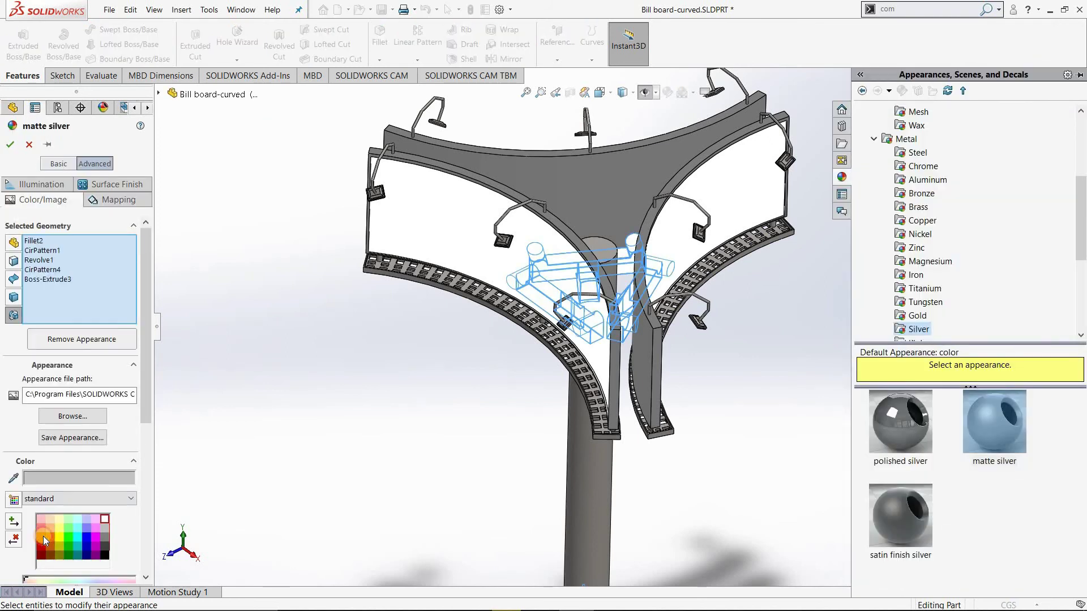
pyautogui.scroll(5, 647, 393)
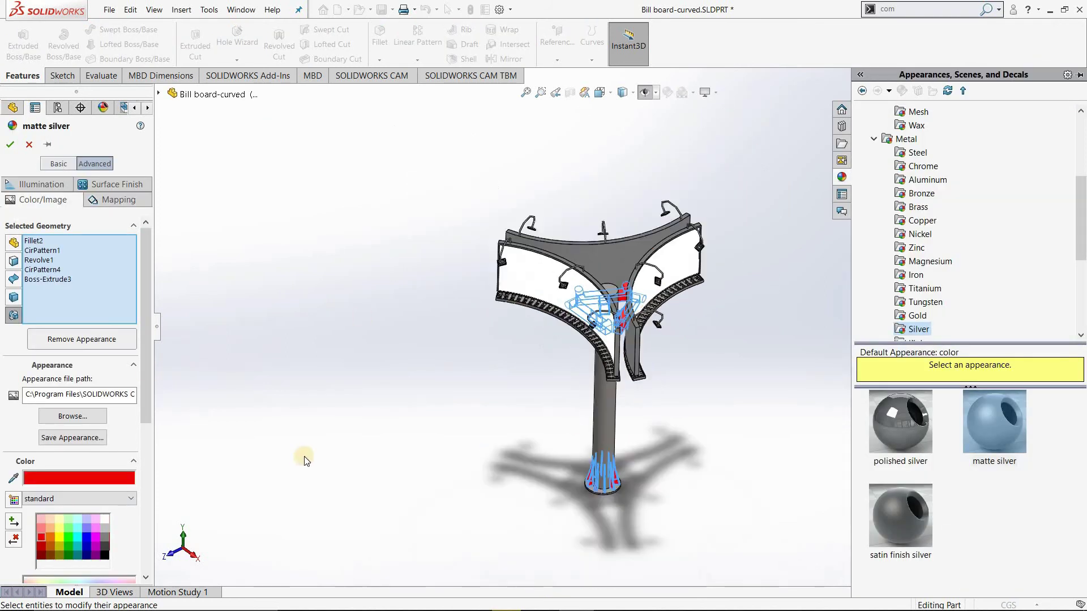
pyautogui.click(10, 144)
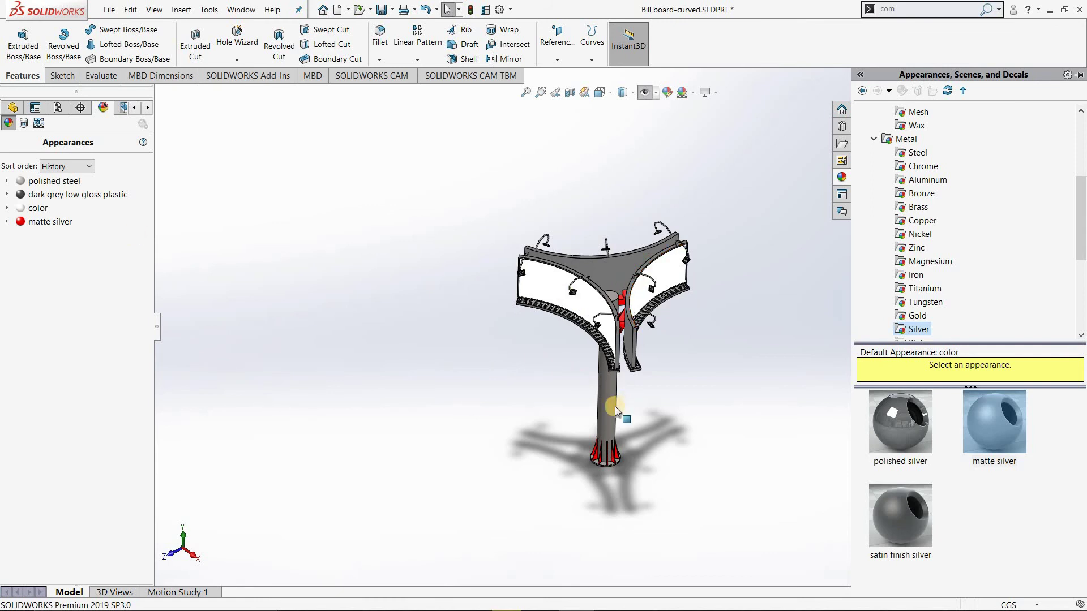
# Give the polished steel appearance the blue palette color and review the result.
pyautogui.click(41, 194)
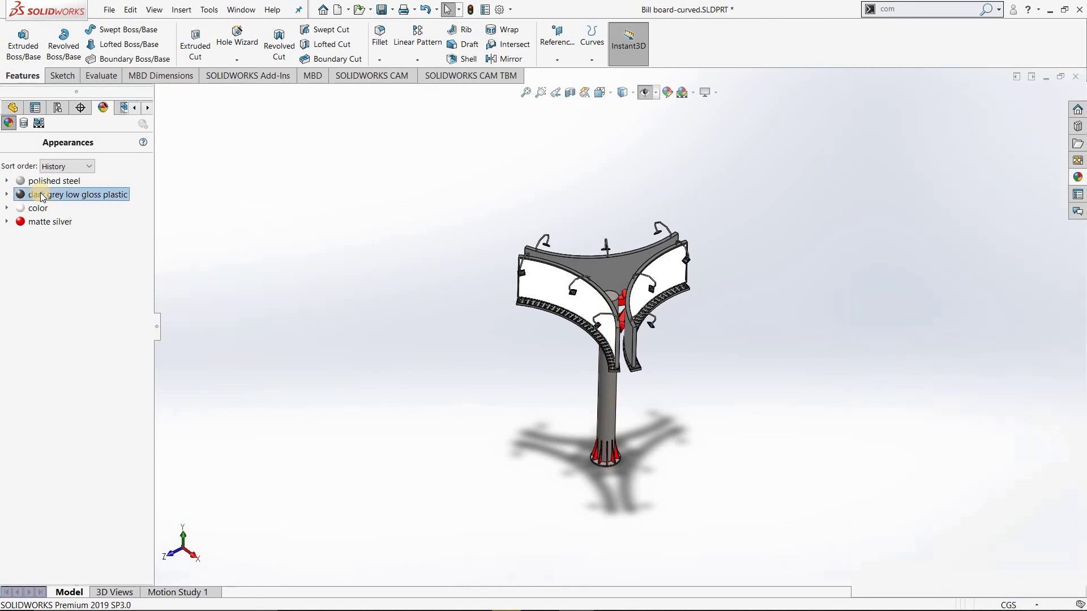
pyautogui.click(41, 183)
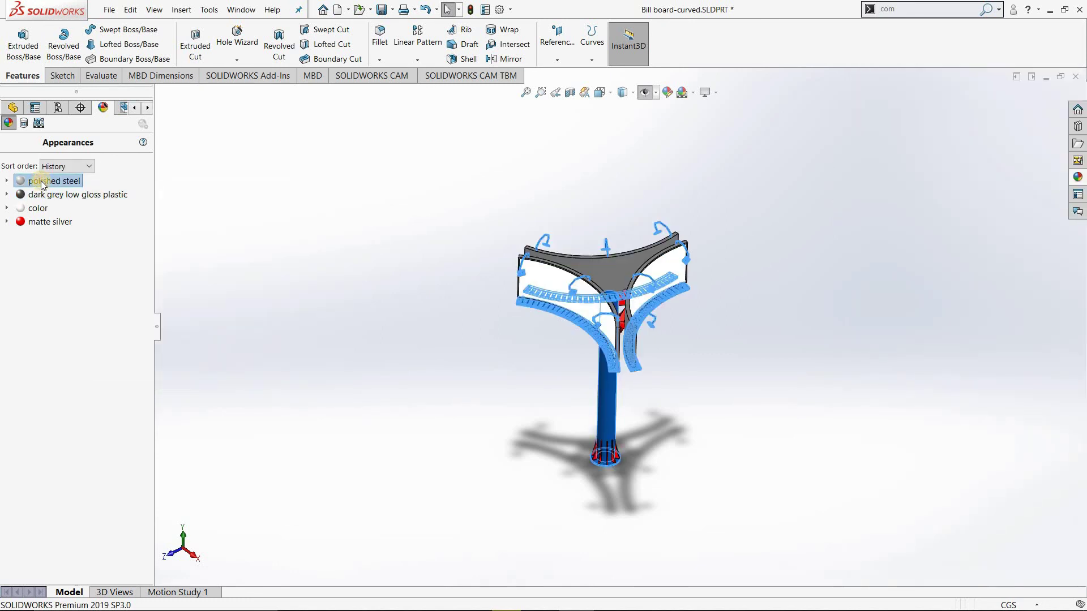
pyautogui.rightClick(41, 182)
pyautogui.click(58, 204)
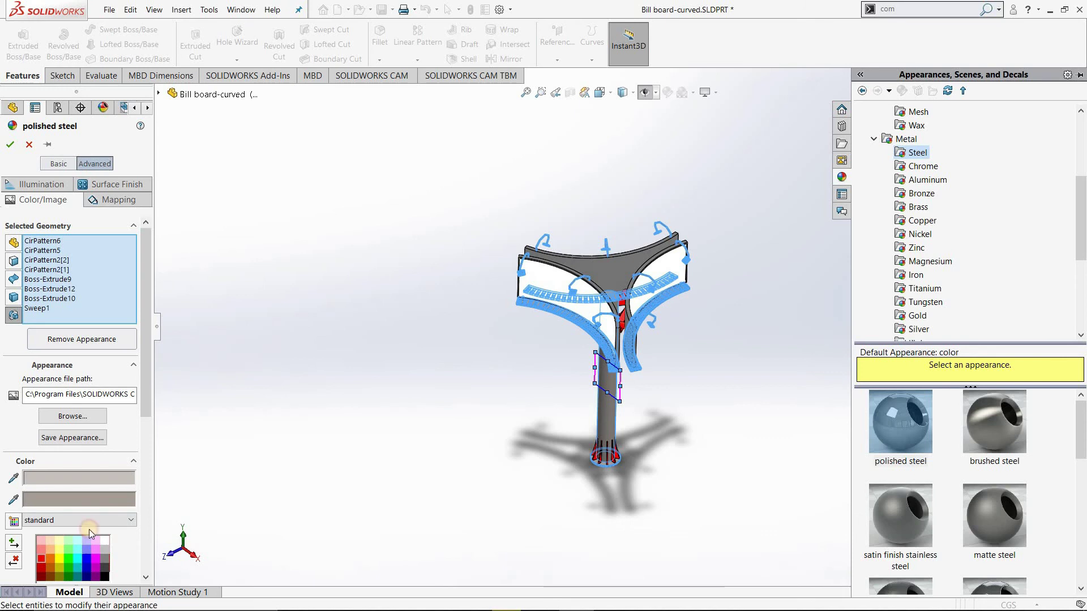
pyautogui.click(87, 559)
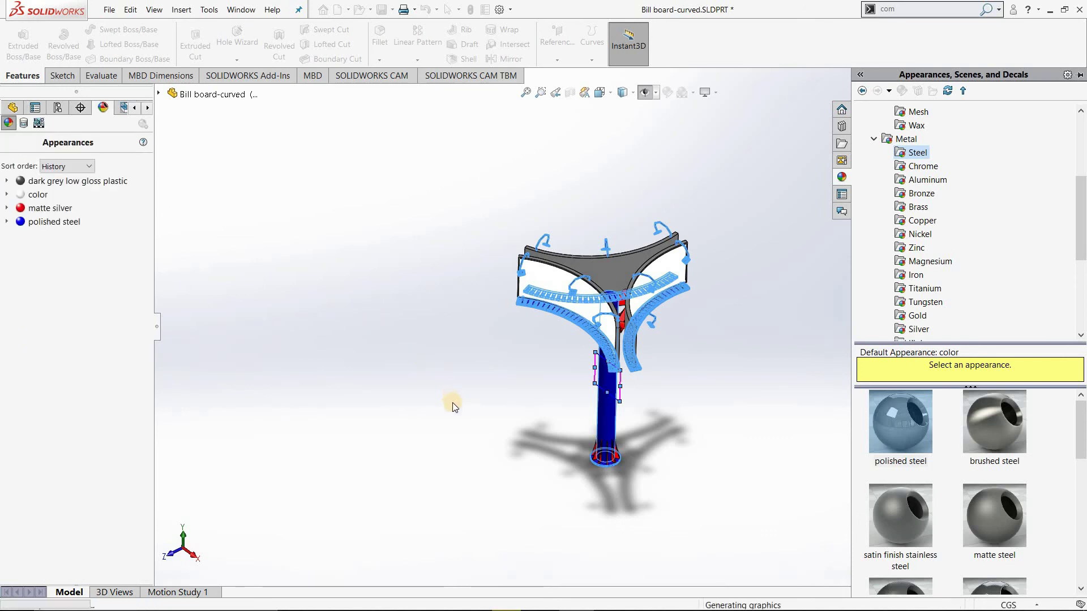
pyautogui.scroll(-2, 634, 412)
pyautogui.scroll(-2, 630, 413)
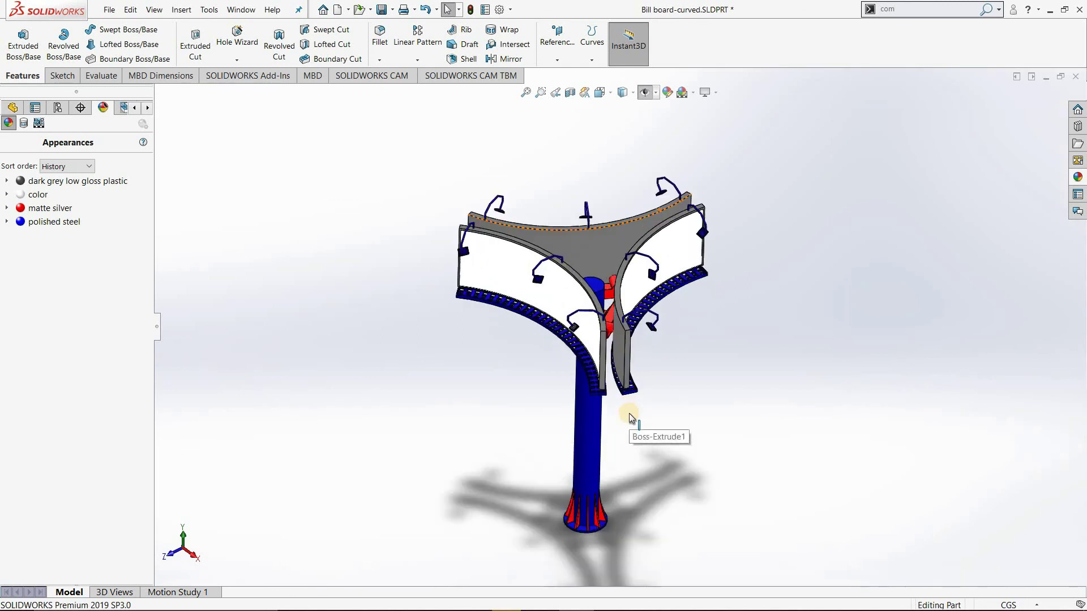
pyautogui.moveTo(630, 430); pyautogui.dragTo(640, 439, button='middle')
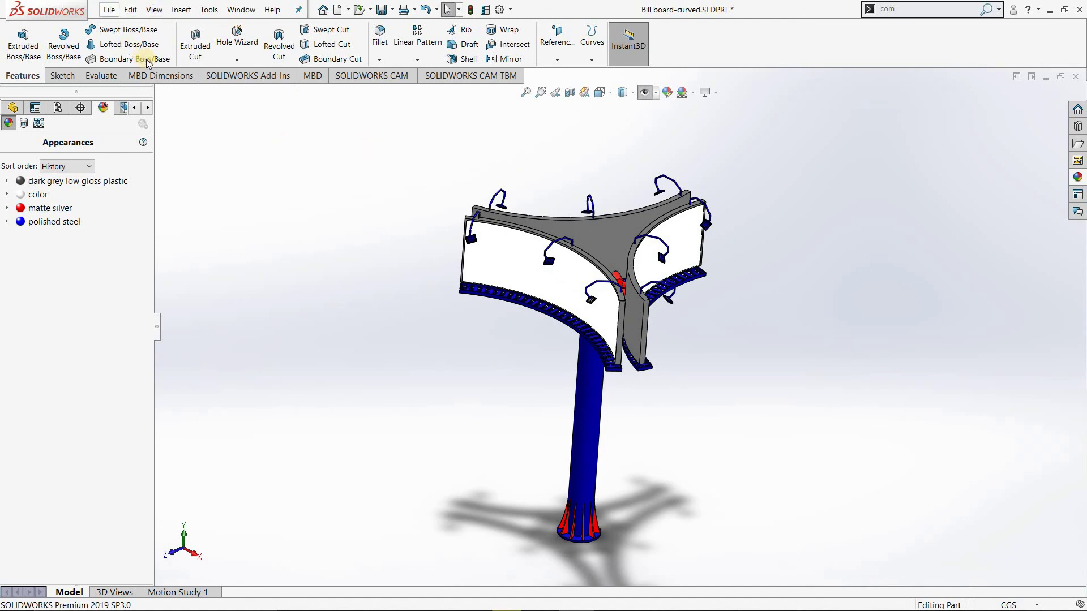
# Save the billboard part and return to the isometric view.
pyautogui.click(109, 11)
pyautogui.click(153, 138)
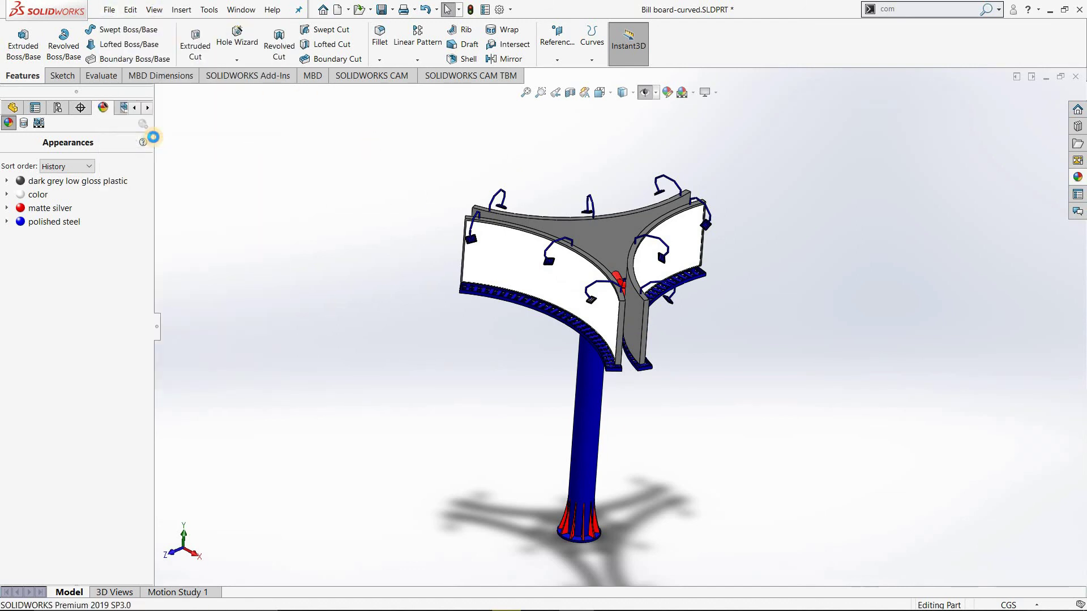
pyautogui.hotkey('ctrl', '7')
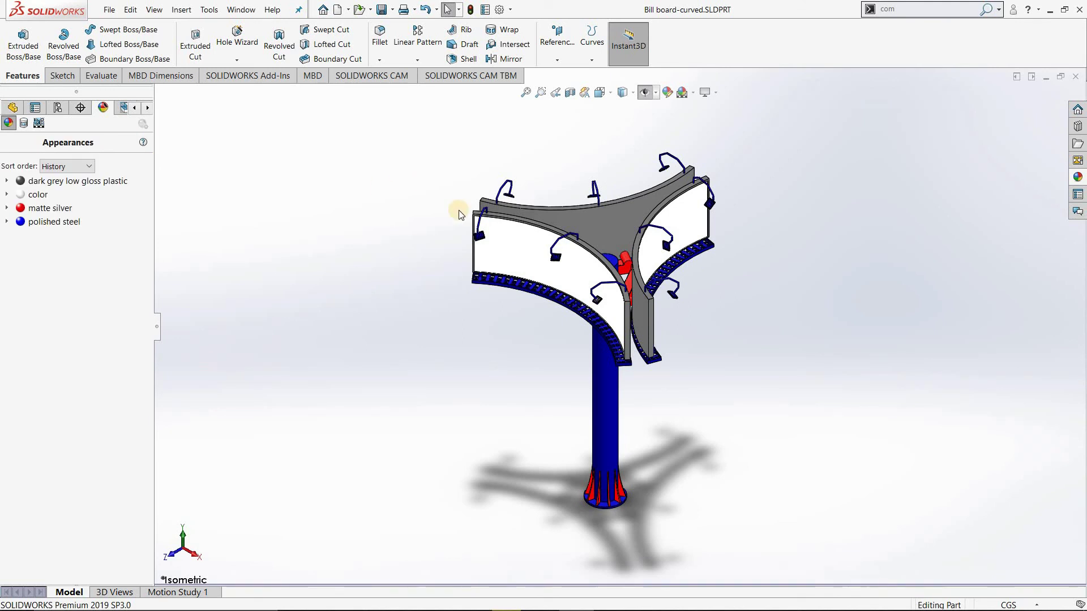
pyautogui.scroll(-2, 602, 318)
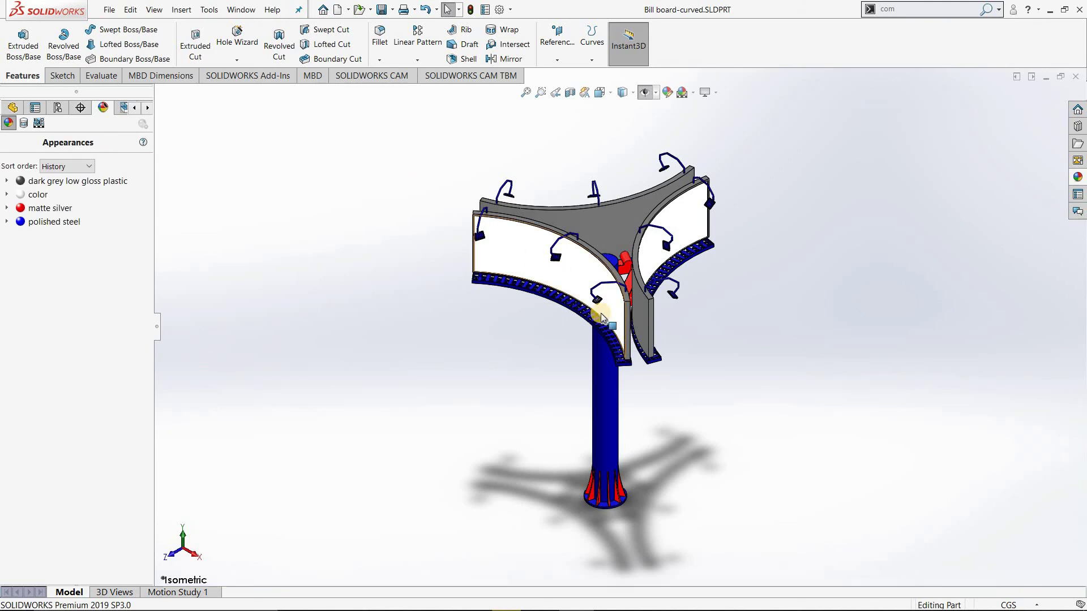
# Add Camera1, a 50mm perspective camera looking up at the billboard head.
pyautogui.click(37, 124)
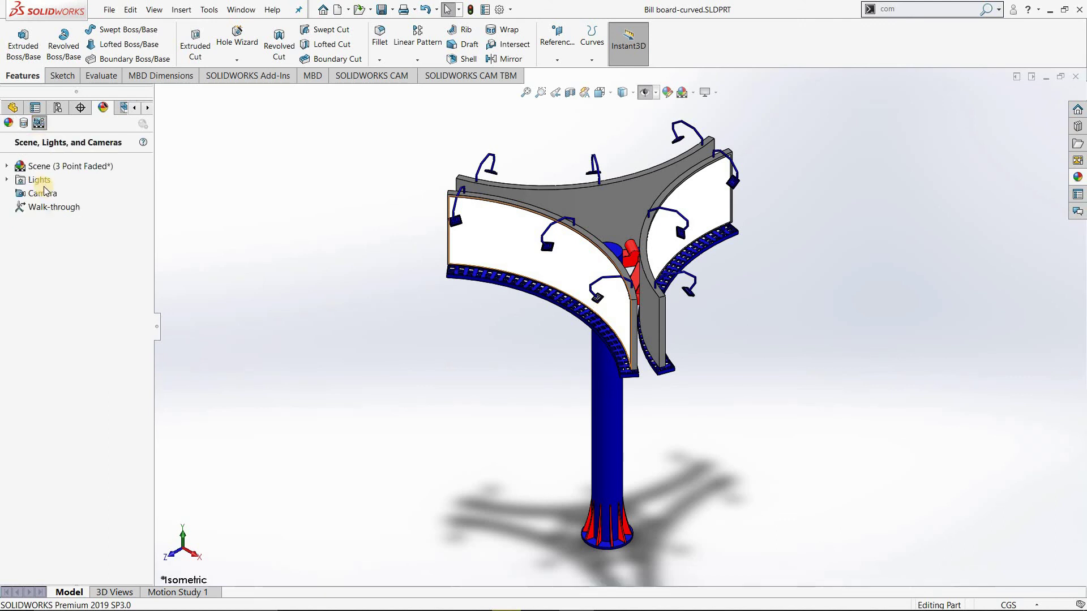
pyautogui.rightClick(42, 193)
pyautogui.click(498, 268)
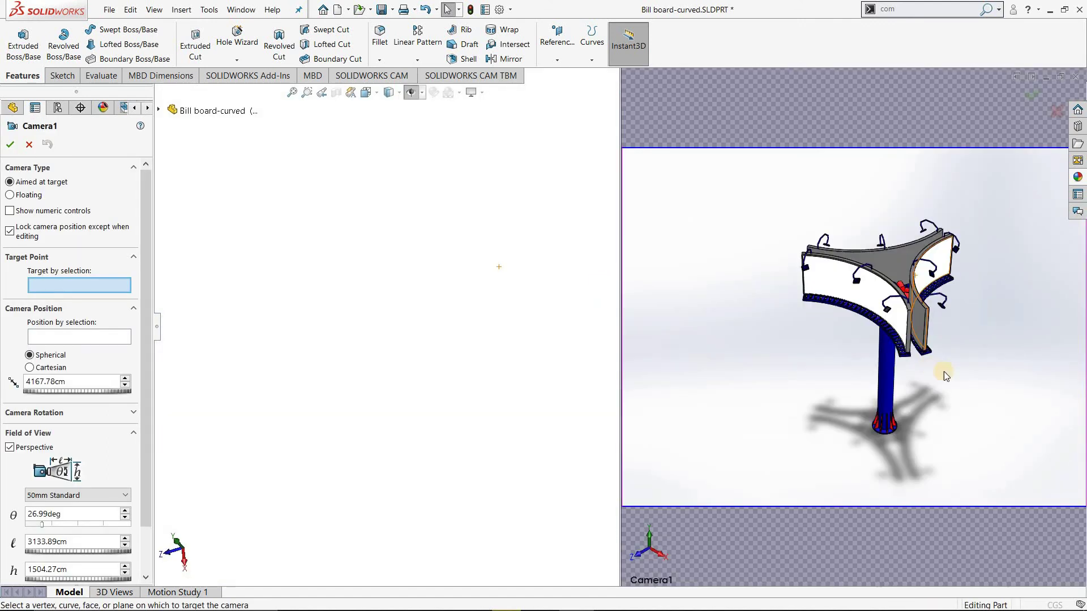
pyautogui.moveTo(913, 330)
pyautogui.mouseDown(button='middle')
pyautogui.moveTo(930, 314)
pyautogui.moveTo(897, 284)
pyautogui.mouseUp(button='middle')
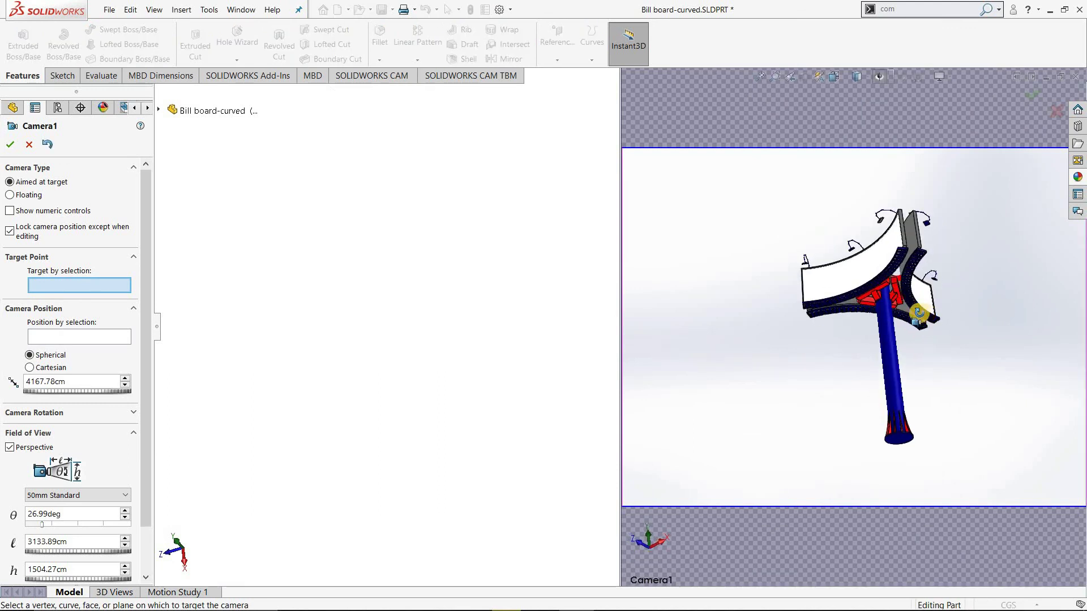
pyautogui.scroll(-1, 912, 386)
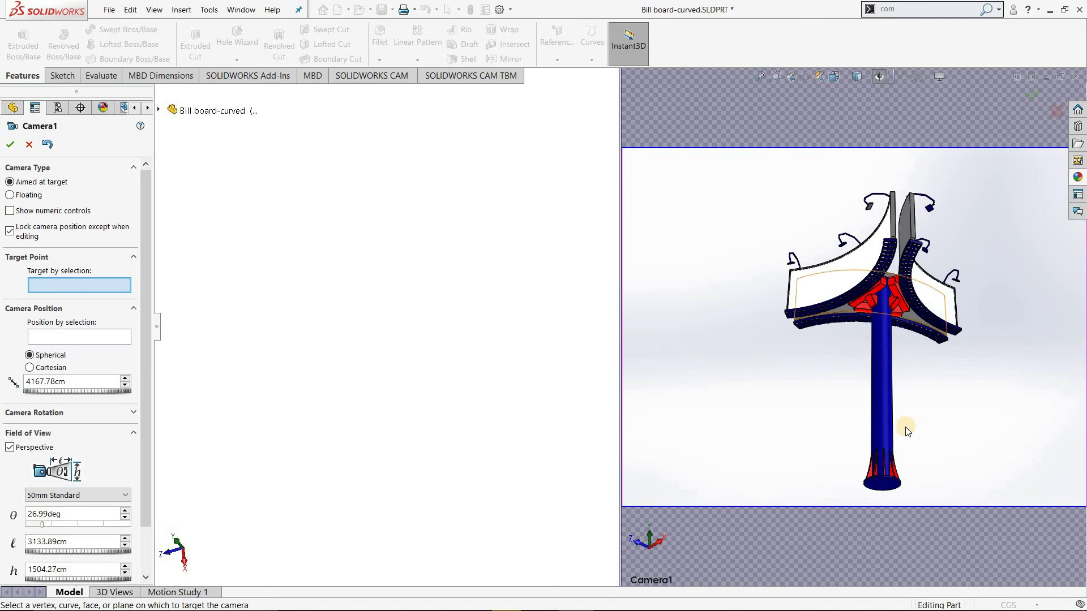
pyautogui.scroll(-1, 879, 368)
pyautogui.scroll(-1, 868, 192)
pyautogui.scroll(-2, 867, 190)
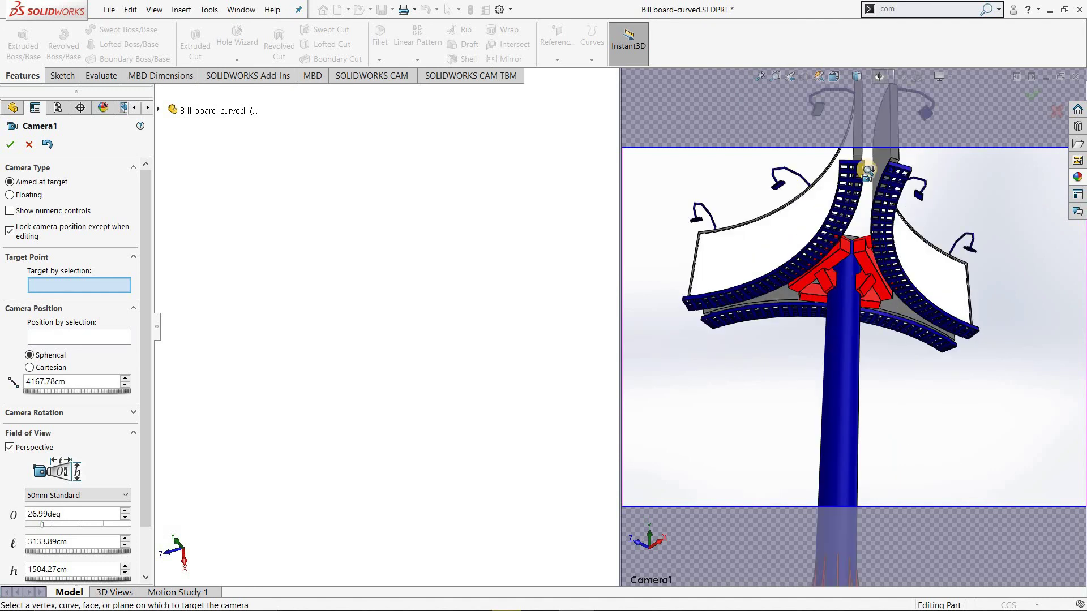
pyautogui.scroll(1, 868, 169)
pyautogui.scroll(-1, 861, 178)
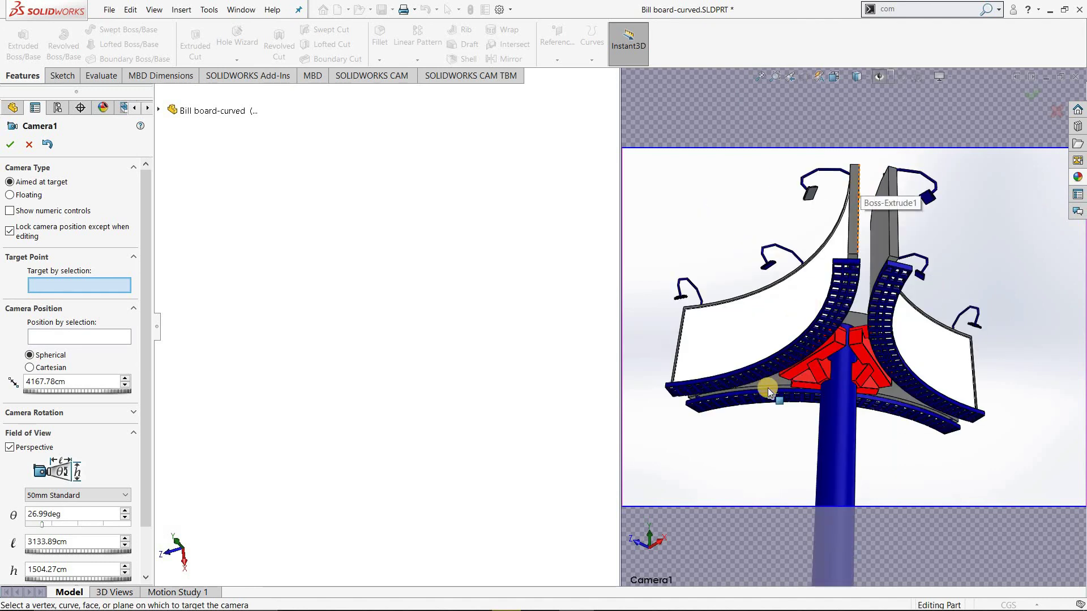
pyautogui.click(11, 145)
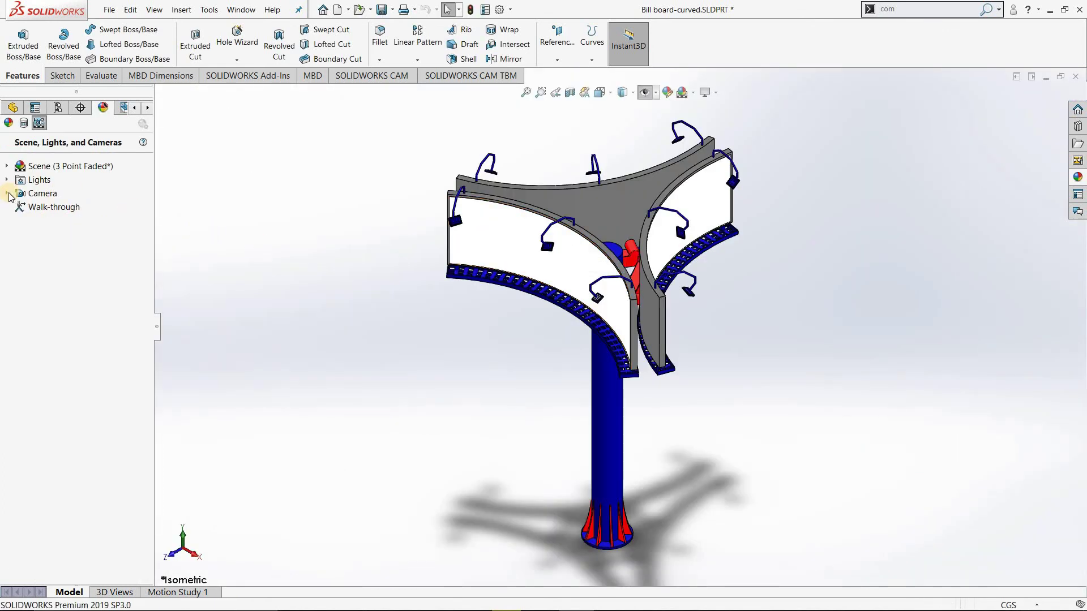
# Preview the billboard through Camera1, then switch the camera view off.
pyautogui.rightClick(36, 204)
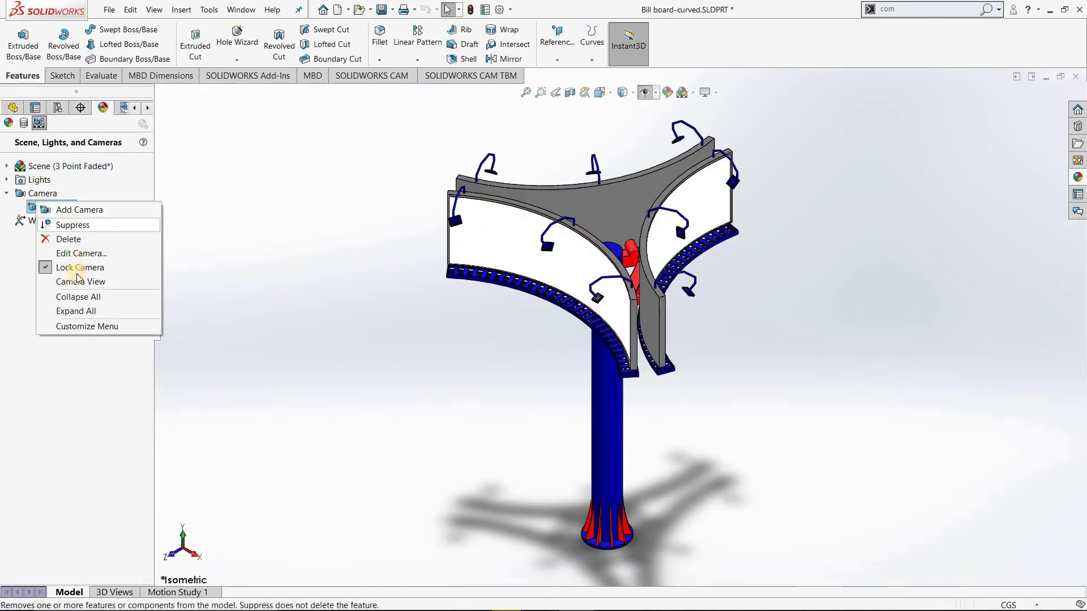
pyautogui.click(136, 282)
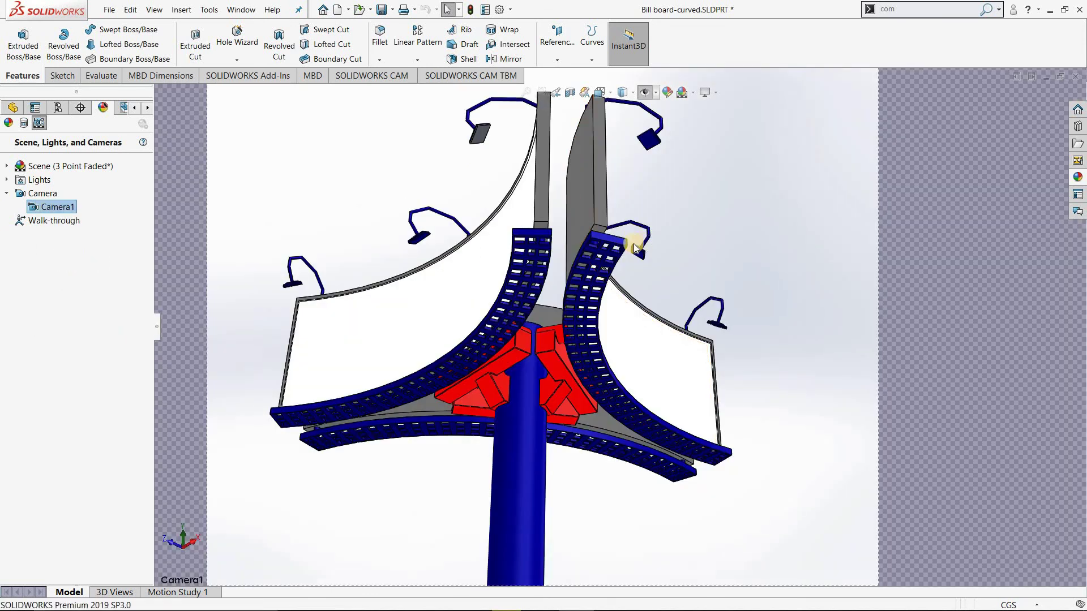
pyautogui.click(12, 108)
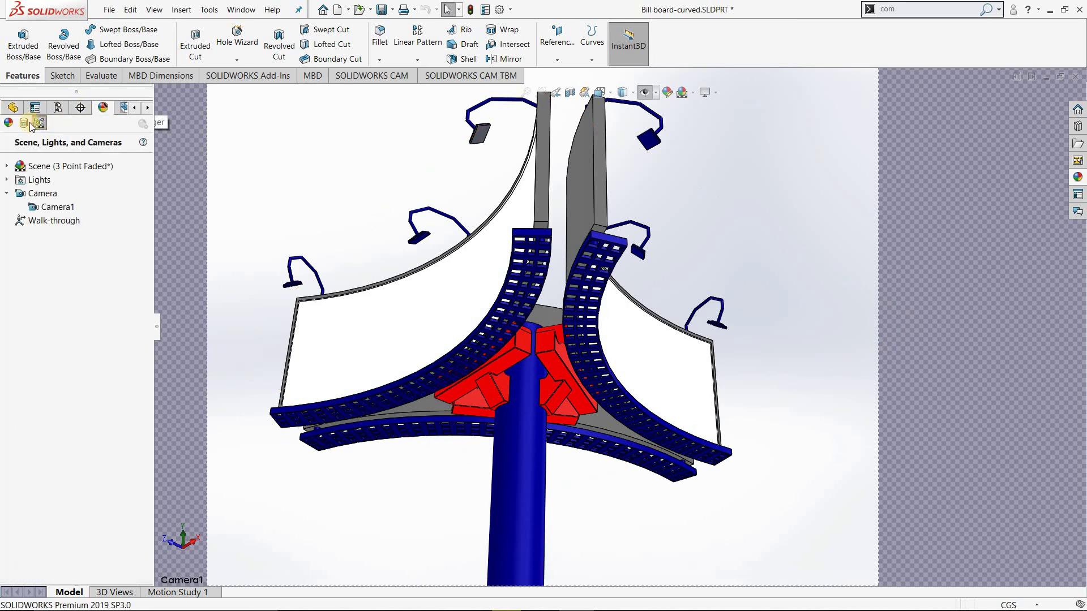
pyautogui.rightClick(34, 207)
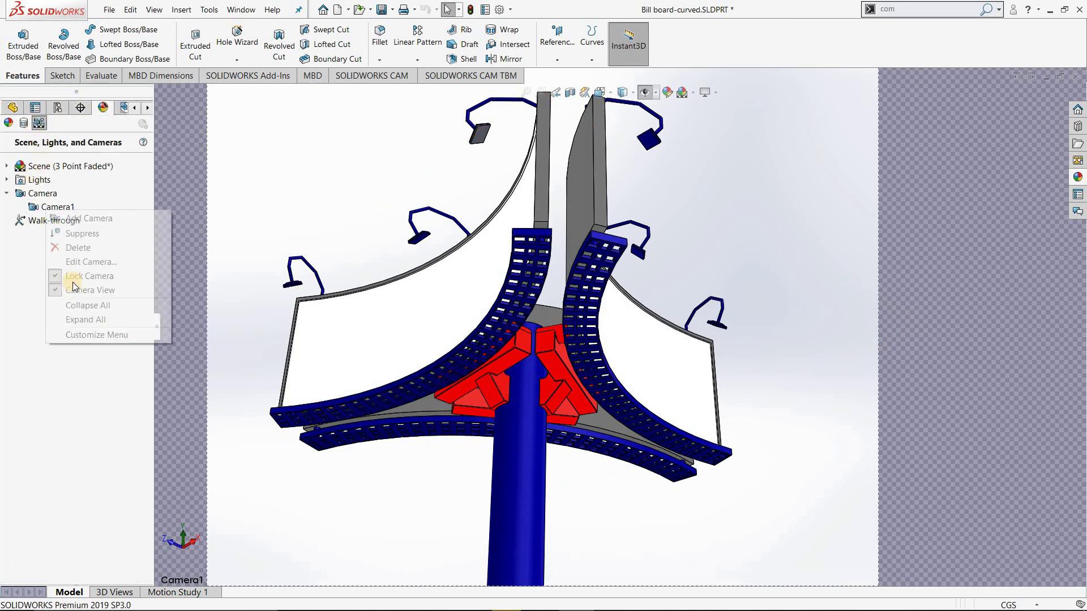
pyautogui.click(91, 290)
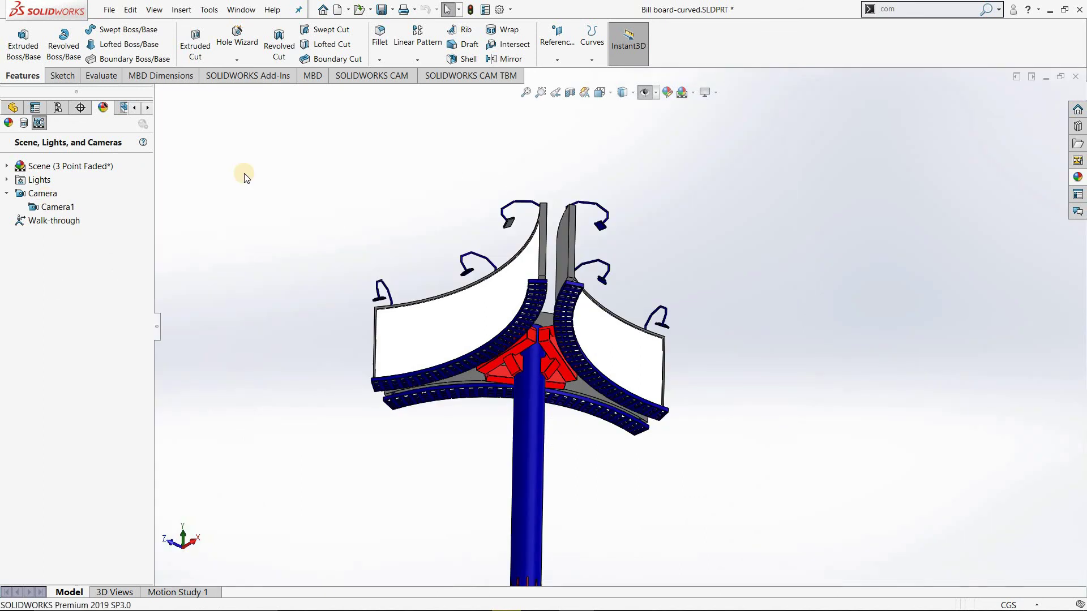
# Return to the isometric view and save the part.
pyautogui.hotkey('ctrl', '7')
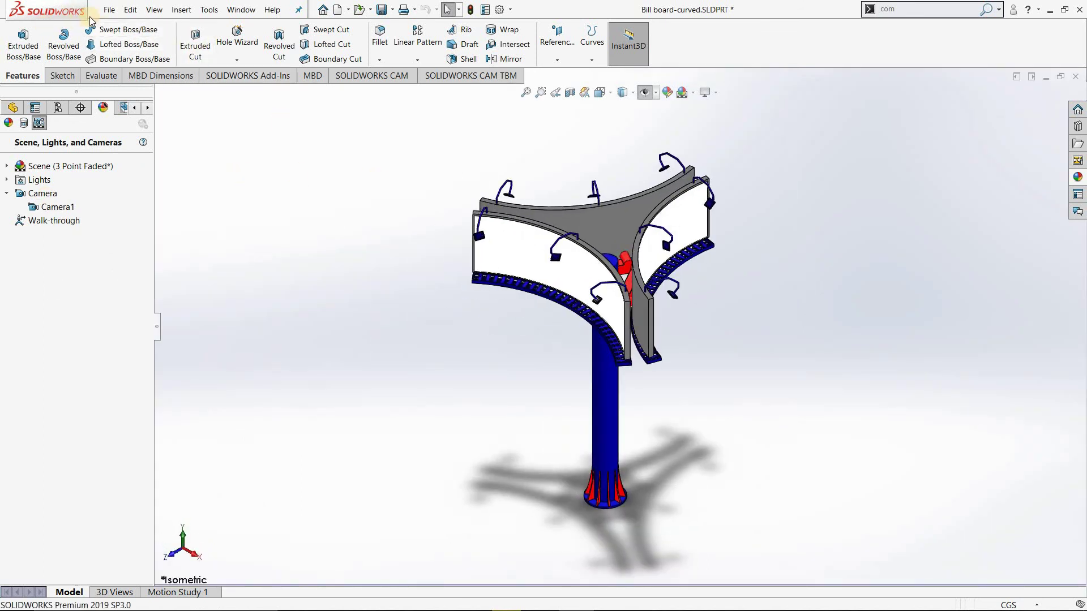
pyautogui.click(109, 9)
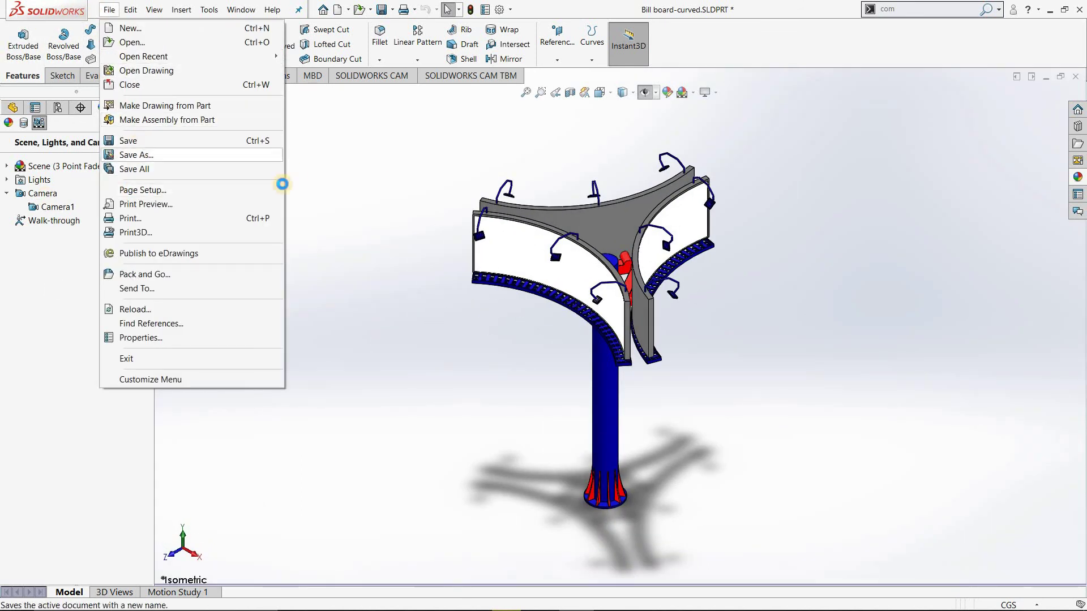
pyautogui.click(130, 141)
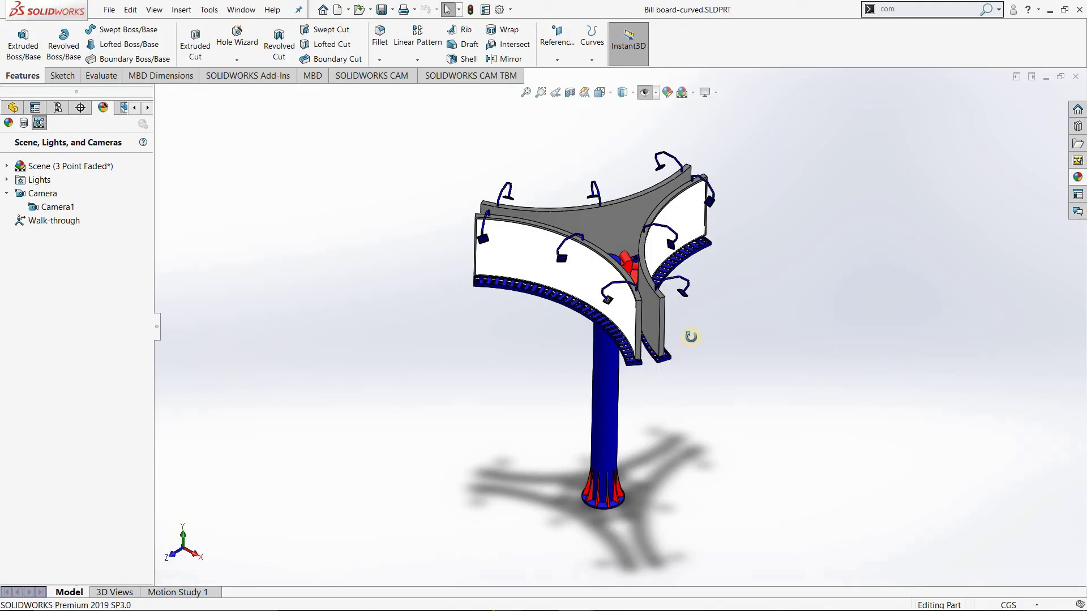
pyautogui.moveTo(691, 335)
pyautogui.mouseDown(button='middle')
pyautogui.moveTo(698, 388)
pyautogui.moveTo(607, 281)
pyautogui.mouseUp(button='middle')
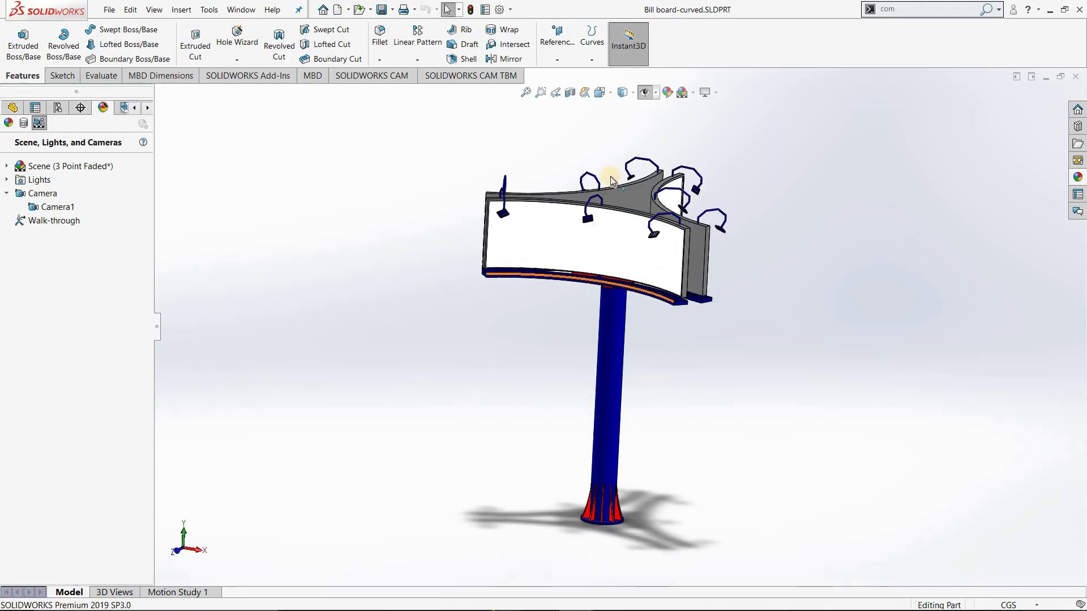
# Place a decal on the curved billboard face using the Coca-Cola image.
pyautogui.scroll(-3, 622, 173)
pyautogui.scroll(2, 662, 311)
pyautogui.scroll(-2, 661, 312)
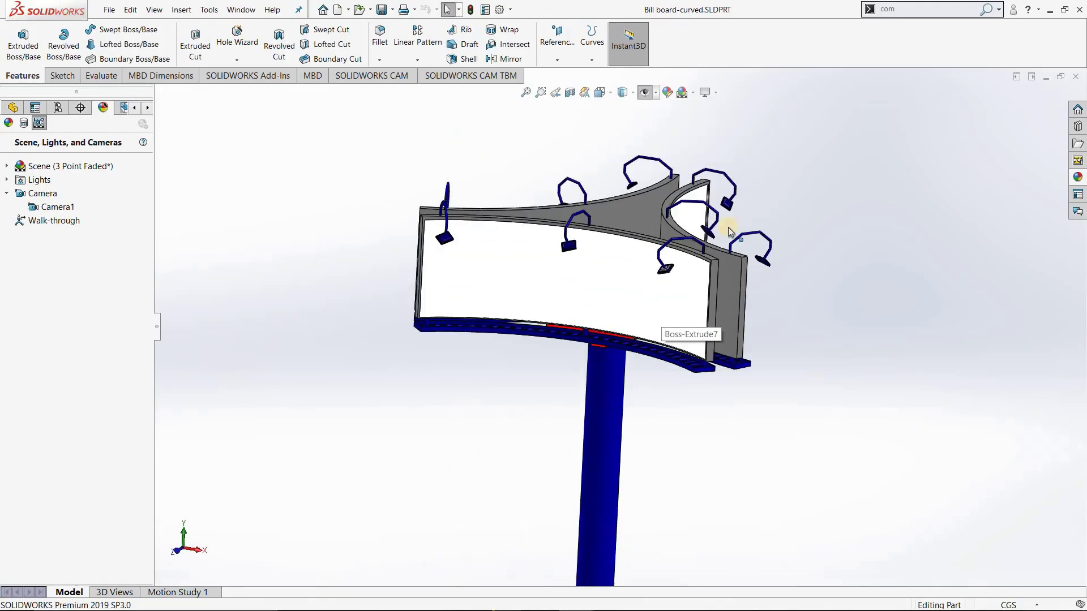
pyautogui.scroll(-2, 661, 311)
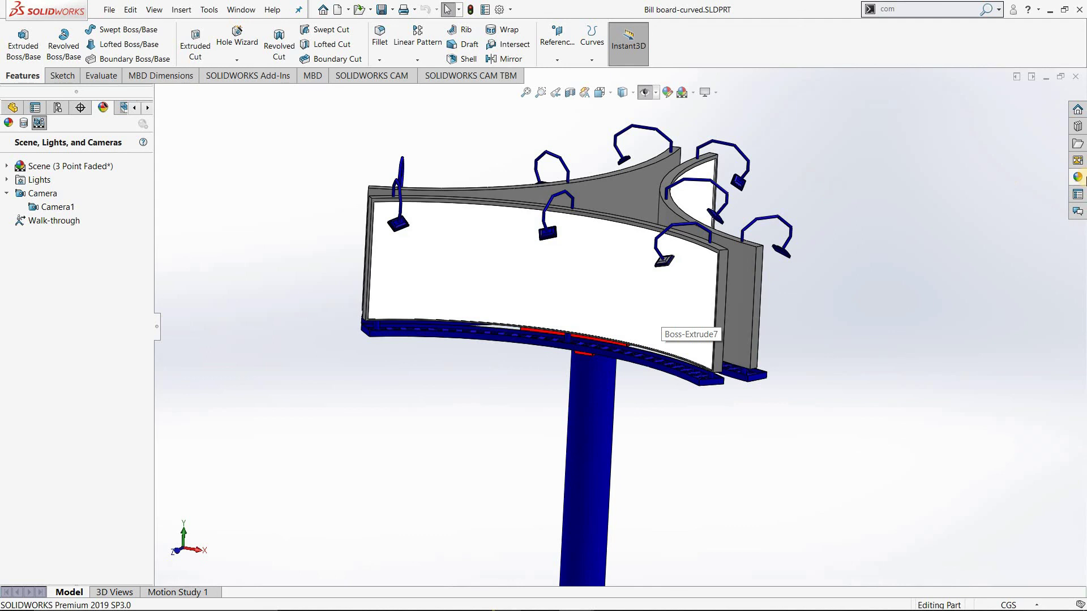
pyautogui.click(1078, 176)
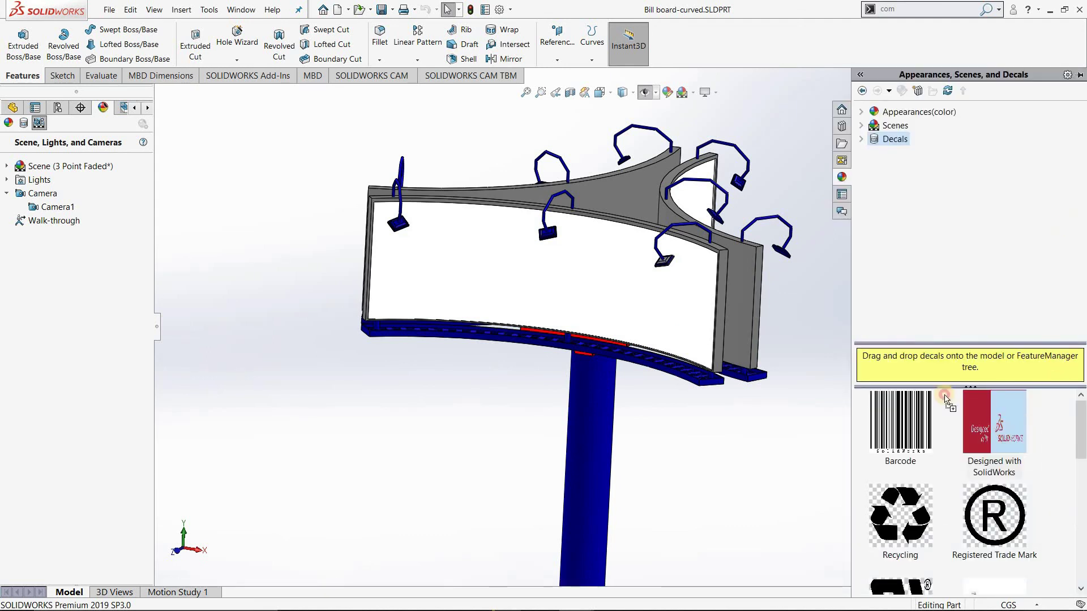
pyautogui.moveTo(944, 399); pyautogui.dragTo(592, 281)
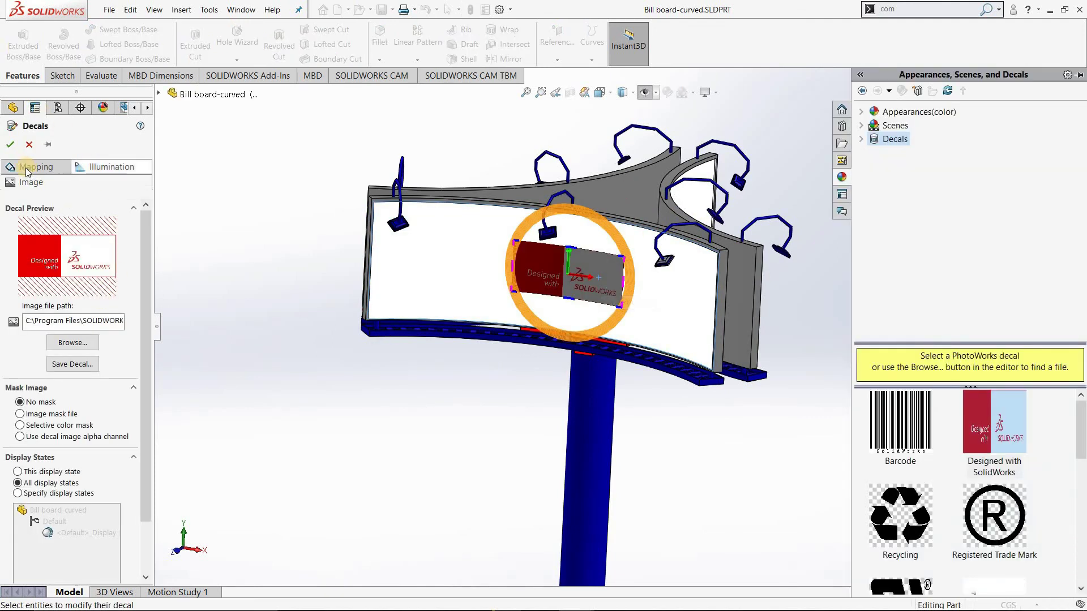
pyautogui.click(72, 343)
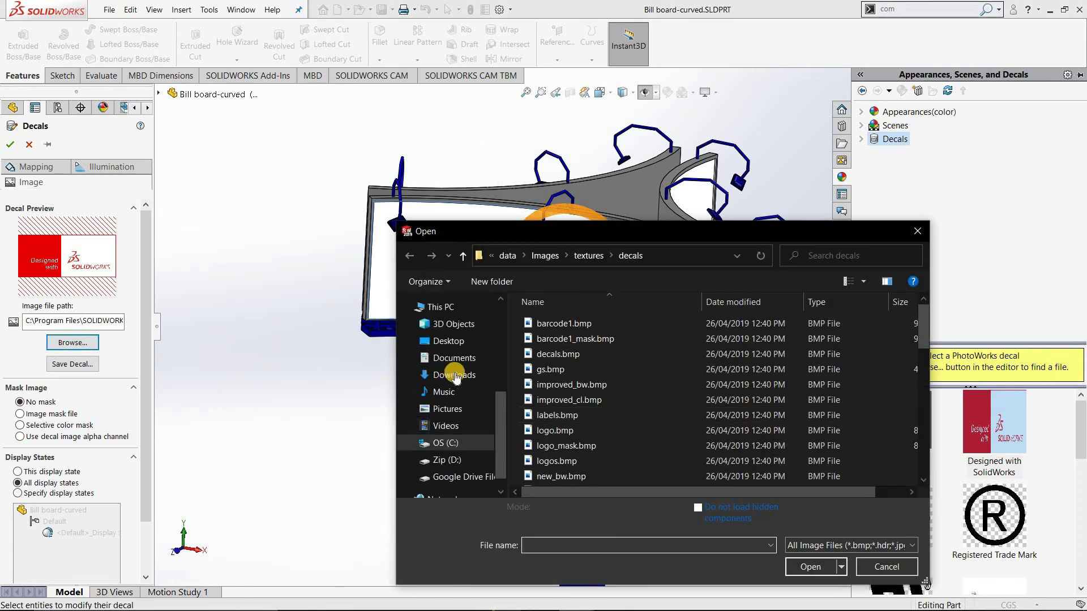
pyautogui.scroll(-3, 771, 429)
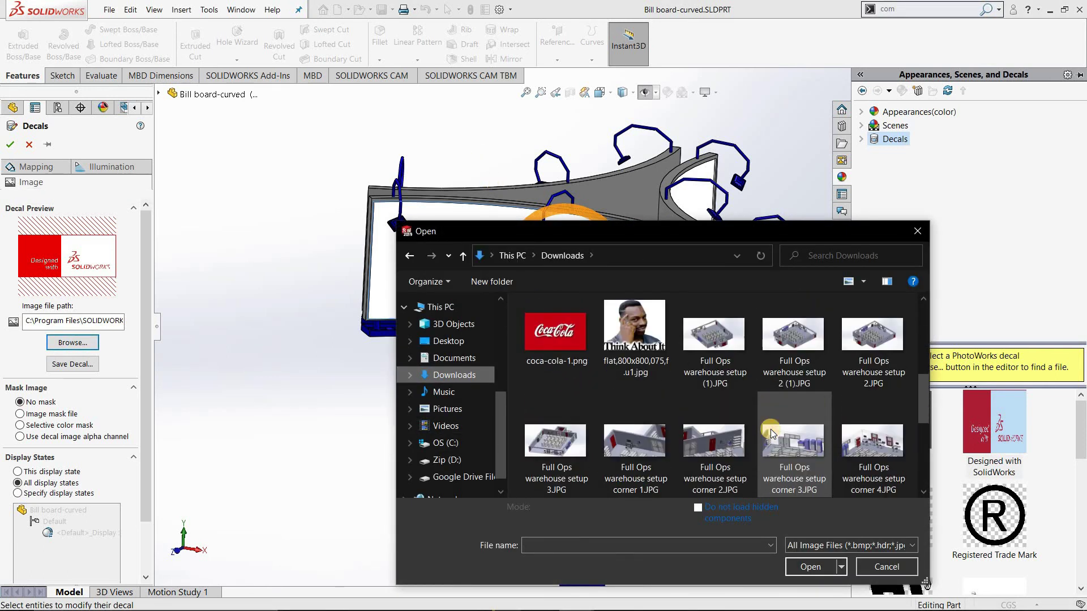
pyautogui.scroll(-2, 770, 429)
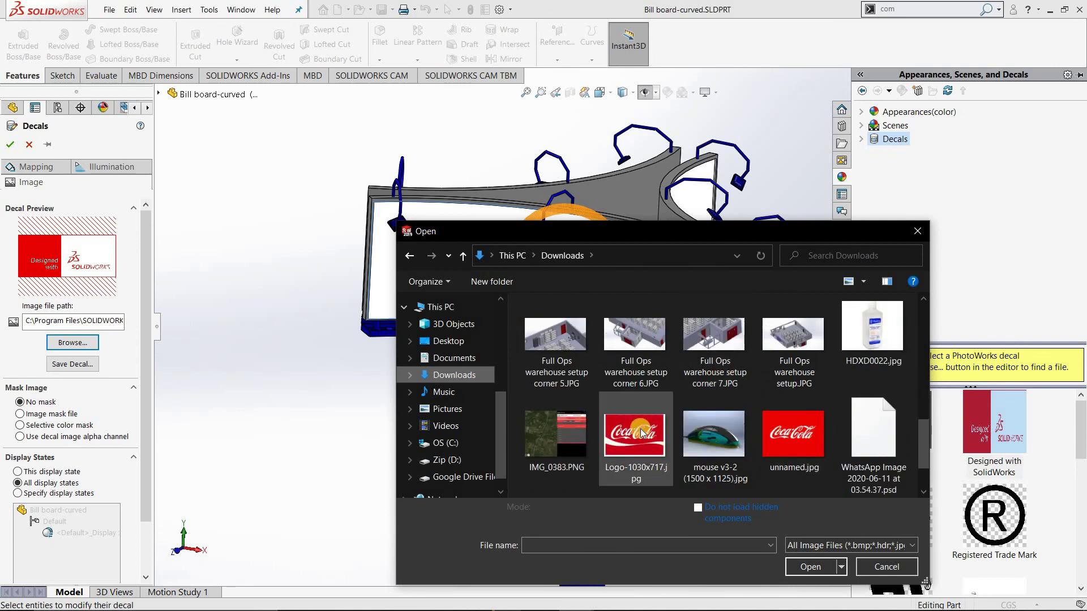
pyautogui.press('Escape')
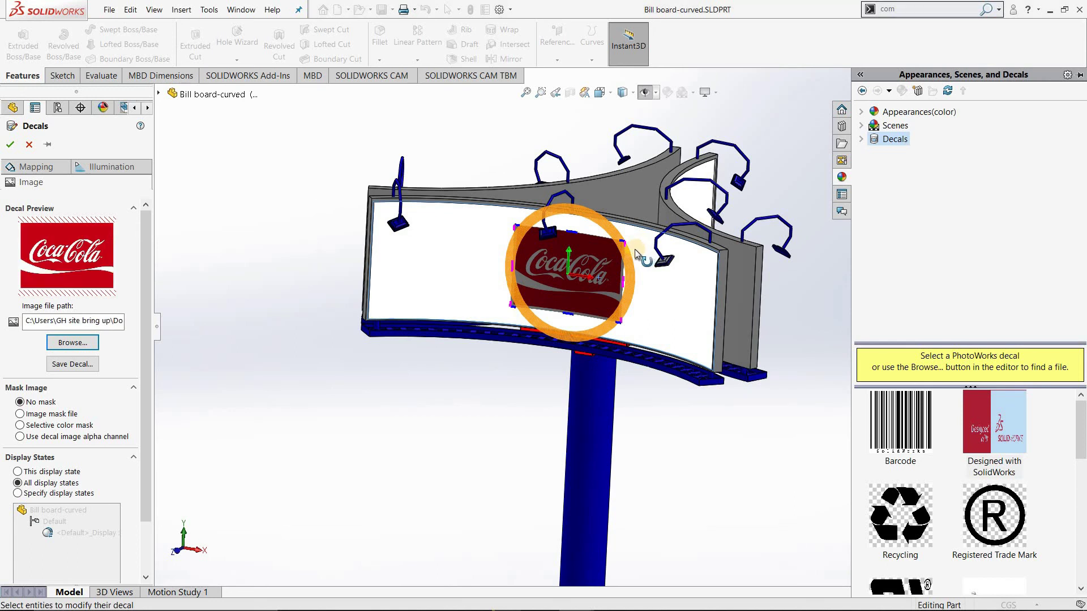
# Set the Coca-Cola decal's luminous intensity to 1.
pyautogui.click(104, 170)
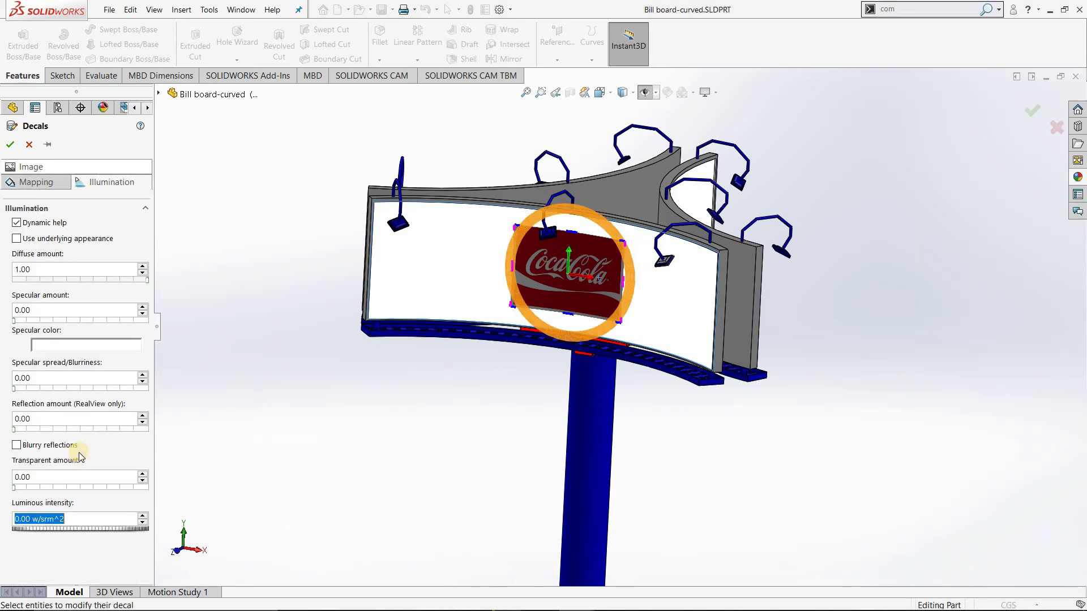
pyautogui.write('1')
pyautogui.click(35, 182)
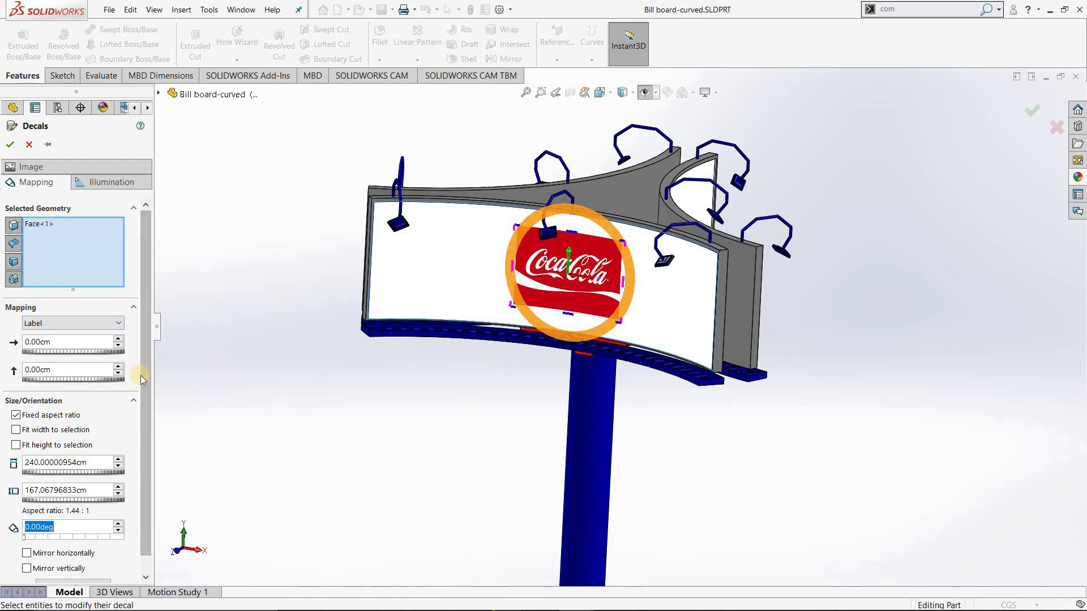
# Switch the decal mapping to Projection, after trying Spherical and Cylindrical mapping.
pyautogui.scroll(-1, 146, 433)
pyautogui.scroll(1, 151, 338)
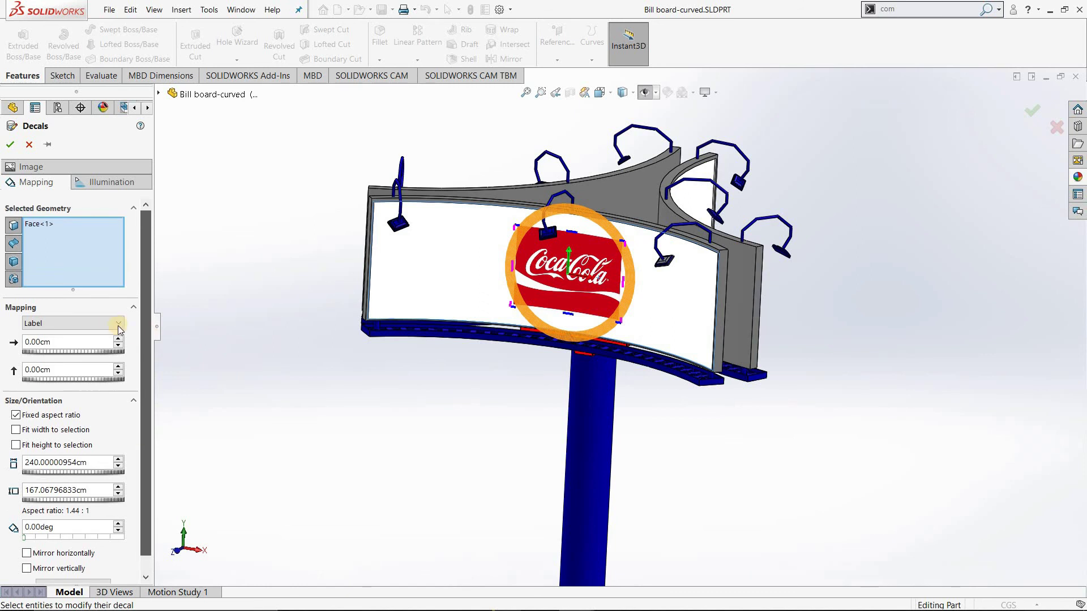
pyautogui.click(109, 323)
pyautogui.click(94, 346)
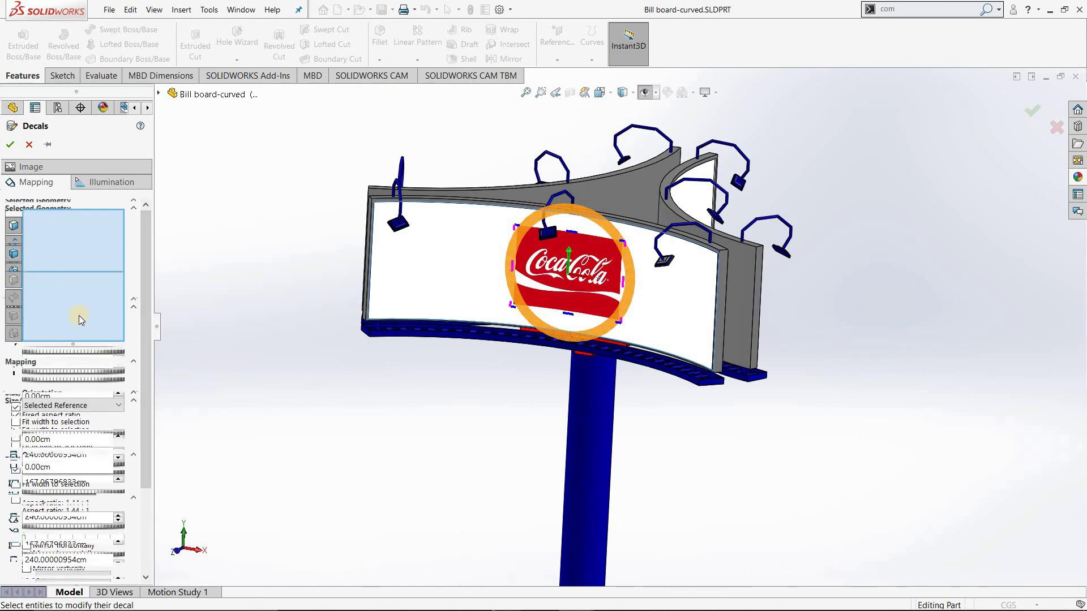
pyautogui.click(70, 324)
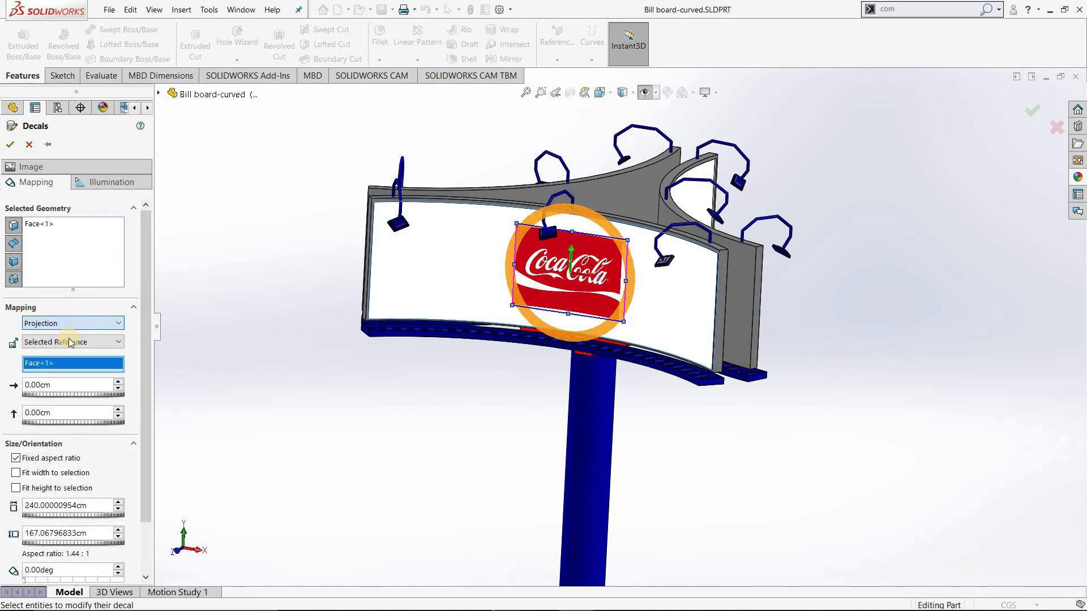
pyautogui.click(70, 342)
pyautogui.click(67, 324)
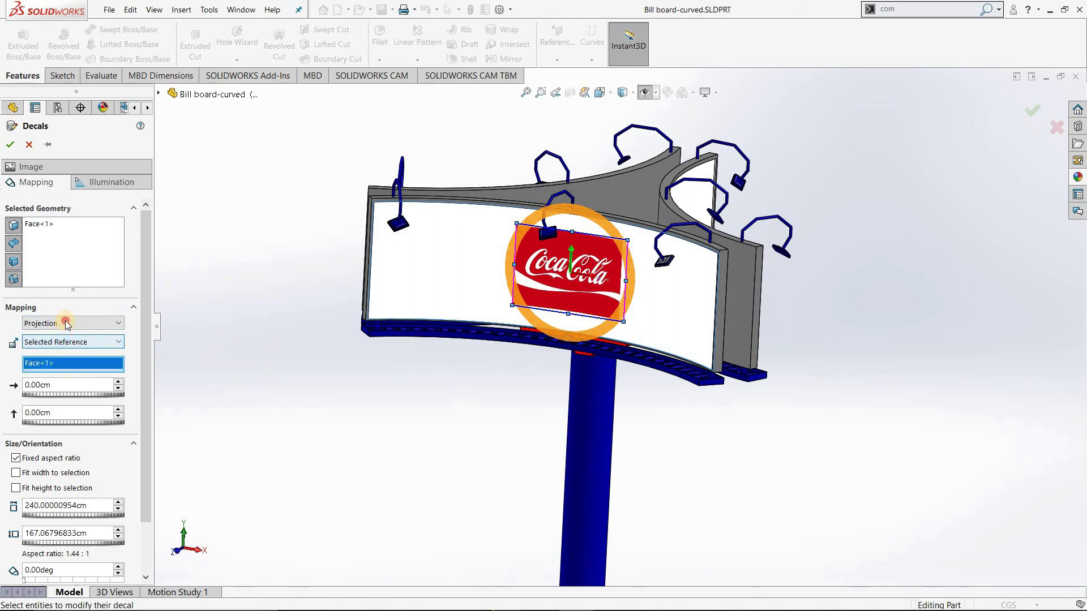
pyautogui.click(68, 324)
pyautogui.click(61, 355)
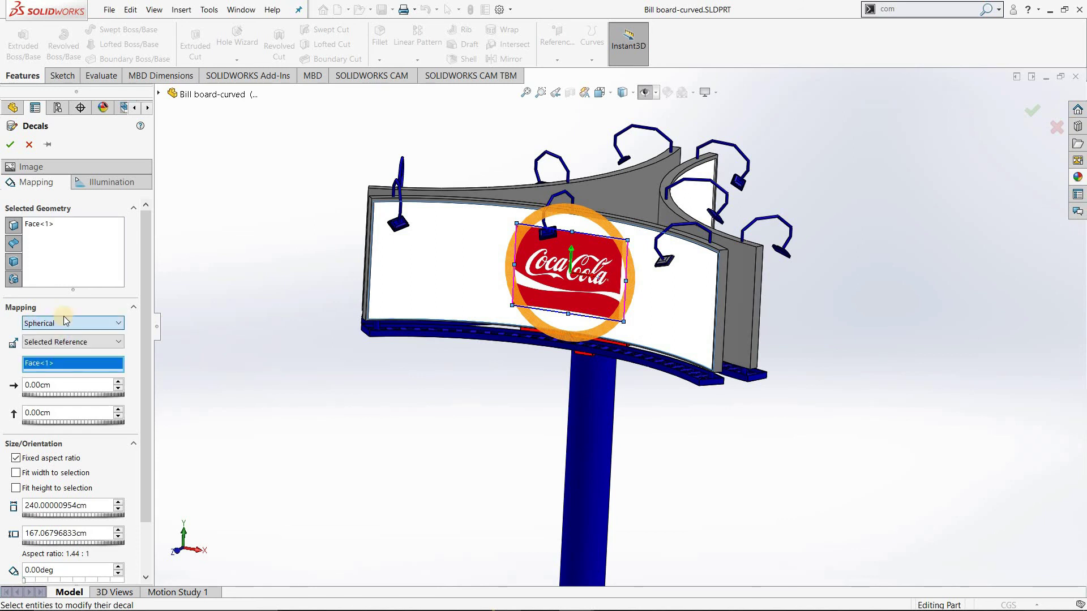
pyautogui.click(68, 323)
pyautogui.click(62, 365)
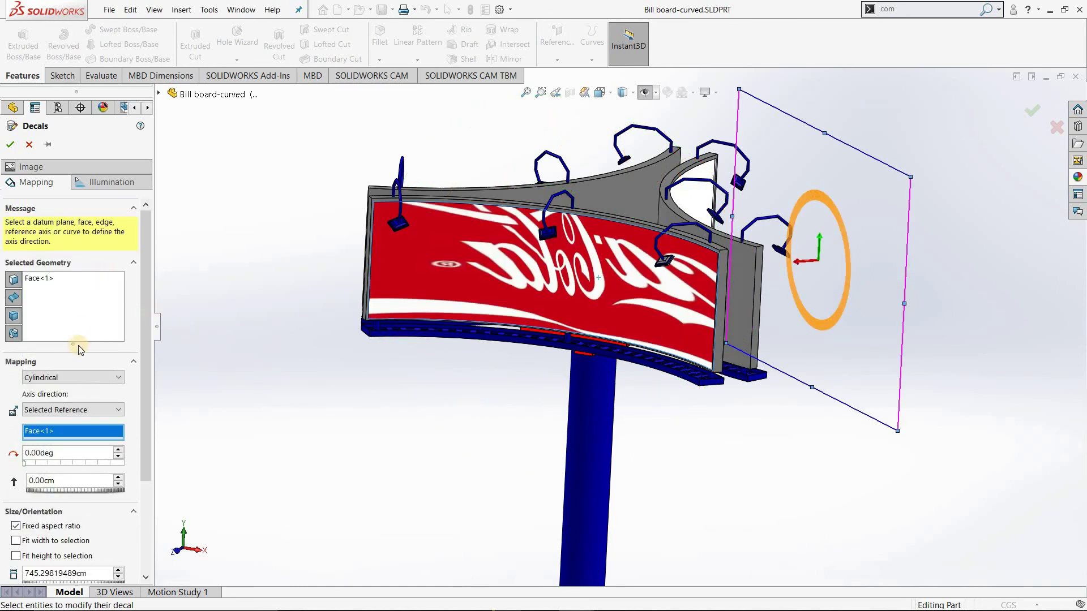
pyautogui.click(72, 378)
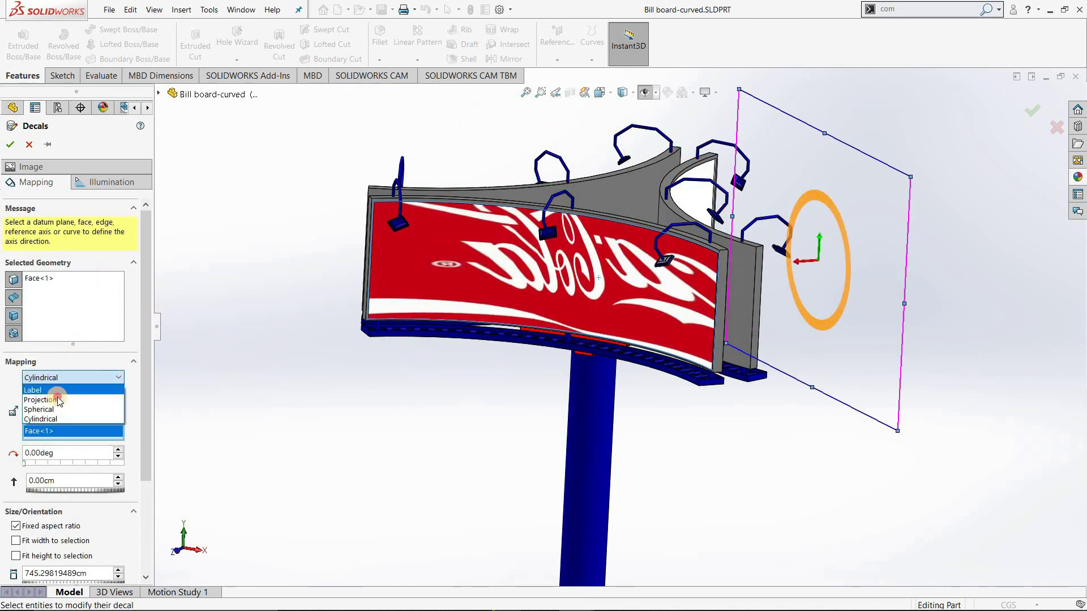
pyautogui.click(57, 401)
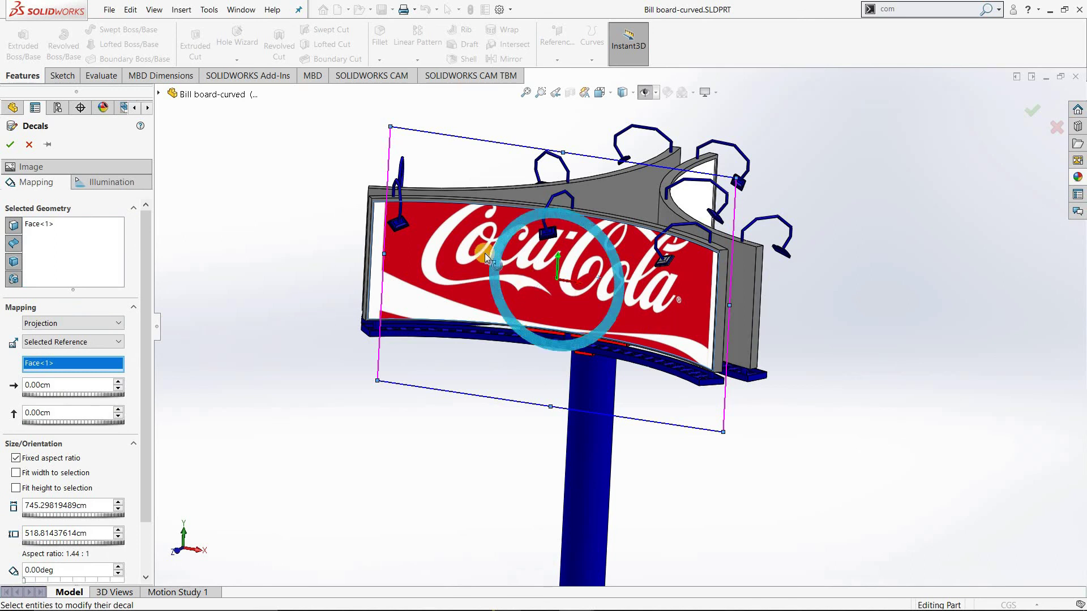
# Resize and shift the decal to about 839.8 × 584.6 cm, filling the front panel.
pyautogui.moveTo(667, 264); pyautogui.dragTo(645, 324)
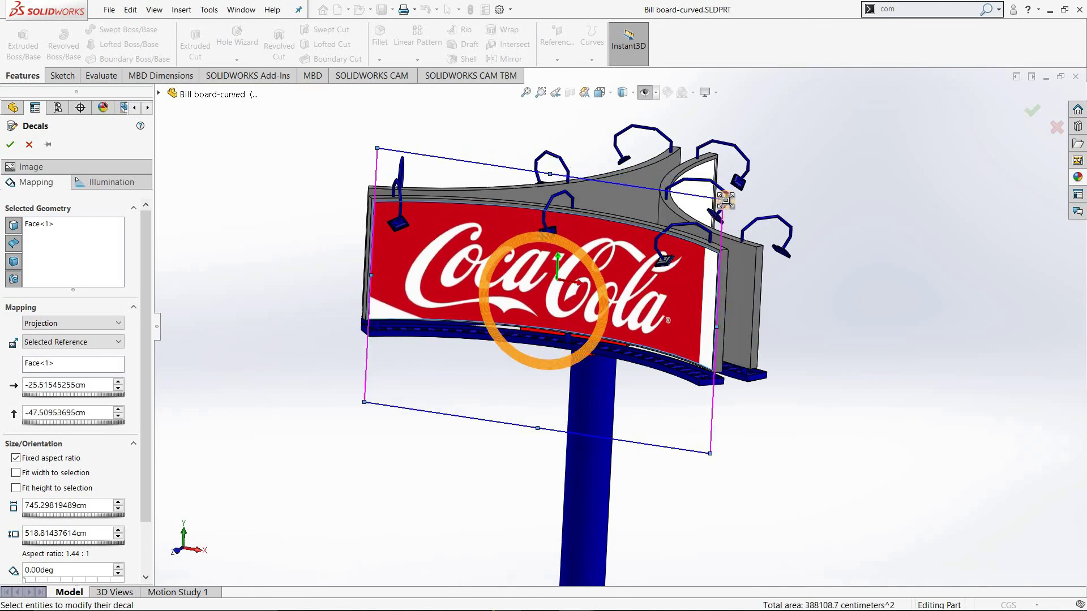
pyautogui.moveTo(725, 200)
pyautogui.mouseDown()
pyautogui.moveTo(674, 217)
pyautogui.moveTo(628, 269)
pyautogui.moveTo(690, 277)
pyautogui.mouseUp()
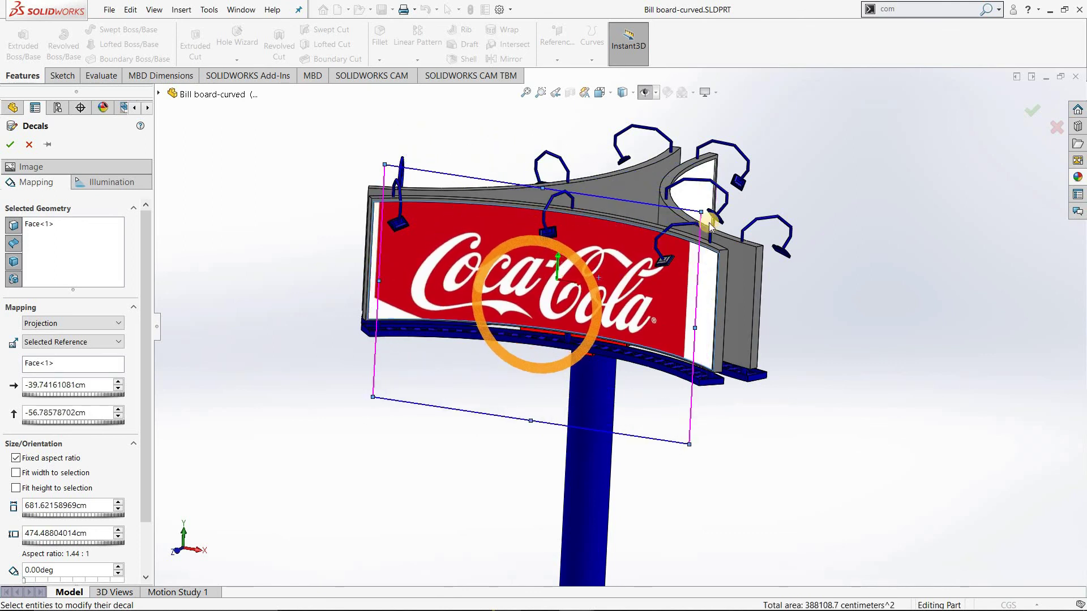
pyautogui.moveTo(710, 214); pyautogui.dragTo(714, 217)
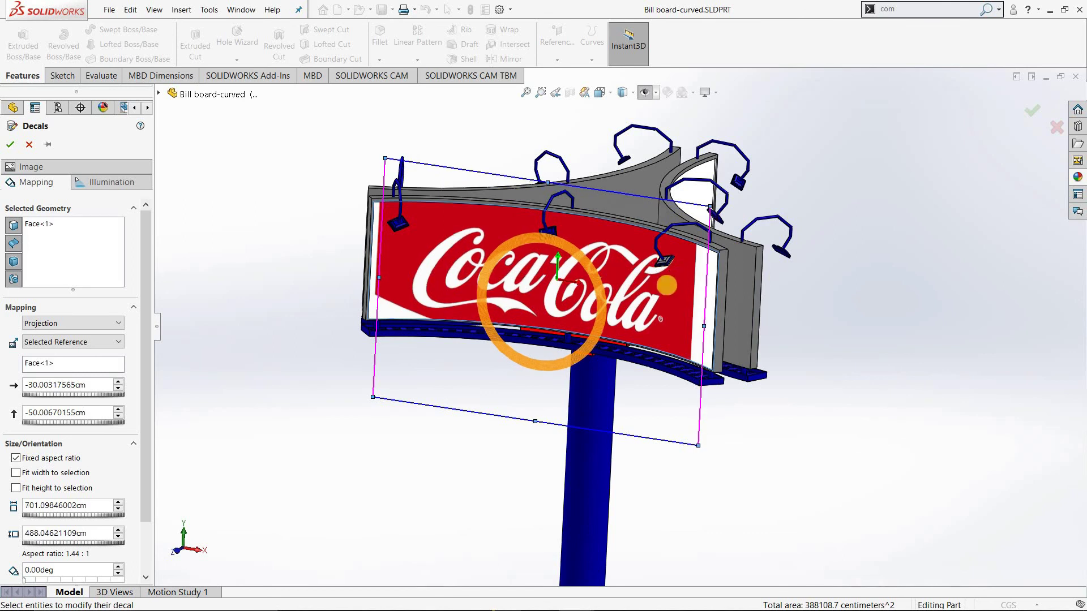
pyautogui.moveTo(667, 296)
pyautogui.mouseDown()
pyautogui.moveTo(668, 308)
pyautogui.moveTo(664, 288)
pyautogui.moveTo(682, 294)
pyautogui.mouseUp()
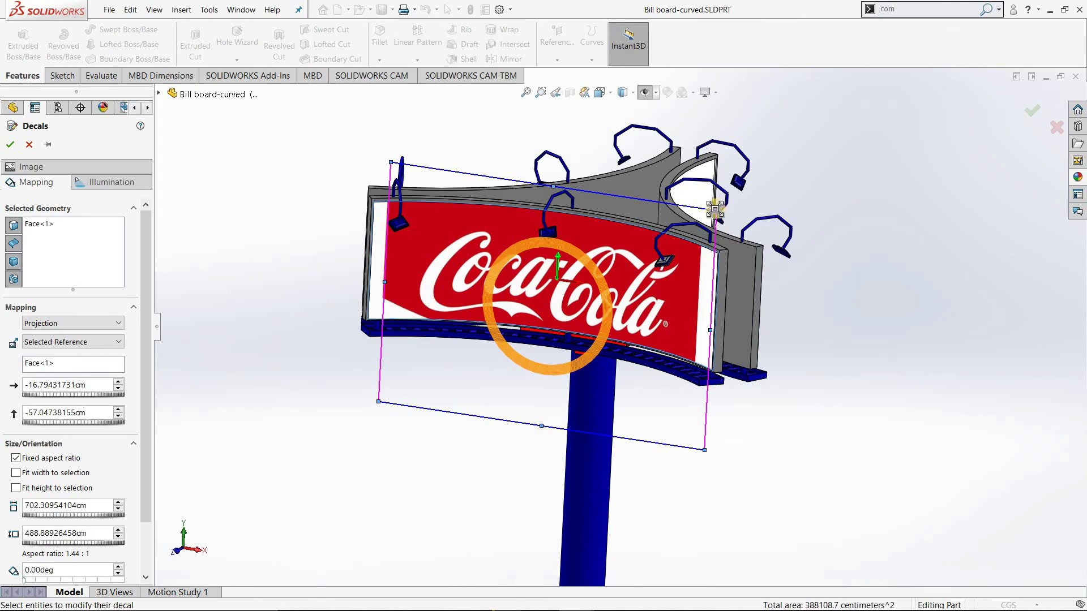
pyautogui.moveTo(722, 208); pyautogui.dragTo(754, 188)
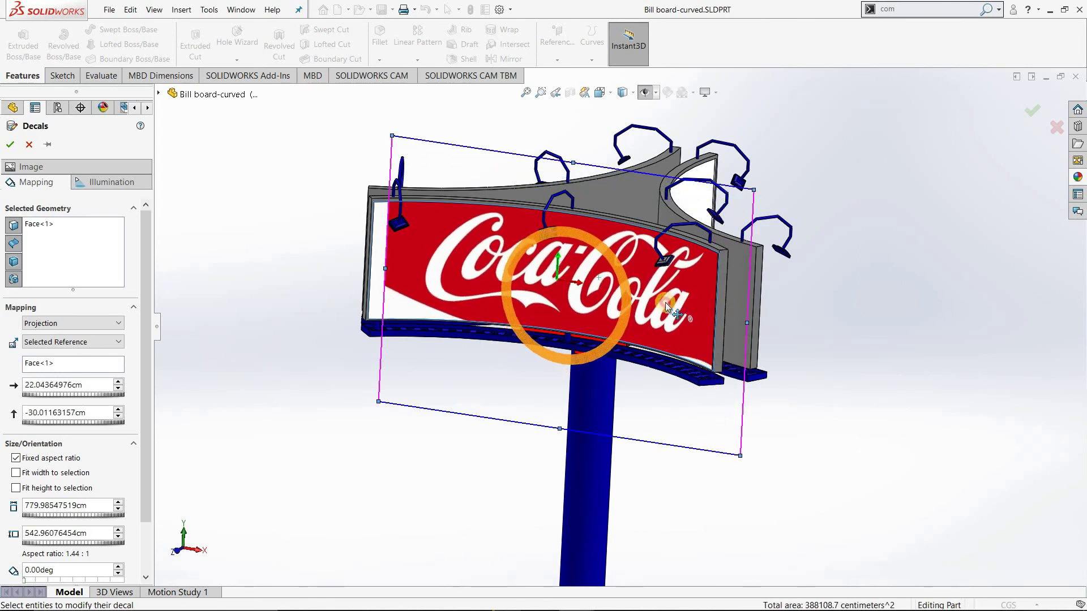
pyautogui.moveTo(665, 302); pyautogui.dragTo(679, 304)
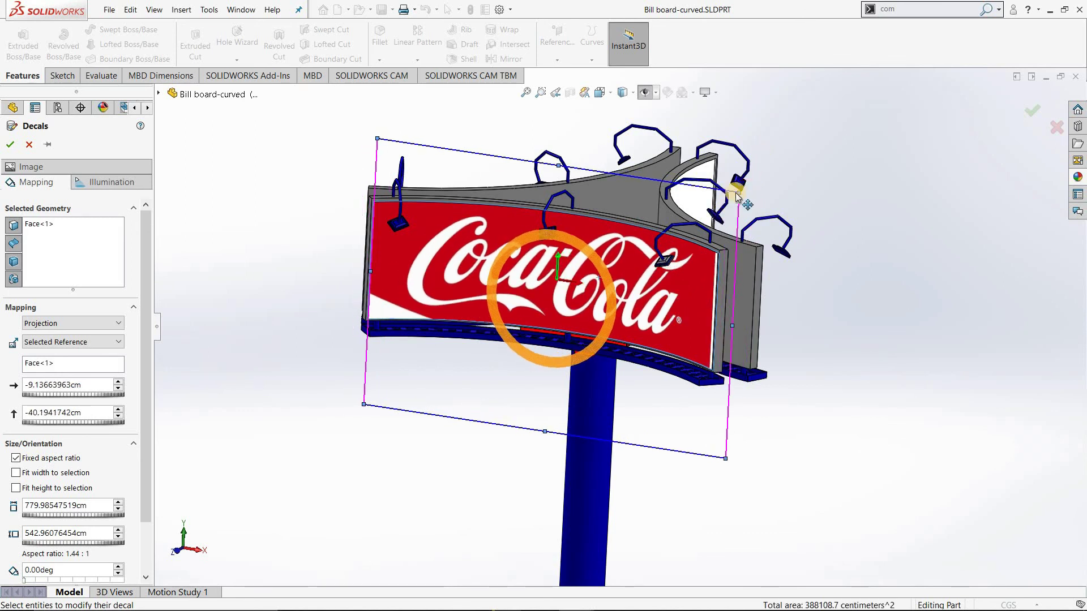
pyautogui.moveTo(740, 195); pyautogui.dragTo(759, 181)
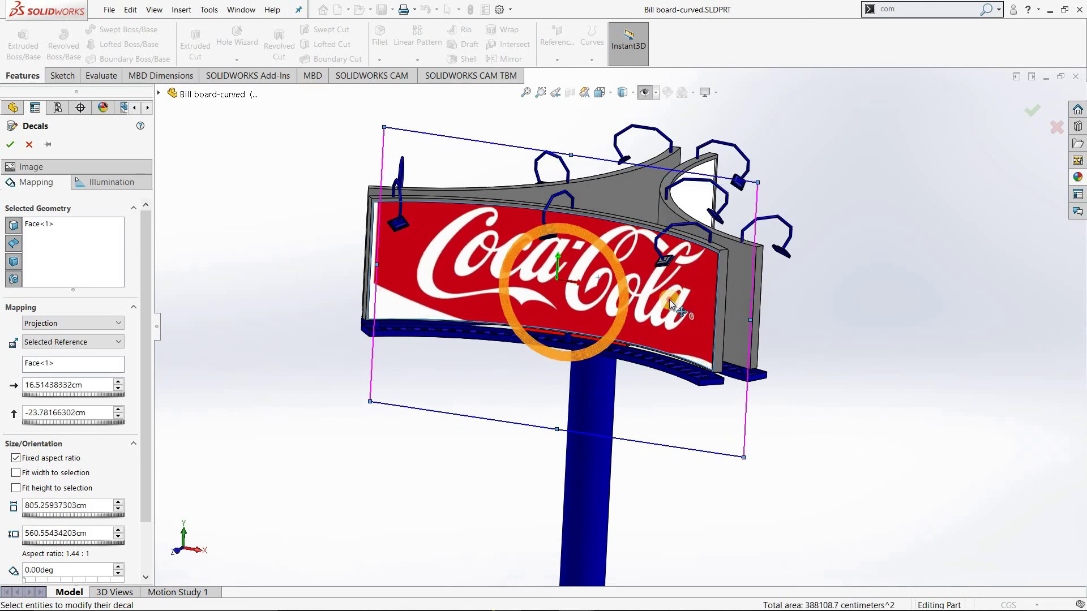
pyautogui.moveTo(657, 308); pyautogui.dragTo(629, 319)
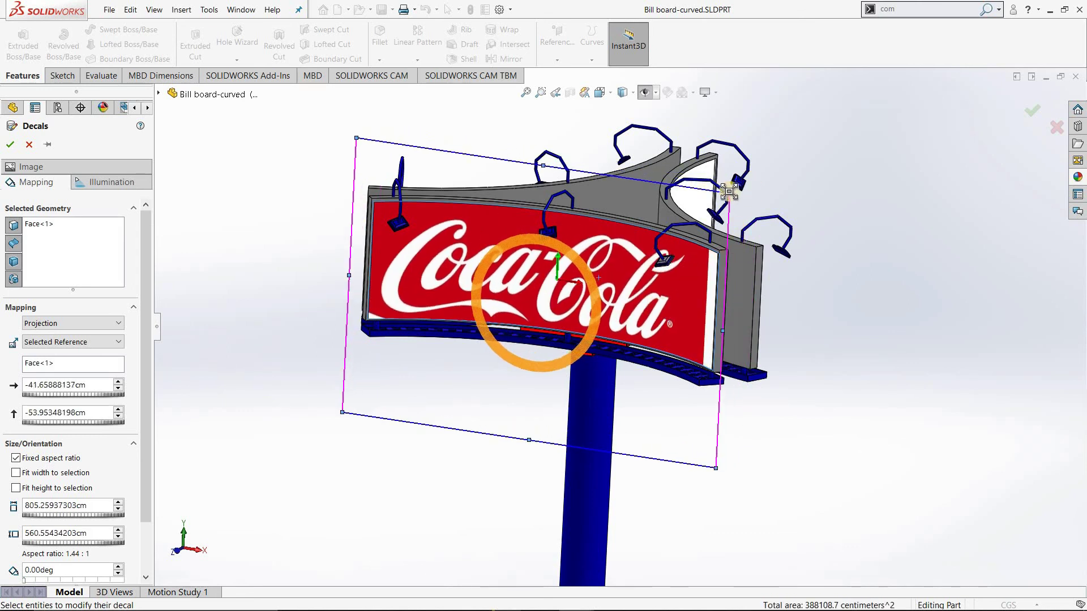
pyautogui.moveTo(744, 184); pyautogui.dragTo(750, 181)
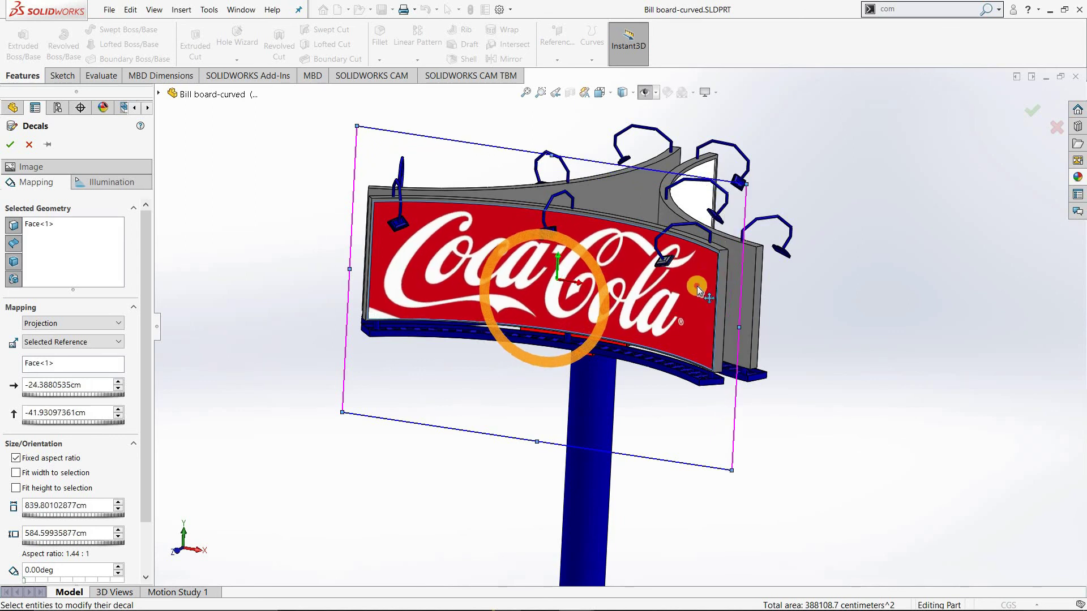
pyautogui.moveTo(686, 294); pyautogui.dragTo(696, 297)
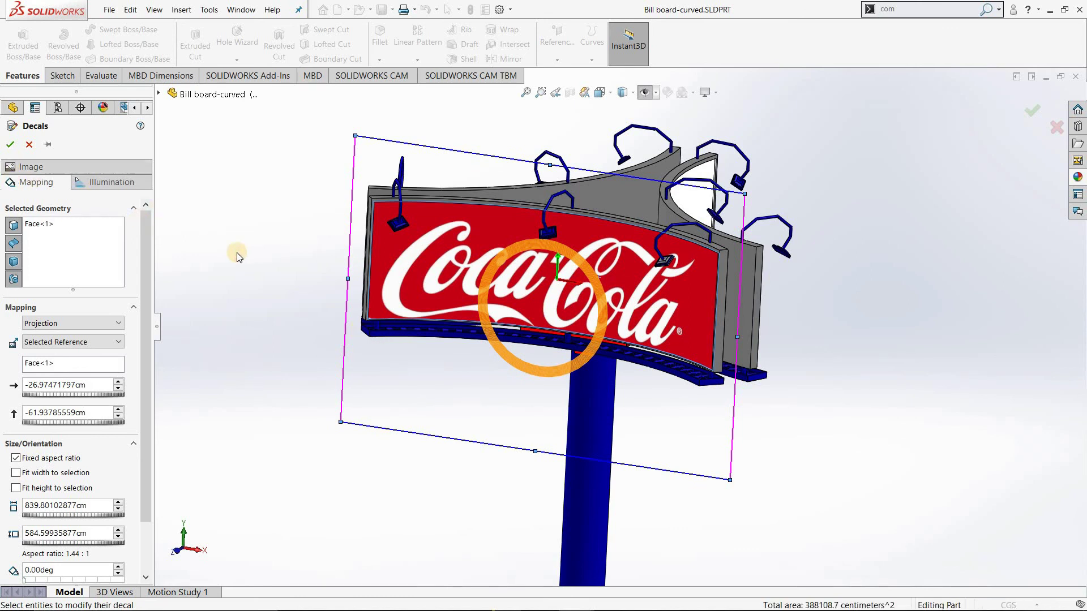
# Accept the front decal and drop the Designed with SOLIDWORKS decal on the rear panel.
pyautogui.click(856, 387)
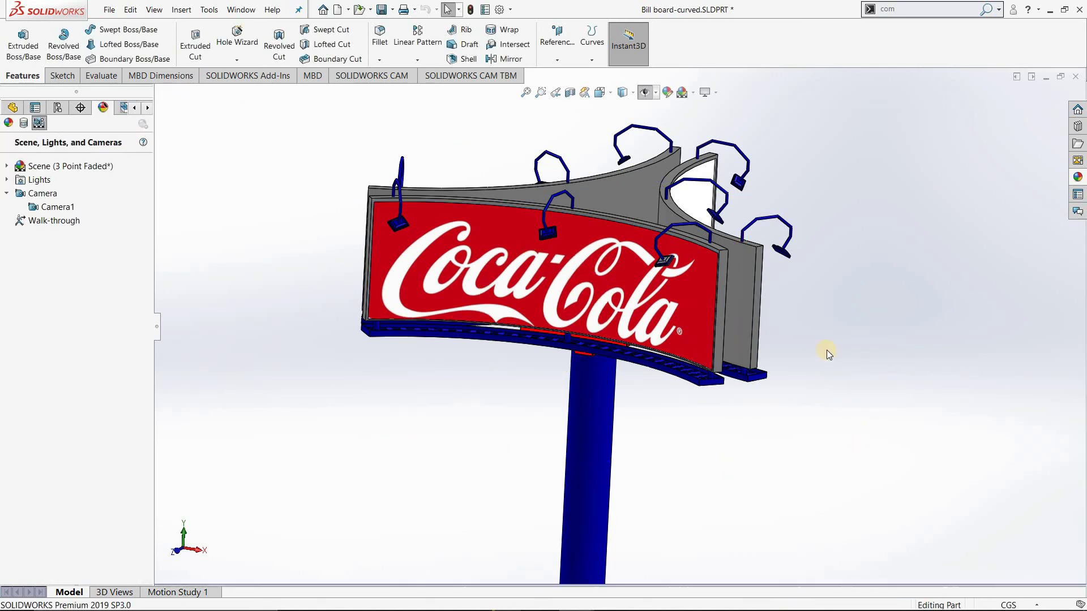
pyautogui.moveTo(740, 464)
pyautogui.mouseDown(button='middle')
pyautogui.moveTo(870, 428)
pyautogui.moveTo(850, 359)
pyautogui.moveTo(689, 368)
pyautogui.moveTo(643, 415)
pyautogui.moveTo(671, 289)
pyautogui.moveTo(692, 388)
pyautogui.moveTo(792, 340)
pyautogui.moveTo(903, 308)
pyautogui.mouseUp(button='middle')
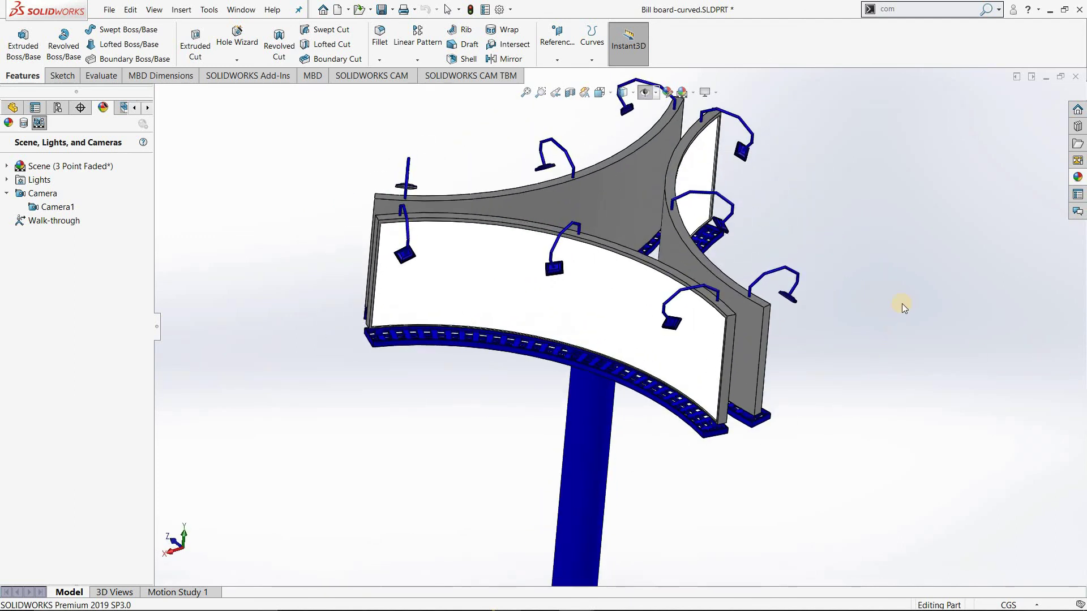
pyautogui.click(1079, 178)
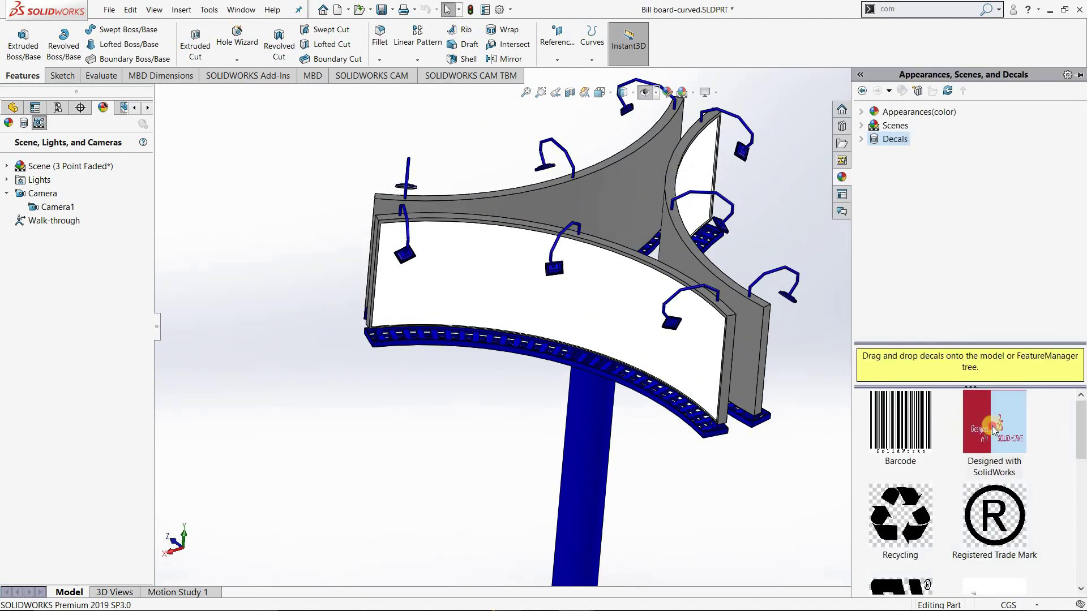
pyautogui.moveTo(991, 426); pyautogui.dragTo(602, 313)
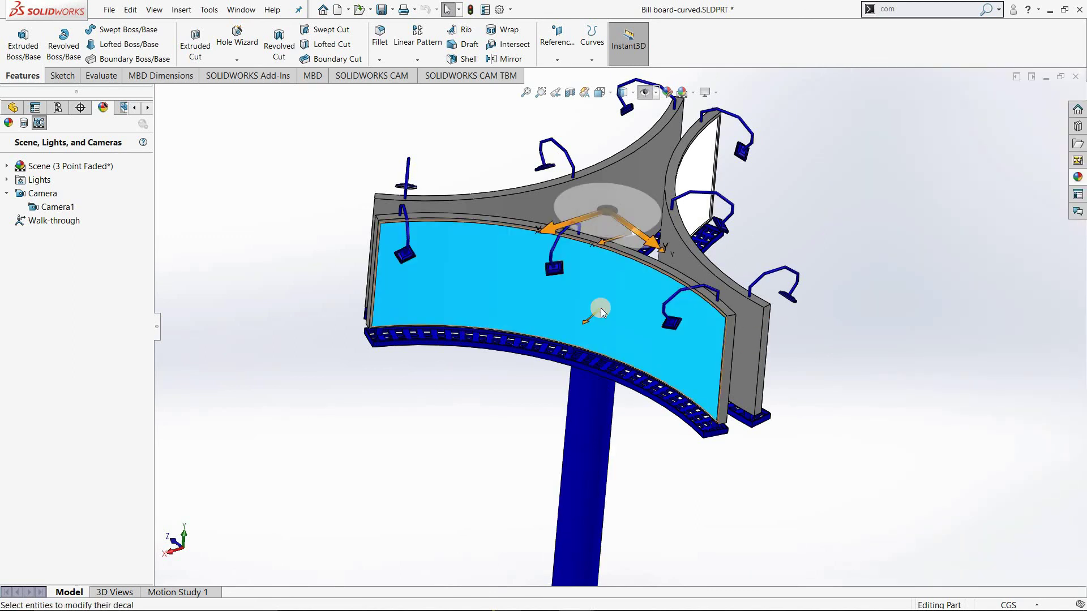
pyautogui.click(605, 316)
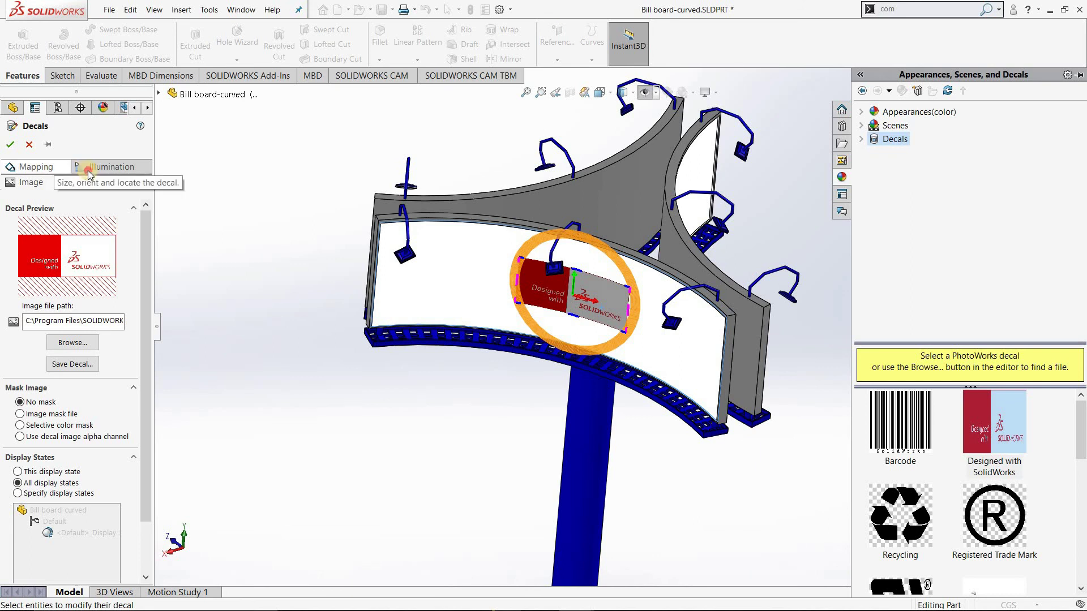
# Set the rear decal's luminous intensity to 1.
pyautogui.click(104, 166)
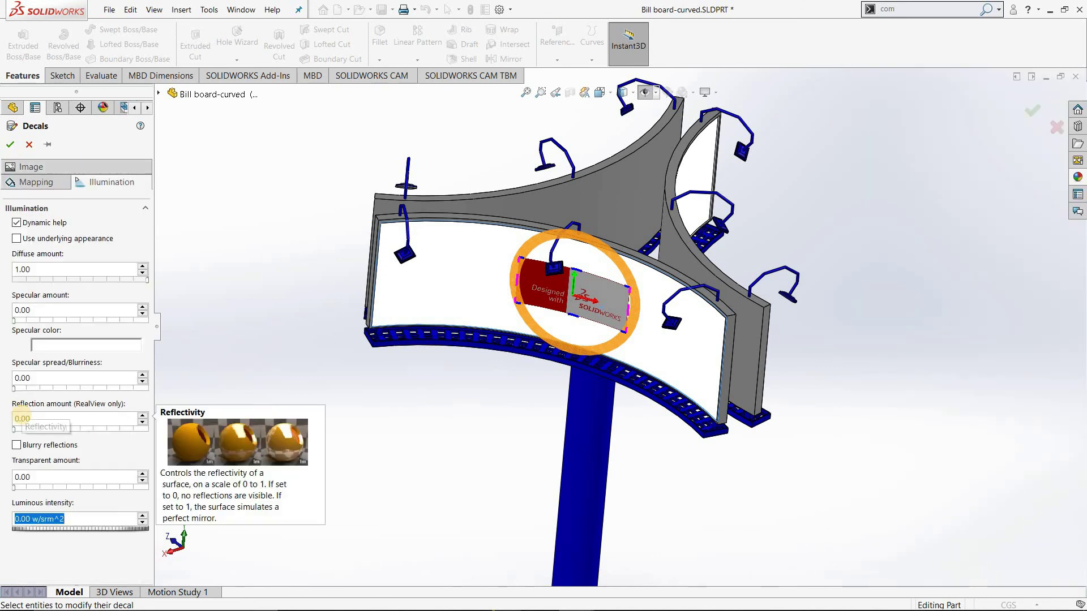
pyautogui.write('1')
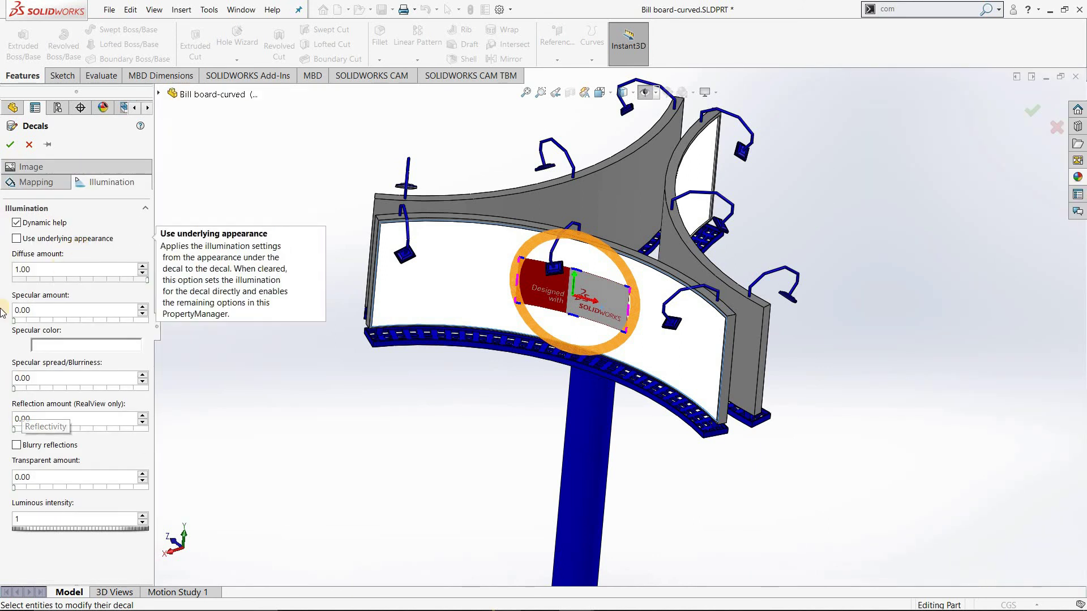
pyautogui.click(39, 182)
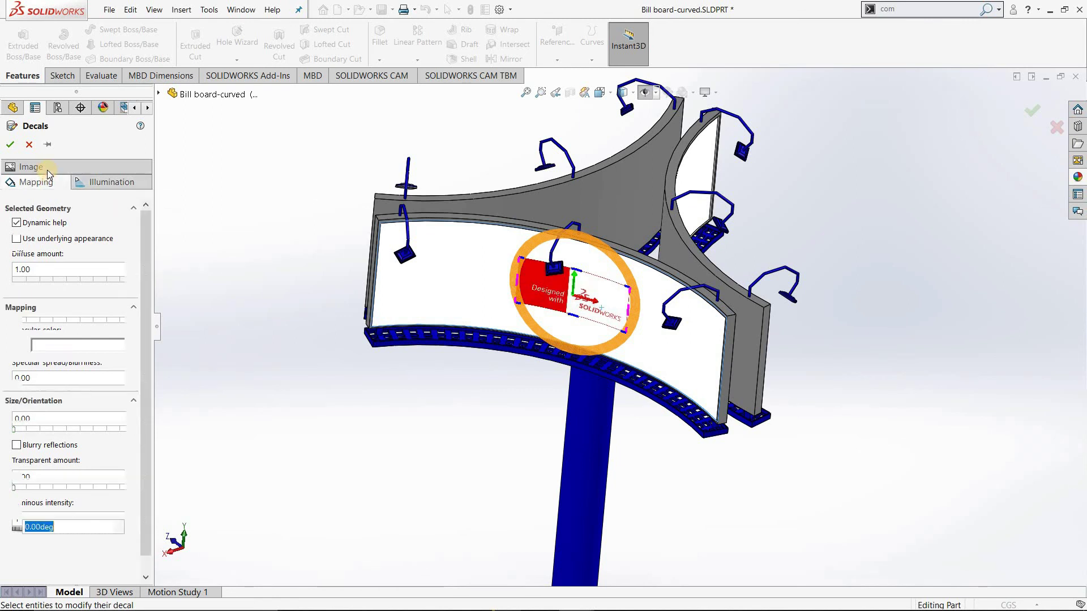
# Replace the rear decal's image with unnamed.jpg from Downloads.
pyautogui.click(44, 167)
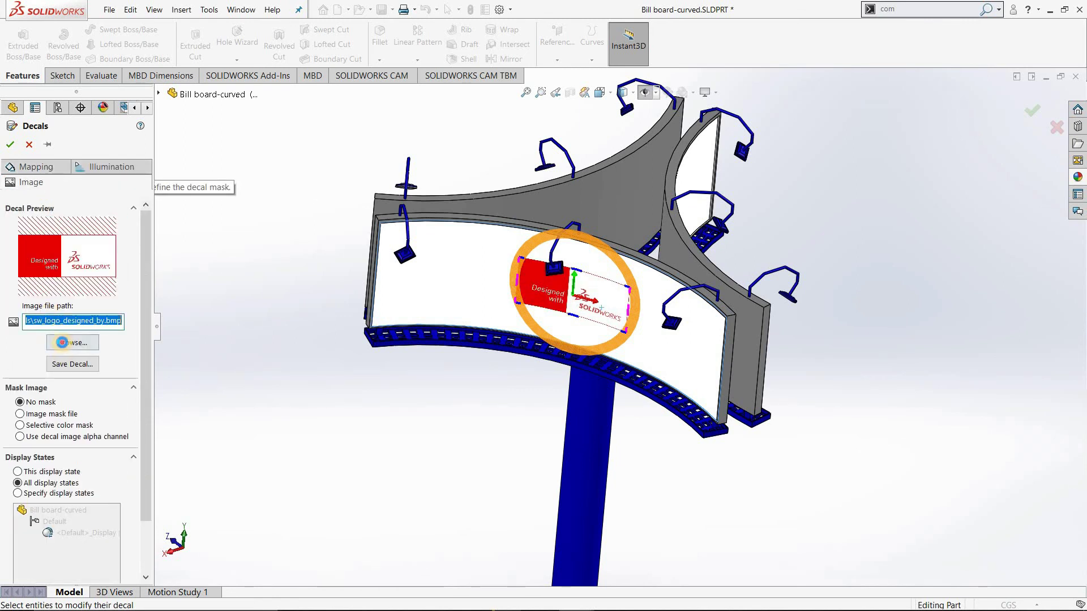
pyautogui.click(62, 343)
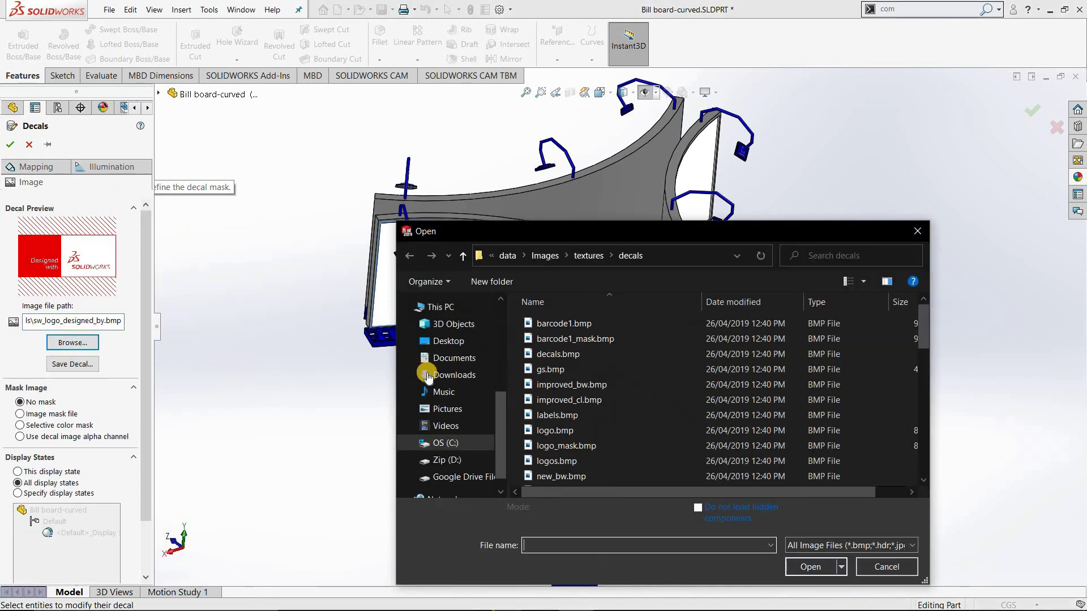
pyautogui.scroll(-5, 769, 408)
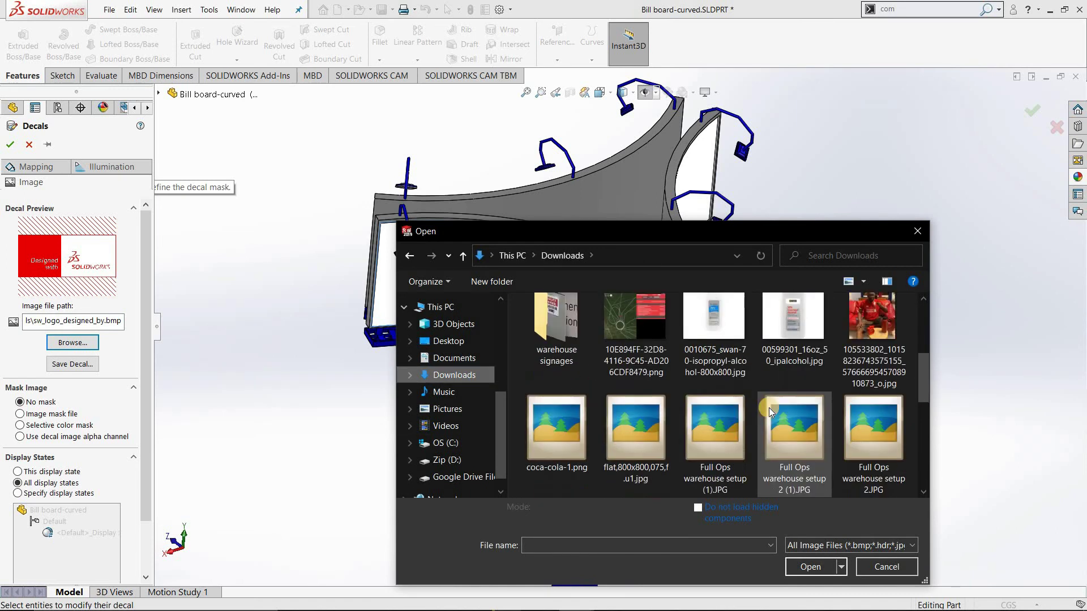
pyautogui.scroll(-5, 769, 408)
pyautogui.scroll(-5, 769, 408)
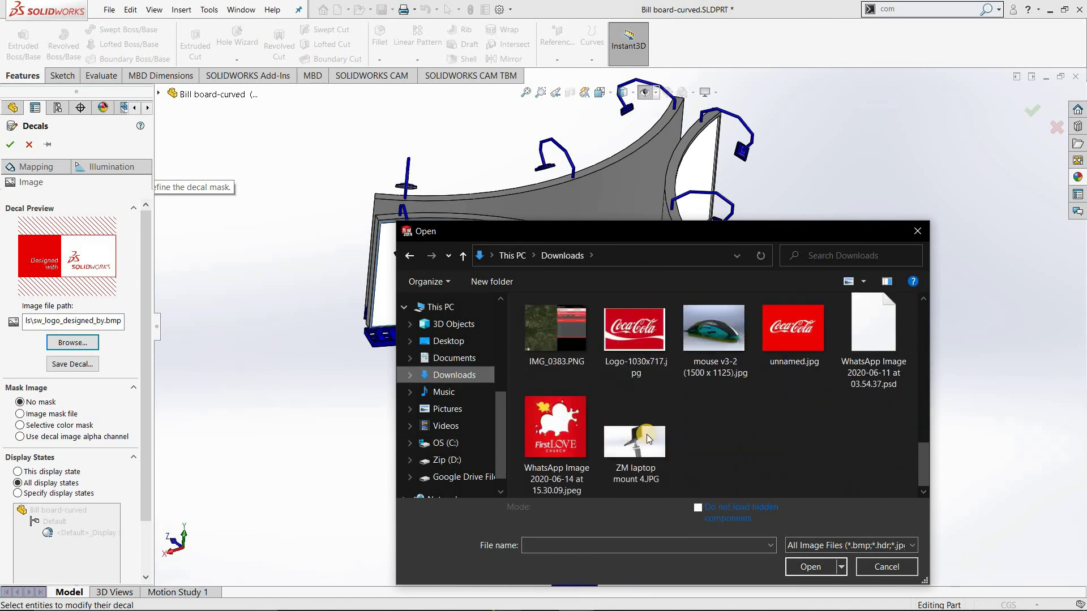
pyautogui.doubleClick(805, 336)
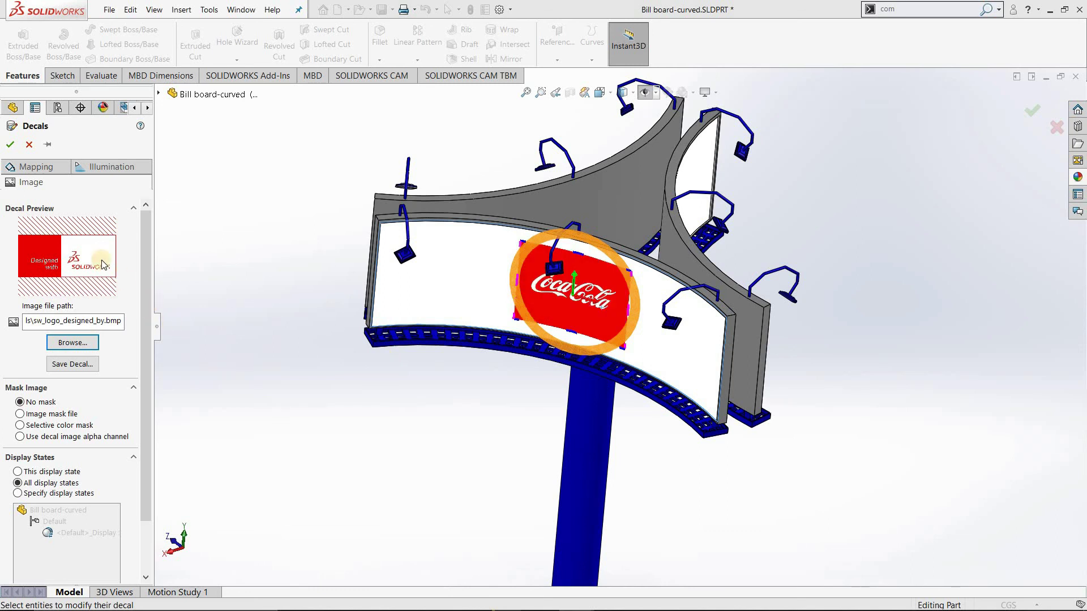
# Wrap the decal with Cylindrical mapping, then shrink, shift left and rotate it on the panel.
pyautogui.click(36, 167)
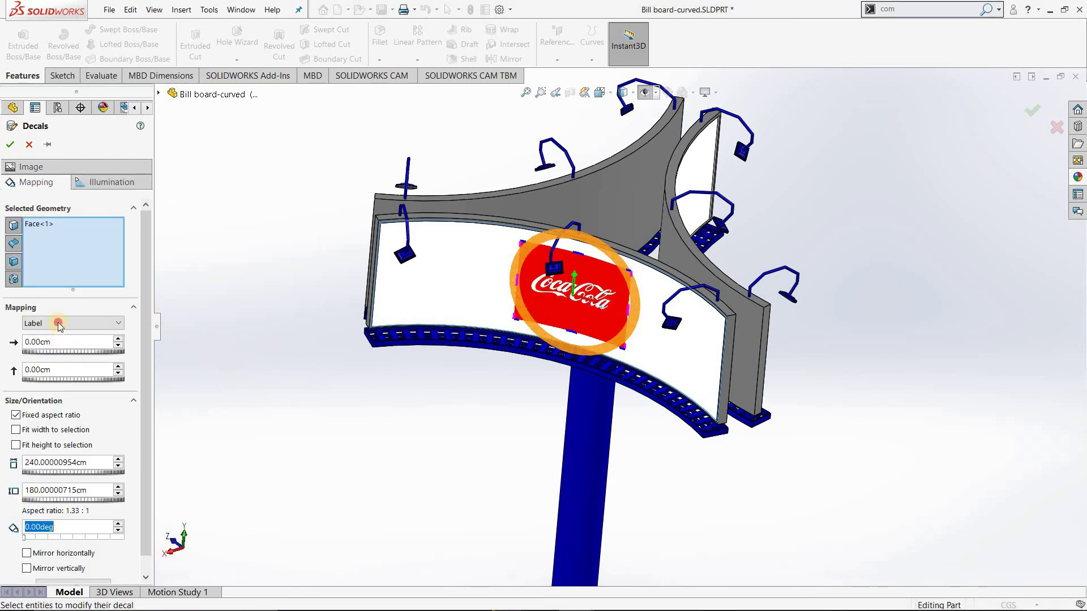
pyautogui.click(61, 324)
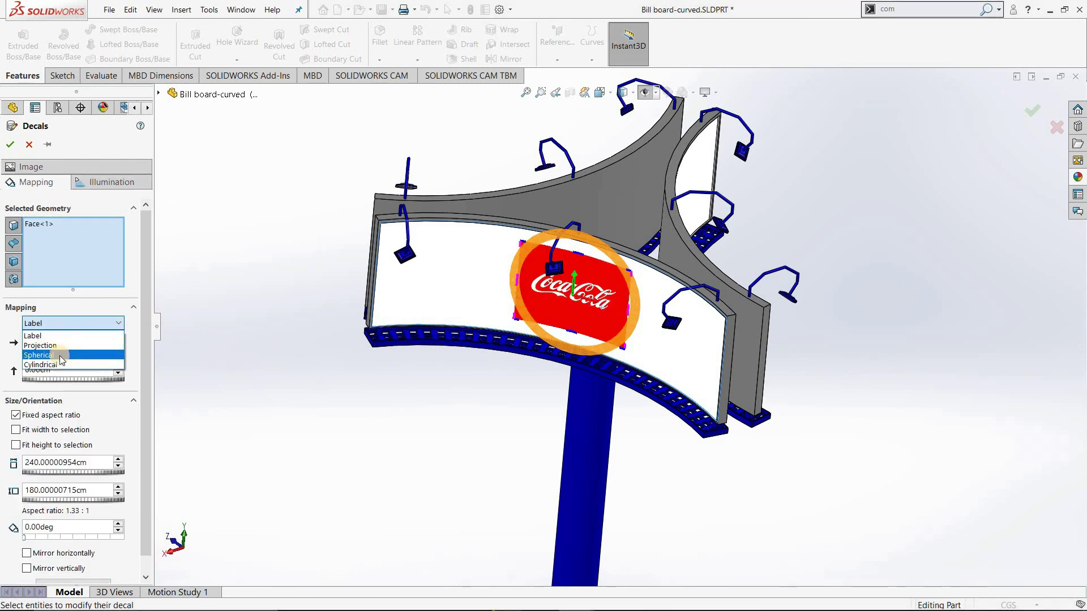
pyautogui.click(61, 364)
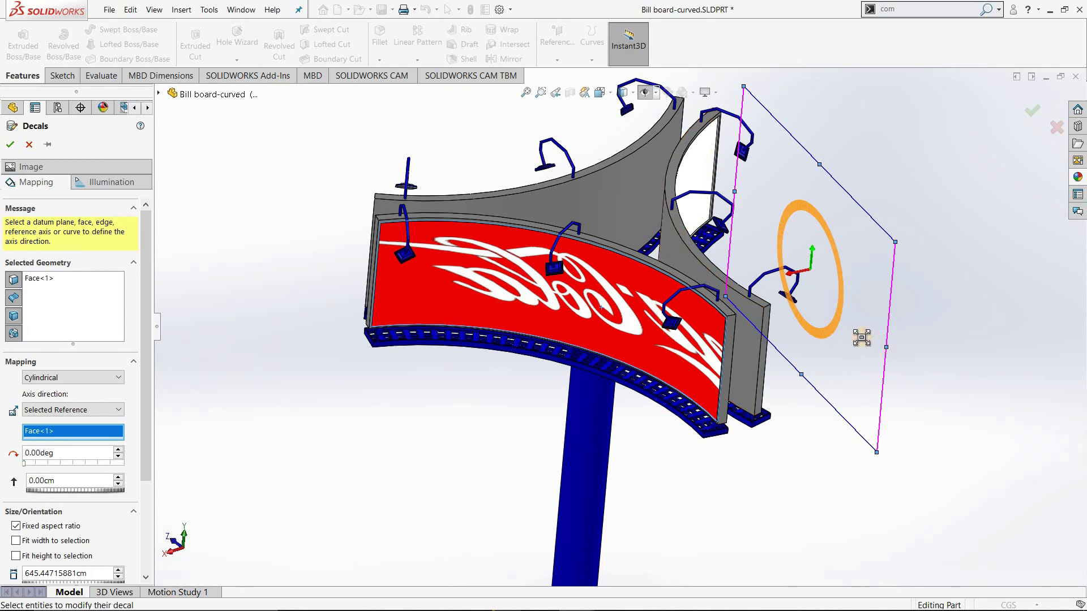
pyautogui.moveTo(861, 337); pyautogui.dragTo(813, 354)
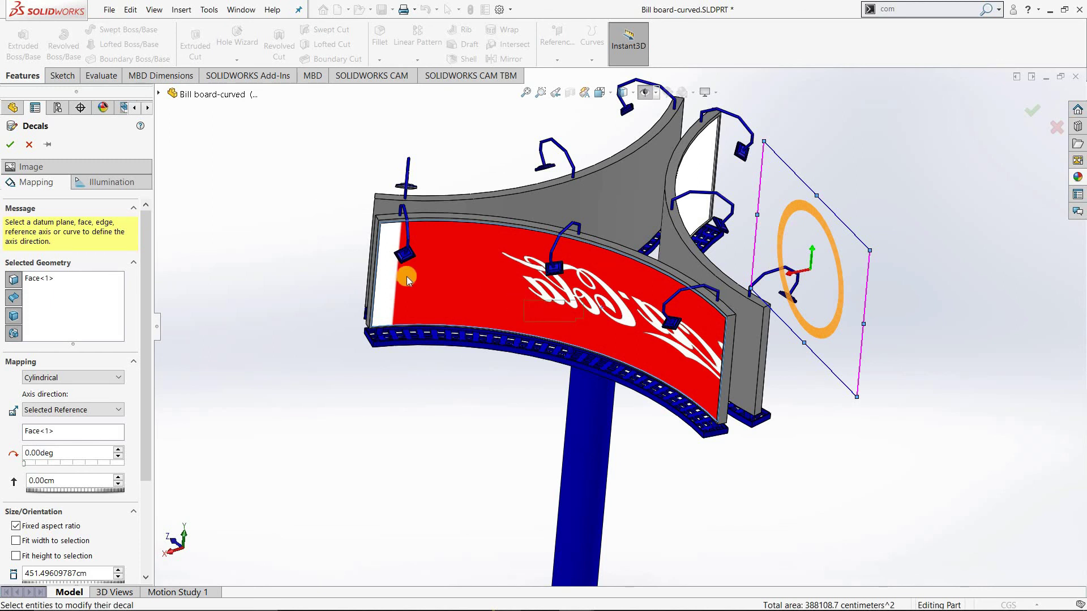
pyautogui.moveTo(796, 205)
pyautogui.mouseDown()
pyautogui.moveTo(786, 210)
pyautogui.moveTo(800, 232)
pyautogui.moveTo(829, 231)
pyautogui.mouseUp()
# Try other mapping types, resize the decal to about 556 cm, then settle on Projection mapping.
pyautogui.click(66, 378)
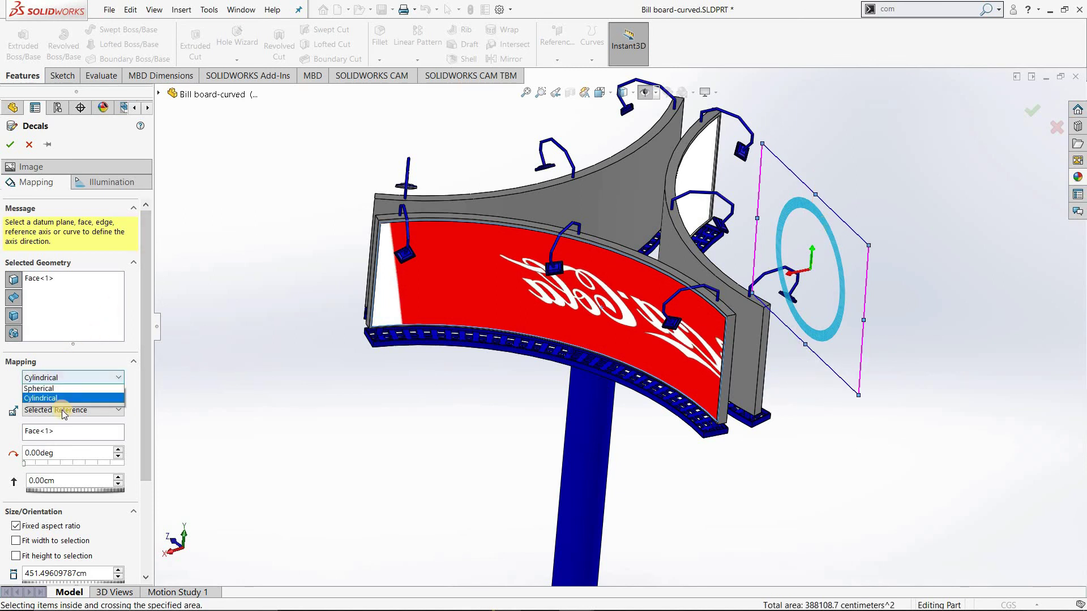
pyautogui.click(39, 389)
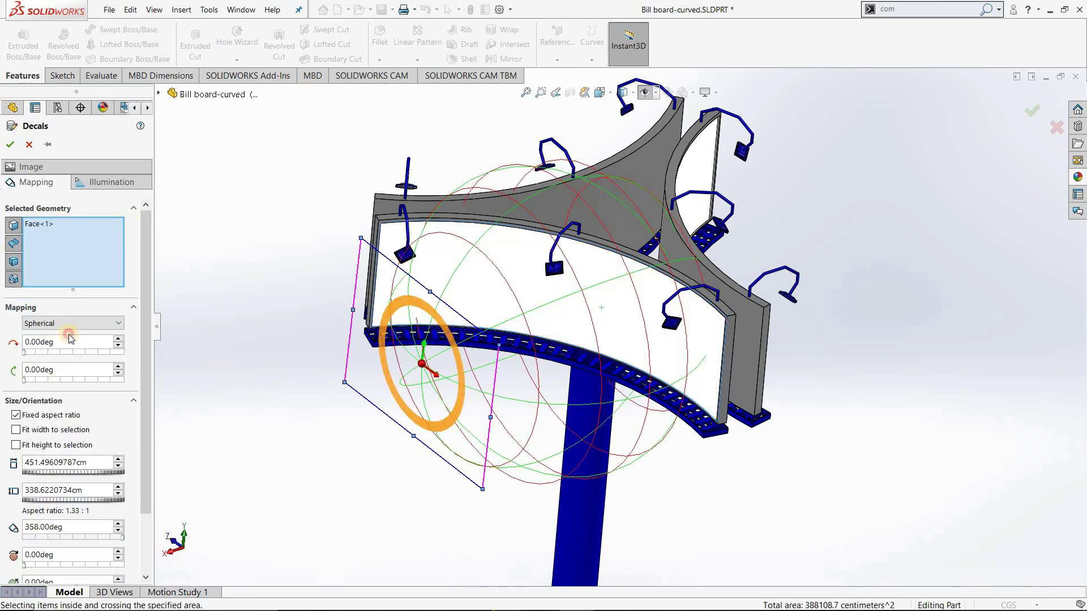
pyautogui.click(69, 334)
pyautogui.click(69, 365)
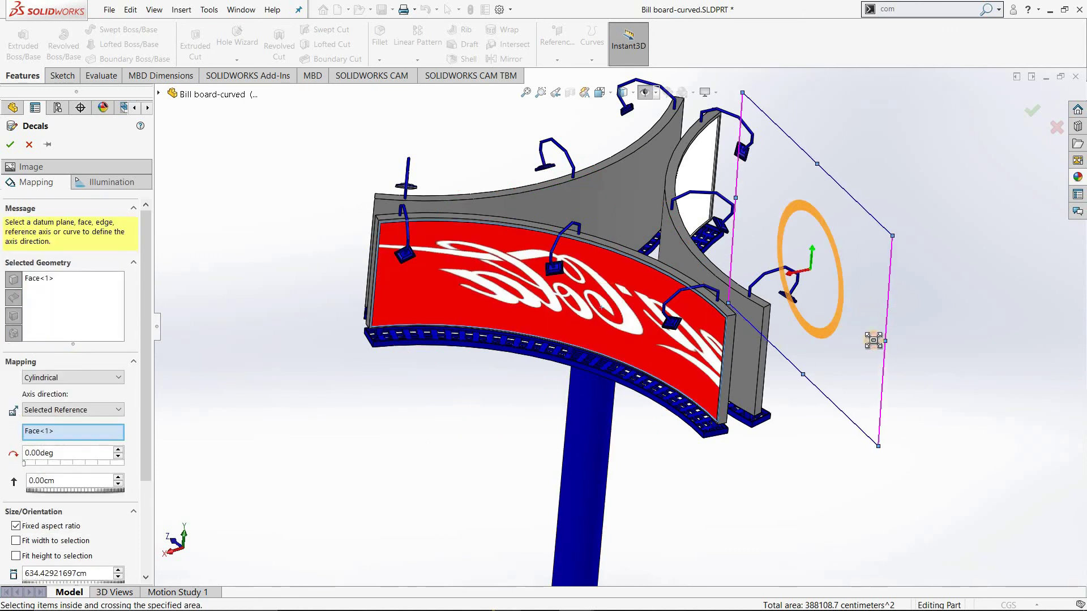
pyautogui.moveTo(876, 340); pyautogui.dragTo(803, 364)
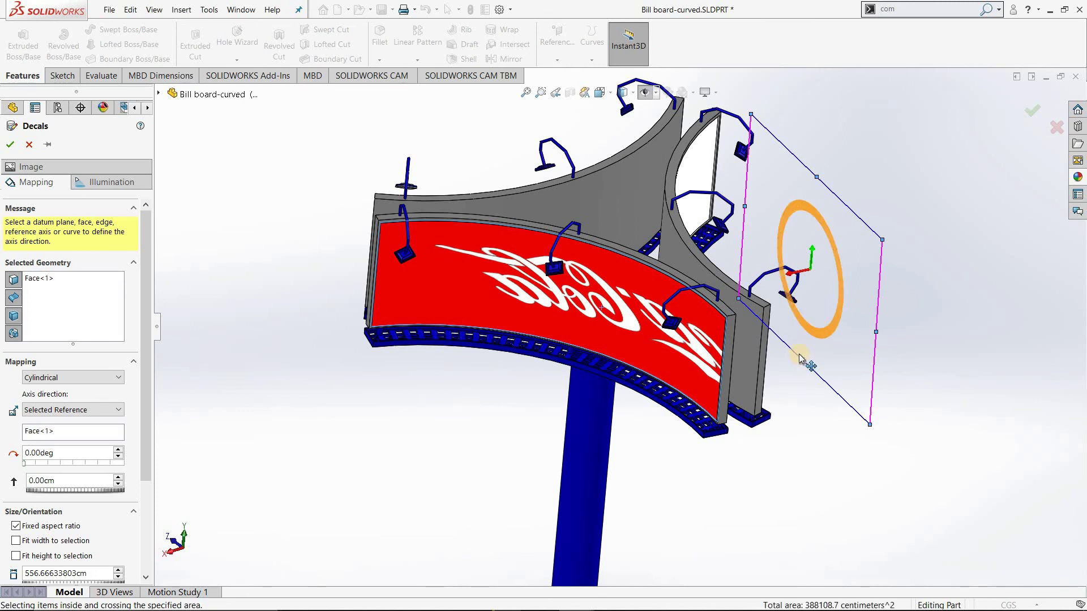
pyautogui.moveTo(789, 345)
pyautogui.mouseDown()
pyautogui.moveTo(804, 378)
pyautogui.moveTo(832, 351)
pyautogui.mouseUp()
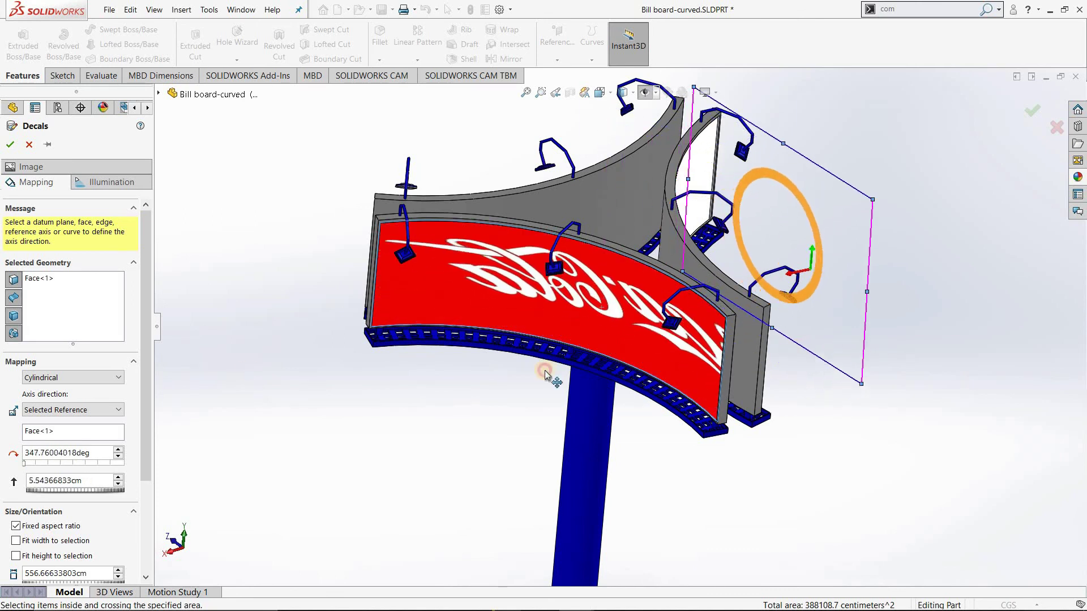
pyautogui.click(85, 378)
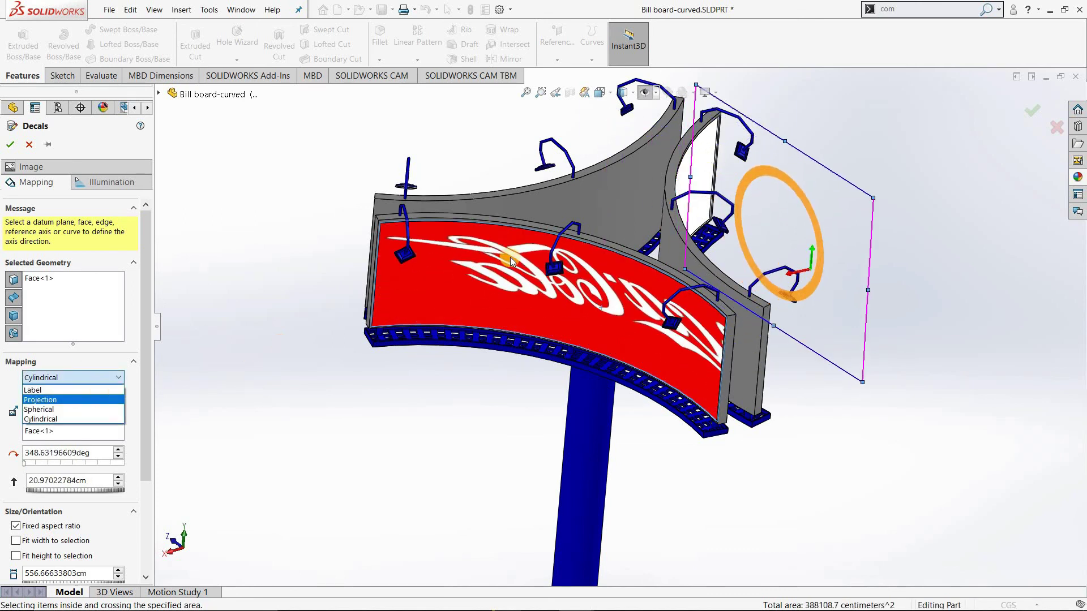
pyautogui.click(57, 400)
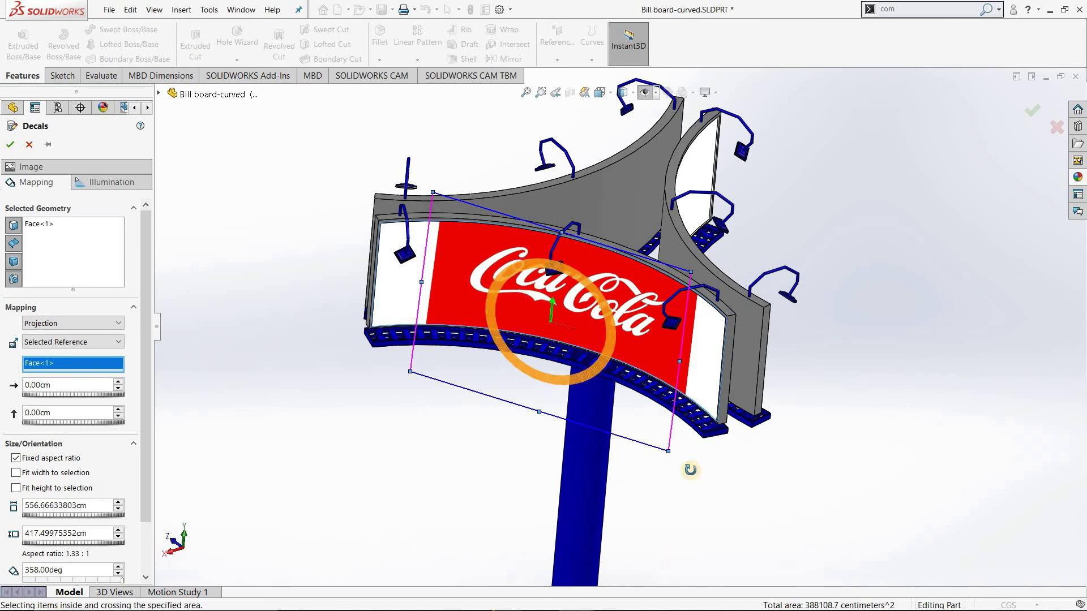
# Set the decal angle to 360°, enlarge it to about 763 × 572 cm and centre it on the panel.
pyautogui.moveTo(696, 454); pyautogui.dragTo(668, 464, button='middle')
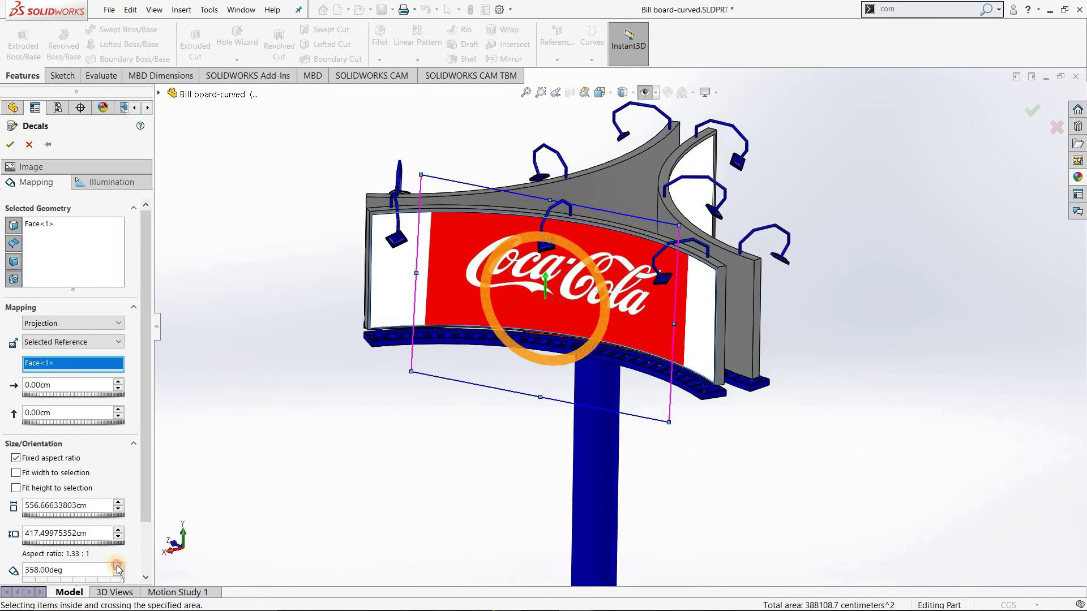
pyautogui.click(118, 567)
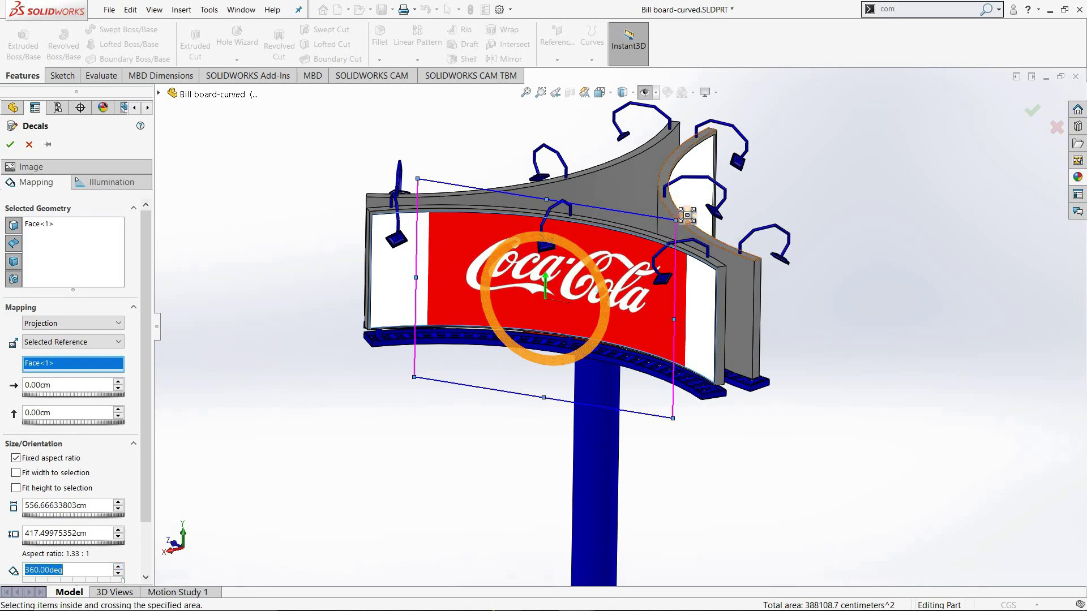
pyautogui.moveTo(680, 221); pyautogui.dragTo(753, 173)
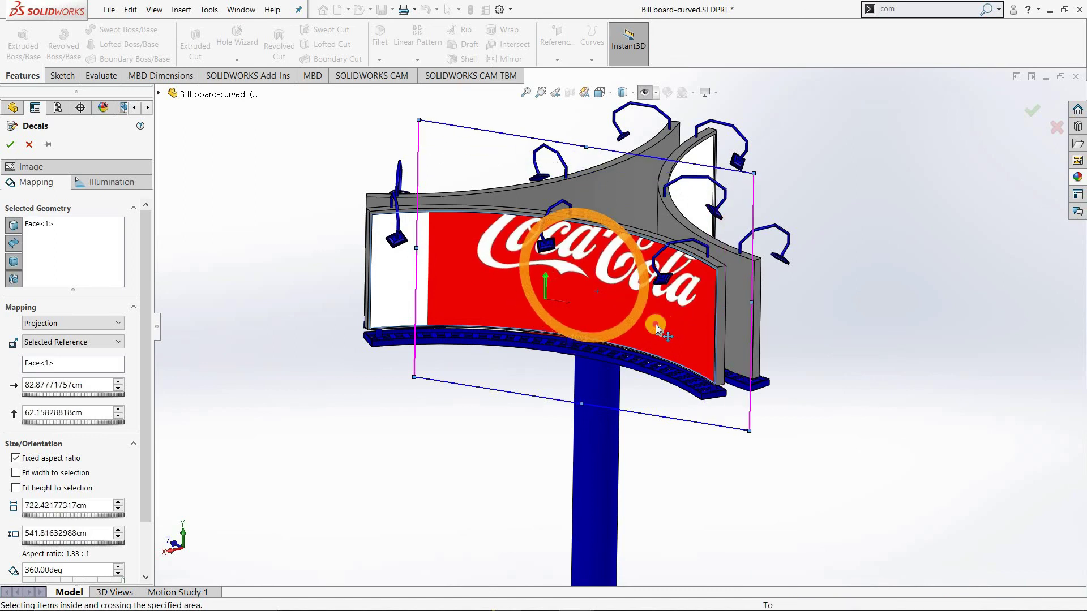
pyautogui.moveTo(657, 329); pyautogui.dragTo(638, 347)
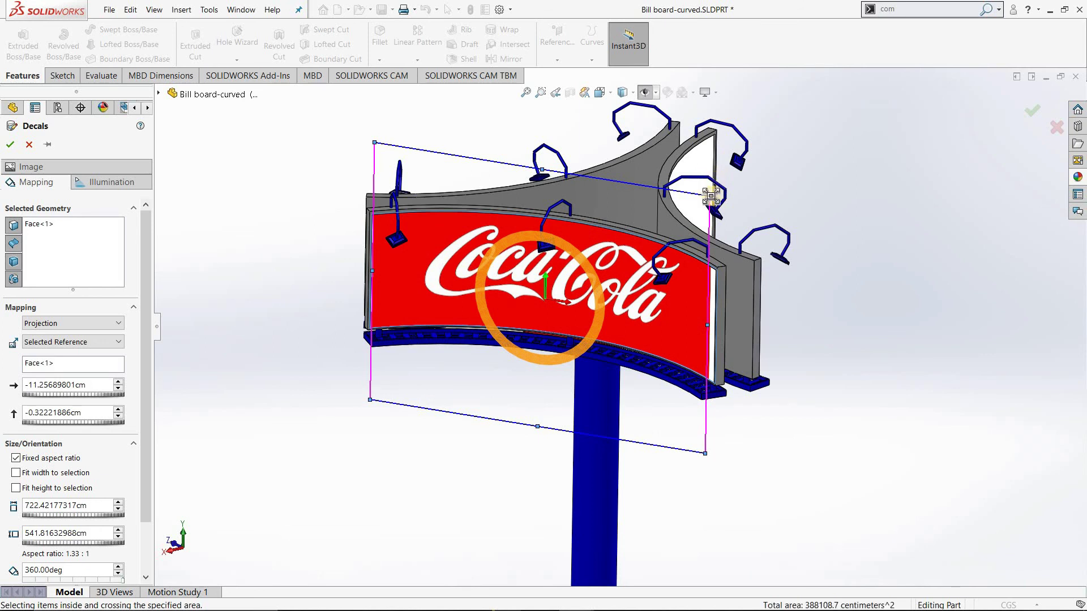
pyautogui.moveTo(713, 194); pyautogui.dragTo(733, 183)
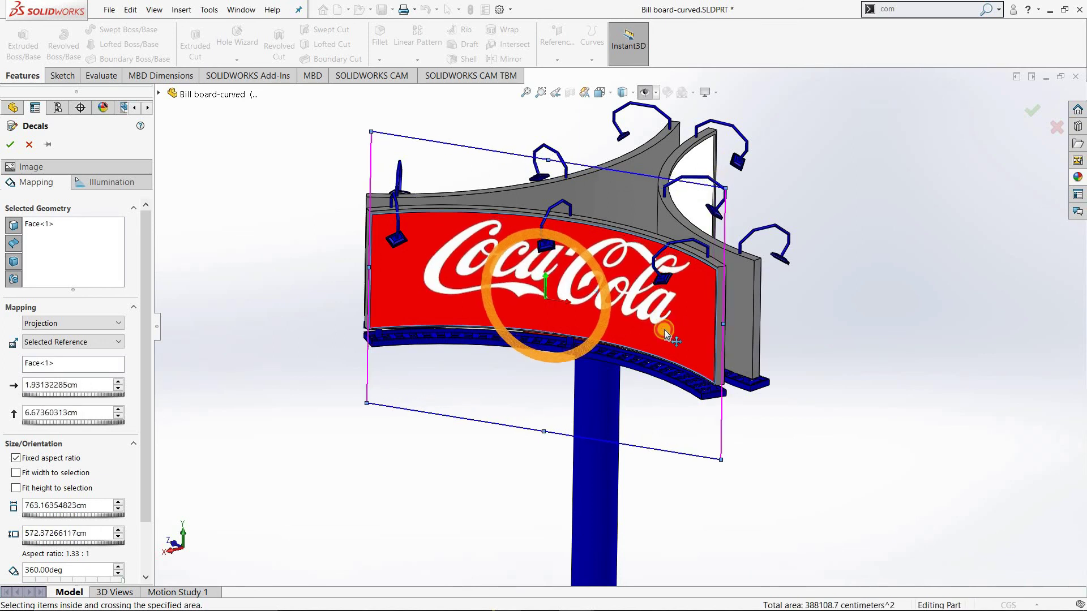
pyautogui.moveTo(667, 318); pyautogui.dragTo(666, 334)
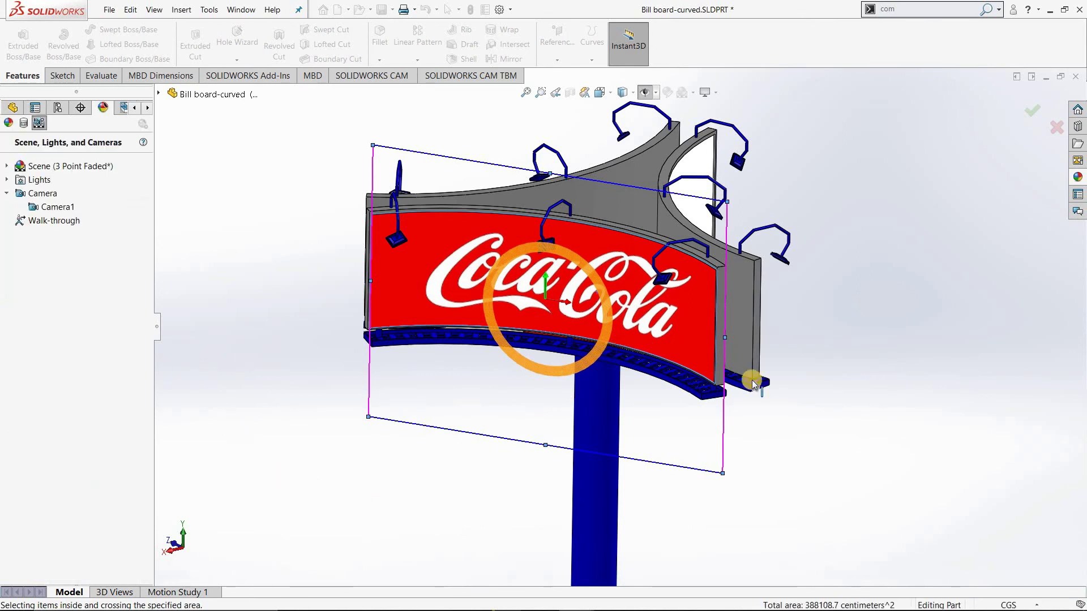
# Turn the billboard to its blank back panel and drop a decal from the library onto it.
pyautogui.moveTo(862, 426)
pyautogui.mouseDown(button='middle')
pyautogui.moveTo(830, 371)
pyautogui.moveTo(757, 396)
pyautogui.moveTo(1054, 209)
pyautogui.mouseUp(button='middle')
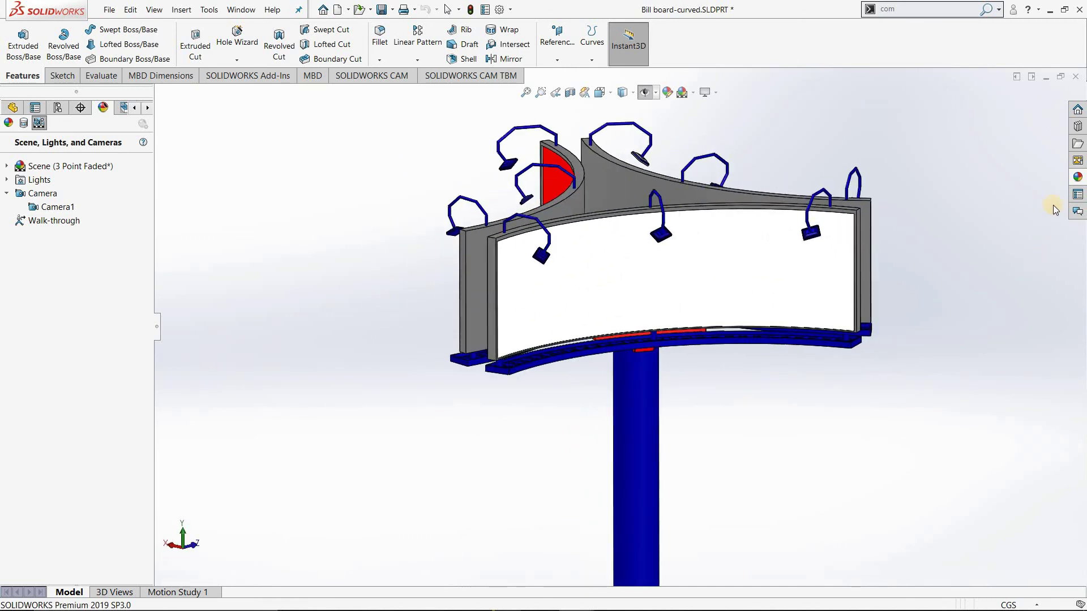
pyautogui.click(1077, 177)
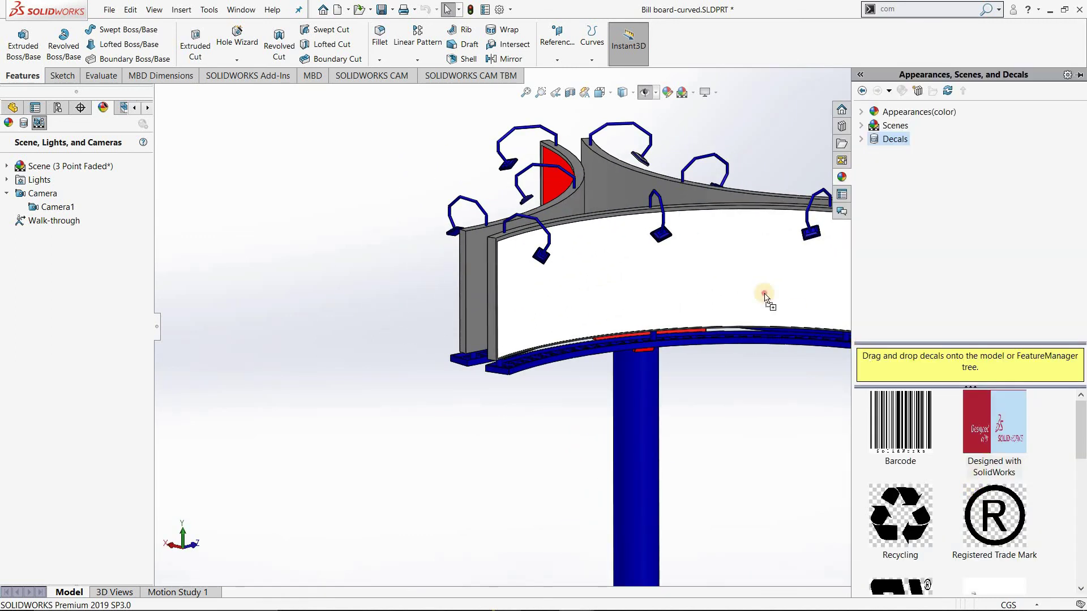
pyautogui.moveTo(765, 296); pyautogui.dragTo(705, 304)
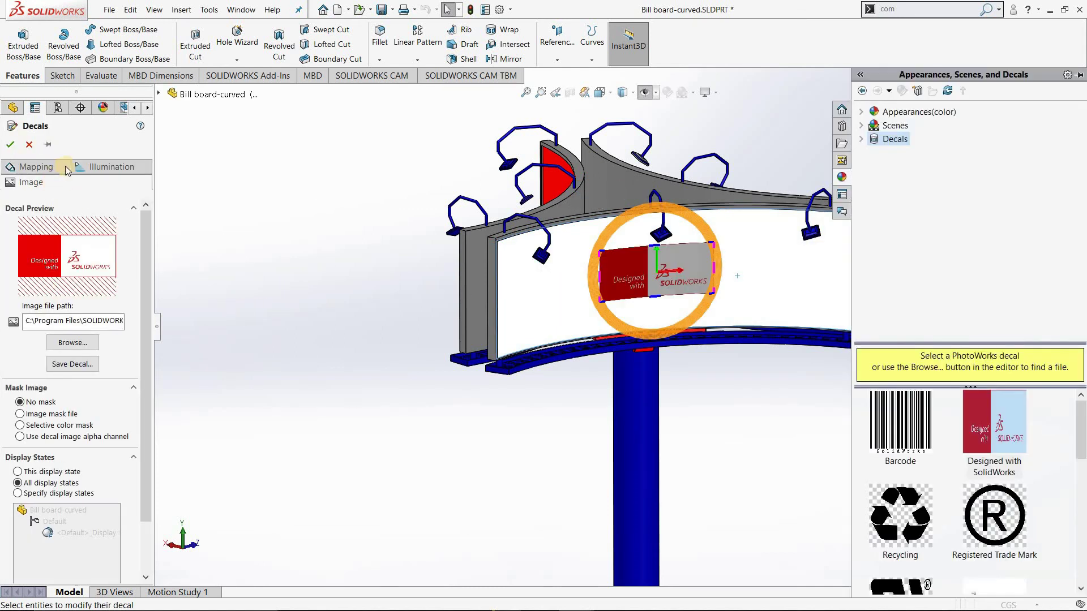
# Replace the decal image with coca-cola-1.png.
pyautogui.click(99, 166)
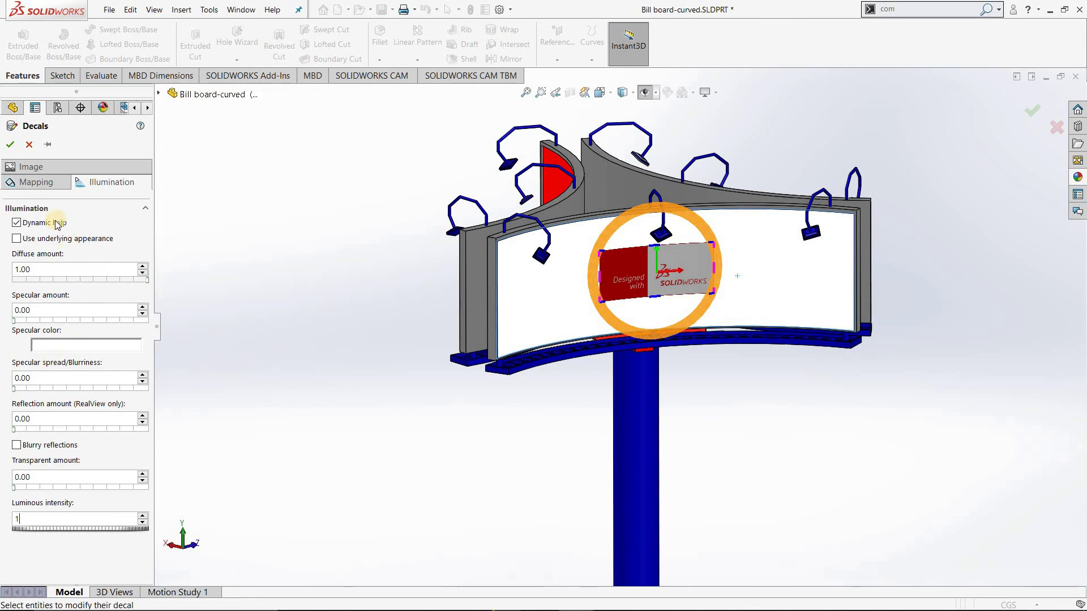
pyautogui.click(41, 181)
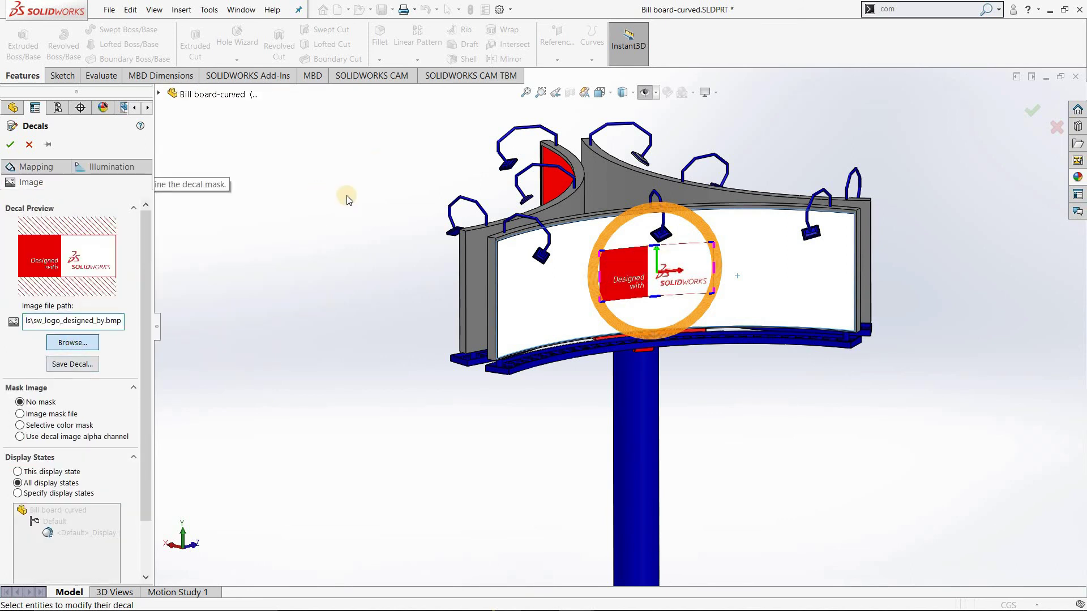
pyautogui.click(441, 374)
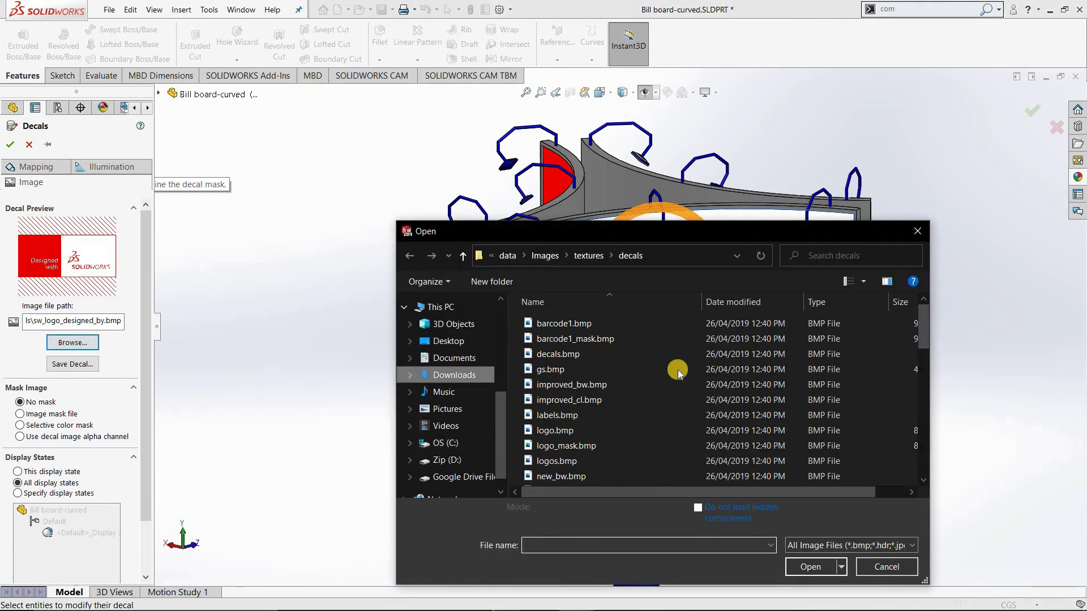
pyautogui.scroll(-3, 722, 412)
pyautogui.scroll(-2, 723, 412)
pyautogui.click(557, 338)
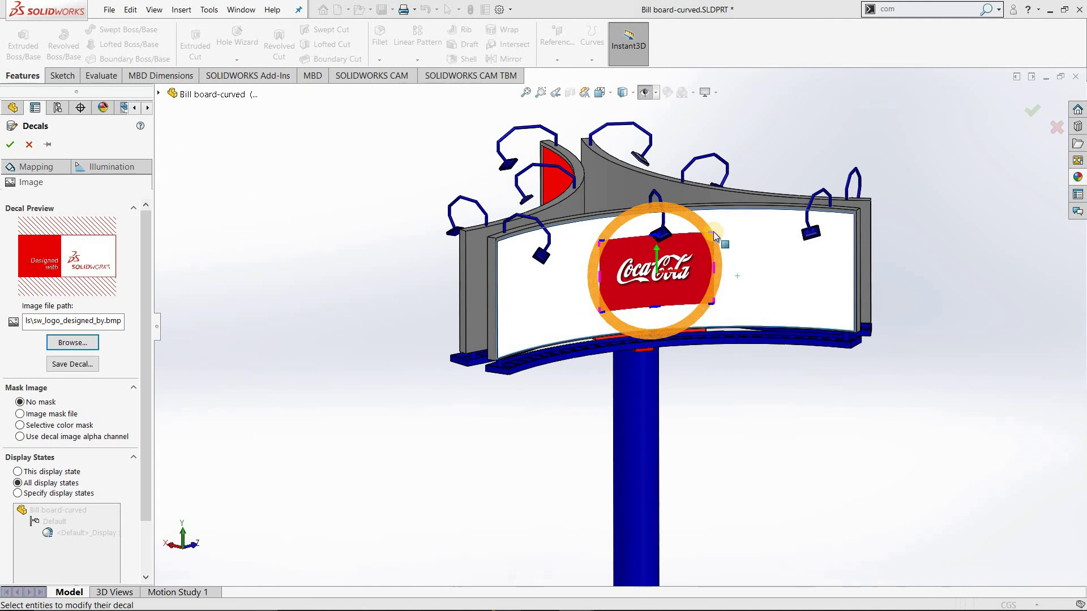
# Rotate the back-panel decal to 360° and set its mapping to Projection after trying Label.
pyautogui.click(58, 332)
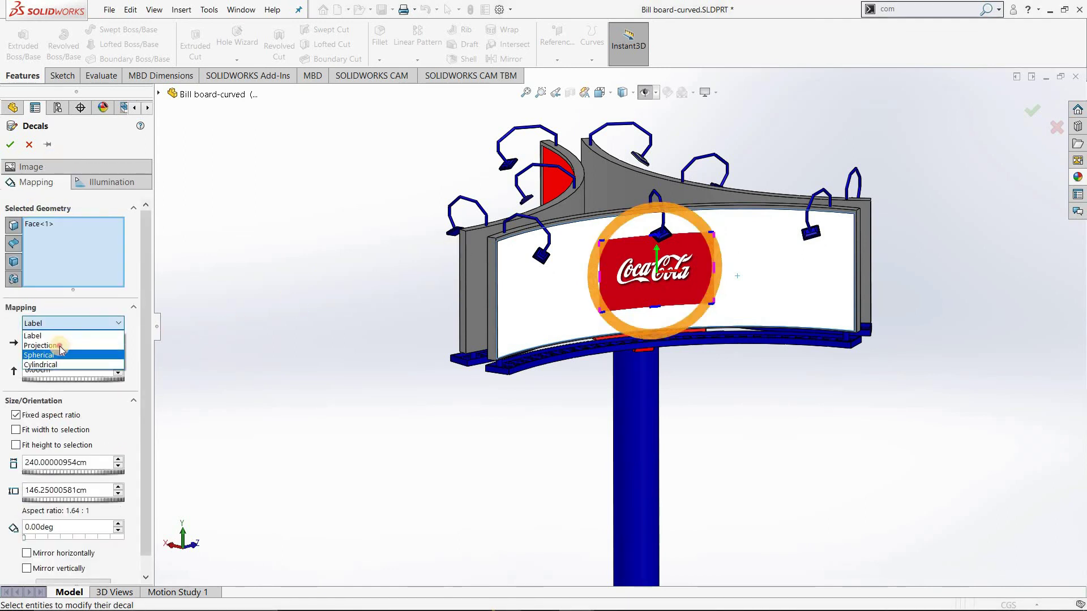
pyautogui.click(45, 365)
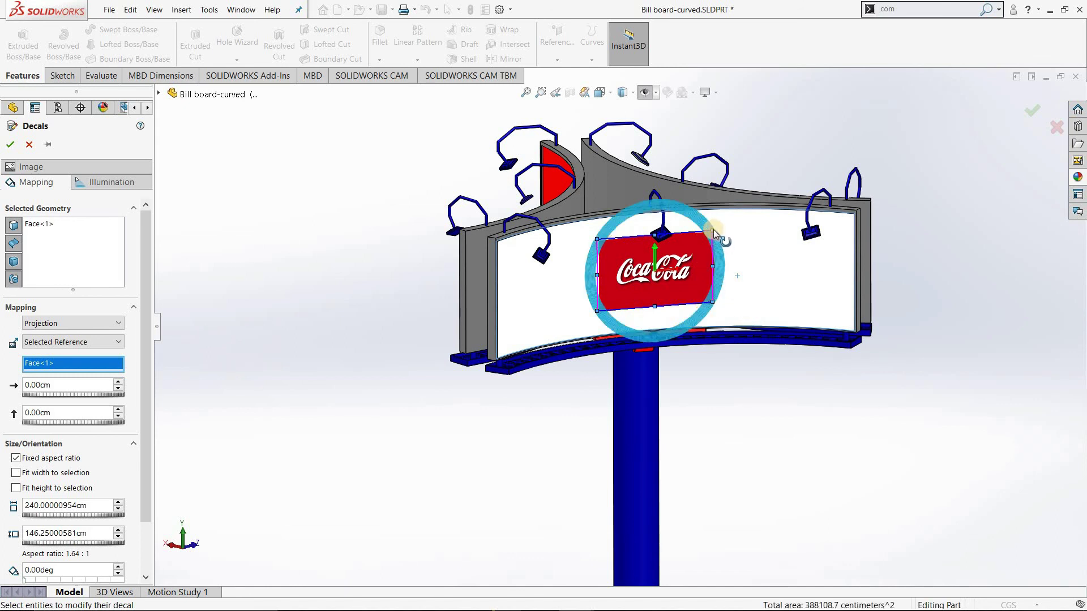
pyautogui.moveTo(730, 222); pyautogui.dragTo(598, 238)
pyautogui.click(57, 323)
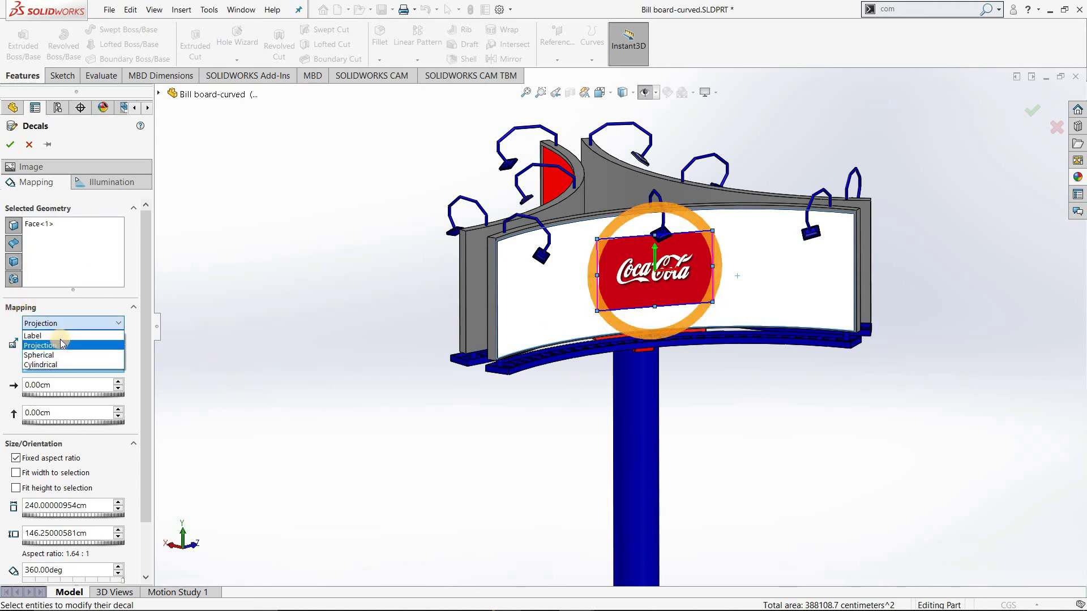
pyautogui.click(51, 343)
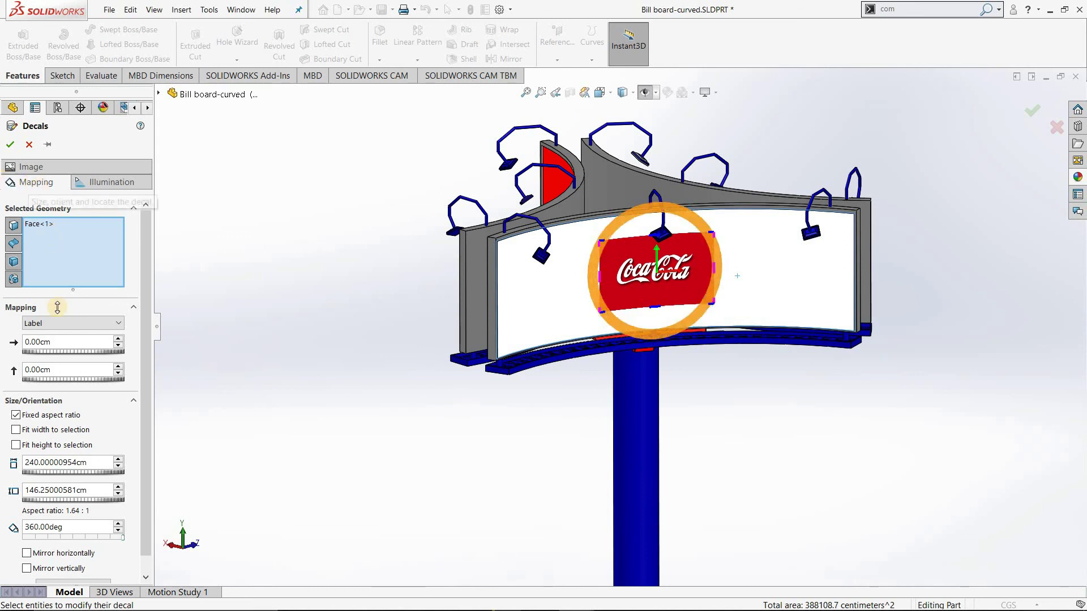
pyautogui.hotkey('alt', 'Down')
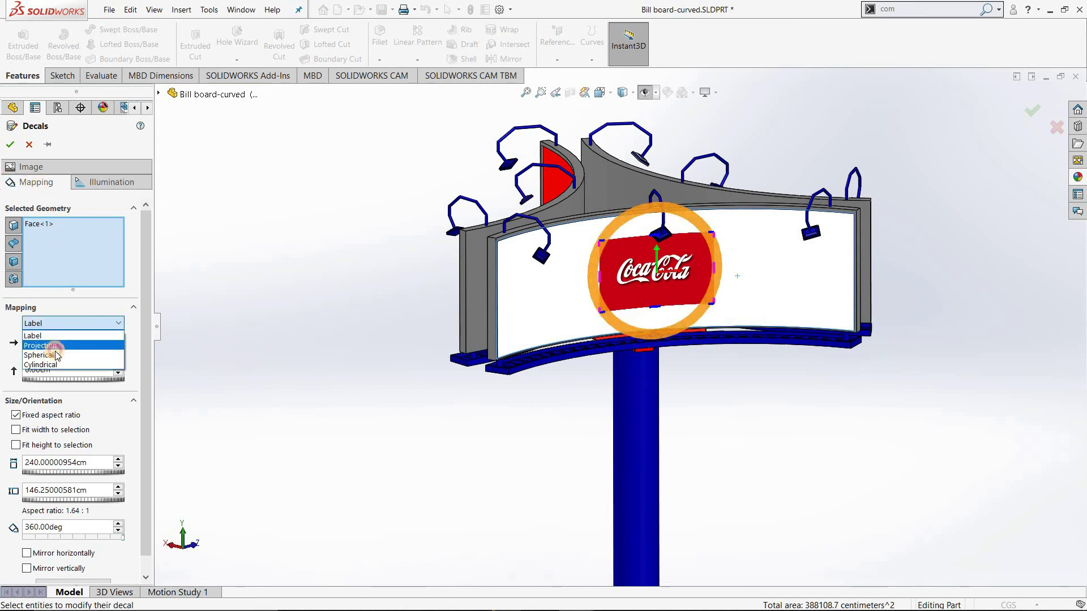
pyautogui.click(56, 346)
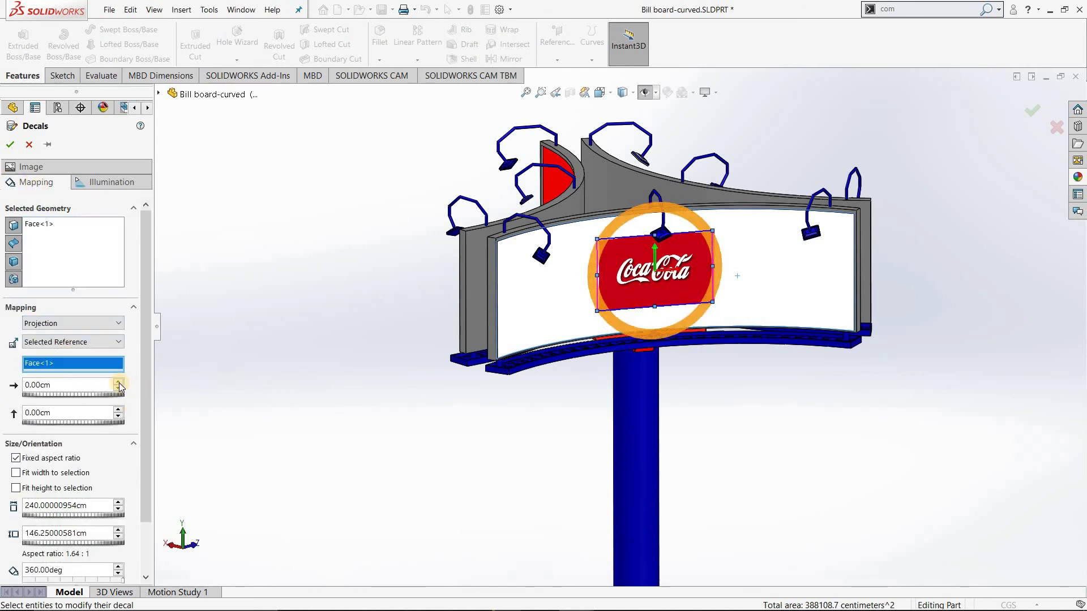
# Return the decal offsets to 0 cm and increase its height.
pyautogui.click(119, 384)
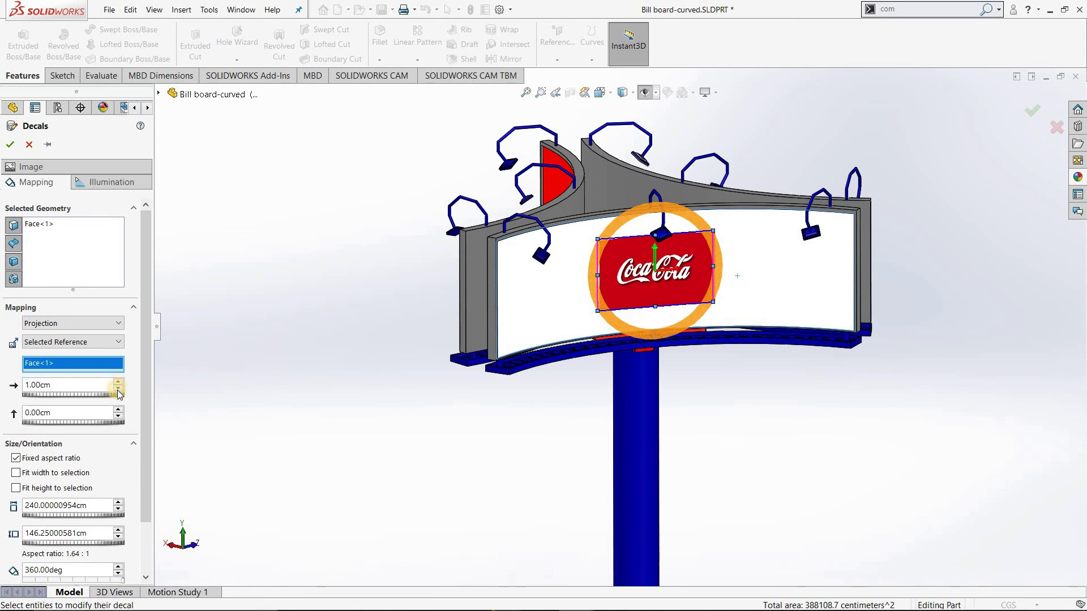
pyautogui.click(118, 389)
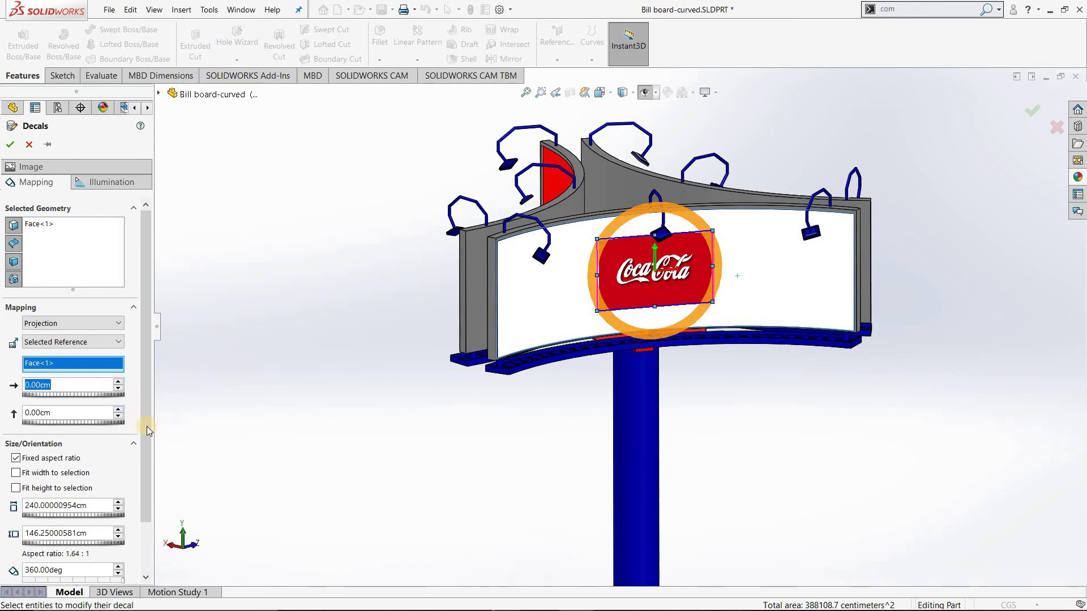
pyautogui.click(118, 503)
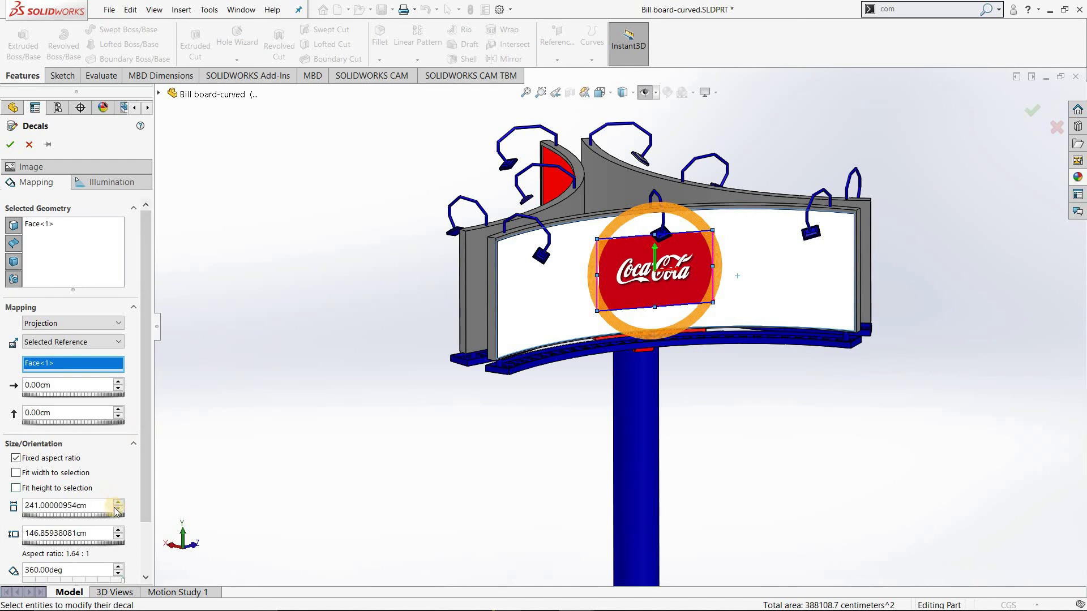
pyautogui.moveTo(48, 518); pyautogui.dragTo(364, 557)
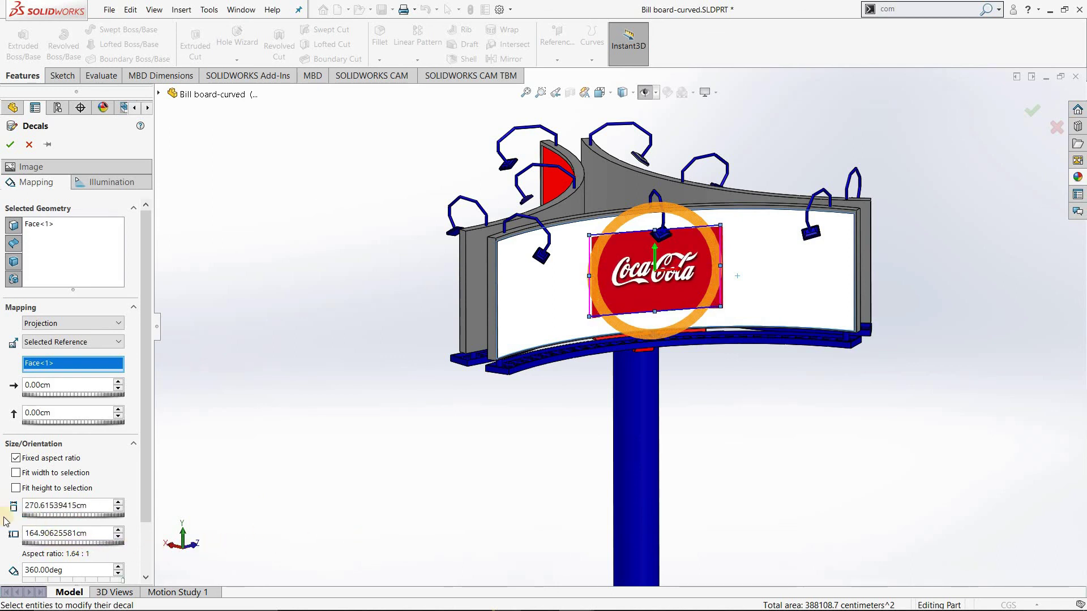
# Enlarge the back-panel decal to about 755 × 460 cm, centre it on the face and accept.
pyautogui.click(44, 540)
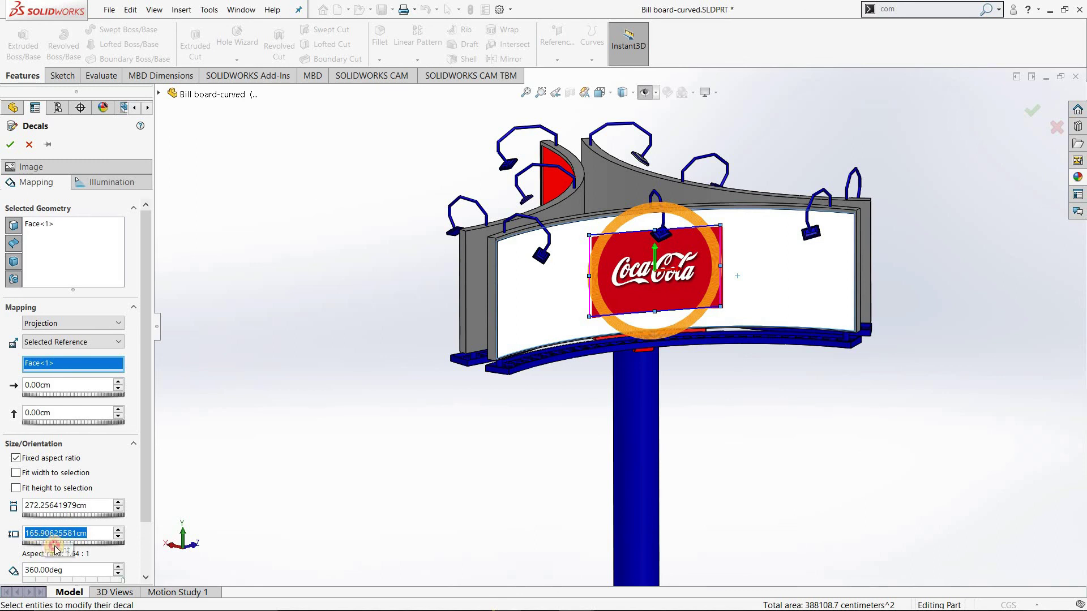
pyautogui.moveTo(229, 568)
pyautogui.mouseDown()
pyautogui.moveTo(235, 544)
pyautogui.moveTo(893, 327)
pyautogui.mouseUp()
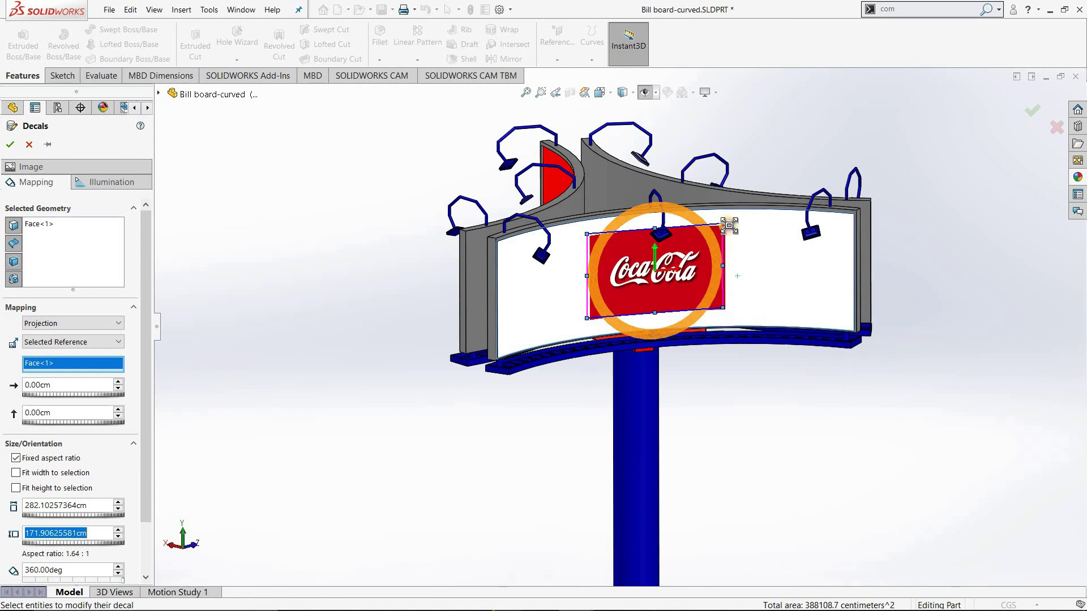
pyautogui.moveTo(745, 218)
pyautogui.mouseDown()
pyautogui.moveTo(816, 183)
pyautogui.moveTo(818, 157)
pyautogui.mouseUp()
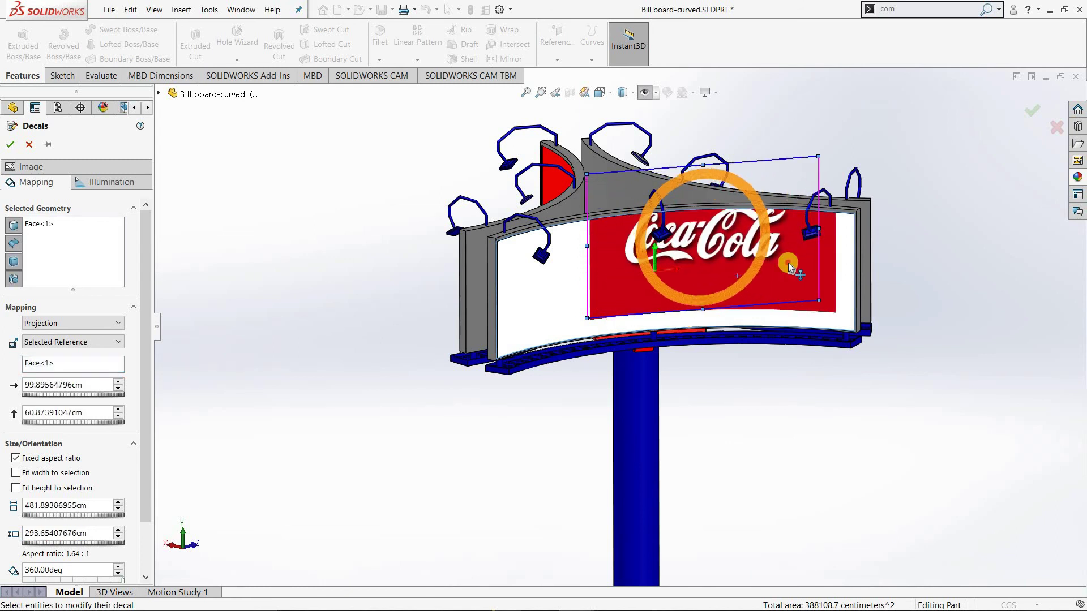
pyautogui.moveTo(771, 290); pyautogui.dragTo(680, 330)
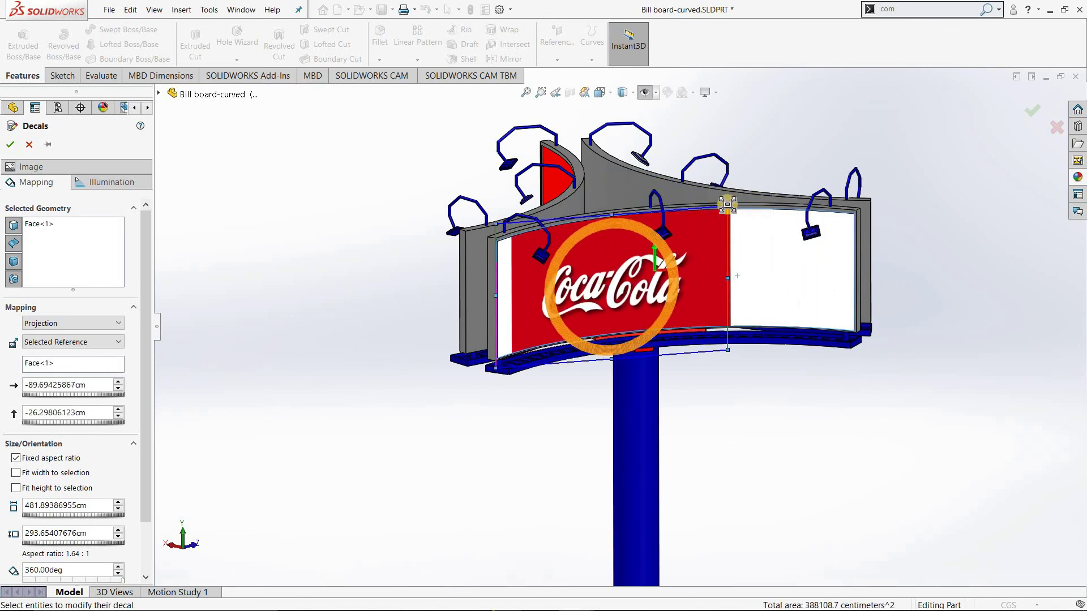
pyautogui.moveTo(787, 176)
pyautogui.mouseDown()
pyautogui.moveTo(845, 158)
pyautogui.moveTo(748, 337)
pyautogui.mouseUp()
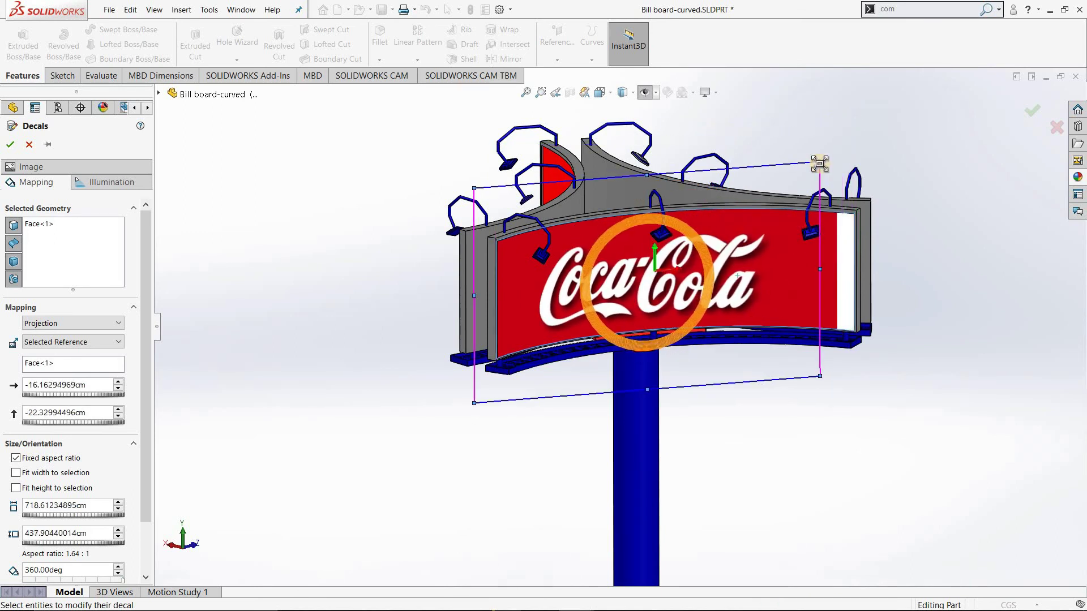
pyautogui.moveTo(836, 163); pyautogui.dragTo(838, 149)
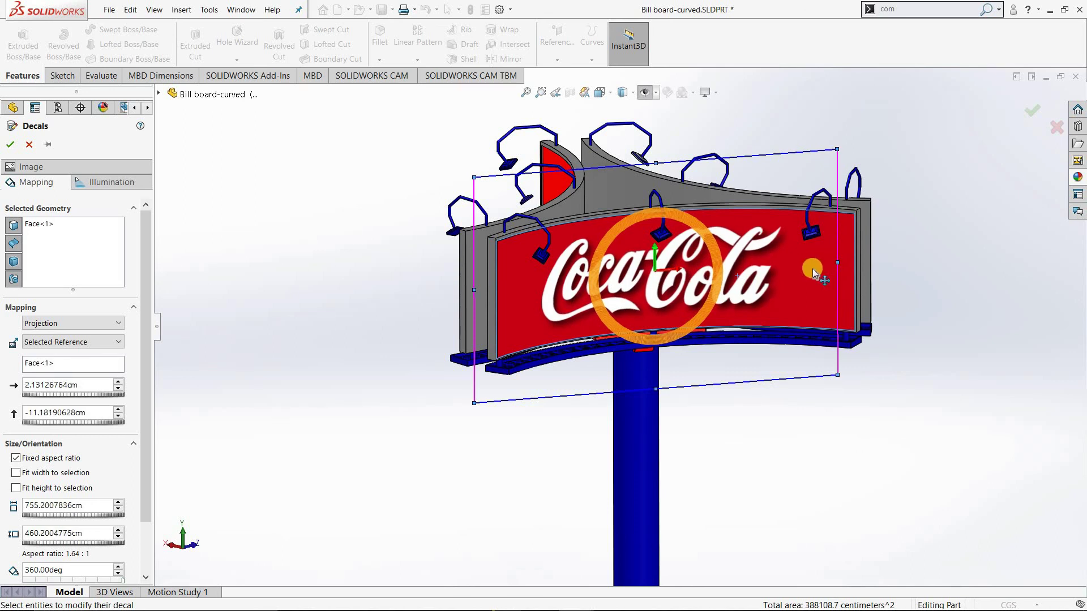
pyautogui.moveTo(814, 274); pyautogui.dragTo(711, 361)
pyautogui.moveTo(778, 265); pyautogui.dragTo(781, 269)
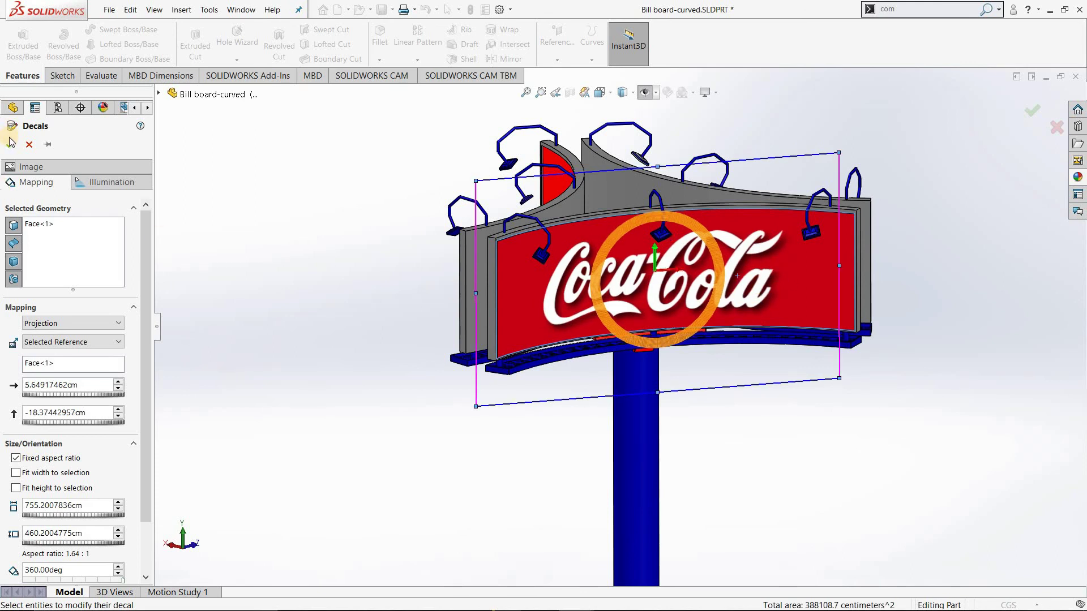
pyautogui.press('Return')
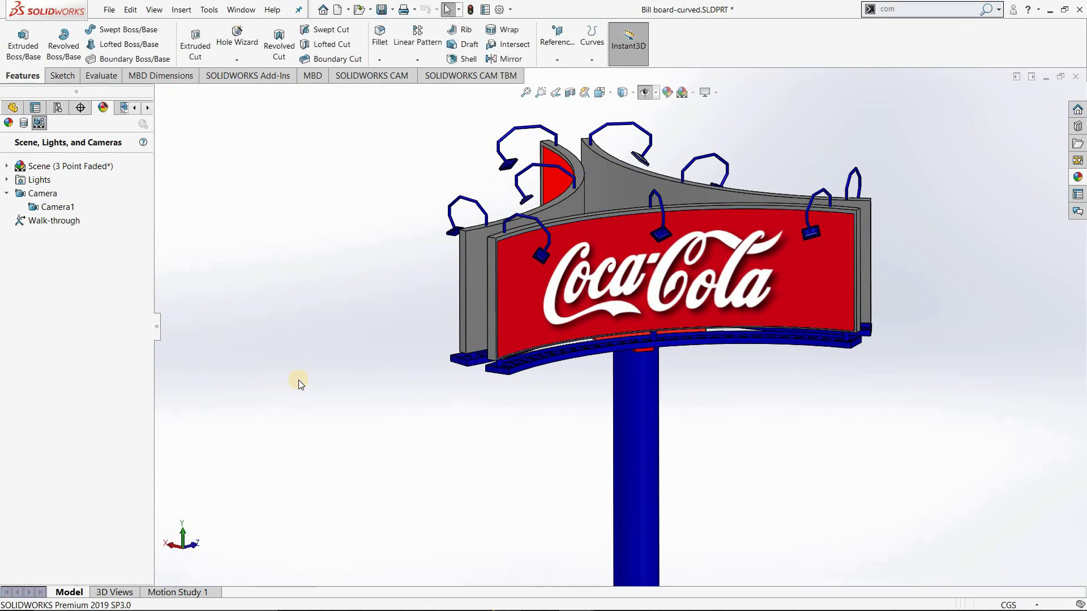
# Add Camera2 from a front-left isometric view, framing the whole billboard.
pyautogui.hotkey('ctrl', '7')
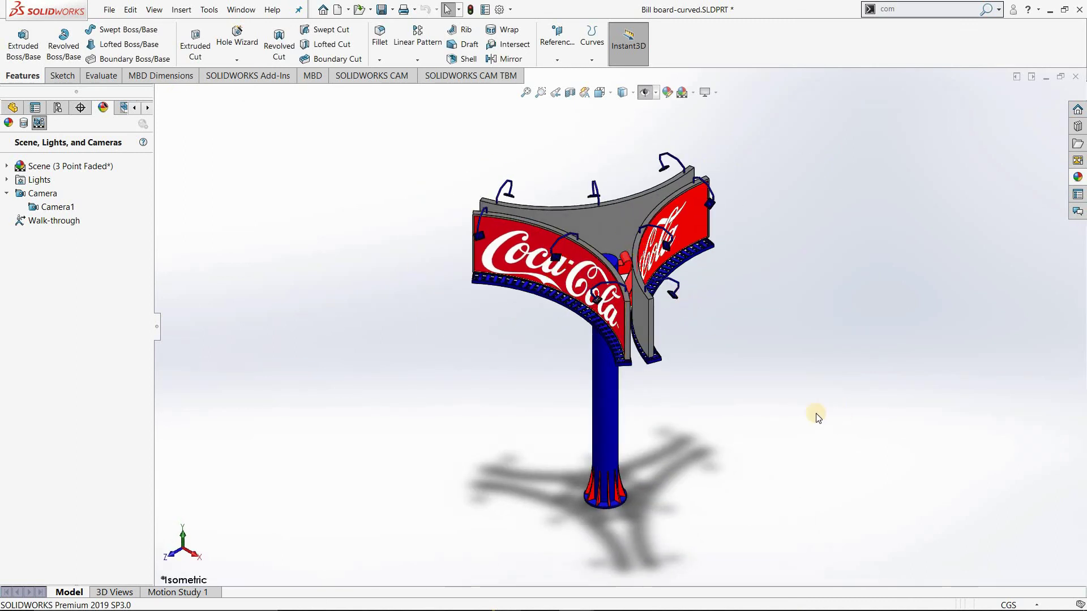
pyautogui.moveTo(778, 396)
pyautogui.mouseDown(button='middle')
pyautogui.moveTo(808, 330)
pyautogui.moveTo(755, 306)
pyautogui.moveTo(631, 296)
pyautogui.moveTo(533, 251)
pyautogui.moveTo(491, 260)
pyautogui.moveTo(481, 301)
pyautogui.moveTo(396, 255)
pyautogui.mouseUp(button='middle')
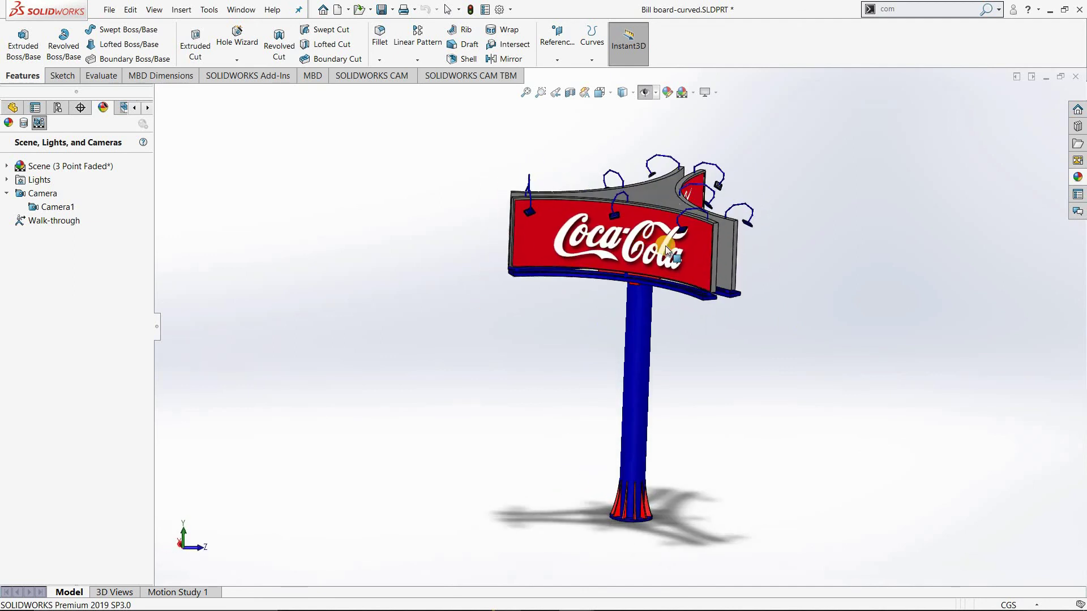
pyautogui.click(51, 208)
pyautogui.rightClick(57, 209)
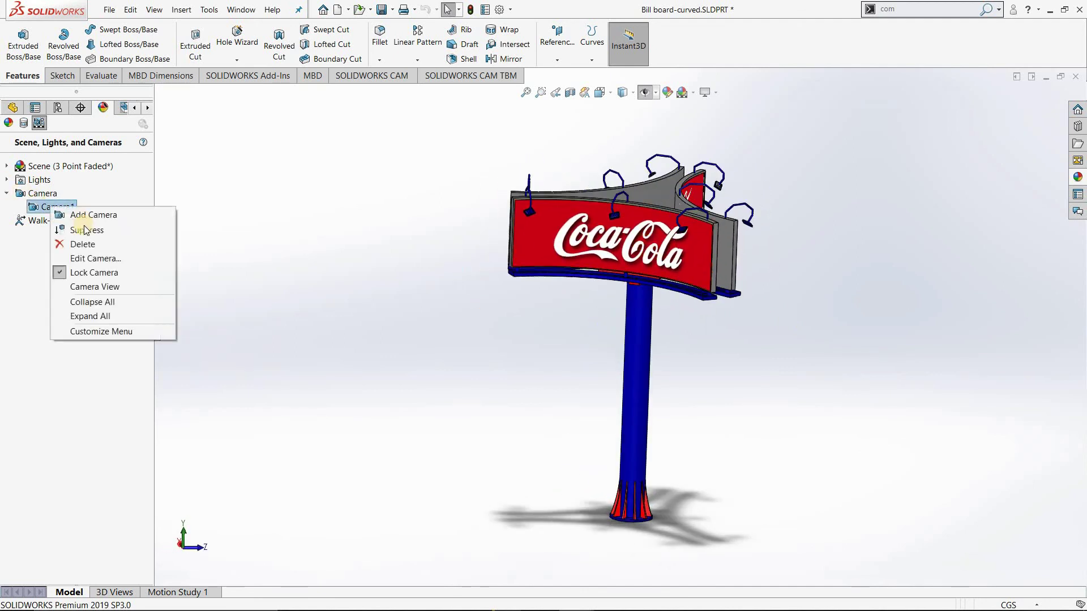
pyautogui.click(165, 238)
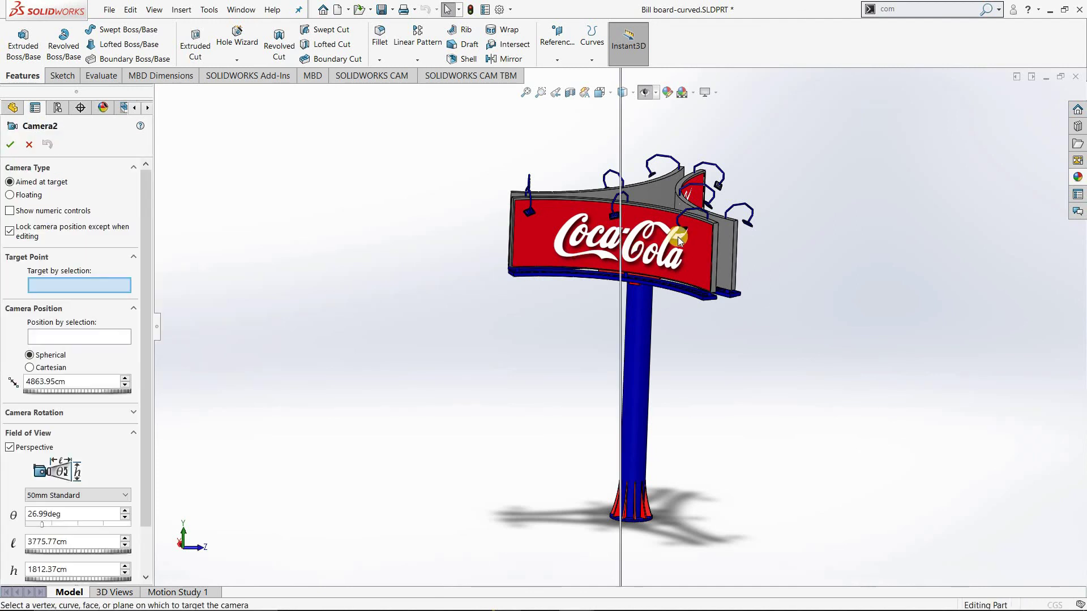
pyautogui.scroll(-1, 943, 280)
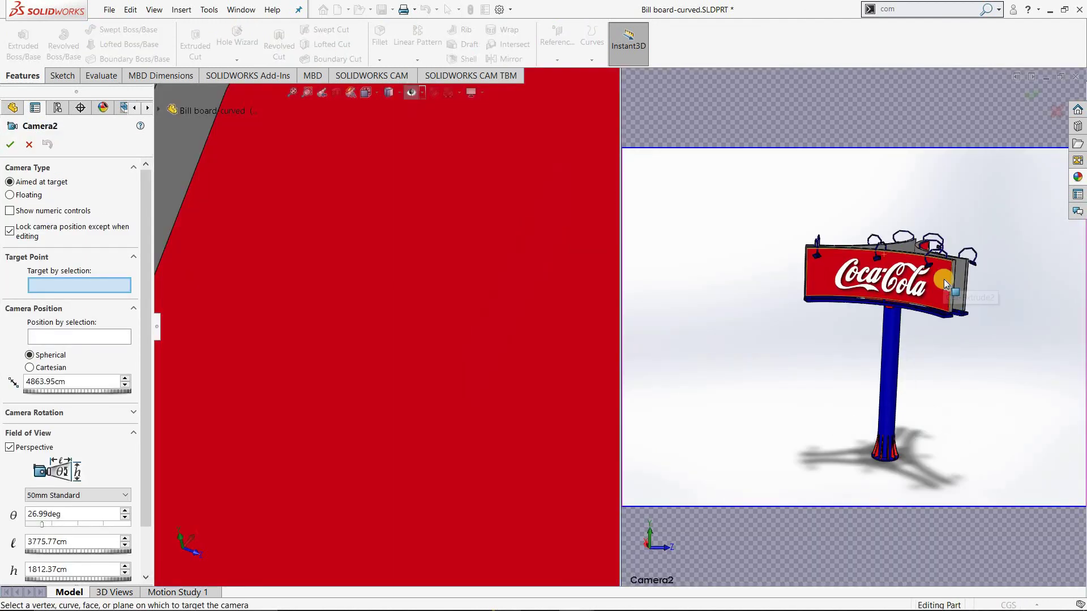
pyautogui.scroll(-1, 945, 281)
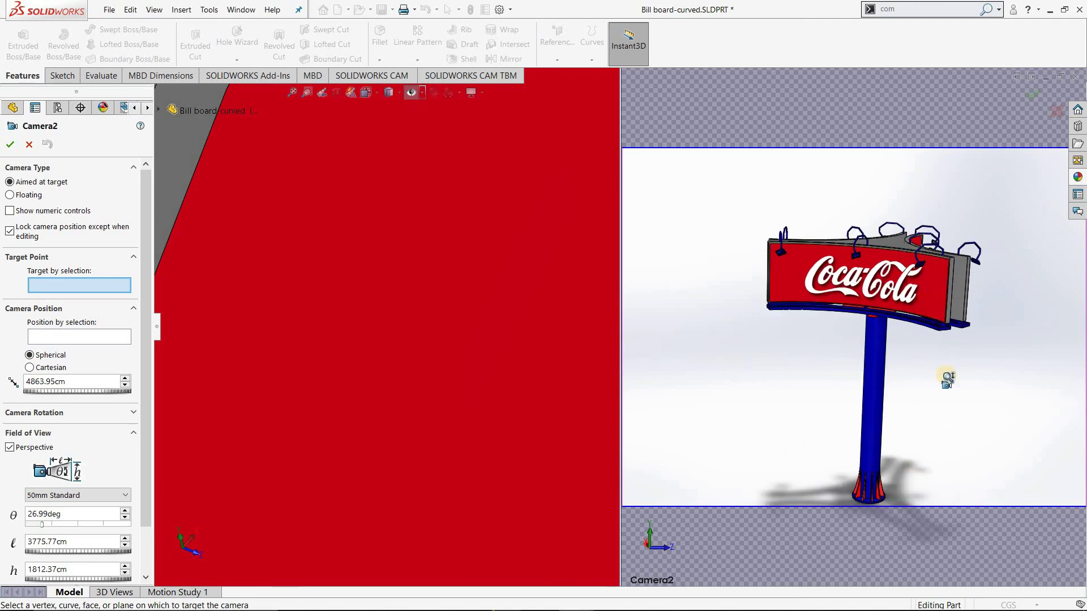
pyautogui.moveTo(887, 344)
pyautogui.keyDown('ctrl'); pyautogui.mouseDown(button='middle')
pyautogui.moveTo(767, 191)
pyautogui.moveTo(888, 488)
pyautogui.moveTo(792, 389)
pyautogui.mouseUp(button='middle'); pyautogui.keyUp('ctrl')
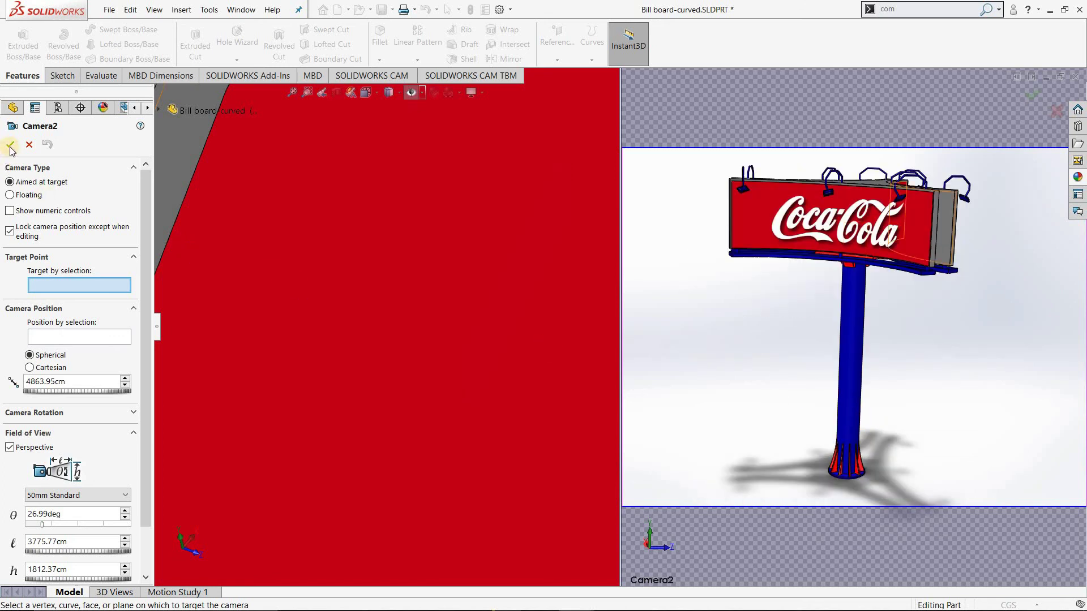
pyautogui.press('Return')
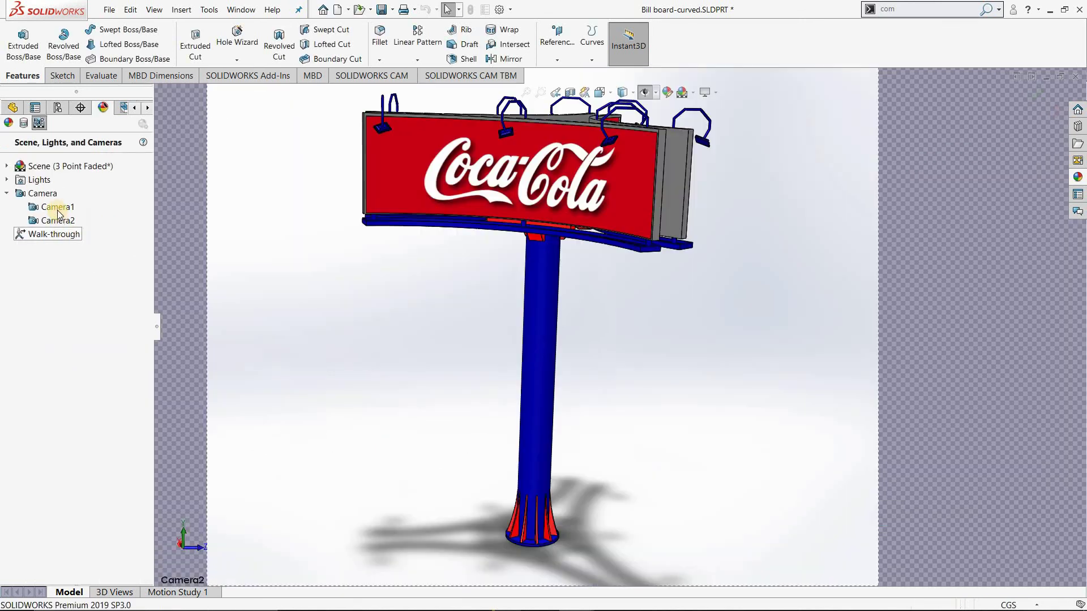
# Add Camera3 looking up at the sign from below.
pyautogui.rightClick(42, 193)
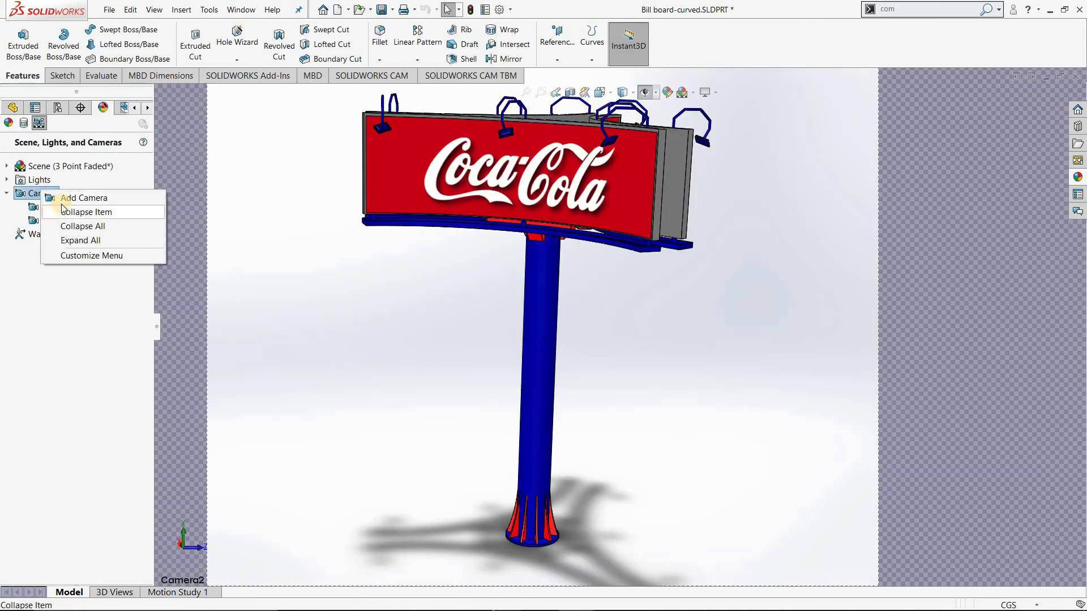
pyautogui.click(323, 232)
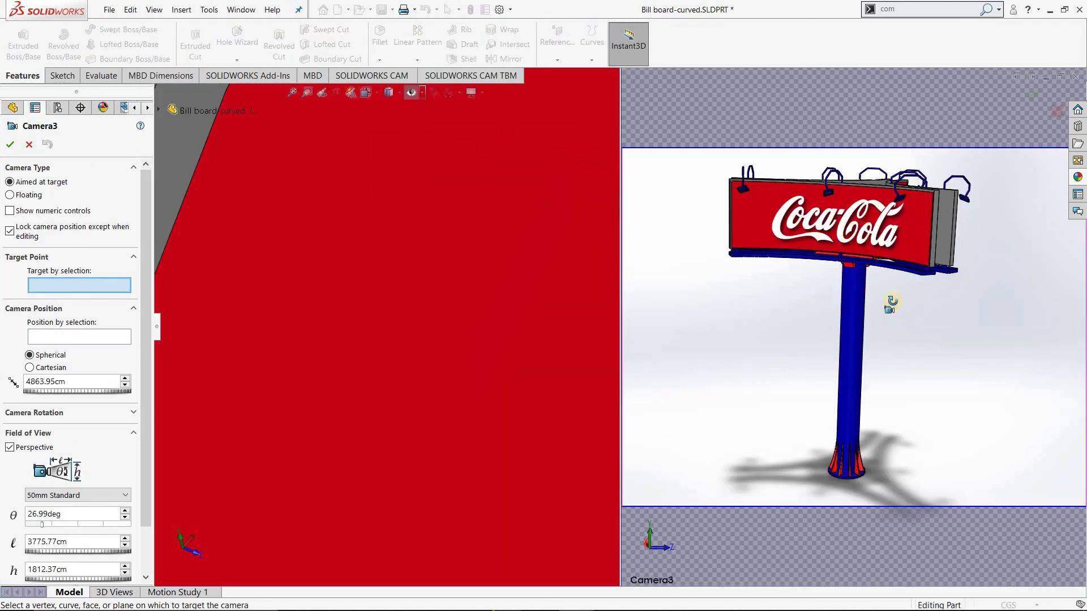
pyautogui.moveTo(892, 303); pyautogui.dragTo(864, 177, button='middle')
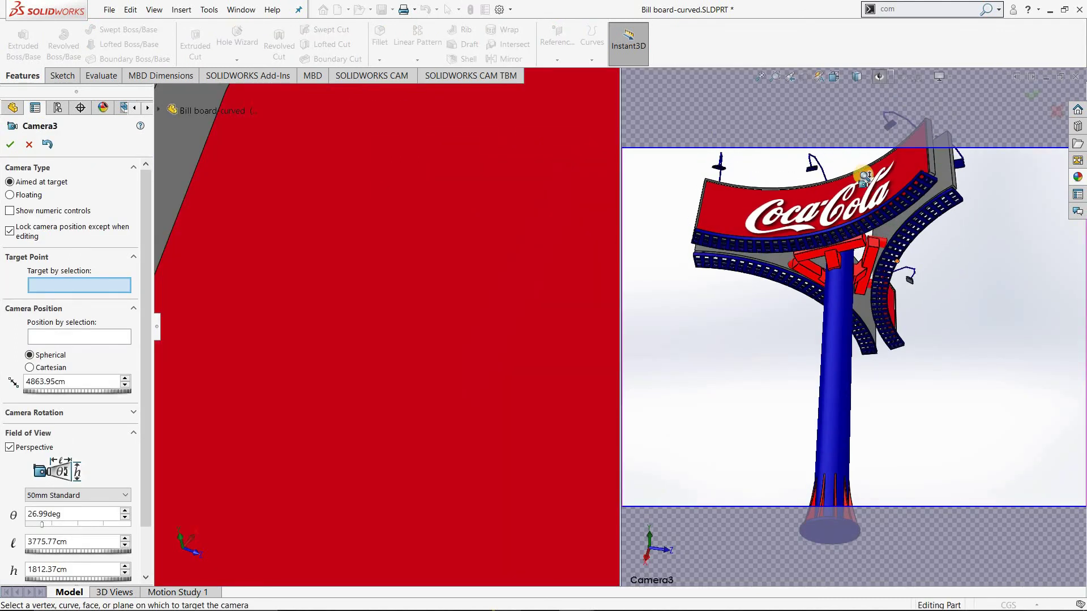
pyautogui.scroll(-2, 864, 176)
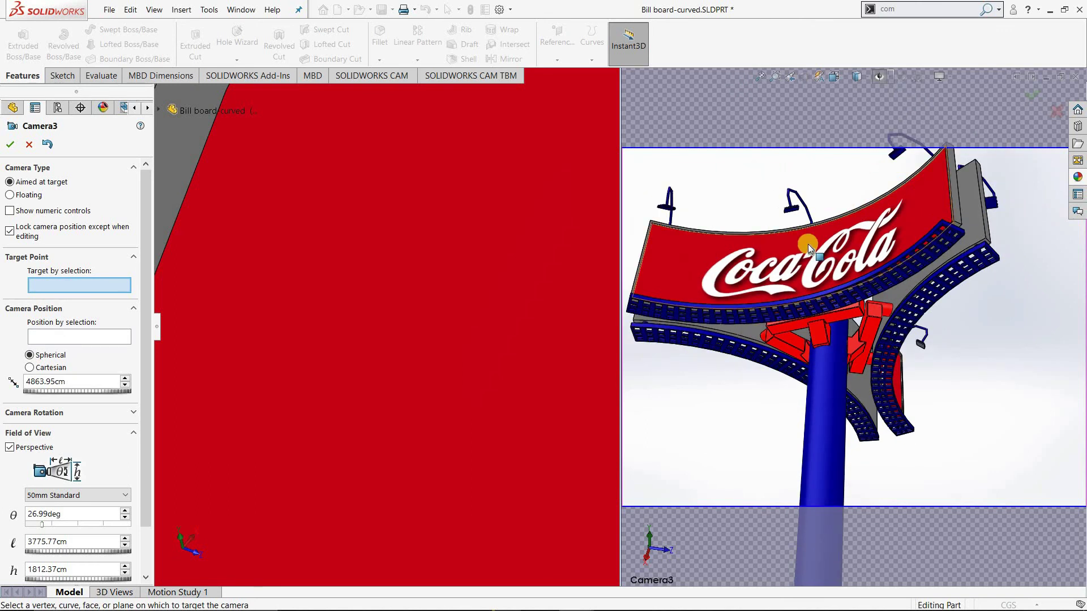
pyautogui.moveTo(839, 283); pyautogui.dragTo(864, 329)
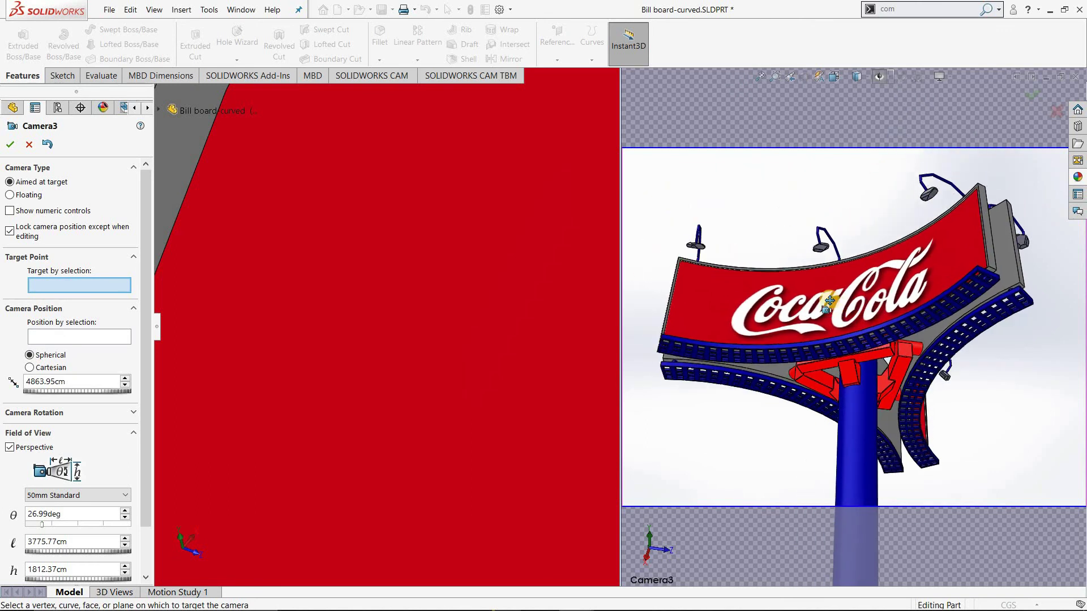
pyautogui.click(10, 144)
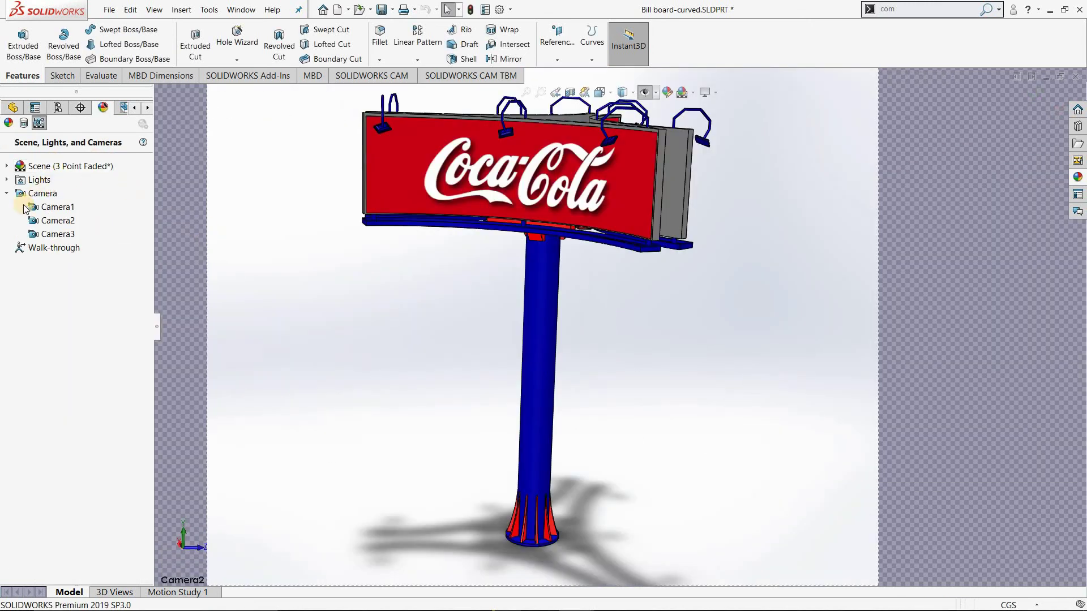
# Turn off Camera View for Camera2 and save the billboard part.
pyautogui.click(32, 196)
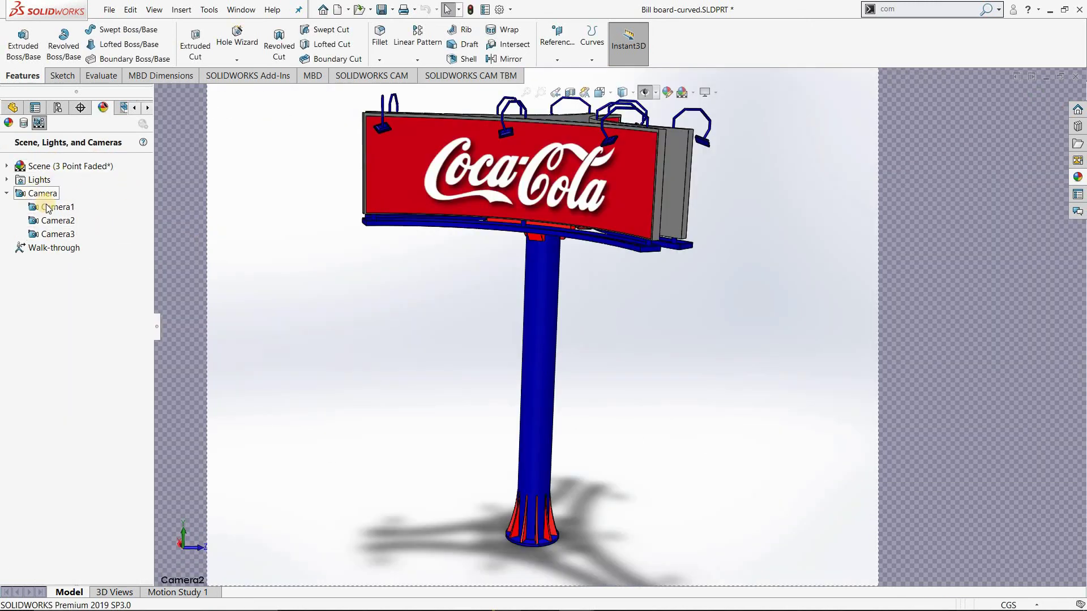
pyautogui.rightClick(48, 207)
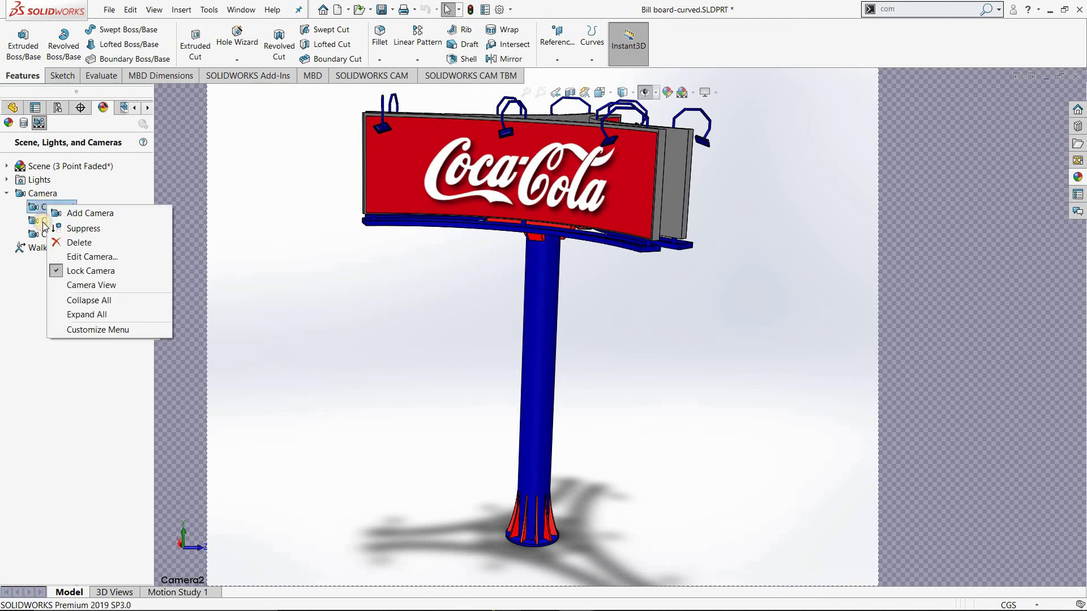
pyautogui.rightClick(45, 226)
pyautogui.click(74, 302)
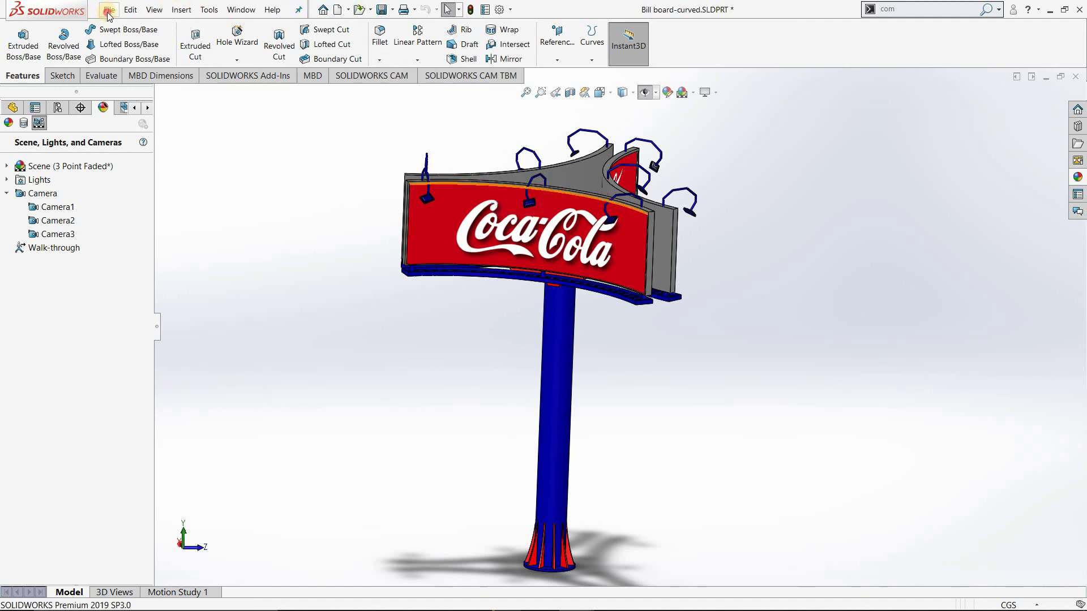
pyautogui.click(178, 141)
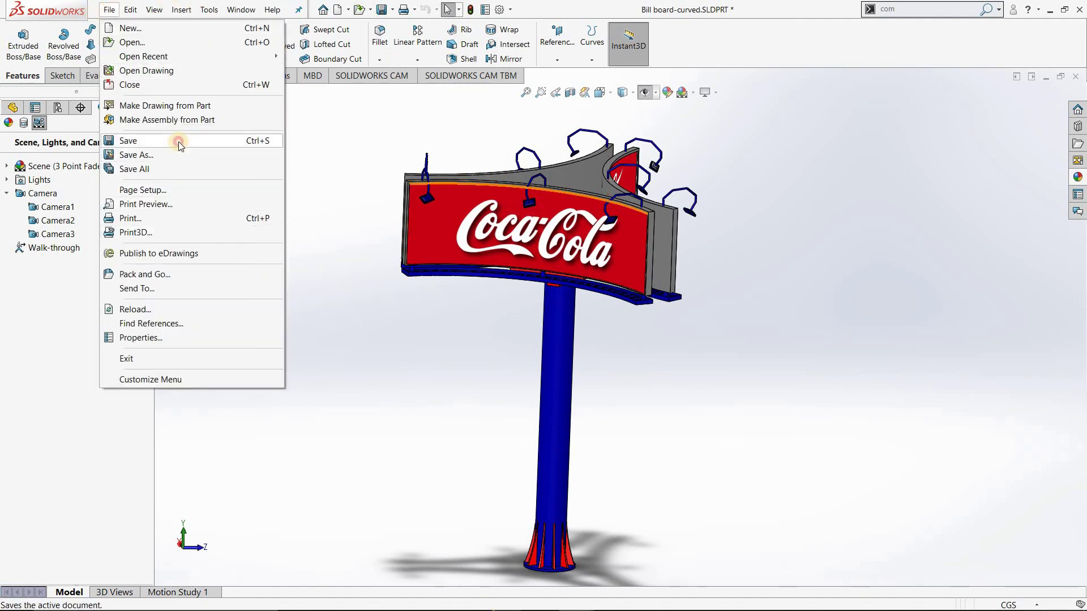